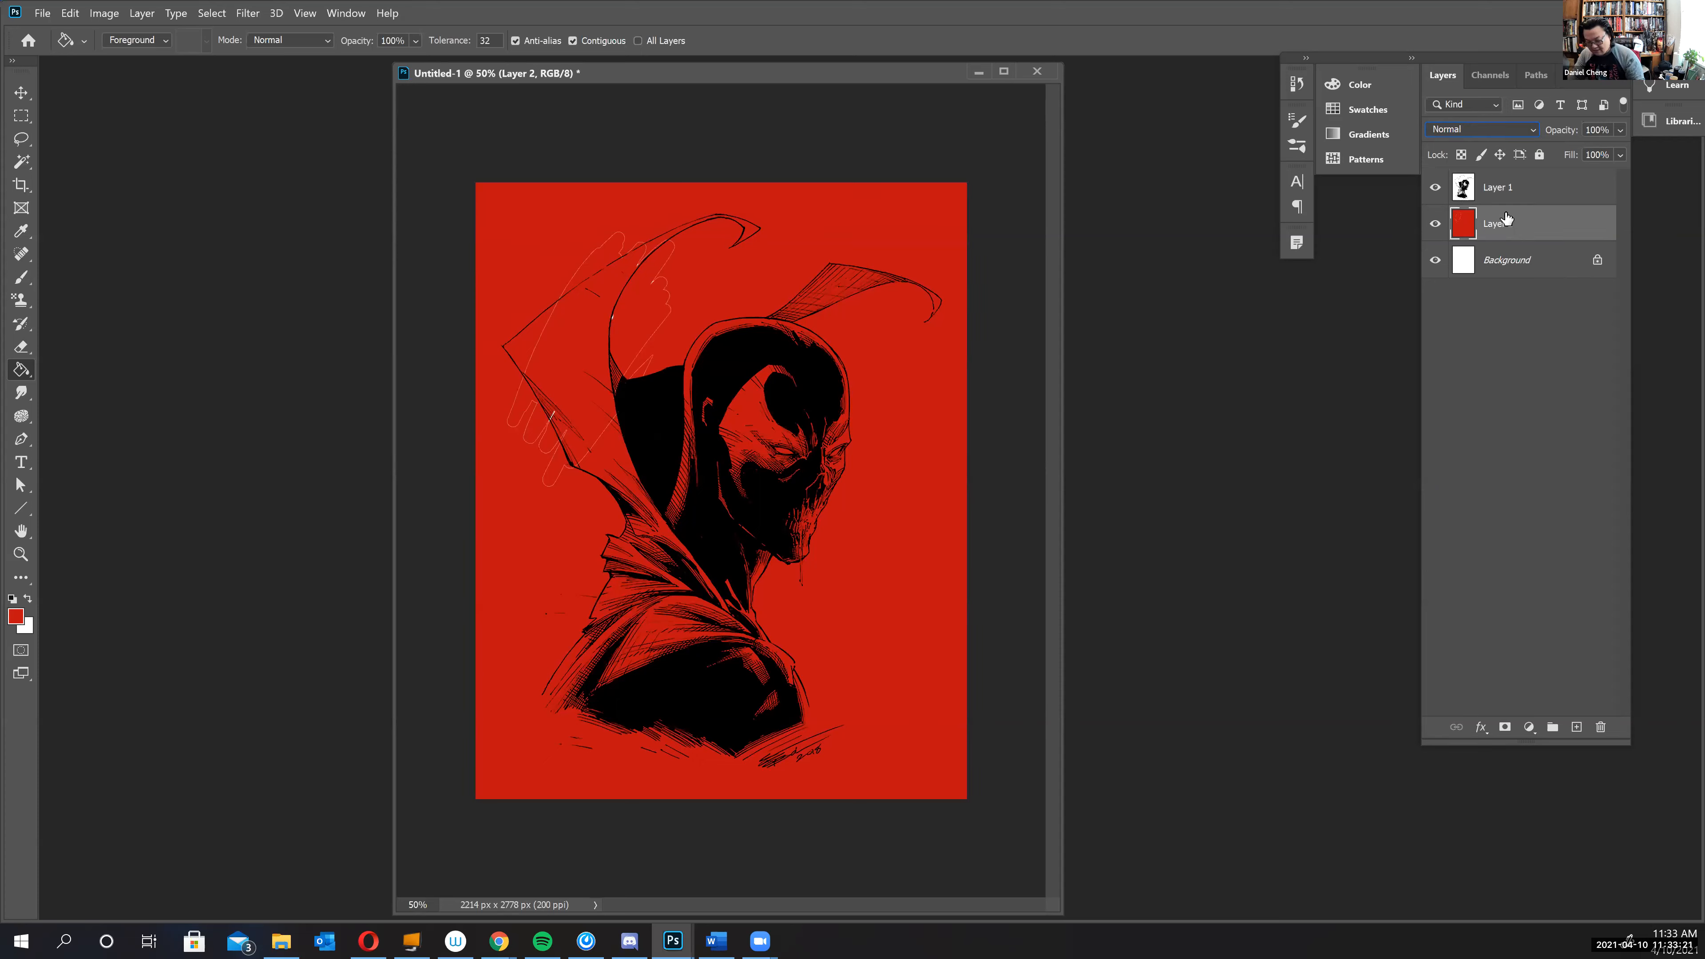
- Adjust the red Layer 2 with Hue/Saturation to hue +4, saturation +5 and lightness +19
key(ctrl+u)
drag(1269, 493, 1259, 496)
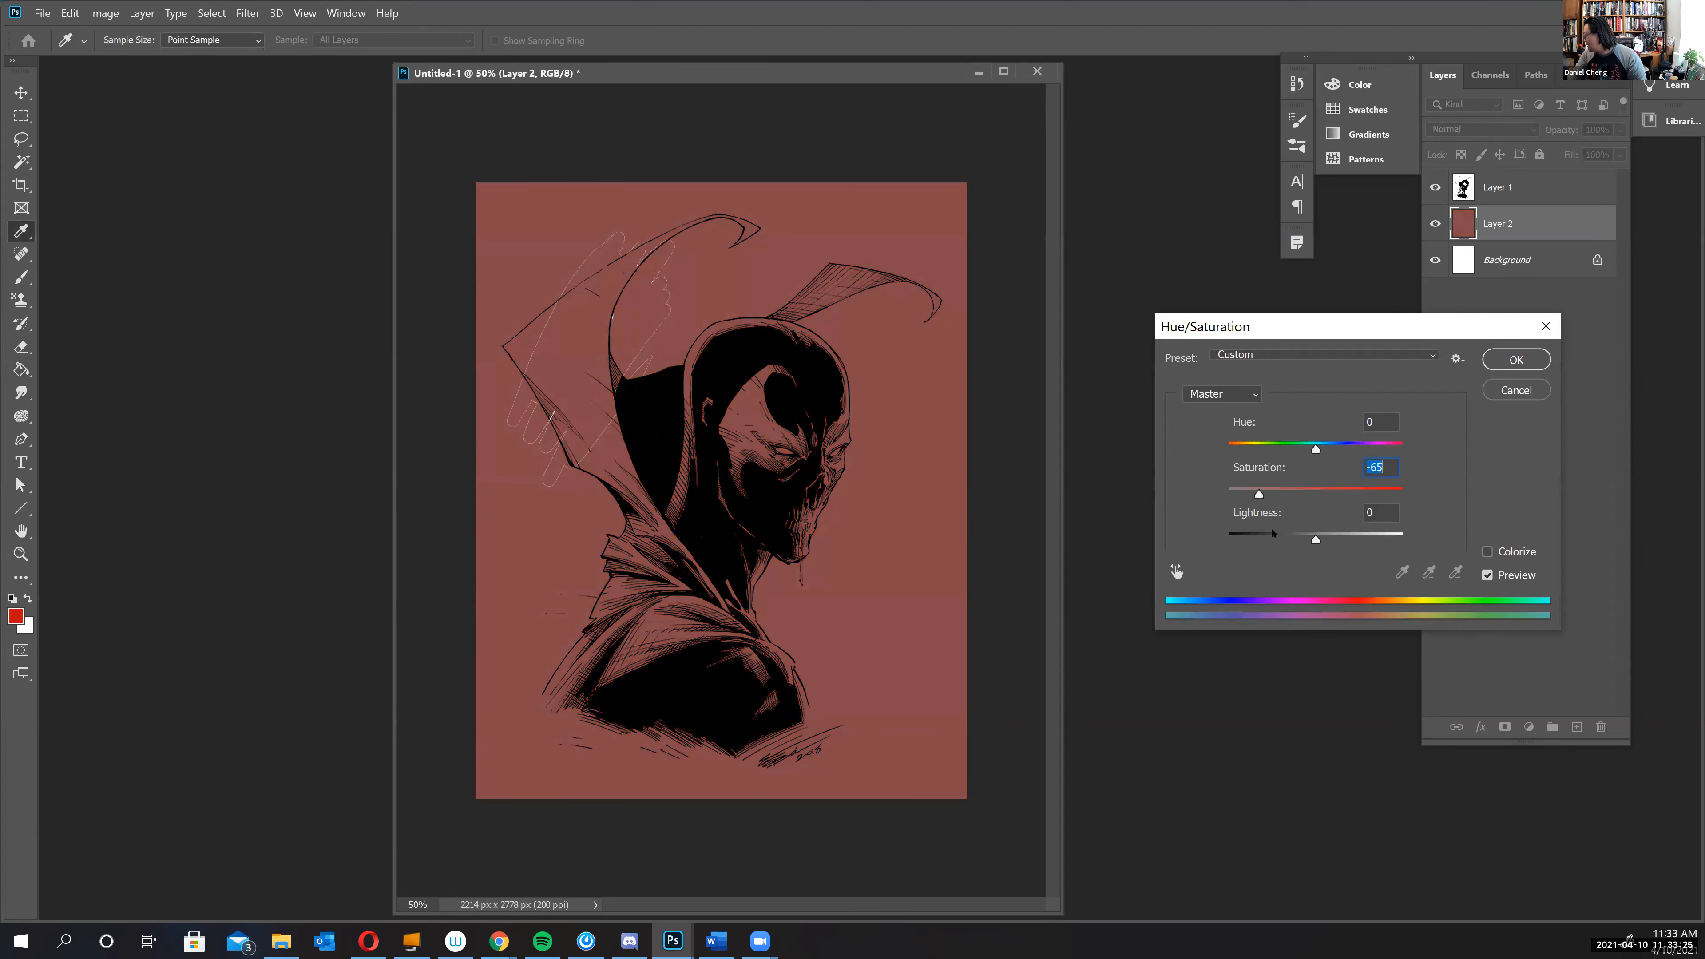
drag(1323, 541, 1341, 540)
drag(1261, 495, 1319, 448)
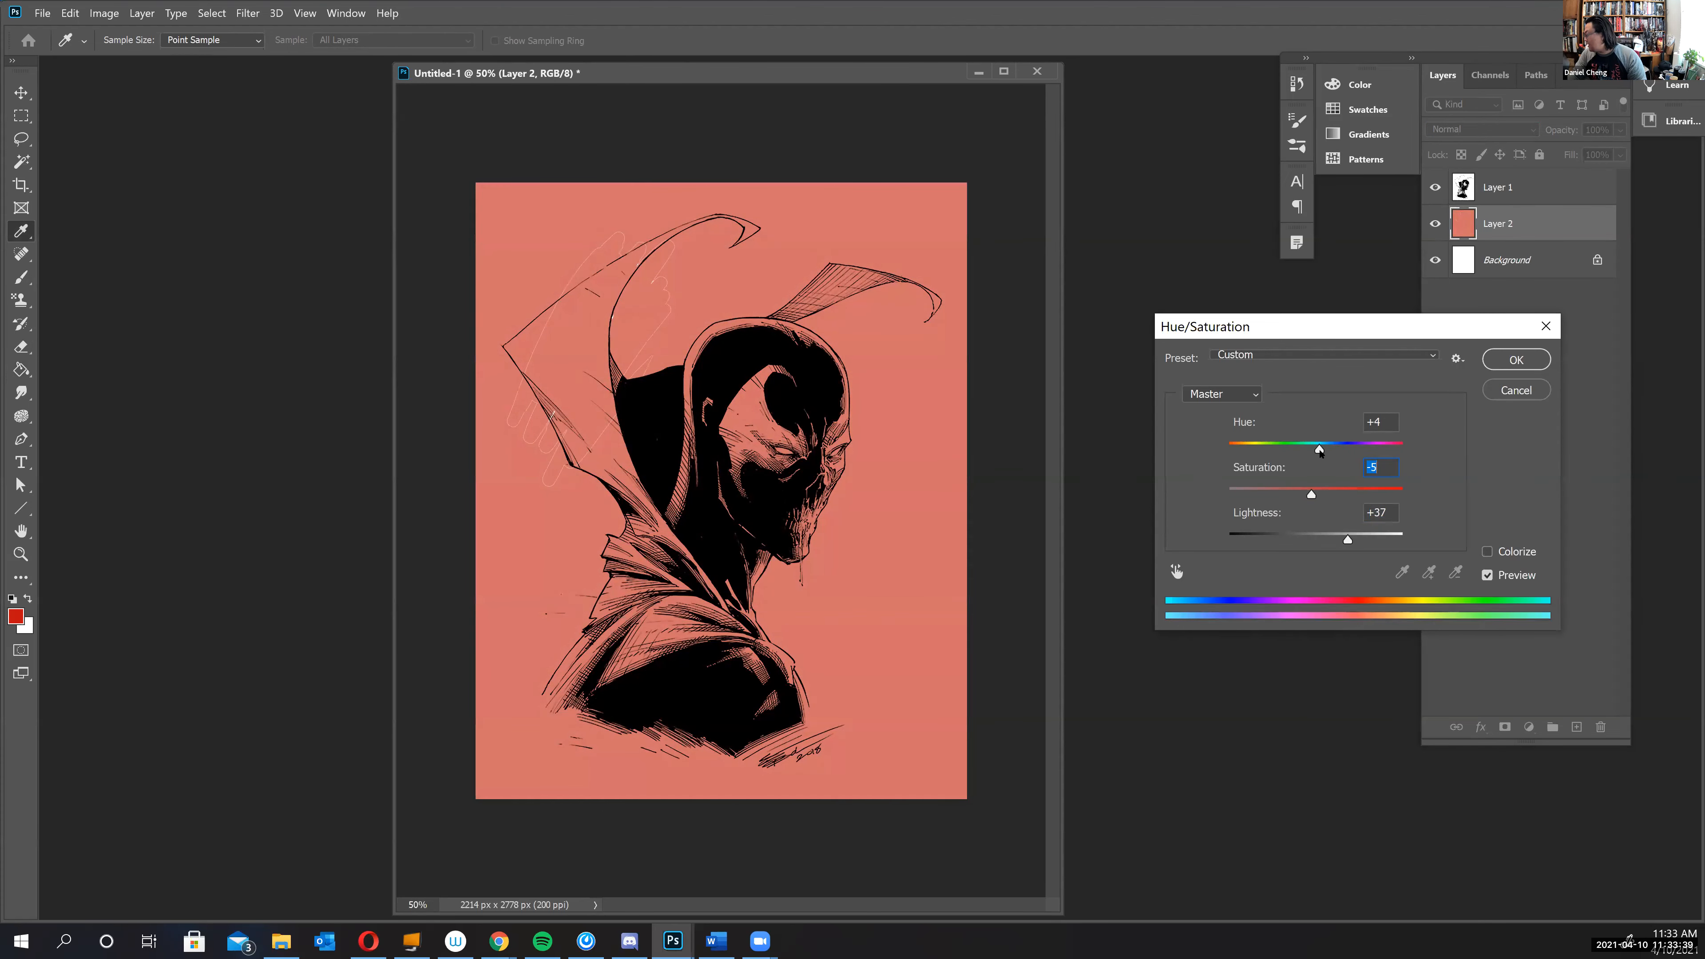
key(shift+Tab)
drag(1349, 541, 1320, 495)
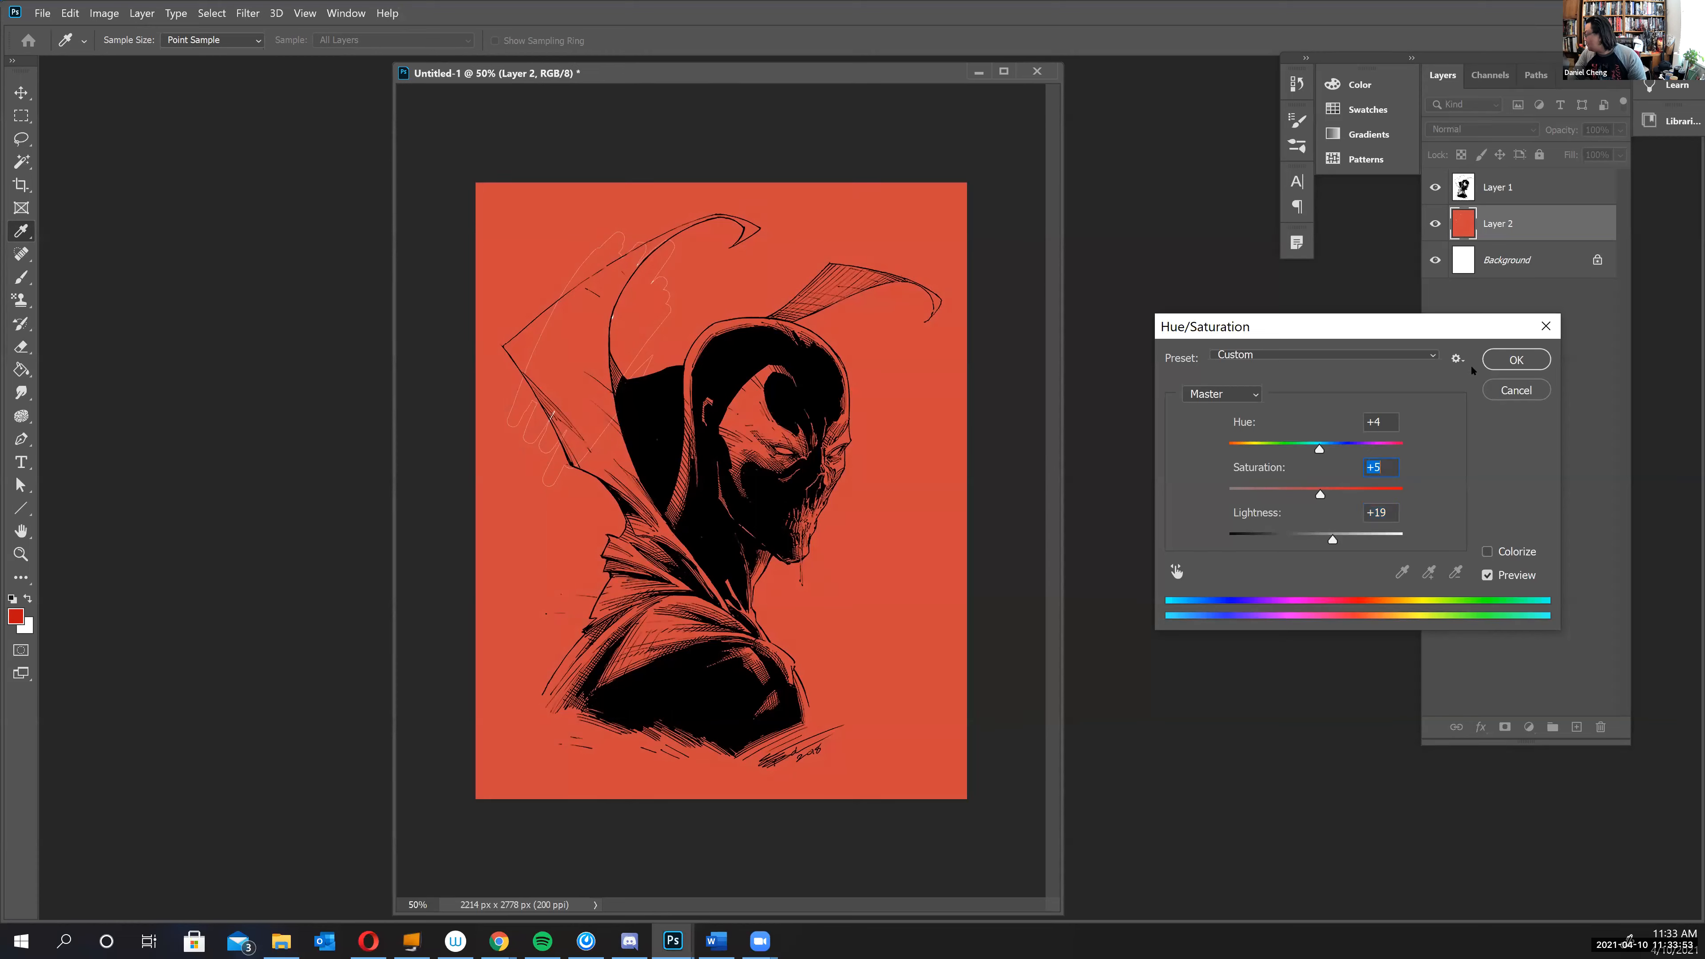
click(1521, 357)
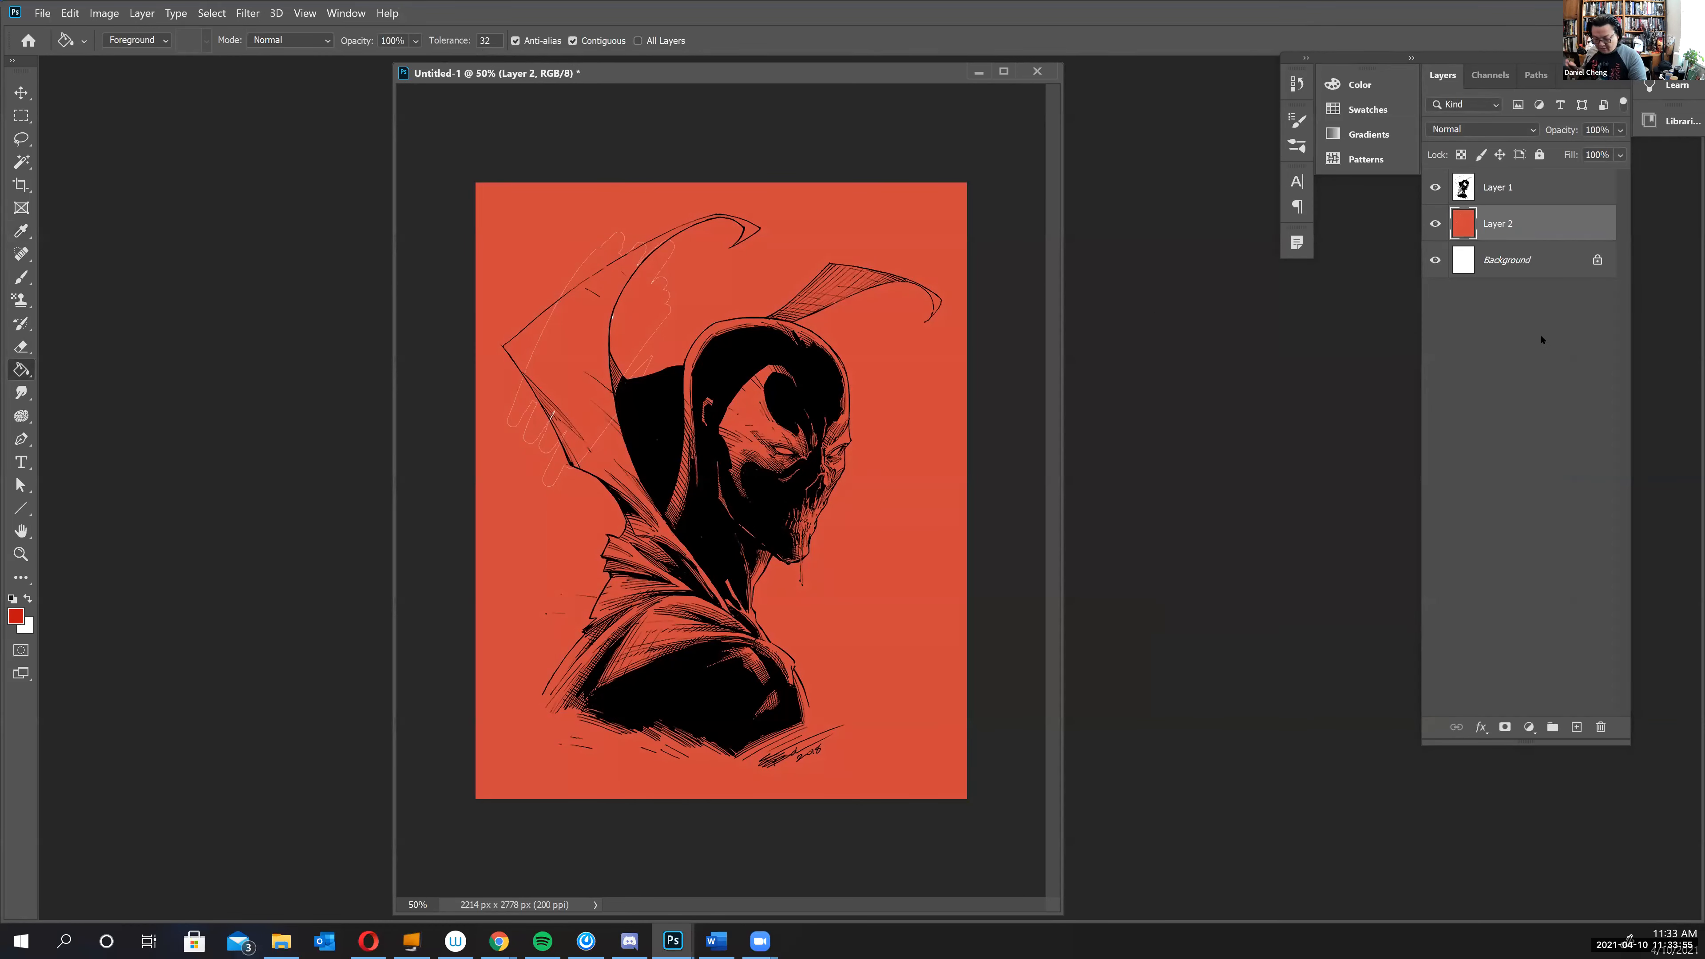
- Sample the adjusted orange-red with the Brush tool and paint over the faint white scribbles around the tall collar
click(20, 277)
alt+click(902, 526)
mouse_move(604, 423)
mouse_down()
mouse_move(565, 477)
mouse_move(625, 307)
mouse_move(586, 290)
mouse_move(493, 420)
mouse_move(645, 292)
mouse_move(562, 454)
mouse_move(633, 193)
mouse_move(674, 250)
mouse_up()
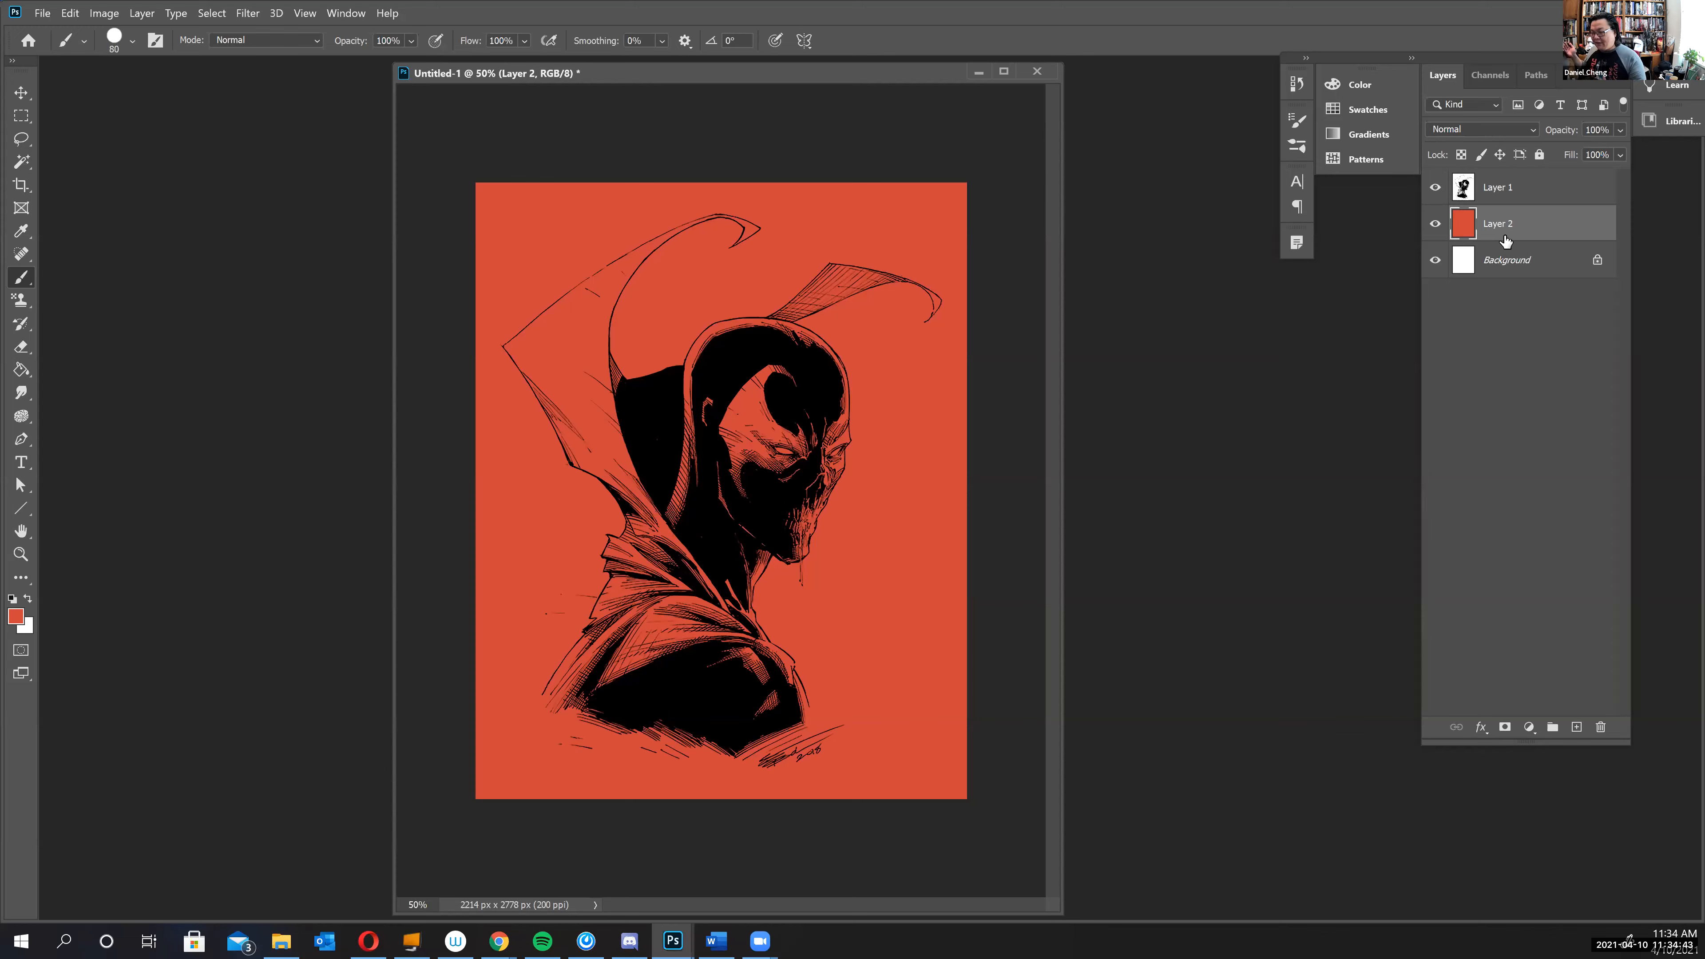
- Duplicate Layer 2 and recolour the copy with Hue/Saturation to hue -157, saturation -65 and lightness +3
drag(1559, 227, 1579, 722)
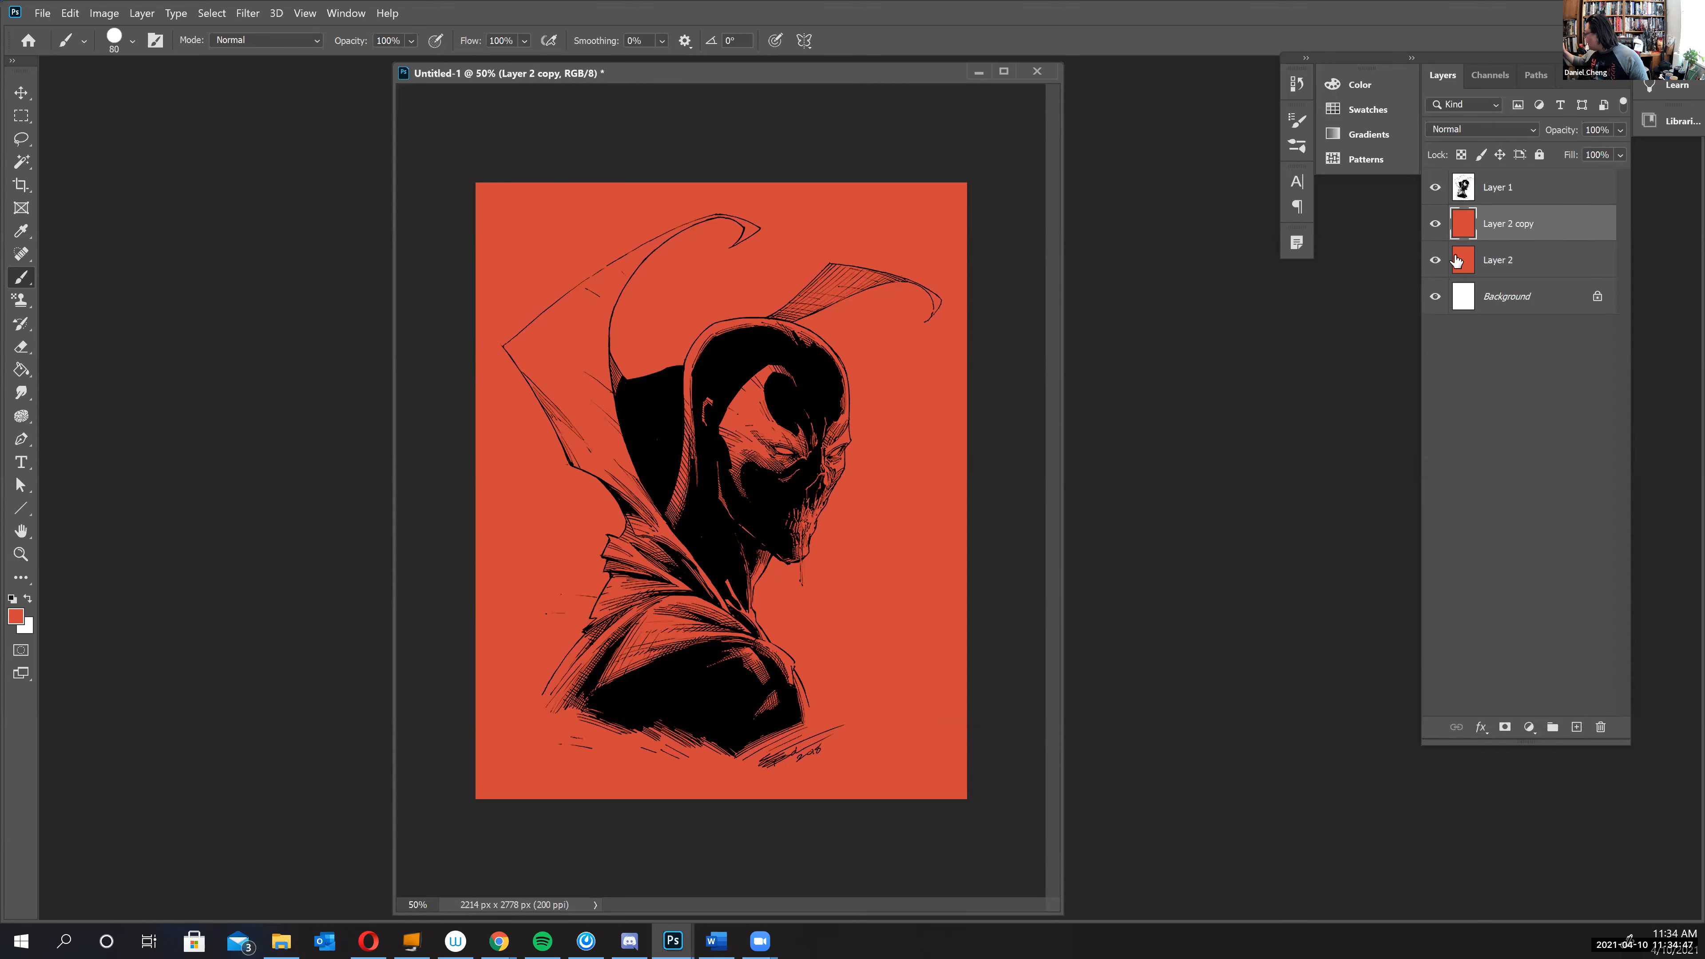
key(ctrl+u)
drag(1316, 449, 1237, 449)
drag(1314, 541, 1259, 496)
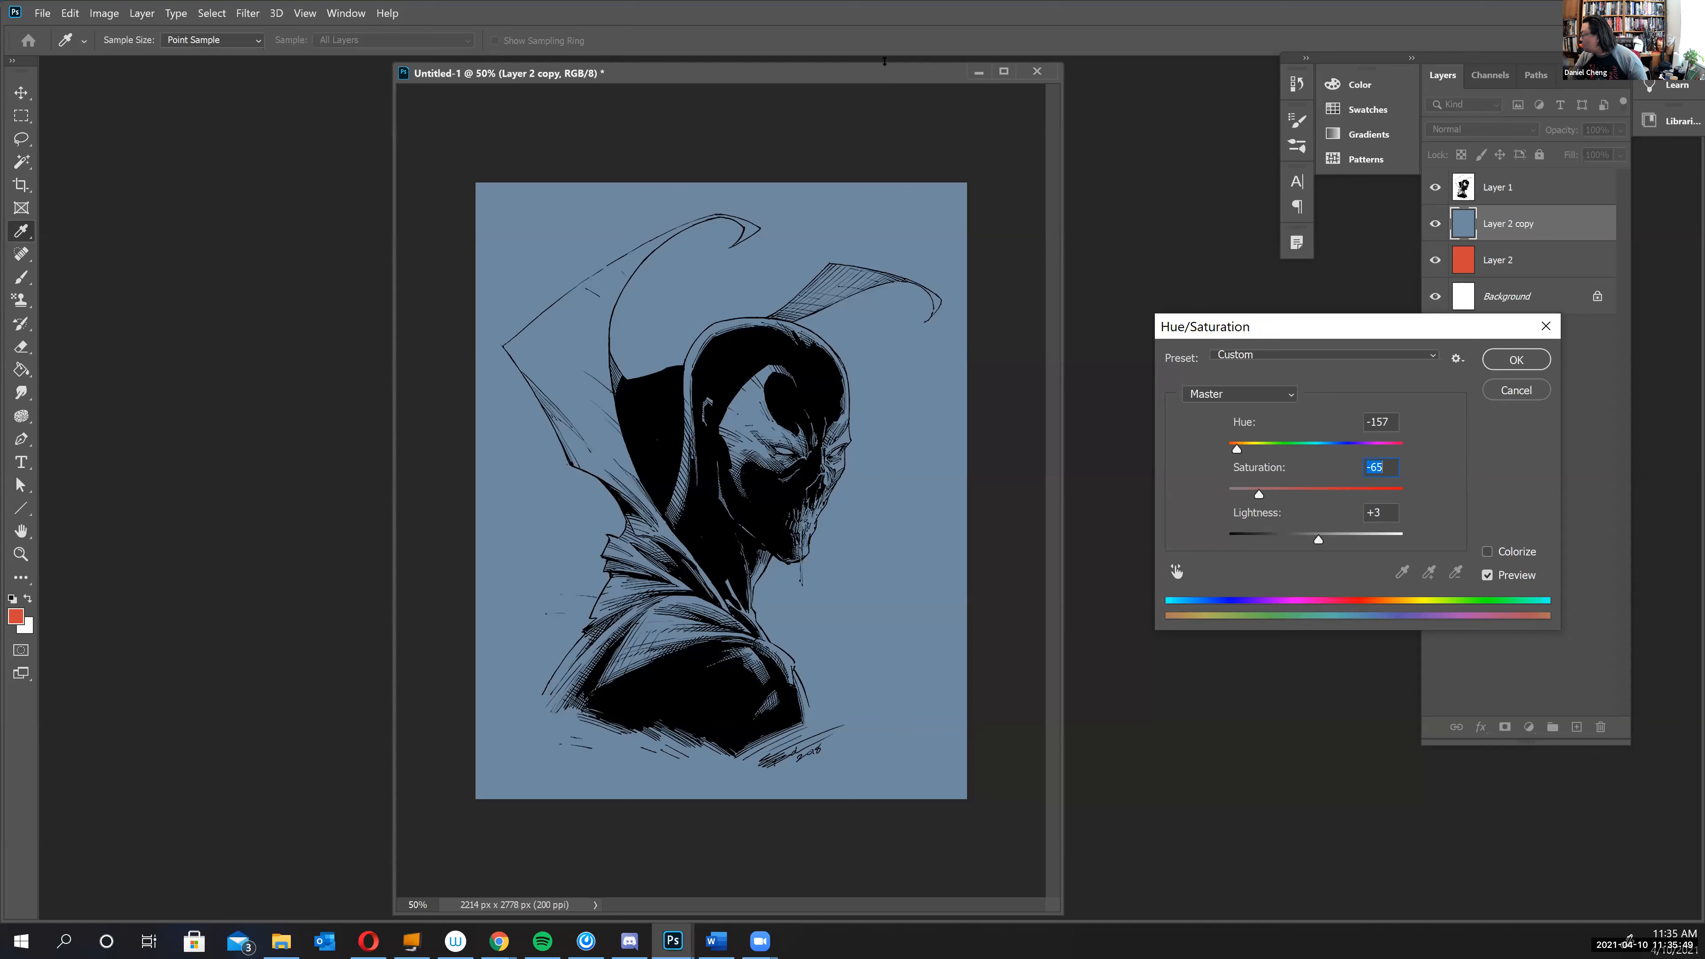
click(1515, 360)
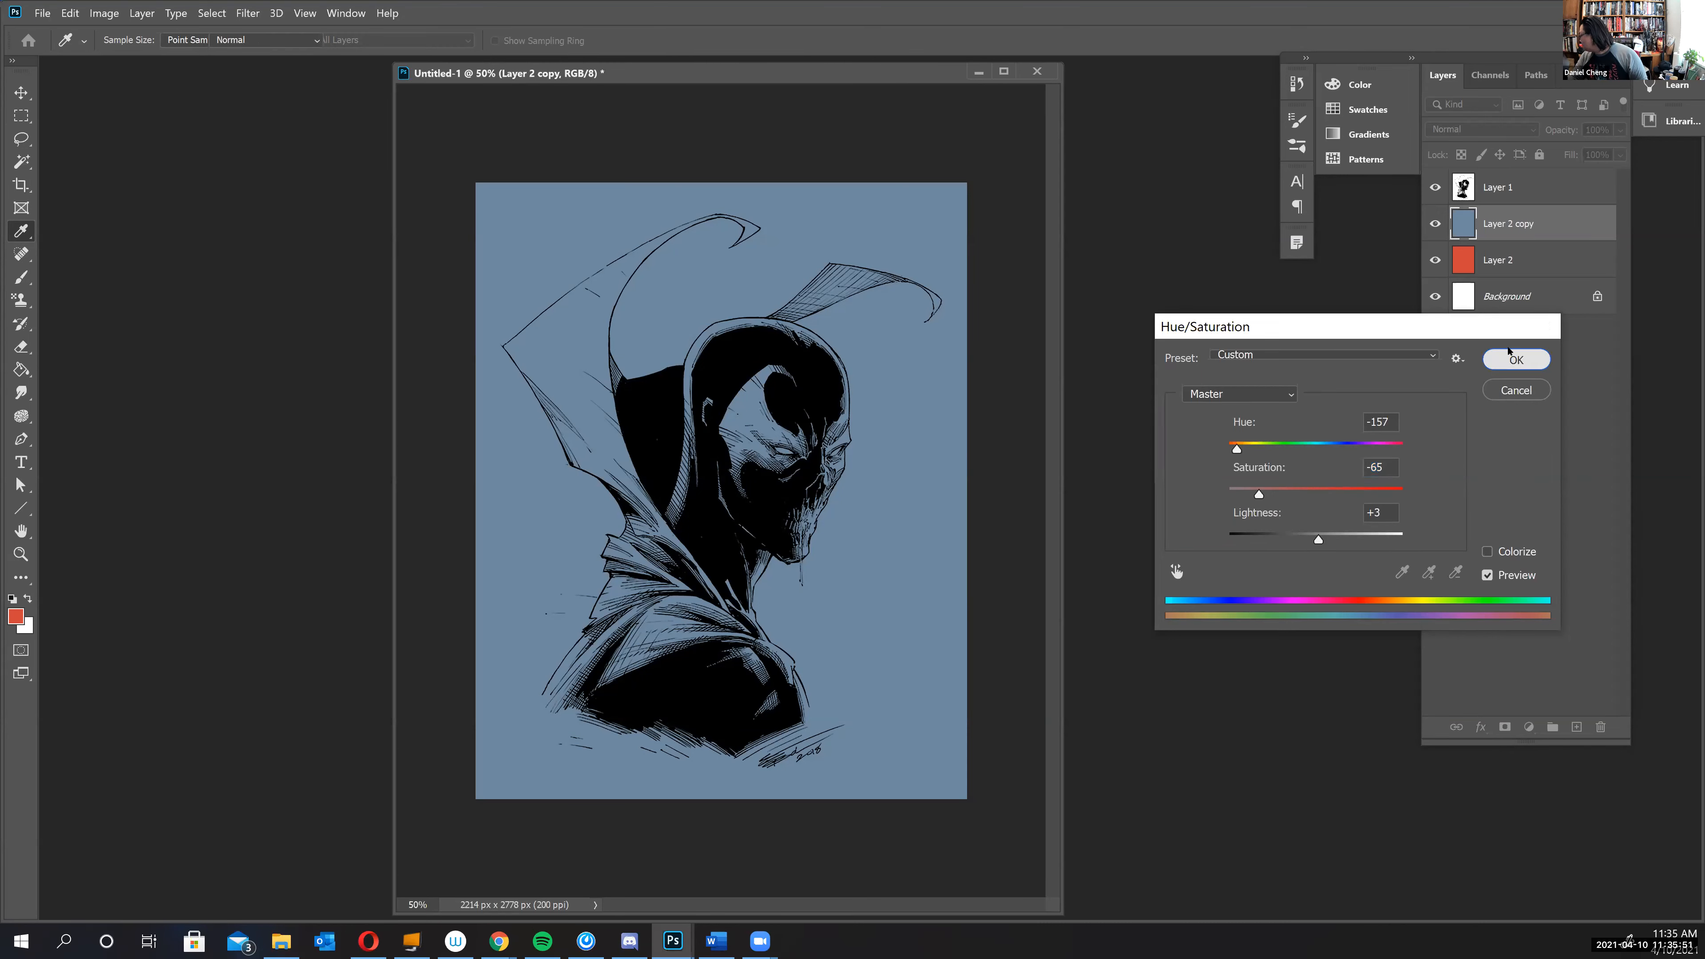
- Move the red Layer 2 above the blue copy, delete it, and add a new empty layer in its place
click(1511, 260)
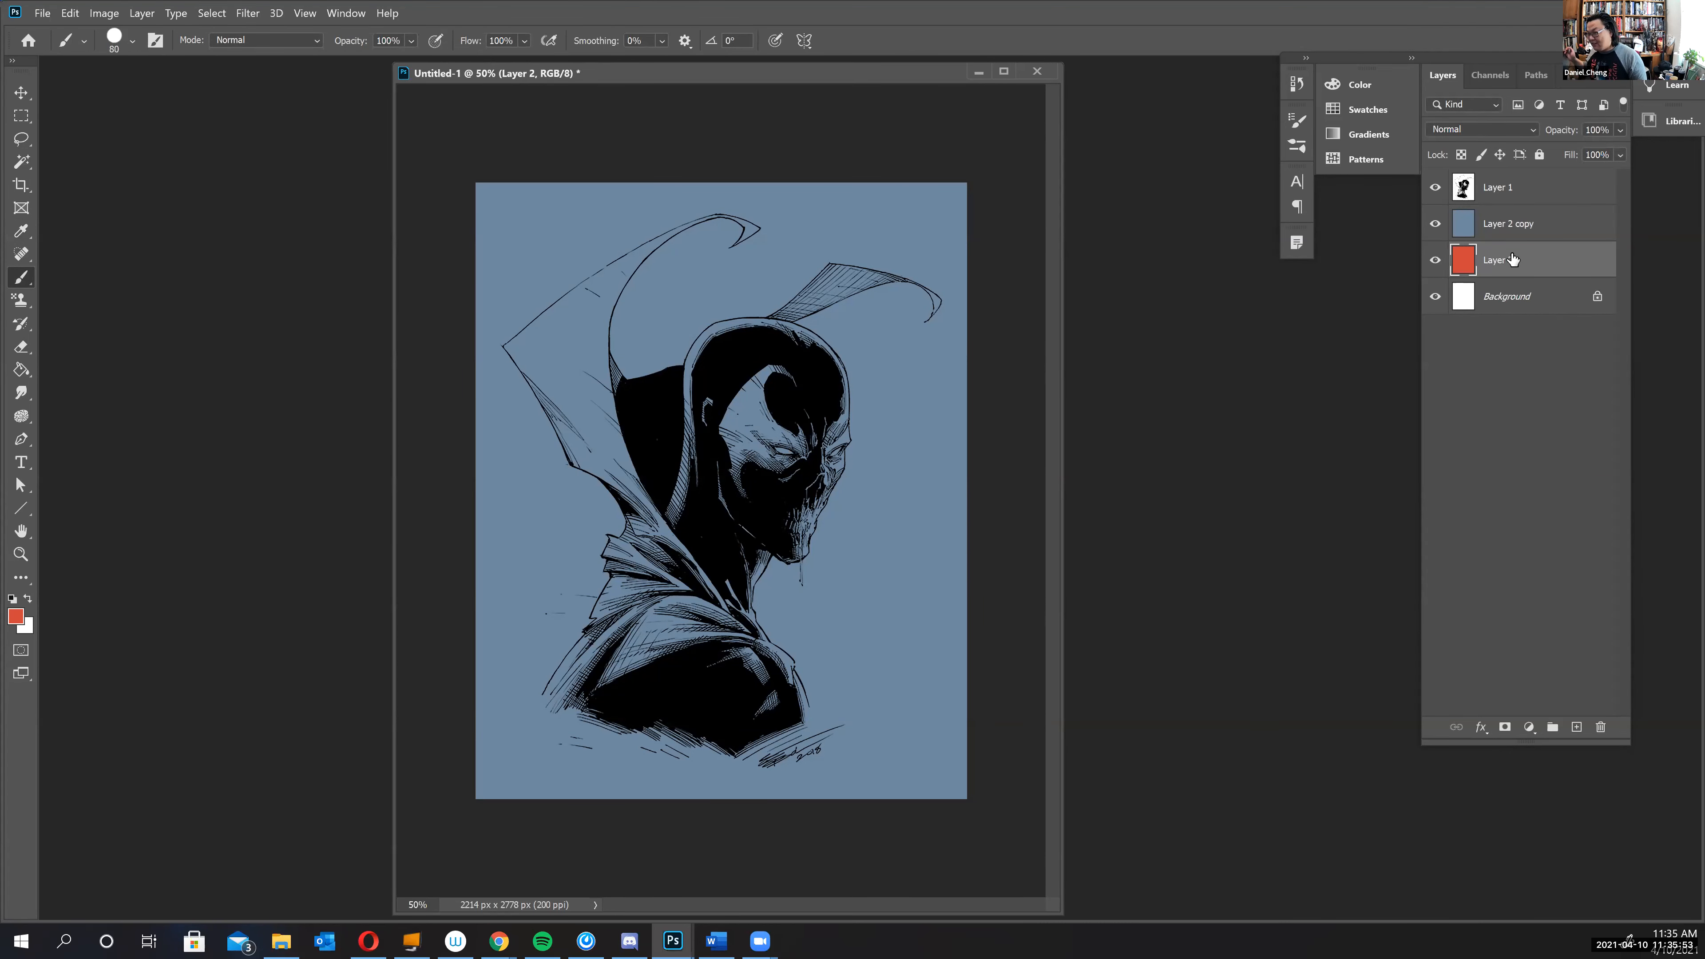
drag(1519, 265, 1523, 236)
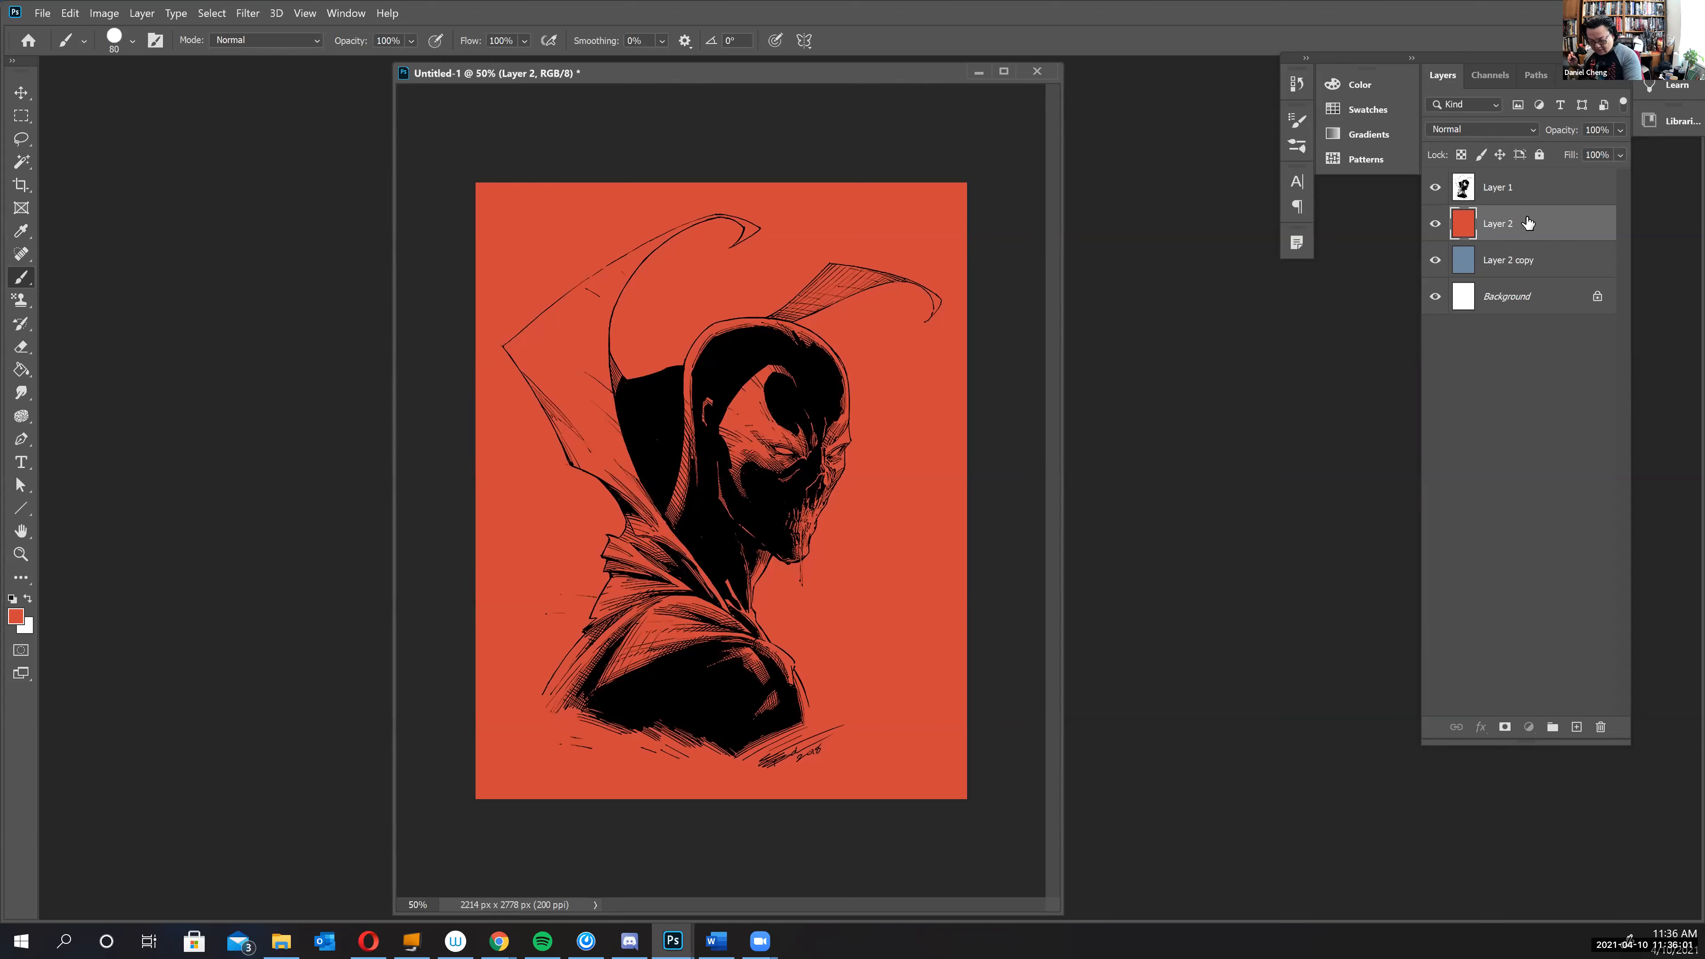
key(Delete)
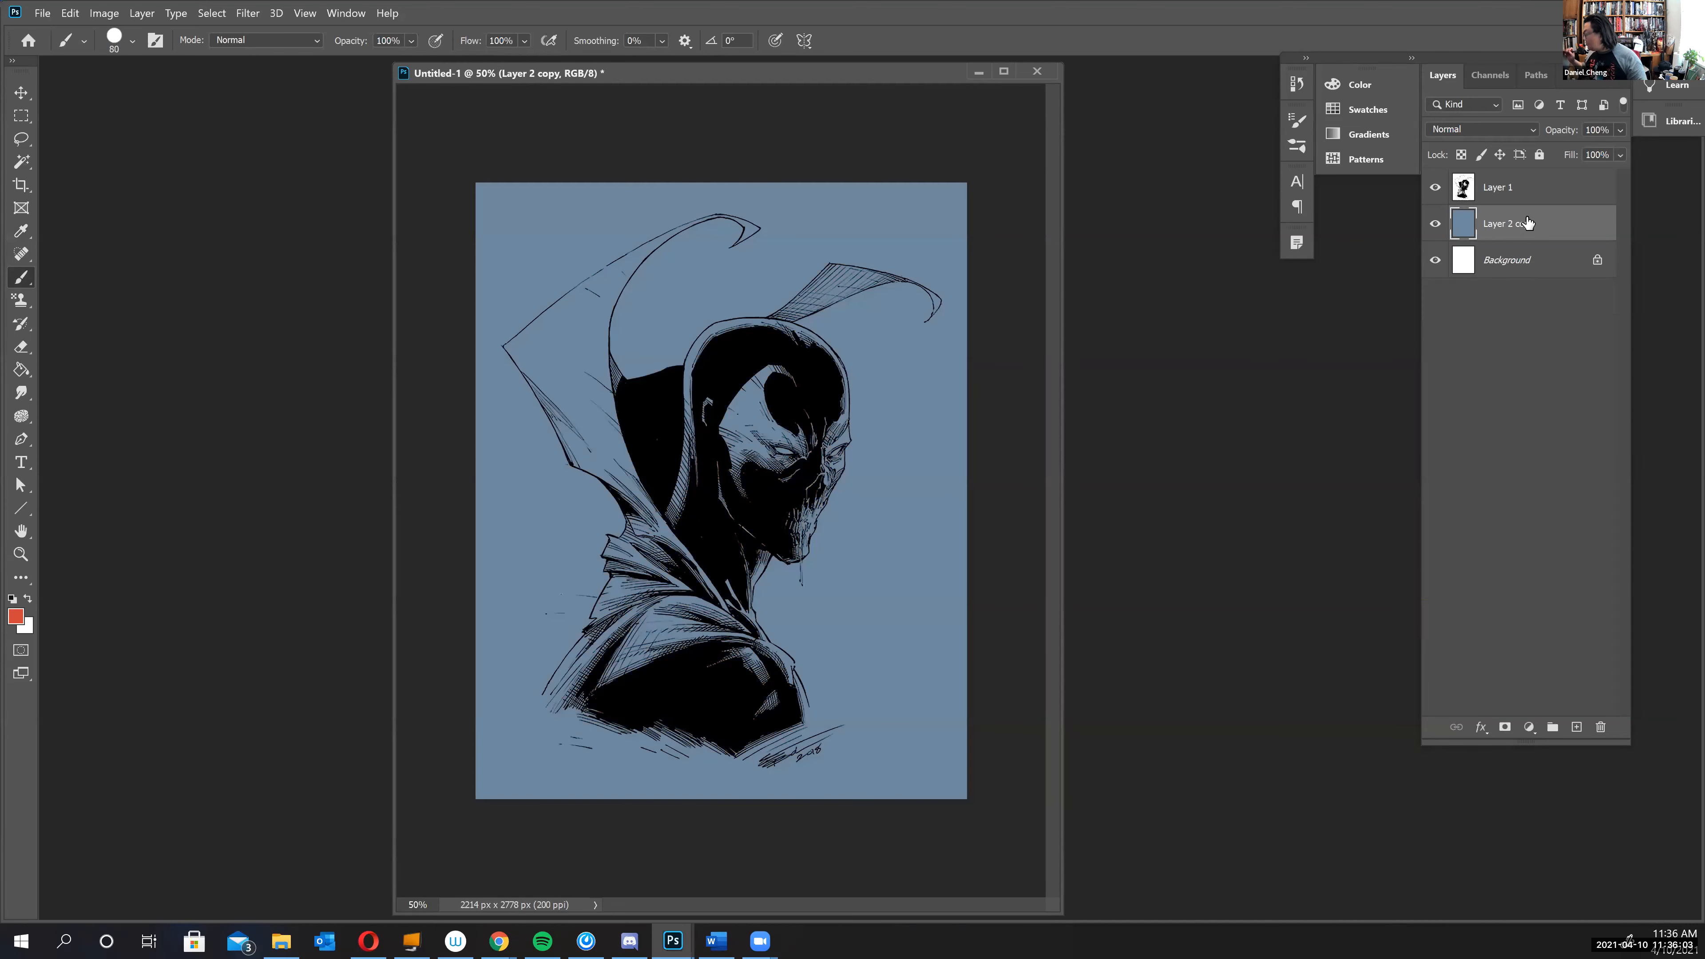
click(1577, 728)
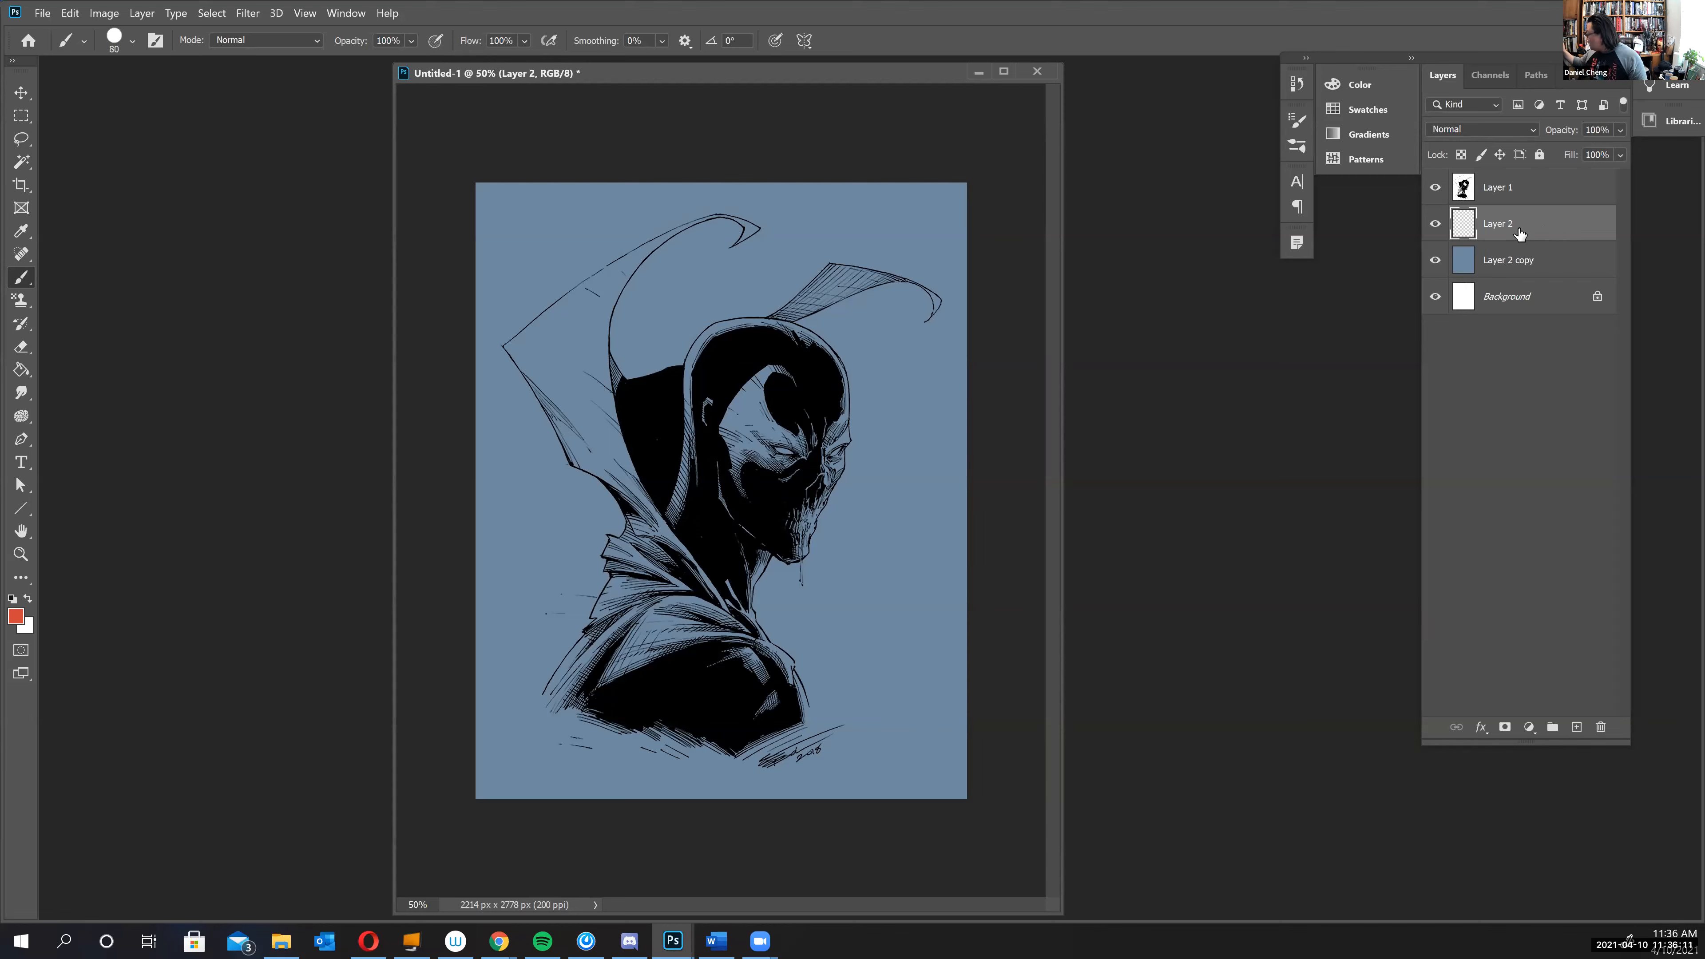
- Paint the lower part of the figure's tall pointed collar orange-red on the new layer, covering the gaps near its outer edge
mouse_move(539, 356)
mouse_down()
mouse_move(603, 440)
mouse_move(581, 362)
mouse_move(592, 389)
mouse_move(600, 352)
mouse_move(610, 367)
mouse_move(648, 508)
mouse_move(621, 488)
mouse_move(647, 533)
mouse_move(561, 383)
mouse_move(588, 463)
mouse_move(560, 333)
mouse_up()
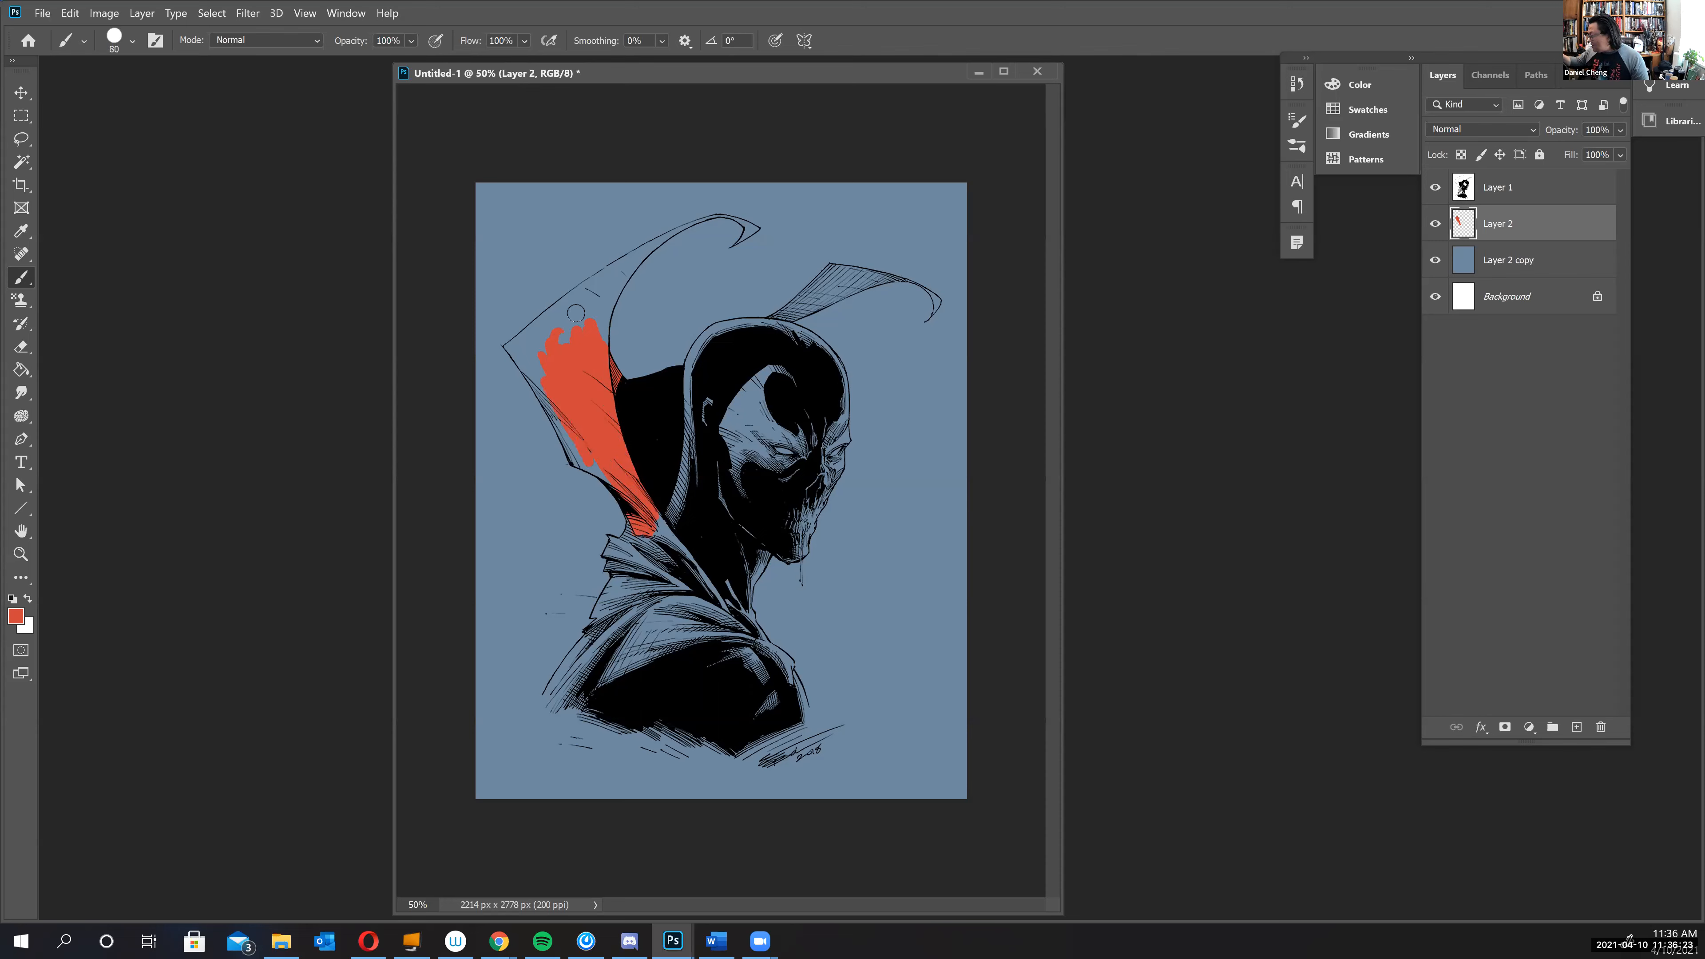
drag(565, 431, 568, 443)
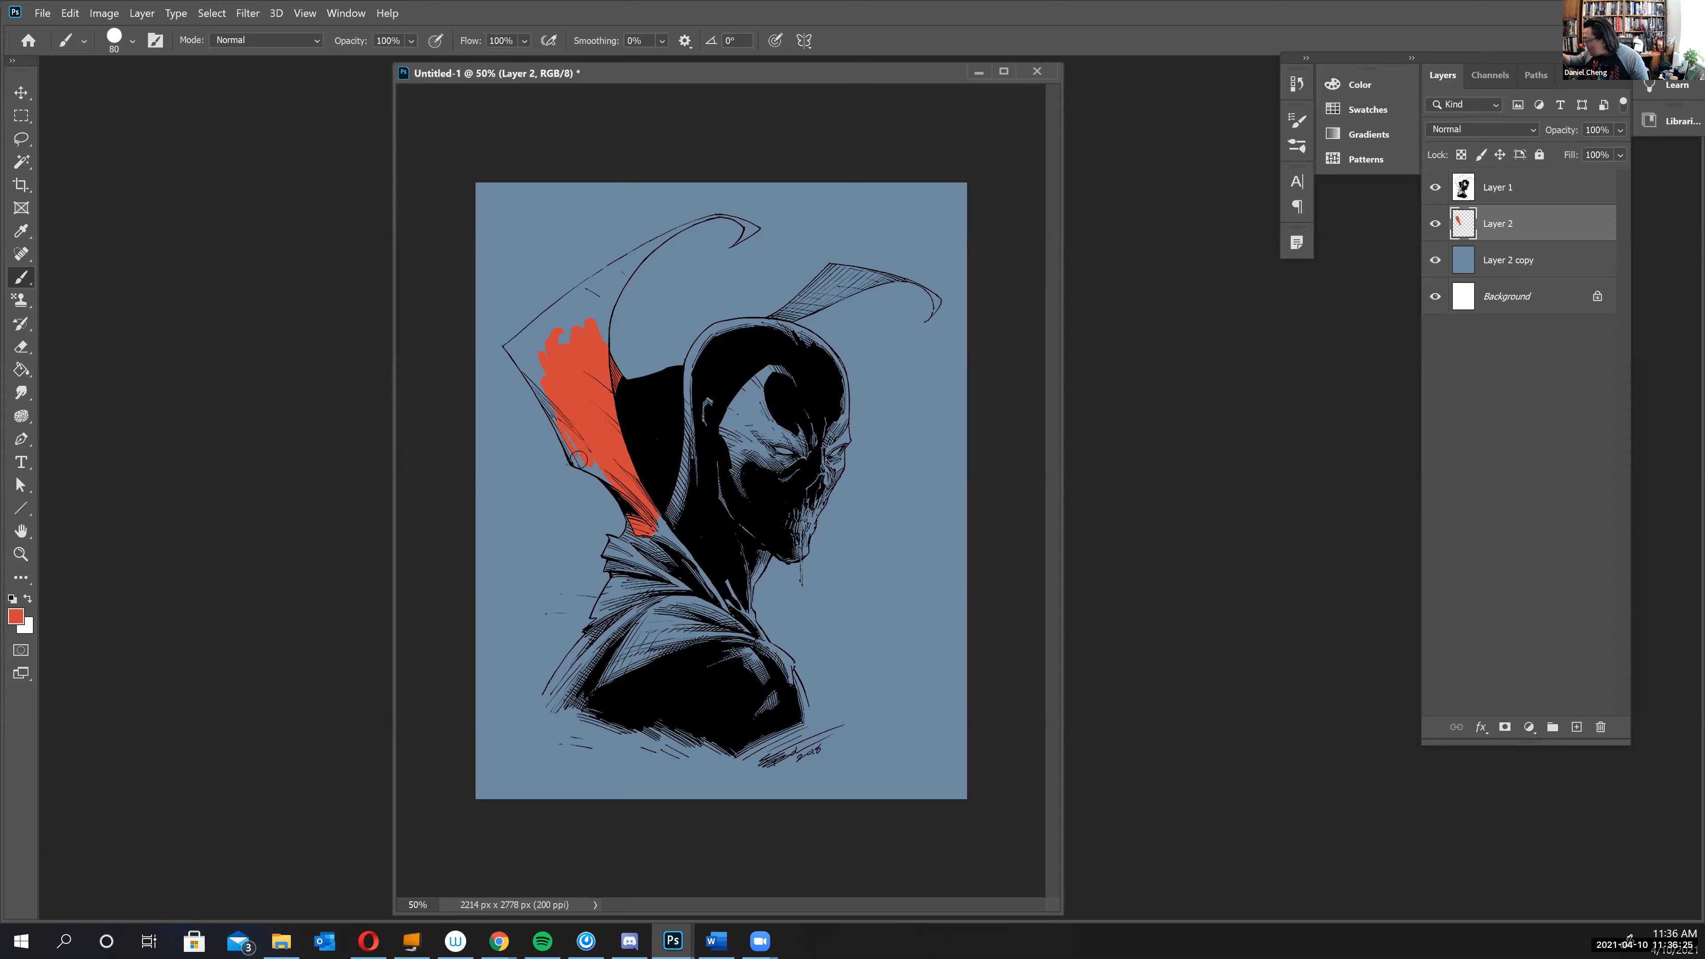
key(ctrl+plus)
click(542, 439)
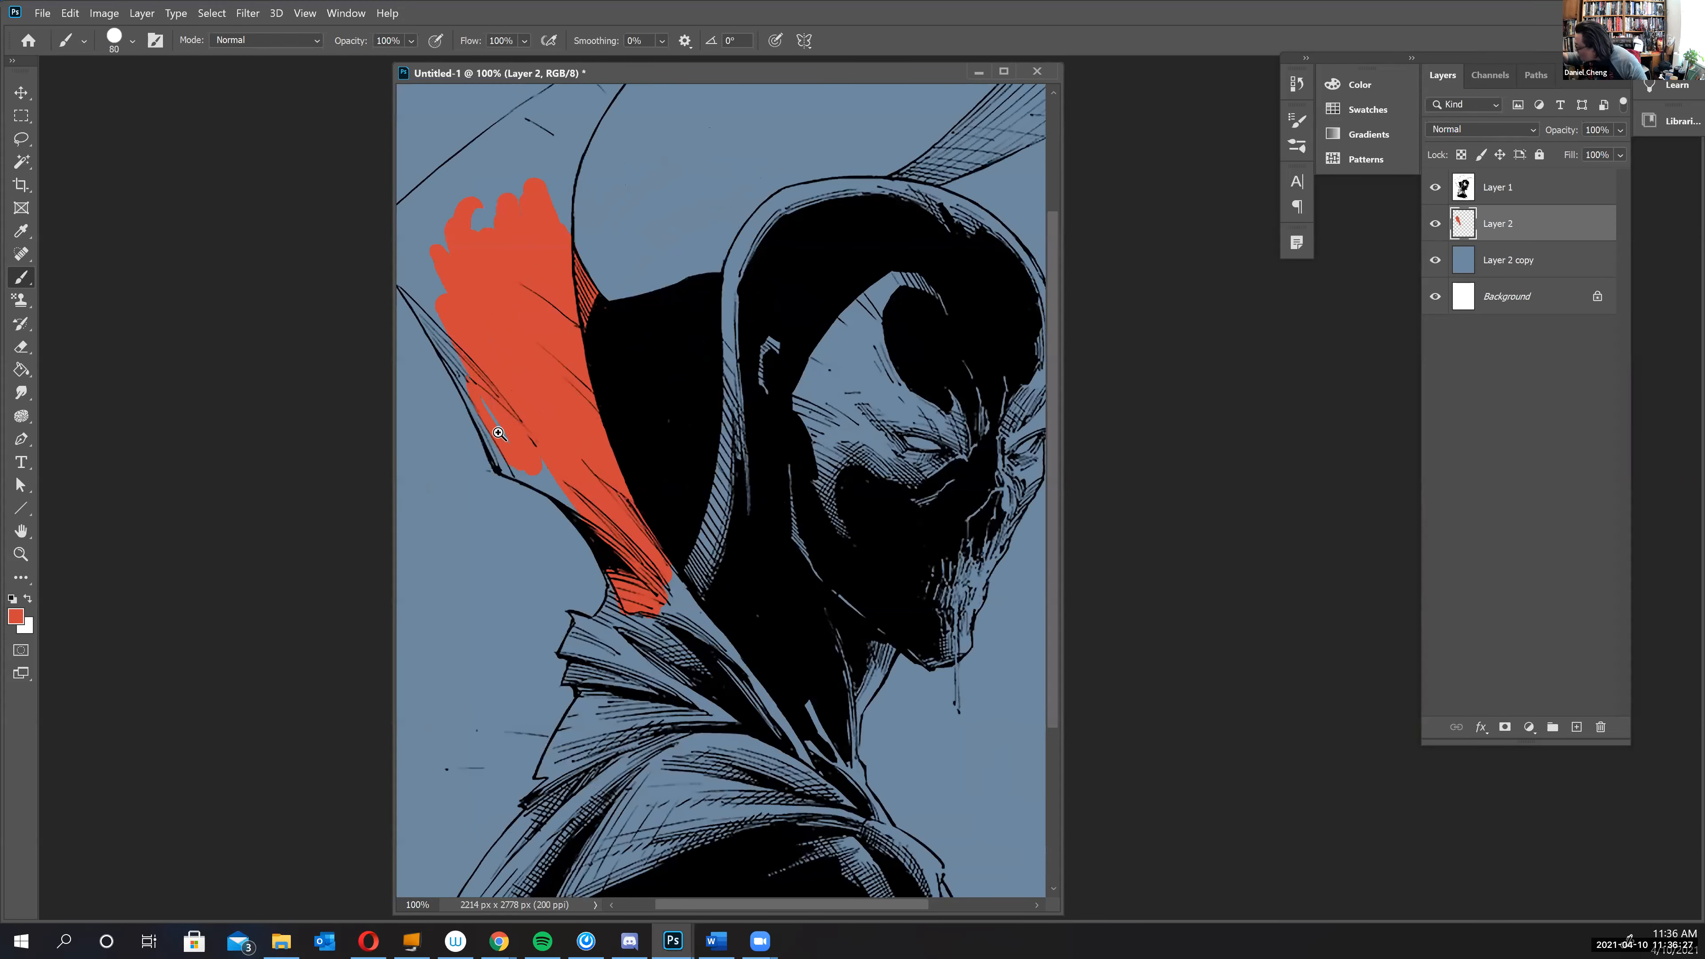
drag(485, 414, 505, 438)
click(495, 396)
click(493, 411)
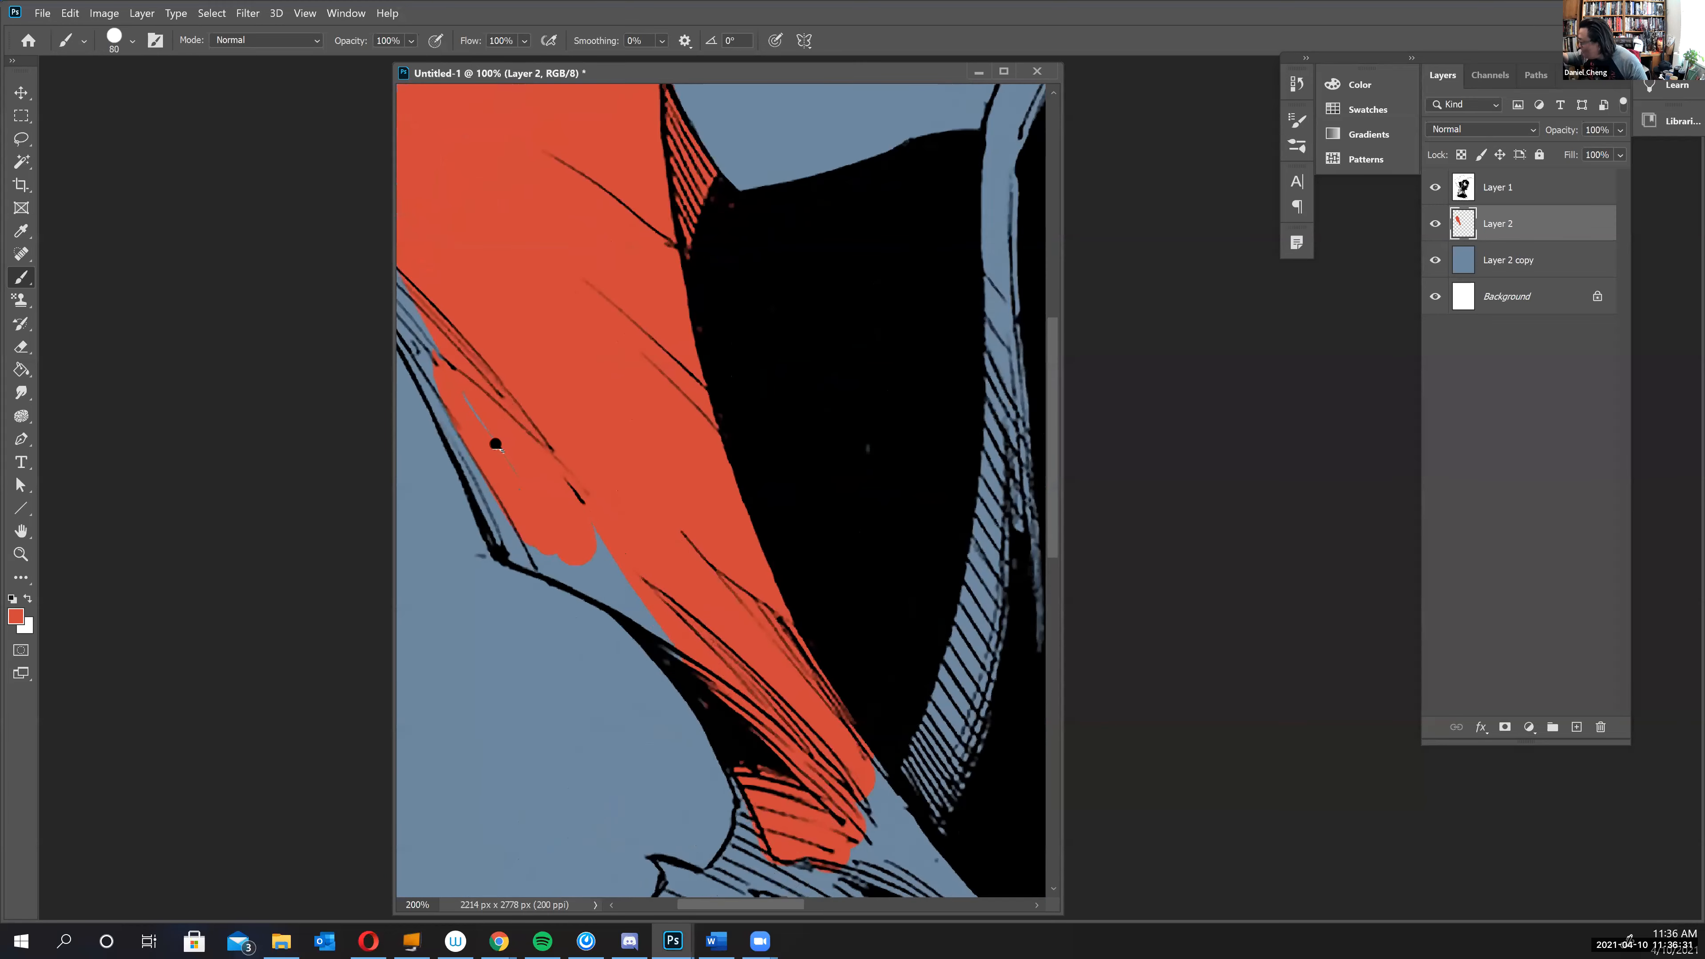
- Extend the orange-red paint to the collar's pointed outer corner and up toward its upper edge with the 80 px sharp brush
alt+click(756, 660)
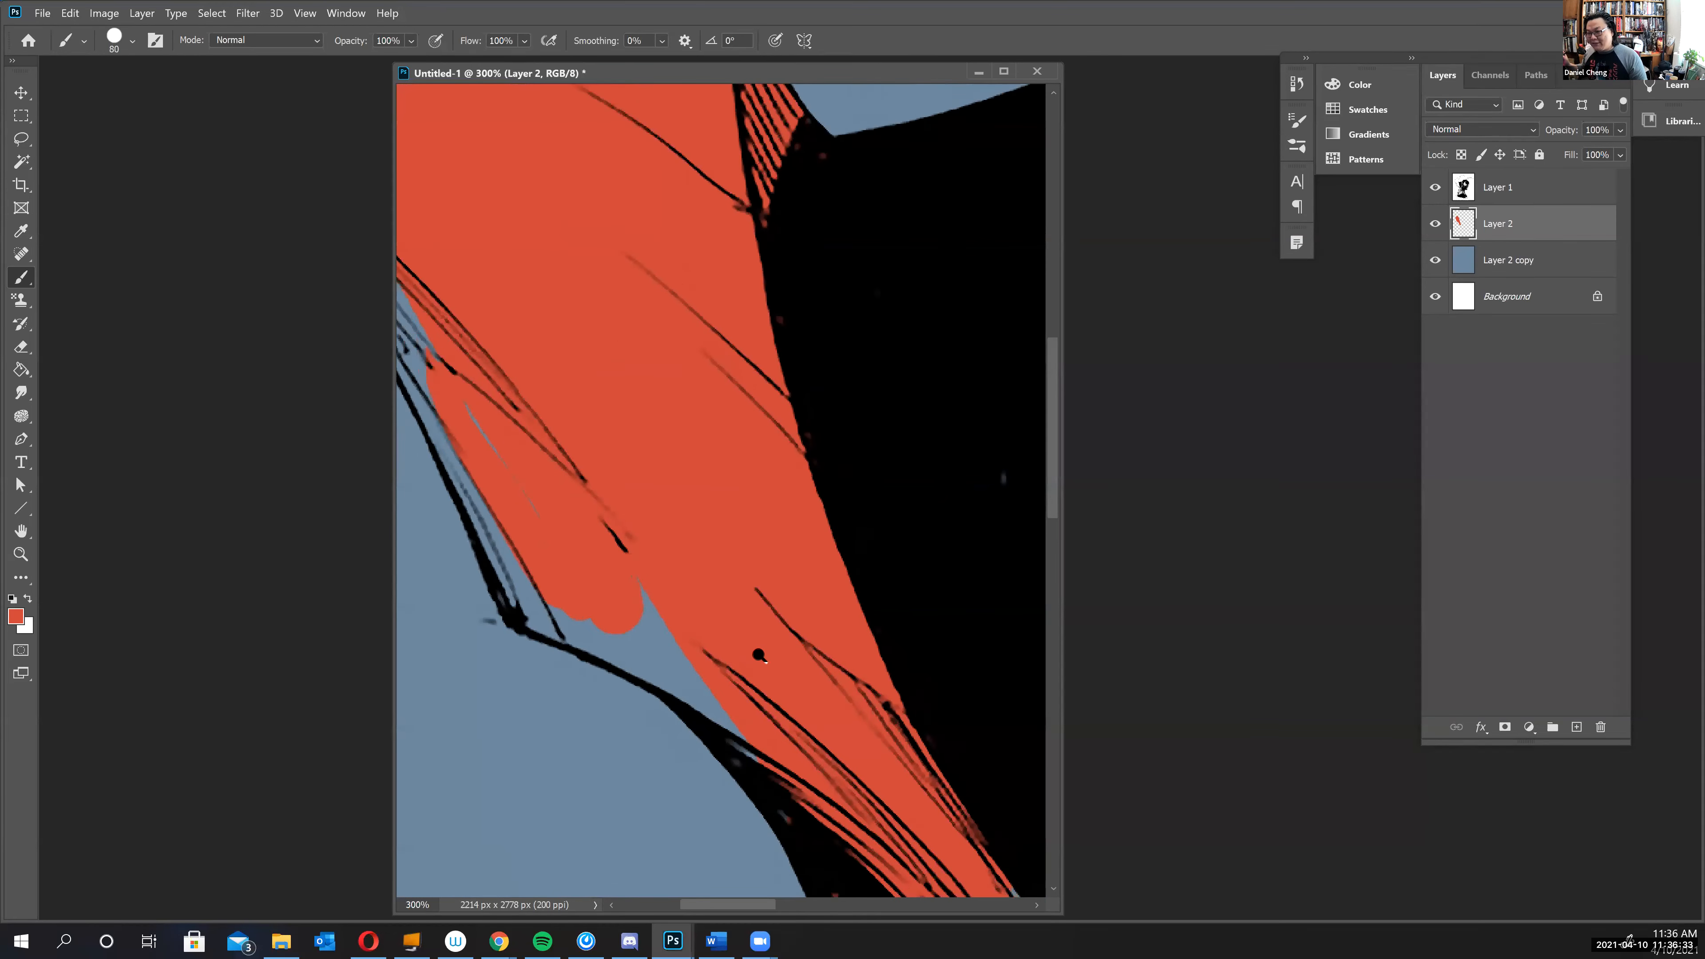
alt+click(760, 665)
alt+click(765, 674)
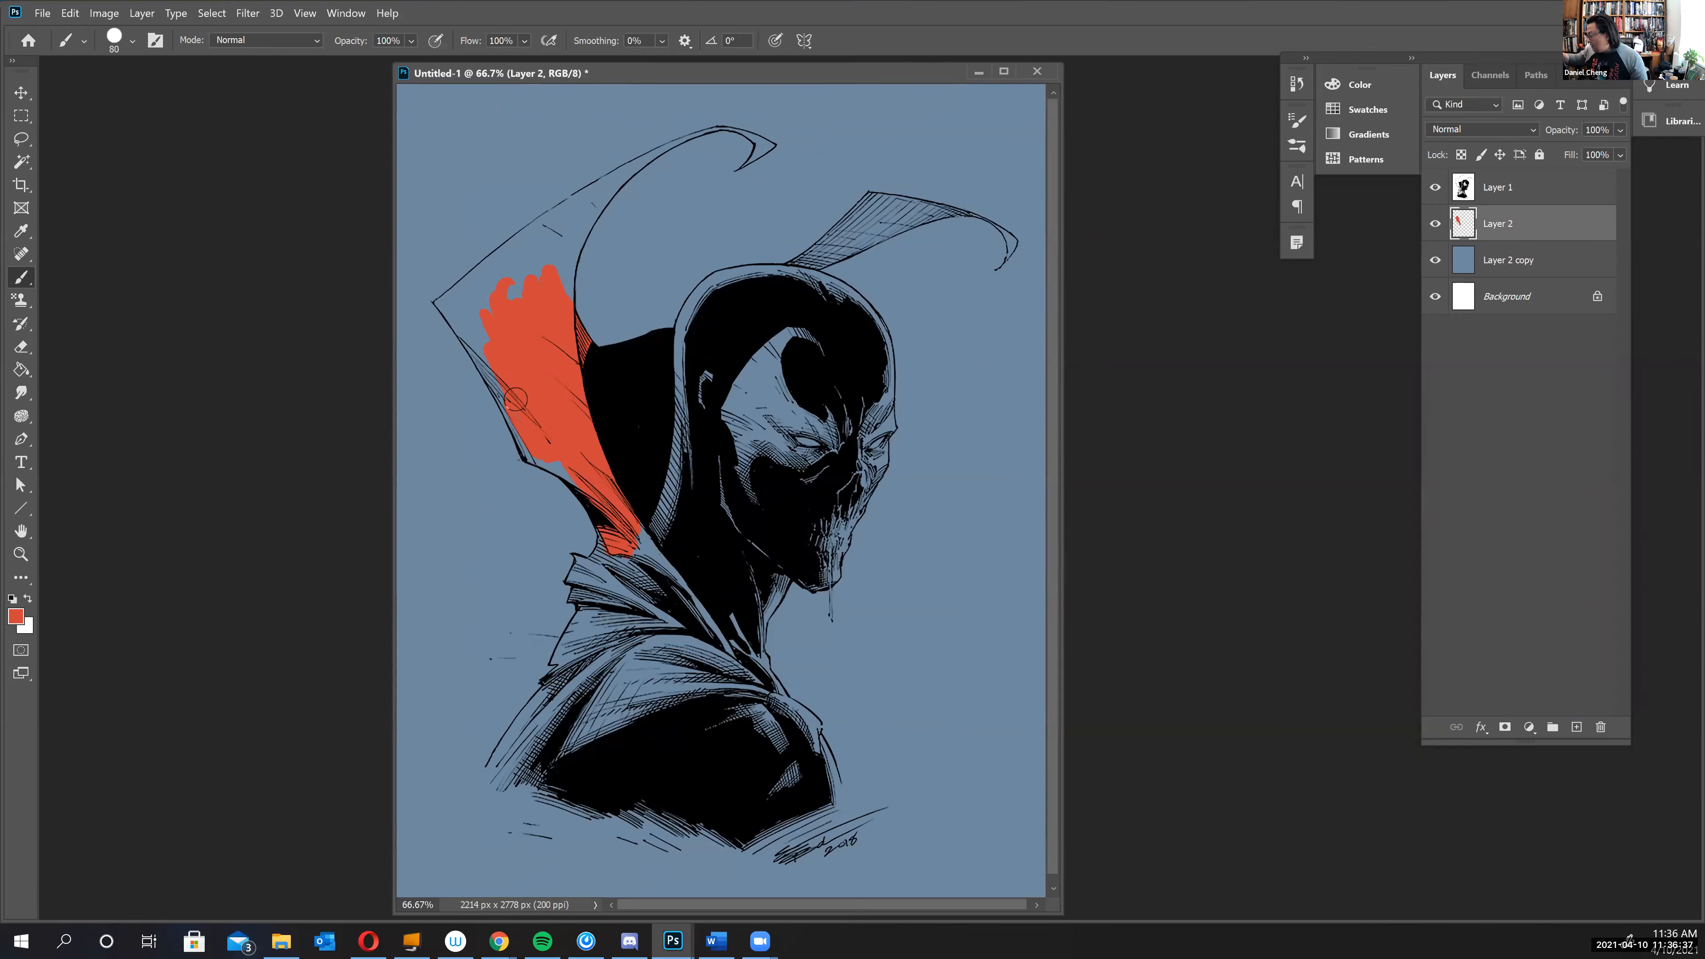
drag(534, 419, 440, 301)
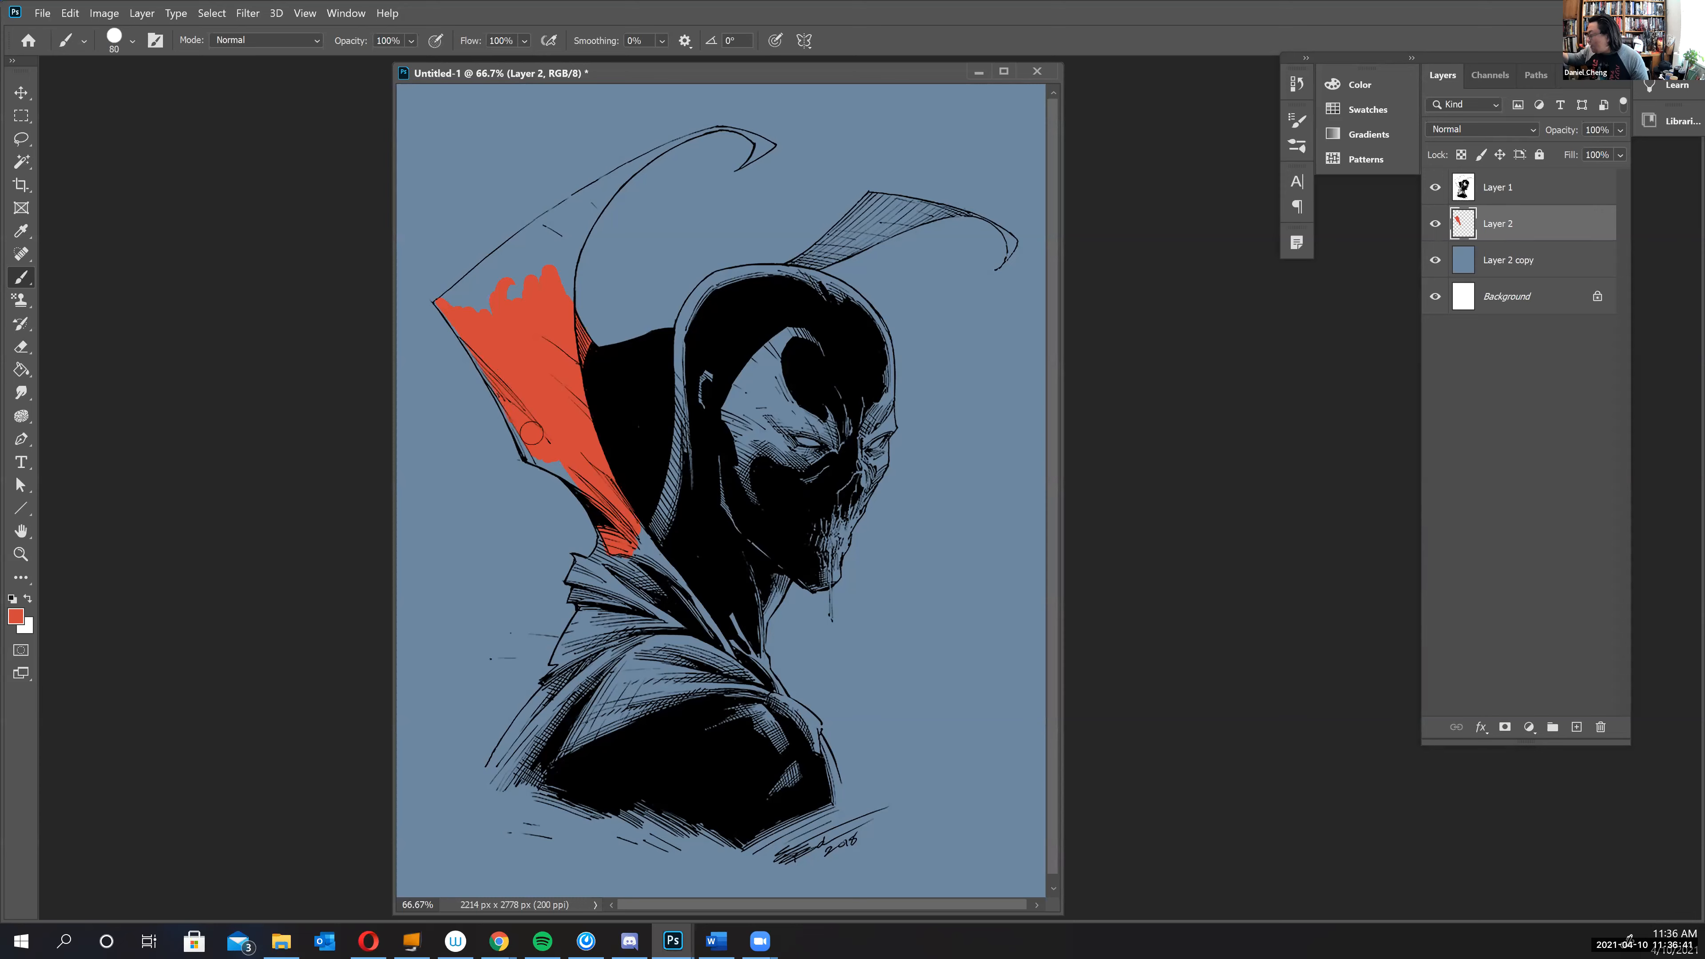
click(131, 41)
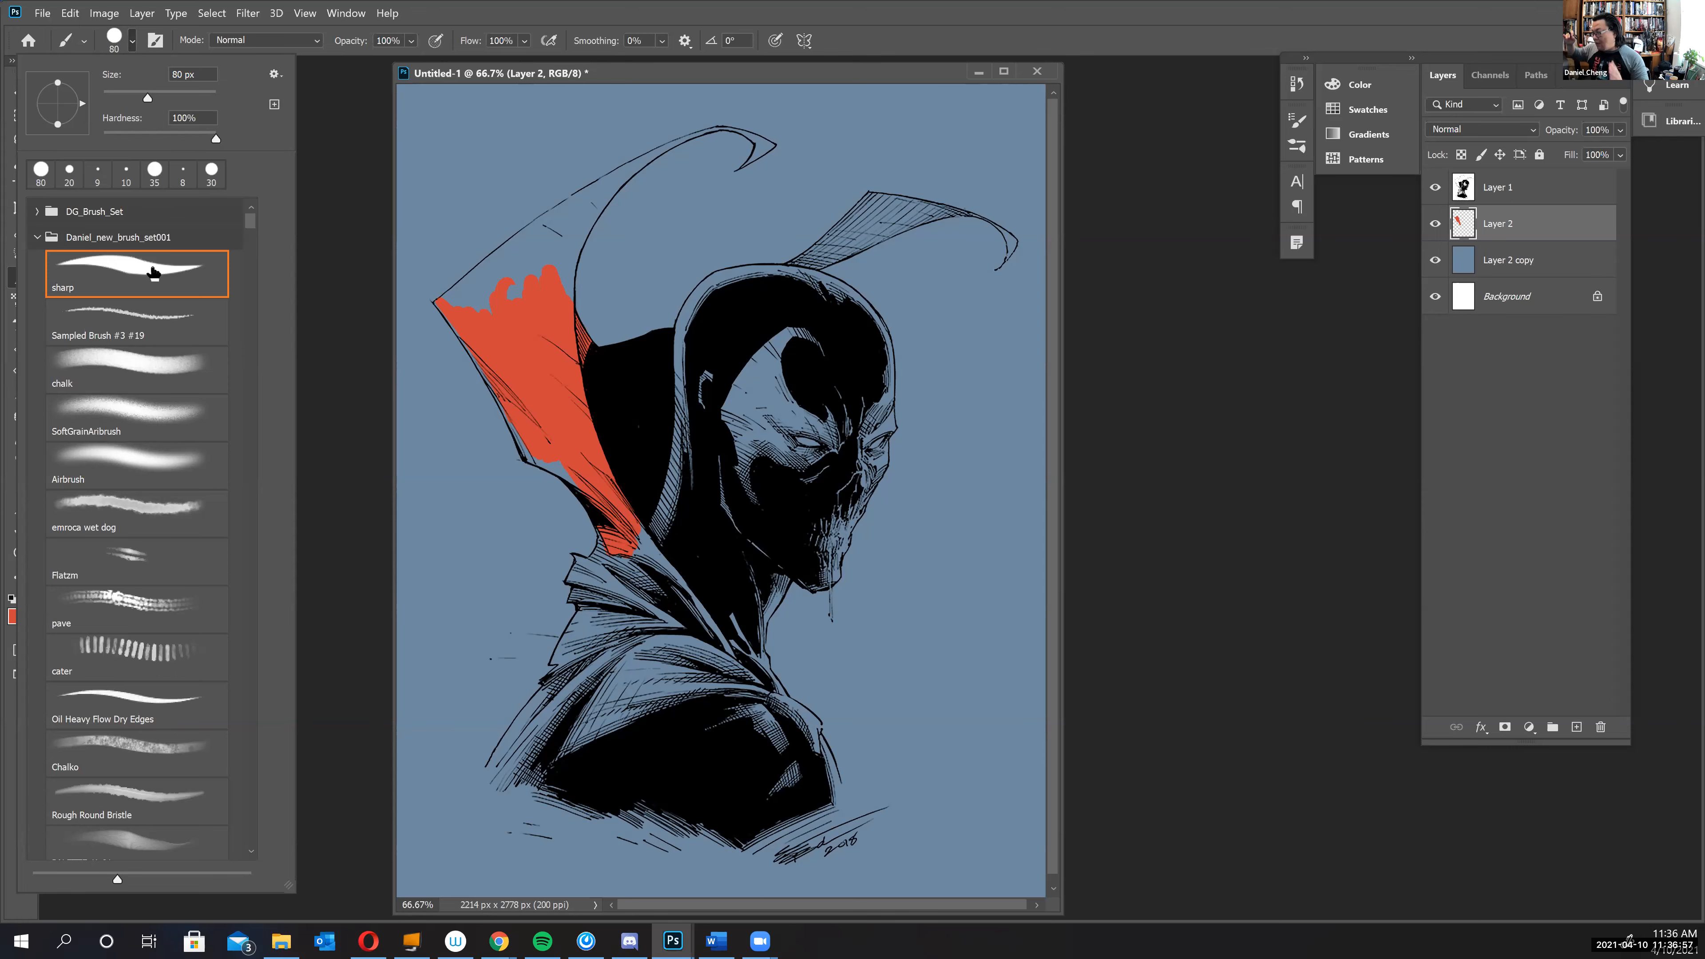
mouse_move(552, 286)
mouse_down()
mouse_move(567, 244)
mouse_move(565, 336)
mouse_move(539, 281)
mouse_move(503, 307)
mouse_move(567, 232)
mouse_move(471, 315)
mouse_move(529, 247)
mouse_up()
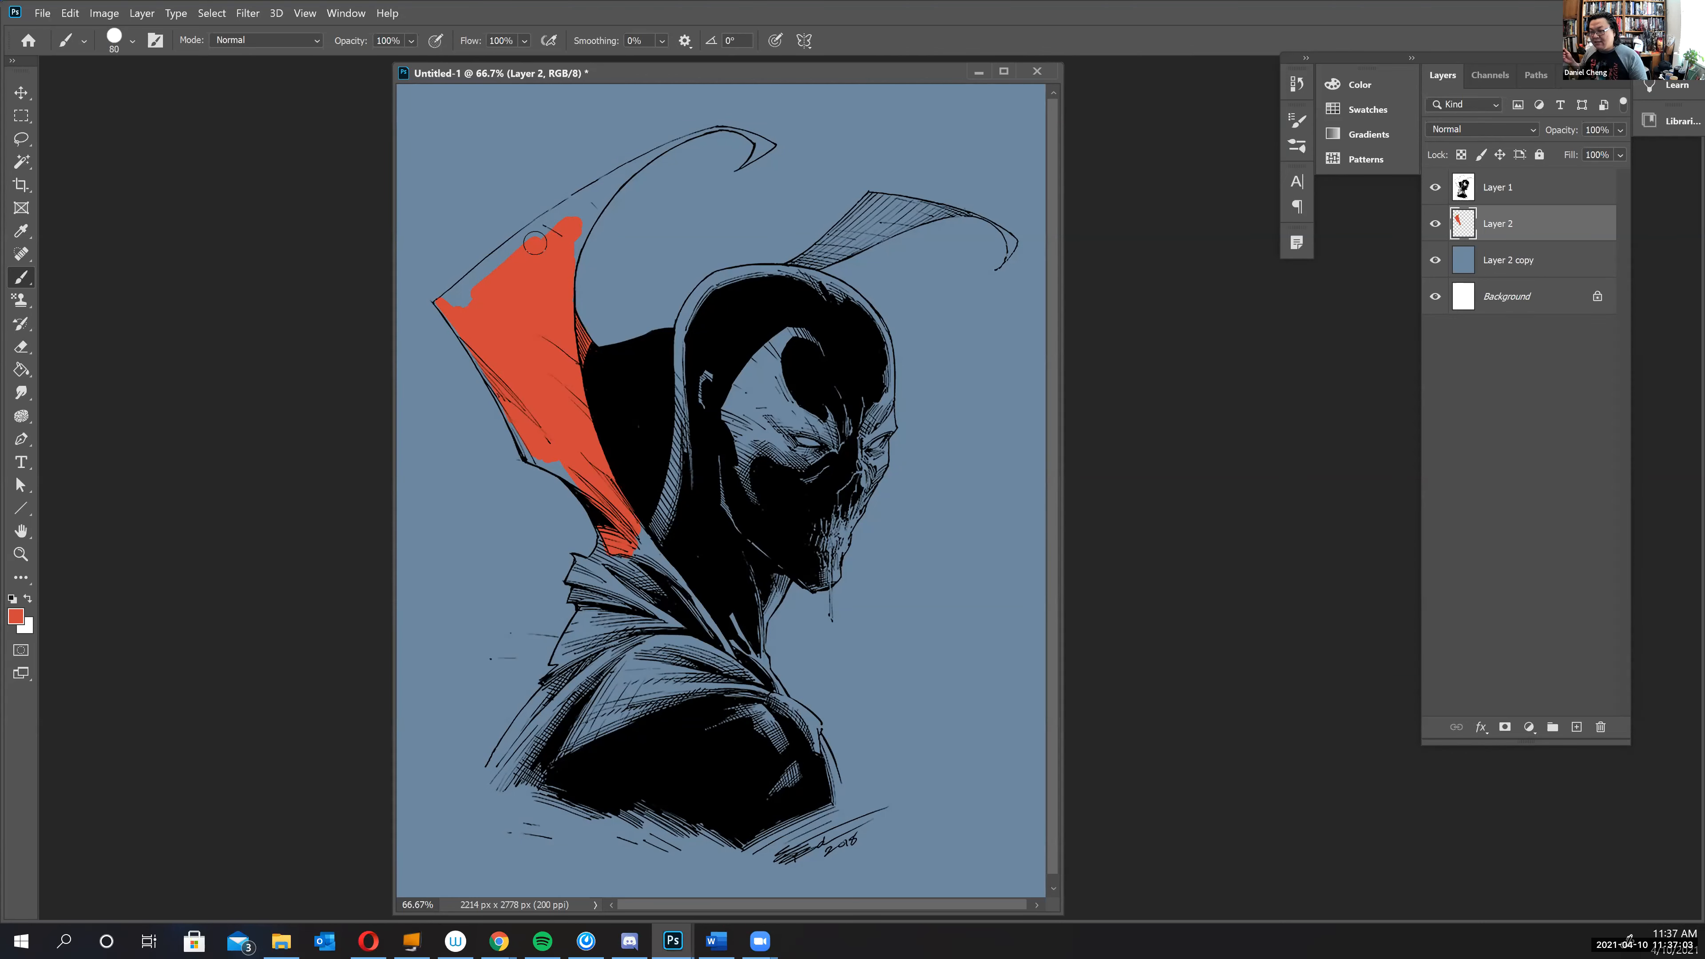
drag(487, 296, 514, 266)
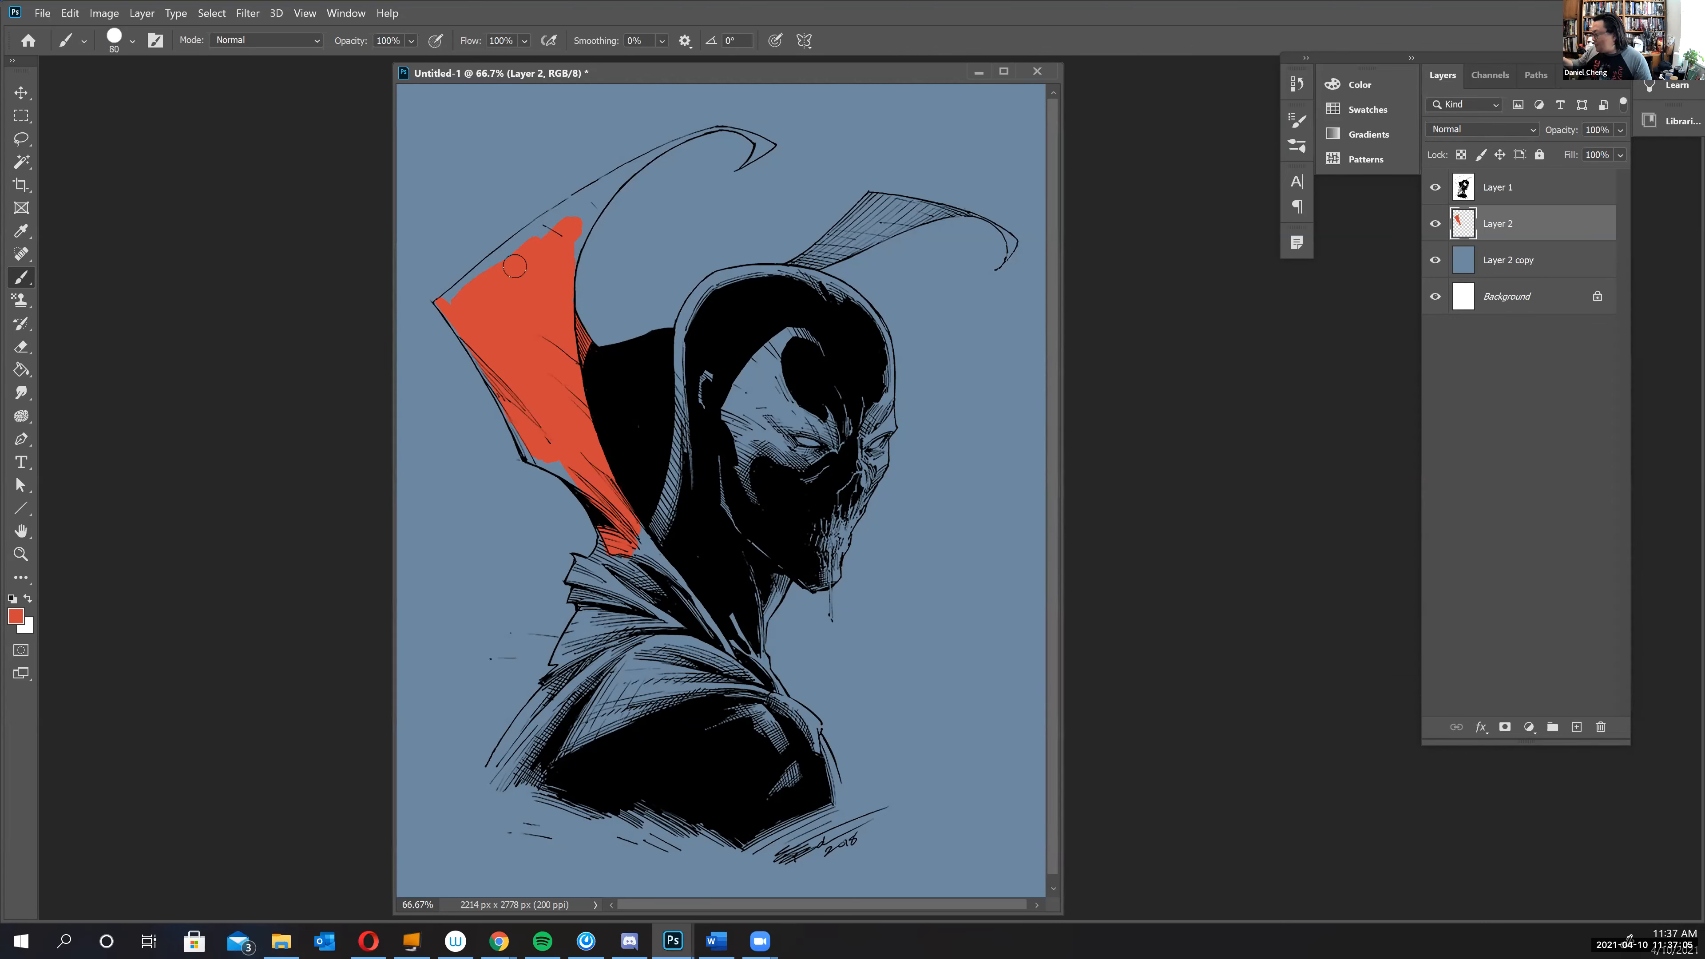
click(20, 162)
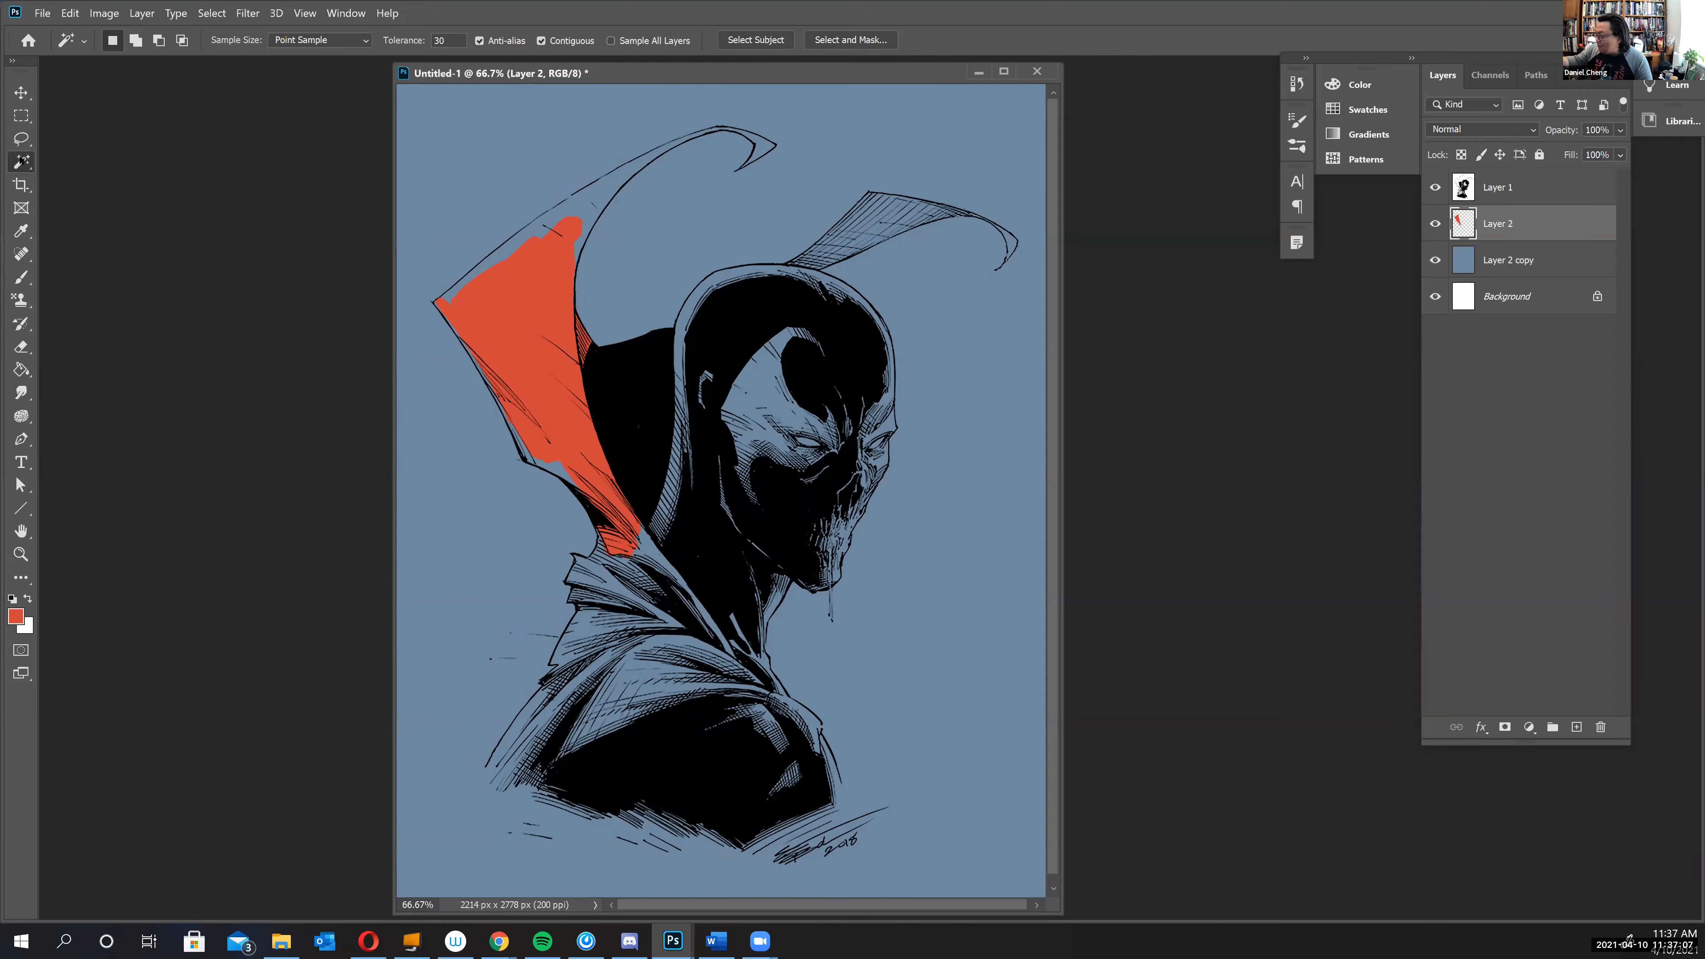
click(541, 351)
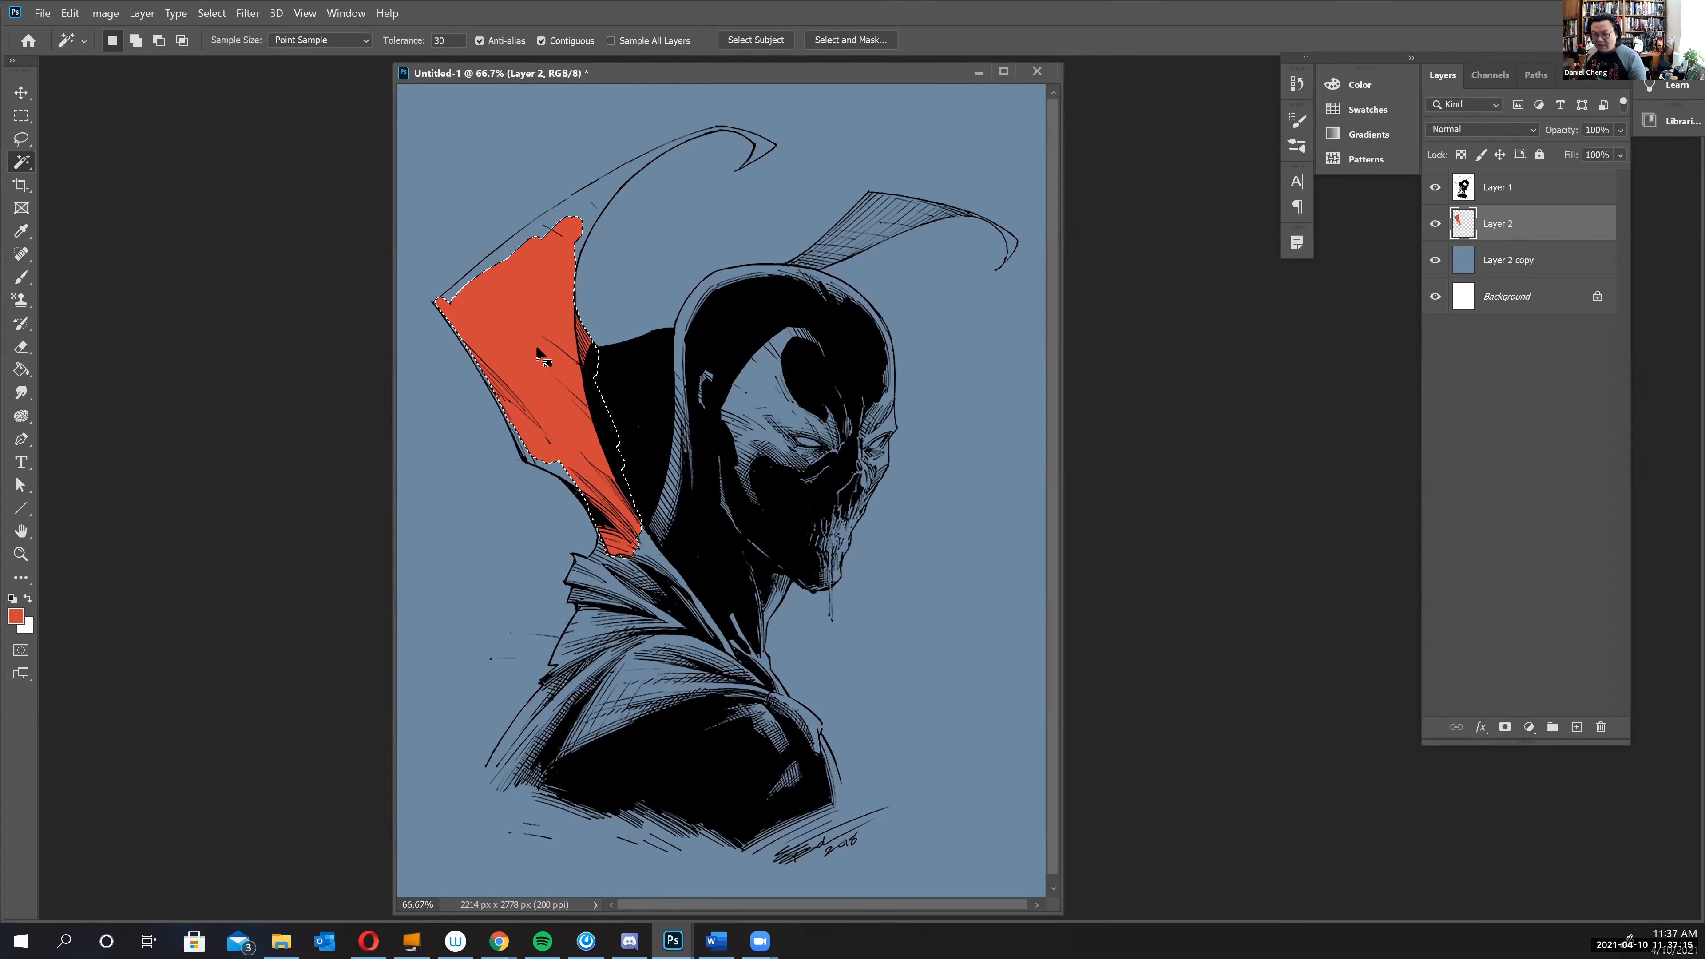
key(ctrl+d)
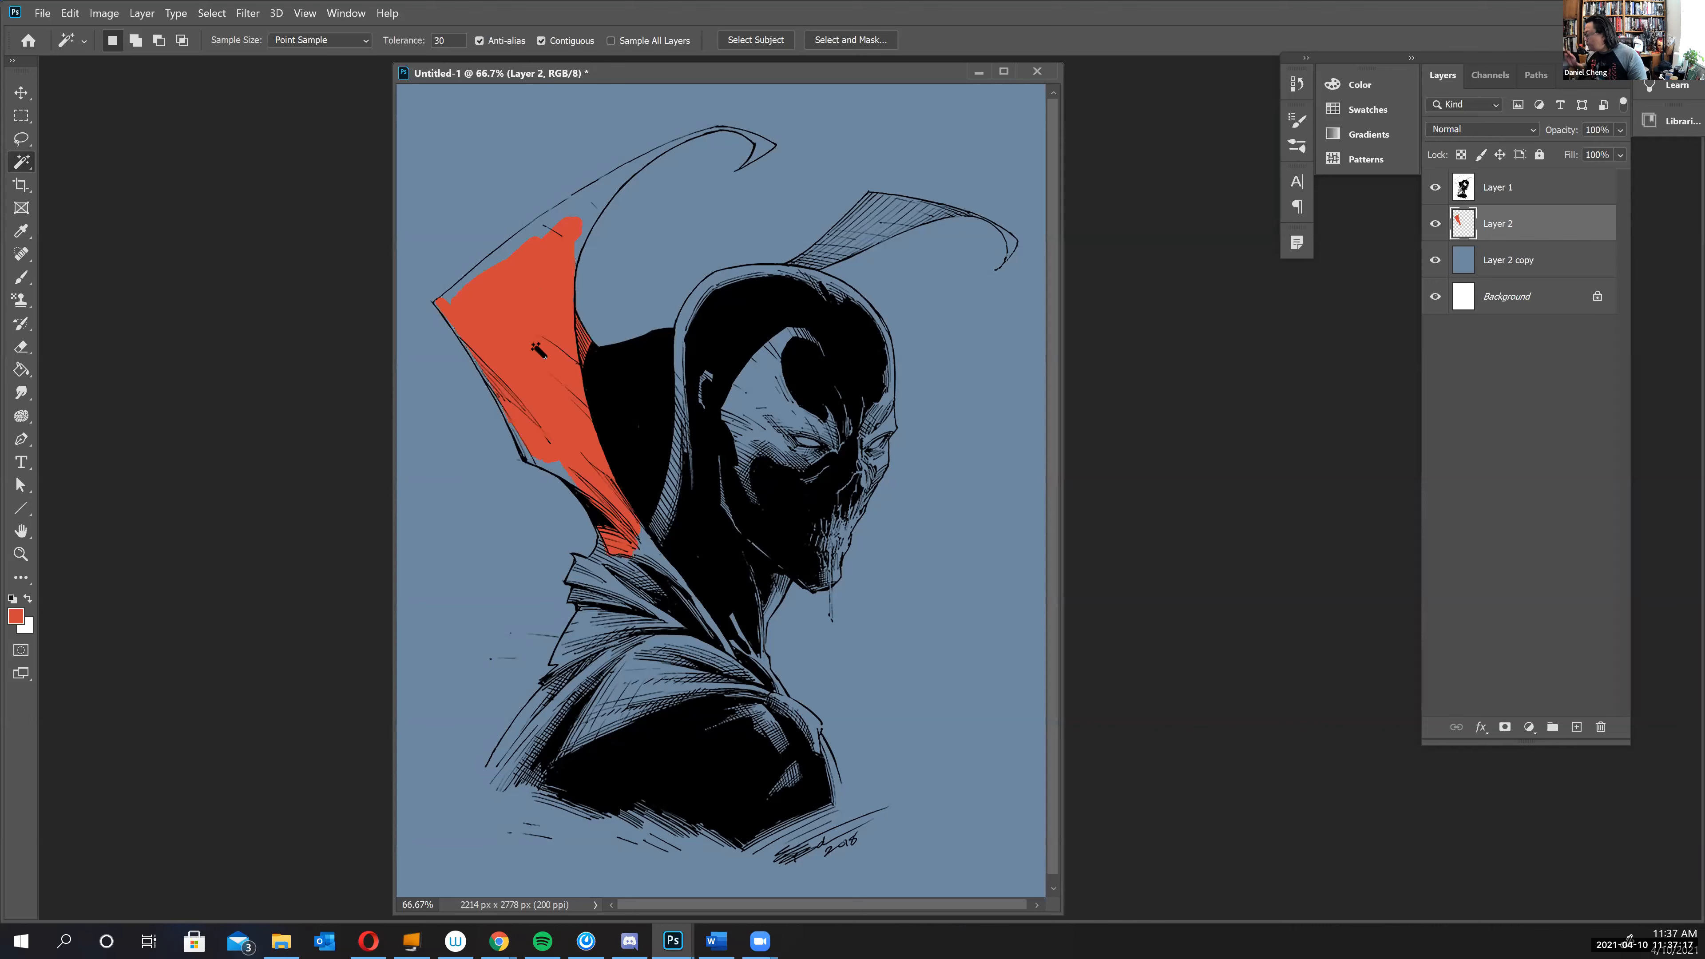
- Switch to the Polygonal Lasso tool and widen the document window on both sides so both collar points fit in view
click(21, 138)
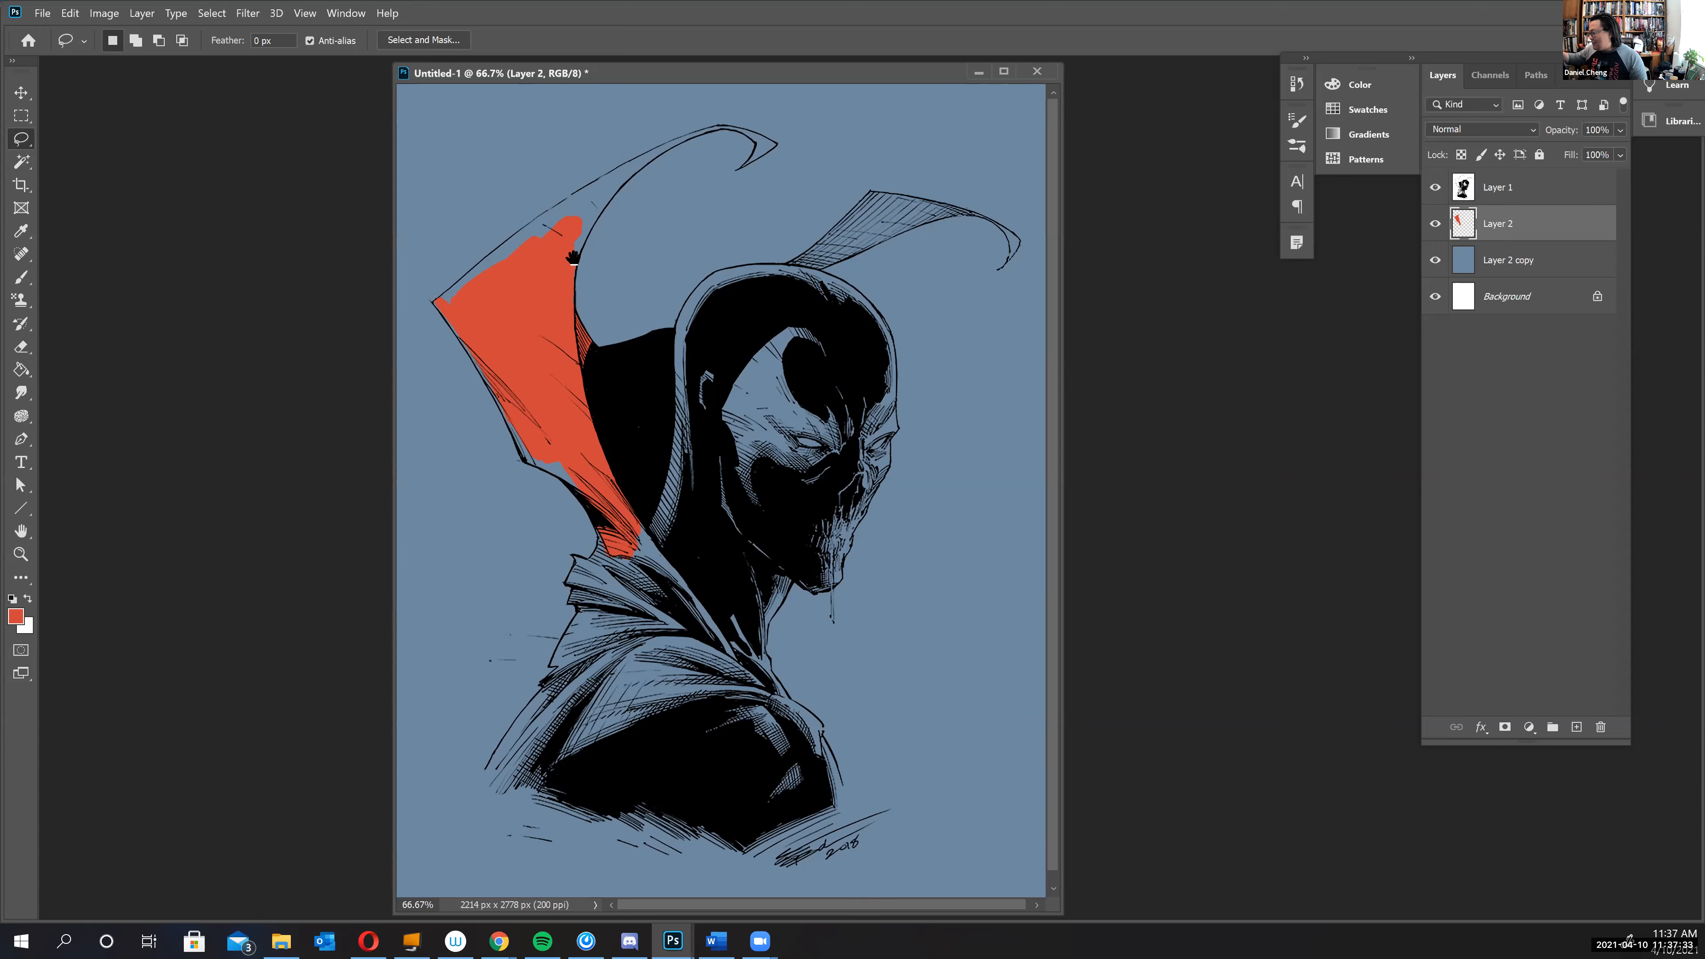
scroll(577, 299, up, 1)
right_click(22, 139)
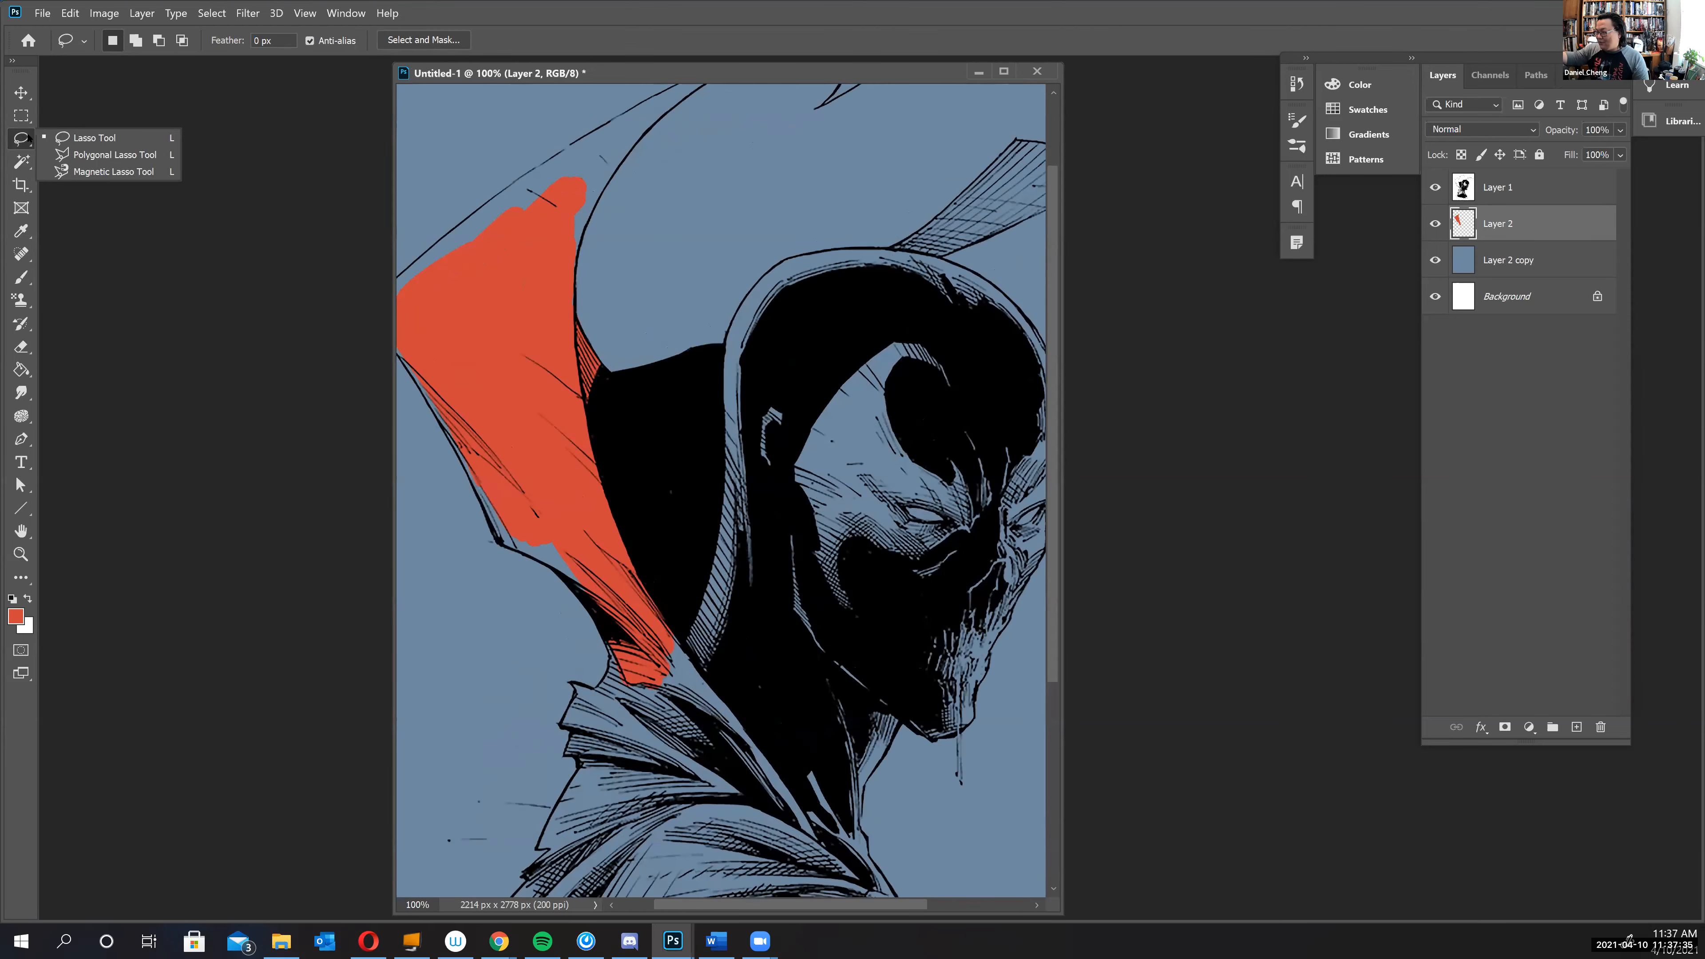
click(90, 154)
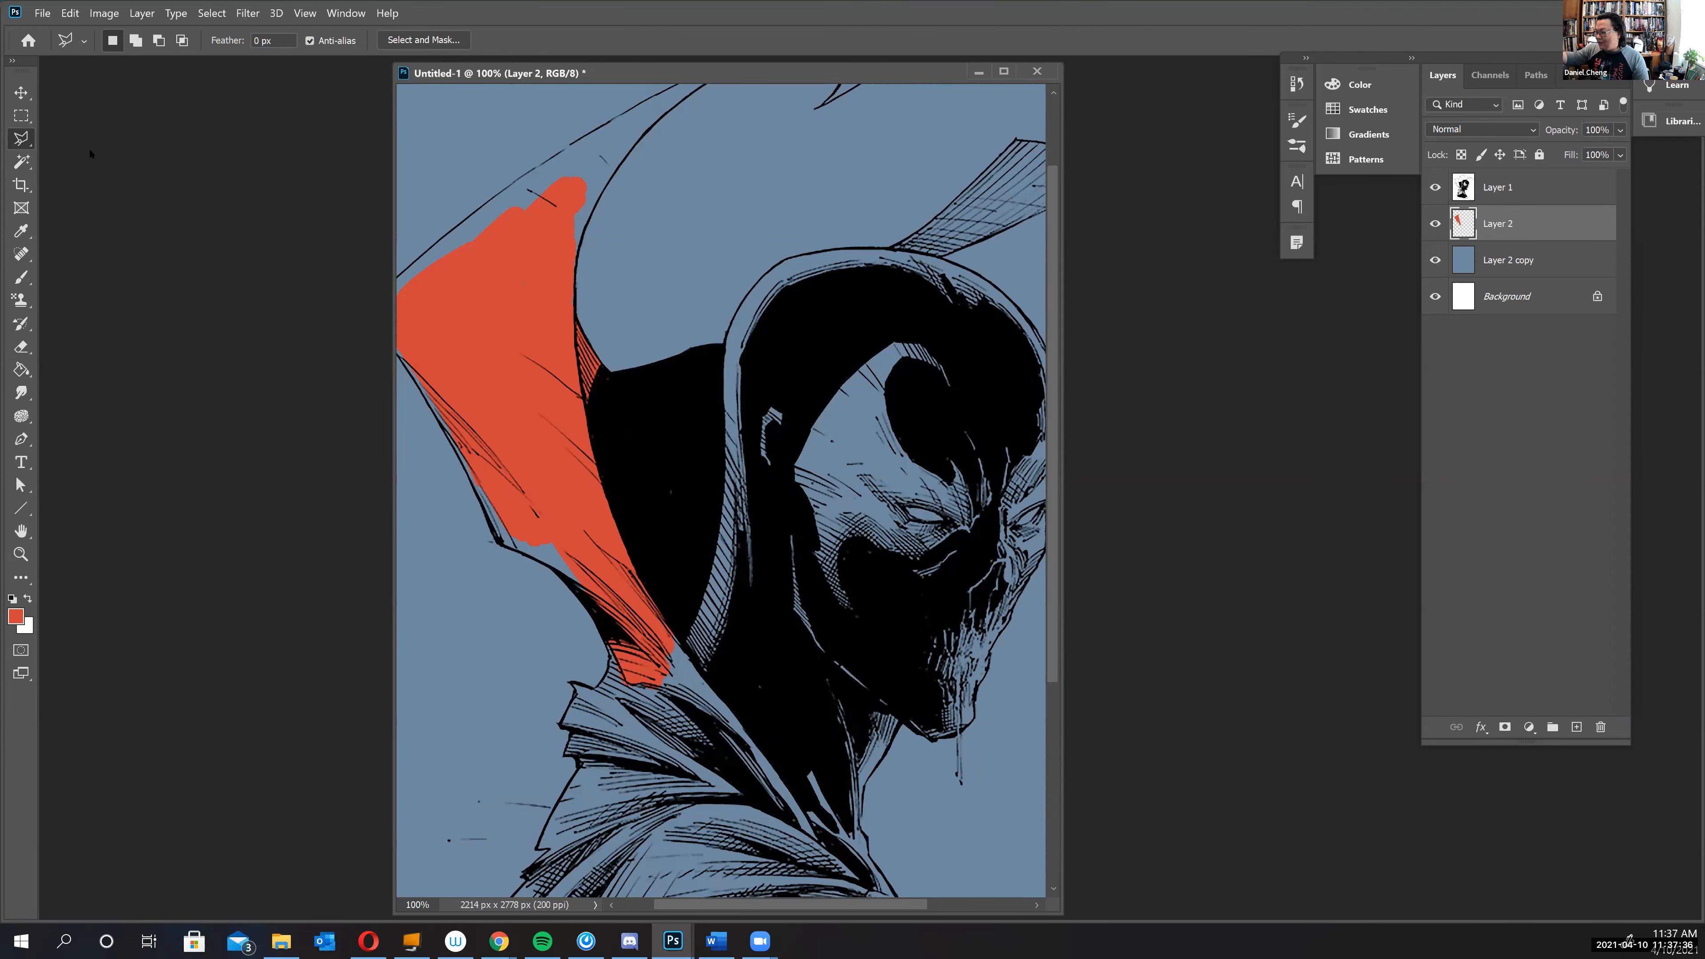
right_click(22, 140)
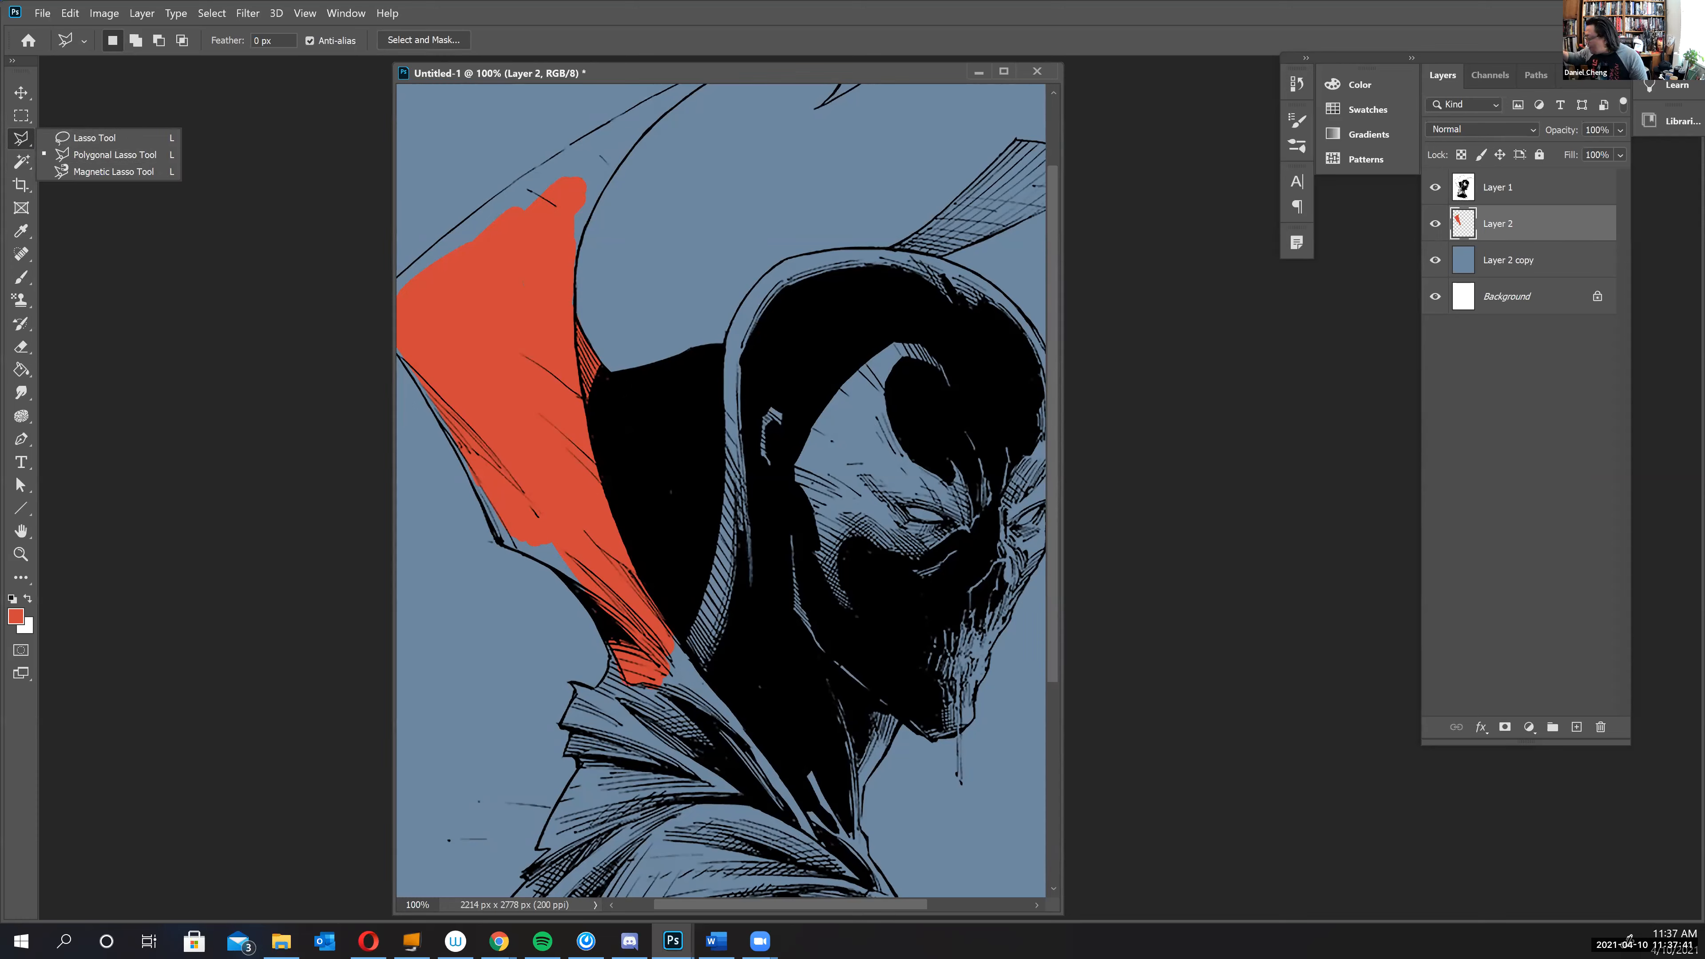
drag(727, 496, 813, 602)
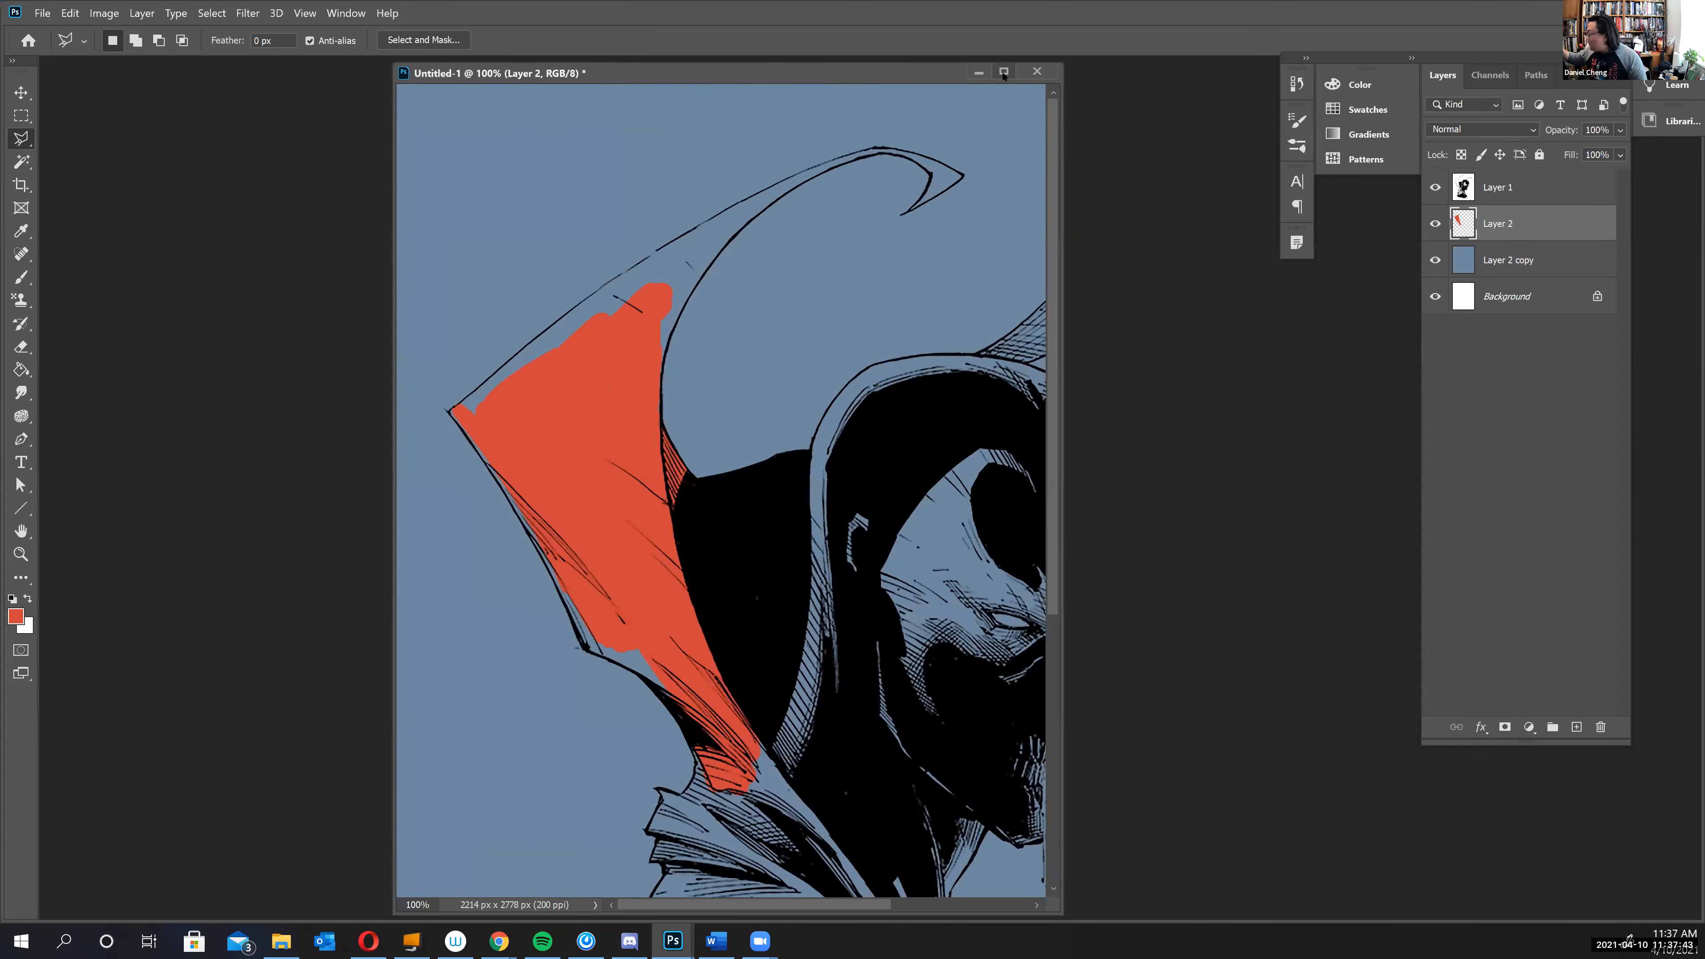
mouse_move(1061, 132)
mouse_down()
mouse_move(1275, 145)
mouse_move(1243, 165)
mouse_up()
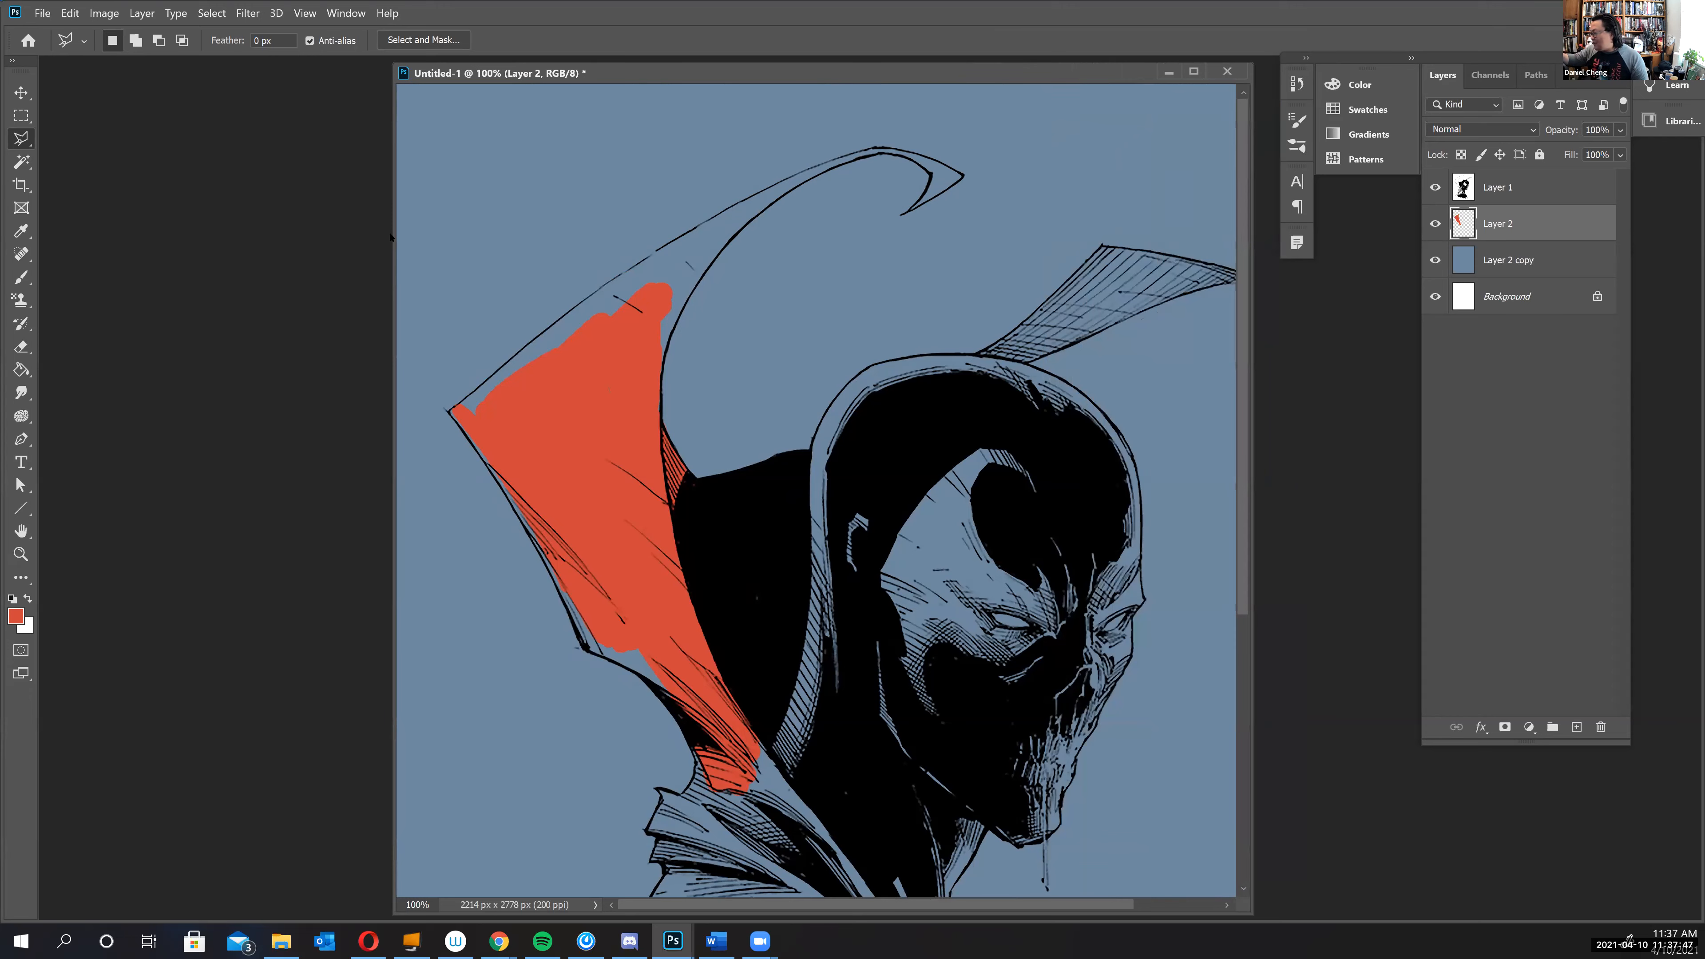
drag(394, 233, 78, 242)
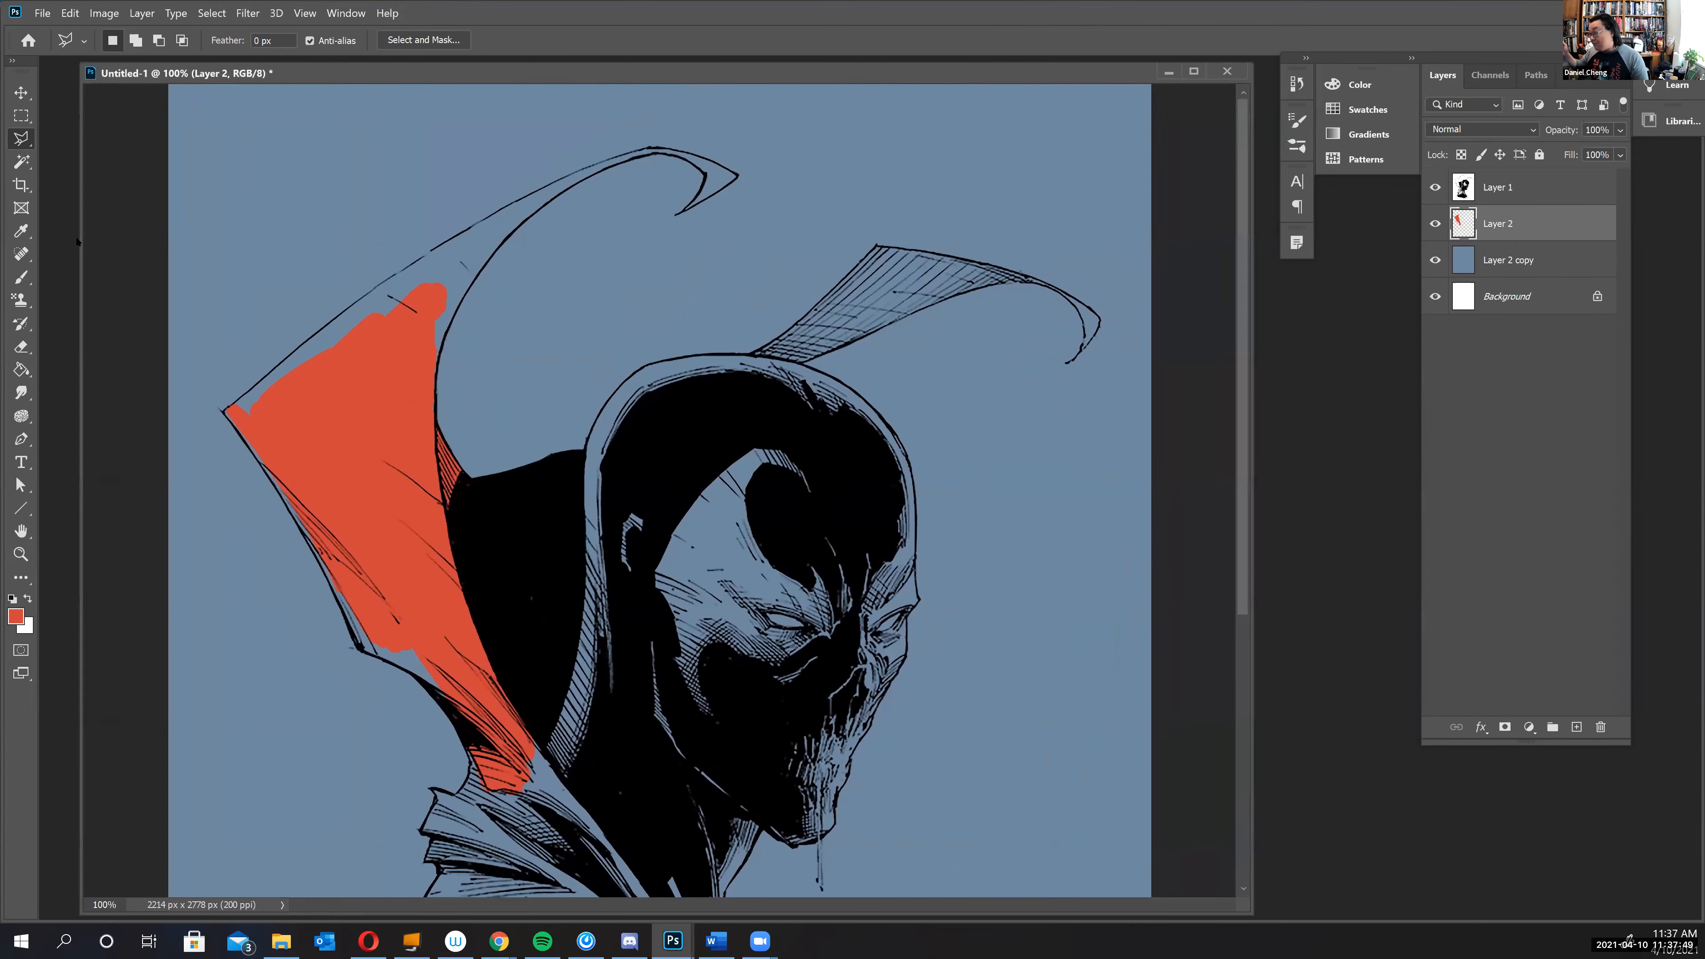
mouse_move(880, 412)
mouse_down()
mouse_move(880, 336)
mouse_move(885, 380)
mouse_up()
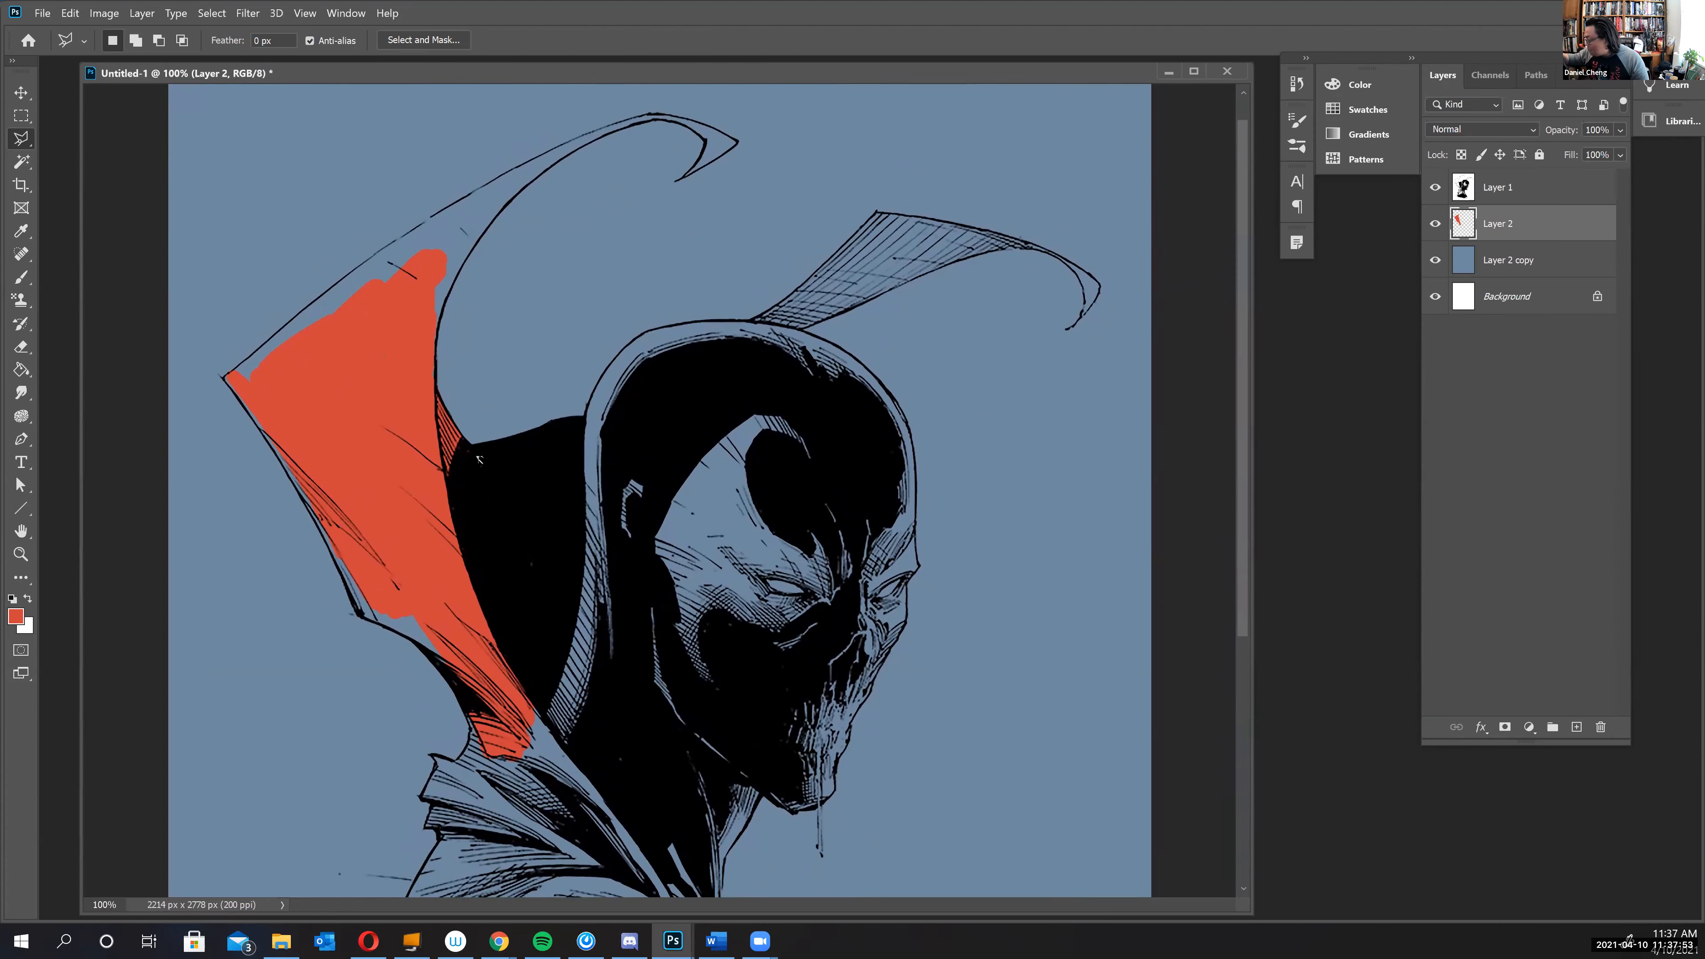
- Start a Polygonal Lasso outline at the tall collar's inner base and trace its inner edge up to the hooked tip
click(462, 436)
click(444, 405)
click(436, 387)
click(445, 298)
click(482, 236)
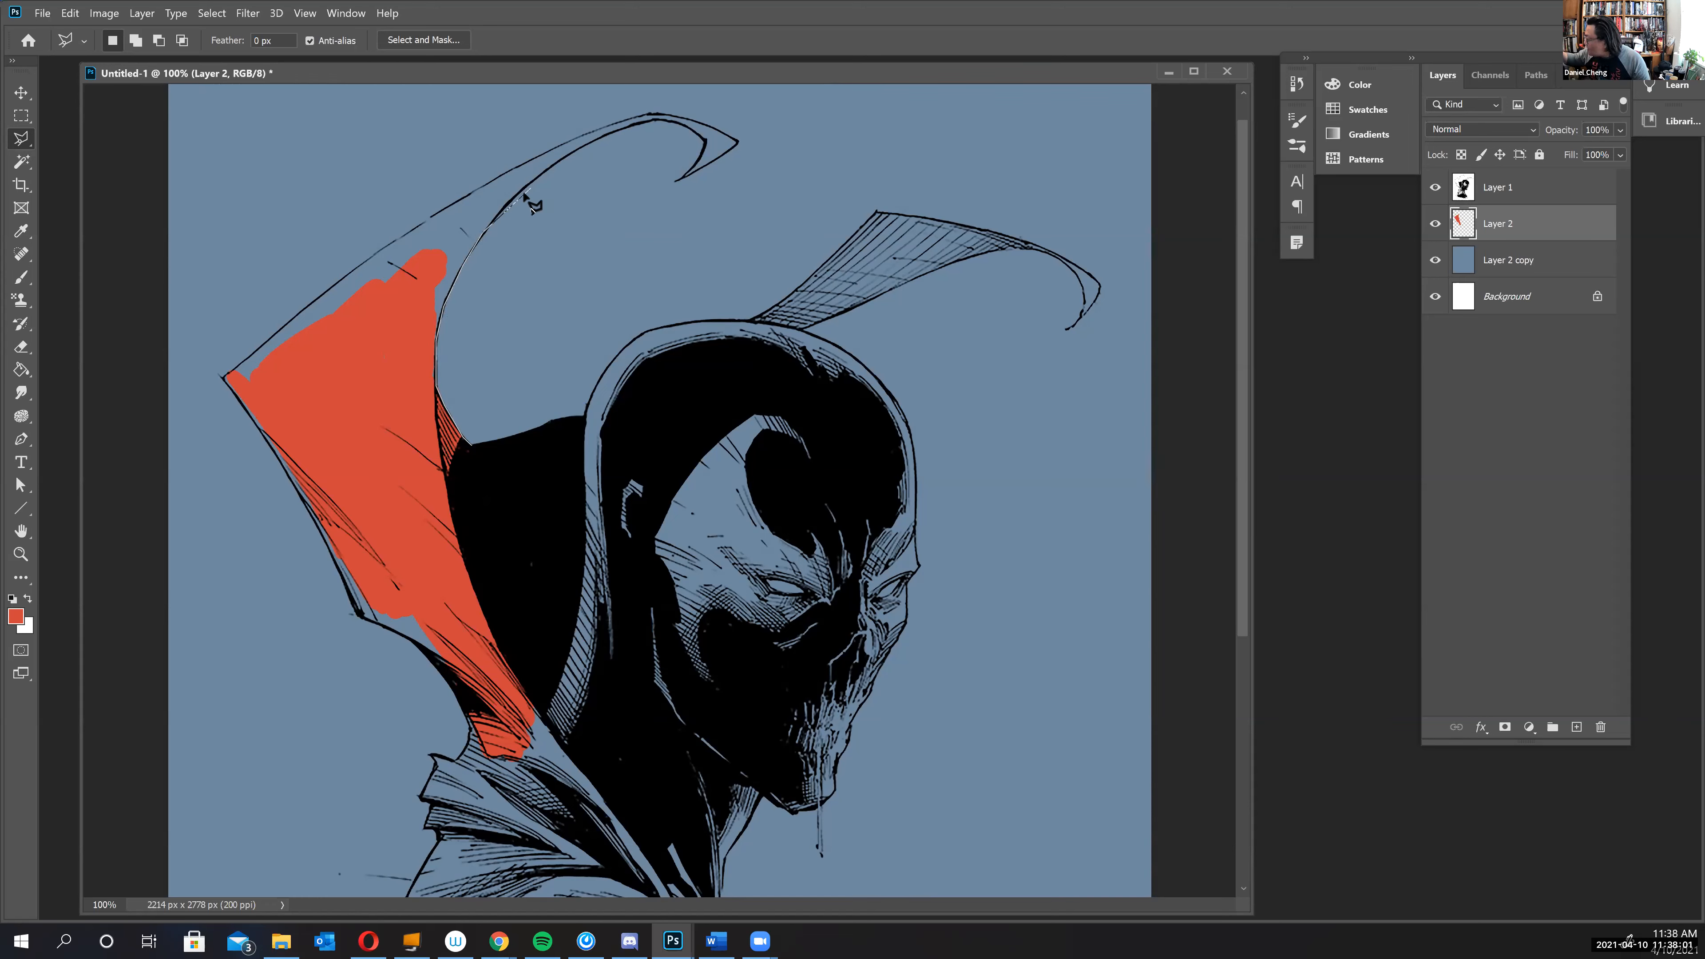
click(539, 177)
click(572, 153)
click(648, 121)
click(669, 120)
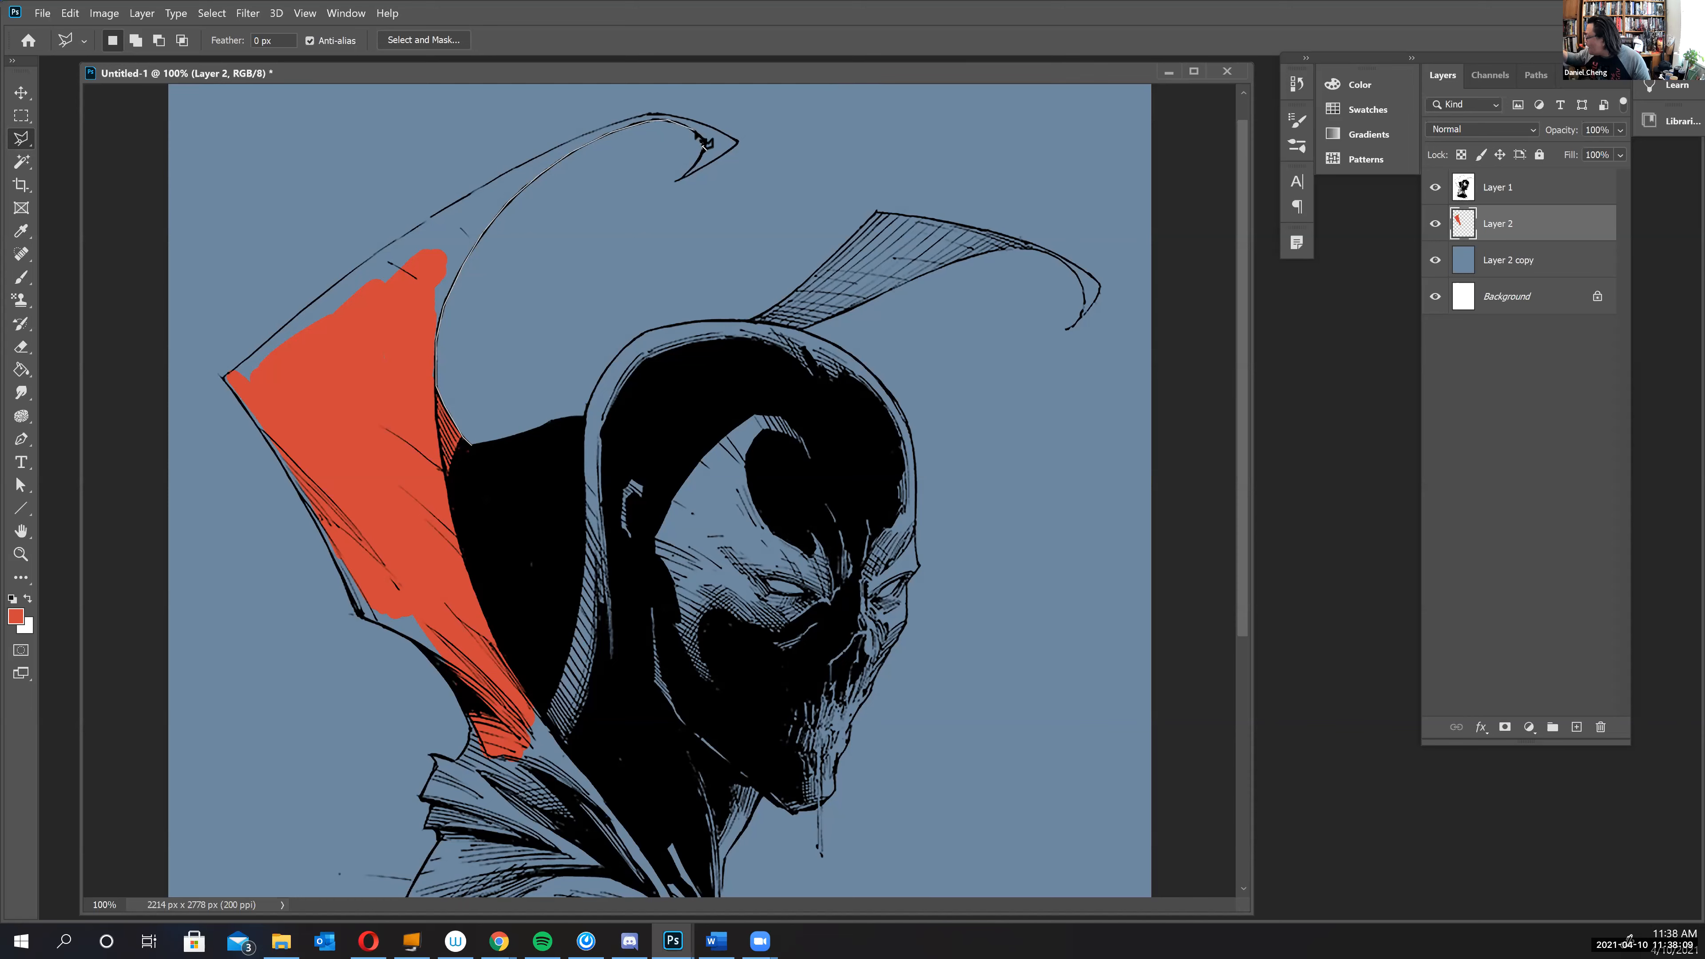
- Continue the lasso outline around the tall collar's hooked tip and down its outer edge to the pointed outer corner
click(688, 127)
click(686, 180)
click(737, 141)
click(649, 116)
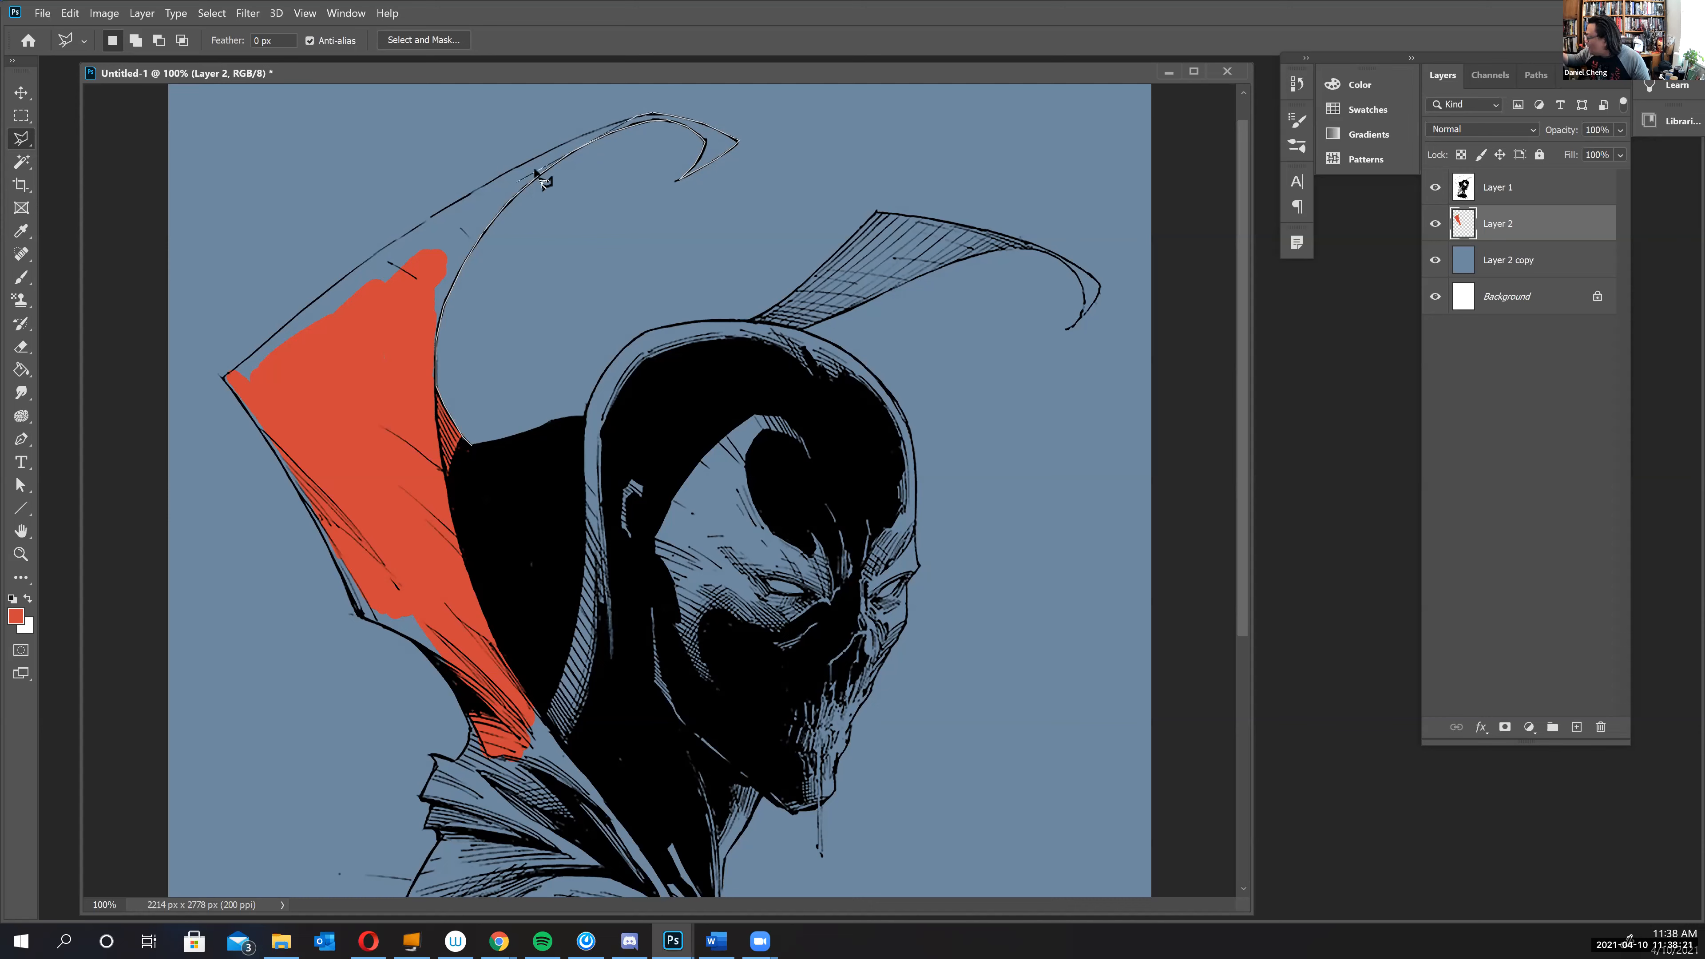
click(561, 146)
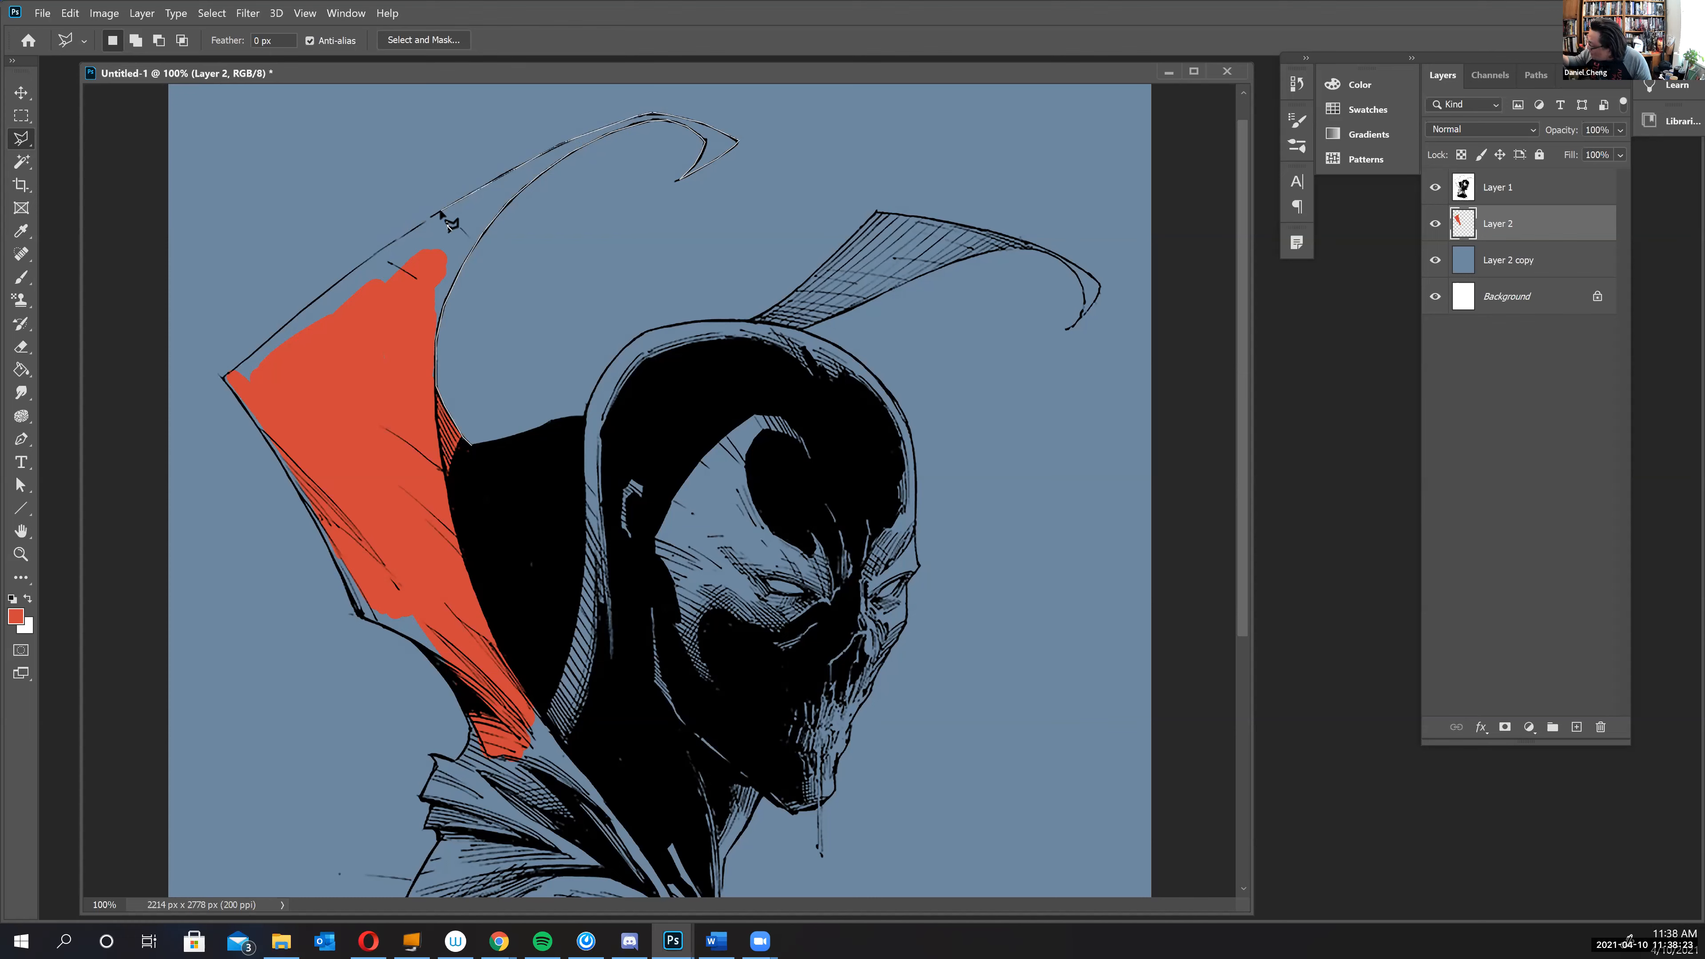
click(382, 252)
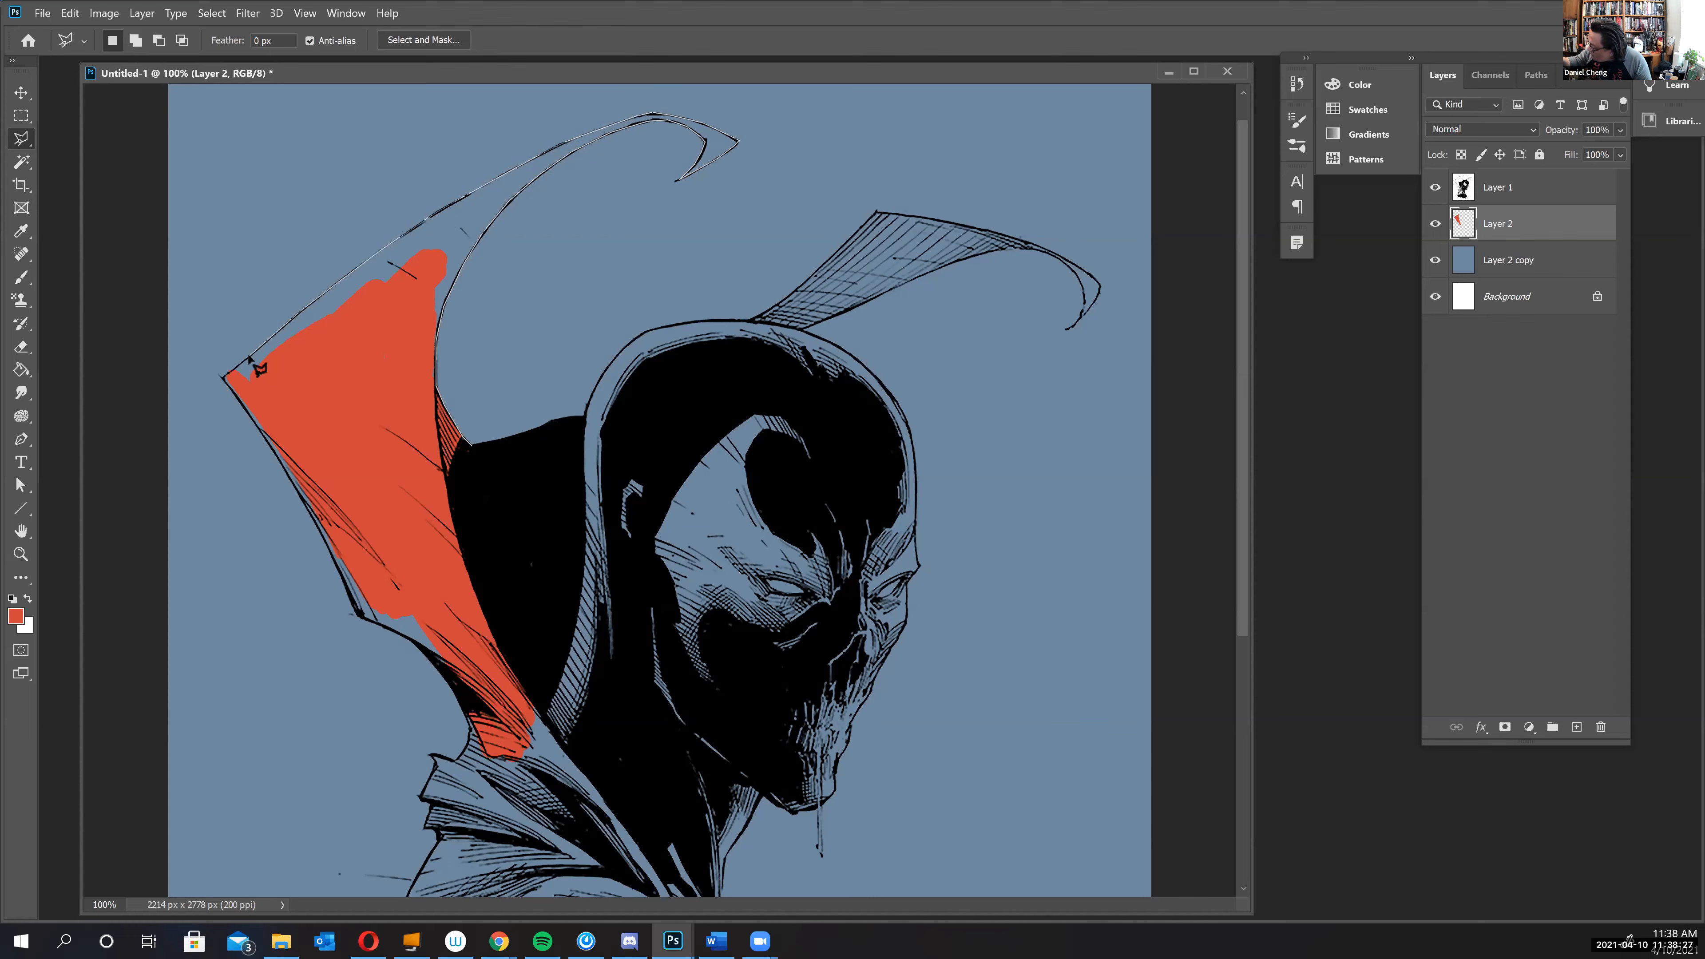
click(224, 379)
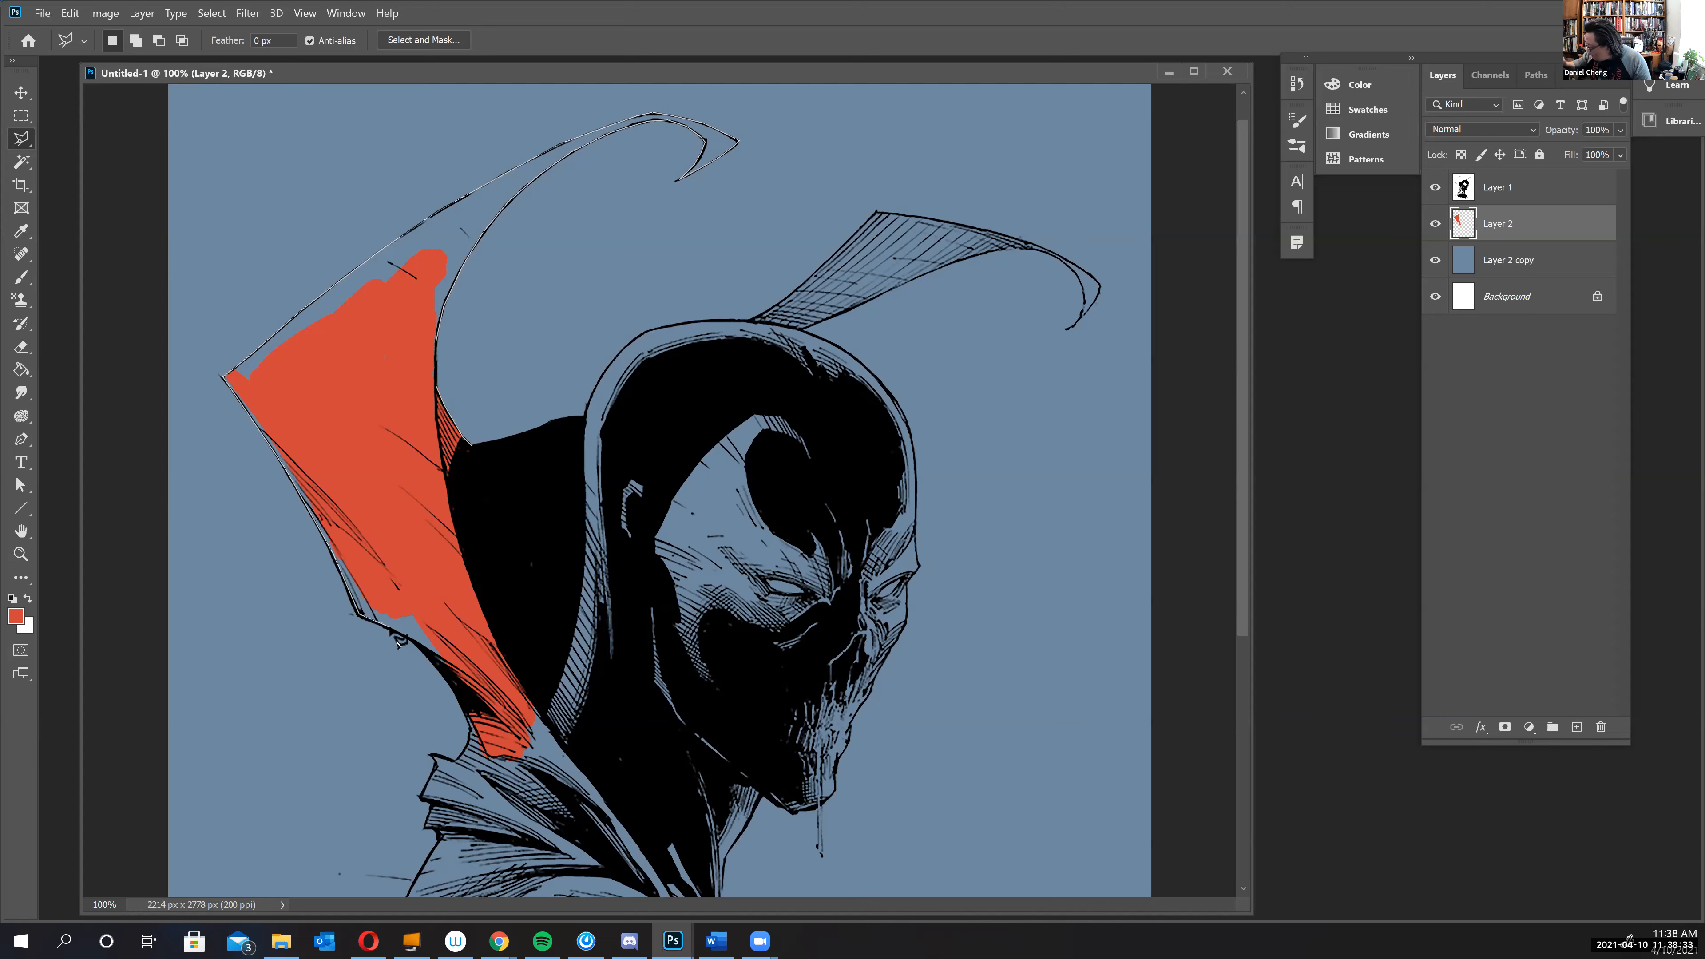
- Continue the lasso outline along the collar's lower edge and down the cape folds and back of the shoulder
click(418, 644)
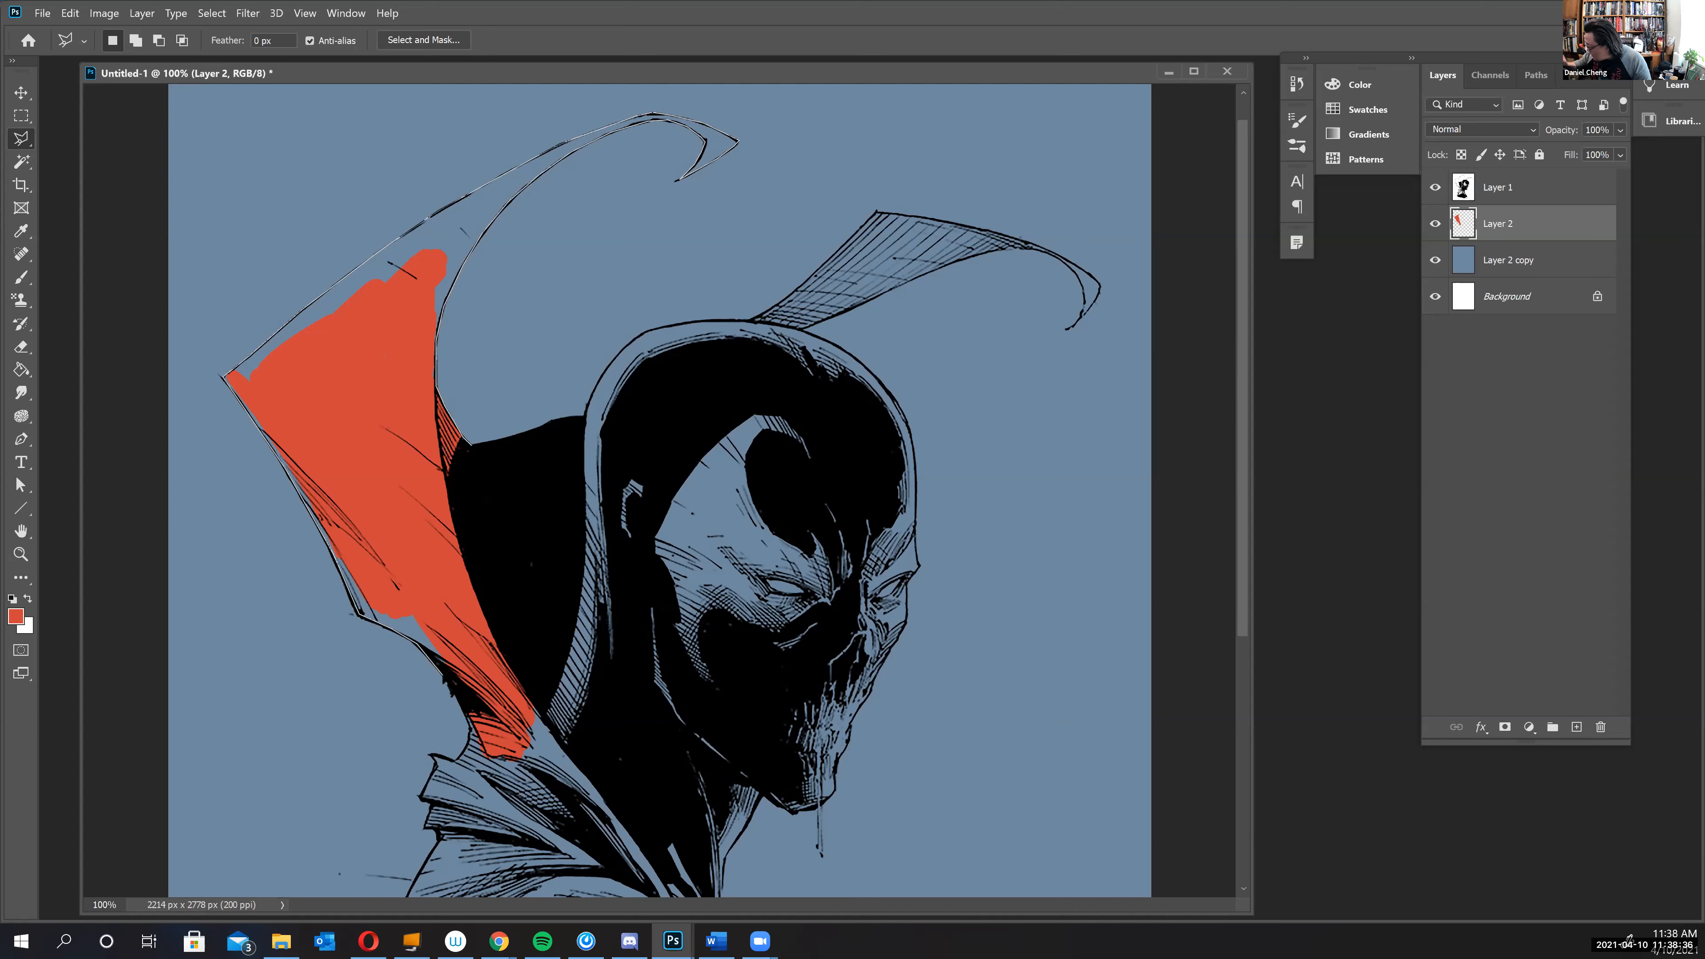
click(469, 731)
click(468, 743)
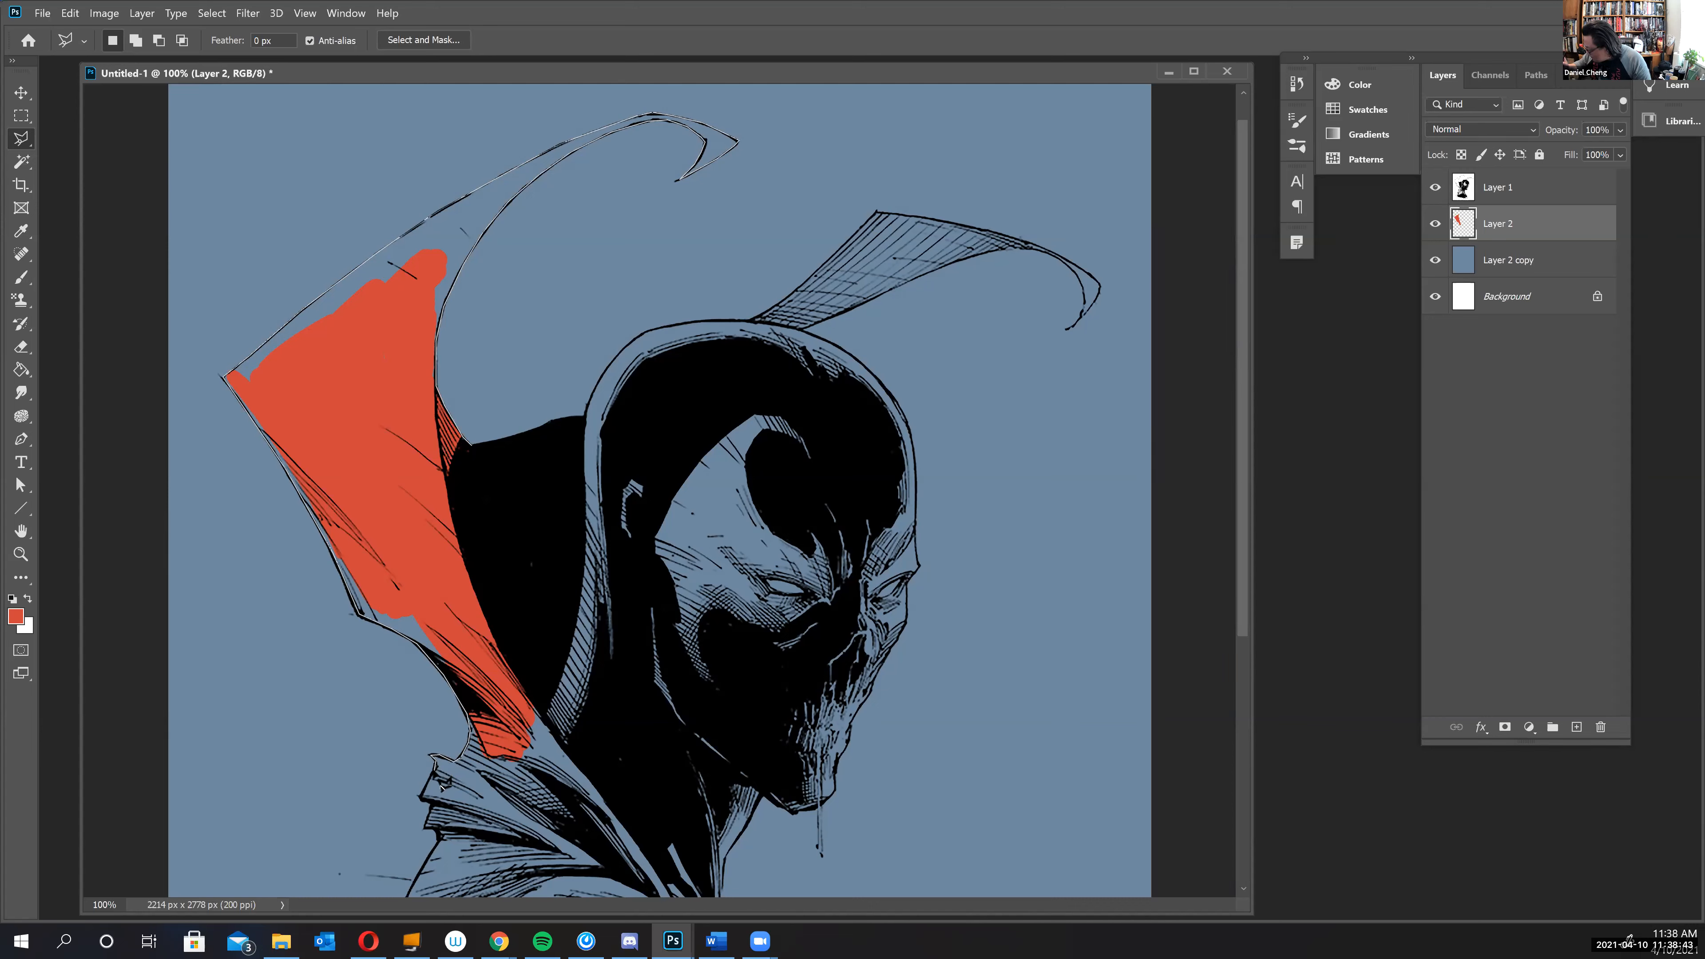
click(419, 798)
drag(449, 853, 451, 571)
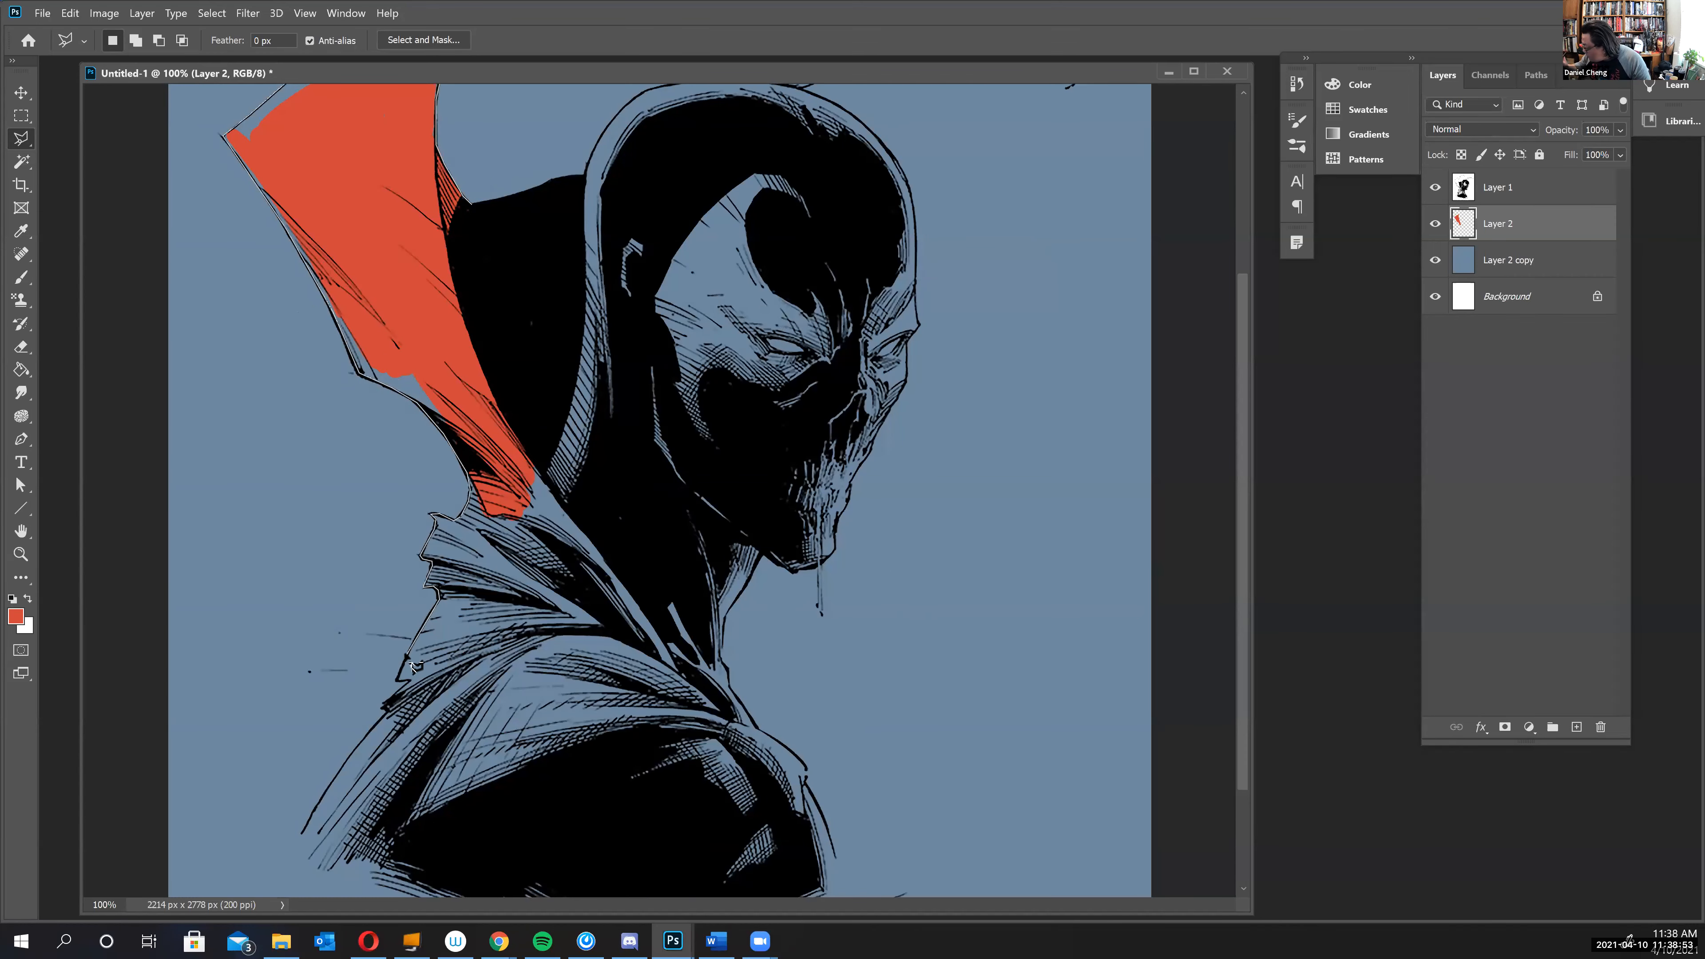
click(398, 680)
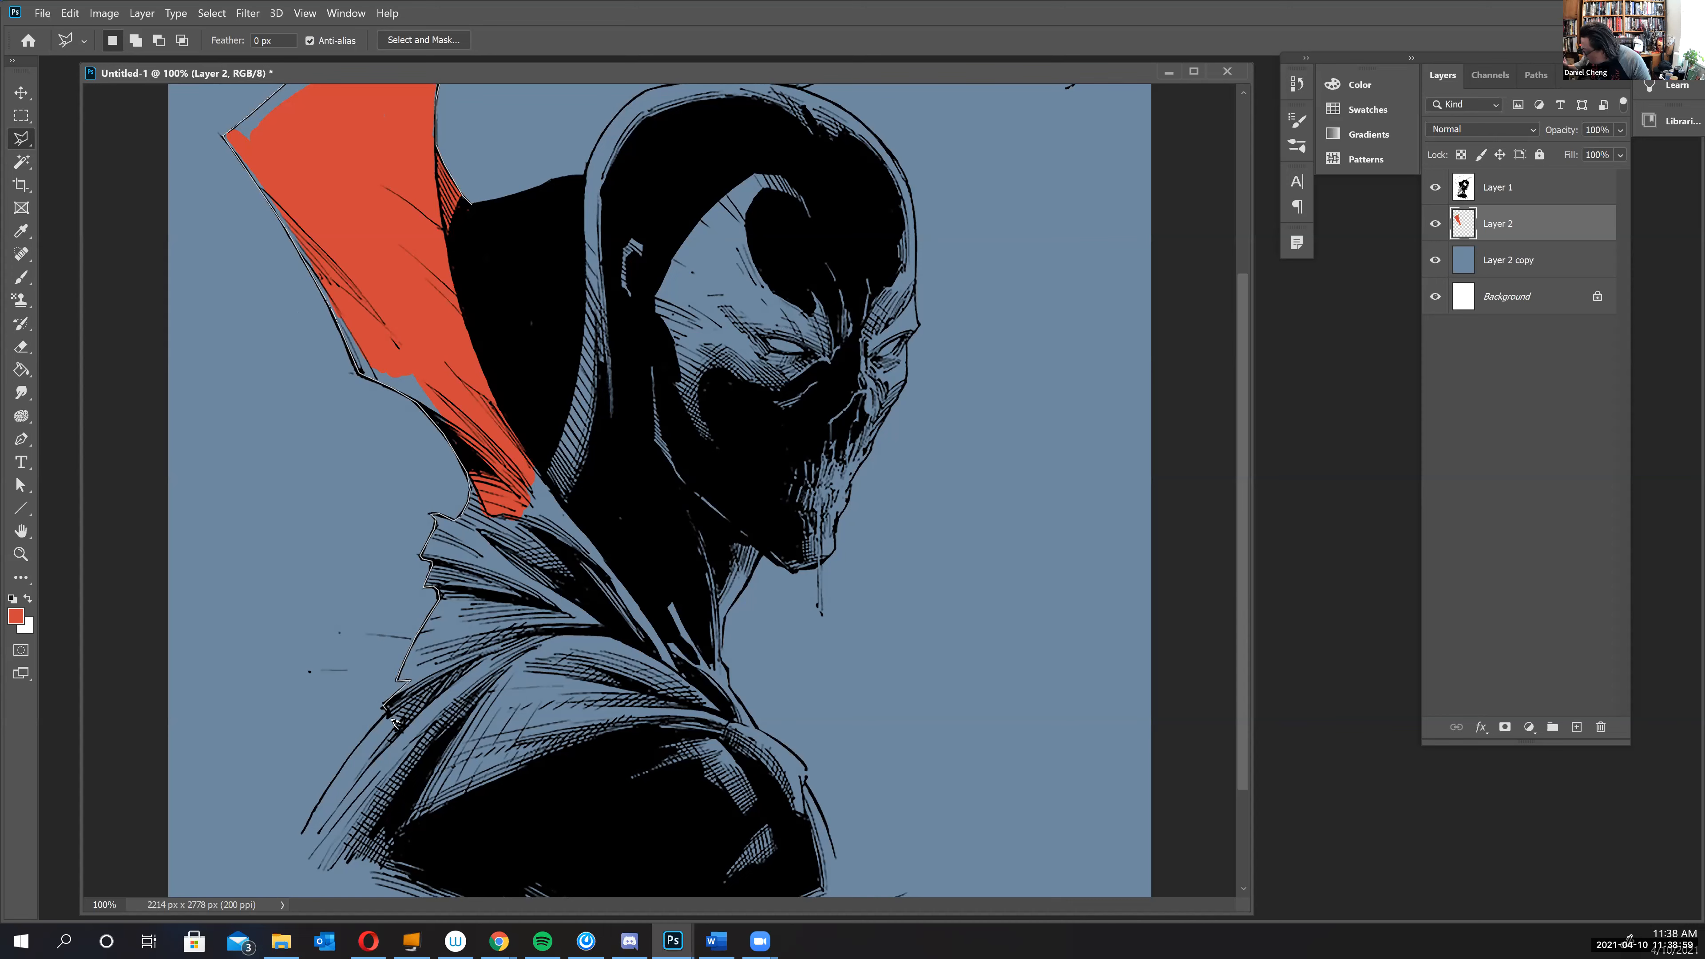
click(365, 739)
click(301, 835)
click(246, 840)
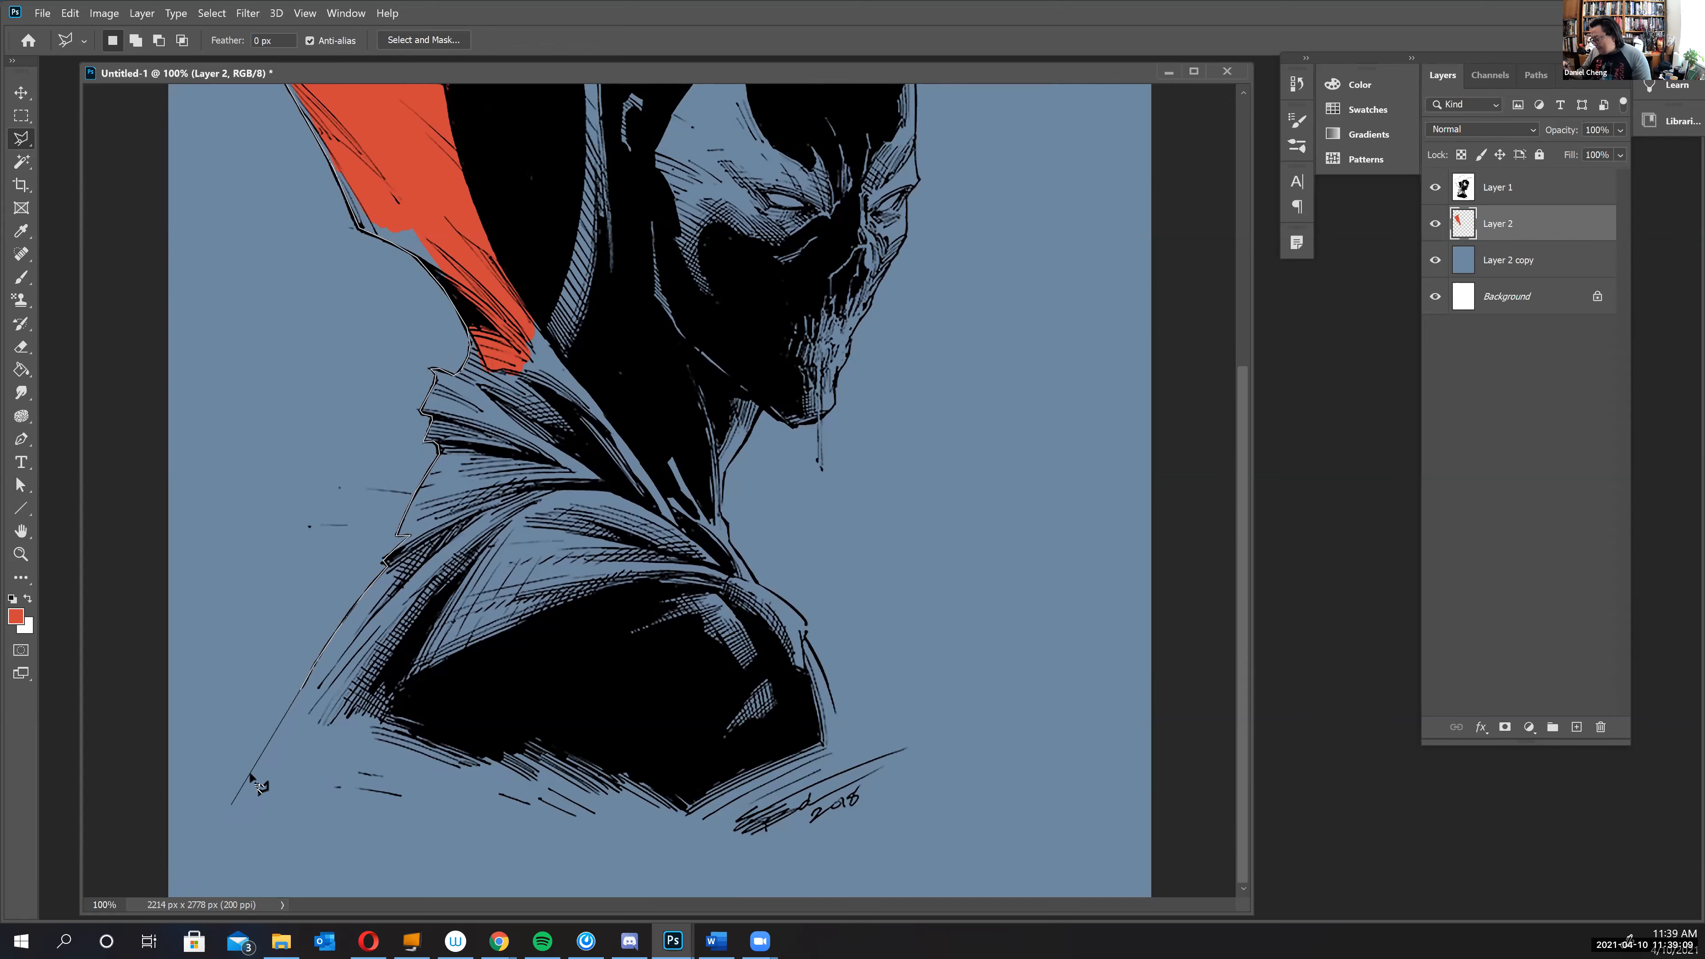
- Run the lasso outline loosely beneath the bust below the inked lines and back up the front shoulder
click(245, 791)
click(227, 840)
click(228, 876)
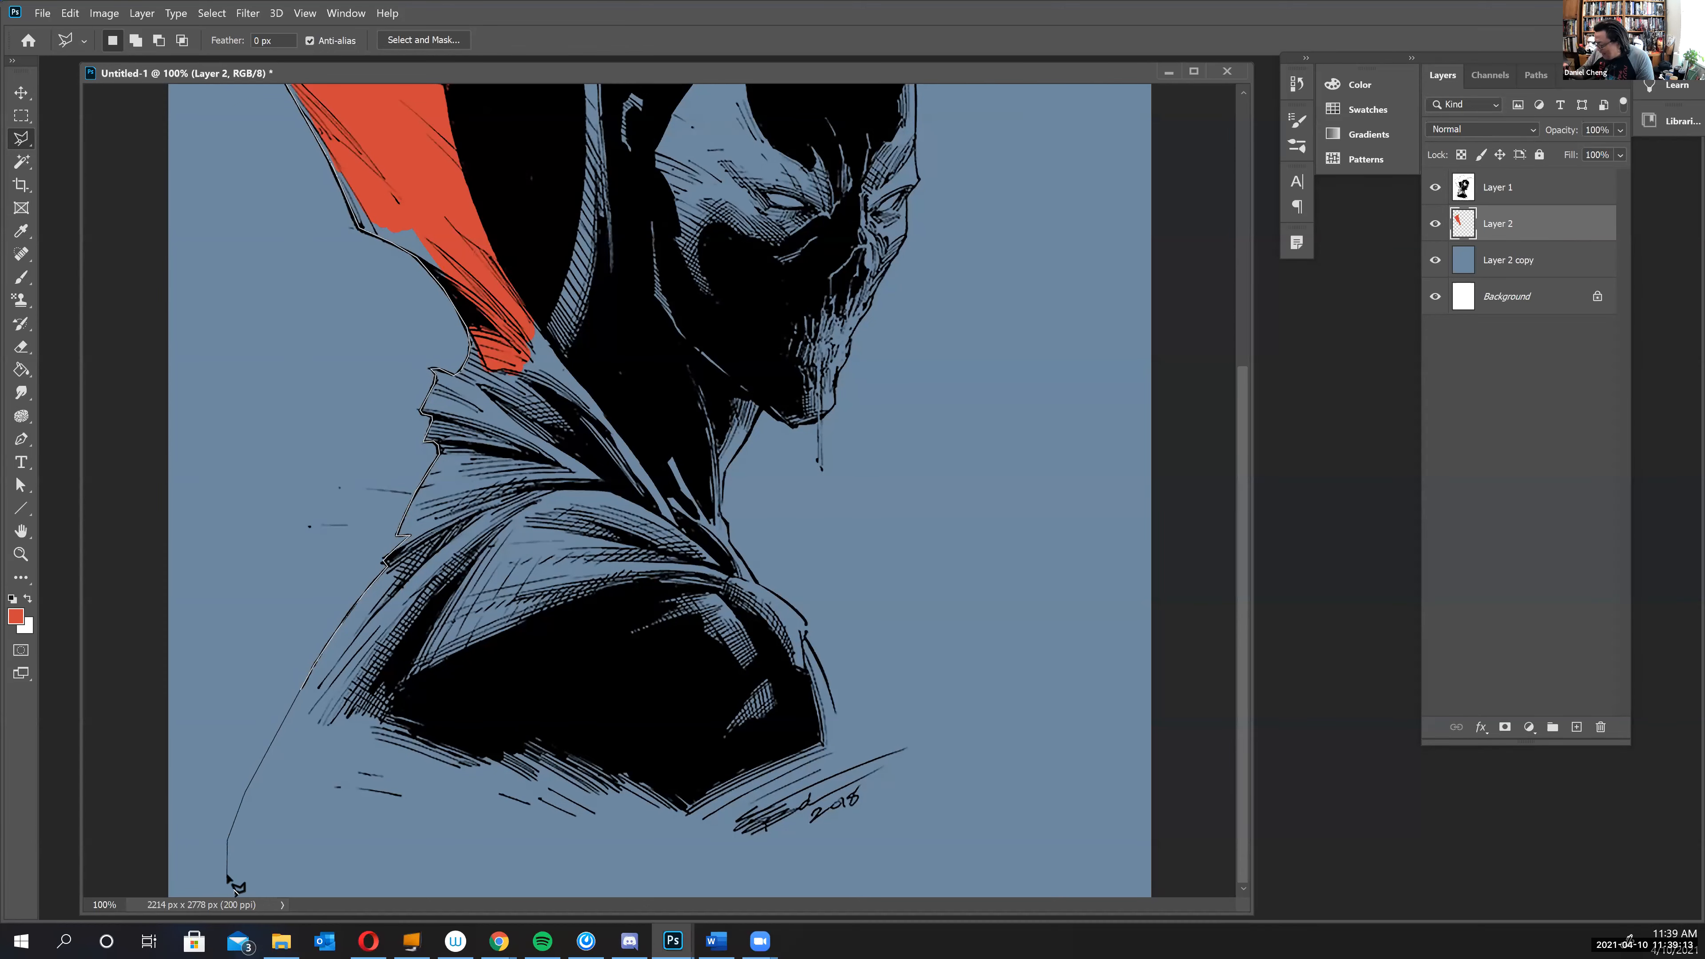
click(654, 905)
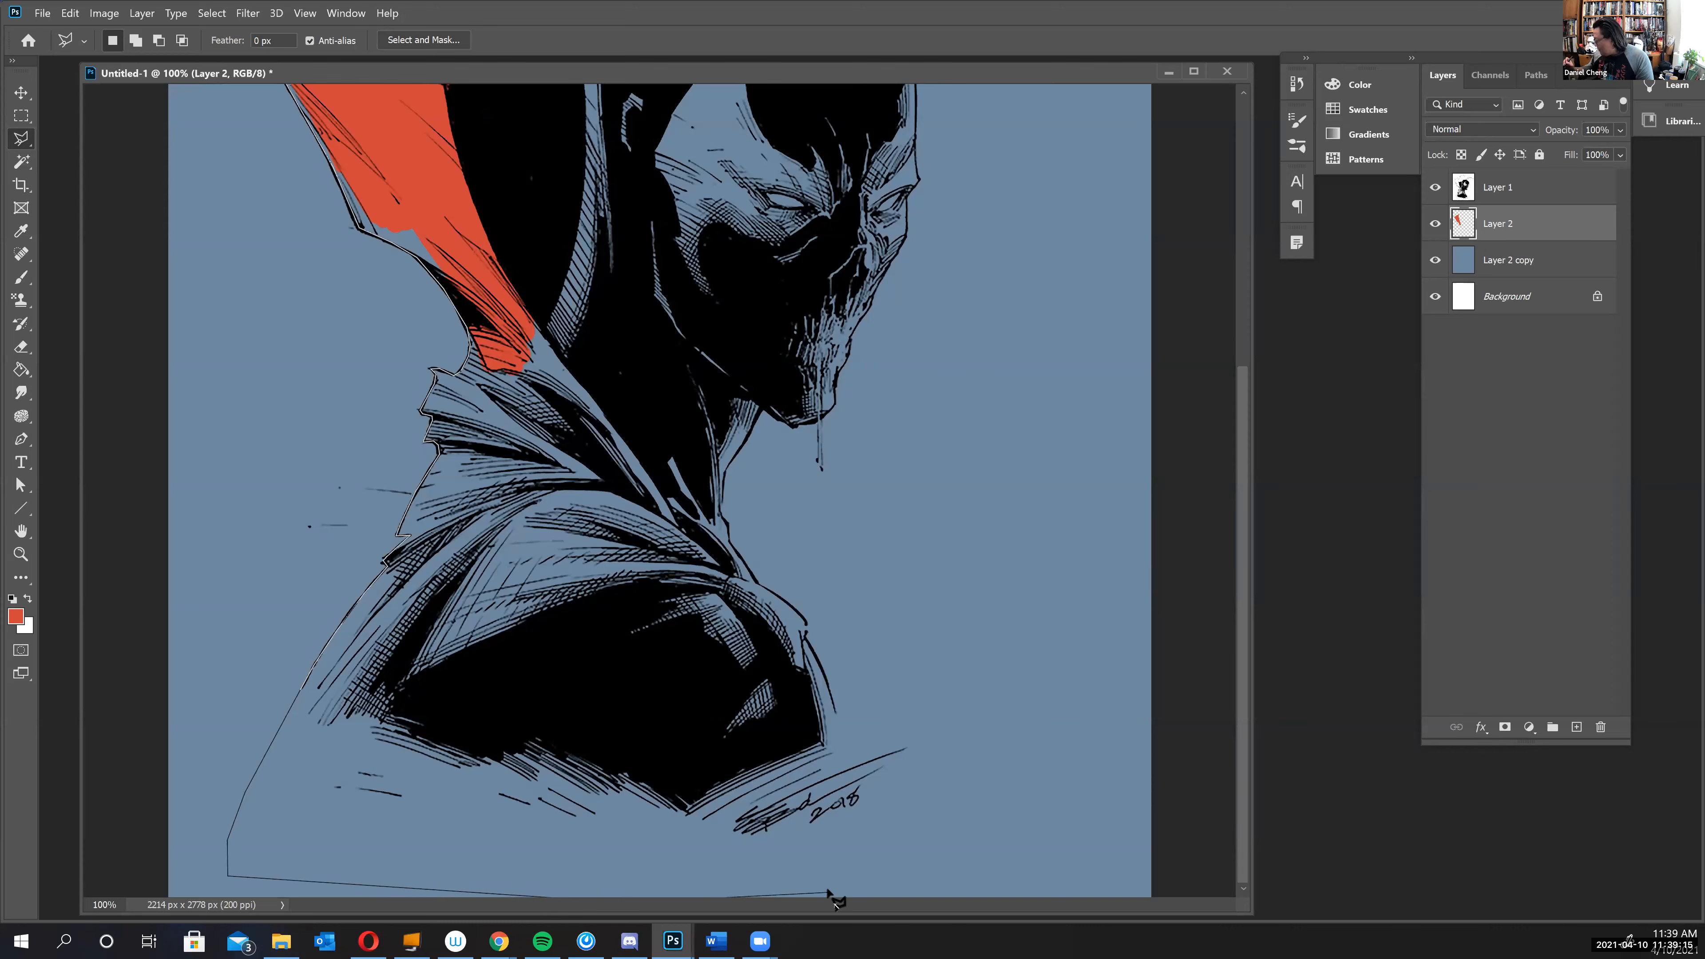
click(882, 873)
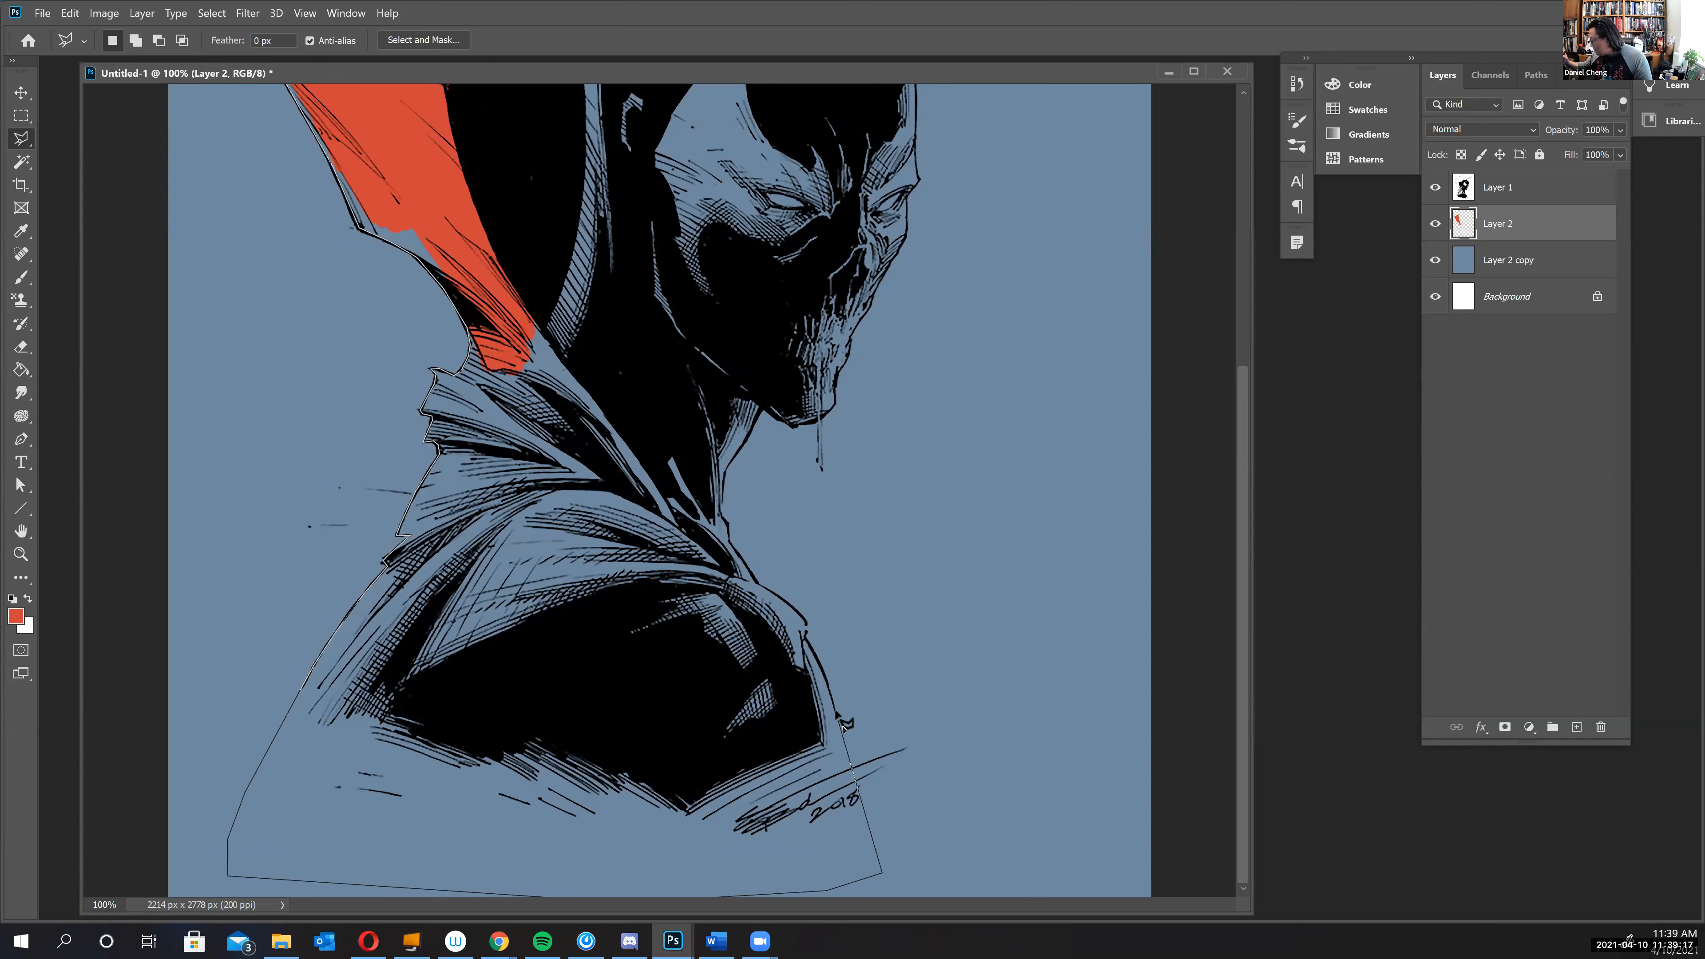
click(806, 629)
click(752, 571)
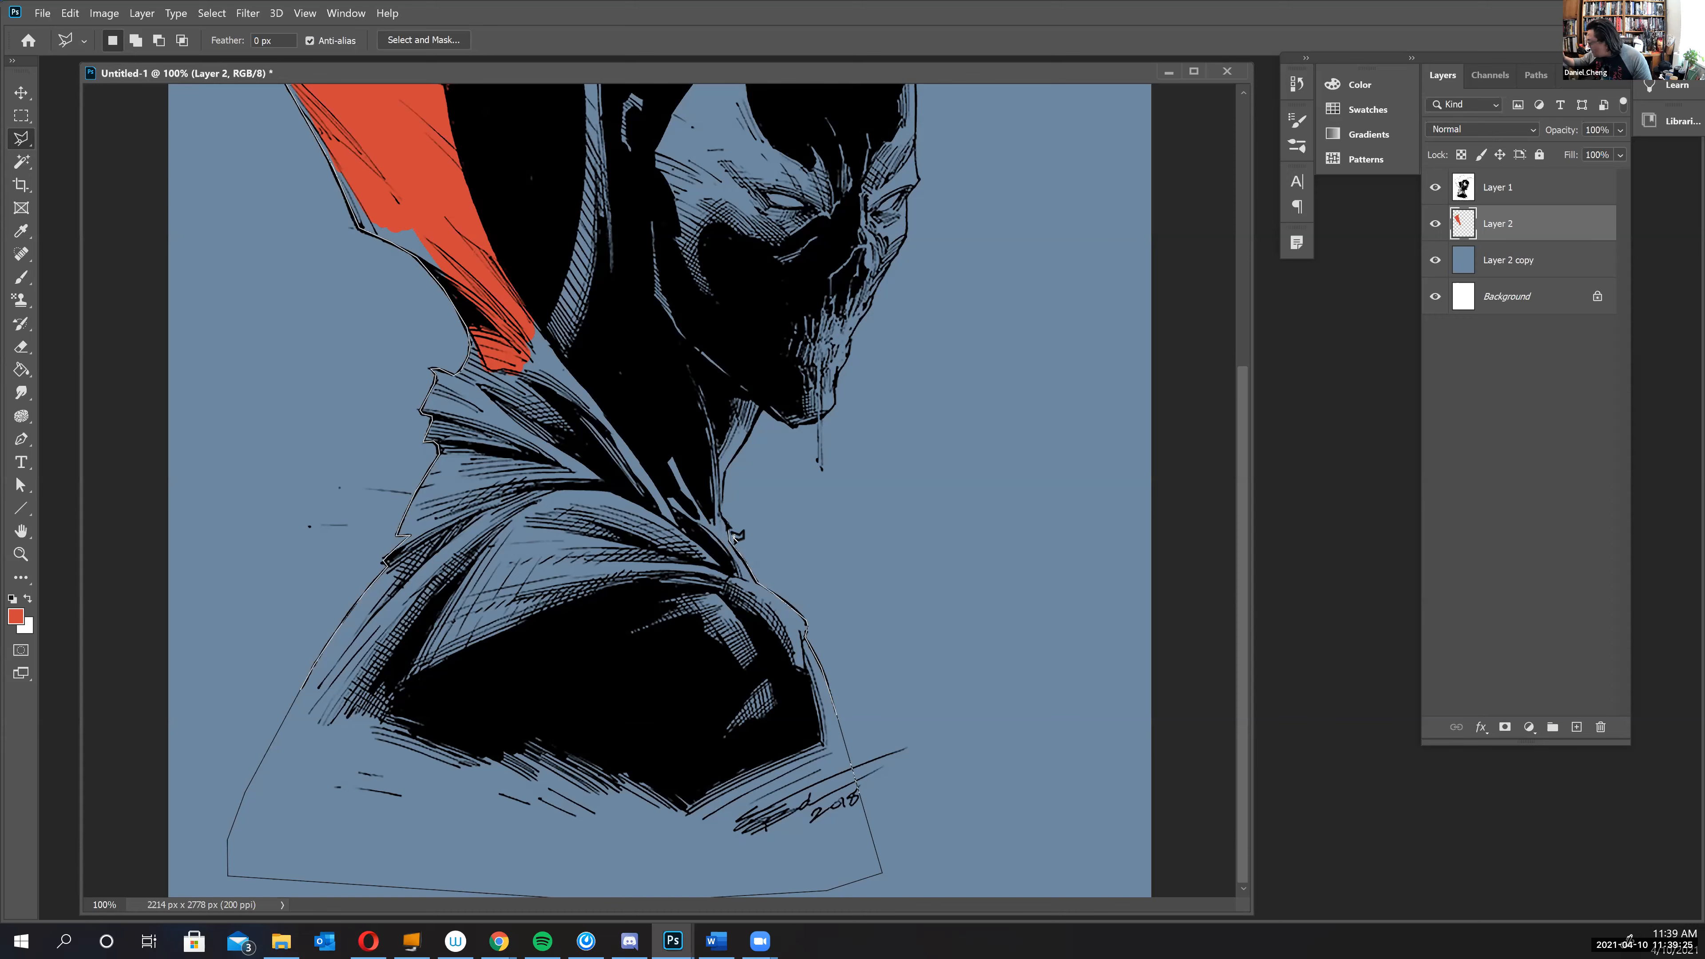
- Continue the lasso outline up the front of the neck, around the chin and face, and over the forehead to the far collar point
click(726, 519)
click(727, 475)
click(761, 408)
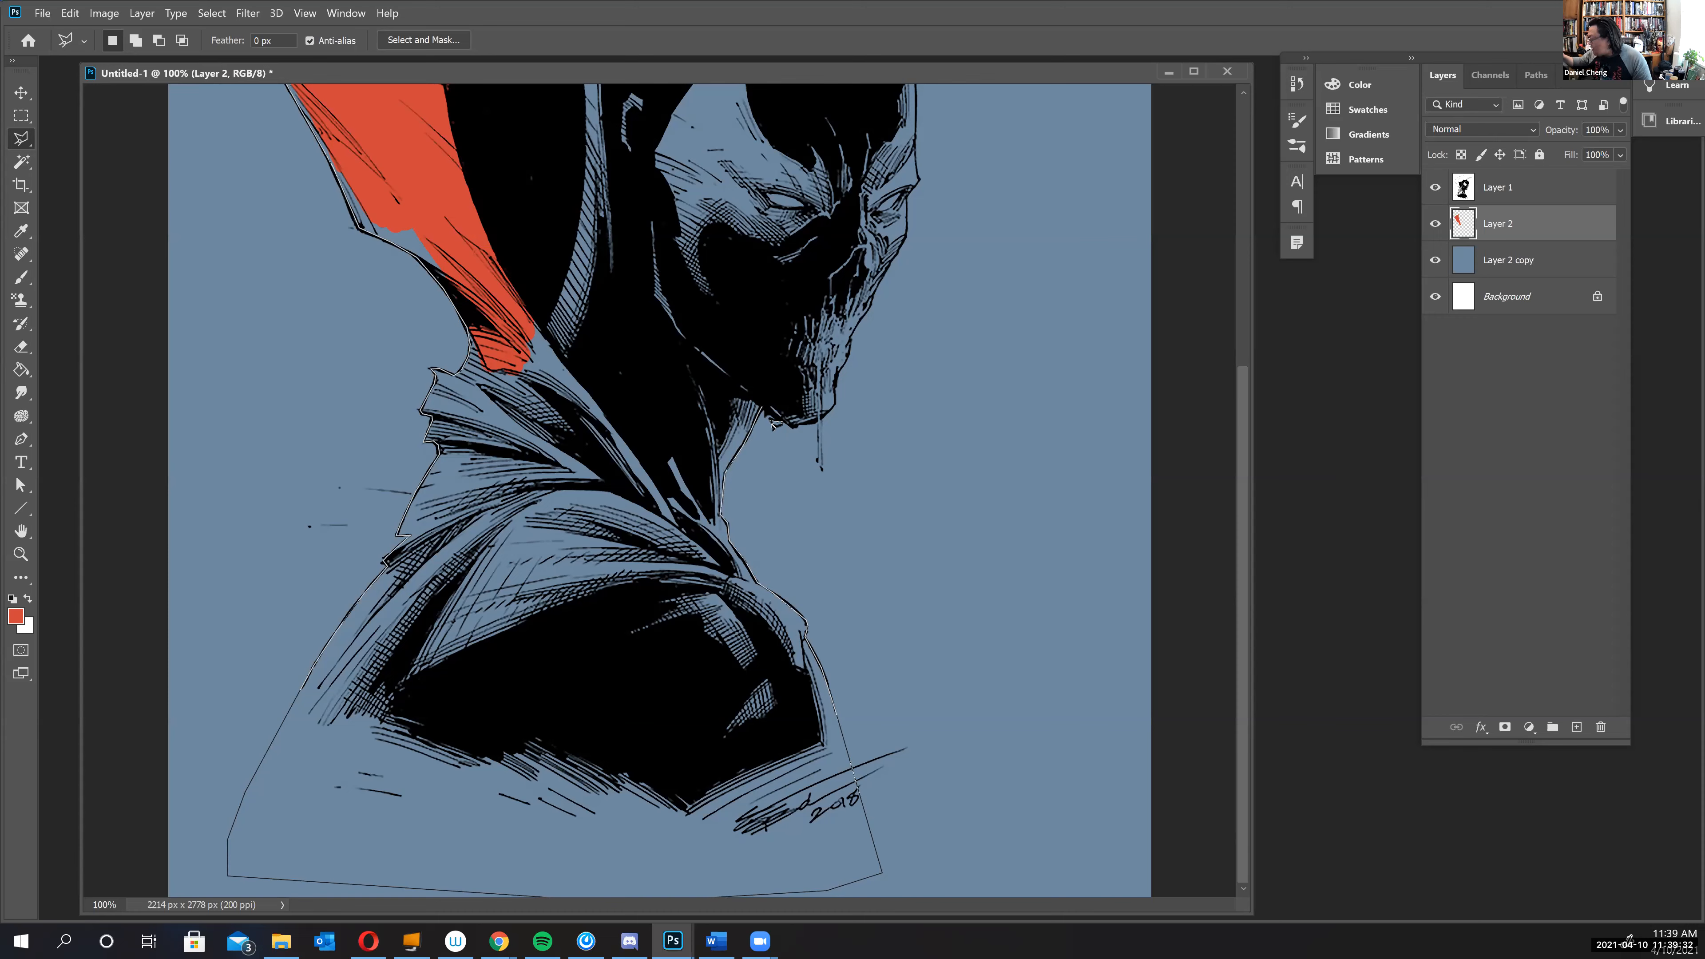
click(794, 427)
click(819, 422)
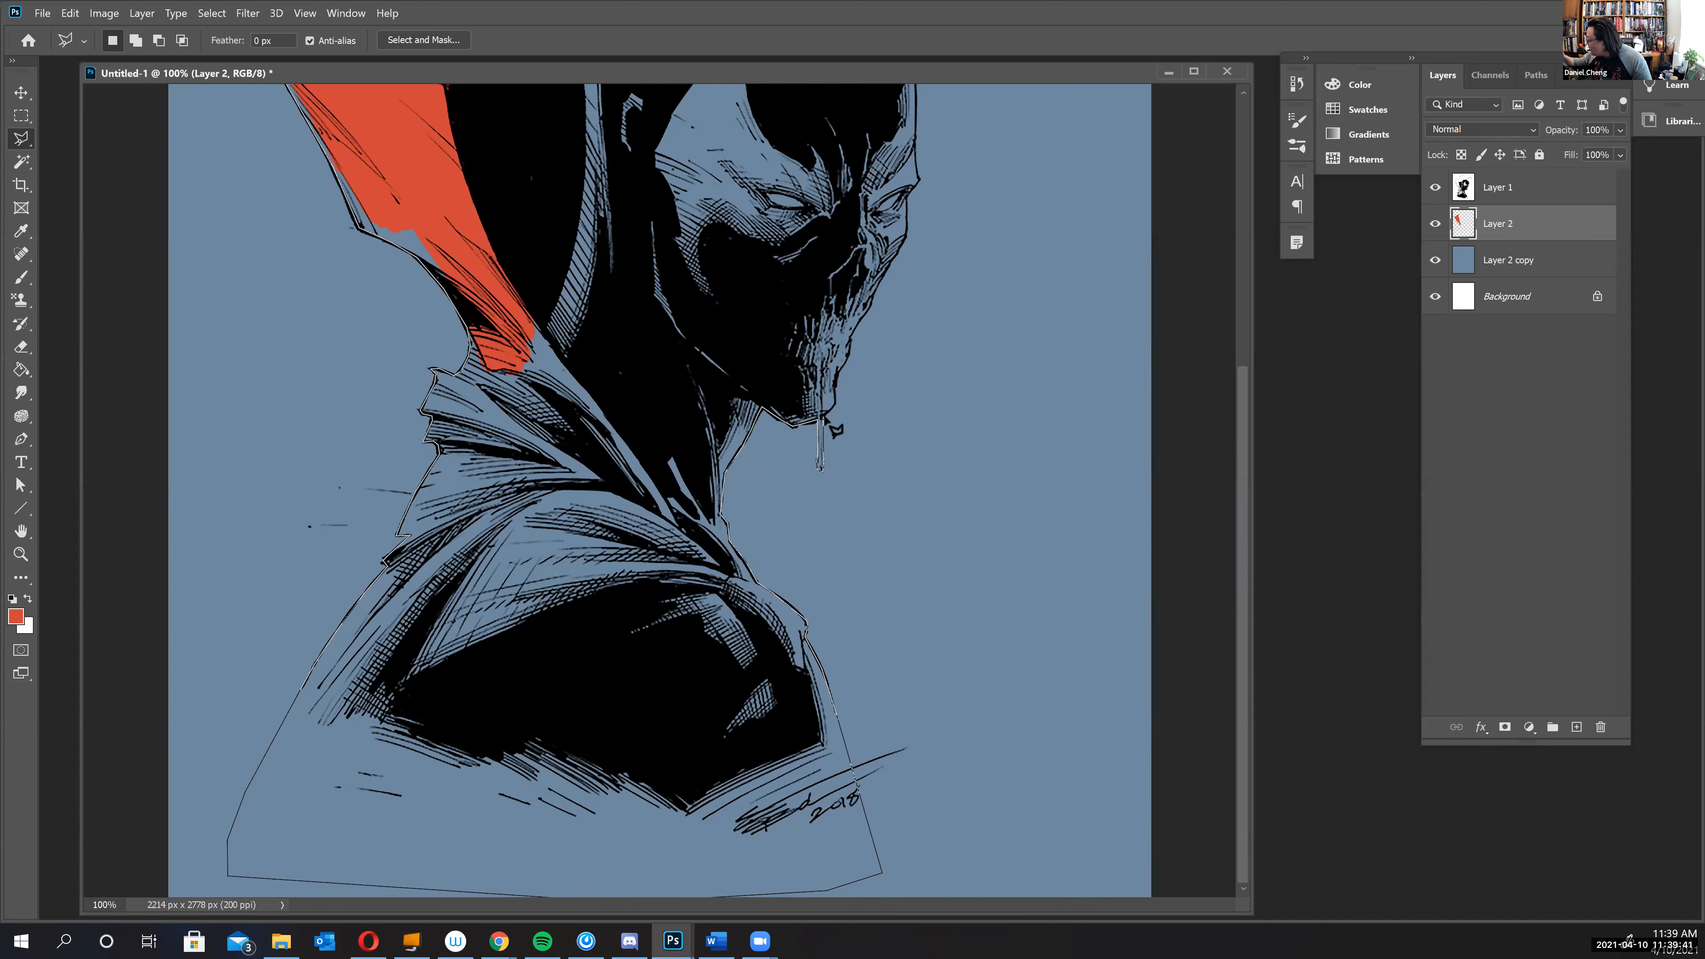
click(838, 380)
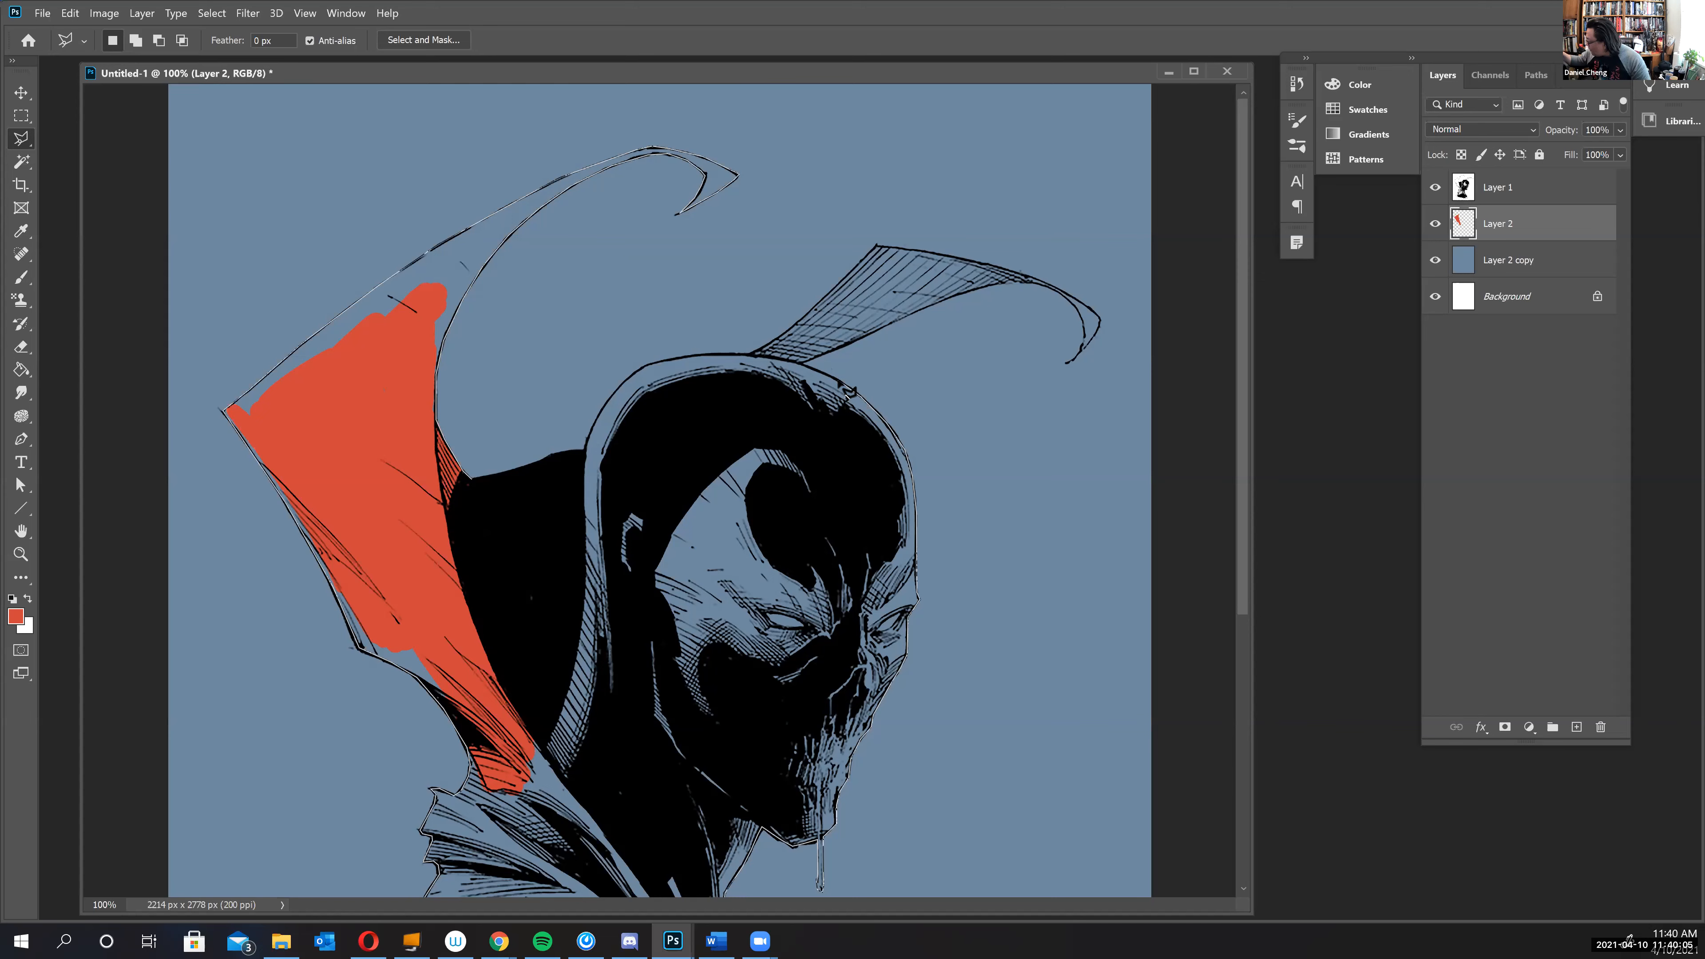
click(801, 363)
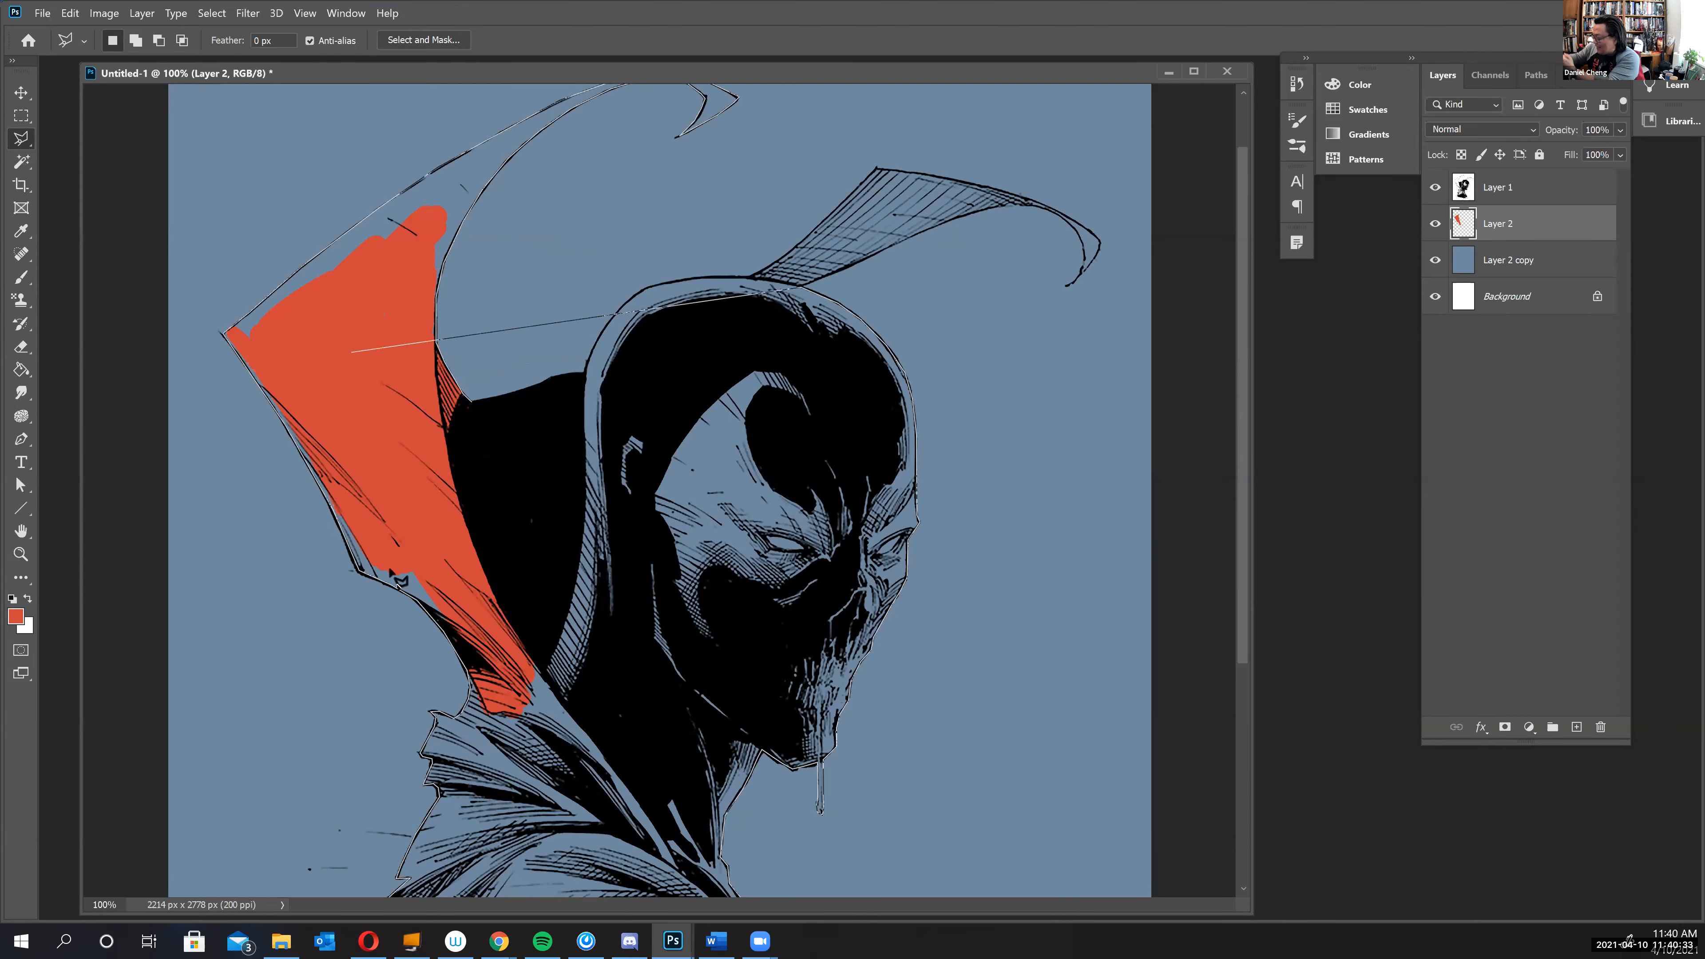
- Trace the lasso outline around the far collar point, including its curved tip, back to the top of the head
click(227, 335)
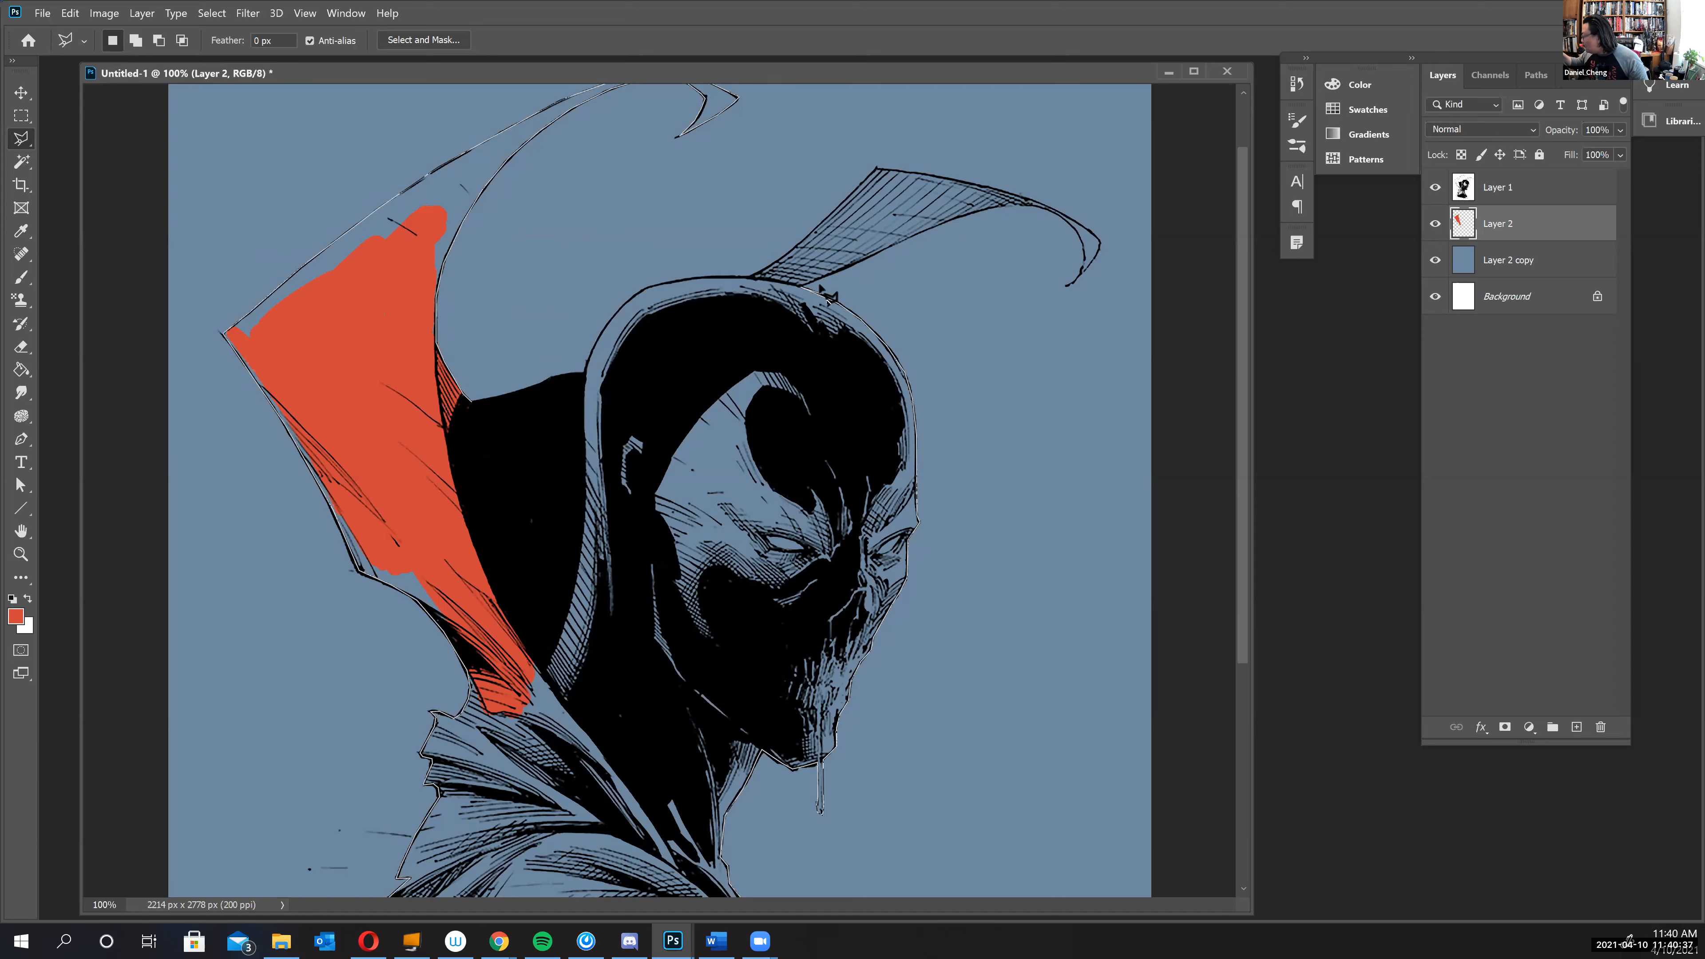
click(802, 286)
click(926, 231)
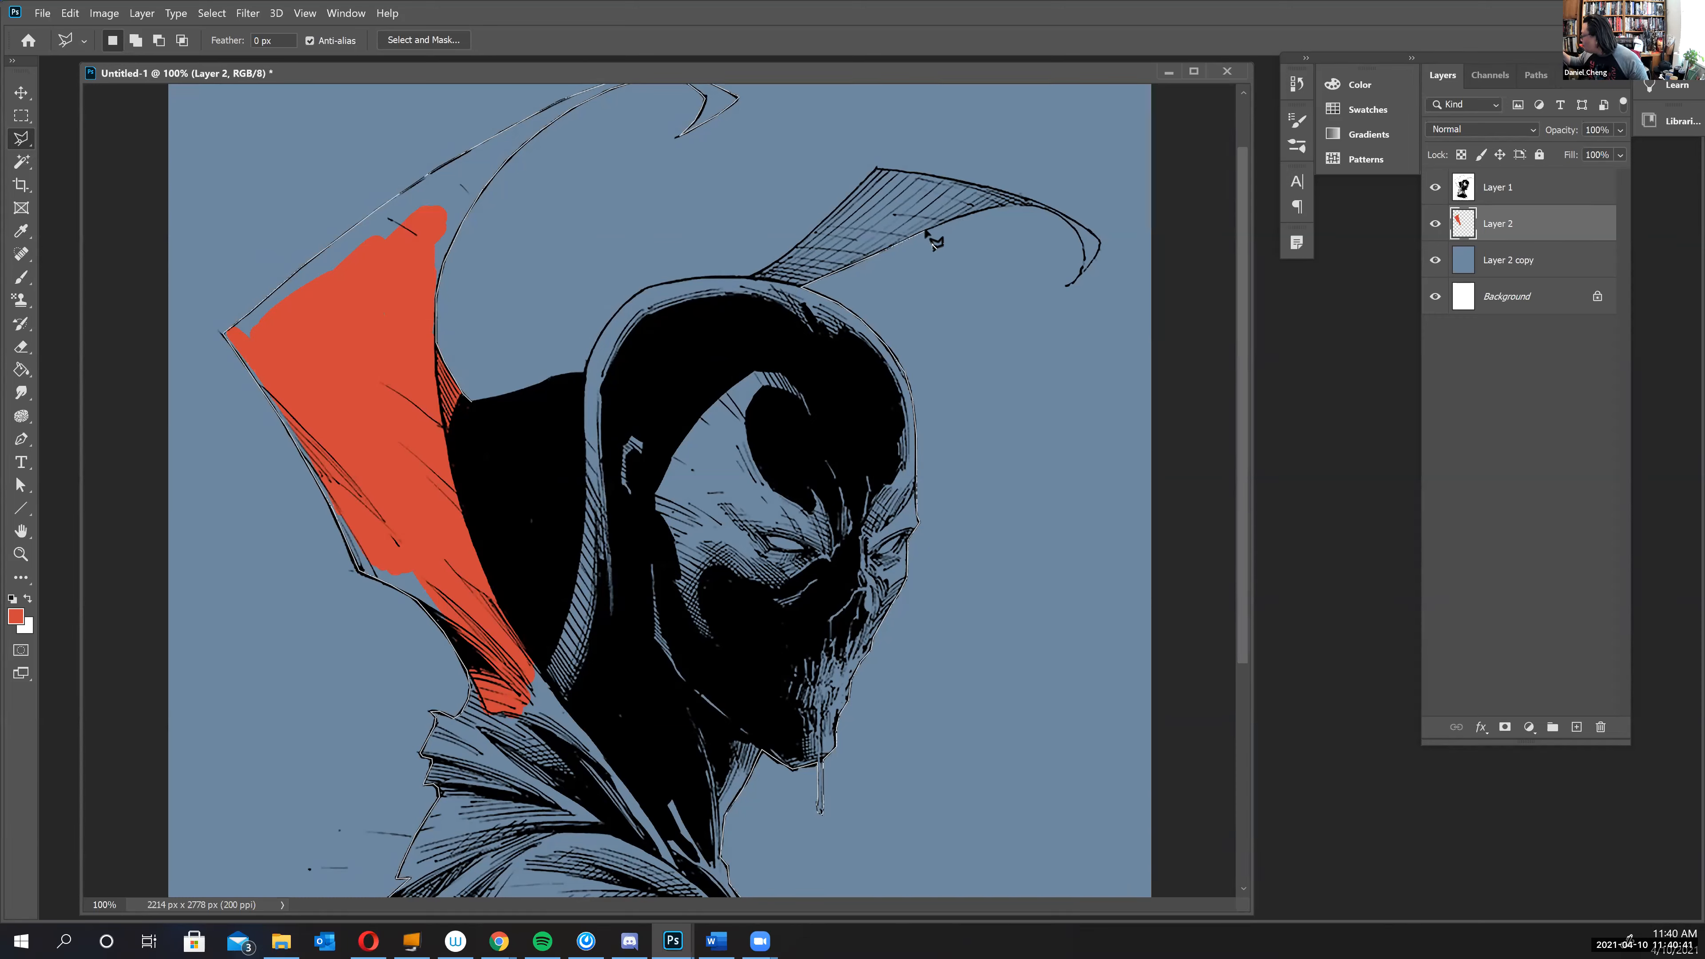
click(1015, 205)
click(1058, 214)
click(1074, 227)
click(1084, 245)
click(1085, 259)
click(1078, 277)
click(1100, 250)
click(960, 180)
click(879, 168)
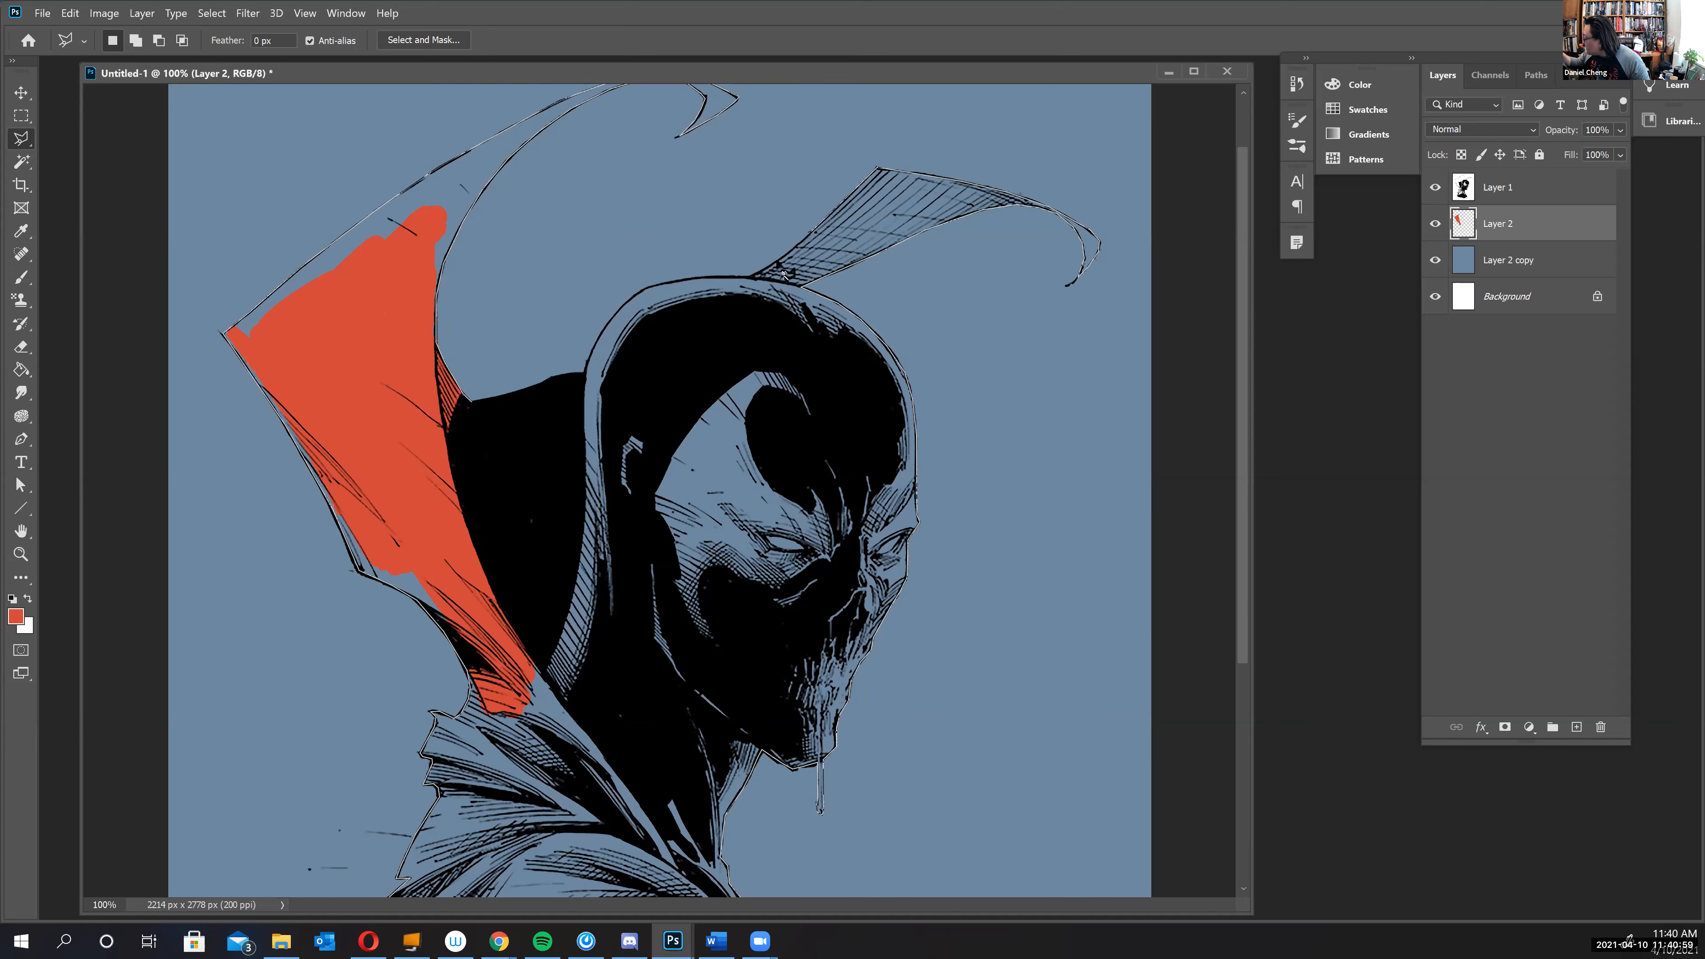
click(750, 275)
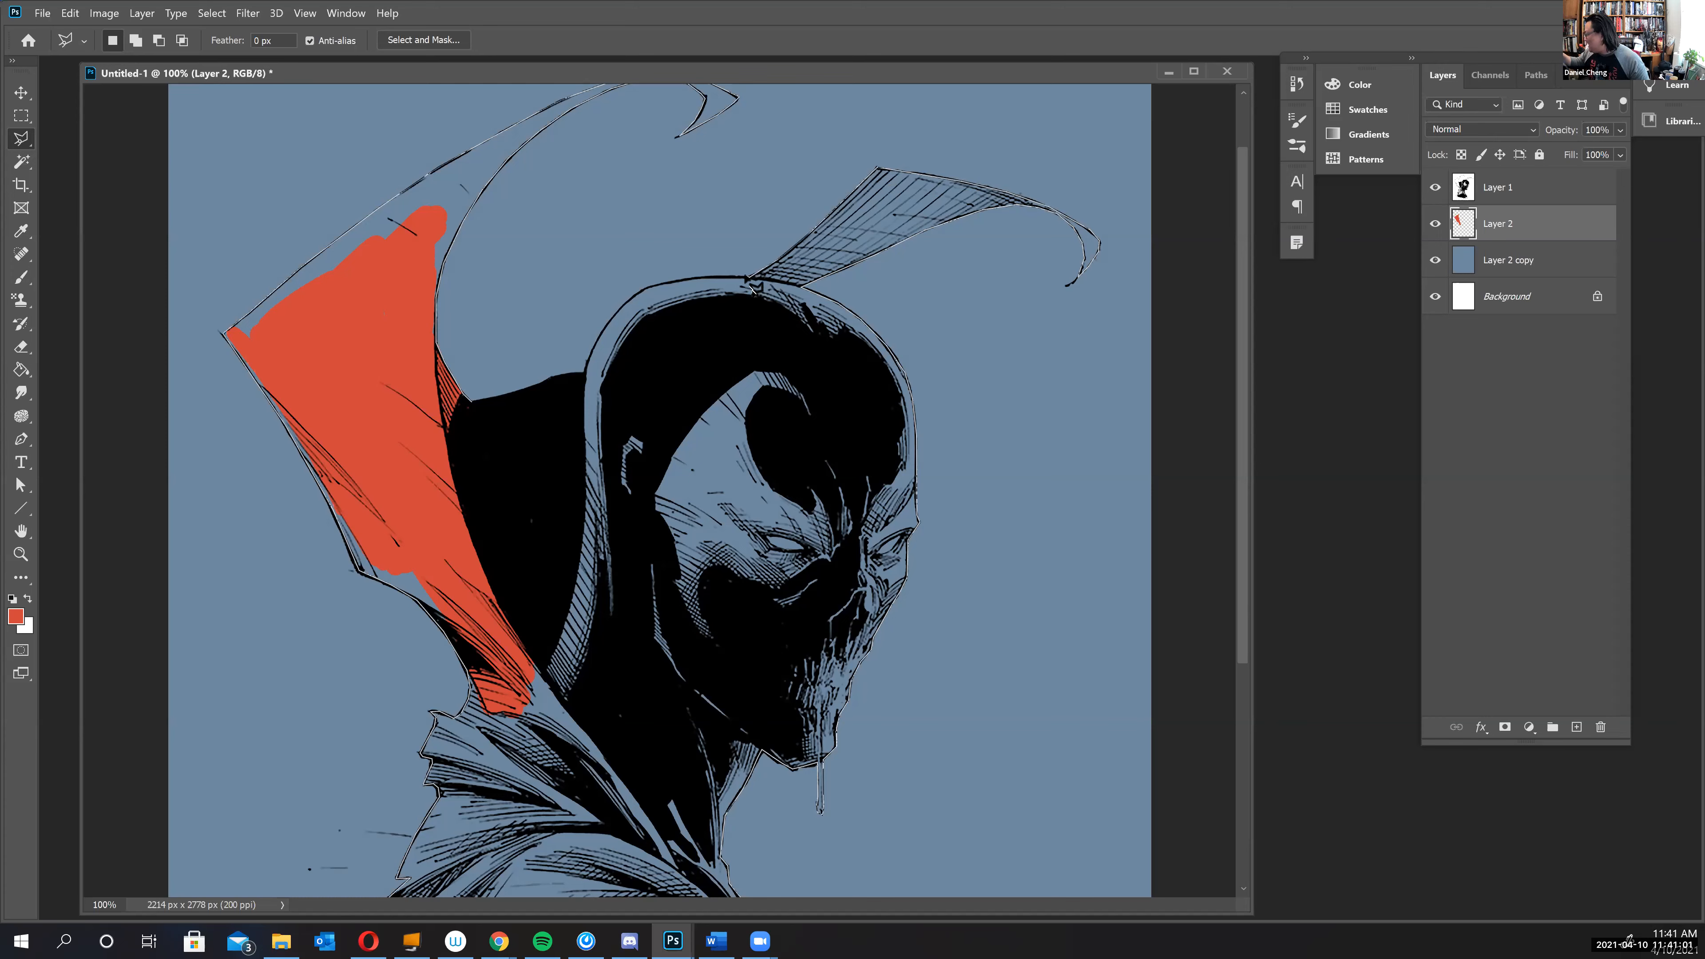
- Trace the lasso outline over the back of the head and across the inner collar, closing the whole-figure selection
click(703, 278)
click(661, 284)
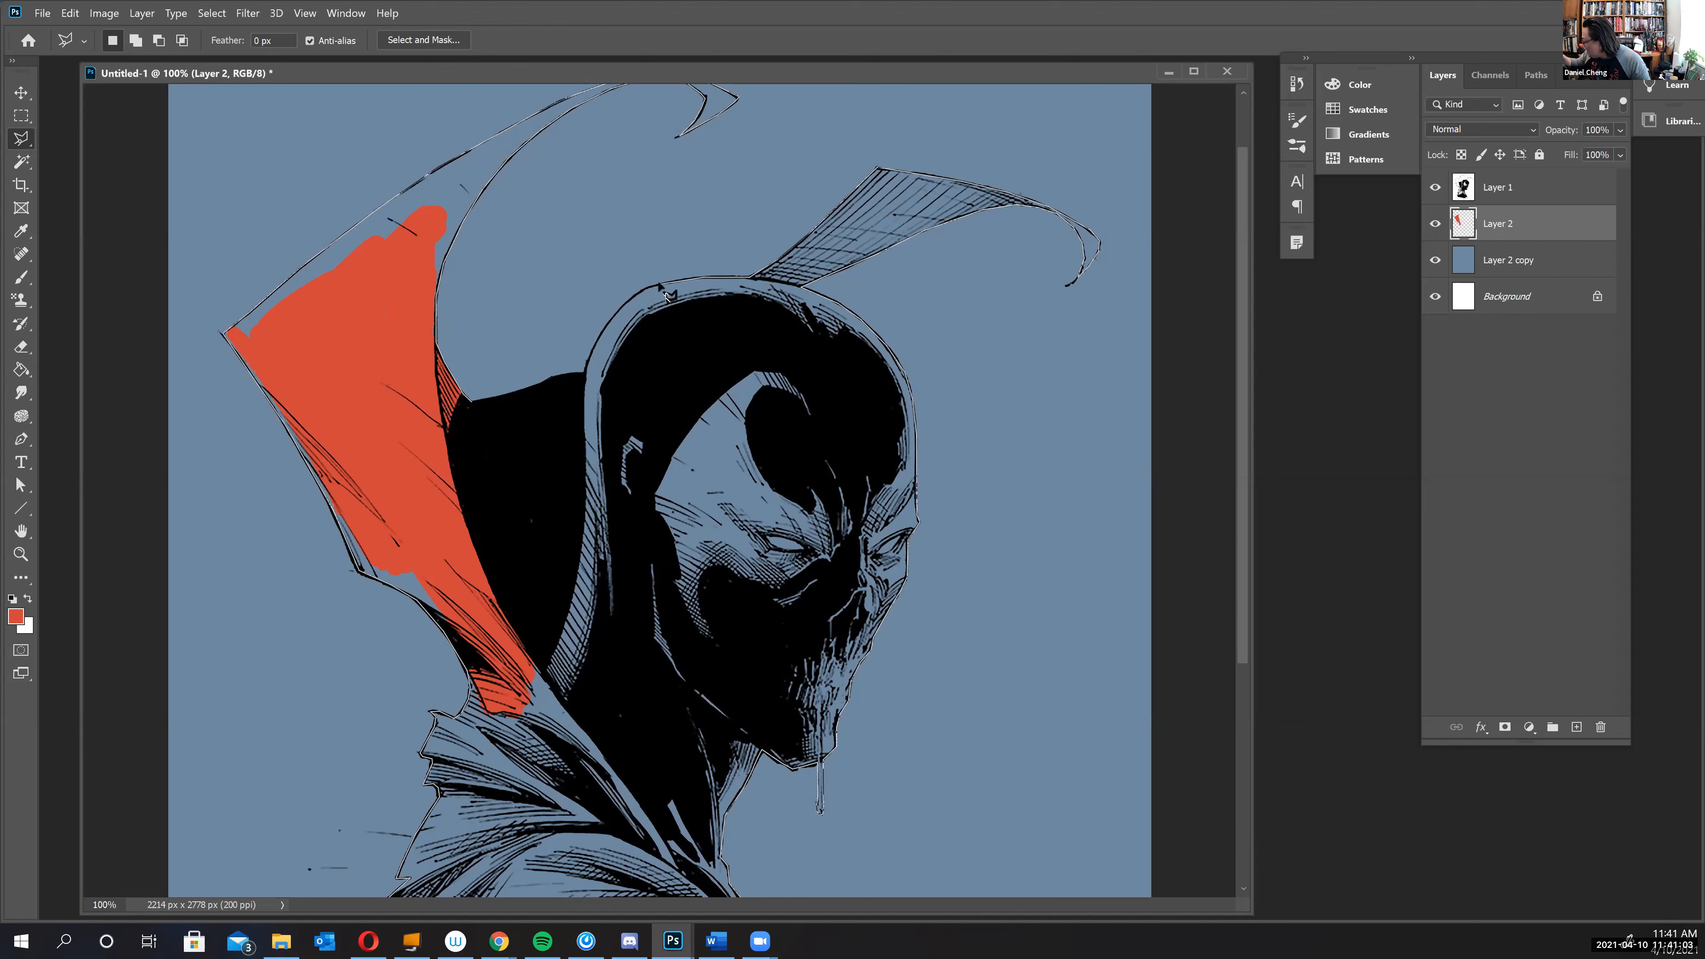
click(640, 291)
click(616, 315)
click(584, 380)
click(473, 402)
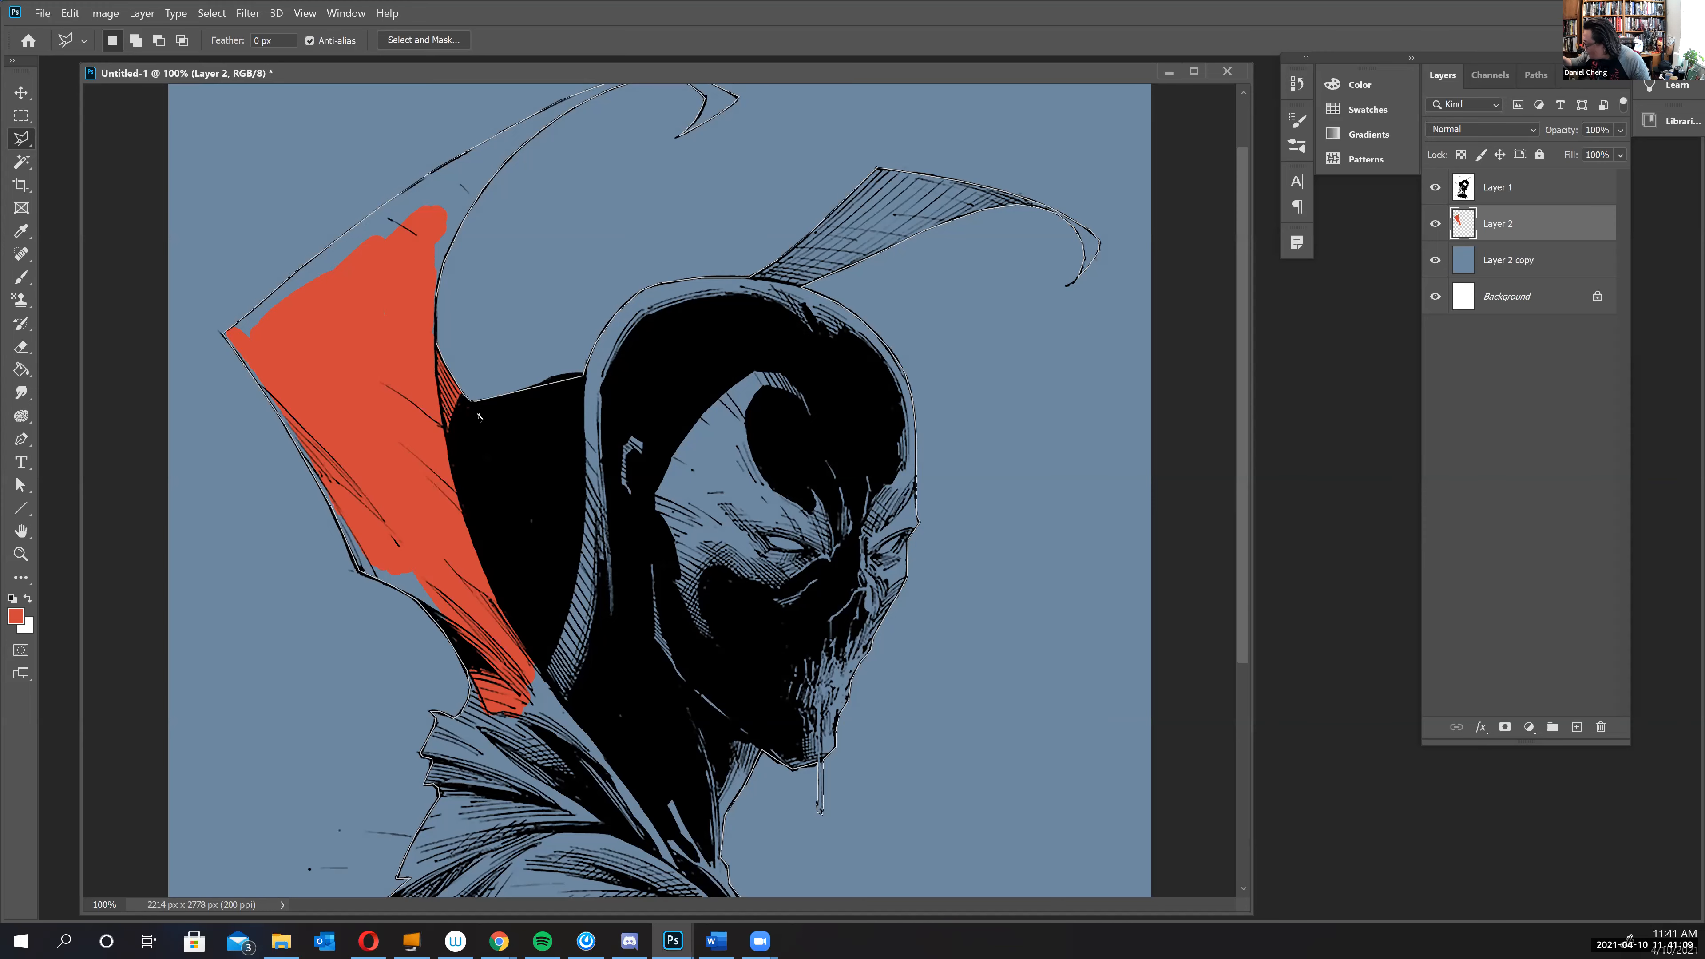
- Fill the selected figure with the orange-red foreground colour on Layer 2 and deselect
key(ctrl+minus)
key(ctrl+minus)
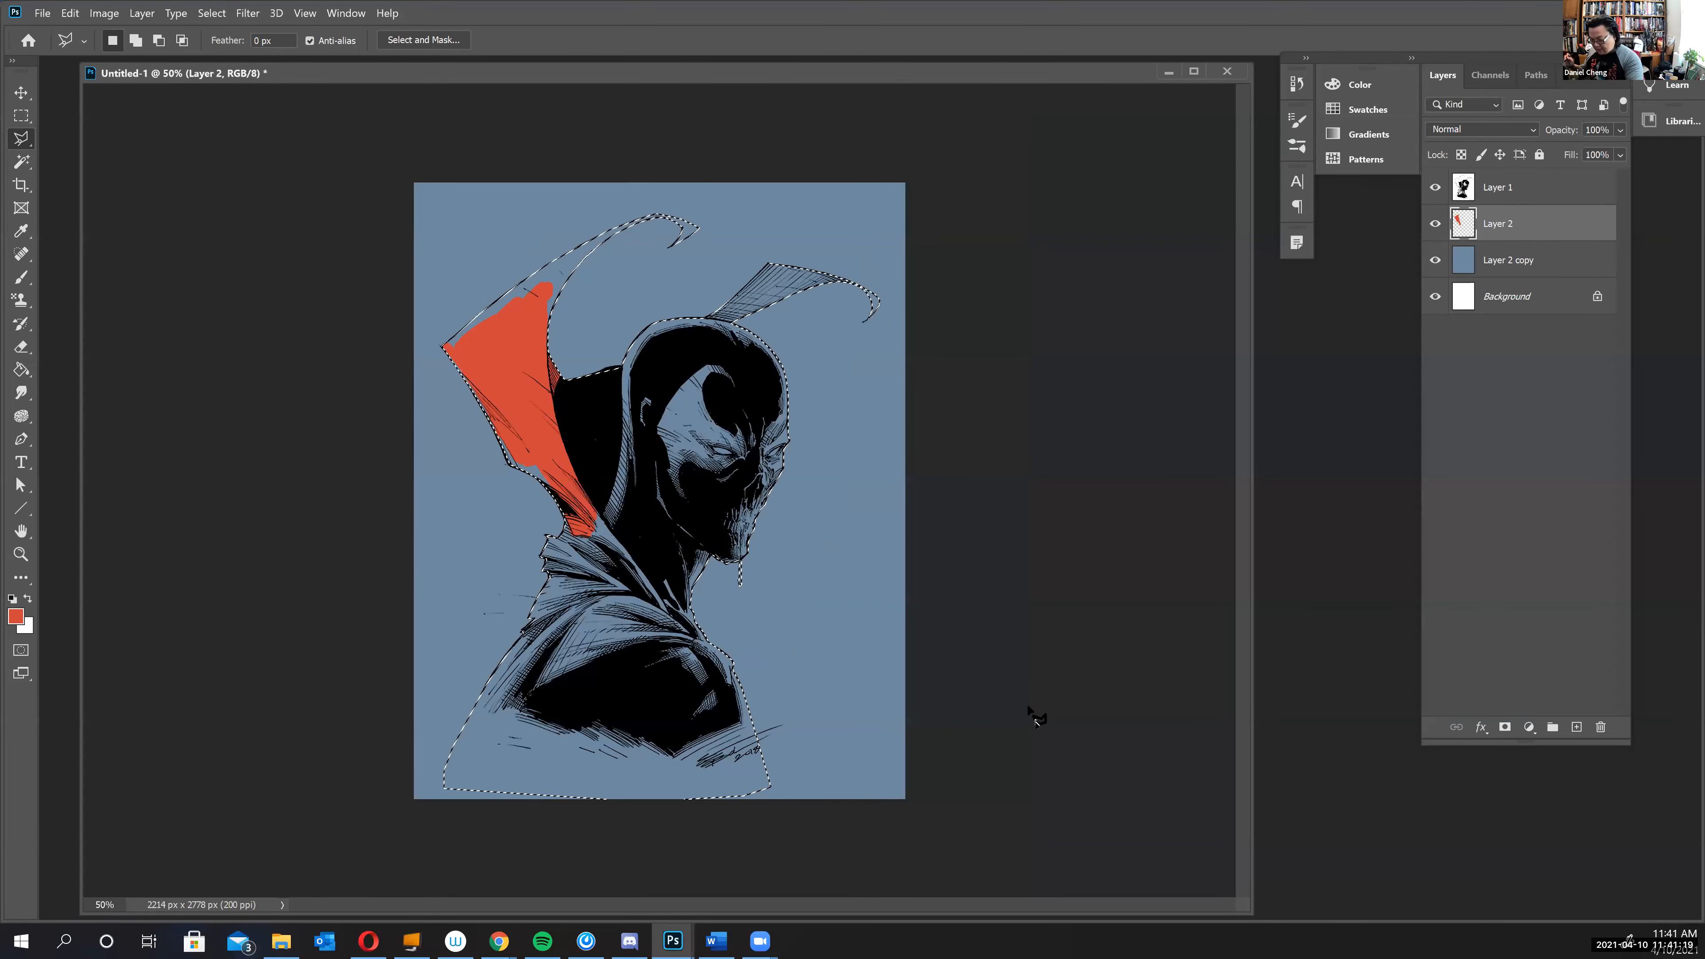
key(alt+BackSpace)
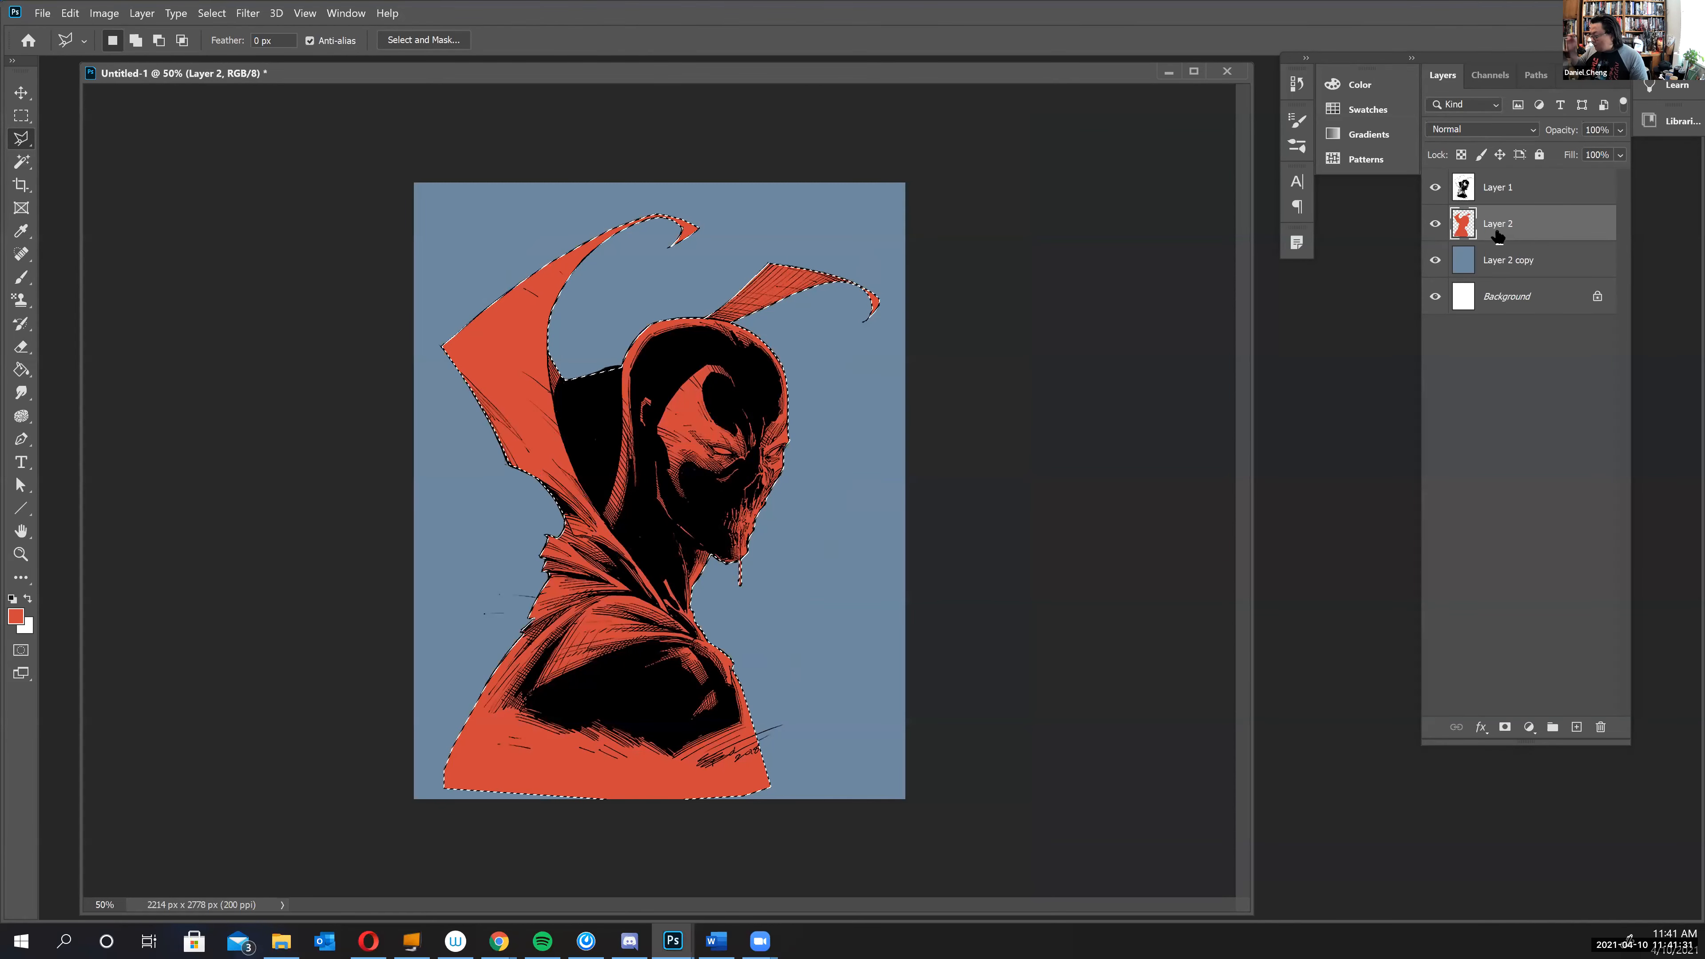
click(824, 350)
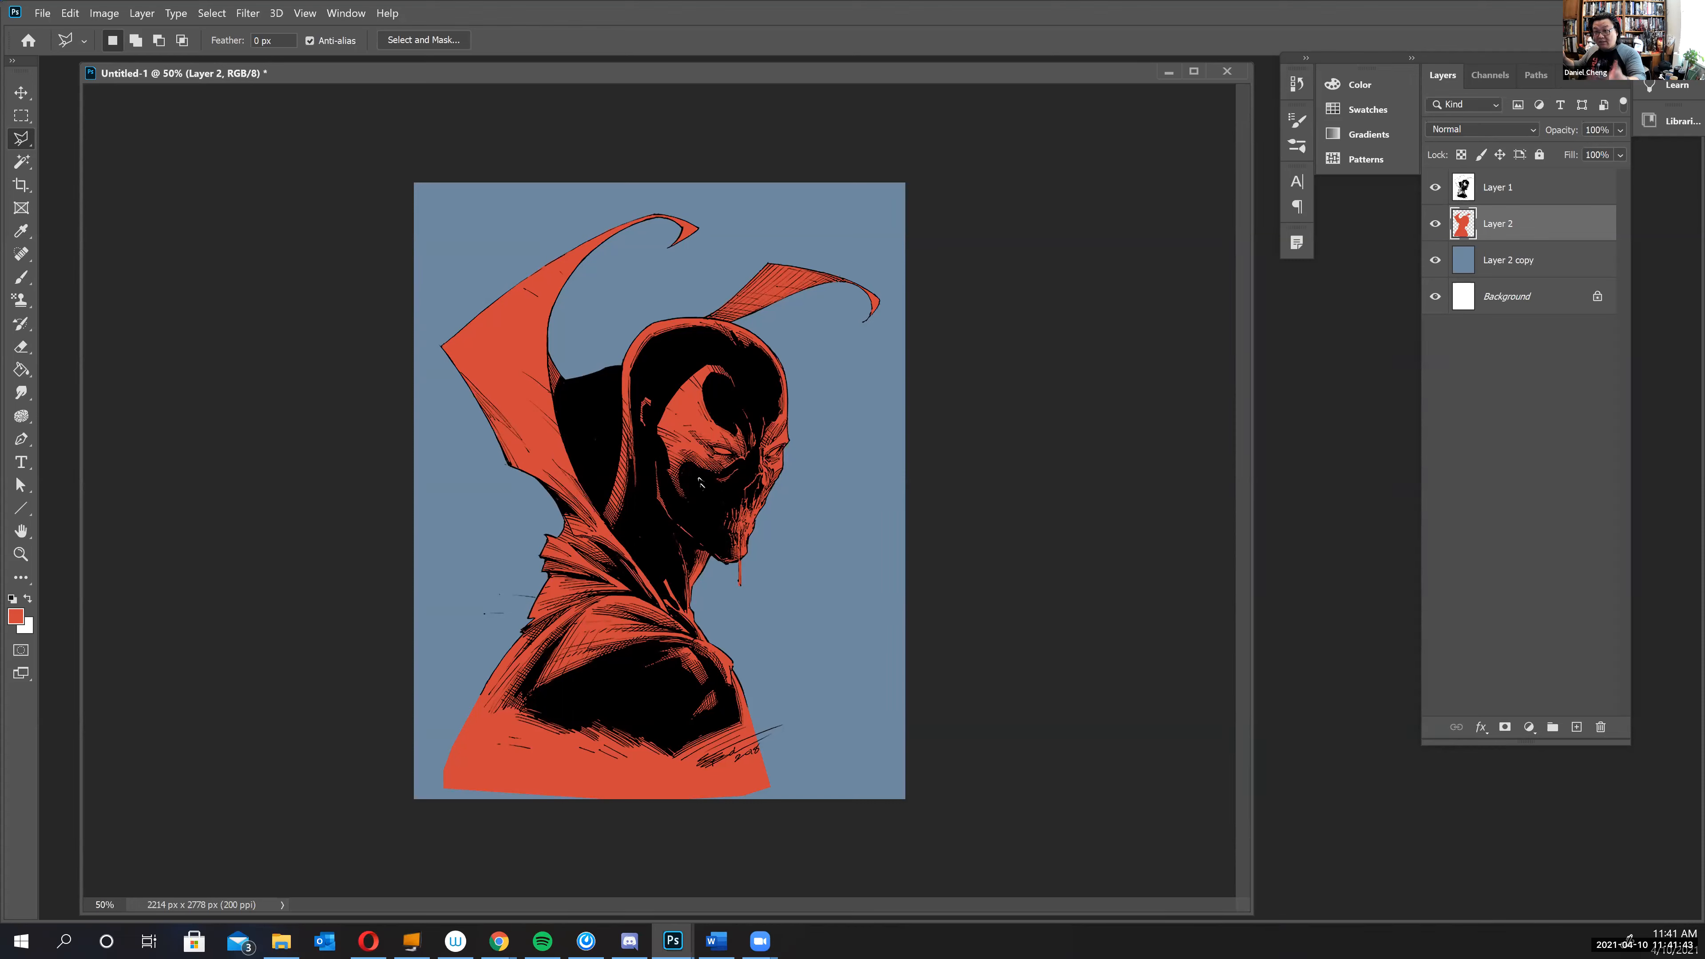
- Start a new lasso outline loosely in front of the face, continuing along the cape collar's edge to the back of the neck
click(803, 356)
click(829, 497)
click(816, 593)
click(784, 628)
click(708, 642)
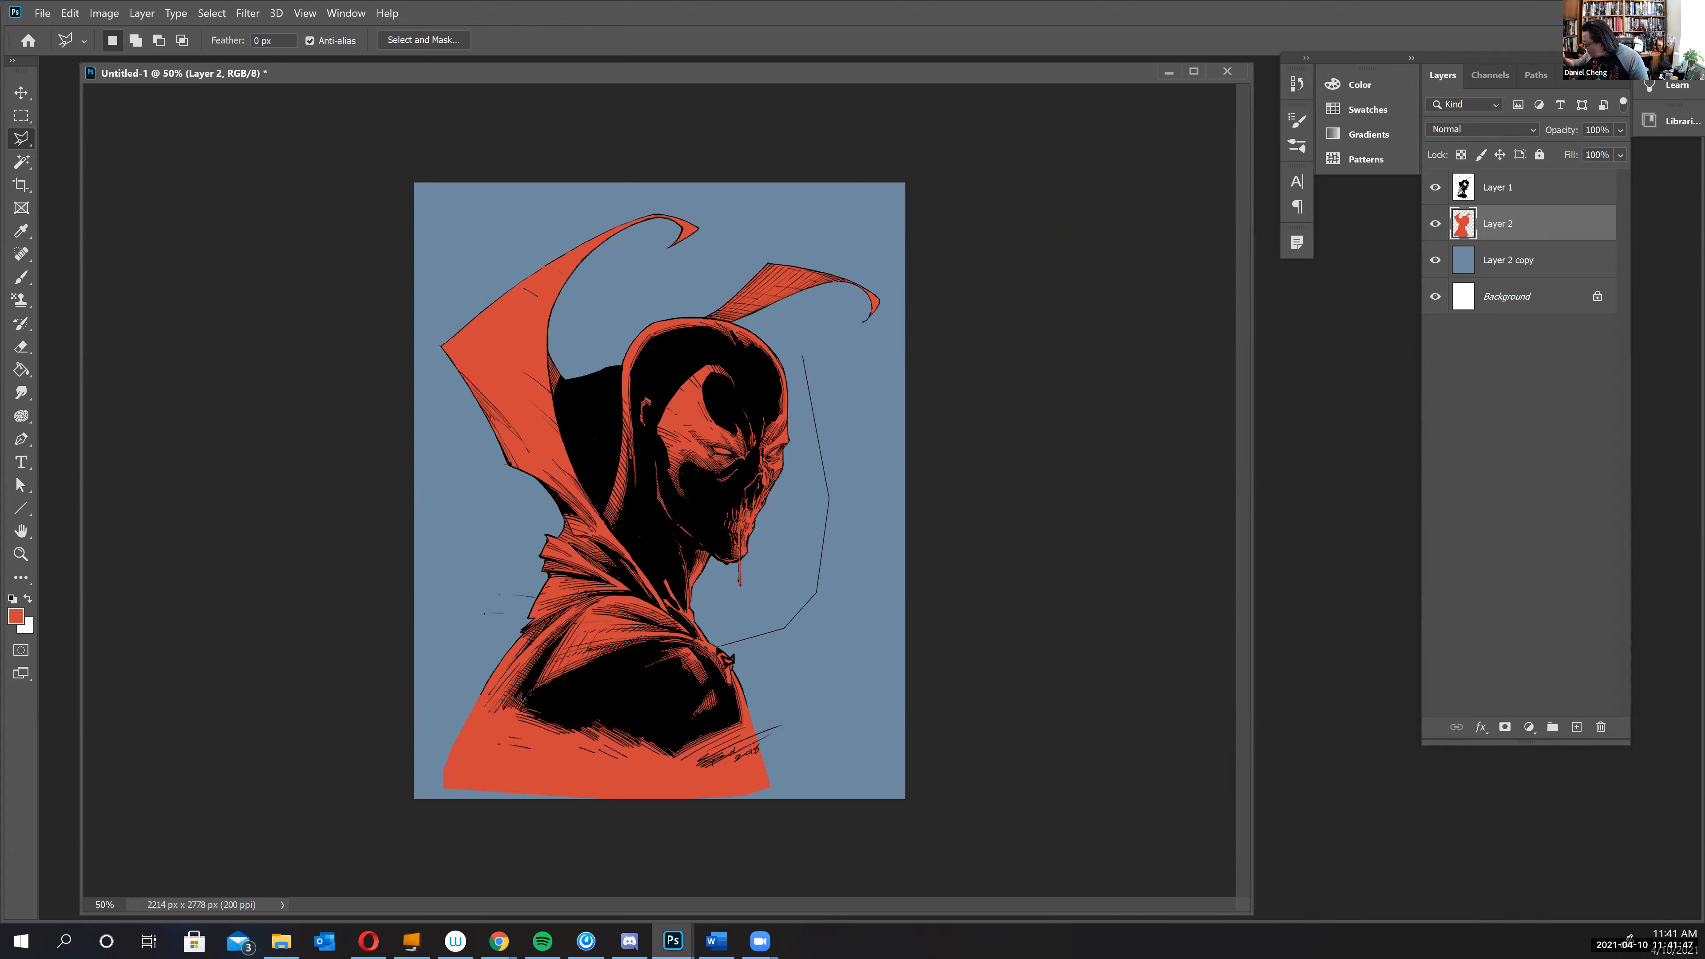
click(696, 638)
click(669, 612)
click(654, 587)
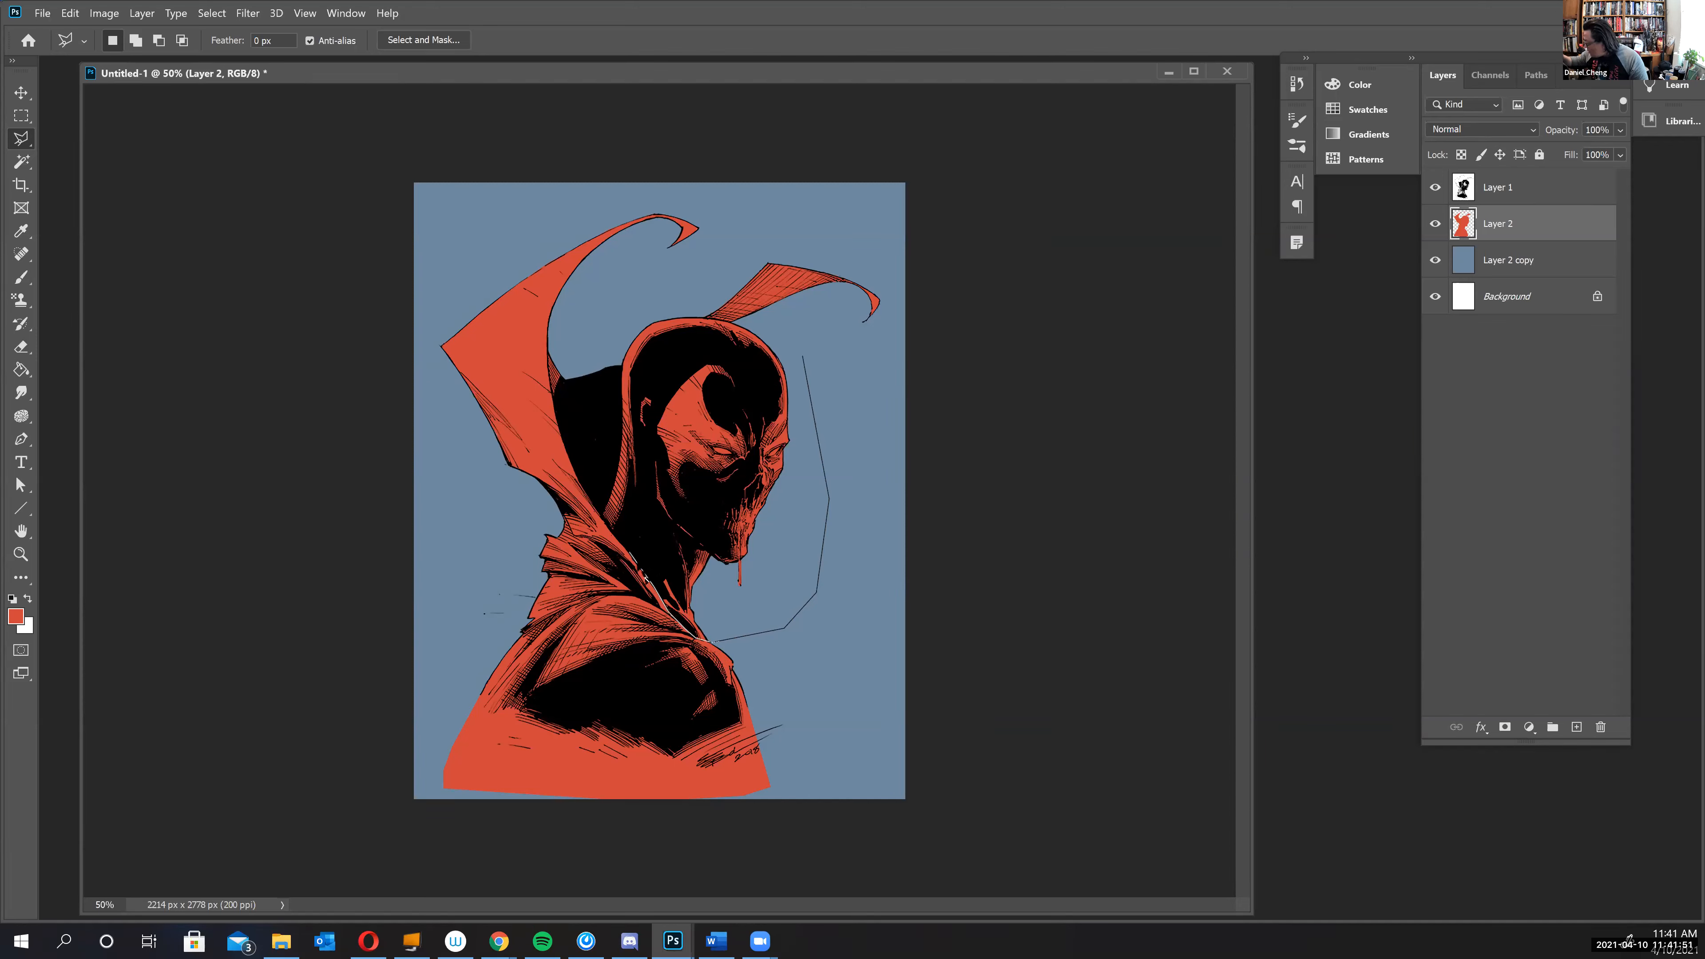
click(603, 515)
- Continue the lasso up the back of the head and loosely over the top, closing the head and neck selection
click(622, 363)
click(577, 335)
click(661, 269)
click(695, 286)
click(703, 317)
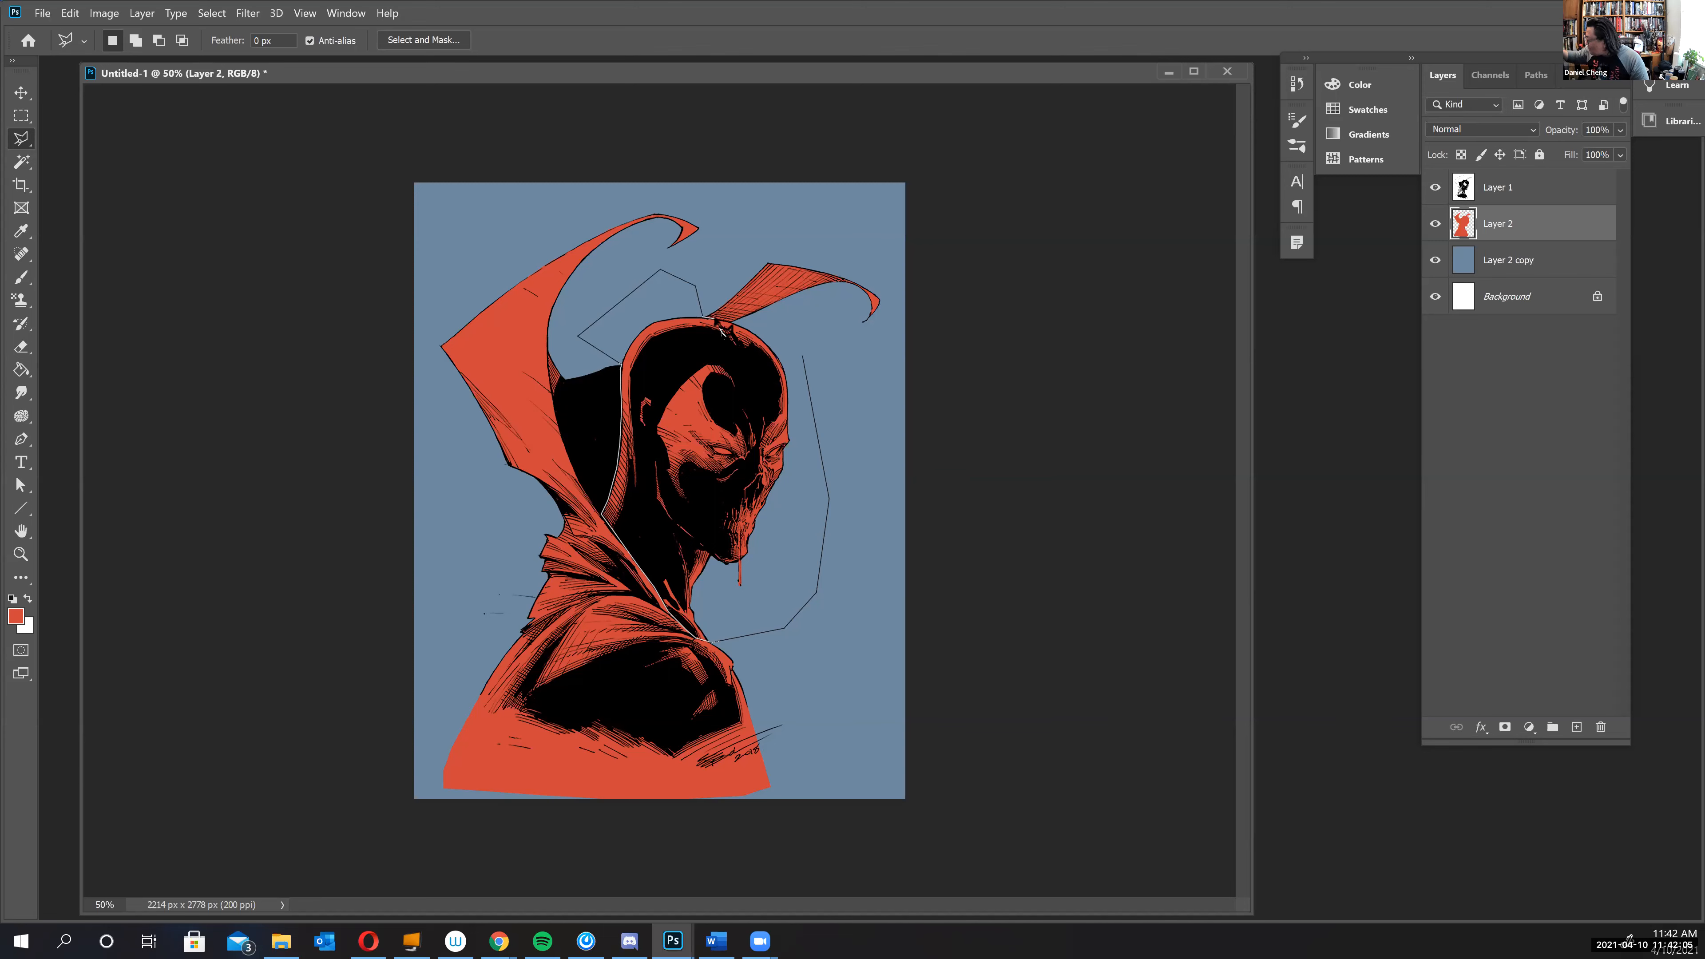
click(735, 322)
click(777, 321)
click(805, 334)
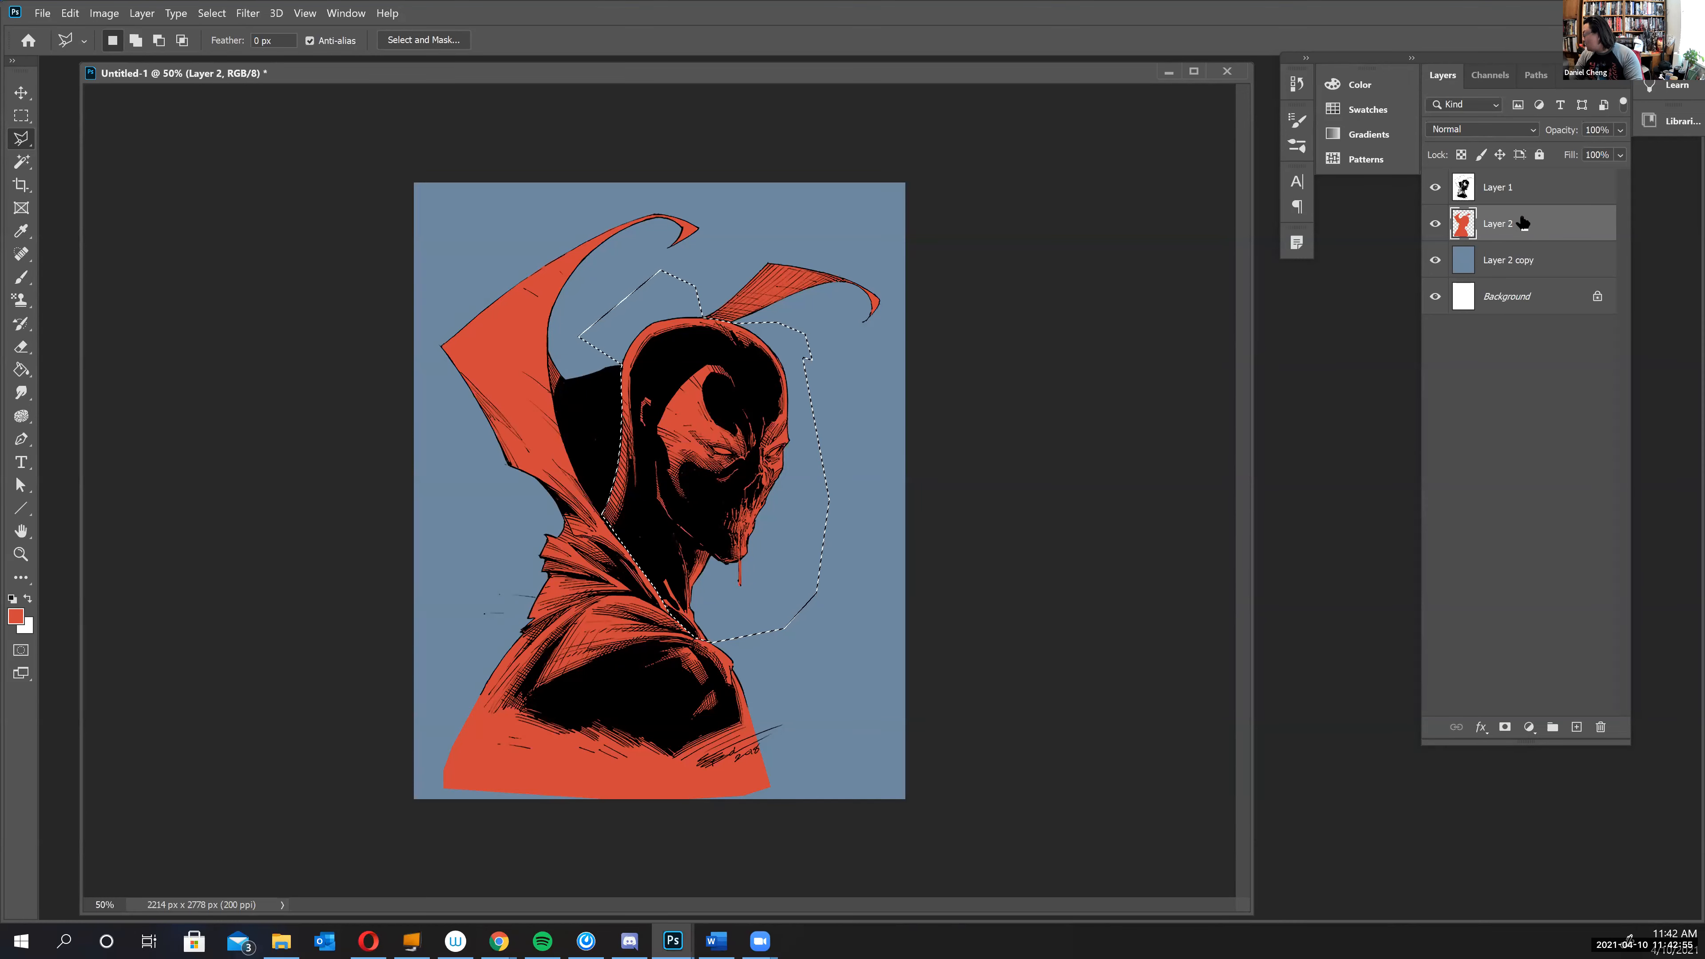
- Copy the selected head and neck to a new layer and shift its hue to +180 for a cyan colour
key(ctrl+j)
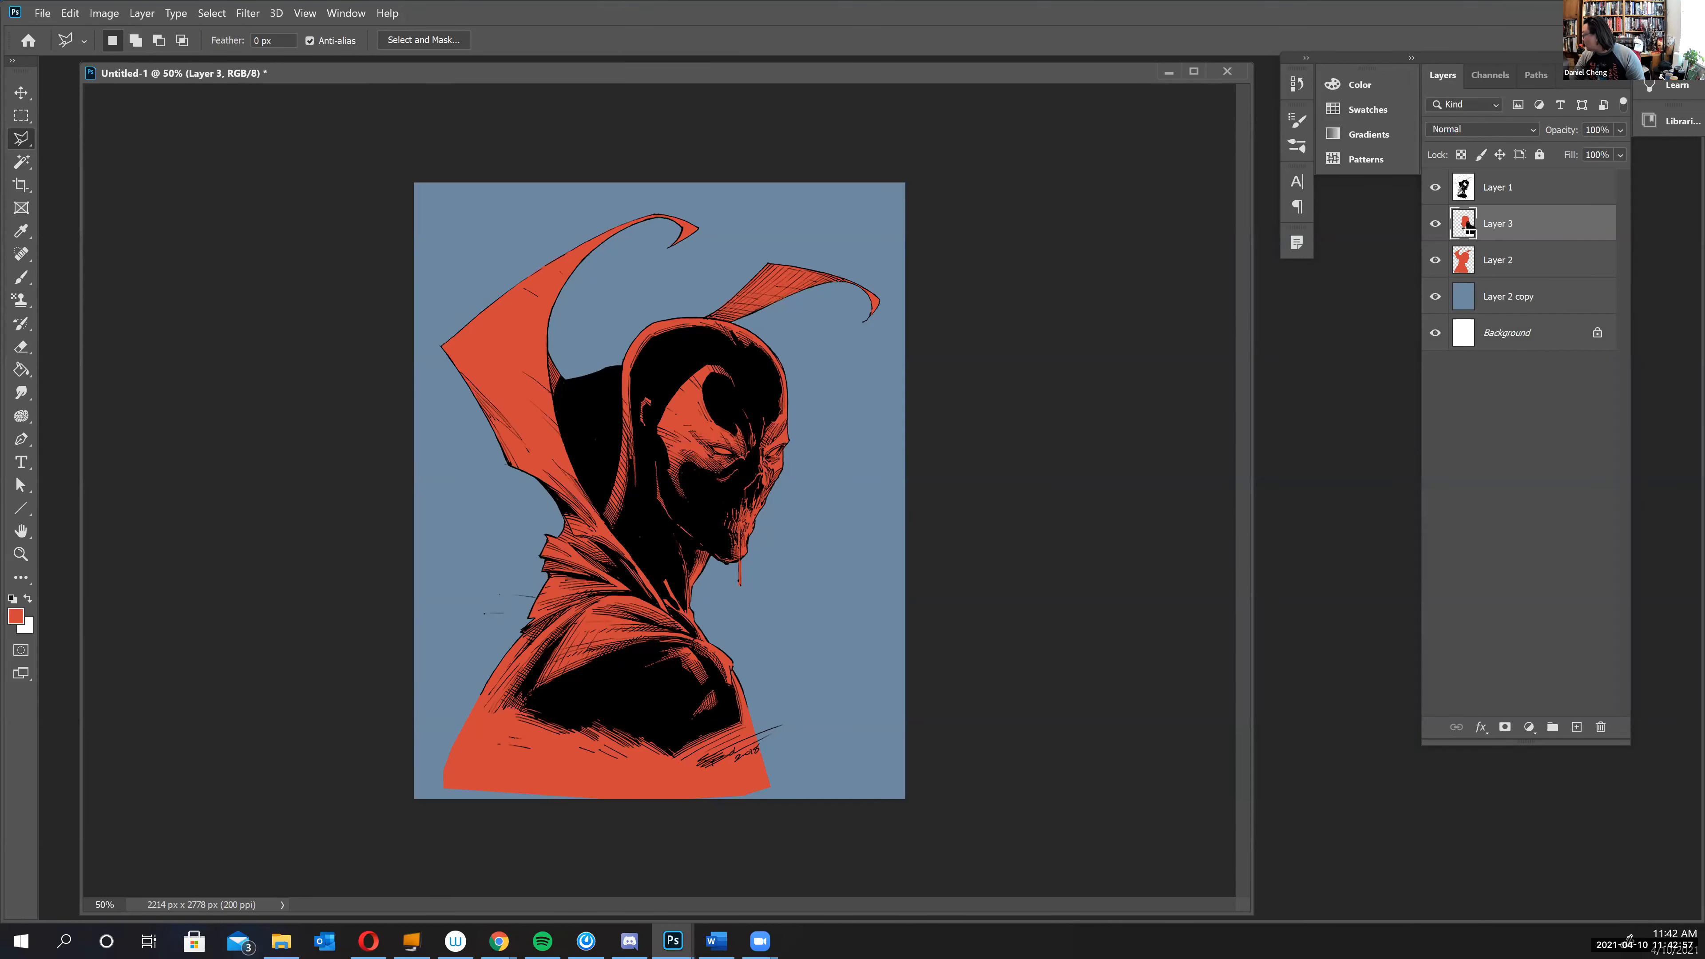
key(ctrl+u)
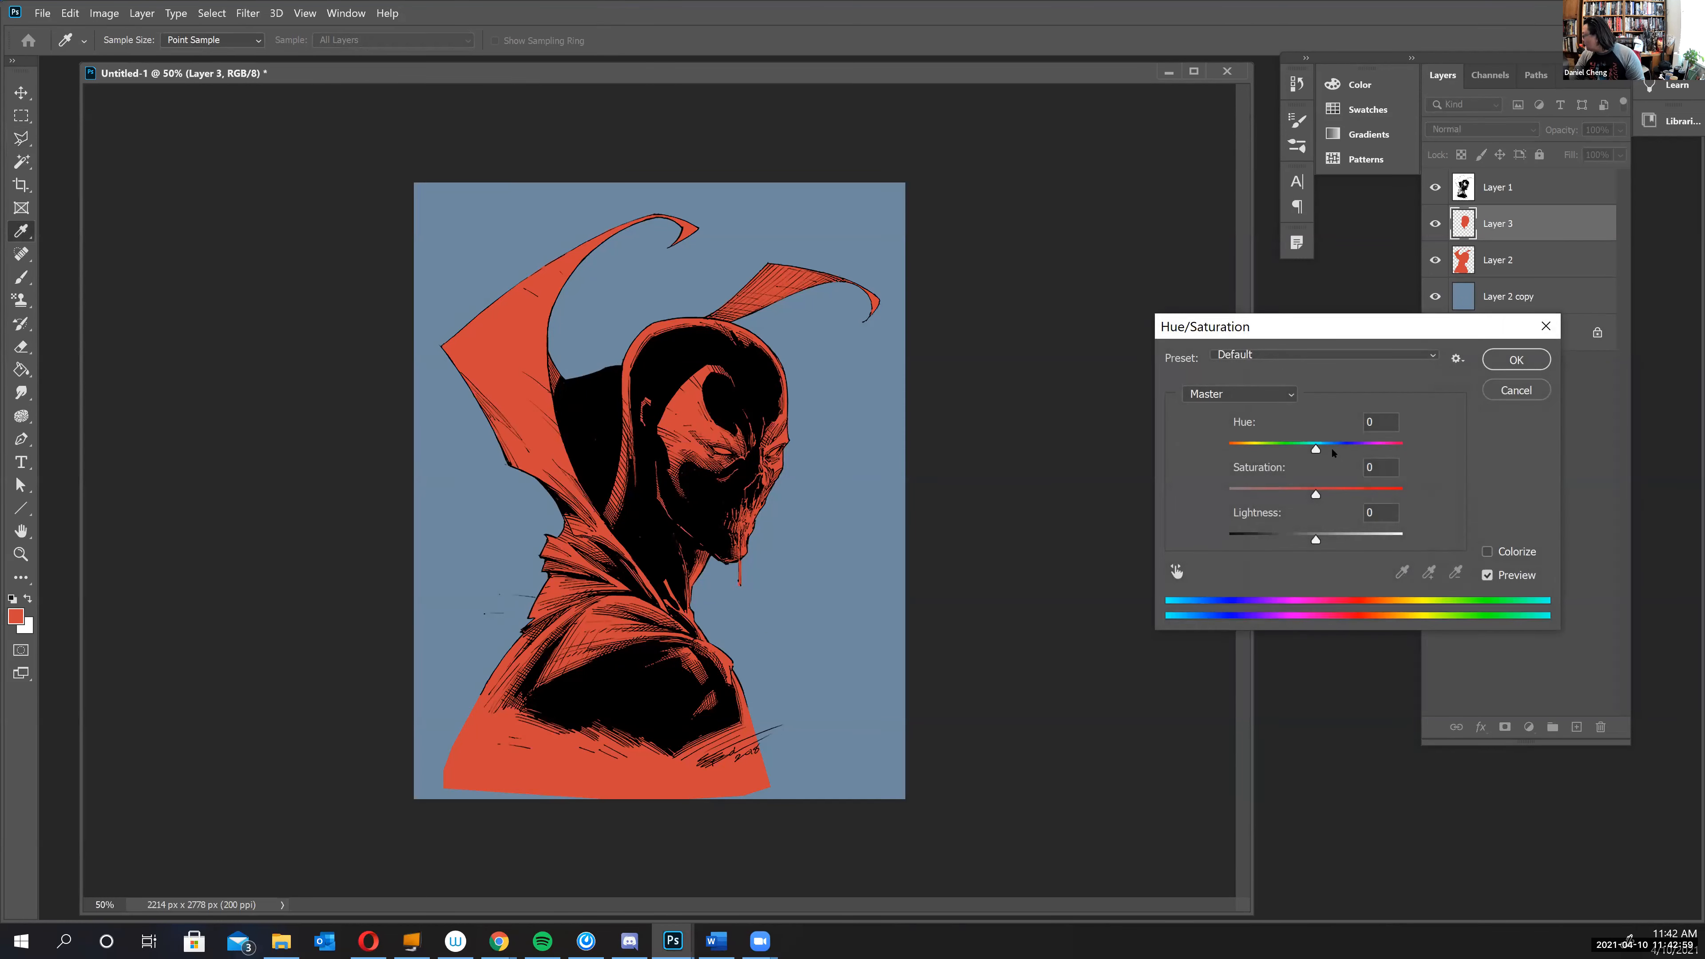
drag(1328, 449, 1411, 455)
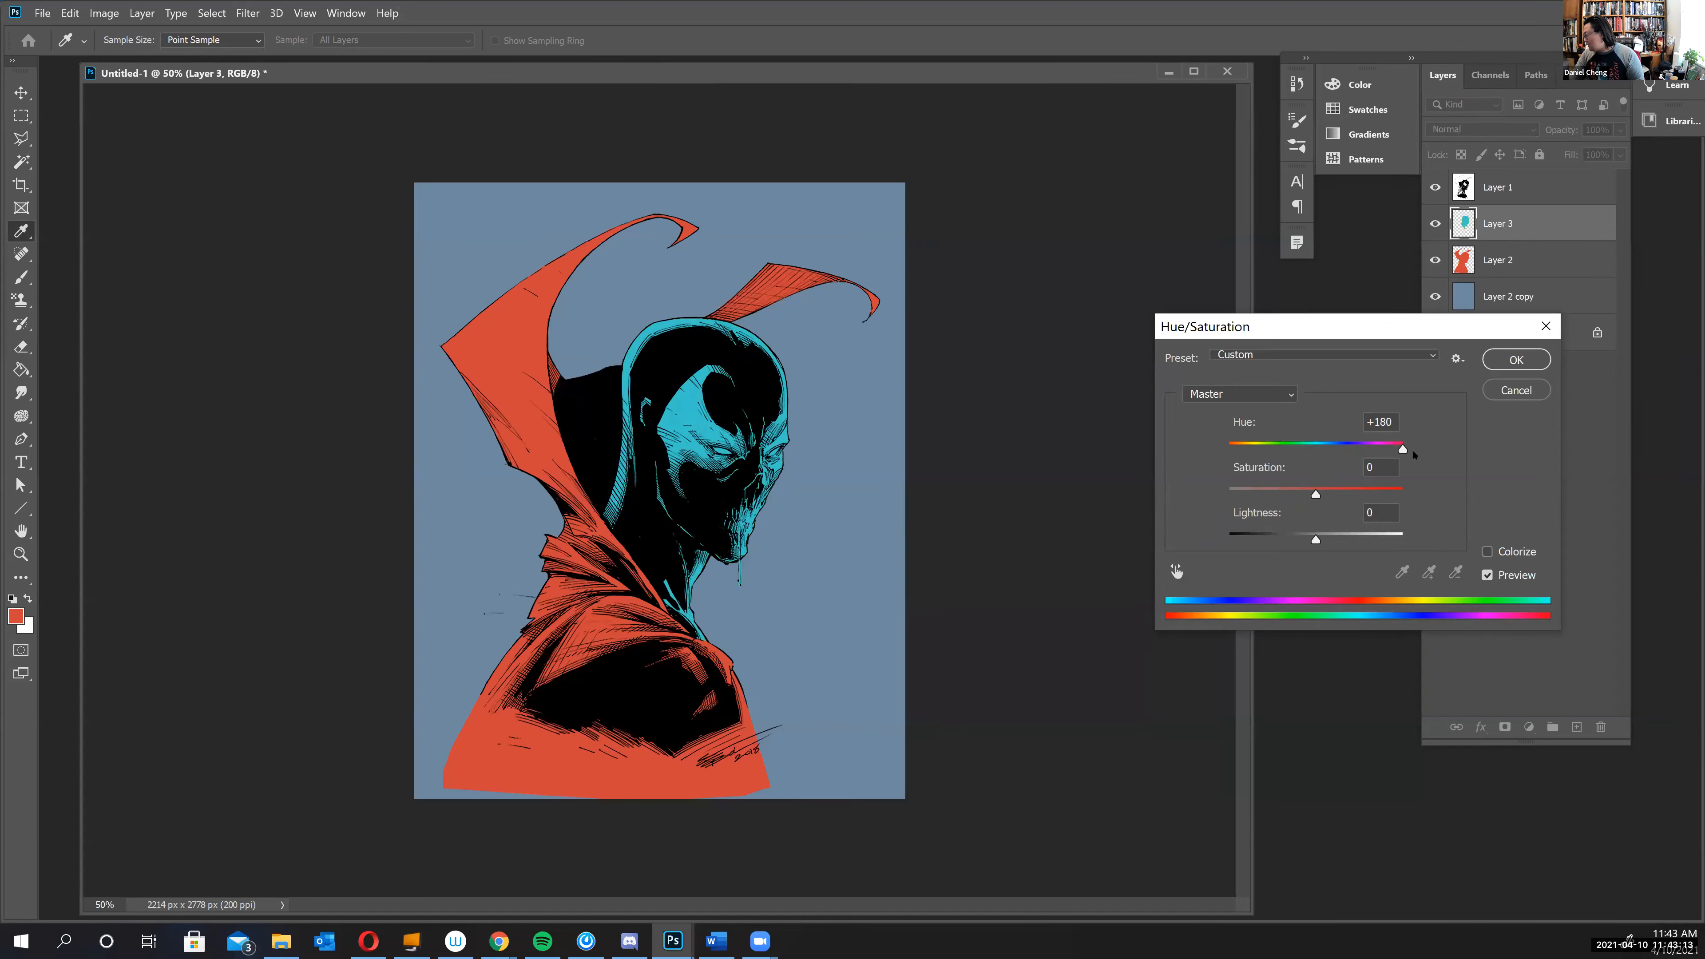
click(1517, 359)
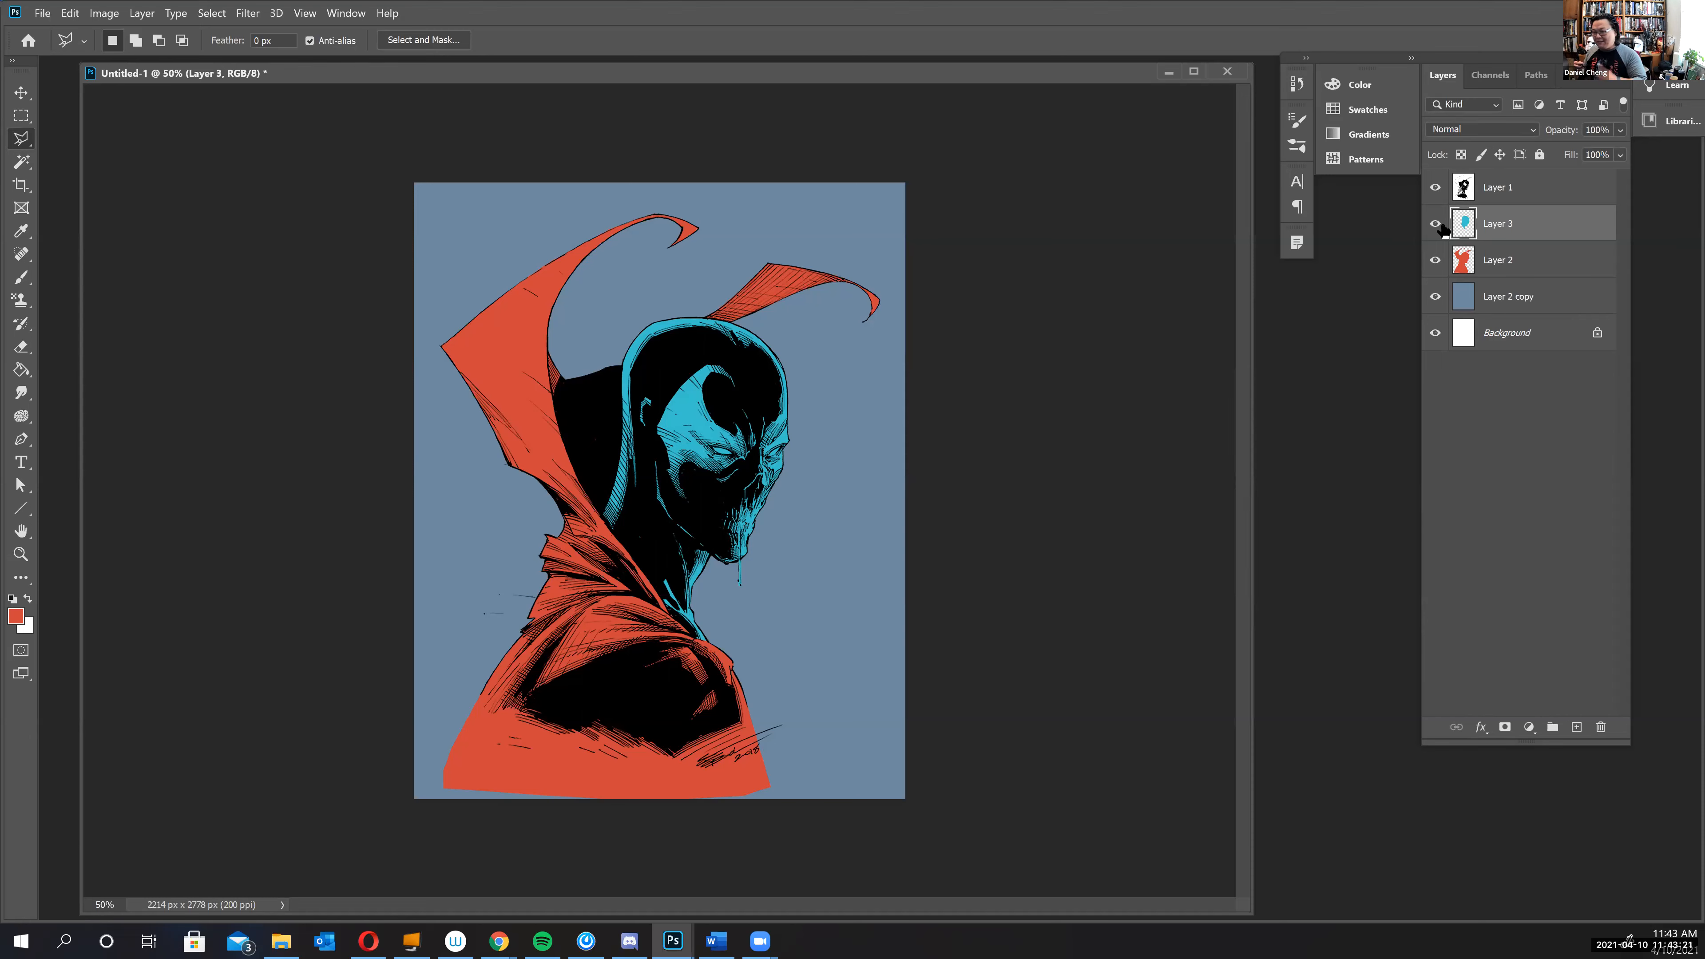
- On Layer 2, start a lasso outline at the cape's front tip and trace its lower edge across the shoulder
click(1527, 261)
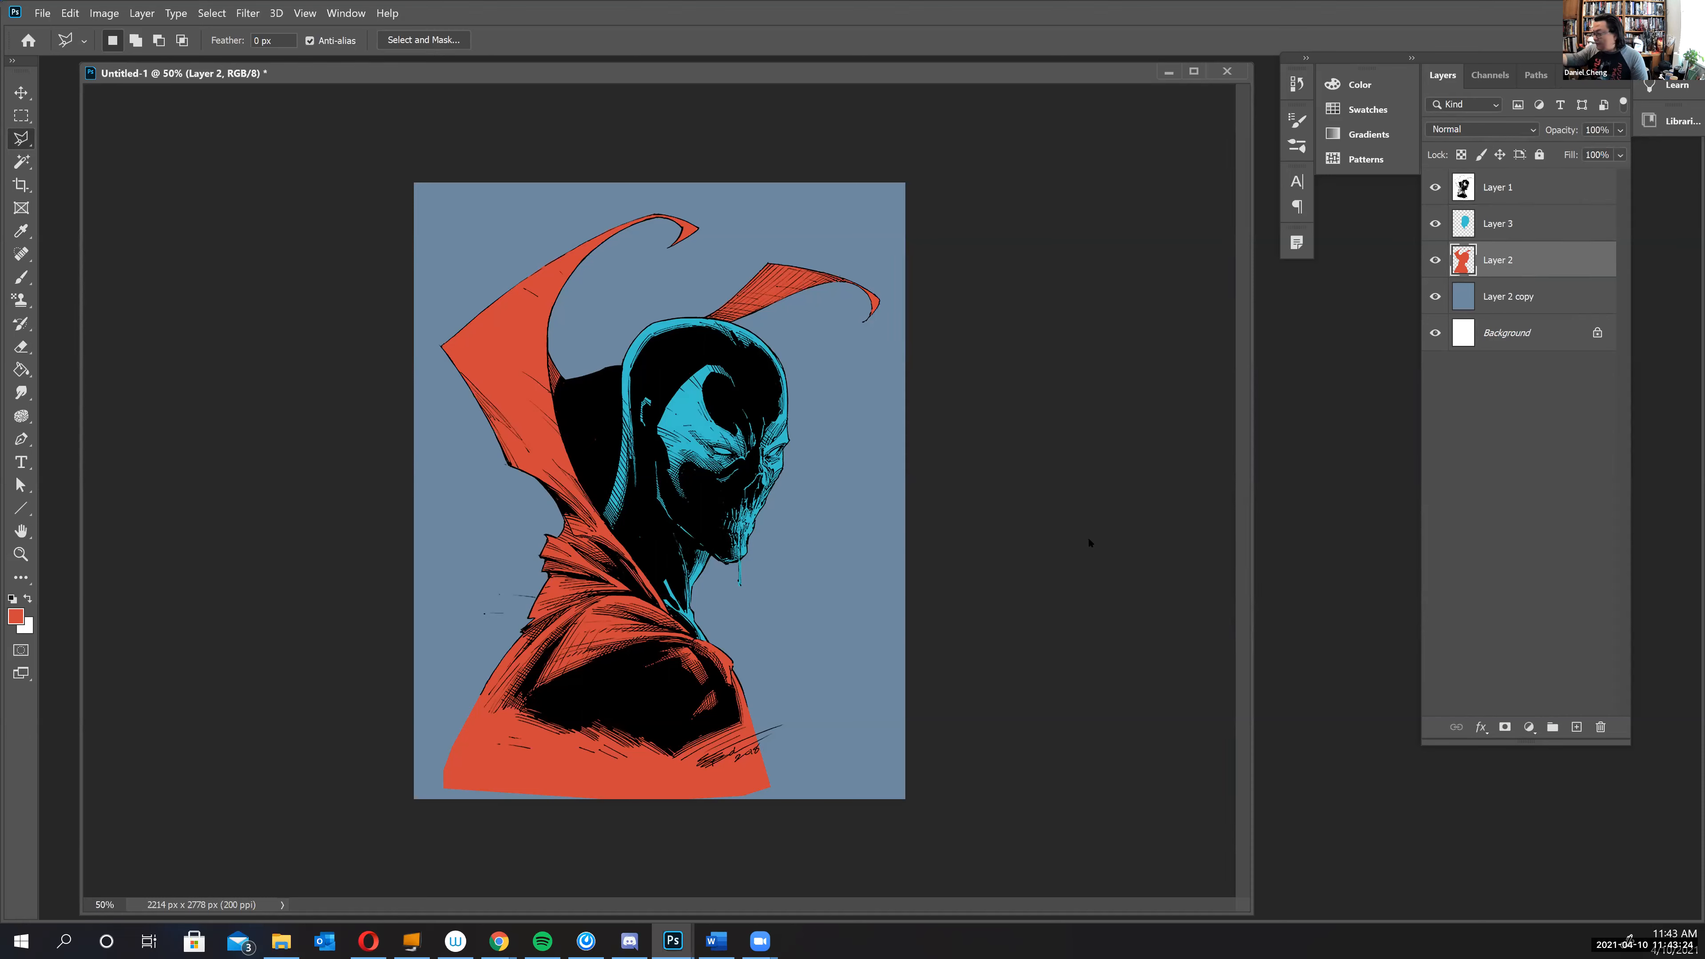
click(734, 665)
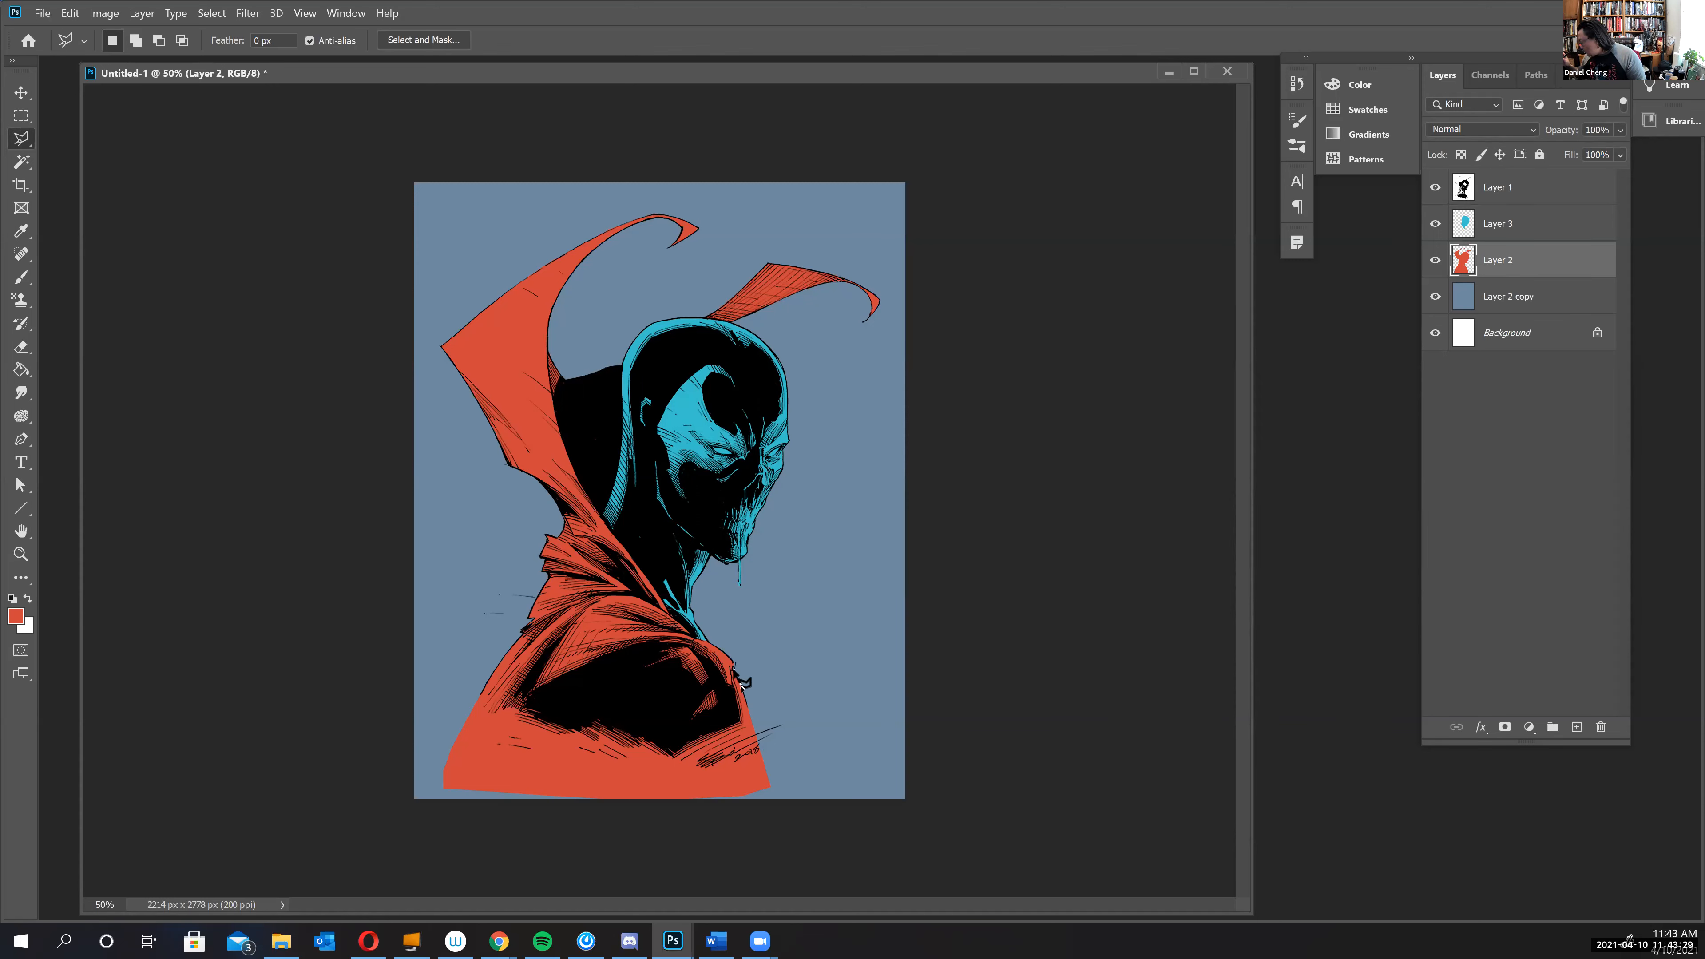
click(729, 688)
click(724, 680)
click(702, 656)
click(686, 647)
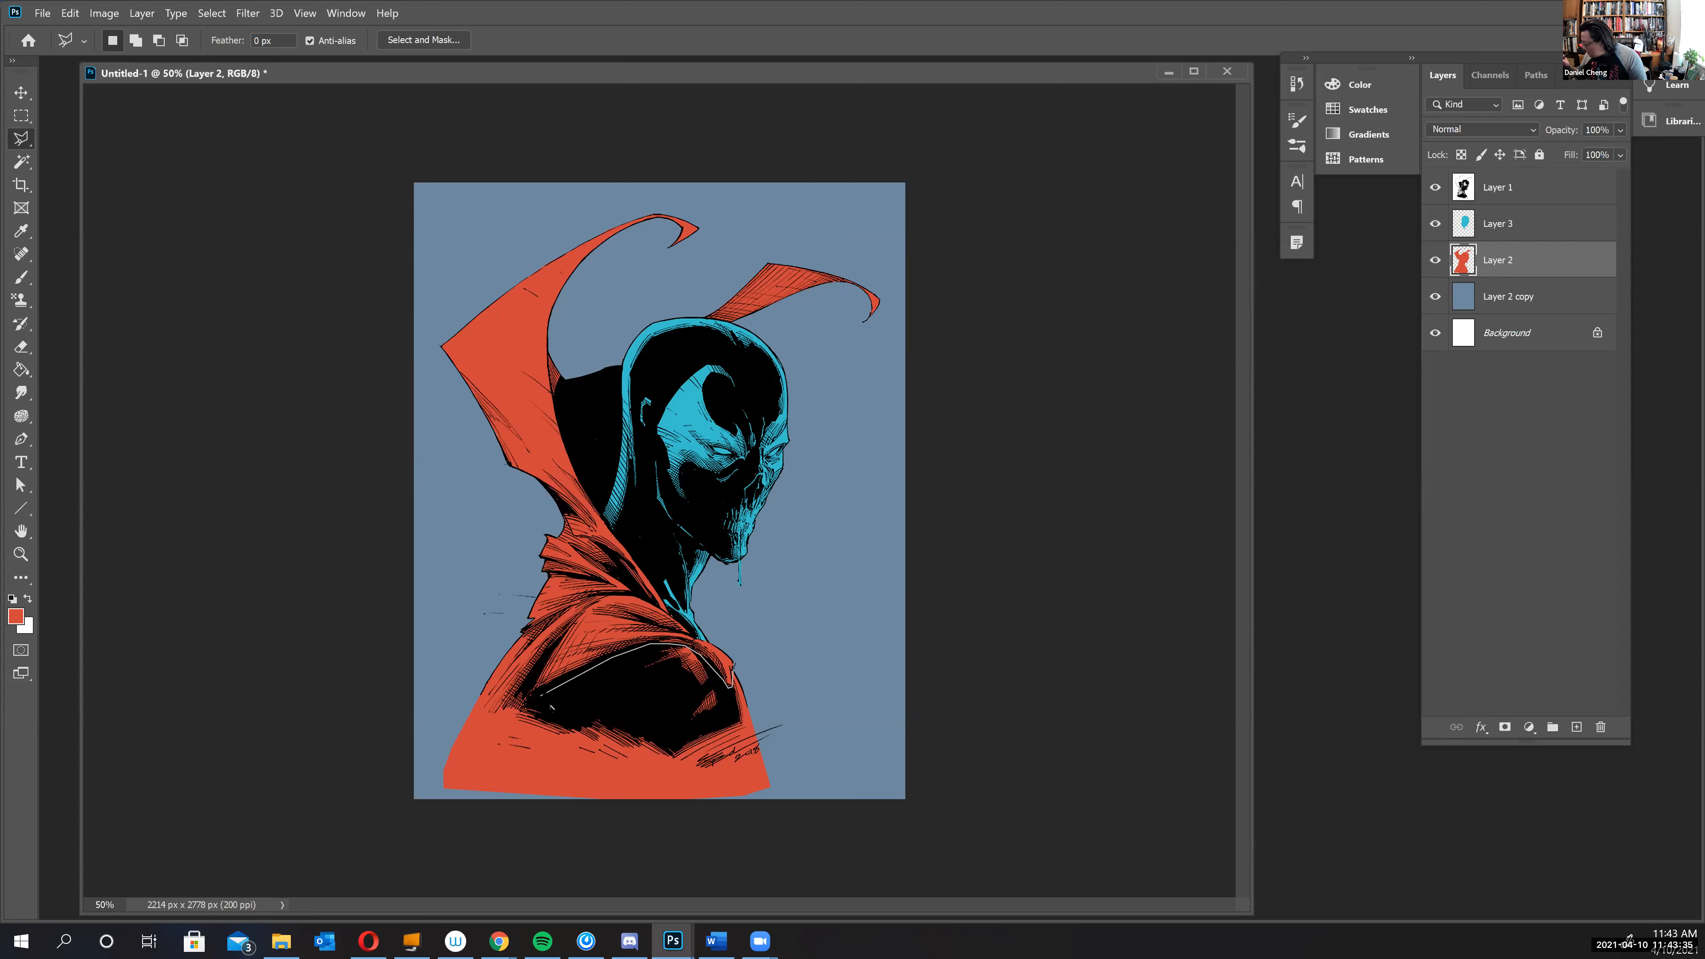
click(528, 701)
- Continue the lasso down the inside of the back cape and loosely around the torso's base, closing the body selection
click(481, 761)
click(463, 800)
click(765, 822)
click(814, 786)
click(758, 678)
click(735, 668)
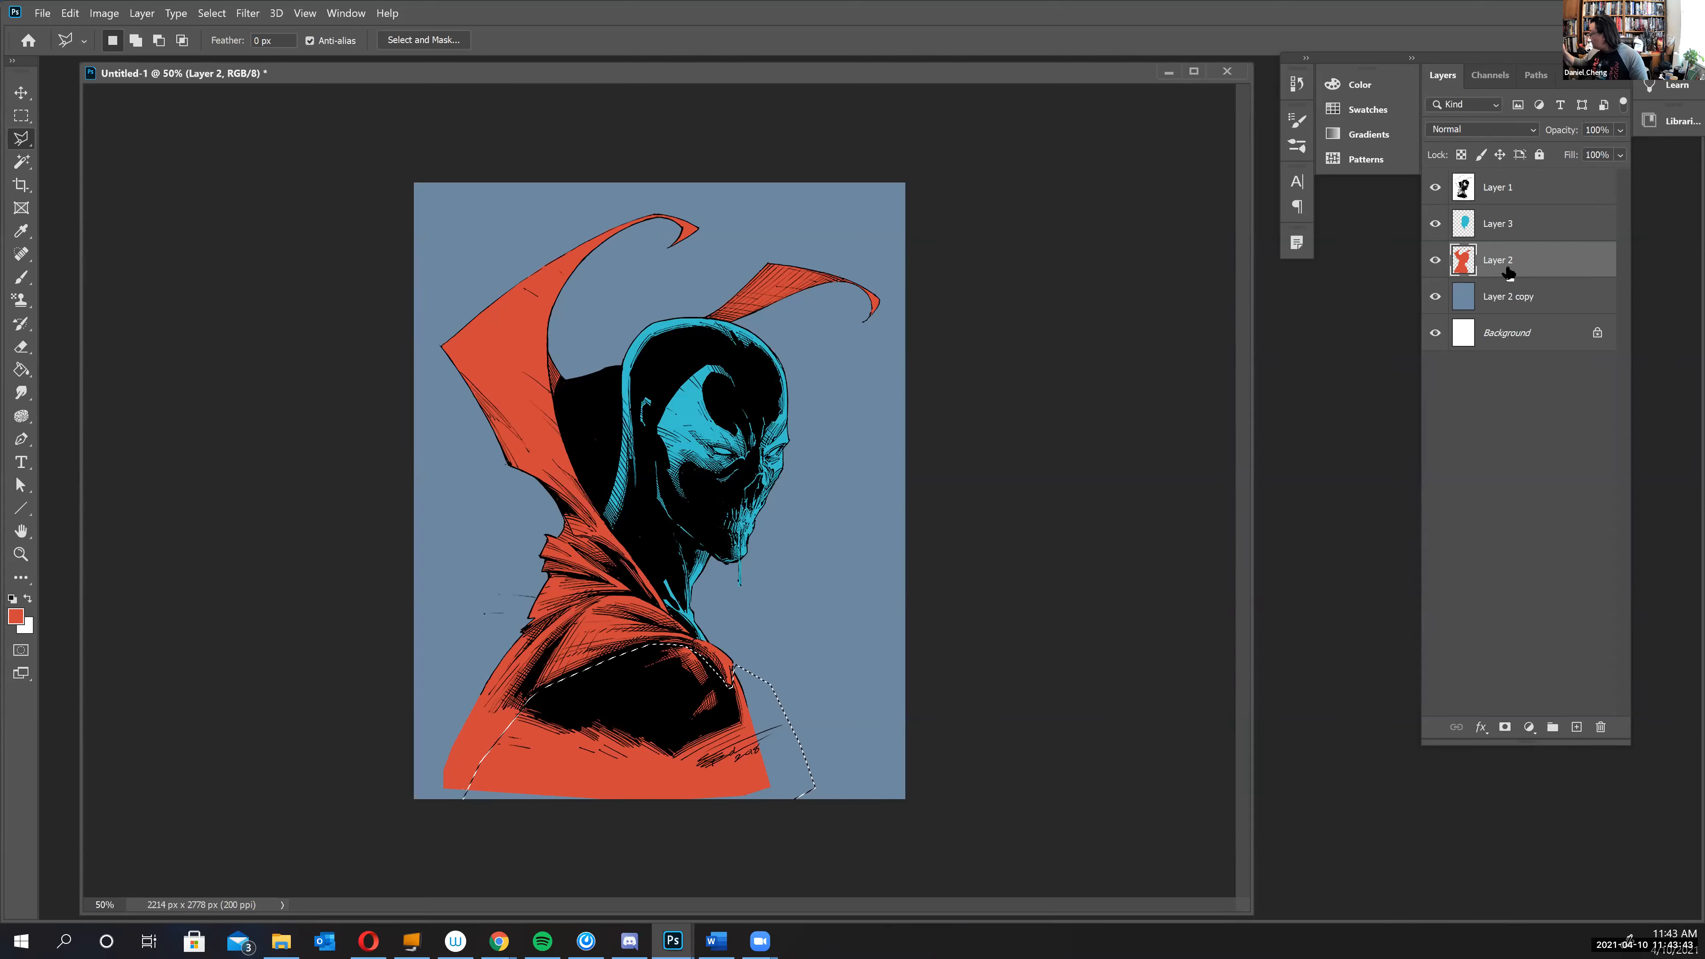
- Copy the selected torso to a new layer and shift its hue to +180 to match the cyan head
key(ctrl+j)
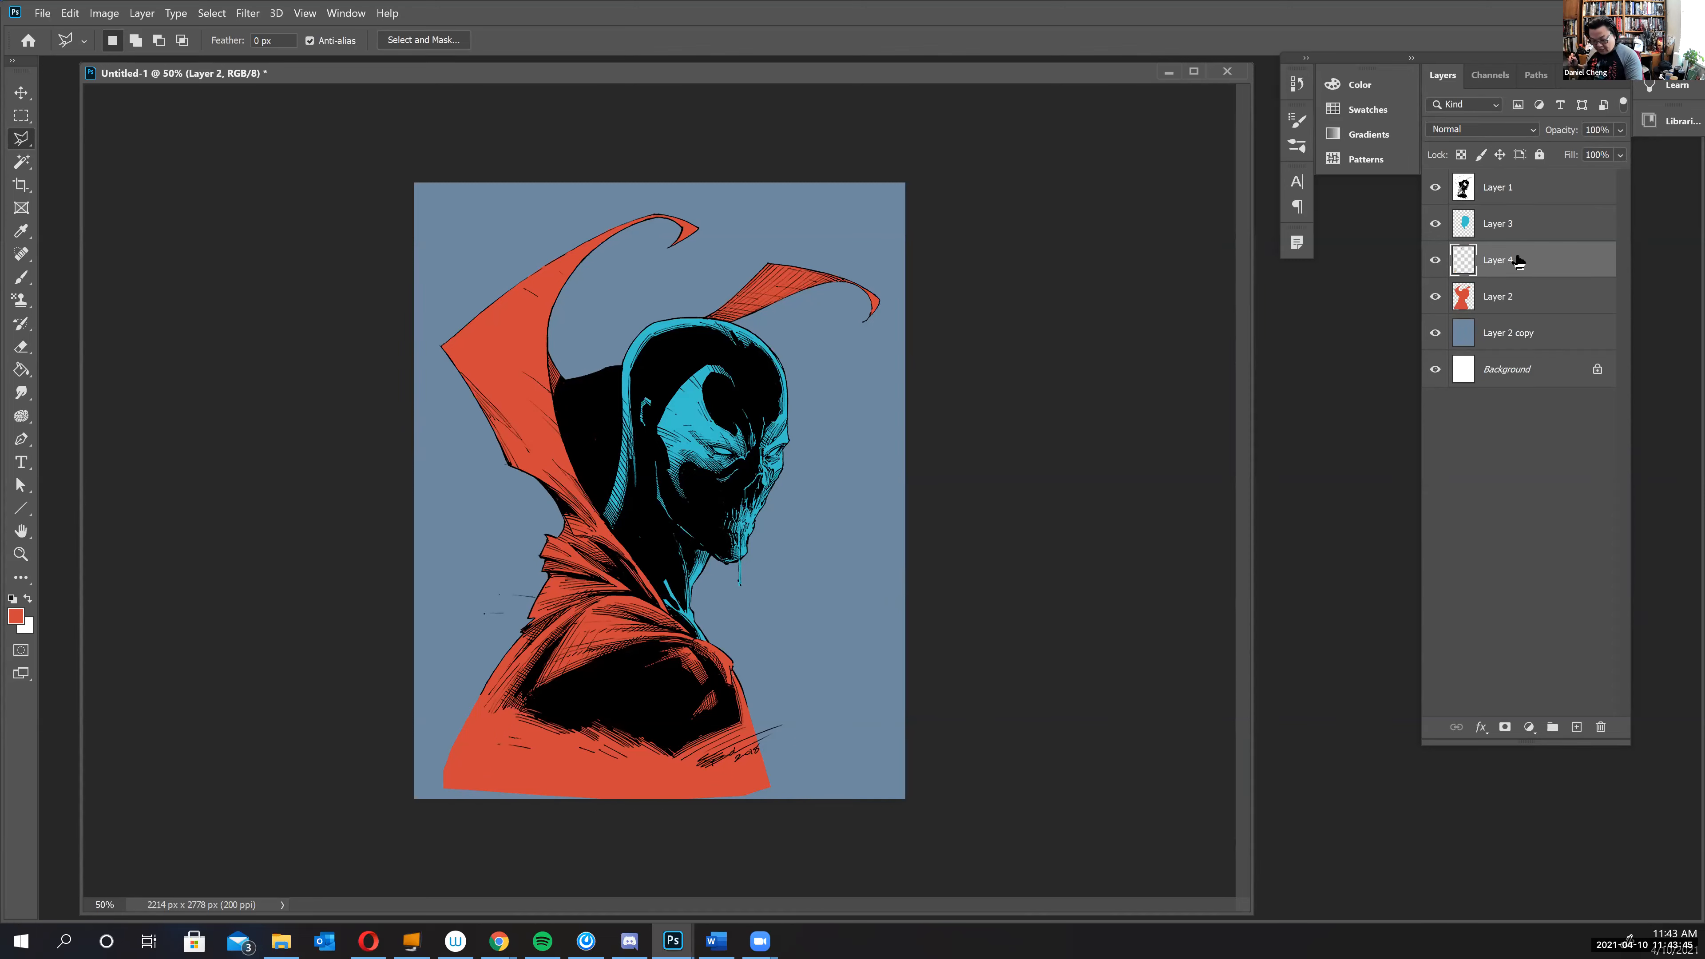
key(ctrl+u)
drag(1316, 448, 1428, 448)
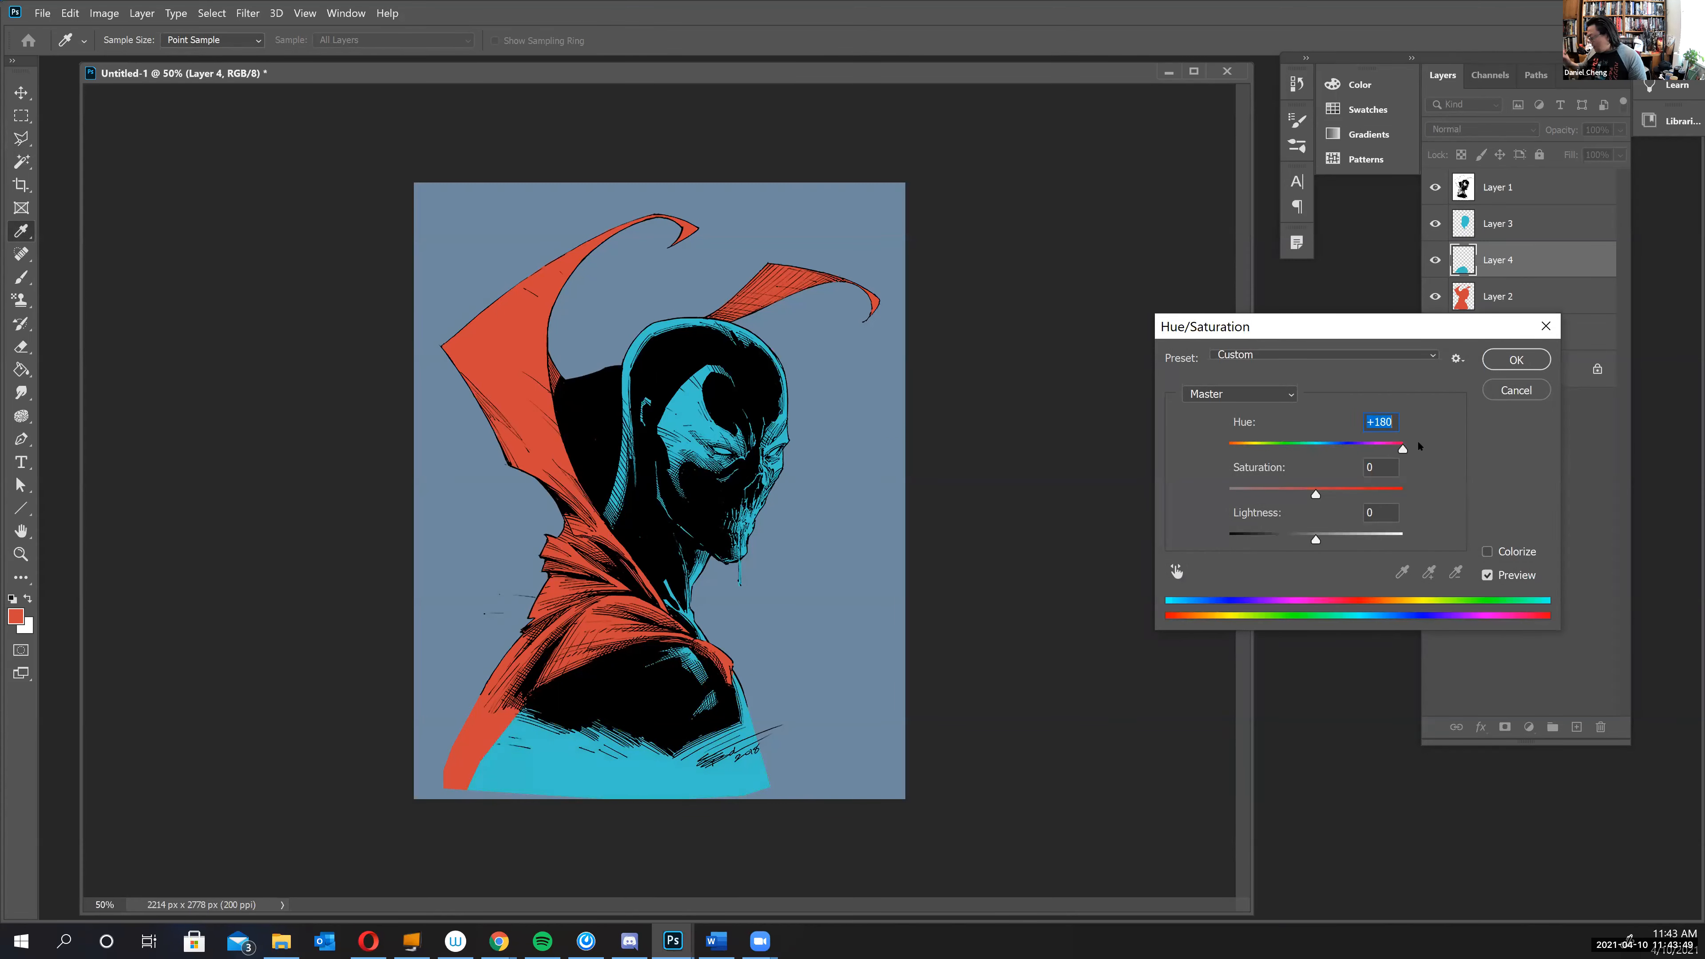
click(1534, 363)
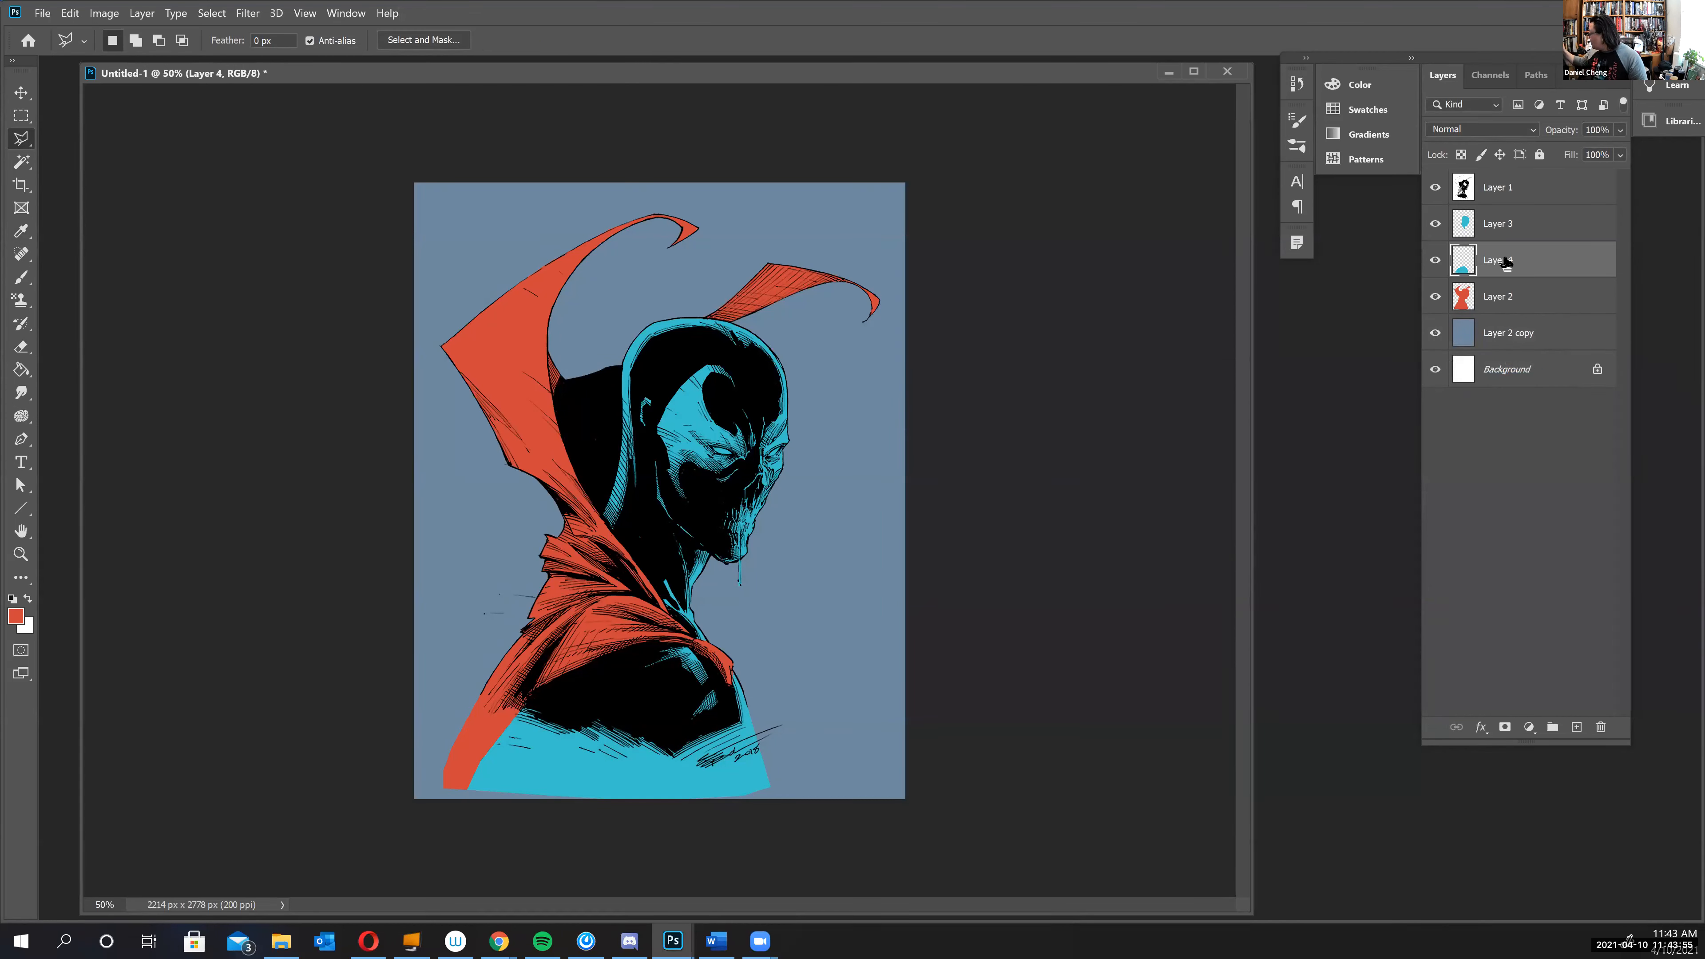
- On Layer 3, start a lasso outline below the near eye and trace the lower edge of the mask's face patch
click(1515, 229)
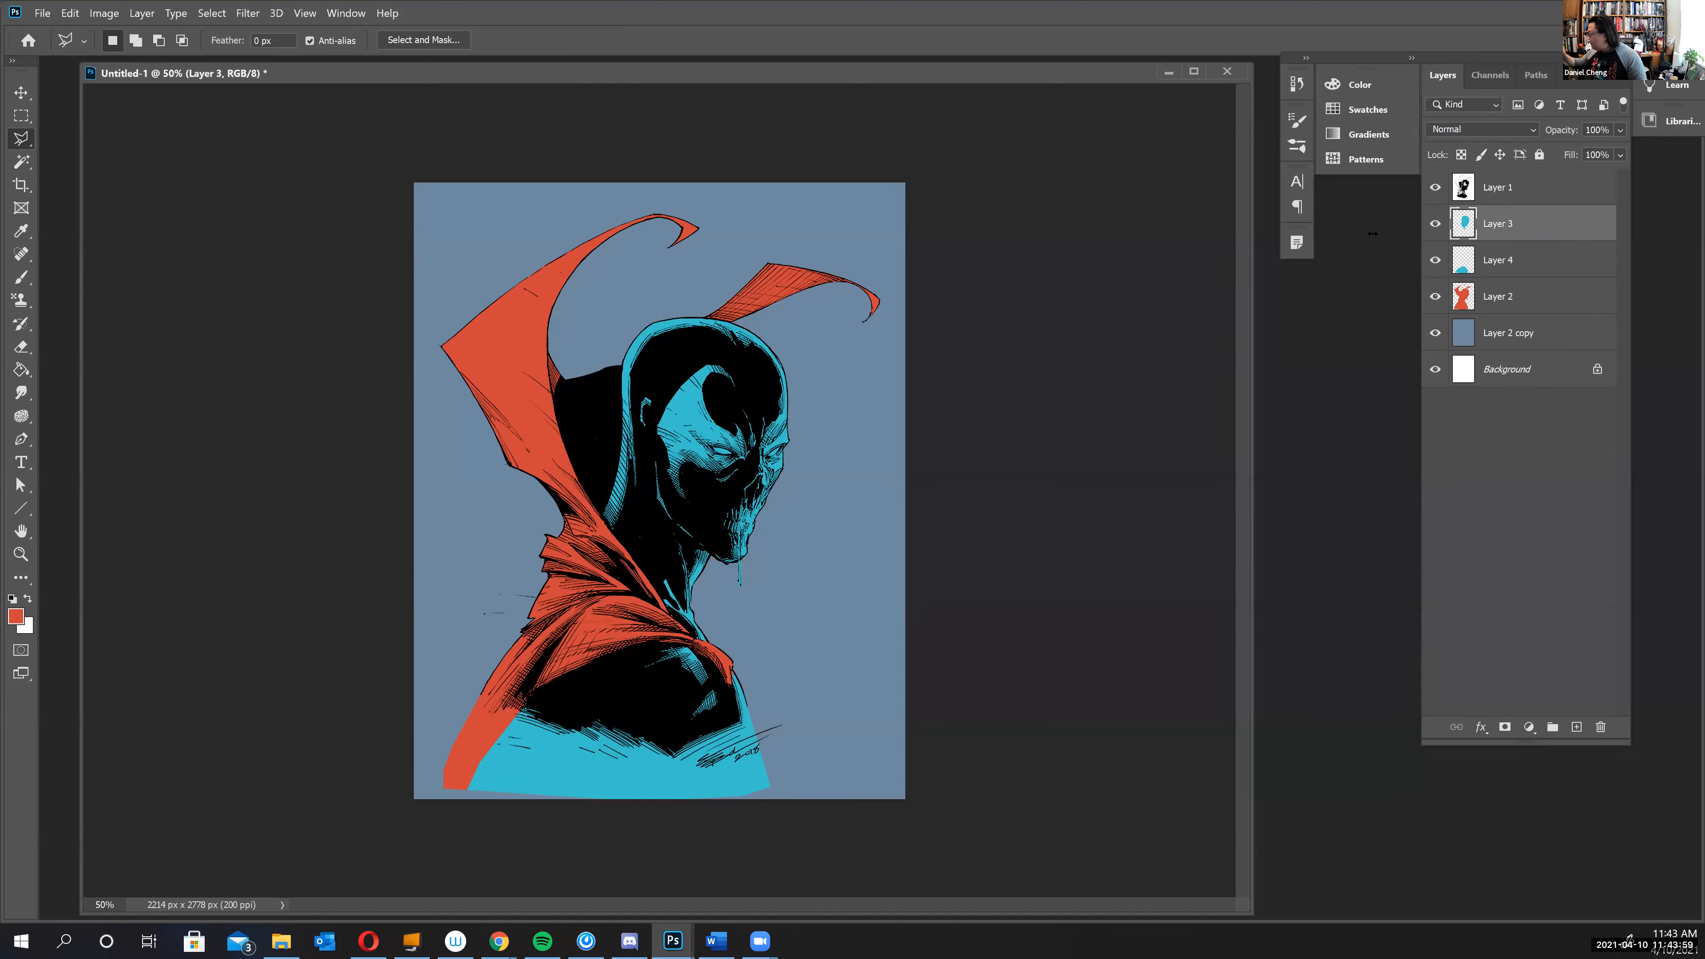
ctrl+click(921, 442)
ctrl+click(923, 441)
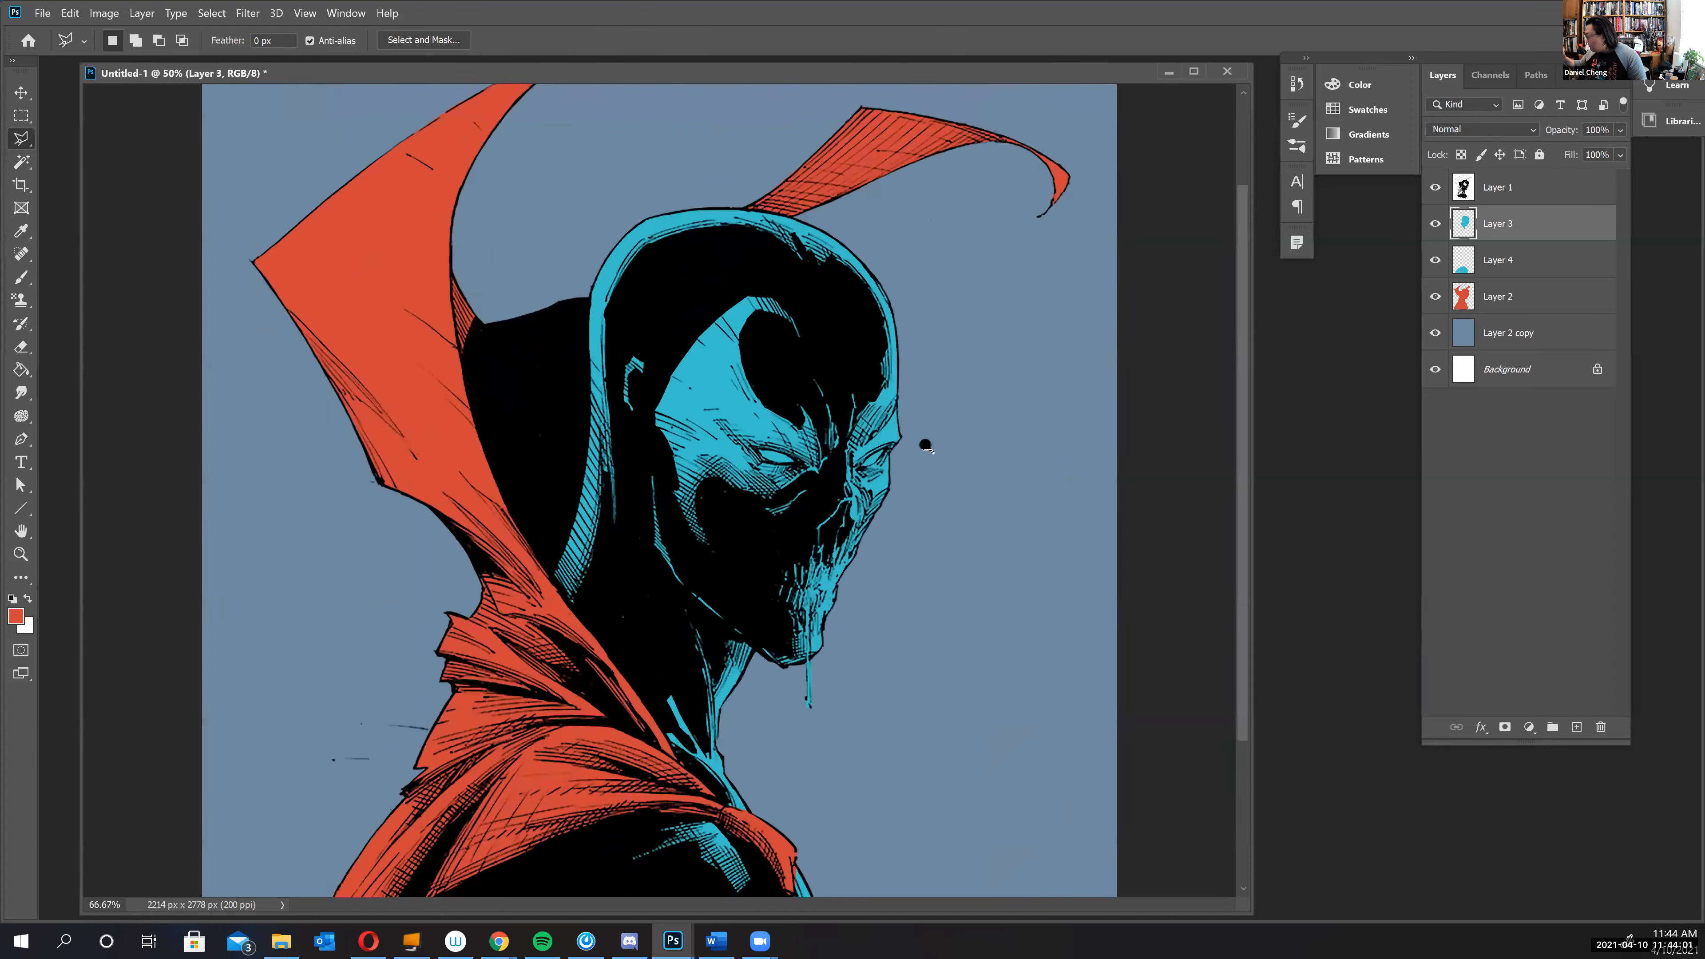
ctrl+click(917, 449)
alt+click(921, 451)
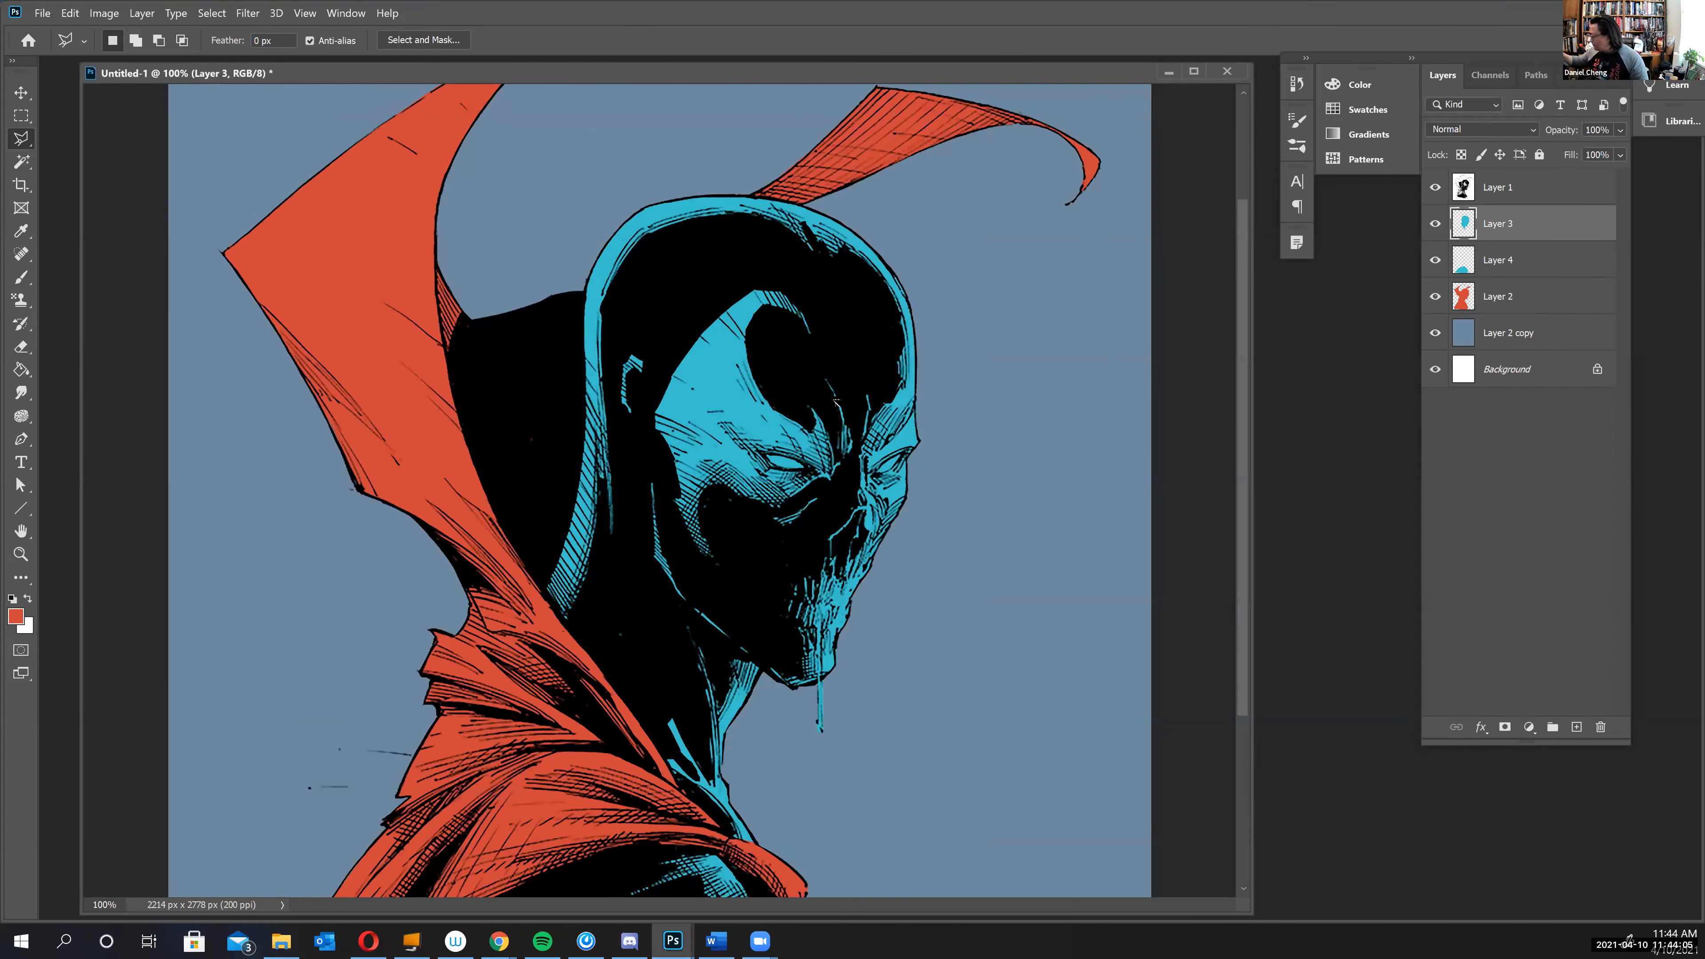
drag(815, 403, 839, 459)
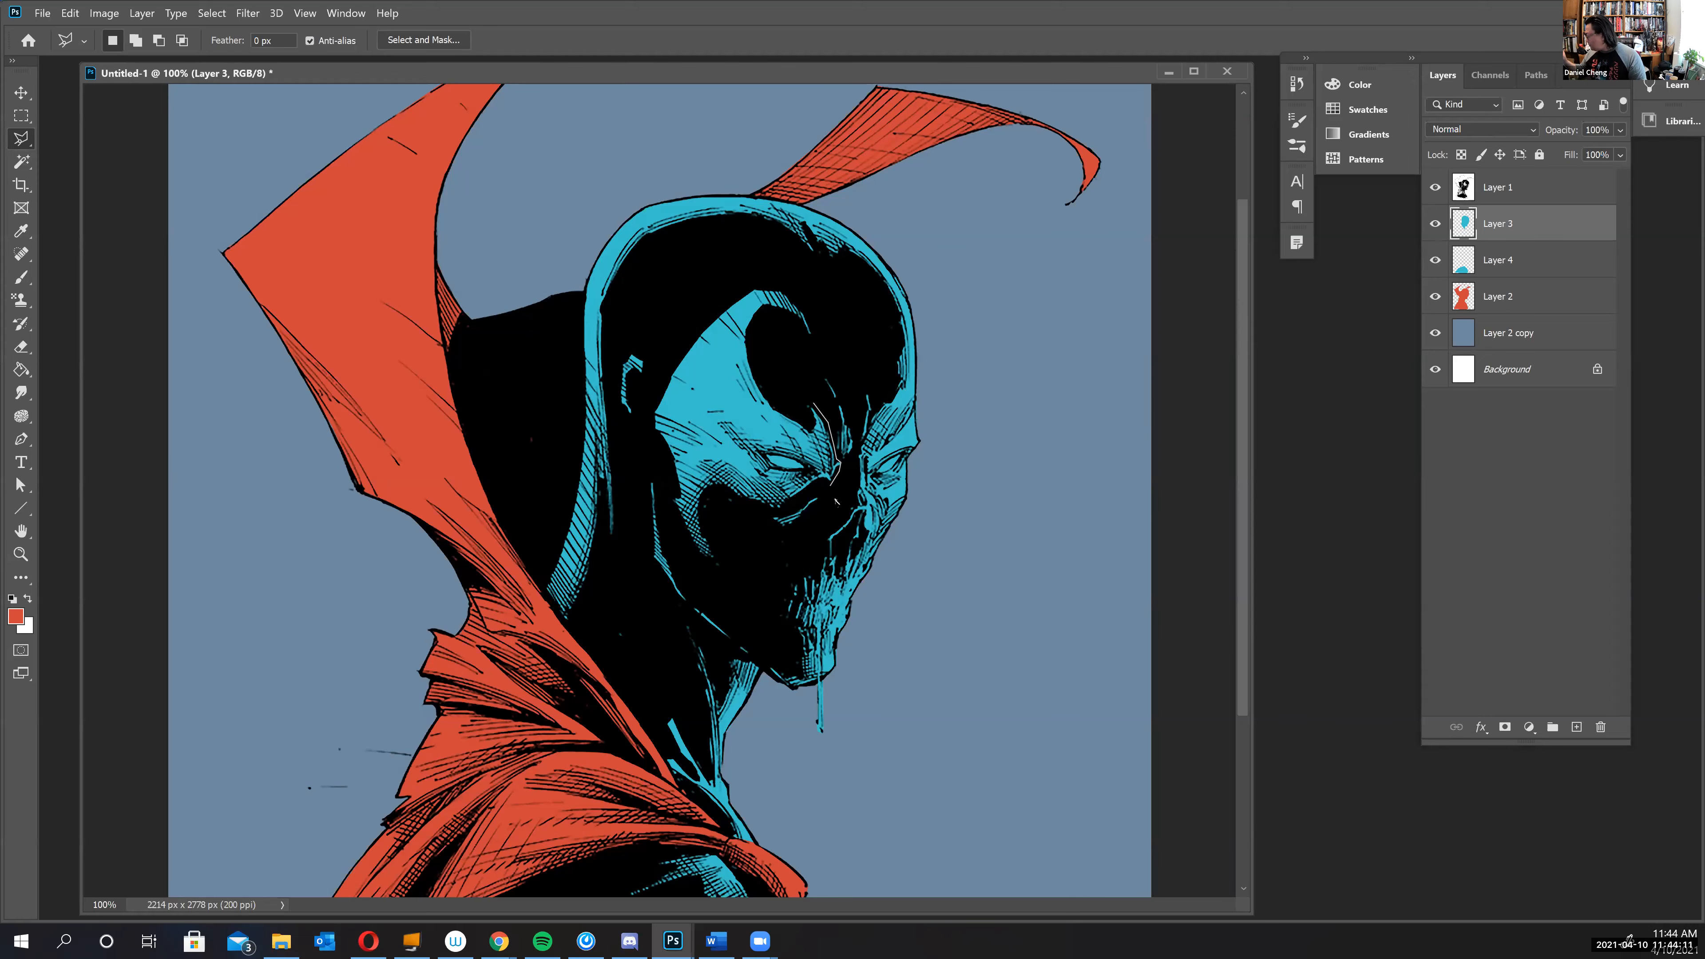
click(791, 505)
click(693, 557)
click(677, 526)
click(660, 479)
- Continue the lasso up the back of the face patch and around its curled top, closing the near-side patch selection
click(645, 420)
click(656, 377)
click(721, 294)
click(766, 279)
click(800, 289)
click(809, 394)
- Add the patch around the far eye to the selection, outlining loosely outside the face profile
key(shift)
click(864, 457)
click(866, 488)
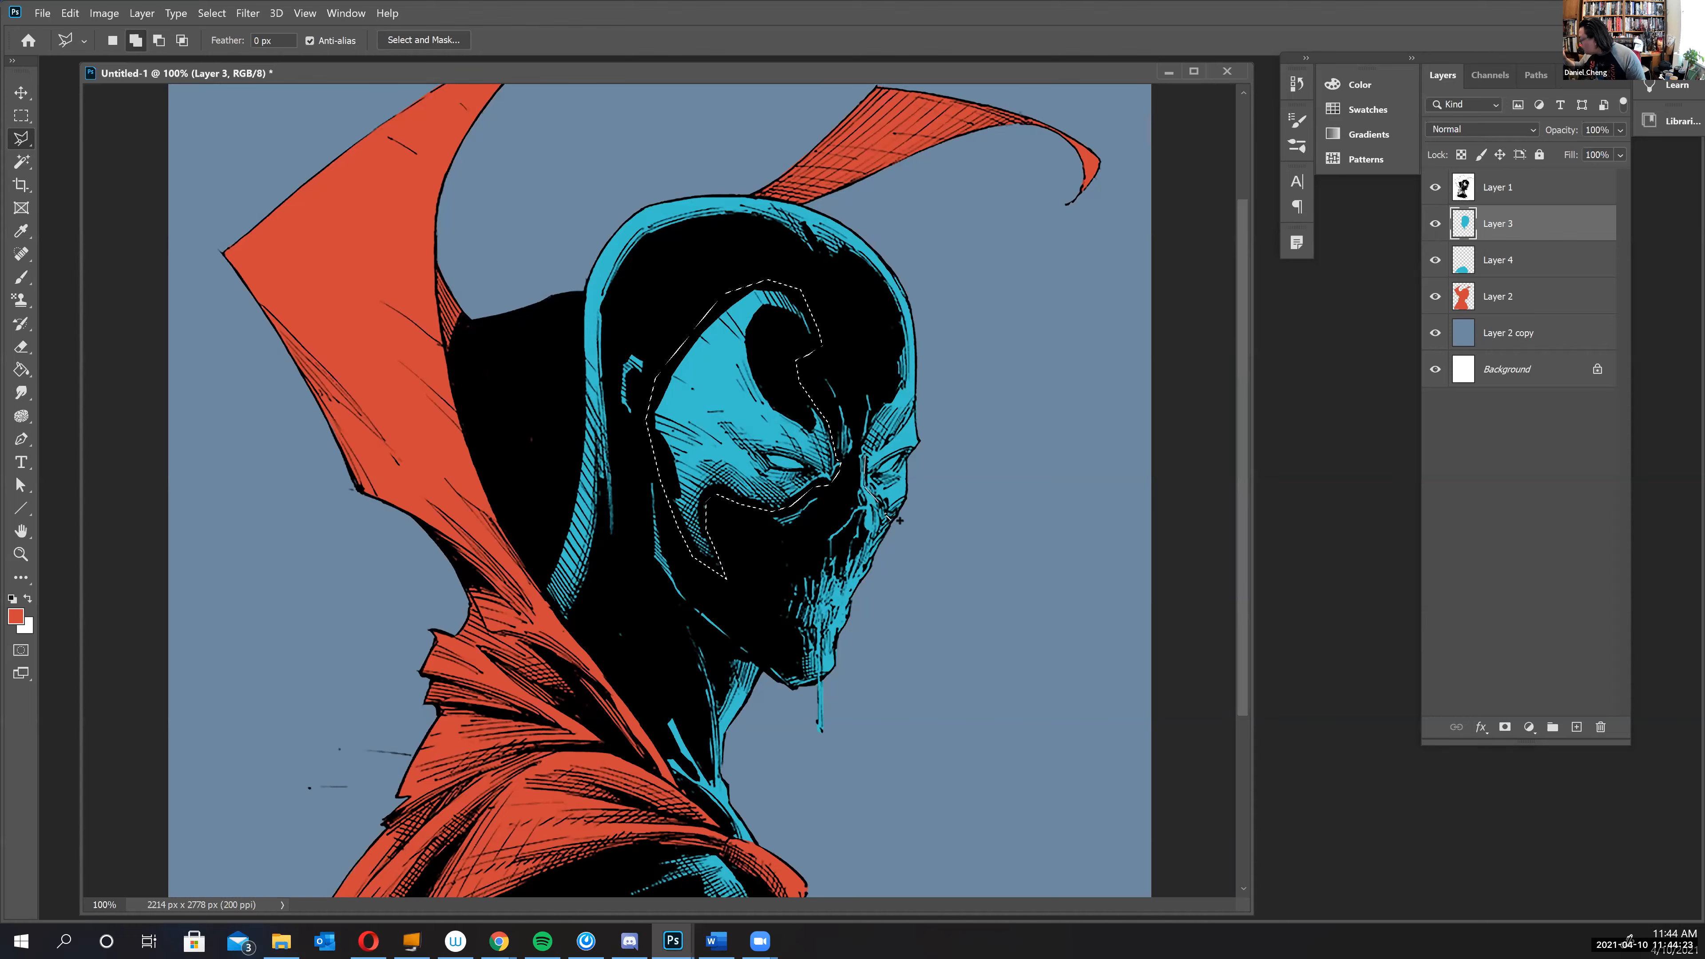
click(884, 518)
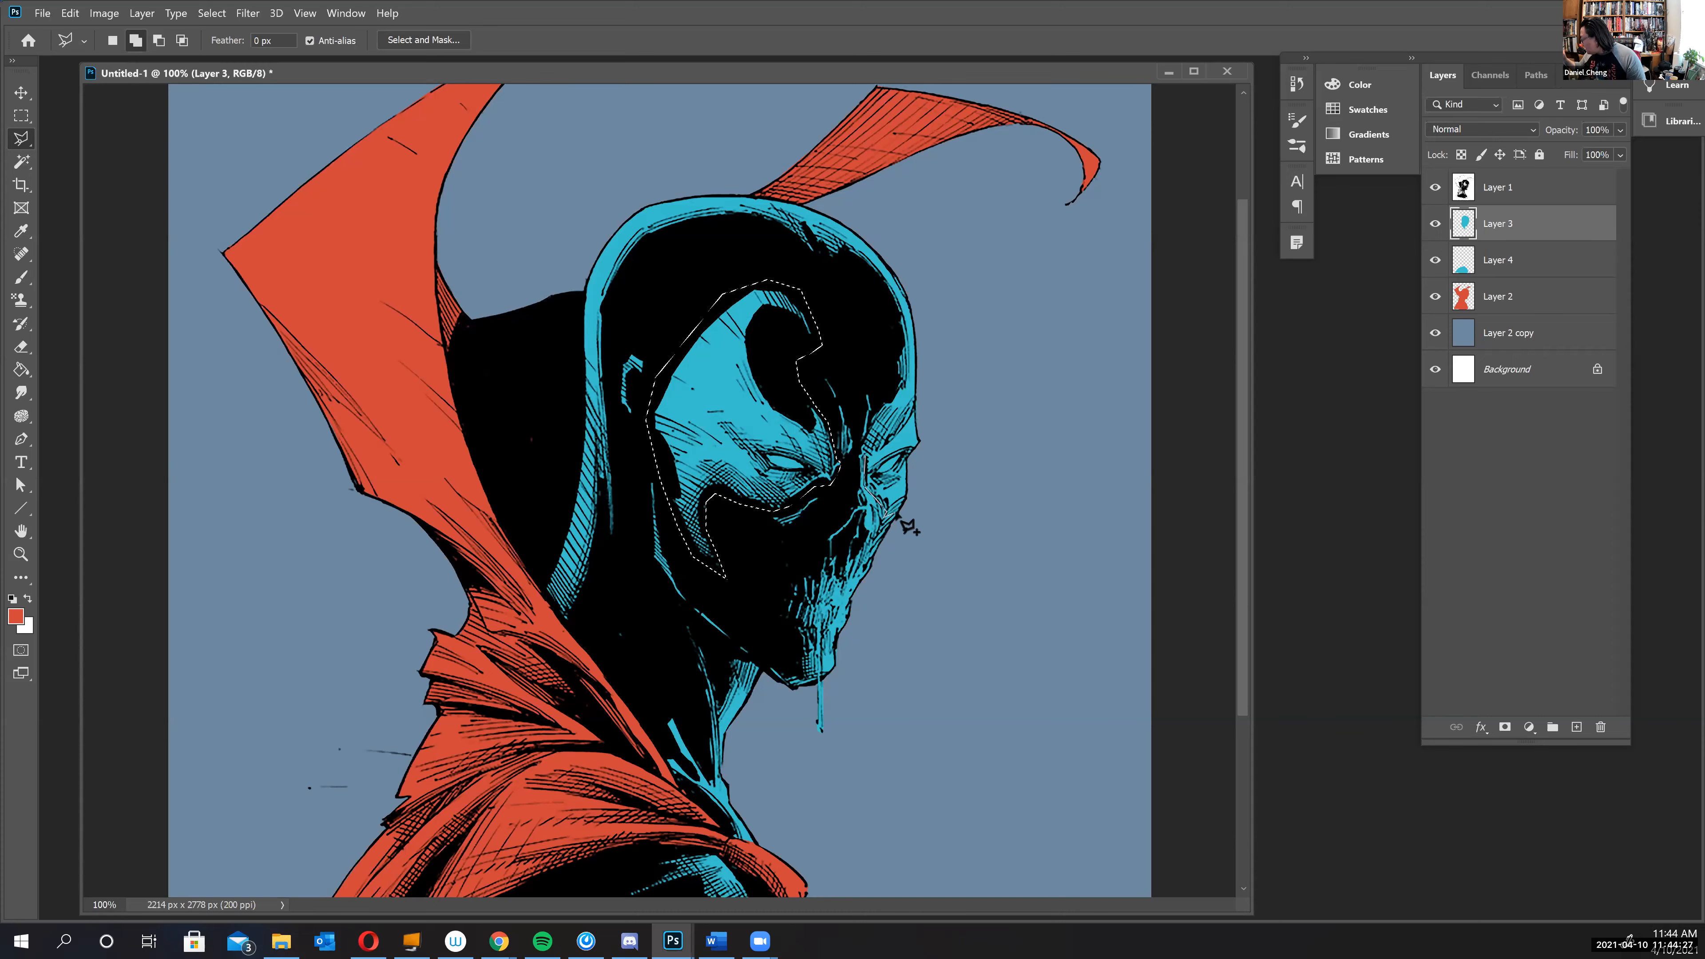
click(940, 417)
click(930, 393)
click(925, 388)
click(904, 427)
click(884, 445)
click(873, 472)
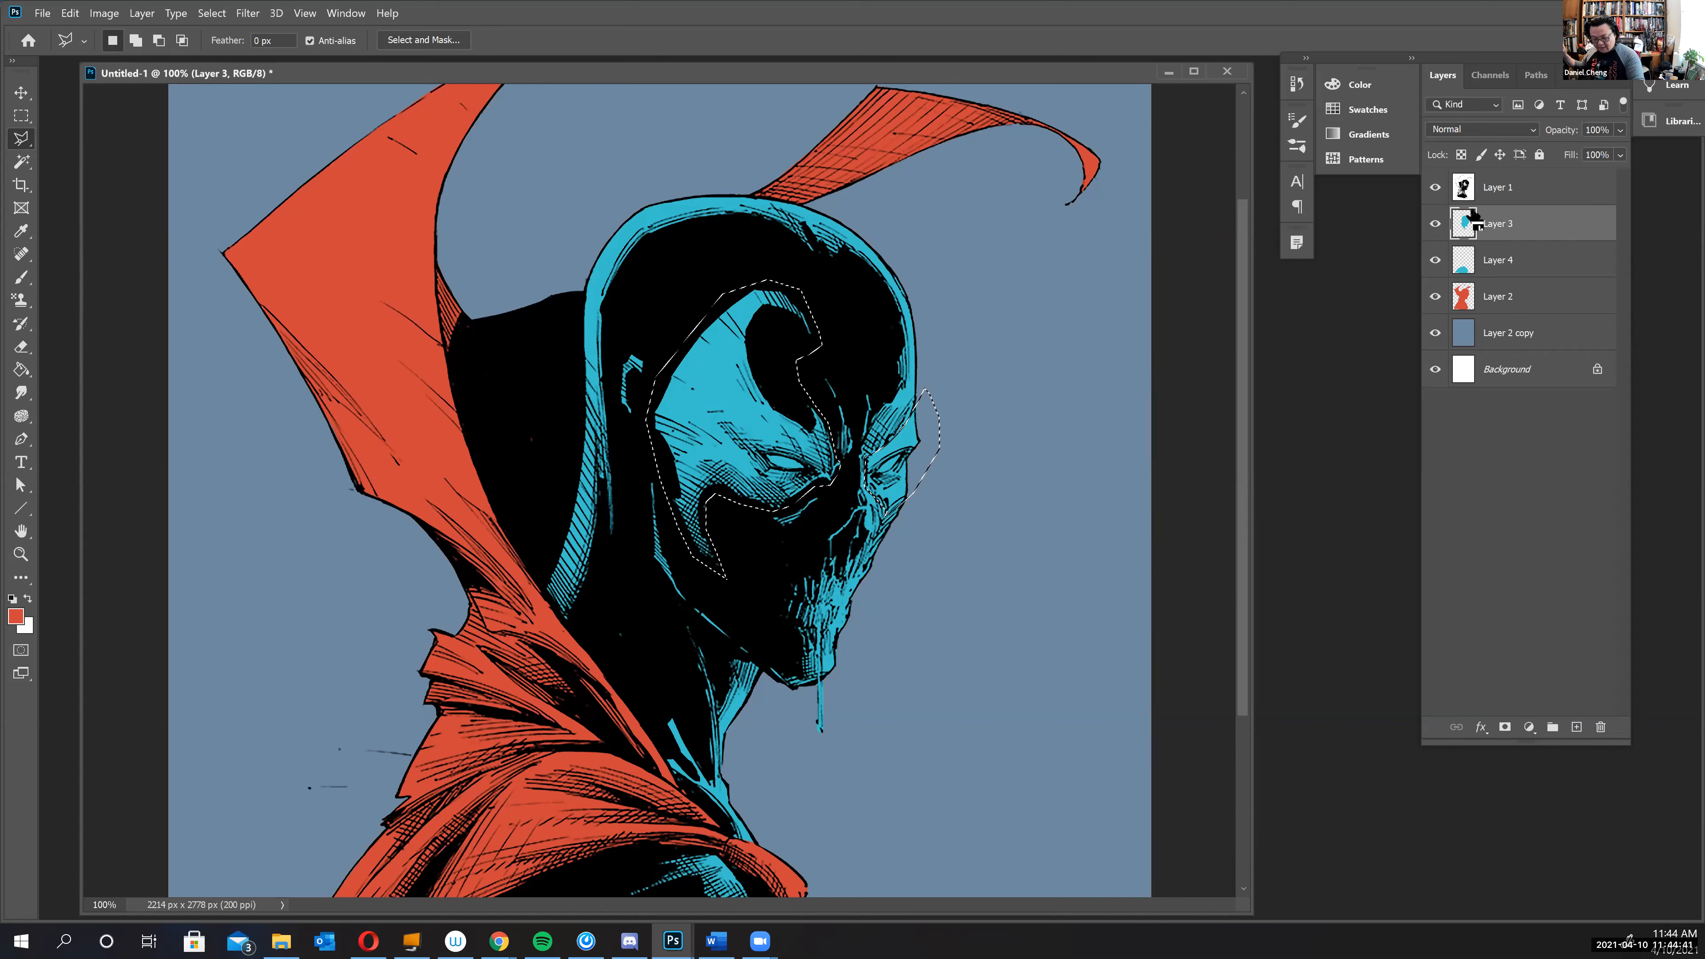
- Copy the selected face patches to a new layer and raise their lightness to +49
key(ctrl+j)
key(ctrl+u)
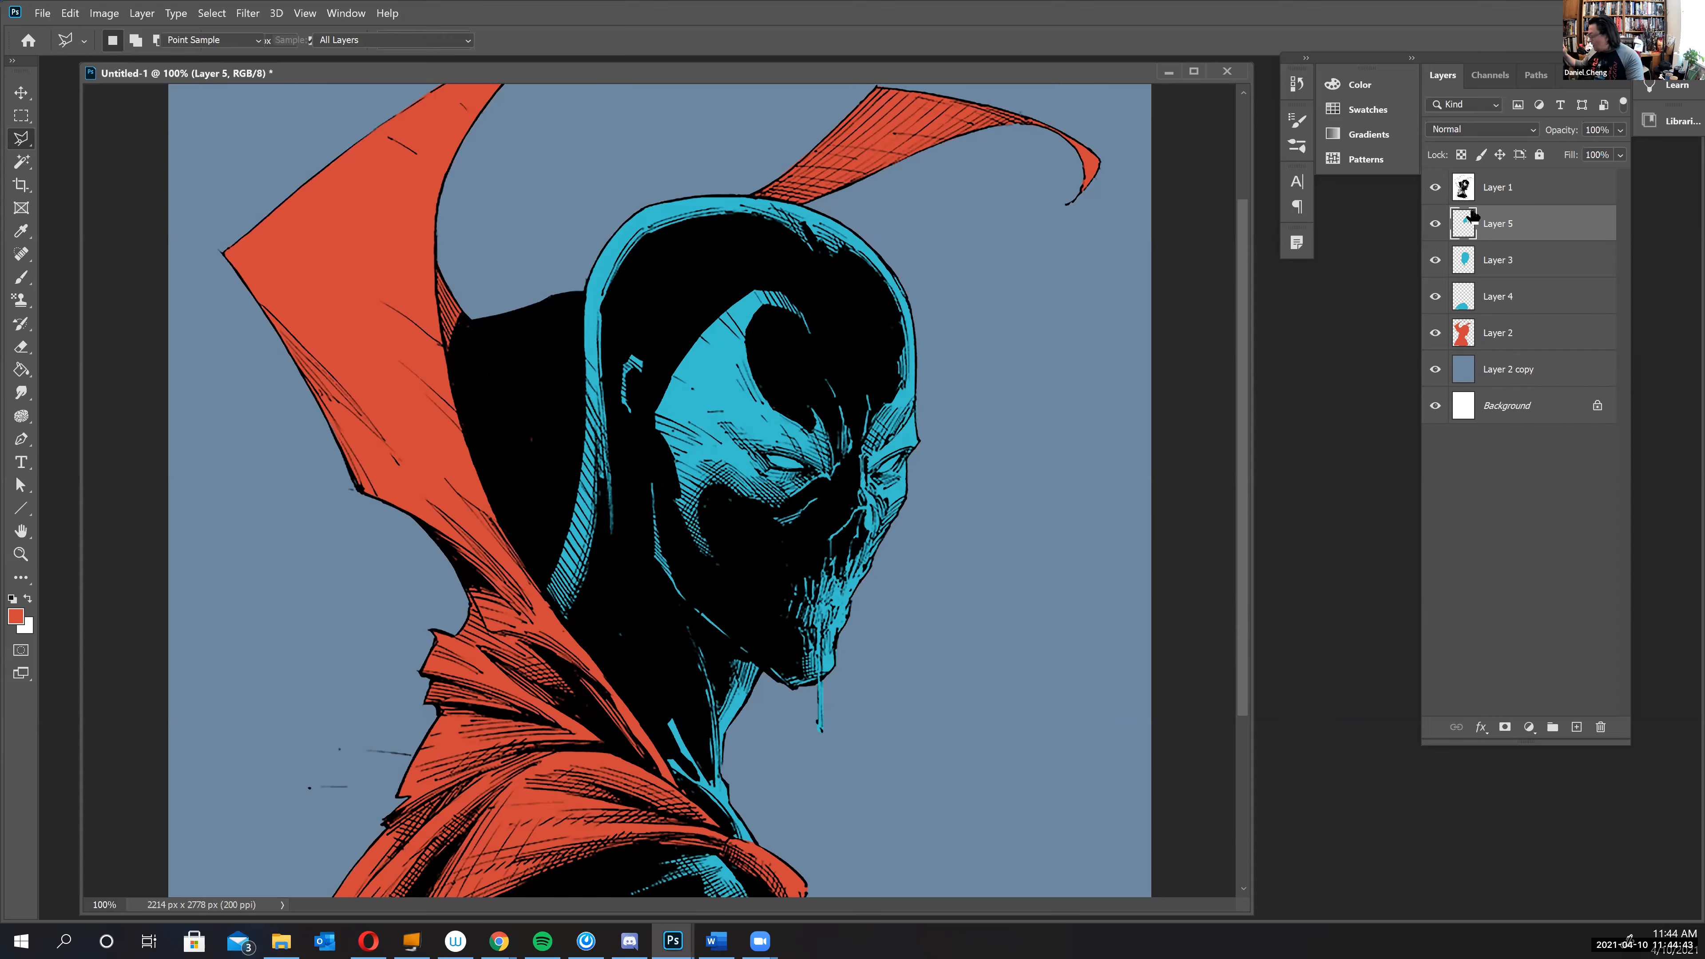
drag(1315, 538, 1362, 539)
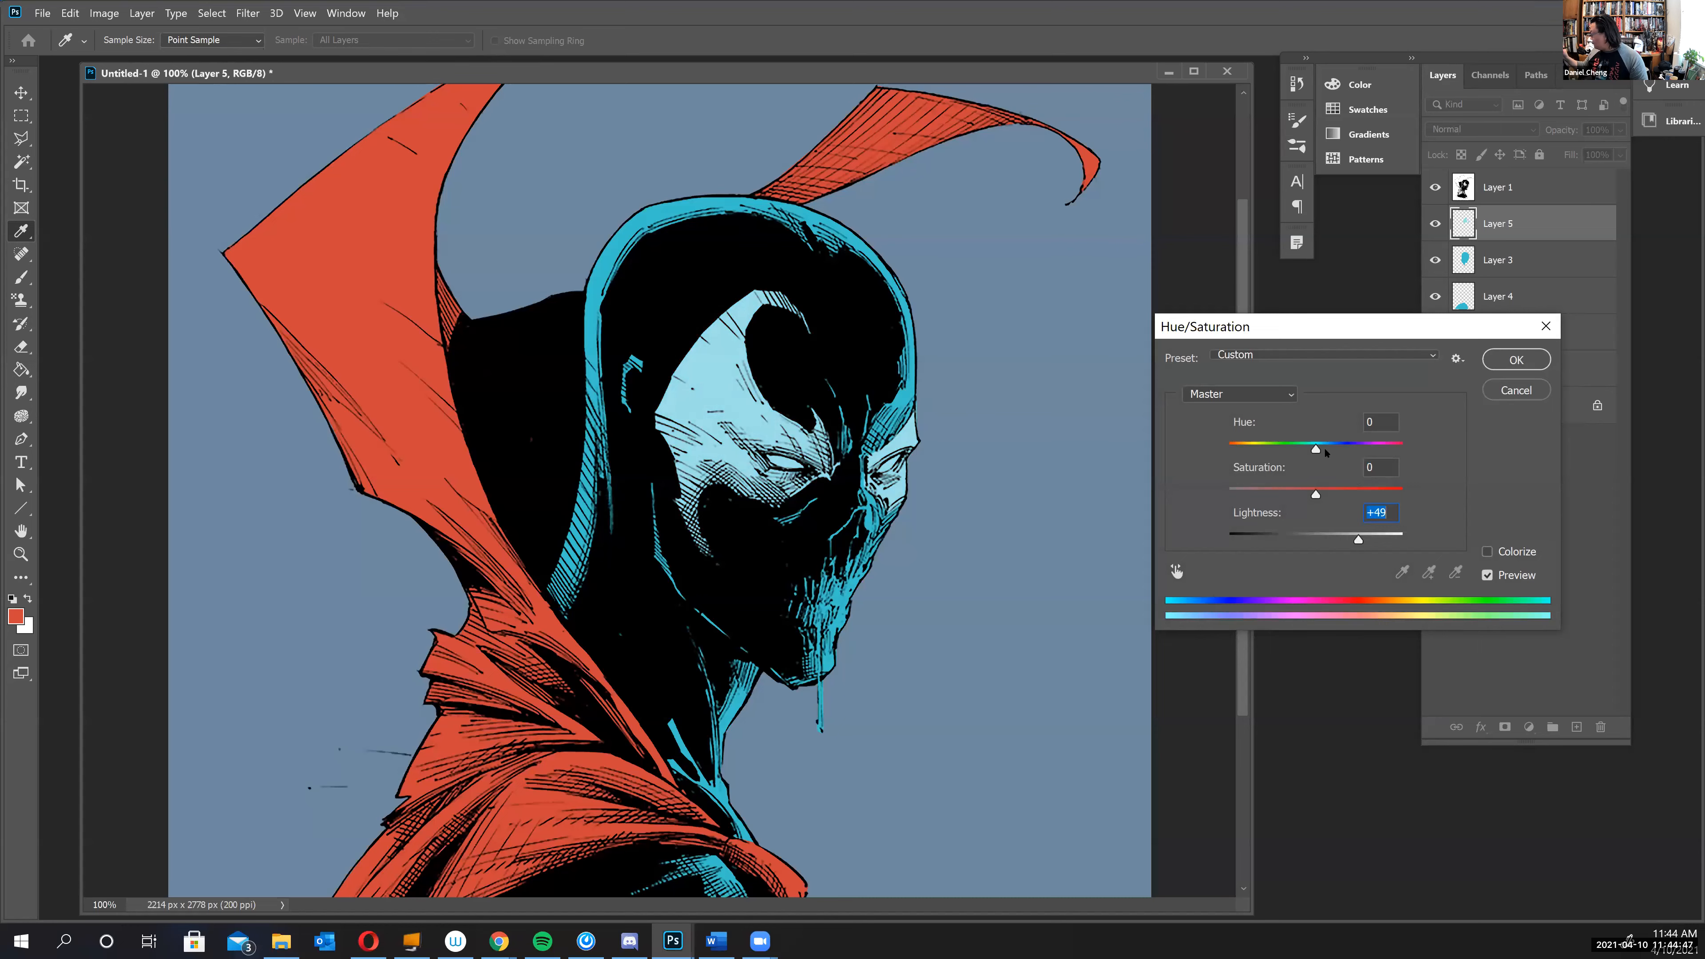
click(1516, 359)
- Lasso the inside of the near eye on Layer 5
key(l)
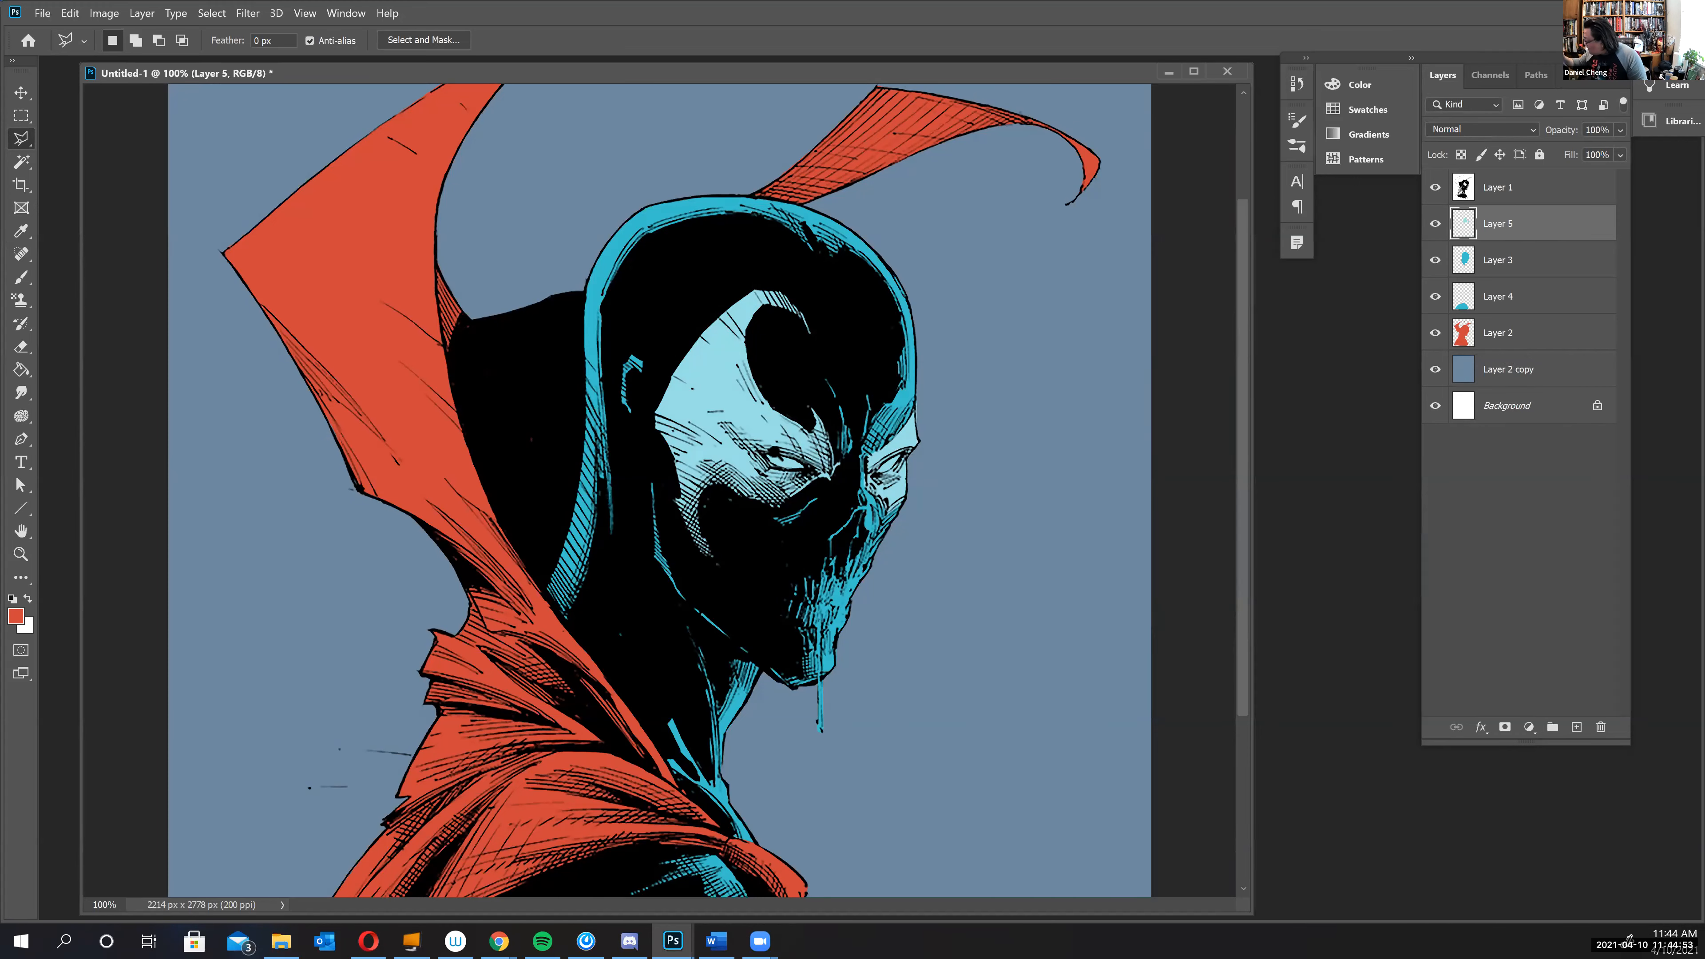
scroll(775, 460, up, 2)
scroll(758, 481, up, 5)
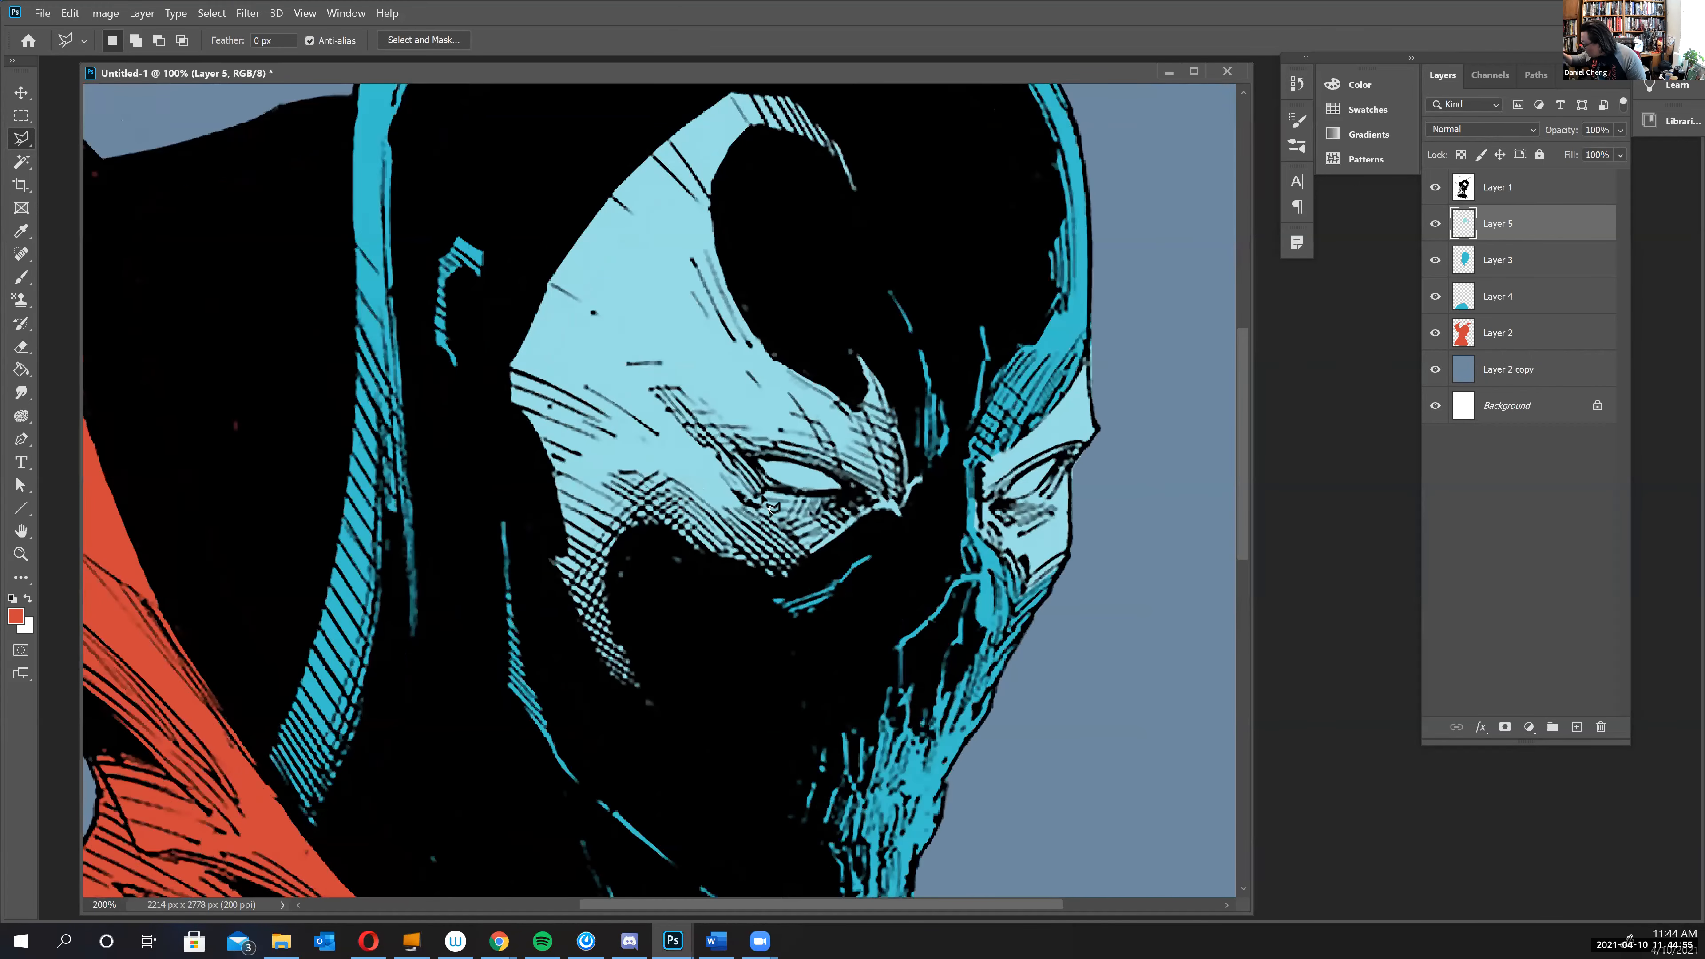
click(735, 458)
click(762, 496)
click(791, 509)
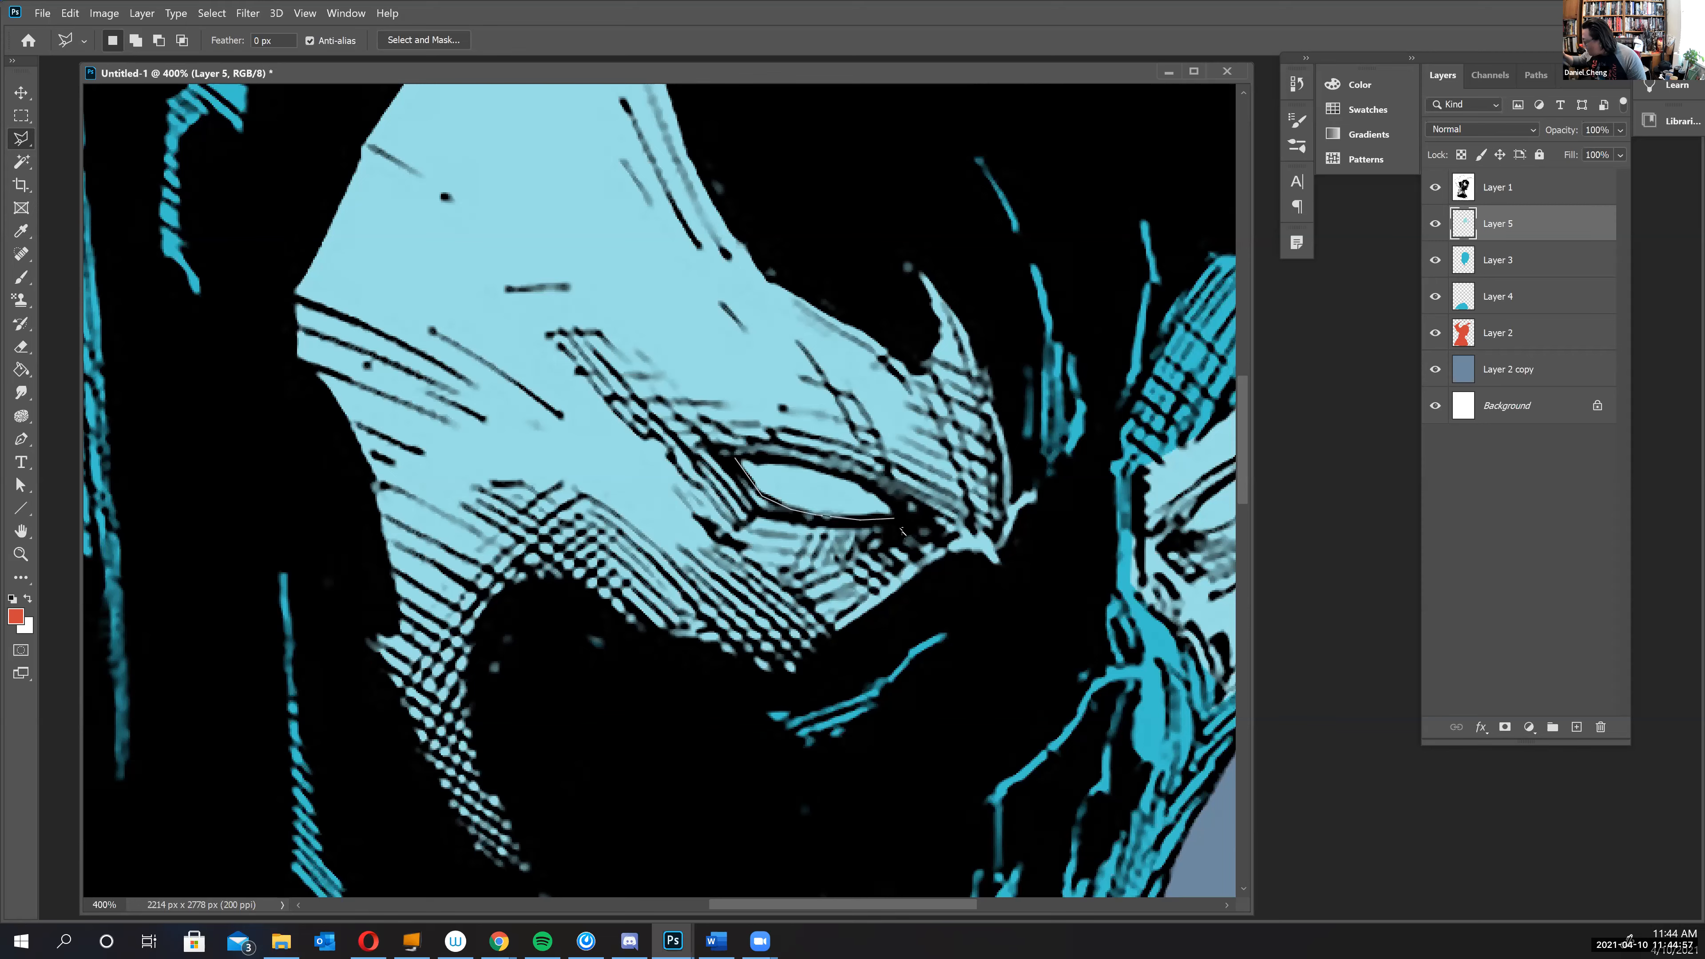
click(890, 504)
click(878, 489)
click(852, 477)
click(813, 465)
click(741, 461)
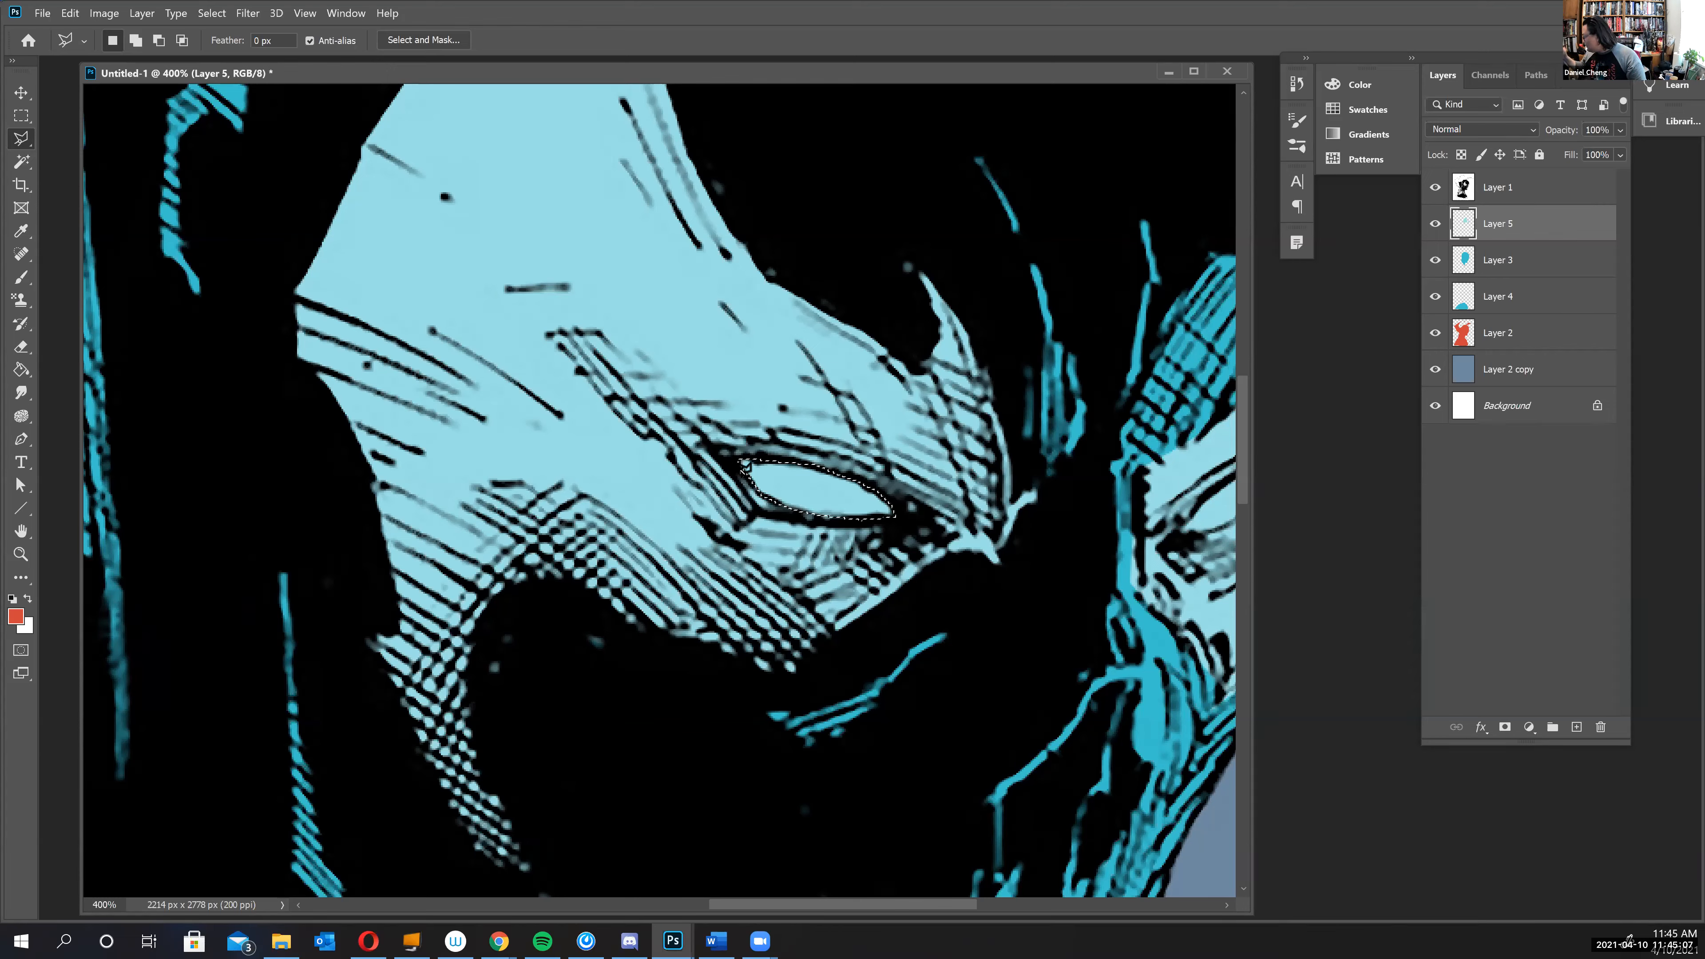
- Add the inside of the far eye to the lasso selection
drag(919, 593, 672, 581)
shift+click(933, 519)
click(949, 497)
click(965, 482)
click(980, 471)
click(1000, 460)
click(1036, 445)
click(1035, 455)
click(1030, 472)
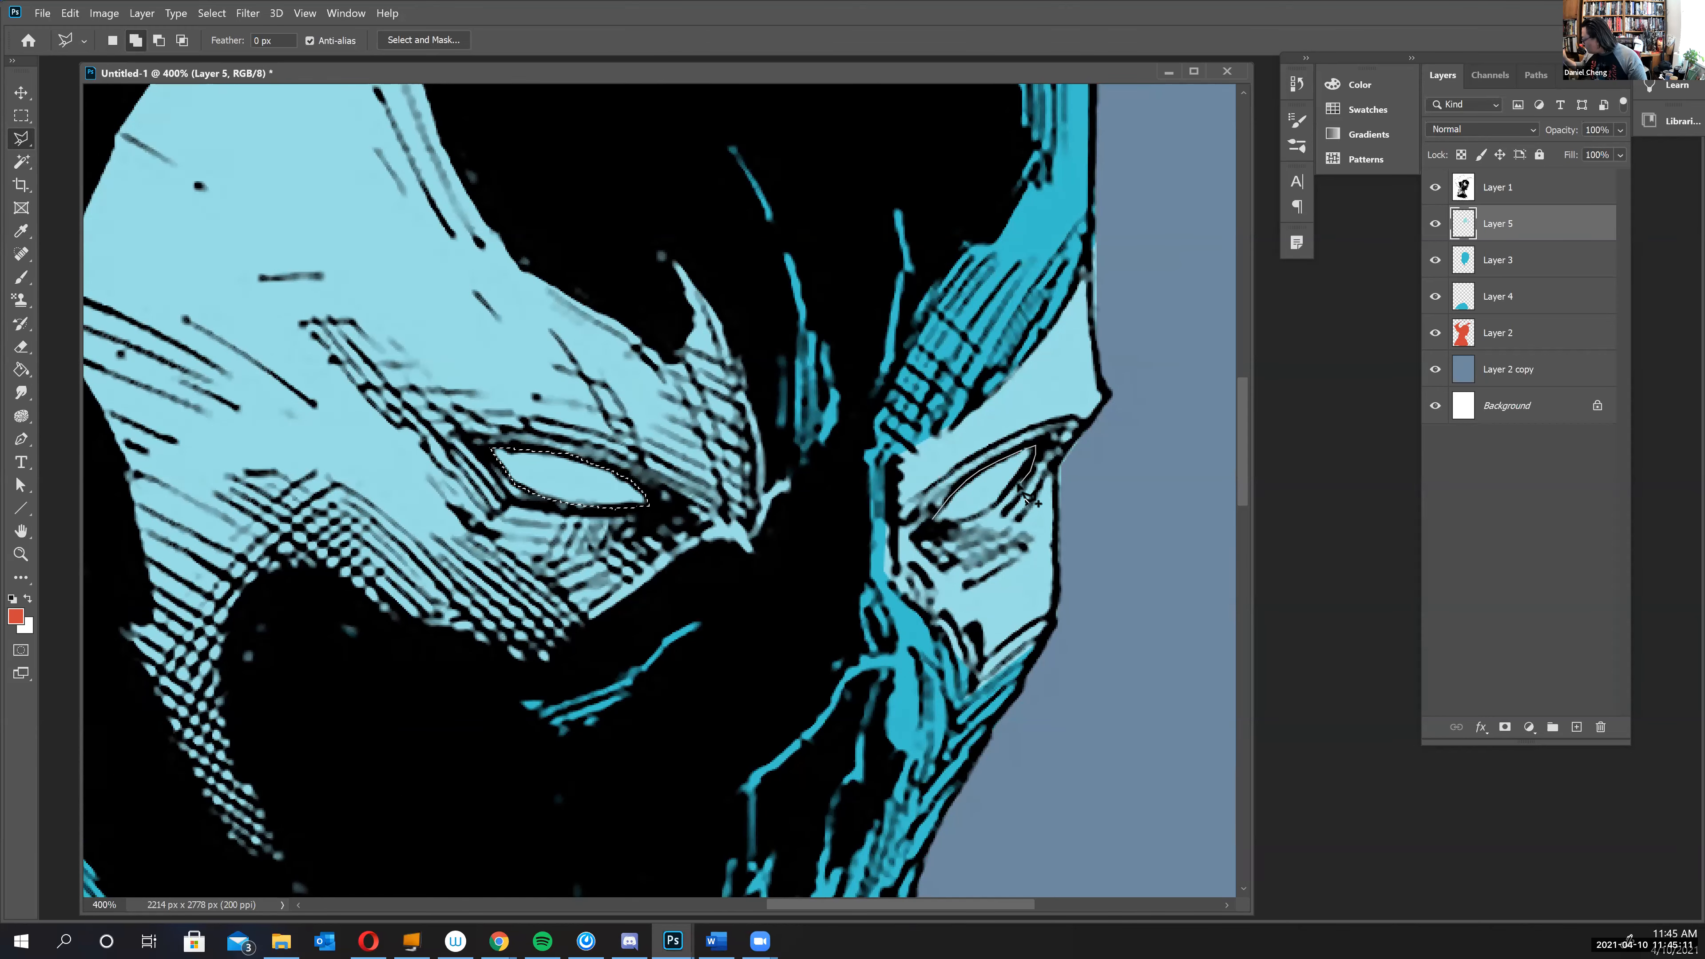
click(1009, 498)
click(986, 512)
click(952, 523)
click(934, 520)
- Copy the selected eyes to a new layer and recolour them yellow with hue -127, saturation +53 and lightness +7
drag(1020, 514, 1013, 515)
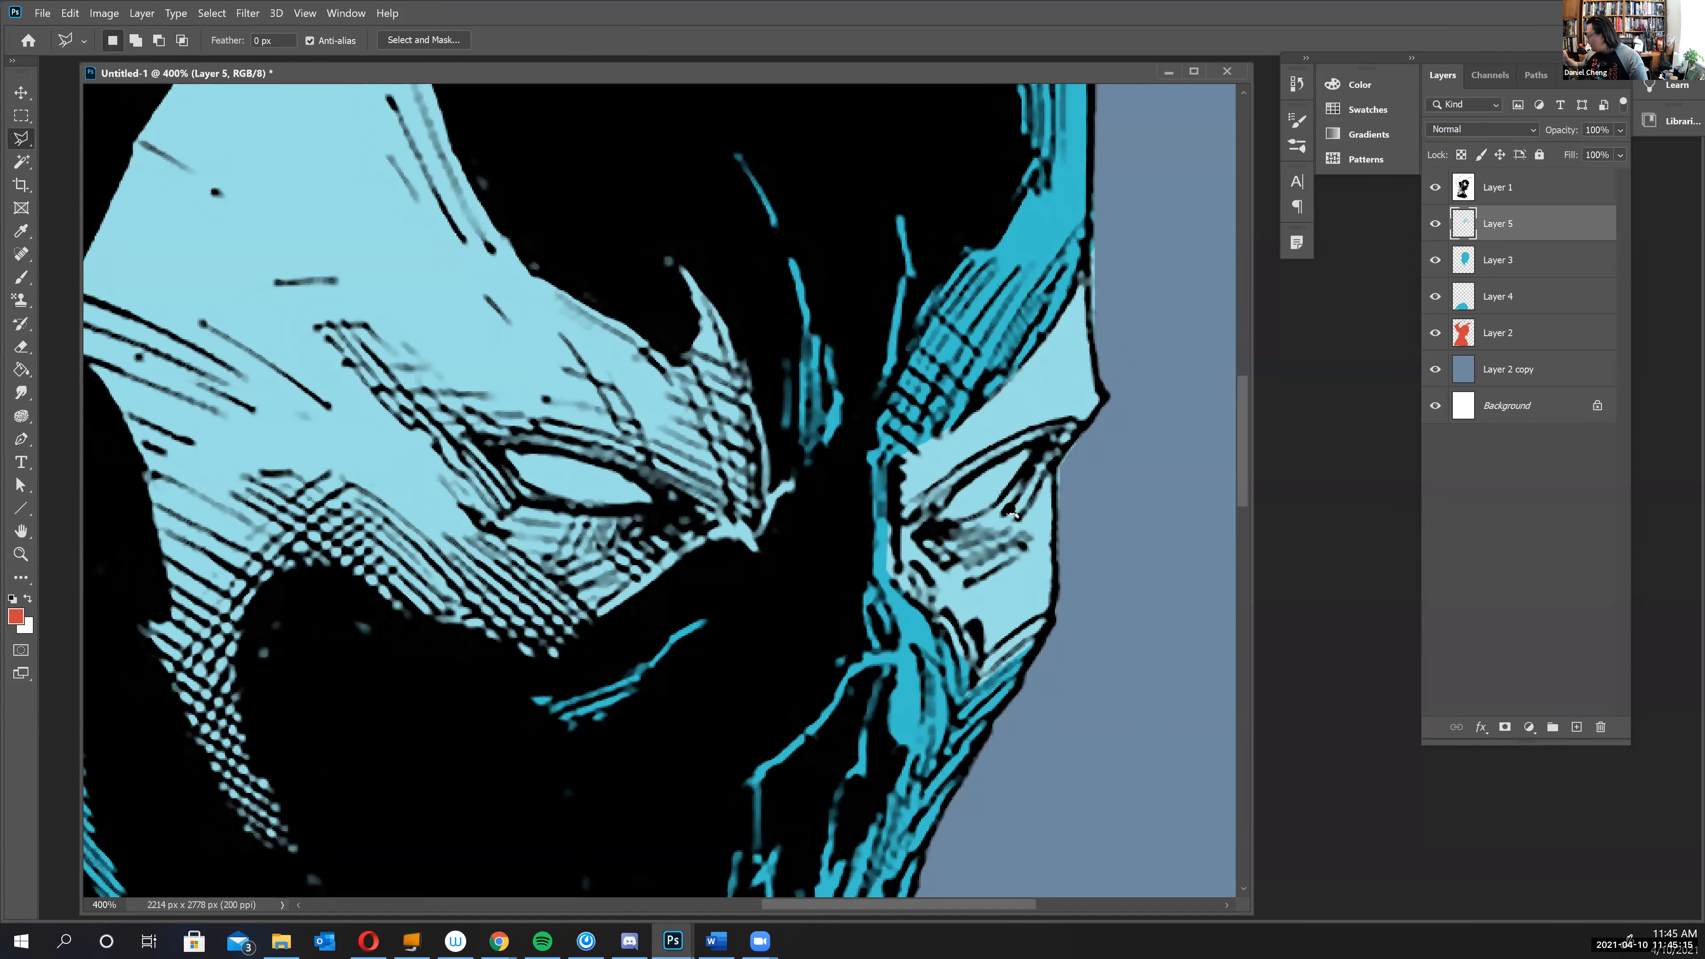
scroll(1013, 515, down, 2)
key(ctrl+j)
key(ctrl+u)
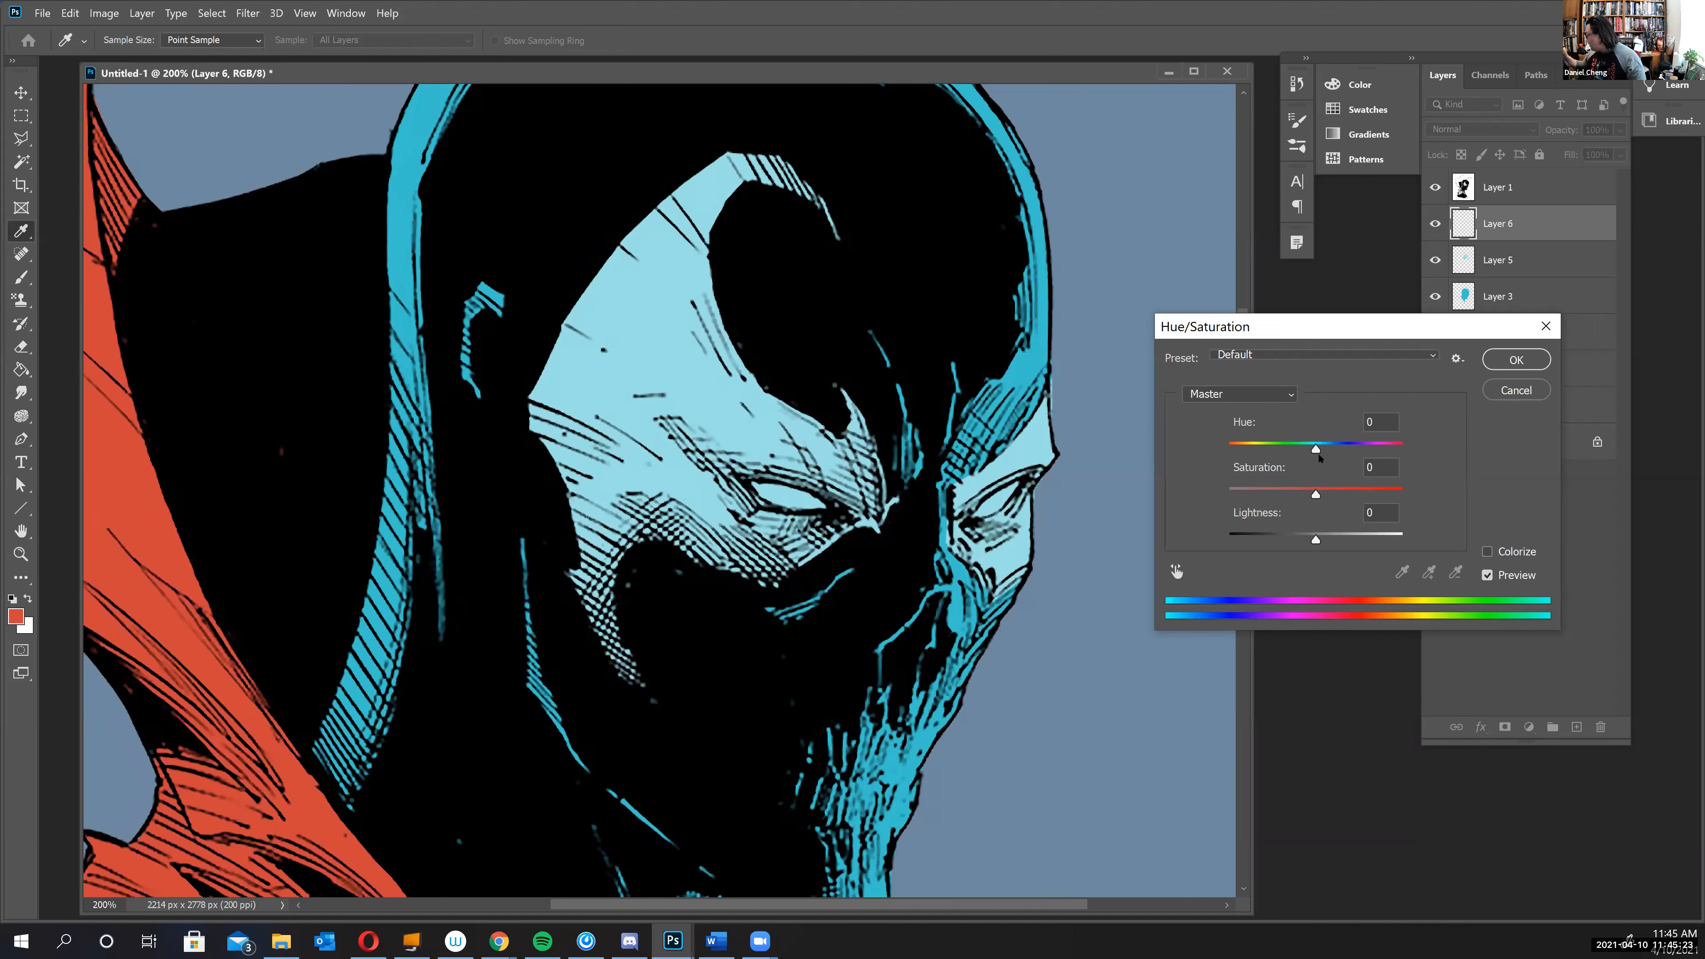
drag(1317, 450, 1195, 466)
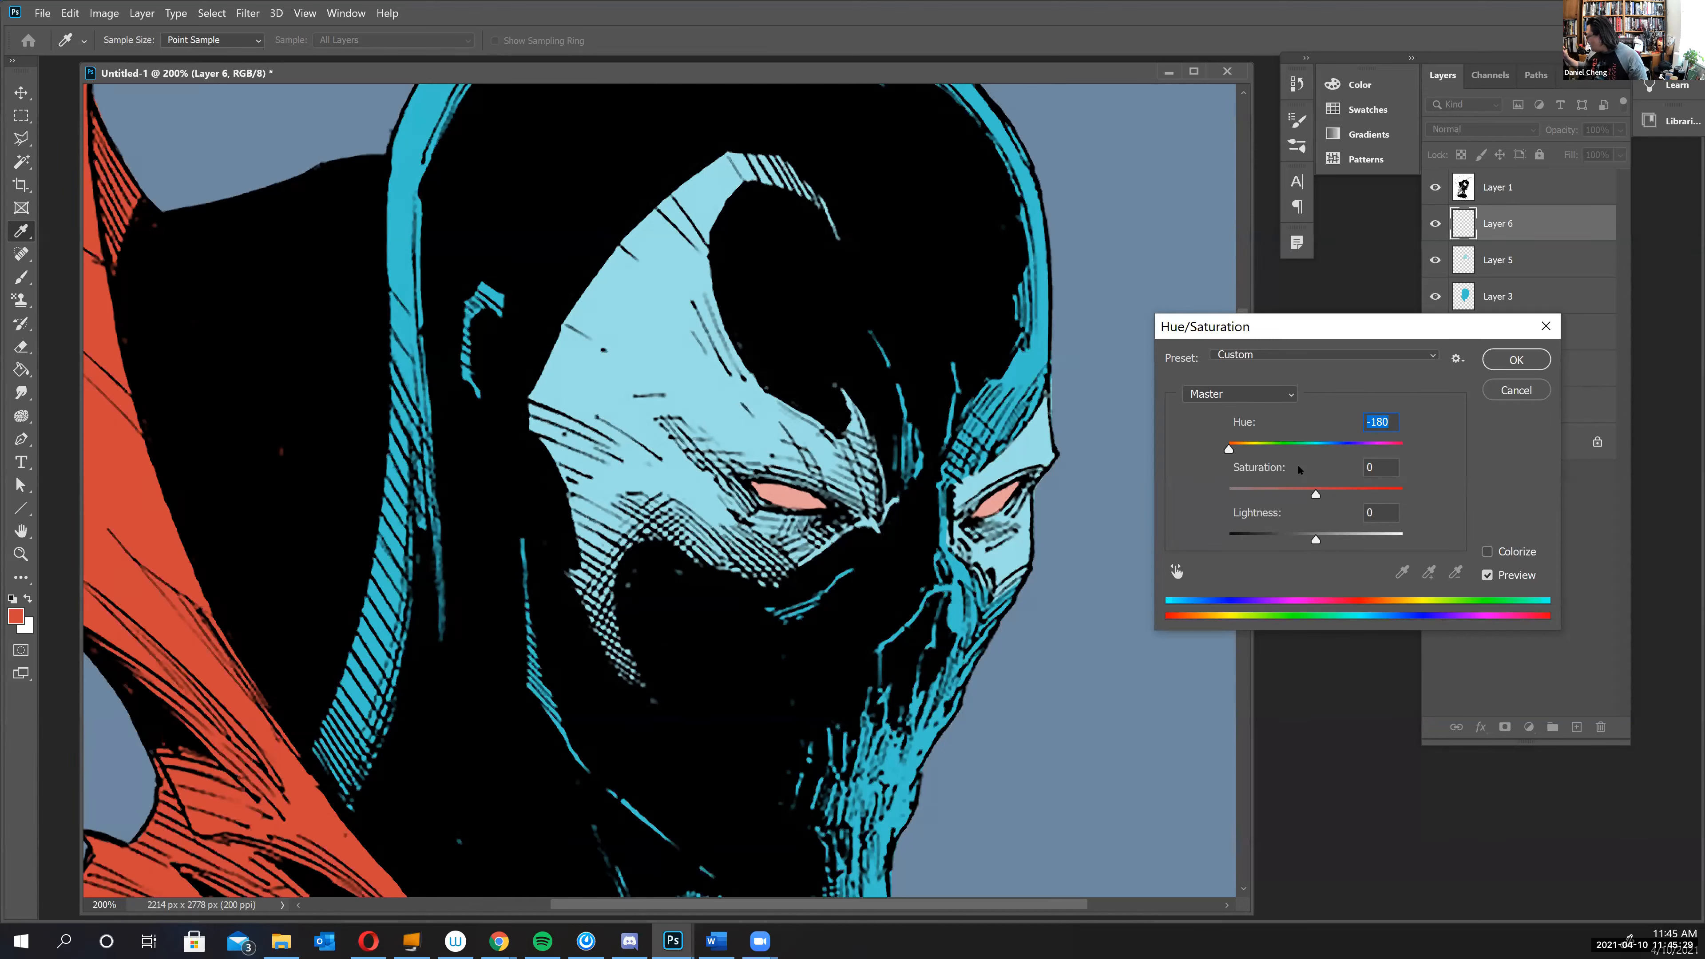
drag(1234, 453, 1247, 450)
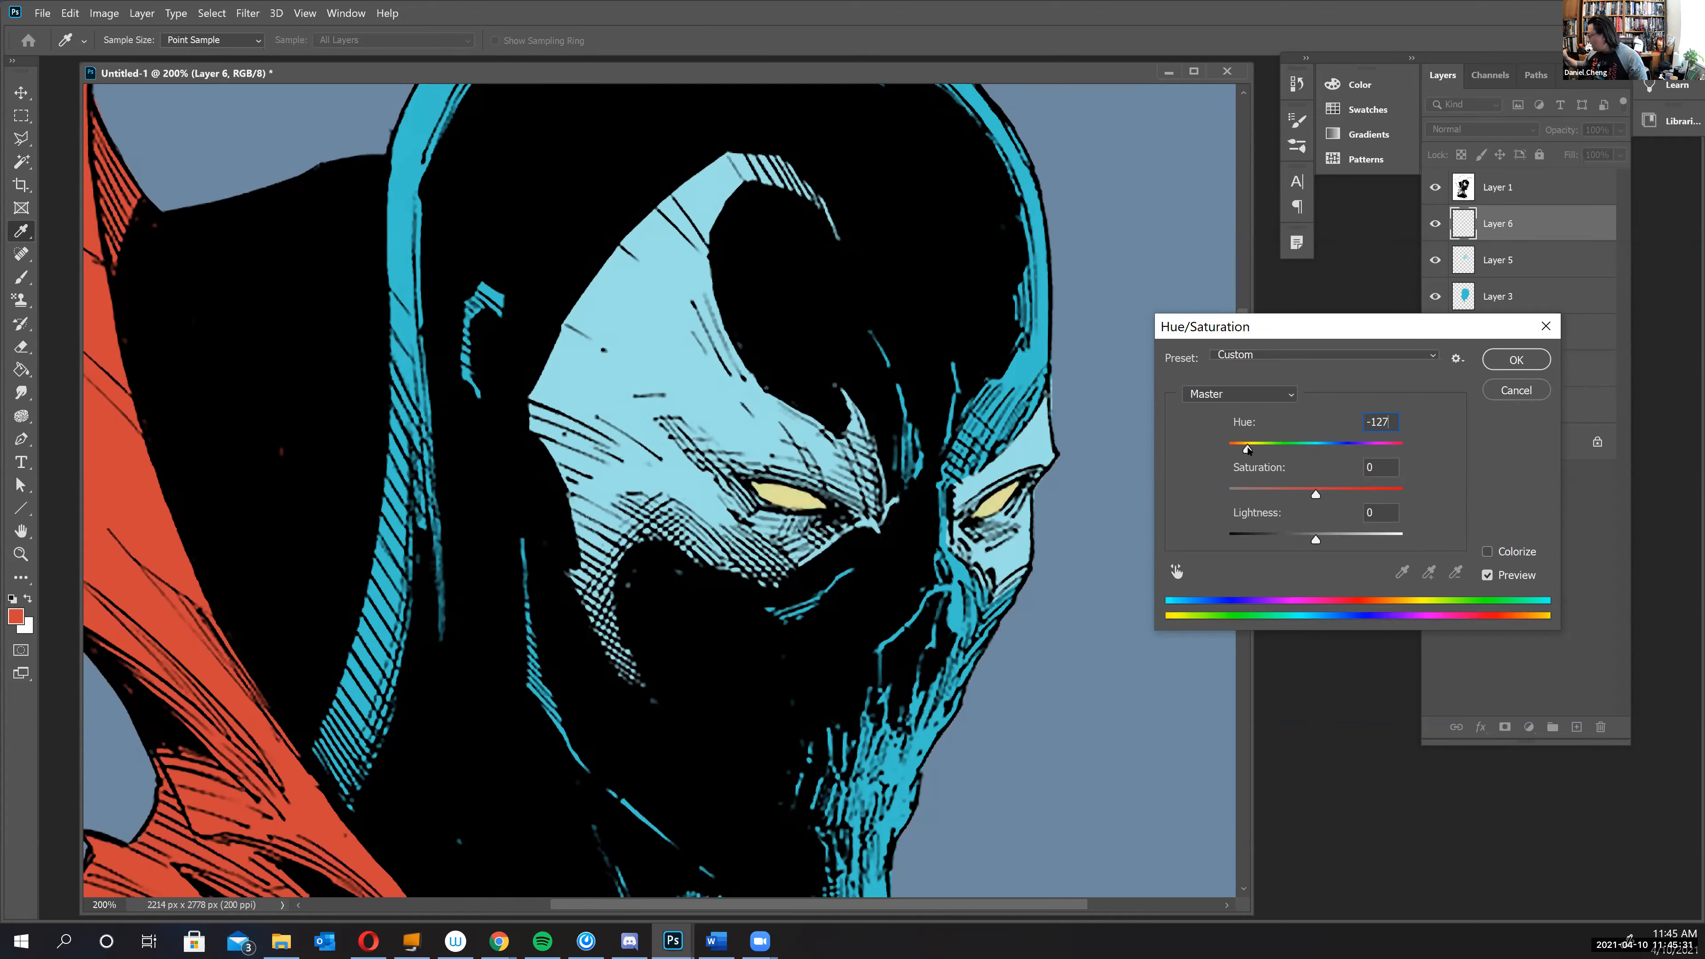
click(1336, 495)
drag(1316, 540, 1322, 541)
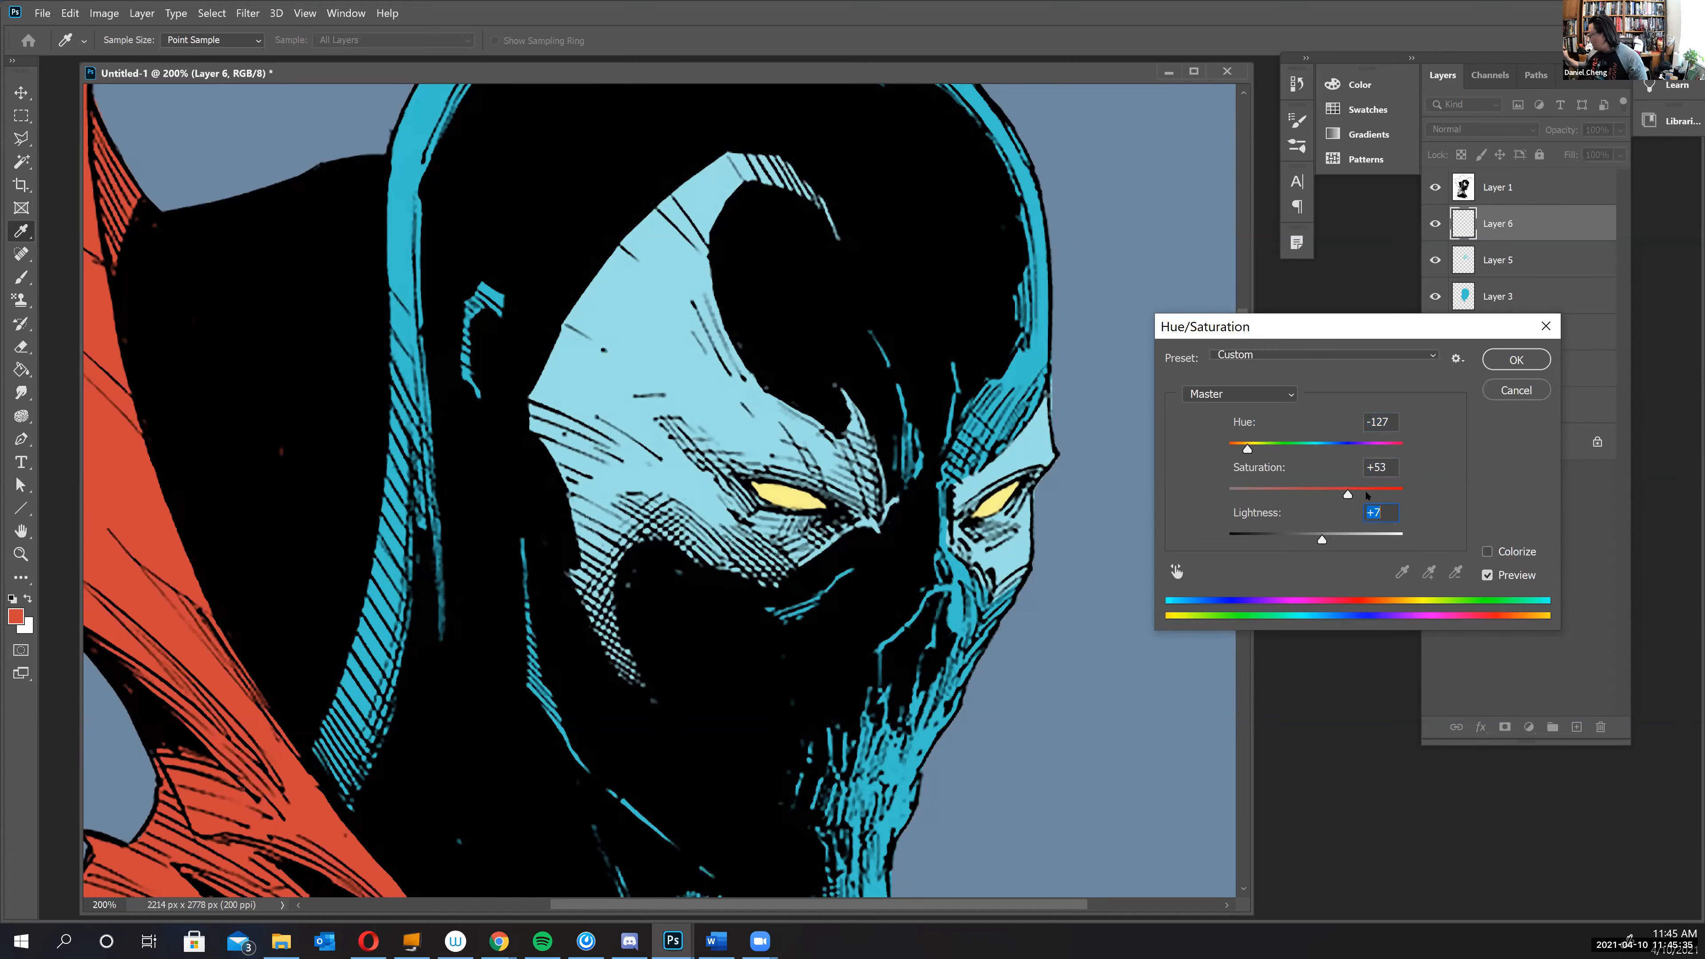
click(1516, 359)
key(l)
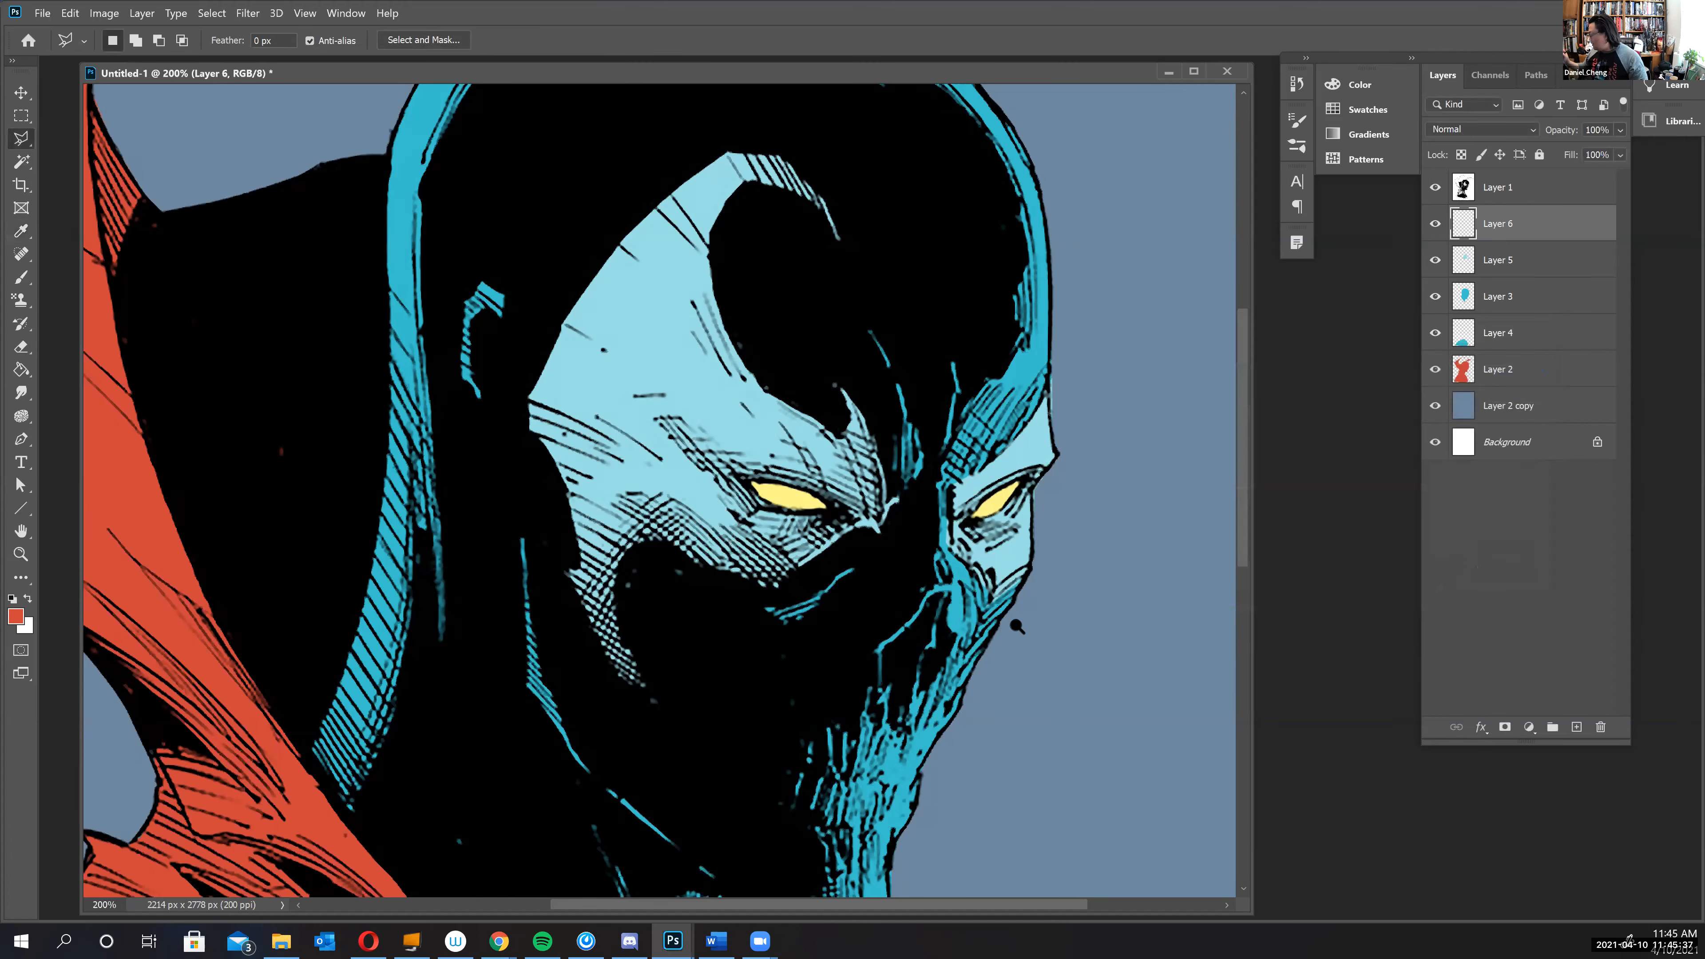
scroll(1021, 621, down, 2)
scroll(1012, 640, down, 2)
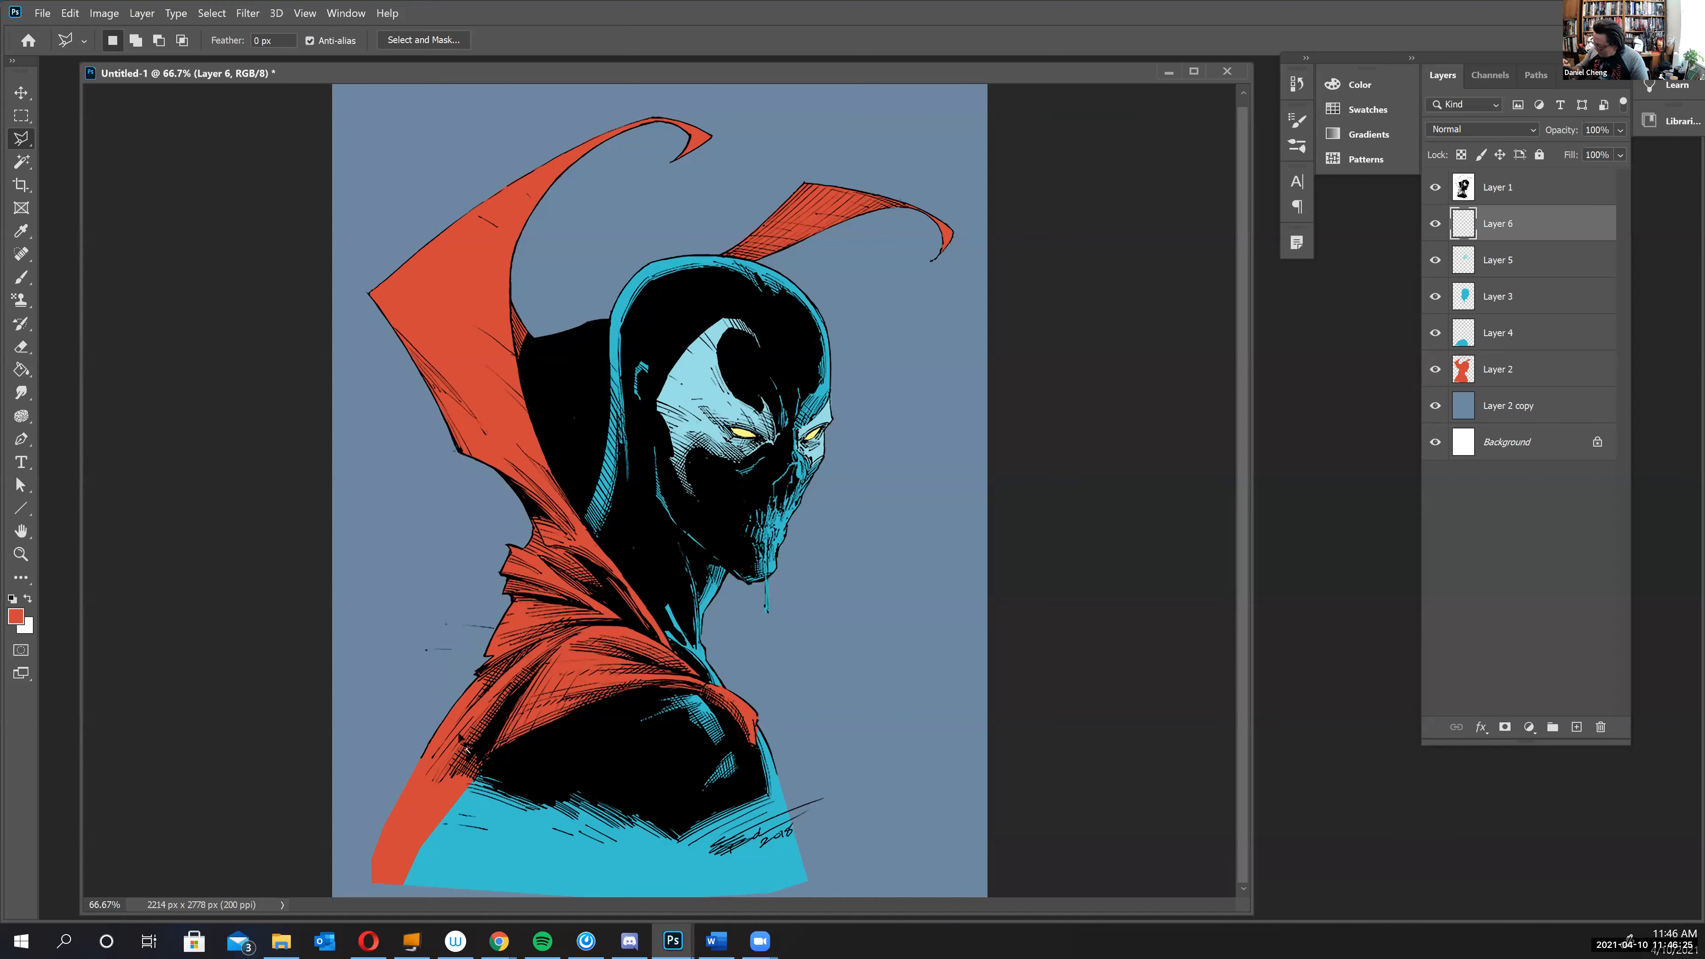
scroll(464, 789, up, 3)
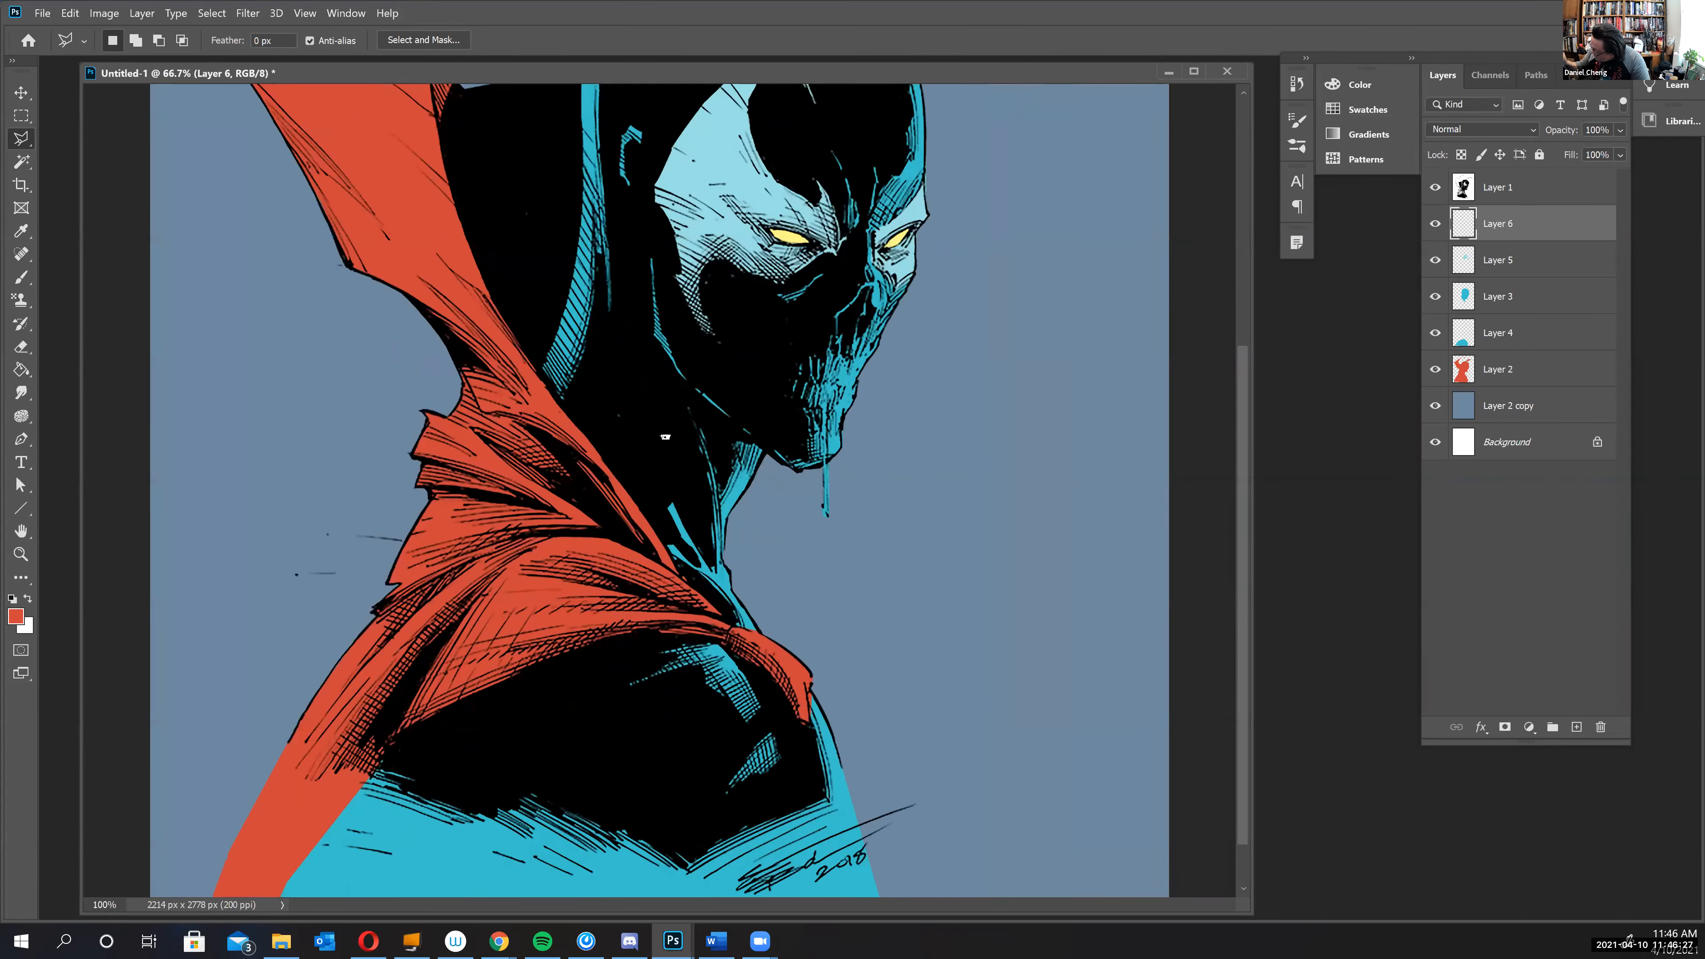
drag(271, 764, 468, 470)
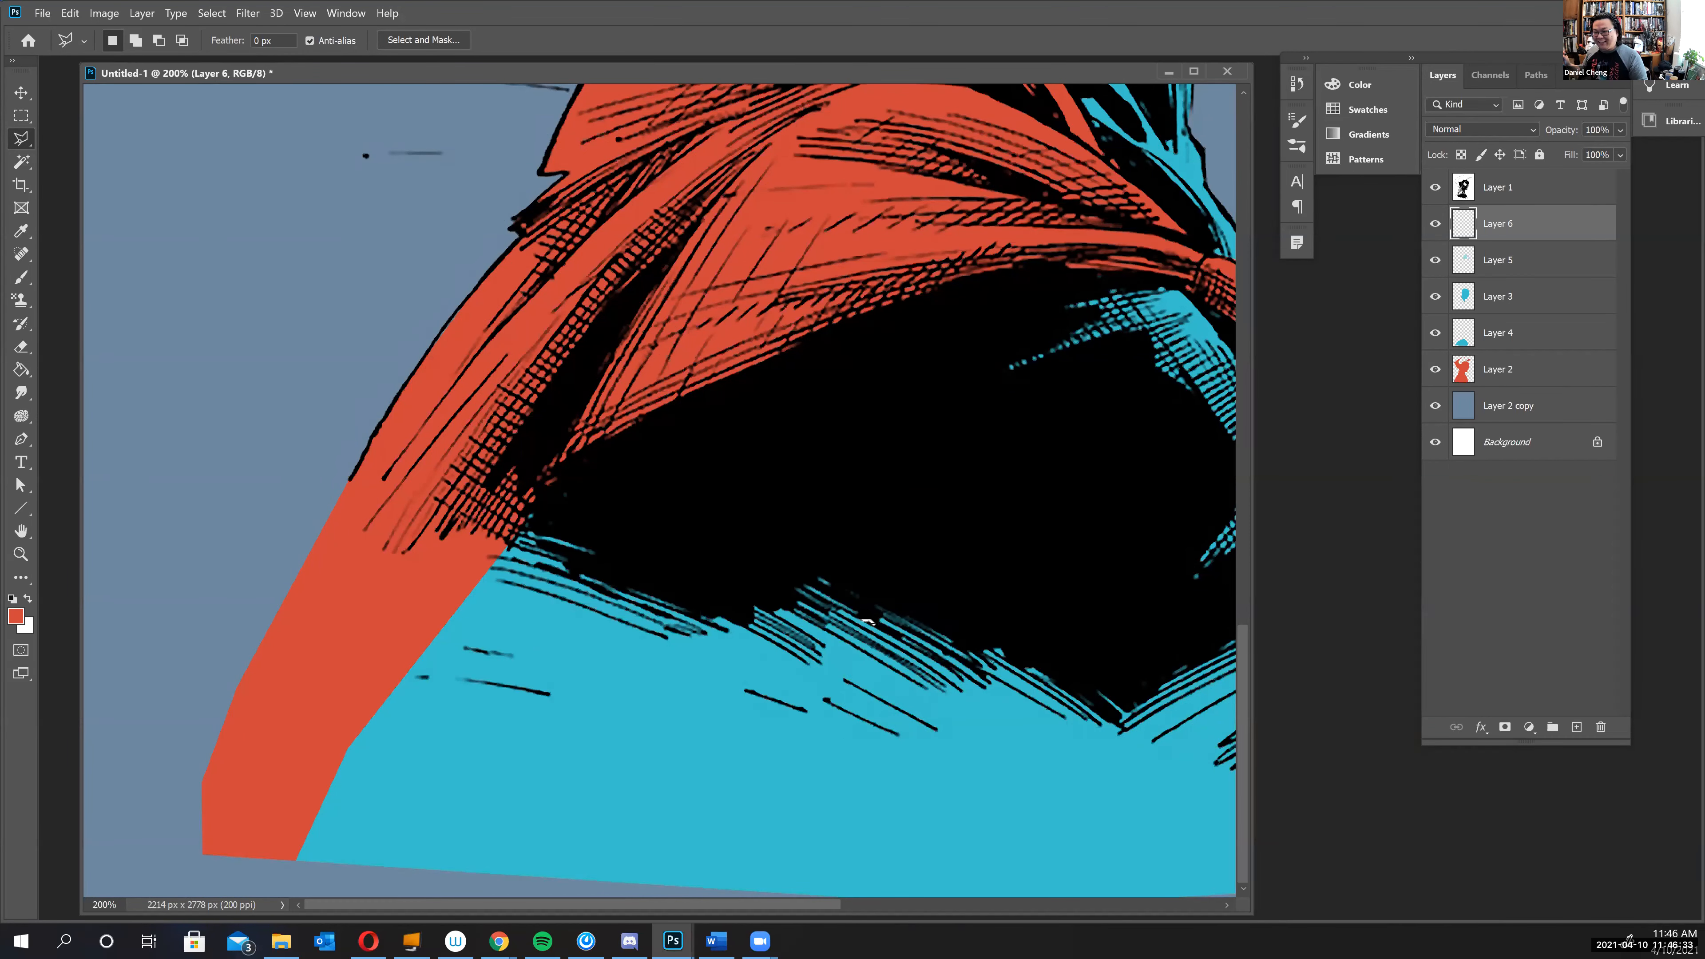
scroll(866, 622, down, 5)
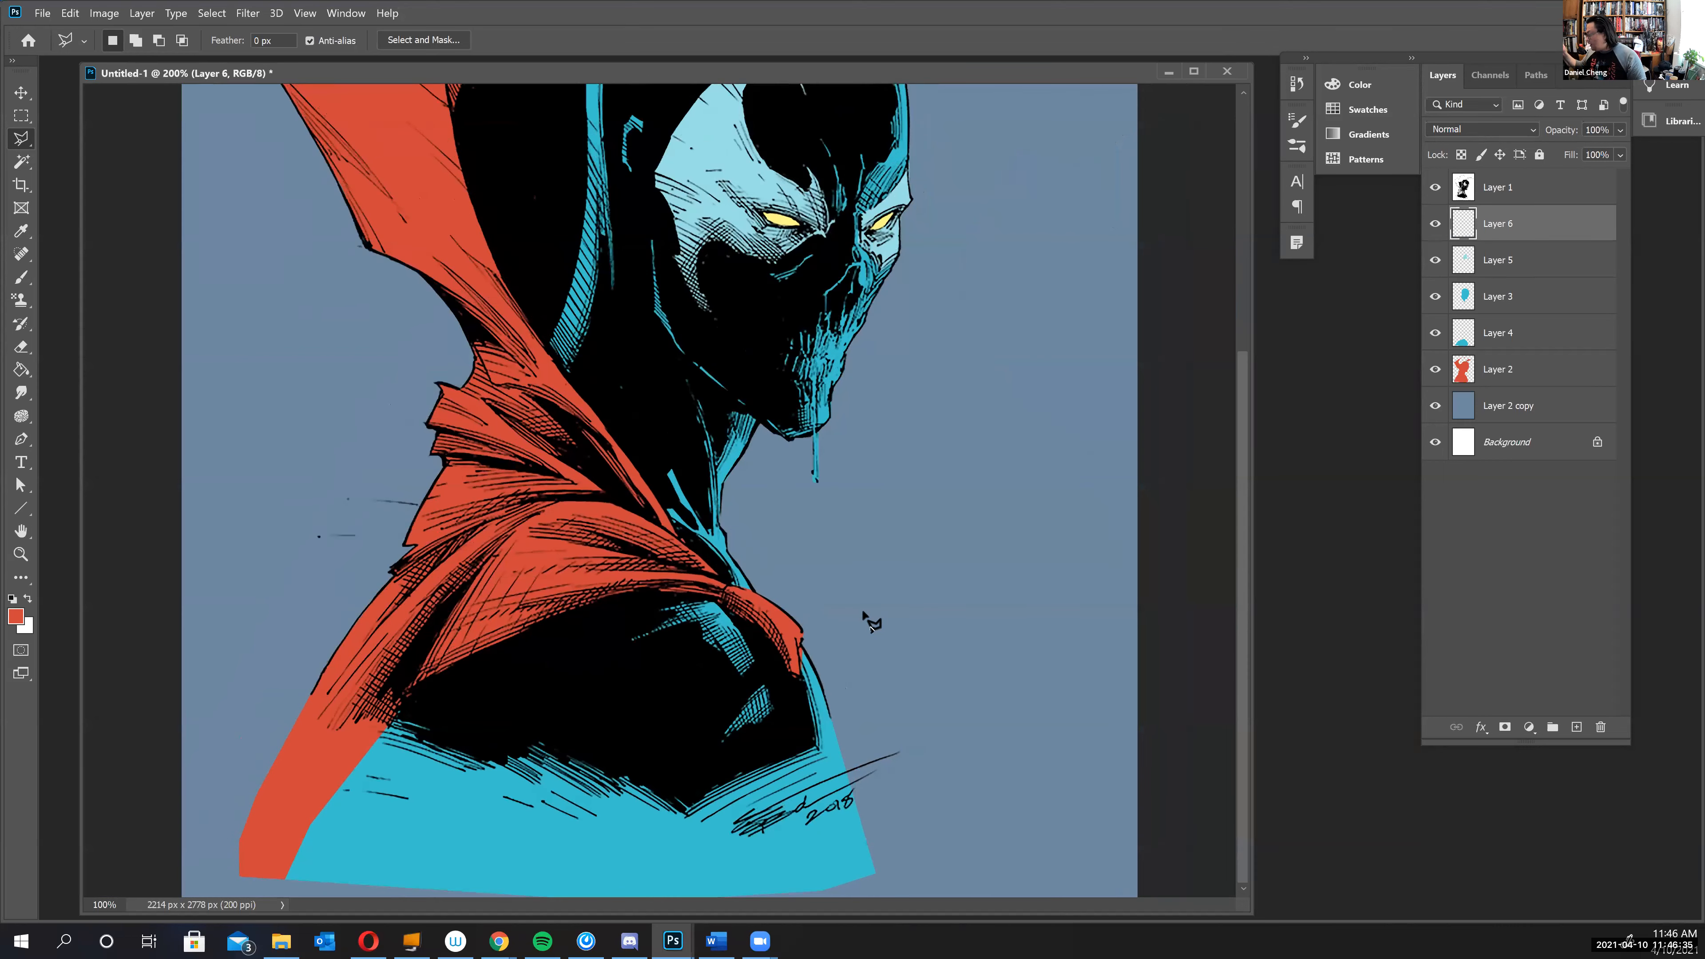
- Check the pale face patches by toggling Layer 5 off and on
key(ctrl+minus)
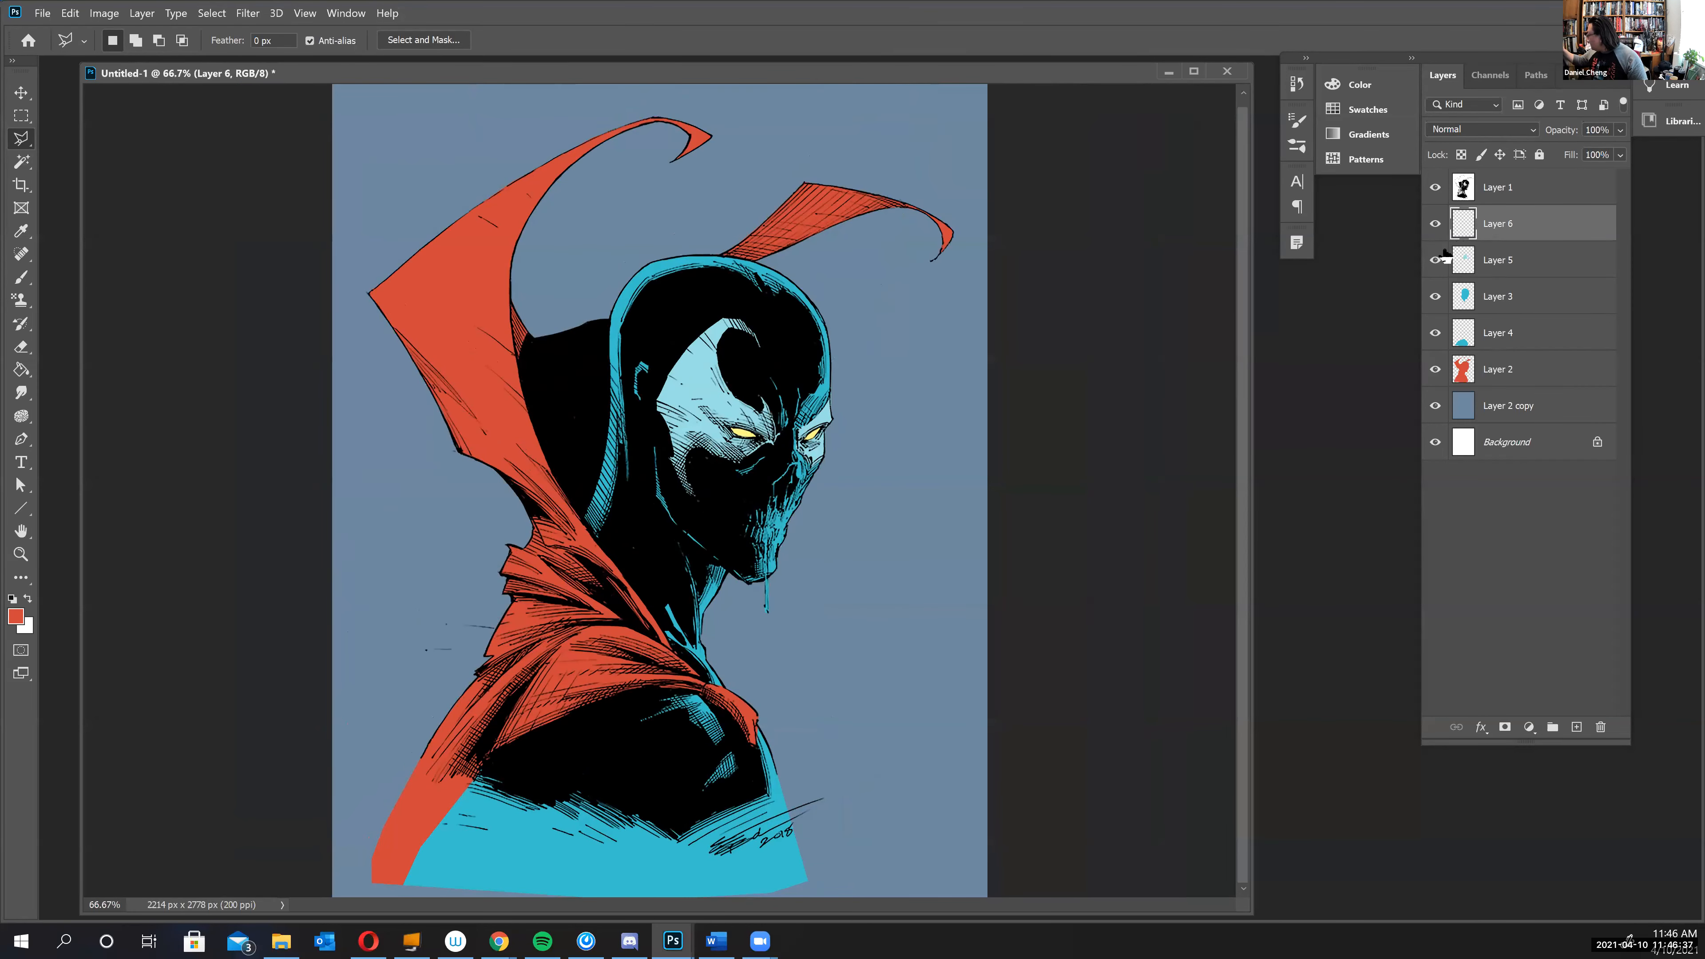
click(1496, 260)
click(1436, 261)
click(1436, 262)
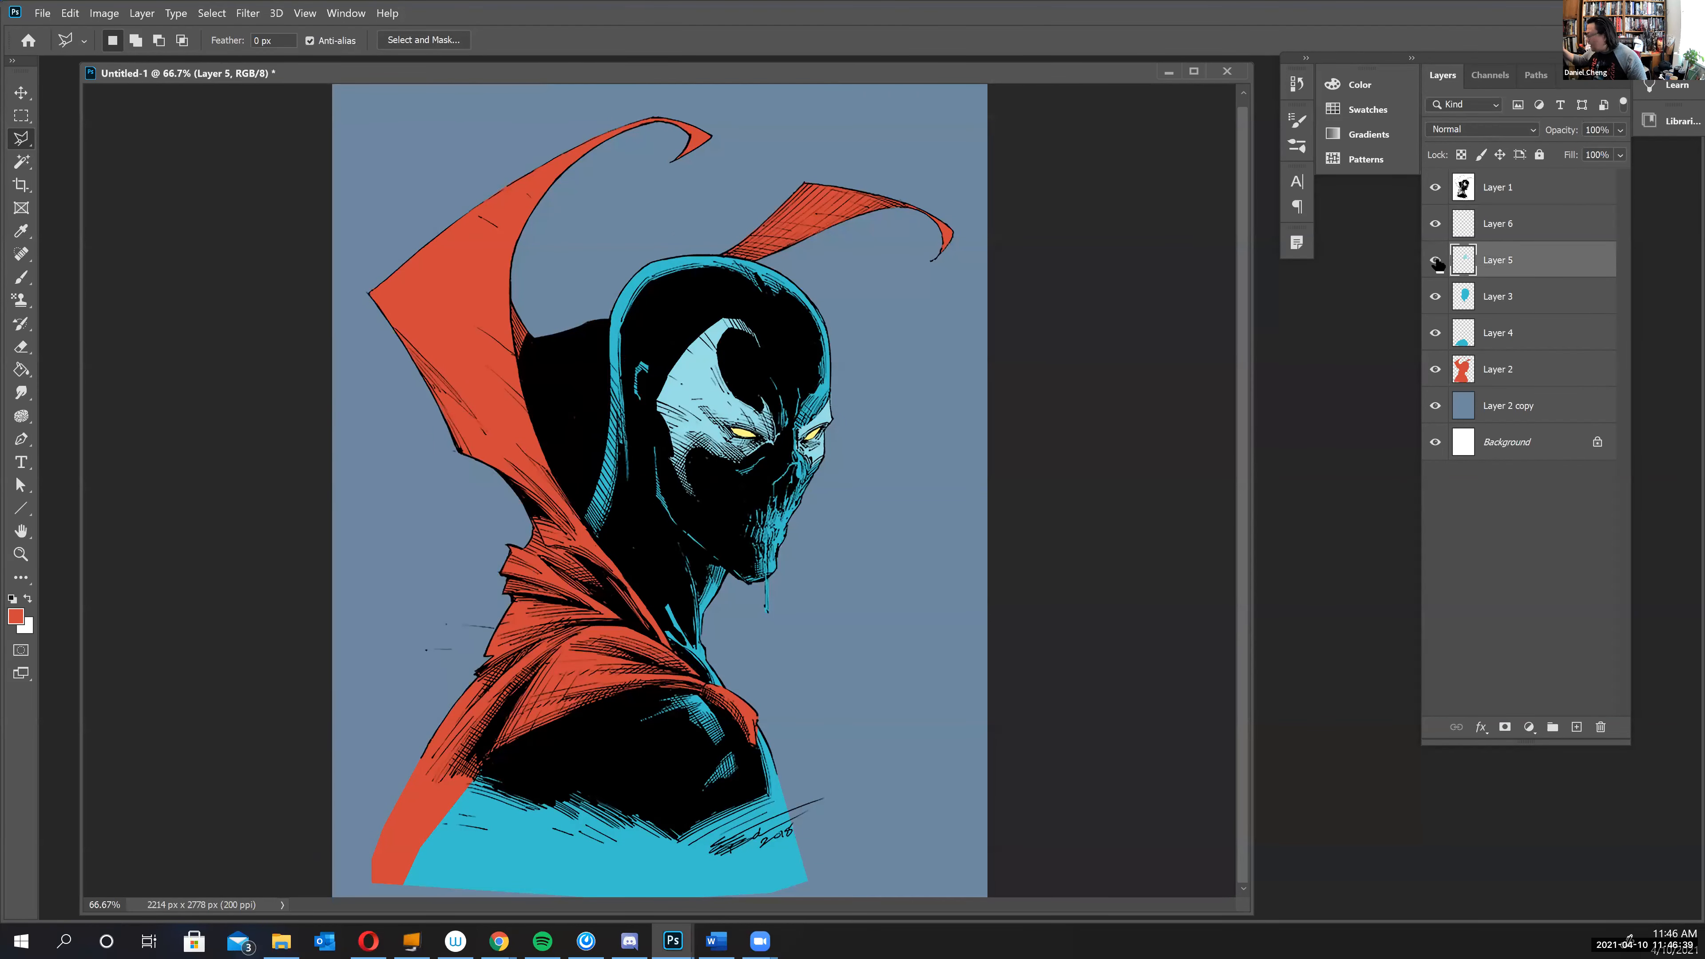
double_click(1497, 261)
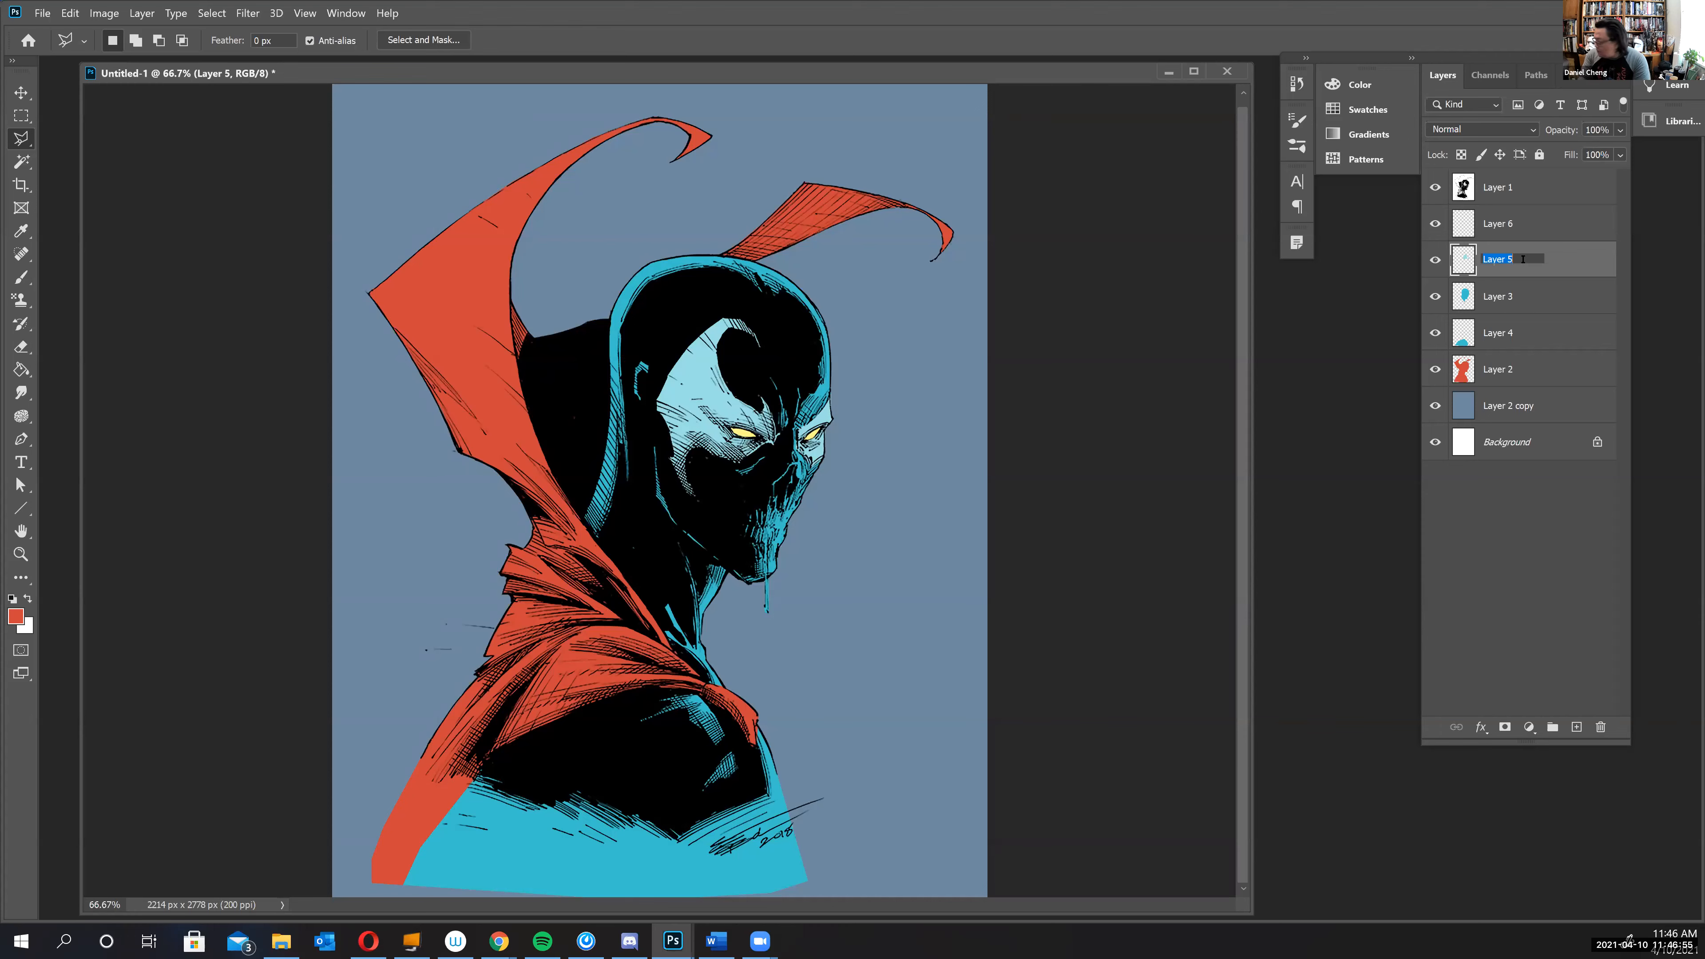
click(1574, 264)
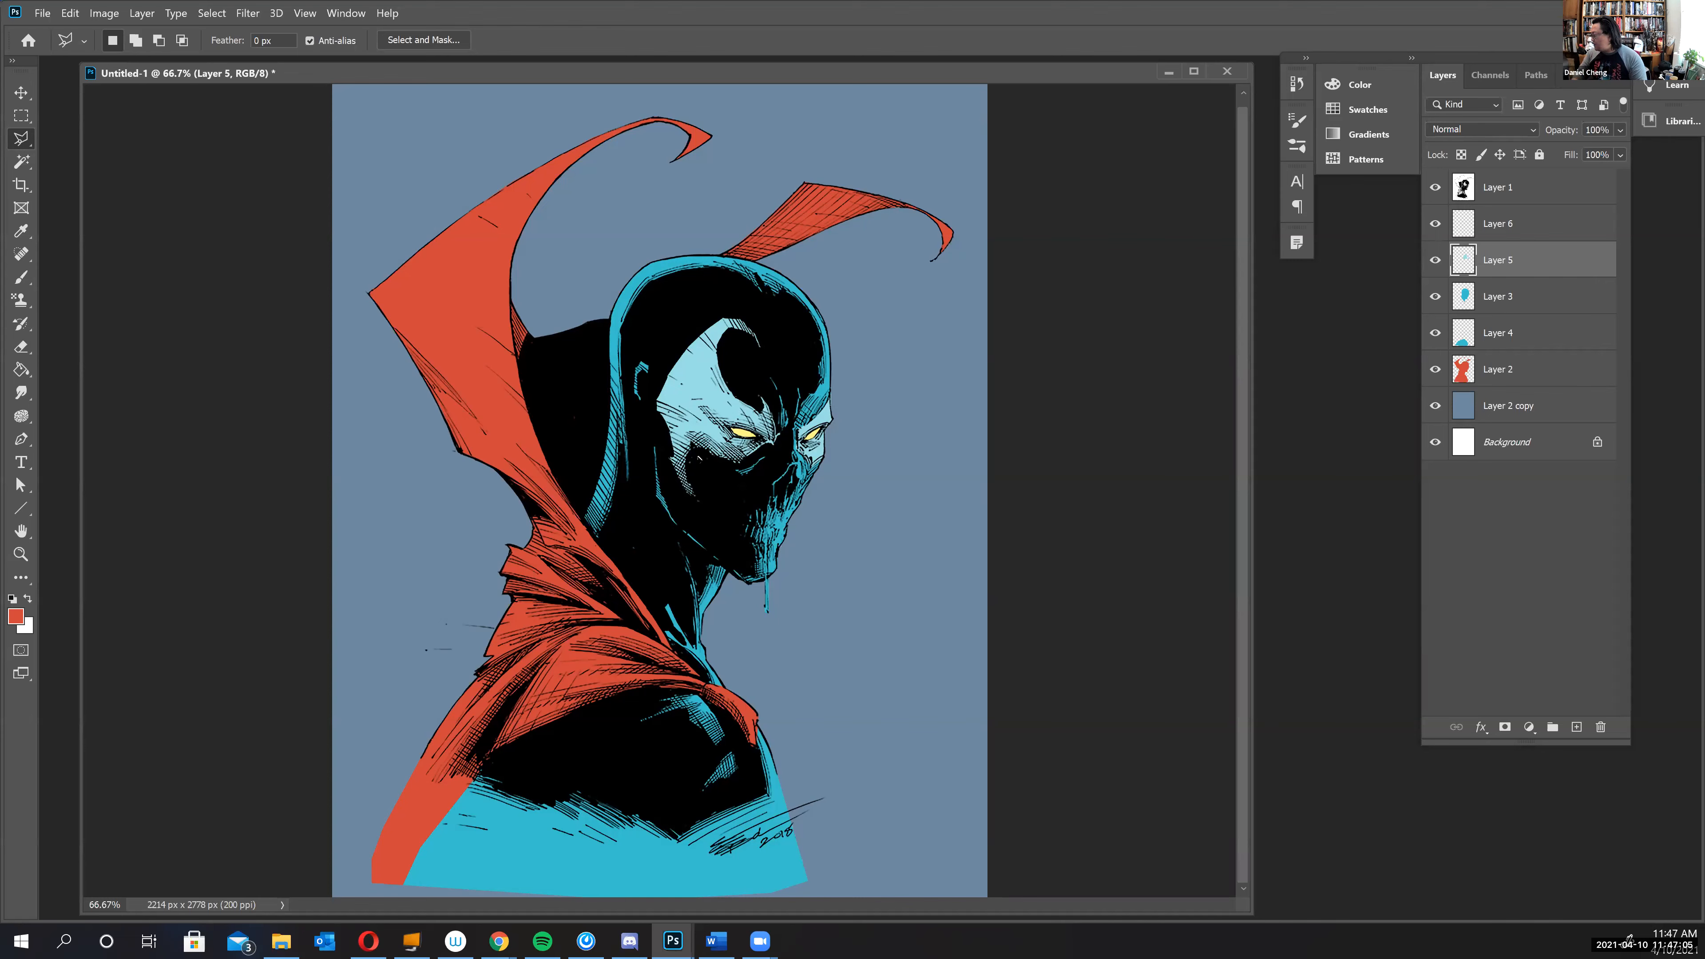
click(1477, 228)
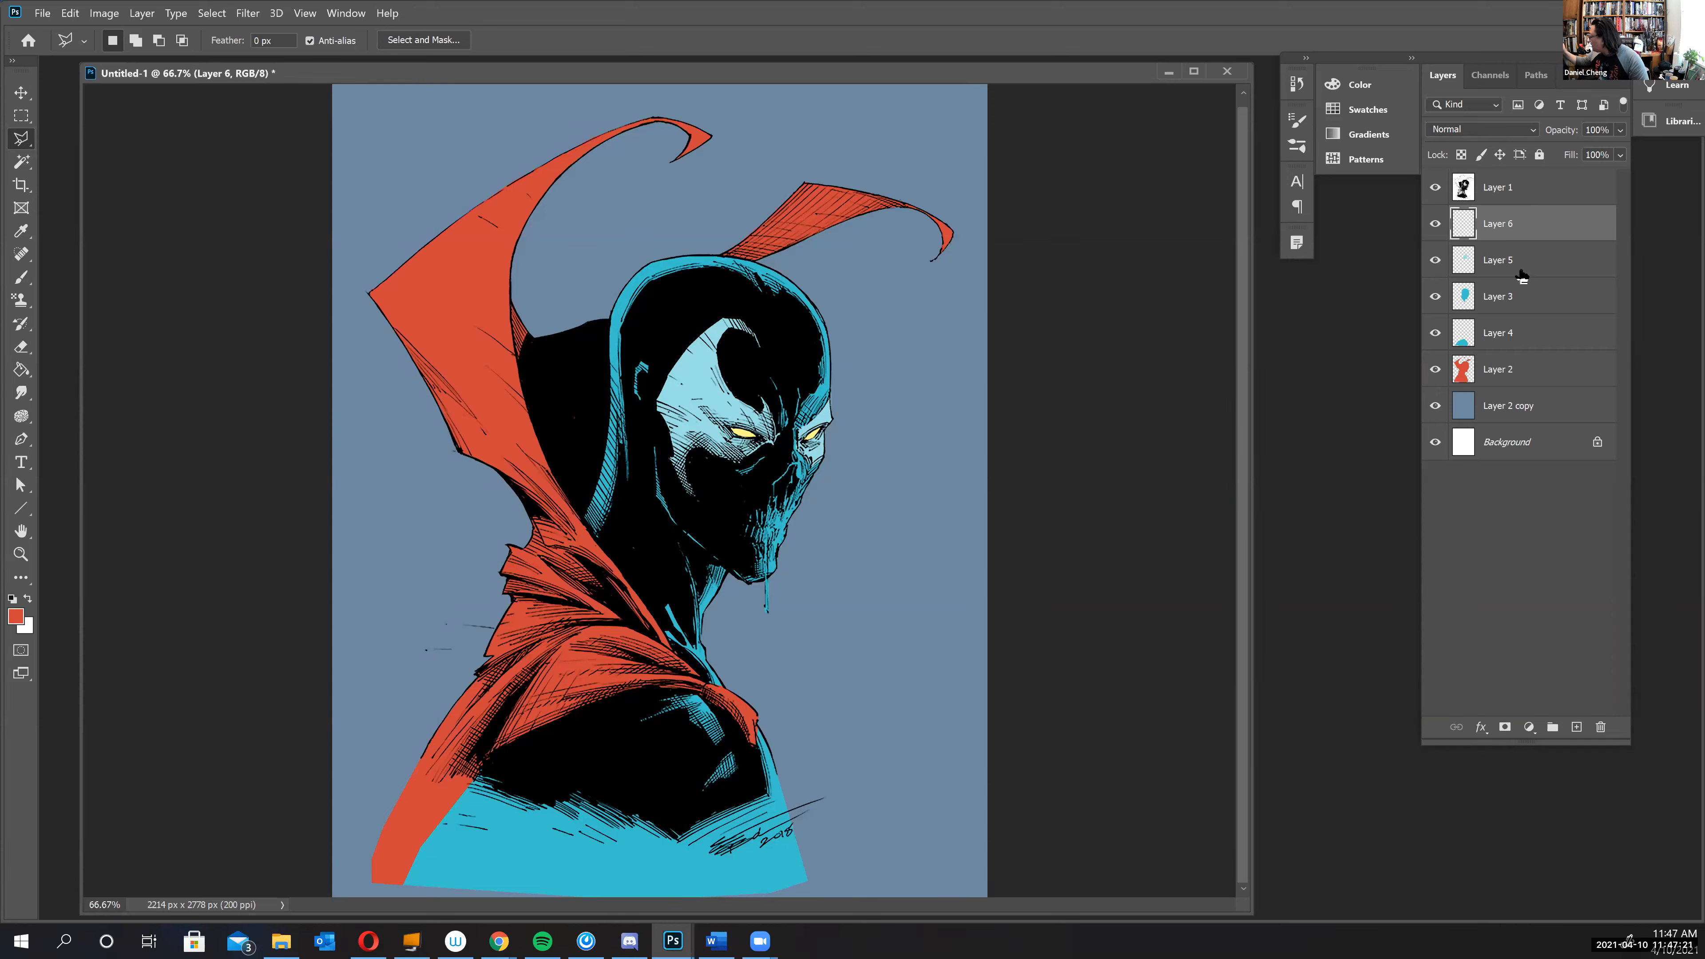
- Lasso a narrow strip of Layer 4 along the outer edge of the arm, from below the cape down to the canvas bottom
click(1498, 339)
click(1435, 332)
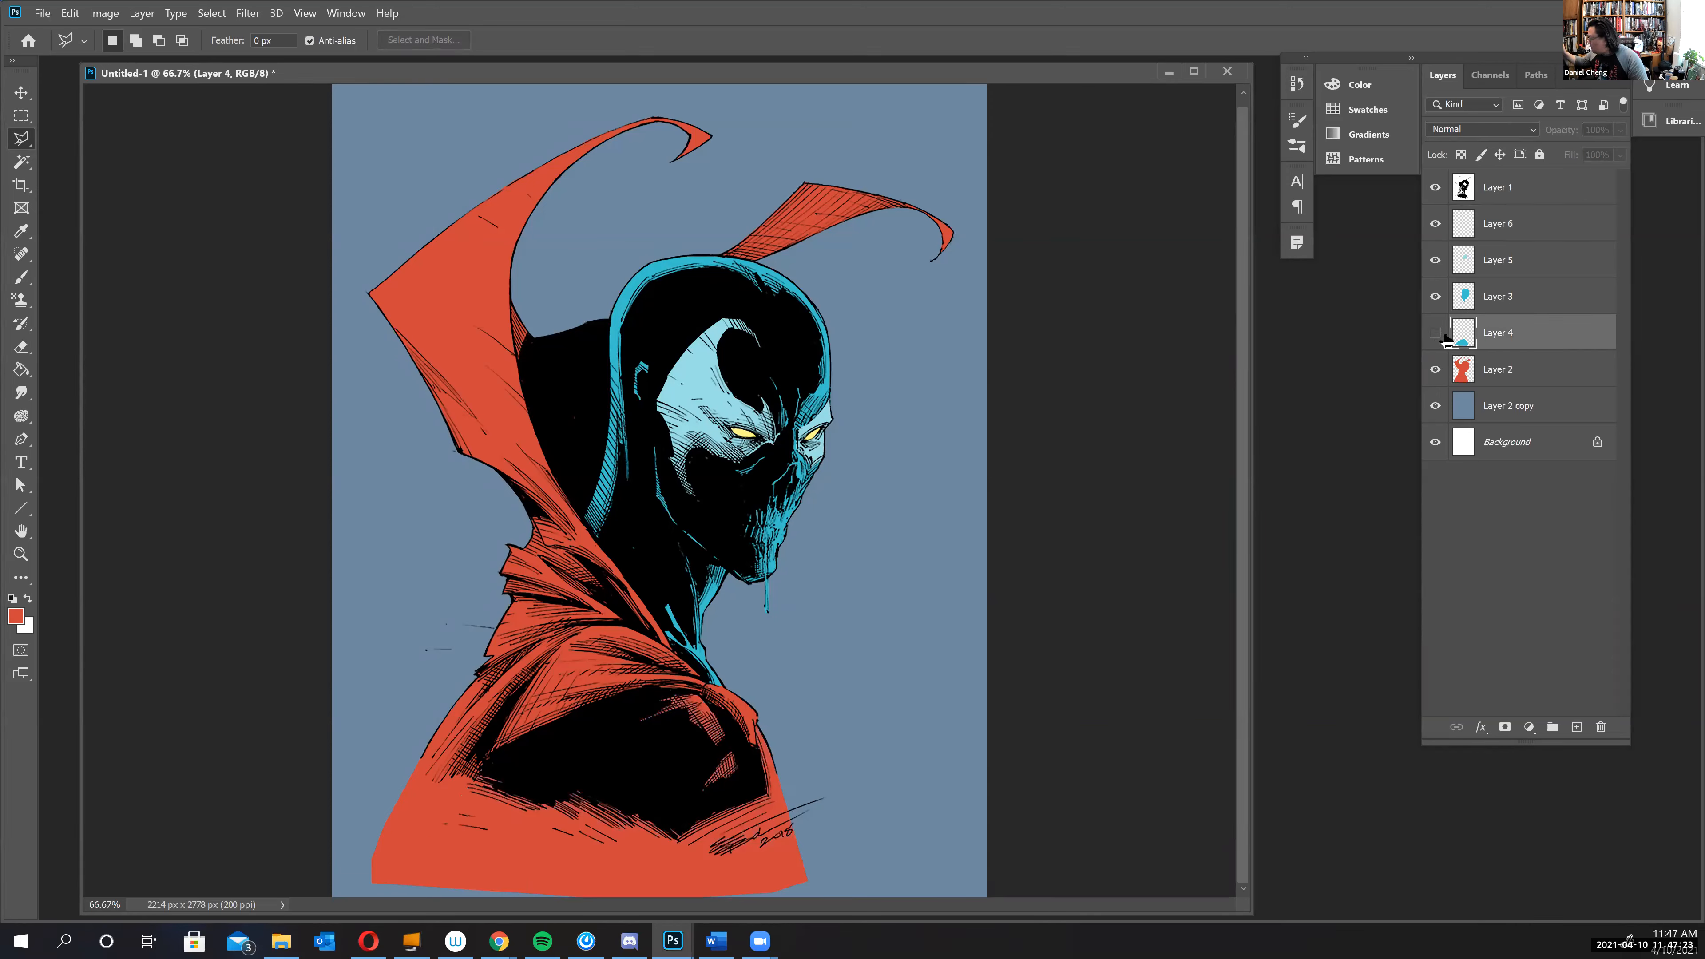
click(1435, 332)
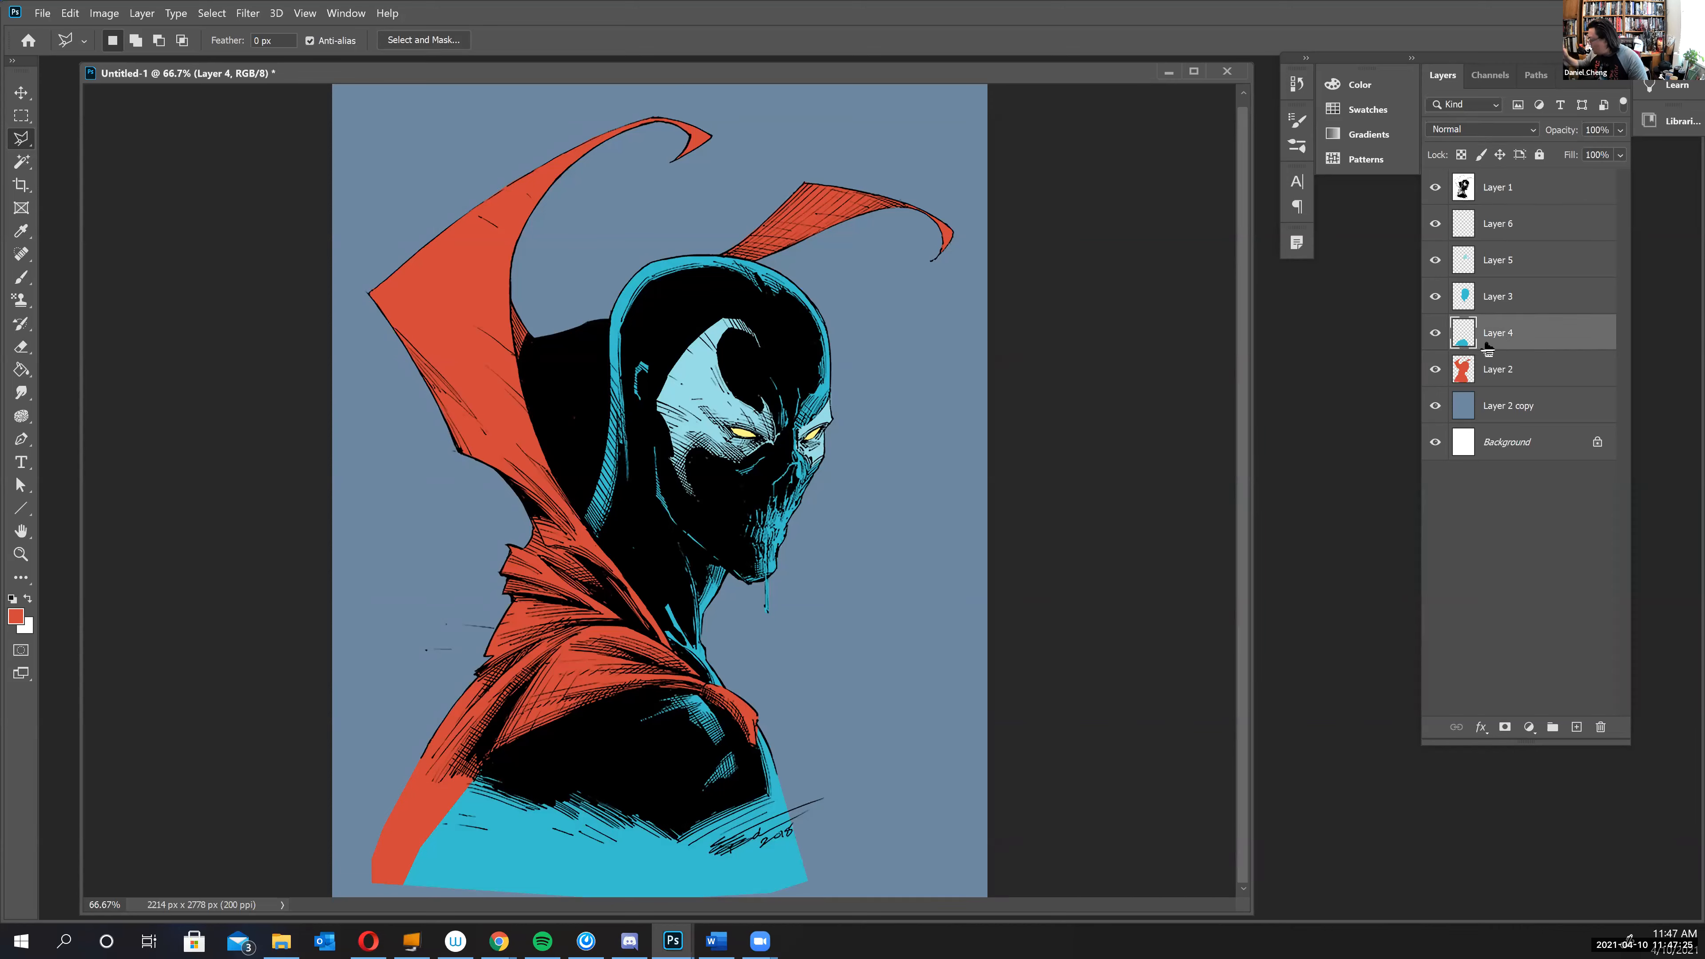
click(759, 727)
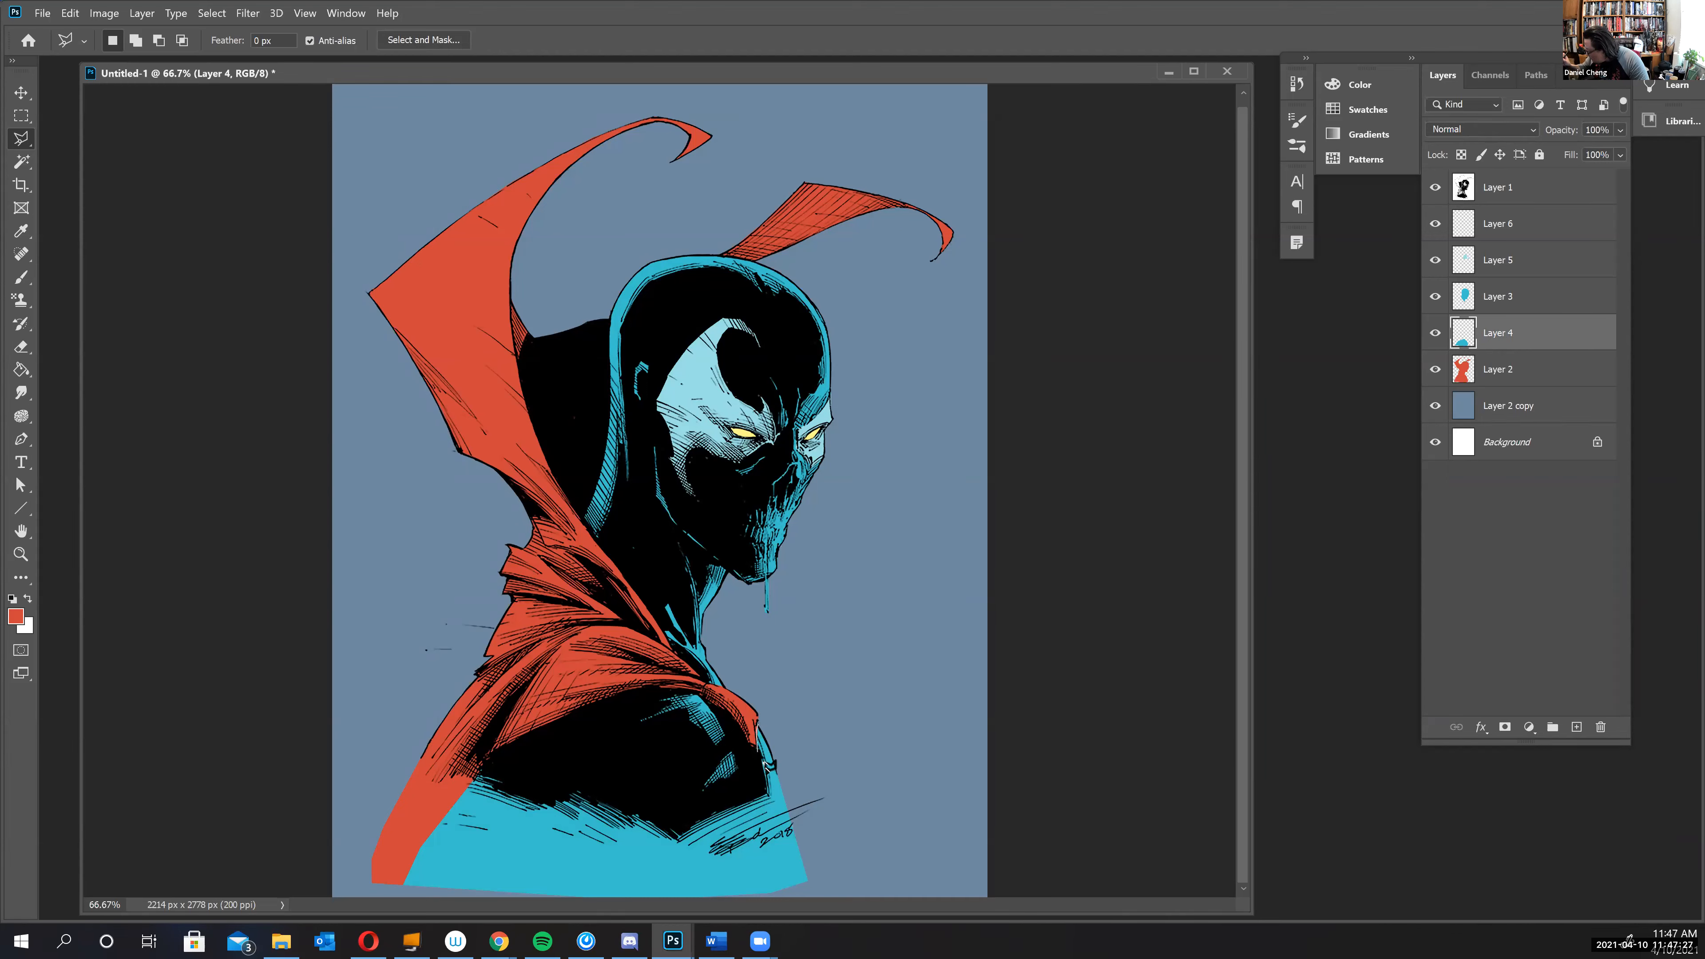
click(766, 778)
click(789, 897)
click(838, 888)
click(818, 788)
click(791, 745)
click(759, 725)
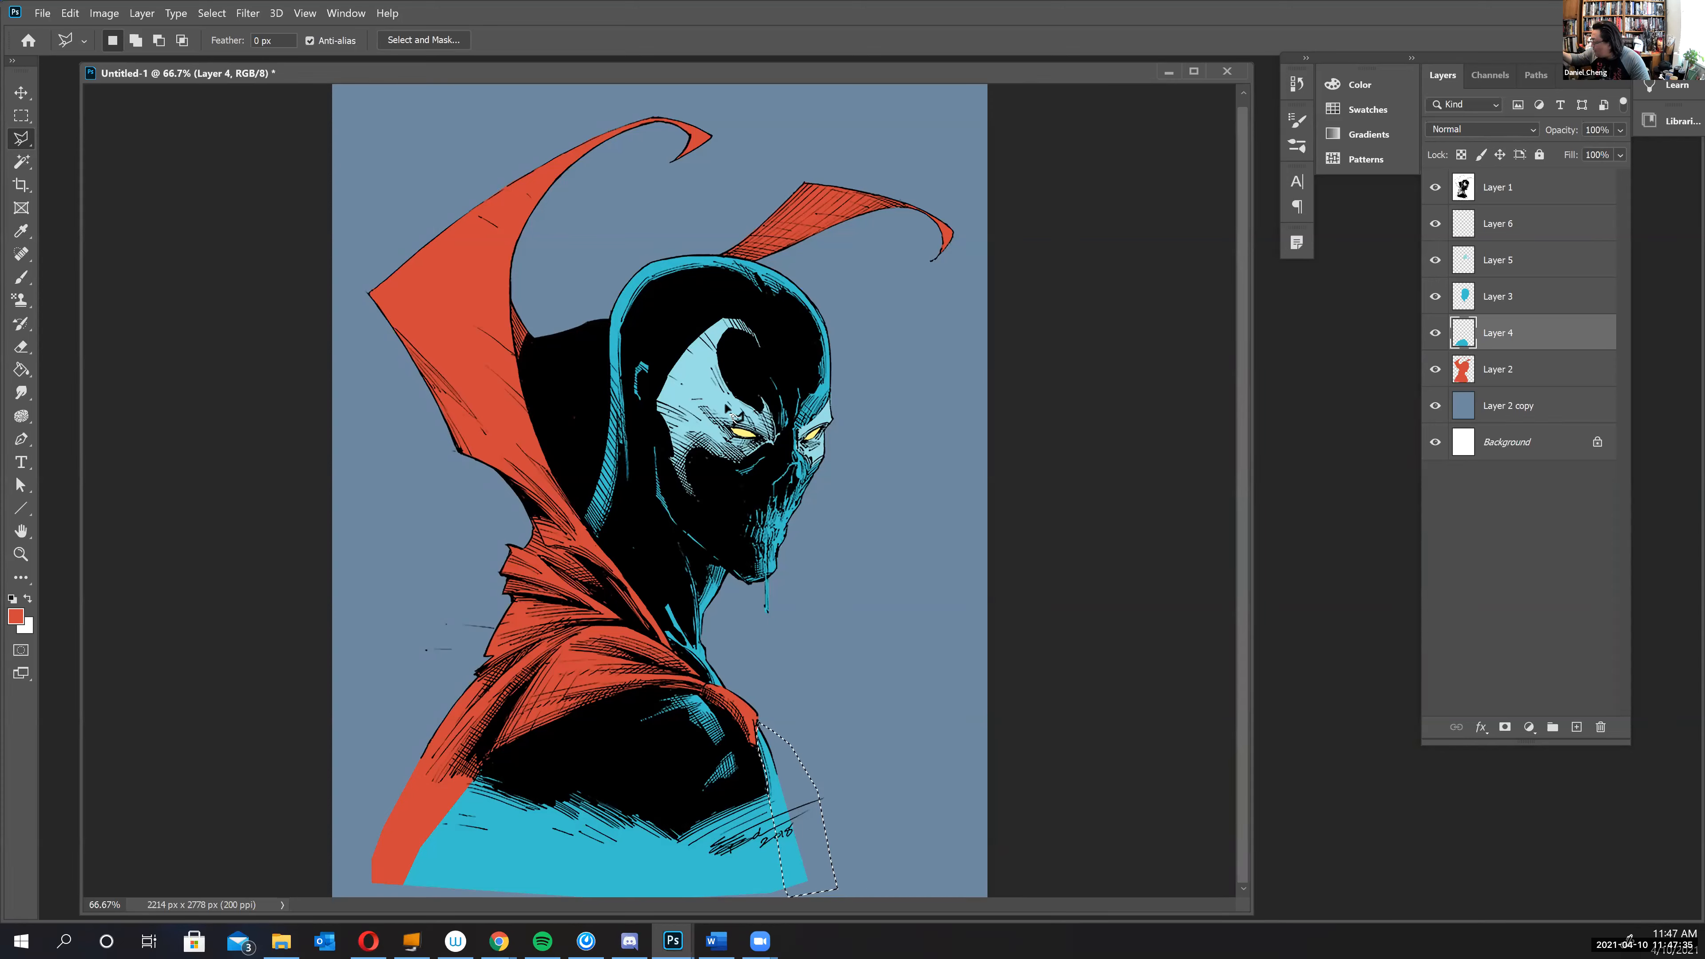
- Copy the selected arm strip to a new layer and lighten it with hue +11 and lightness +43
key(ctrl+u)
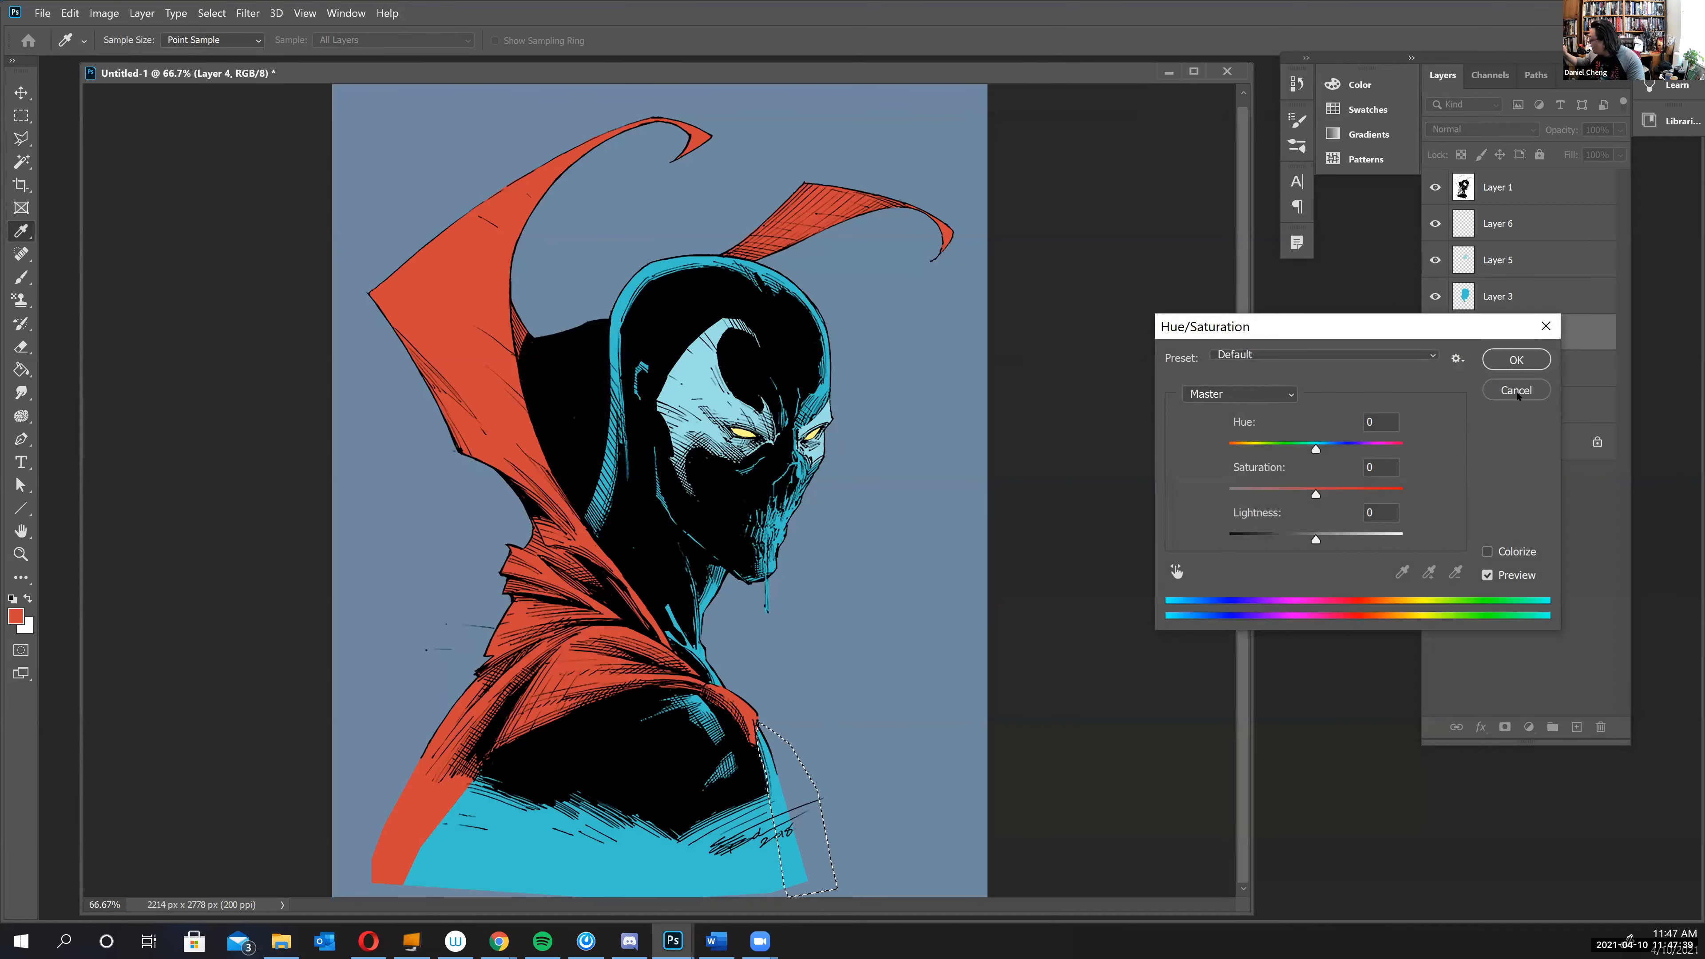
click(1519, 358)
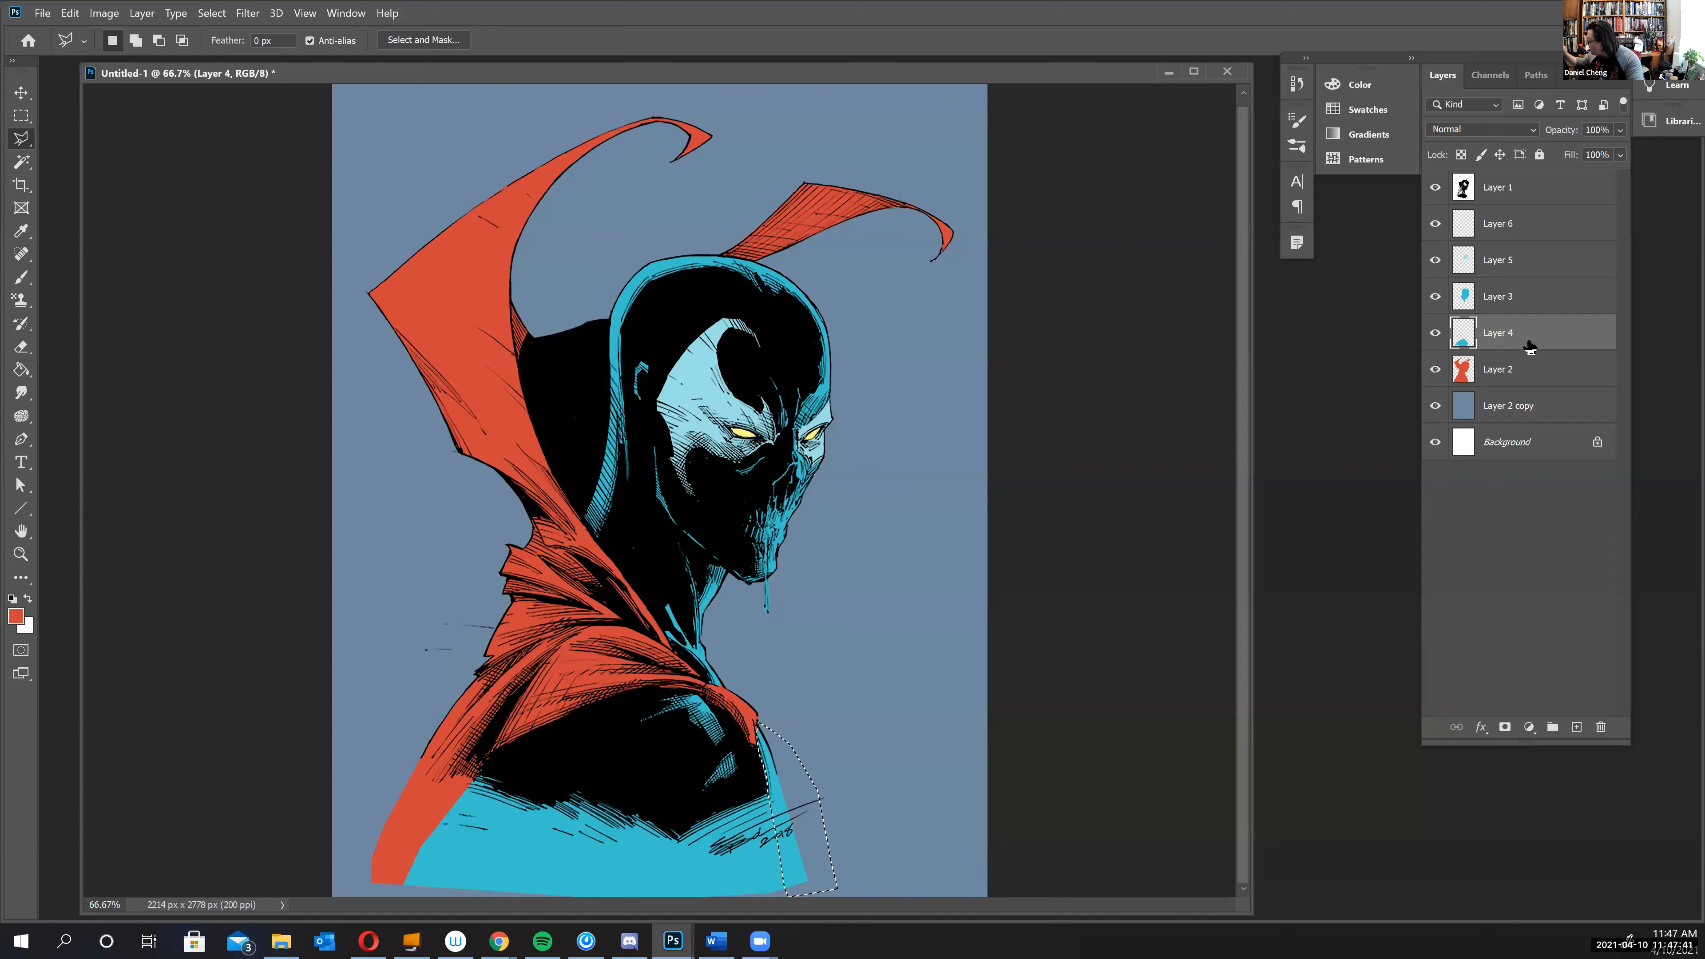
key(ctrl+j)
key(ctrl+u)
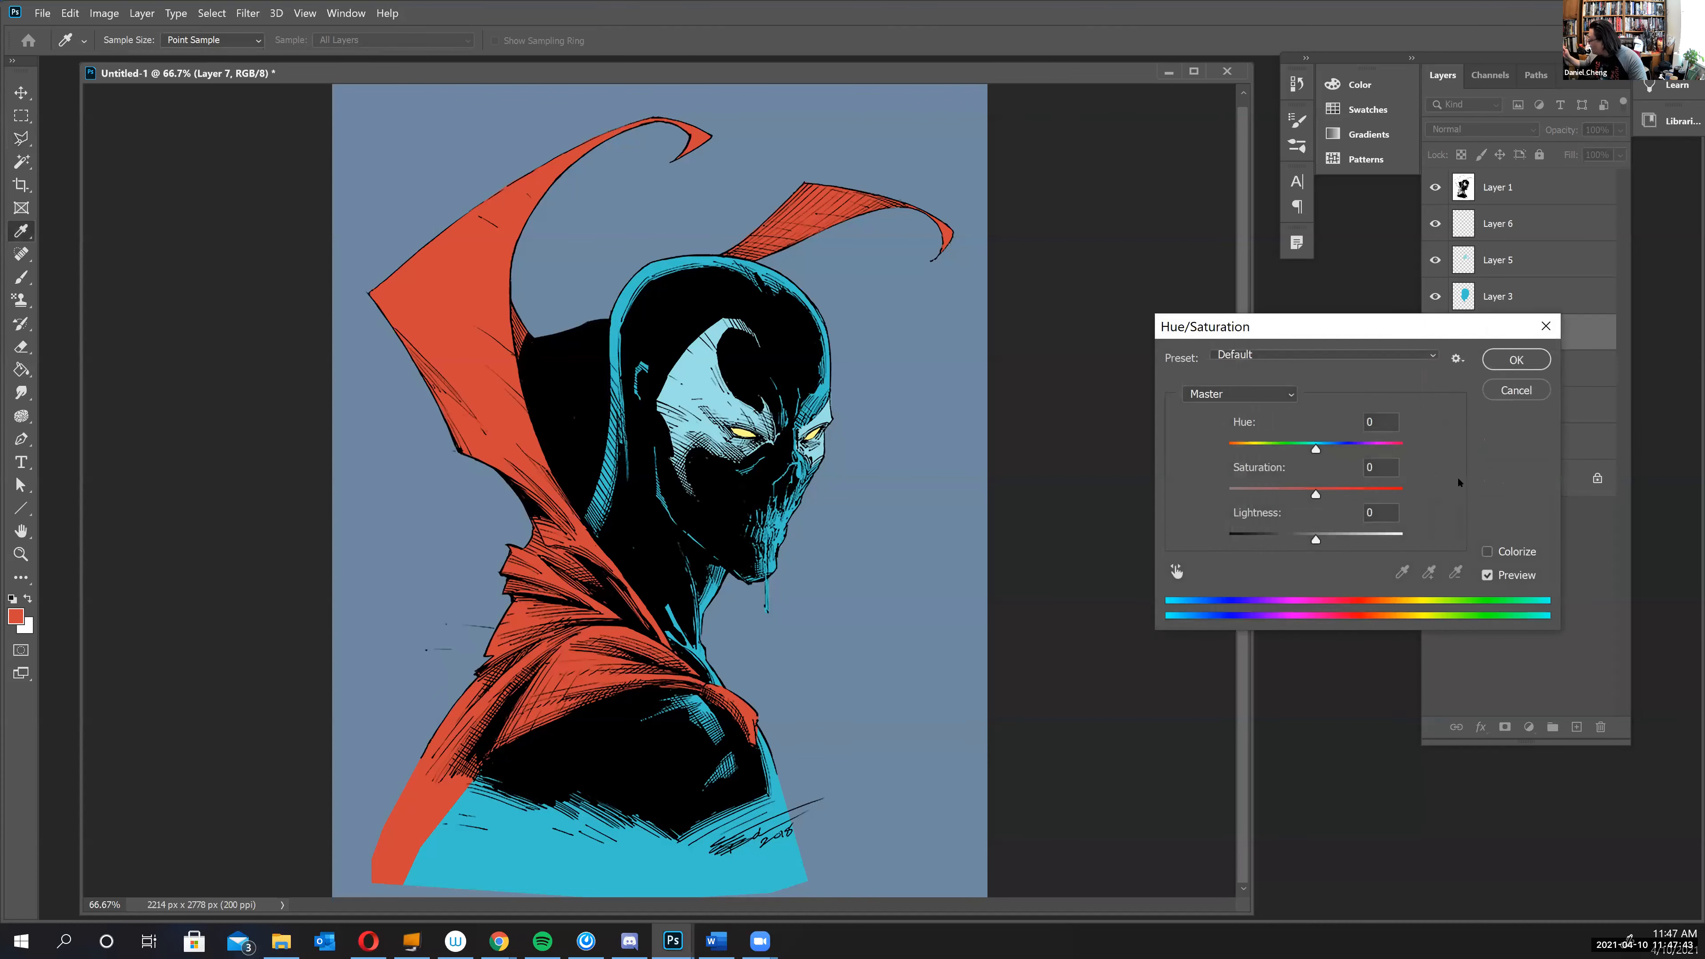
drag(1316, 448, 1325, 450)
drag(1343, 542, 1342, 526)
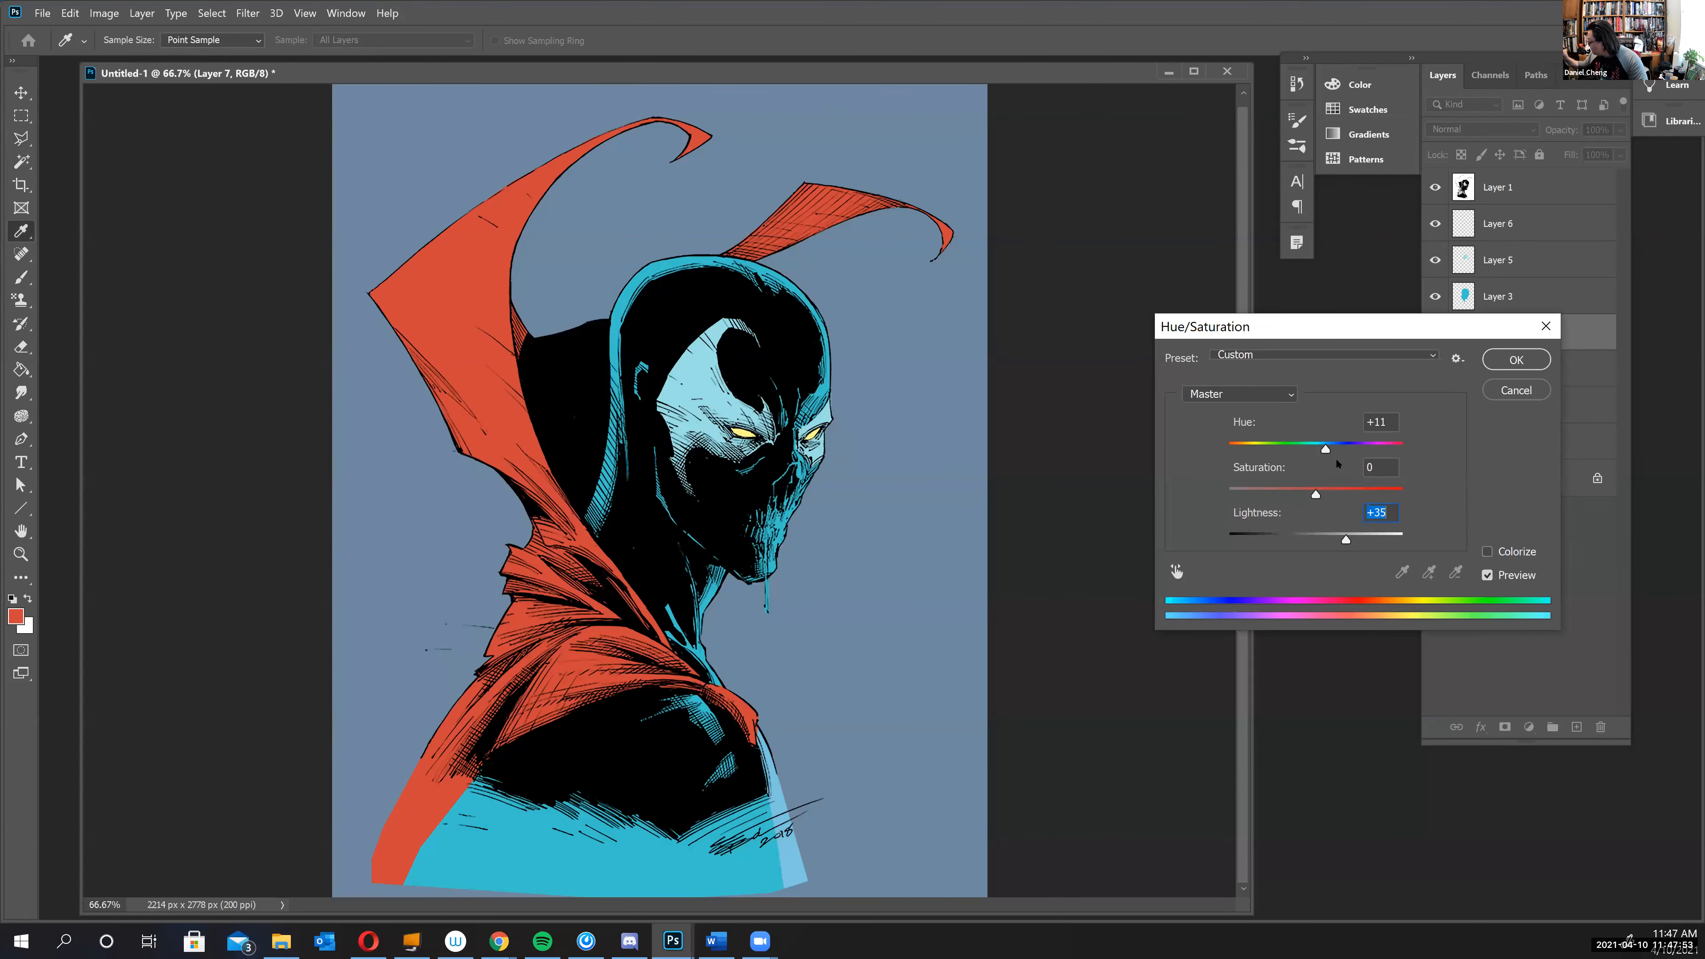
drag(1346, 540, 1354, 542)
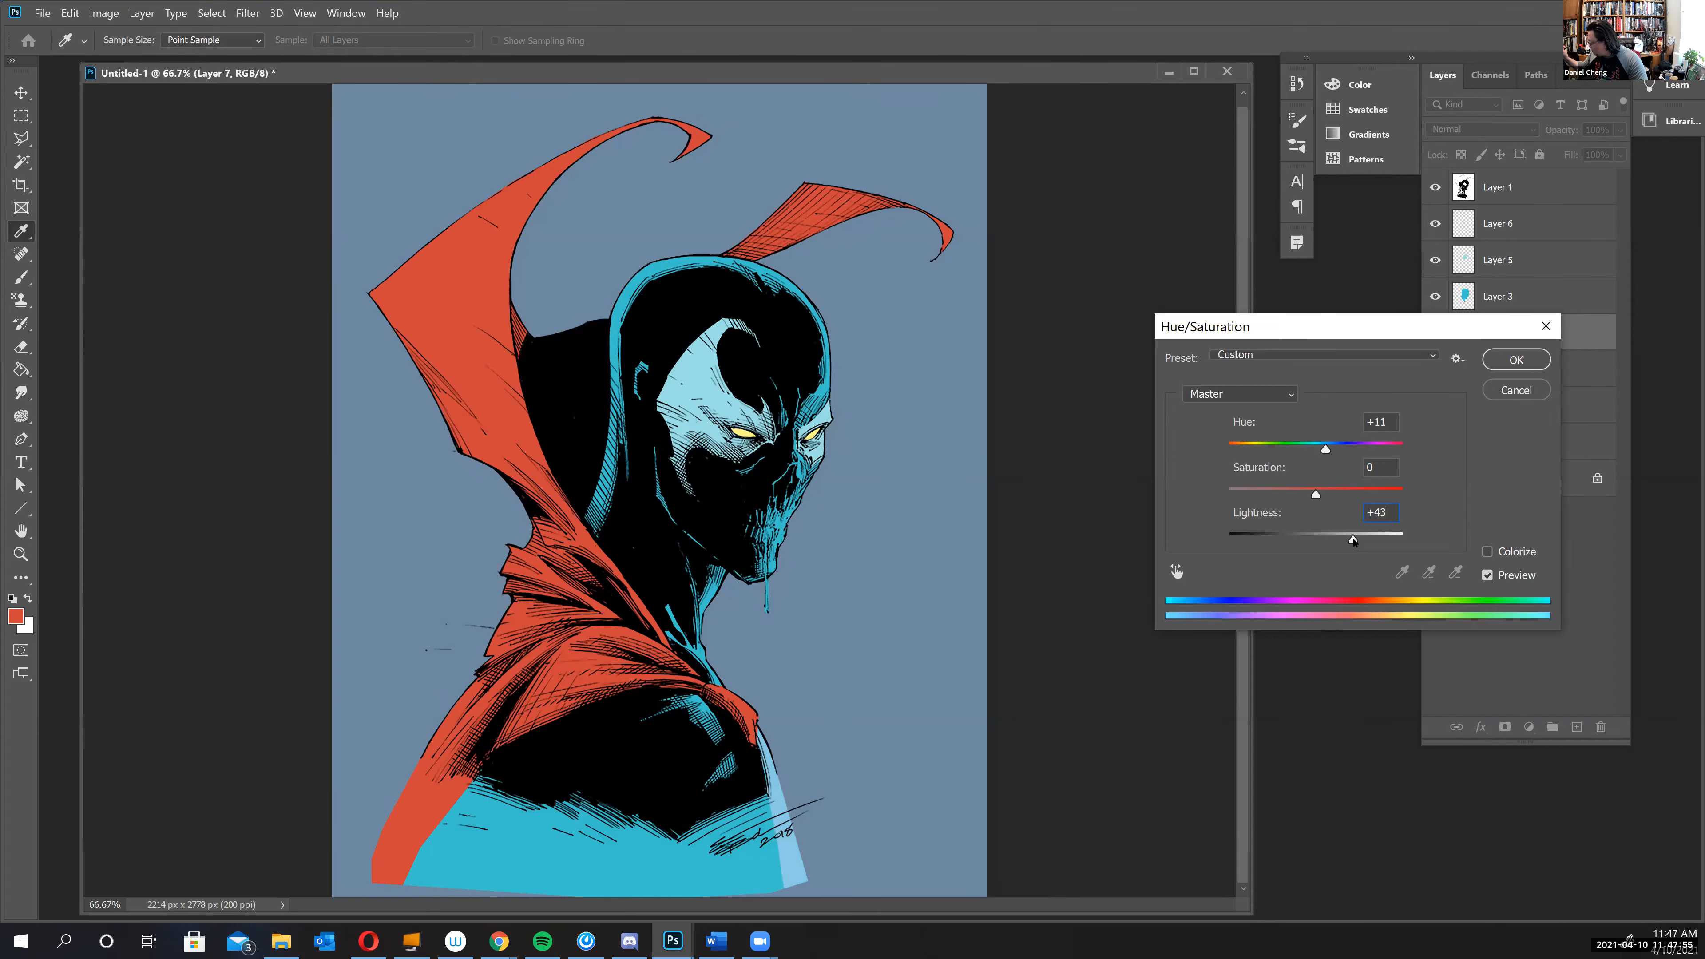
click(1516, 360)
key(l)
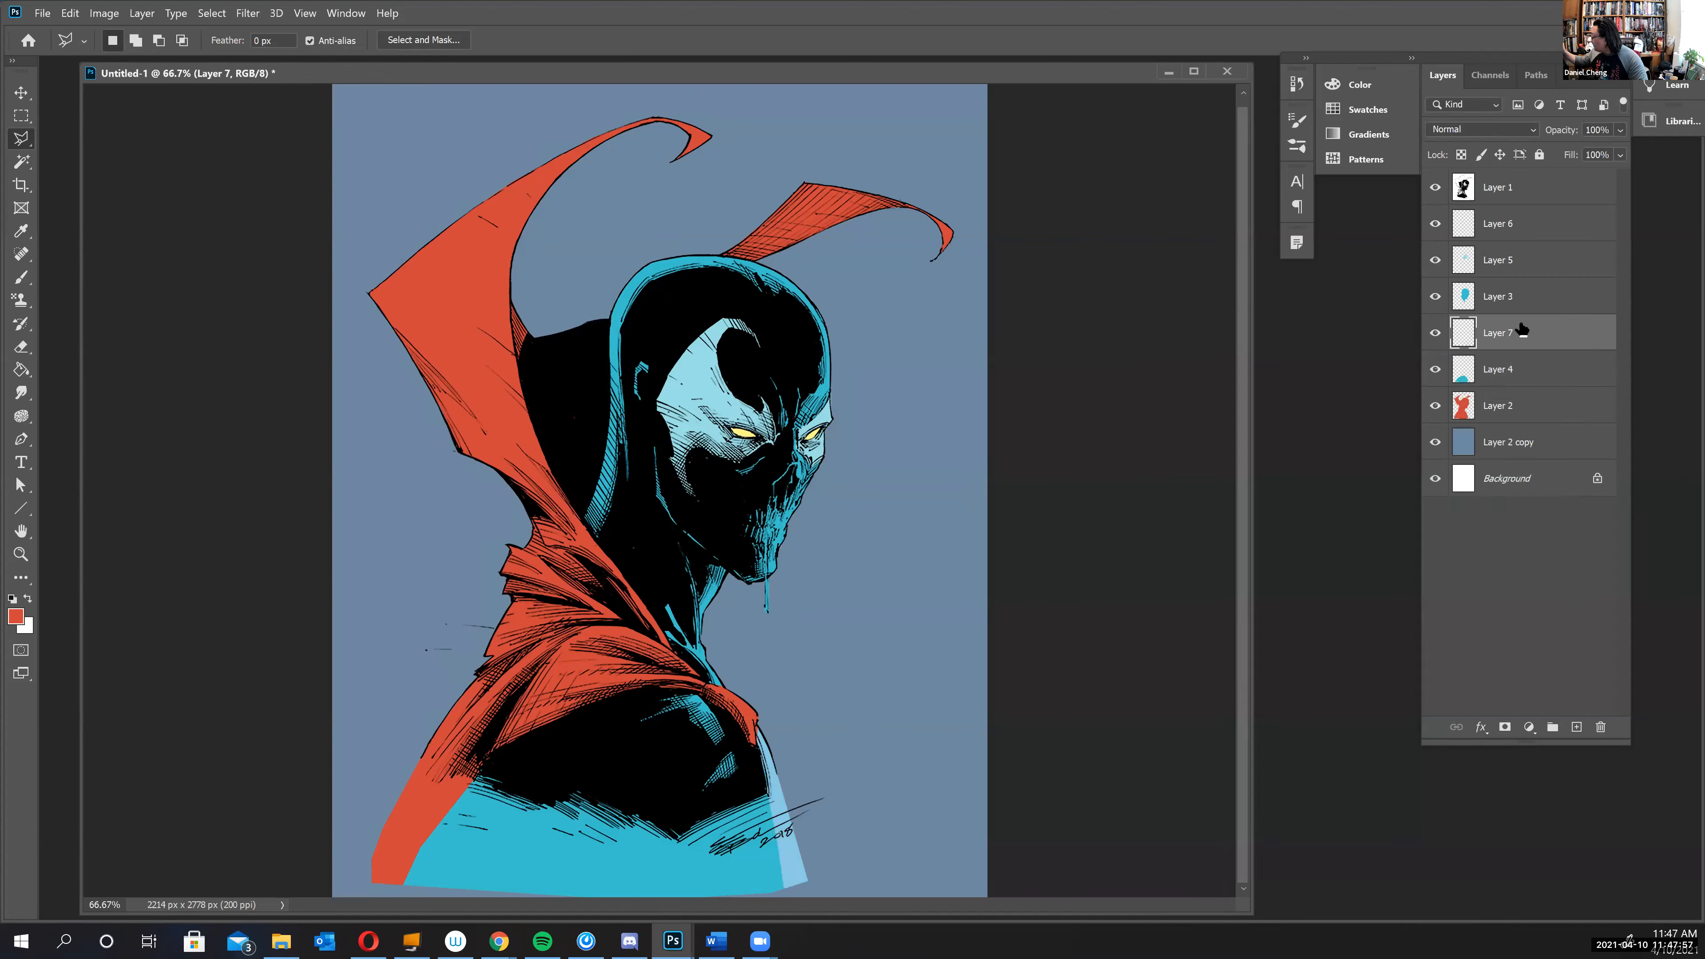
- Check the yellow eyes and the light arm strip by toggling Layer 6 and Layer 7 off and on
click(1524, 225)
click(1434, 224)
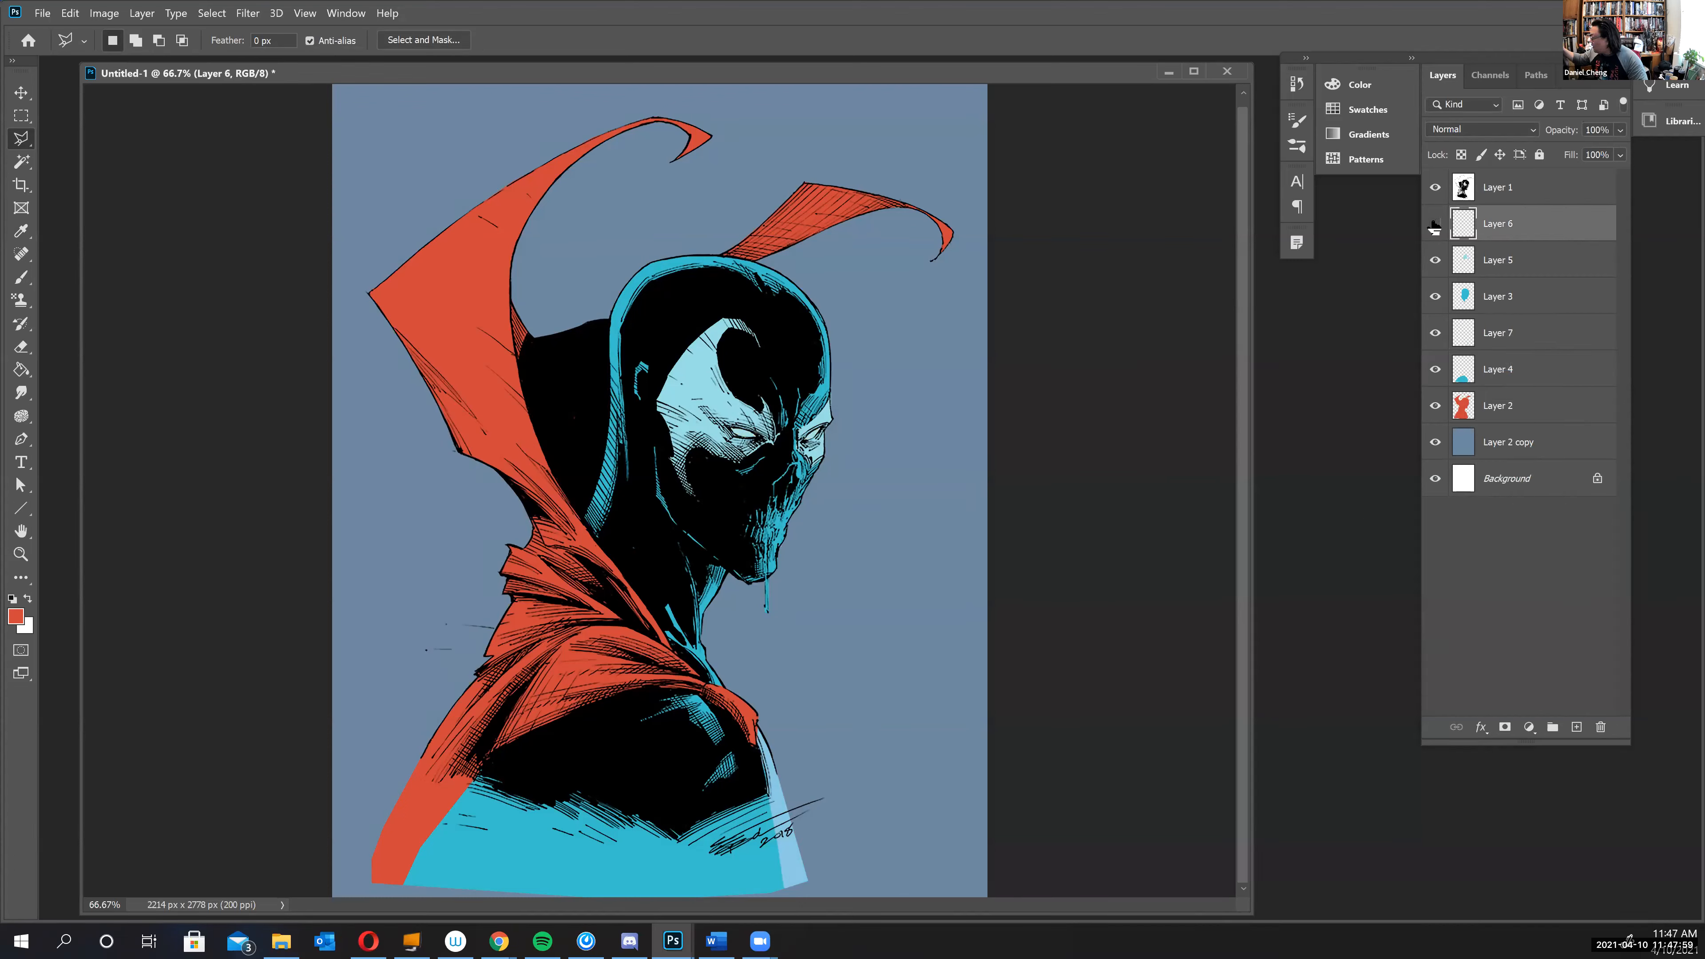
click(1435, 224)
click(1435, 334)
click(1436, 334)
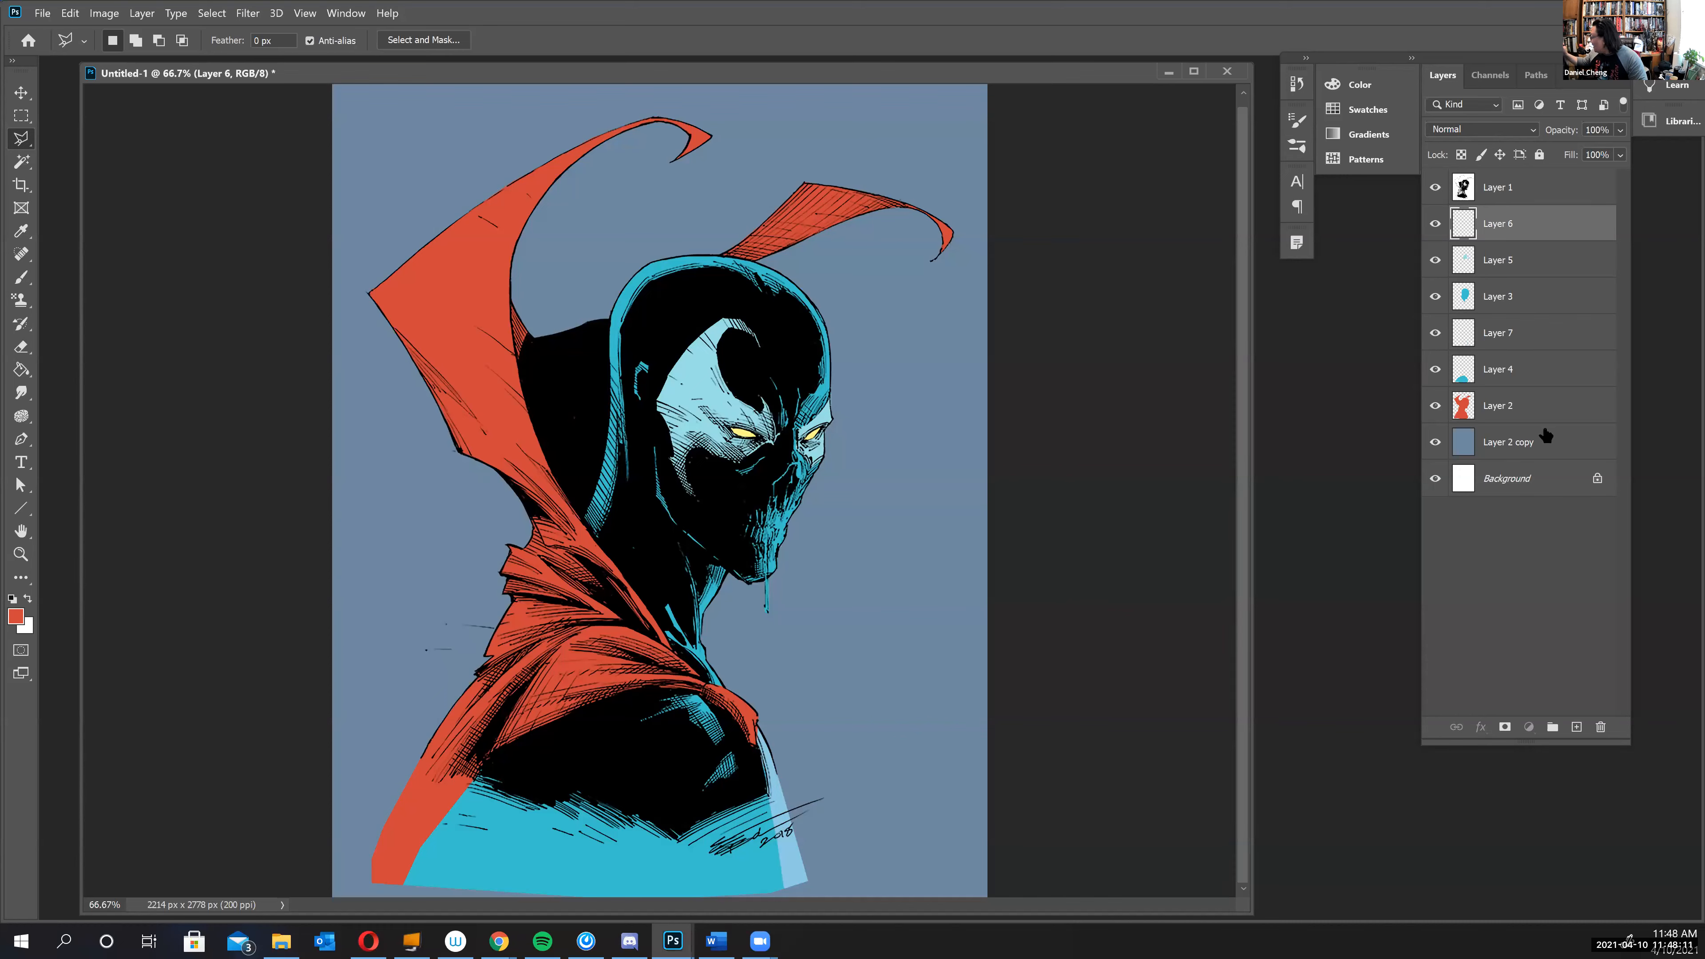
- Group all the colour layers from Layer 6 down to Layer 2 copy
shift+click(1533, 444)
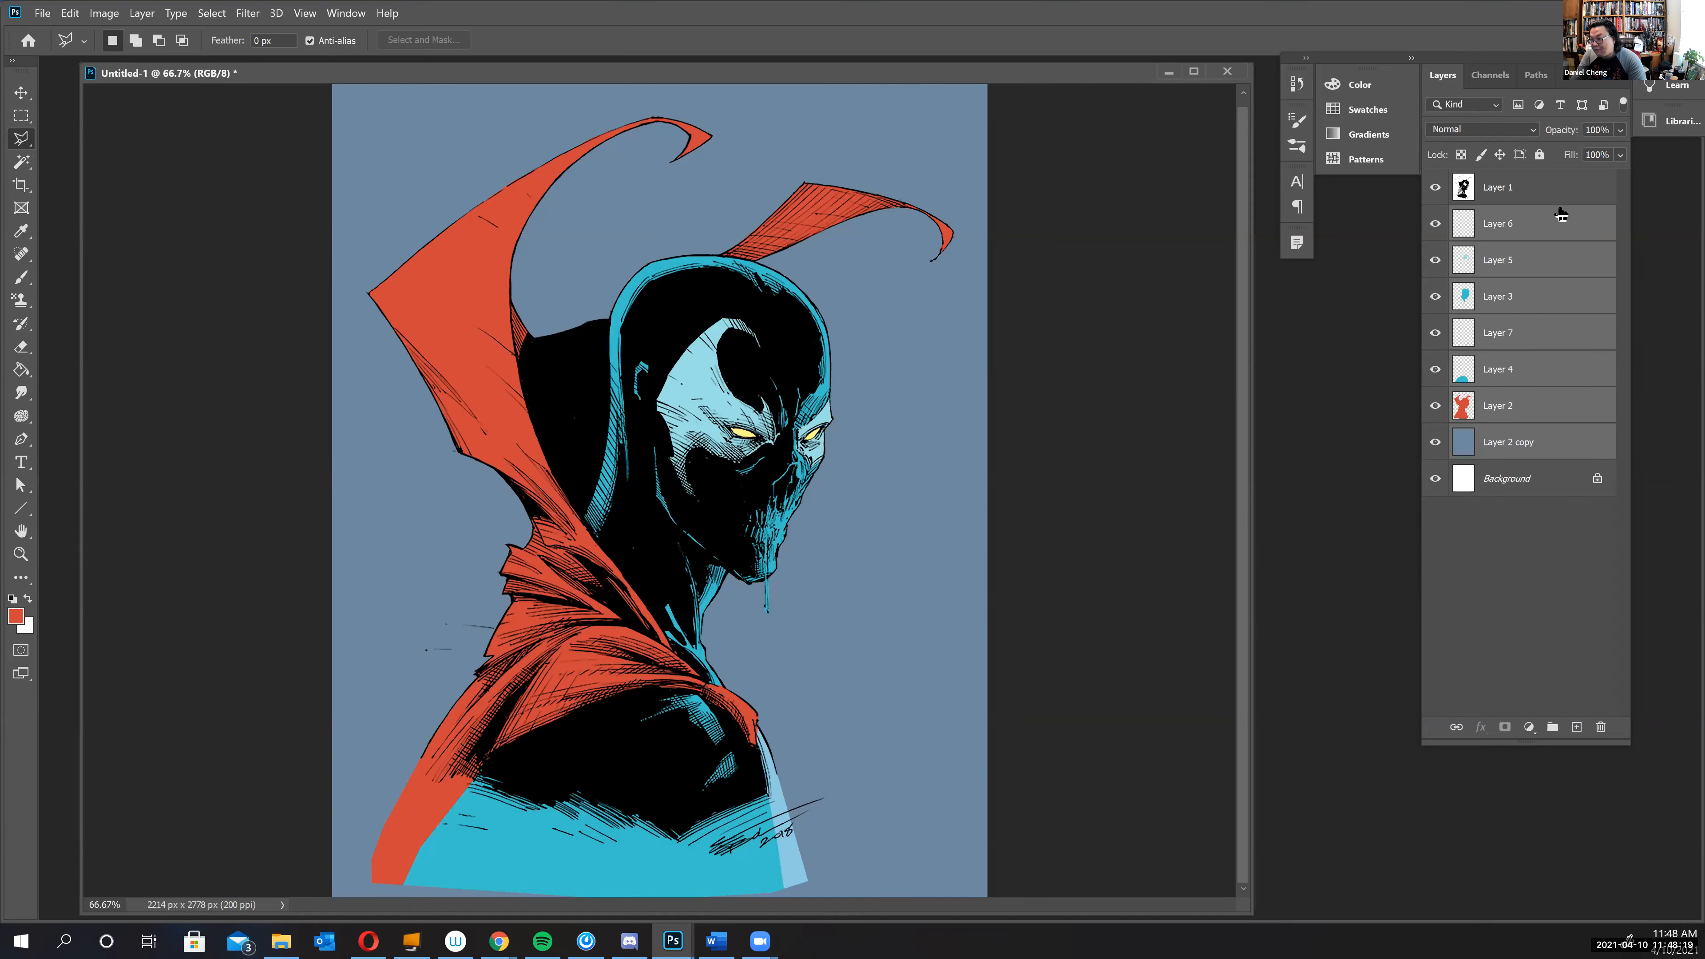
key(ctrl+g)
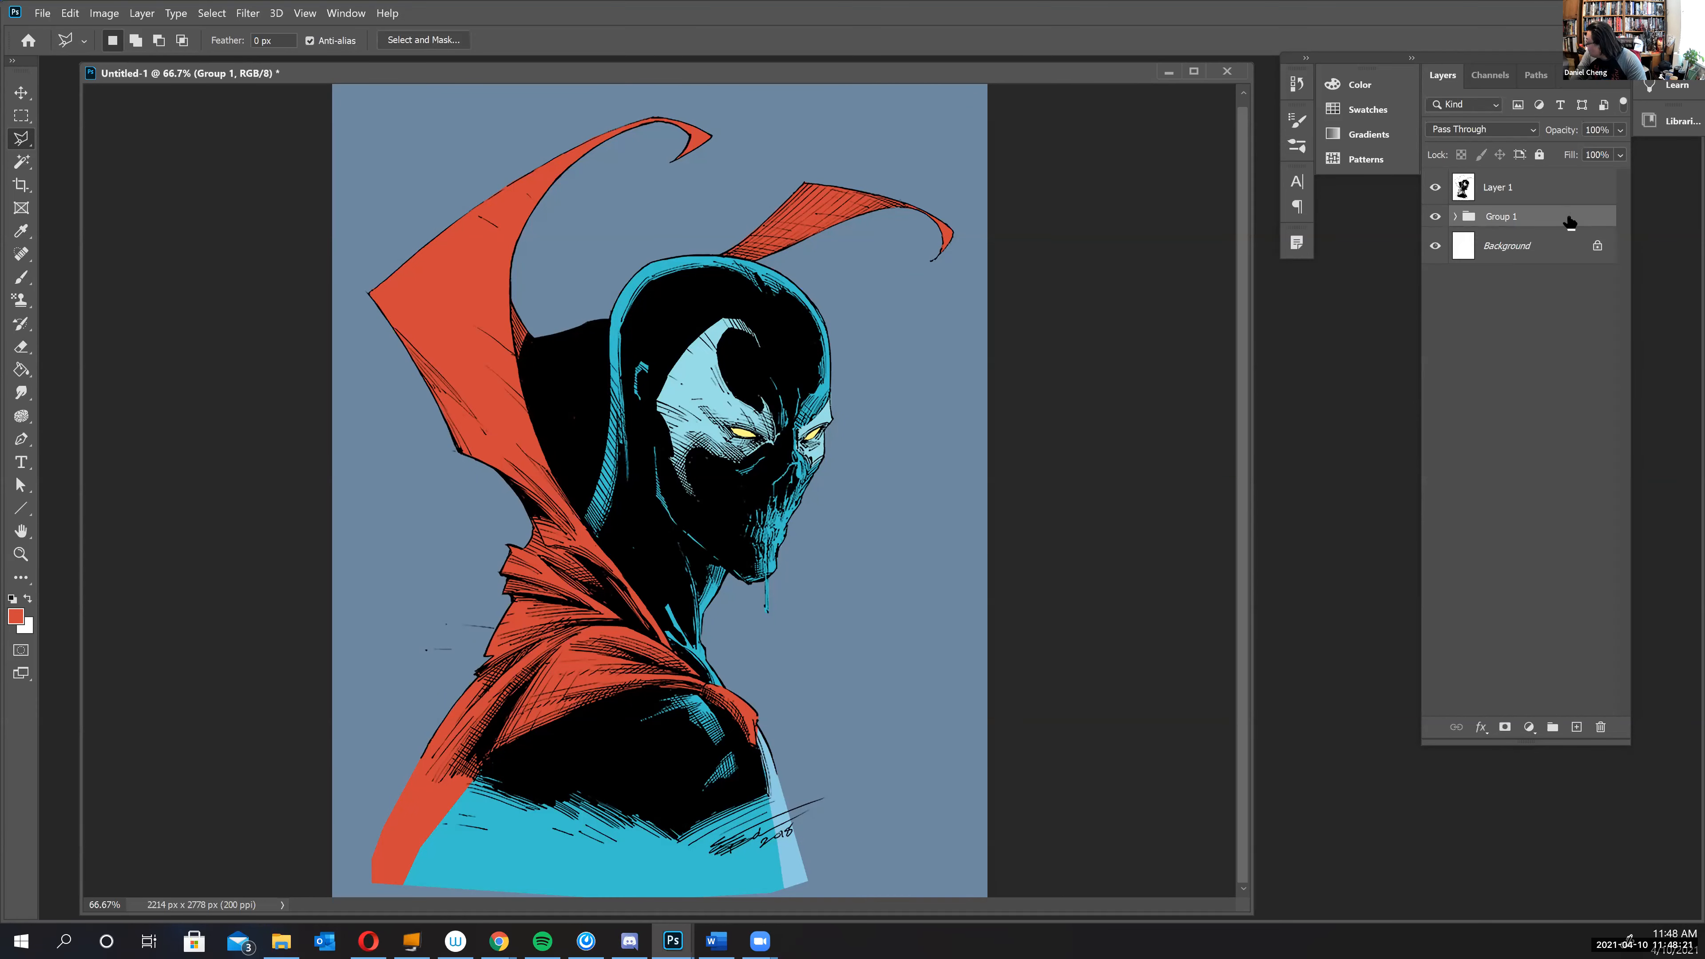
click(1438, 218)
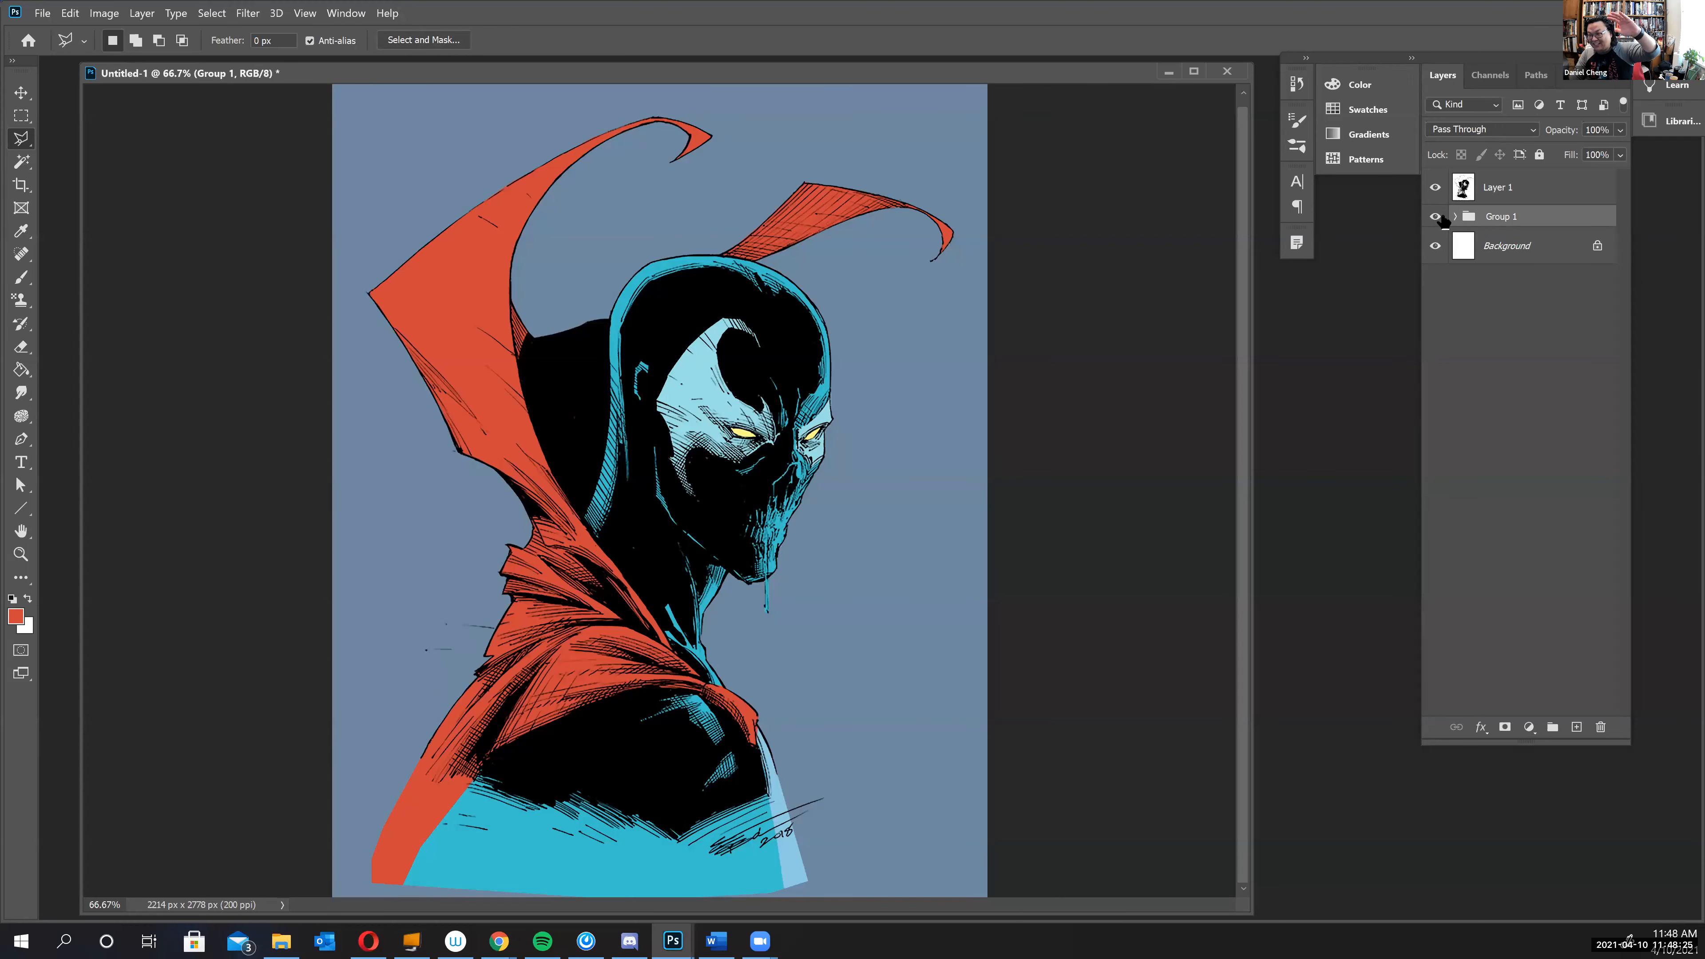
- Duplicate Group 1, merge the duplicate into a single layer and hide the original group
drag(1443, 221, 1582, 731)
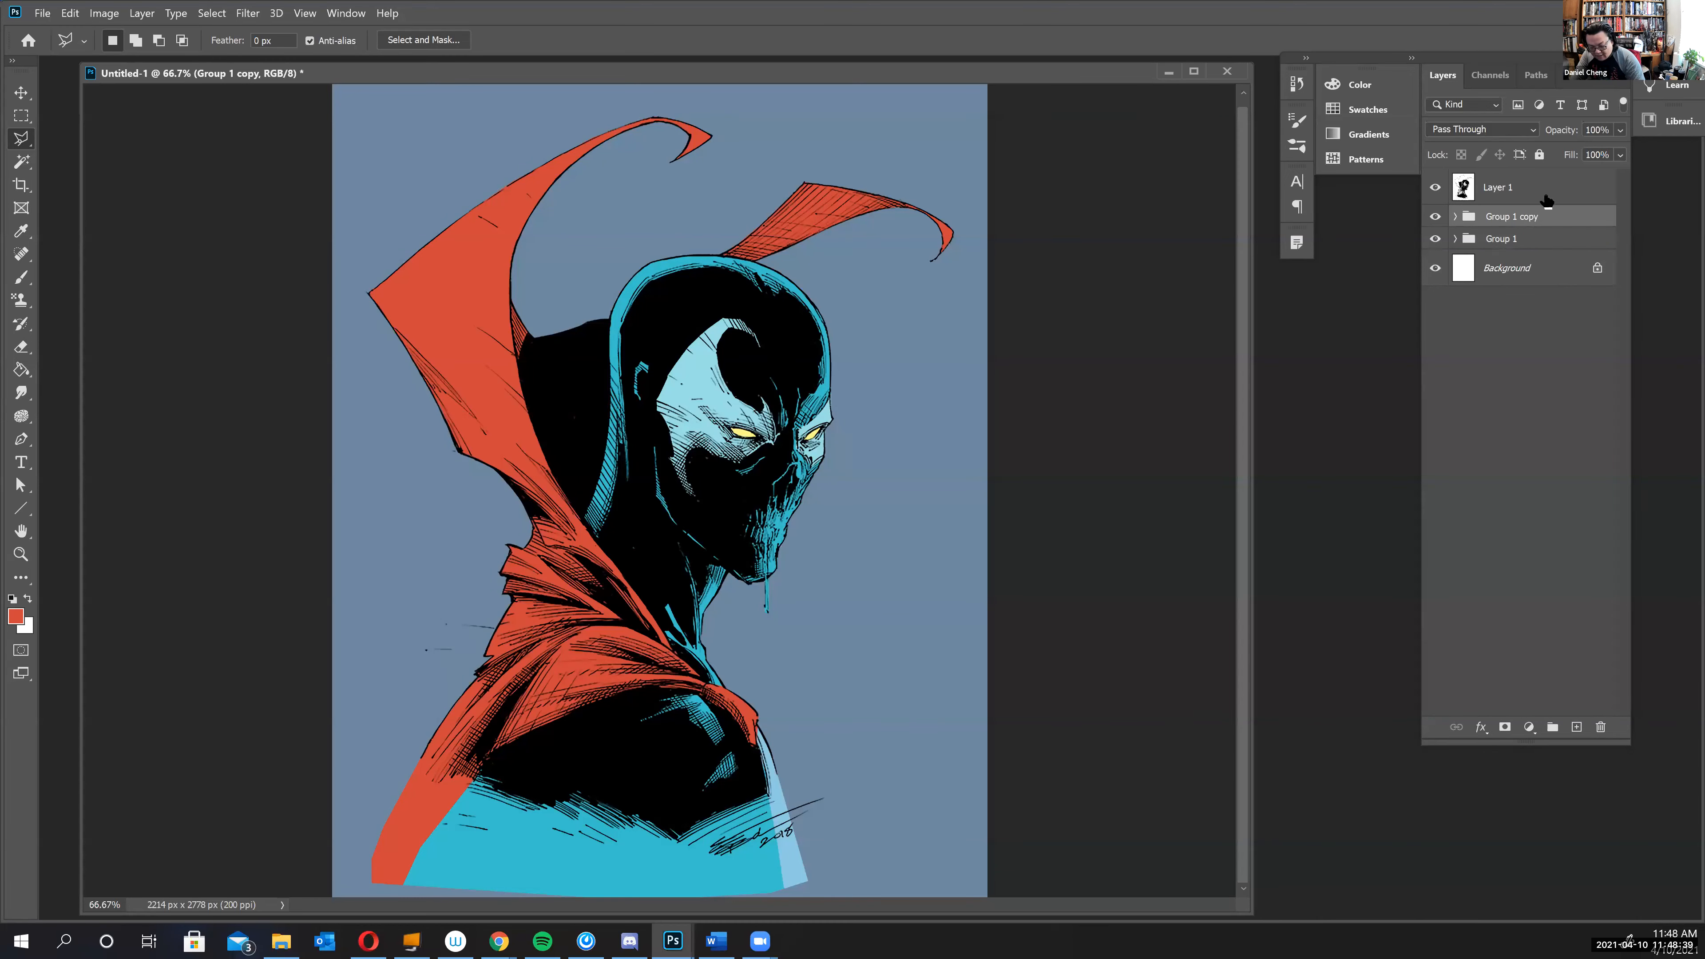
key(ctrl+e)
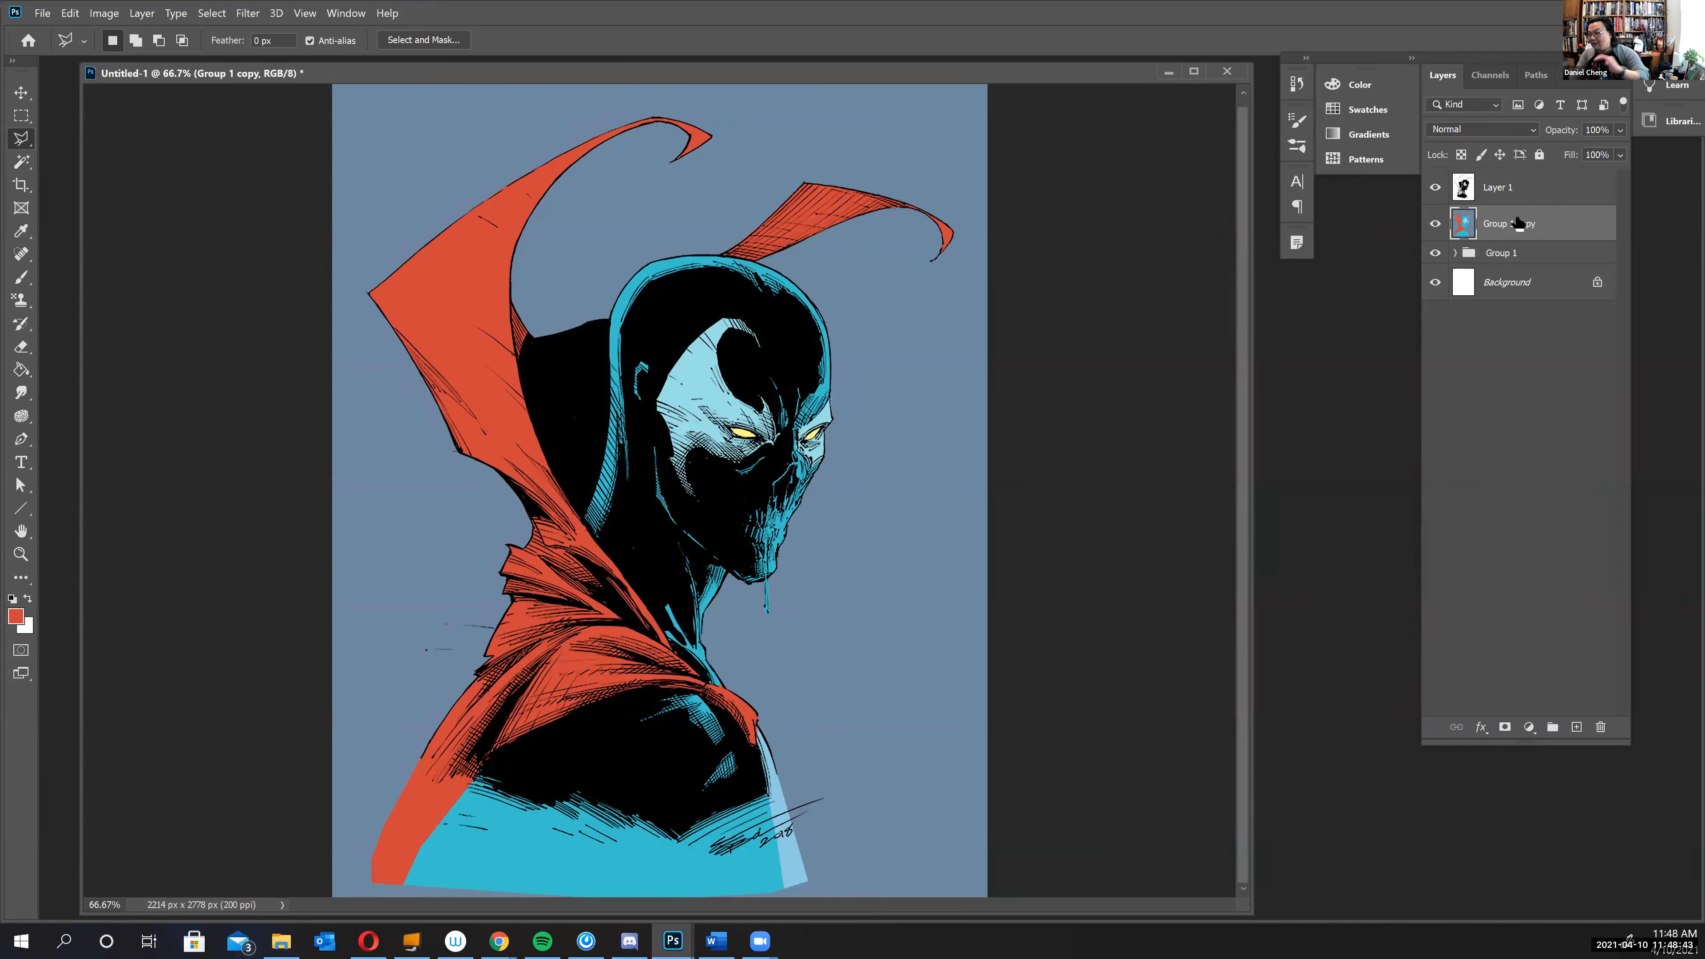
click(1435, 253)
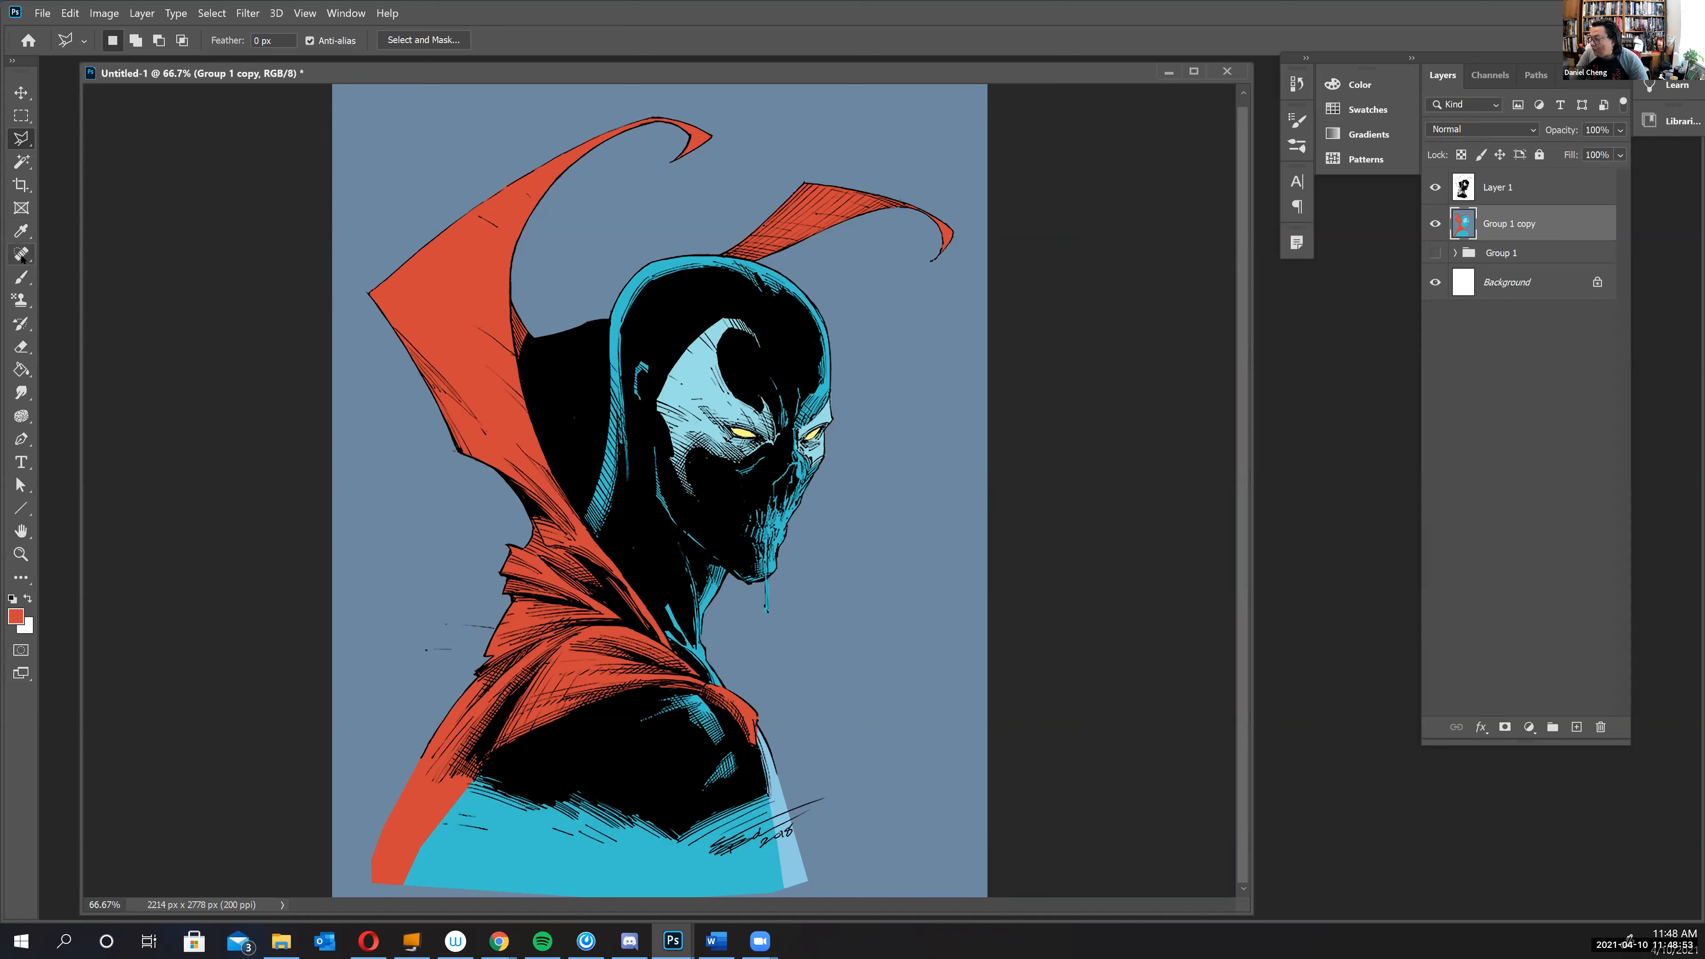
- Try selecting the cape and its far tip with the Magic Wand on the merged colour layer, and clear the selection
click(25, 163)
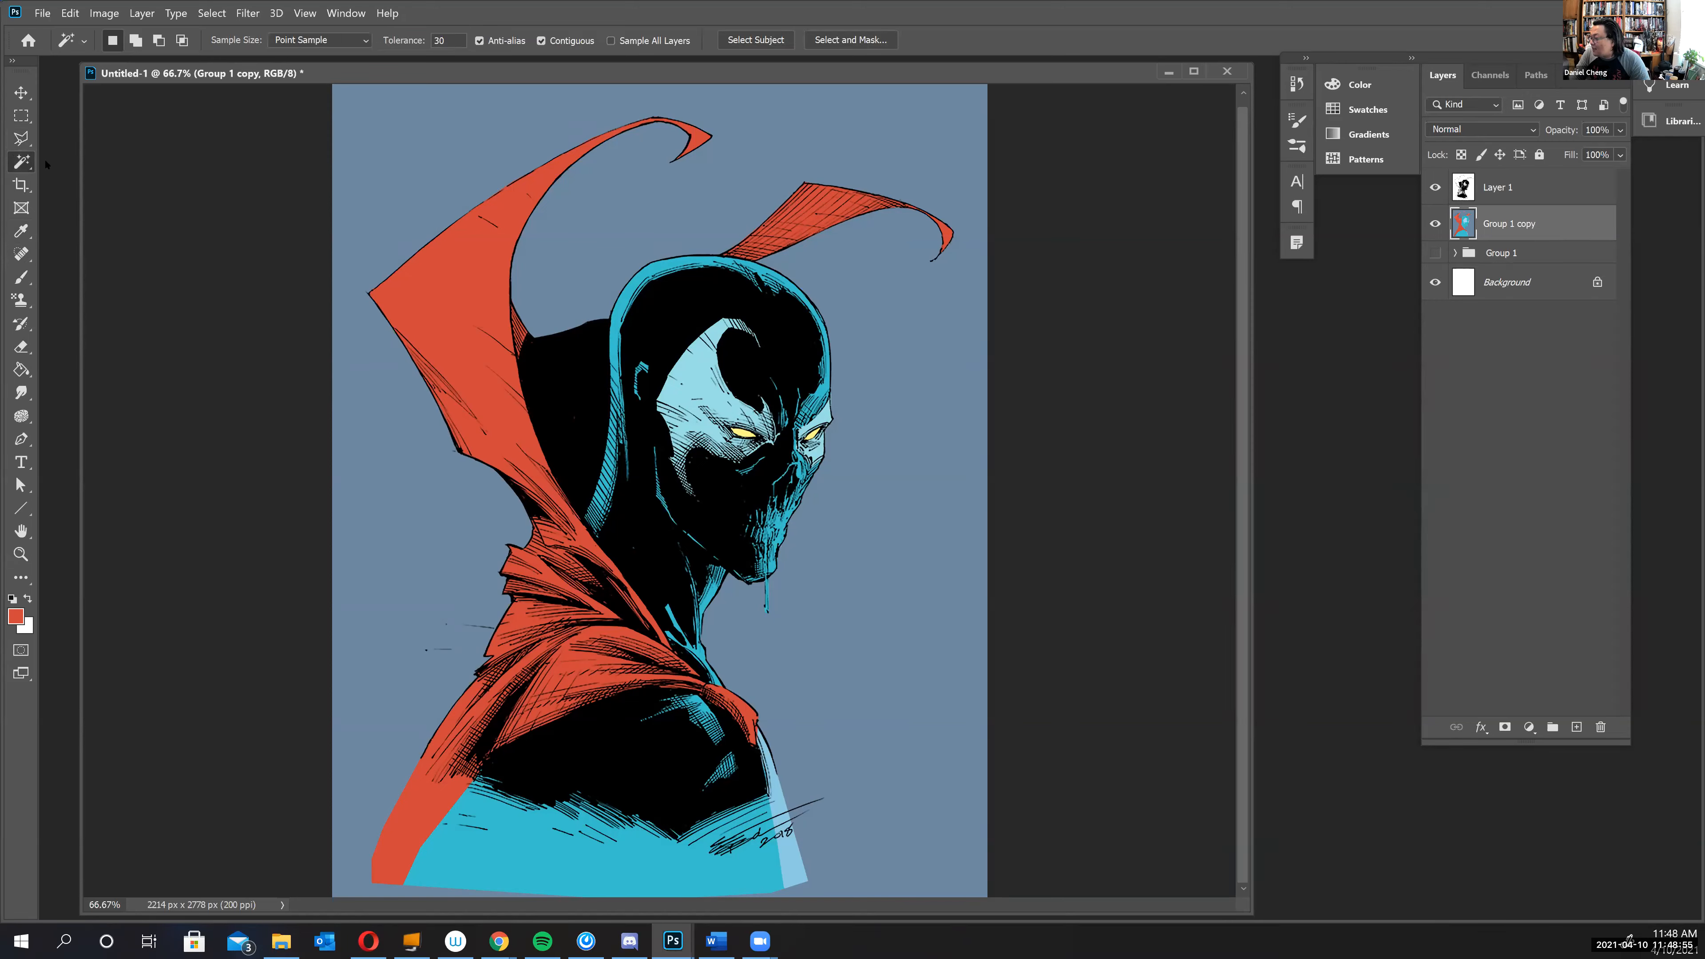
right_click(24, 163)
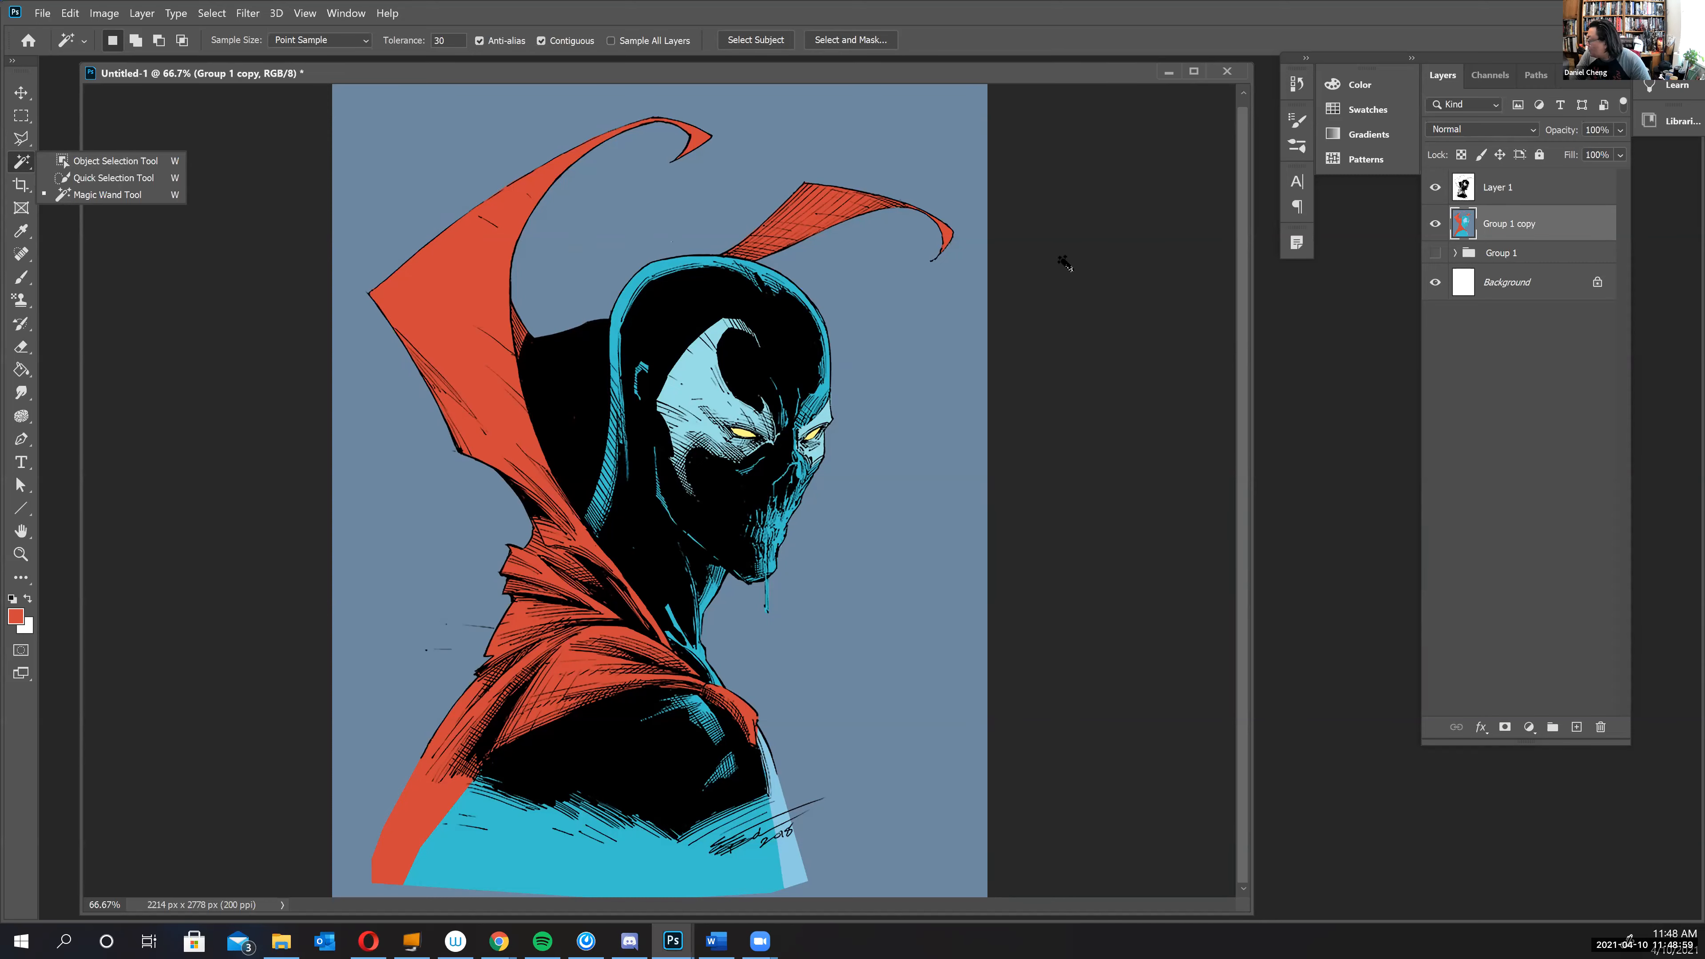
drag(1037, 79, 1044, 79)
click(466, 344)
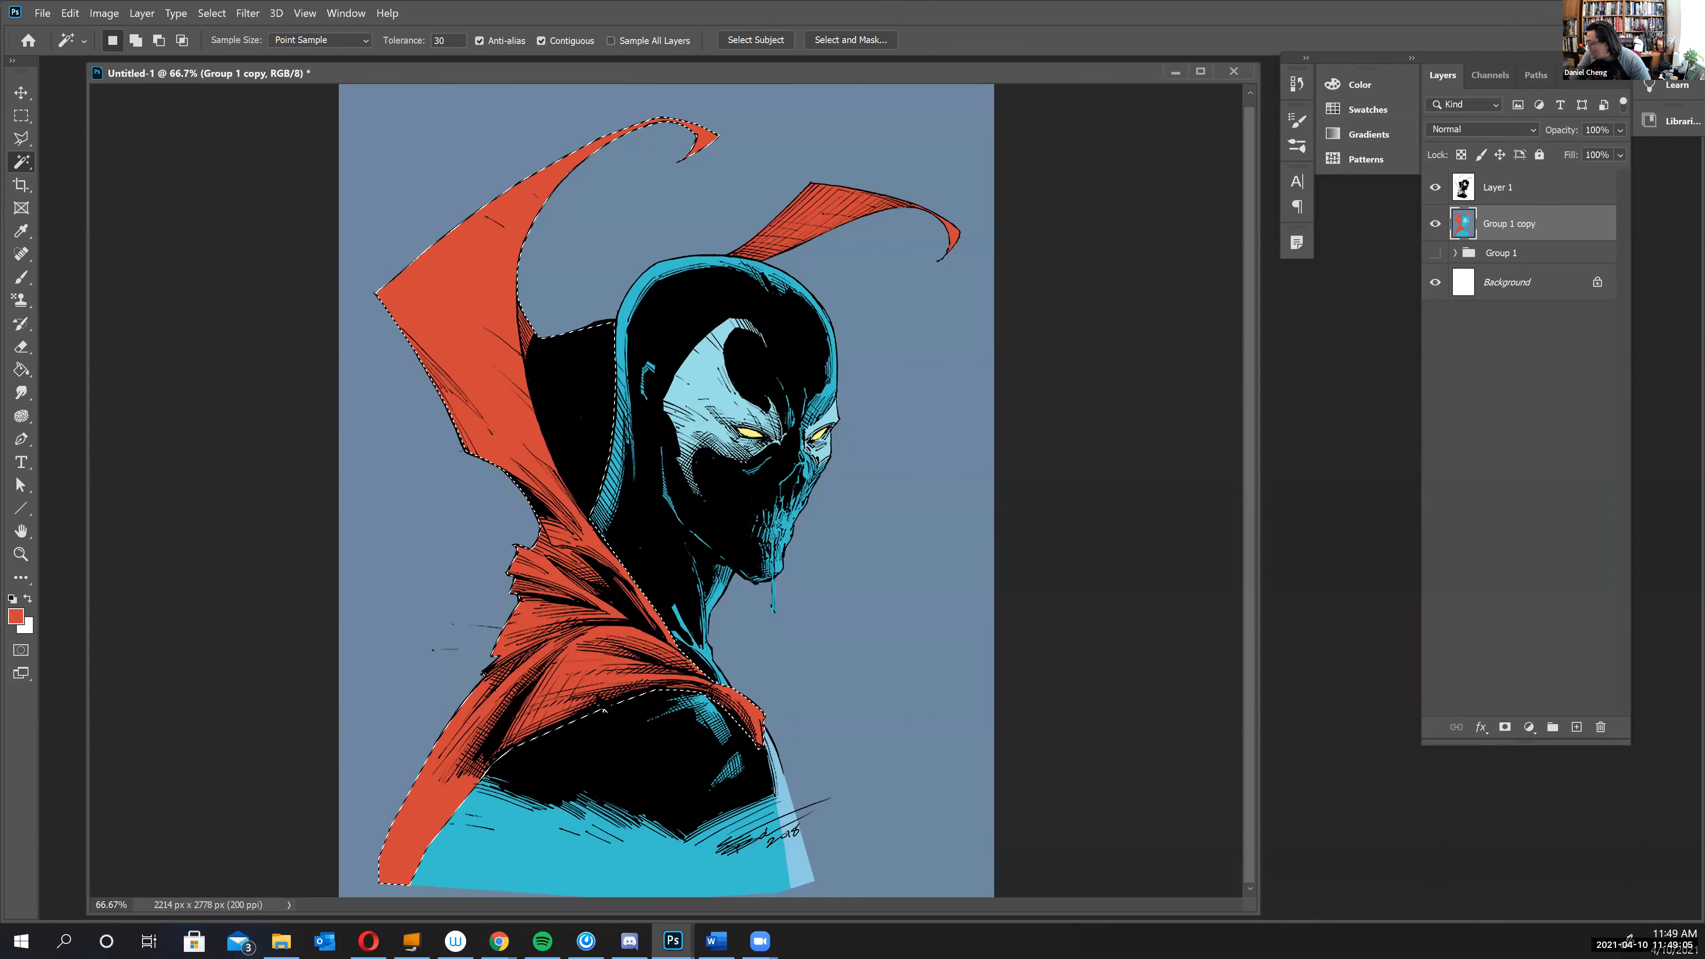
key(shift)
shift+click(812, 224)
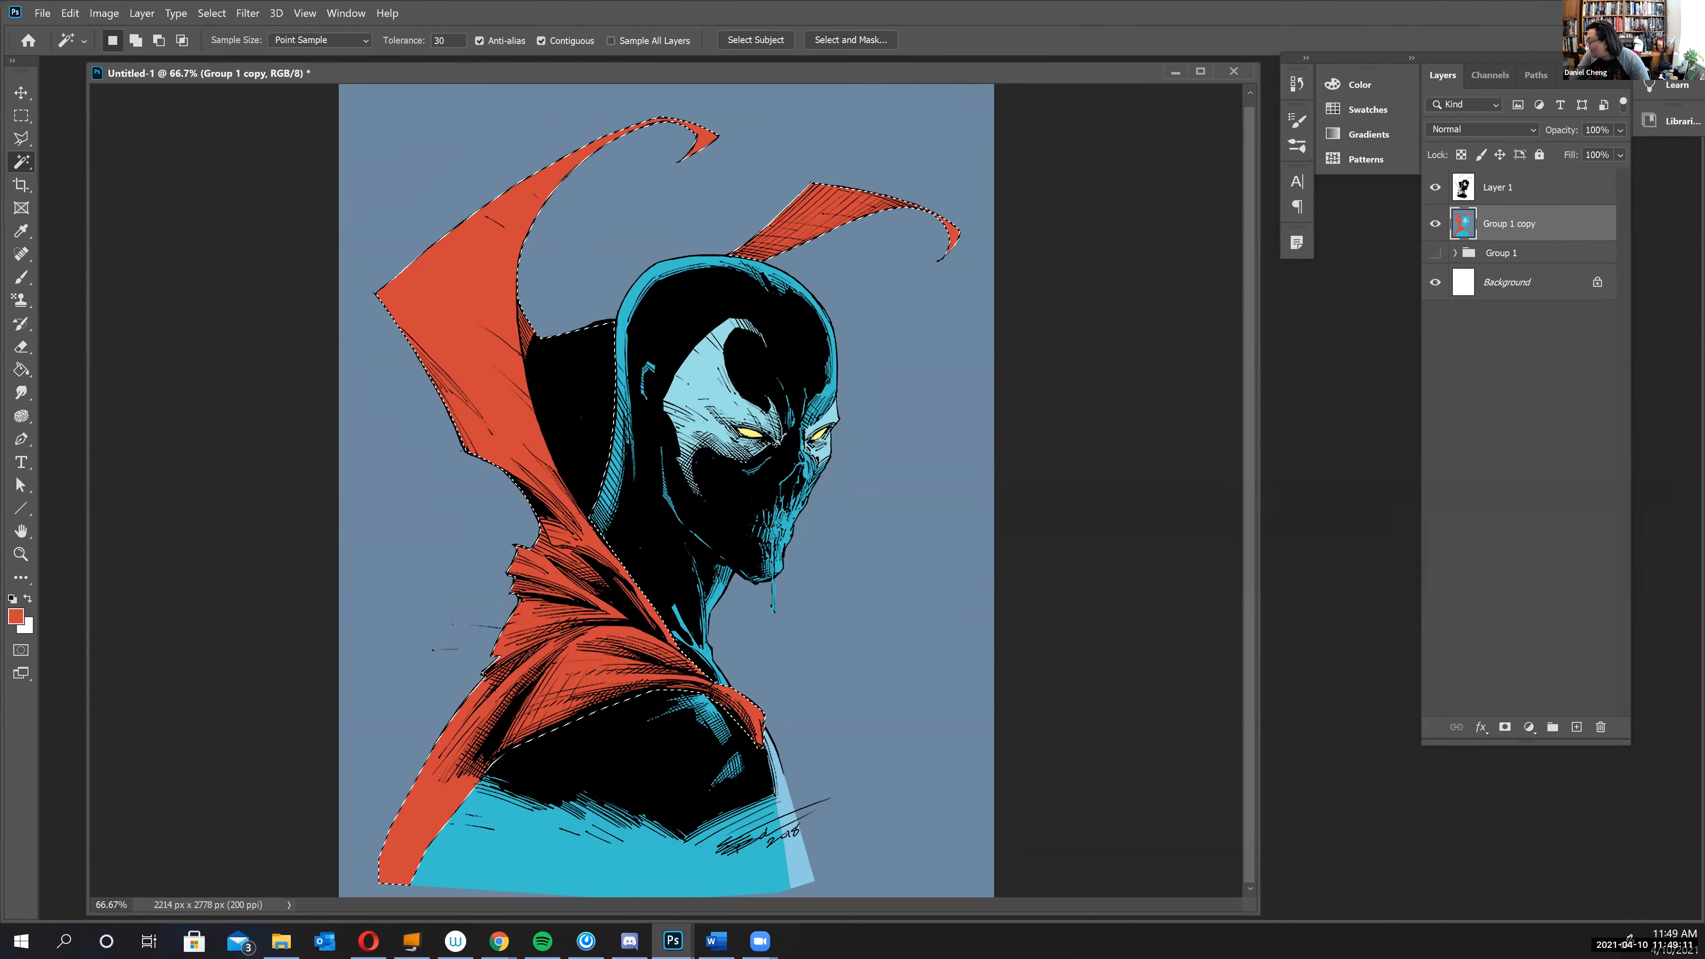
key(ctrl+d)
- Try selecting the yellow eyes and the pale face patches with the Magic Wand, and clear the selection
shift+click(818, 435)
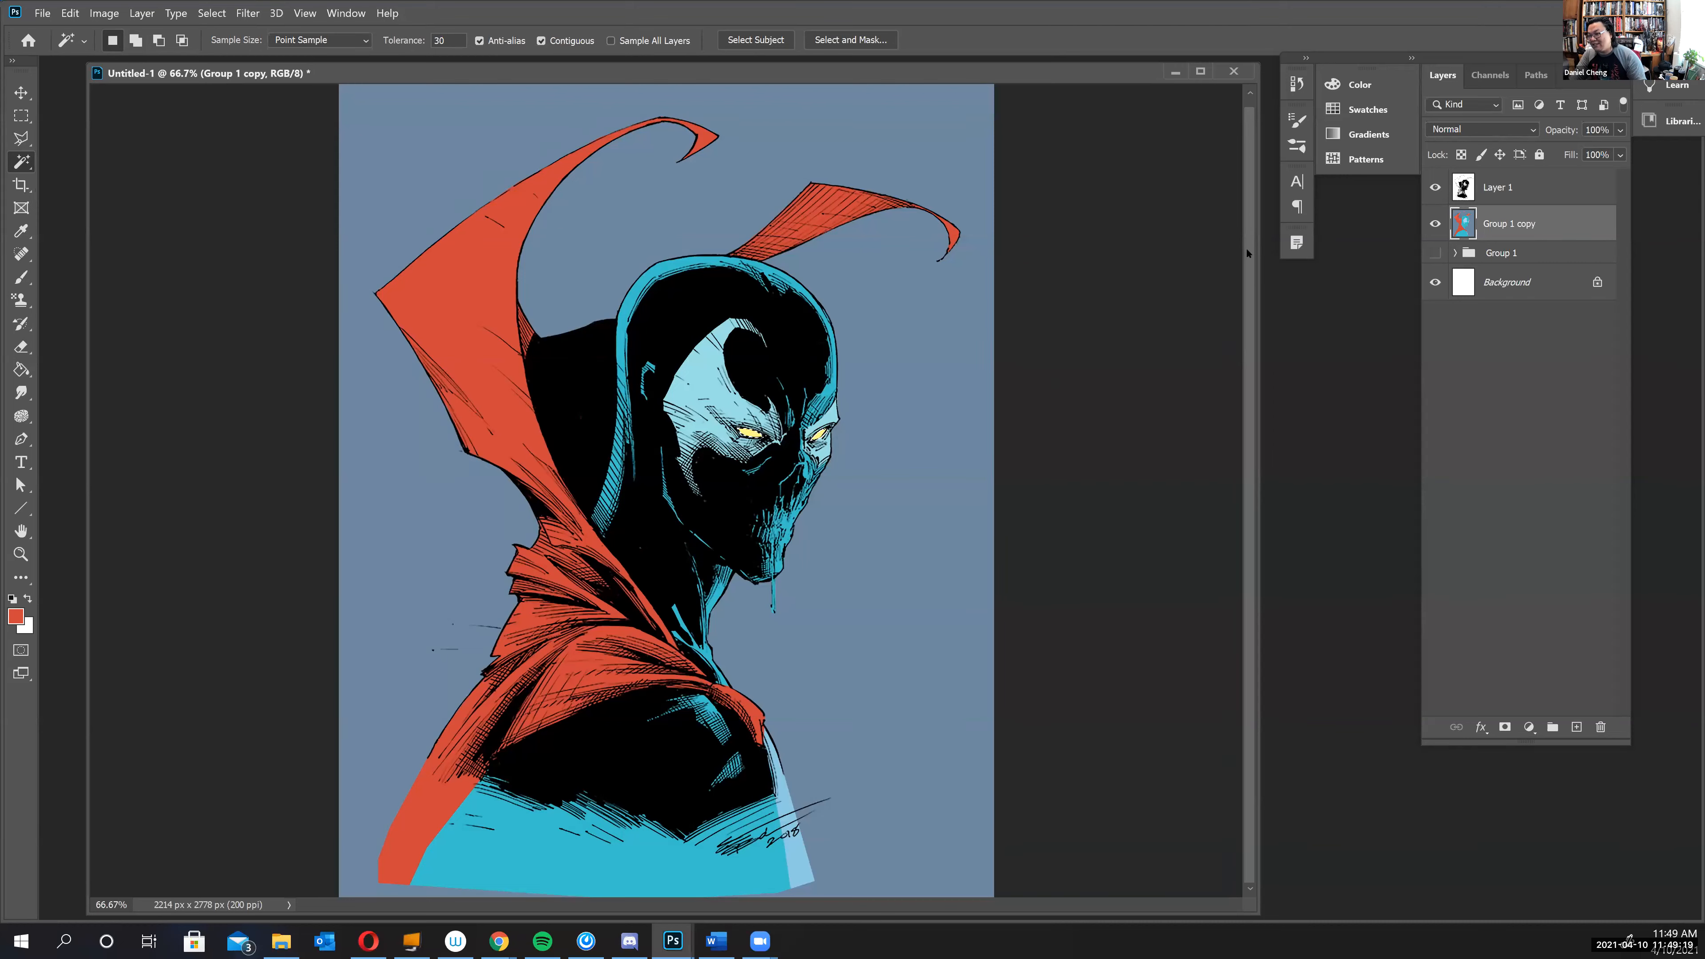
click(725, 419)
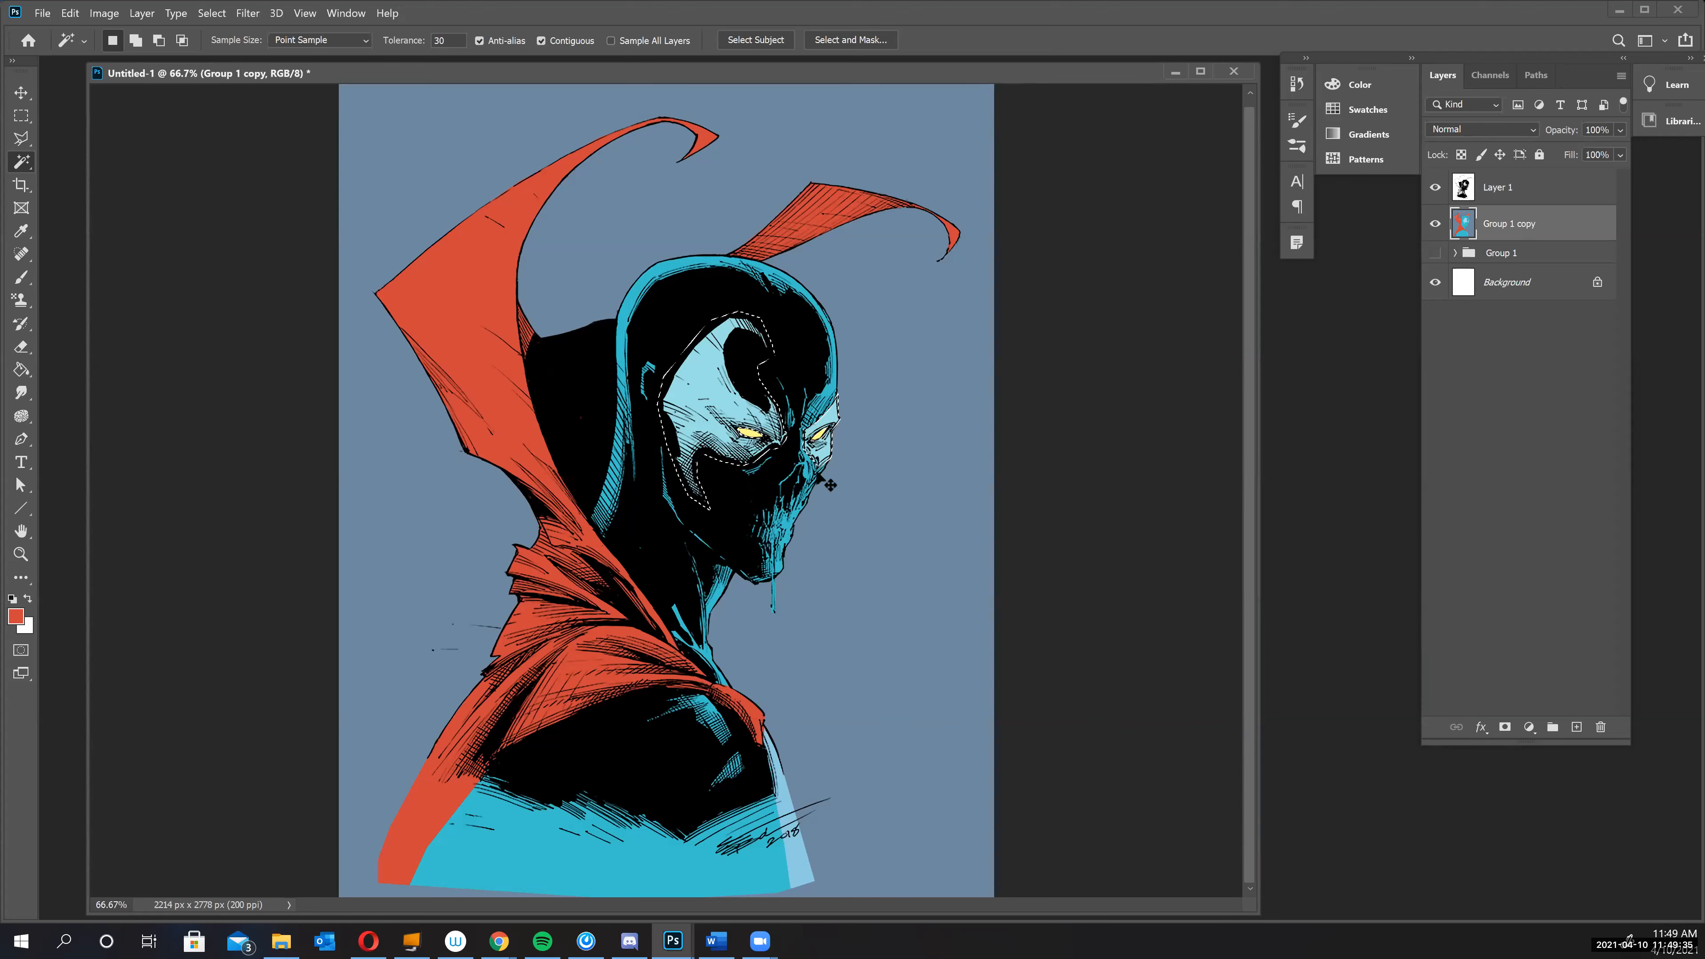
key(ctrl+d)
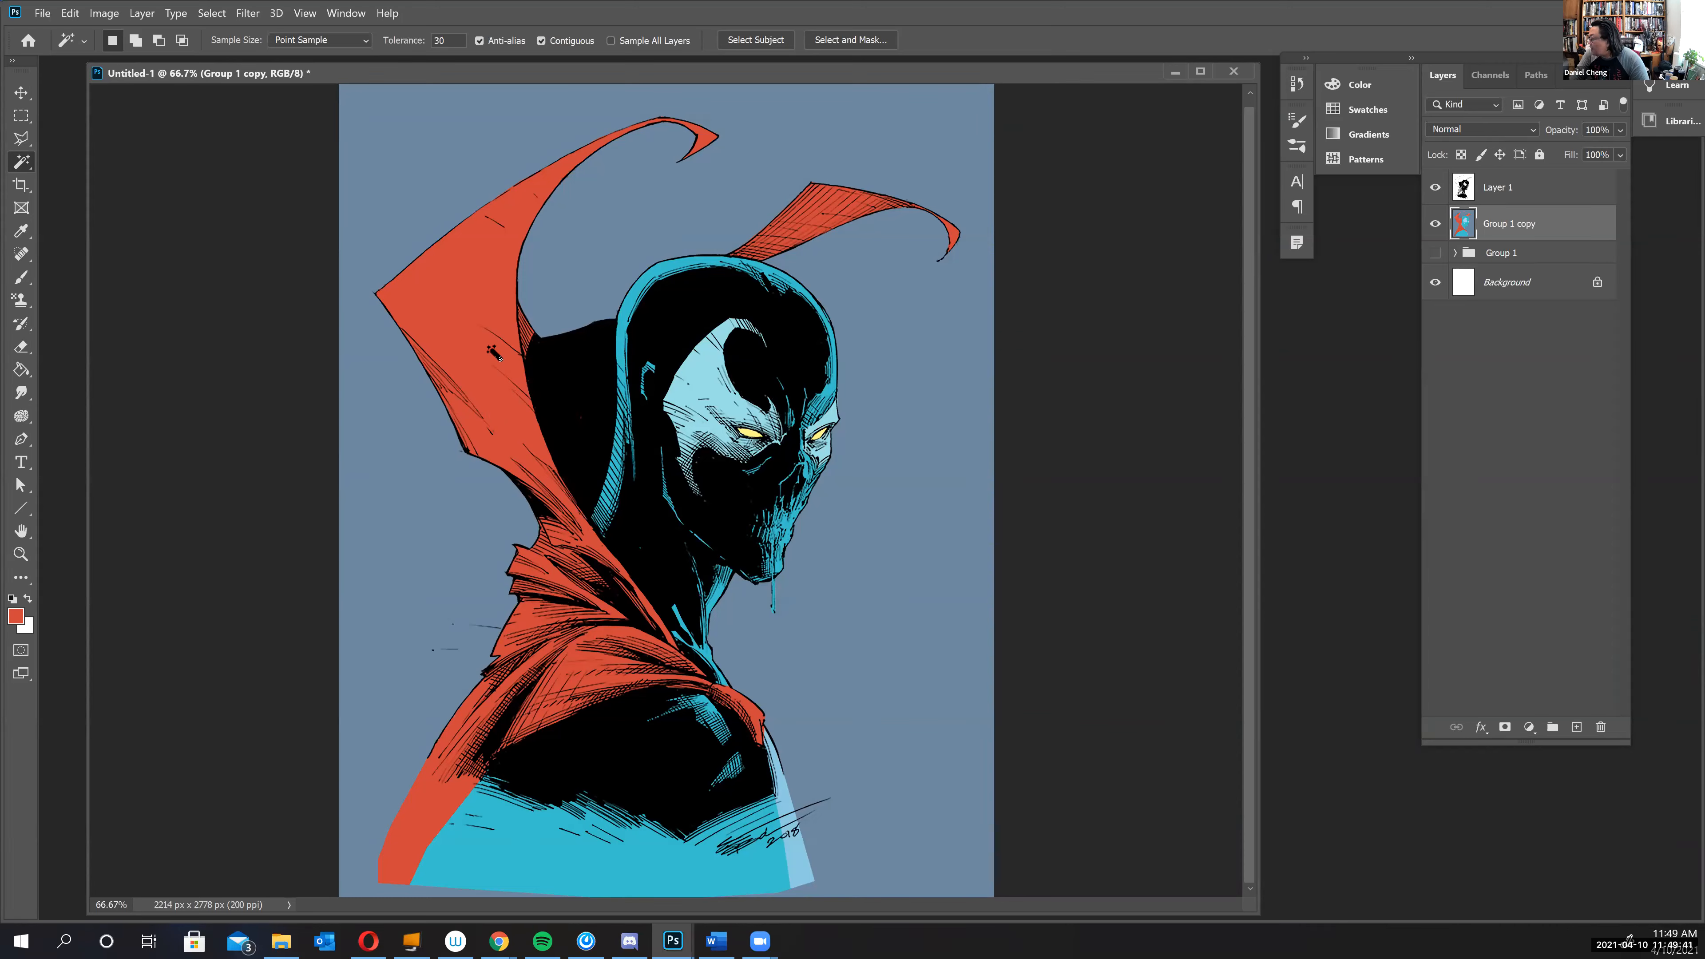
- Select the red cape together with its far tip and copy it to a new layer
shift+click(792, 225)
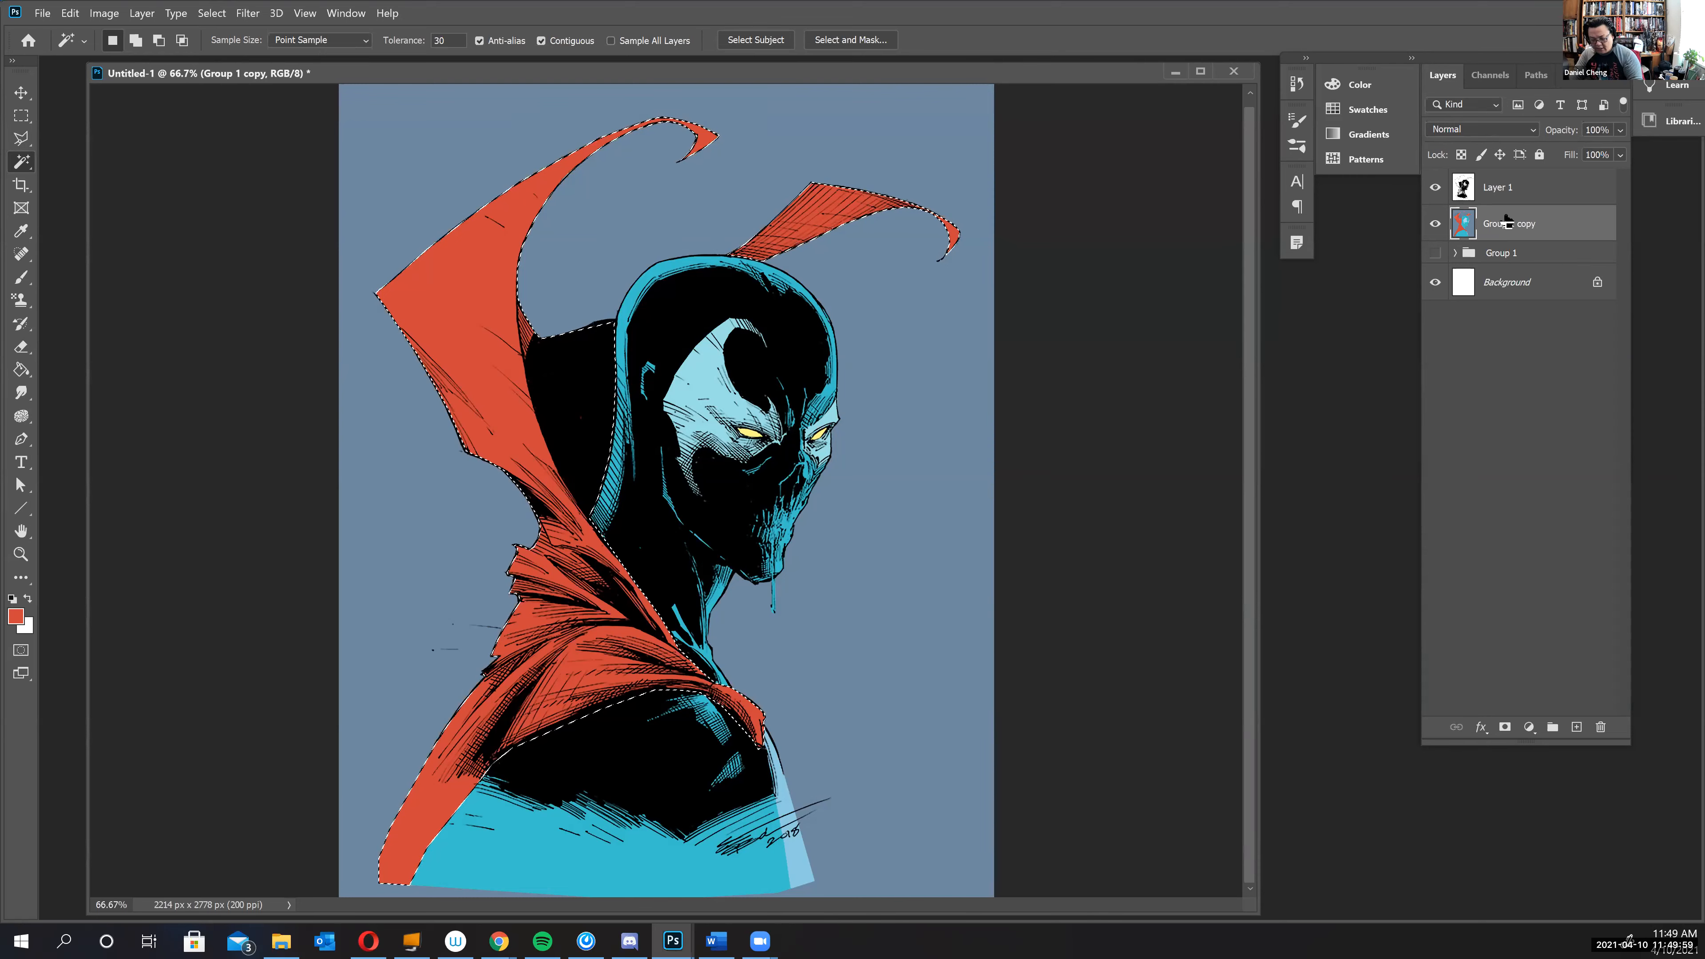
key(ctrl+j)
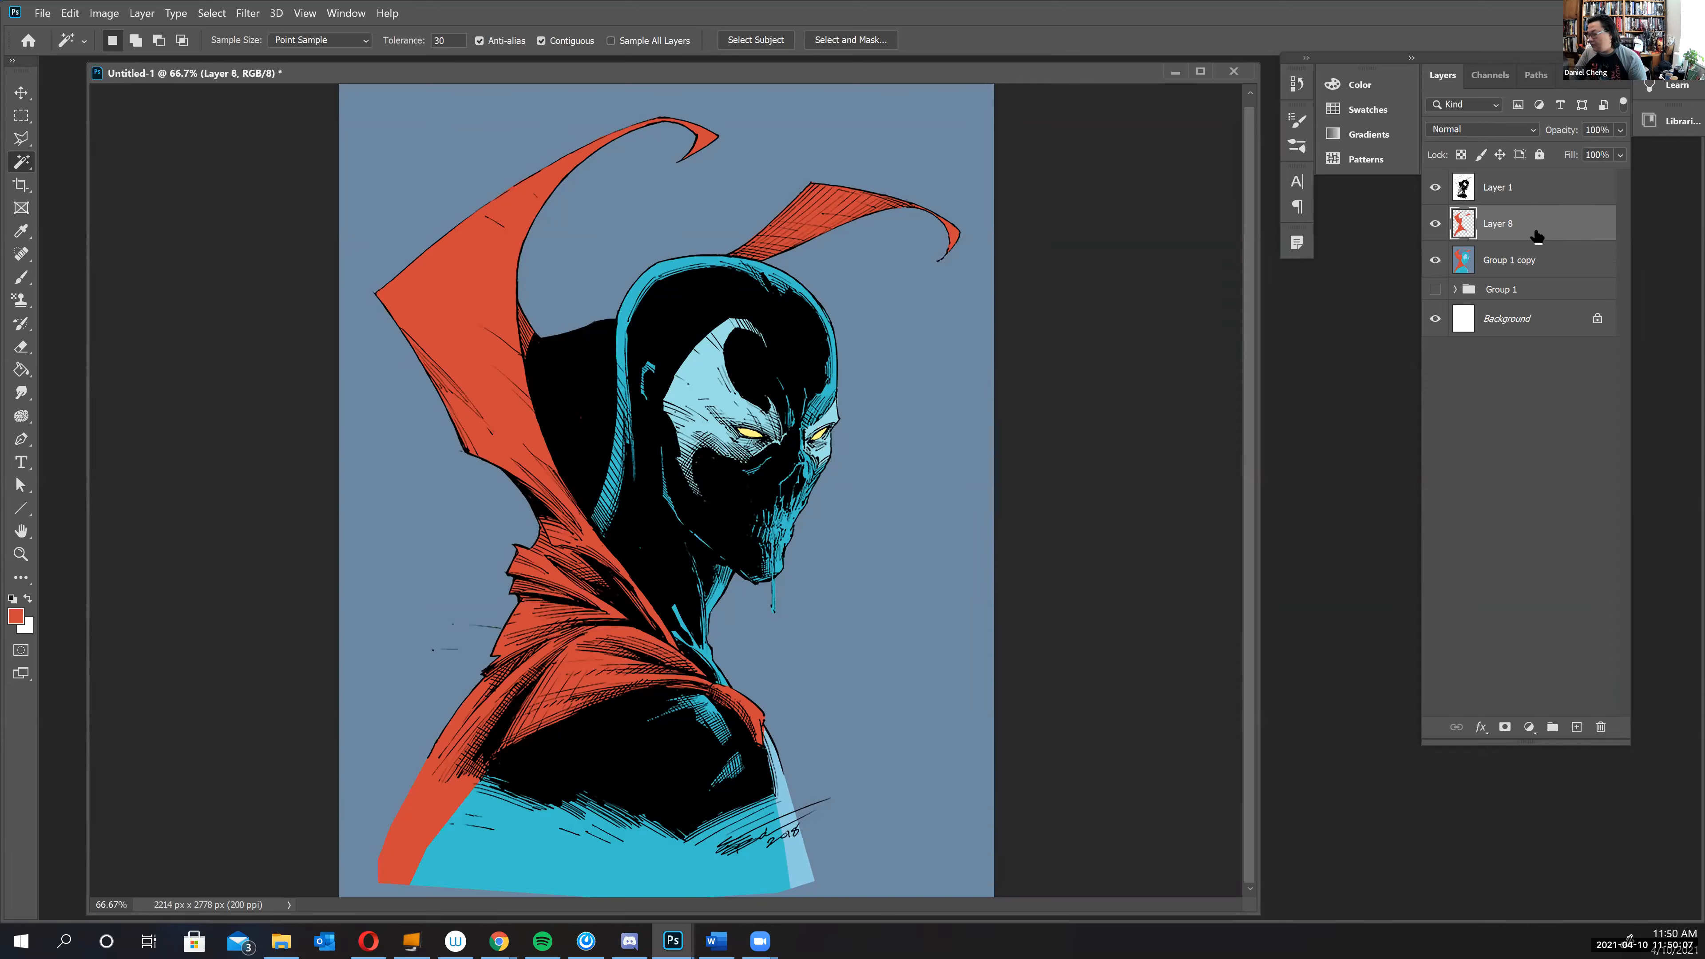
- Add an empty layer clipped to the cape copy on Layer 8 and activate the Brush tool
click(1578, 728)
drag(1546, 232, 1552, 237)
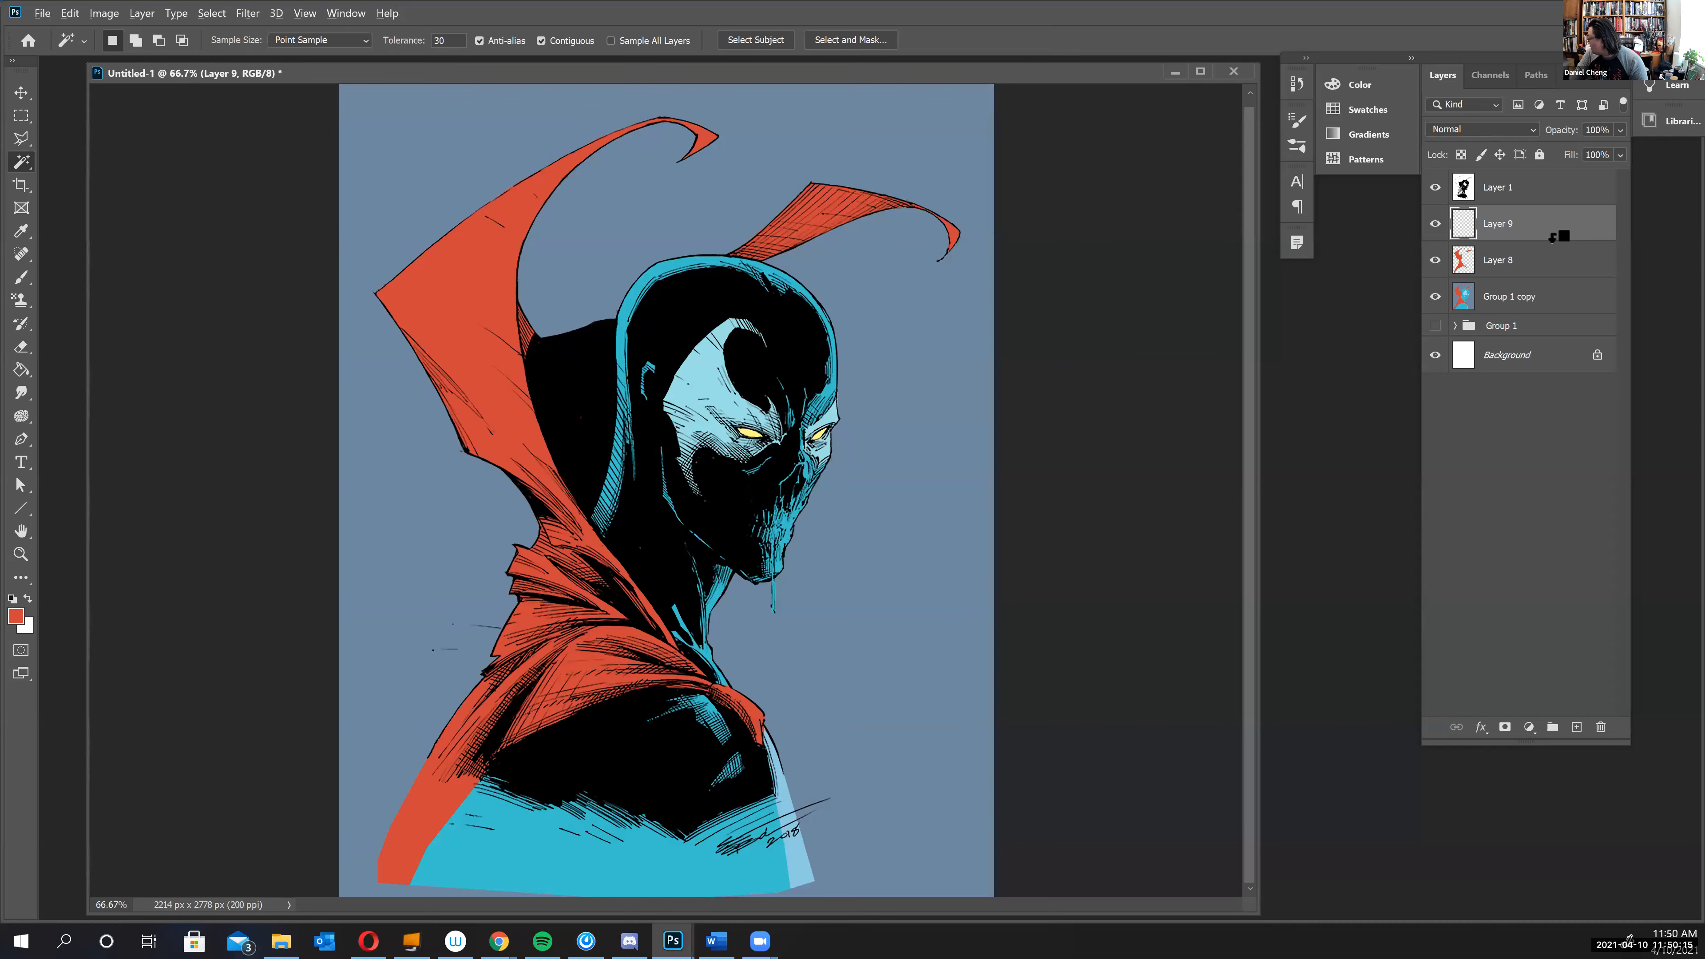
alt+click(1553, 236)
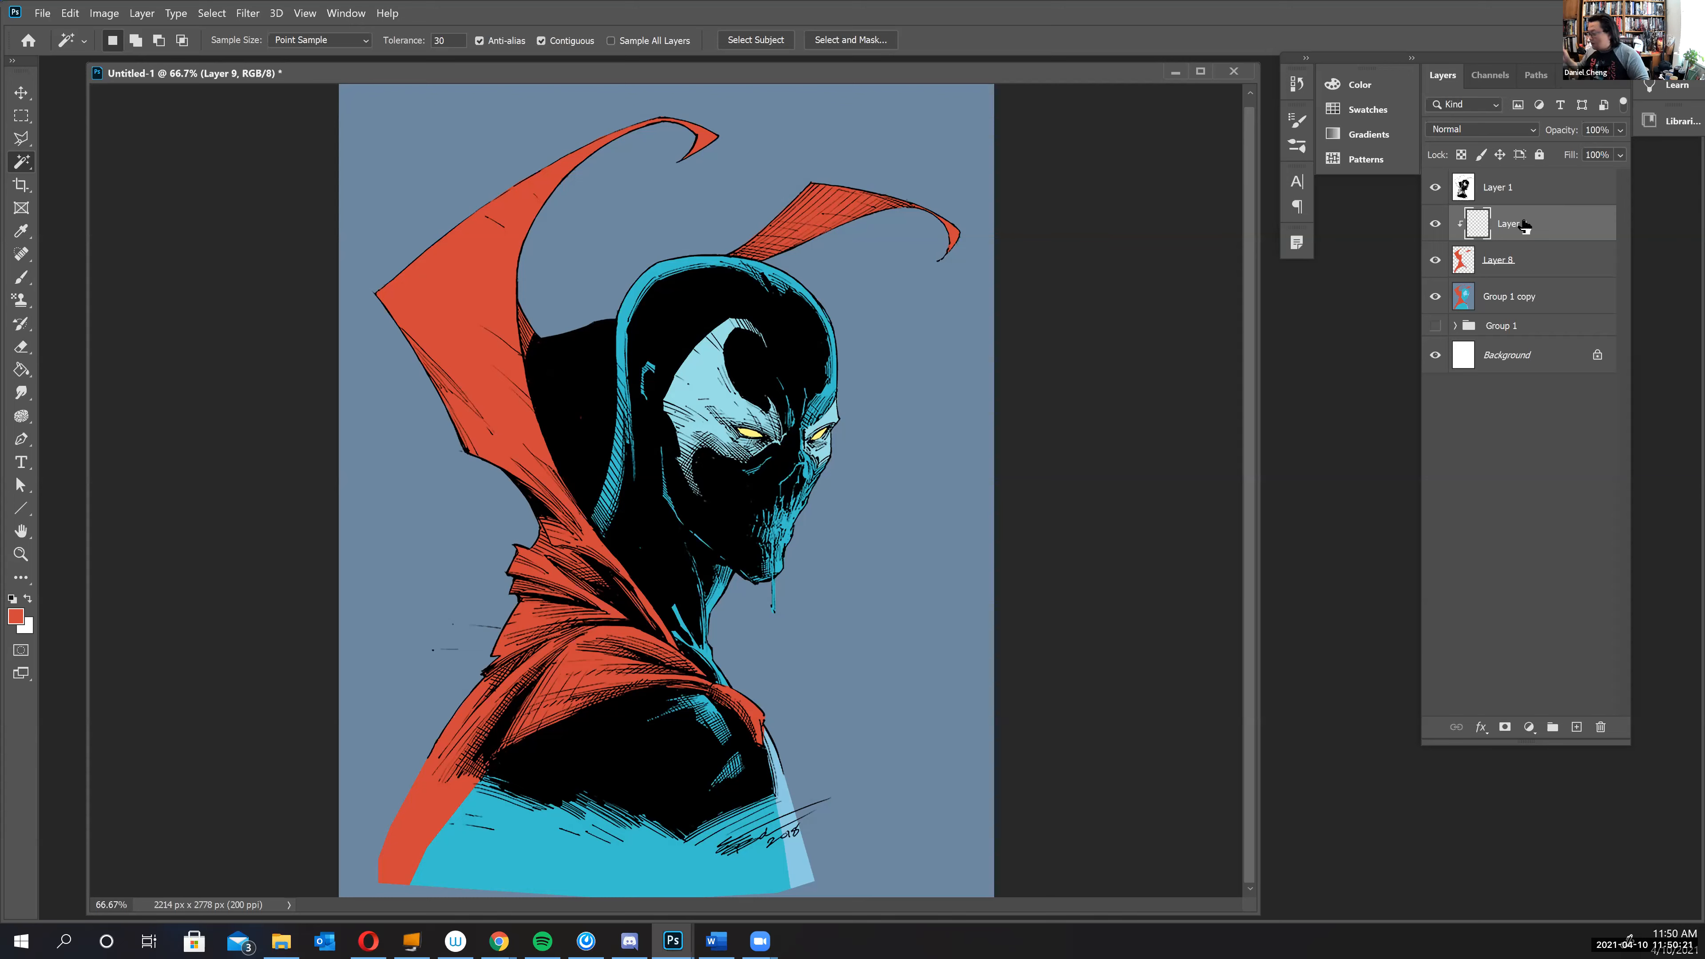
click(29, 270)
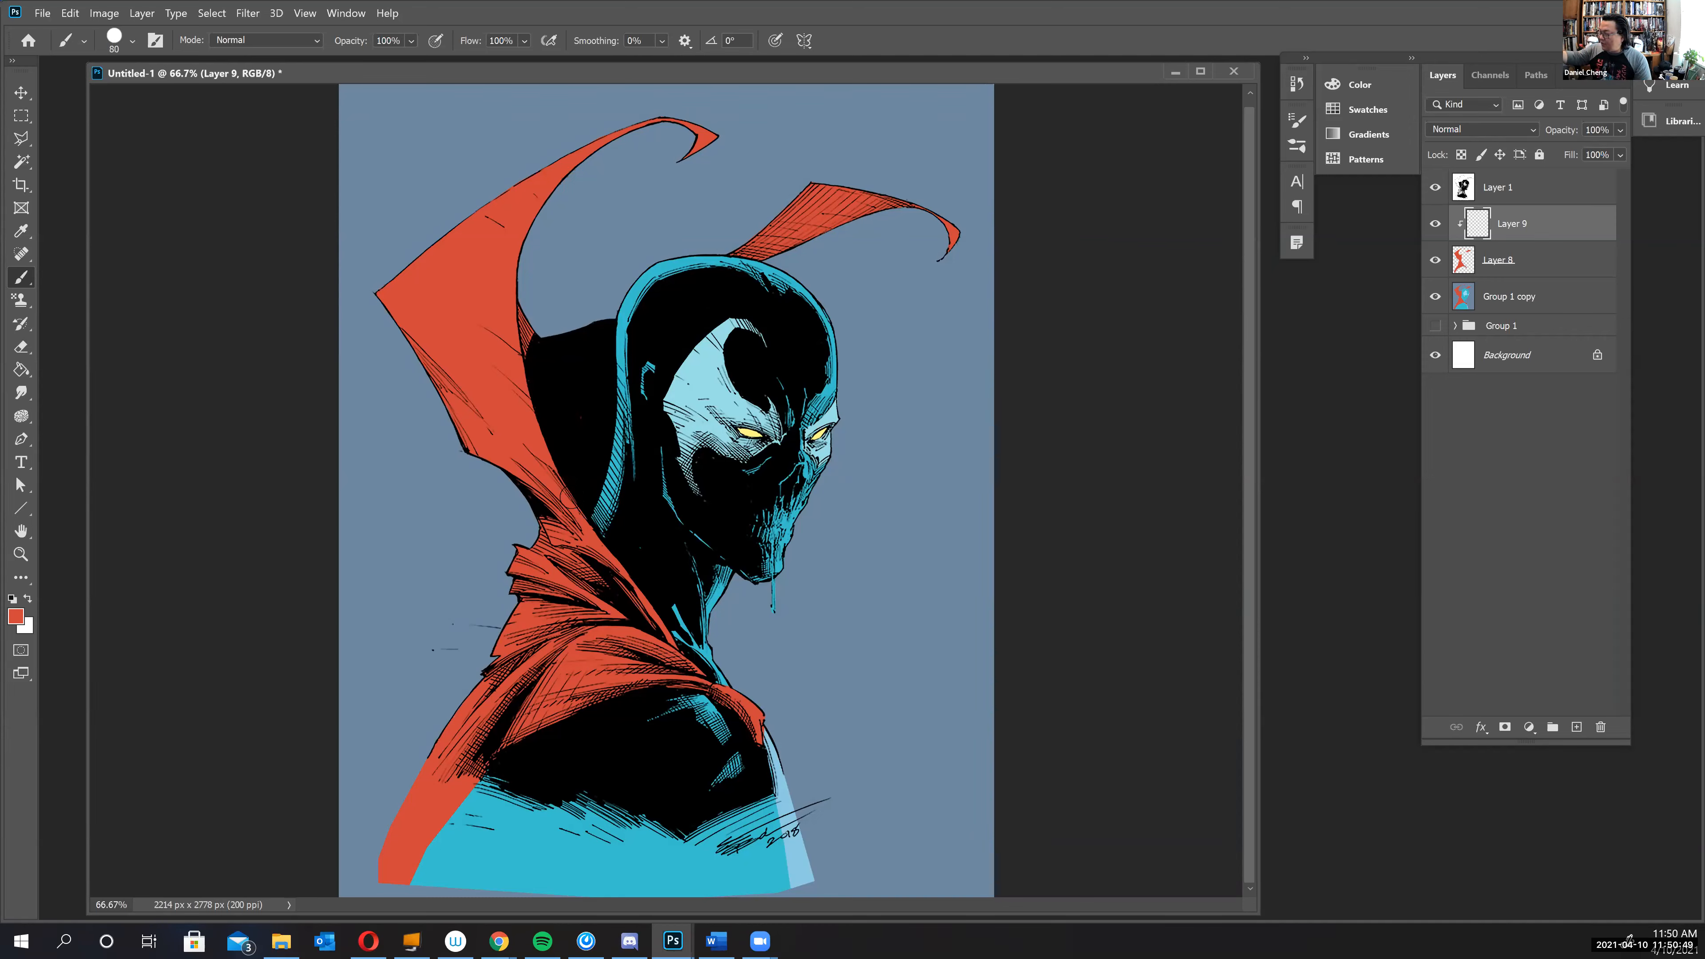
- Keep the sharp brush preset at 80 px and set the foreground colour to the dark muted red 80423d
click(132, 45)
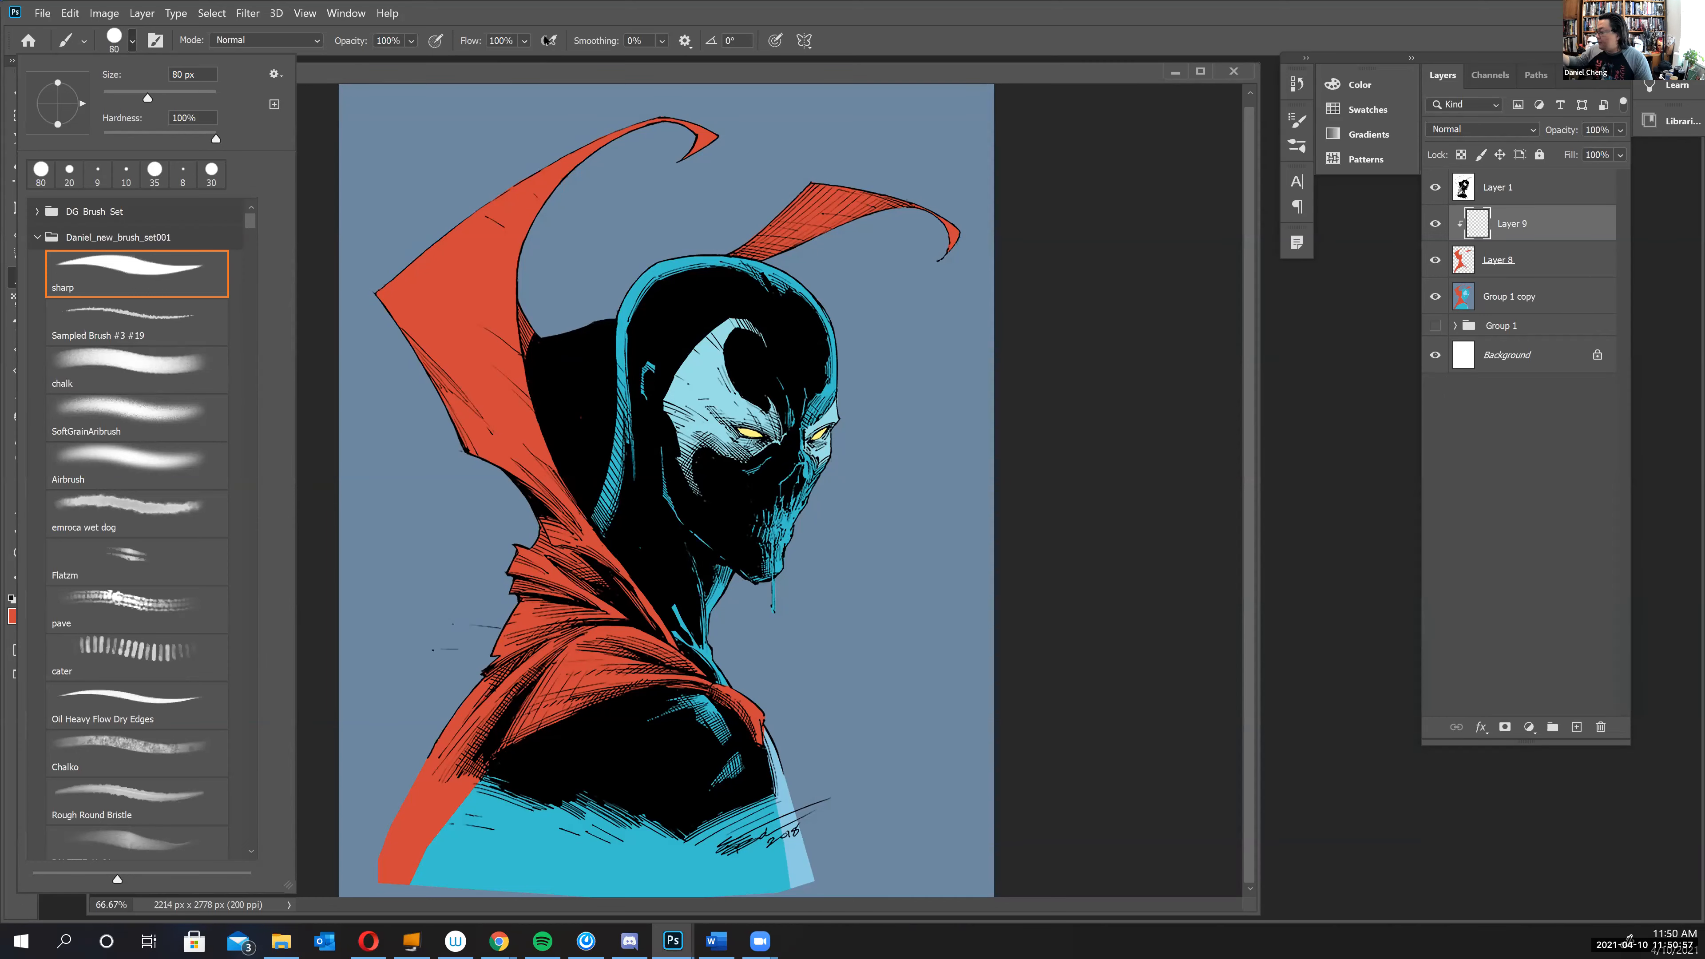
click(524, 71)
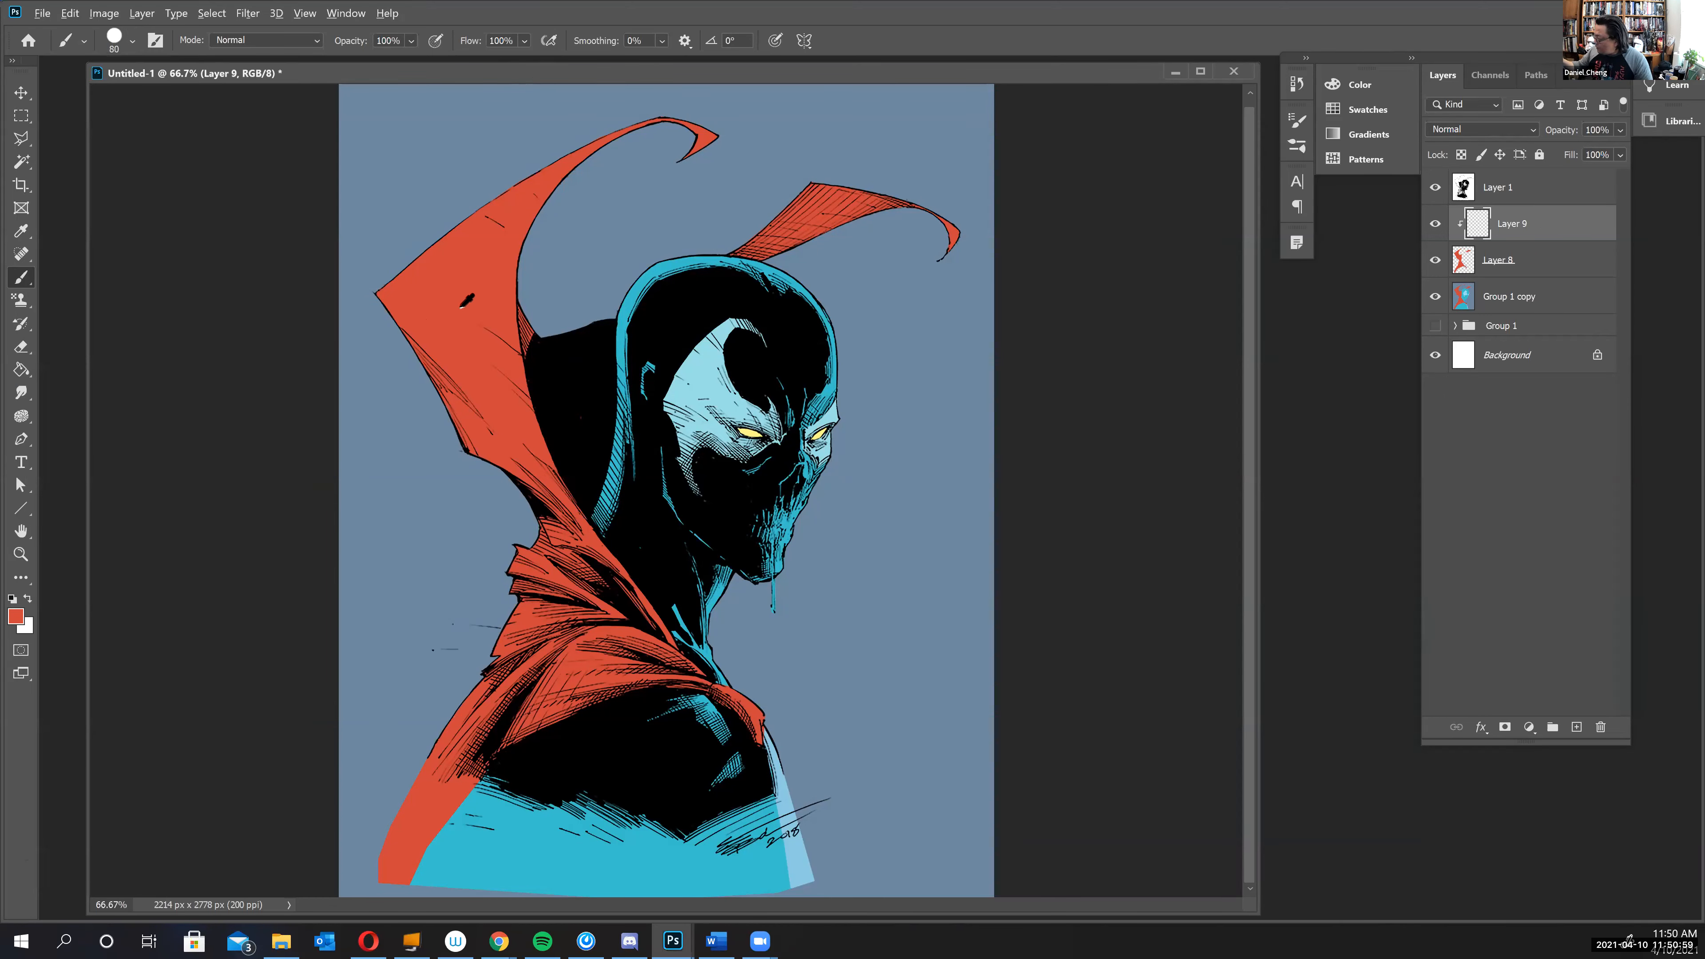
click(15, 616)
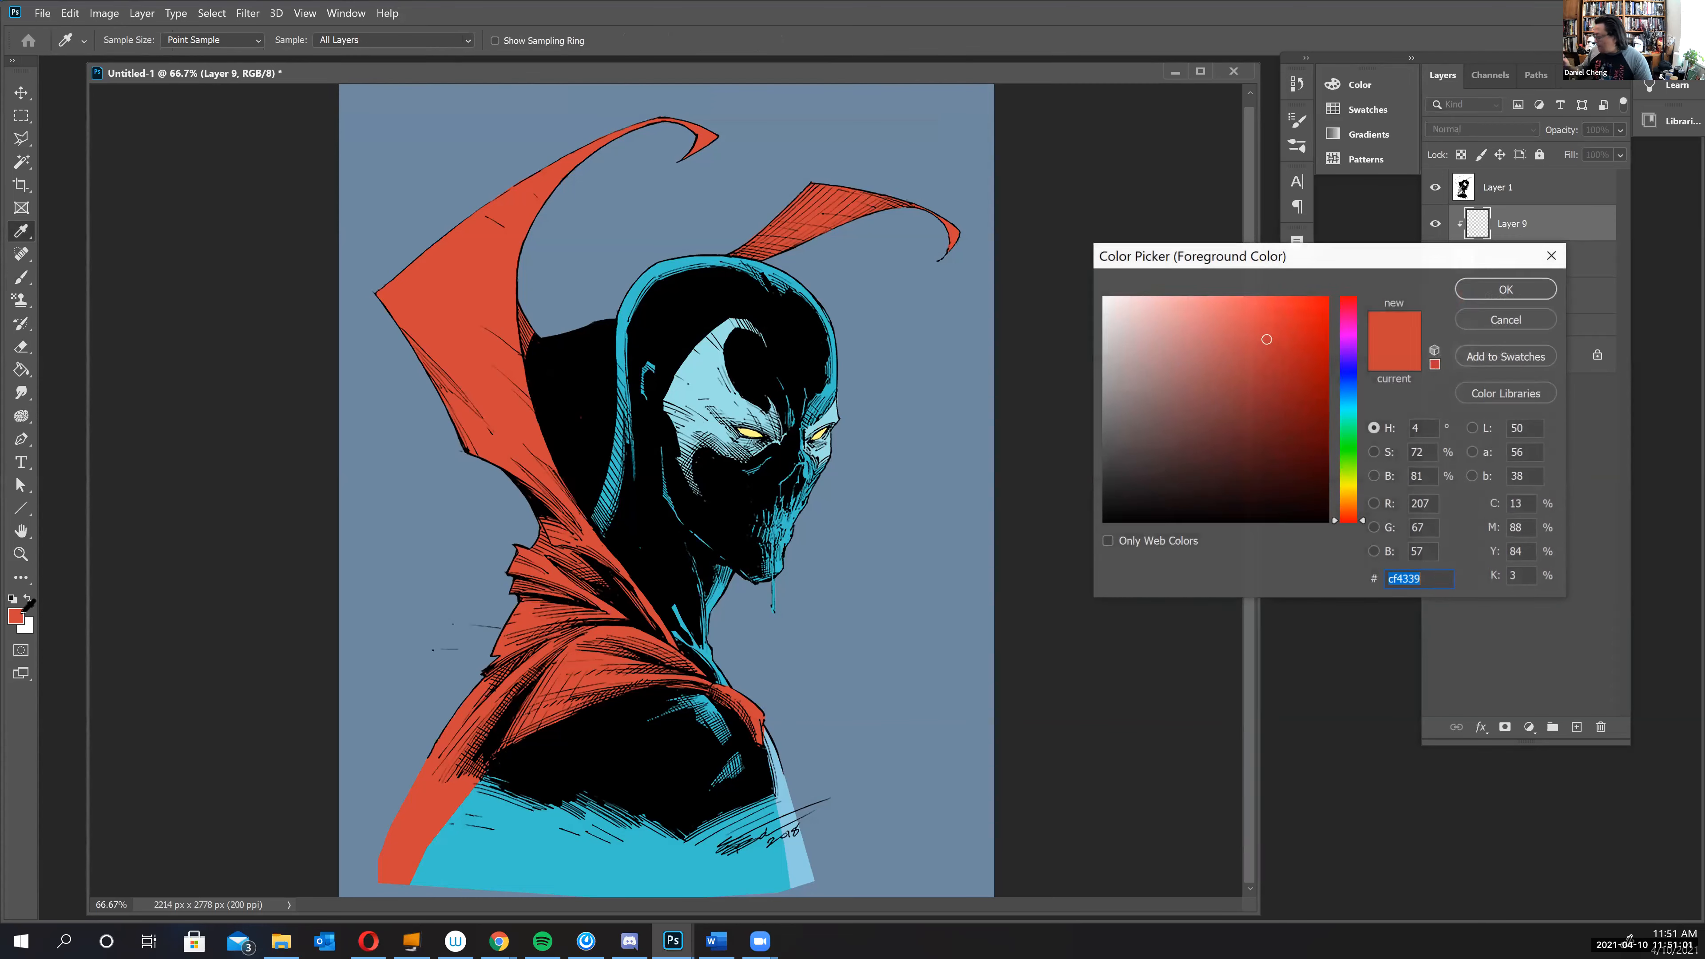
click(1220, 409)
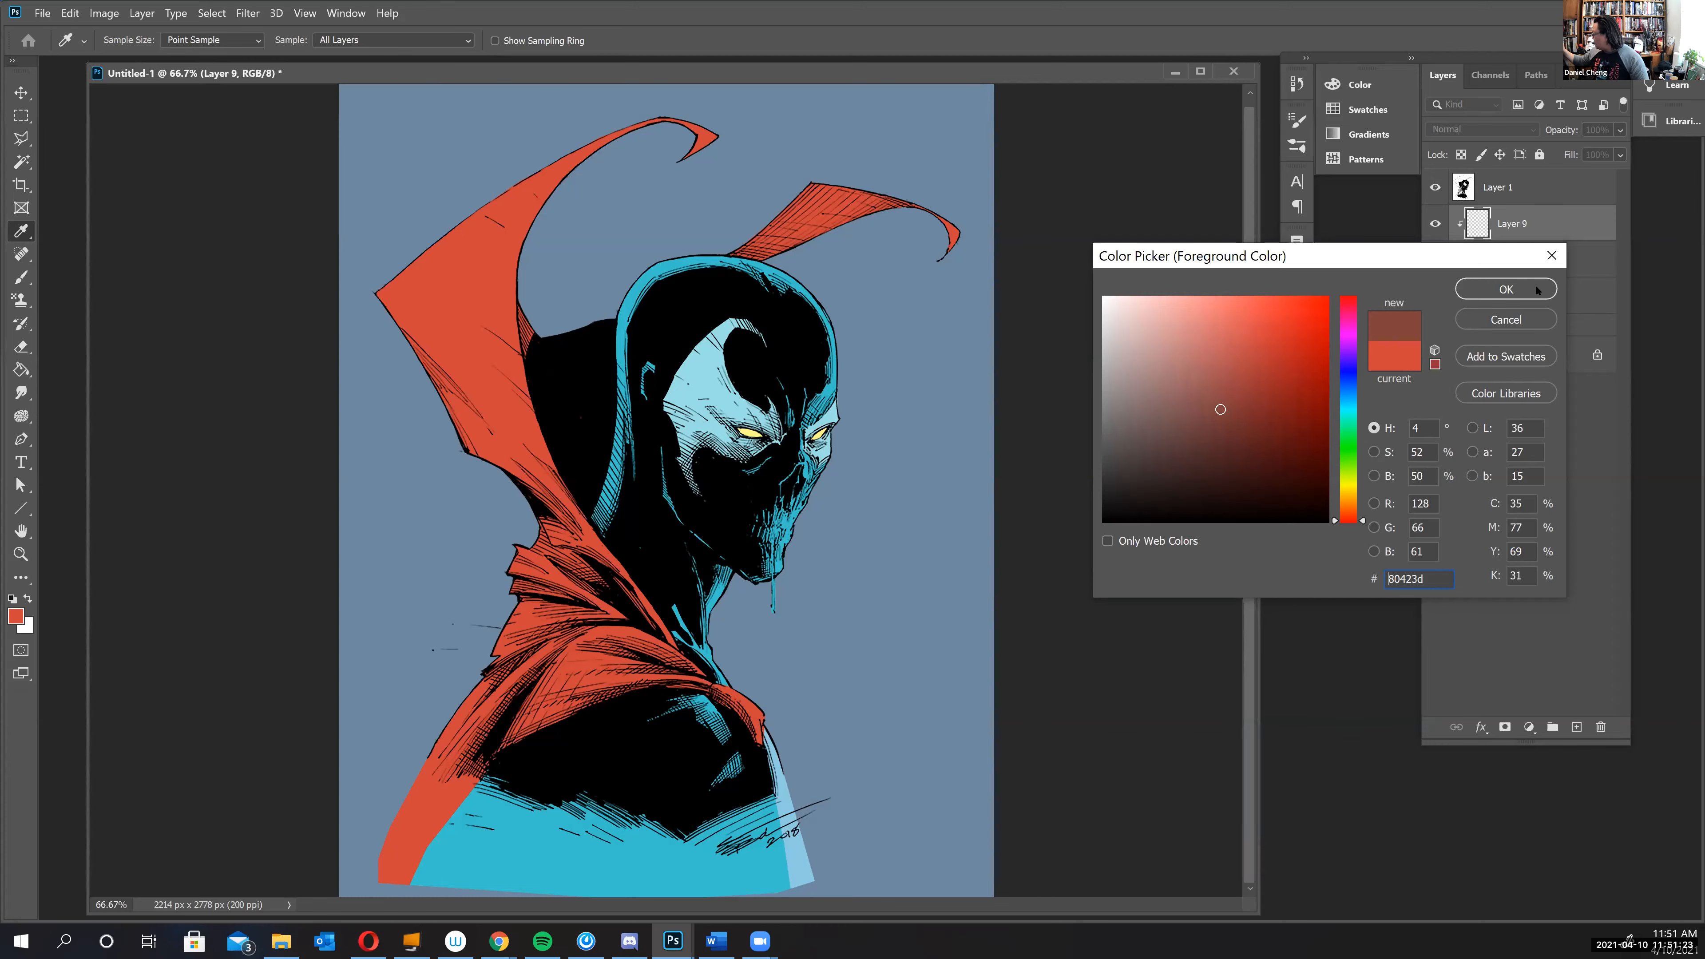
click(1506, 289)
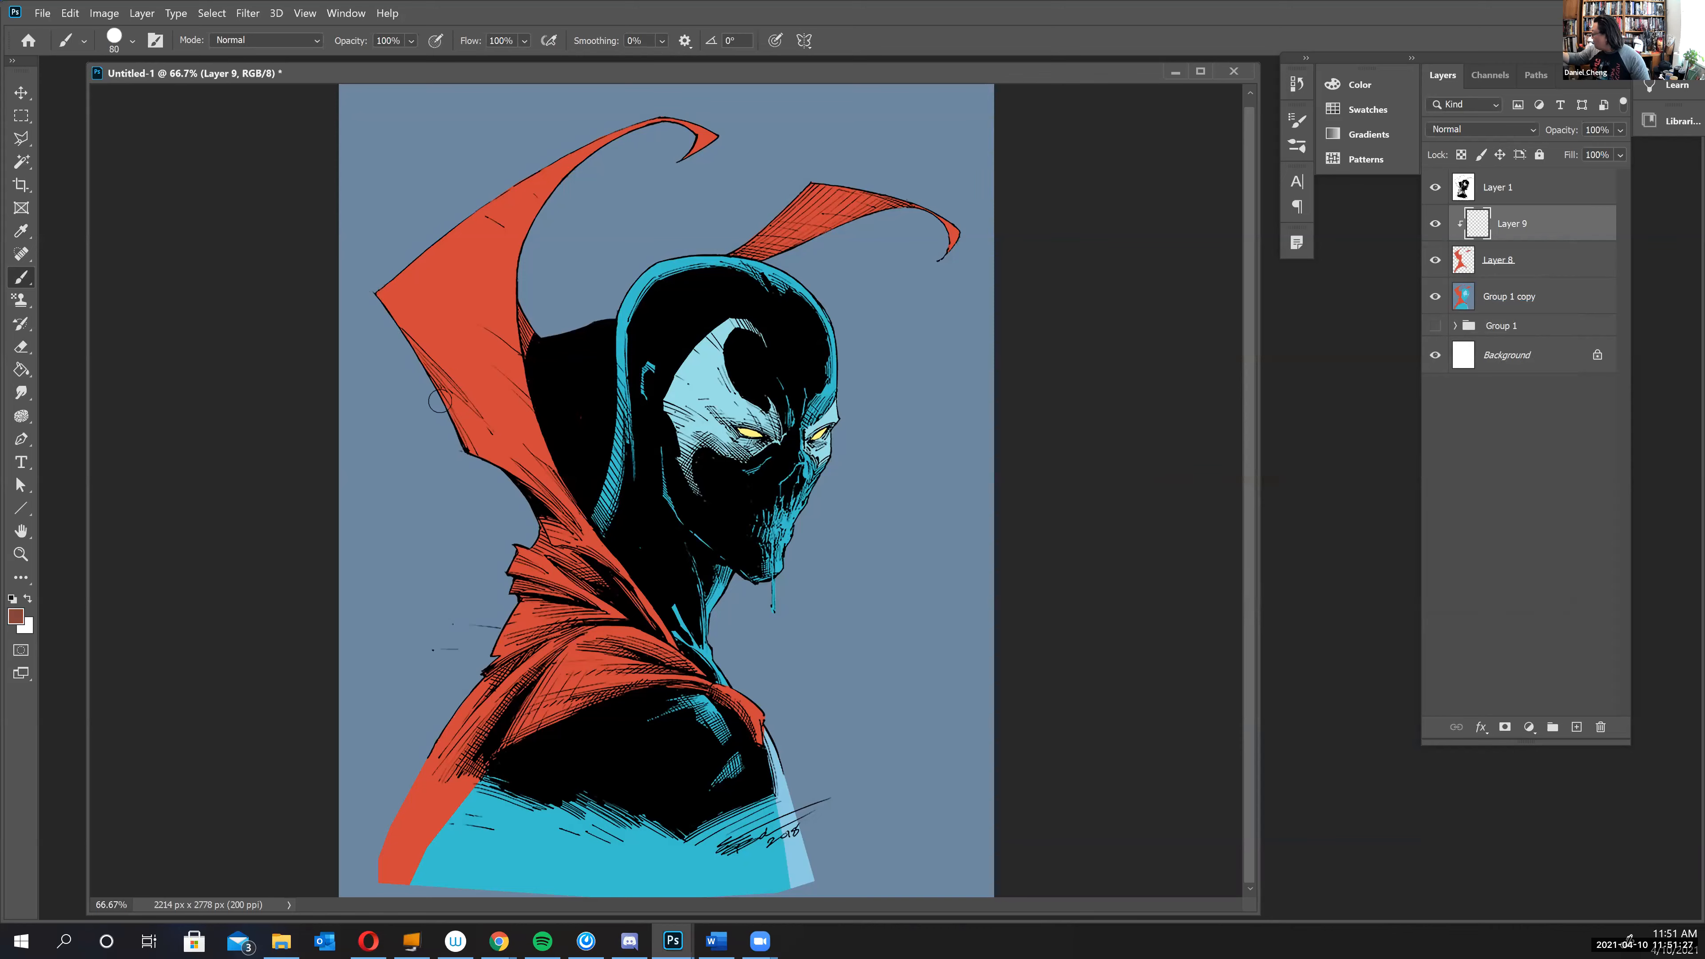
- Try brushing dark red shadows along the collar's outer edge, the neck folds and the lower cape on Layer 9
mouse_move(374, 297)
mouse_down()
mouse_move(478, 459)
mouse_move(413, 338)
mouse_move(503, 454)
mouse_move(395, 329)
mouse_move(573, 537)
mouse_up()
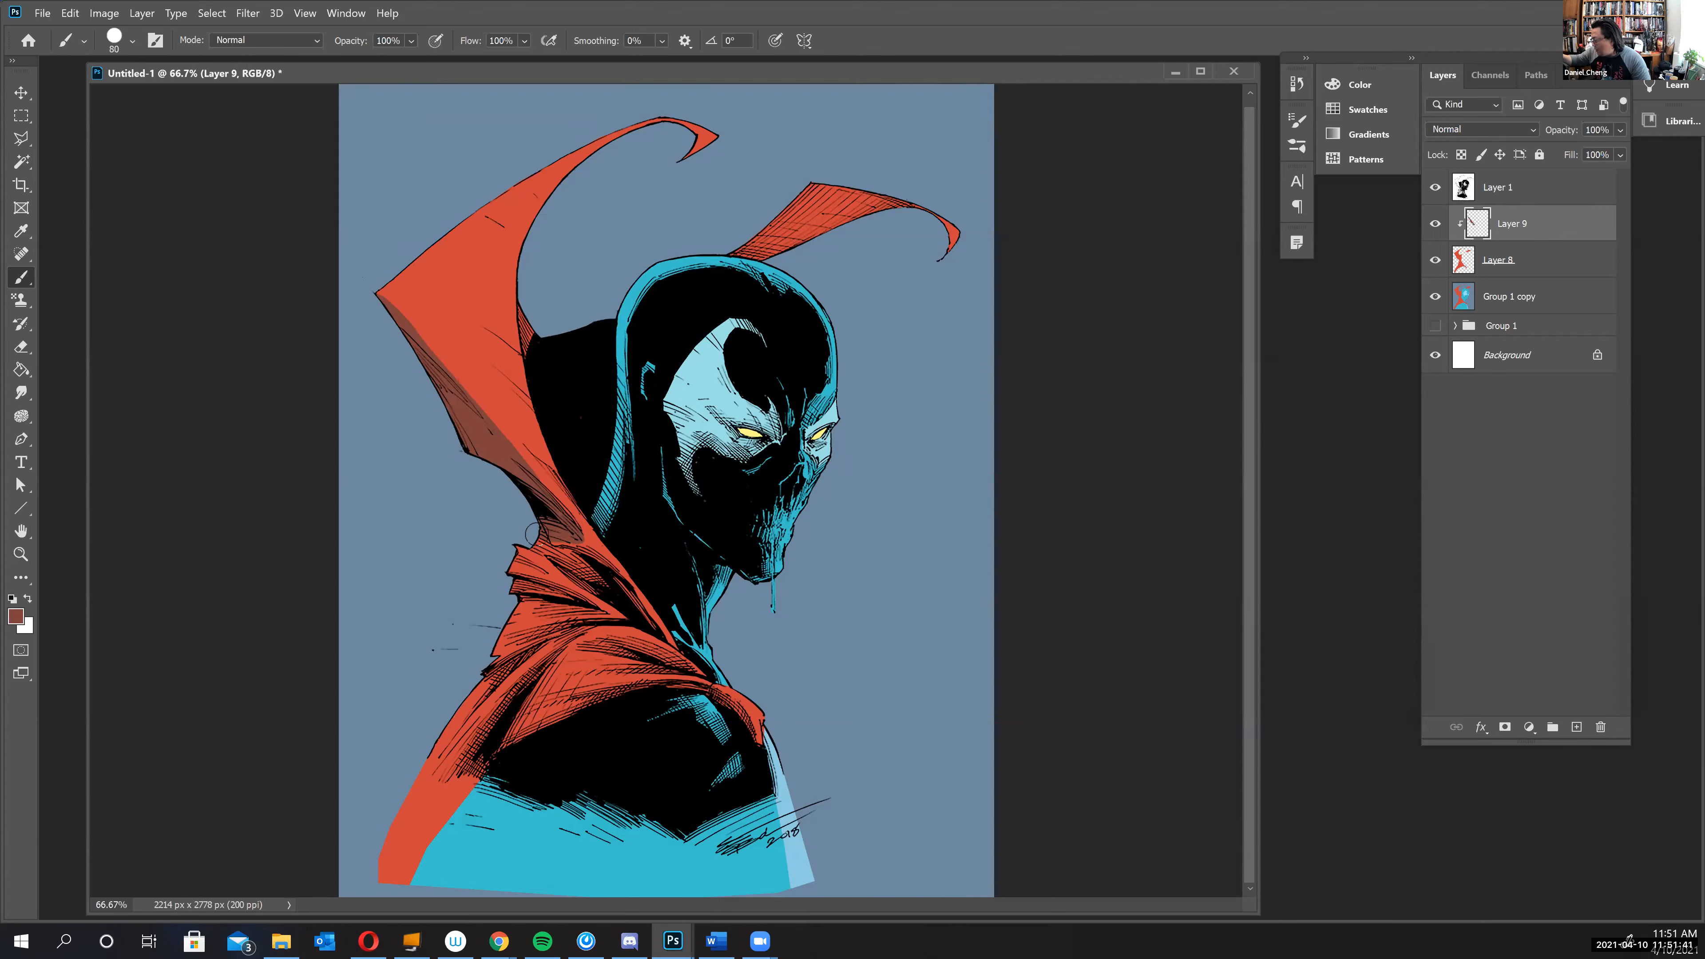
mouse_move(533, 541)
mouse_down()
mouse_move(576, 565)
mouse_move(570, 546)
mouse_up()
drag(663, 641, 649, 611)
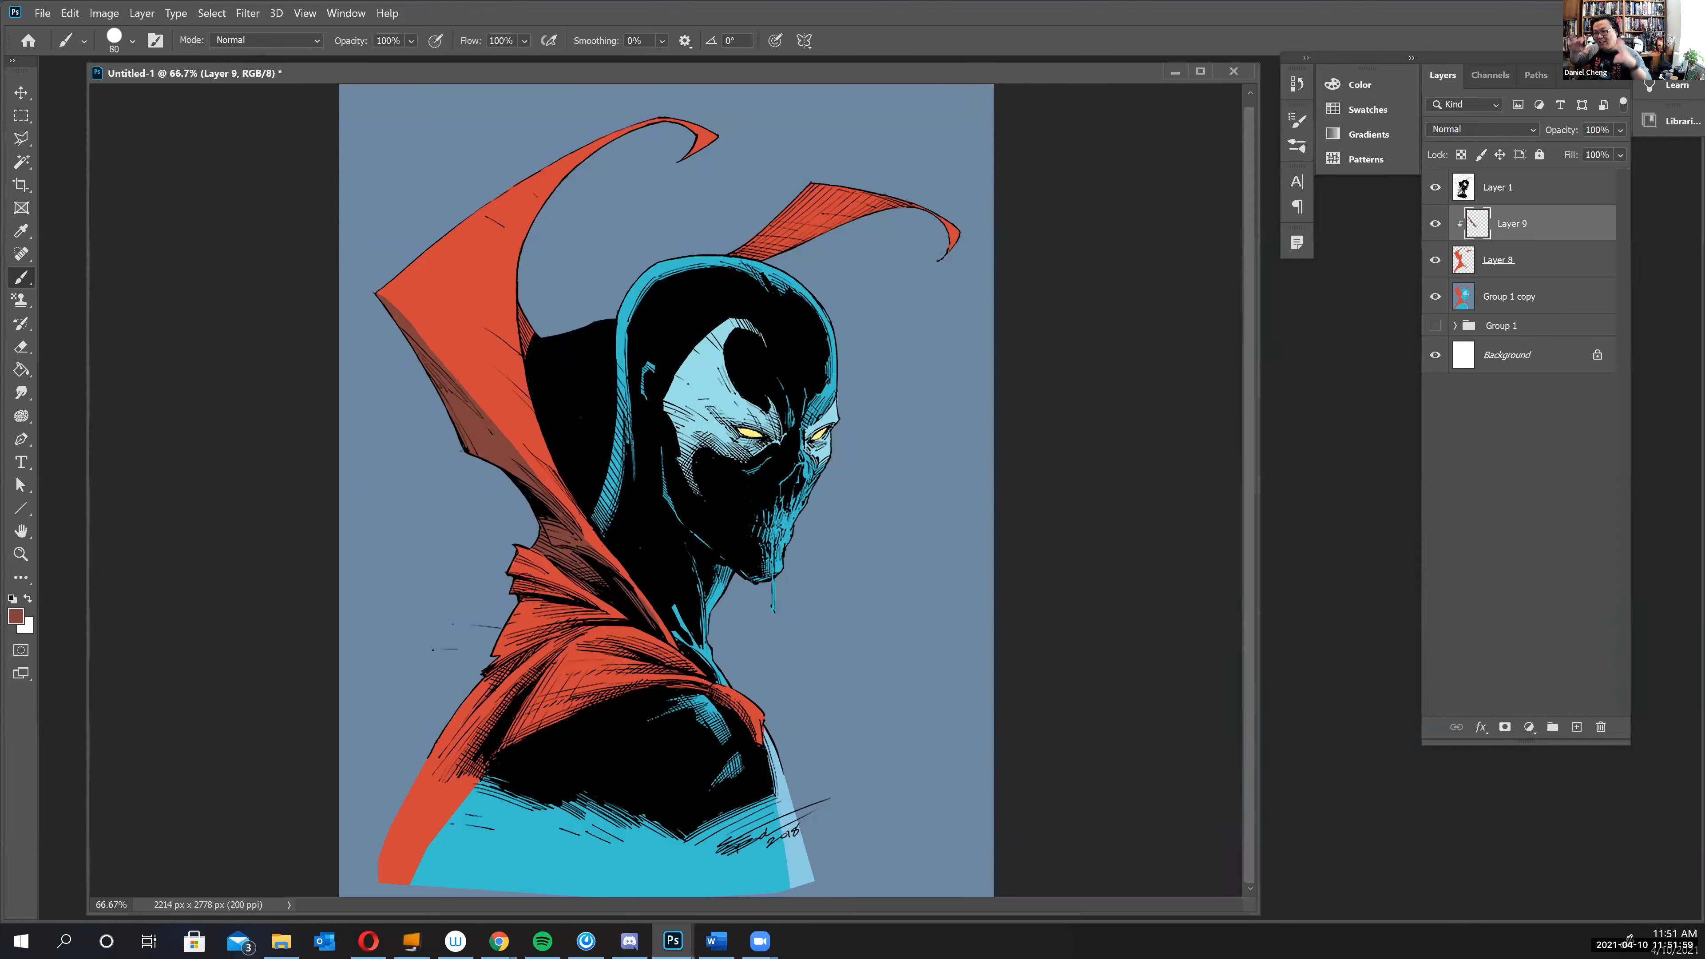
mouse_move(543, 575)
mouse_down()
mouse_move(585, 590)
mouse_move(583, 621)
mouse_move(519, 604)
mouse_move(582, 602)
mouse_move(544, 654)
mouse_move(625, 625)
mouse_up()
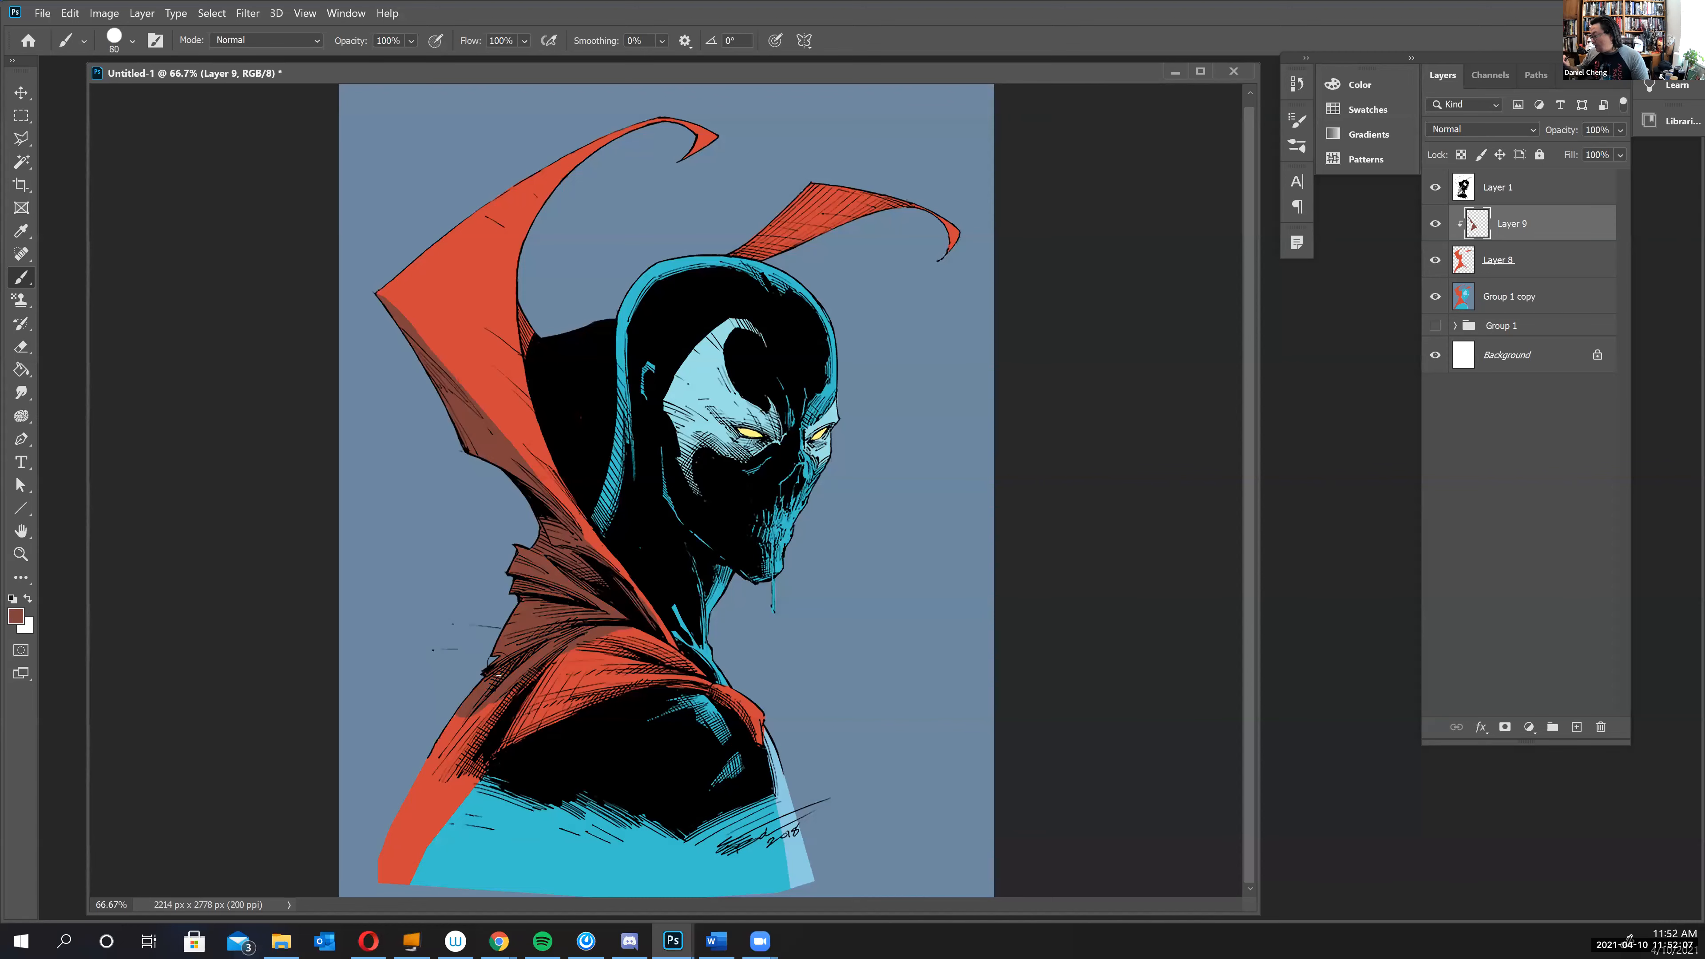
drag(433, 768, 473, 704)
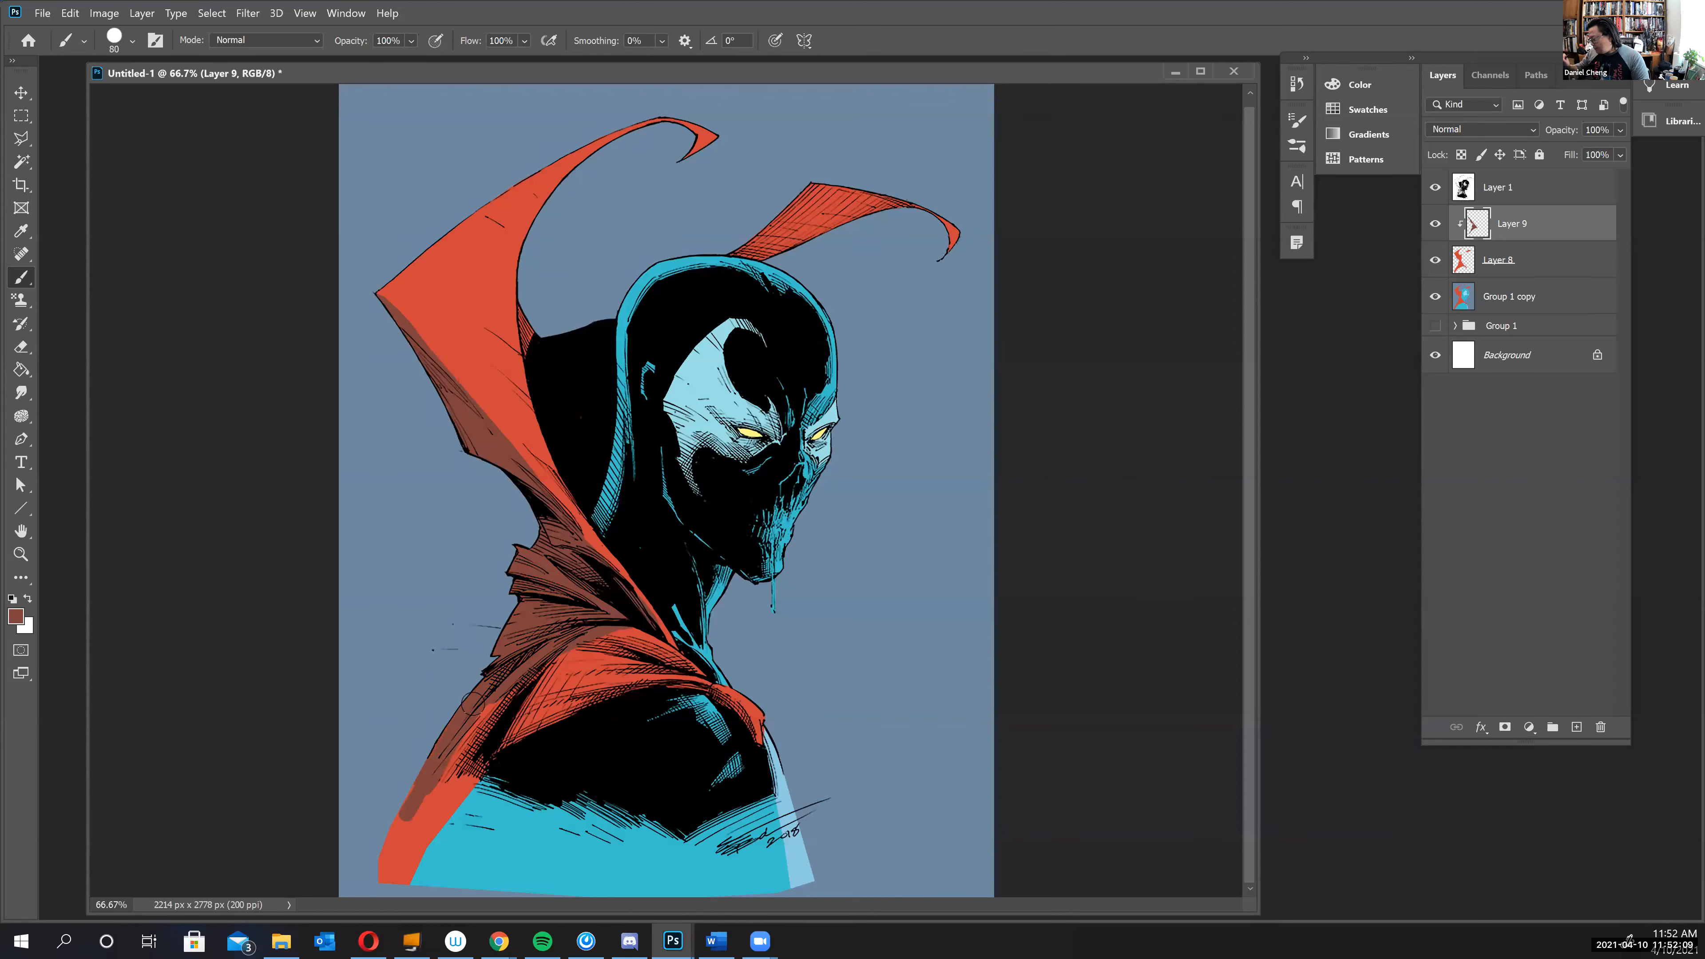
key(ctrl+z)
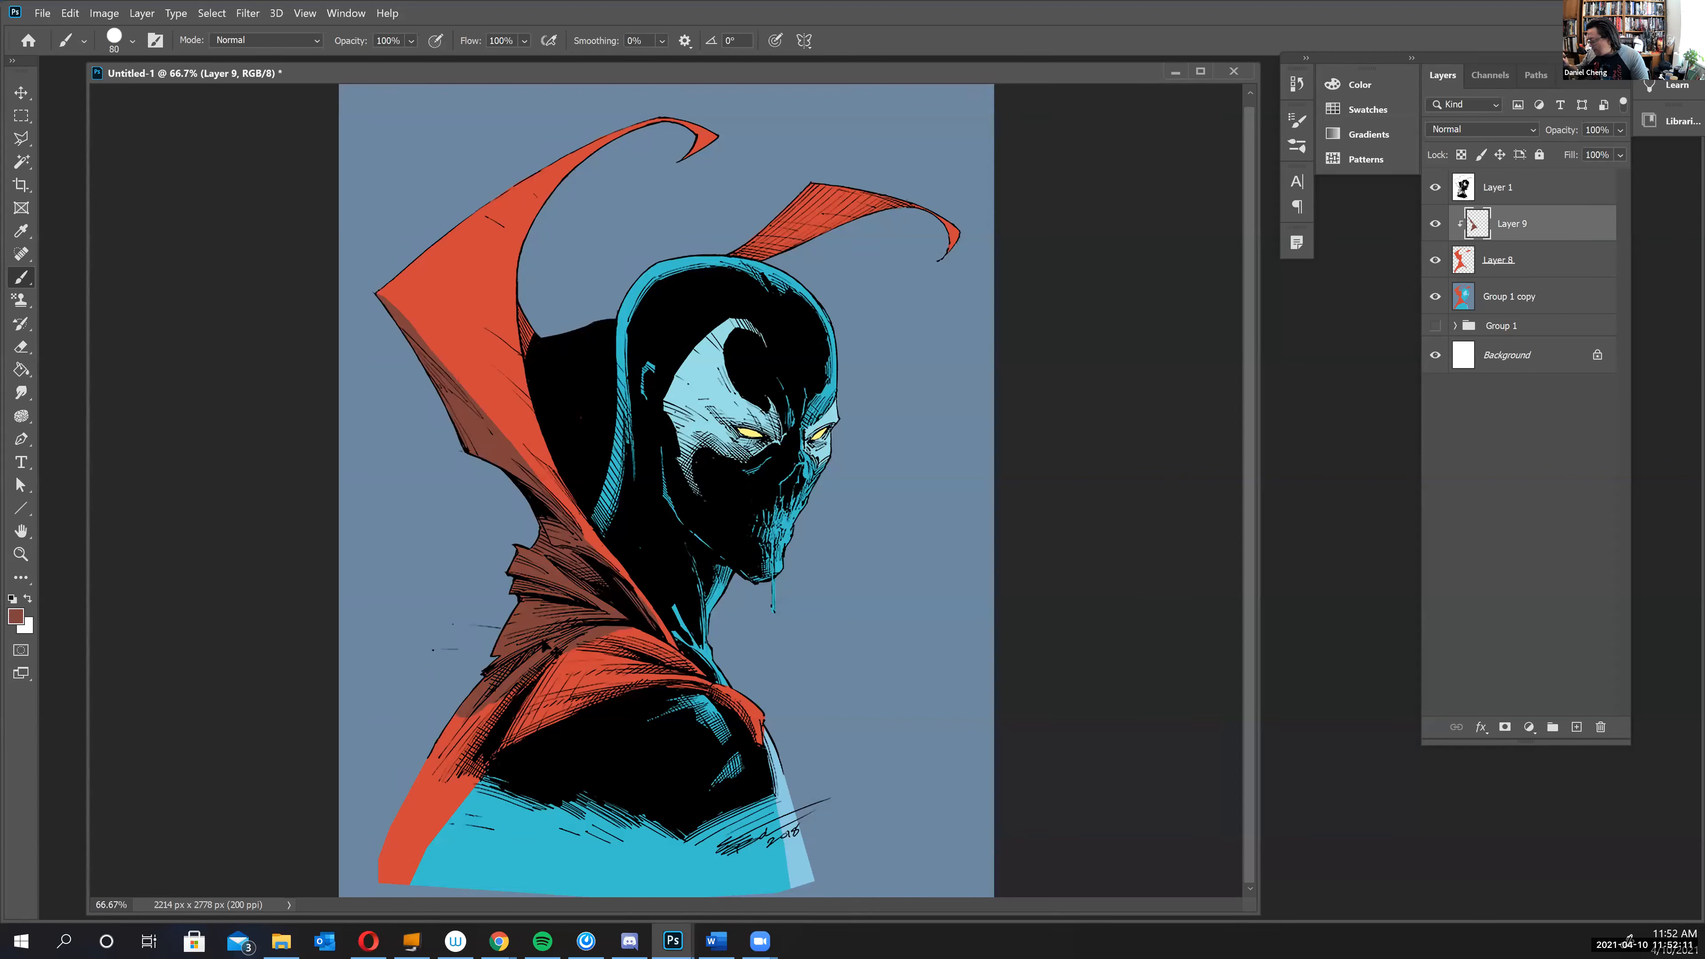
mouse_move(510, 676)
mouse_down()
mouse_move(433, 801)
mouse_move(480, 699)
mouse_move(442, 772)
mouse_move(409, 883)
mouse_move(455, 732)
mouse_move(414, 893)
mouse_move(471, 746)
mouse_move(440, 848)
mouse_move(474, 774)
mouse_move(596, 628)
mouse_move(534, 697)
mouse_move(557, 701)
mouse_move(555, 678)
mouse_move(610, 649)
mouse_up()
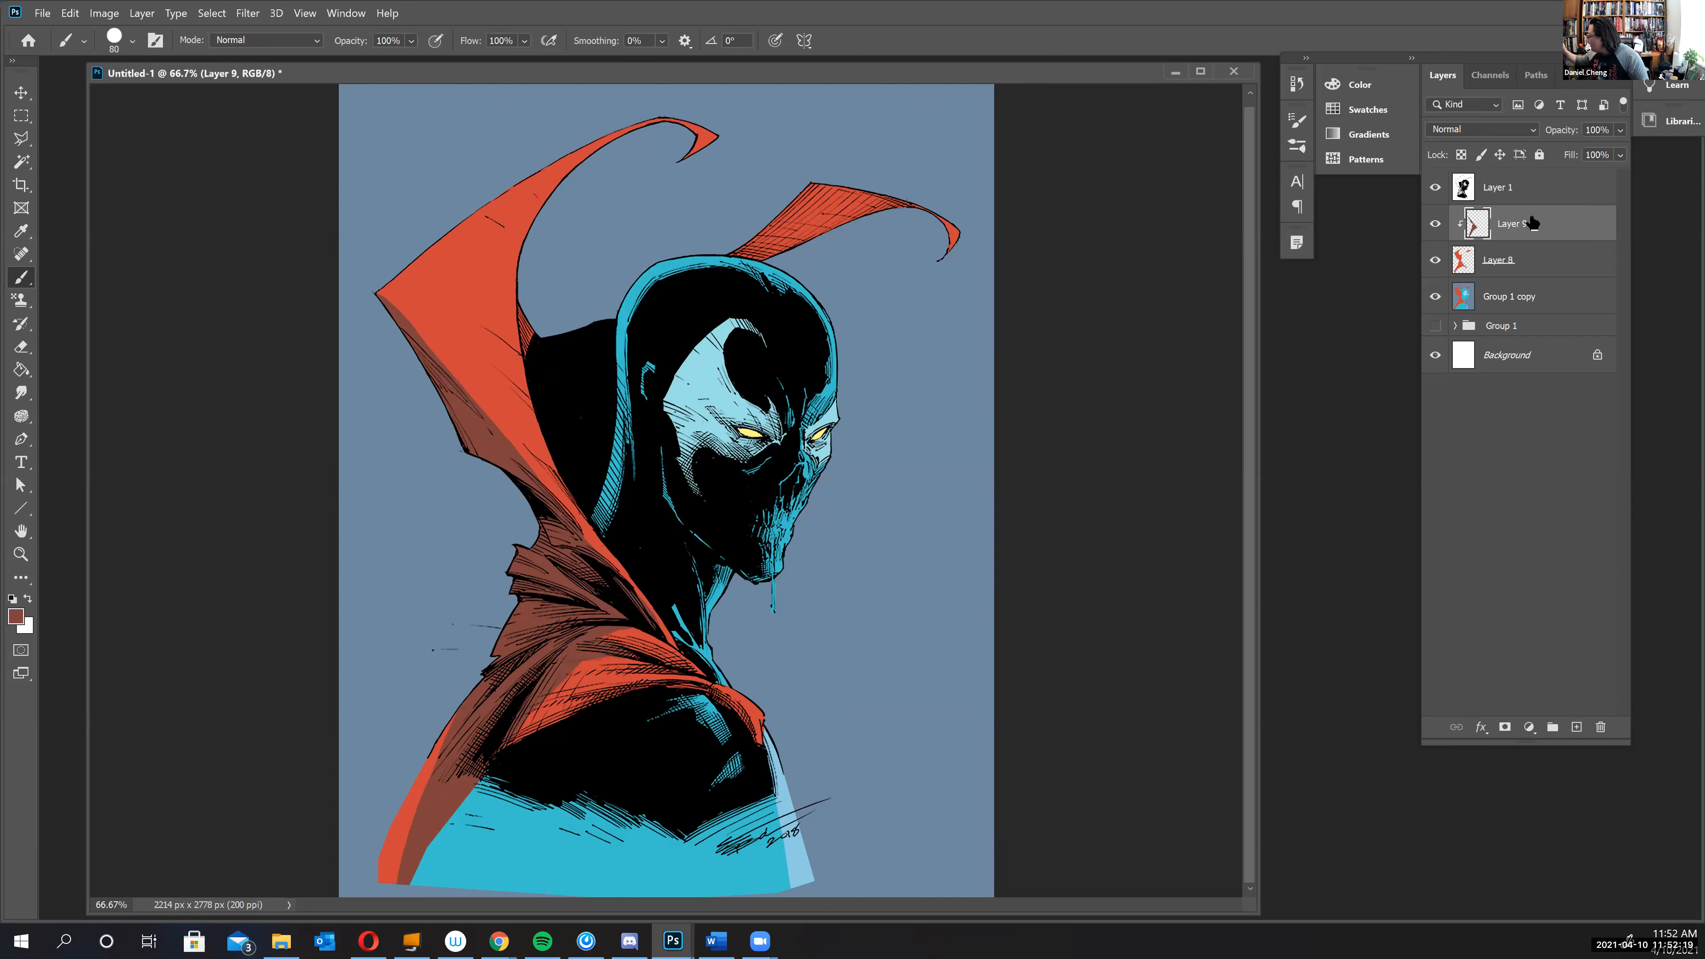
- Clear all the painted shading from Layer 9 and deselect
key(ctrl+a)
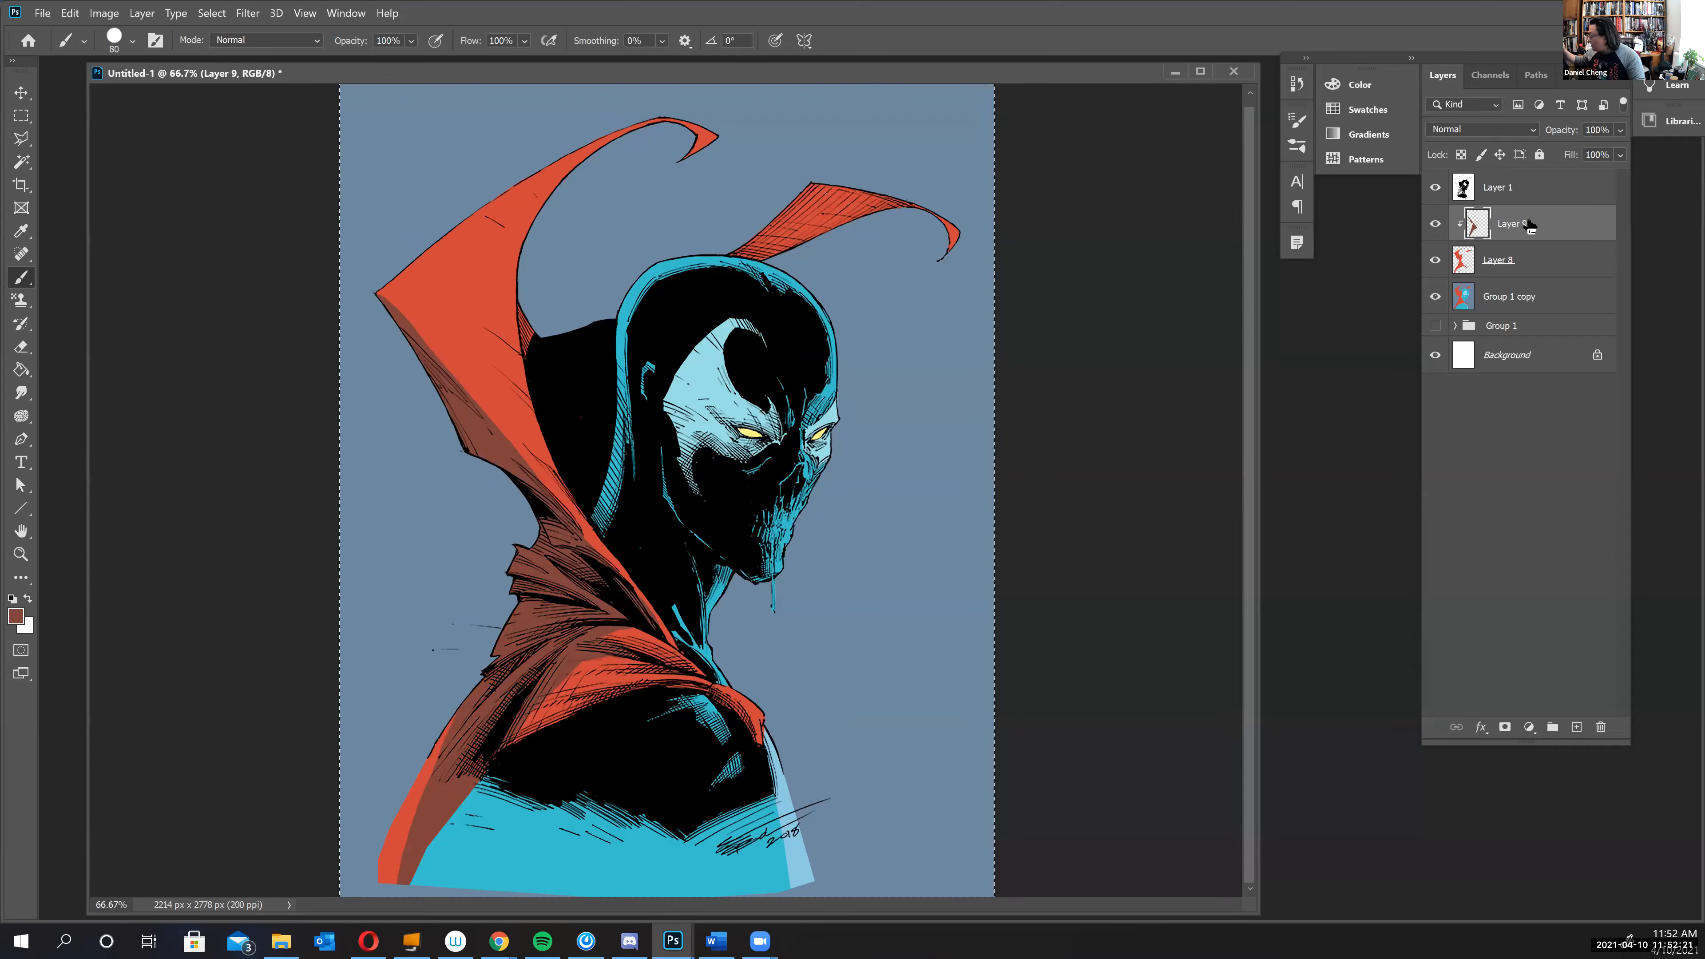
key(Delete)
key(ctrl+d)
- Paint dark red shadows on the collar's lower edge, the neck folds, the hanging cape and the shoulder drape
mouse_move(468, 421)
mouse_down()
mouse_move(414, 354)
mouse_move(529, 482)
mouse_move(456, 436)
mouse_move(565, 521)
mouse_move(570, 559)
mouse_move(529, 513)
mouse_move(579, 566)
mouse_move(519, 548)
mouse_move(508, 573)
mouse_move(590, 610)
mouse_move(515, 556)
mouse_move(516, 583)
mouse_move(550, 601)
mouse_move(509, 558)
mouse_up()
mouse_move(509, 621)
mouse_down()
mouse_move(608, 621)
mouse_move(510, 647)
mouse_move(607, 626)
mouse_up()
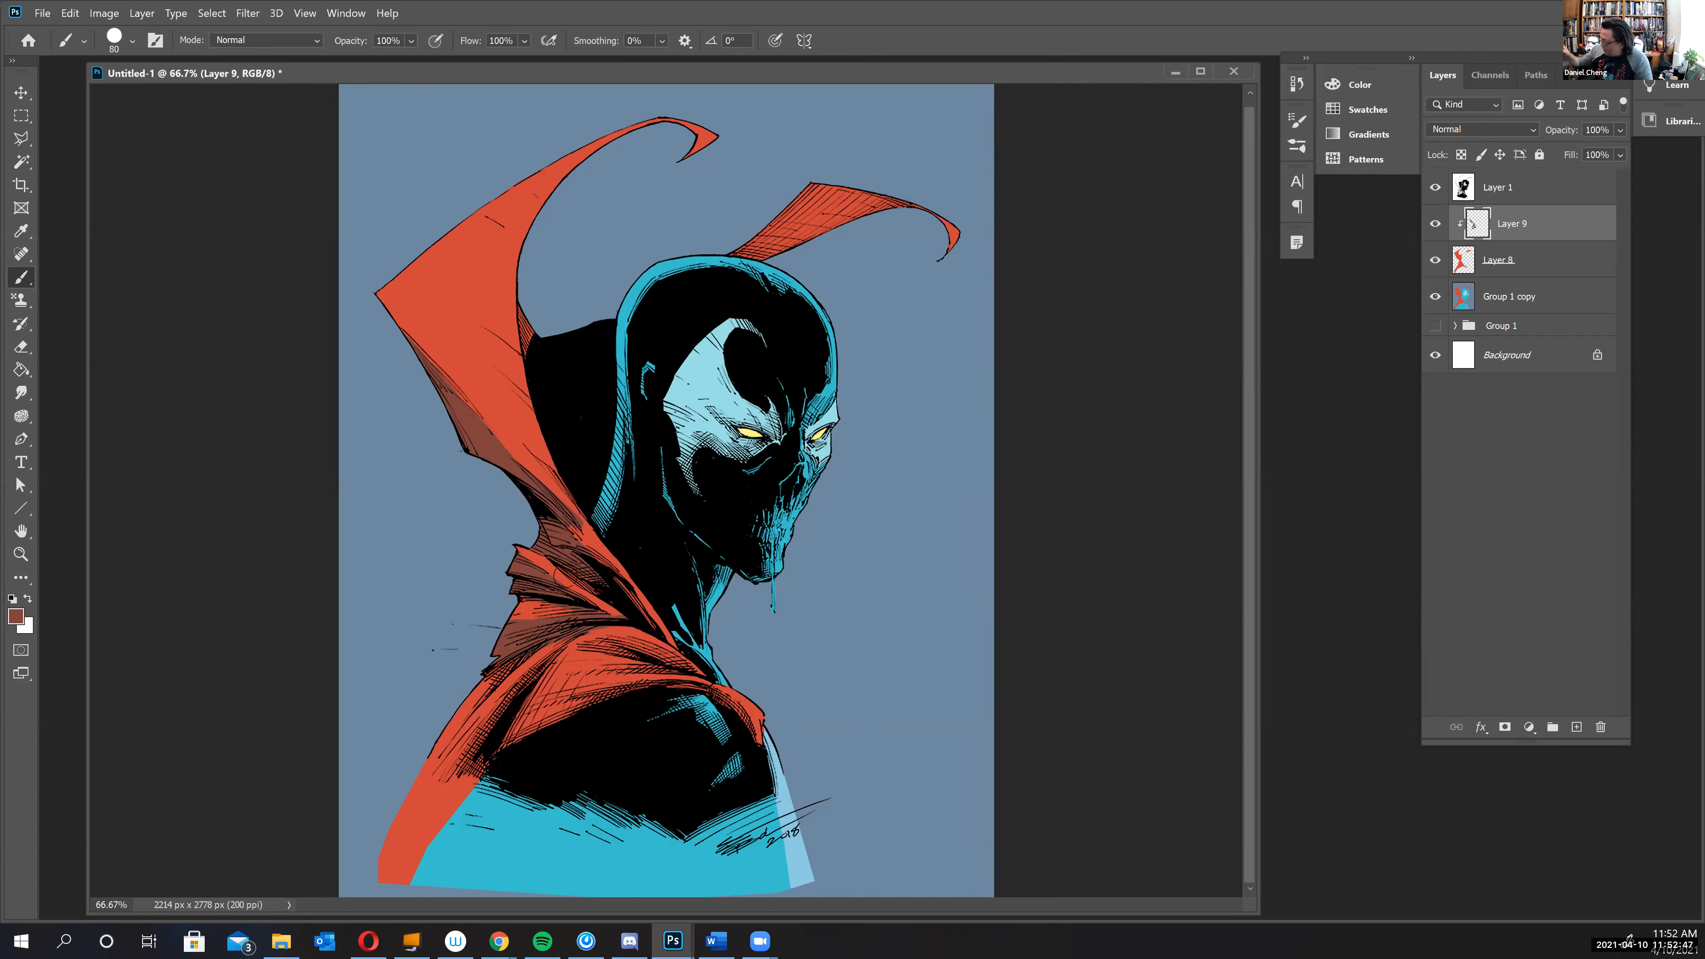
mouse_move(445, 759)
mouse_down()
mouse_move(587, 634)
mouse_move(510, 694)
mouse_move(387, 859)
mouse_move(457, 773)
mouse_move(422, 841)
mouse_move(451, 829)
mouse_move(447, 751)
mouse_move(522, 641)
mouse_move(462, 738)
mouse_move(525, 655)
mouse_up()
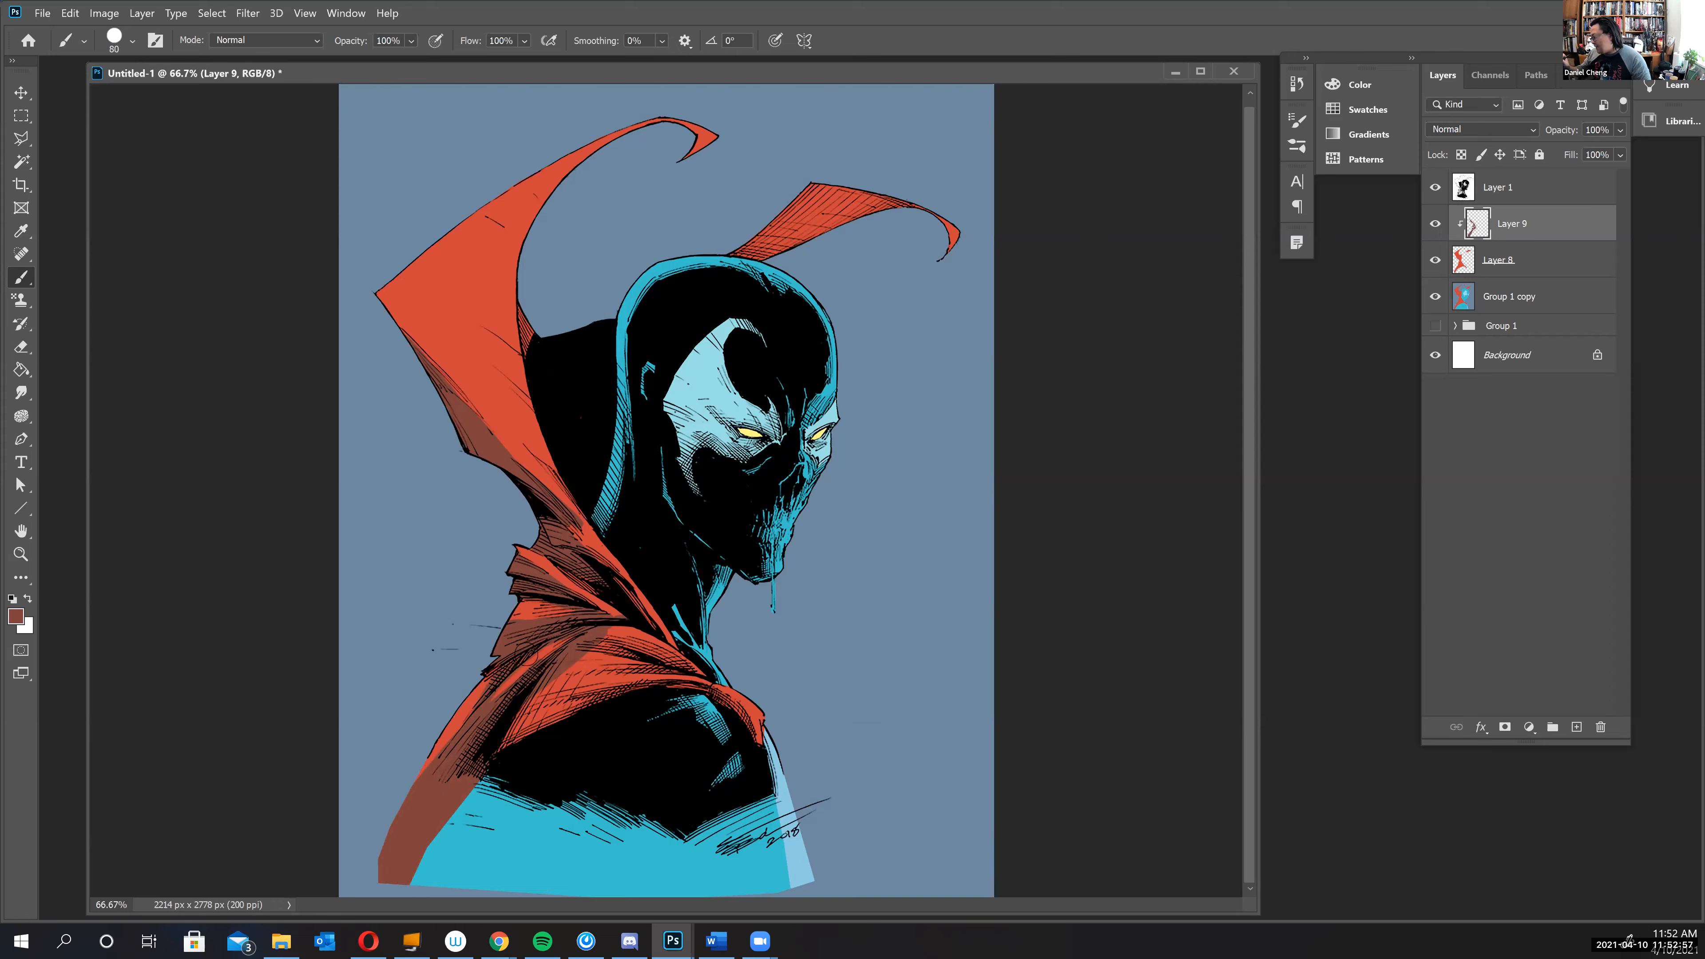
mouse_move(523, 729)
mouse_down()
mouse_move(605, 655)
mouse_move(638, 649)
mouse_move(611, 640)
mouse_move(677, 661)
mouse_up()
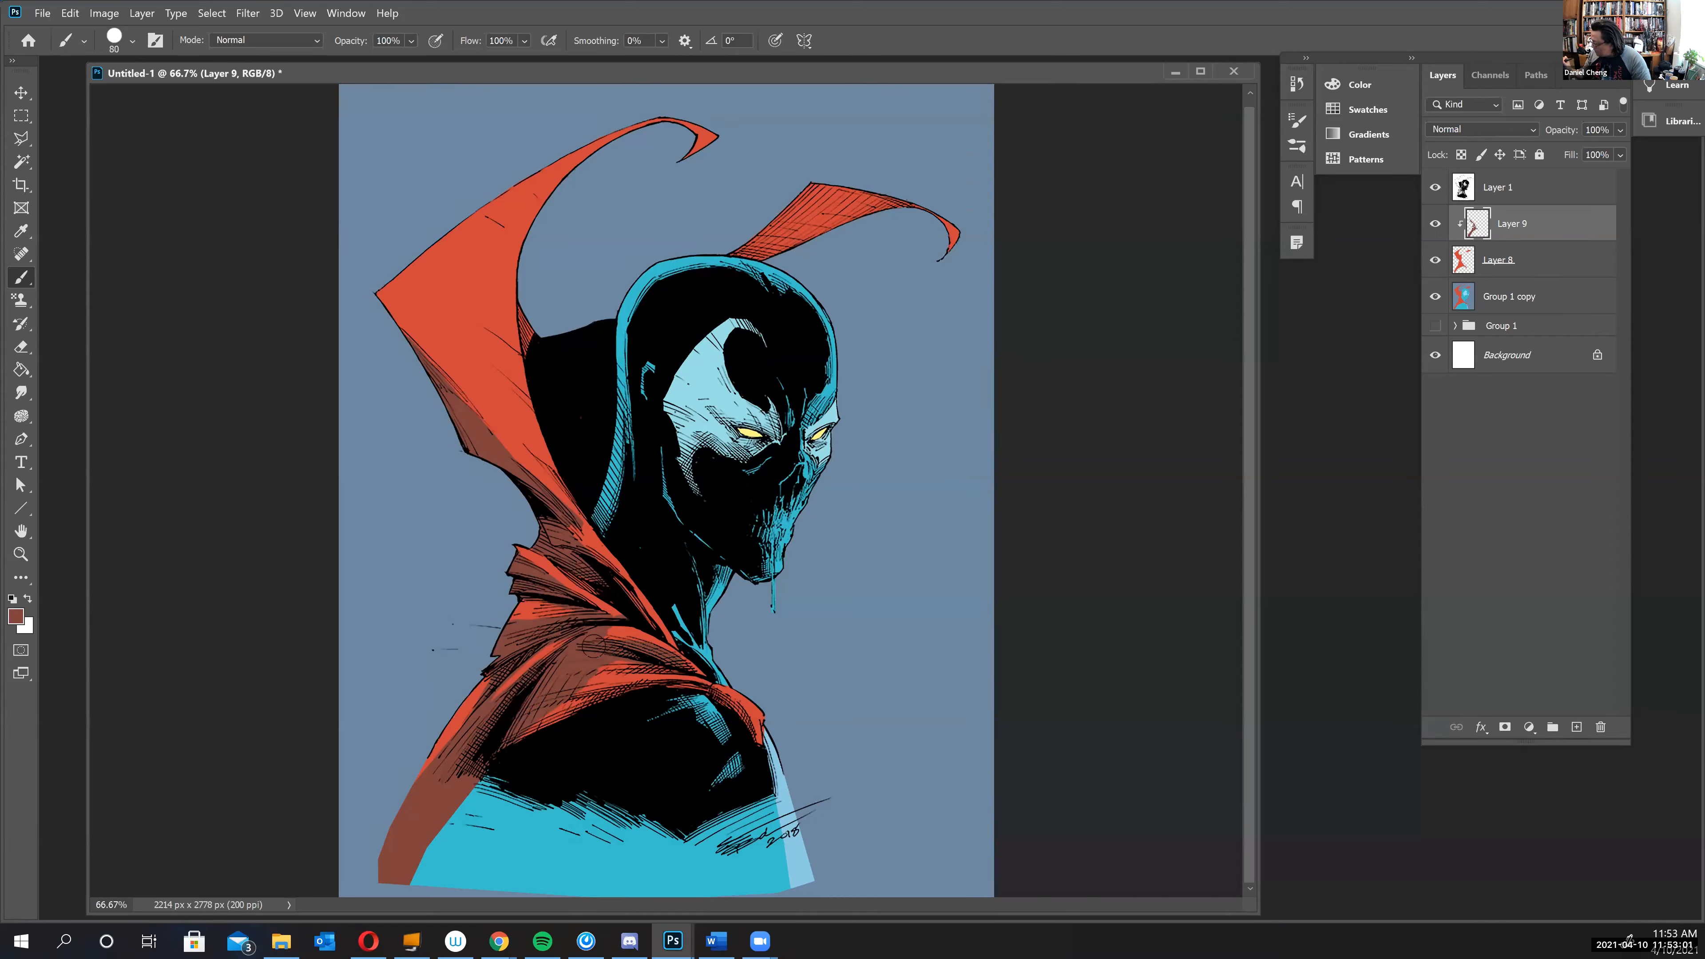
mouse_move(570, 704)
mouse_down()
mouse_move(557, 712)
mouse_move(668, 681)
mouse_up()
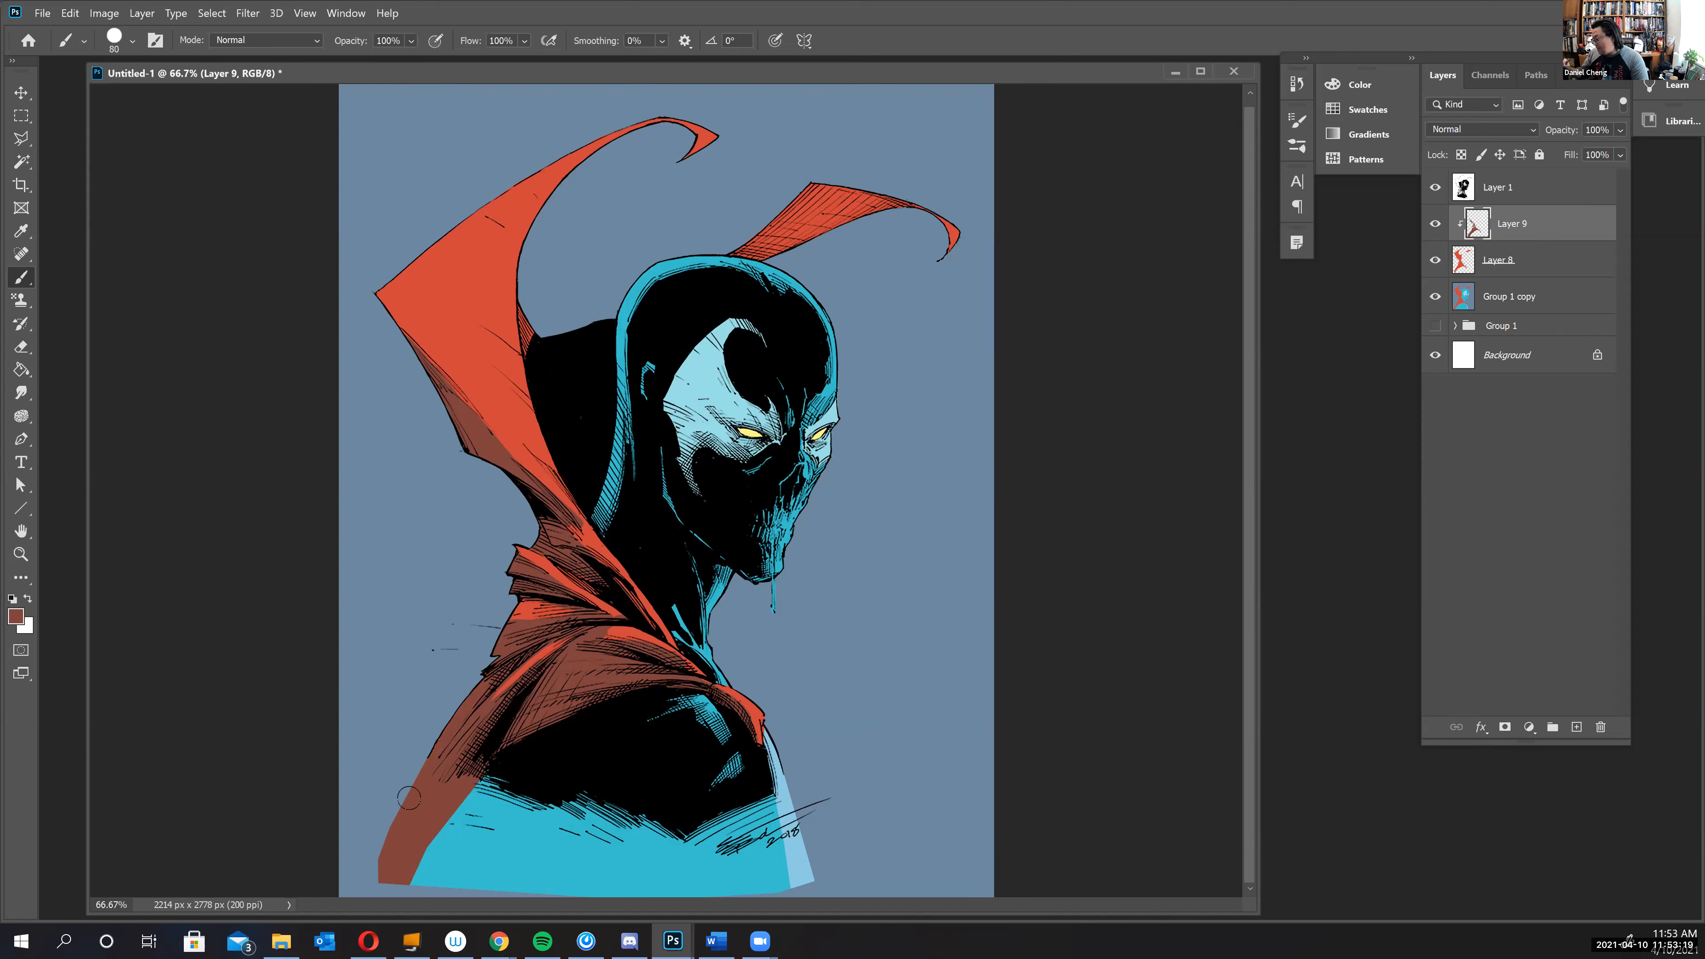
- Extend the dark red shading over the remaining neck folds, the collar's outer edge and the far cape tip
drag(505, 612, 577, 612)
mouse_move(510, 558)
mouse_down()
mouse_move(570, 592)
mouse_move(514, 540)
mouse_move(547, 564)
mouse_up()
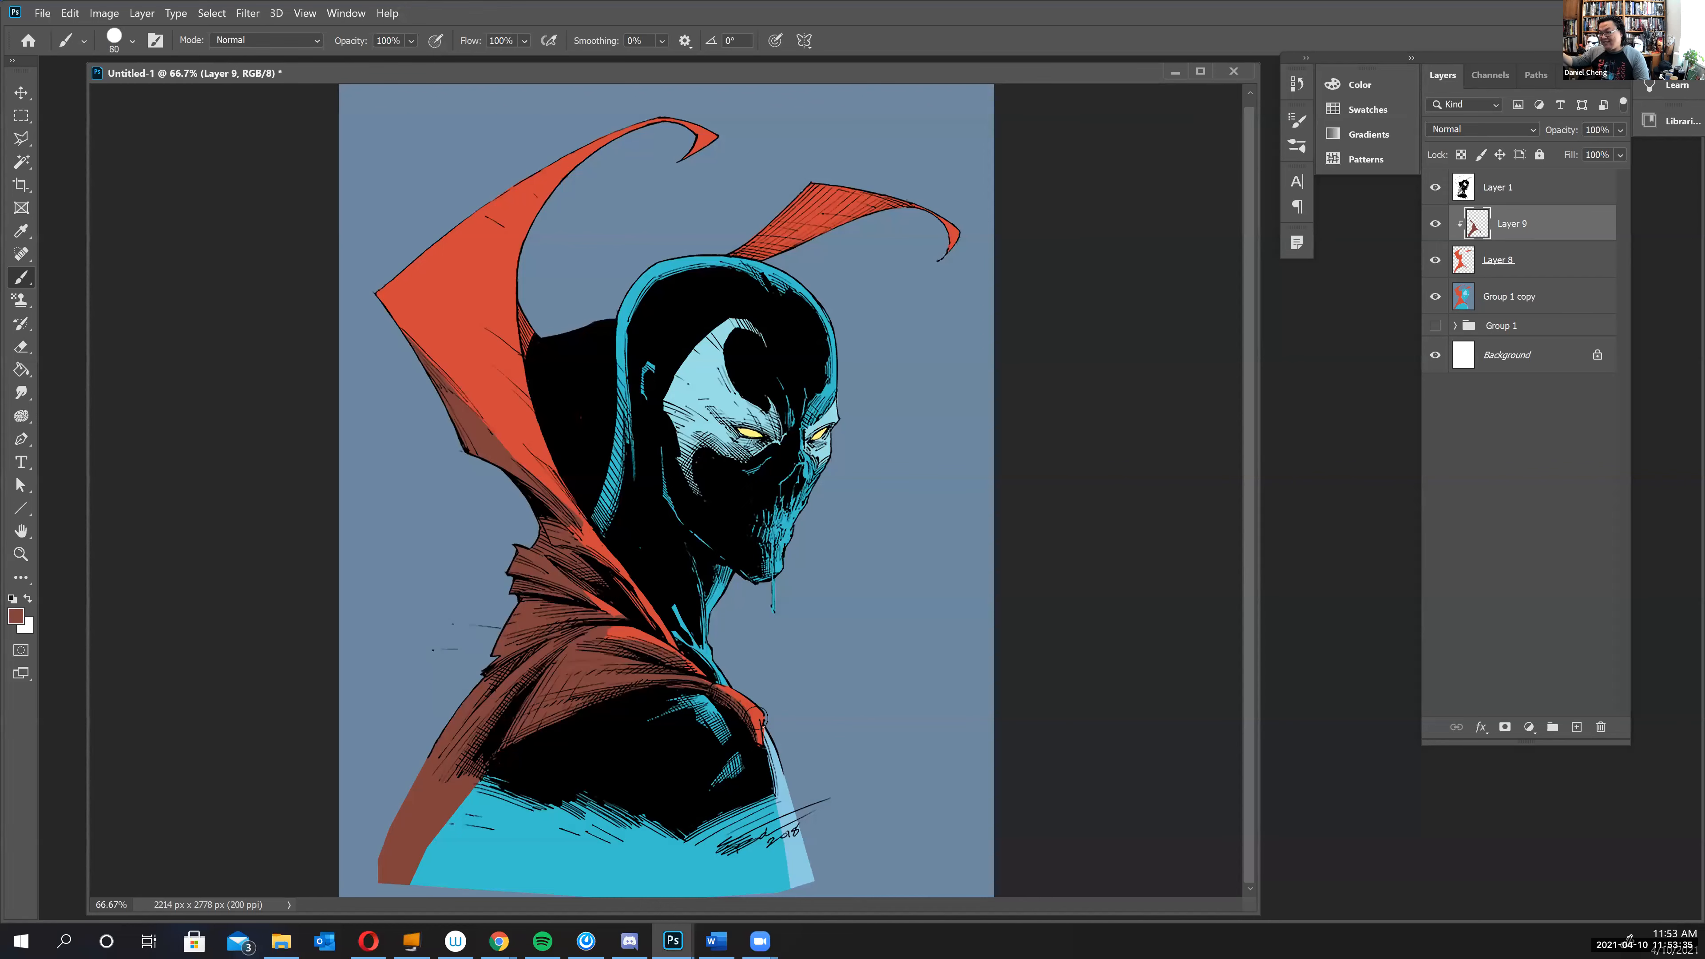
drag(396, 320, 498, 457)
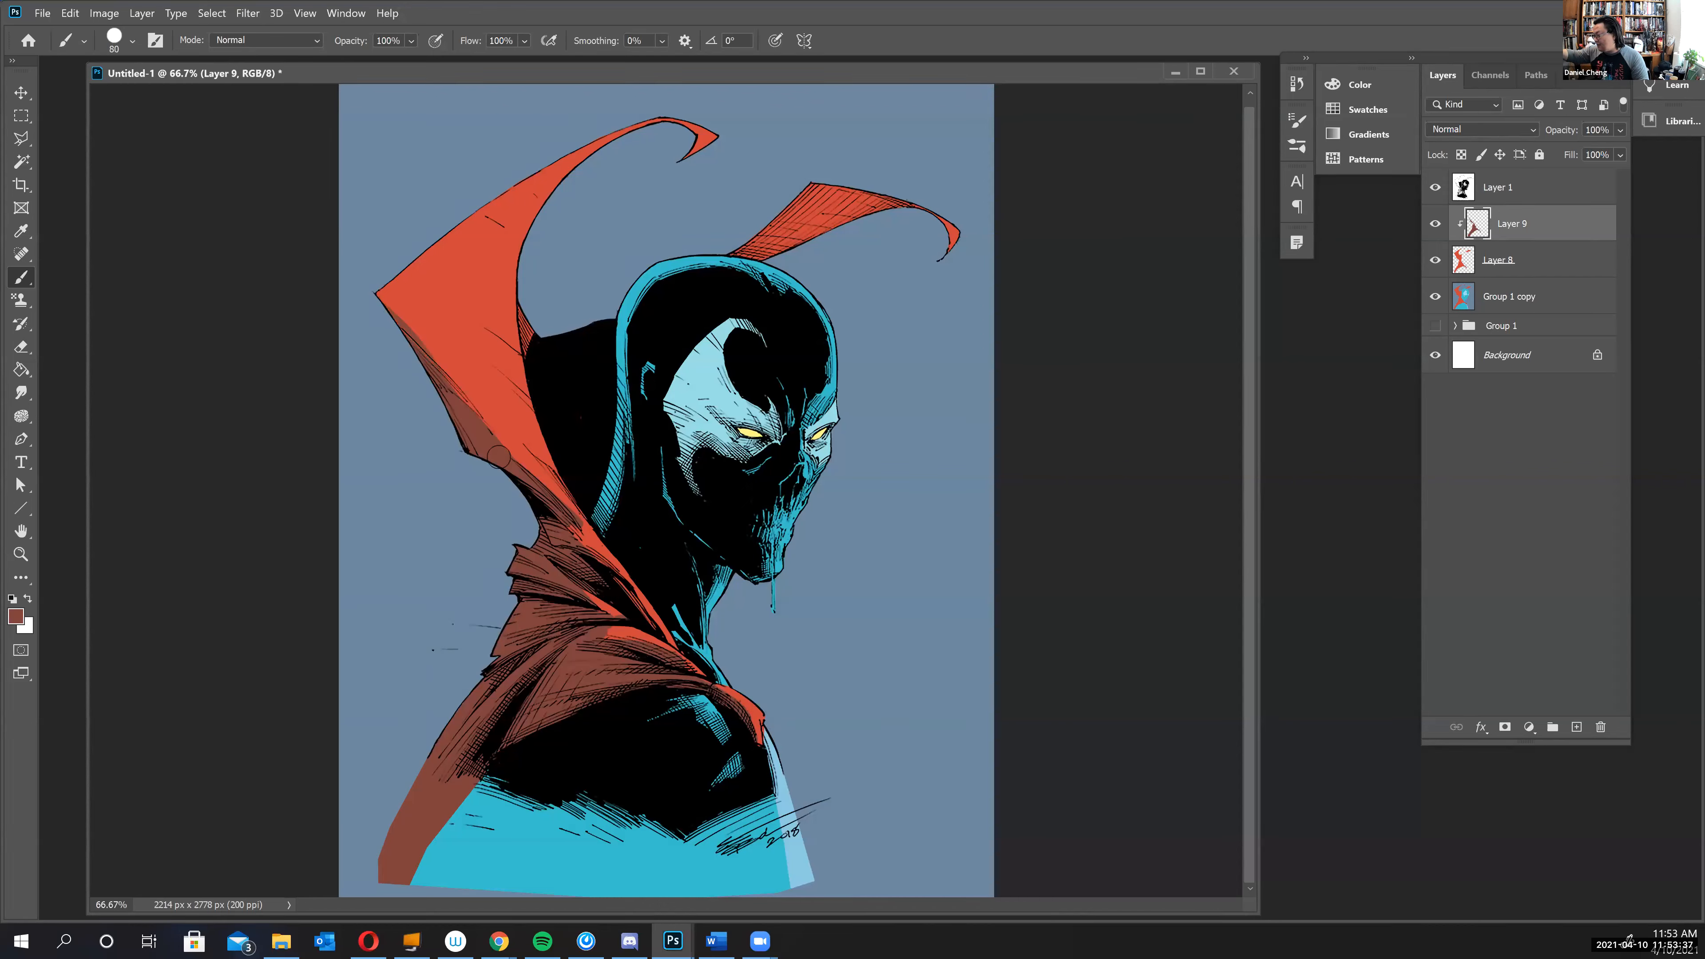
drag(379, 295, 538, 495)
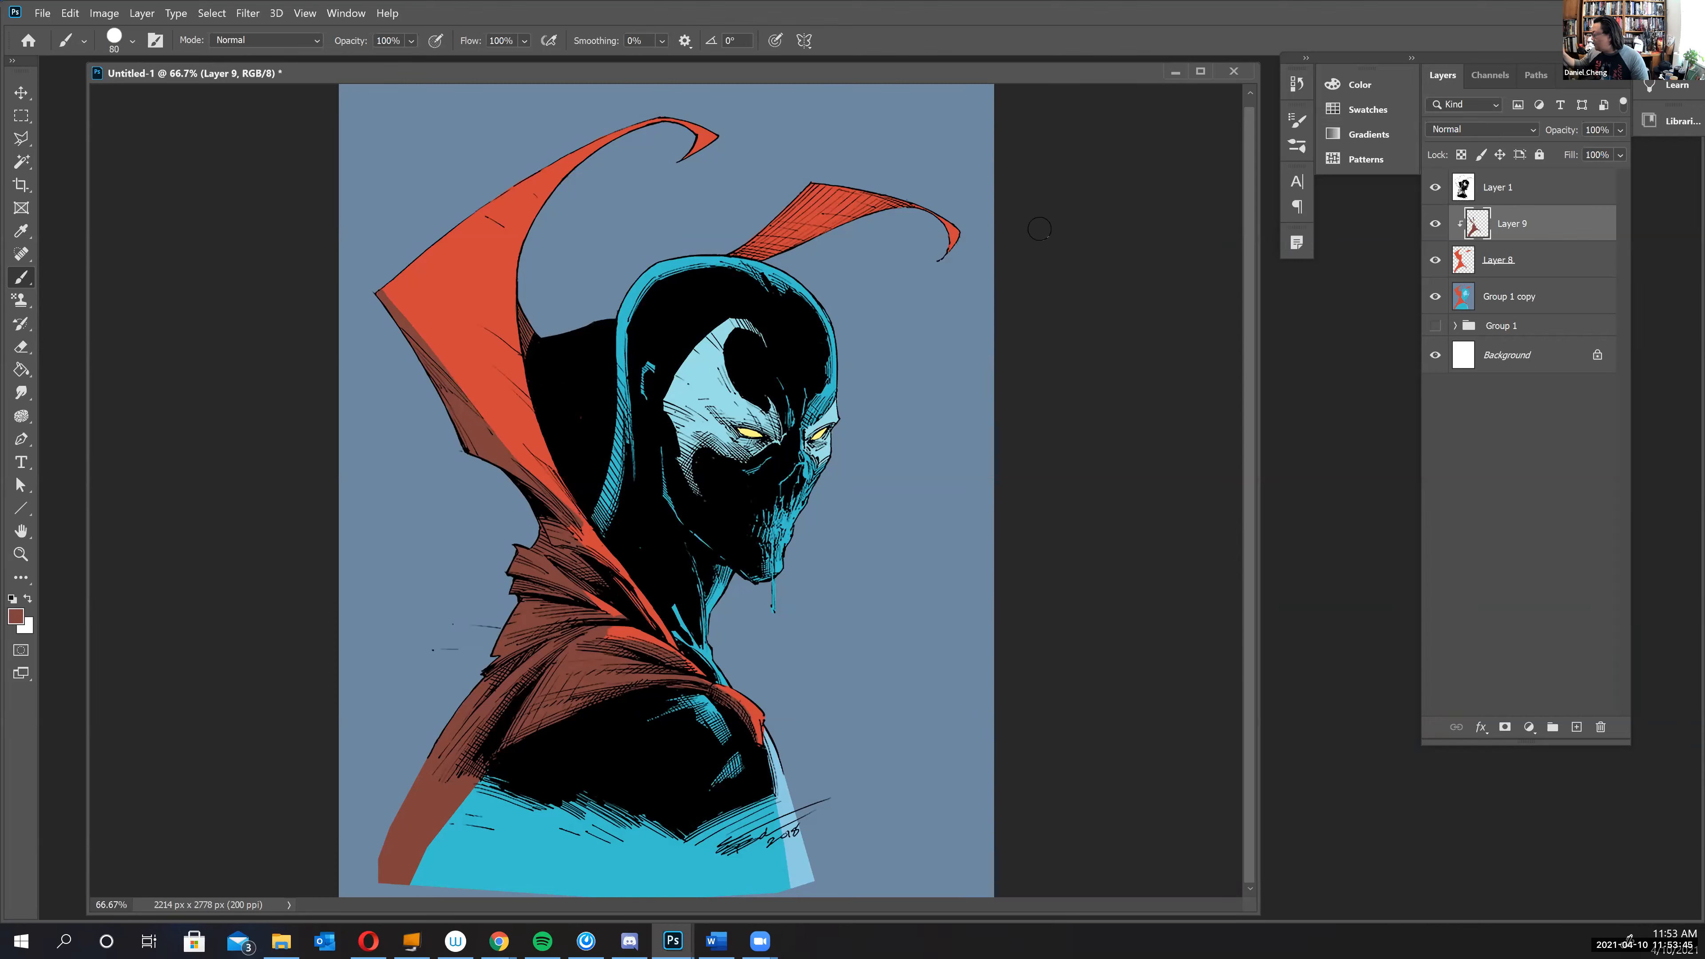
mouse_move(738, 247)
mouse_down()
mouse_move(796, 254)
mouse_move(793, 237)
mouse_move(850, 231)
mouse_move(806, 208)
mouse_move(862, 214)
mouse_move(830, 187)
mouse_move(920, 217)
mouse_move(811, 191)
mouse_move(764, 223)
mouse_up()
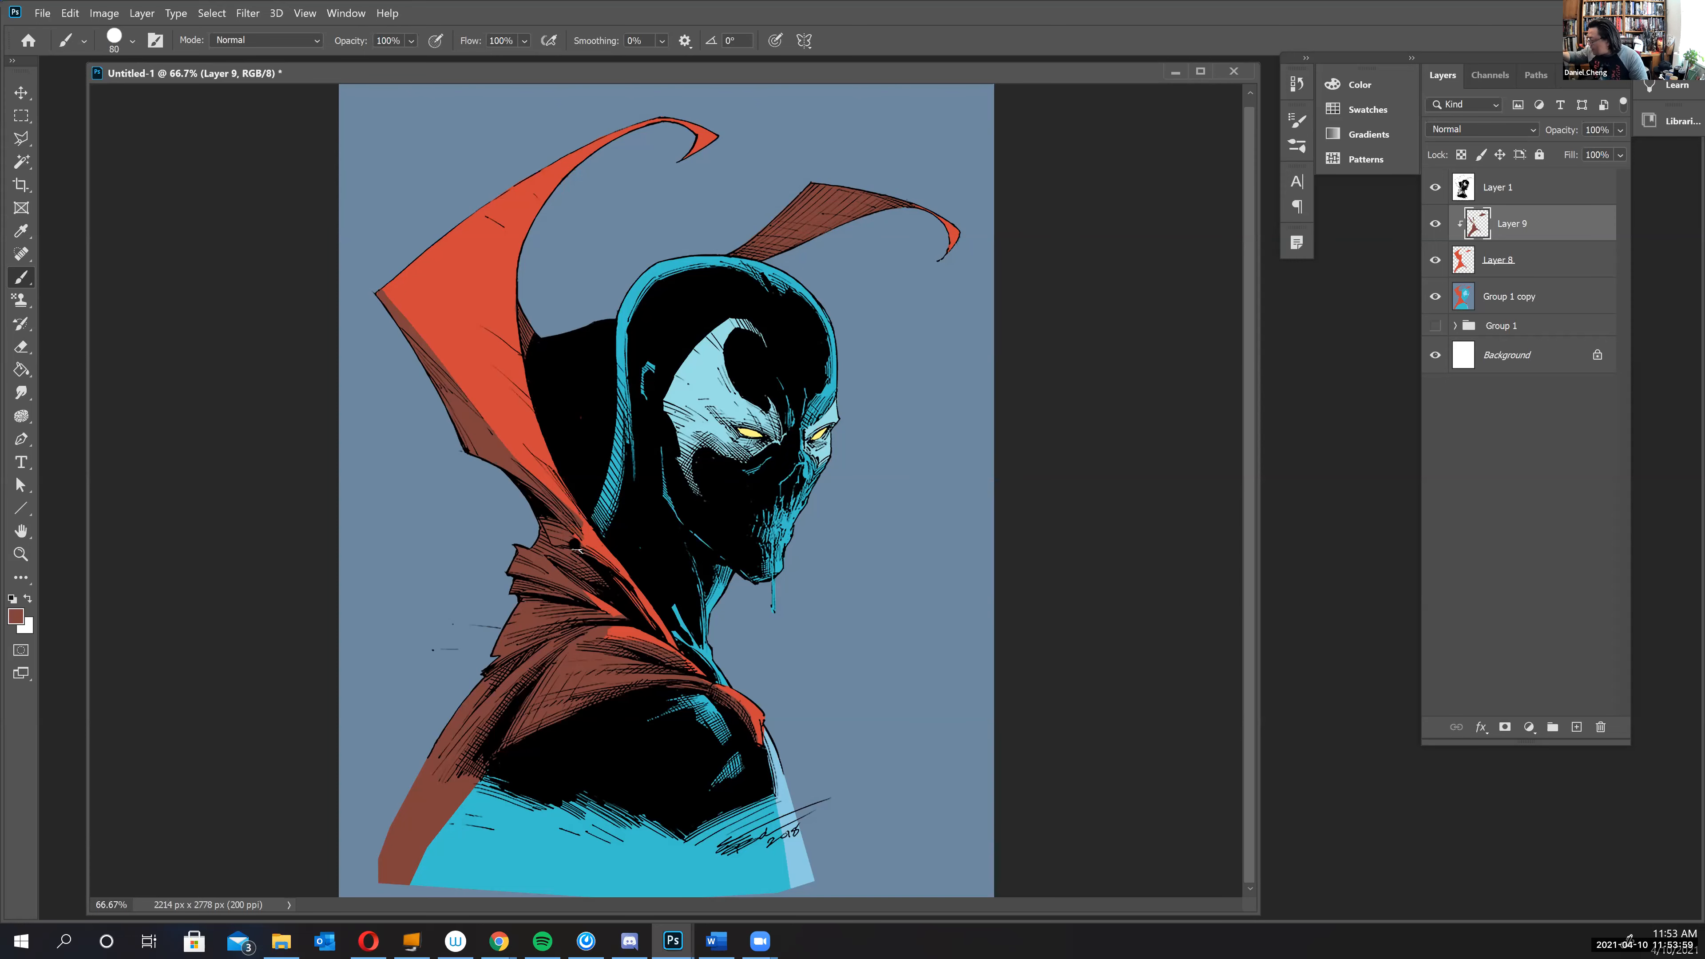
- Activate the Eraser with the sharp brush preset at 19 px for refining the cape shadows
scroll(568, 504, up, 3)
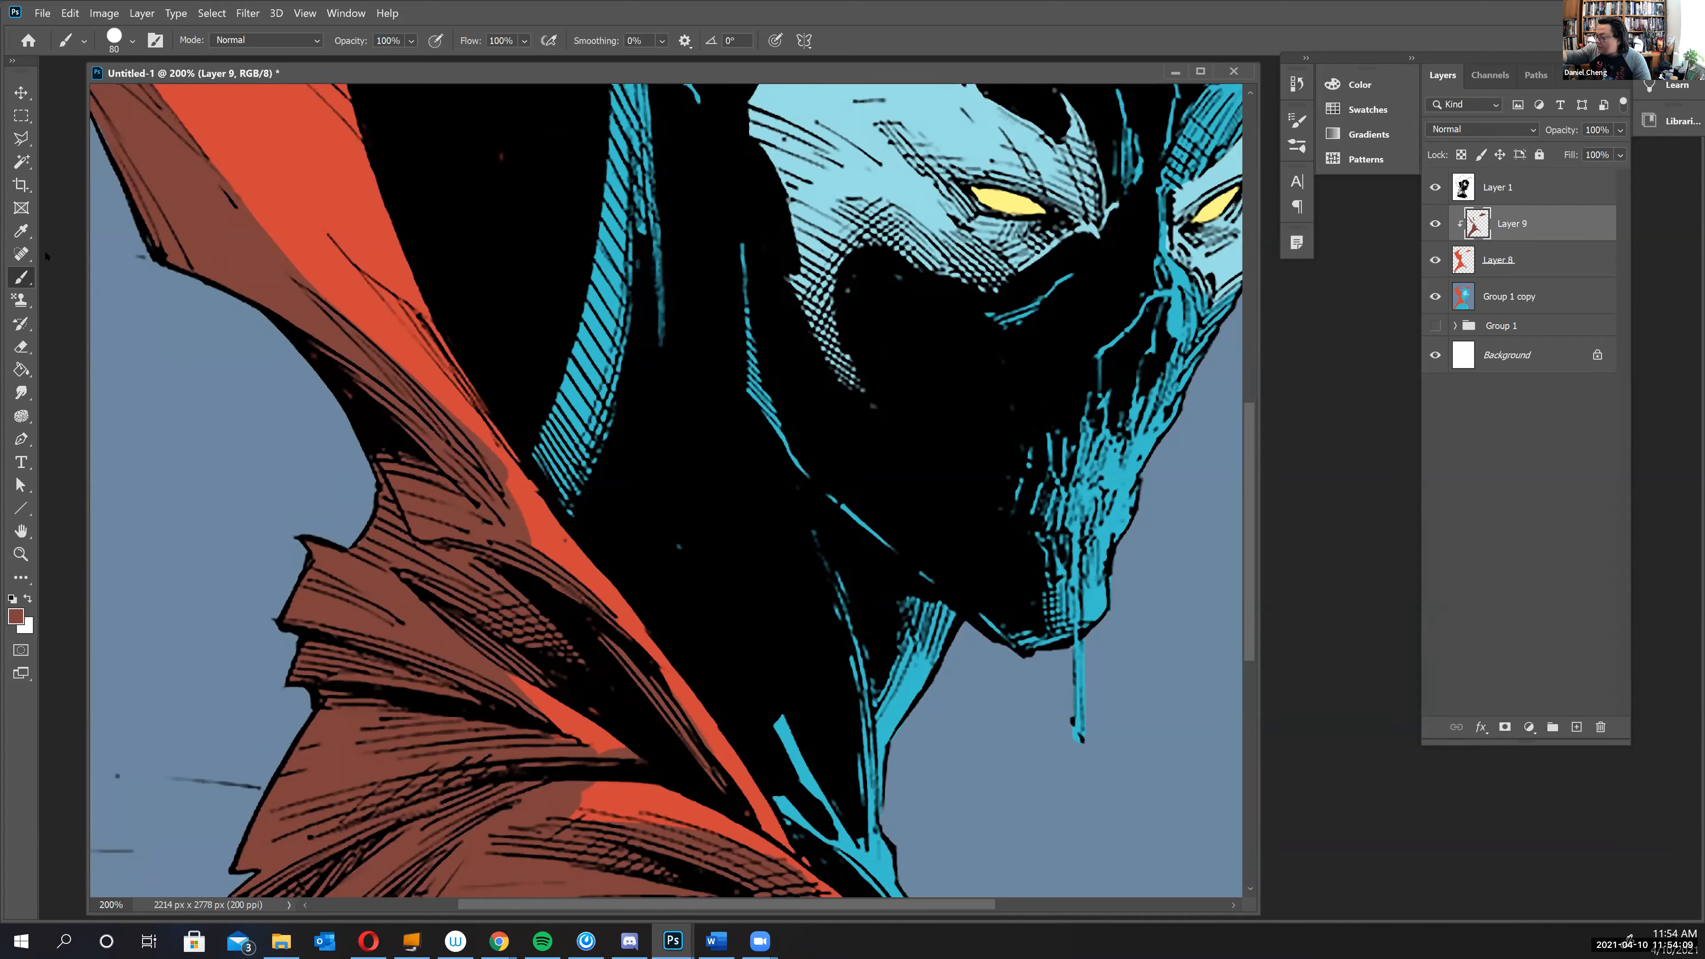
click(30, 344)
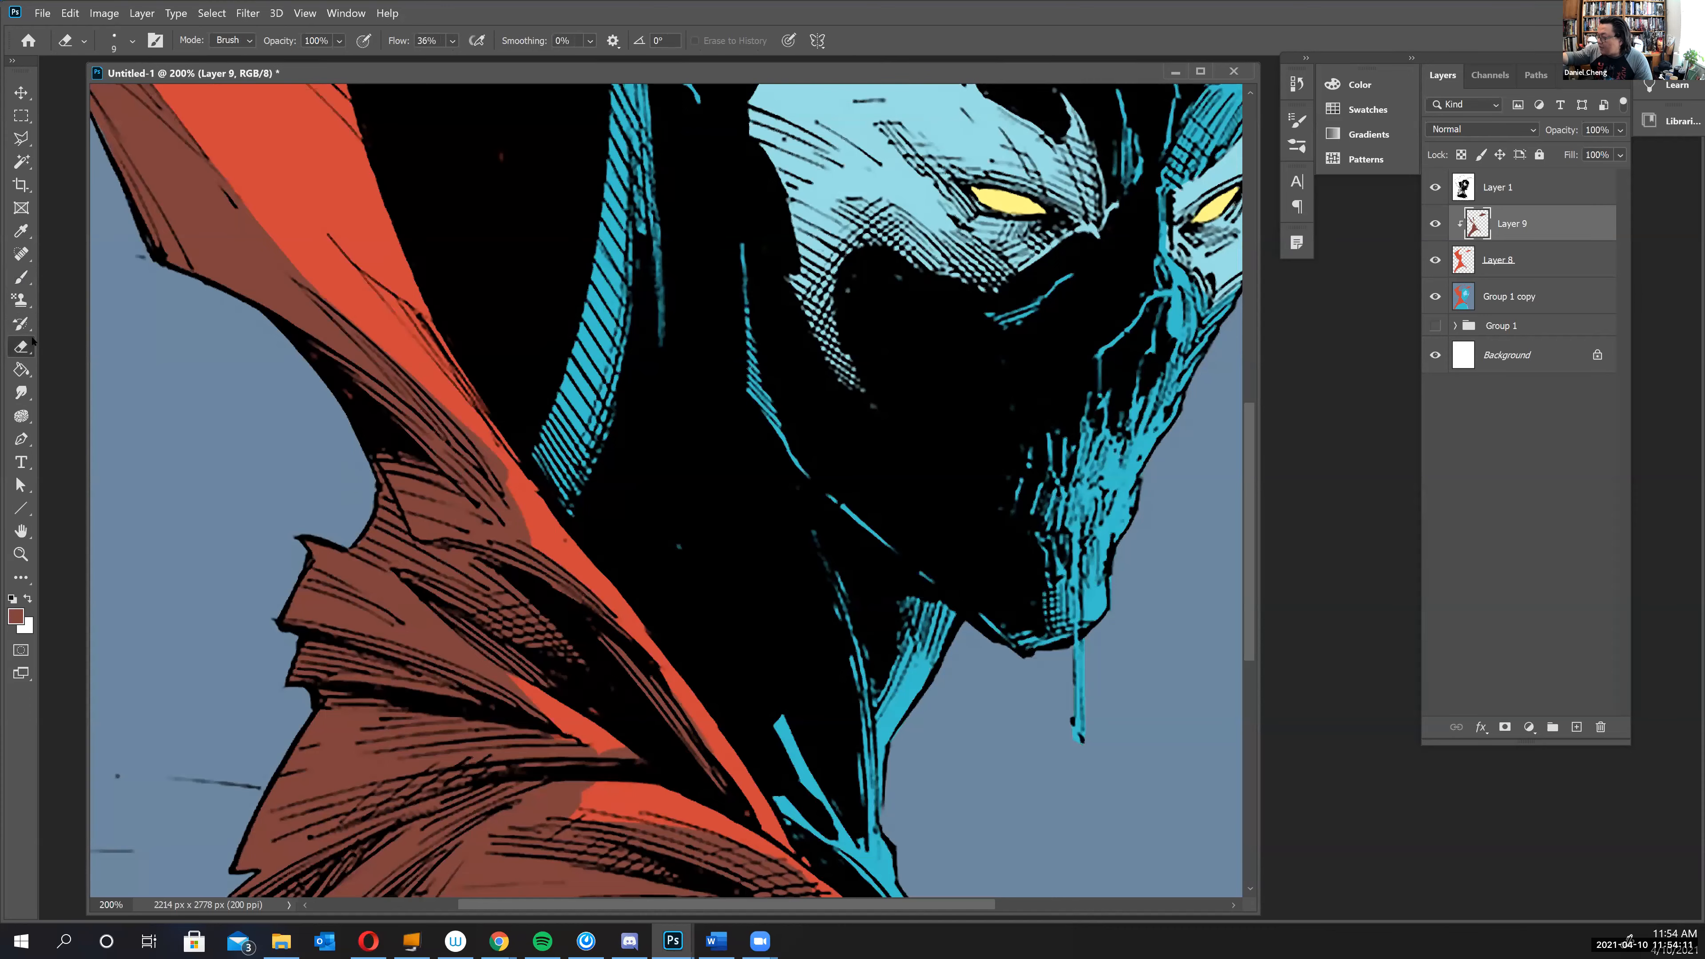
click(131, 39)
click(156, 268)
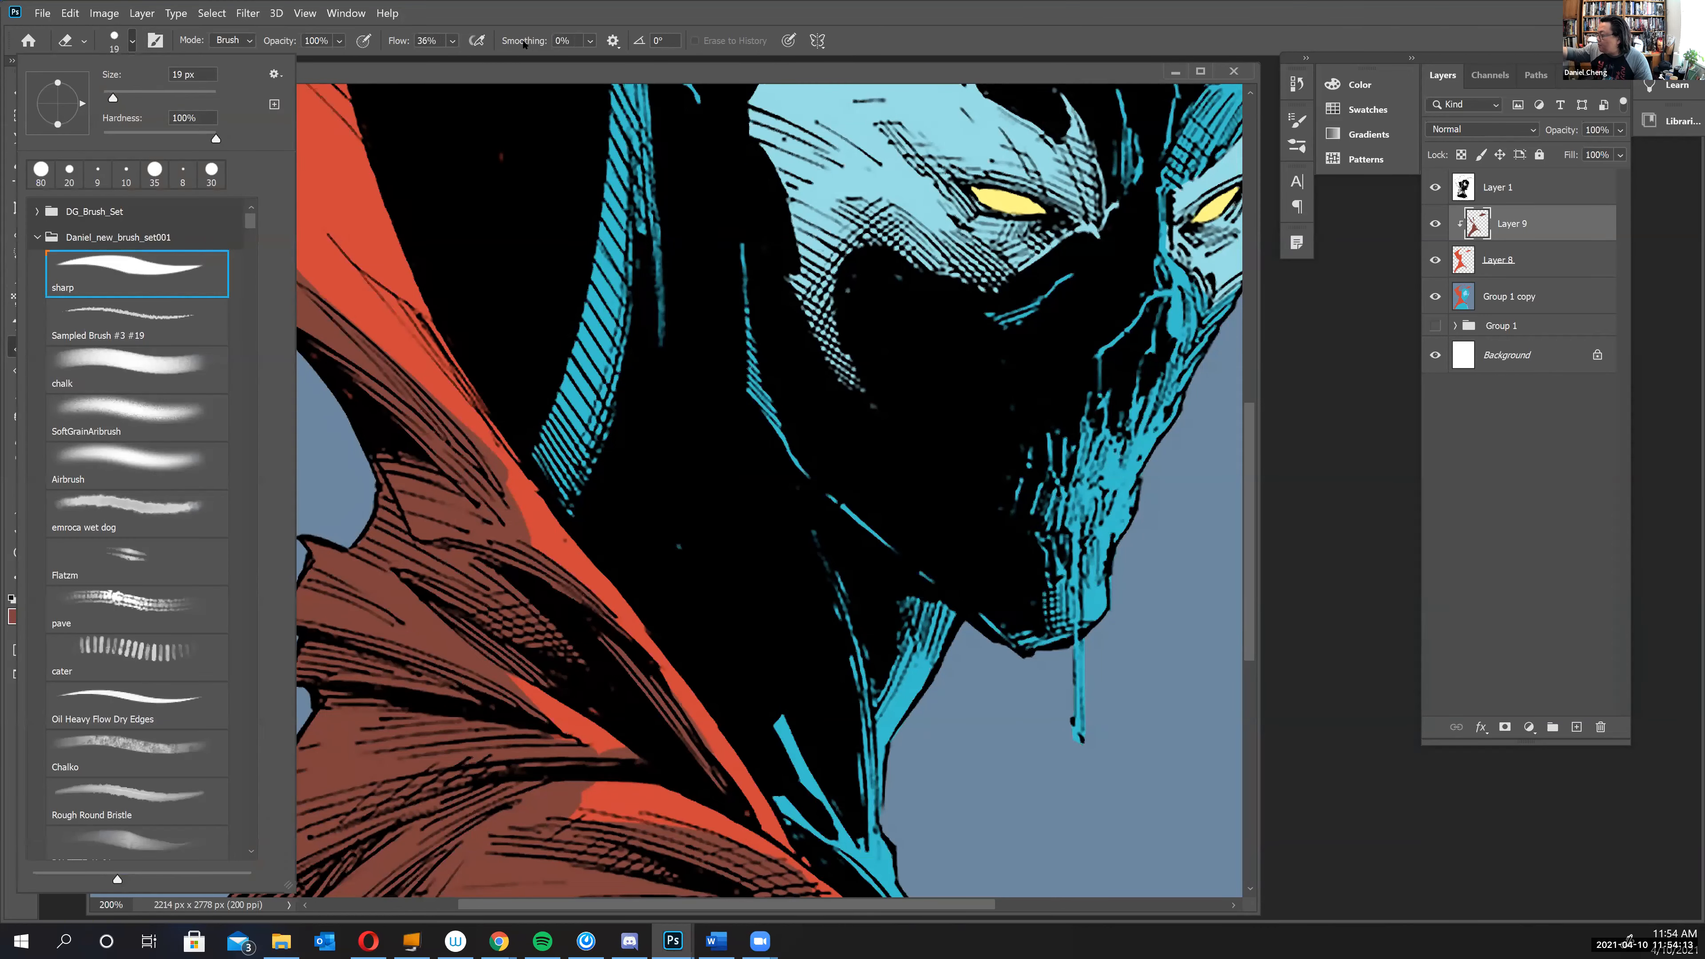
click(525, 73)
- Erase shadow spill along the collar's inner edge, the neck folds and the shoulder rim, and return to the Brush tool
drag(502, 476, 454, 414)
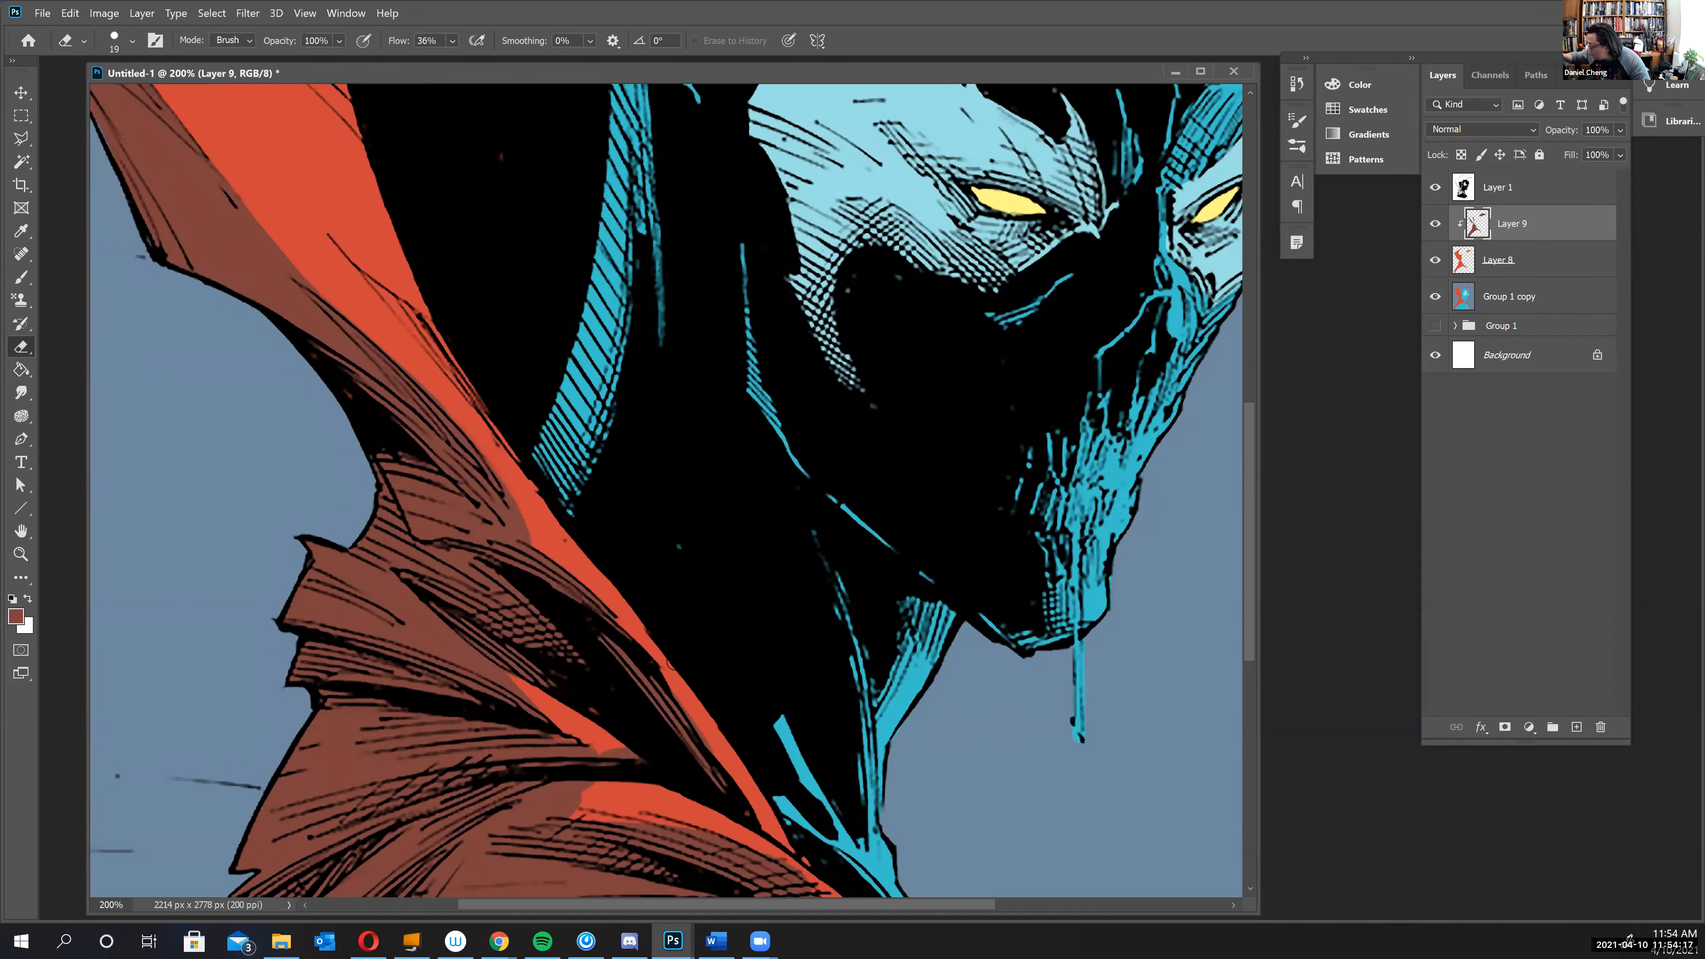
drag(708, 743, 683, 685)
drag(596, 749, 627, 754)
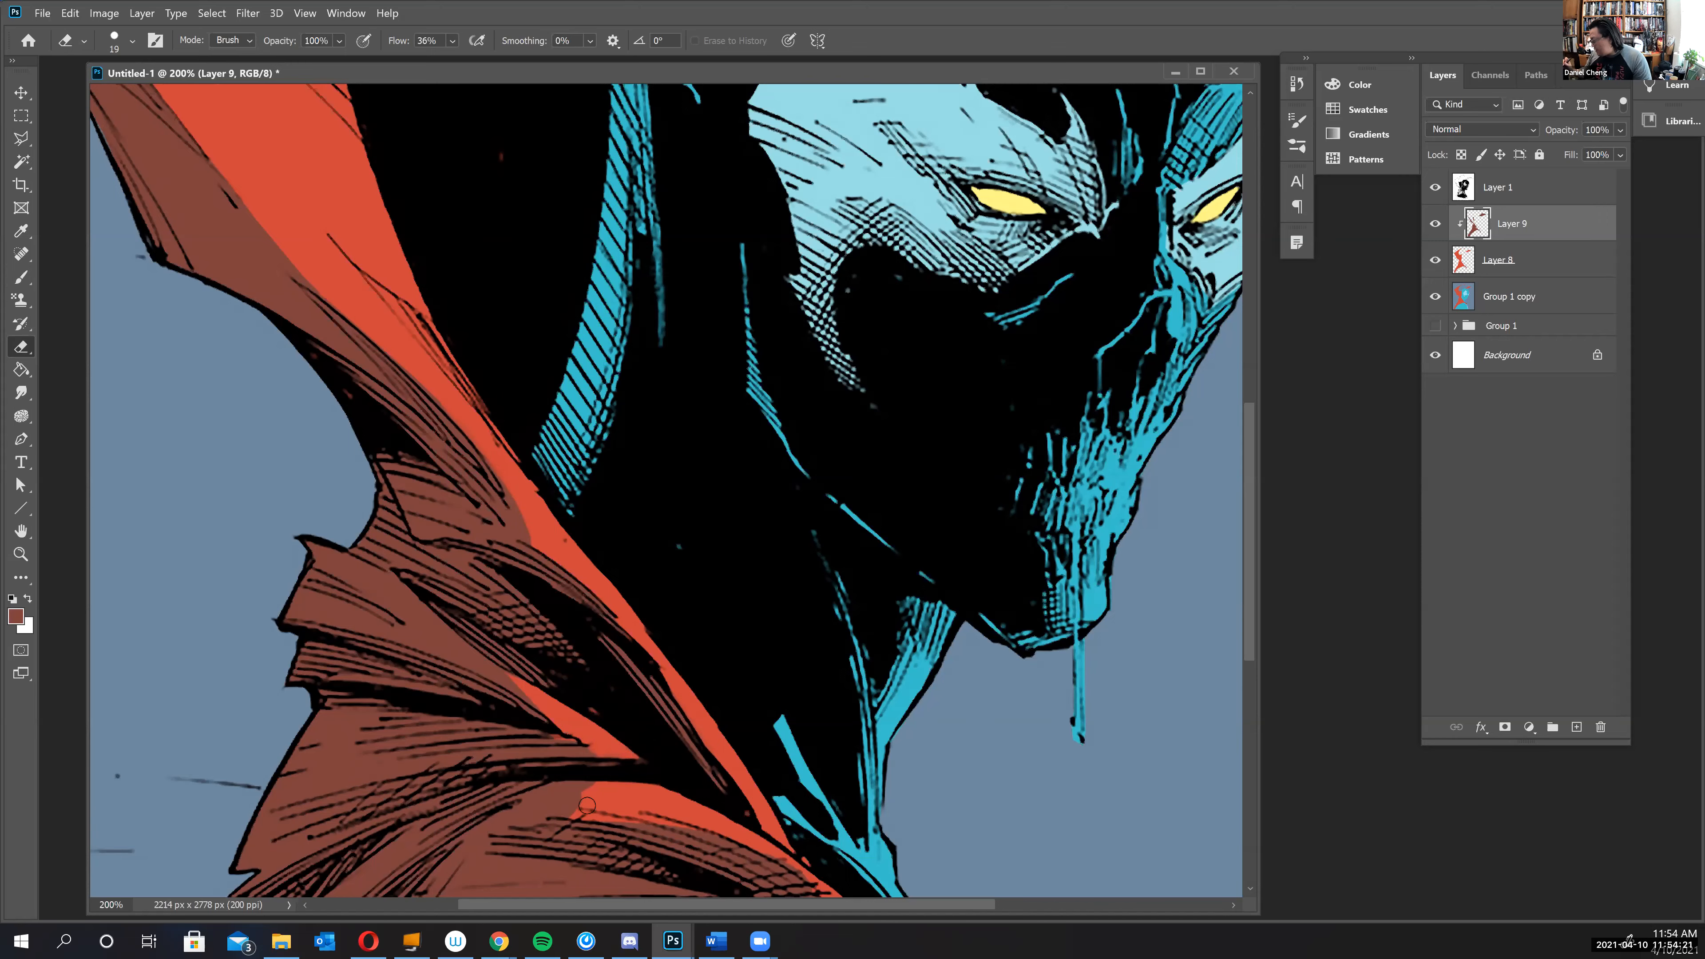
drag(960, 873, 910, 667)
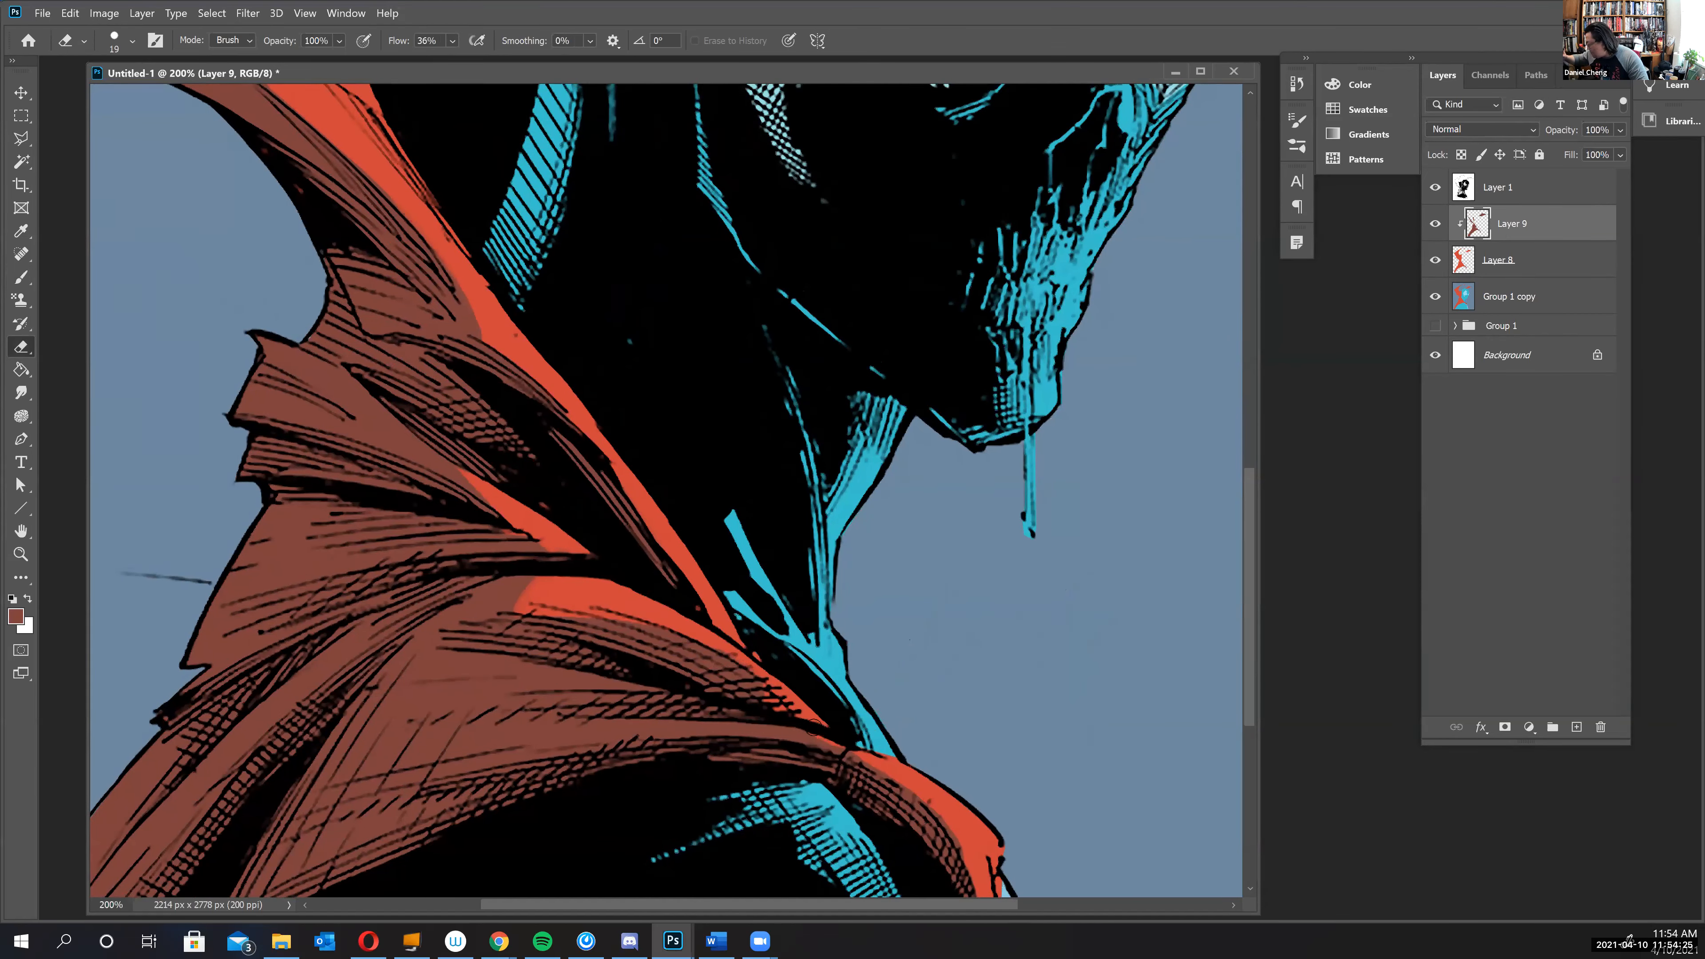
drag(805, 739, 833, 746)
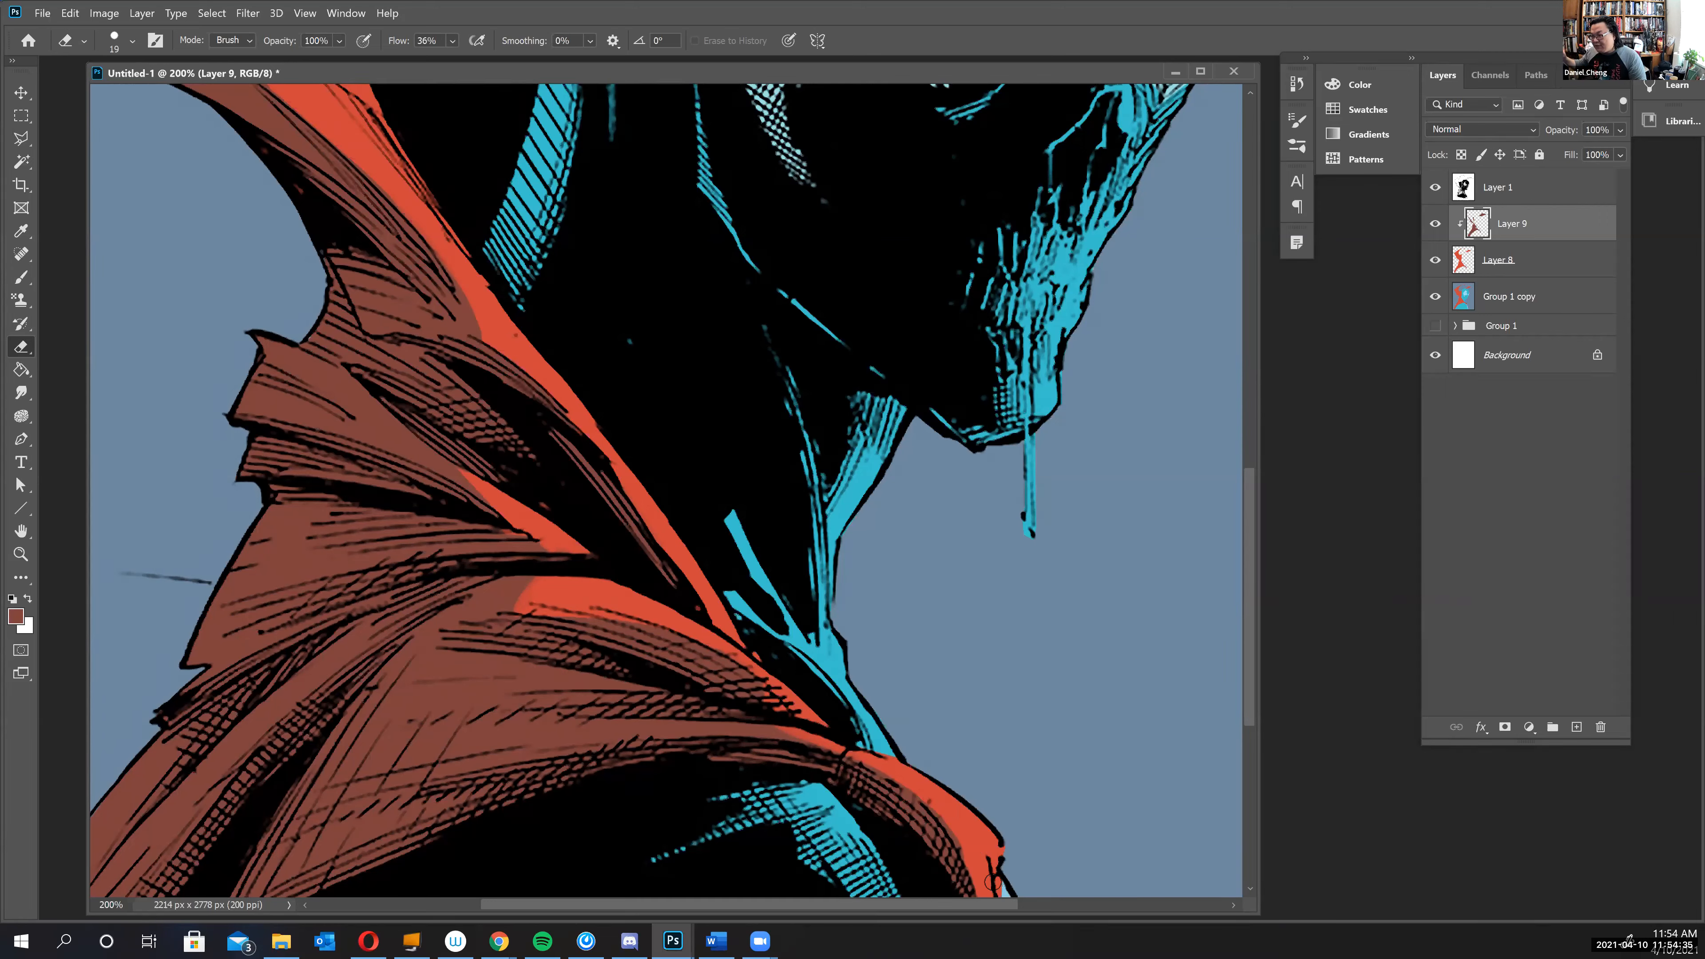
scroll(860, 562, down, 2)
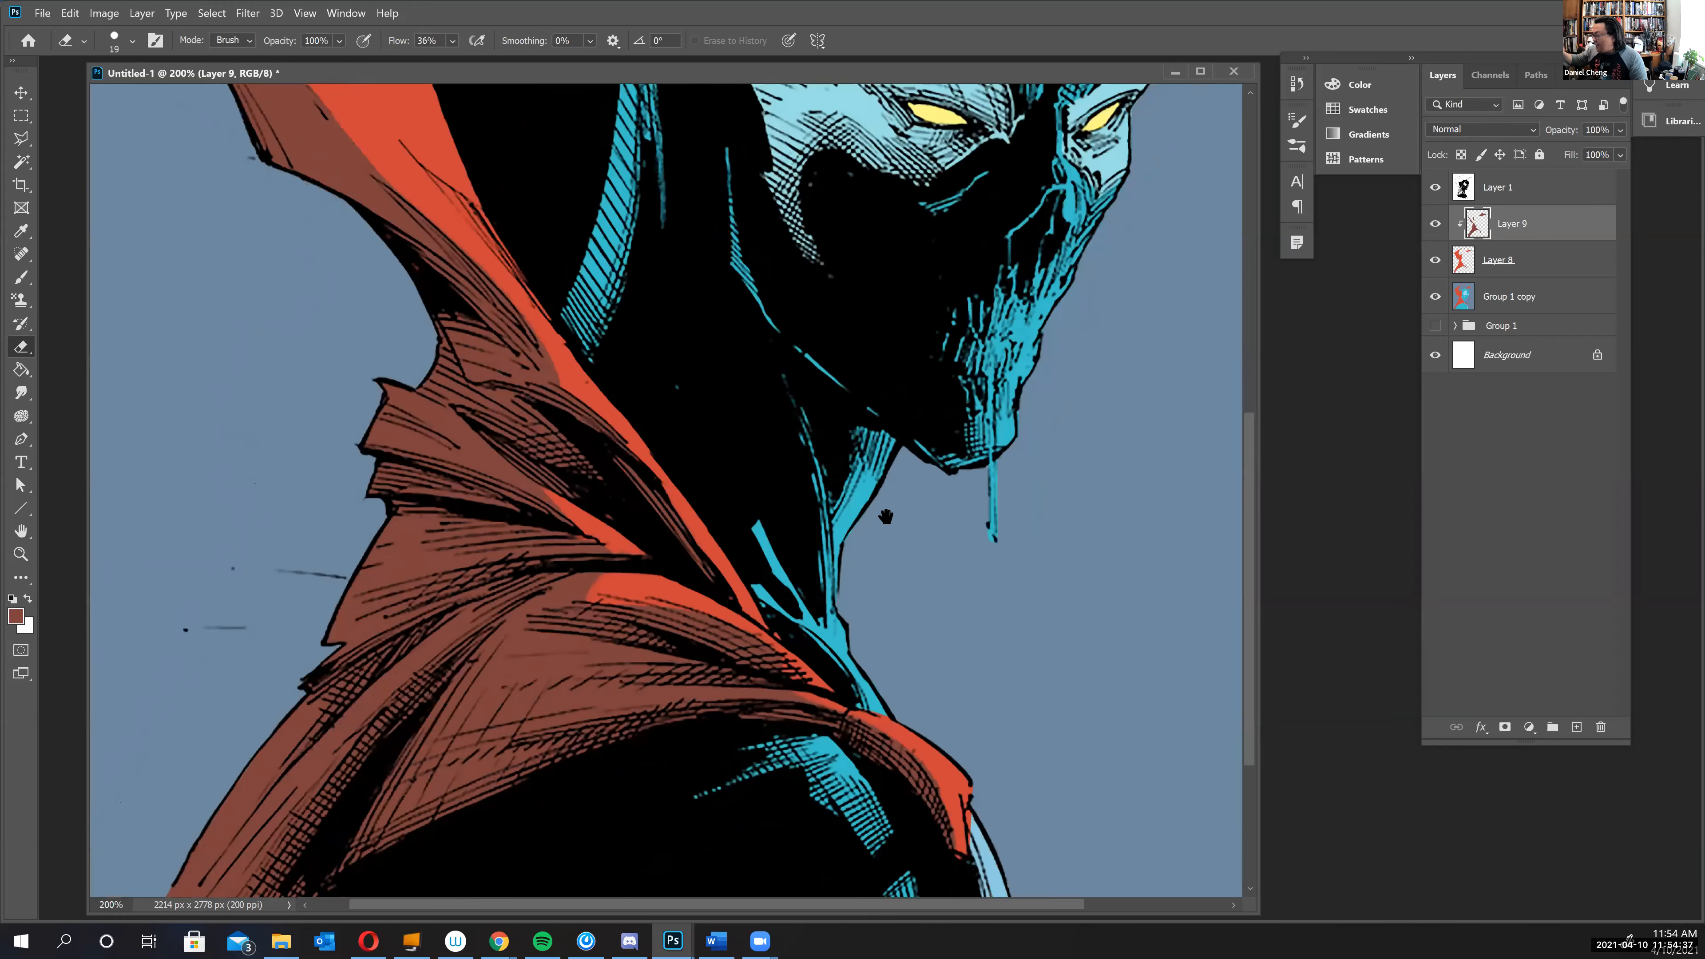
drag(602, 284, 602, 405)
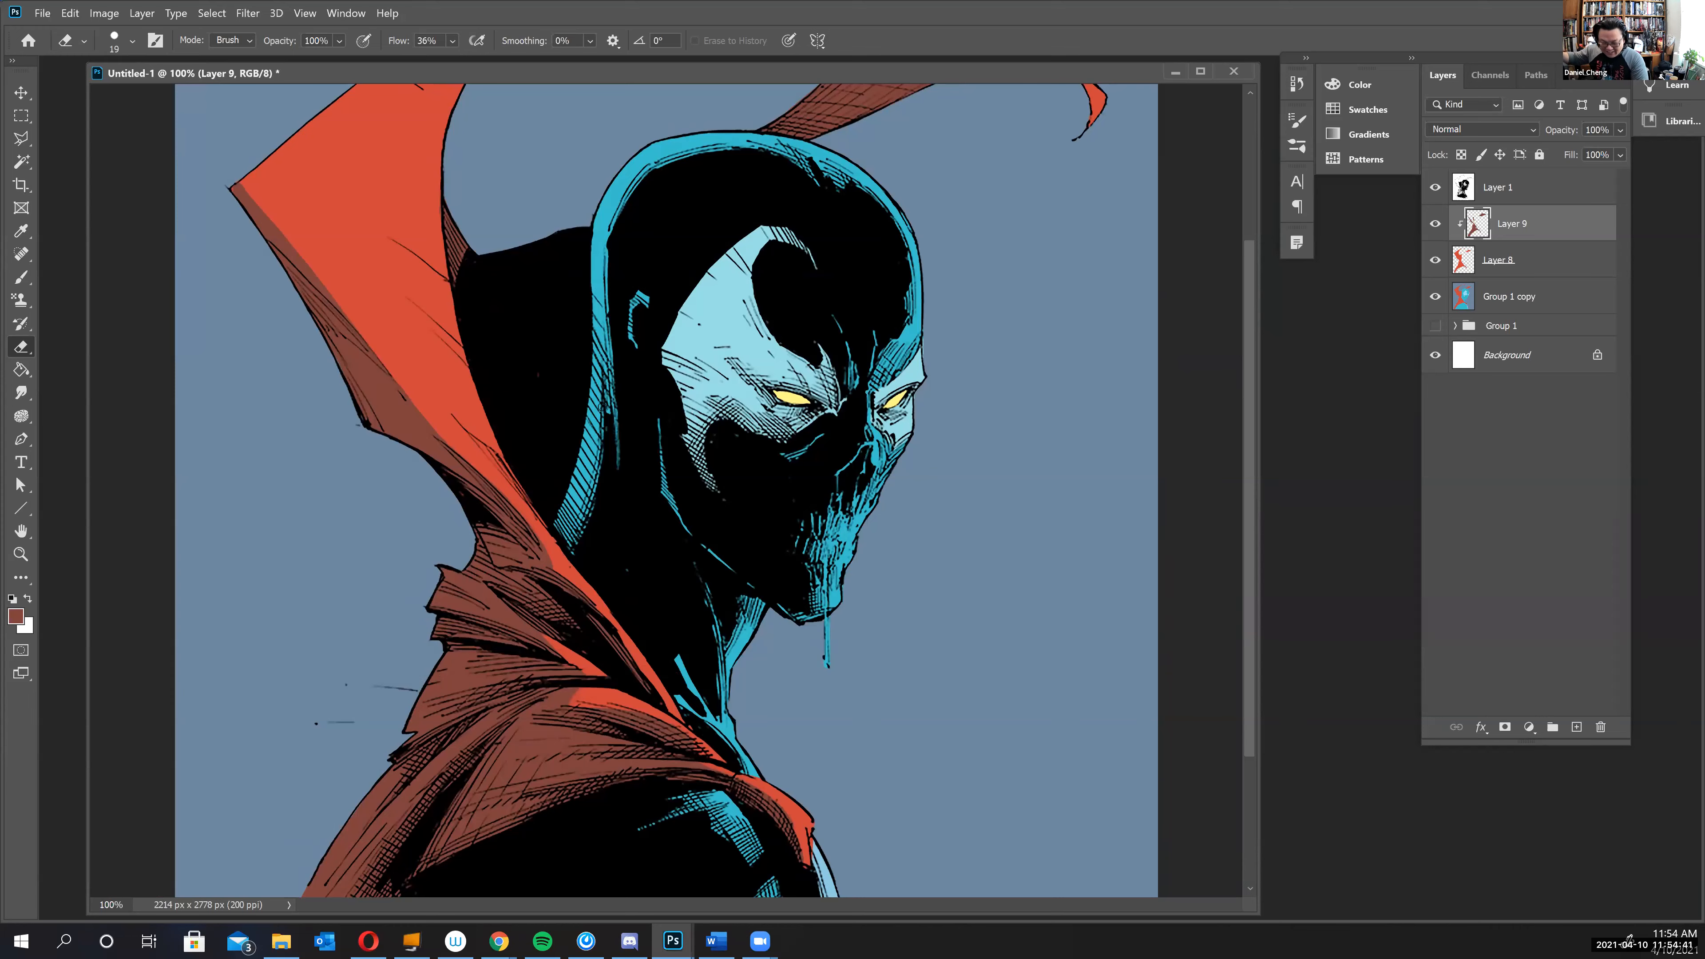
key(b)
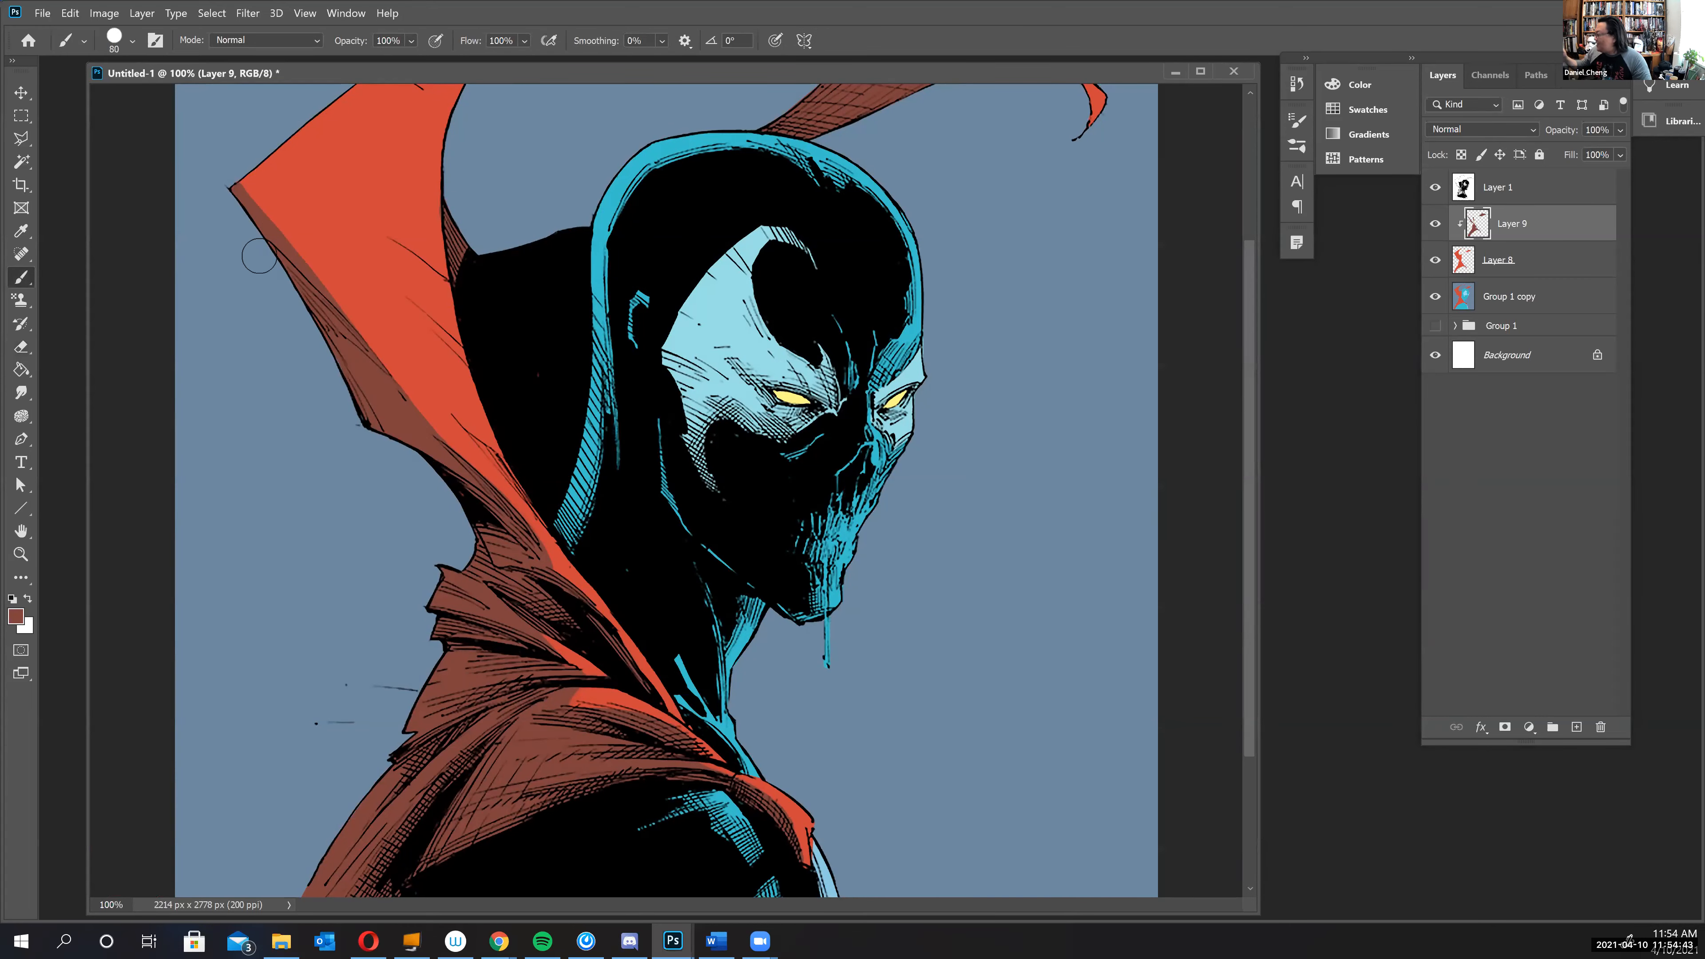
mouse_move(898, 644)
mouse_down()
mouse_move(910, 759)
mouse_move(921, 630)
mouse_up()
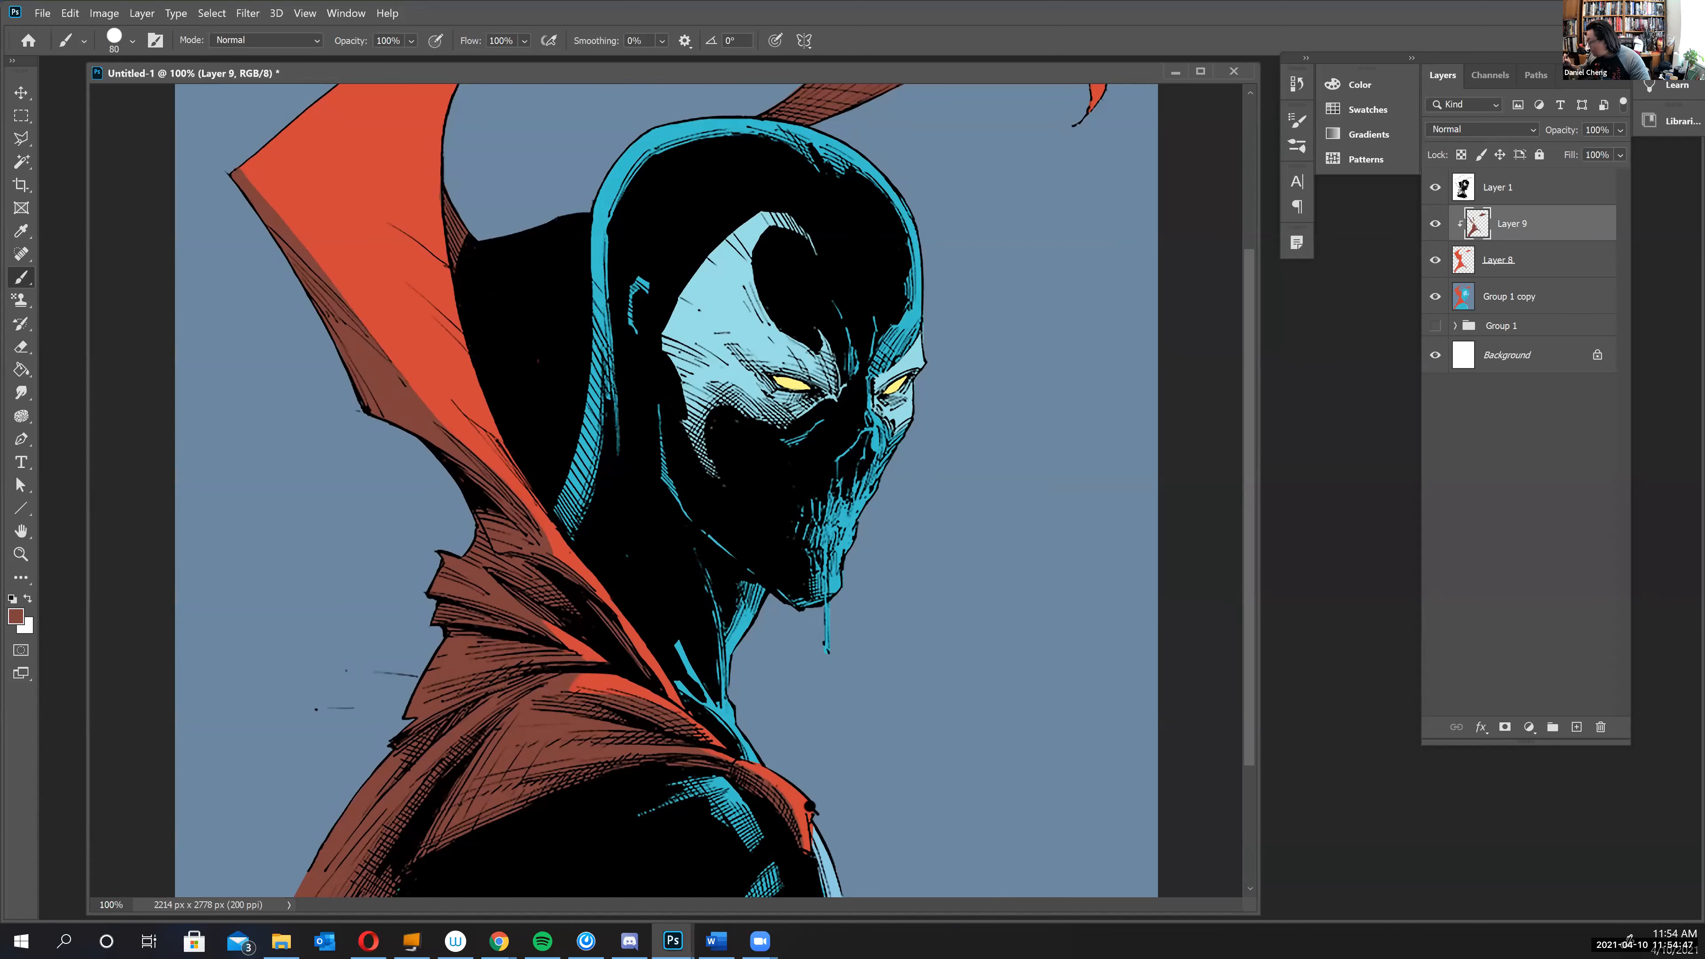
key(ctrl+minus)
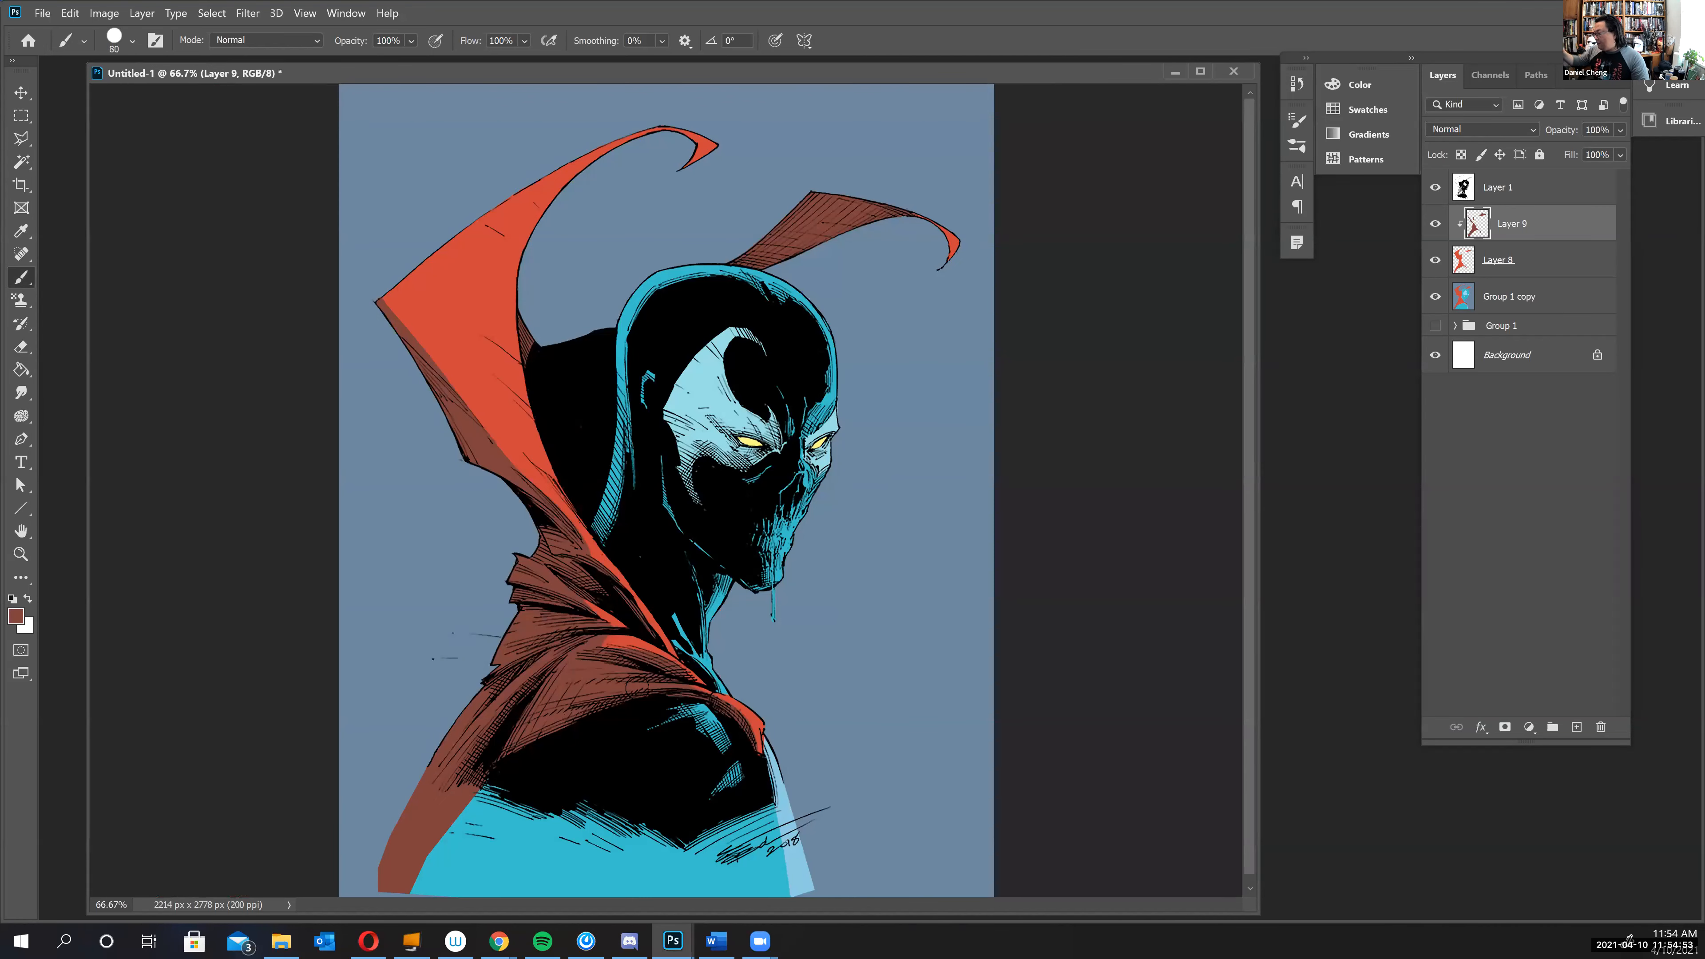
- Add an empty layer clipped above Layer 9 and make Layer 9 the active layer again
click(1577, 728)
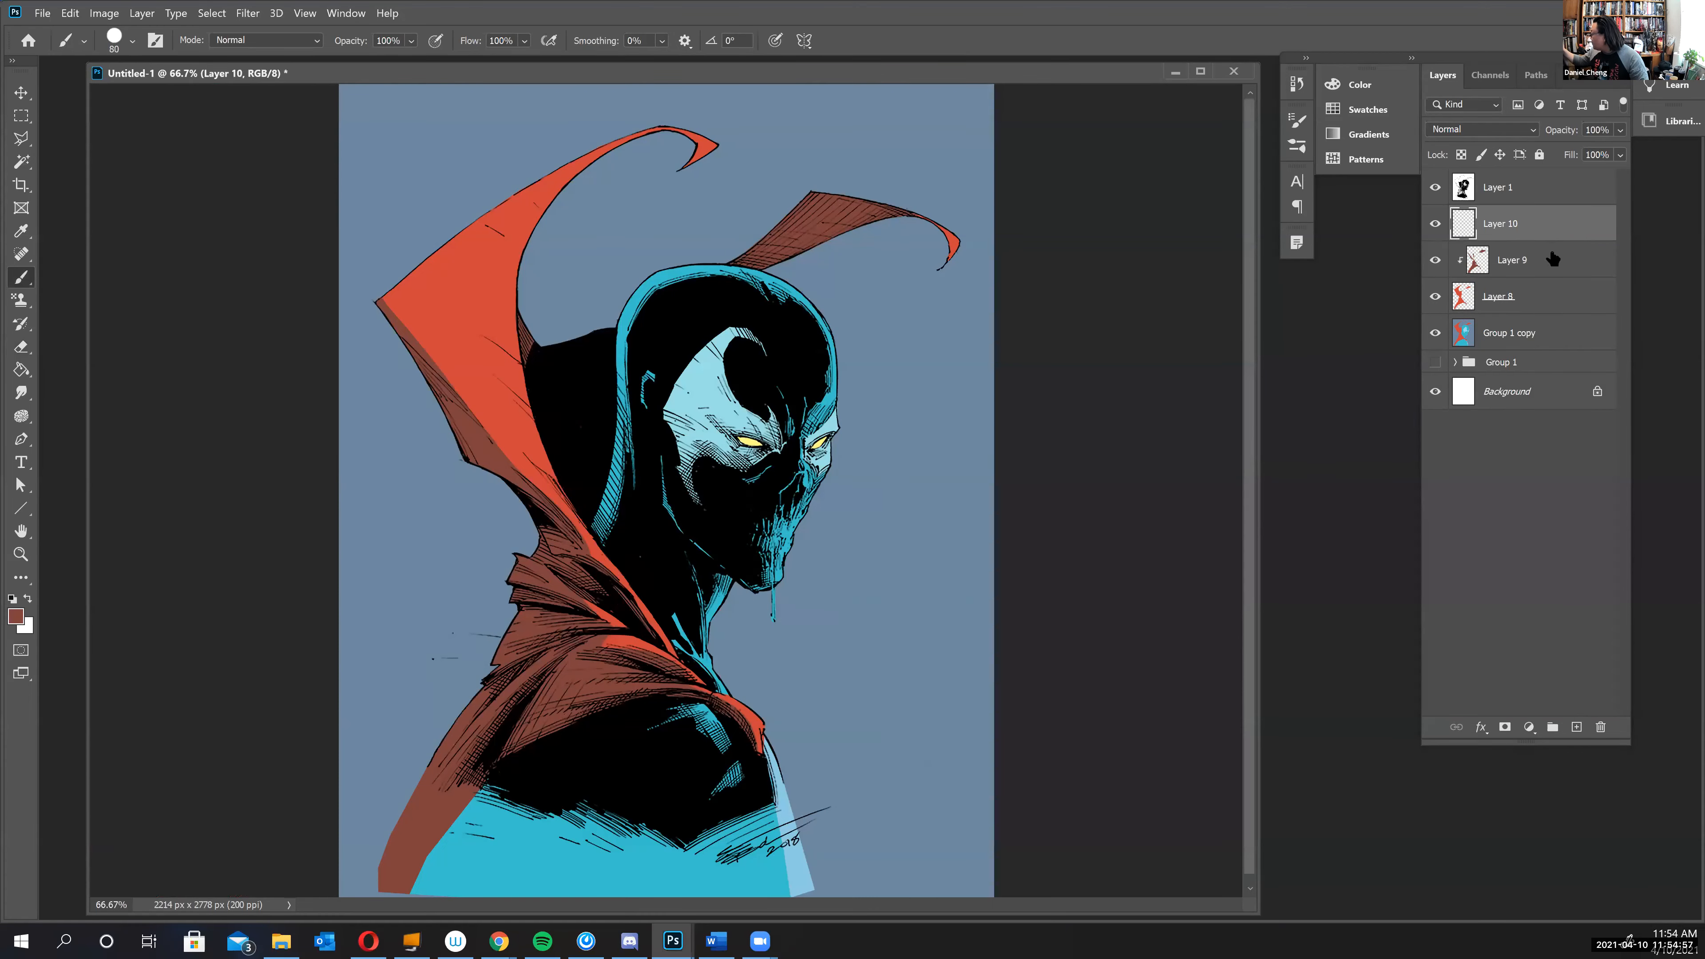
click(1519, 270)
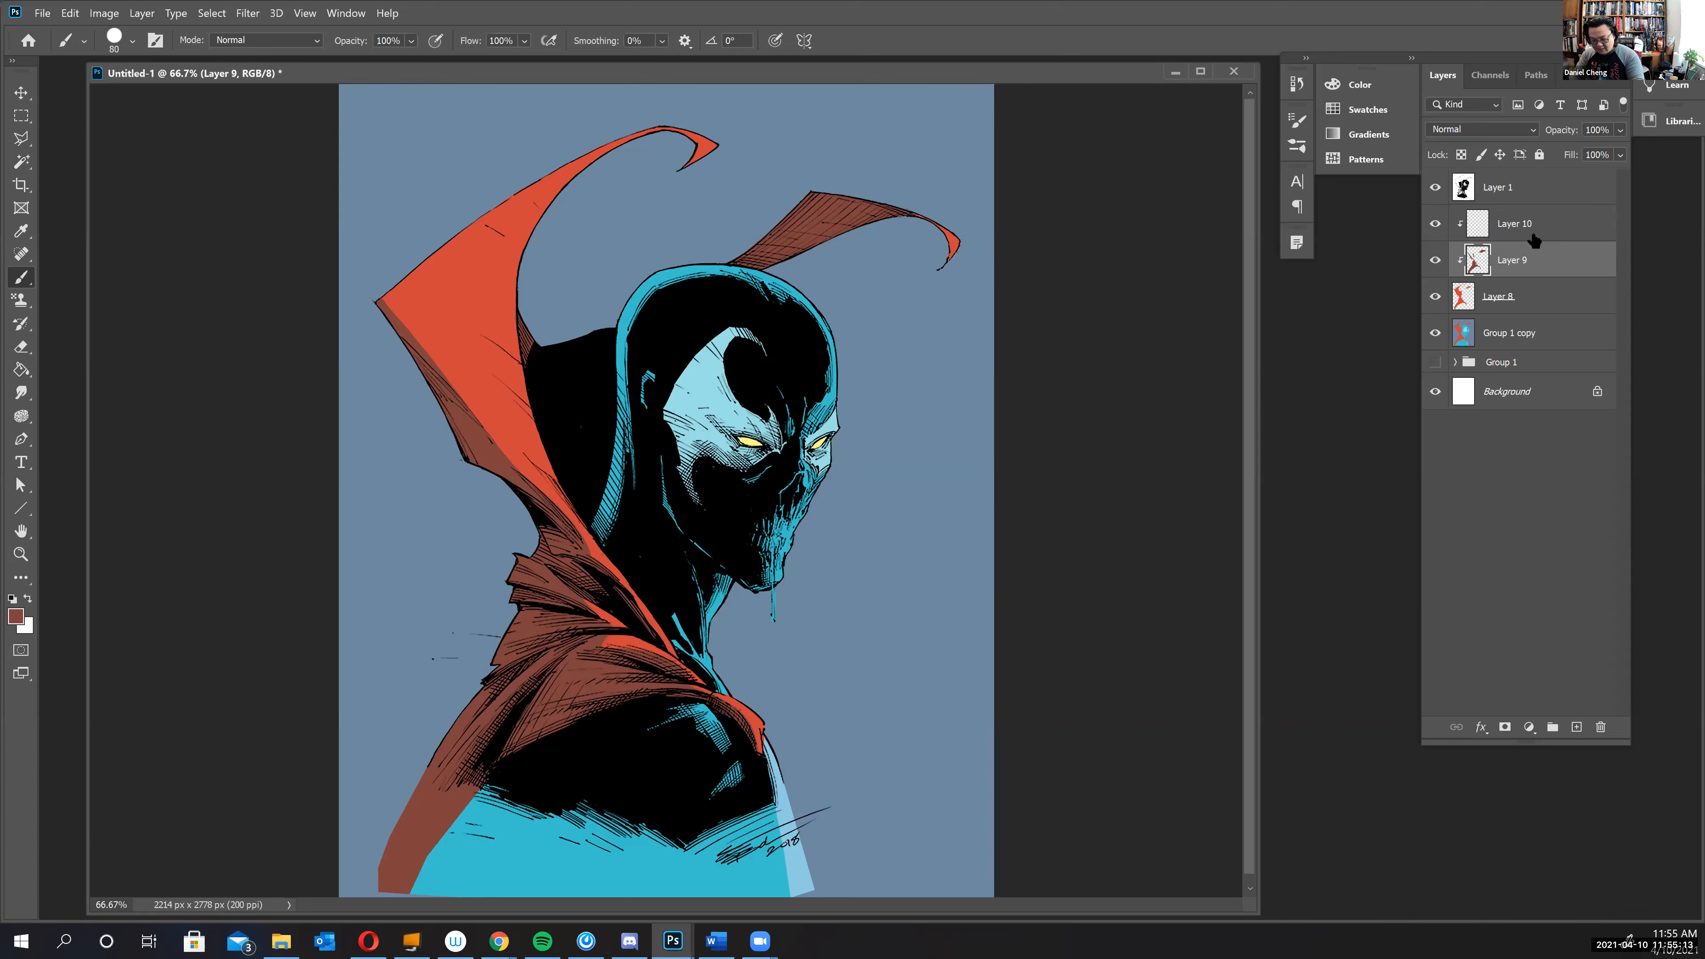
- Adjust the lightness of the cape shadows on Layer 9 slightly with Hue/Saturation
key(ctrl+u)
mouse_move(1315, 539)
mouse_down()
mouse_move(1280, 539)
mouse_move(1309, 540)
mouse_up()
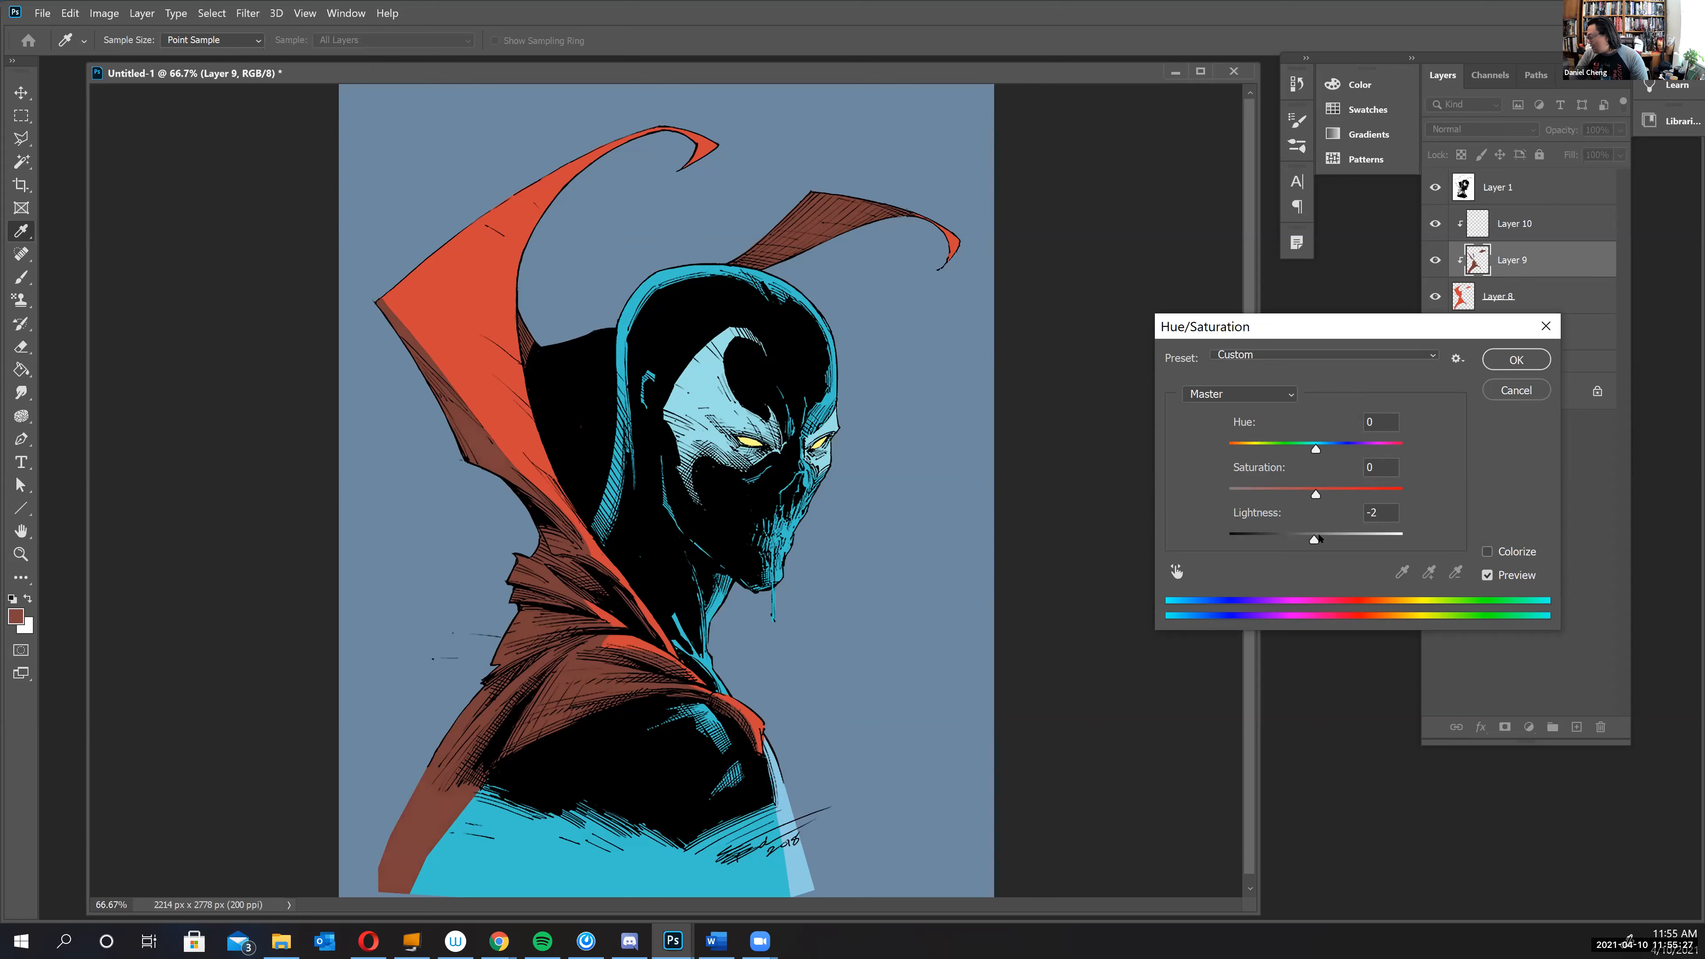
drag(1318, 537, 1315, 536)
click(1517, 359)
- Make Layer 10 active and change the sampled cape red to orange #e07b44 as the brush colour
click(1503, 223)
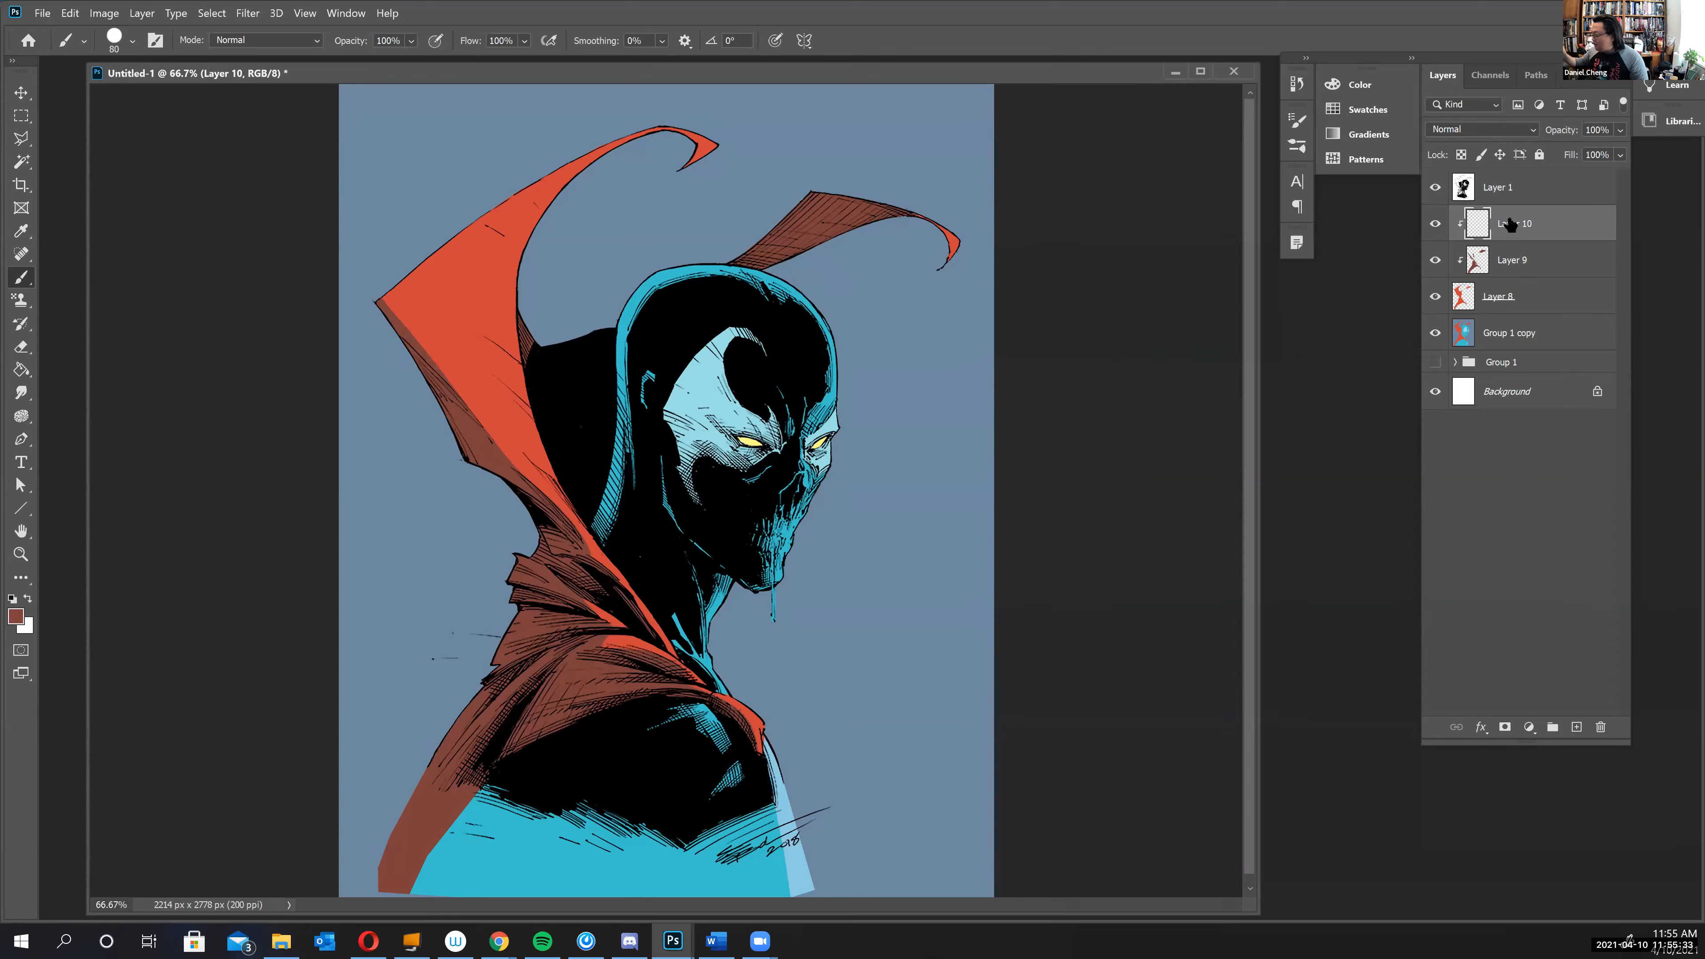
alt+click(475, 304)
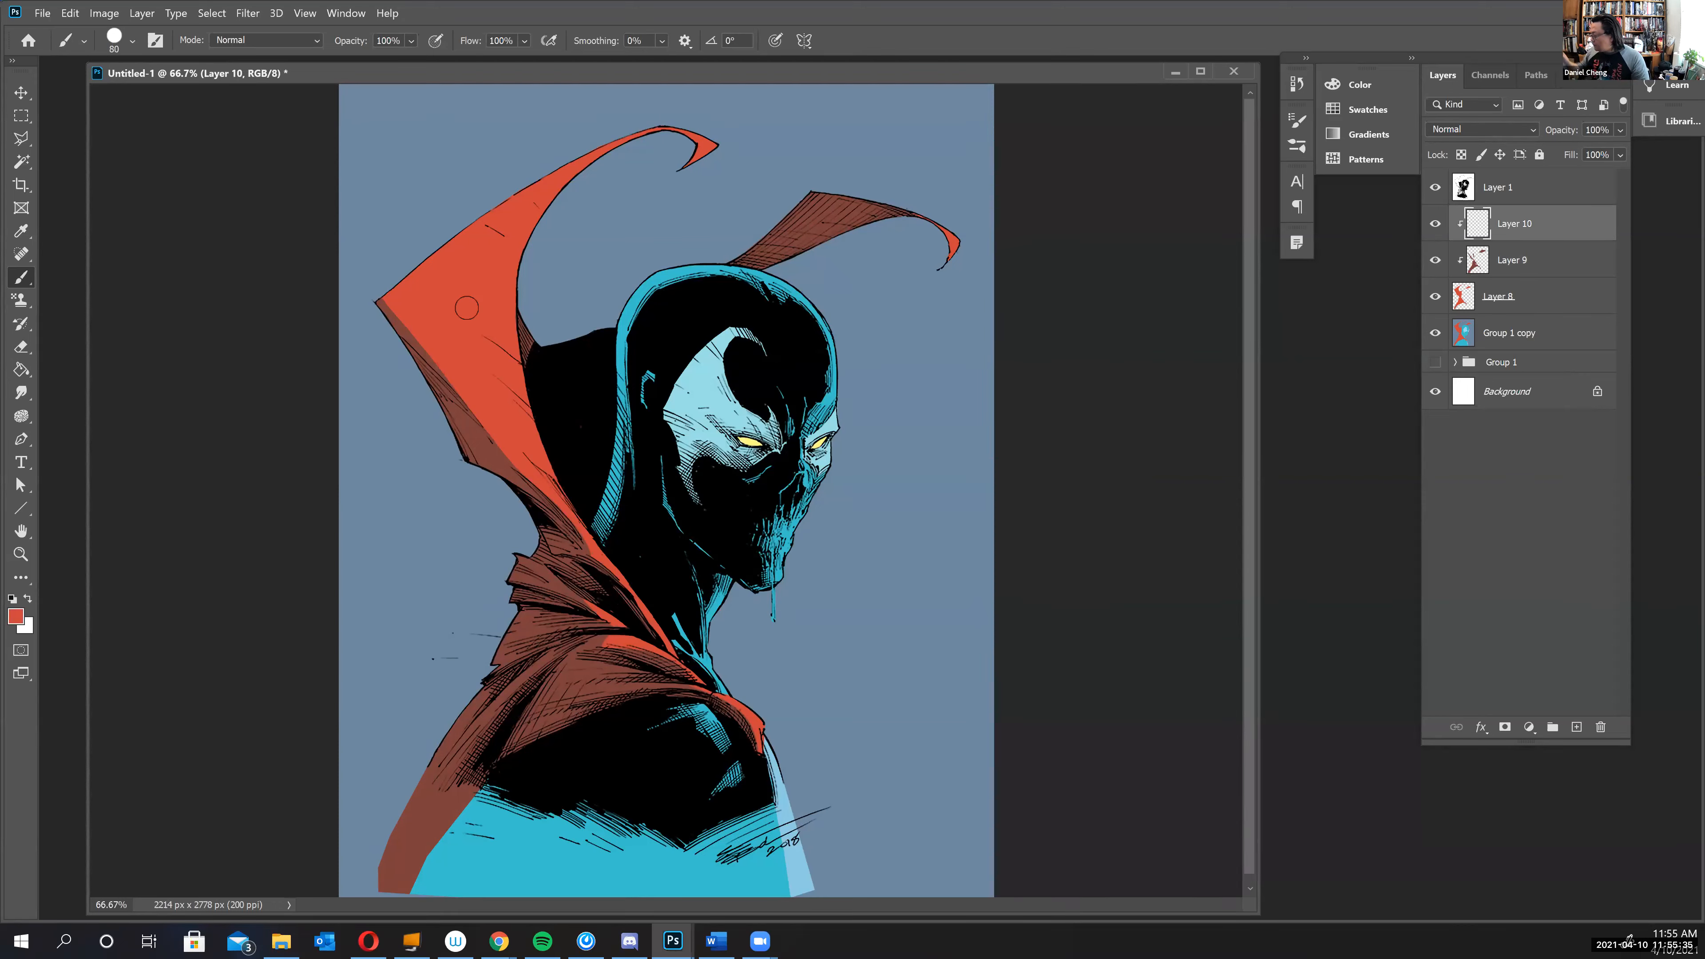
click(16, 616)
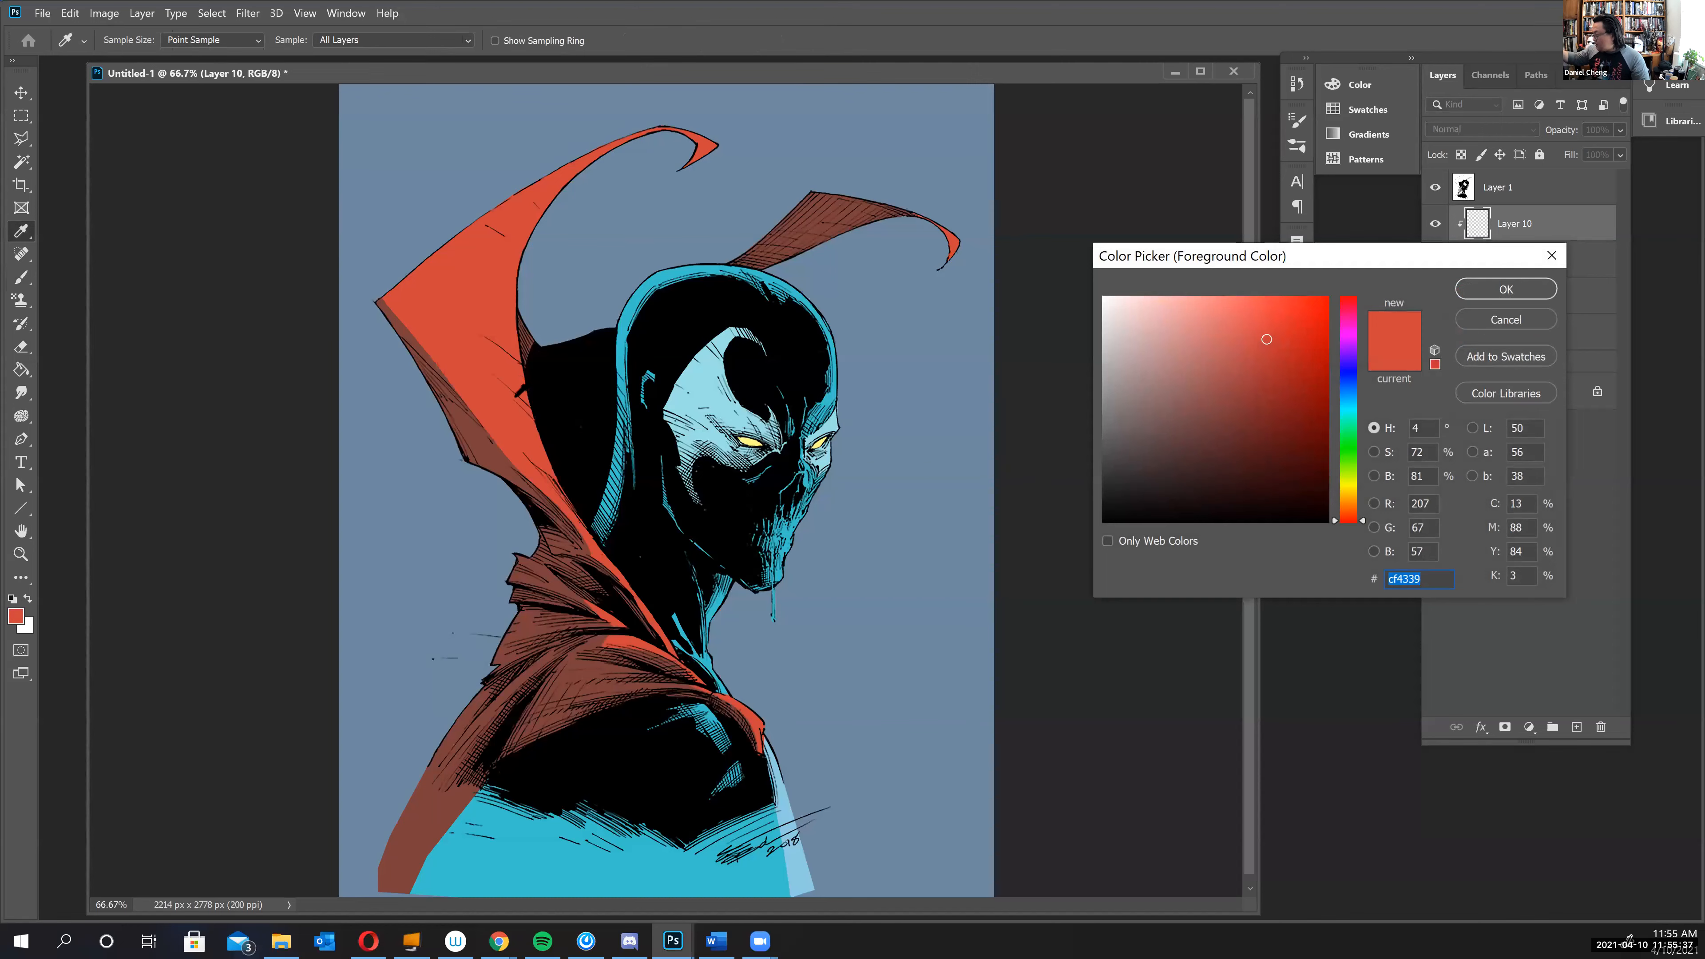
click(1232, 317)
drag(1232, 317, 1230, 312)
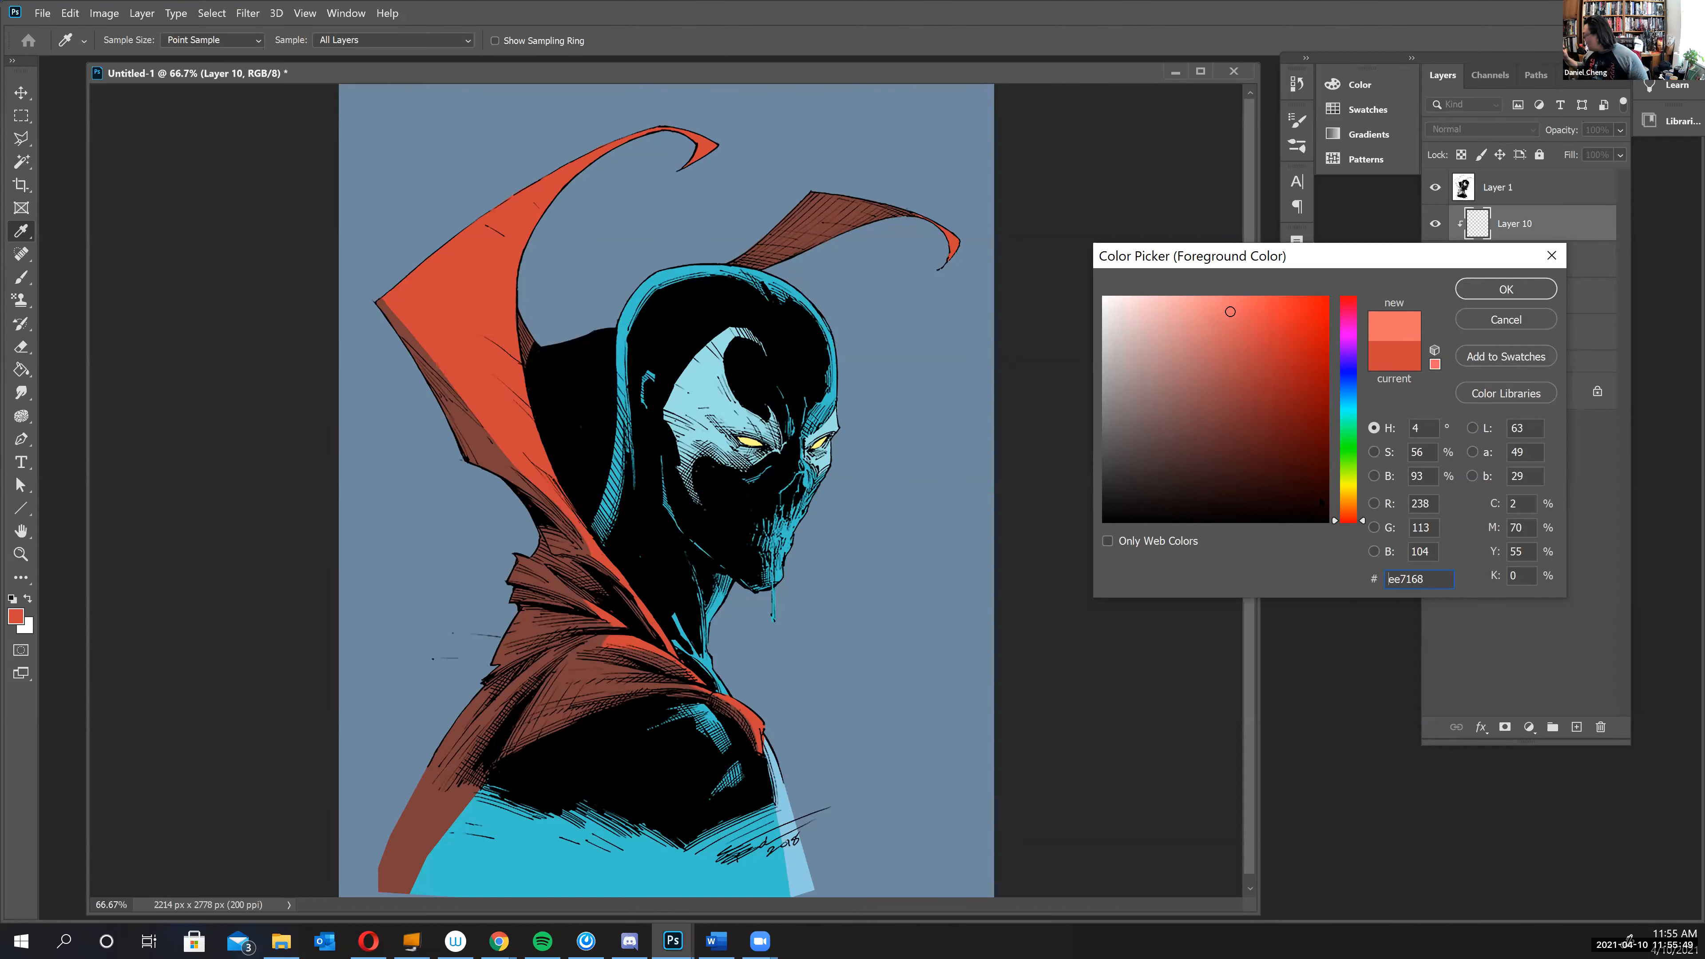
click(1351, 514)
drag(1351, 512, 1351, 510)
click(1256, 350)
mouse_move(1255, 350)
mouse_down()
mouse_move(1237, 331)
mouse_move(1260, 324)
mouse_up()
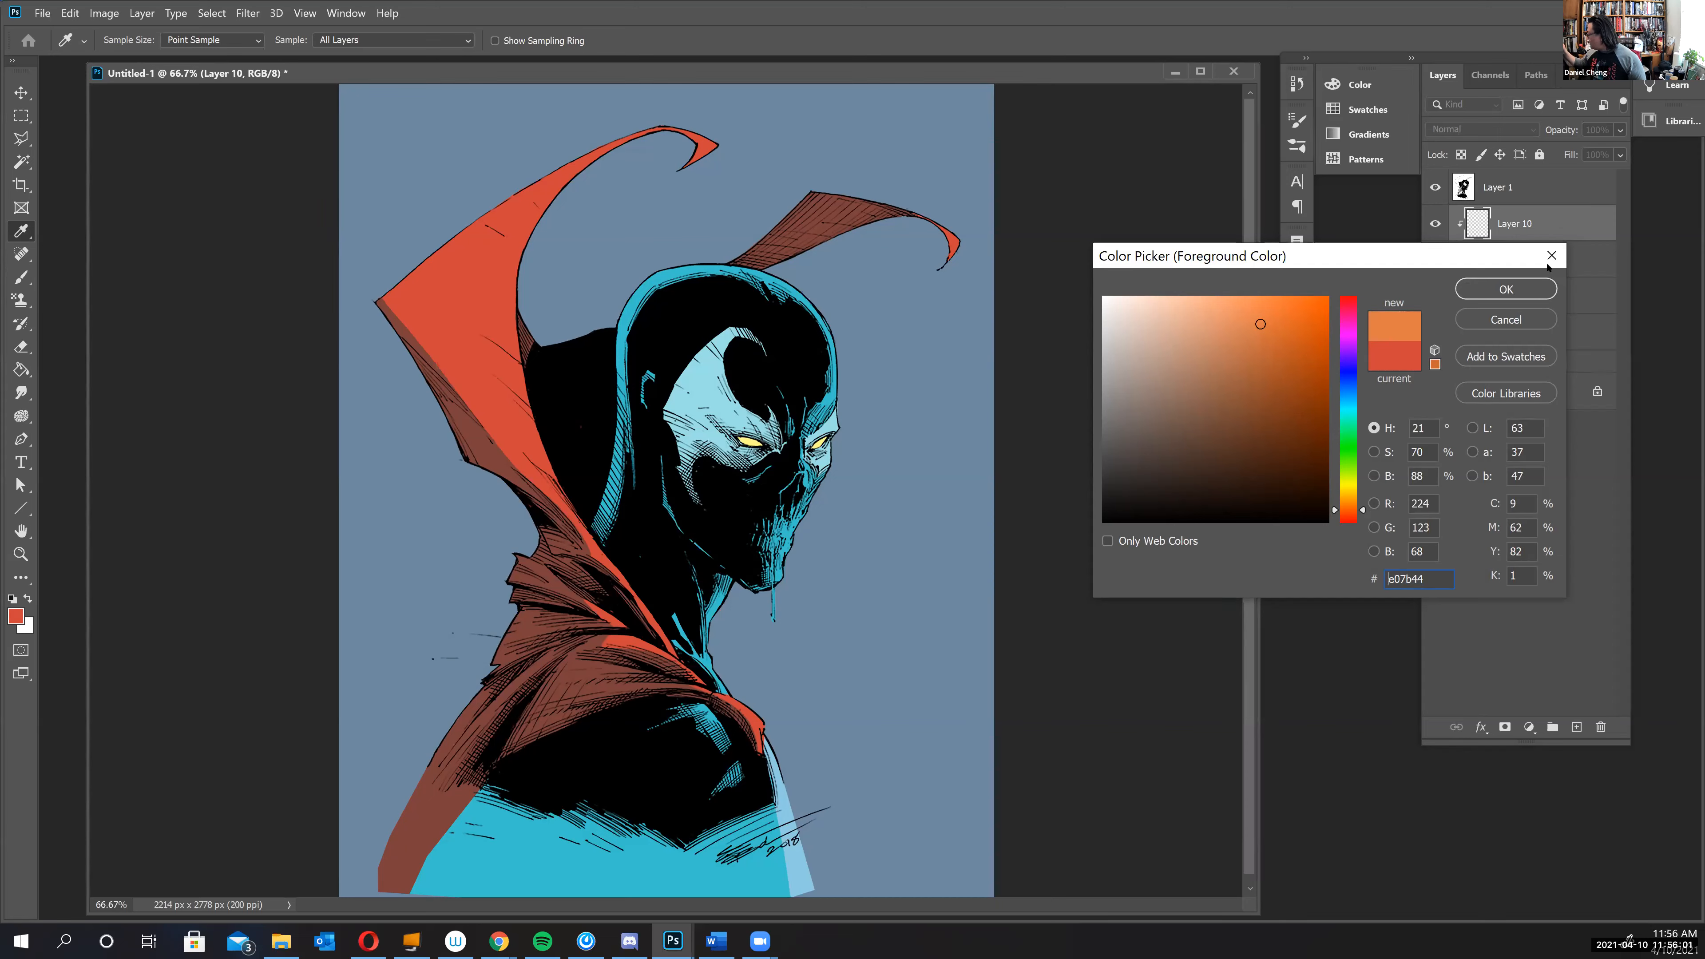
click(1511, 289)
key(b)
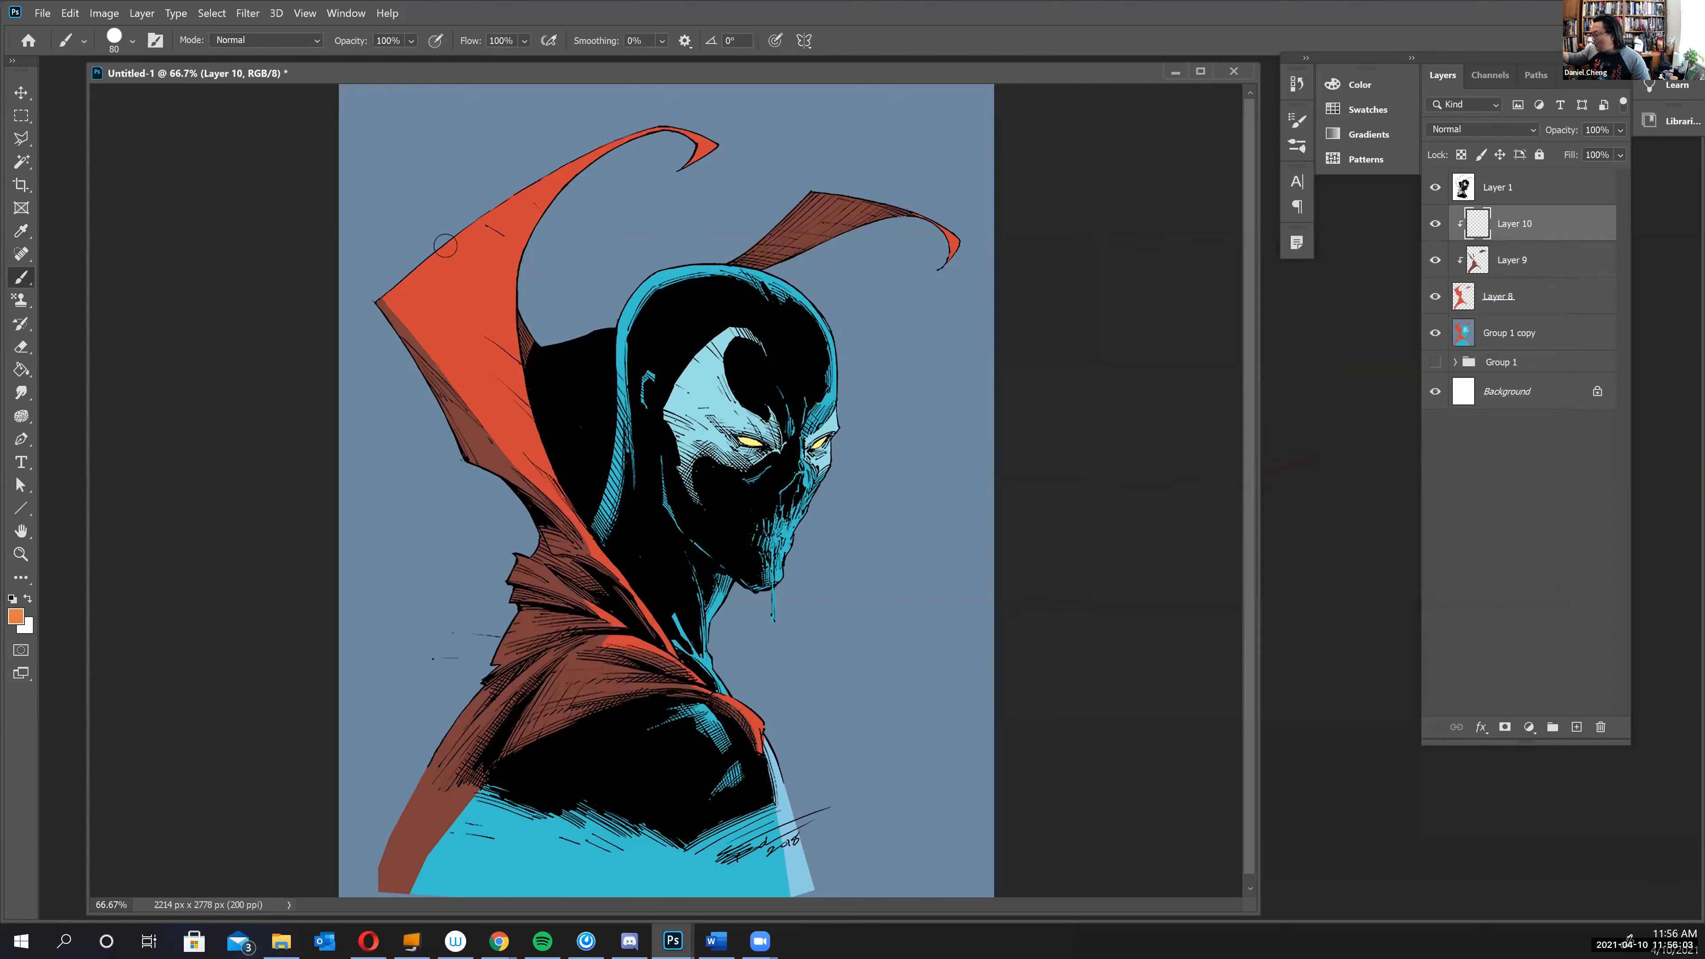
- Paint orange highlights on the two curled cape tips, undoing the trial stroke across the large collar panel
drag(448, 246, 488, 351)
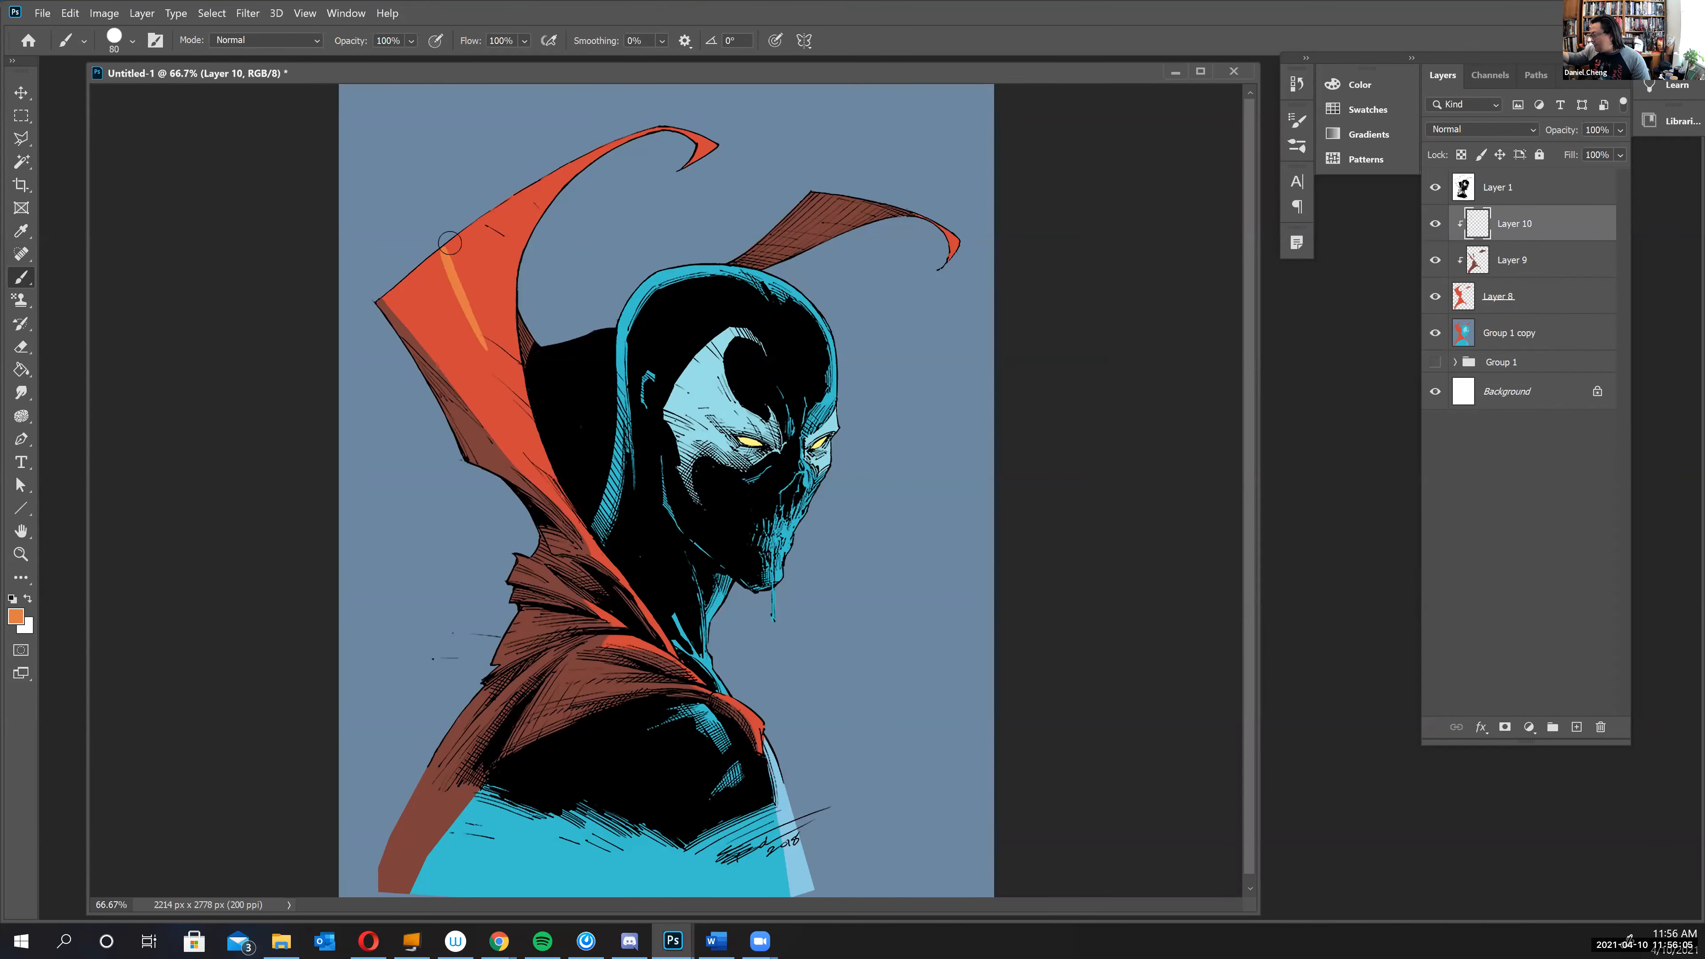
key(ctrl+z)
mouse_move(702, 137)
mouse_down()
mouse_move(699, 164)
mouse_move(710, 146)
mouse_up()
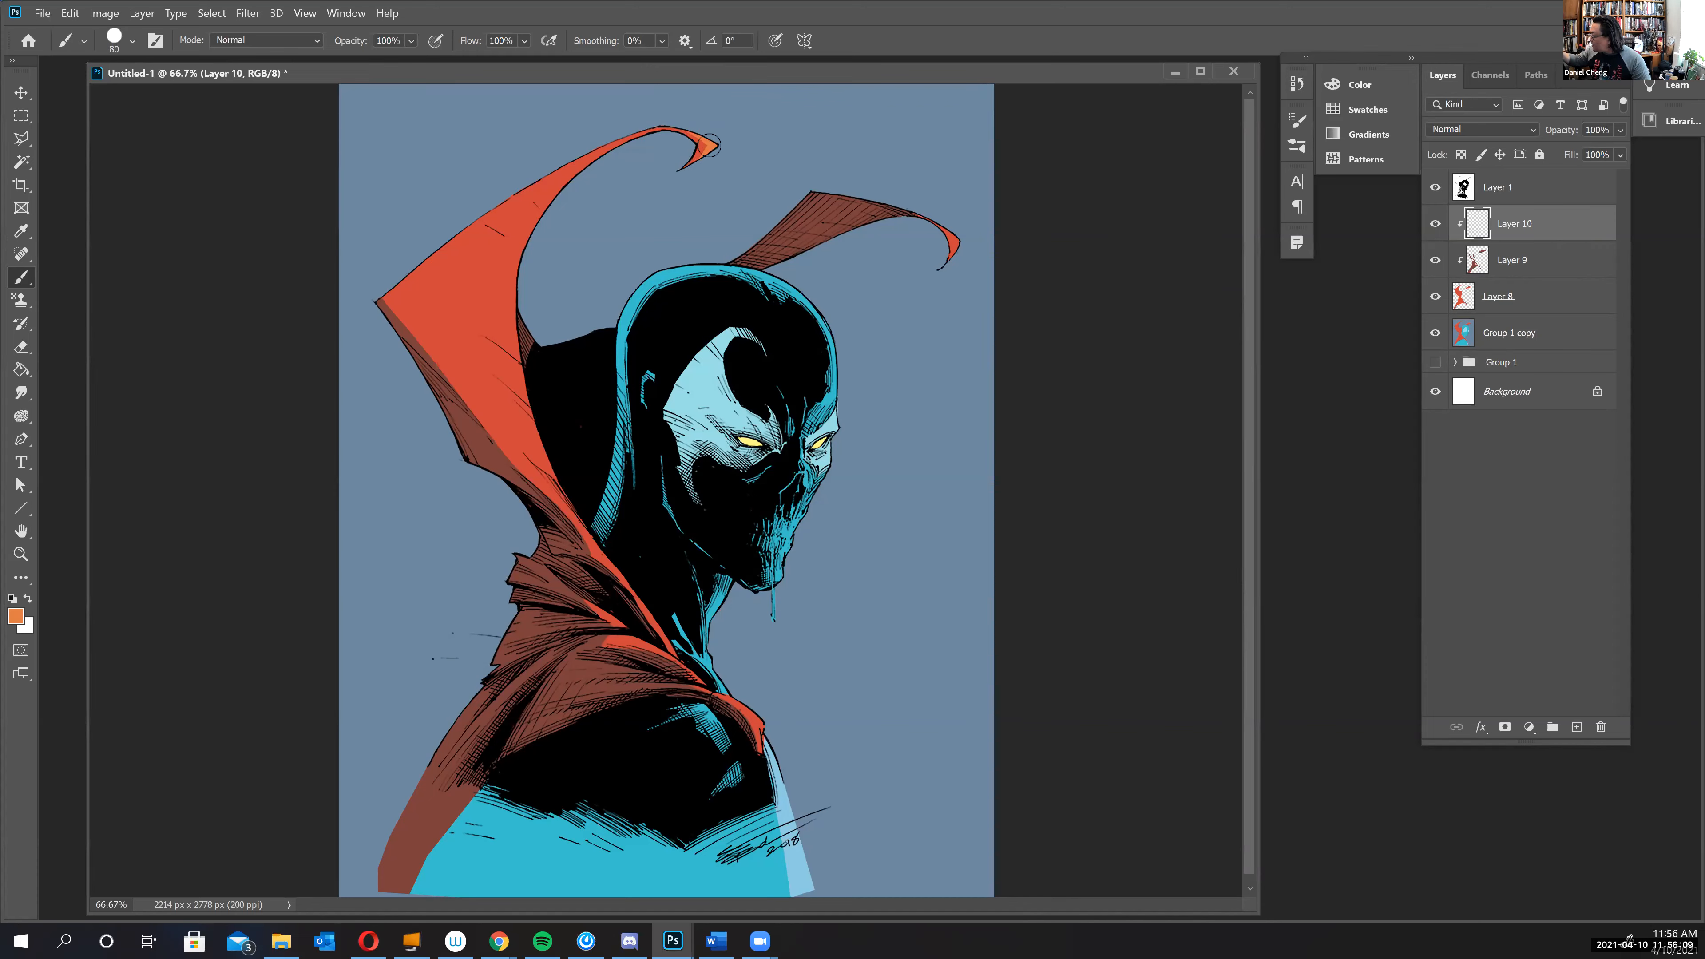
drag(940, 213, 960, 238)
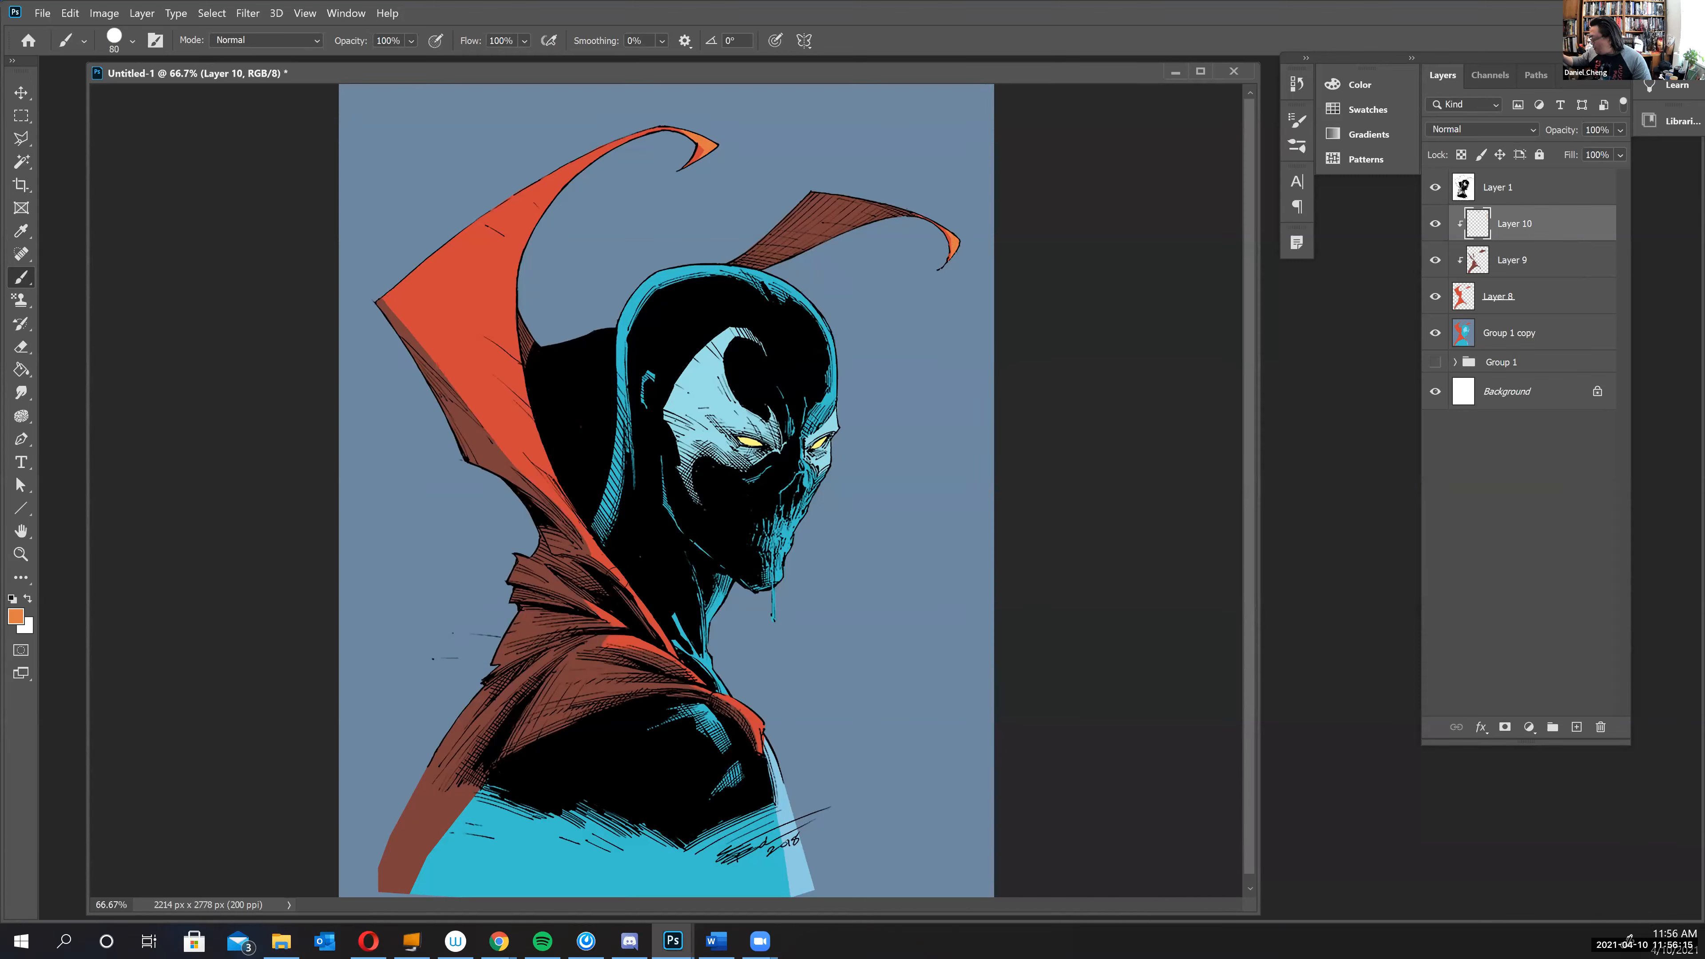
- Paint an orange highlight along the collar's inner edge, from the upper curve down the neck to the shoulder
drag(509, 325, 530, 430)
mouse_move(511, 284)
mouse_down()
mouse_move(523, 238)
mouse_move(520, 305)
mouse_move(547, 202)
mouse_move(519, 318)
mouse_move(534, 241)
mouse_up()
drag(521, 403, 511, 332)
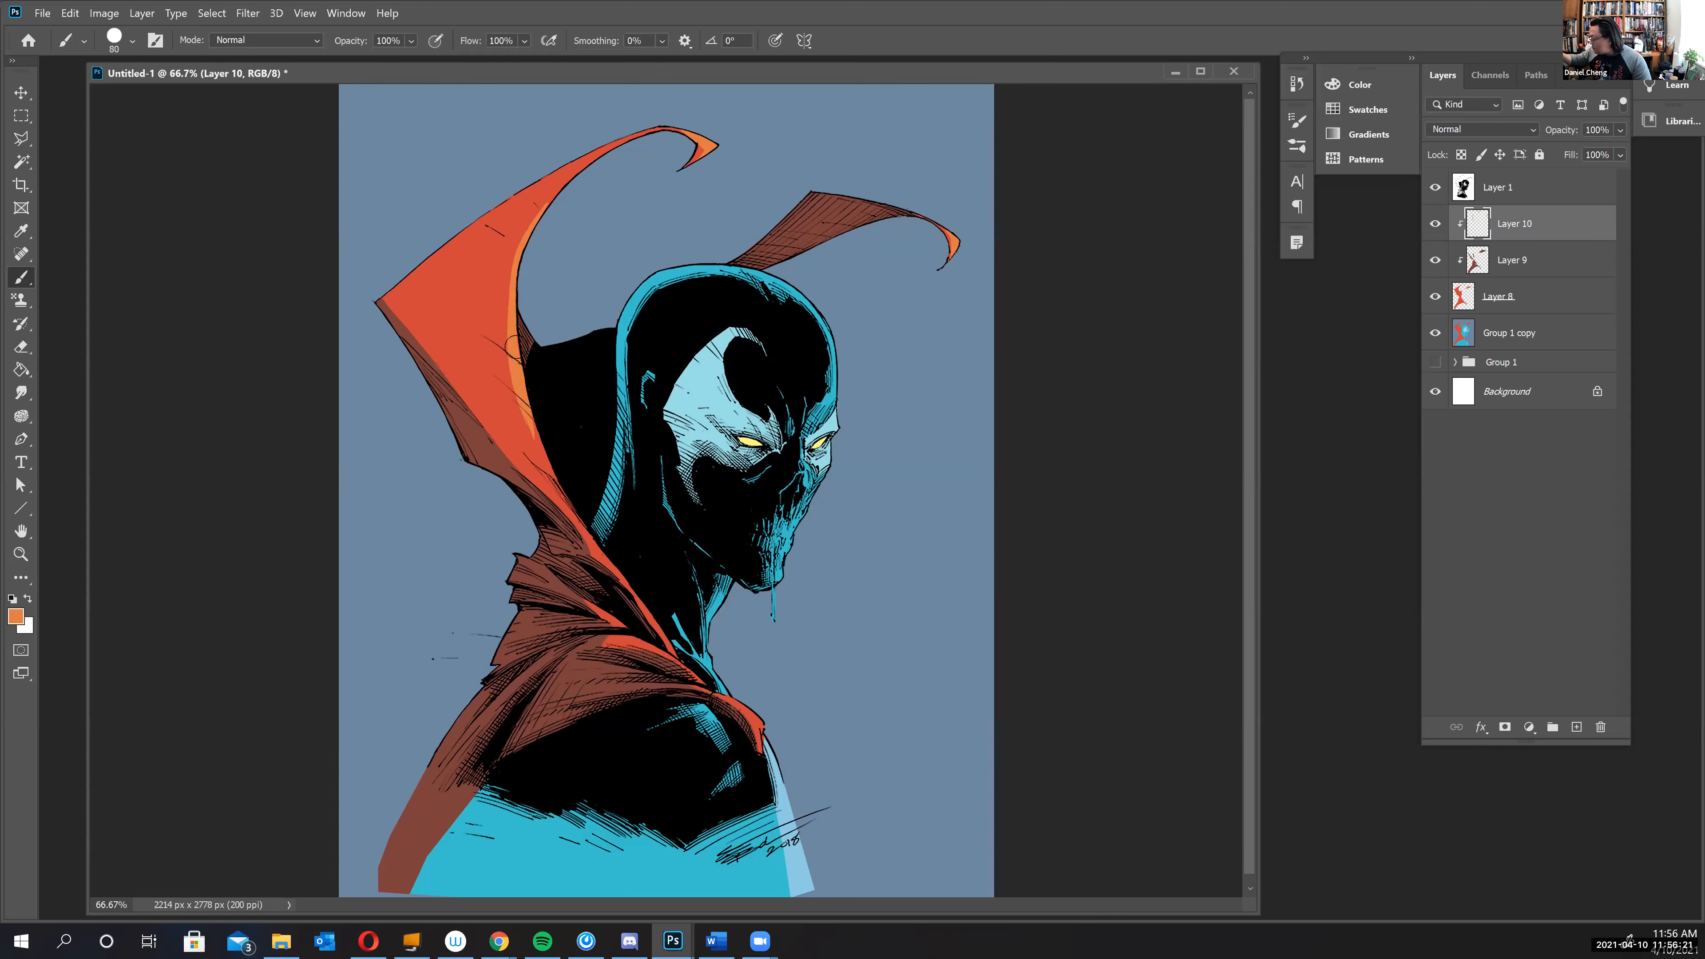
mouse_move(521, 397)
mouse_down()
mouse_move(583, 529)
mouse_move(523, 423)
mouse_up()
drag(556, 485, 606, 558)
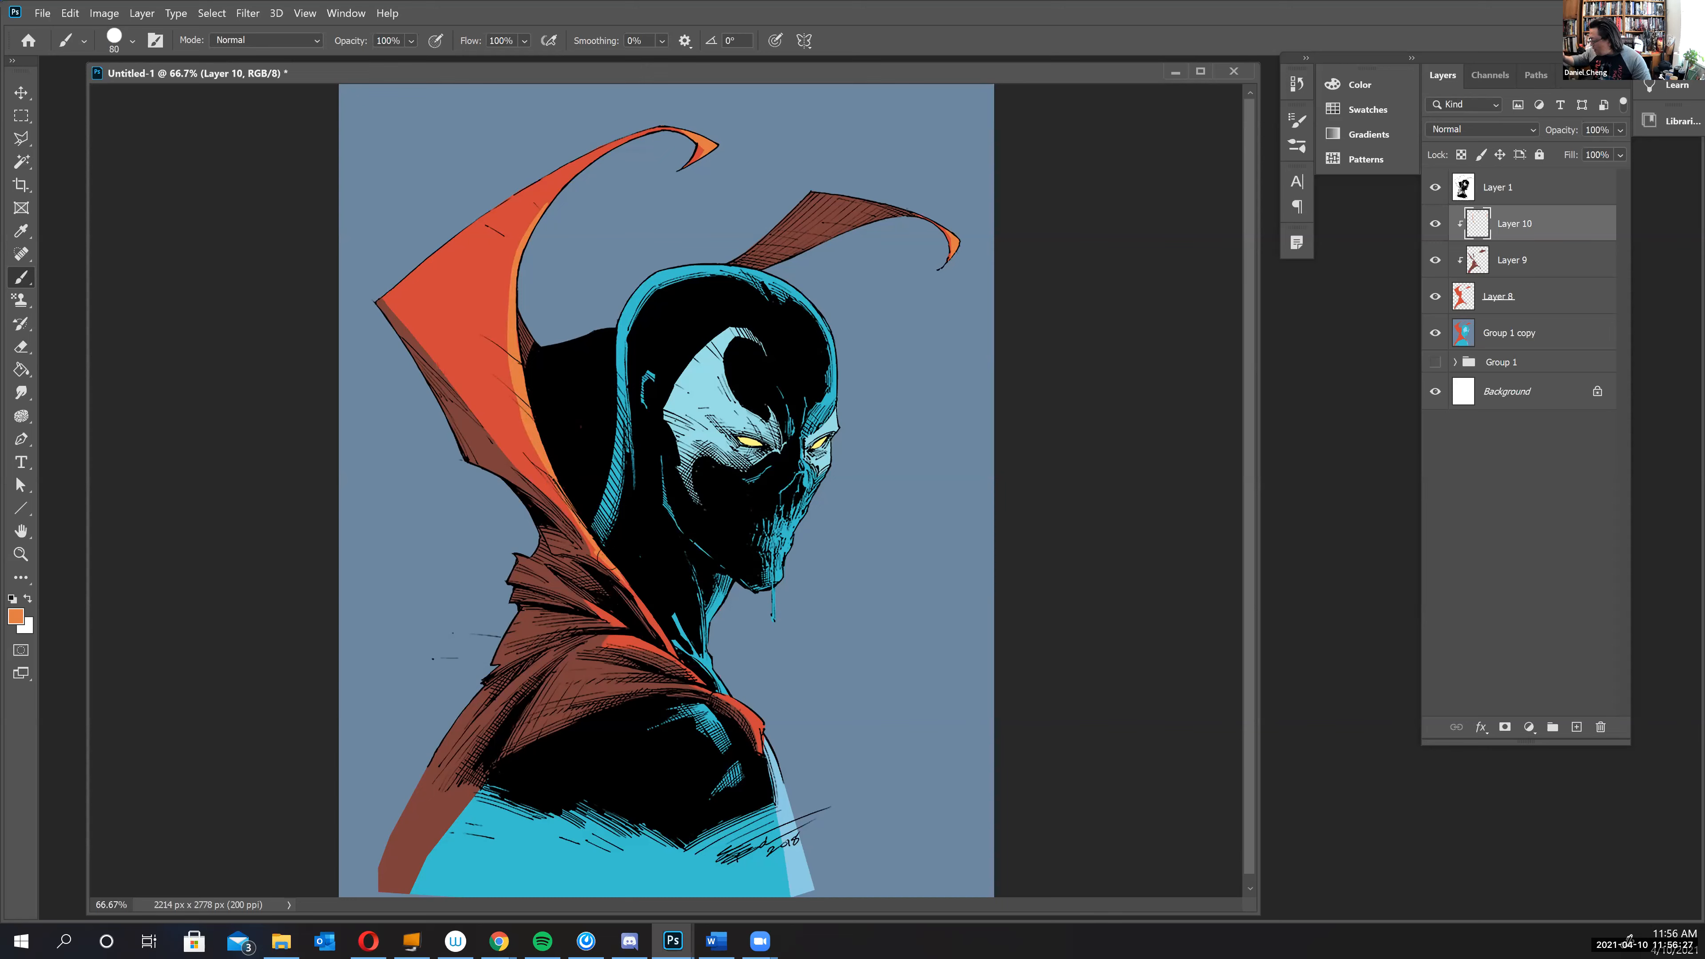
drag(621, 570, 690, 670)
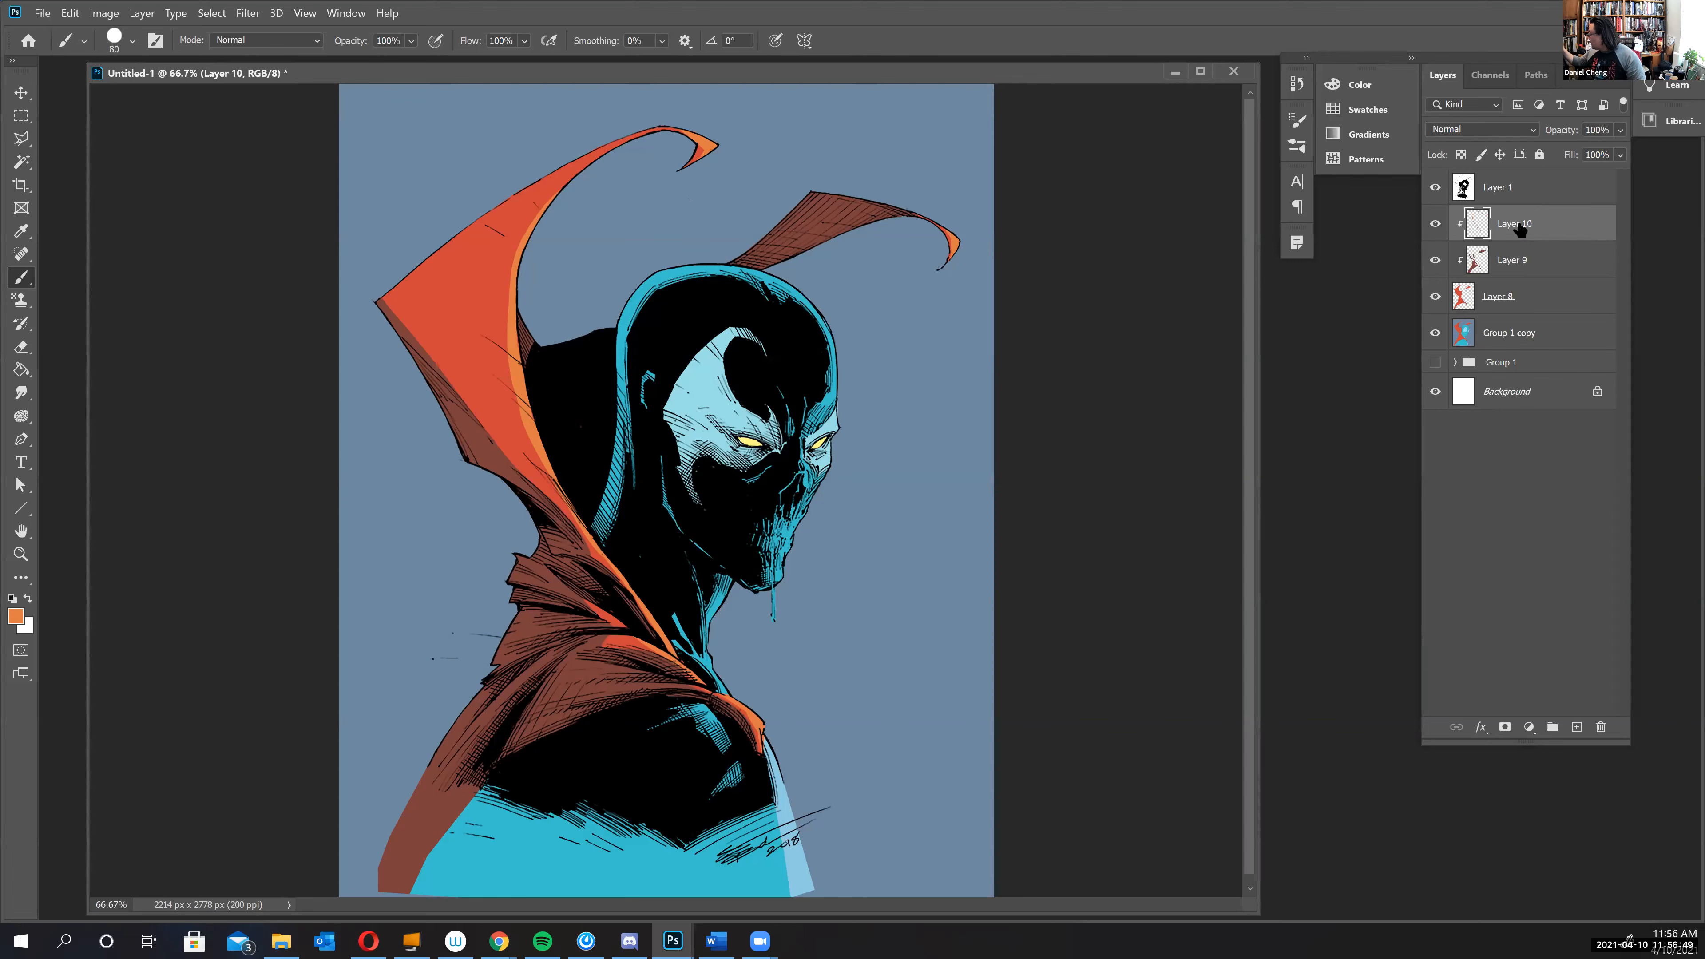
- Group Layer 10, Layer 9 and Layer 8, name the group "cape" and check it by toggling its visibility
double_click(1502, 298)
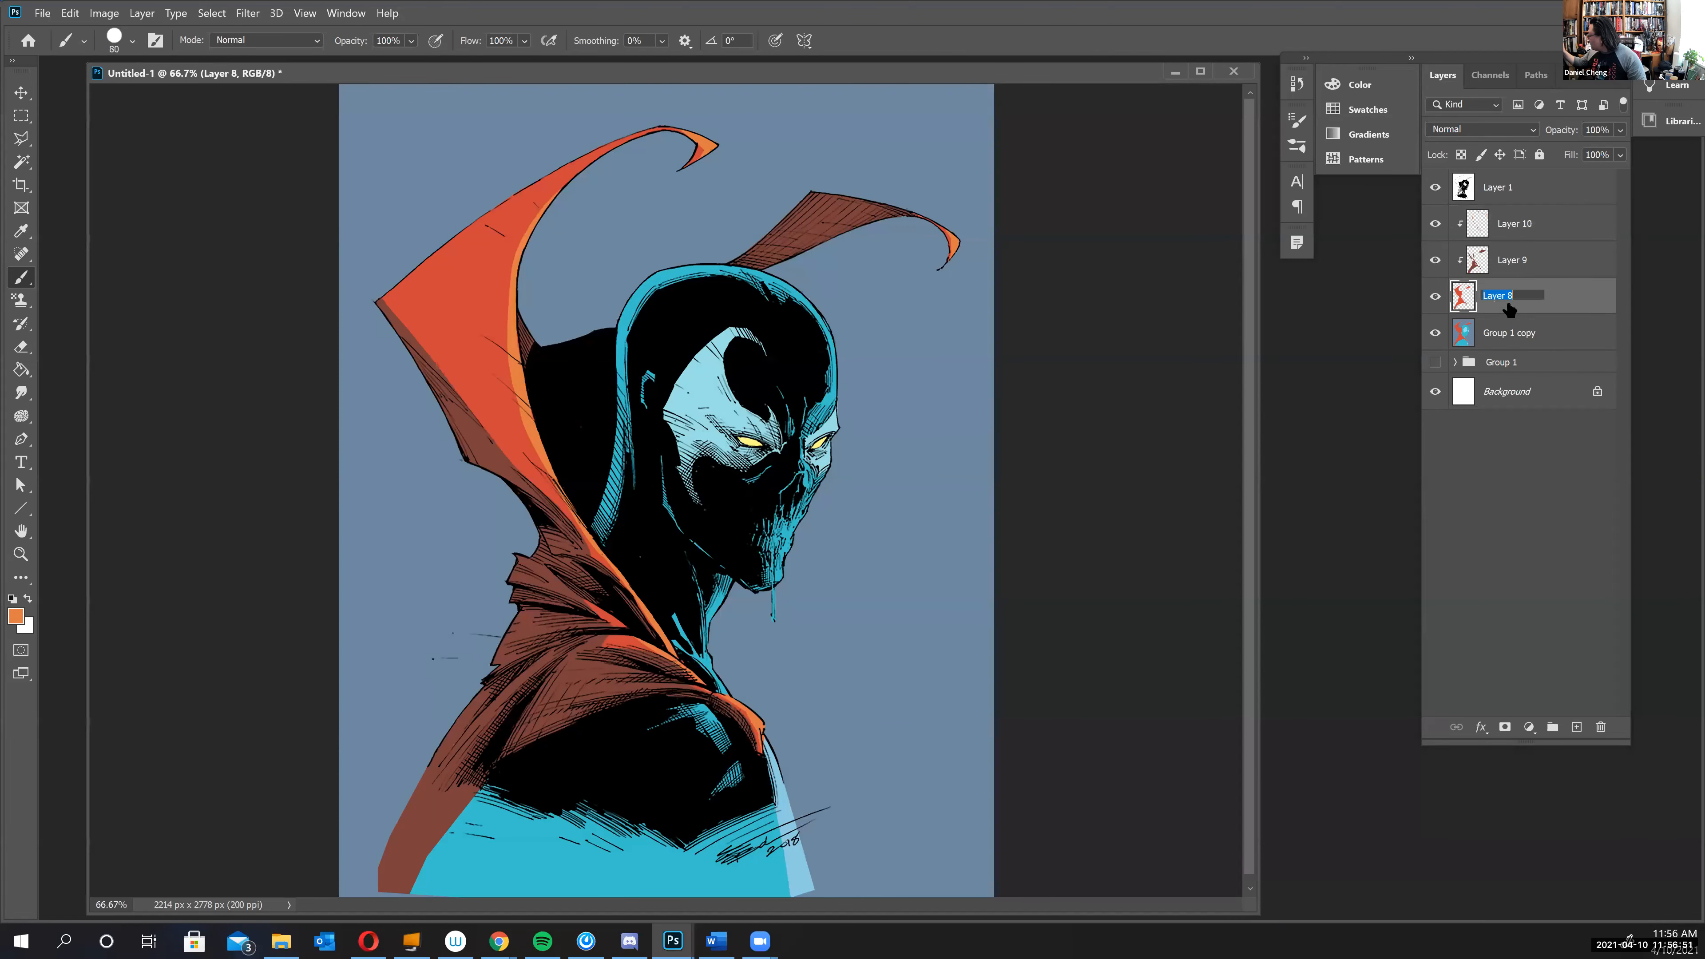
click(1548, 224)
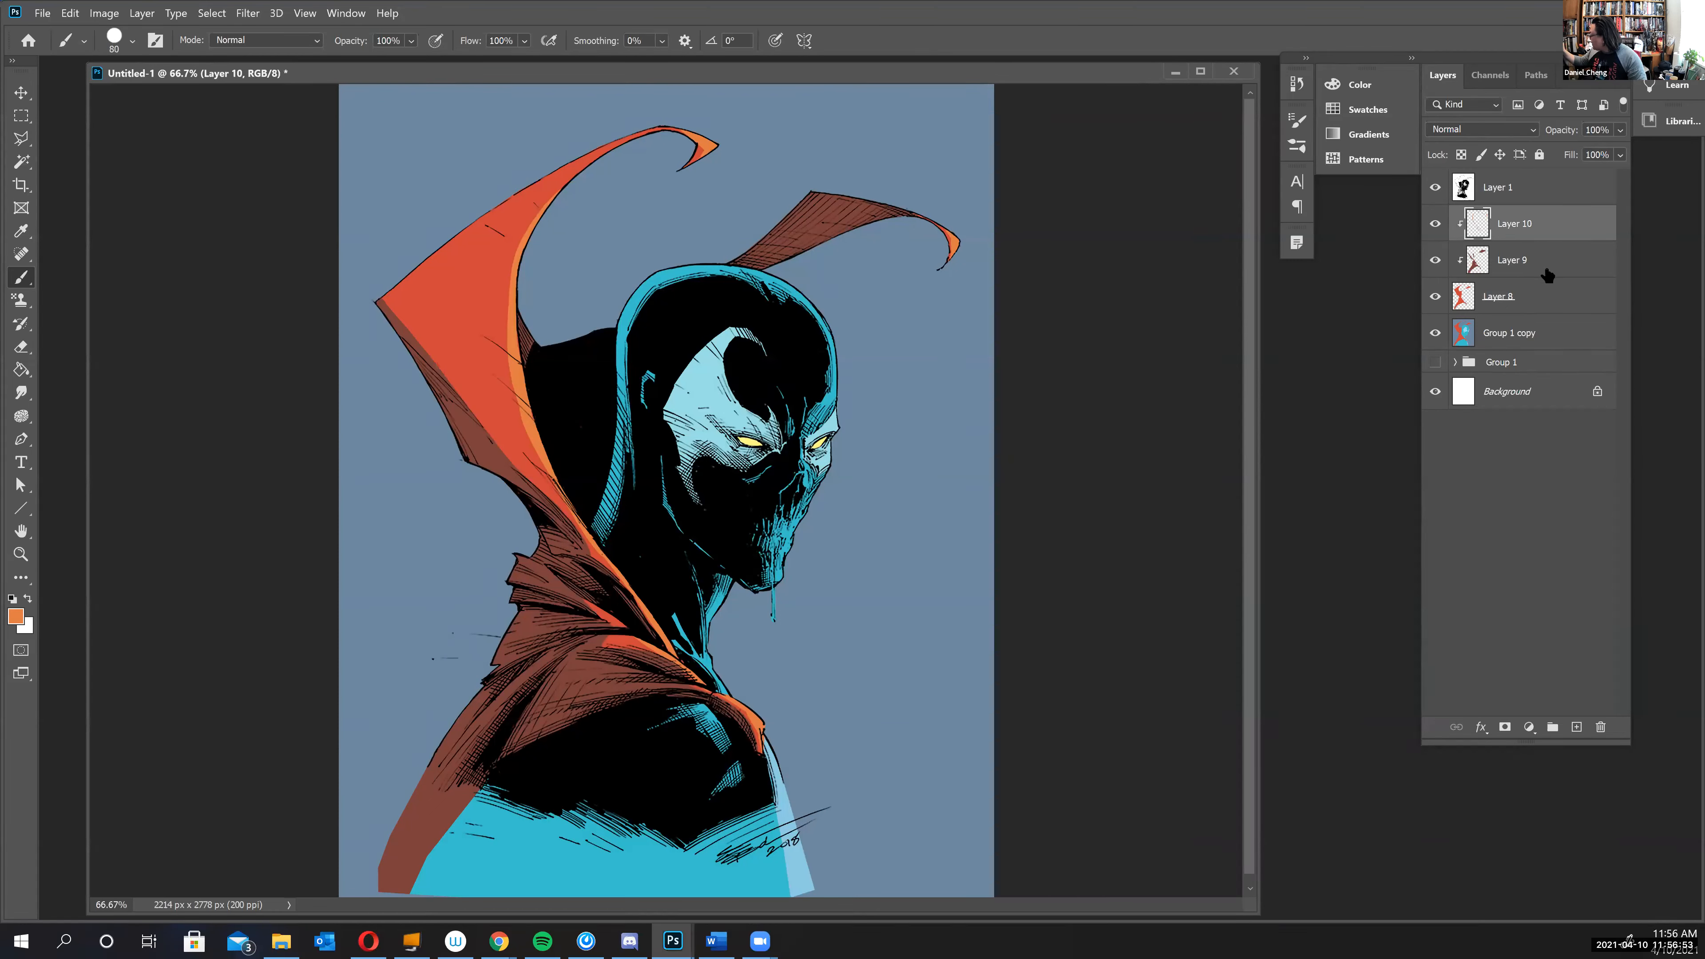
shift+click(1544, 297)
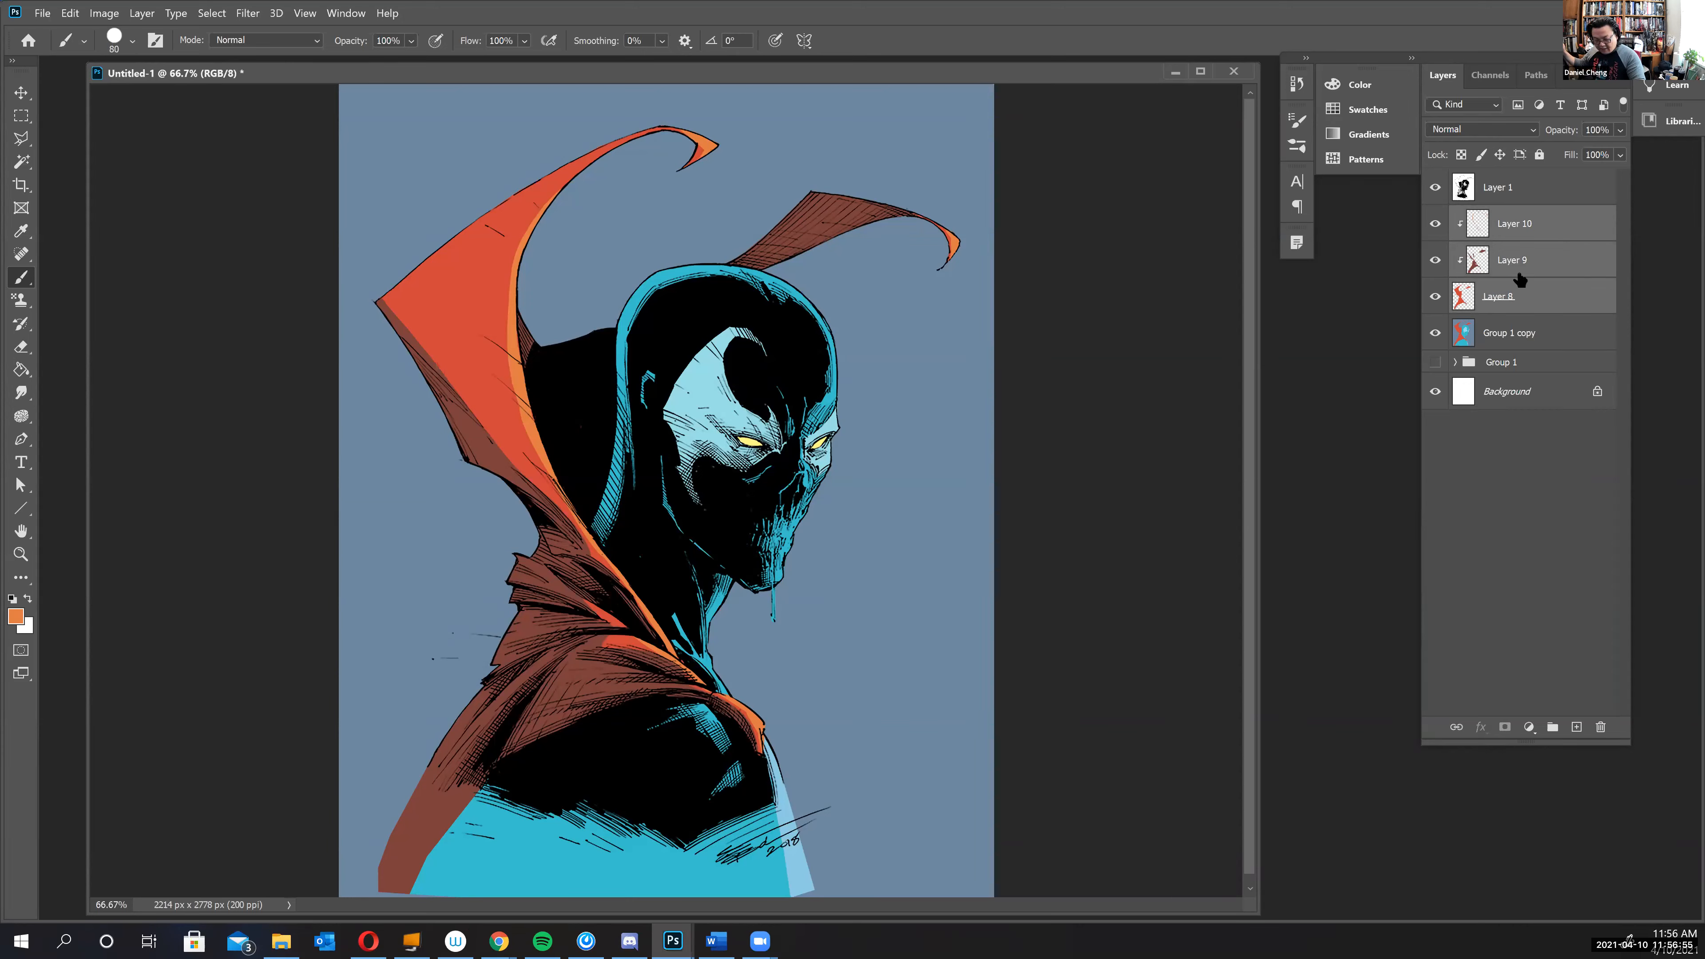
key(ctrl+g)
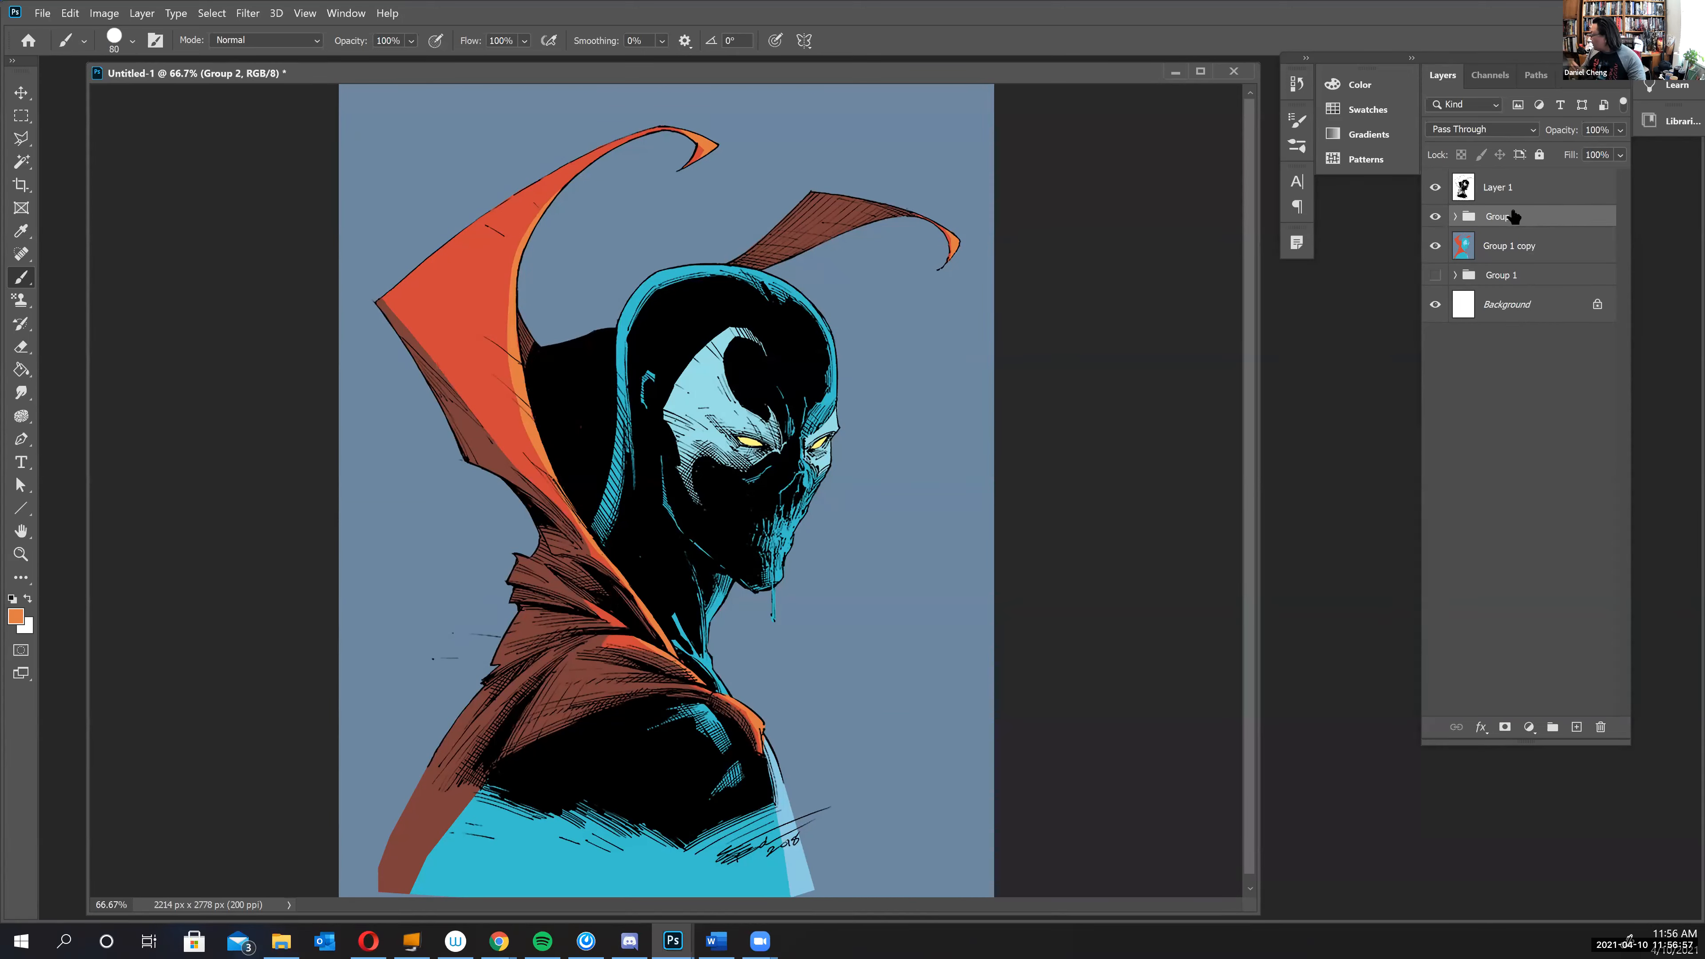
double_click(1514, 217)
text(cape)
key(Return)
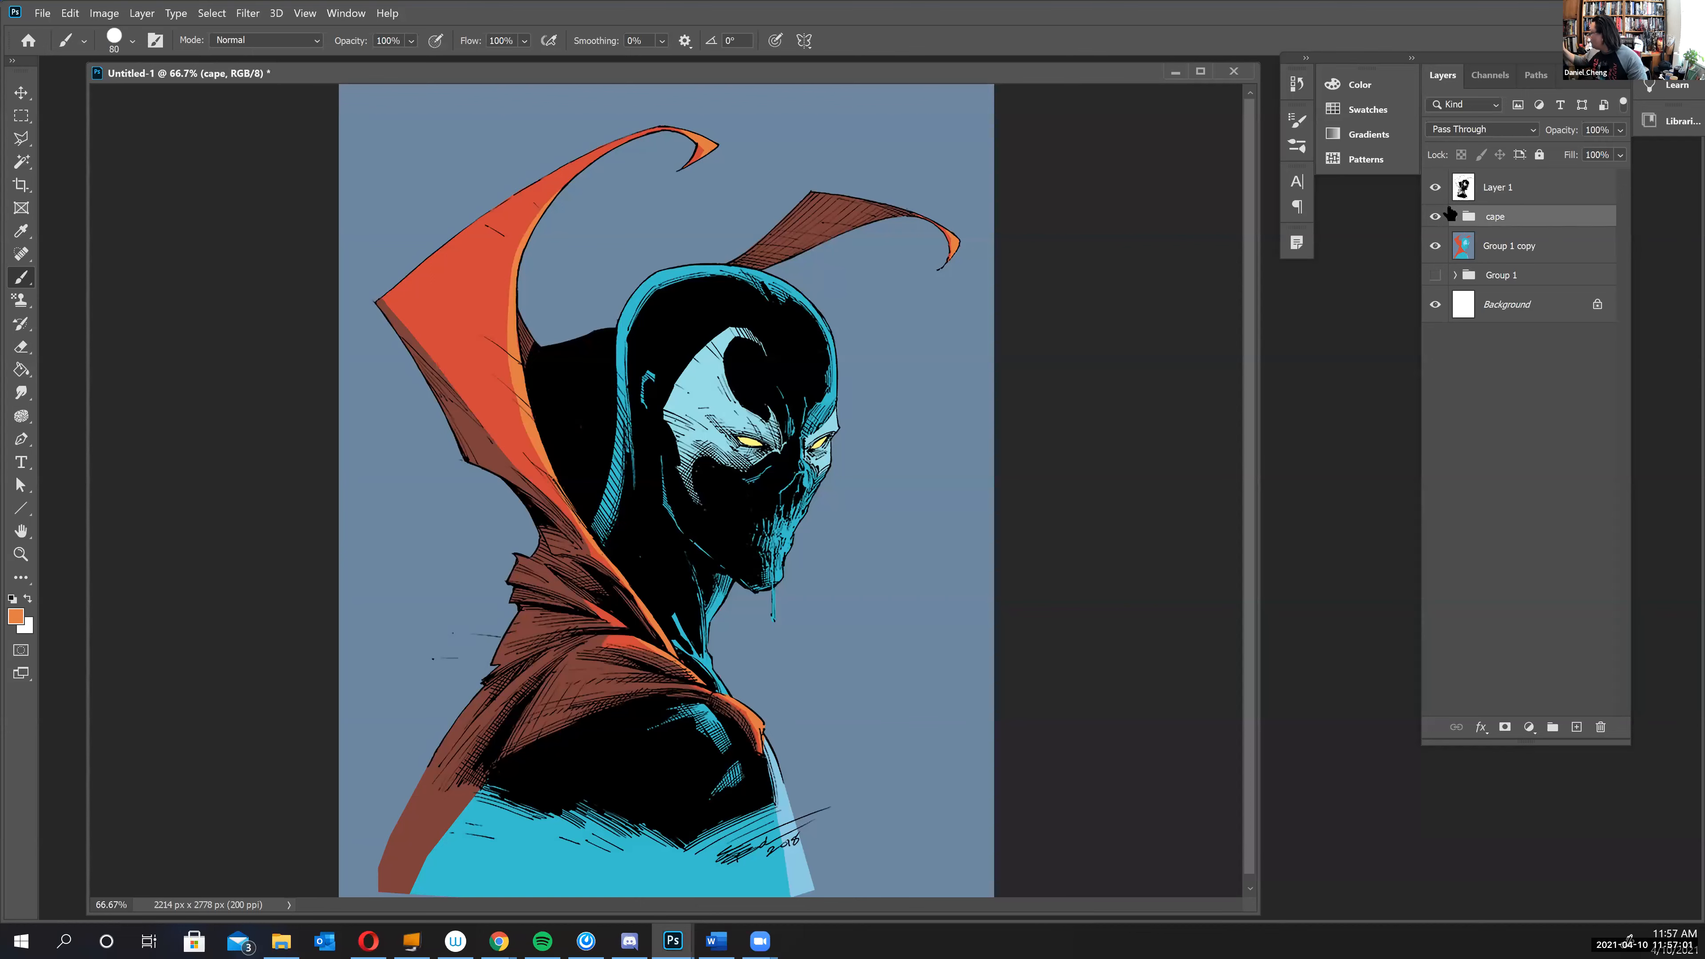
click(1436, 218)
click(1435, 219)
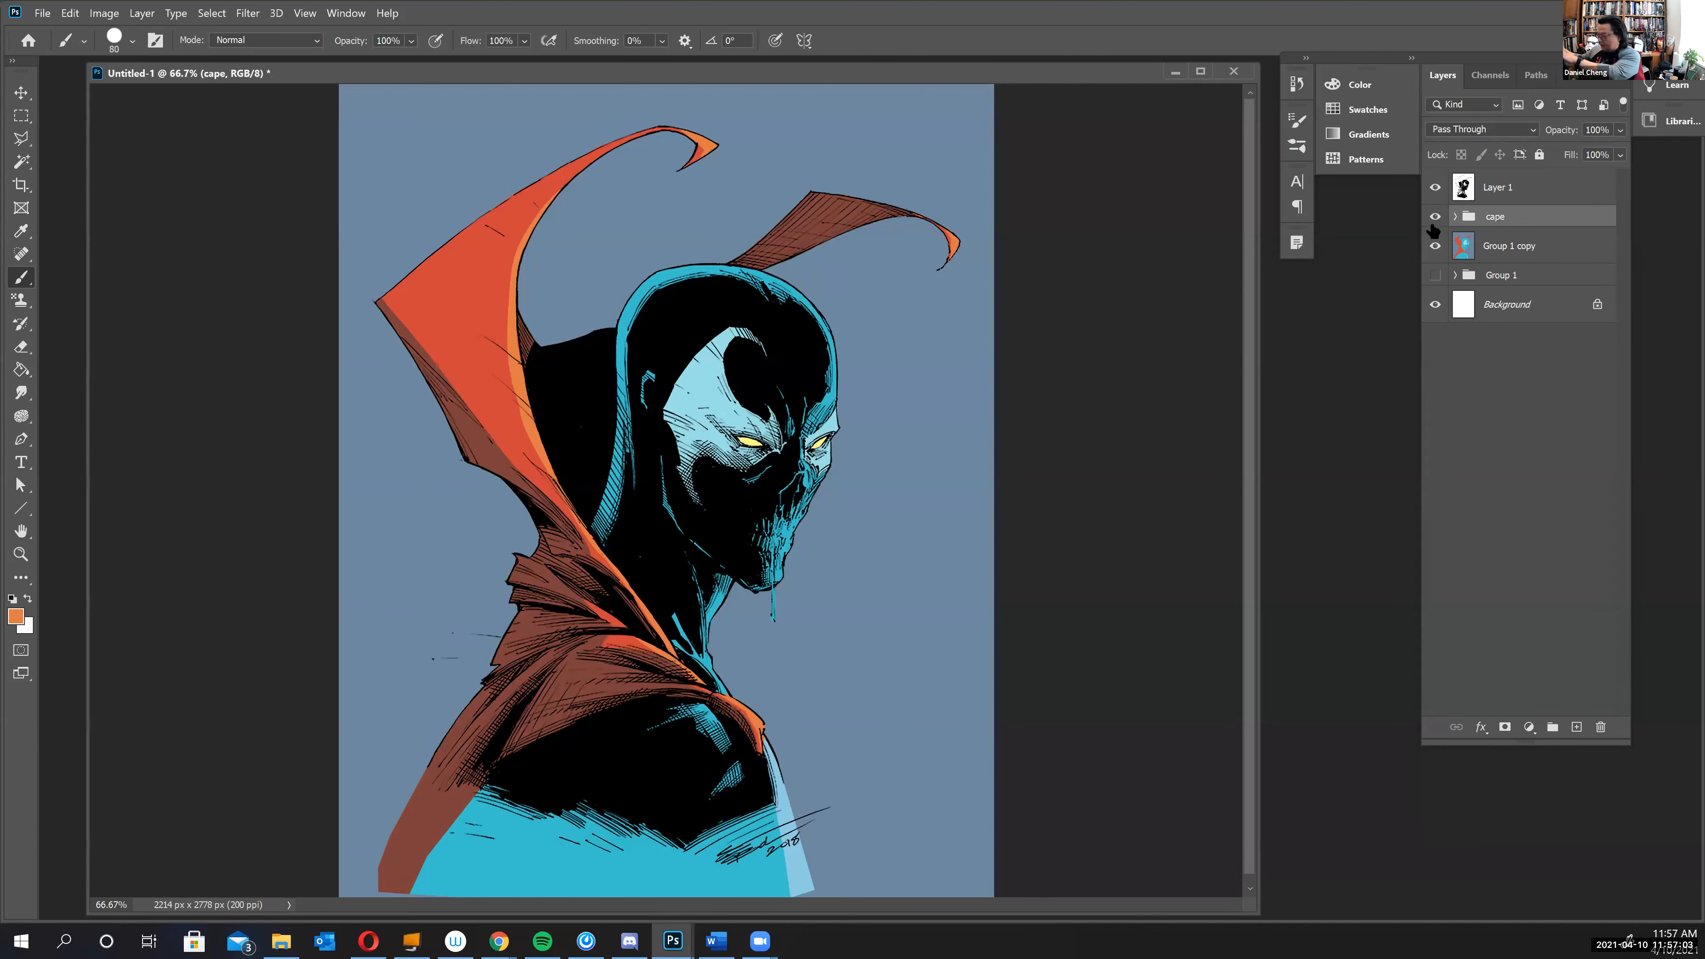
- Select both light blue face patches on Group 1 copy with the Magic Wand and copy them to a new layer
click(1510, 254)
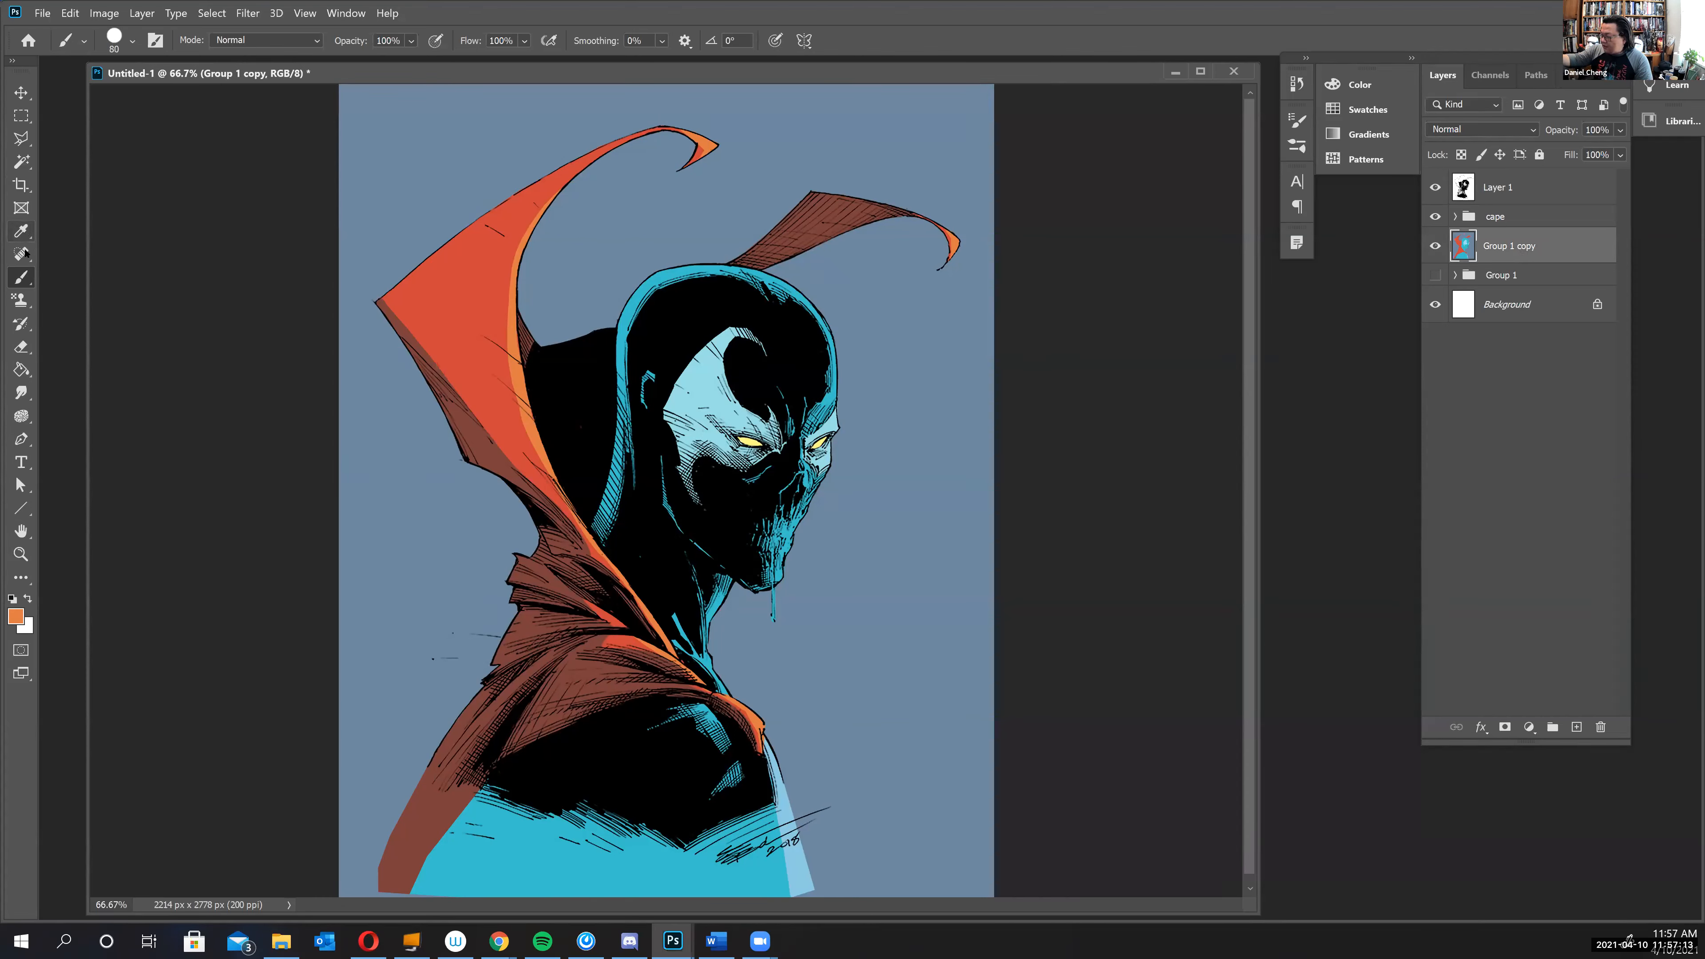
click(21, 161)
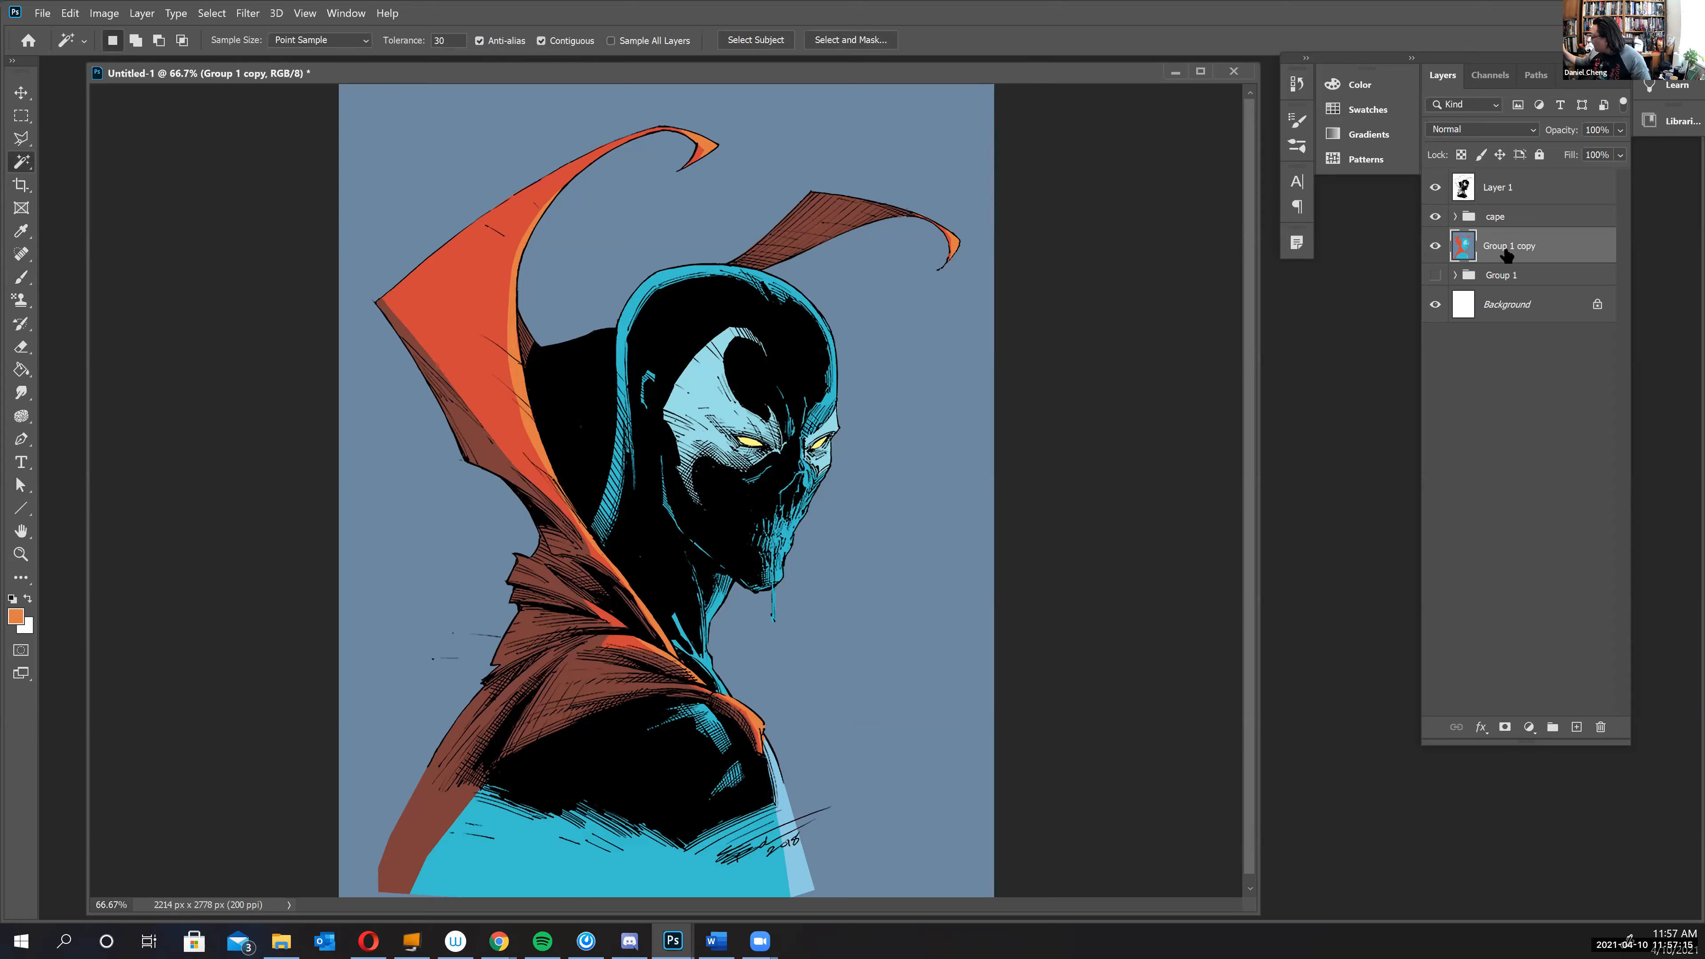
click(721, 427)
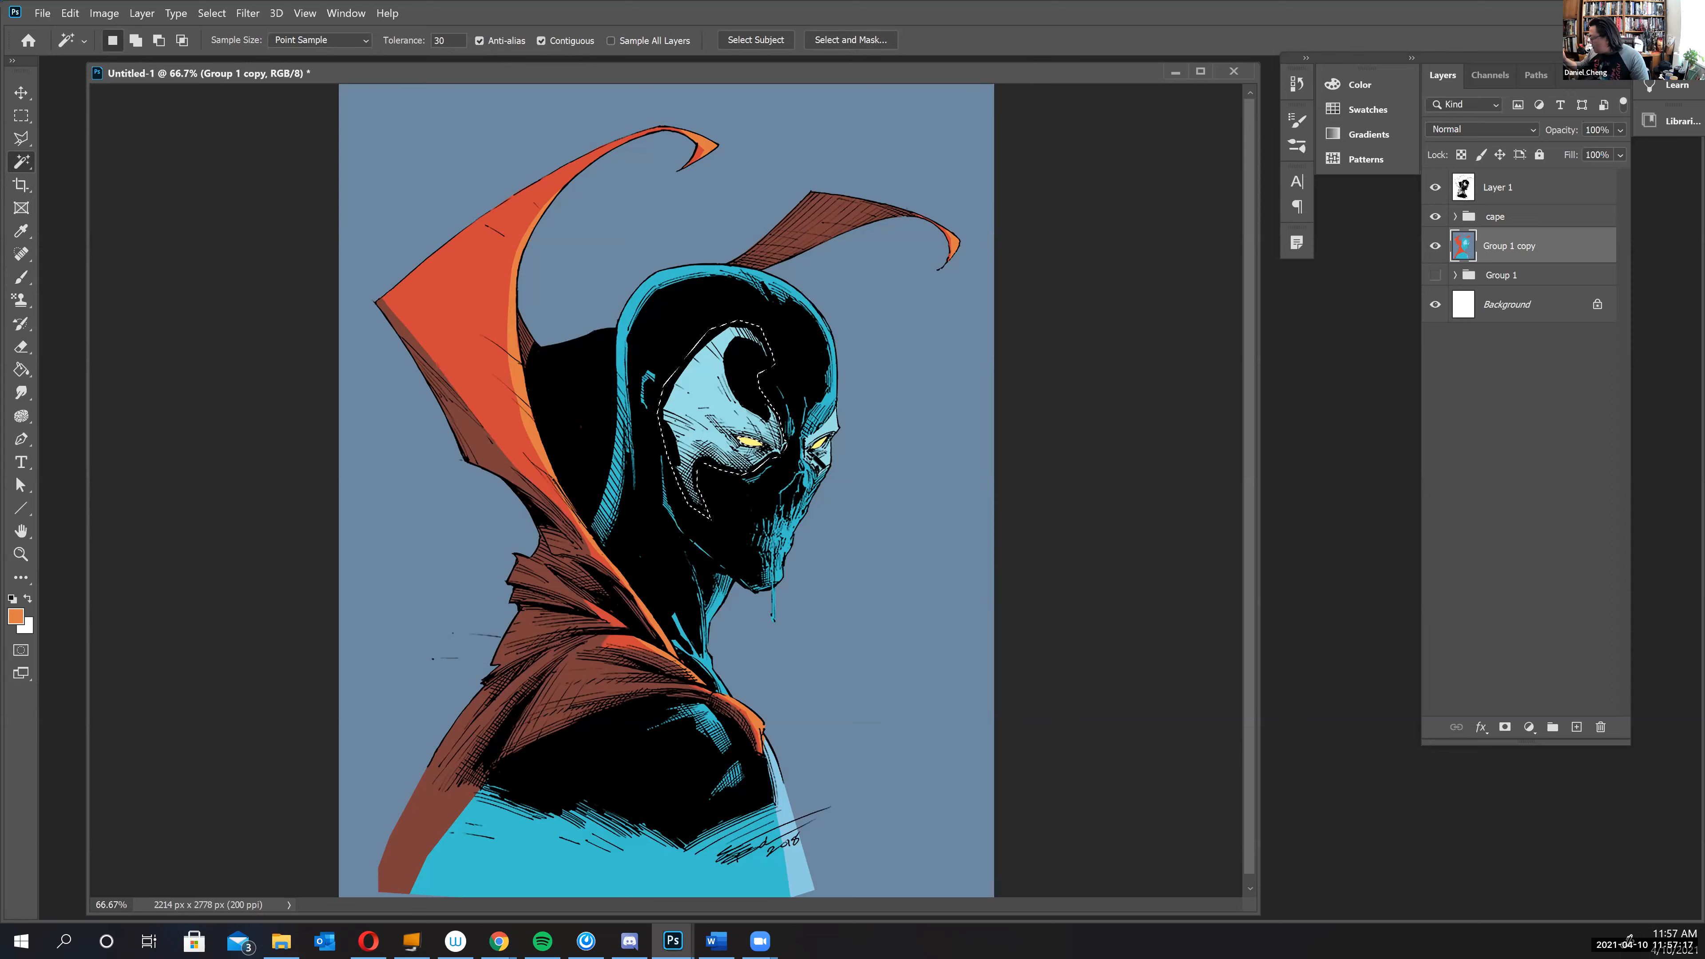
shift+click(823, 429)
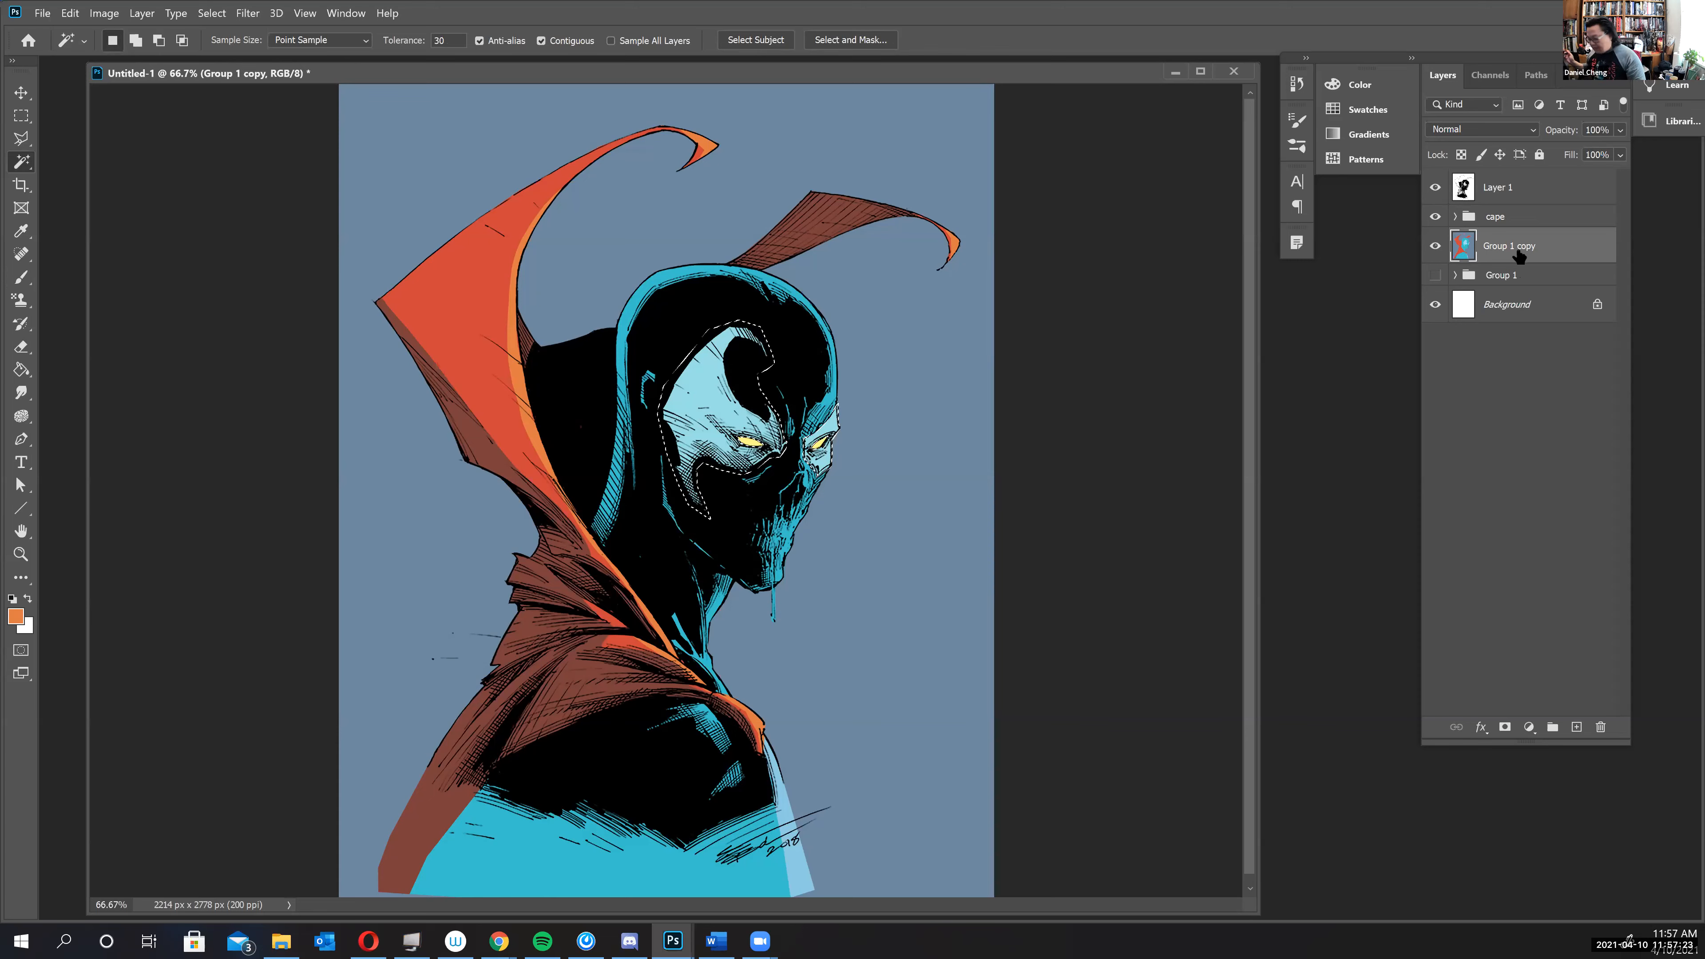
key(ctrl+j)
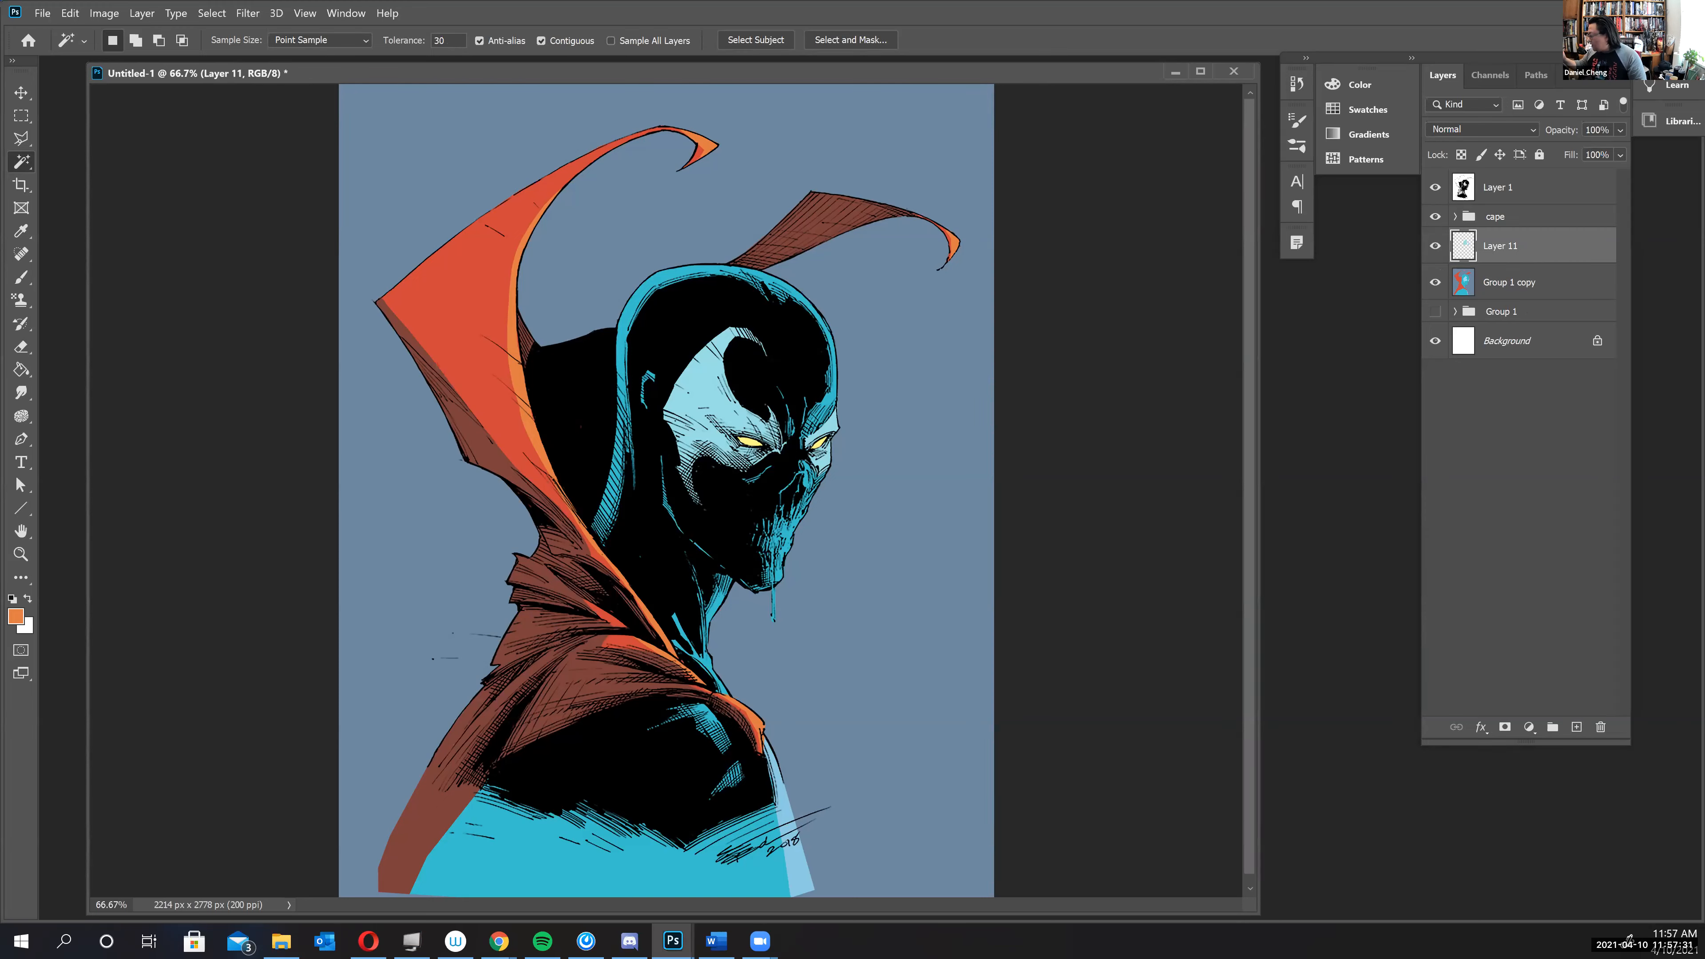
- Add an empty layer above Layer 11 and clip it to the copied face patches
key(ctrl+plus)
key(ctrl+plus)
key(ctrl+plus)
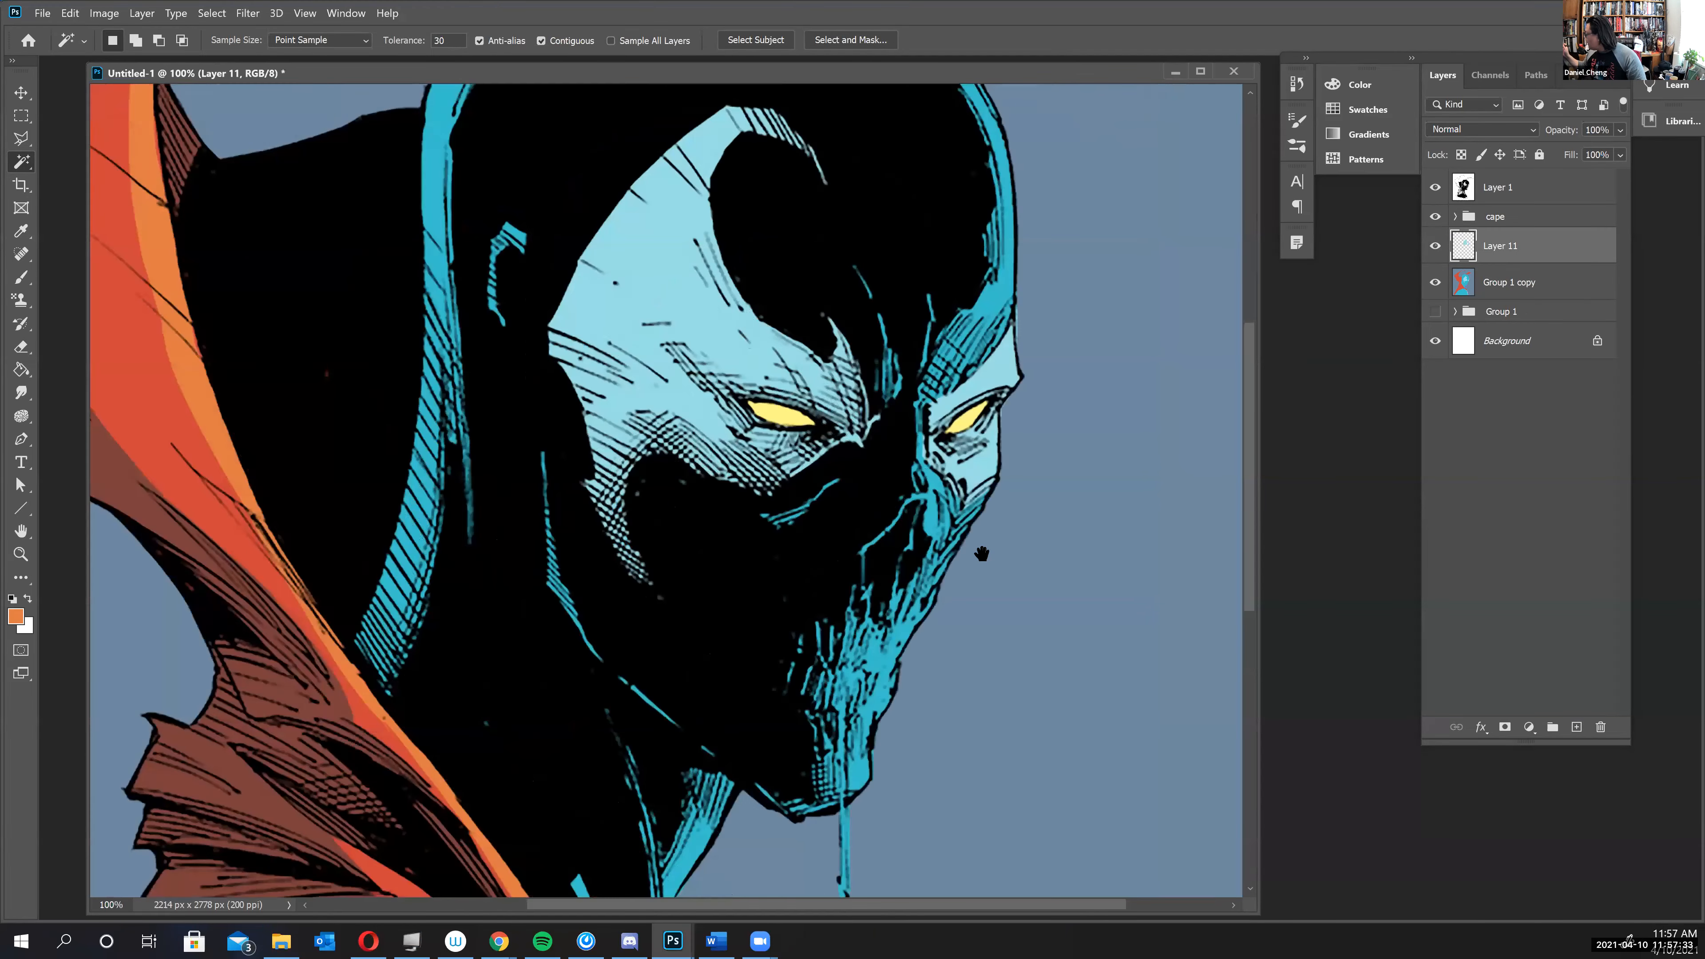
click(1577, 727)
drag(1512, 285, 1536, 261)
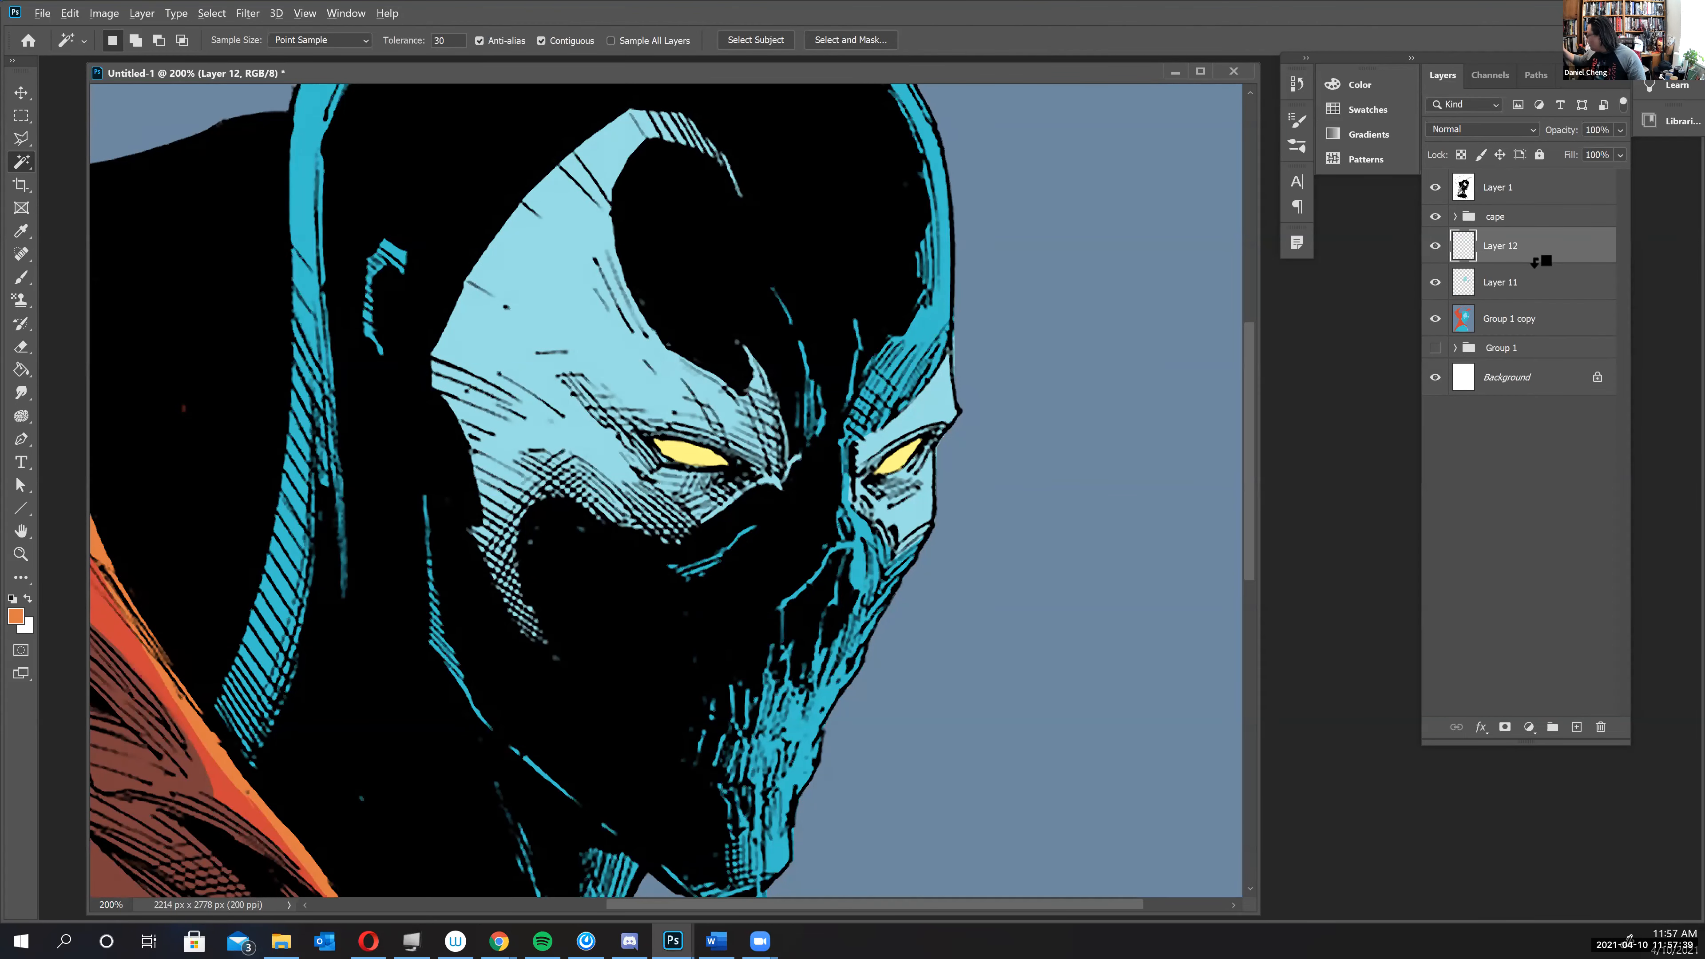
alt+click(1536, 261)
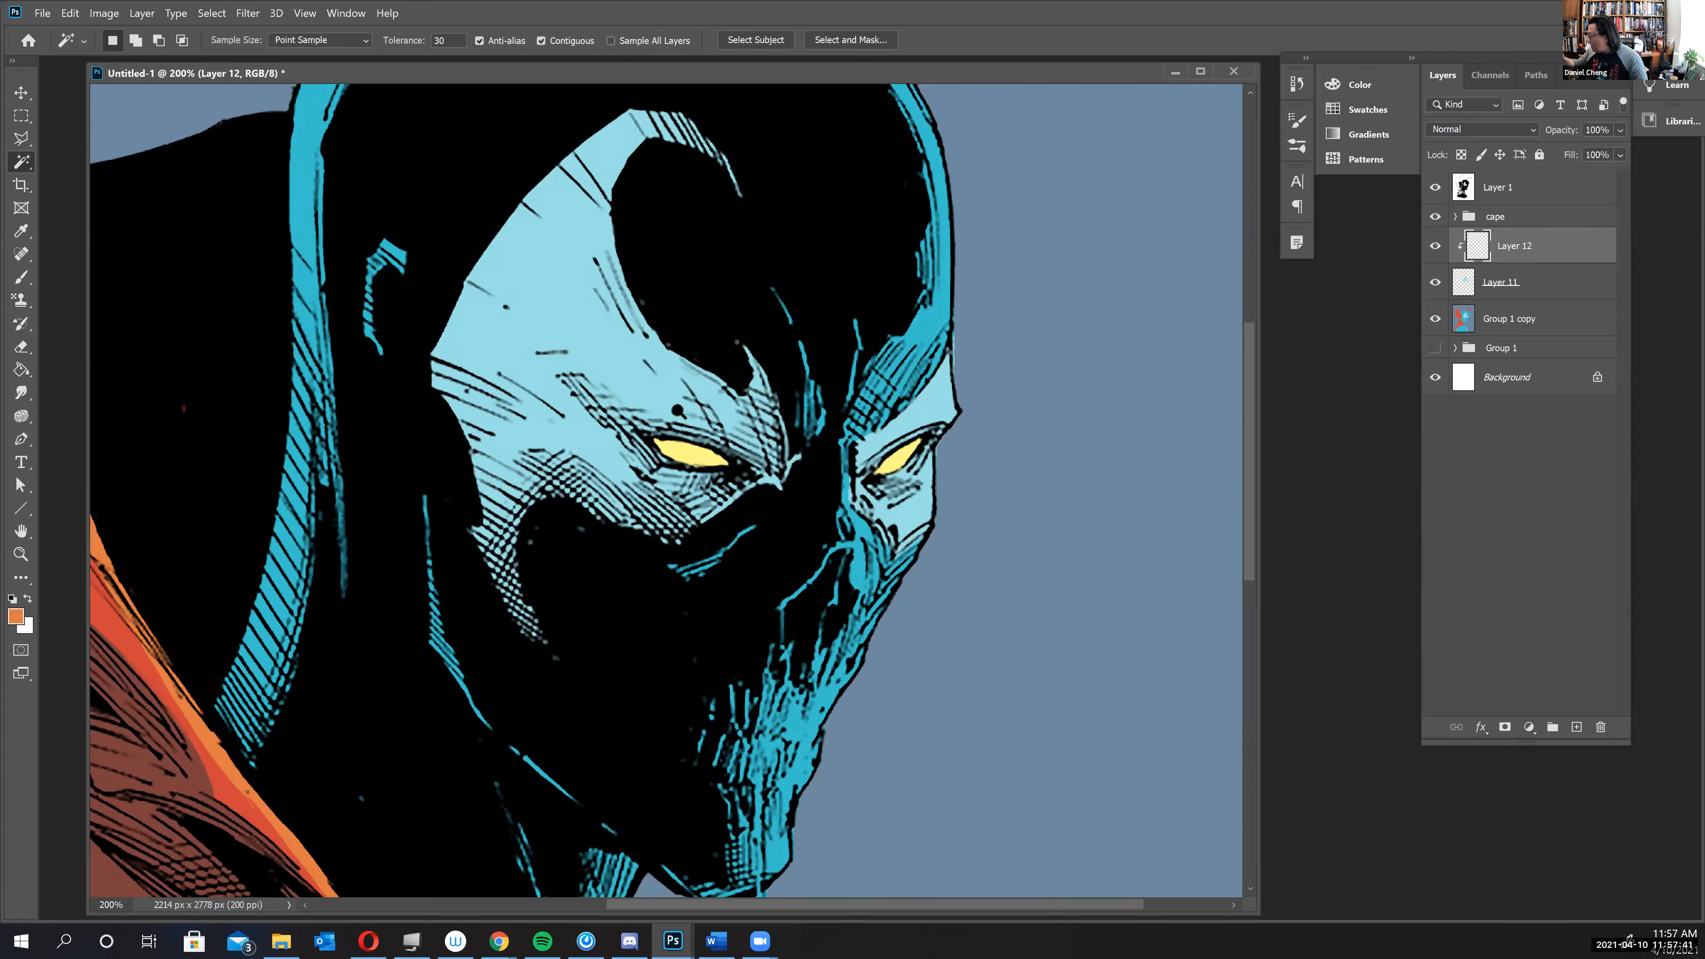
- Sample the light blue of the face patch and darken it to muted blue #598192 as the brush colour
scroll(679, 413, up, 1)
scroll(666, 490, up, 2)
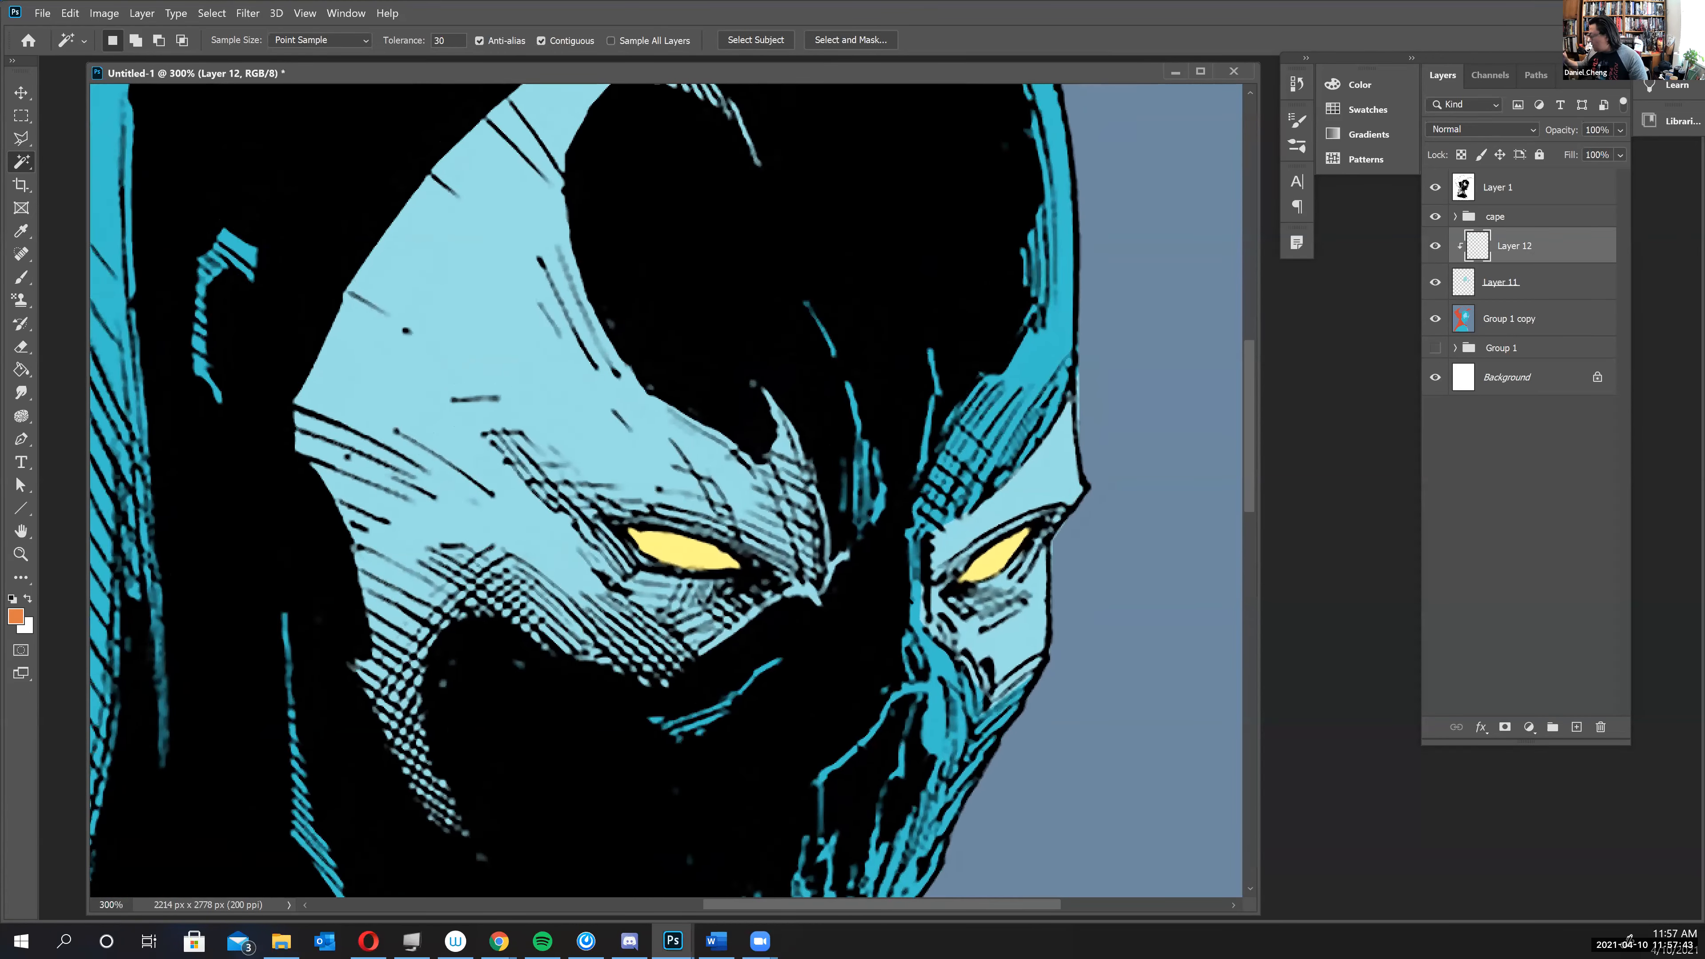
scroll(921, 568, down, 1)
scroll(772, 470, down, 1)
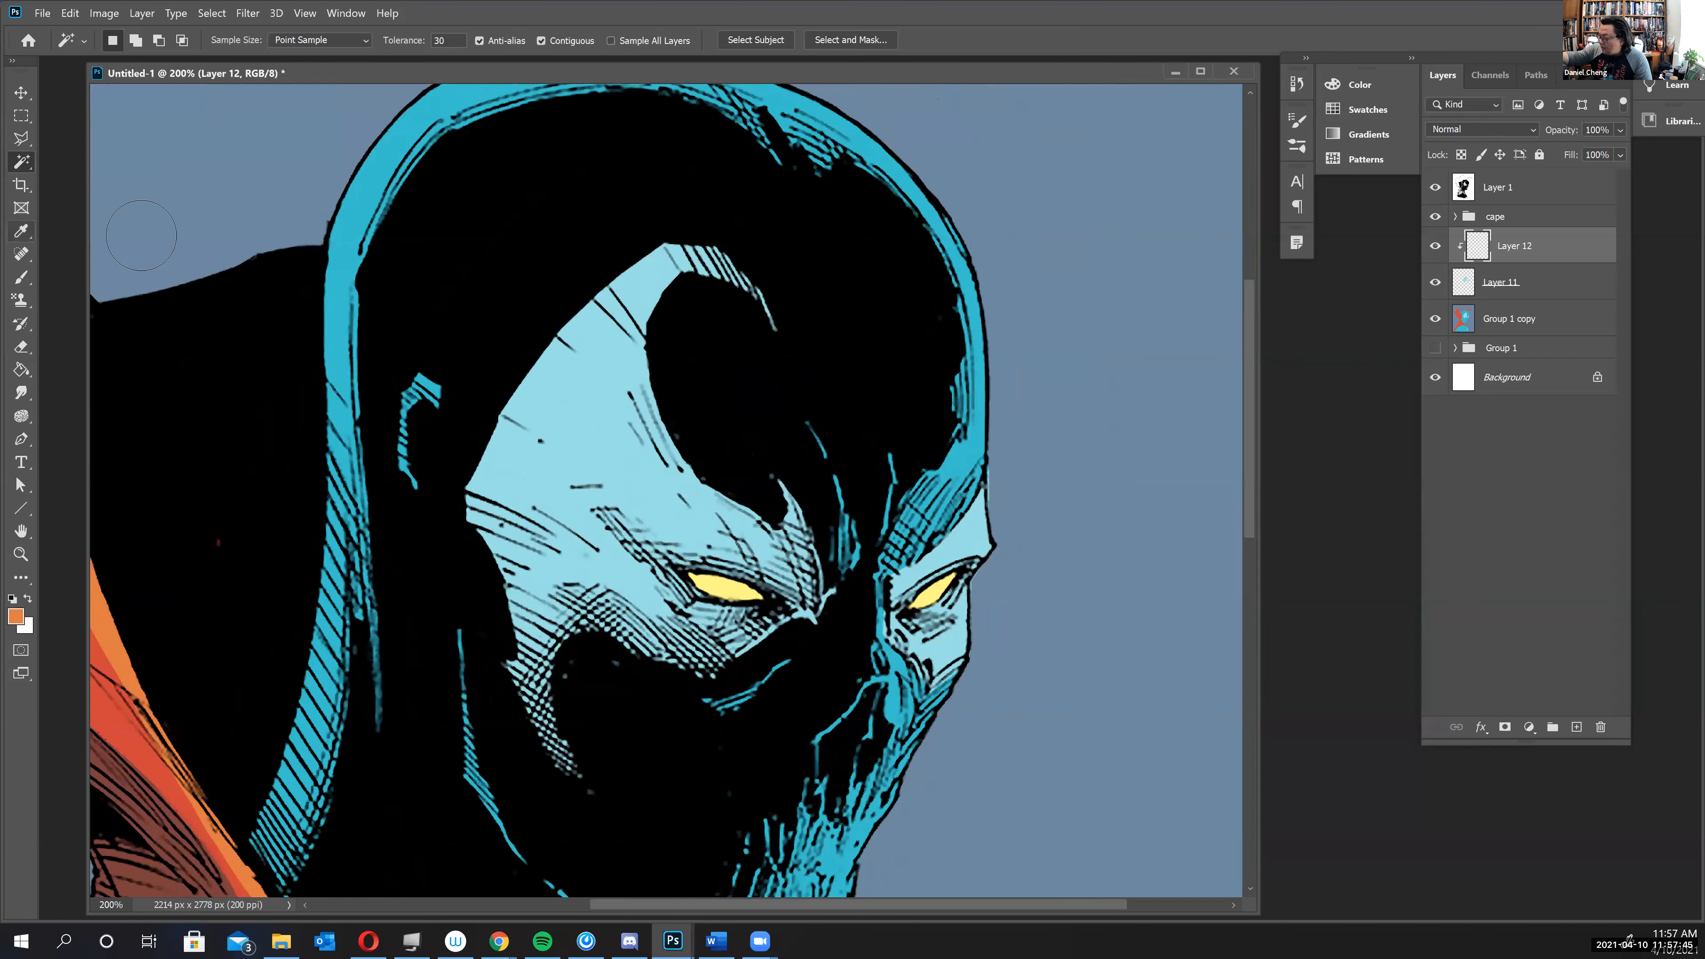
key(b)
alt+click(628, 452)
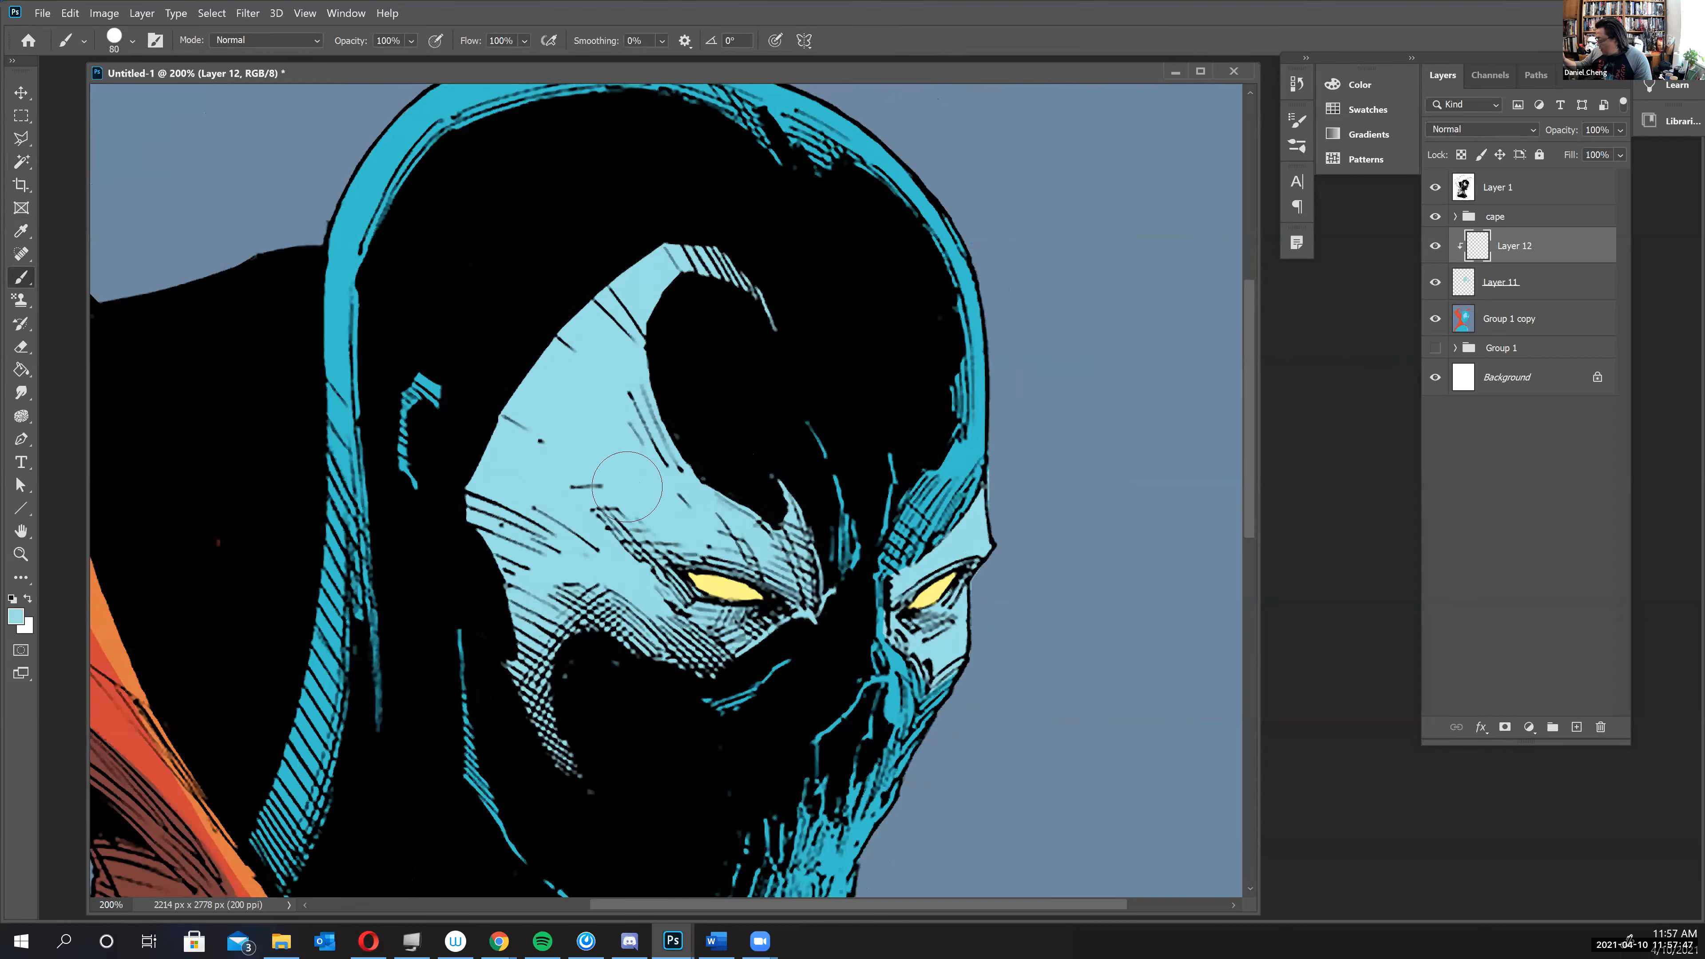
click(16, 614)
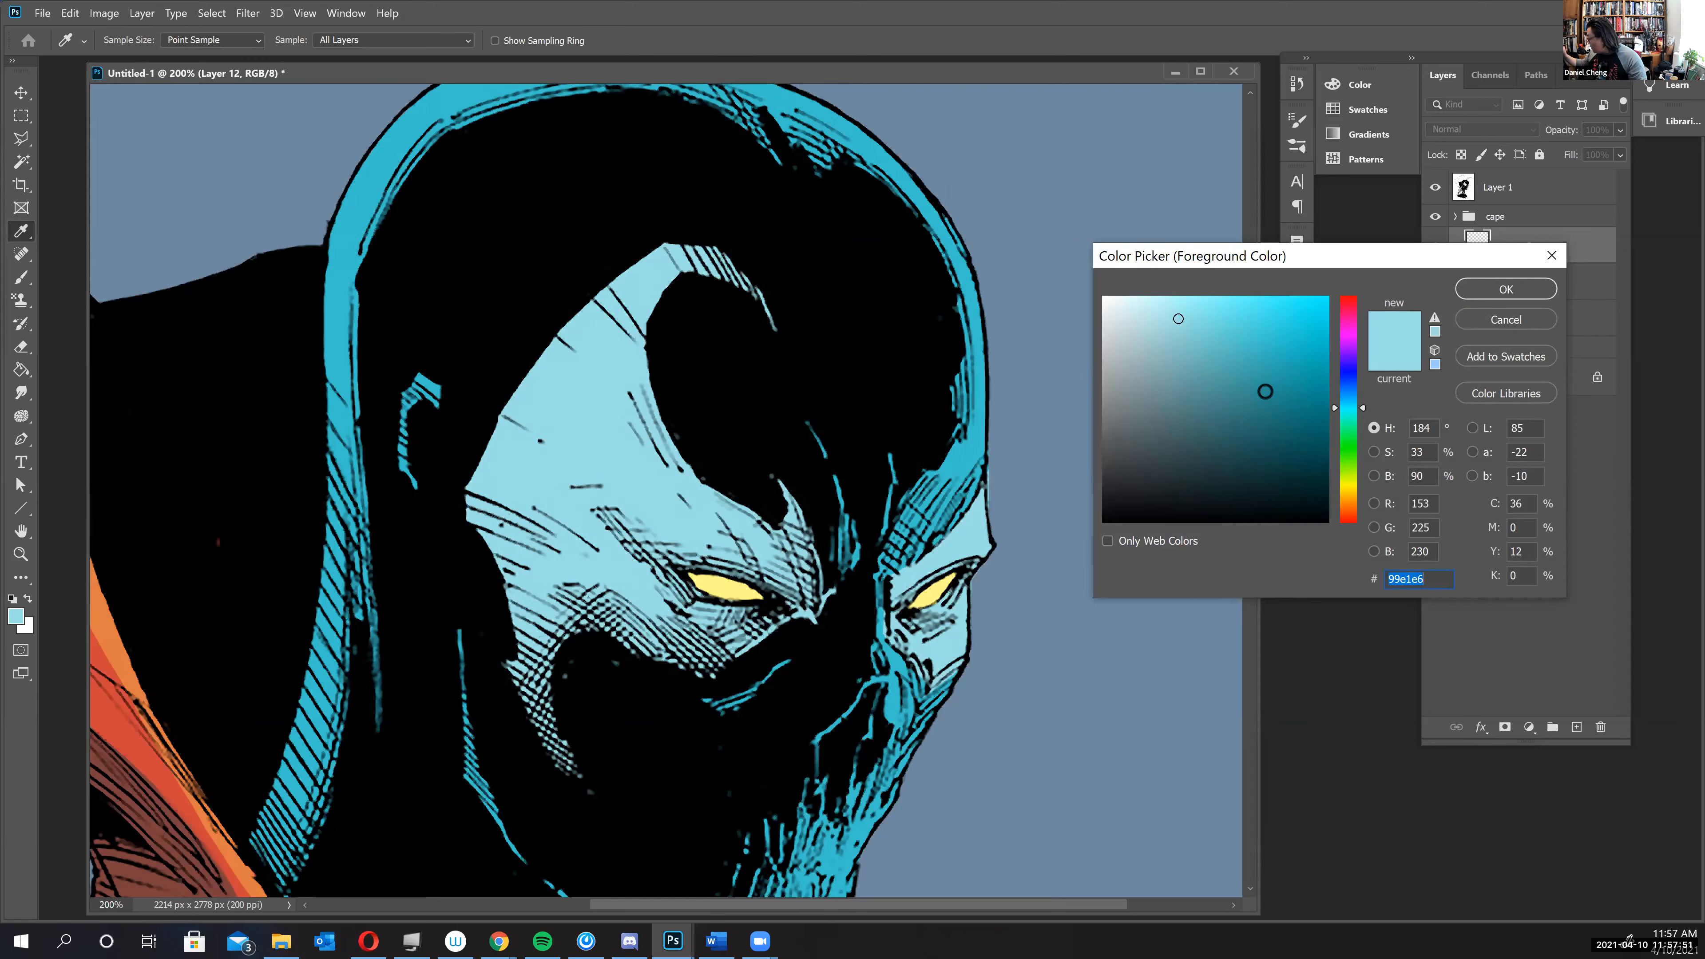
click(1191, 366)
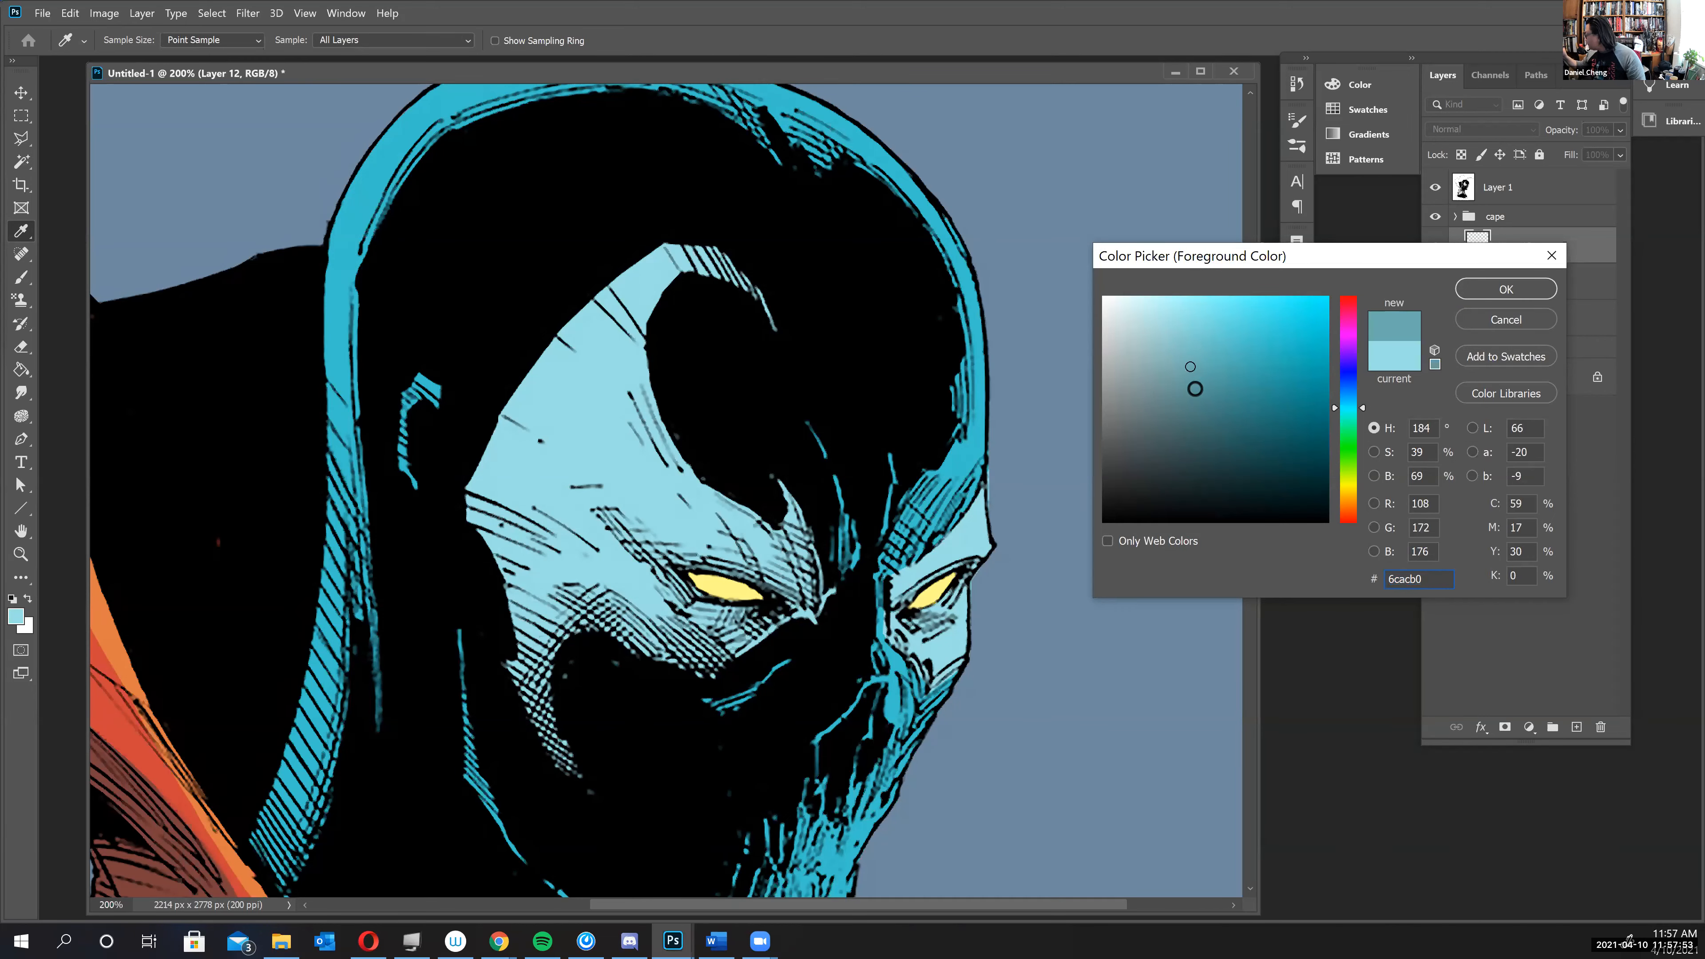
click(1190, 393)
click(1352, 400)
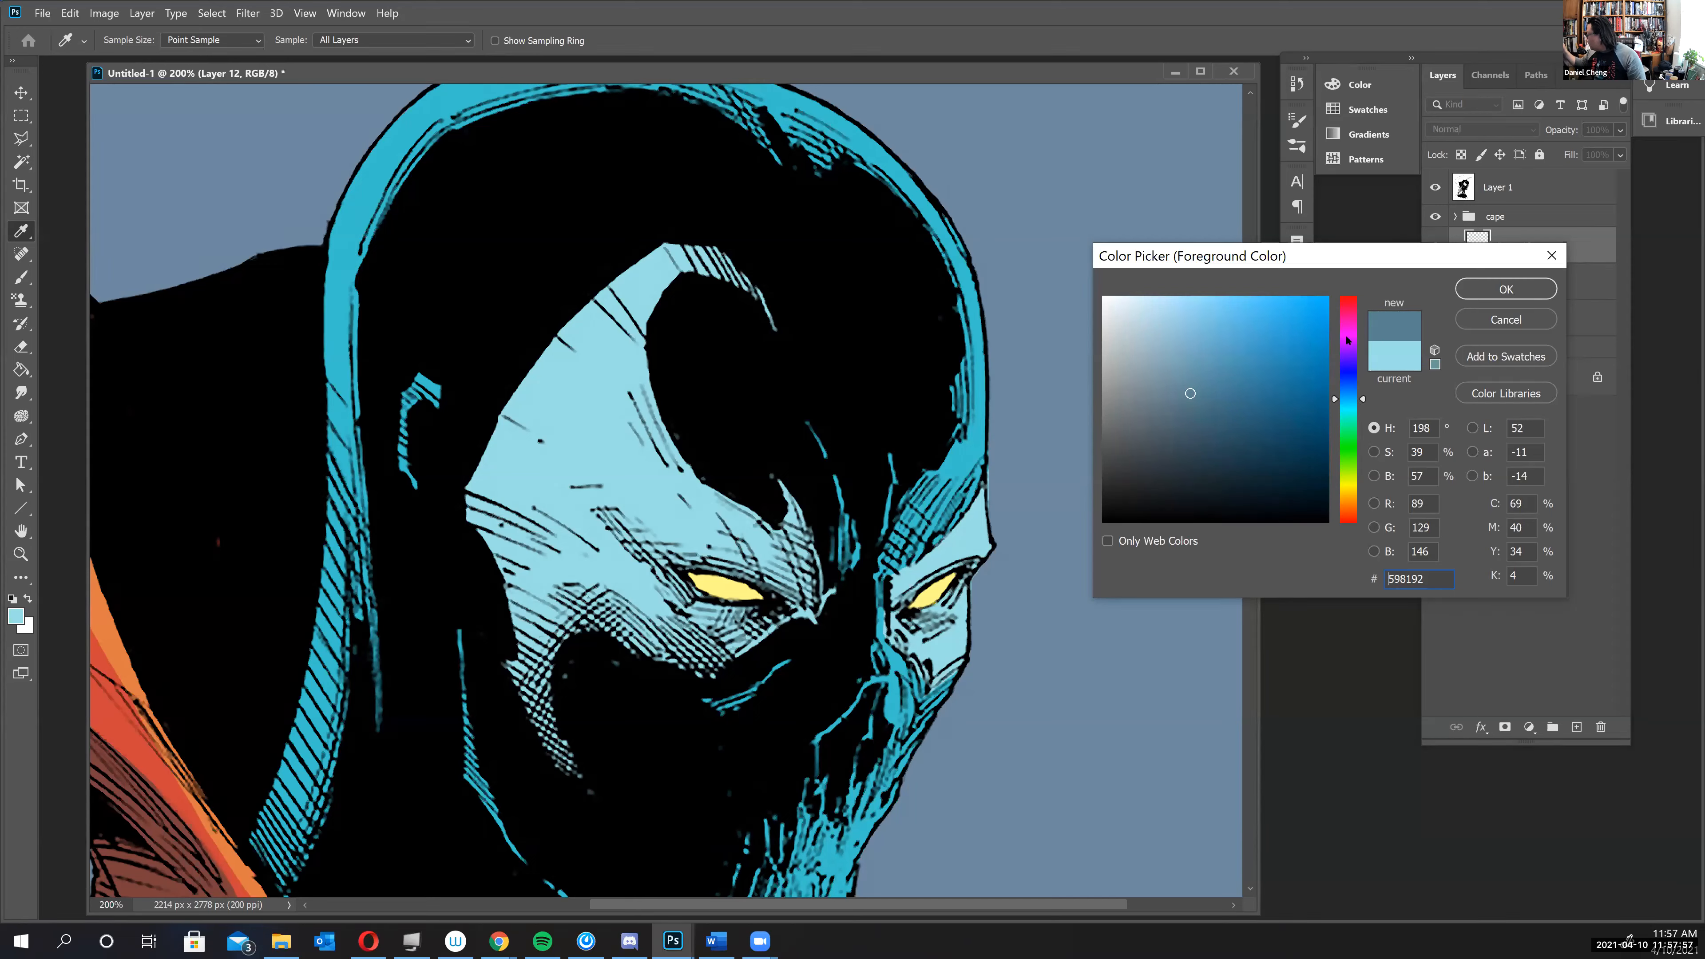
click(1521, 290)
key(b)
- Reduce the brush to 40 px and paint shadows along the near eye's brow and down beside the nose bridge
key(bracketleft)
key(bracketleft)
key(bracketleft)
key(bracketleft)
mouse_move(665, 575)
mouse_down()
mouse_move(604, 500)
mouse_move(657, 579)
mouse_move(620, 515)
mouse_move(711, 564)
mouse_move(647, 547)
mouse_move(760, 570)
mouse_move(677, 553)
mouse_move(764, 594)
mouse_move(756, 568)
mouse_move(804, 609)
mouse_up()
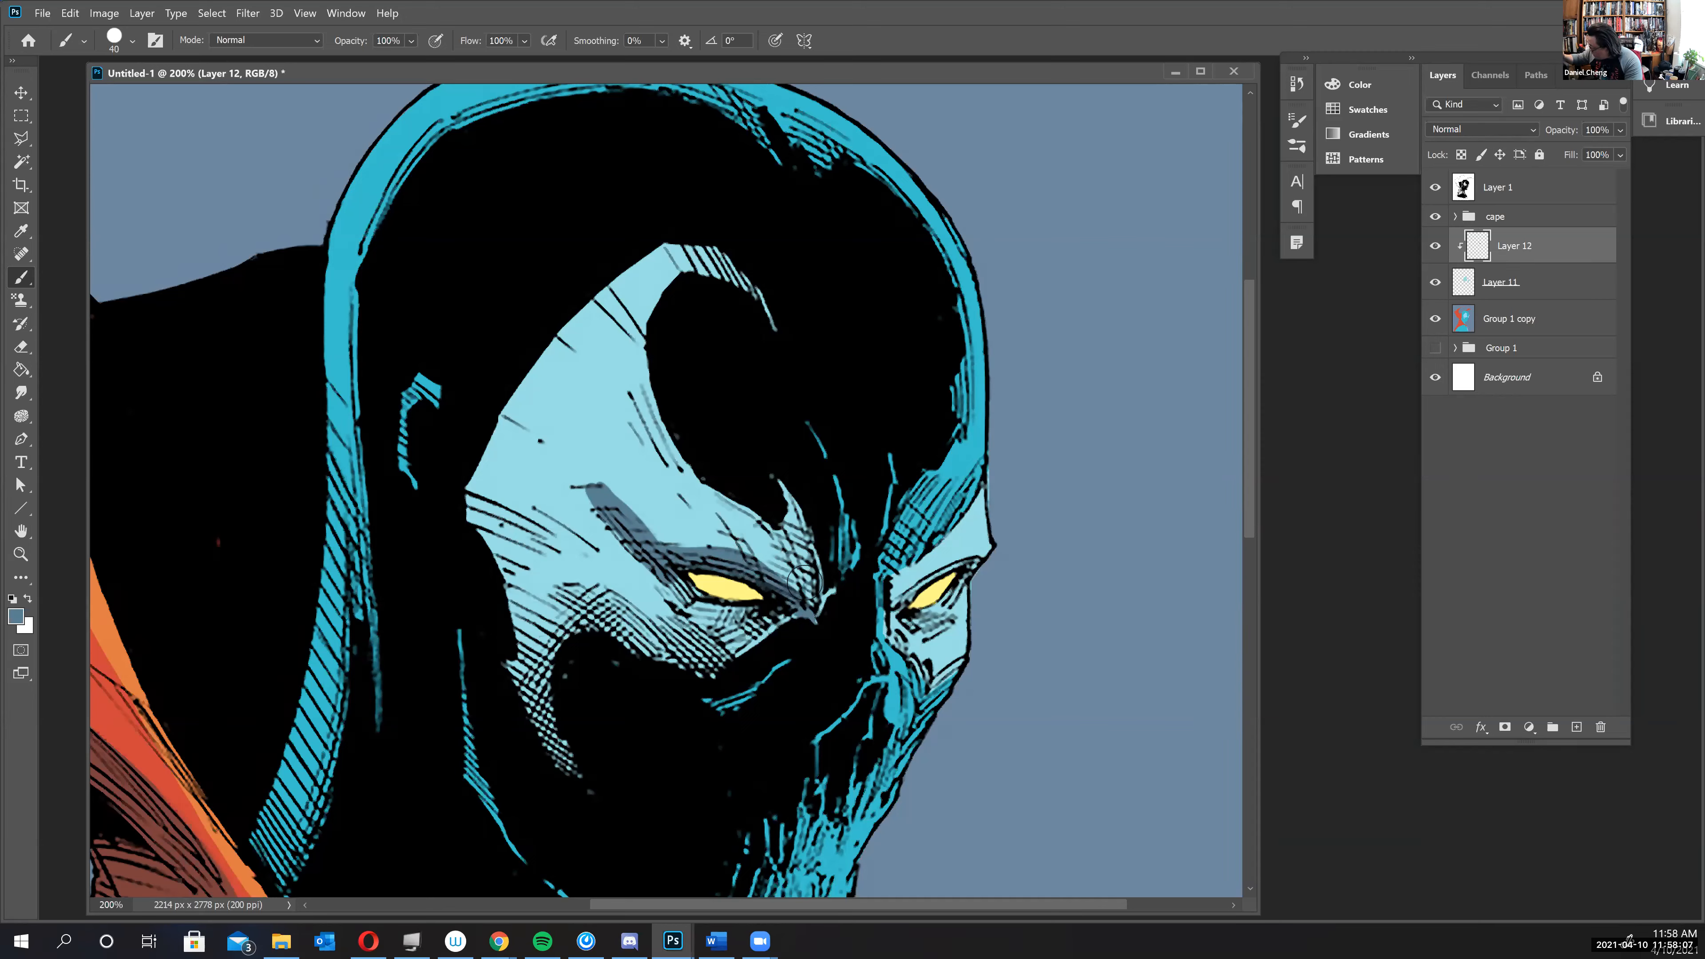
drag(774, 531, 809, 607)
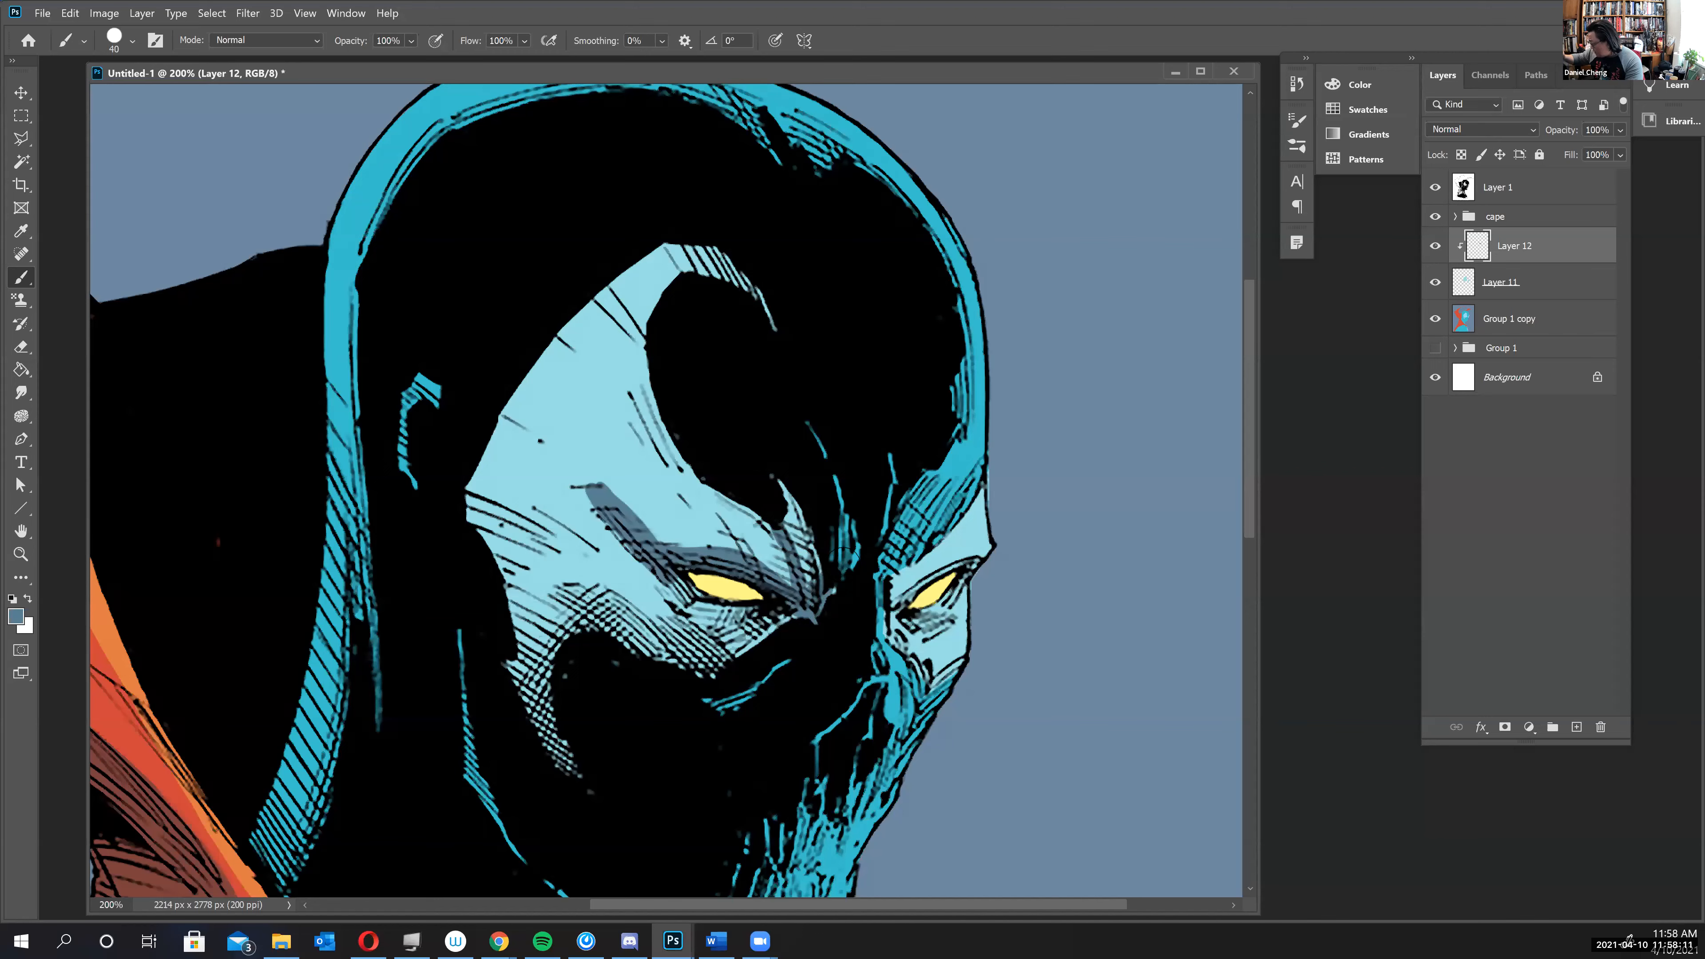
- Reduce the brush to 35 px and paint shadows under the near eye, along the brow's outer end and over the cheek hatching
key([)
mouse_move(670, 612)
mouse_down()
mouse_move(743, 633)
mouse_move(723, 632)
mouse_move(780, 601)
mouse_move(680, 626)
mouse_move(714, 634)
mouse_move(658, 605)
mouse_move(713, 644)
mouse_move(664, 602)
mouse_up()
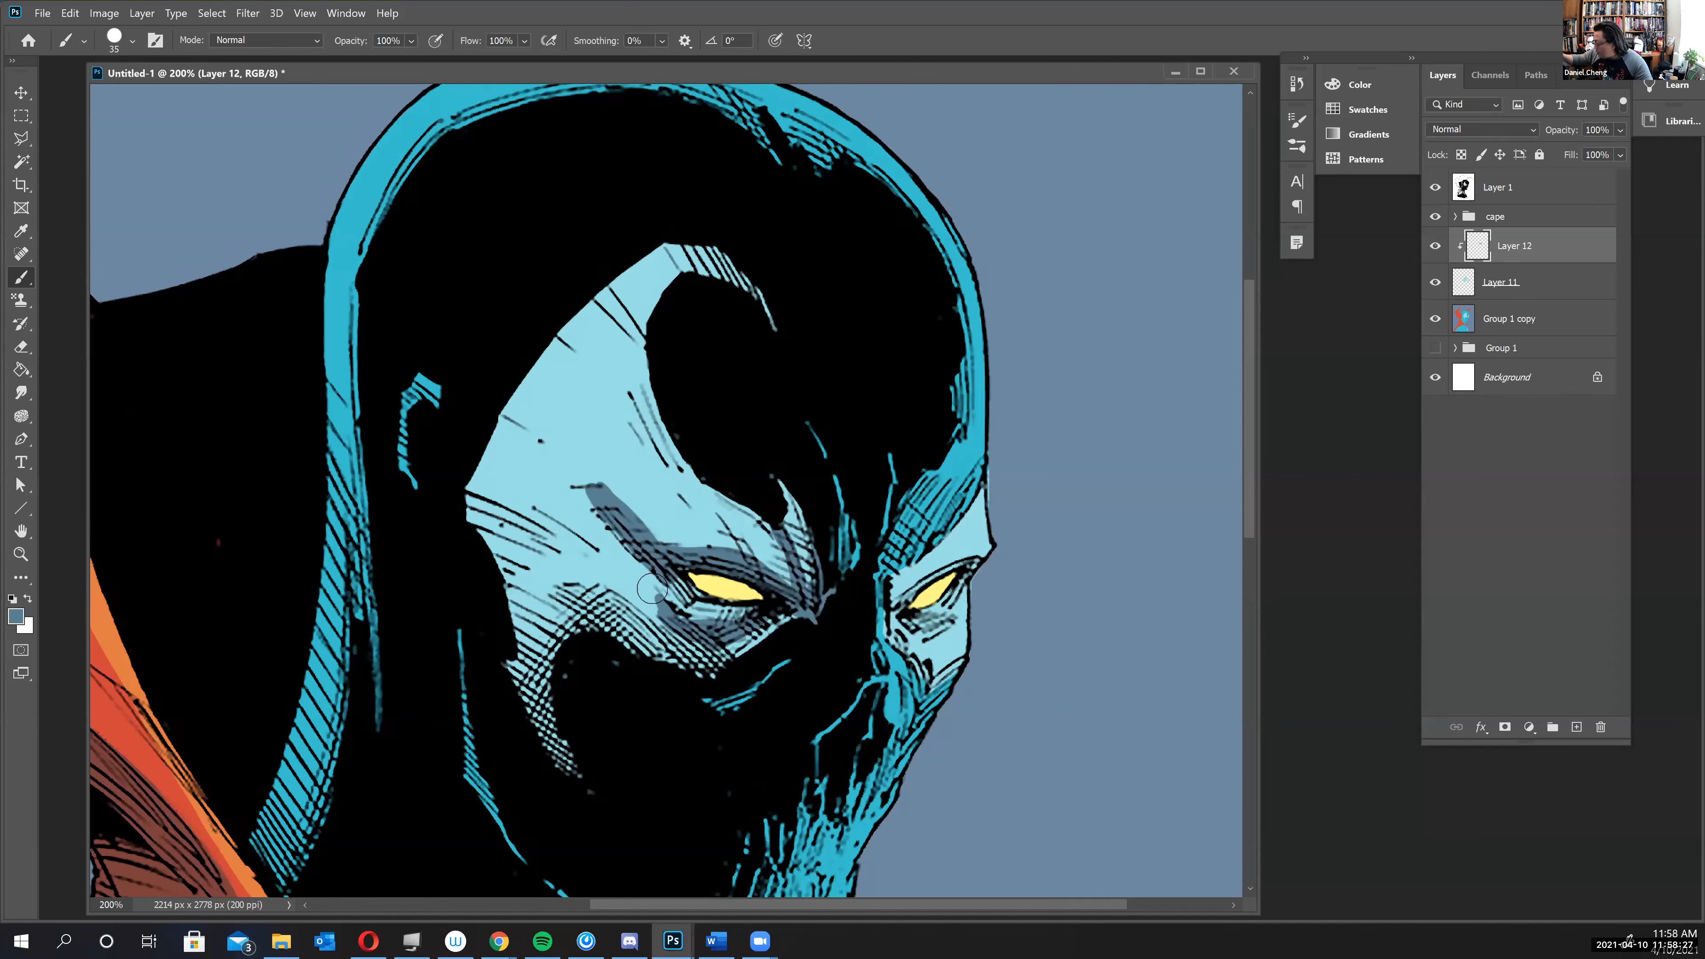
drag(655, 569, 664, 607)
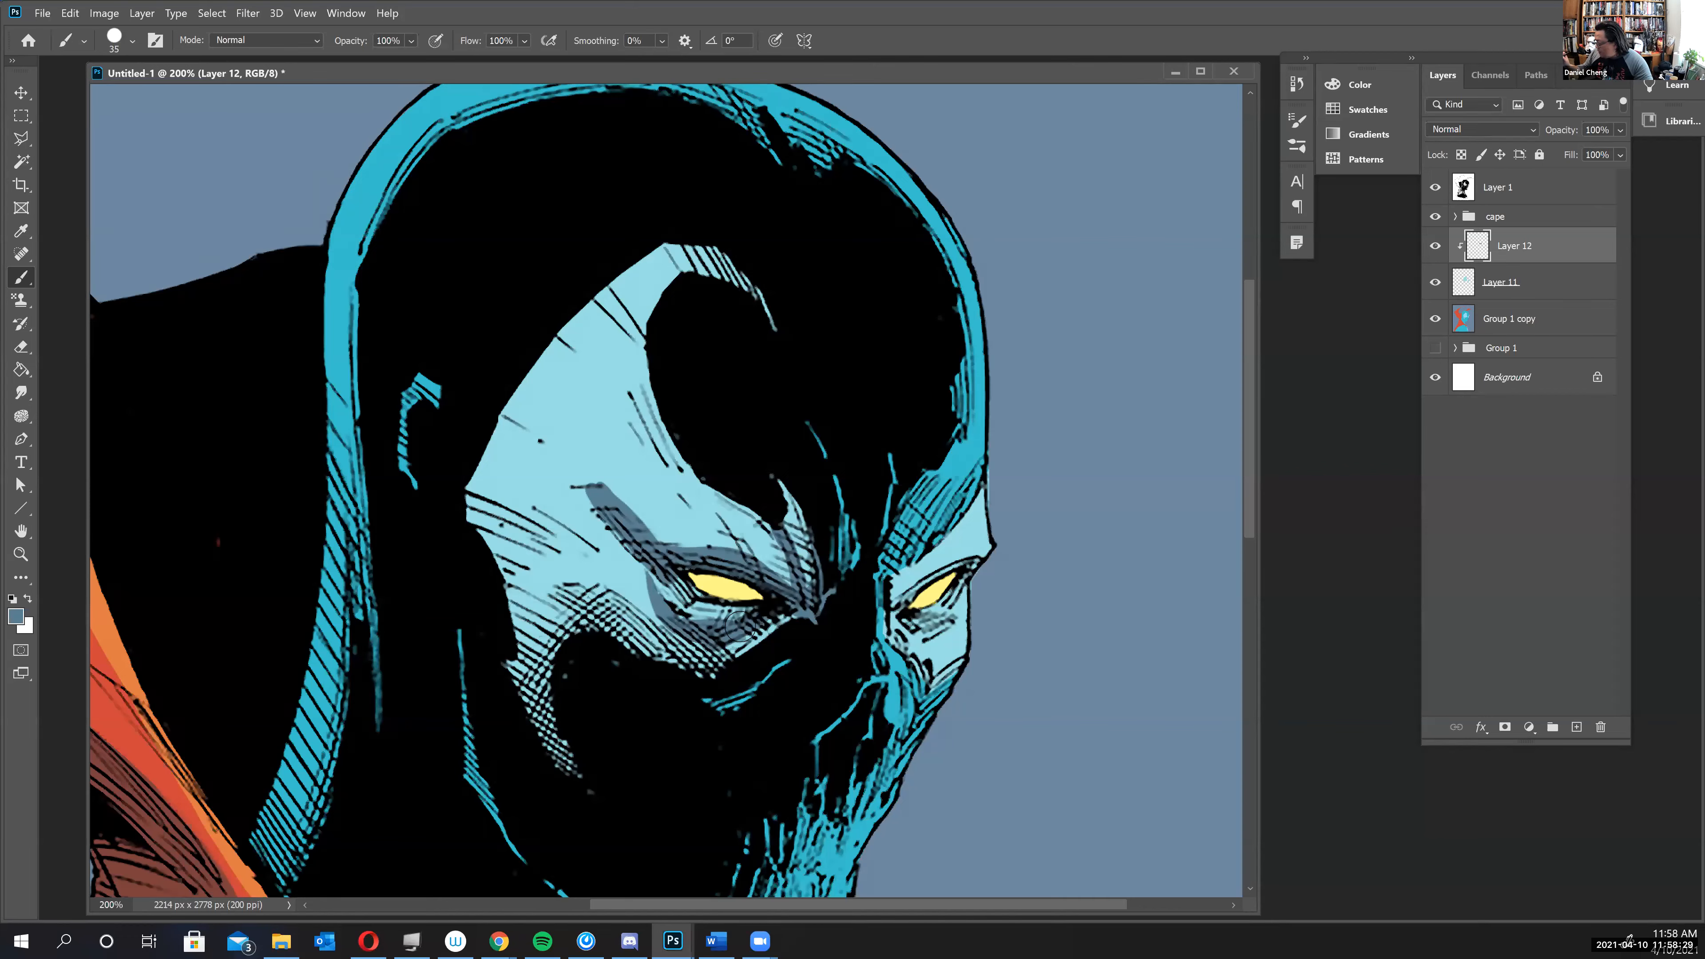
drag(572, 493, 658, 565)
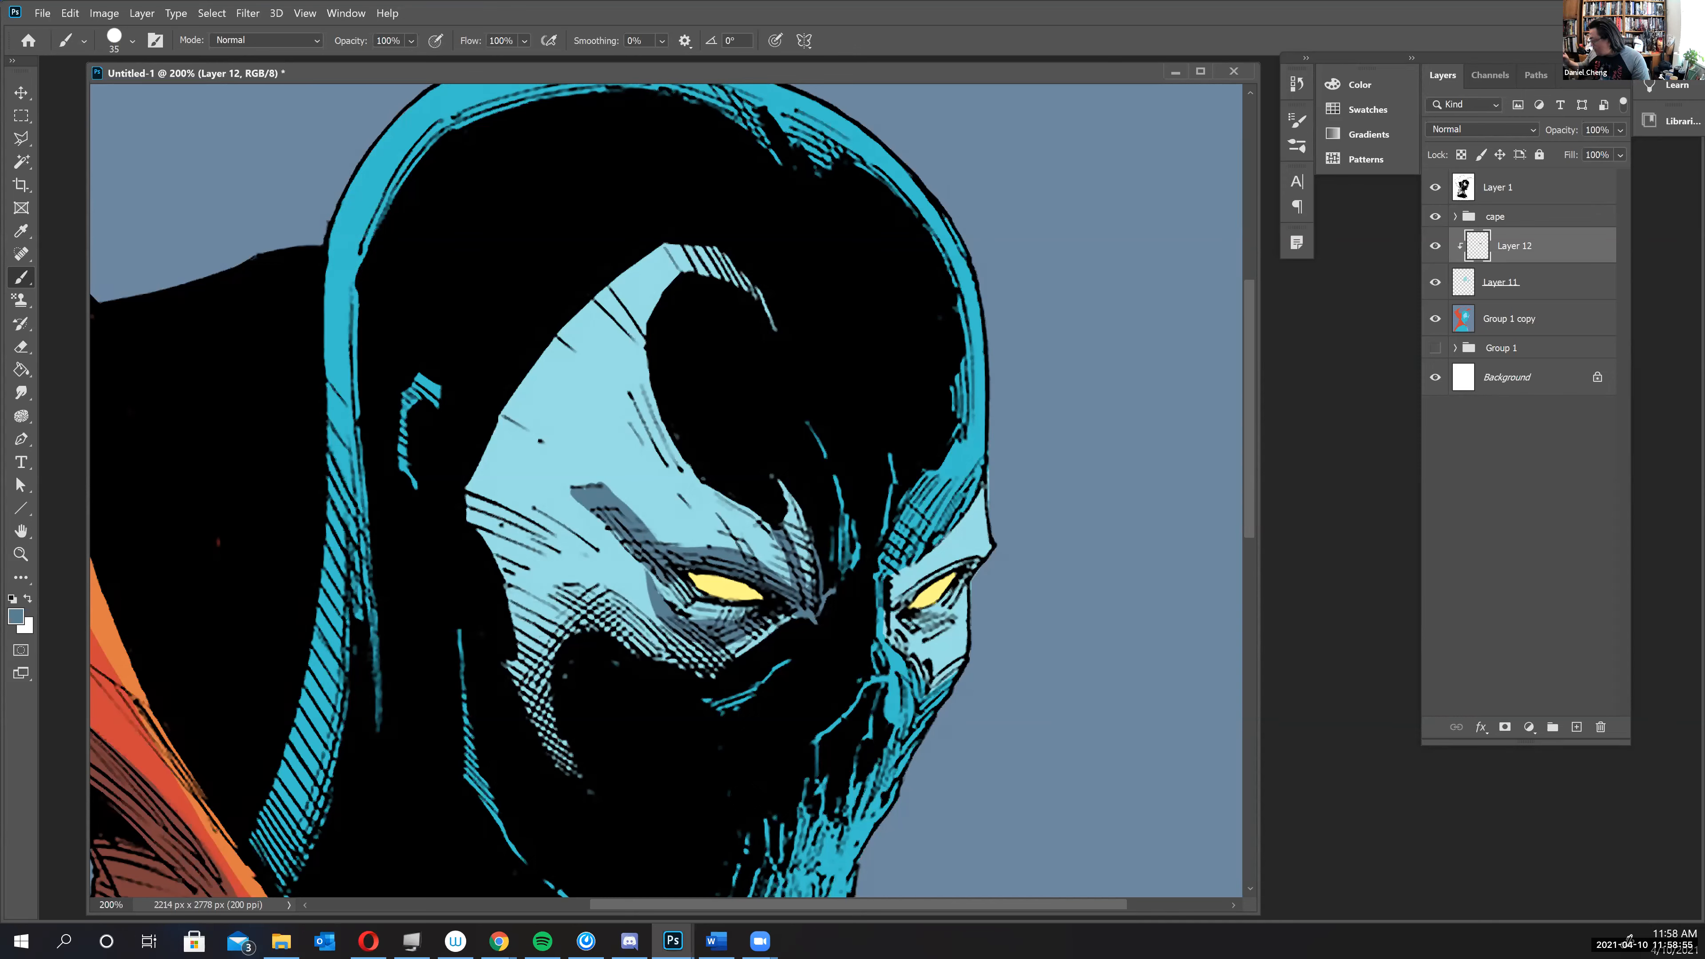
drag(580, 623, 578, 625)
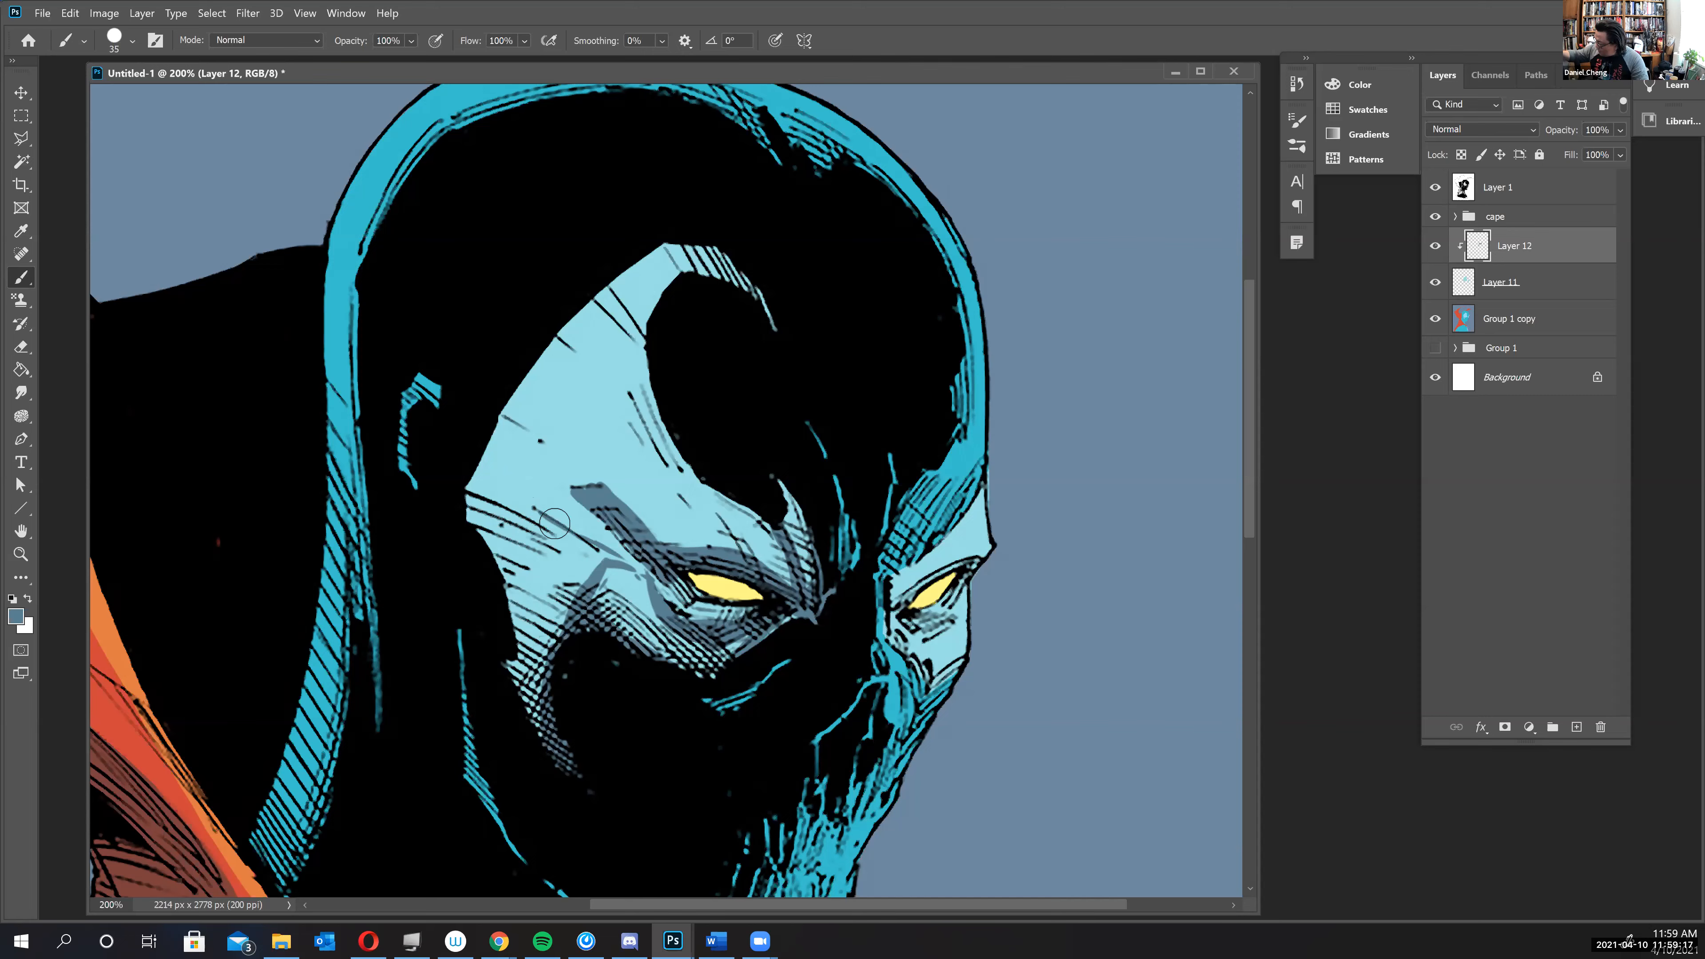
- Paint crease shadows at the temple, above the near brow and on the outer cheek, undoing unwanted strokes
key(ctrl+z)
drag(552, 519, 597, 546)
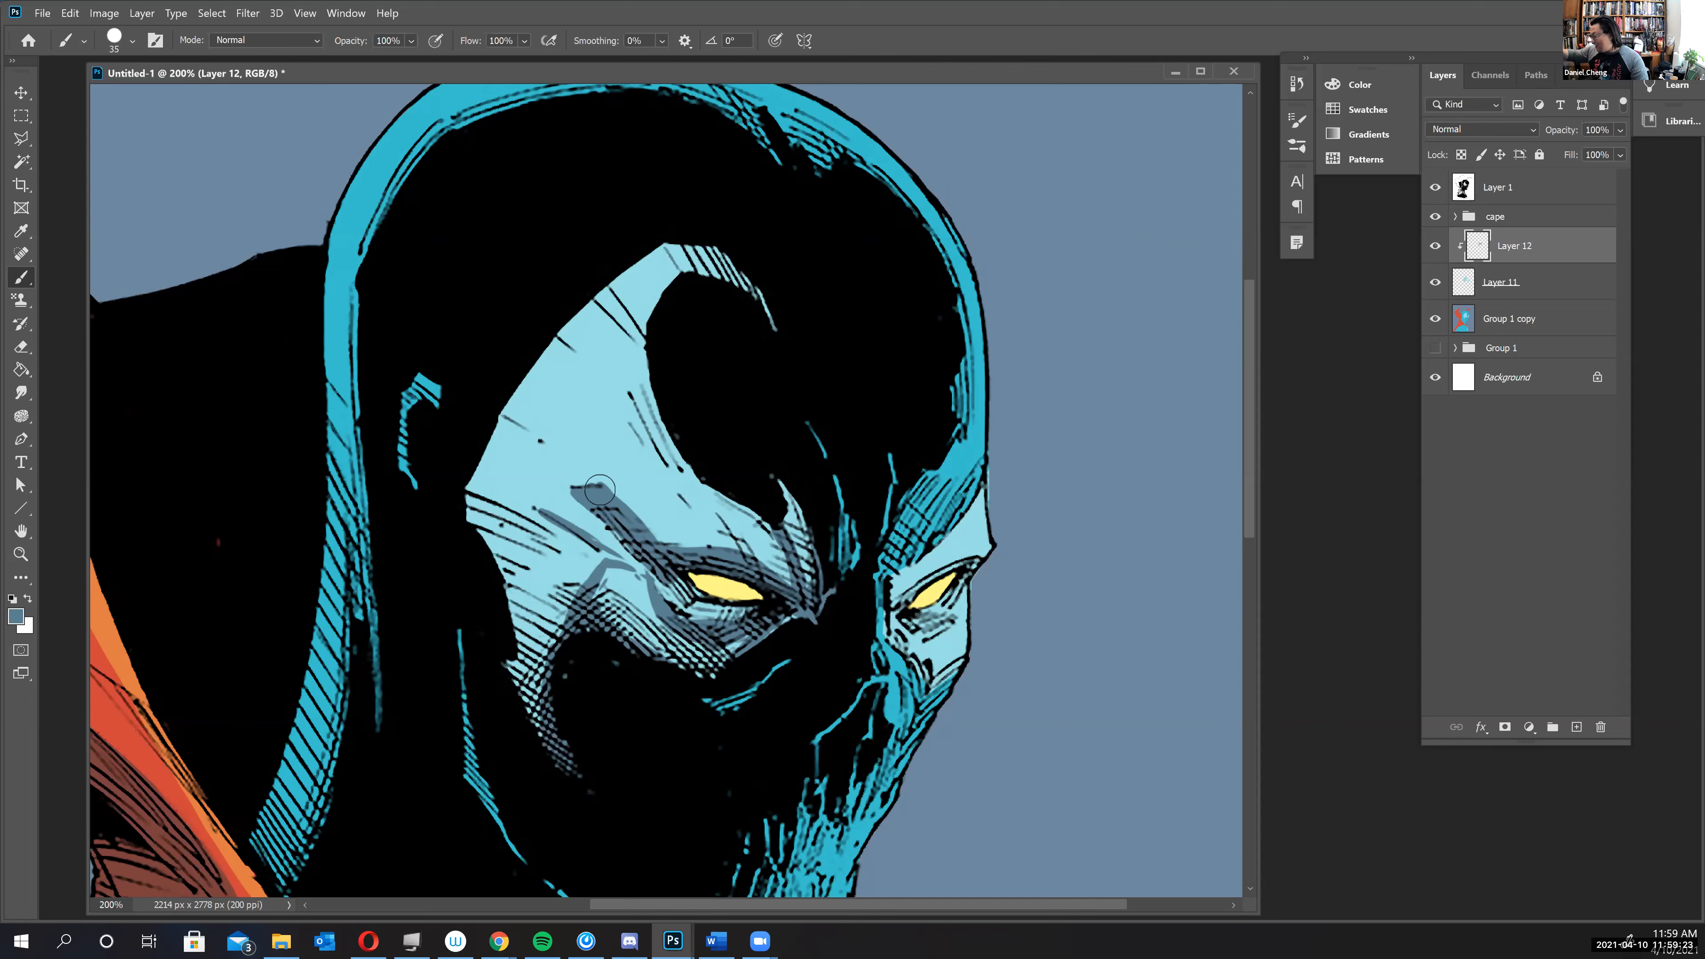
mouse_move(611, 460)
mouse_down()
mouse_move(729, 515)
mouse_move(606, 470)
mouse_move(593, 486)
mouse_move(628, 468)
mouse_move(637, 437)
mouse_move(725, 500)
mouse_move(599, 440)
mouse_move(660, 451)
mouse_up()
key(ctrl+z)
key(ctrl+z)
key(ctrl+z)
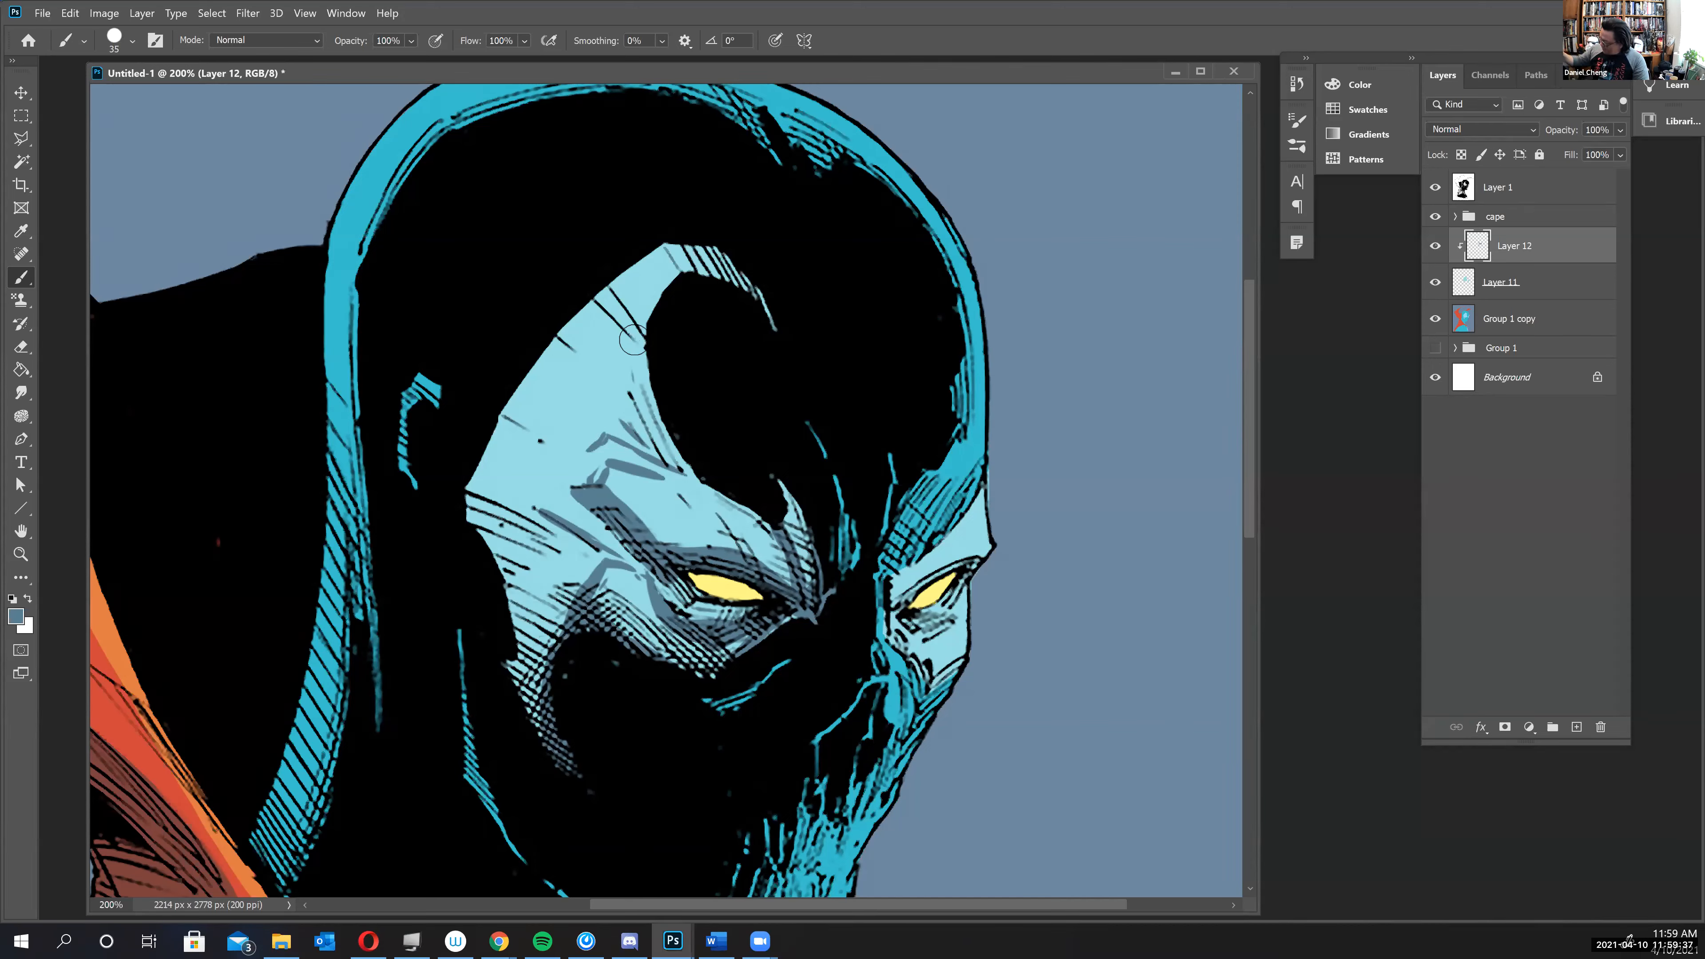
mouse_move(532, 584)
mouse_down()
mouse_move(581, 560)
mouse_move(550, 572)
mouse_move(566, 562)
mouse_up()
- Reduce the brush to 10 px and trim the outer cheek crease with the Eraser
key(bracketleft)
key(bracketleft)
key(bracketleft)
key(bracketleft)
key(bracketleft)
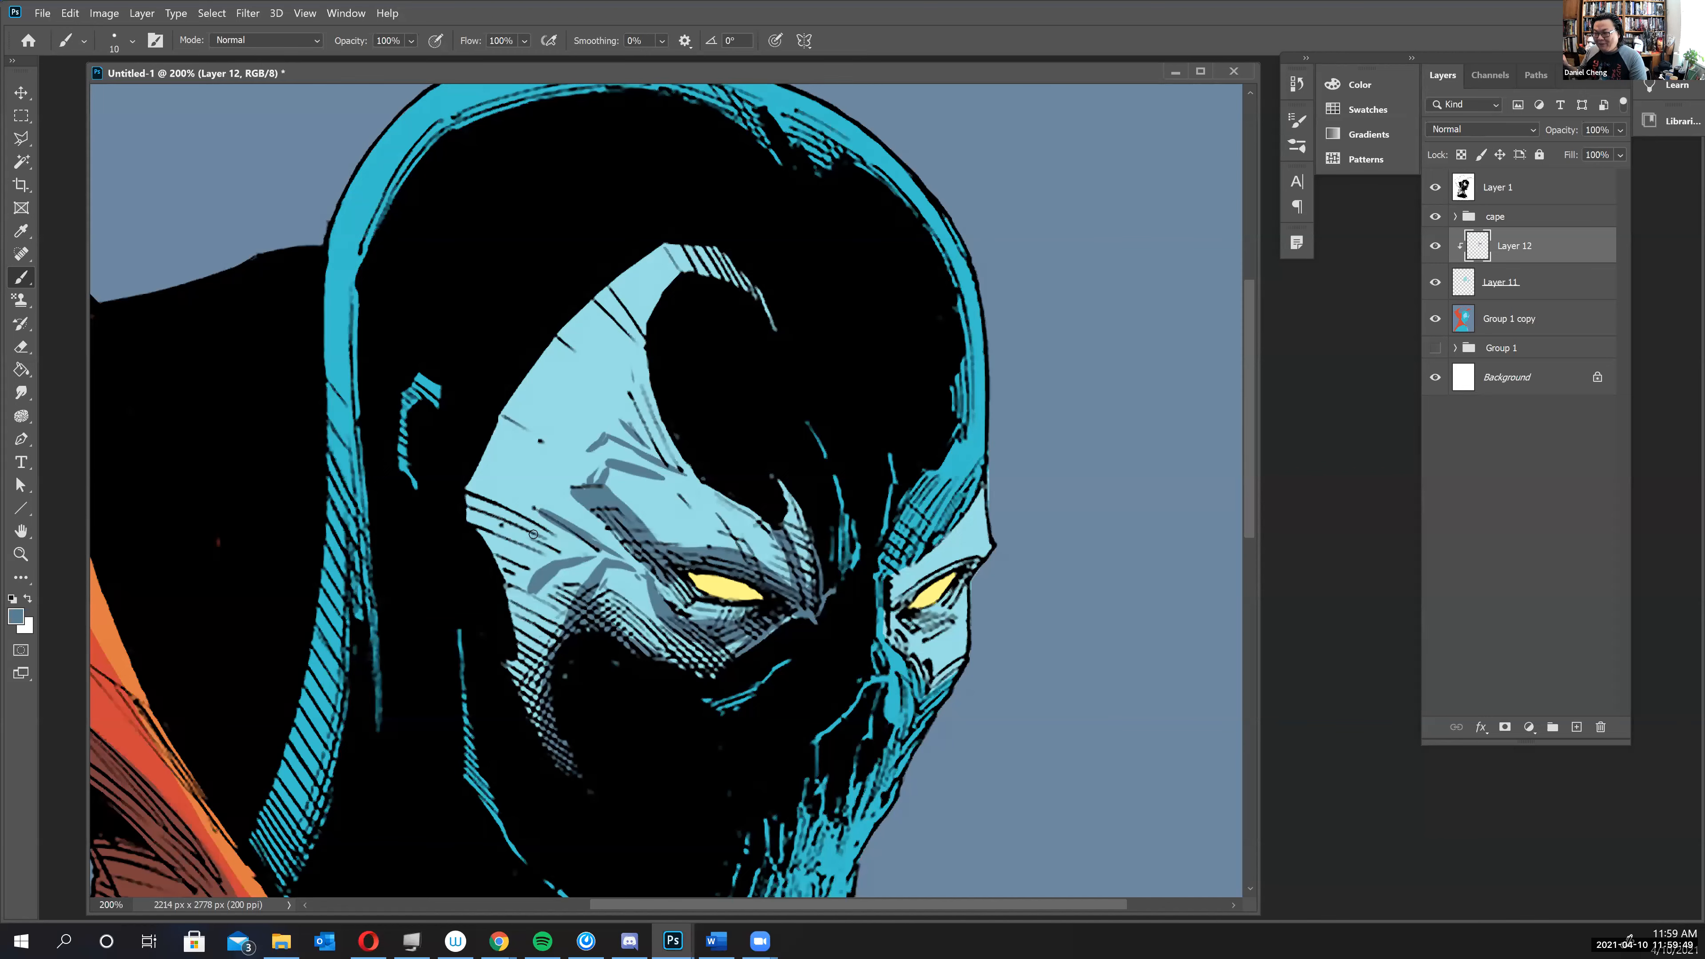
key(e)
mouse_move(551, 552)
mouse_down()
mouse_move(523, 584)
mouse_move(564, 553)
mouse_up()
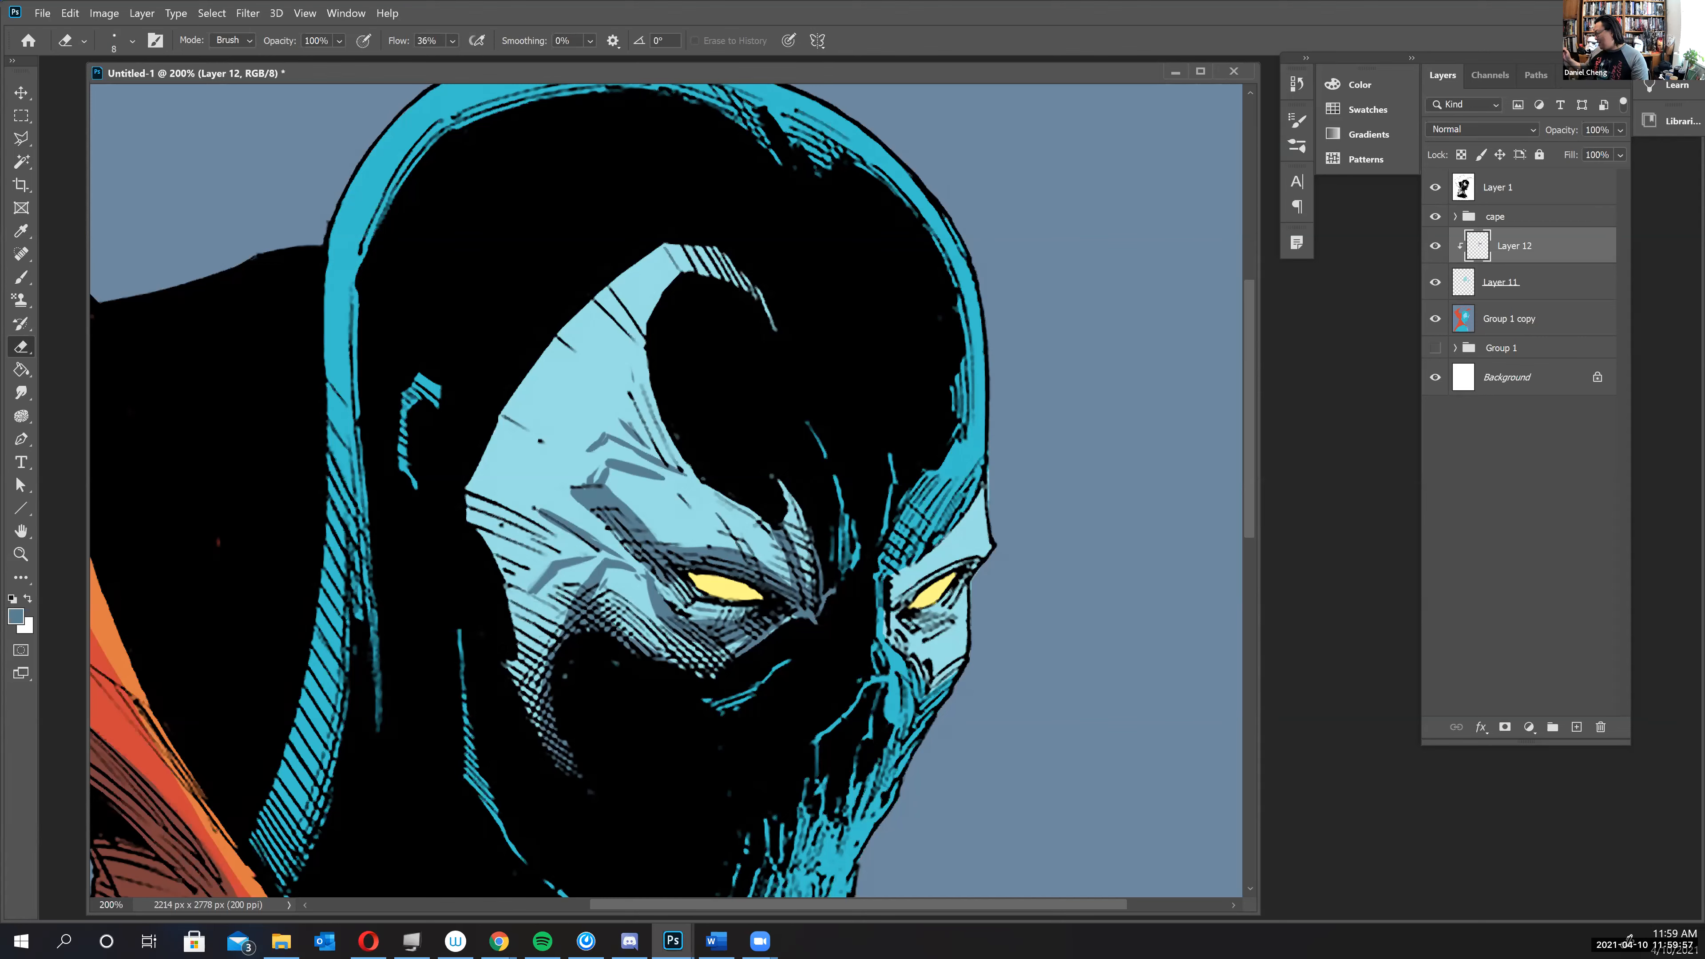
- Paint fine shadows with the Brush above and below the far eye and on the far cheek
key(b)
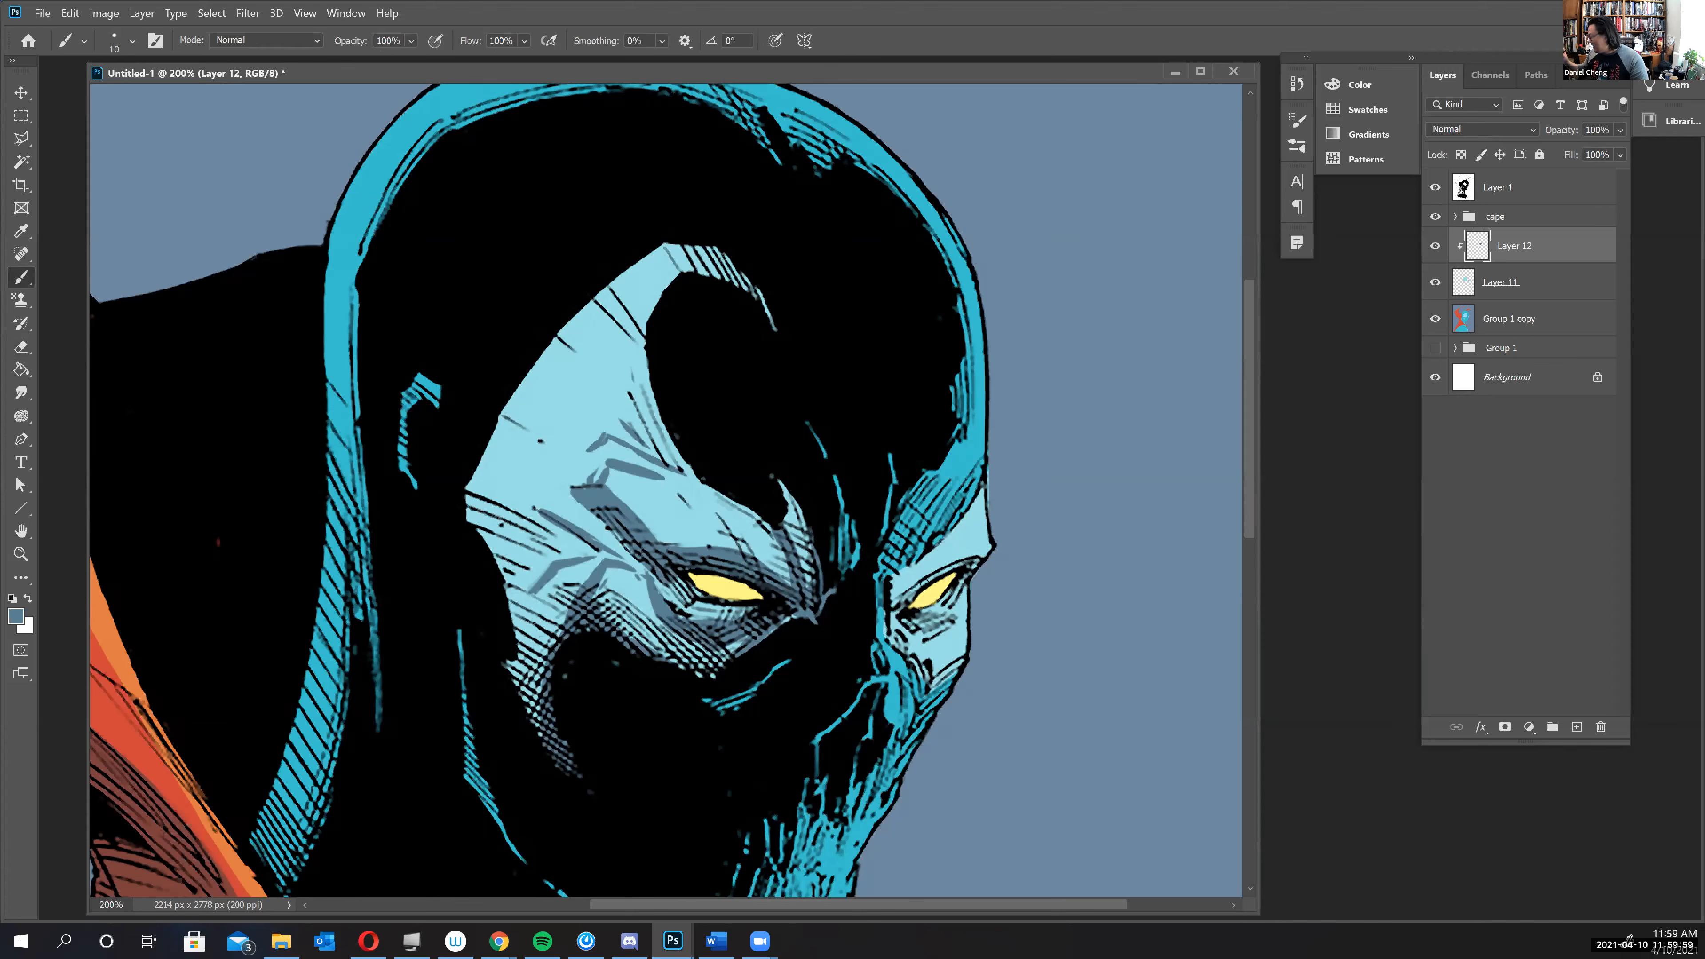
mouse_move(892, 602)
mouse_down()
mouse_move(972, 551)
mouse_move(924, 574)
mouse_up()
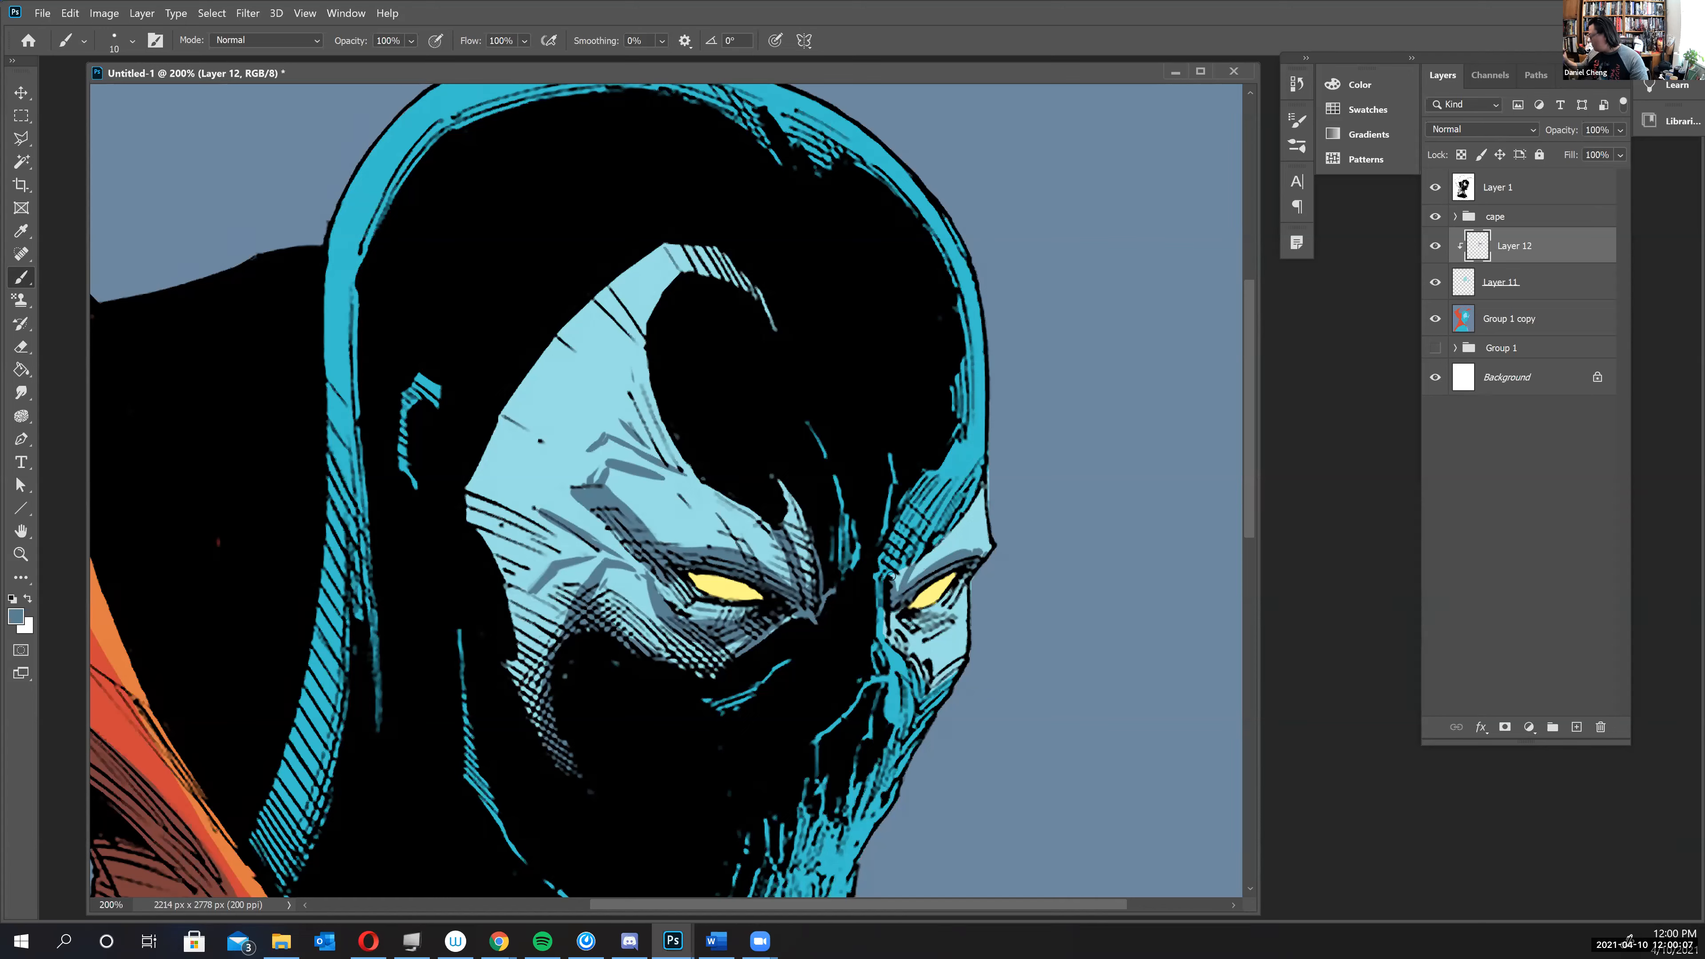
mouse_move(899, 617)
mouse_down()
mouse_move(929, 637)
mouse_move(964, 592)
mouse_move(929, 635)
mouse_up()
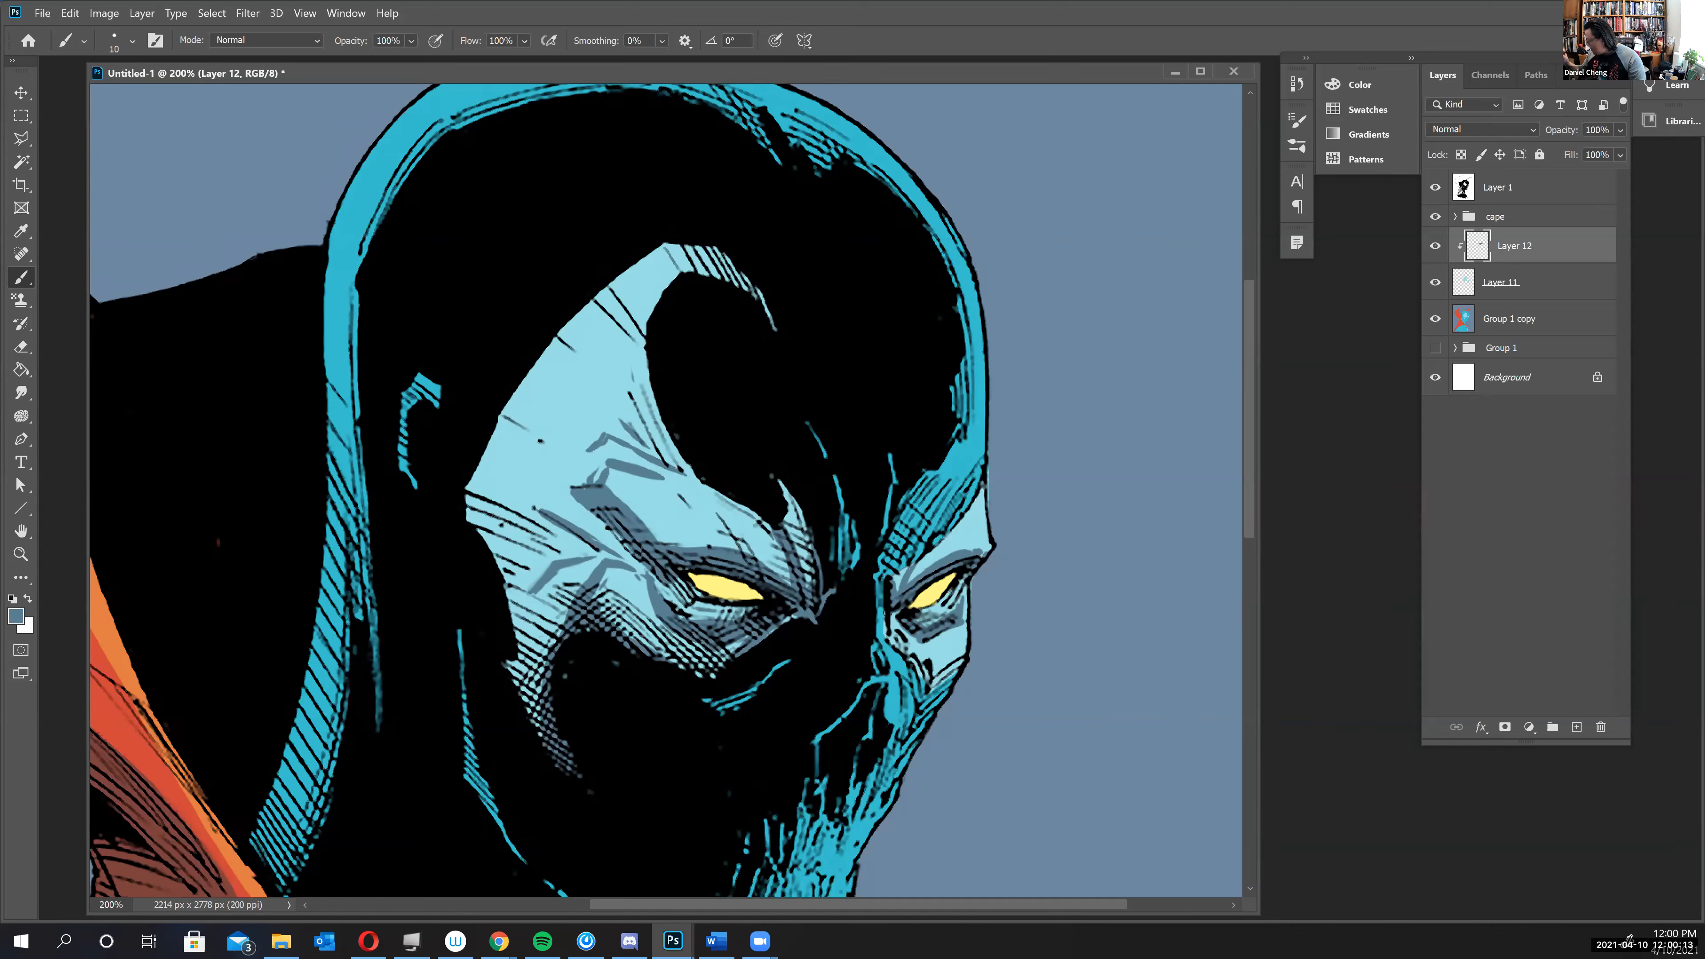
mouse_move(928, 661)
mouse_down()
mouse_move(892, 626)
mouse_move(952, 659)
mouse_up()
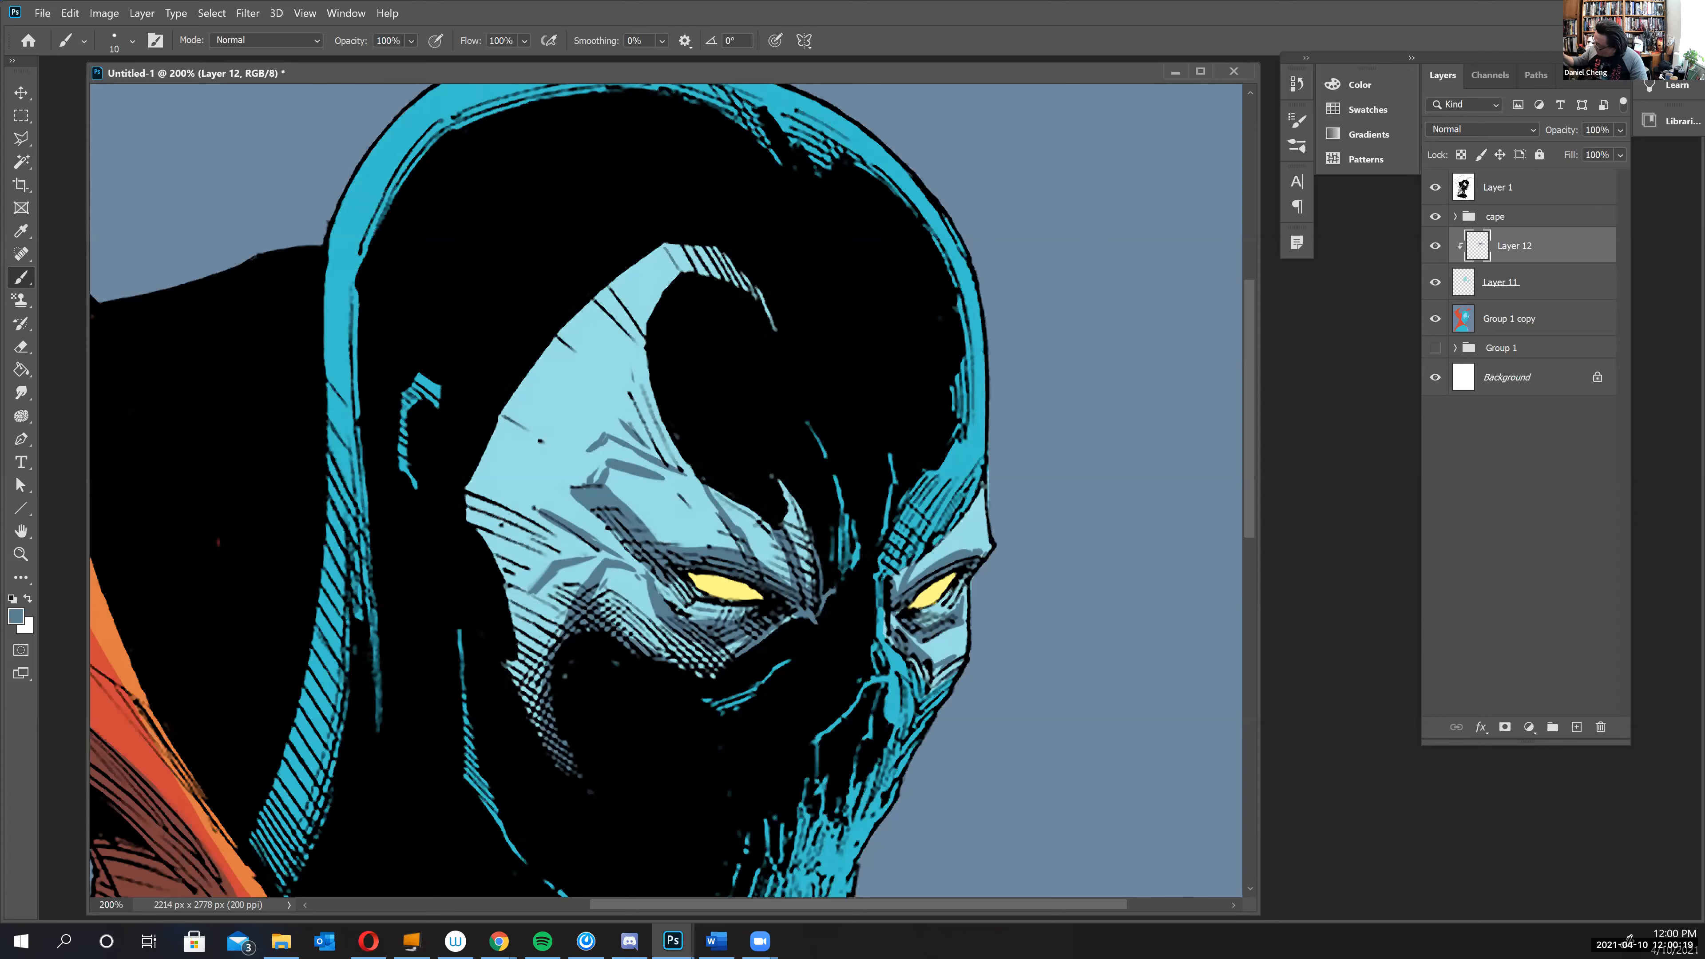
- Paint thin crease lines across the upper forehead patch and up from the inner end of the near brow
drag(610, 290, 631, 309)
drag(812, 545, 781, 487)
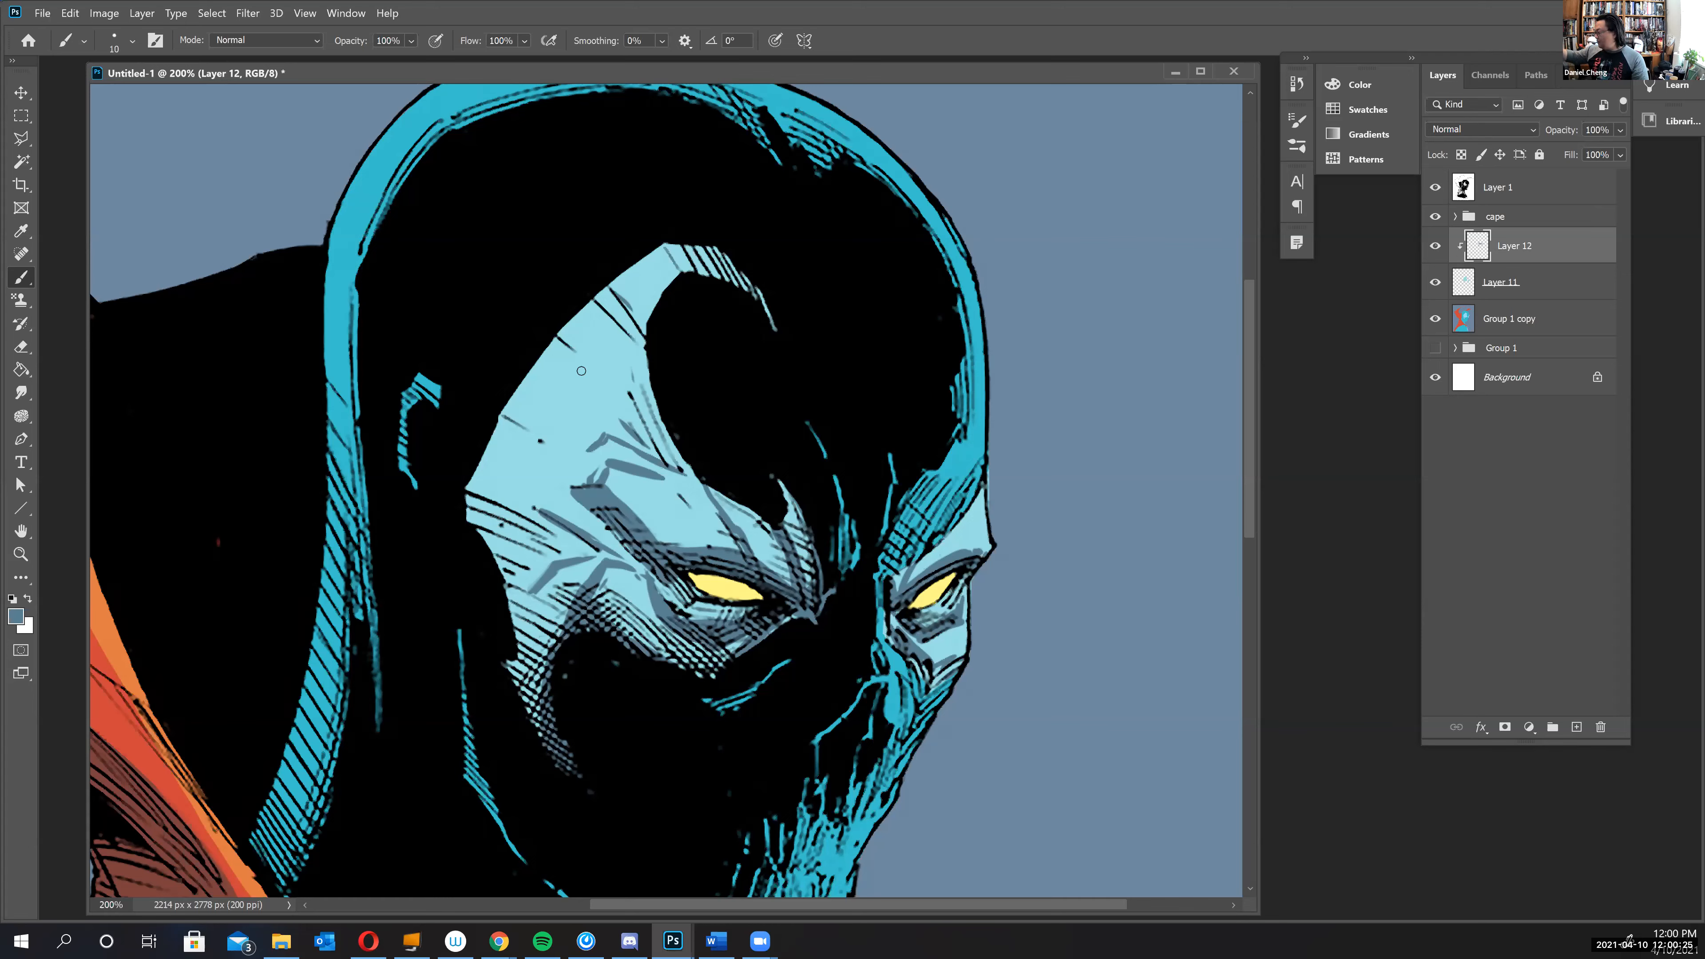
drag(564, 365, 676, 452)
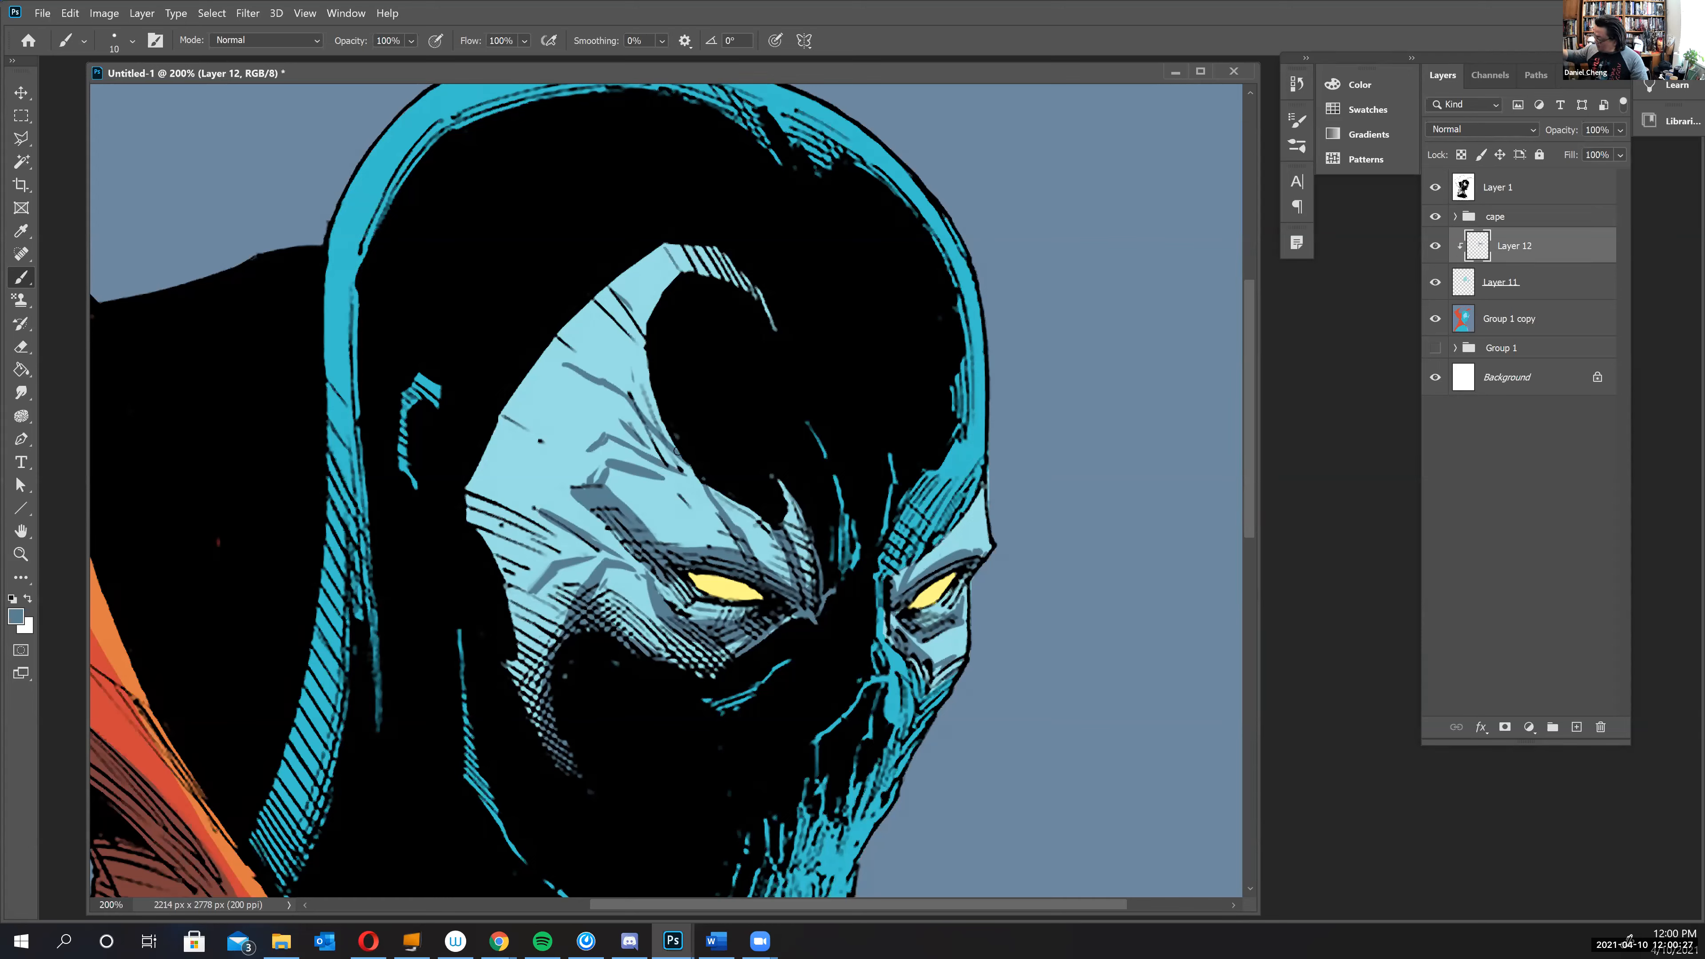
drag(616, 360, 646, 381)
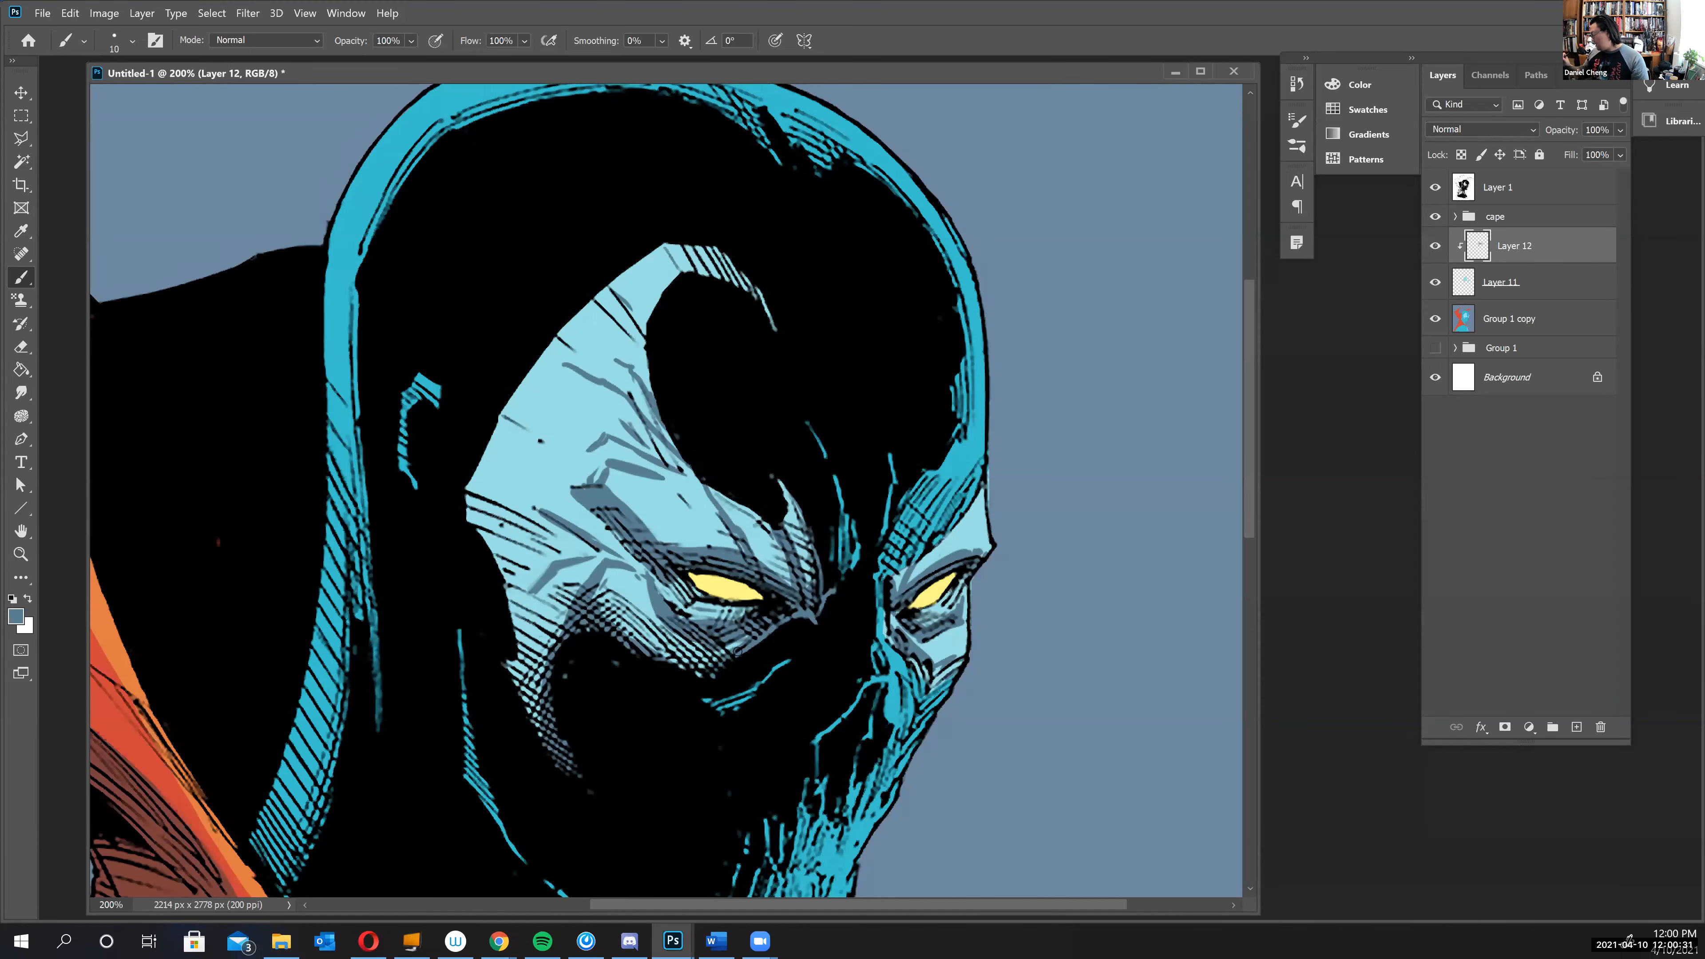
- Enlarge the brush to 35 px and paint a broad shadow along the outer side of the forehead patch
key(ctrl+minus)
key(ctrl+minus)
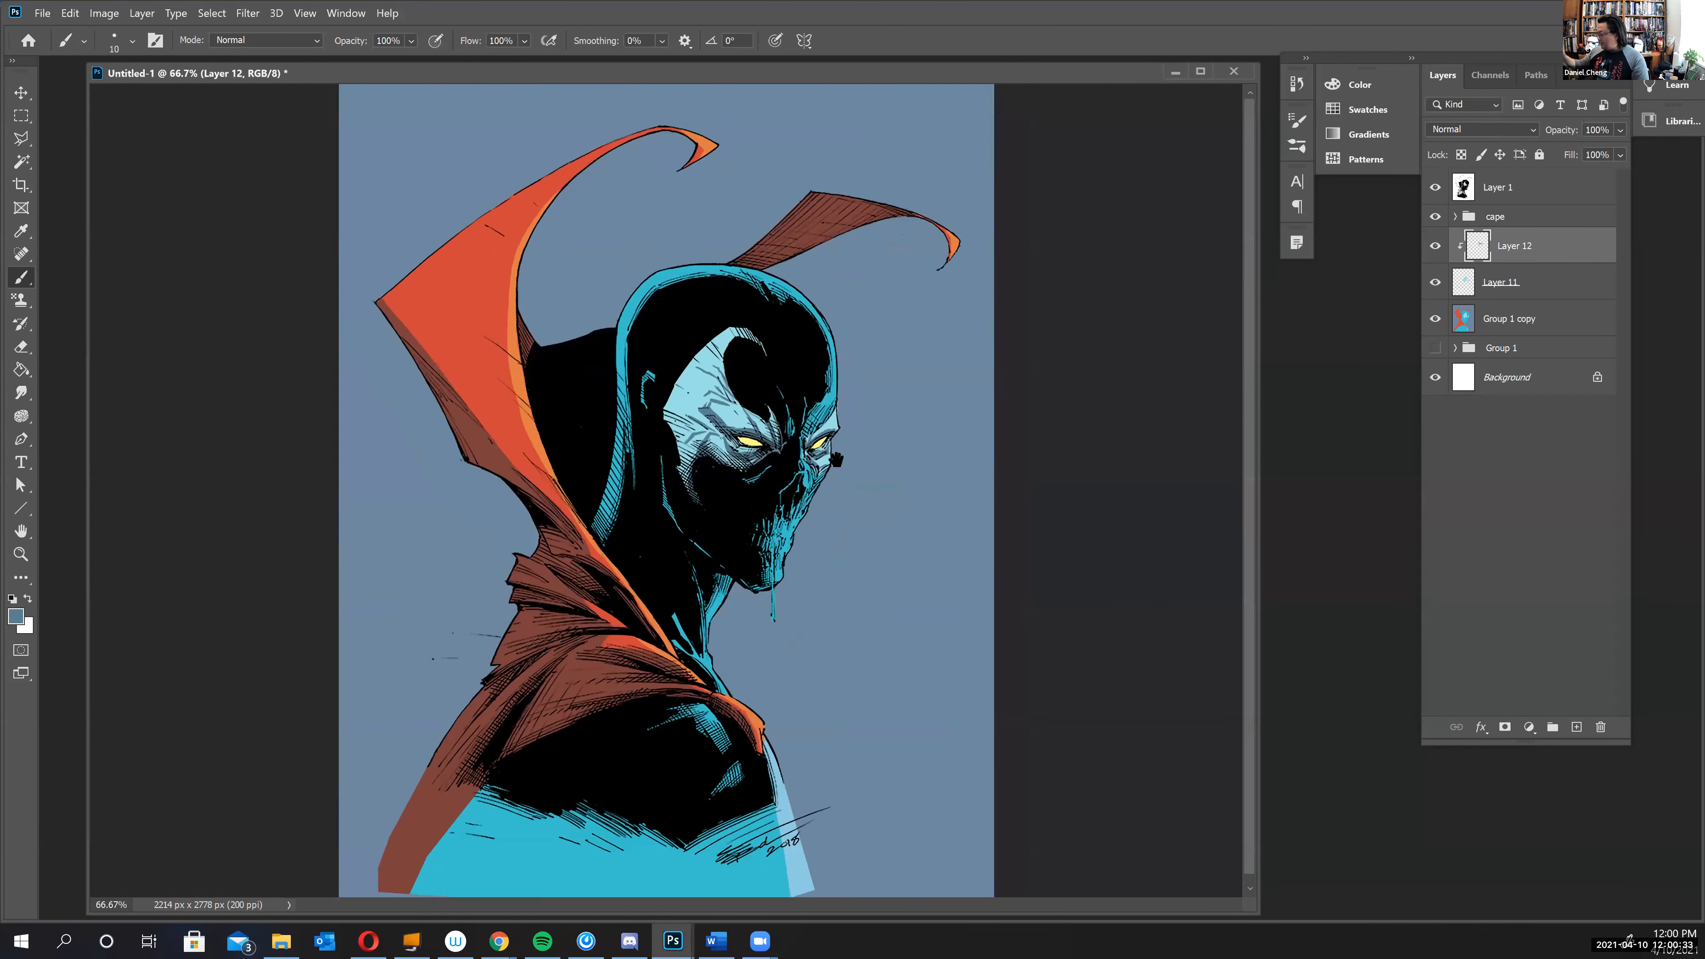
key(ctrl+plus)
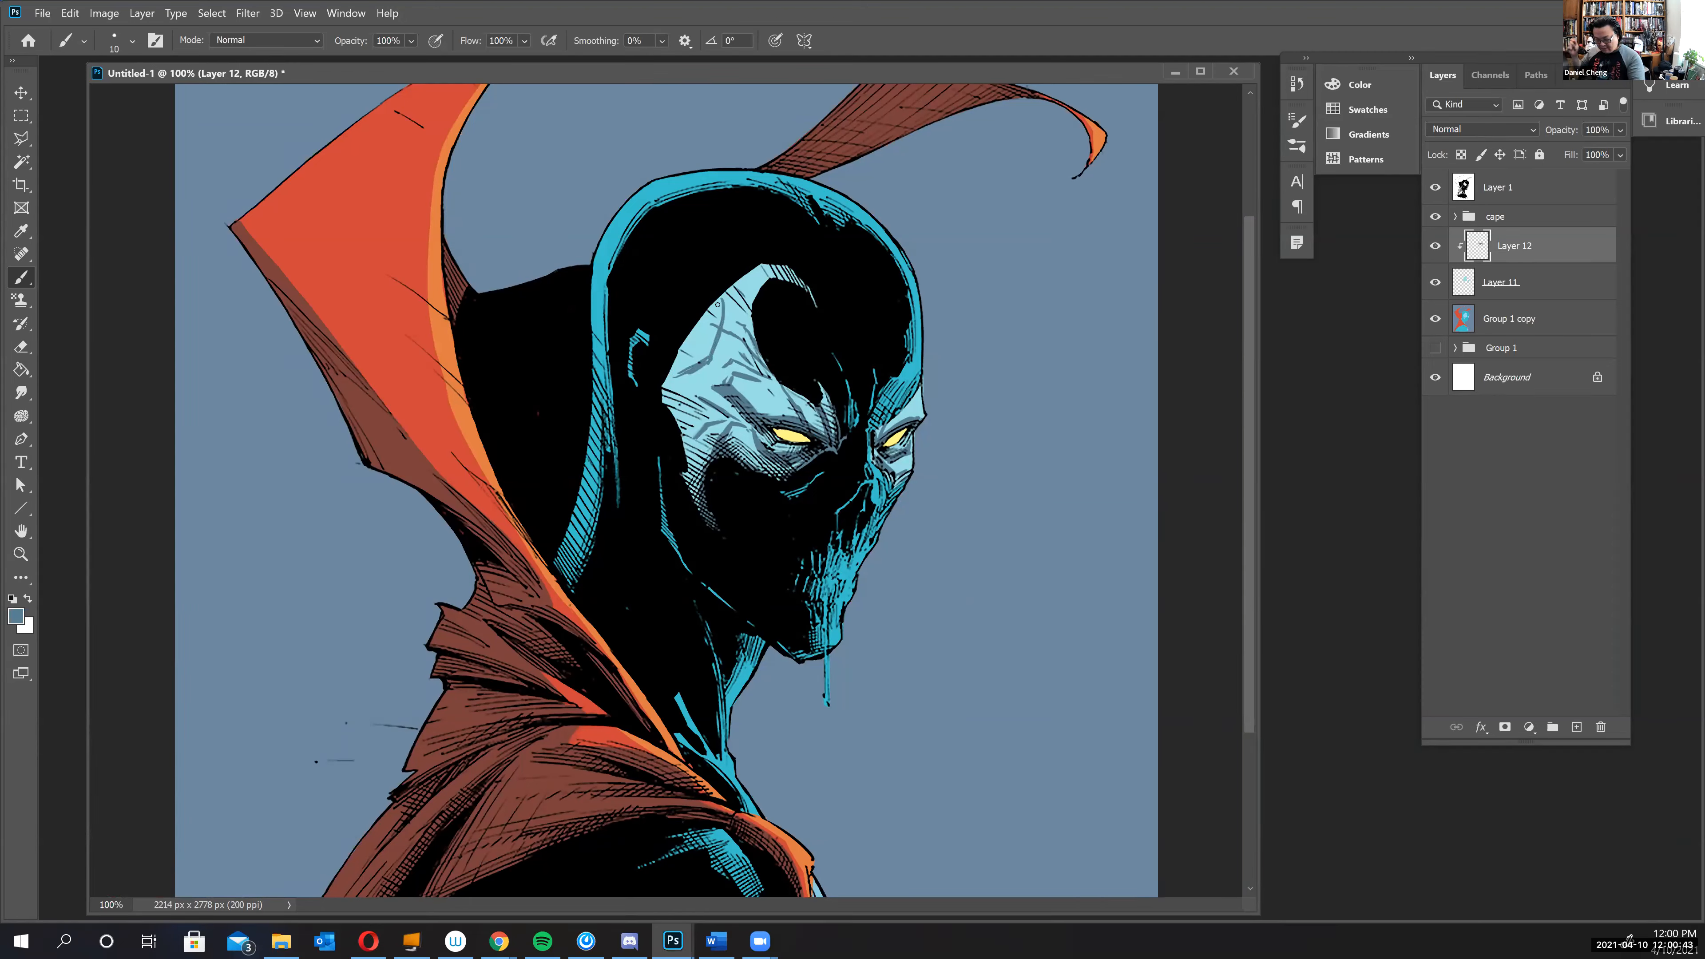
key(bracketright)
key(bracketright)
key(bracketright)
key(bracketright)
key(bracketright)
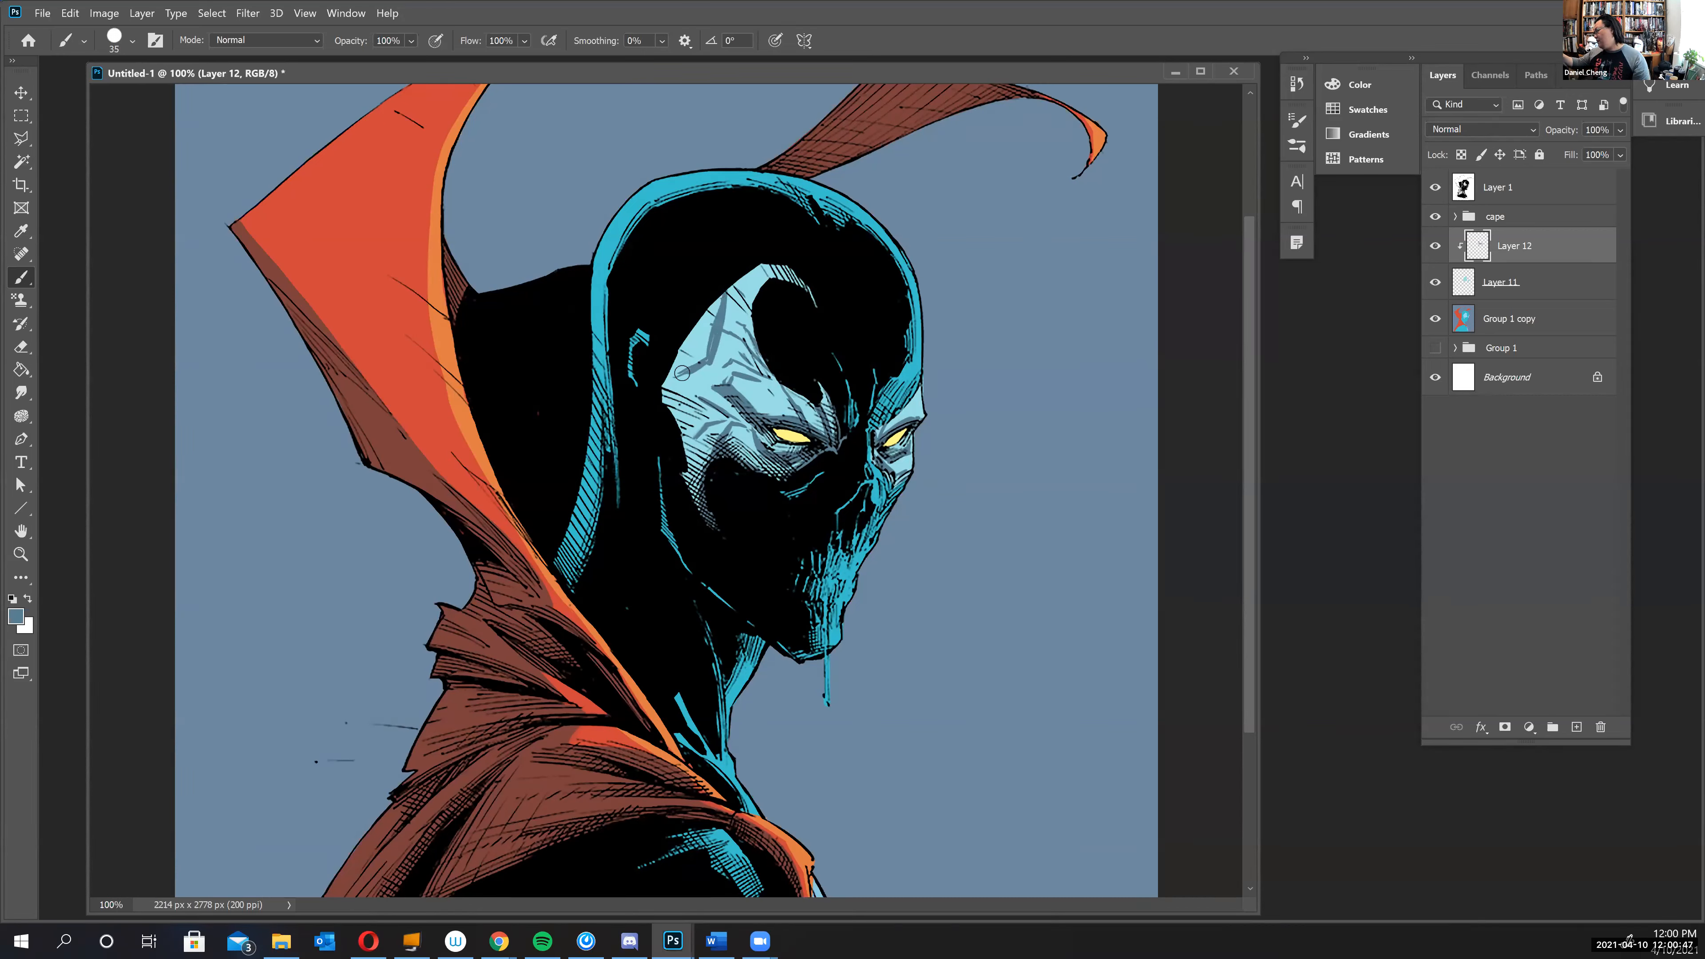
mouse_move(701, 354)
mouse_down()
mouse_move(666, 380)
mouse_move(733, 335)
mouse_up()
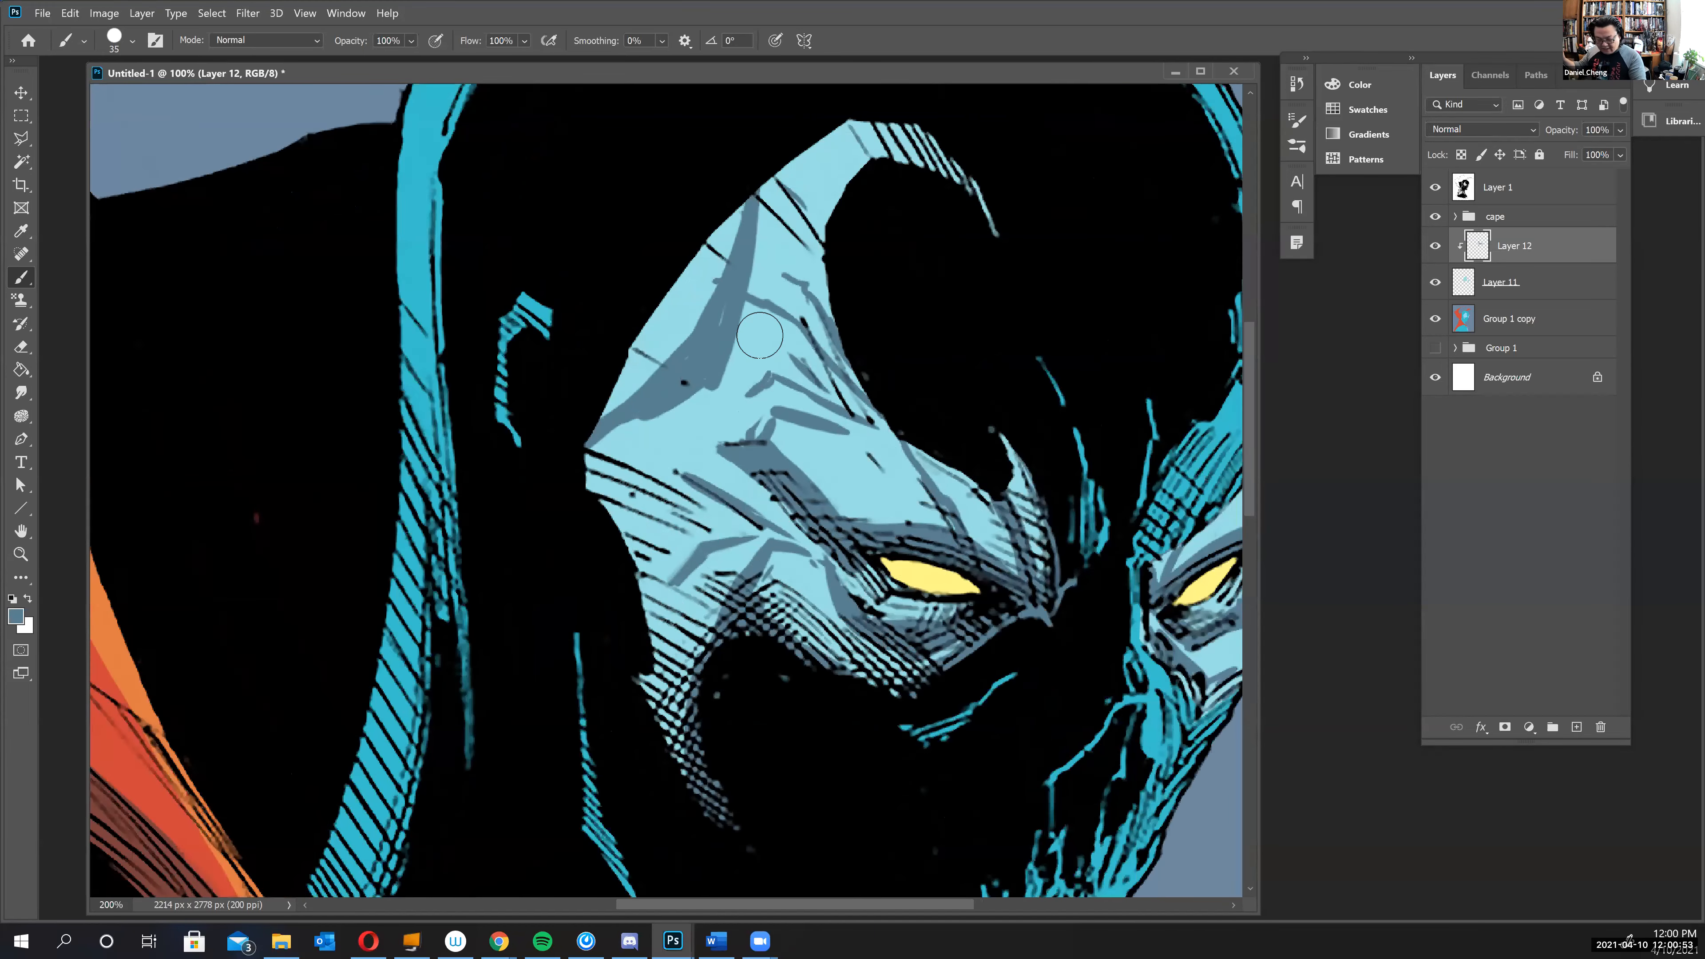
- Erase along both edges of the broad forehead shadow to sharpen it into a tapered, angular shape
key(e)
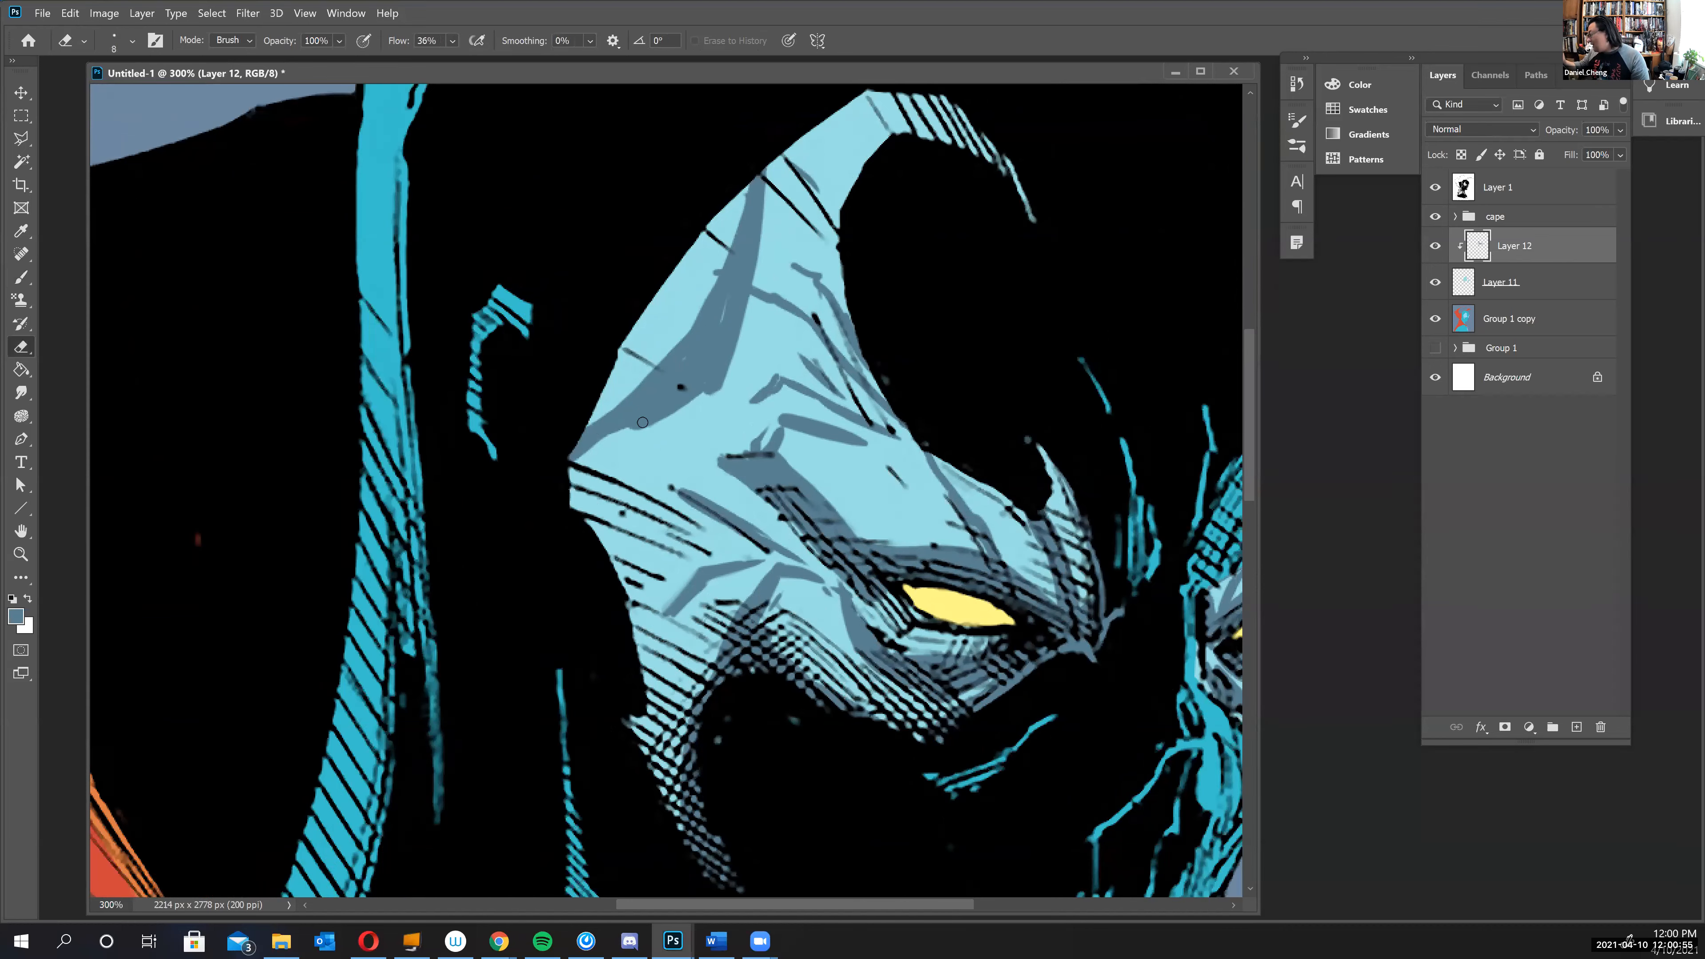
drag(614, 447, 591, 450)
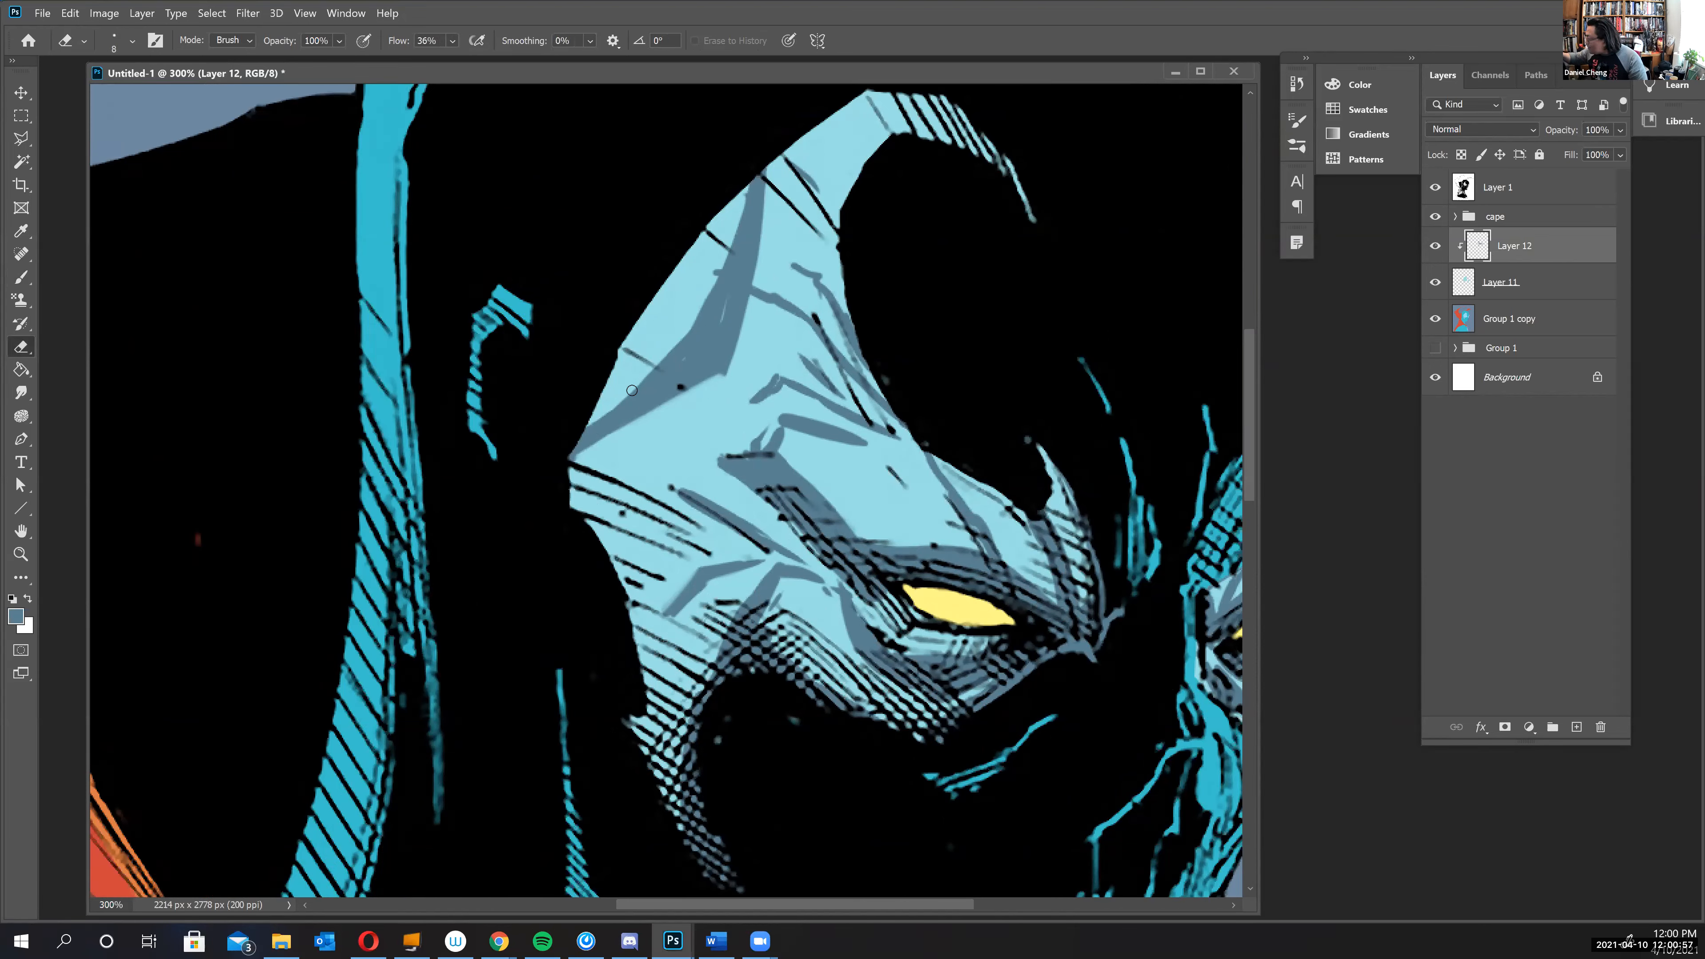
mouse_move(688, 300)
mouse_down()
mouse_move(627, 391)
mouse_move(723, 252)
mouse_up()
mouse_move(673, 338)
mouse_down()
mouse_move(736, 194)
mouse_move(660, 353)
mouse_move(780, 193)
mouse_up()
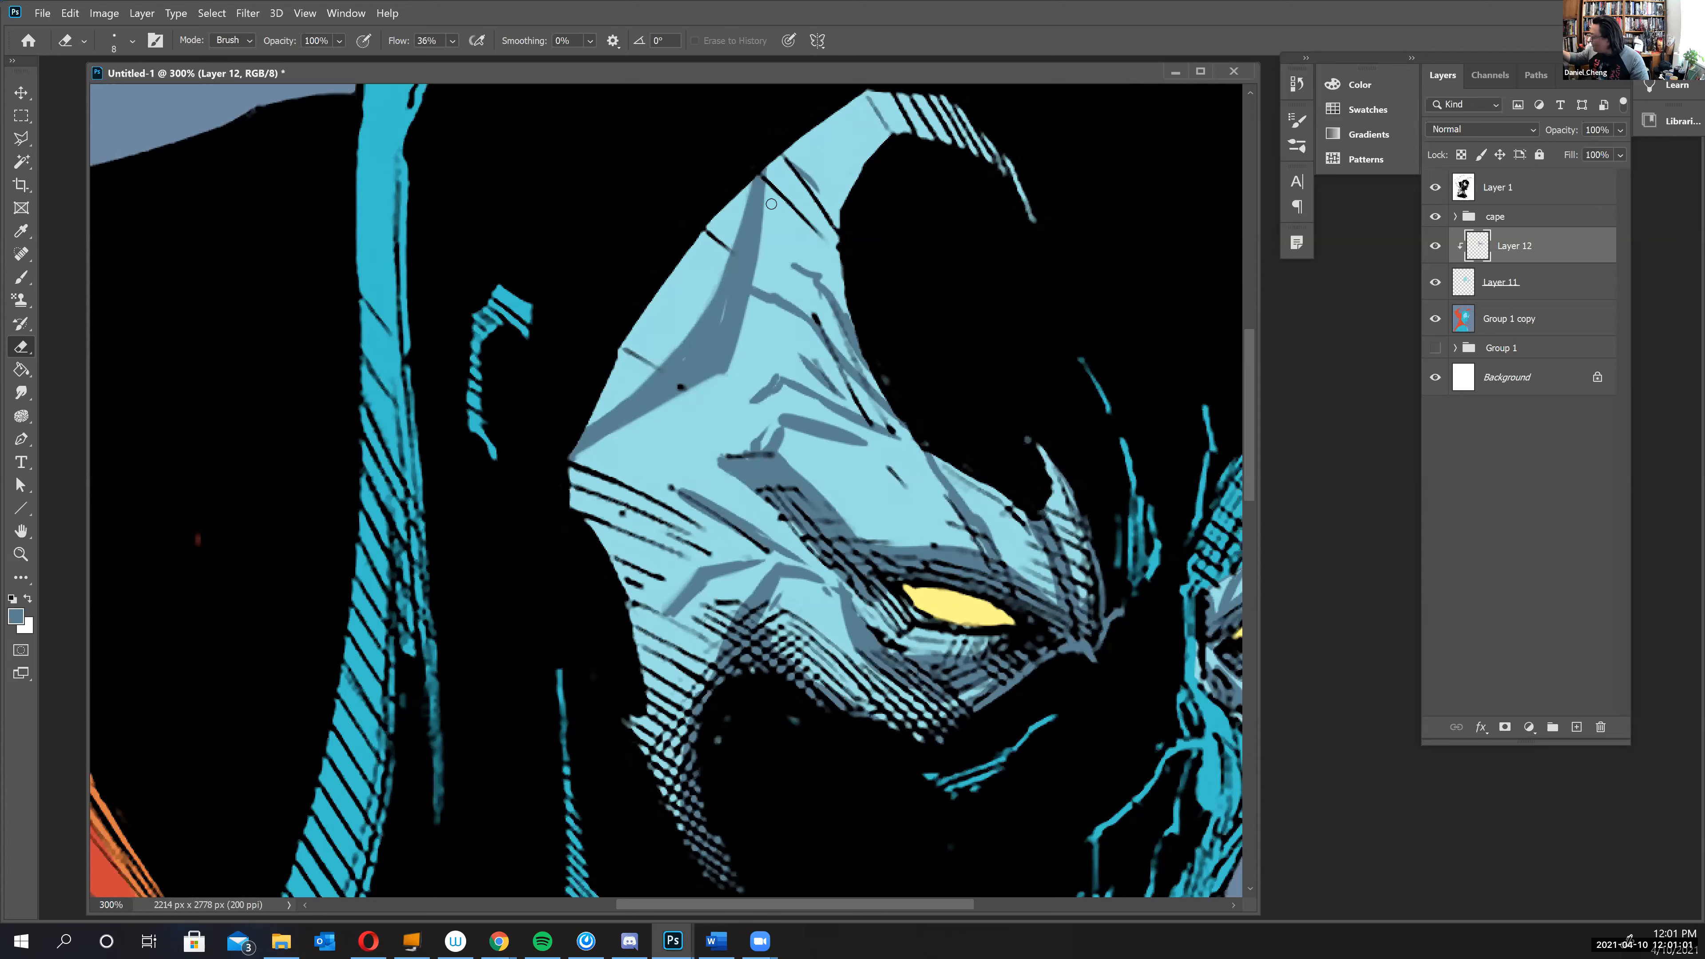
- Thin and taper the small forehead and brow creases with the Eraser
key(b)
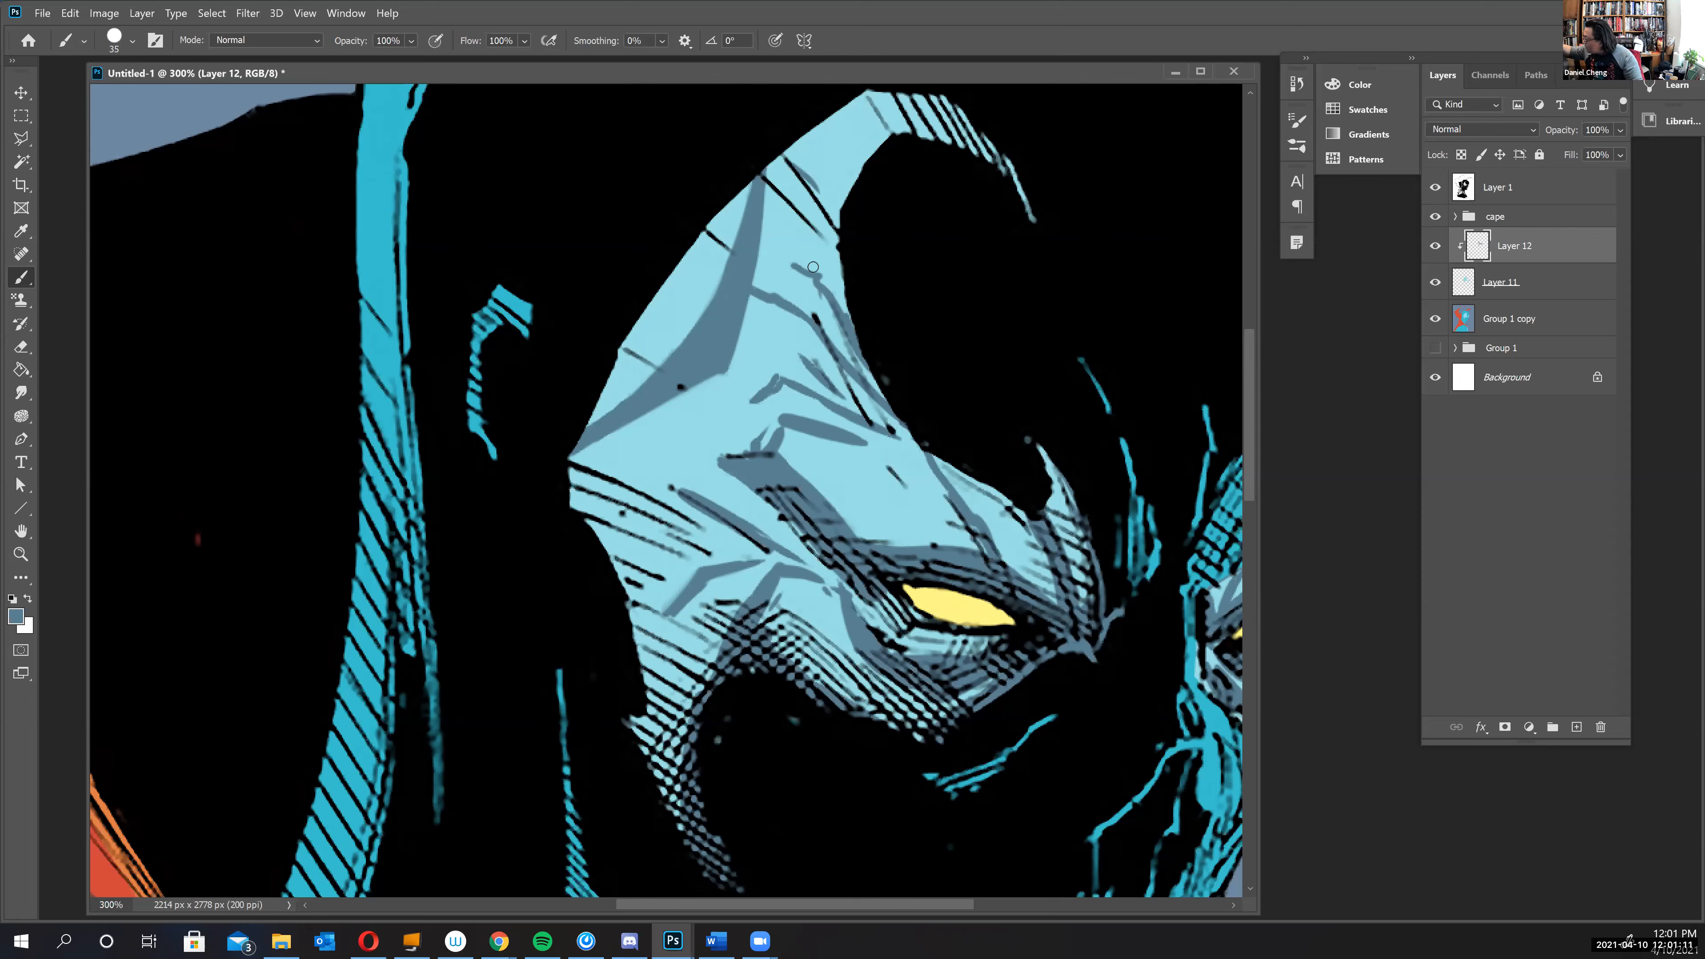
key(e)
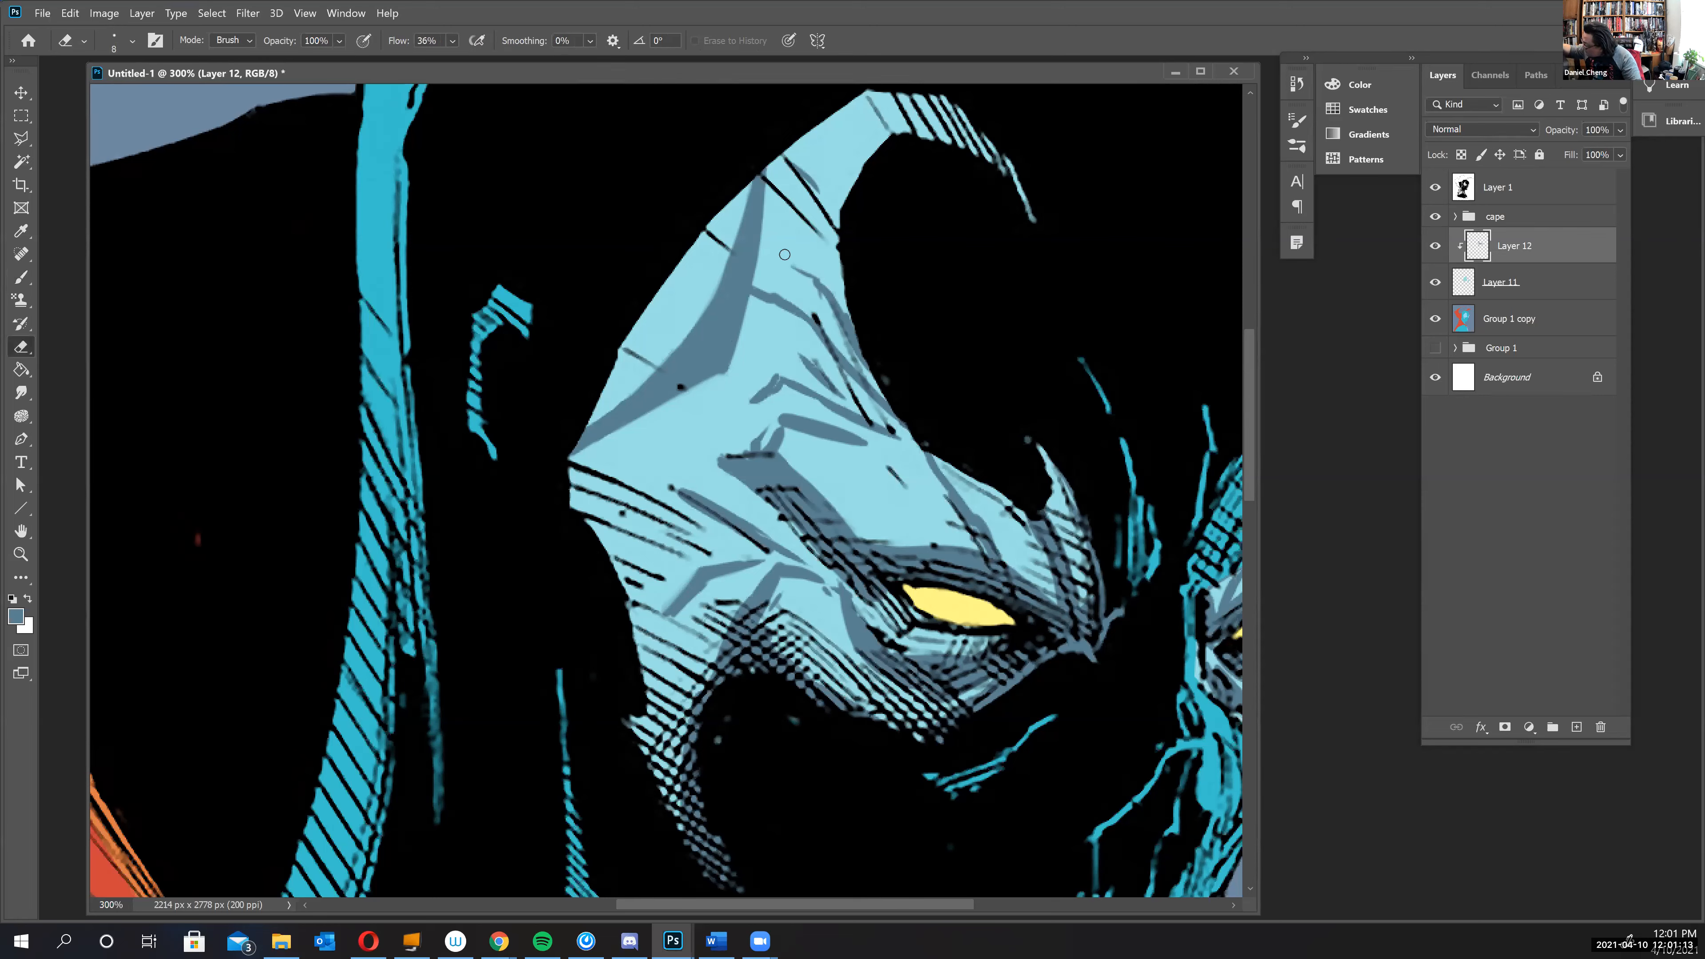
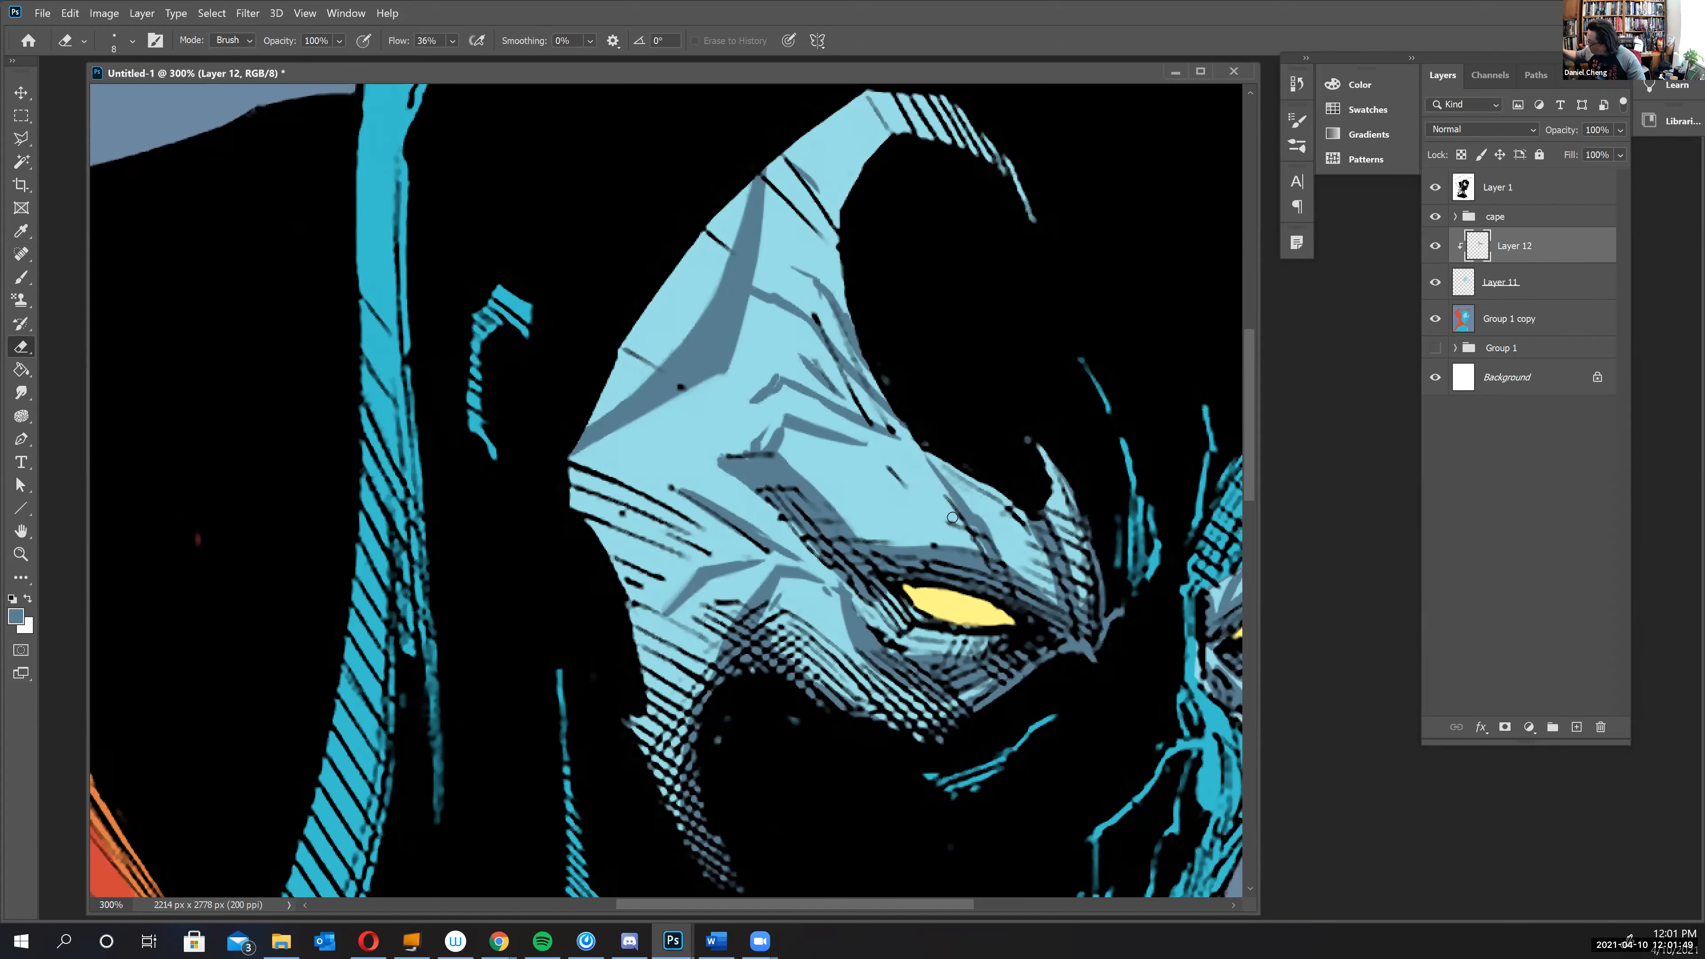
scroll(935, 610, down, 3)
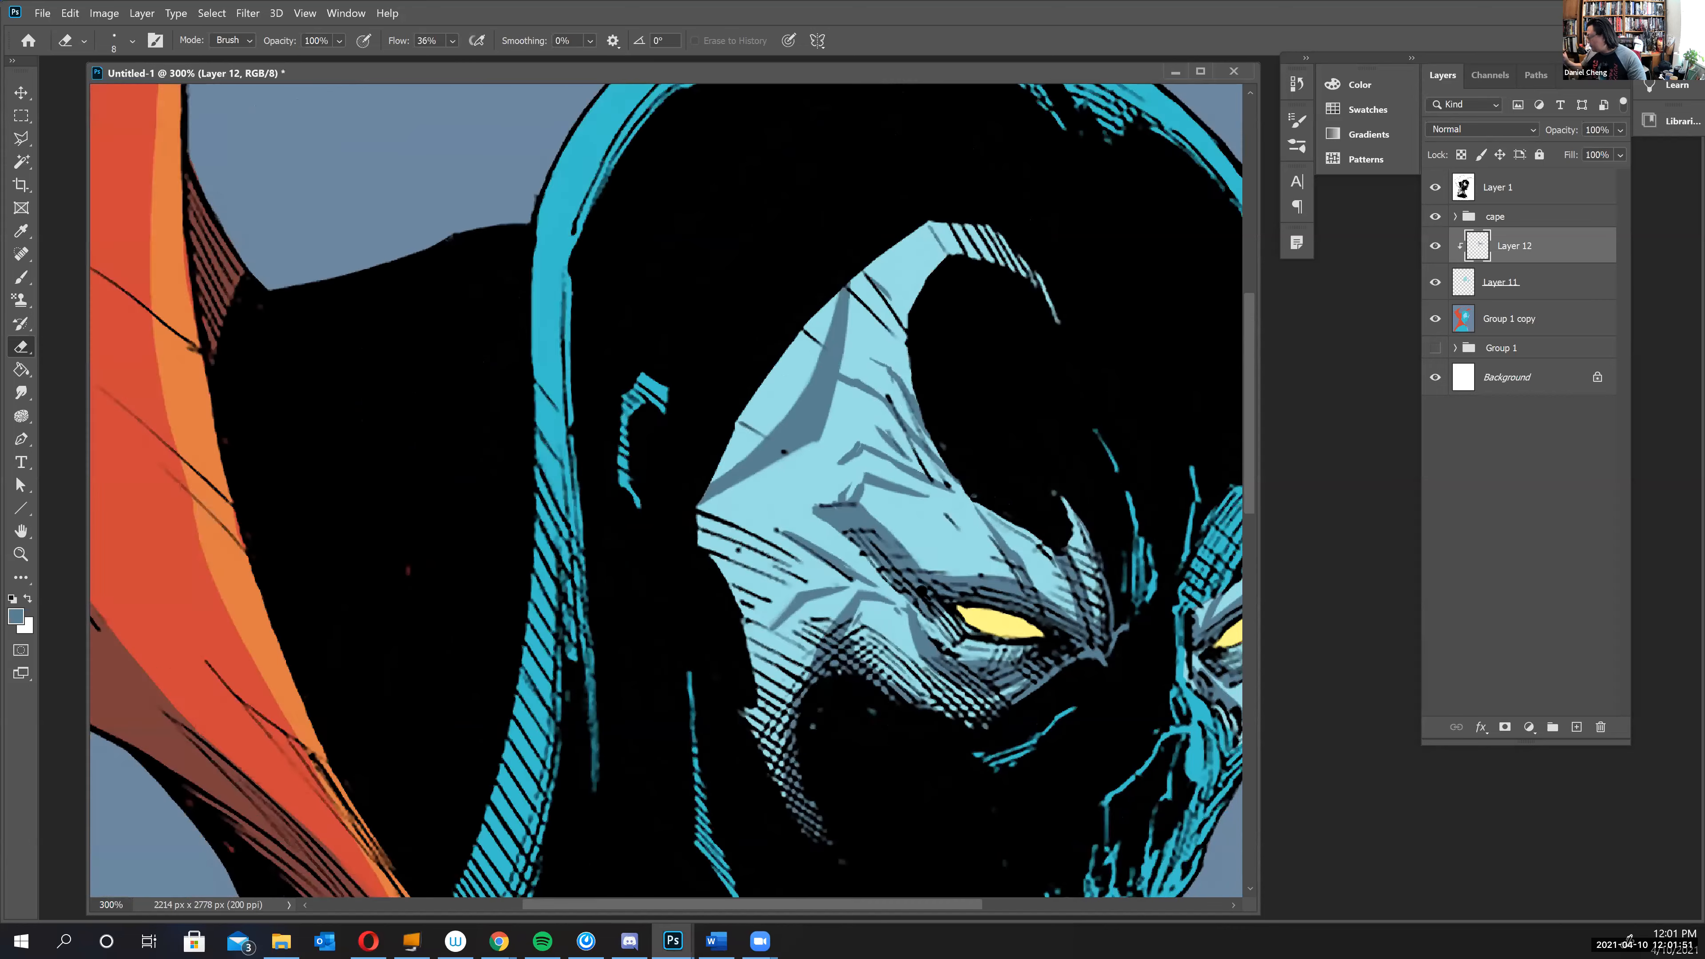
scroll(903, 589, down, 3)
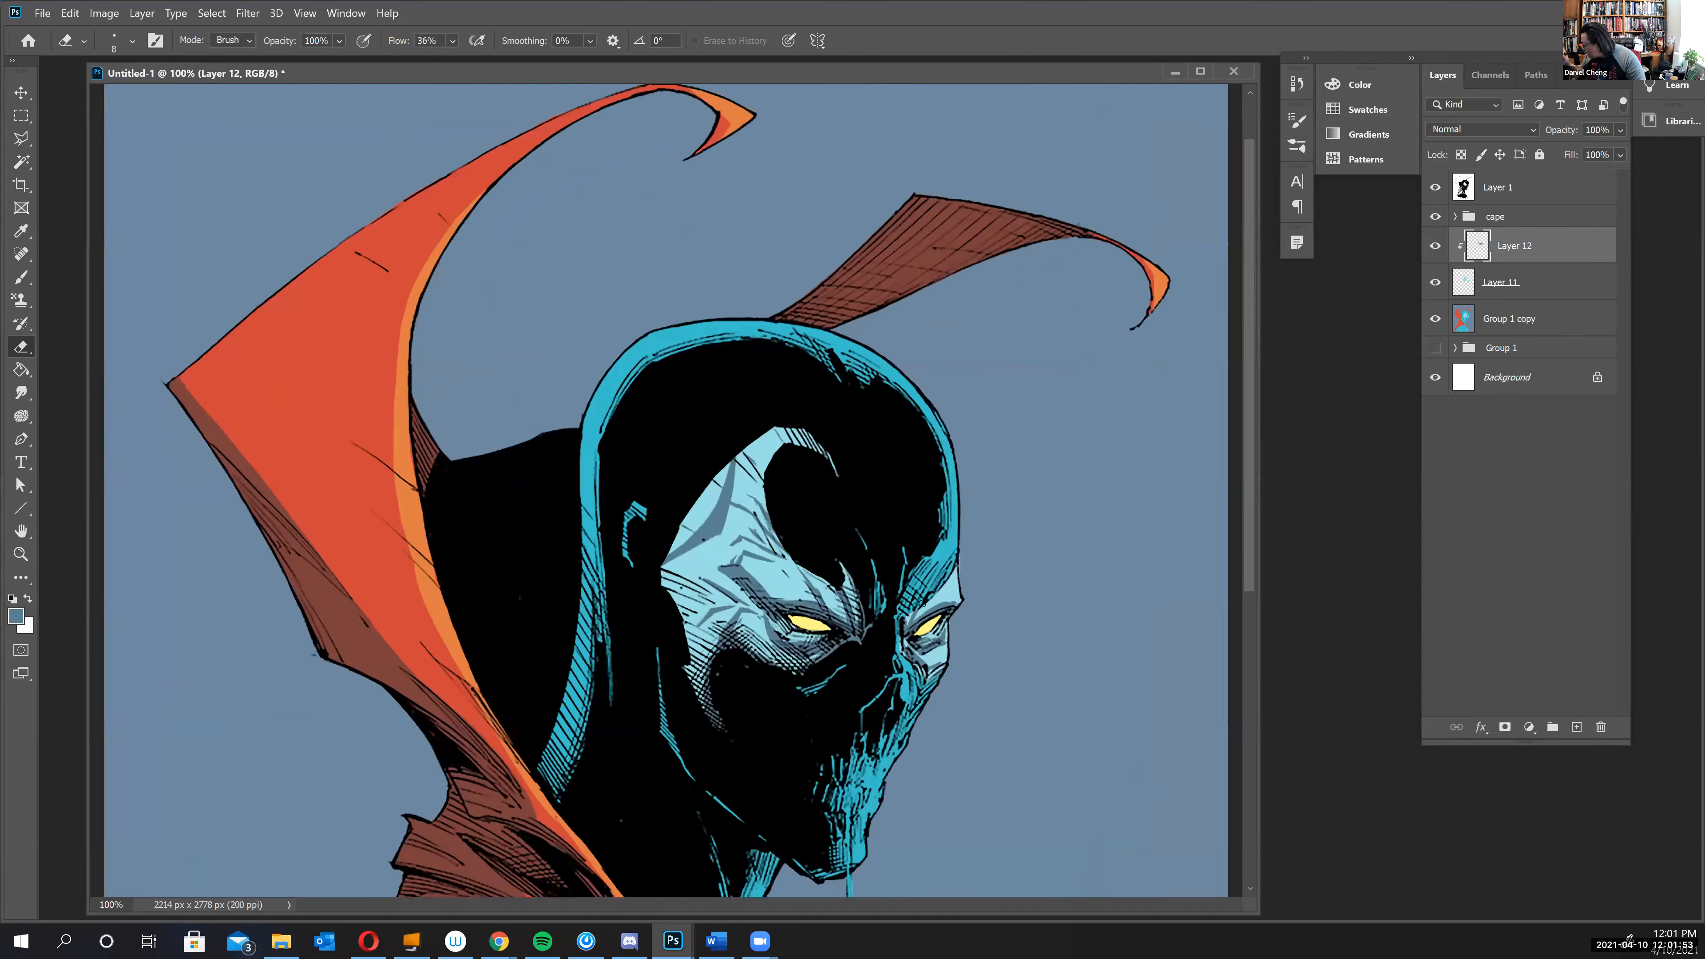
scroll(925, 602, up, 1)
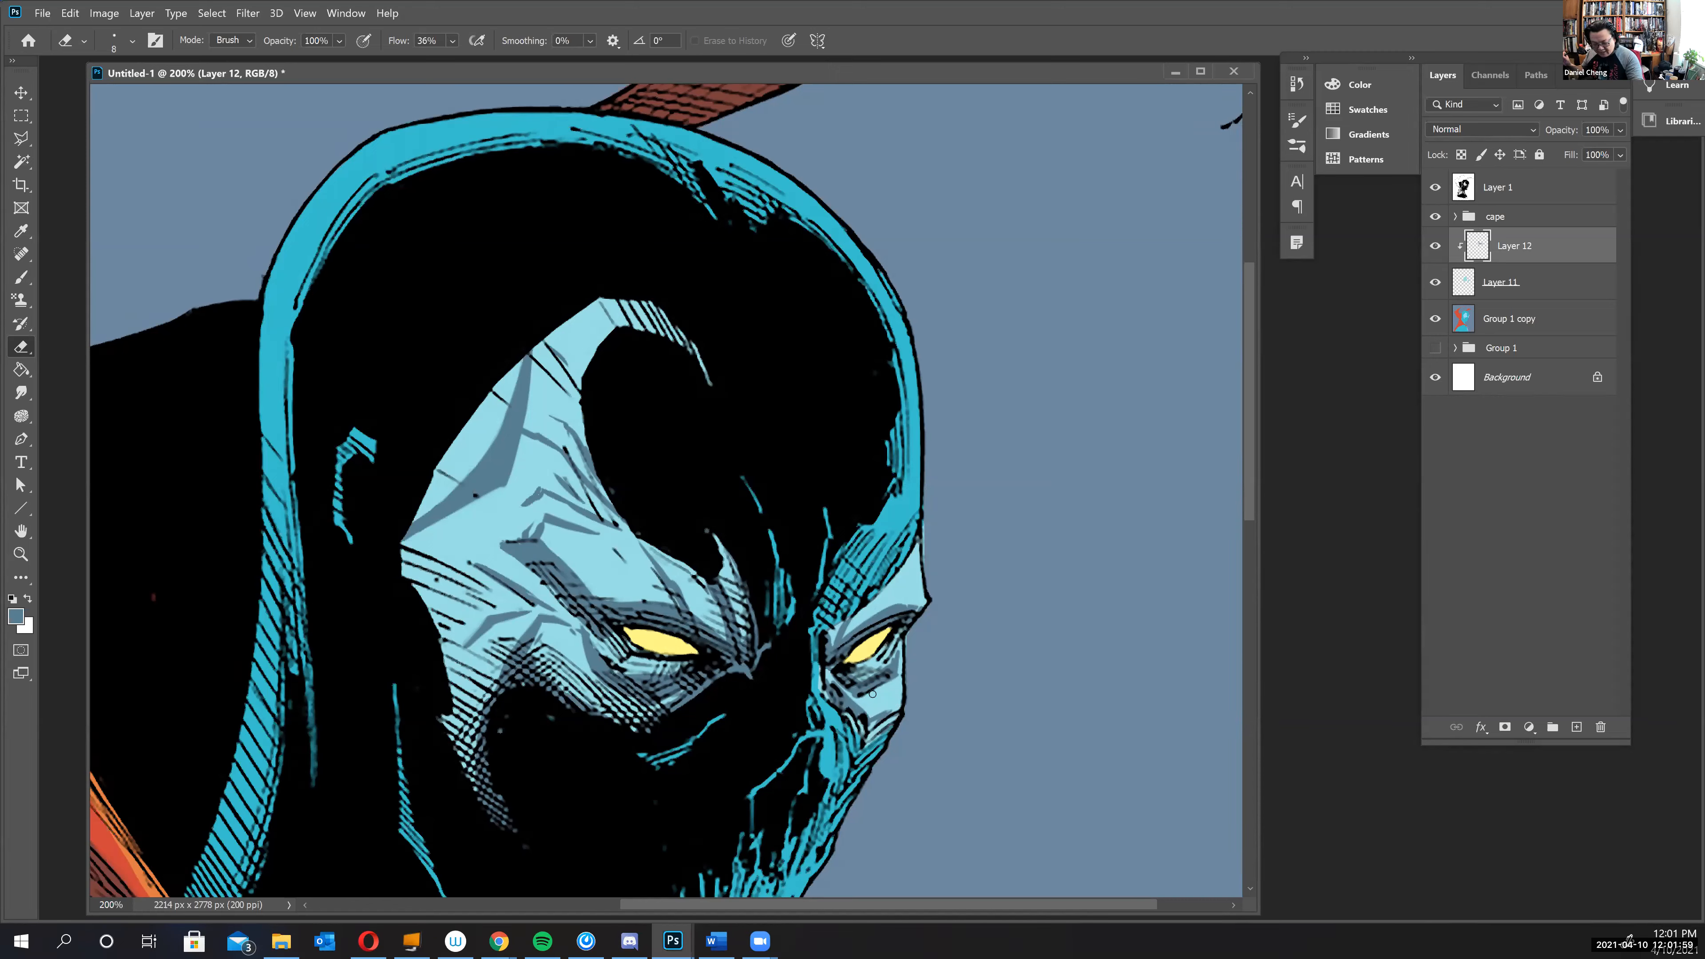
- Examine the grey-blue shading on the face markings up close and within the whole figure
key(b)
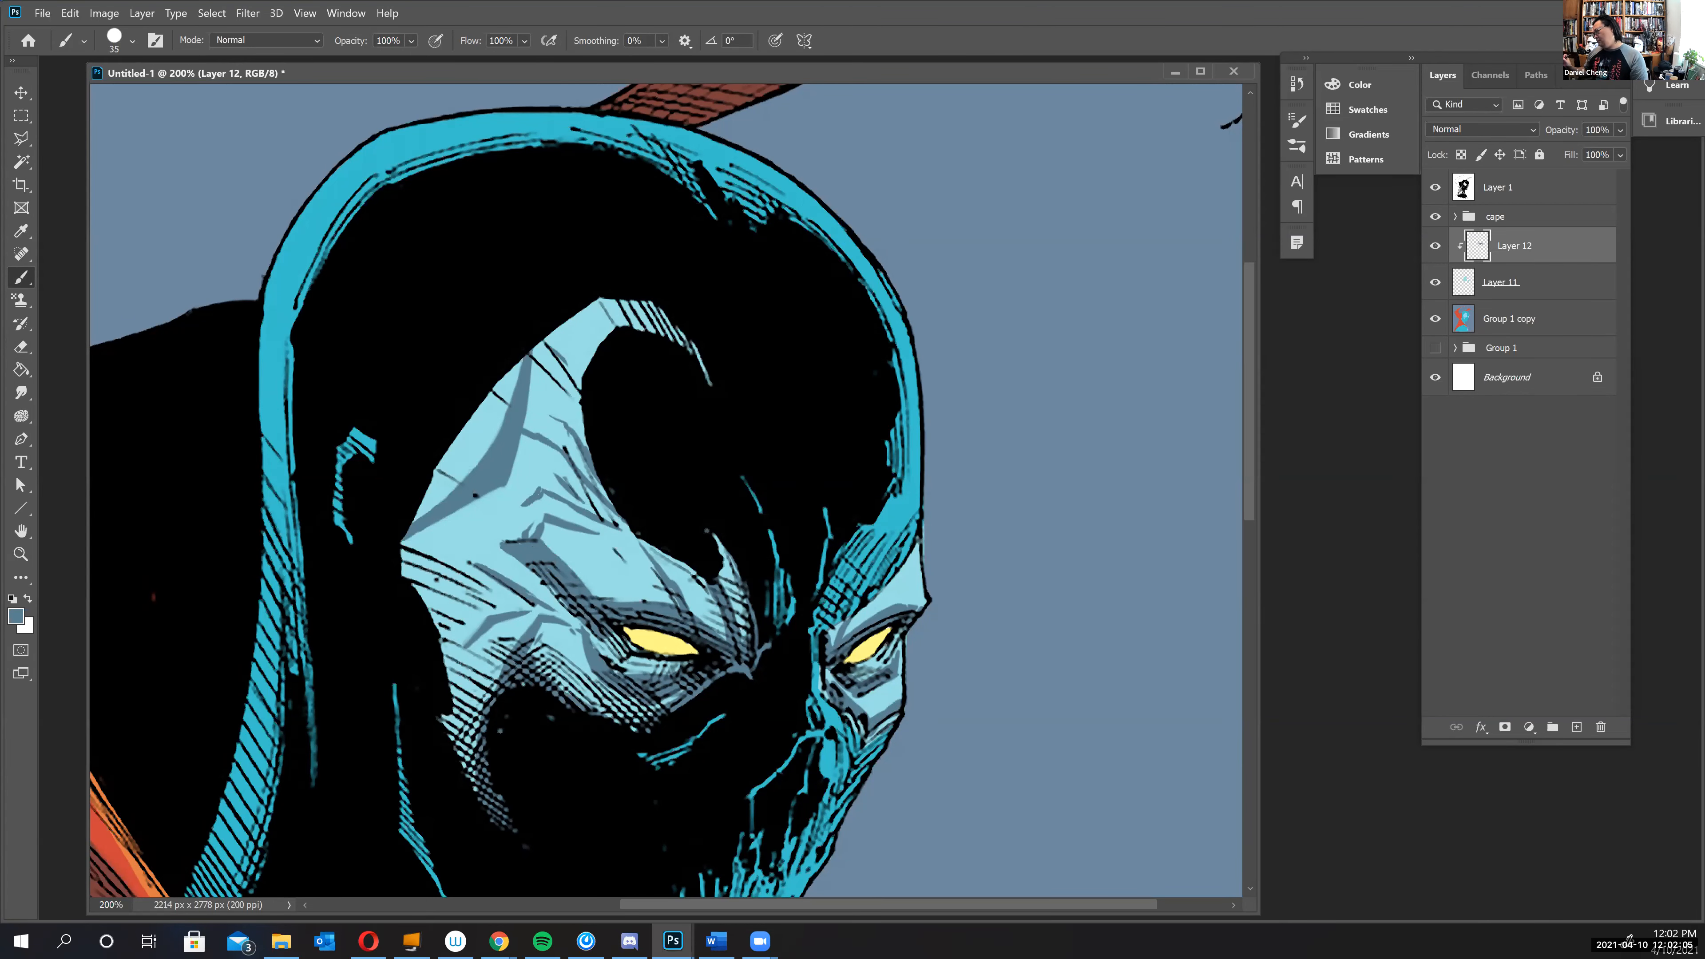
scroll(786, 872, down, 2)
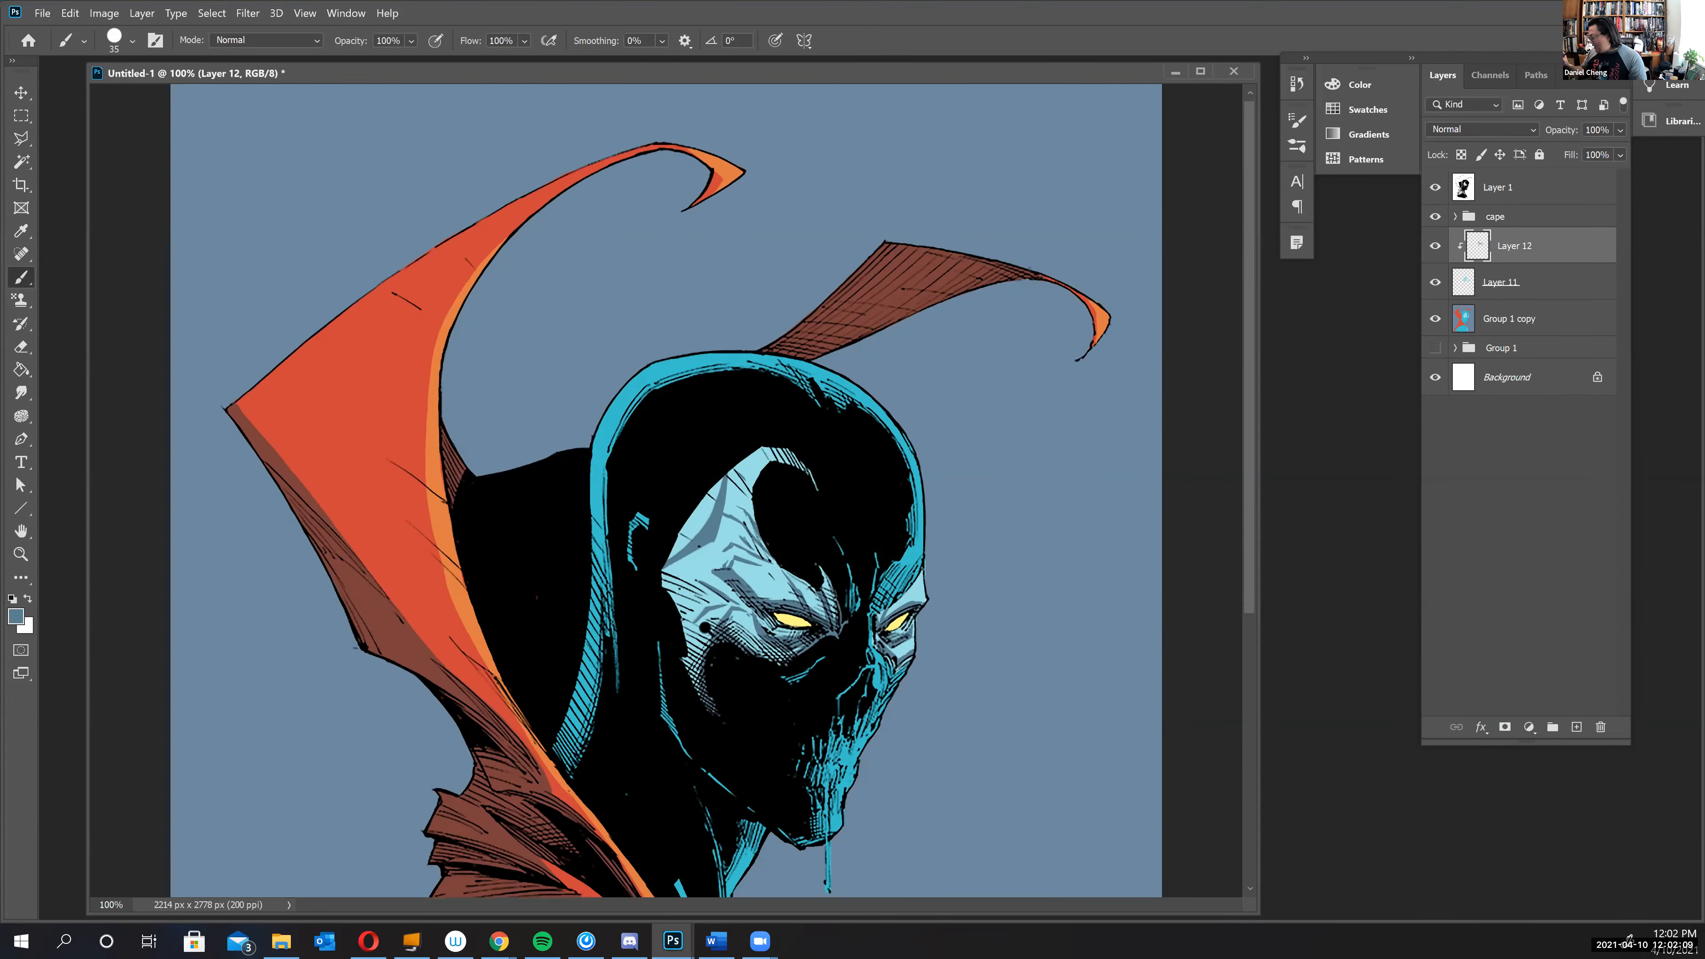
scroll(706, 629, up, 2)
scroll(705, 591, up, 2)
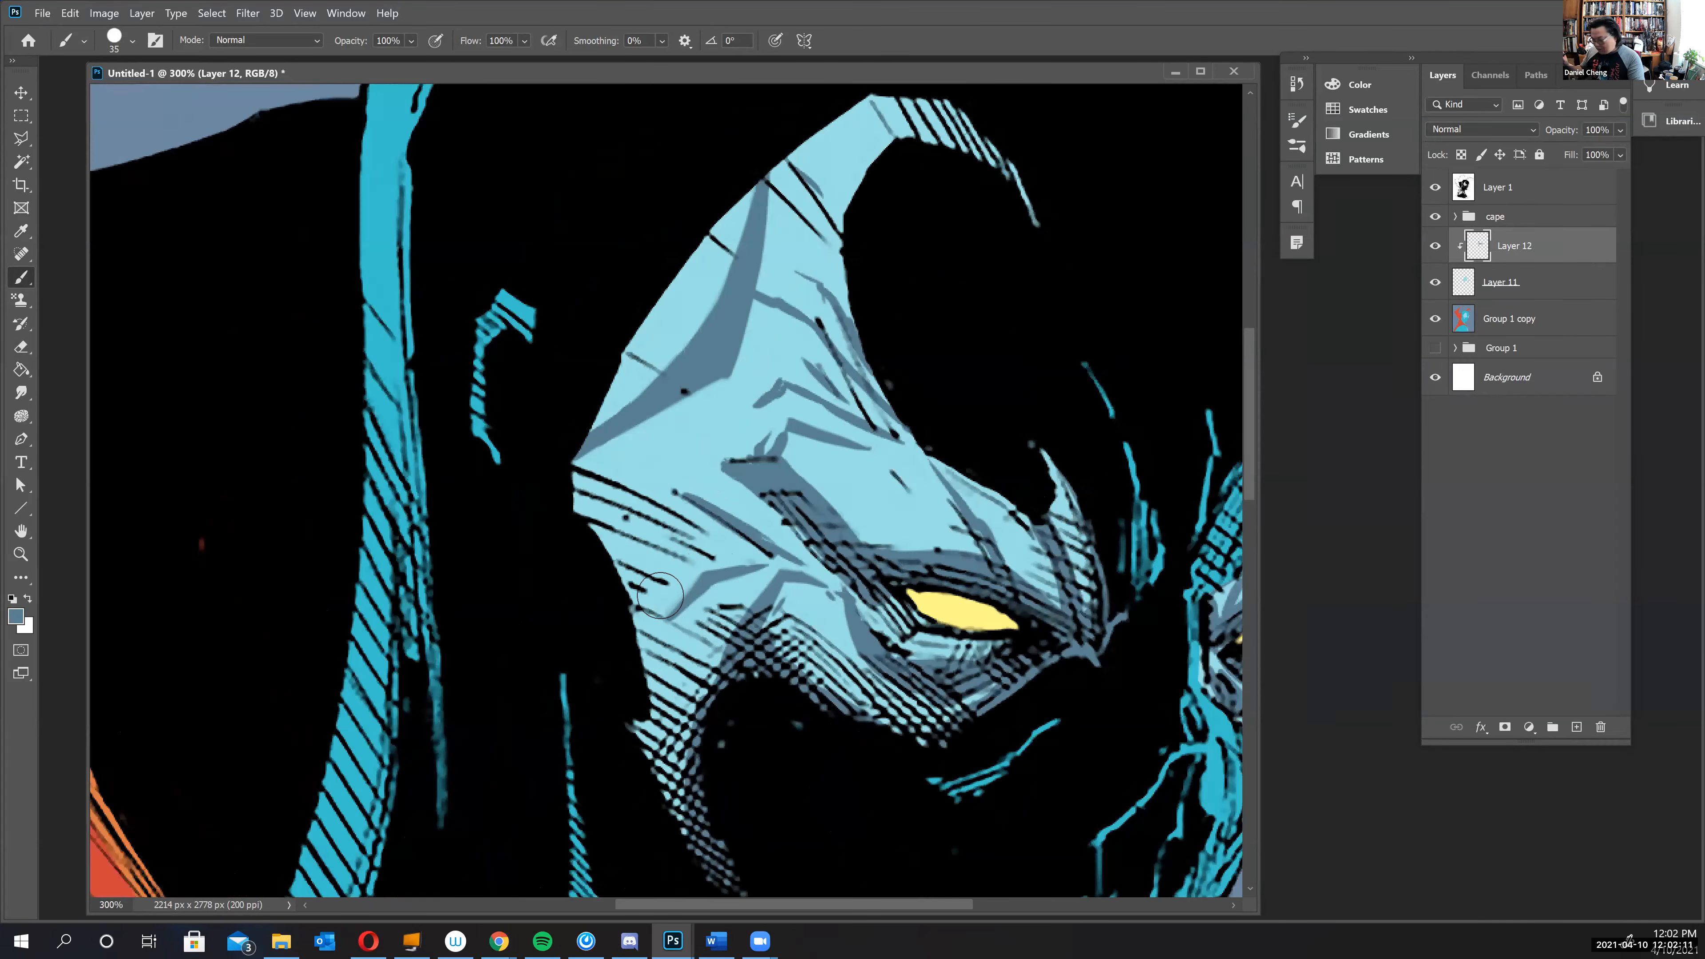
key(e)
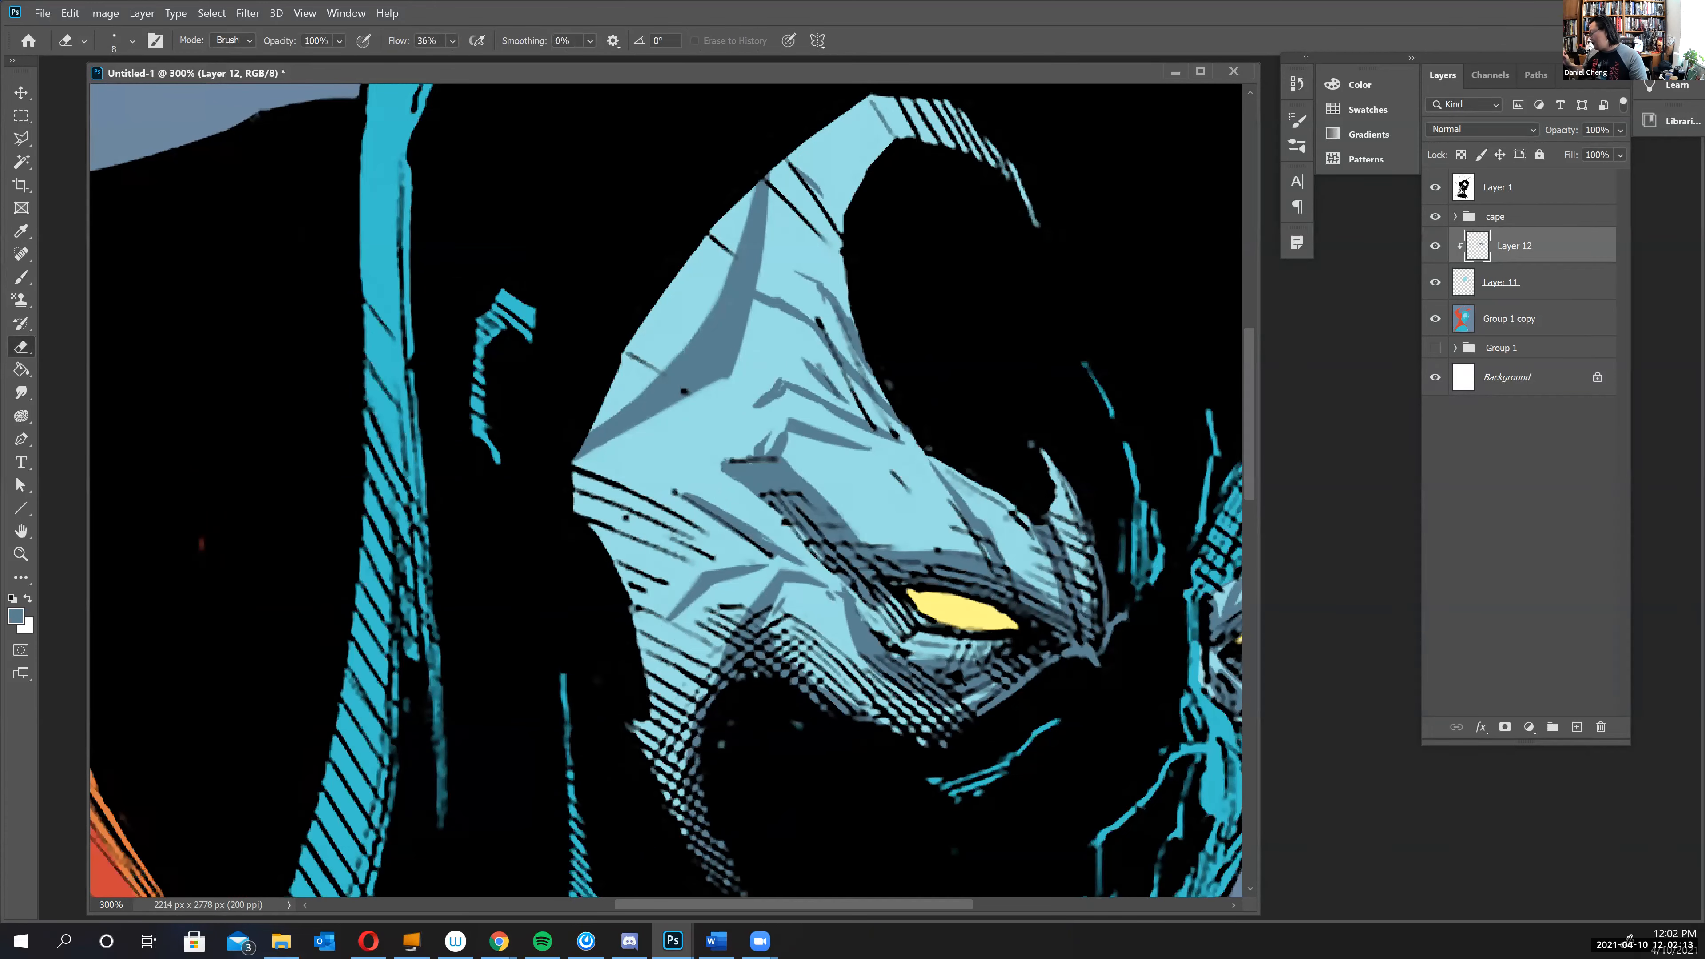
scroll(957, 675, down, 1)
scroll(957, 675, down, 5)
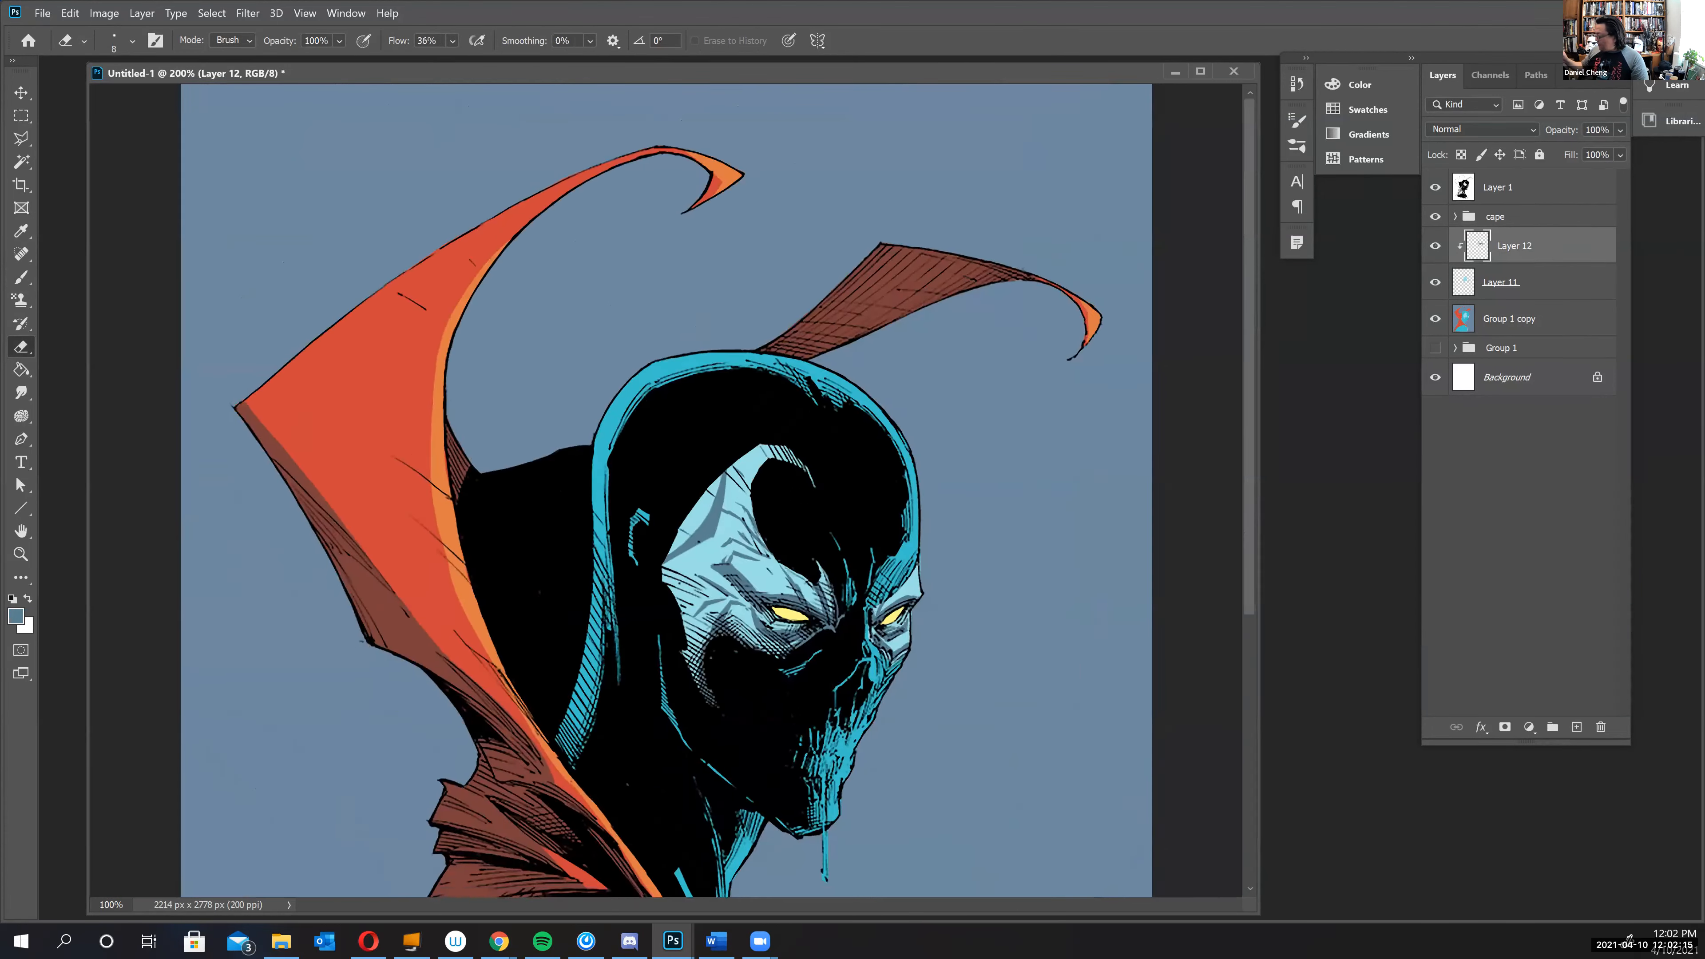
scroll(683, 497, up, 1)
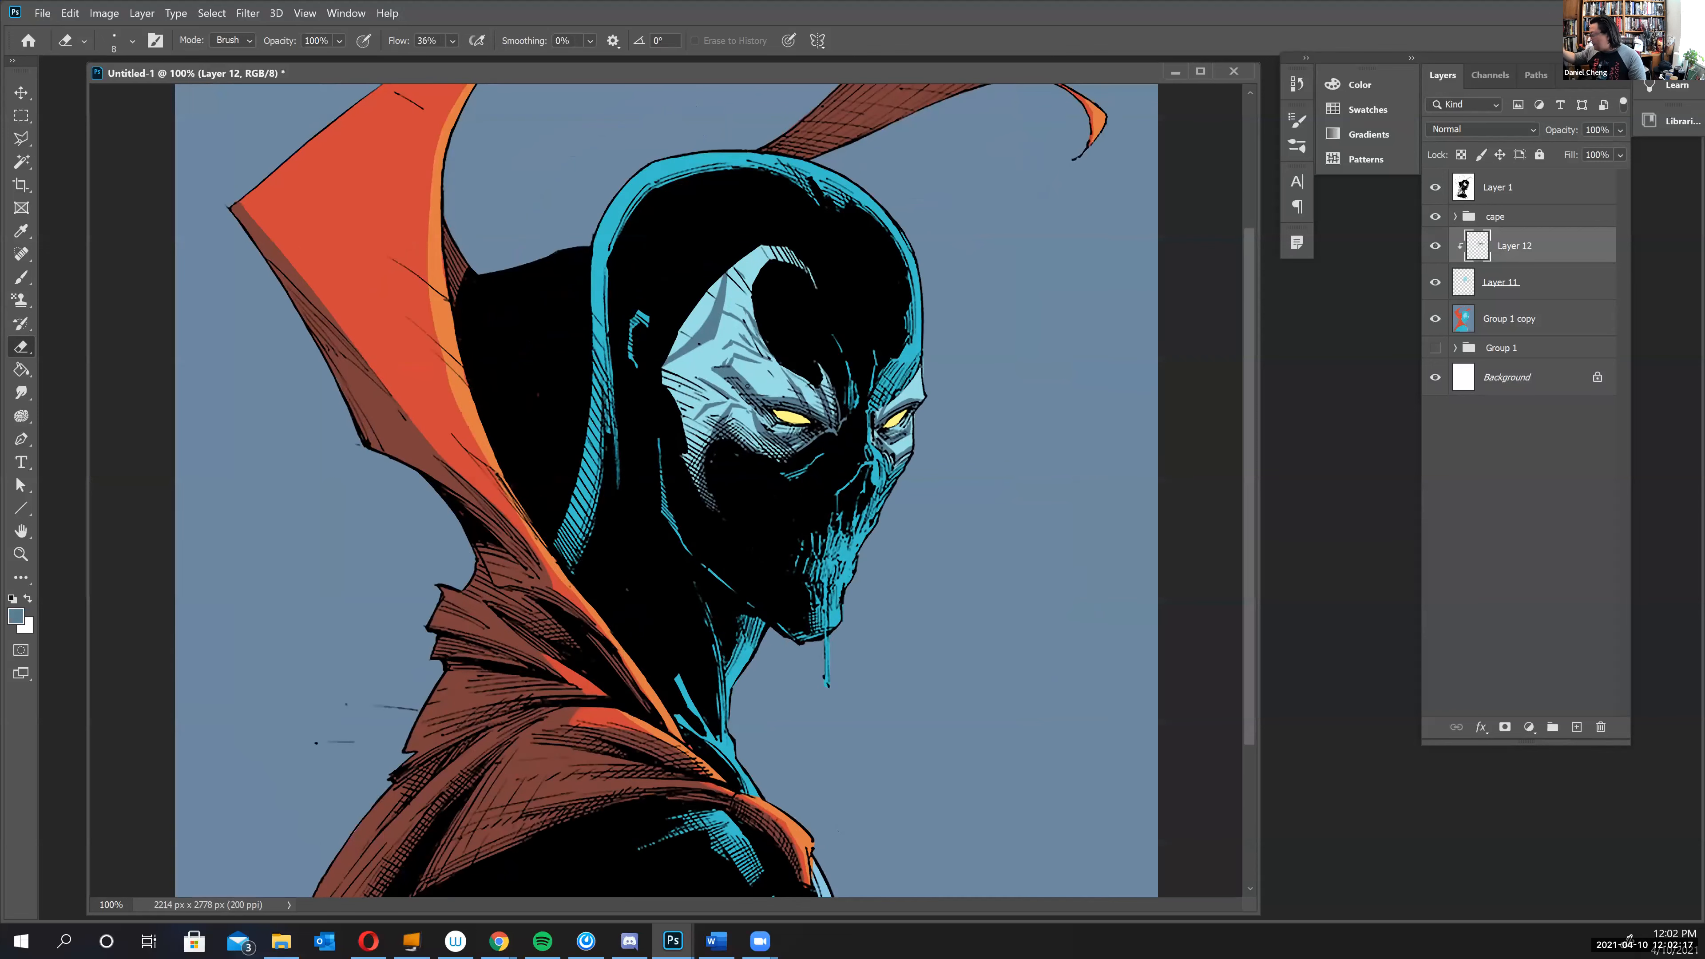
- Add a new layer above Layer 12 and clip it to the face layers below
click(1576, 729)
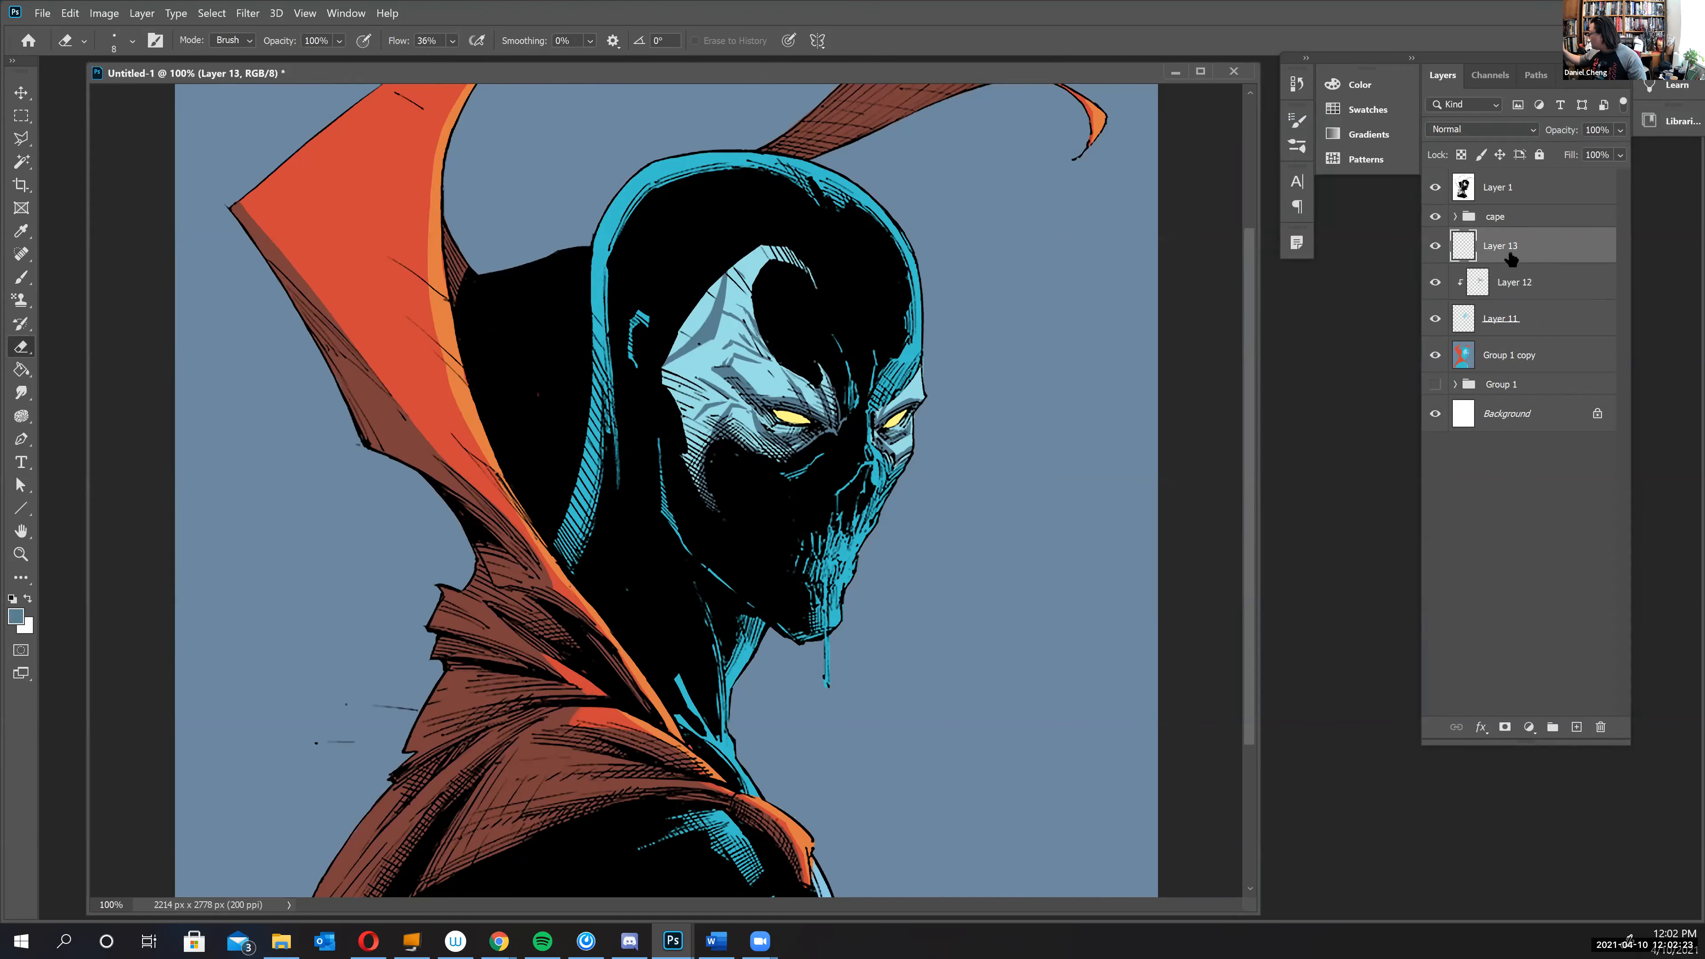
alt+click(1549, 263)
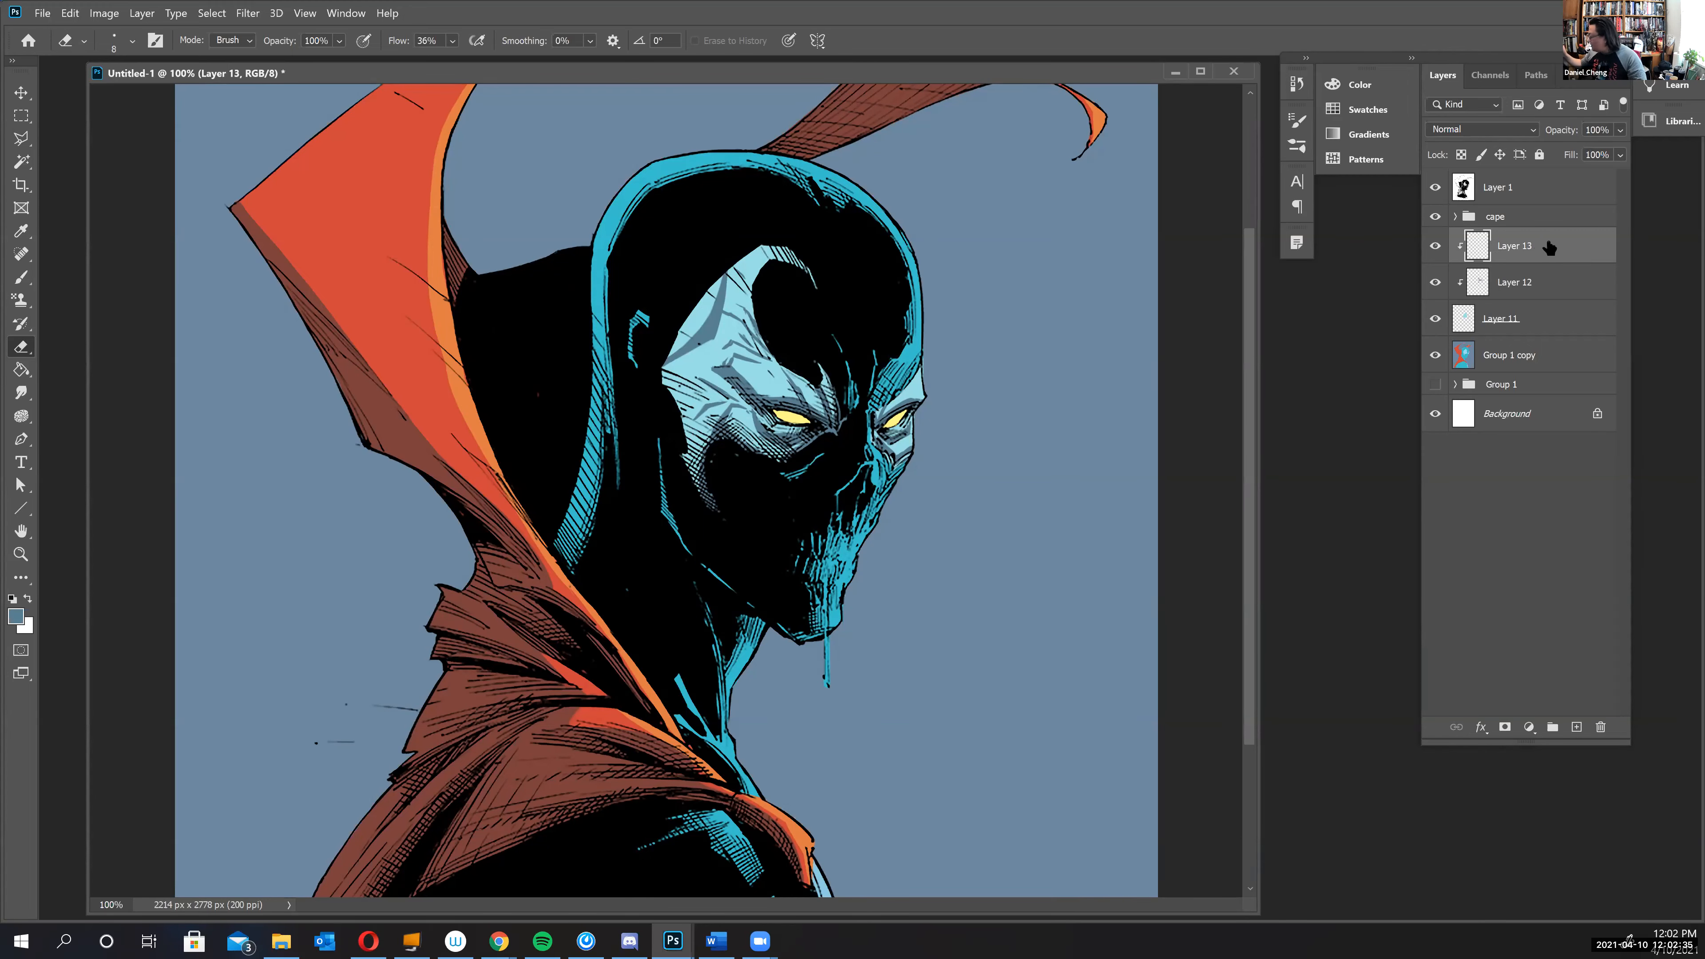
- Set the foreground colour to the very pale blue d5f6f8, starting from the light blue of the face
scroll(835, 356, up, 1)
drag(954, 479, 897, 525)
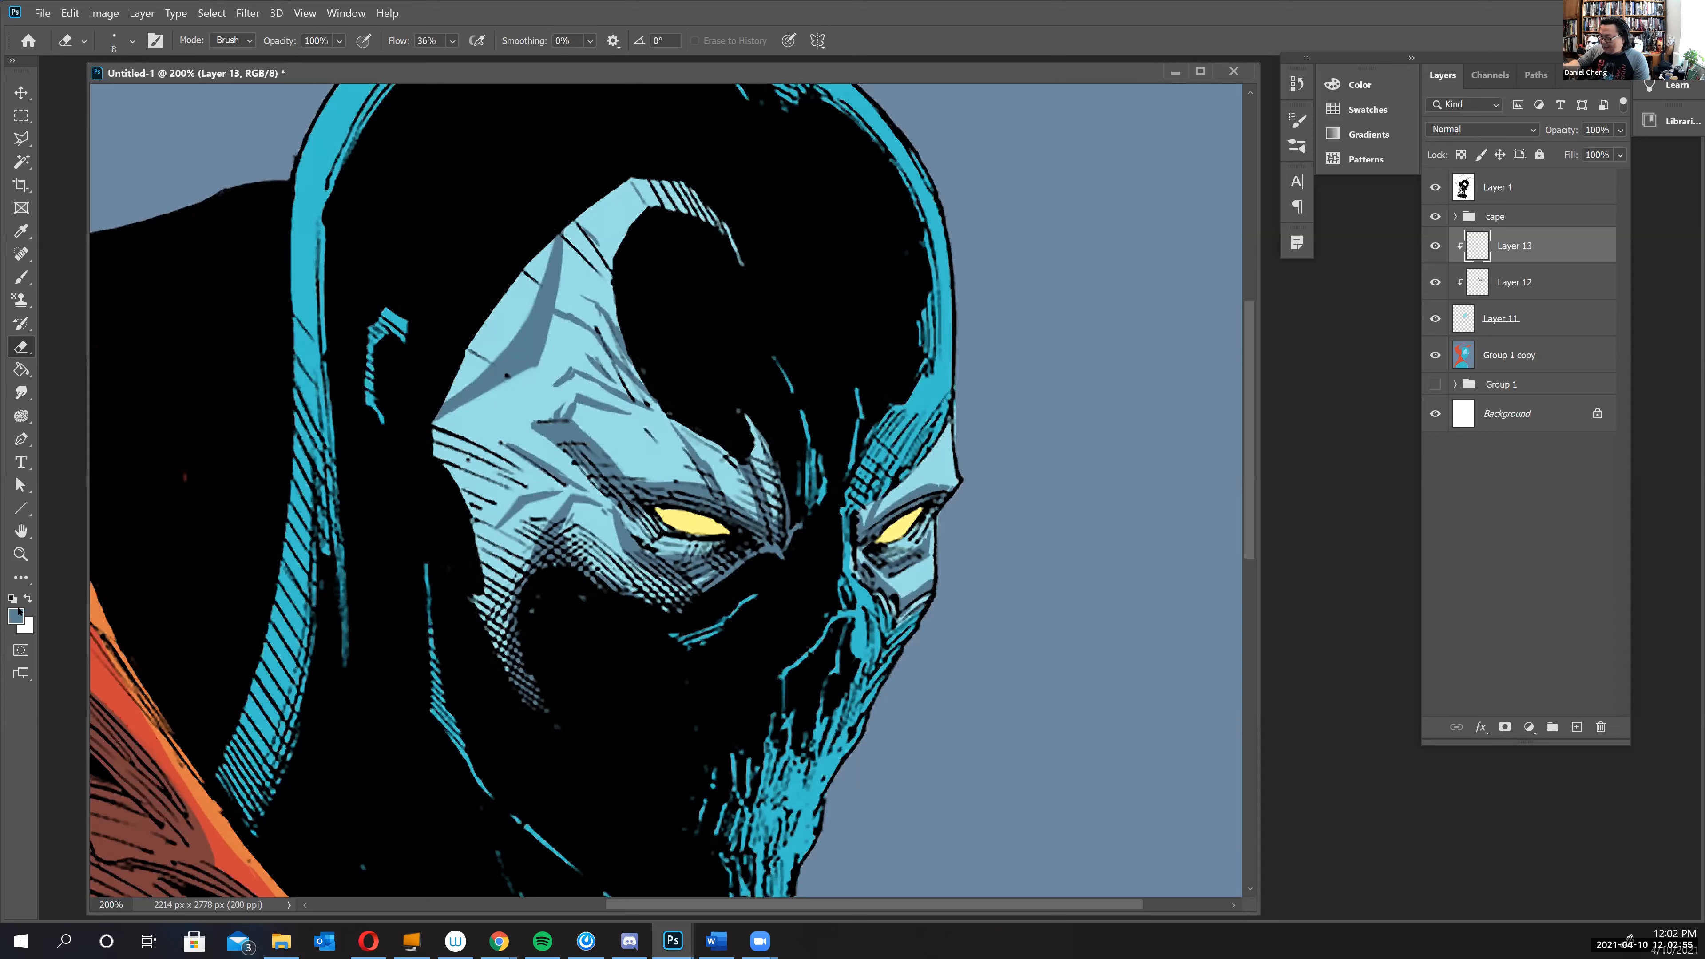
click(16, 616)
click(632, 437)
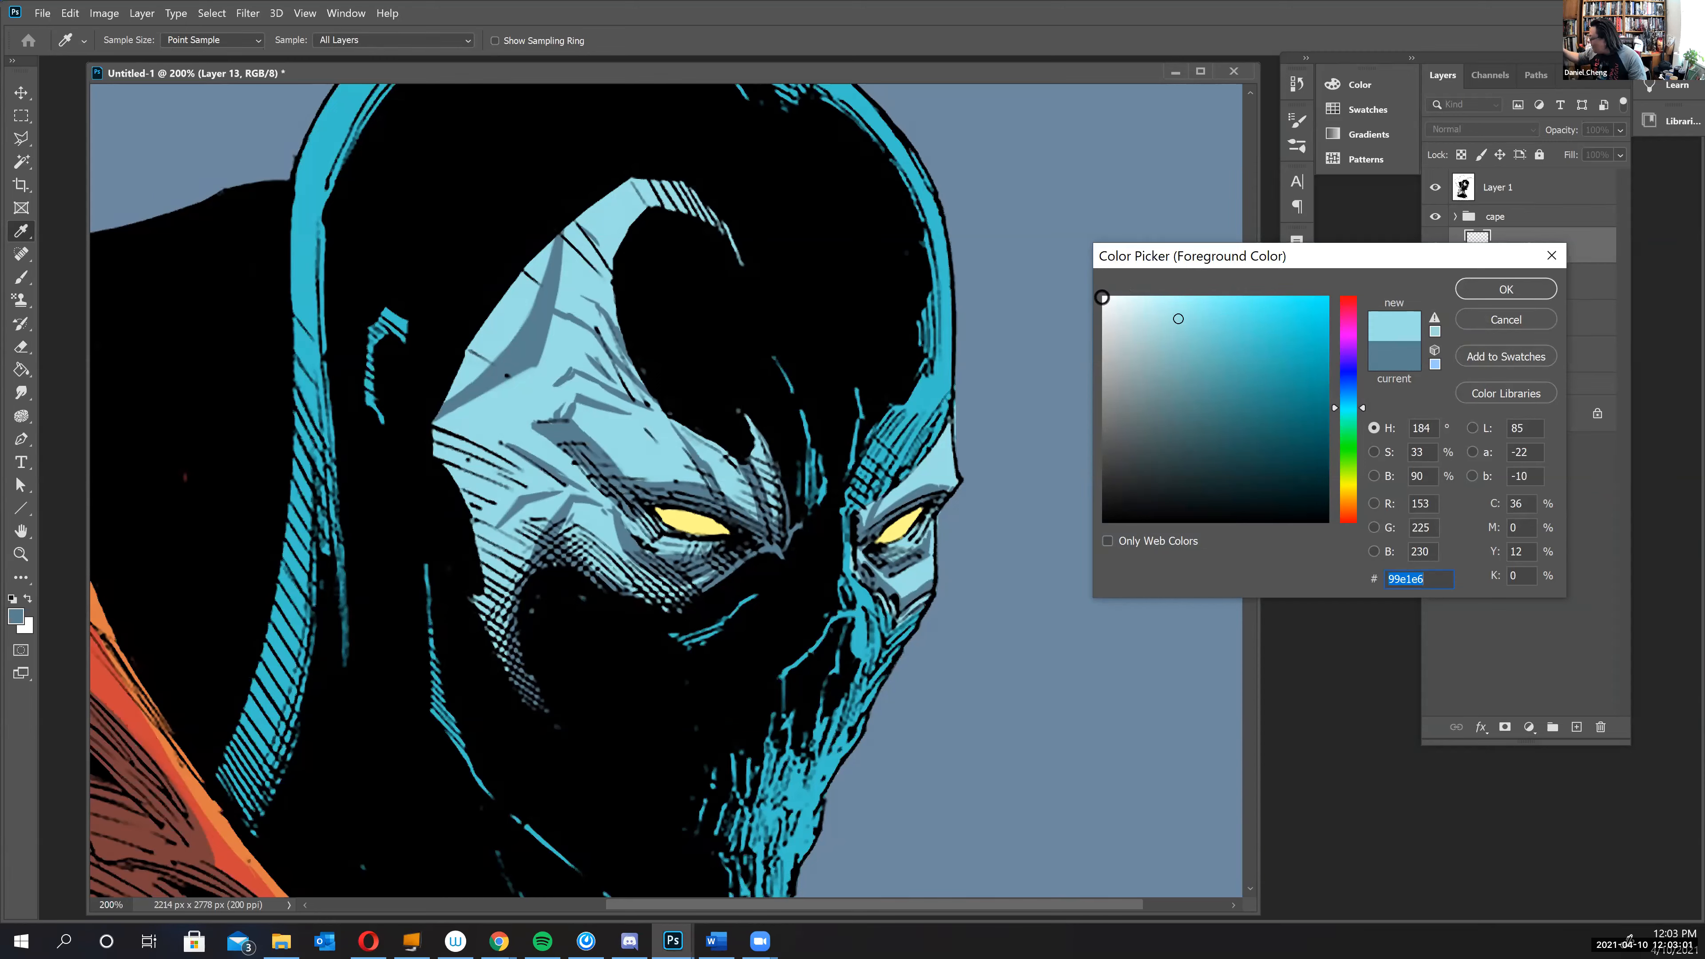
click(1154, 304)
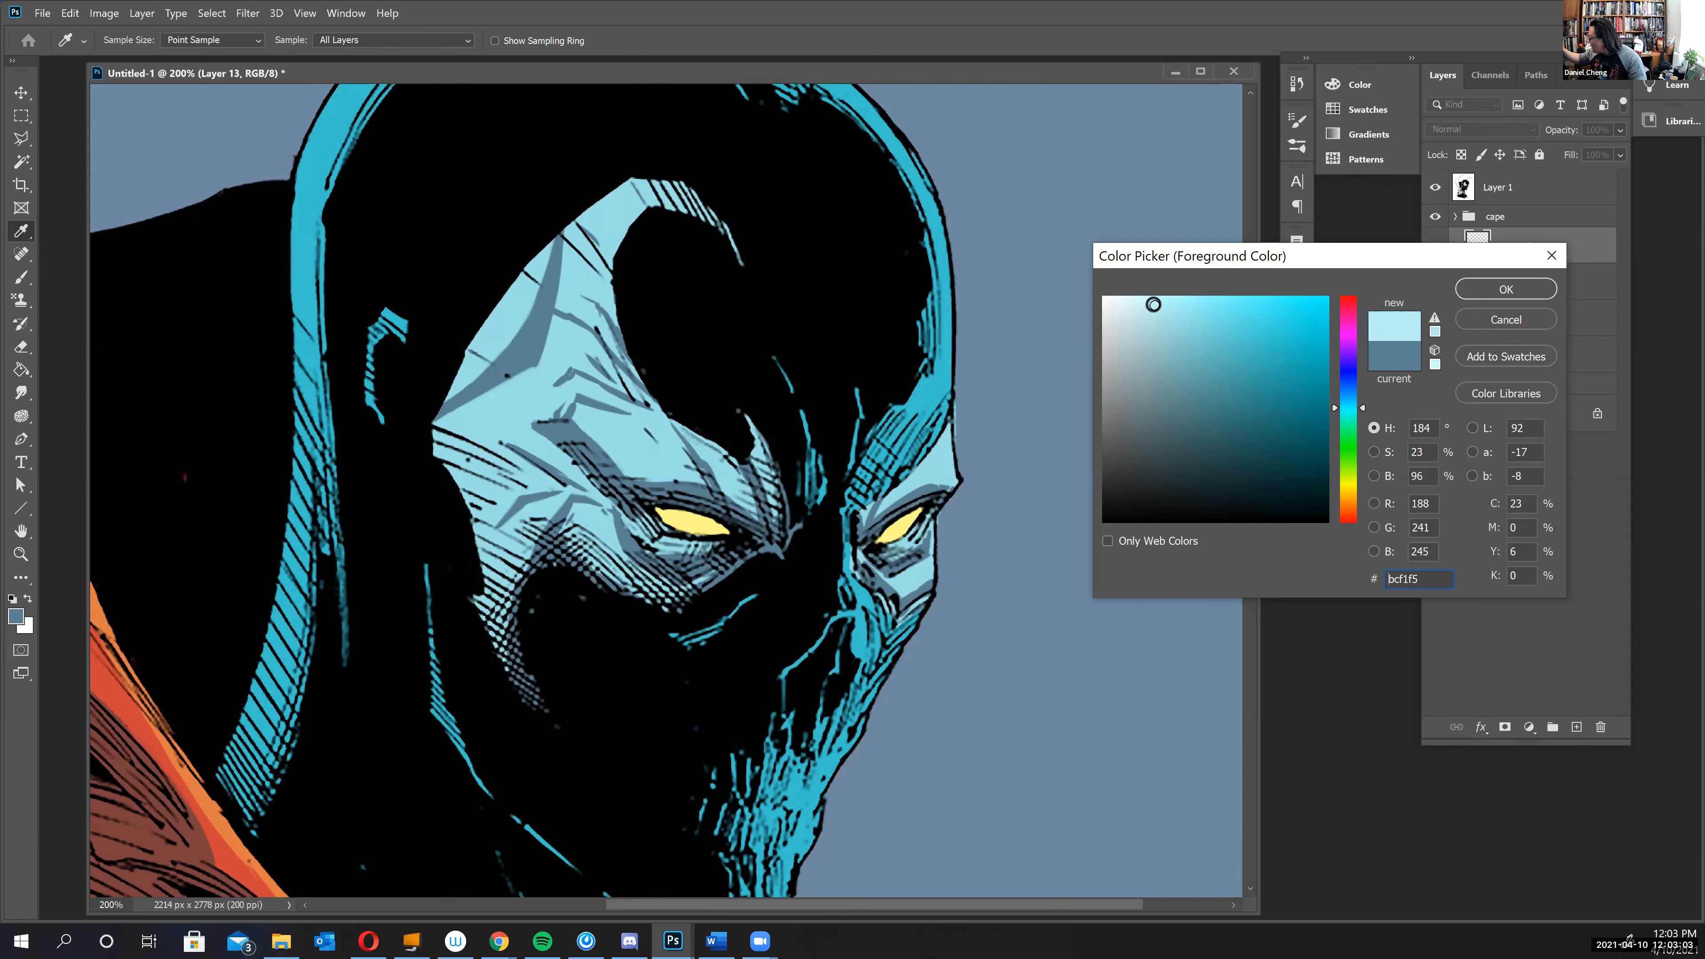
click(1144, 302)
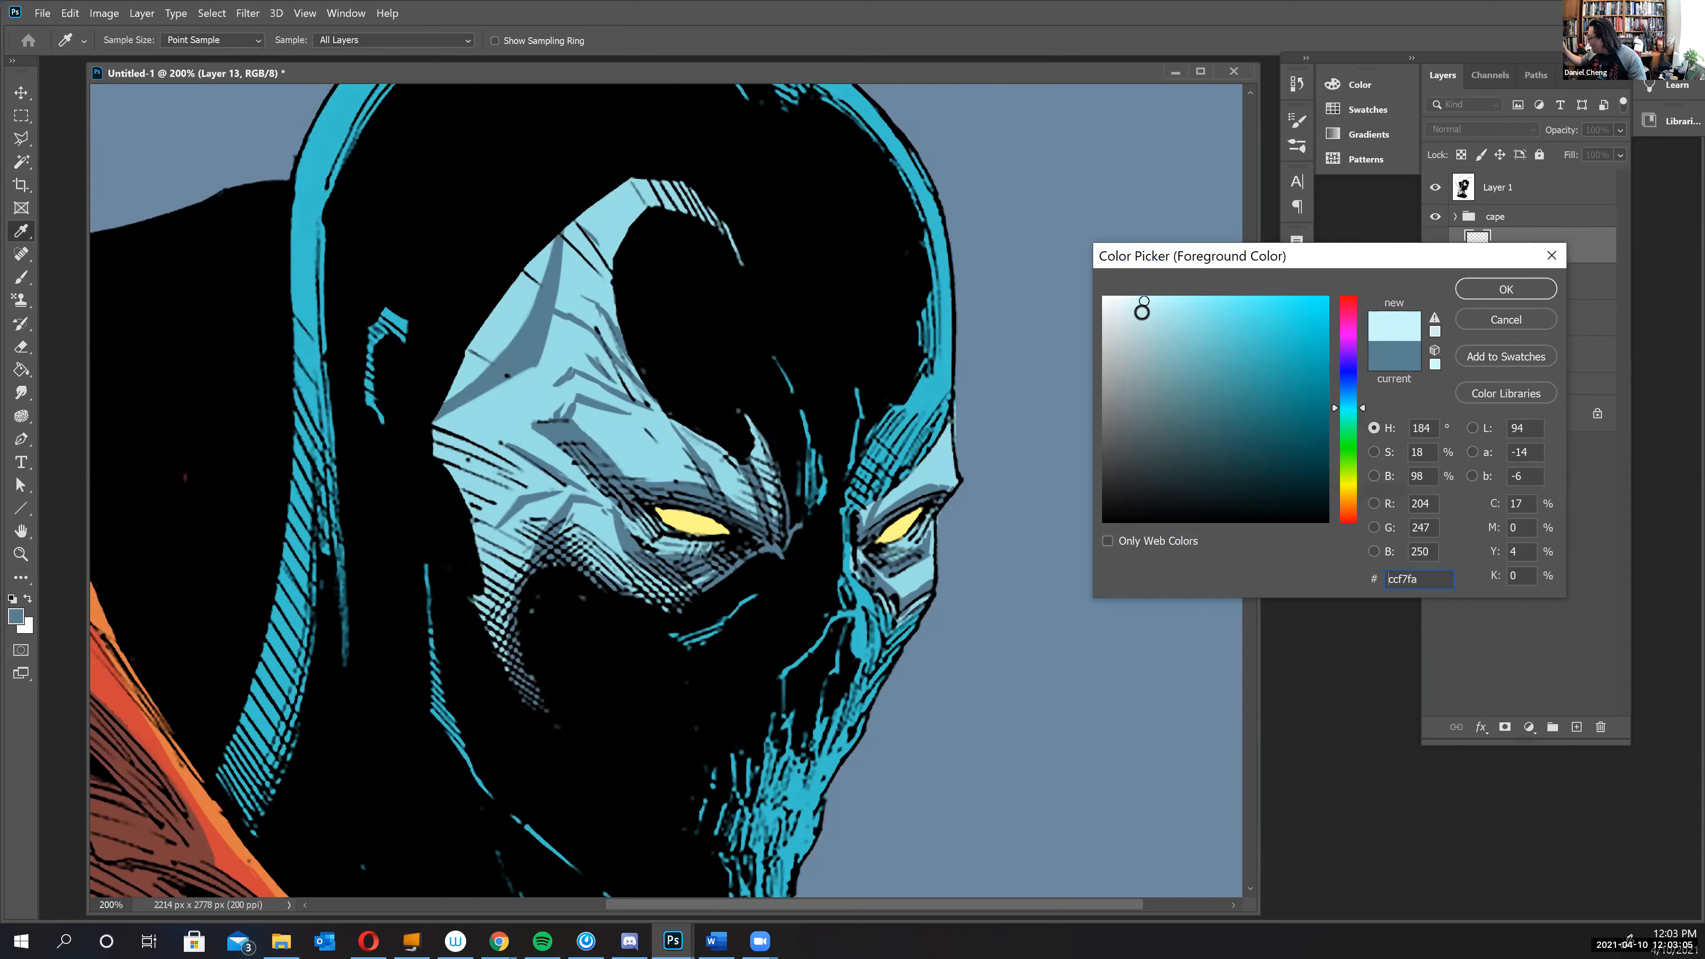
click(1134, 302)
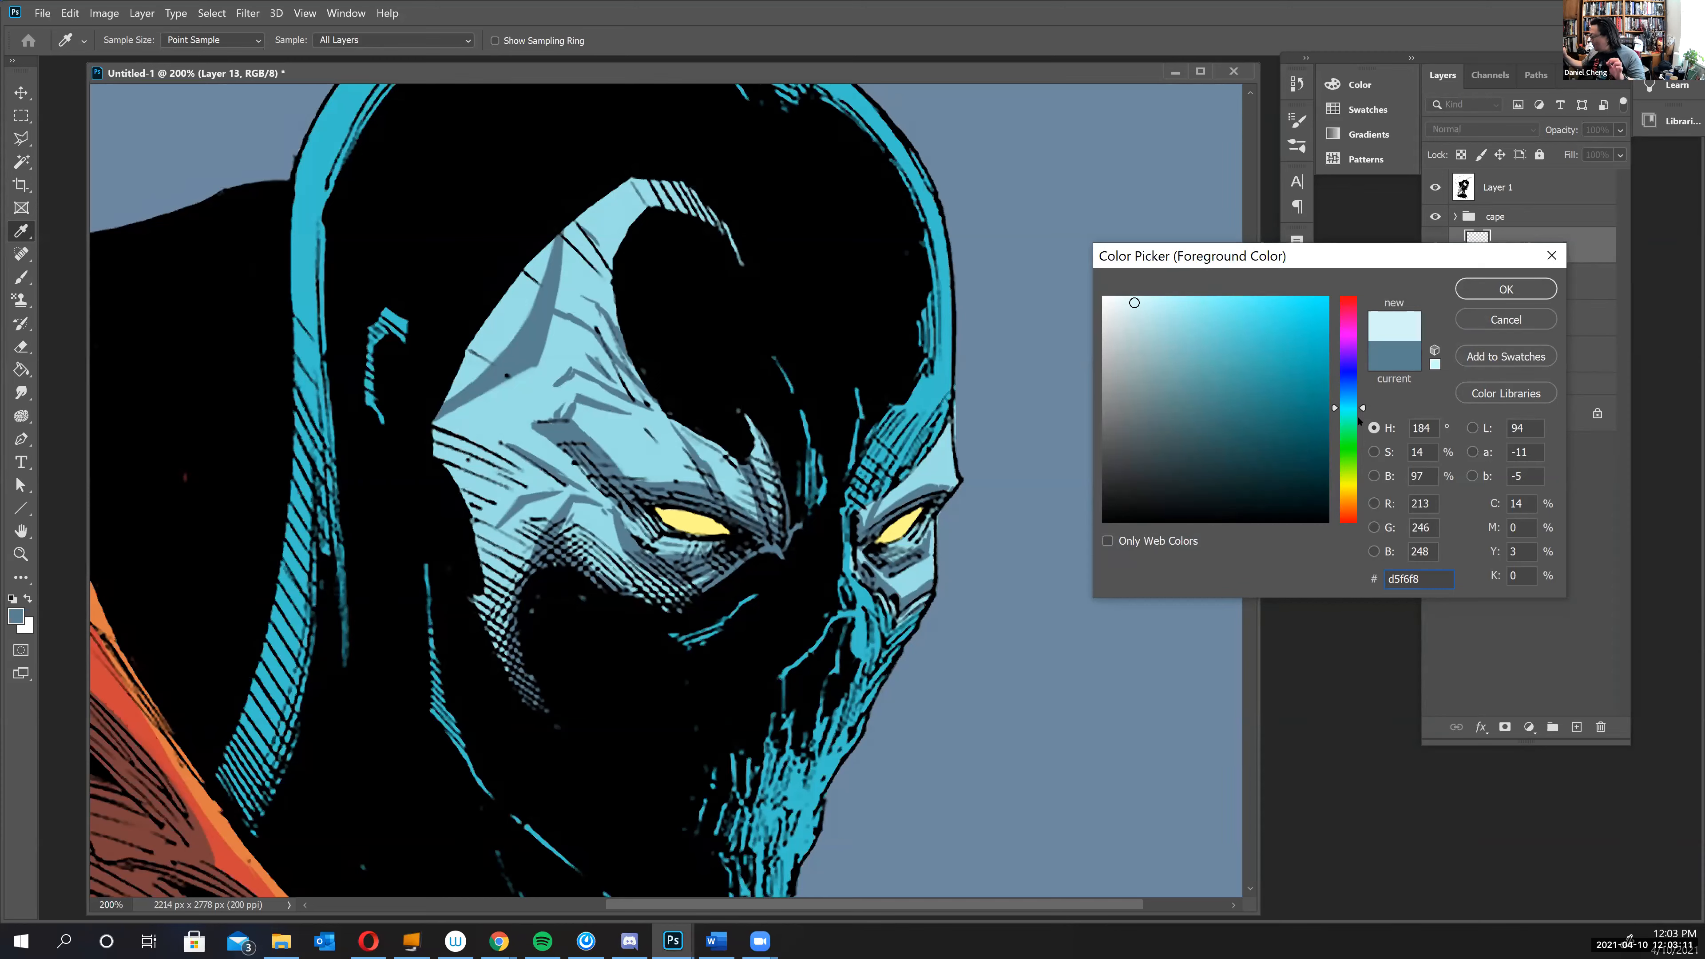
click(1506, 289)
- Paint a pale blue highlight with the Brush on the brow above the nearer eye
key(e)
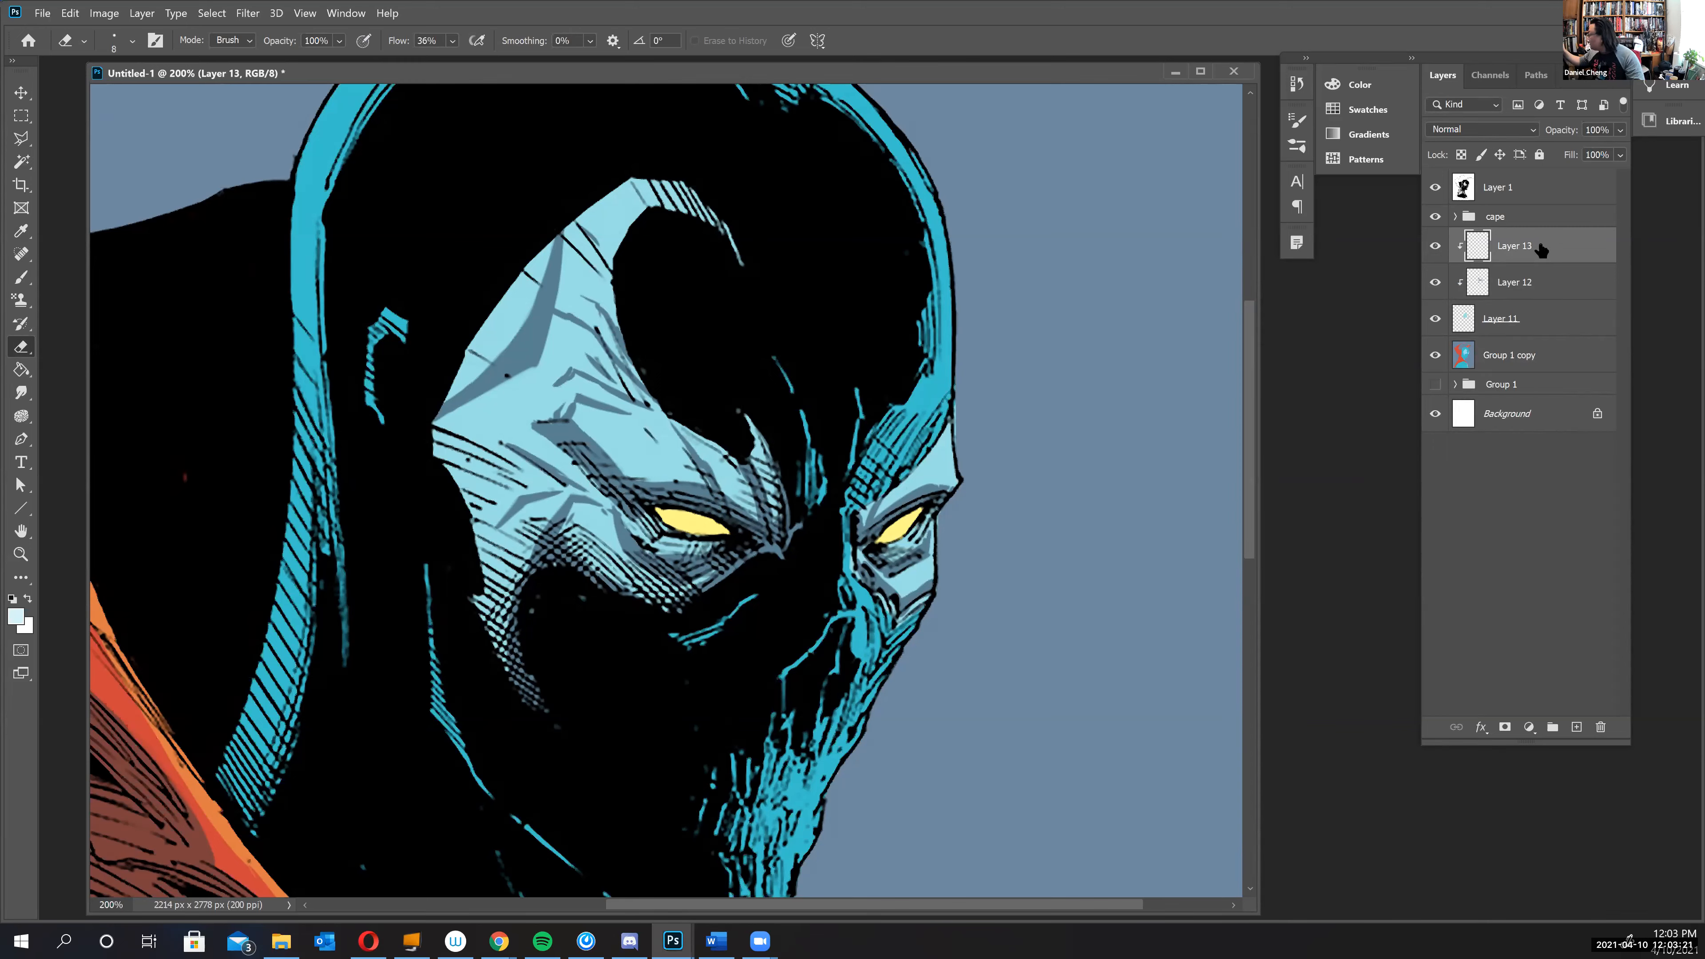
key(b)
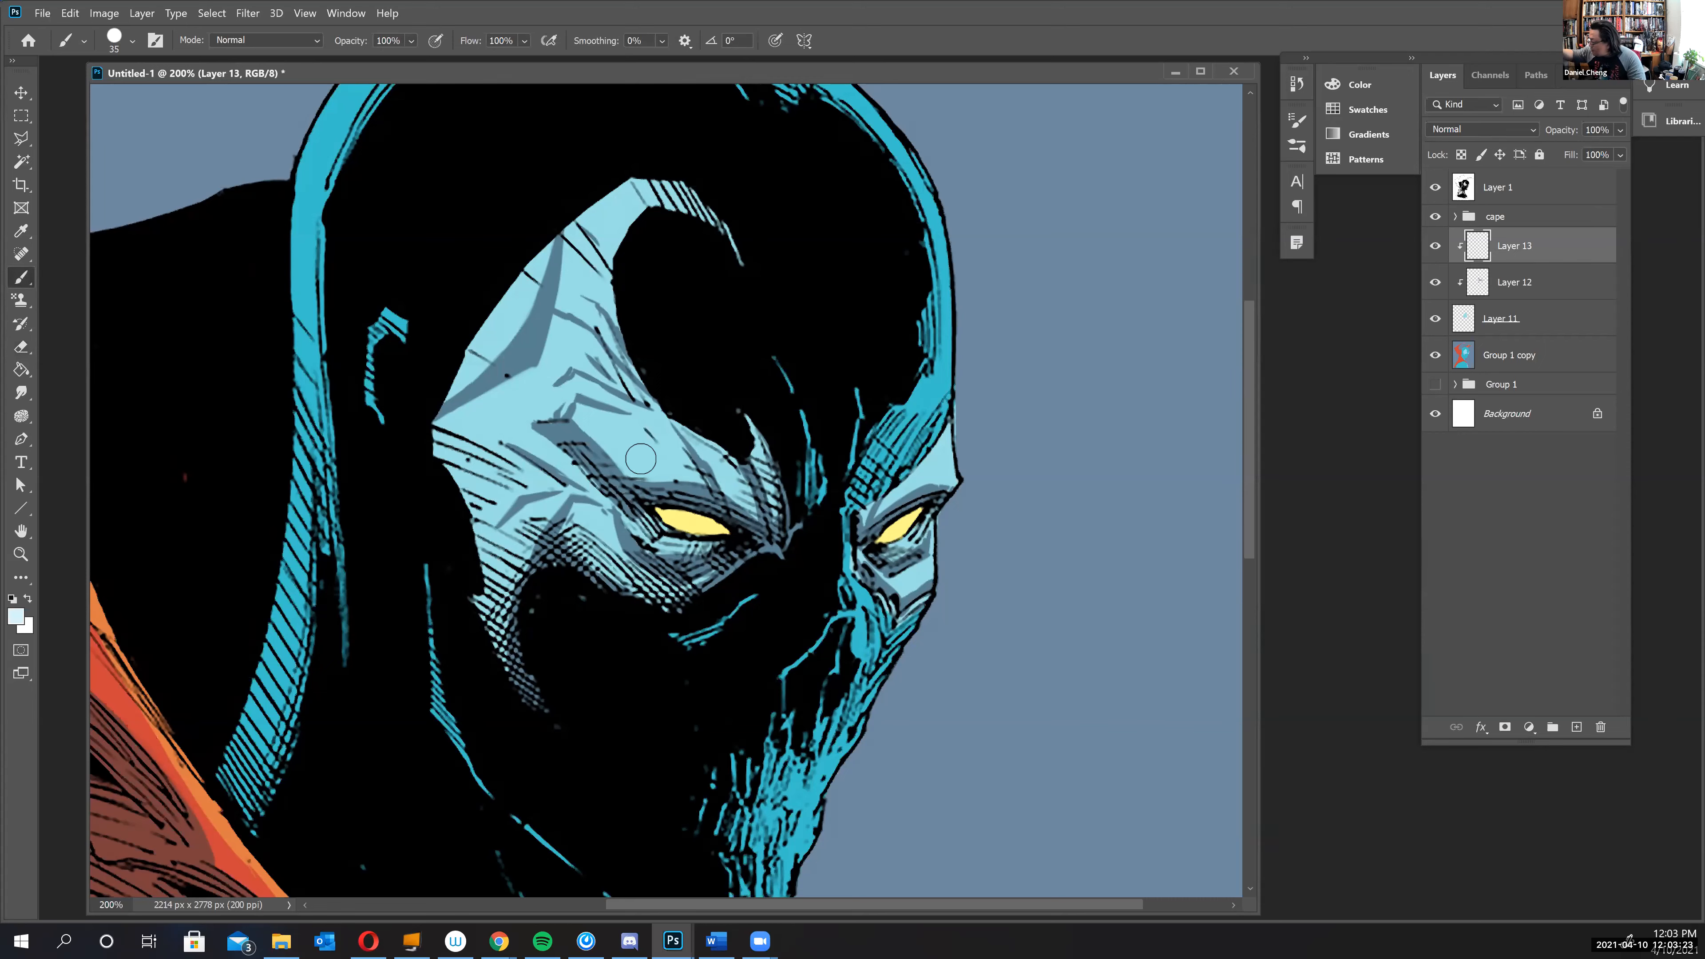
mouse_move(641, 459)
mouse_down()
mouse_move(675, 468)
mouse_move(634, 455)
mouse_move(616, 424)
mouse_move(666, 456)
mouse_up()
- Reduce the brush size to 15 and extend the brow highlight toward the bridge of the nose
key(bracketleft)
key(bracketleft)
key(bracketleft)
key(bracketleft)
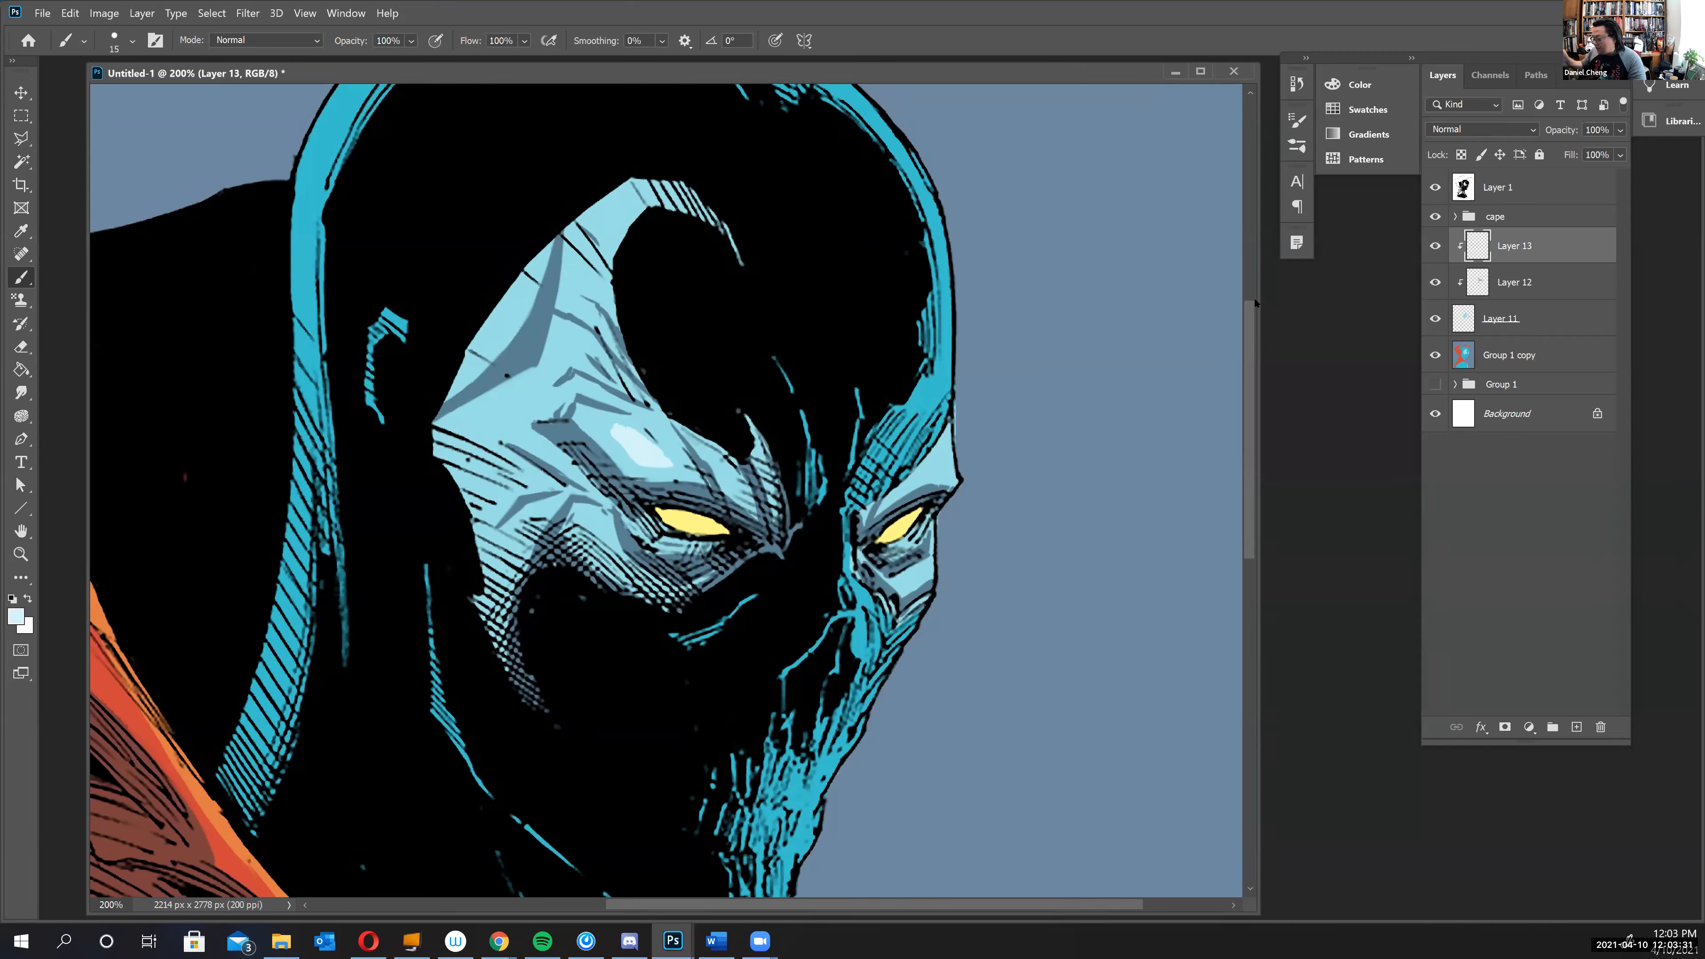
click(16, 612)
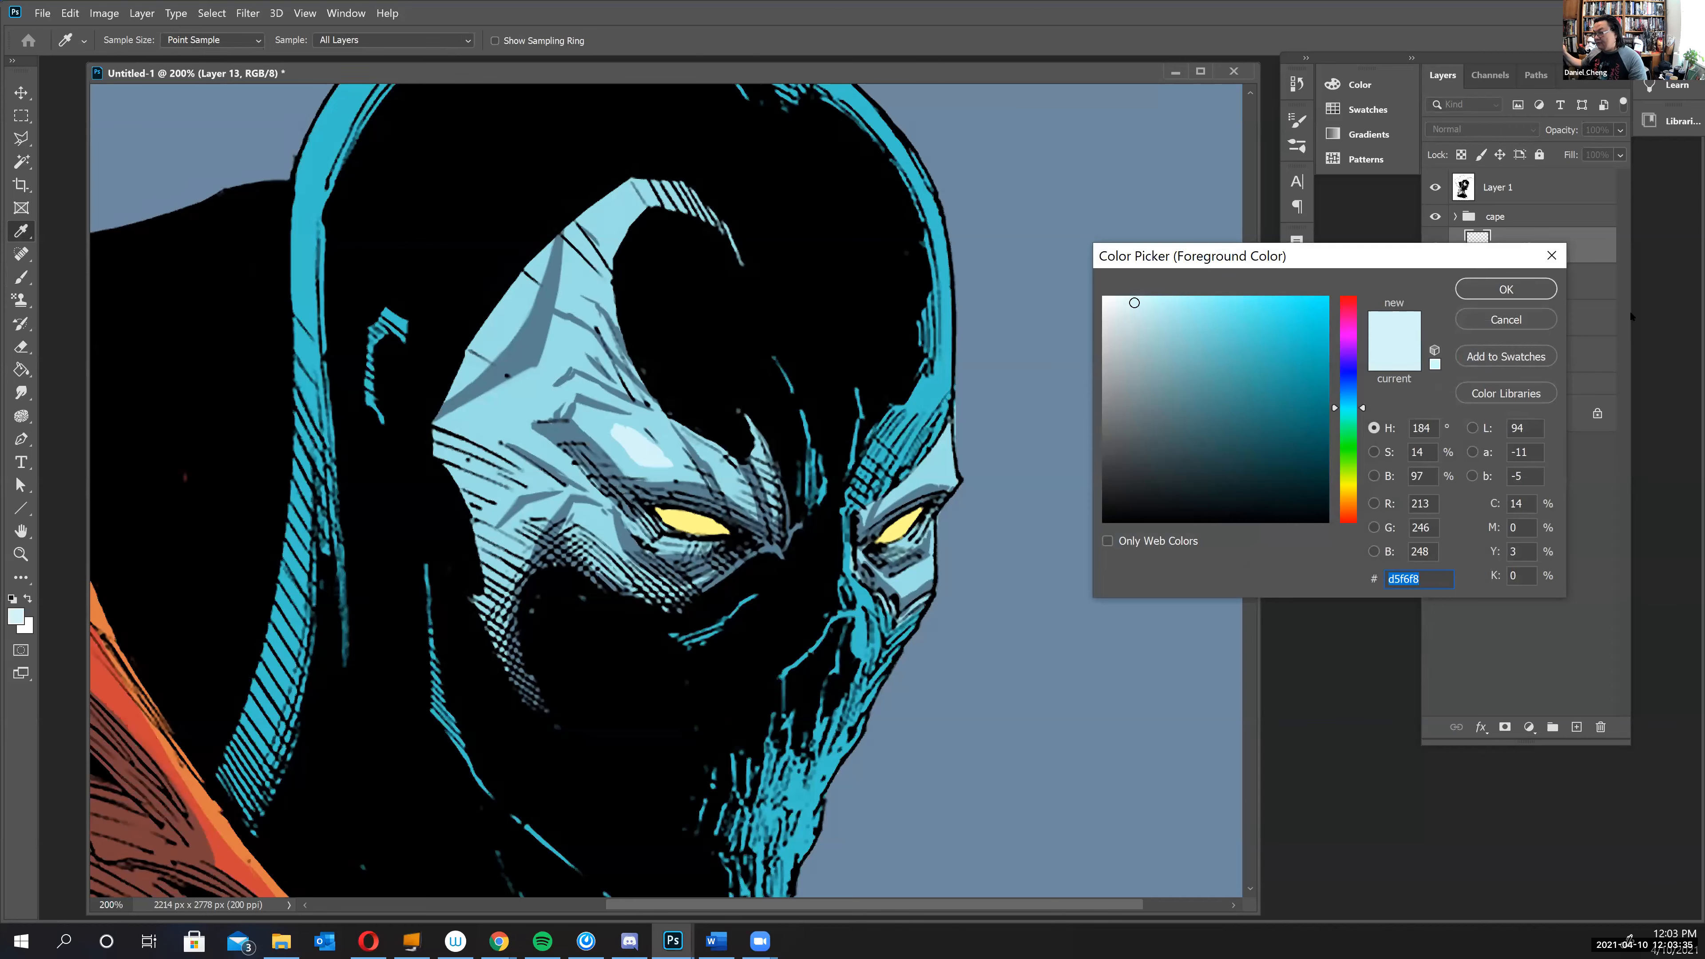
click(1506, 289)
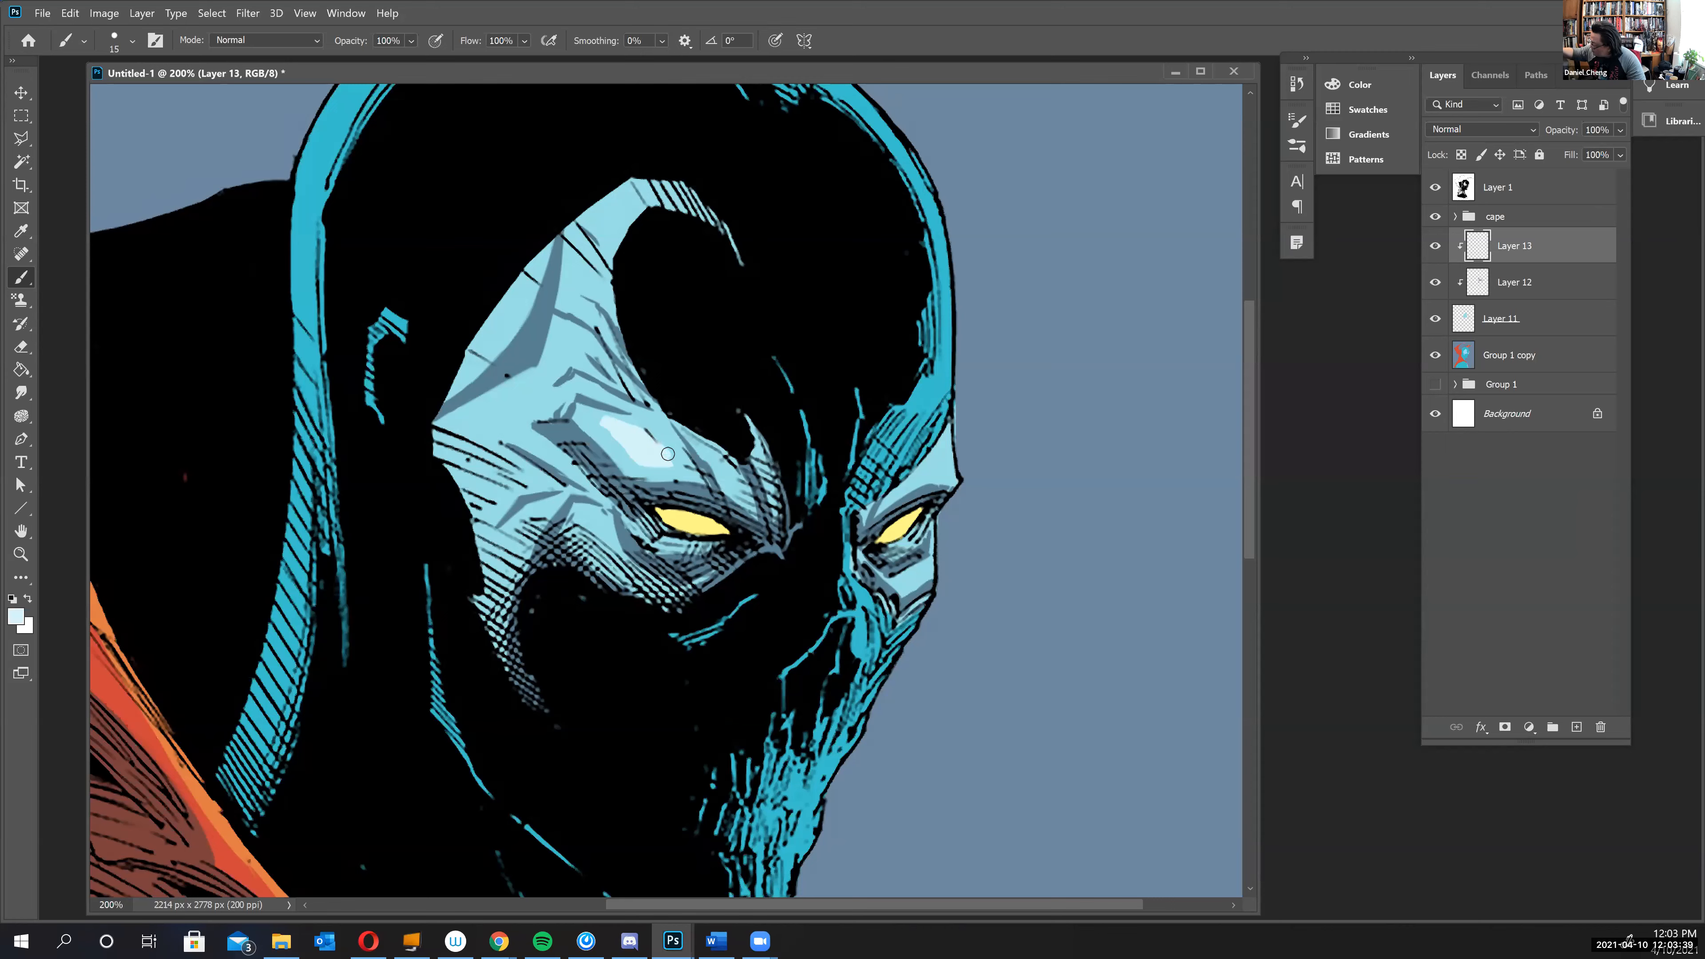
mouse_move(682, 460)
mouse_down()
mouse_move(667, 439)
mouse_move(685, 467)
mouse_move(699, 448)
mouse_move(764, 480)
mouse_up()
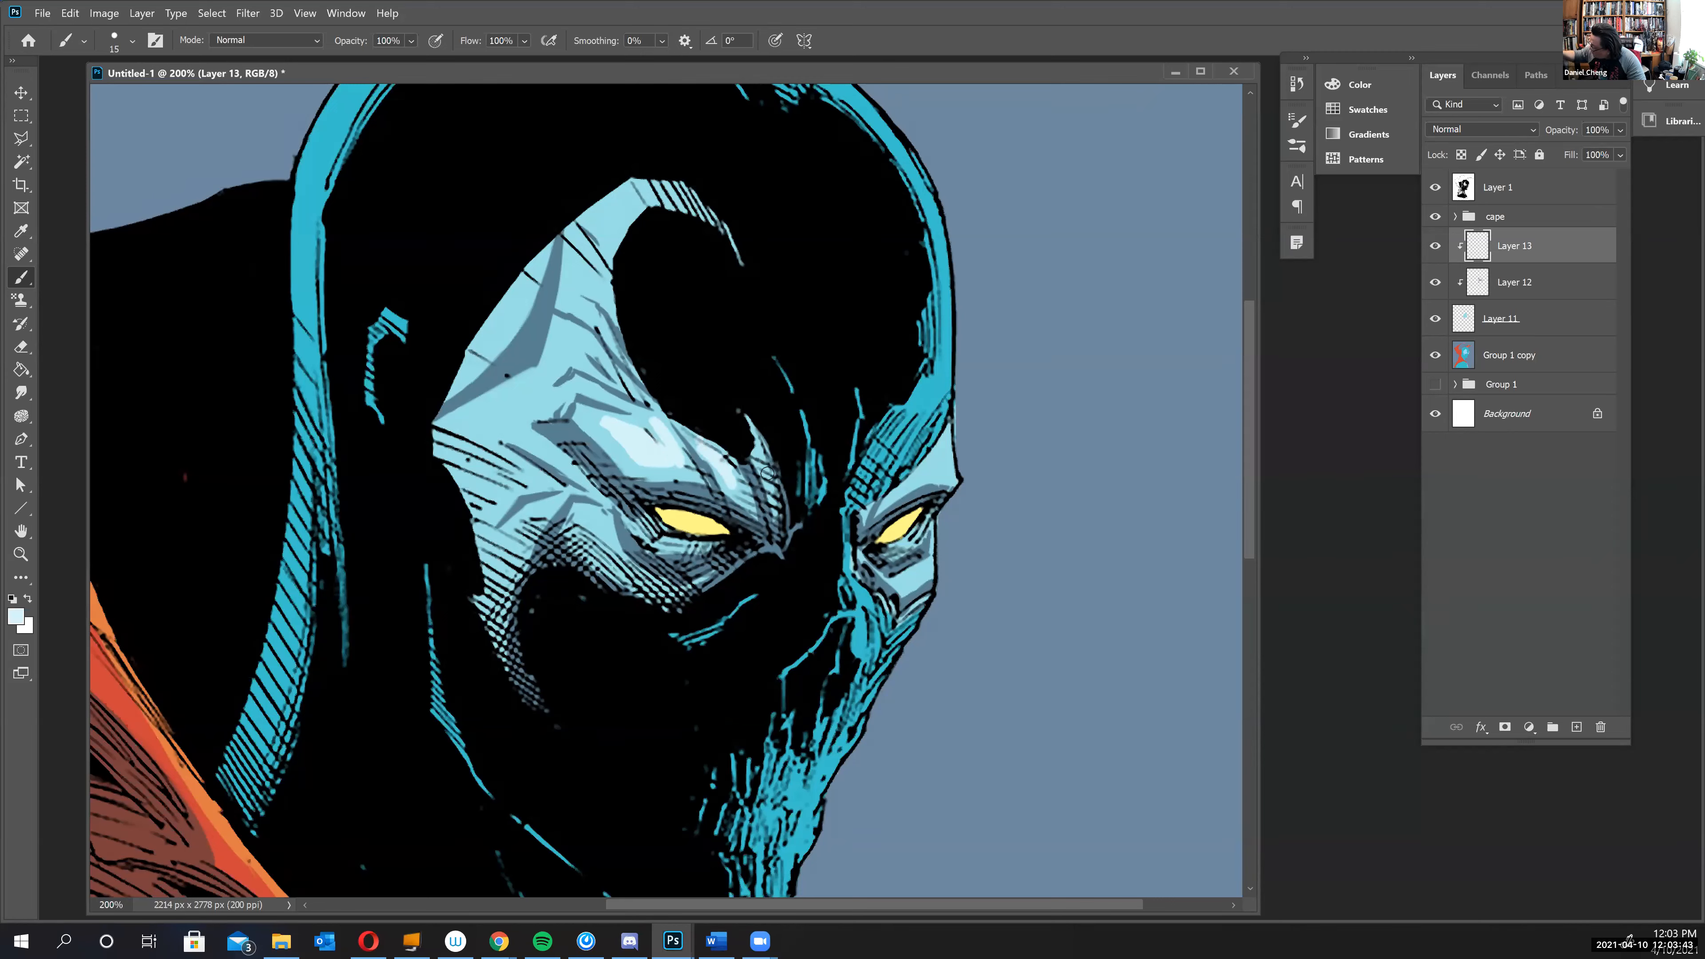
- Paint thin pale highlights along the forehead creases, around the farther eye, on the cheek and beside the temple shadow
drag(577, 381, 642, 414)
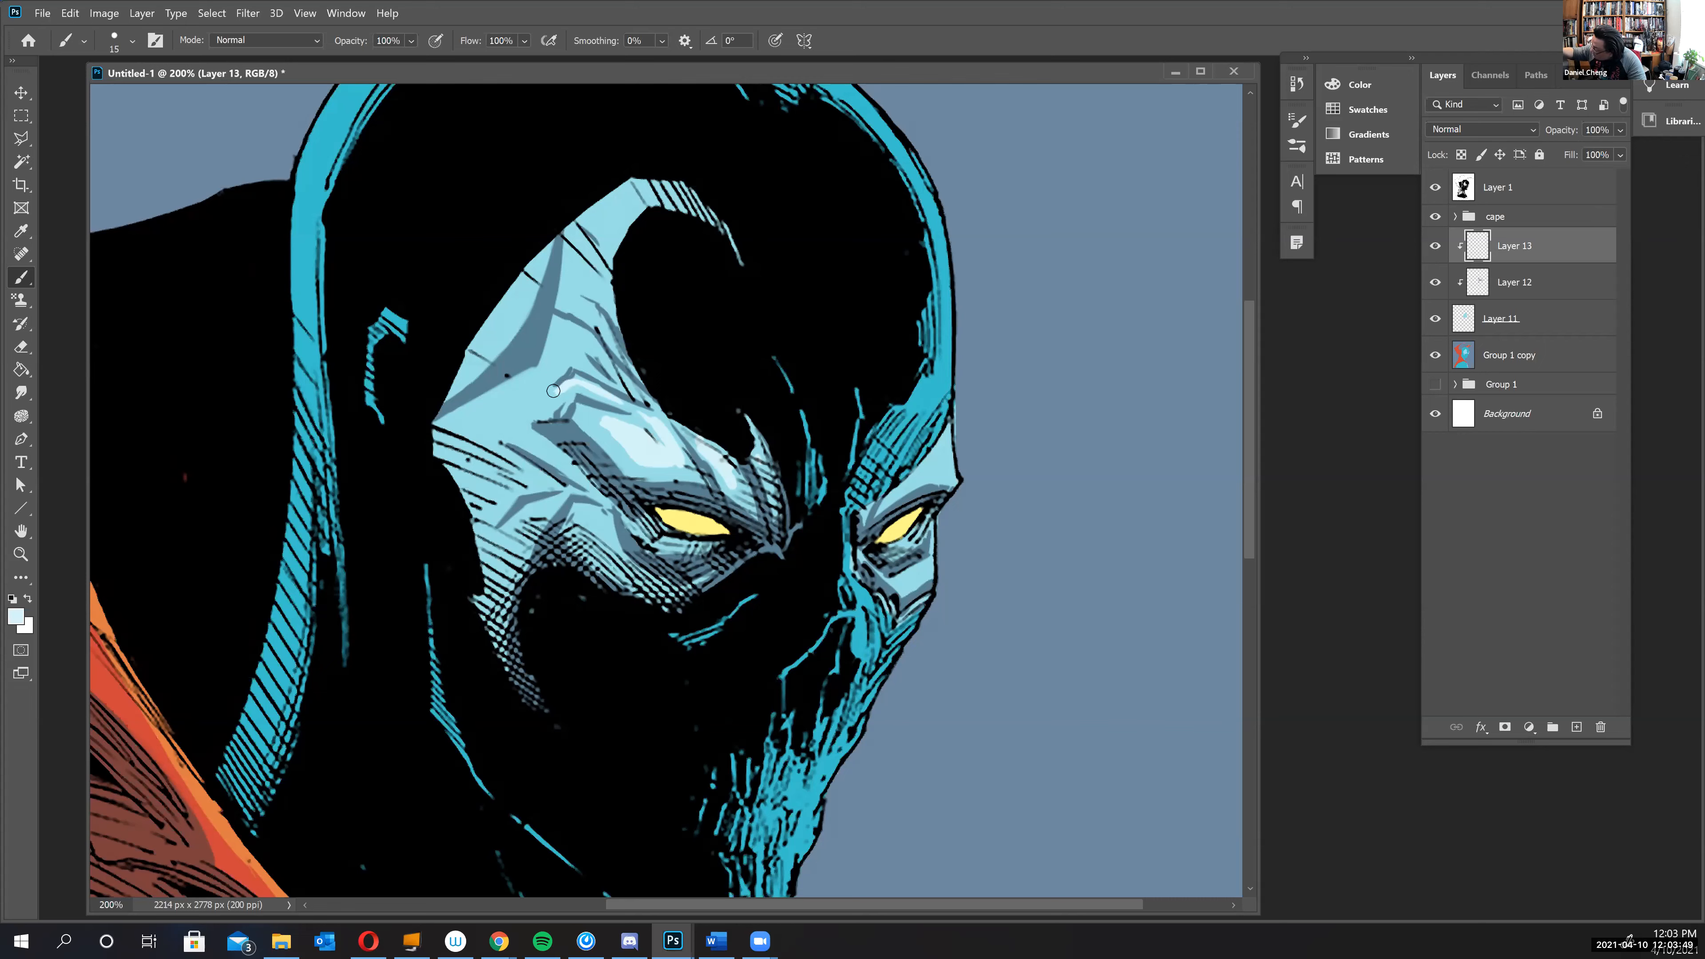
drag(569, 346, 589, 366)
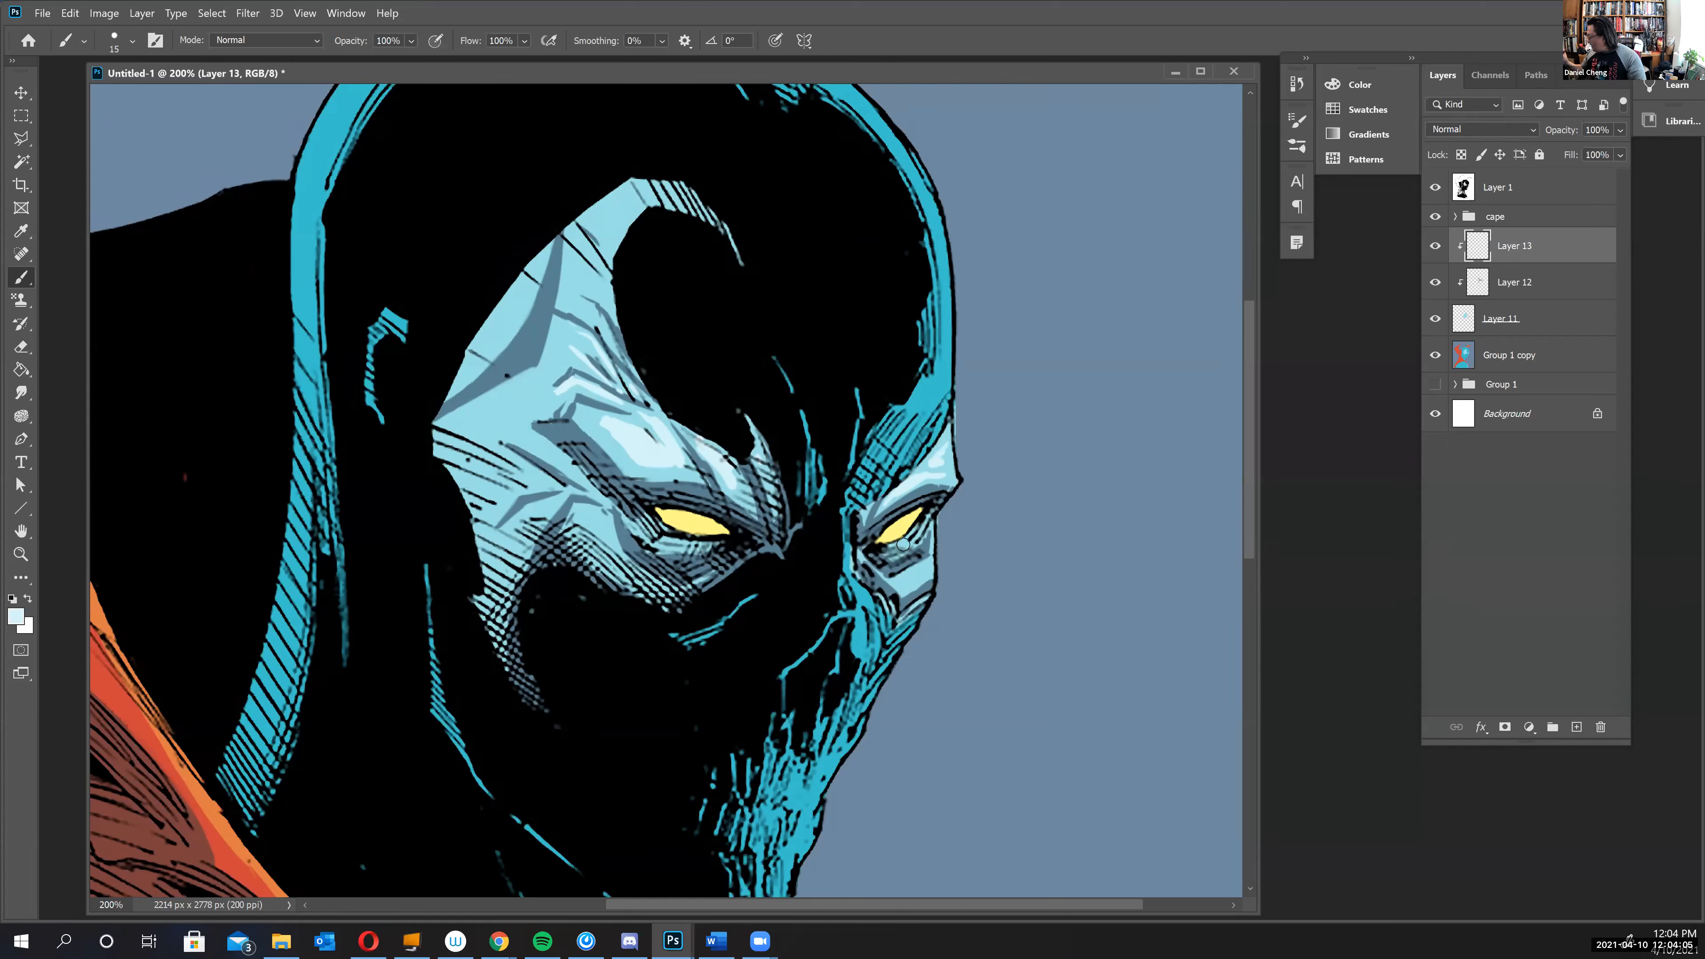
drag(903, 581, 914, 570)
drag(592, 522, 610, 554)
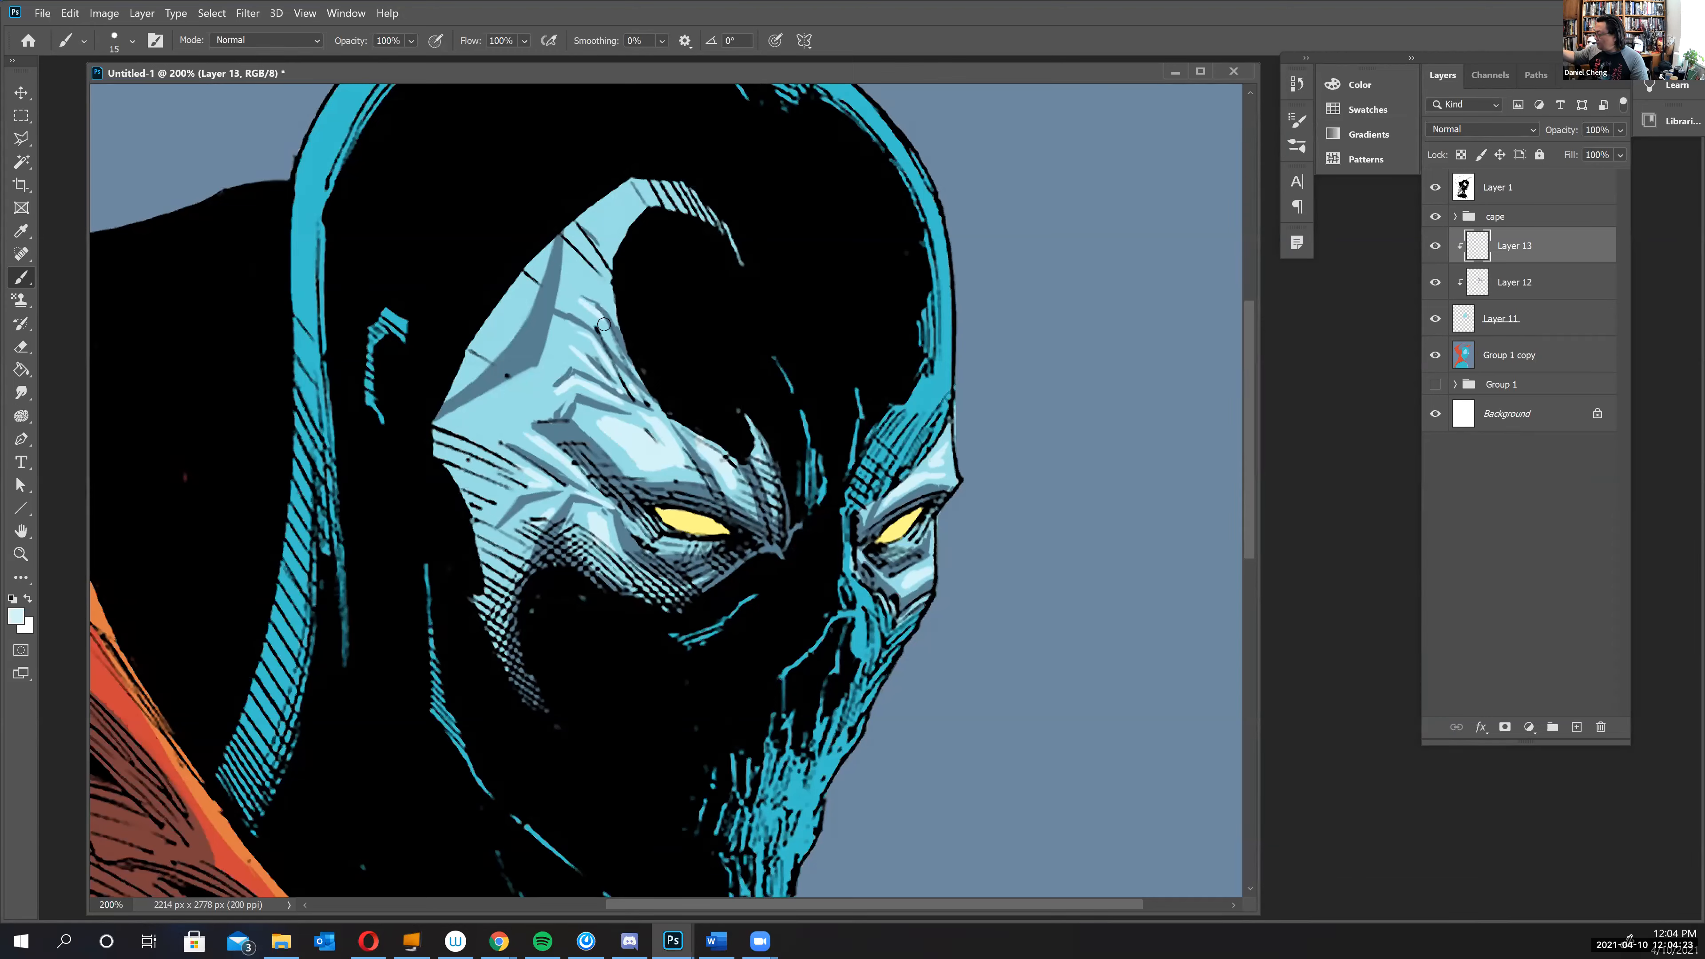
drag(547, 355, 570, 257)
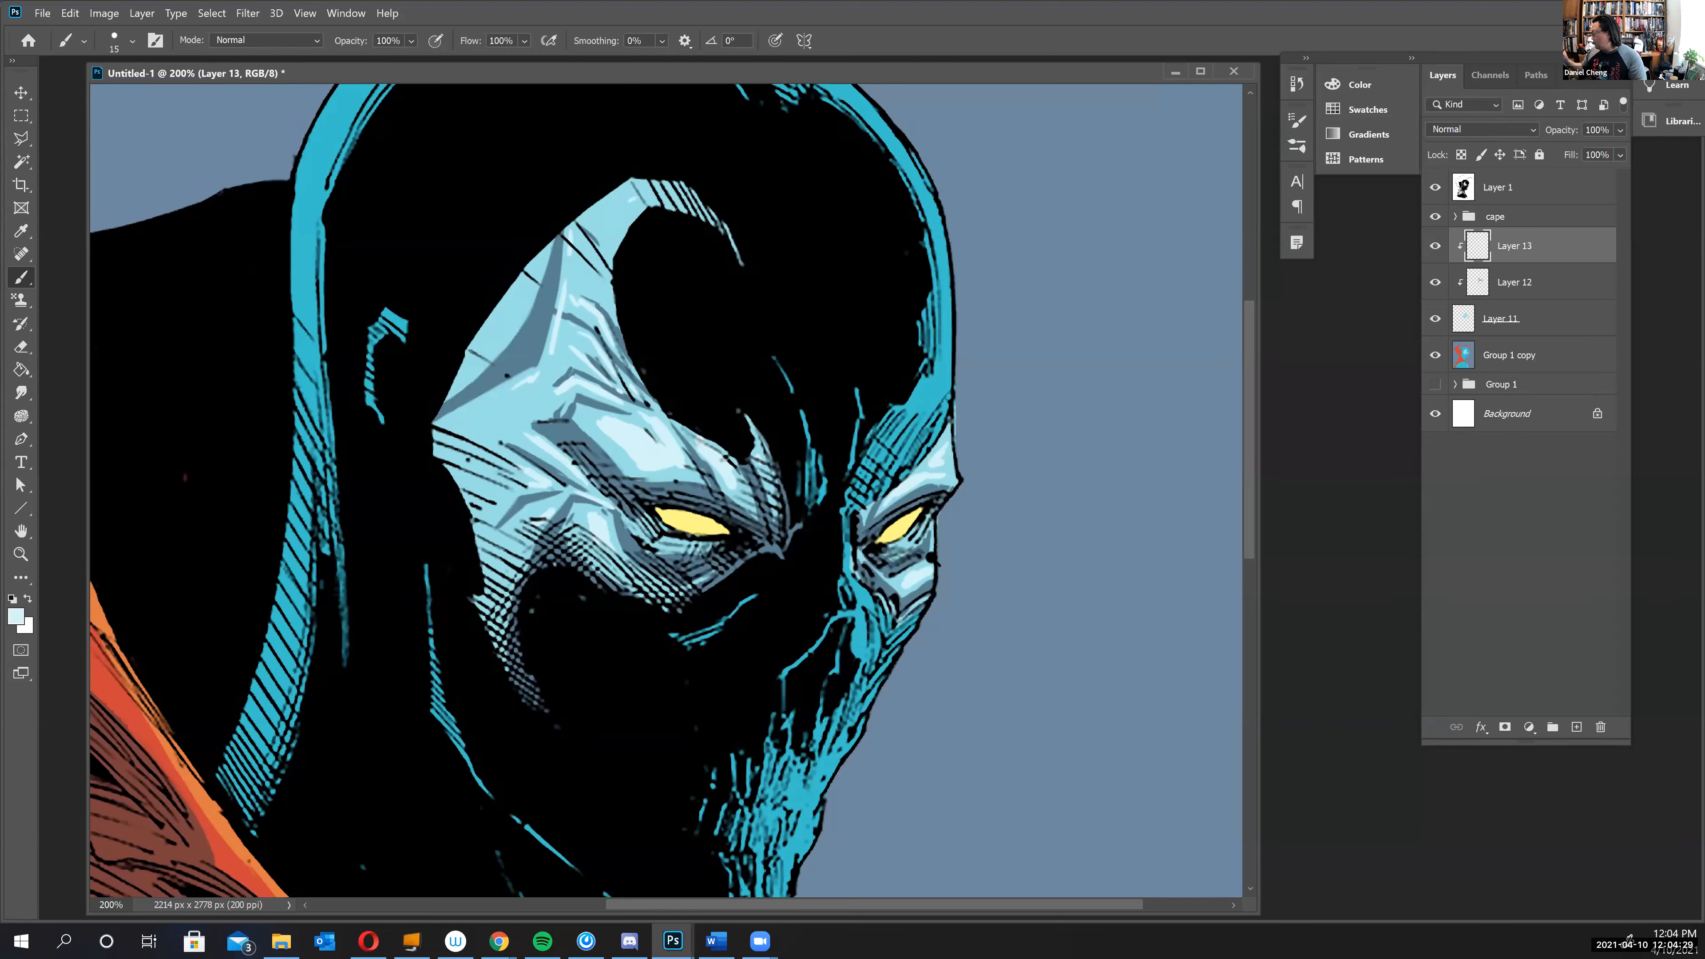
key(ctrl+minus)
key(ctrl+minus)
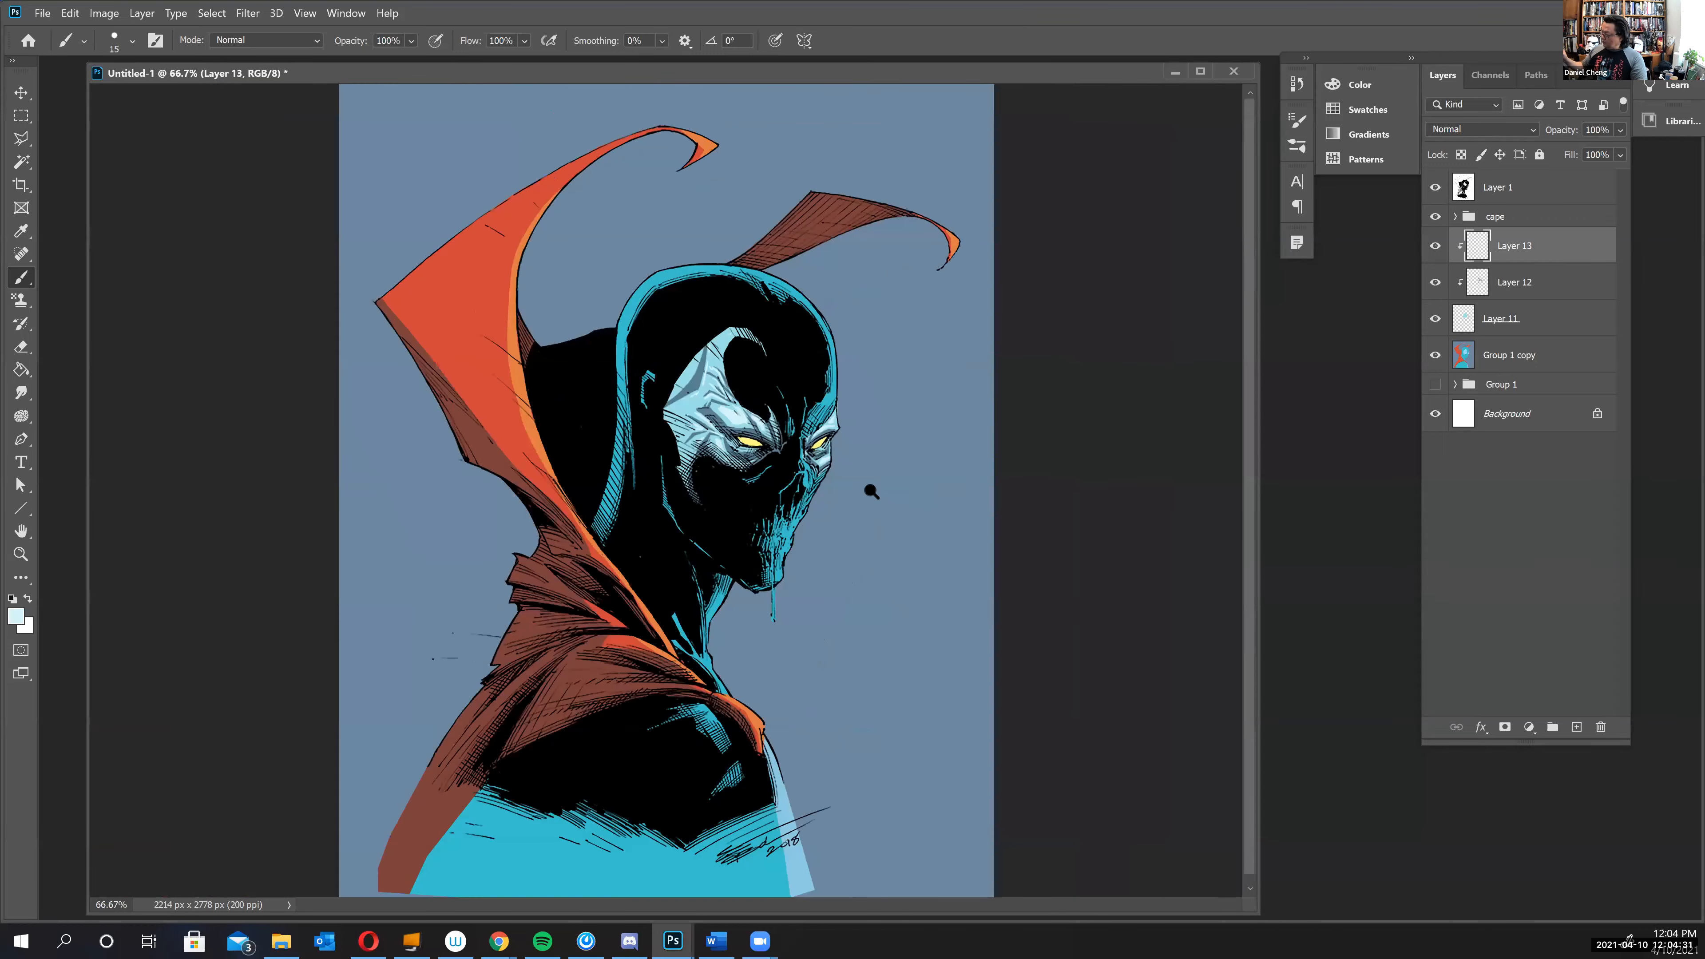
click(872, 468)
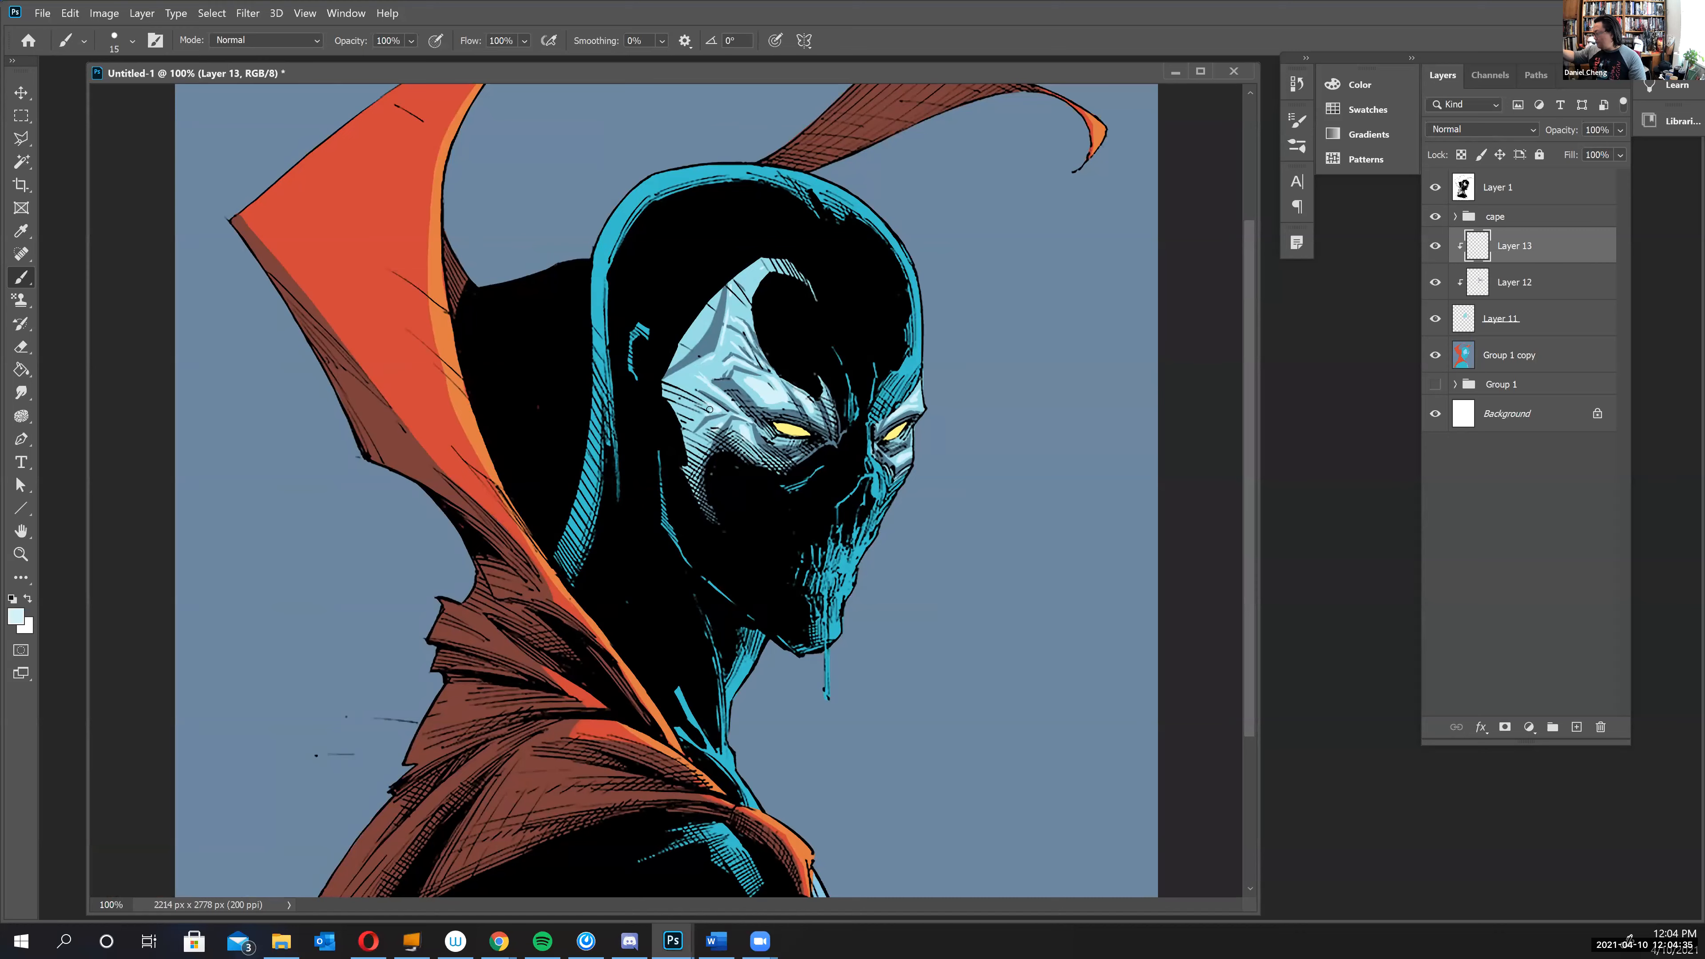
alt+click(1028, 586)
ctrl+click(919, 569)
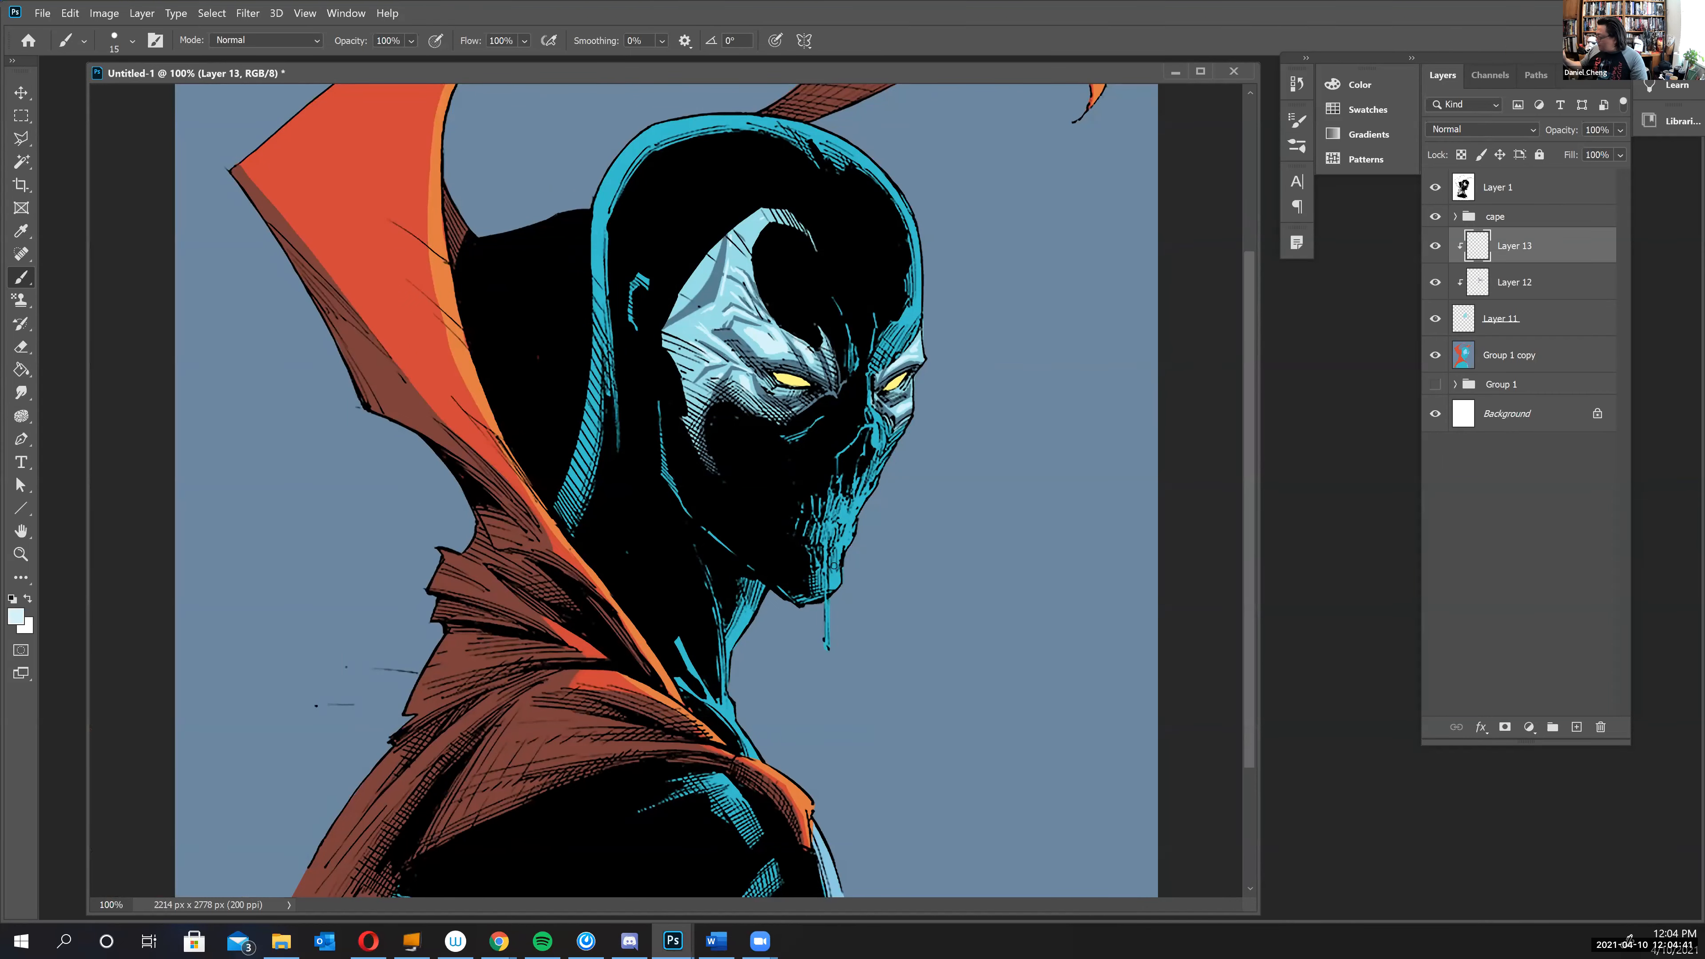
- Group Layer 11, Layer 12 and Layer 13 under the name mask, and make Group 1 copy active with the Magic Wand tool
click(1497, 355)
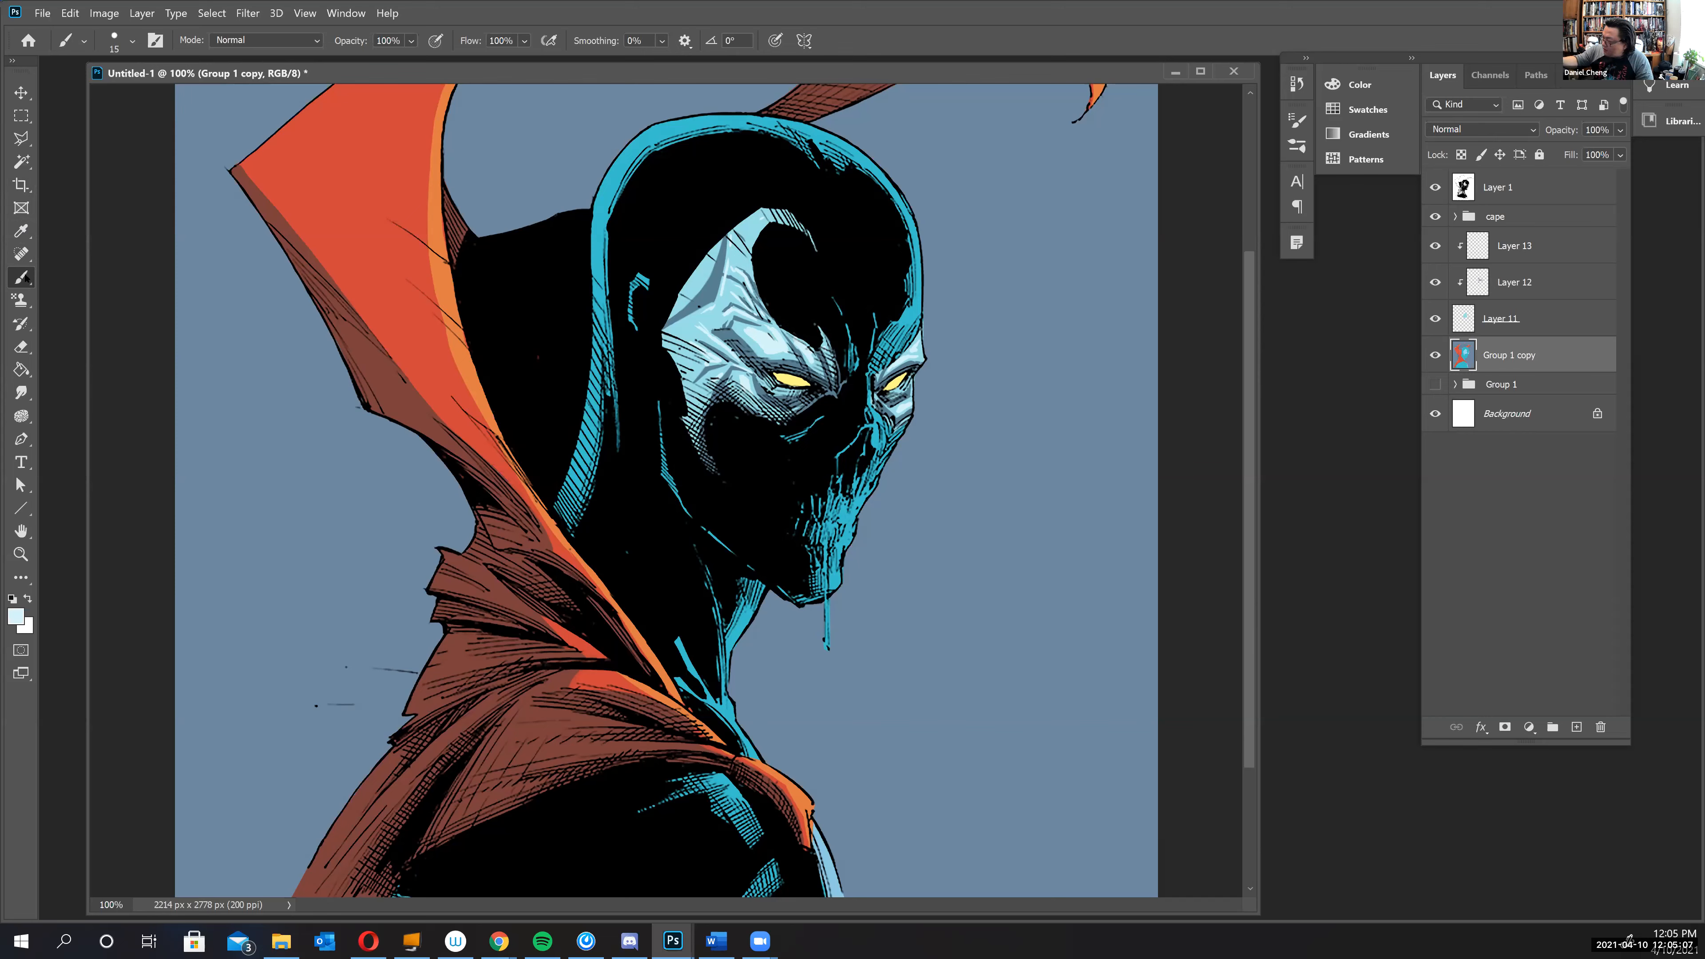
click(23, 161)
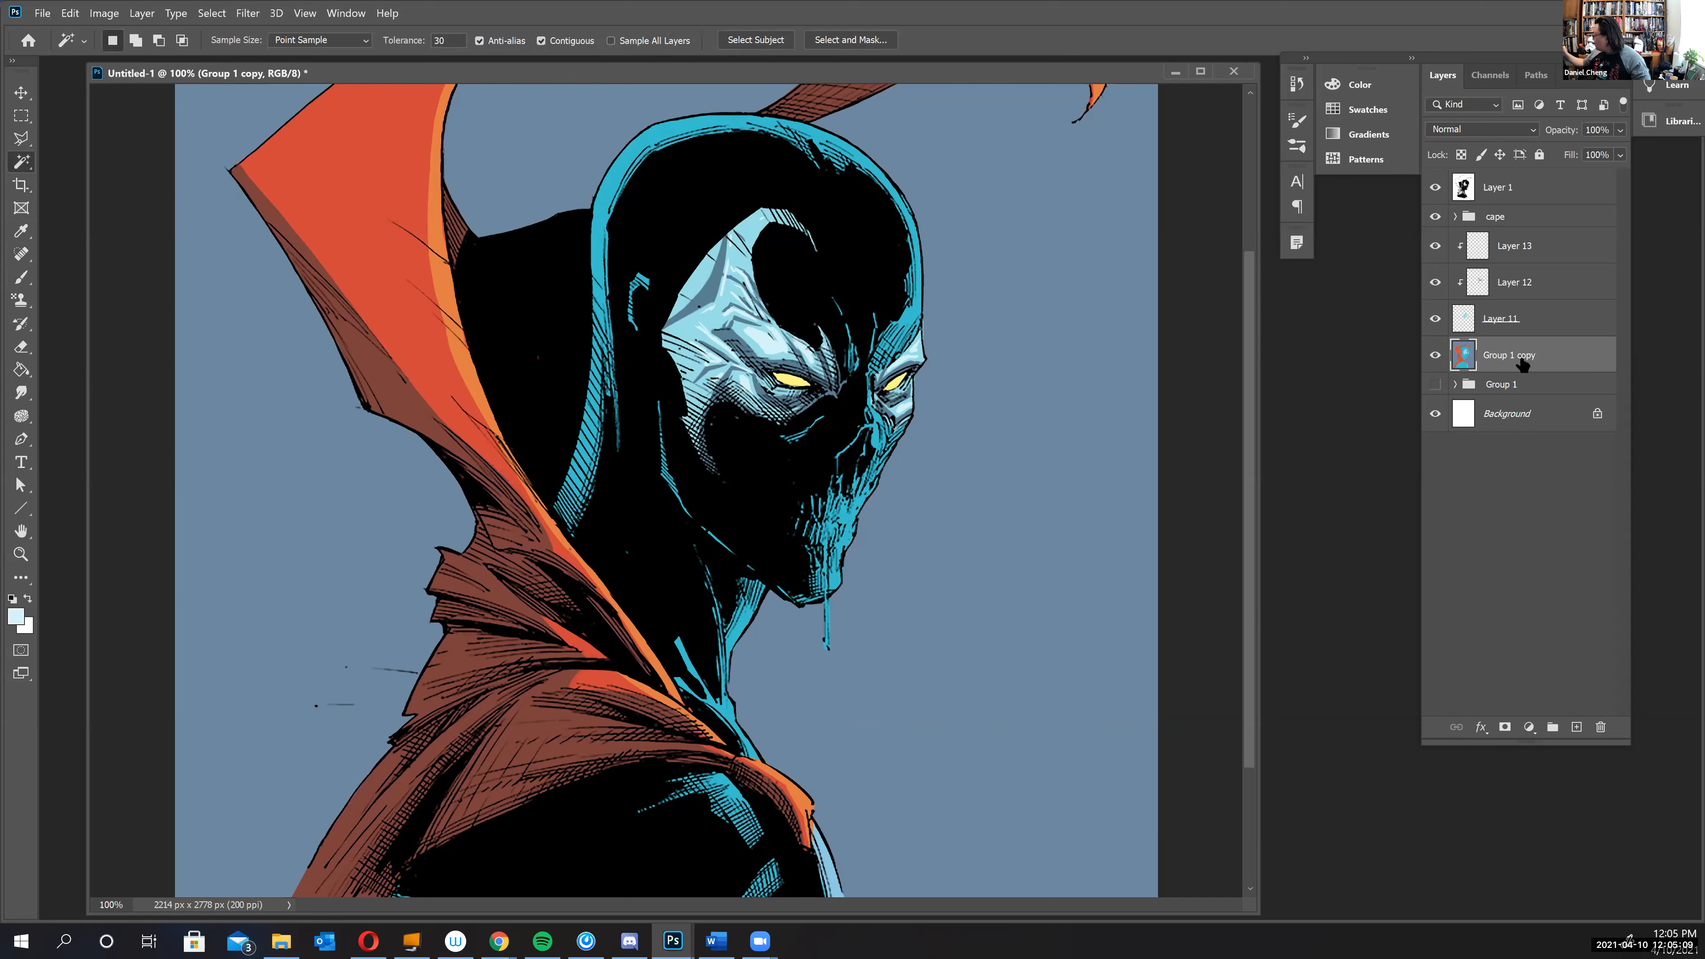
click(1526, 247)
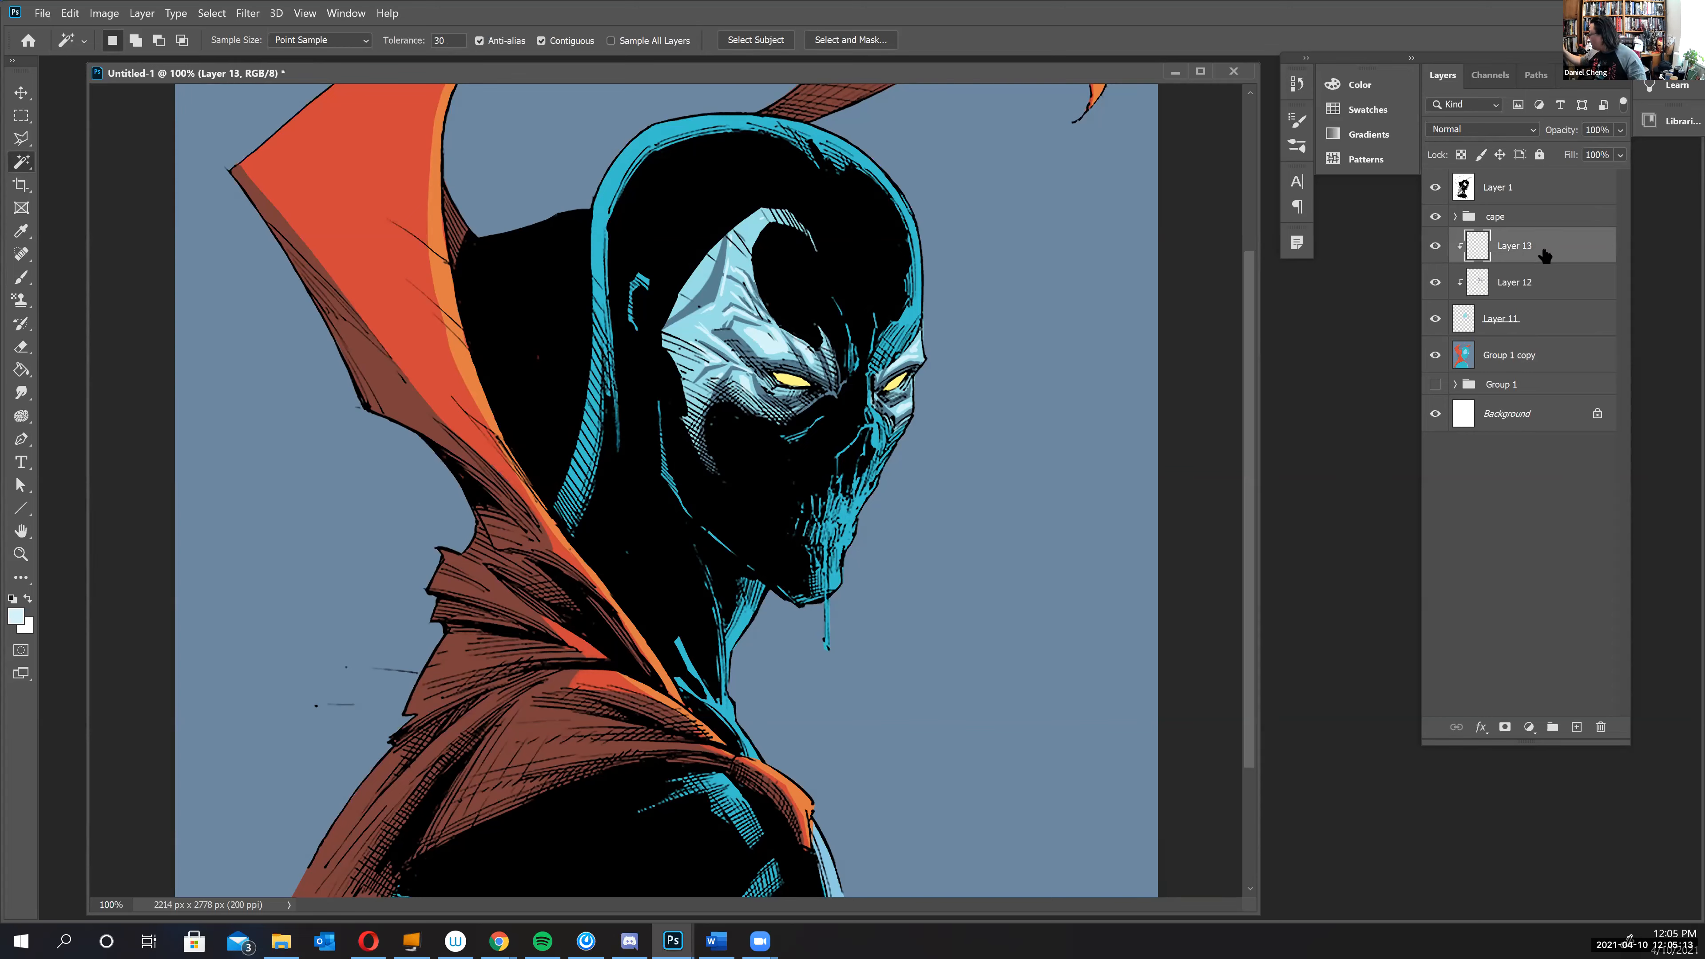
shift+click(1527, 325)
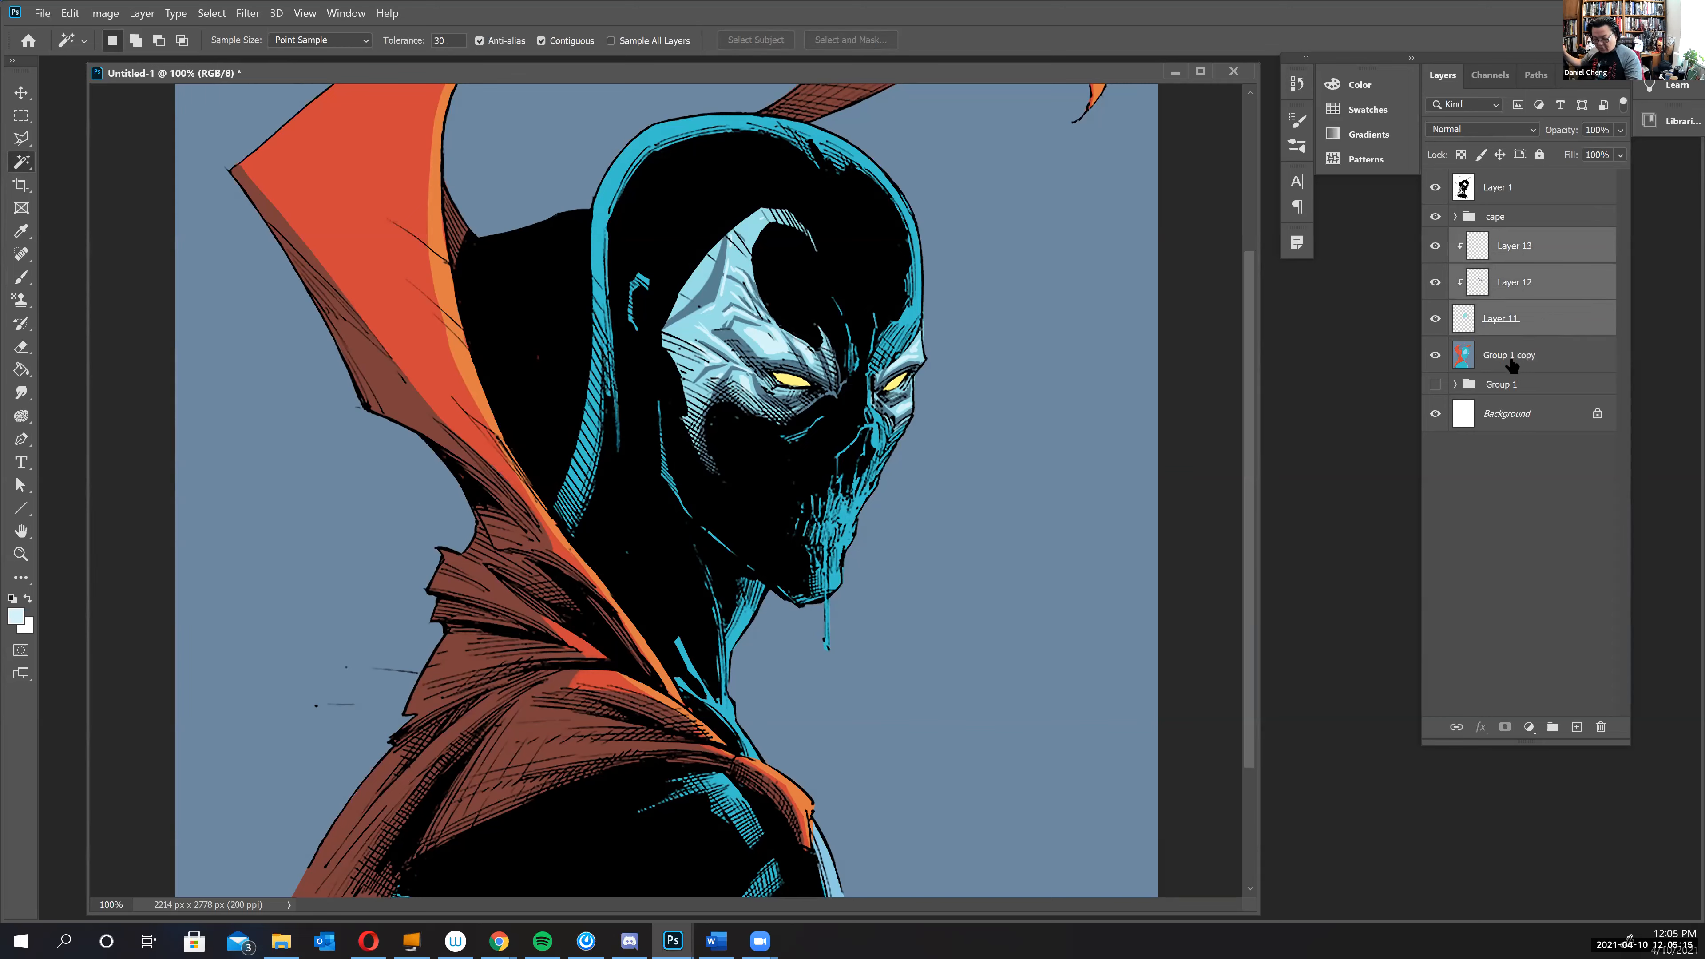
key(ctrl+g)
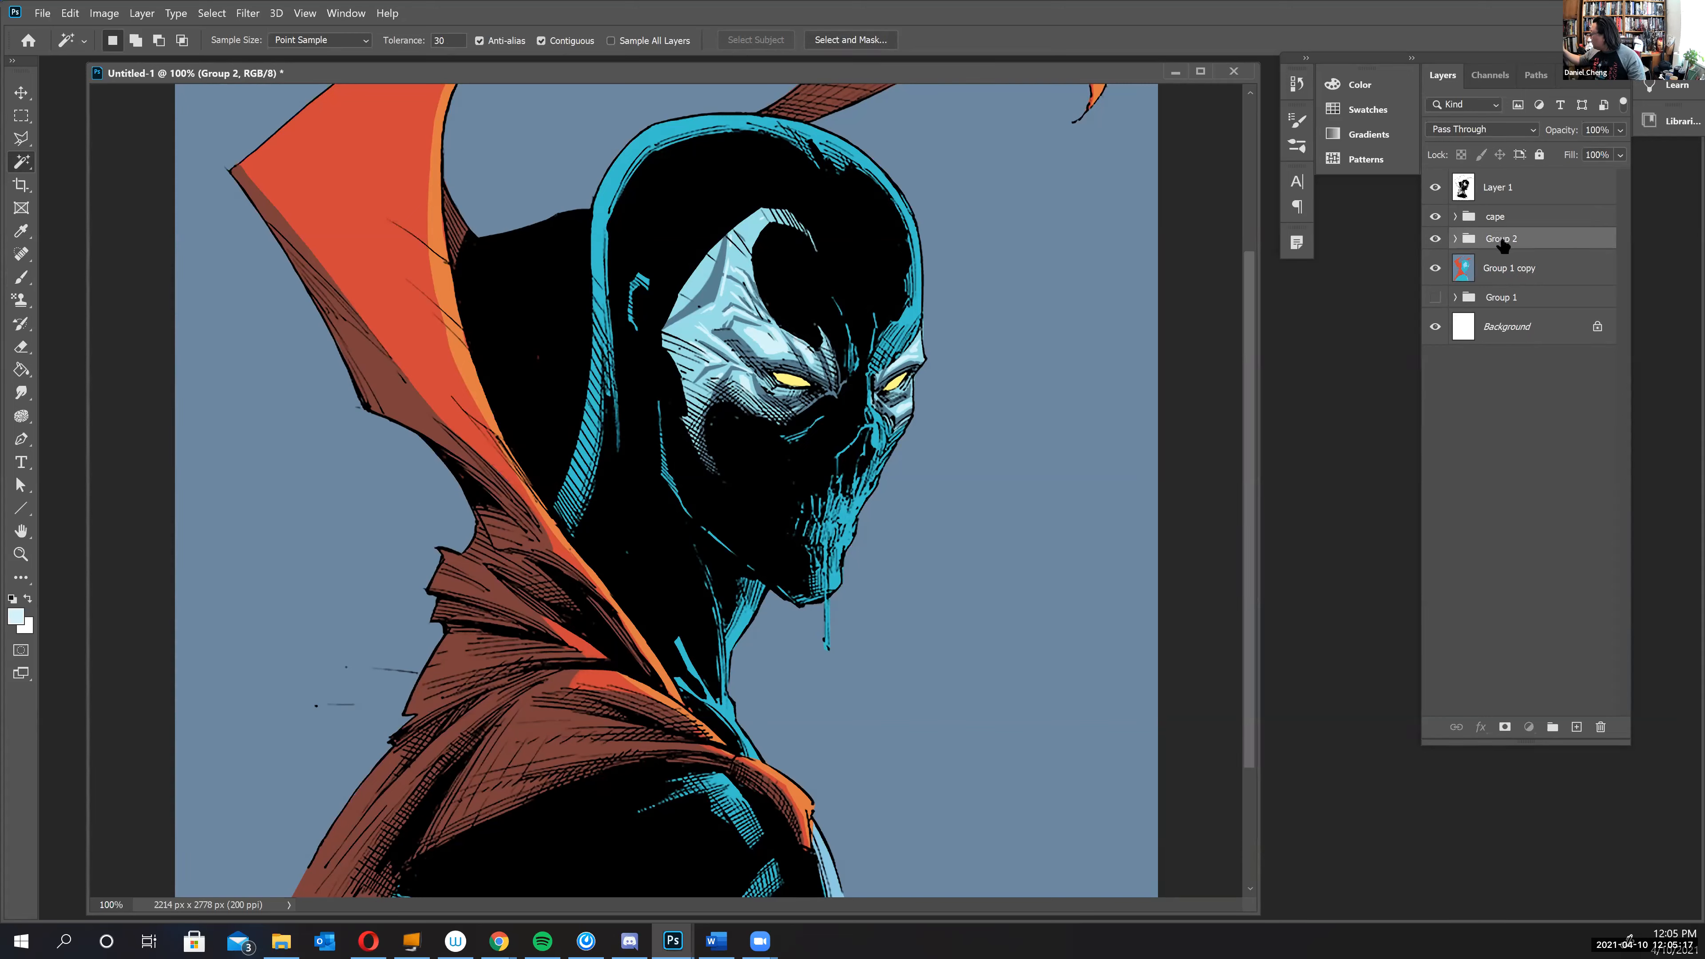
double_click(1504, 238)
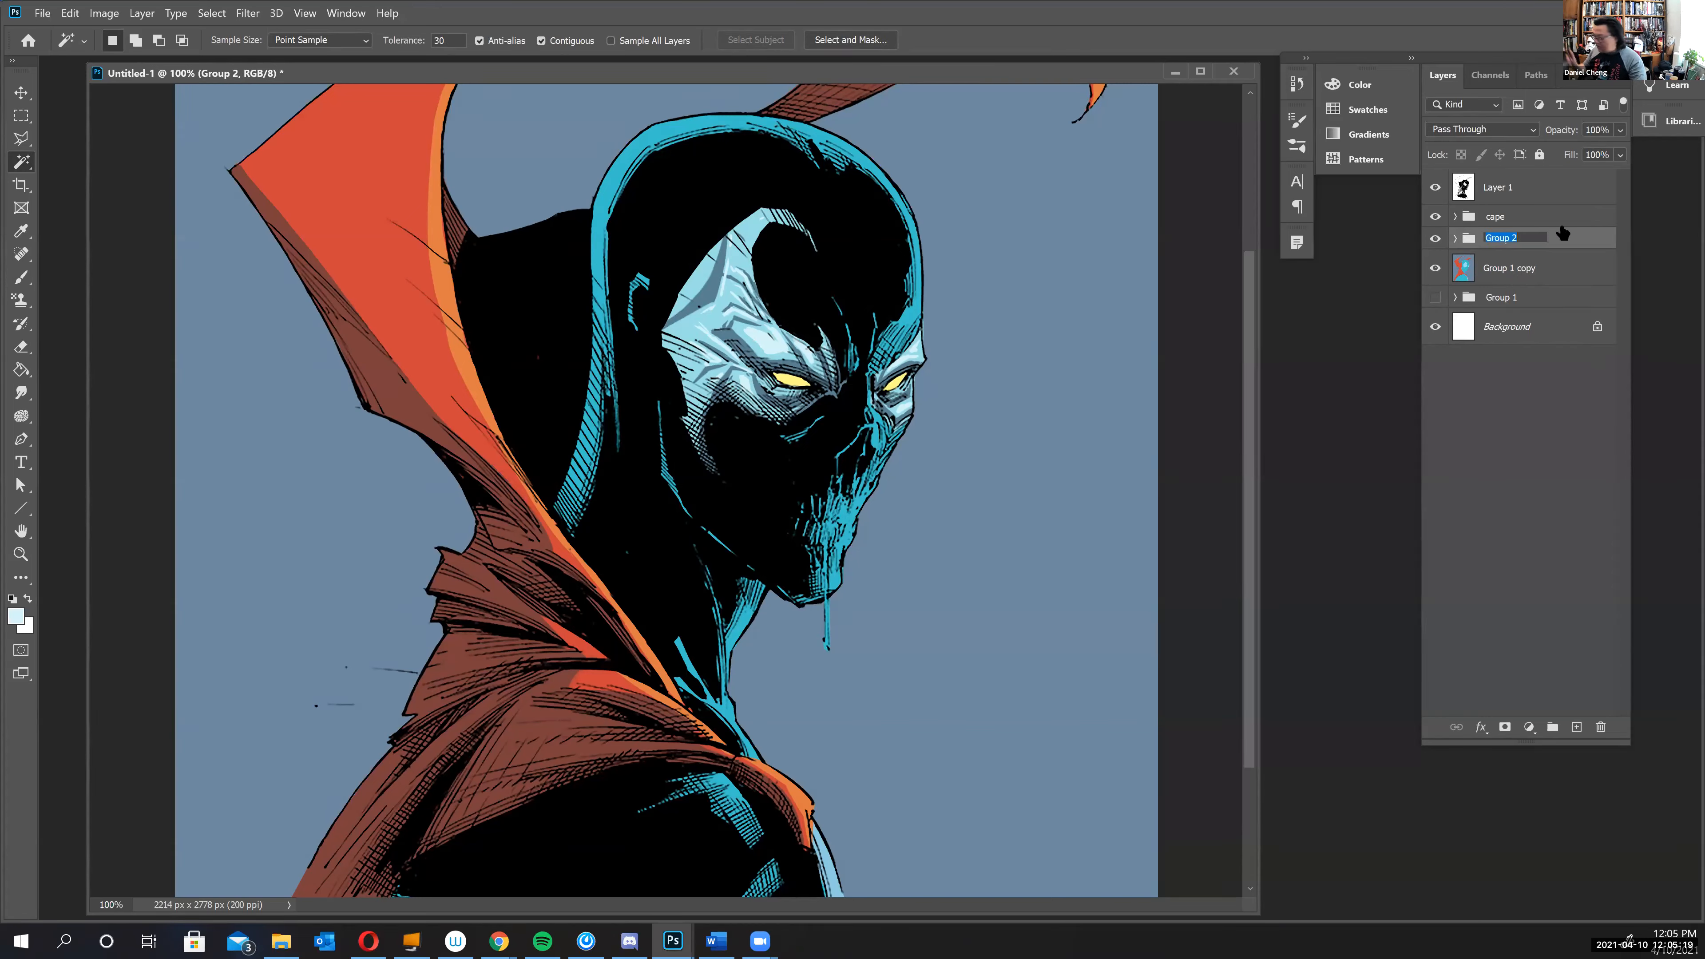
text(mask)
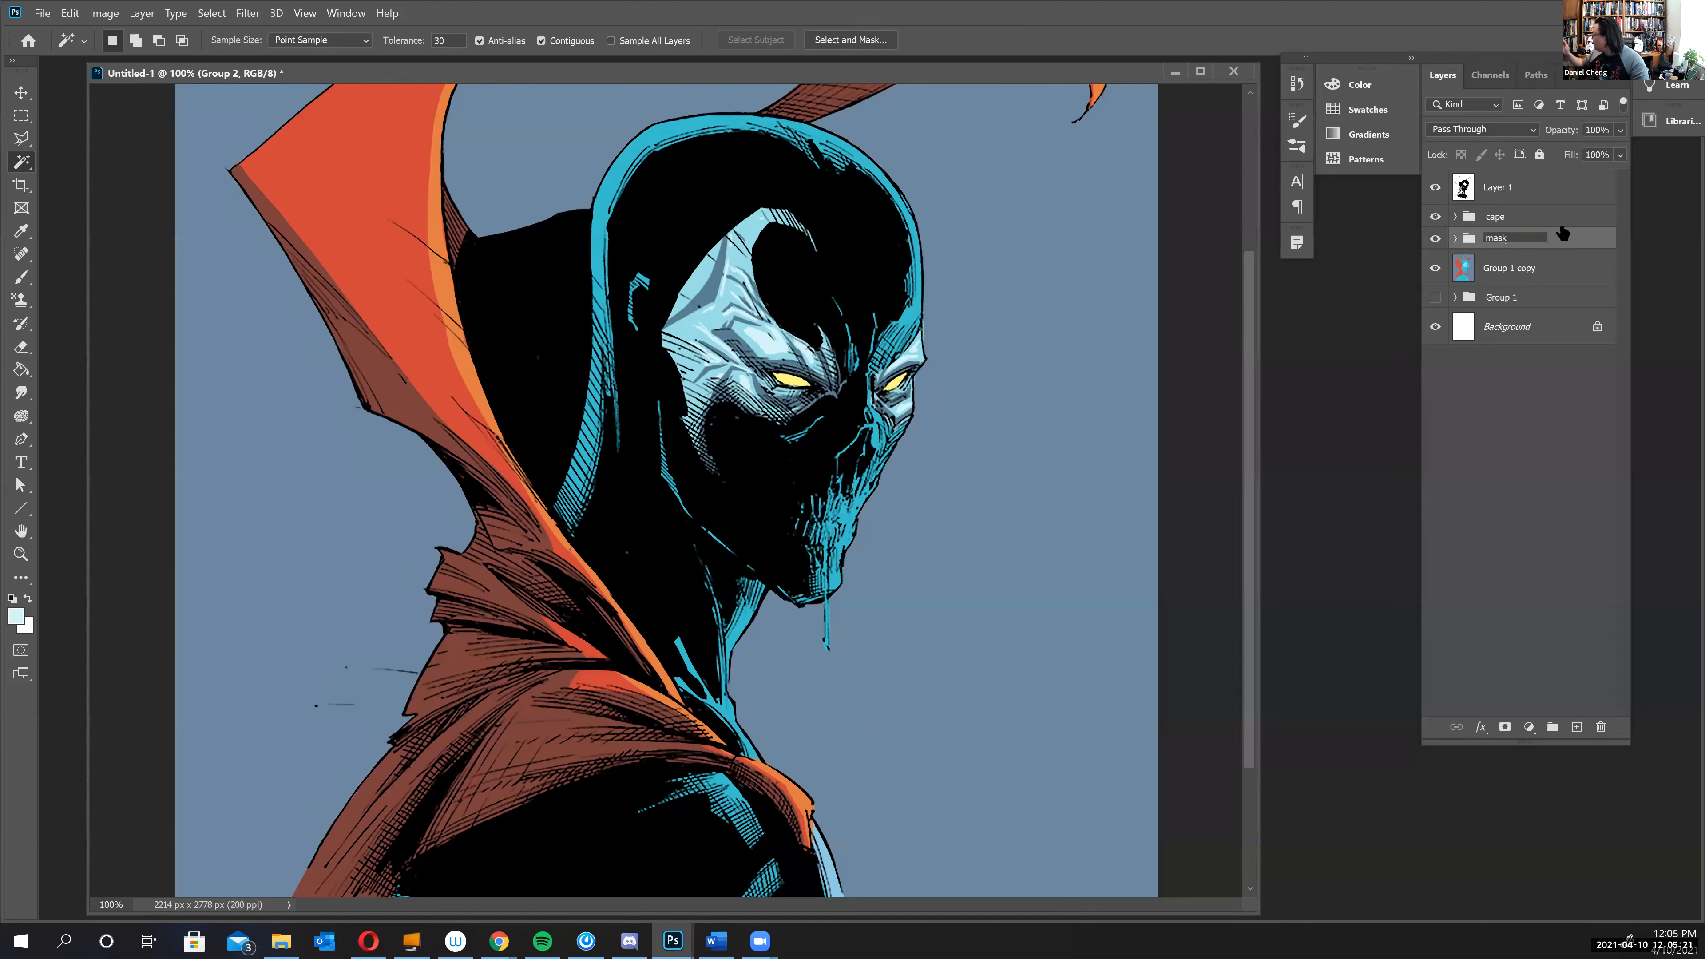
key(Return)
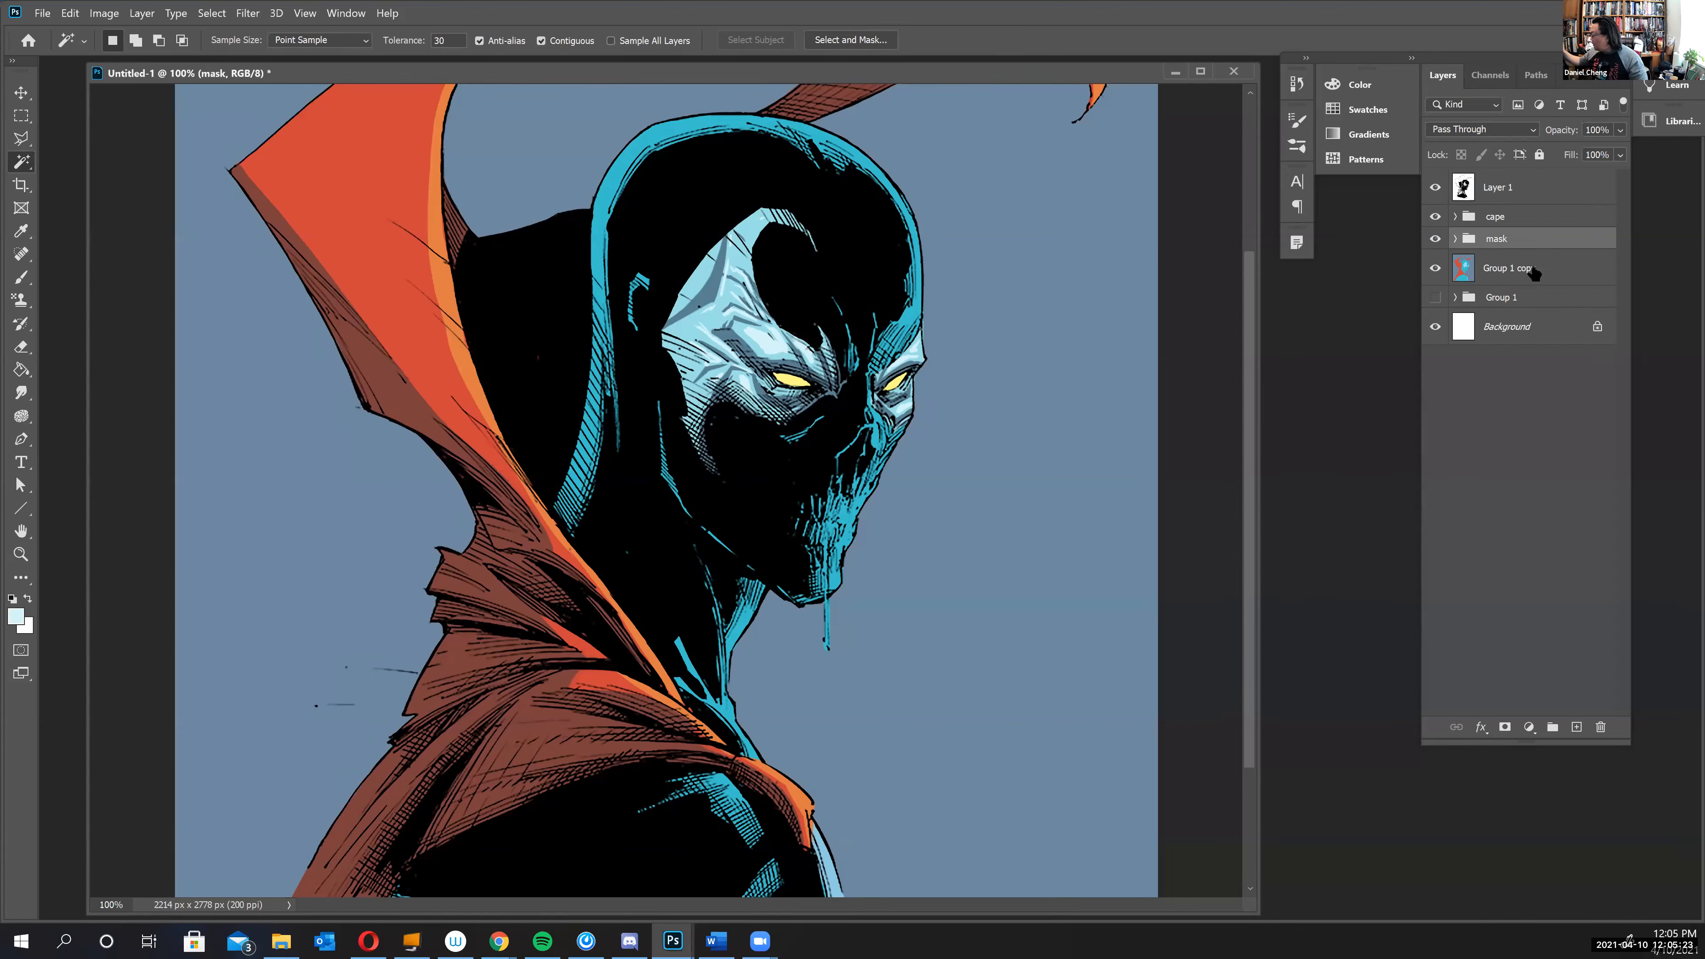
click(1504, 274)
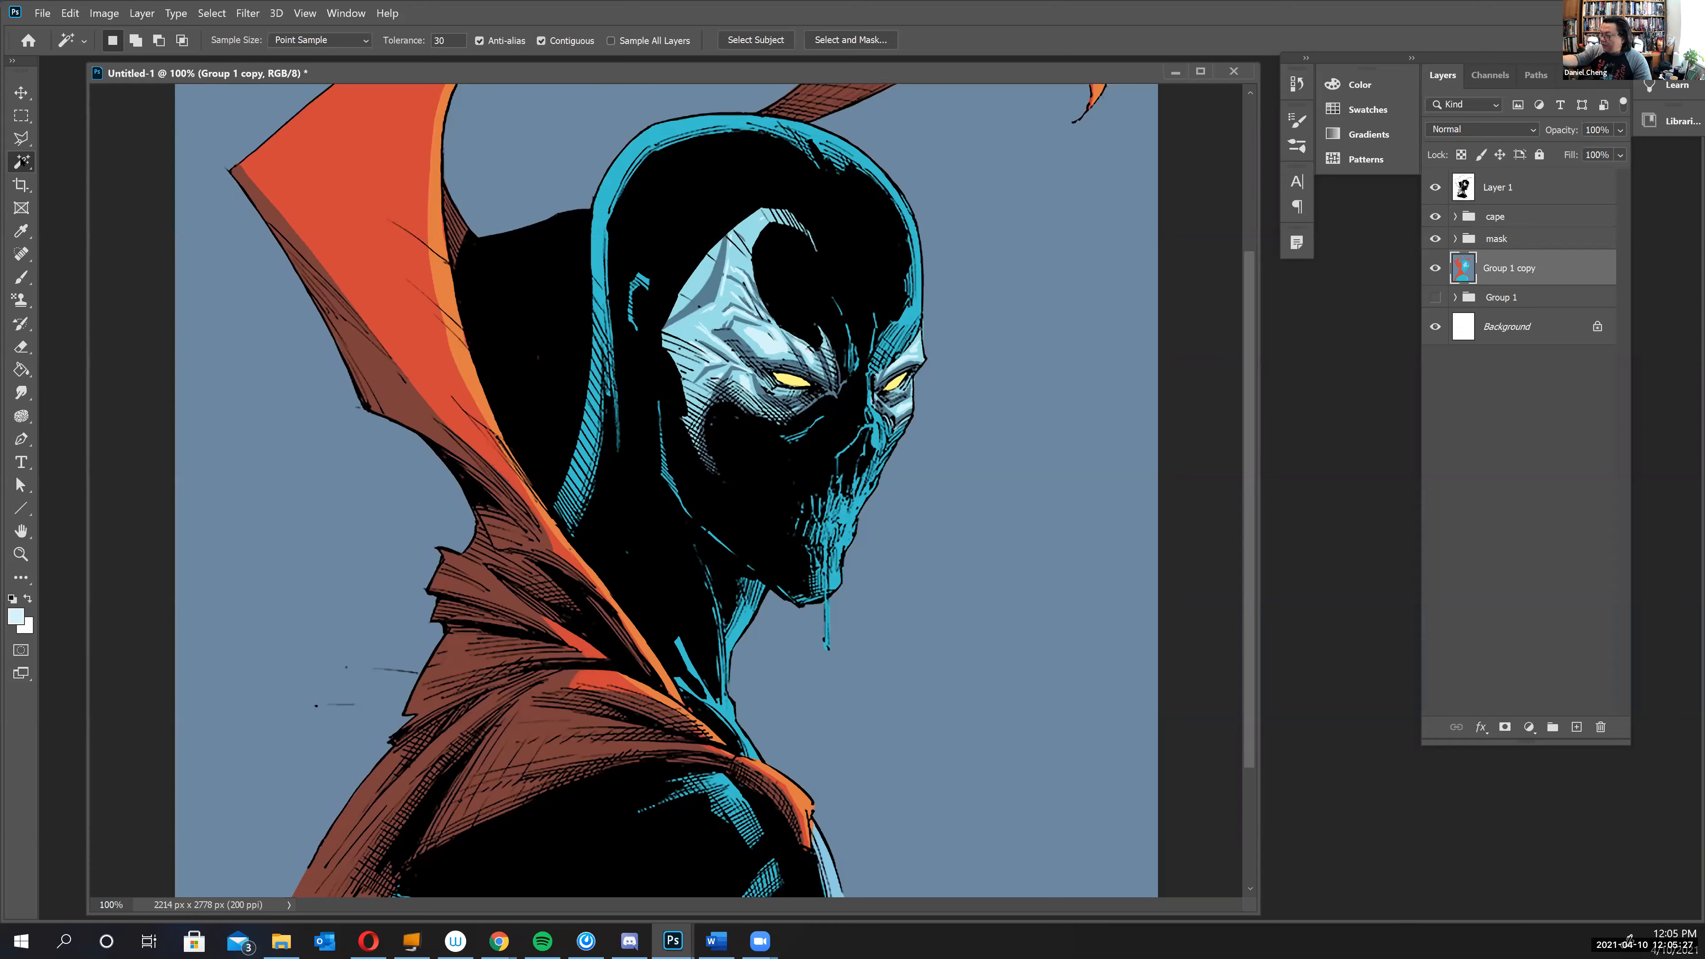
- Copy the cyan suit area of the head and neck from Group 1 copy to its own layer and clip a new empty layer to it
click(826, 503)
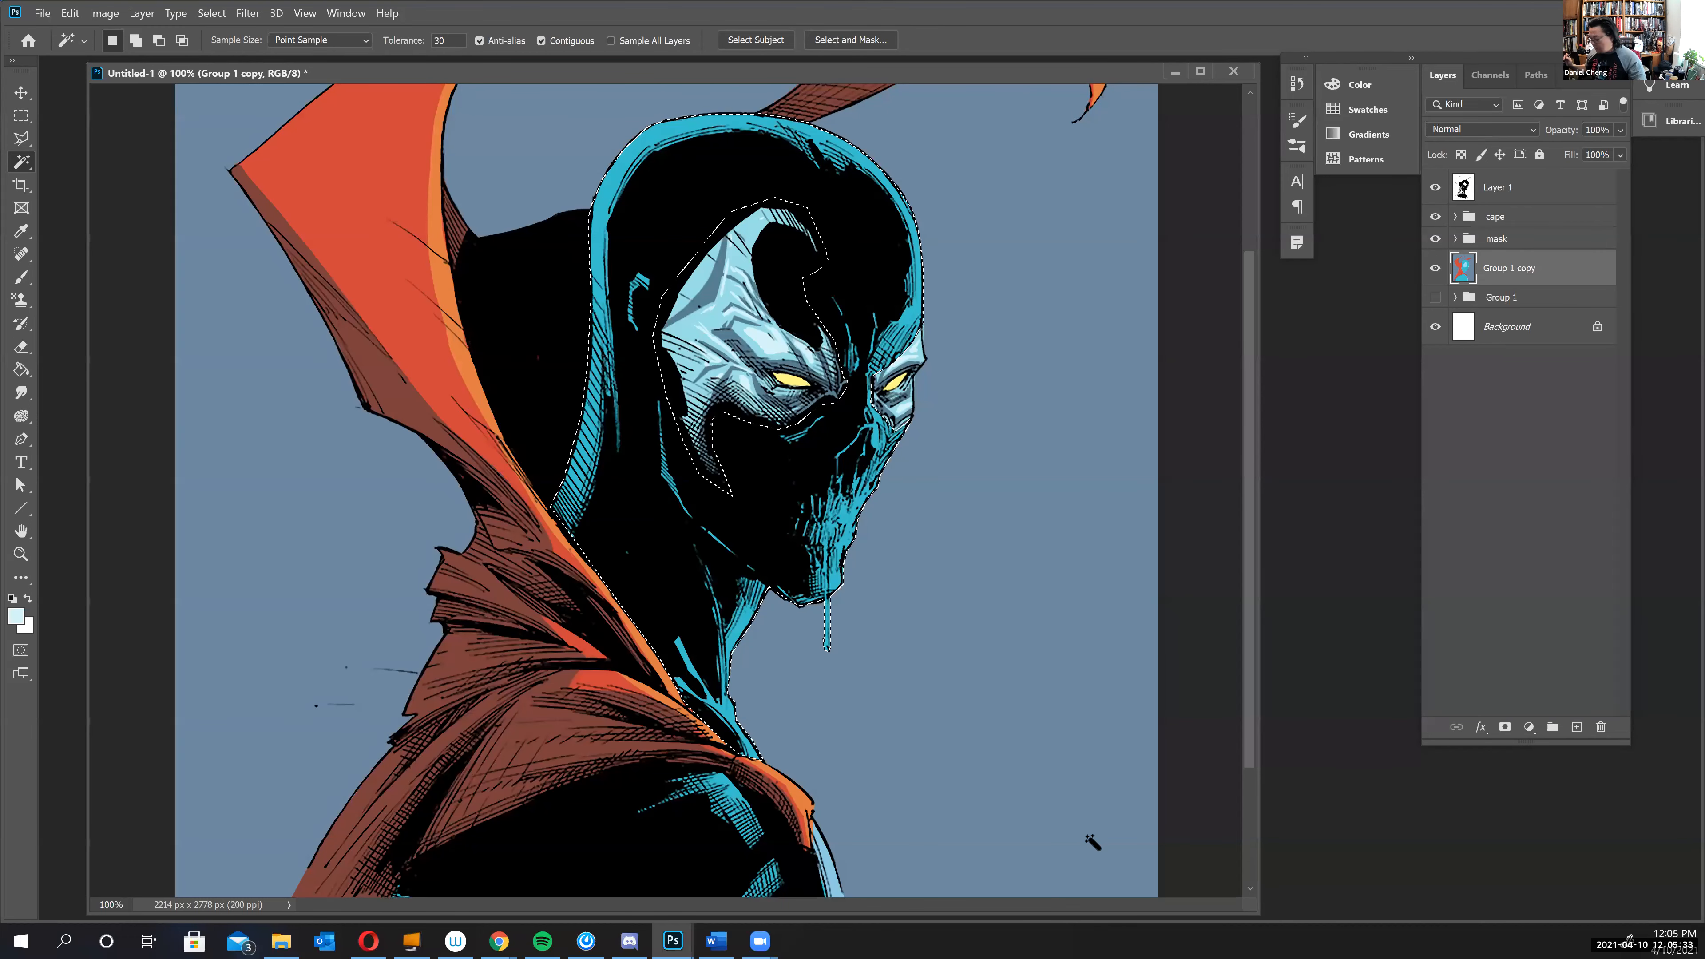
key(ctrl+j)
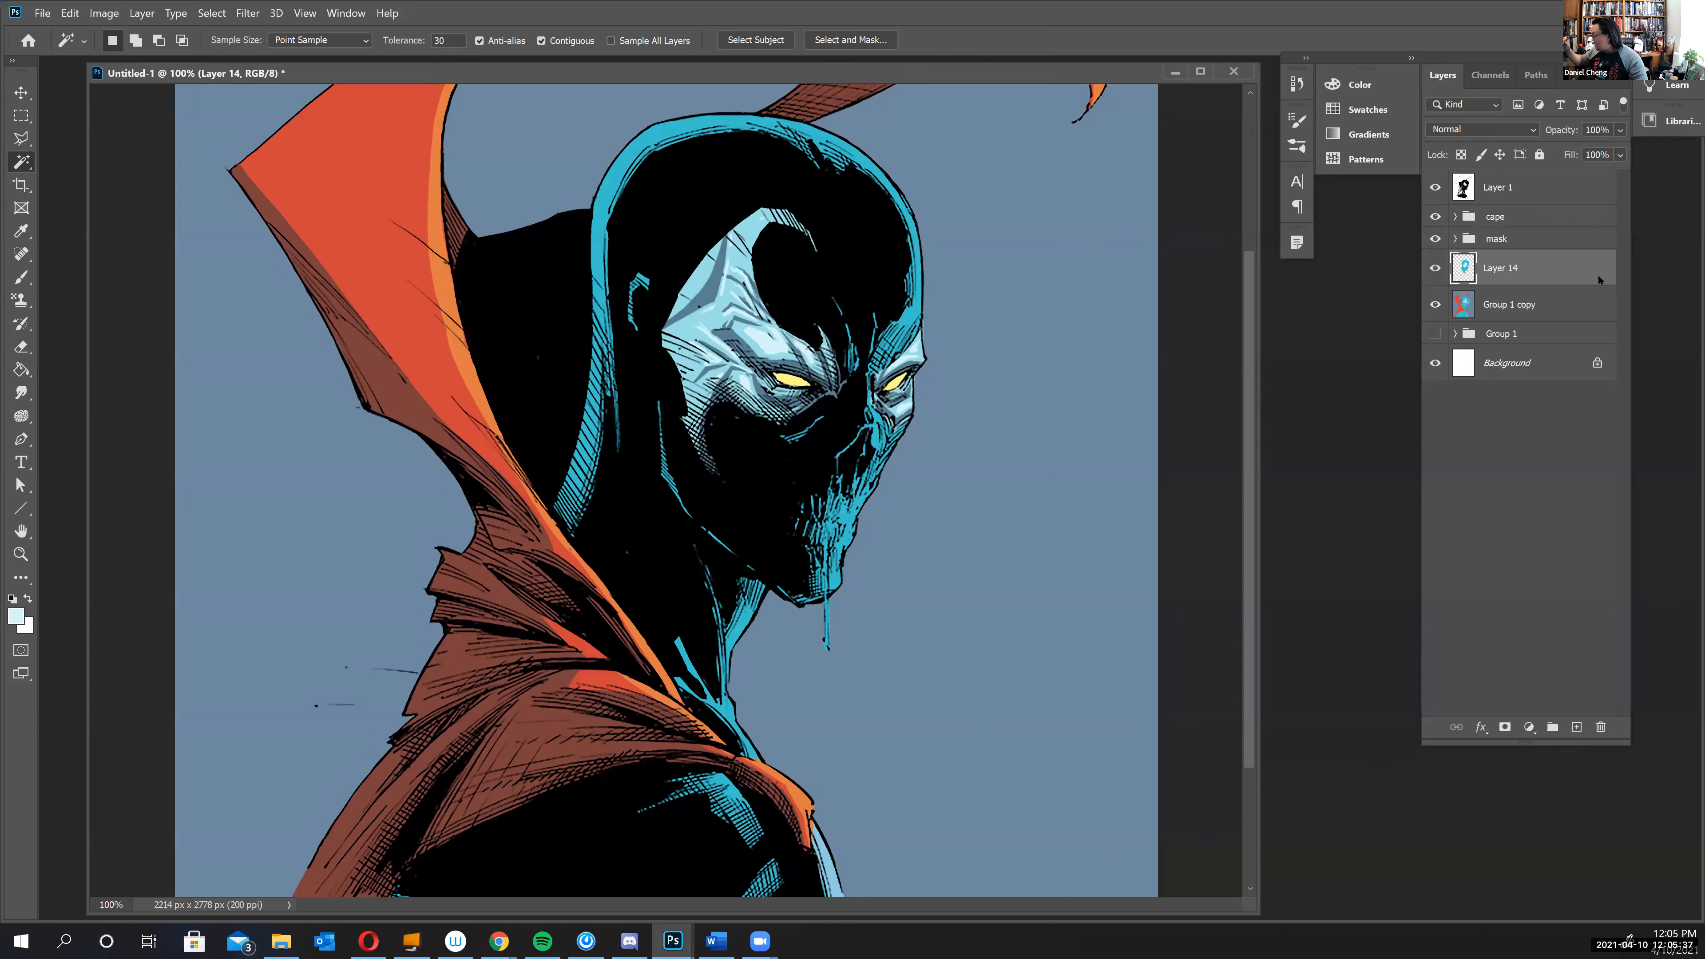
click(1576, 728)
drag(1539, 289, 1552, 279)
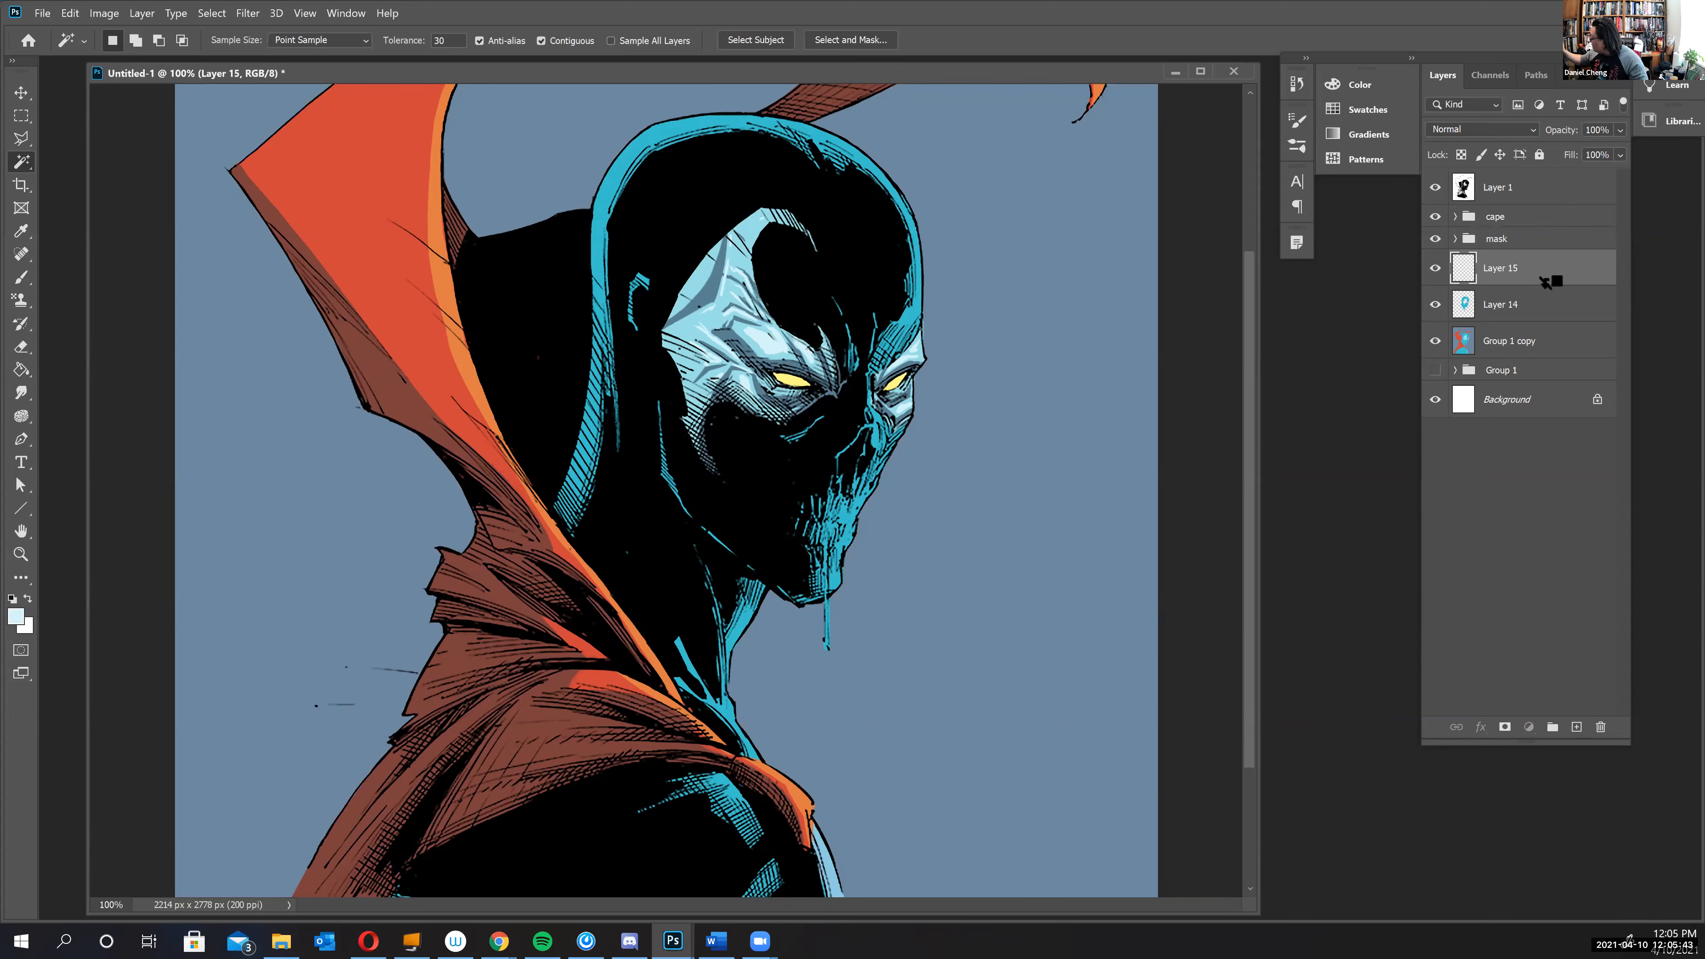
alt+click(1550, 282)
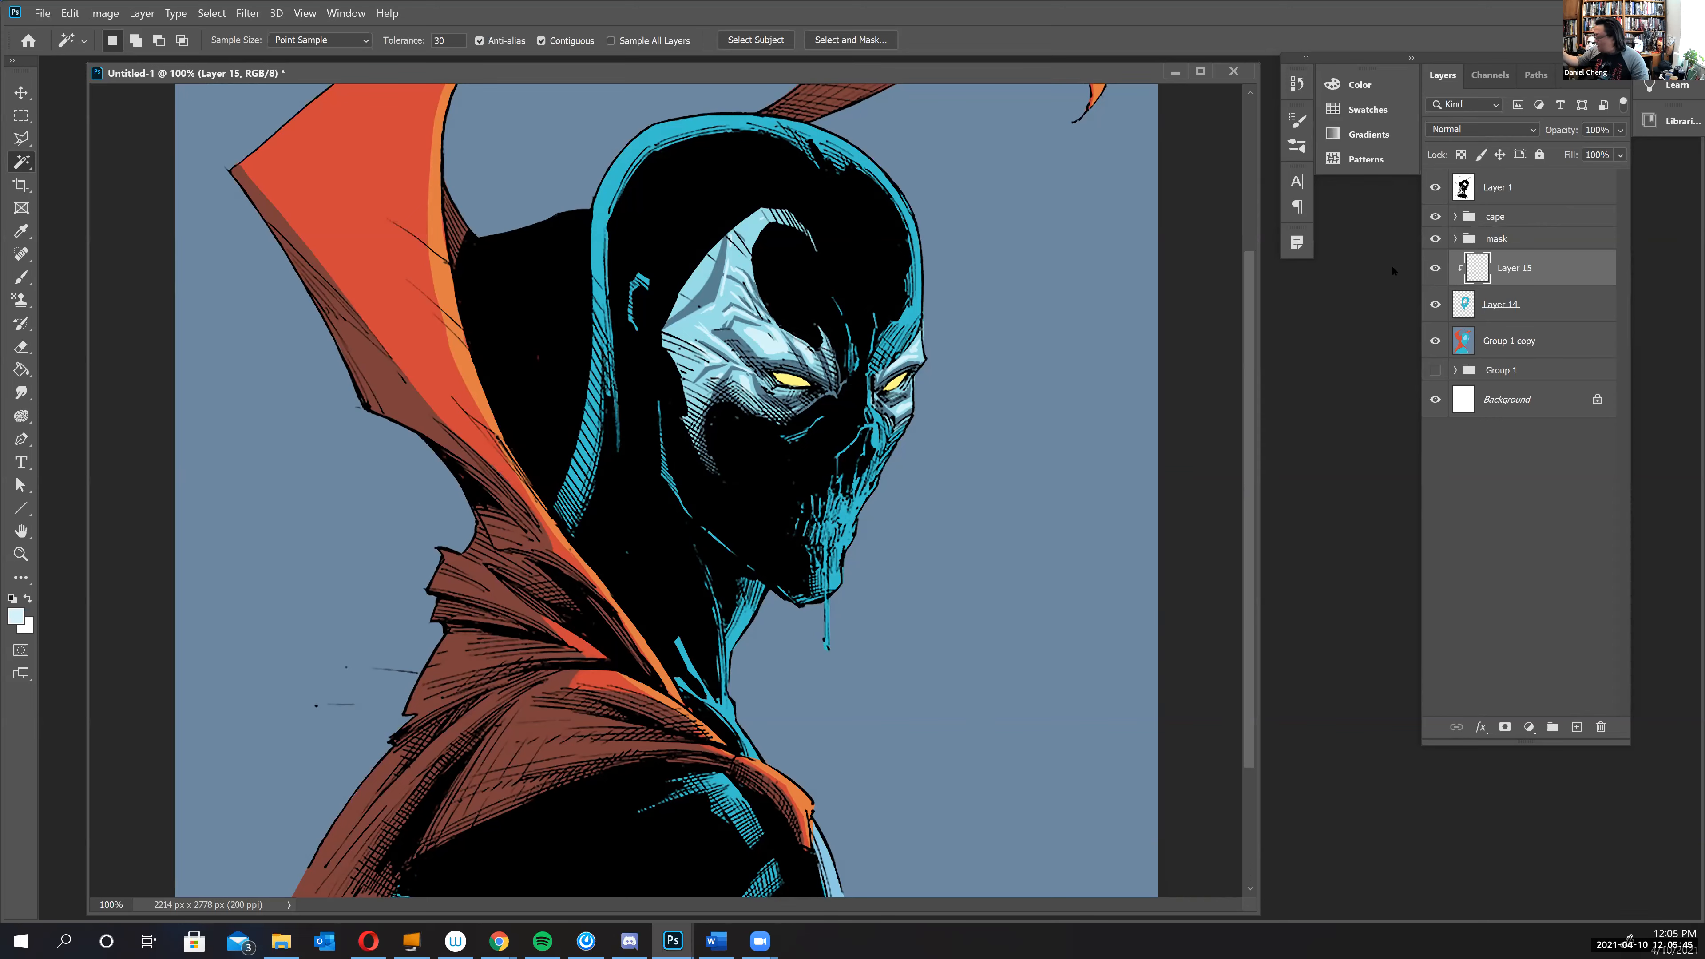
- Set the Brush's foreground colour to pale yellow f4f8b6, starting from the eye's yellow
click(22, 277)
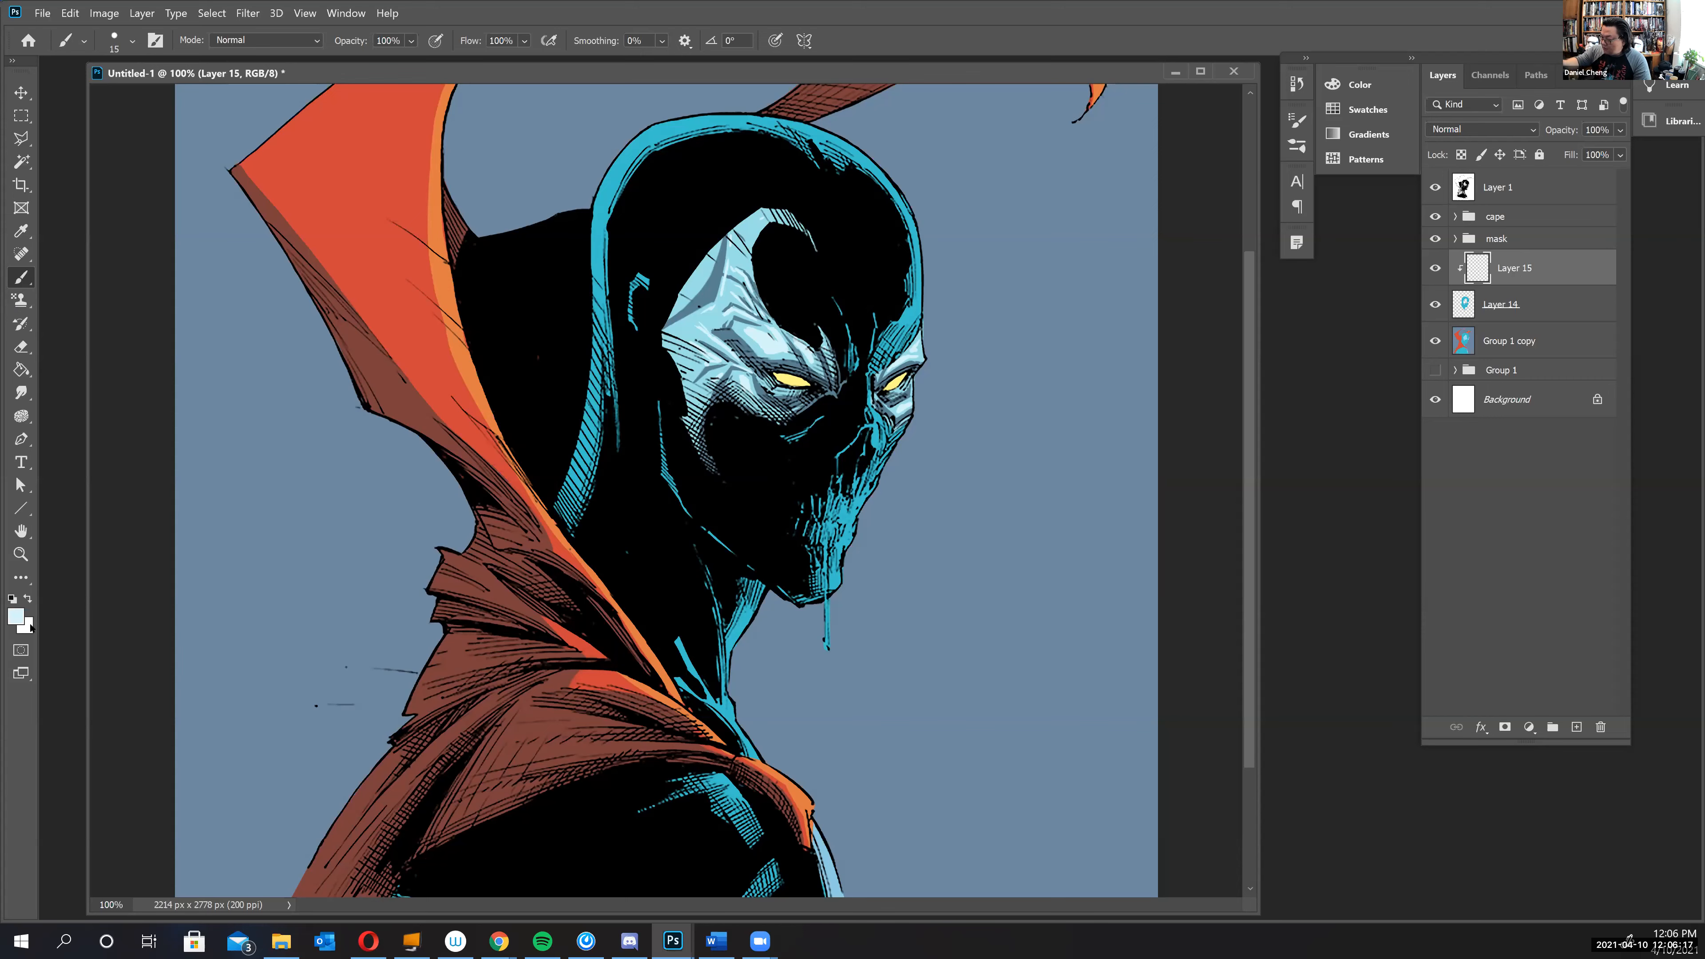
click(16, 612)
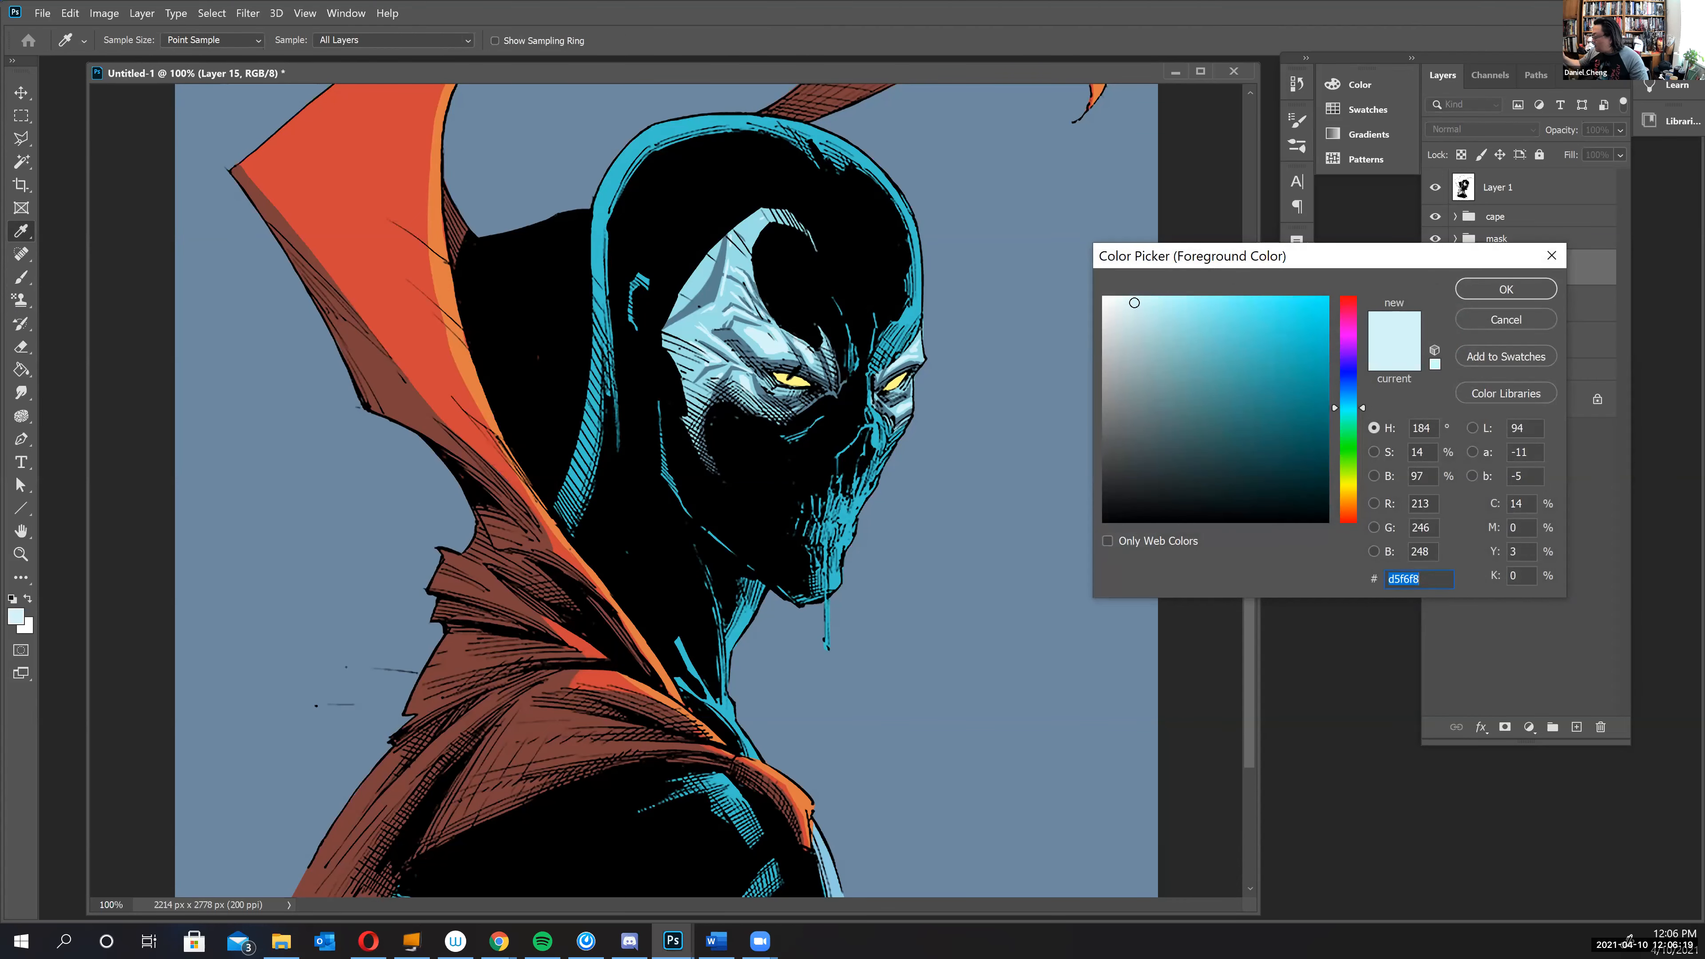
click(794, 373)
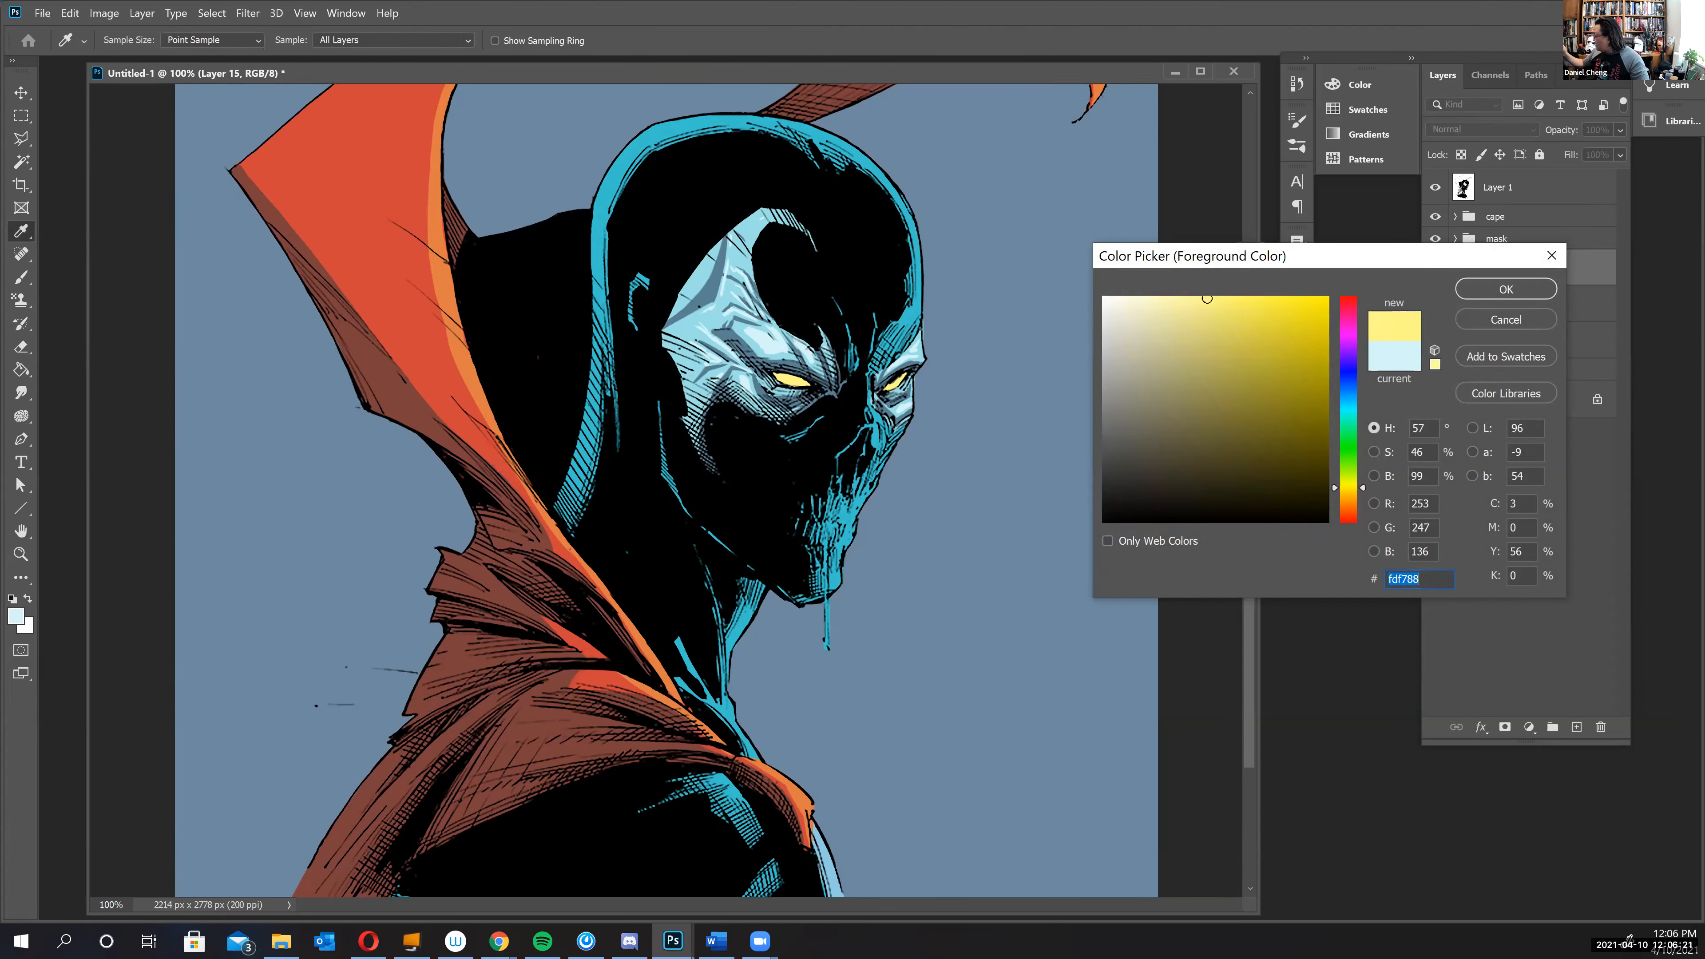
click(1353, 485)
drag(1169, 306, 1163, 303)
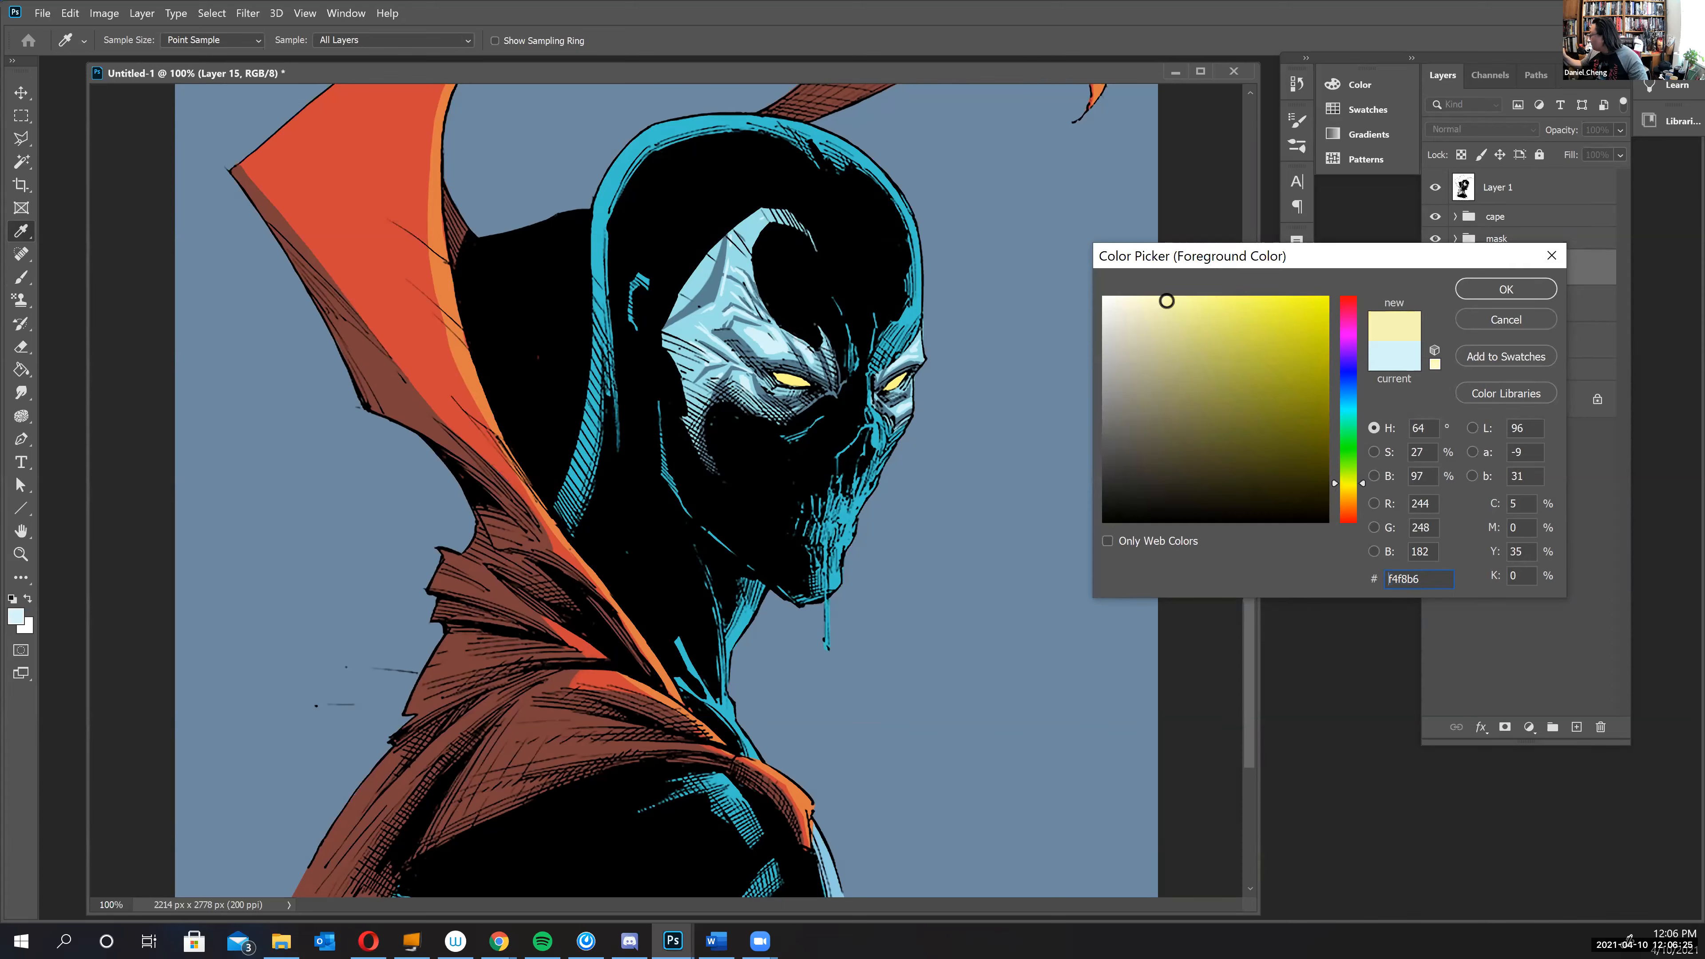
click(1497, 289)
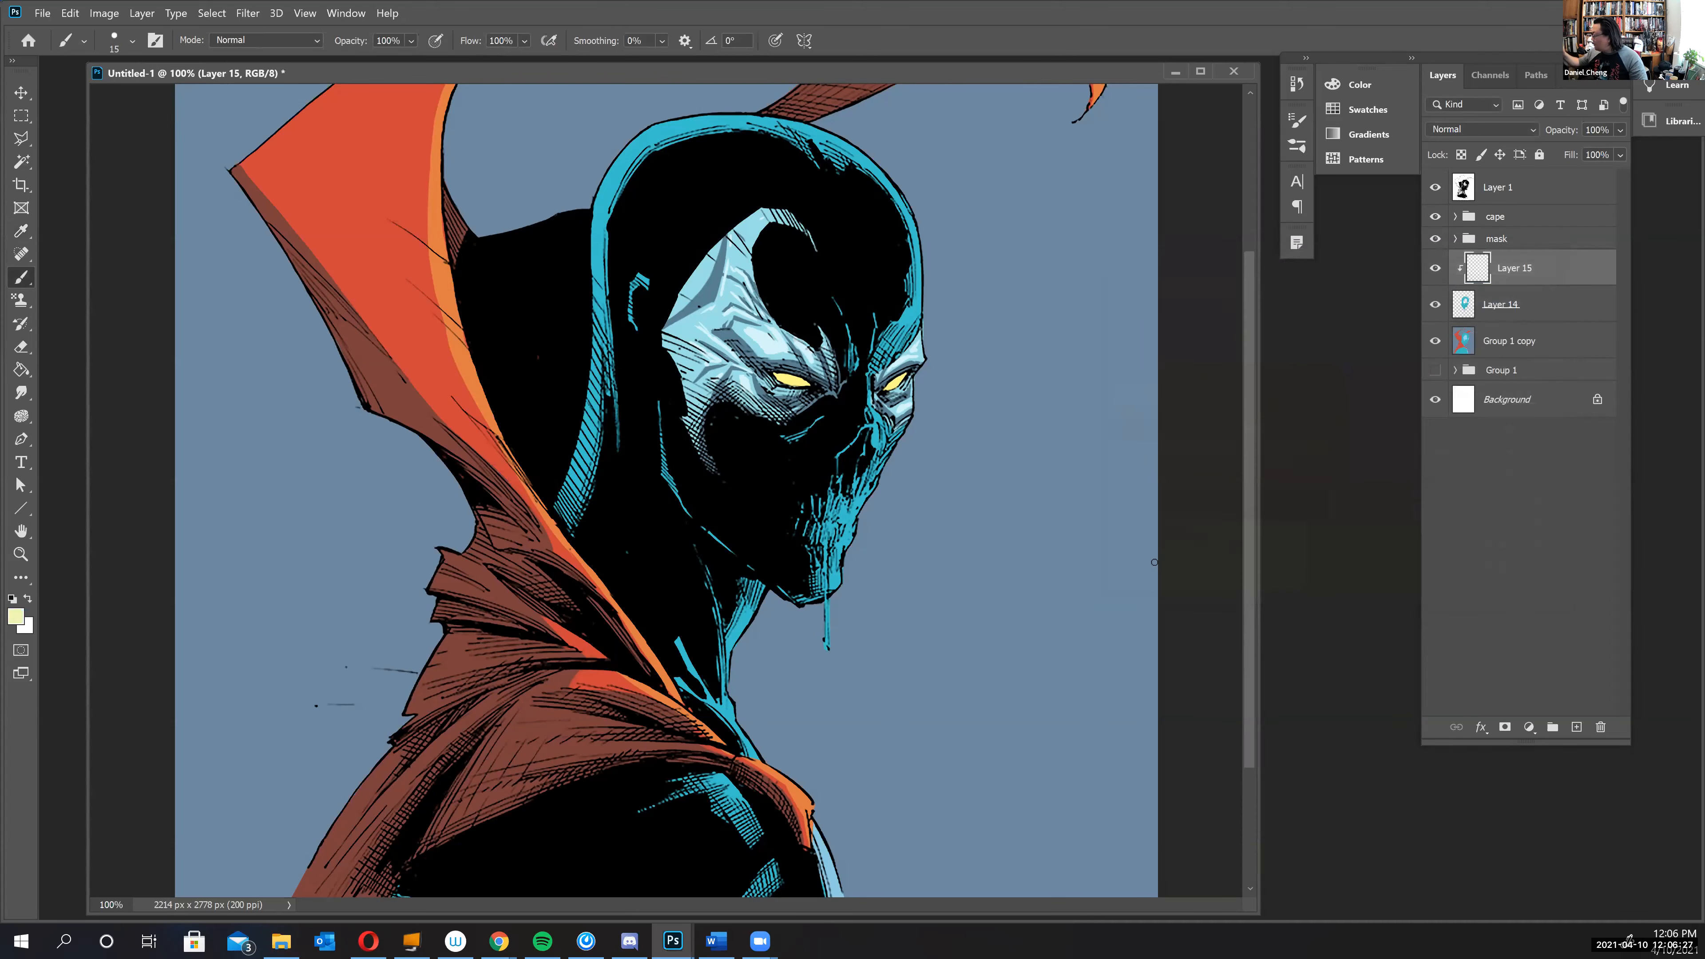
- Paint a pale yellow rim highlight along the front of the head and forehead, enlarging the brush to 25 for the area above the brow
drag(919, 254, 919, 329)
drag(885, 176, 920, 246)
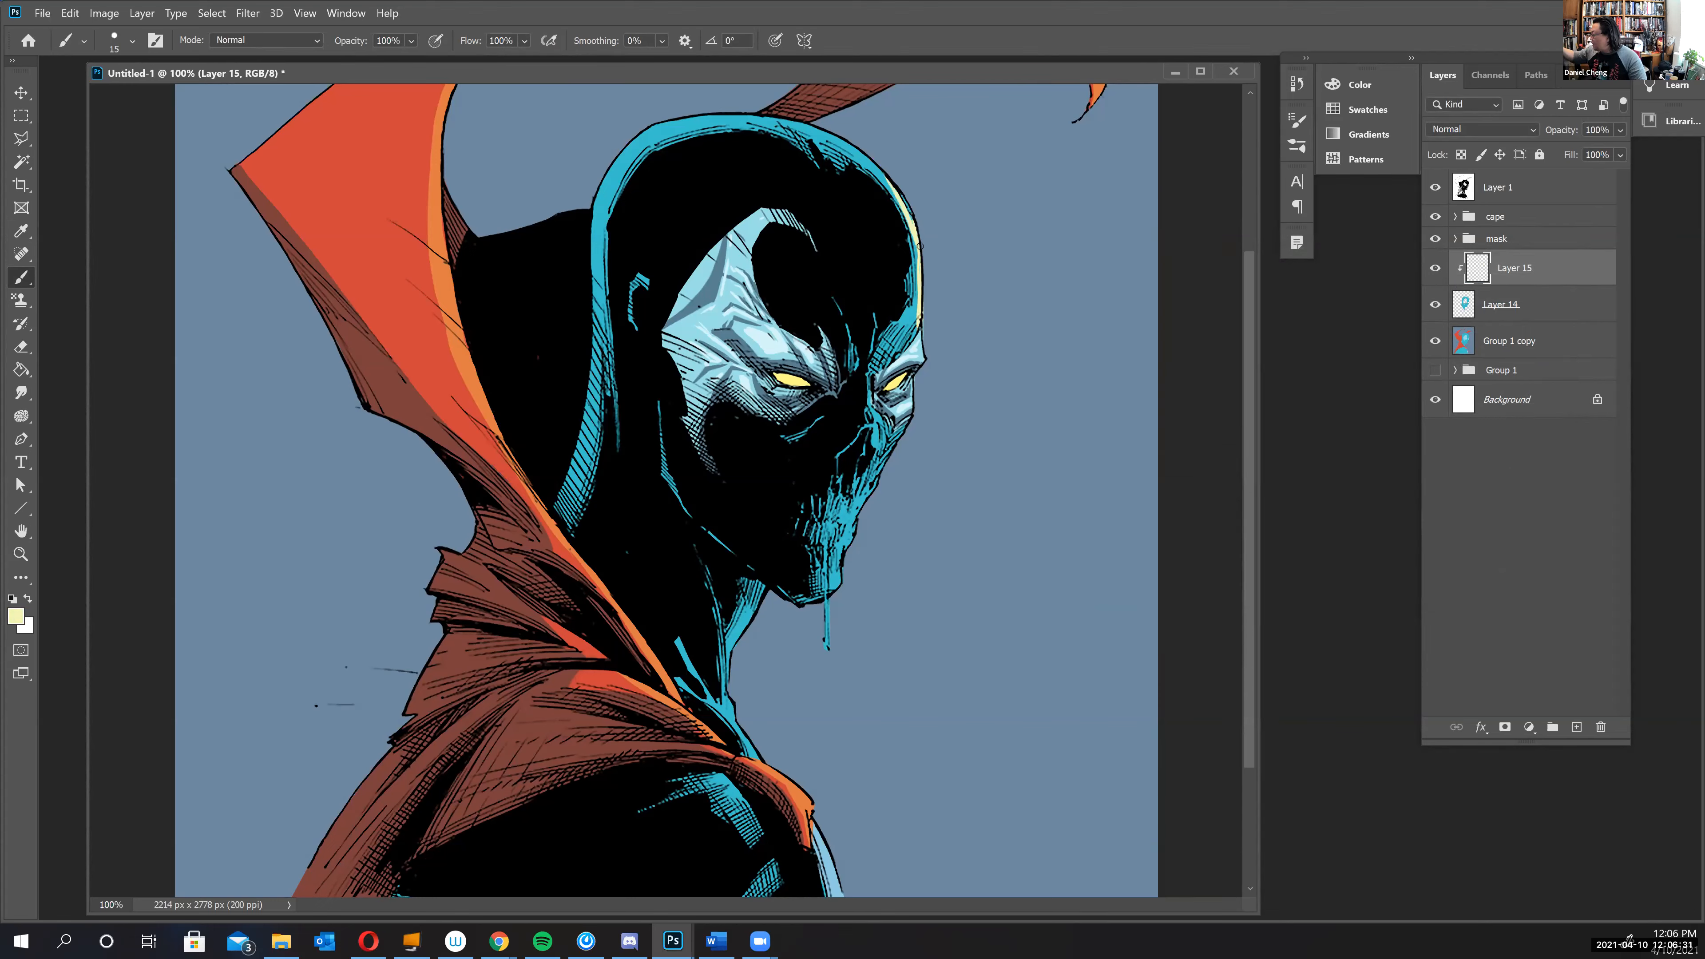
drag(894, 184, 830, 141)
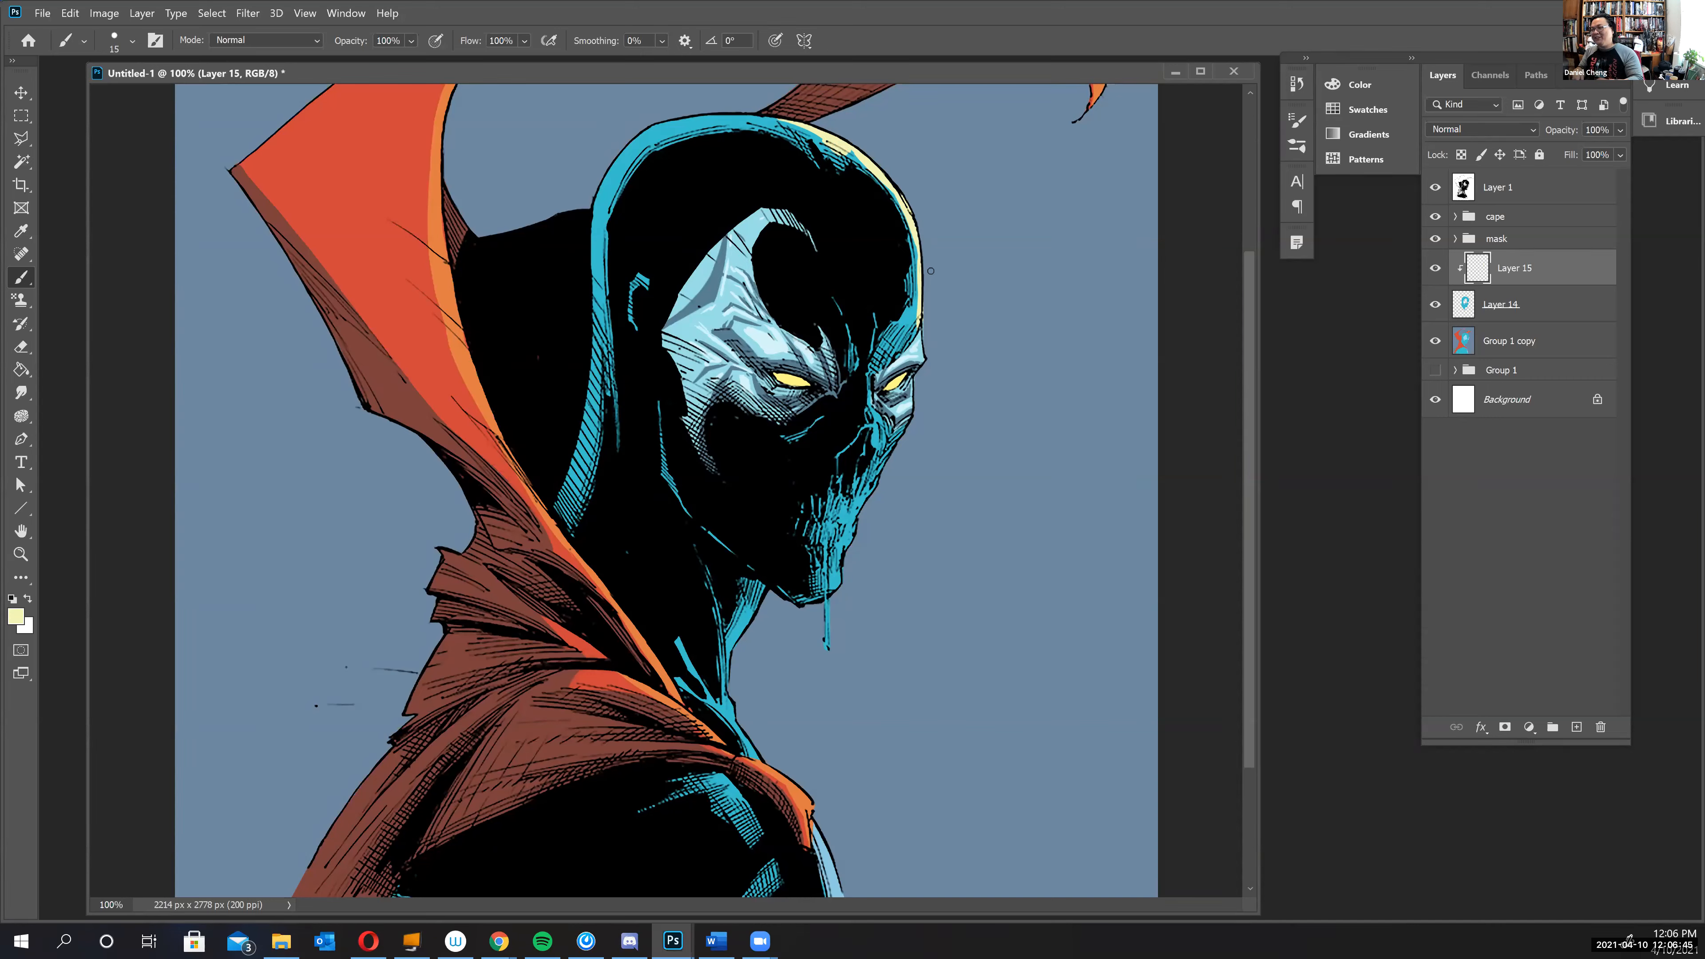
key(bracketright)
drag(900, 342, 921, 321)
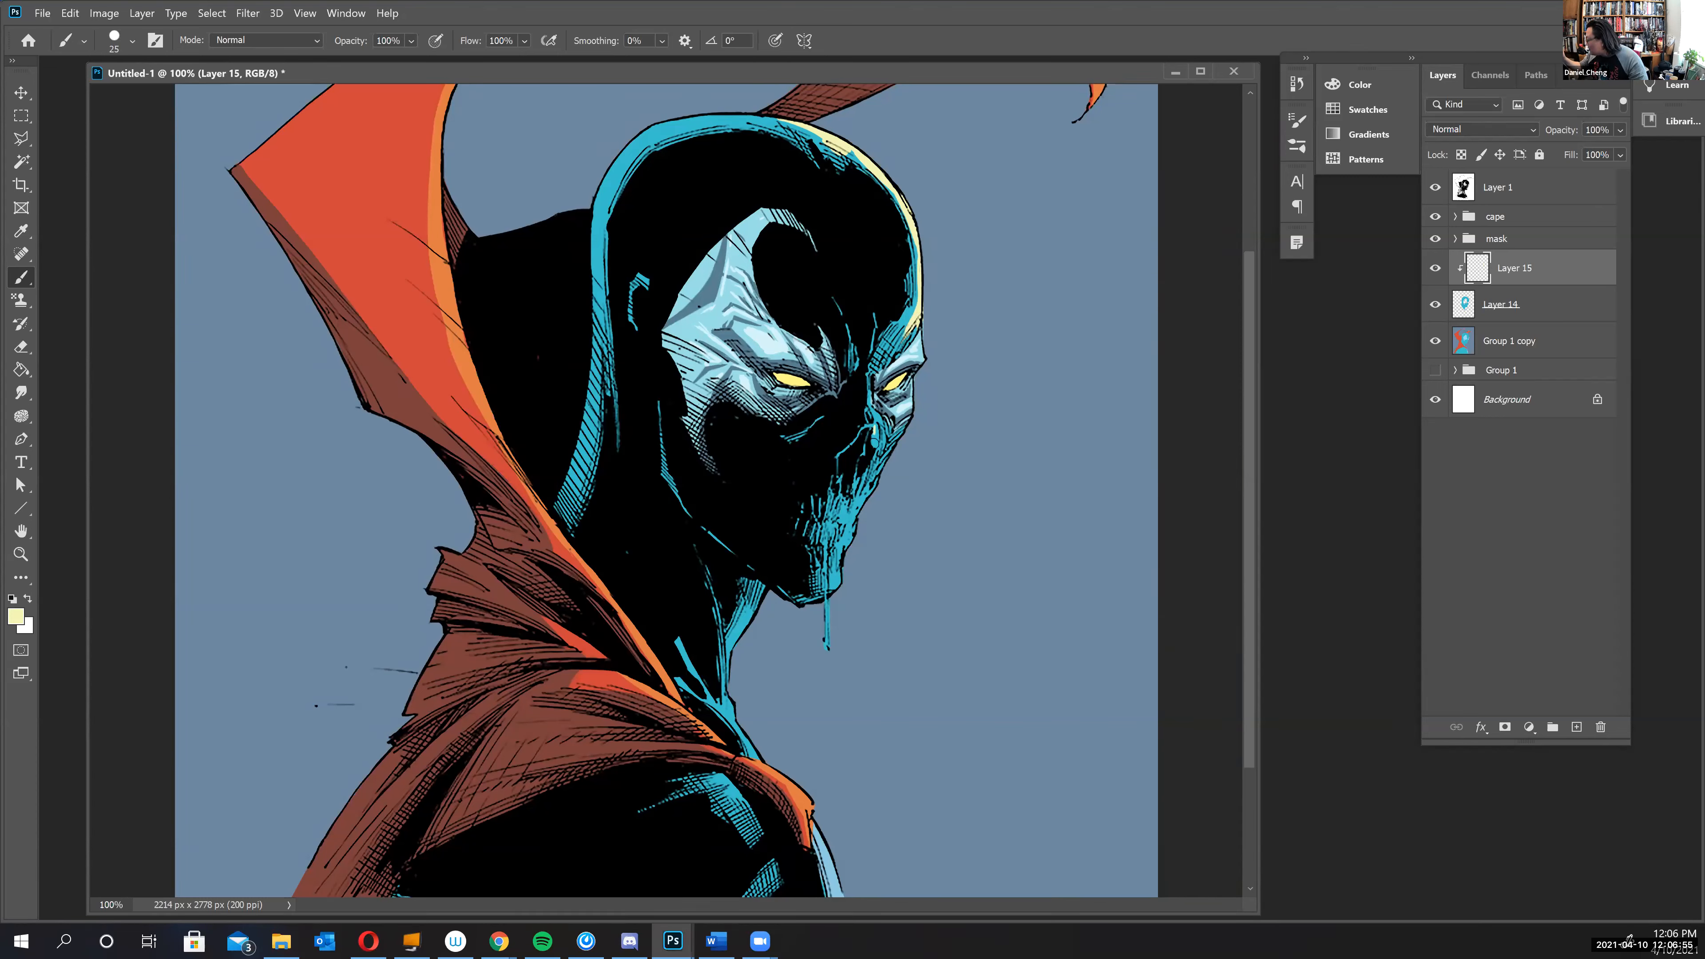
- Paint pale yellow highlights down the nose, teeth and front of the jaw, redoing the mouth stroke and continuing along the drip below the chin
mouse_move(874, 439)
mouse_down()
mouse_move(875, 407)
mouse_move(868, 494)
mouse_move(841, 520)
mouse_up()
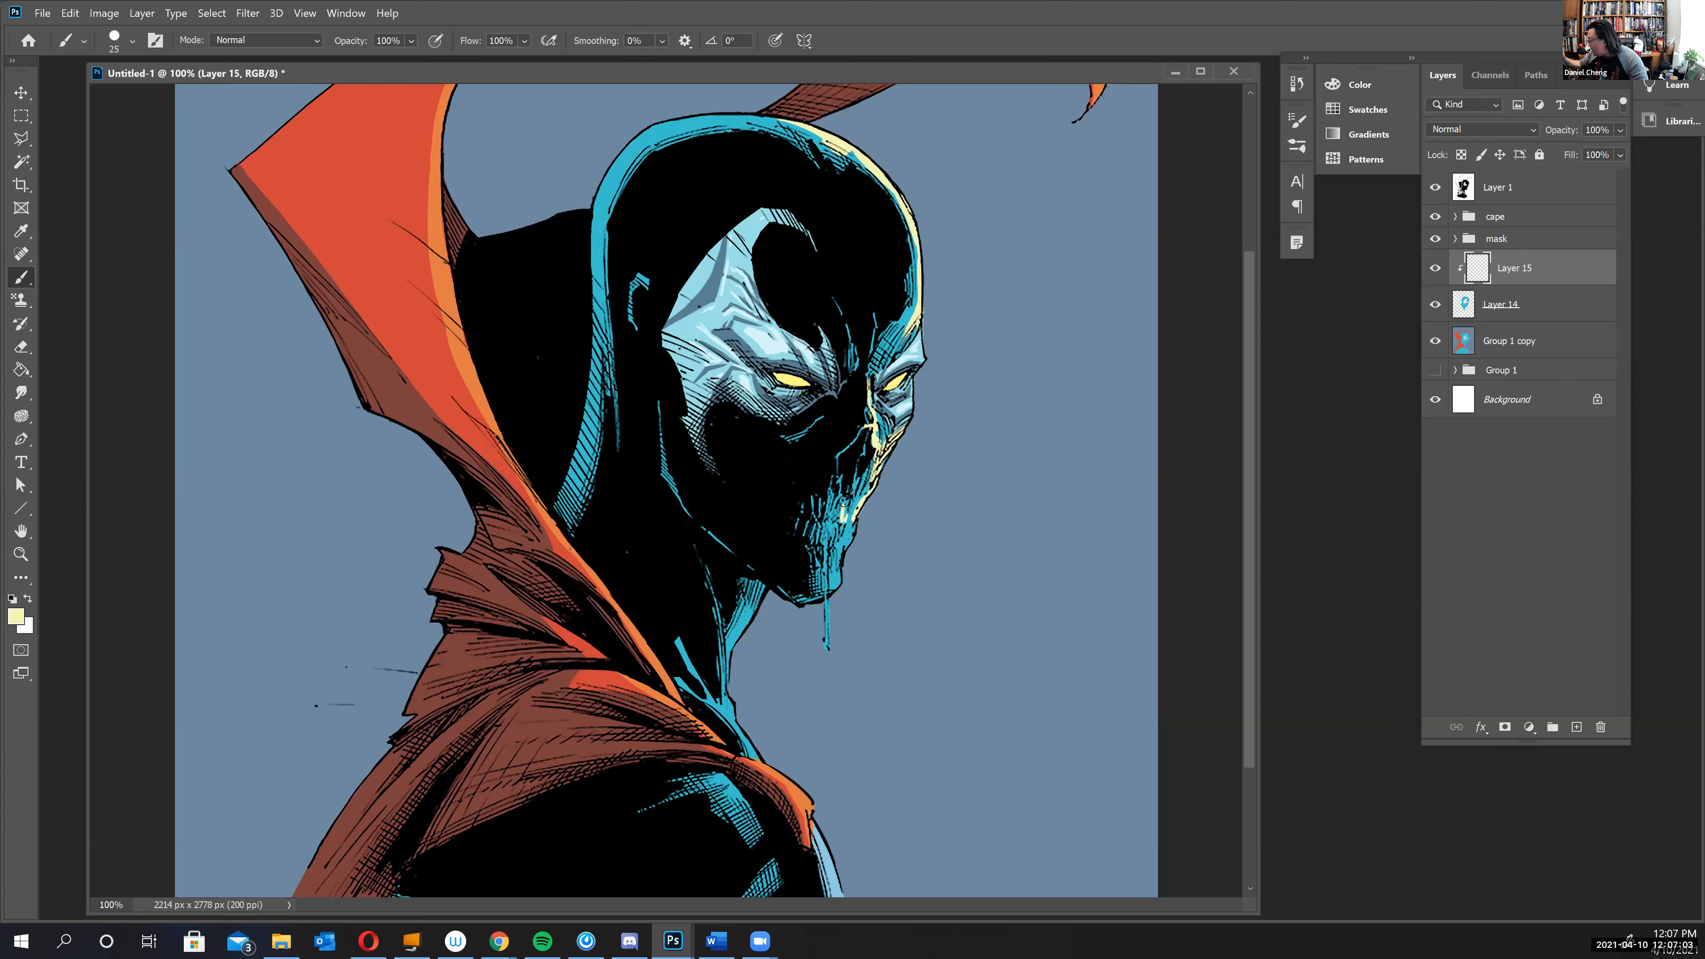
key(ctrl+z)
drag(846, 512, 829, 520)
mouse_move(829, 529)
mouse_down()
mouse_move(828, 601)
mouse_move(825, 550)
mouse_move(828, 651)
mouse_up()
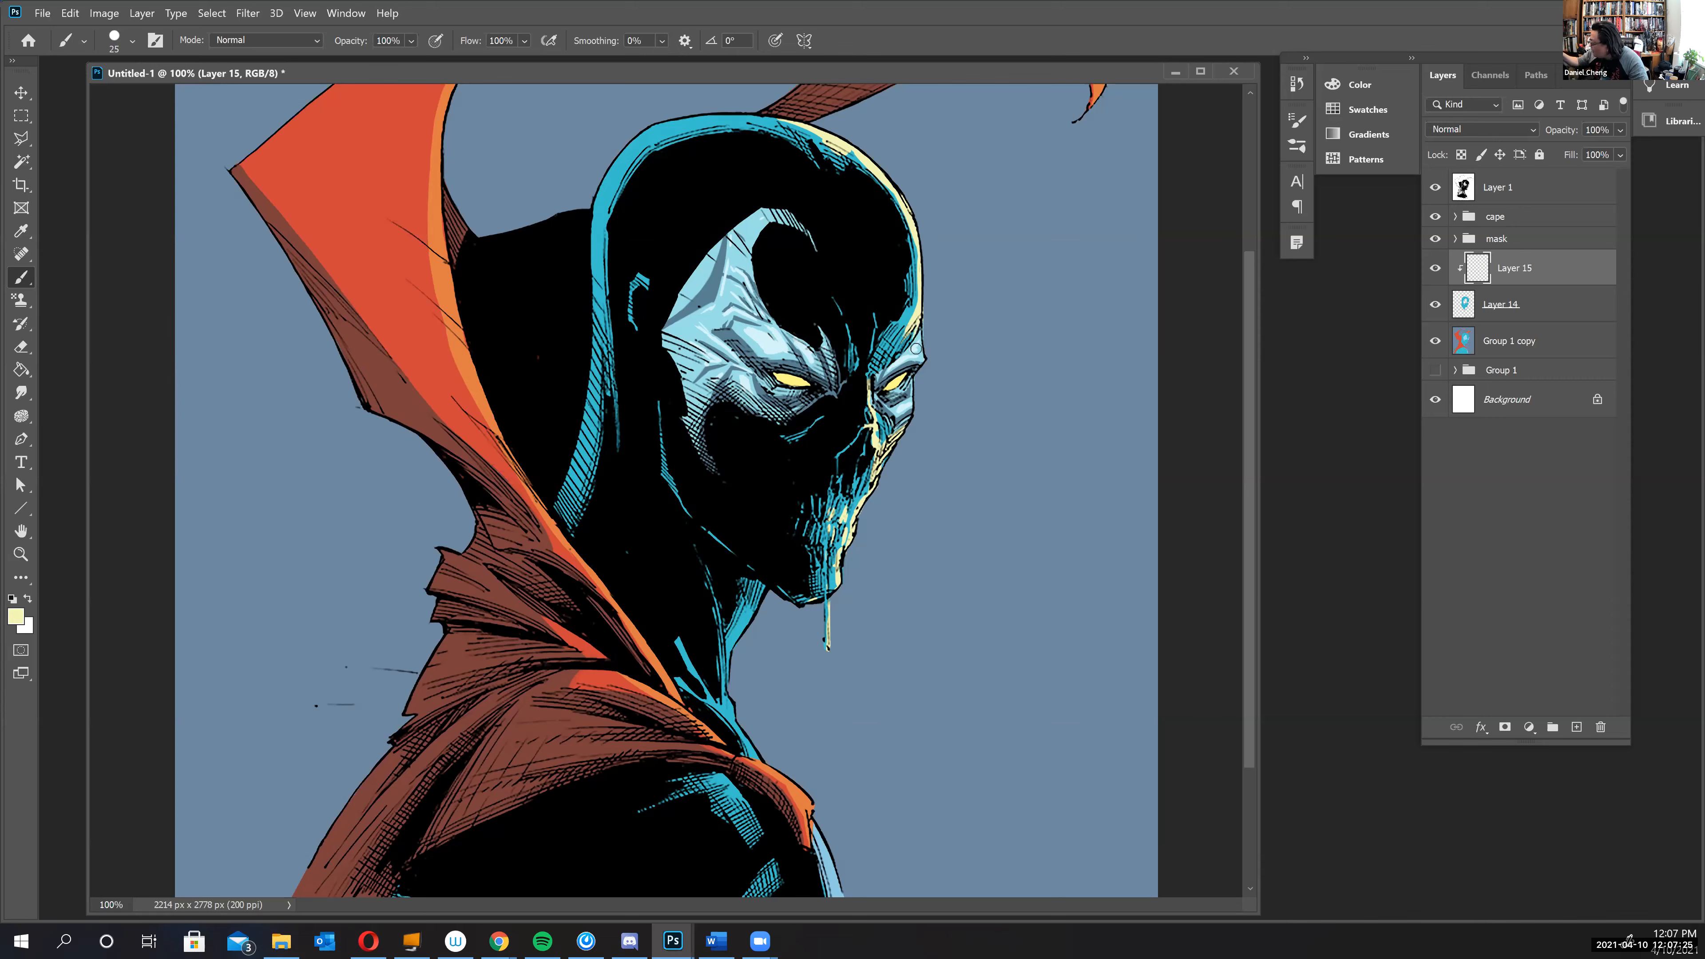
- Paint a pale yellow rim highlight over the back and crown of the head
mouse_move(615, 162)
mouse_down()
mouse_move(666, 129)
mouse_move(626, 145)
mouse_move(777, 109)
mouse_move(659, 123)
mouse_move(763, 109)
mouse_move(707, 116)
mouse_move(783, 123)
mouse_up()
mouse_move(597, 200)
mouse_down()
mouse_move(627, 155)
mouse_move(598, 207)
mouse_up()
mouse_move(687, 121)
mouse_down()
mouse_move(668, 120)
mouse_move(789, 121)
mouse_up()
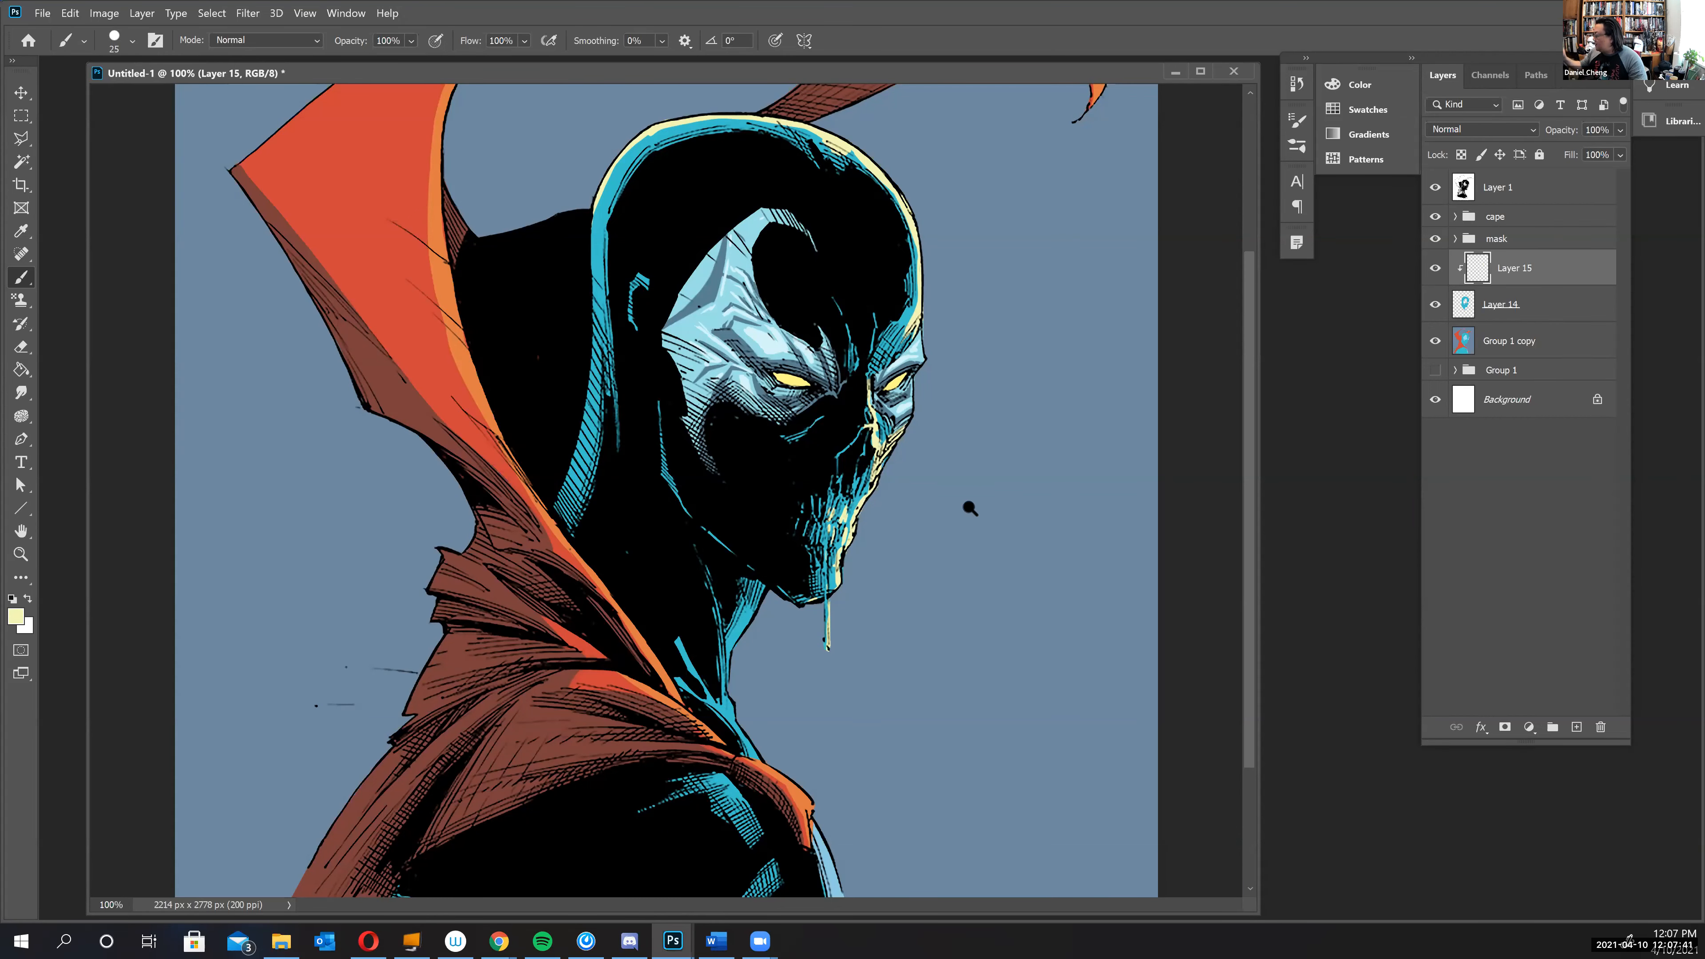
key(ctrl+minus)
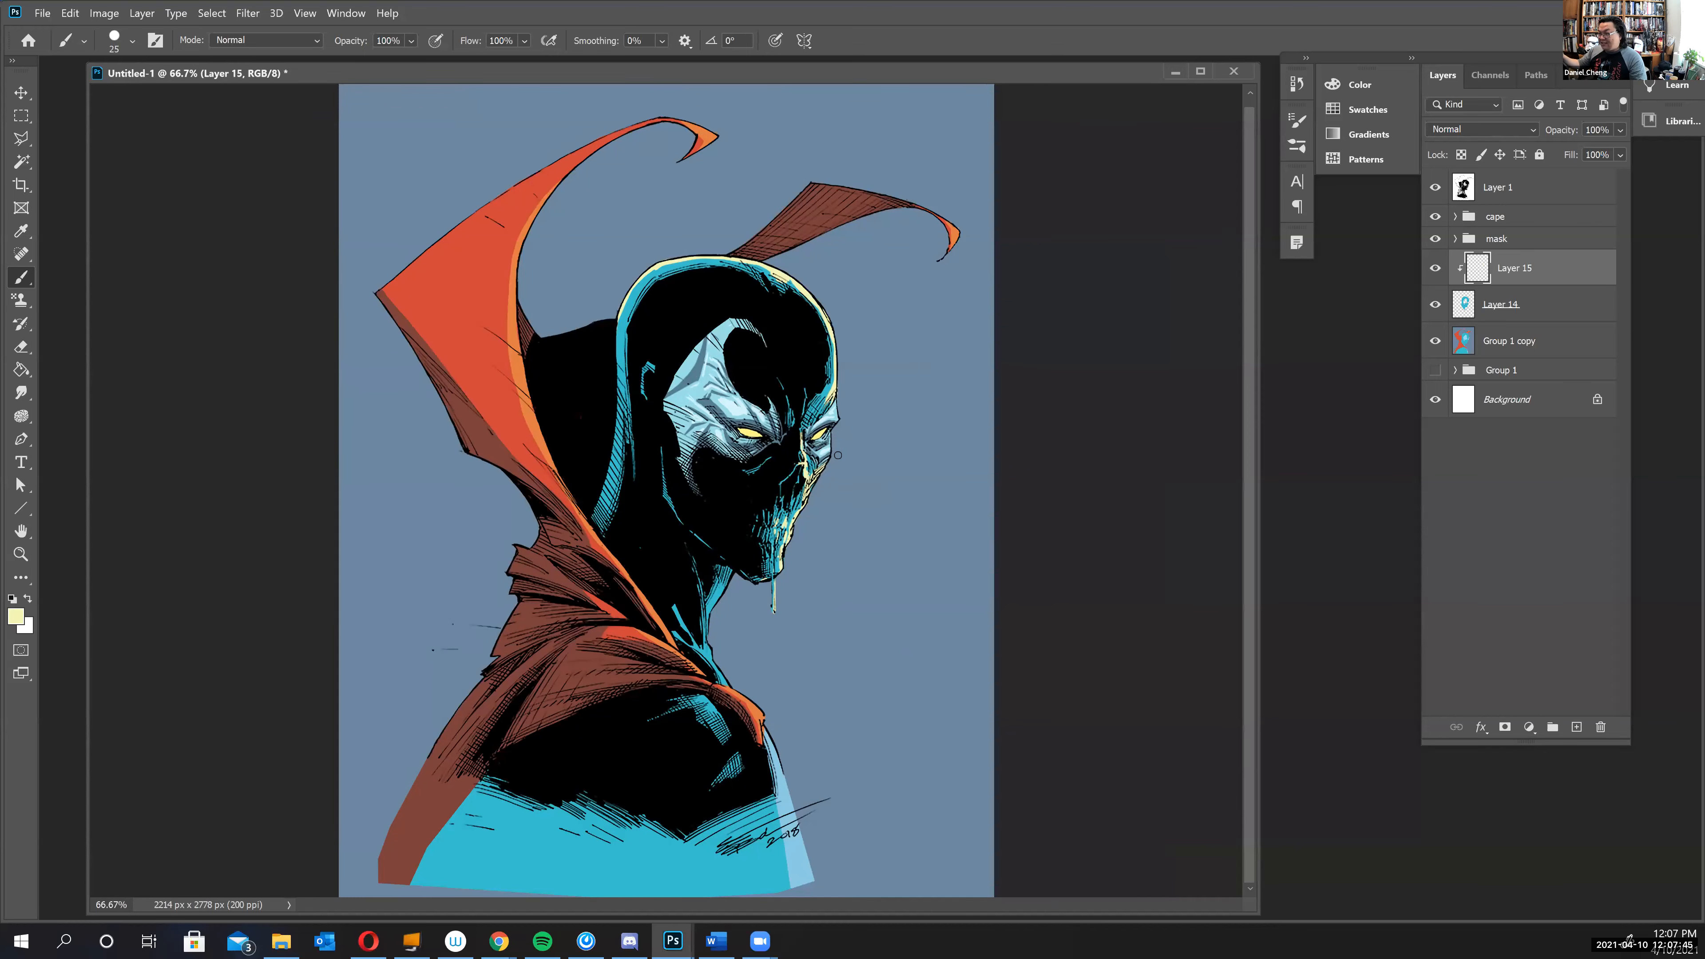
key(ctrl+plus)
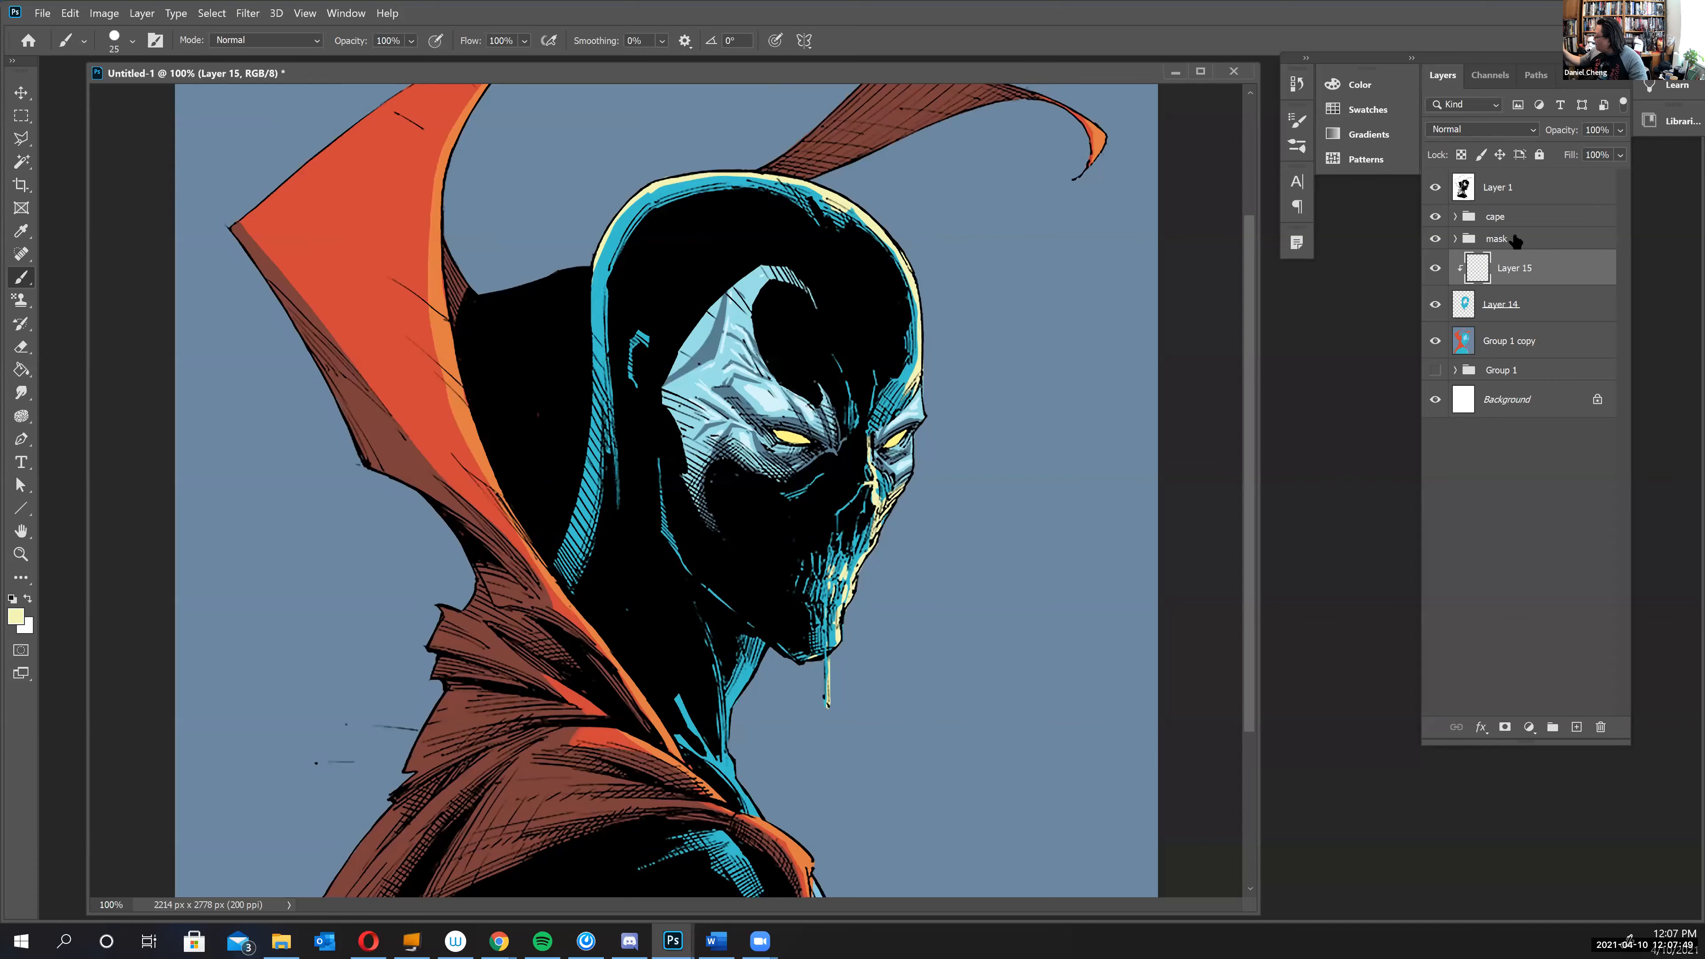
- Open the mask group and paint a pale yellow highlight on Layer 13 along the white mask's outer edge beside the farther eye
click(1514, 239)
click(1456, 239)
click(1538, 268)
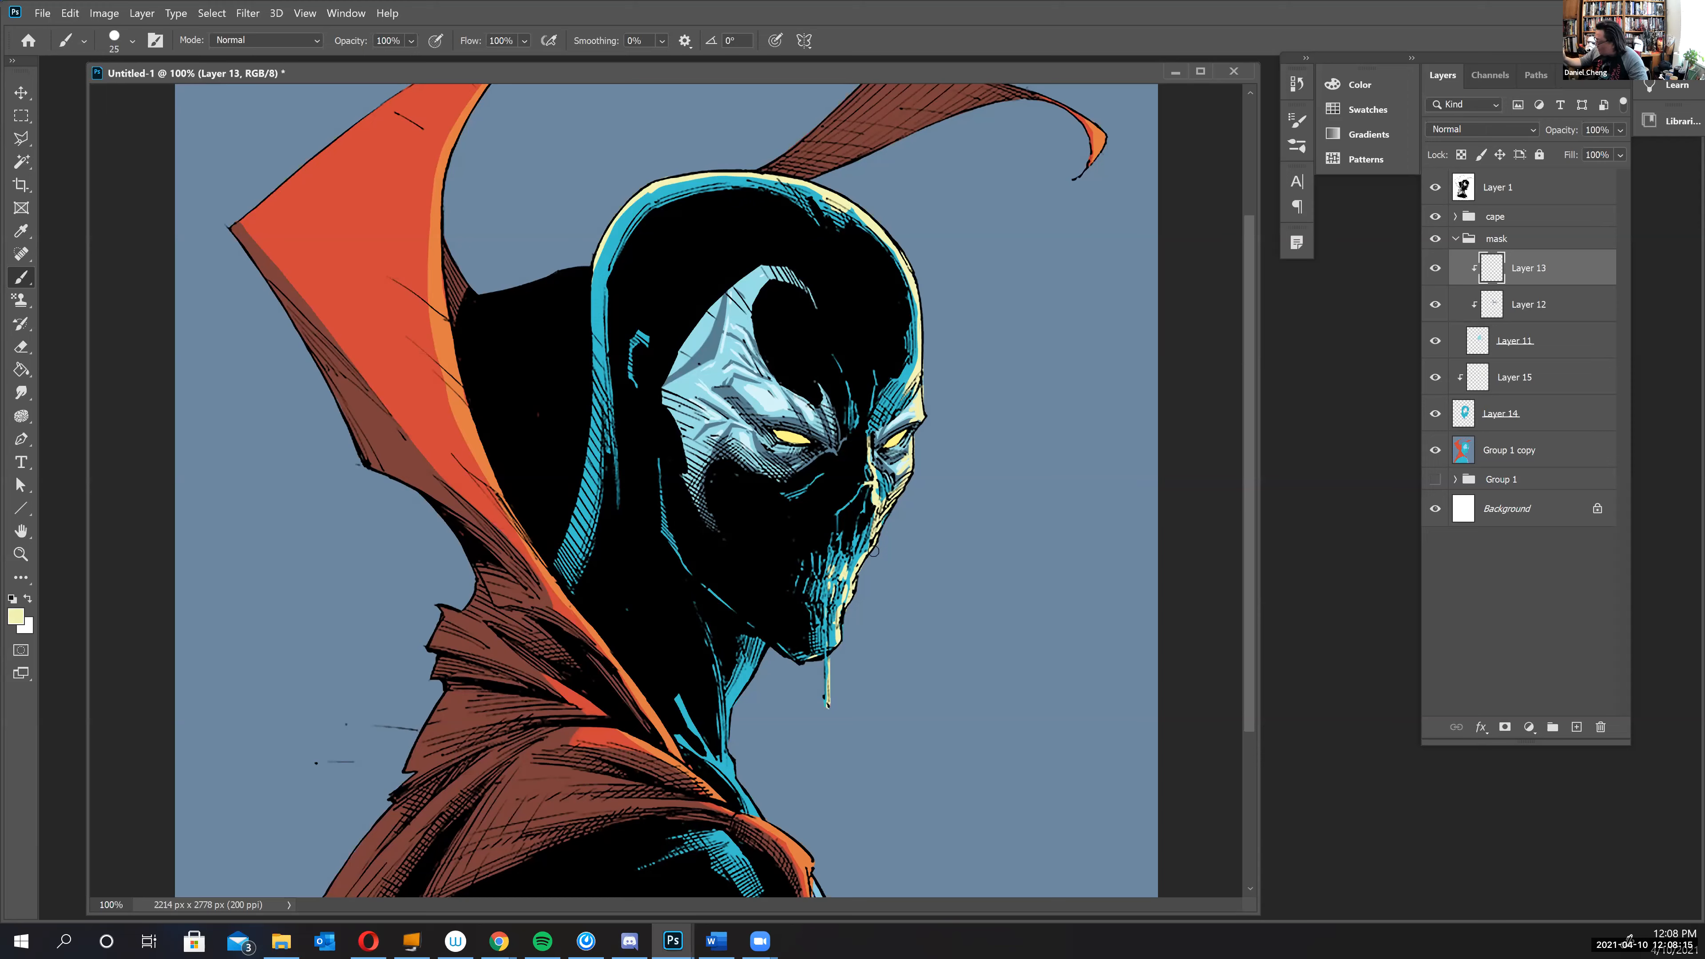
alt+click(883, 711)
alt+click(881, 716)
click(861, 759)
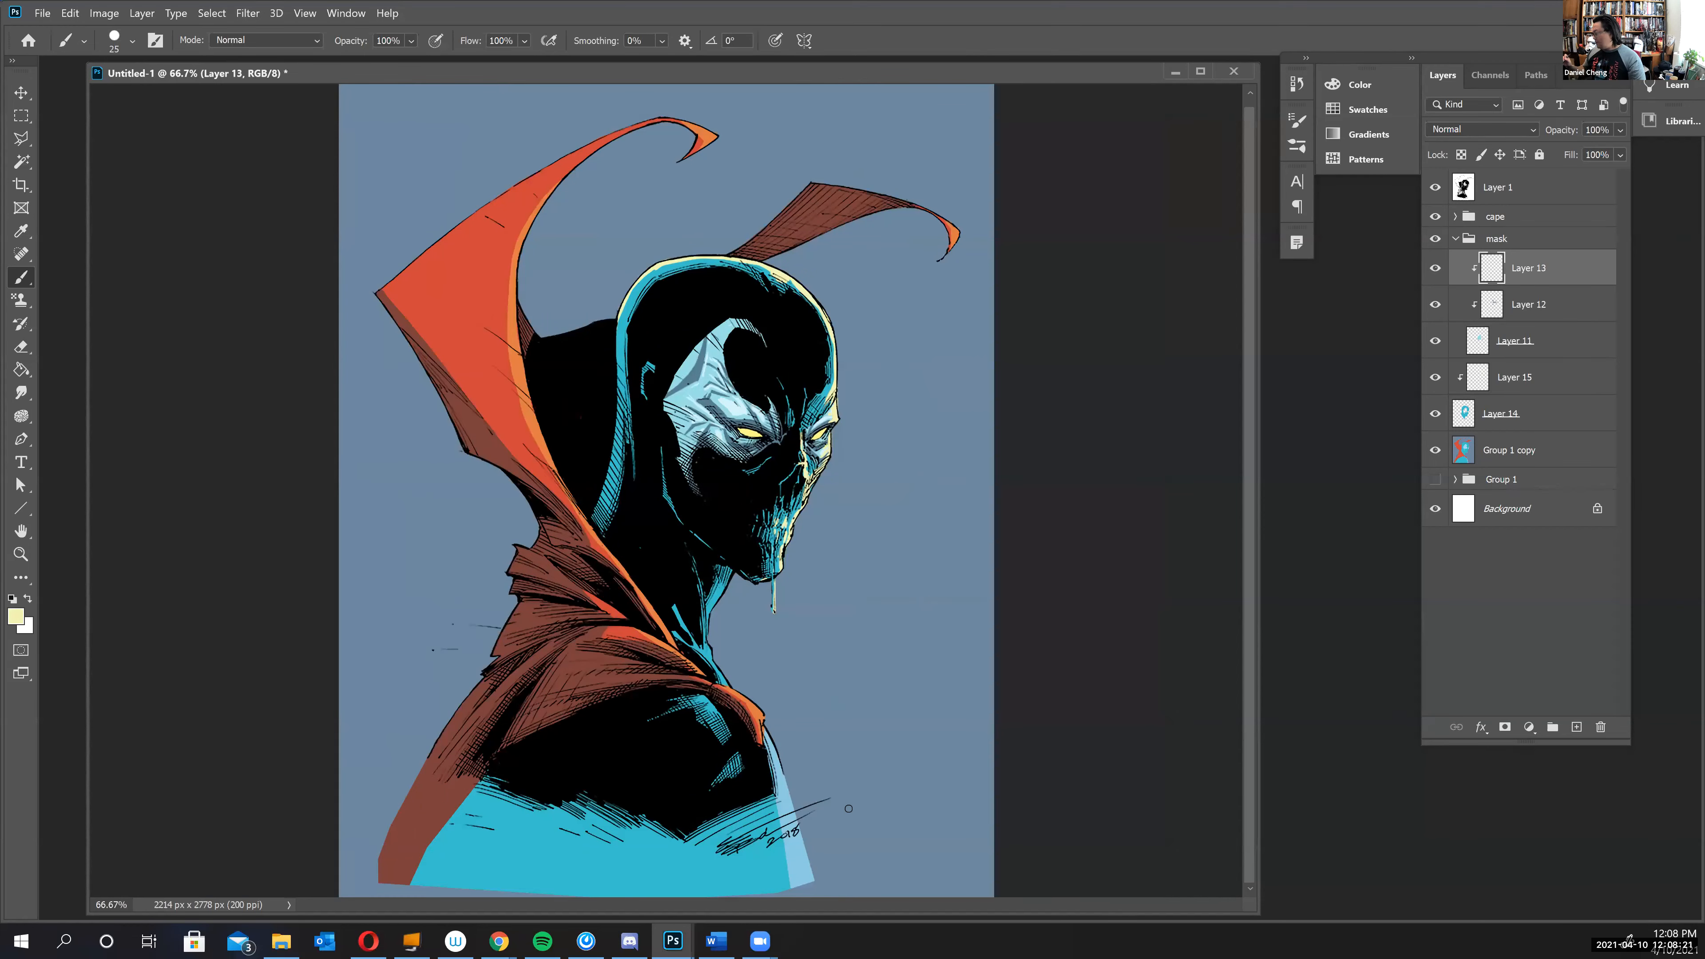
- Collapse the mask group and extend the pale yellow highlight down the front of the neck on Layer 15
click(1456, 239)
click(1511, 281)
click(1435, 272)
click(1435, 272)
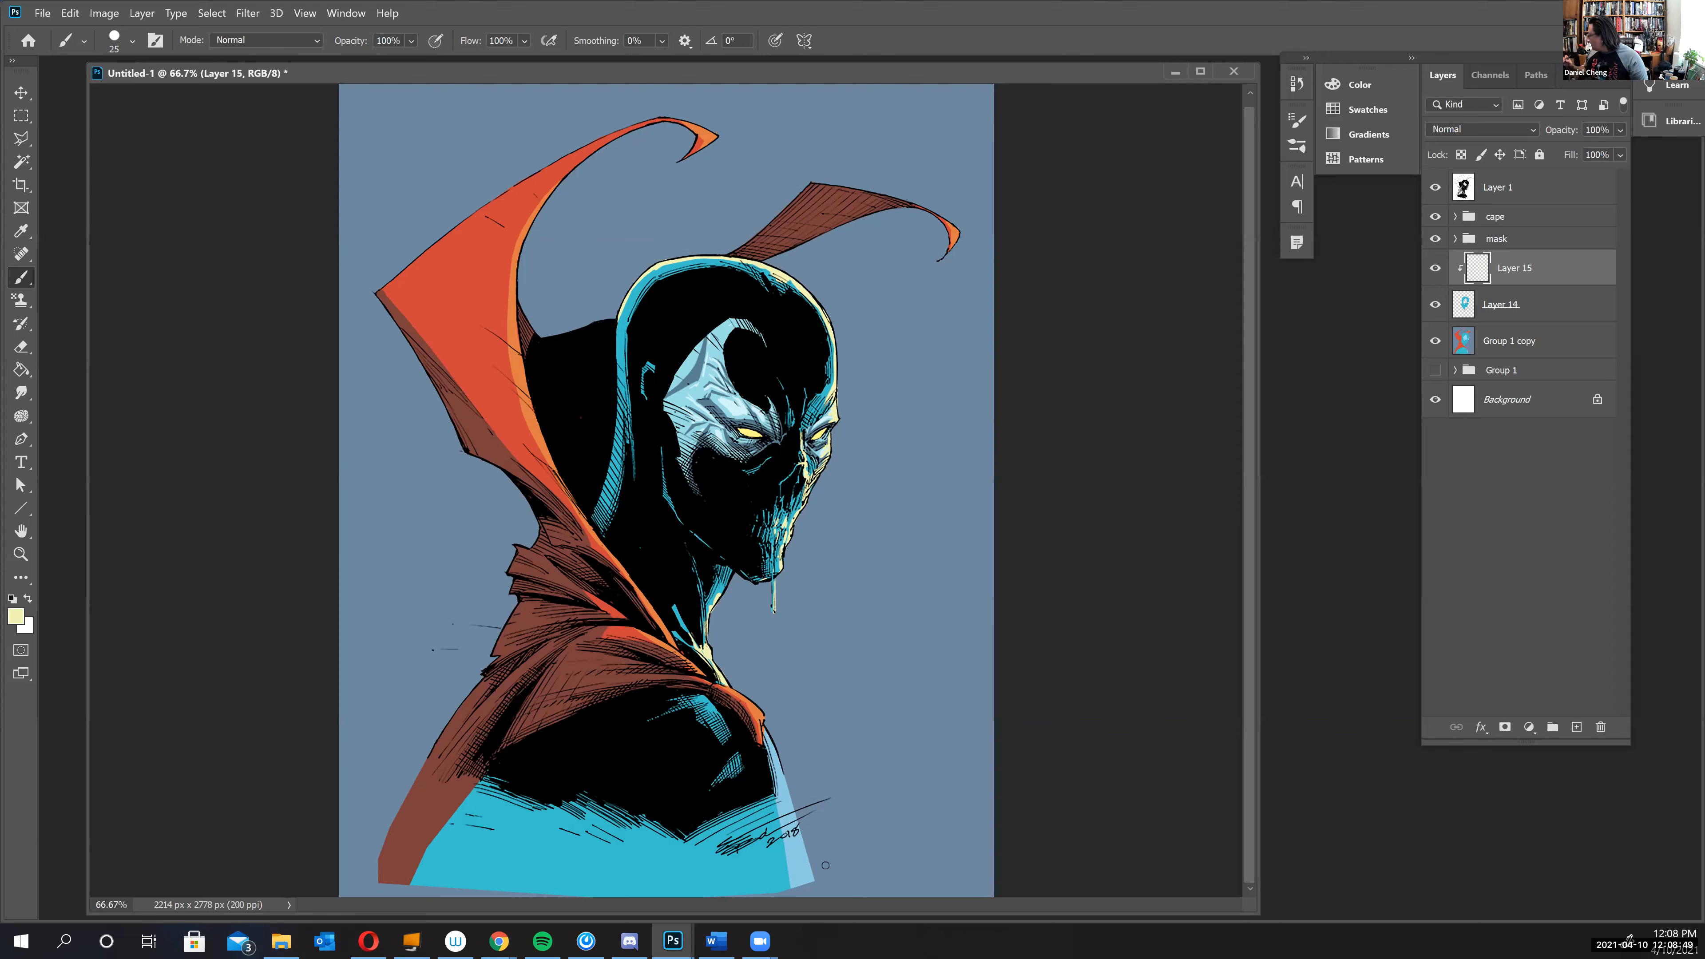
- Check Group 1 copy by toggling its visibility, and leave it as the active layer
click(1504, 343)
click(1435, 342)
click(1436, 342)
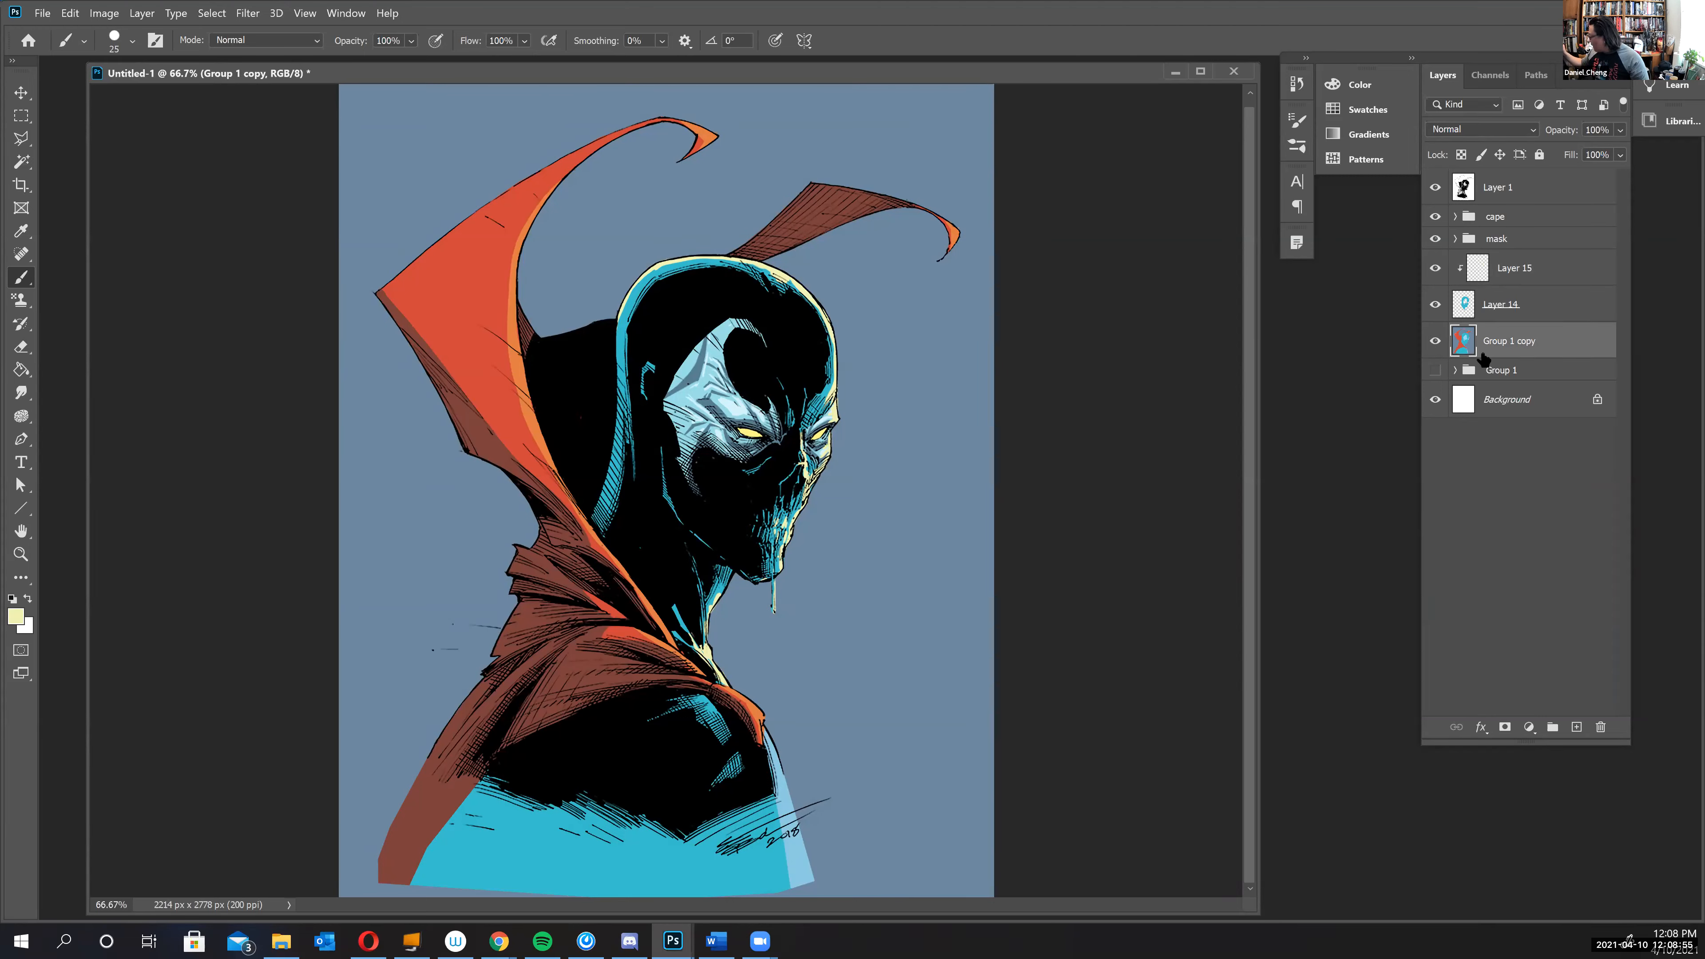
click(1541, 218)
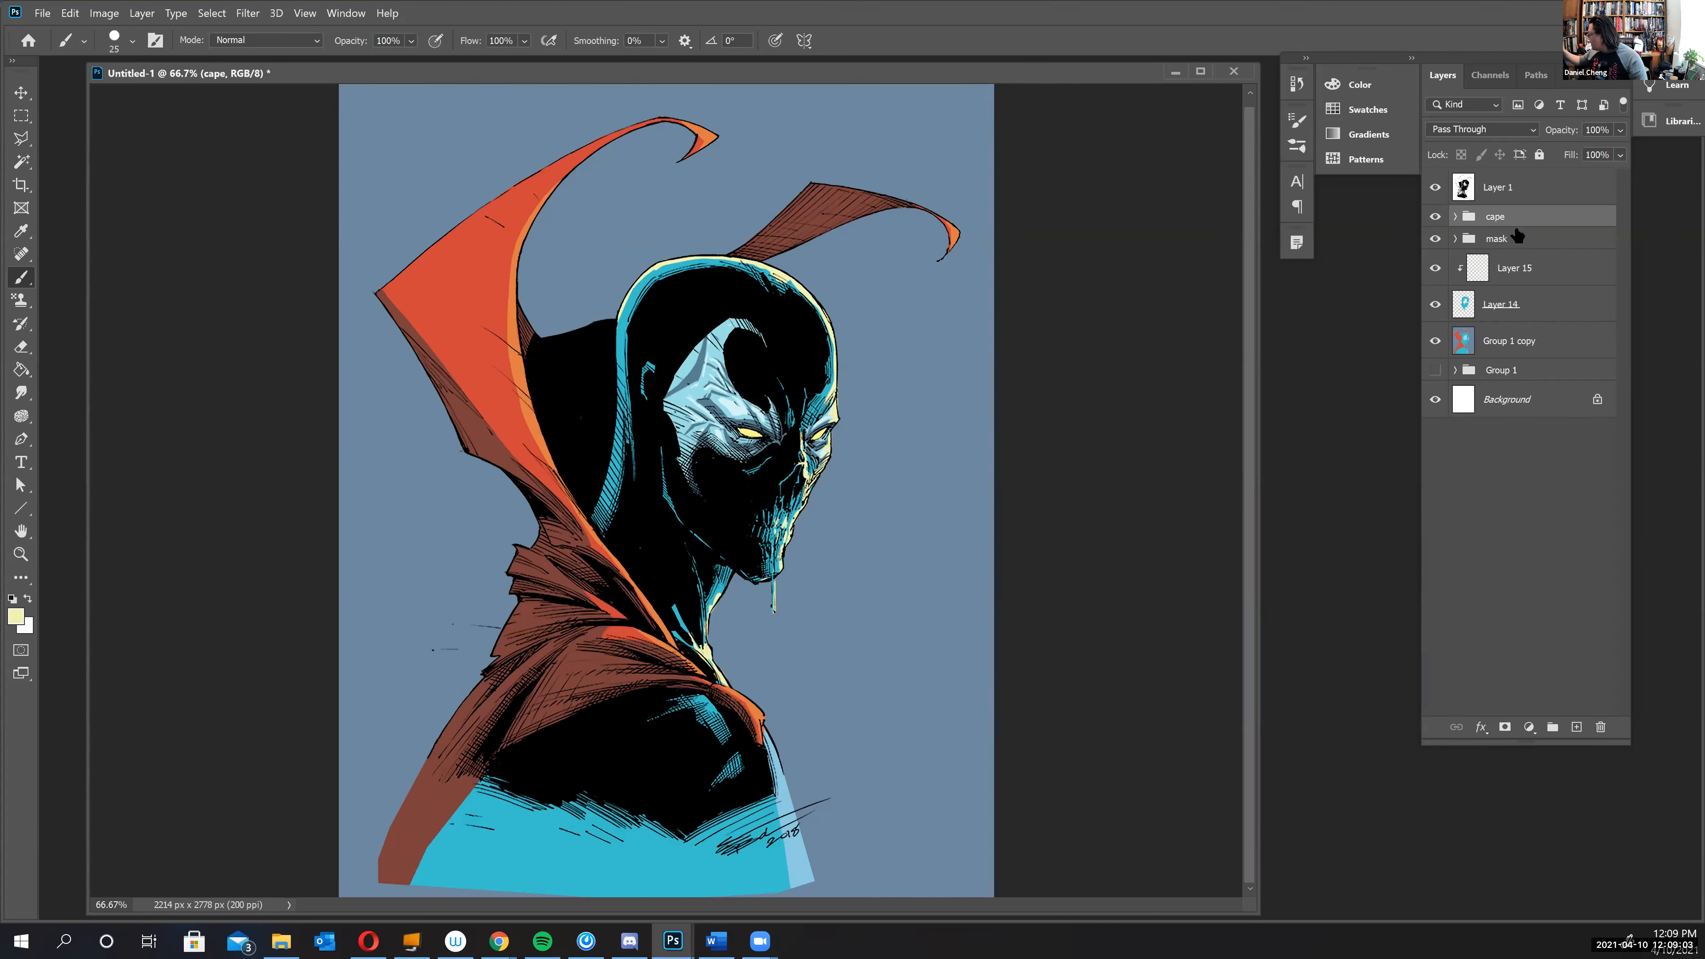
click(1501, 338)
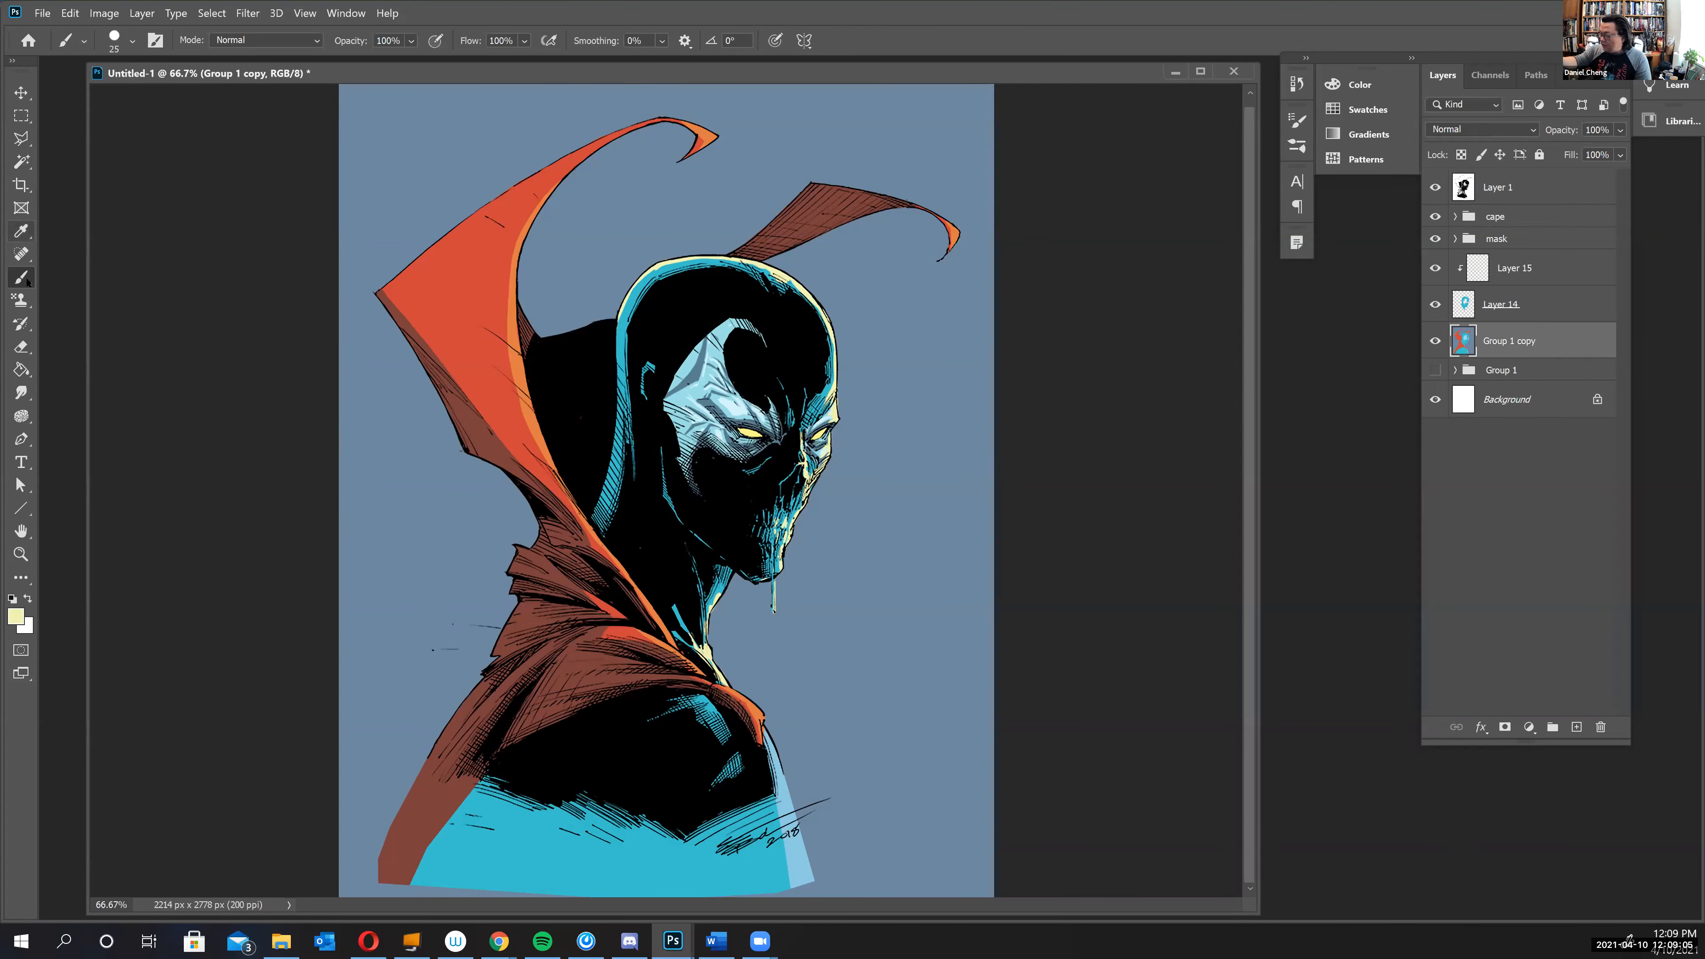
- Try selecting the blue-grey background around the figure with the Magic Wand, and clear the selection
click(22, 254)
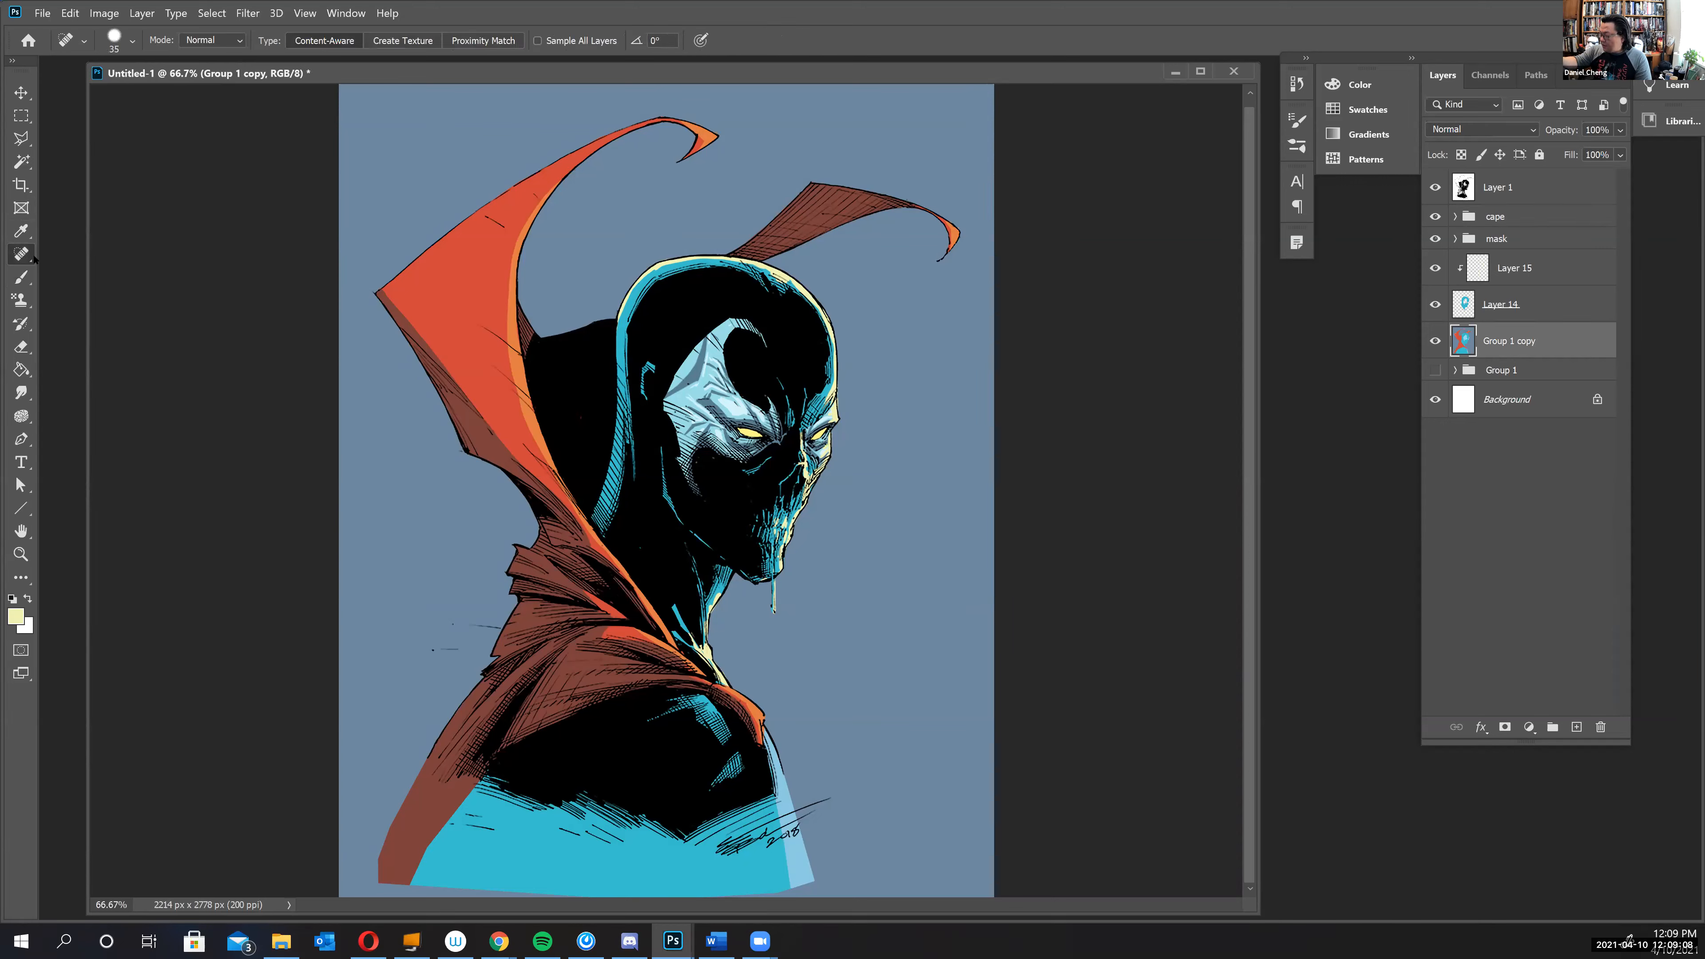
click(22, 162)
click(937, 581)
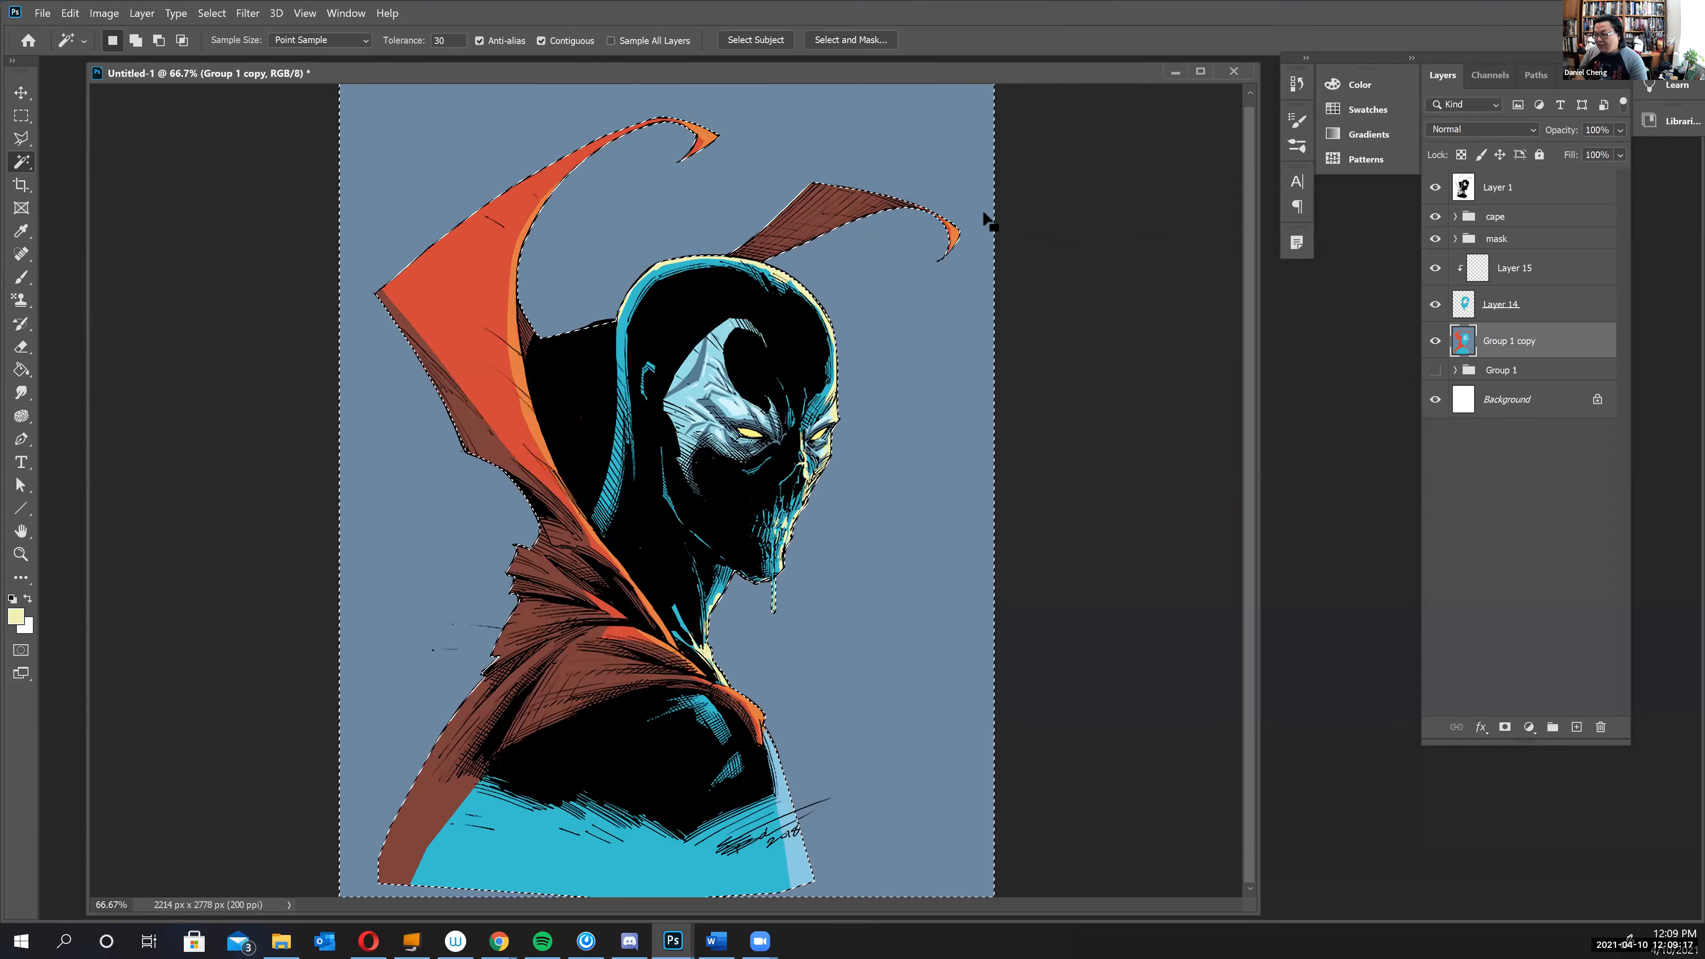
drag(336, 75, 435, 78)
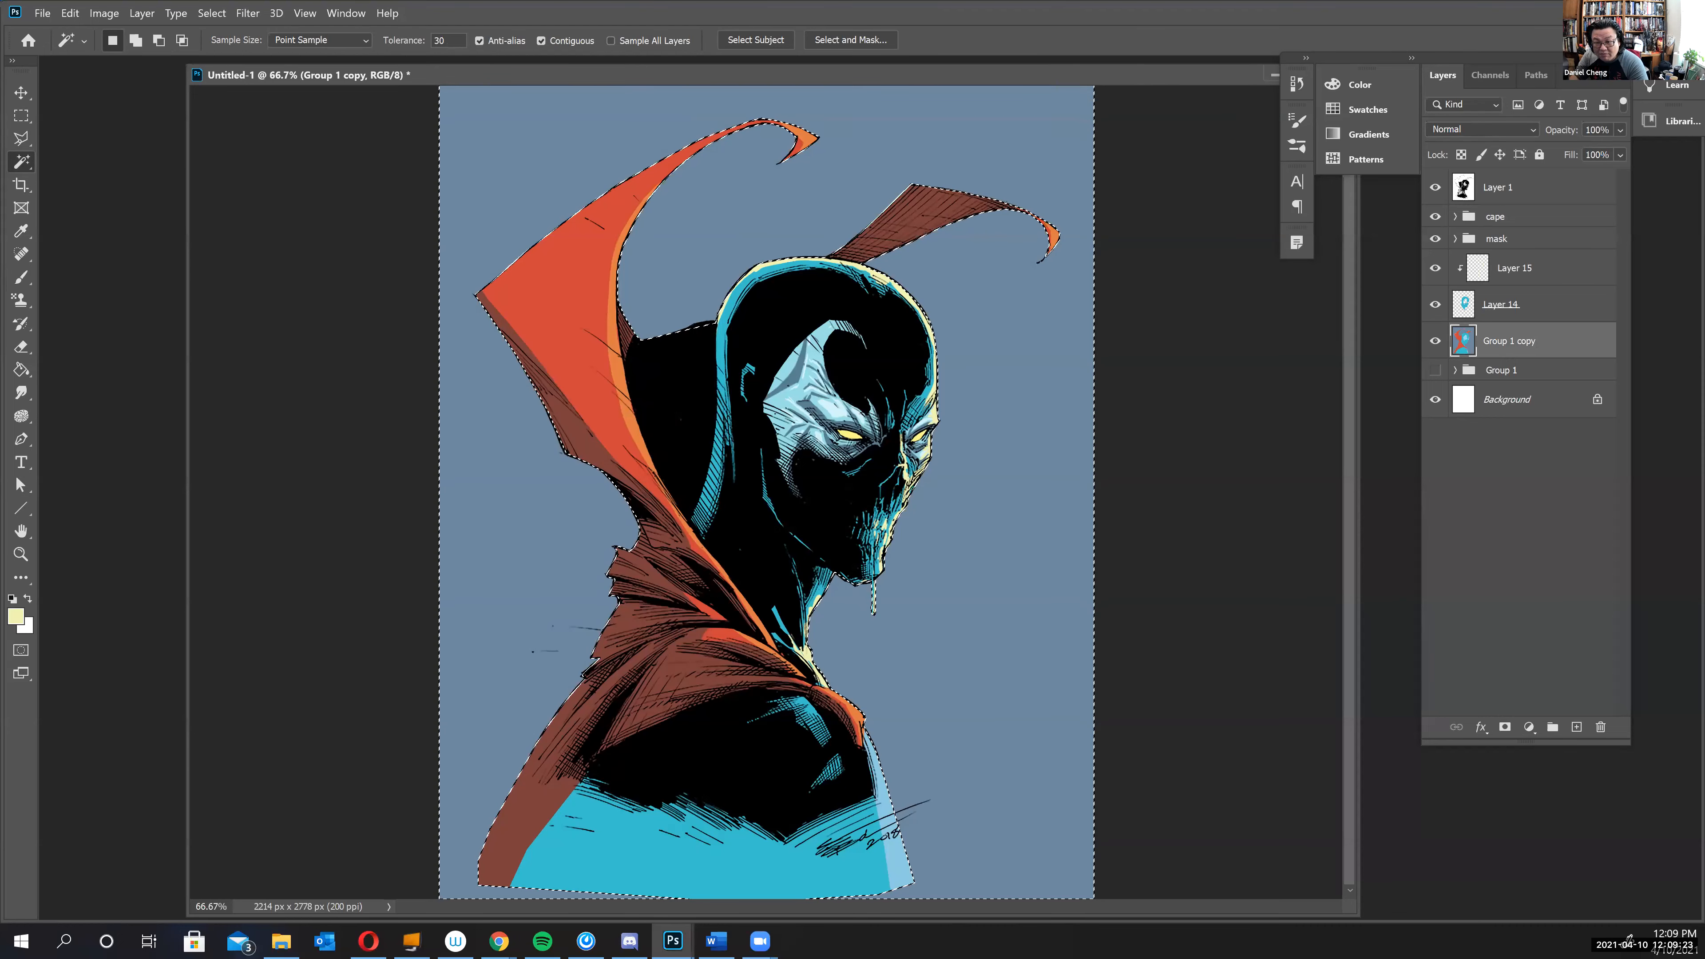
key(ctrl+d)
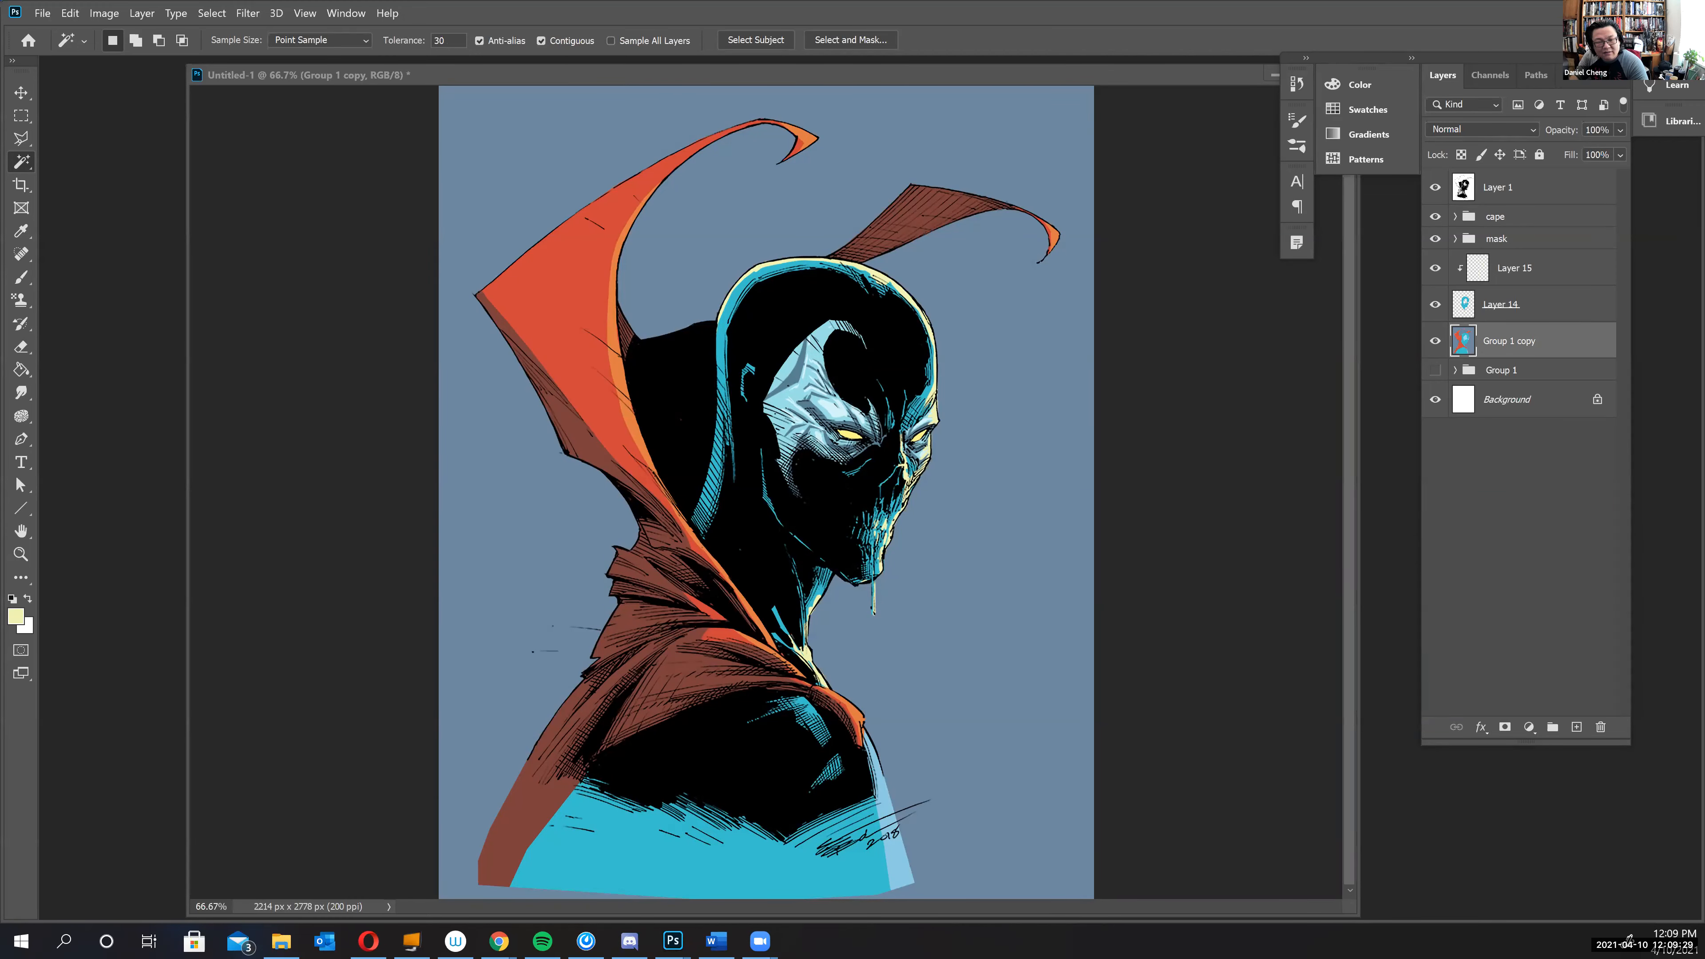
- Switch to the Opera browser, search Google for "chicago night" and browse the image results
click(368, 942)
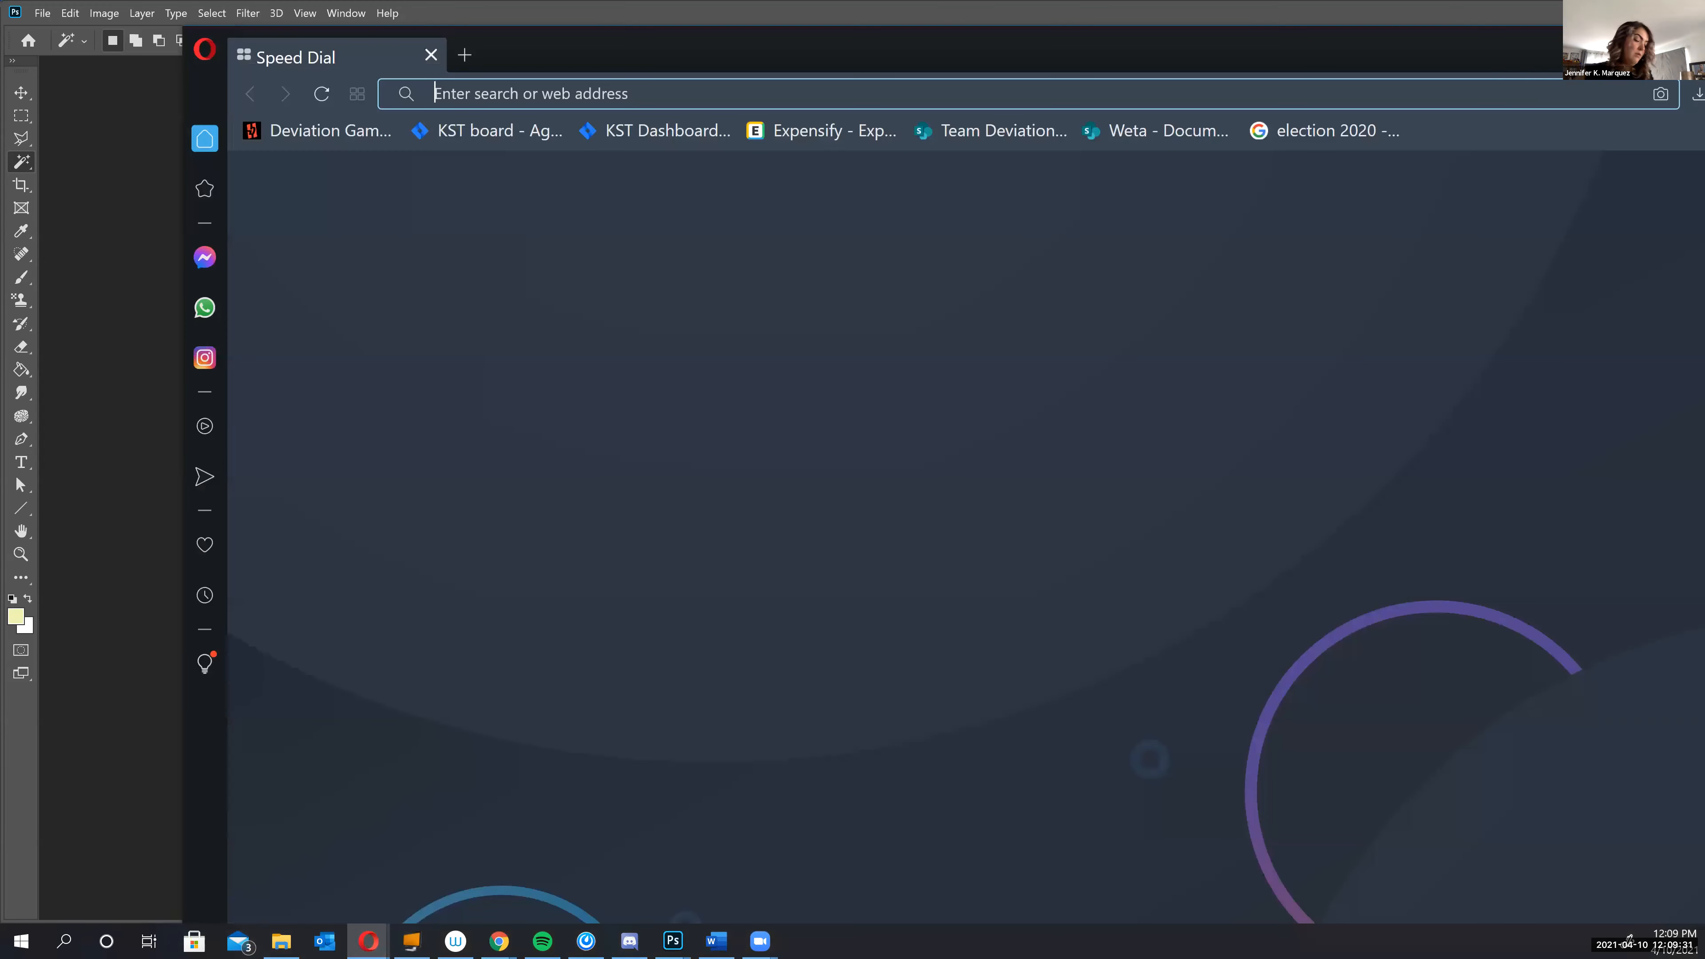
click(821, 246)
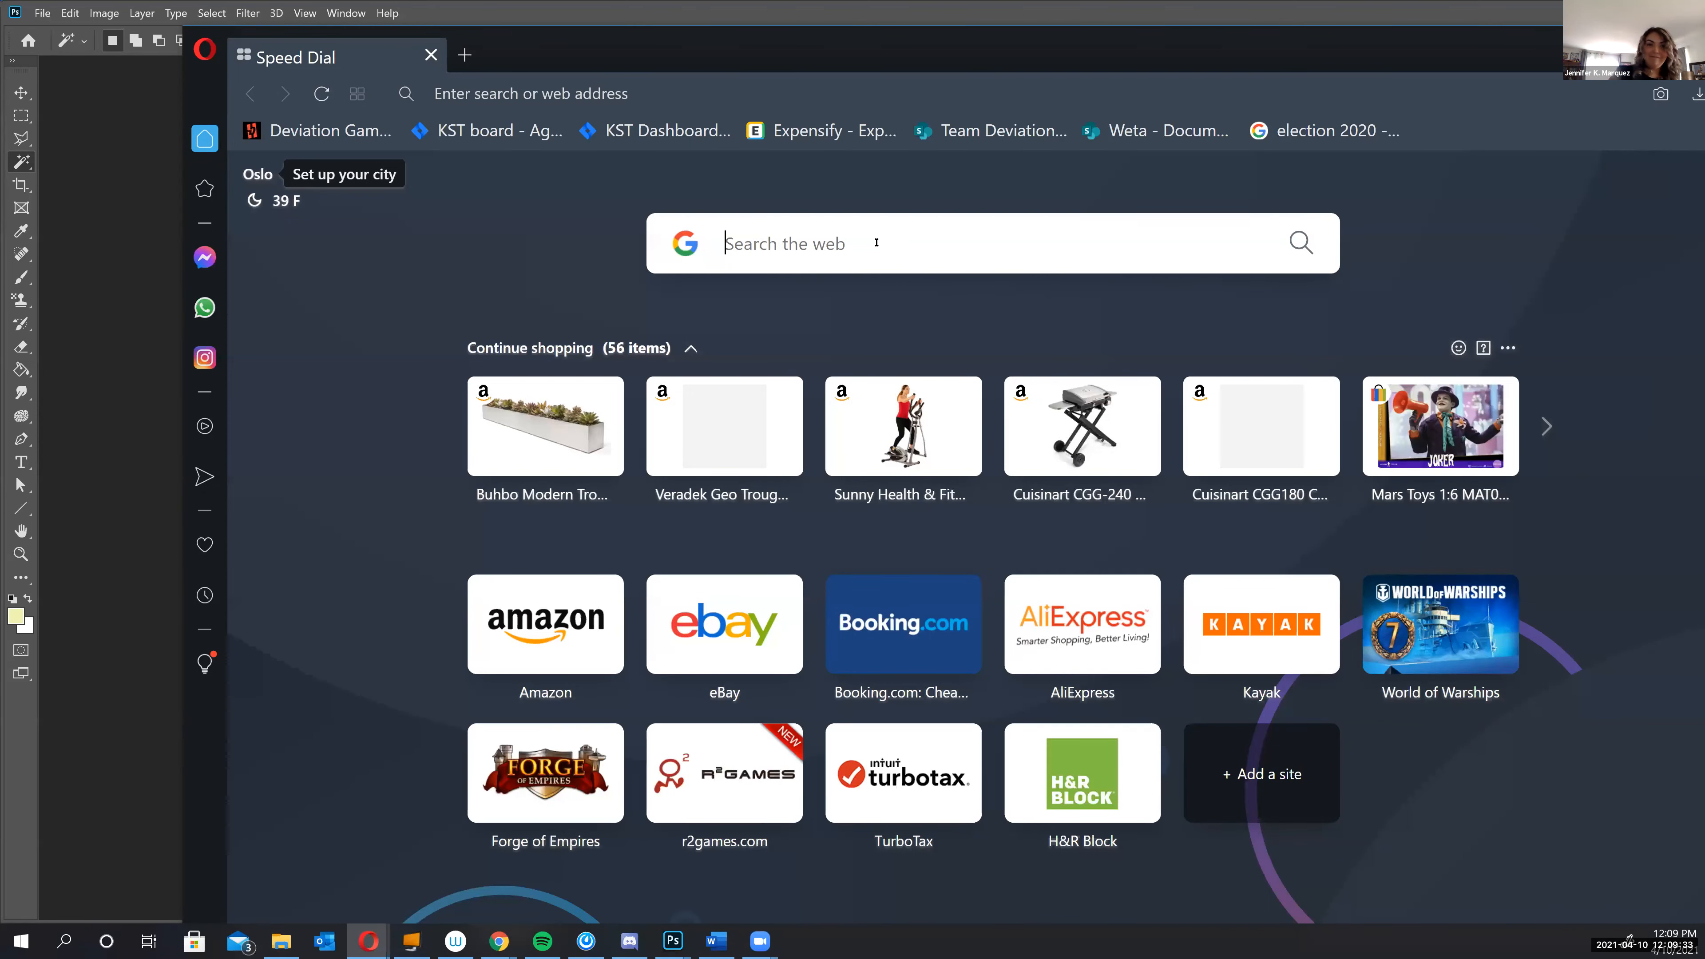
text(chic)
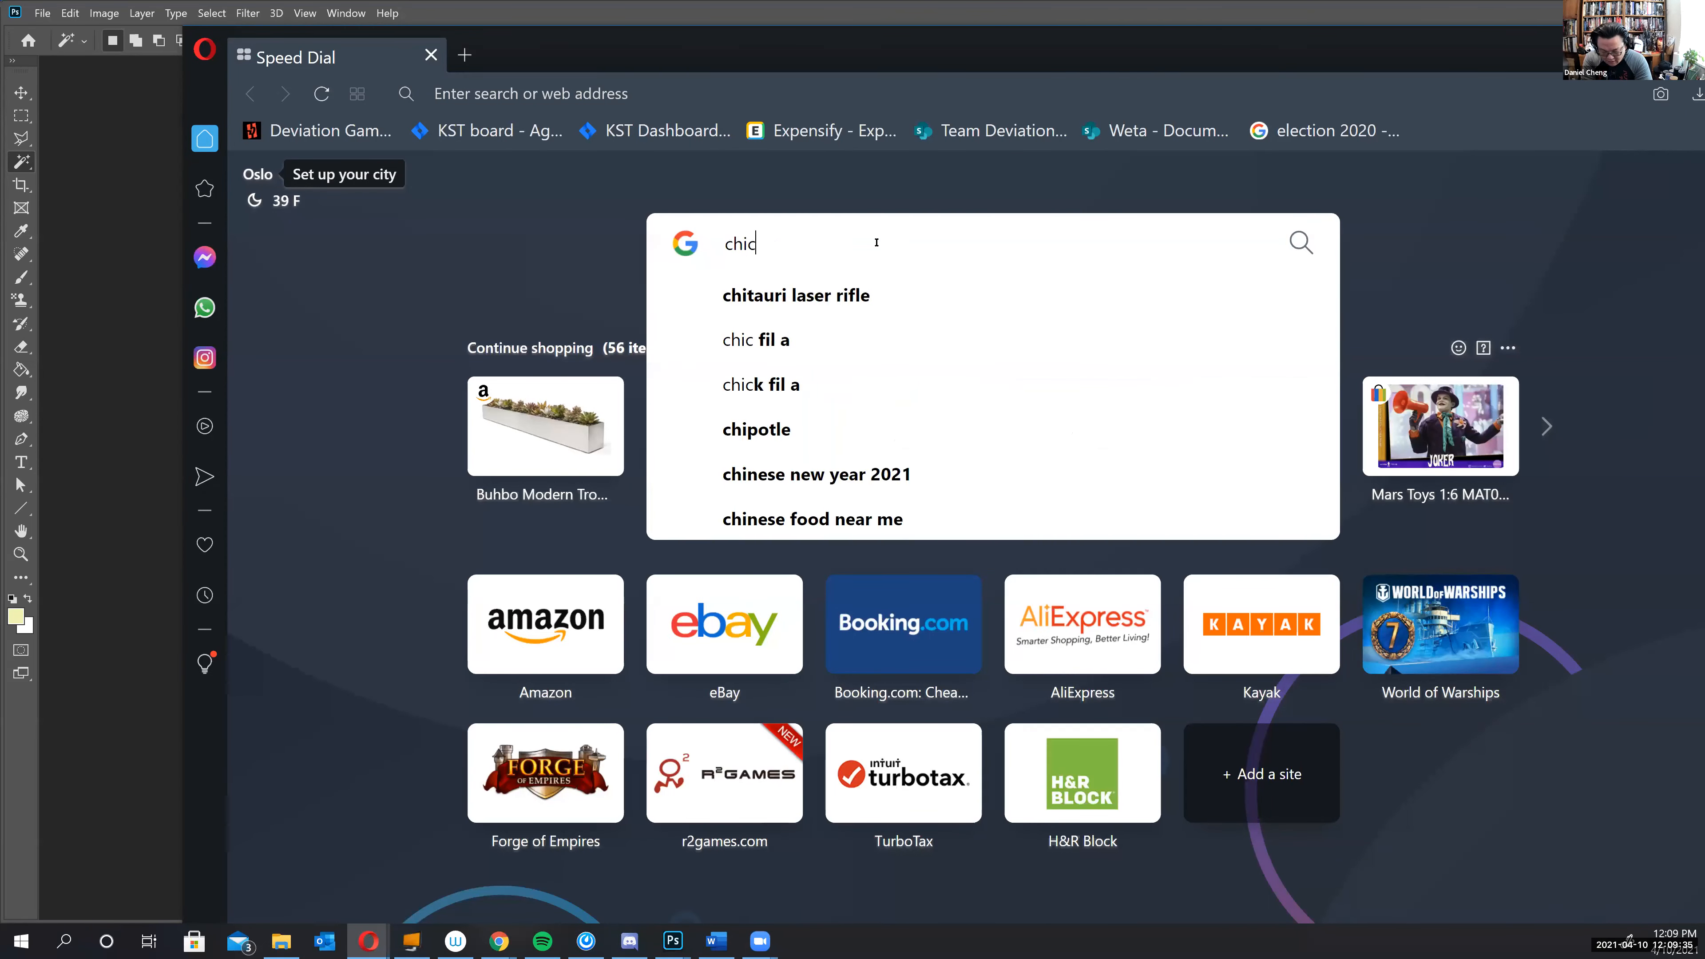
text(ag)
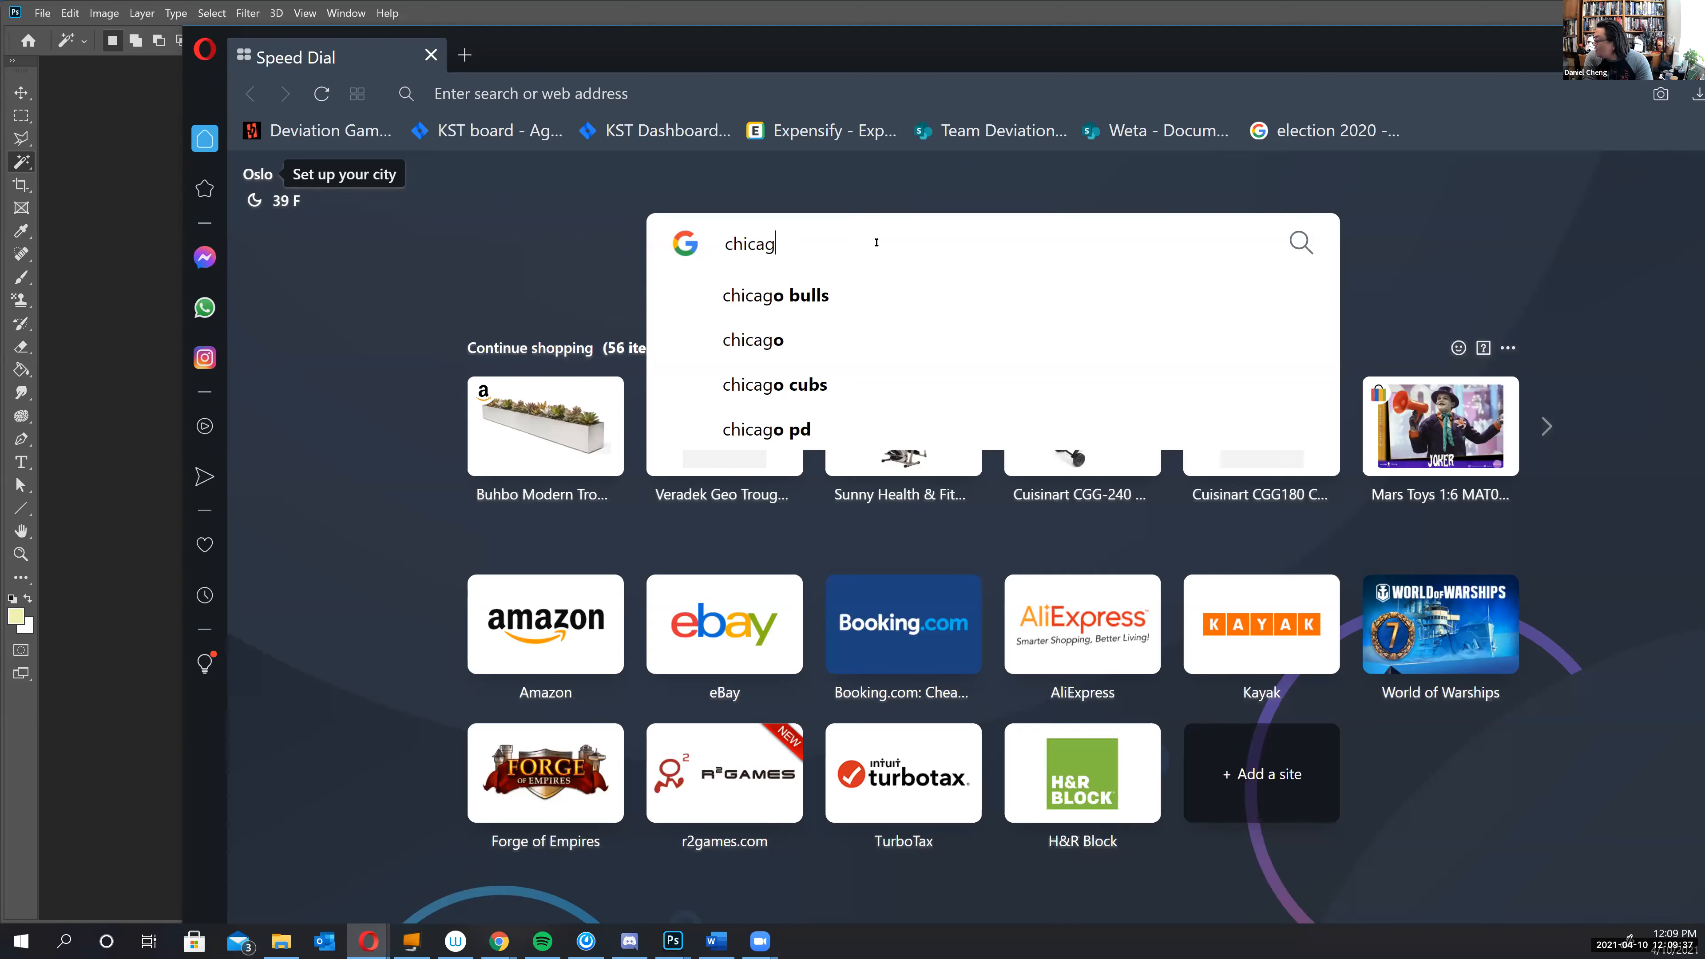
text(o night)
key(Return)
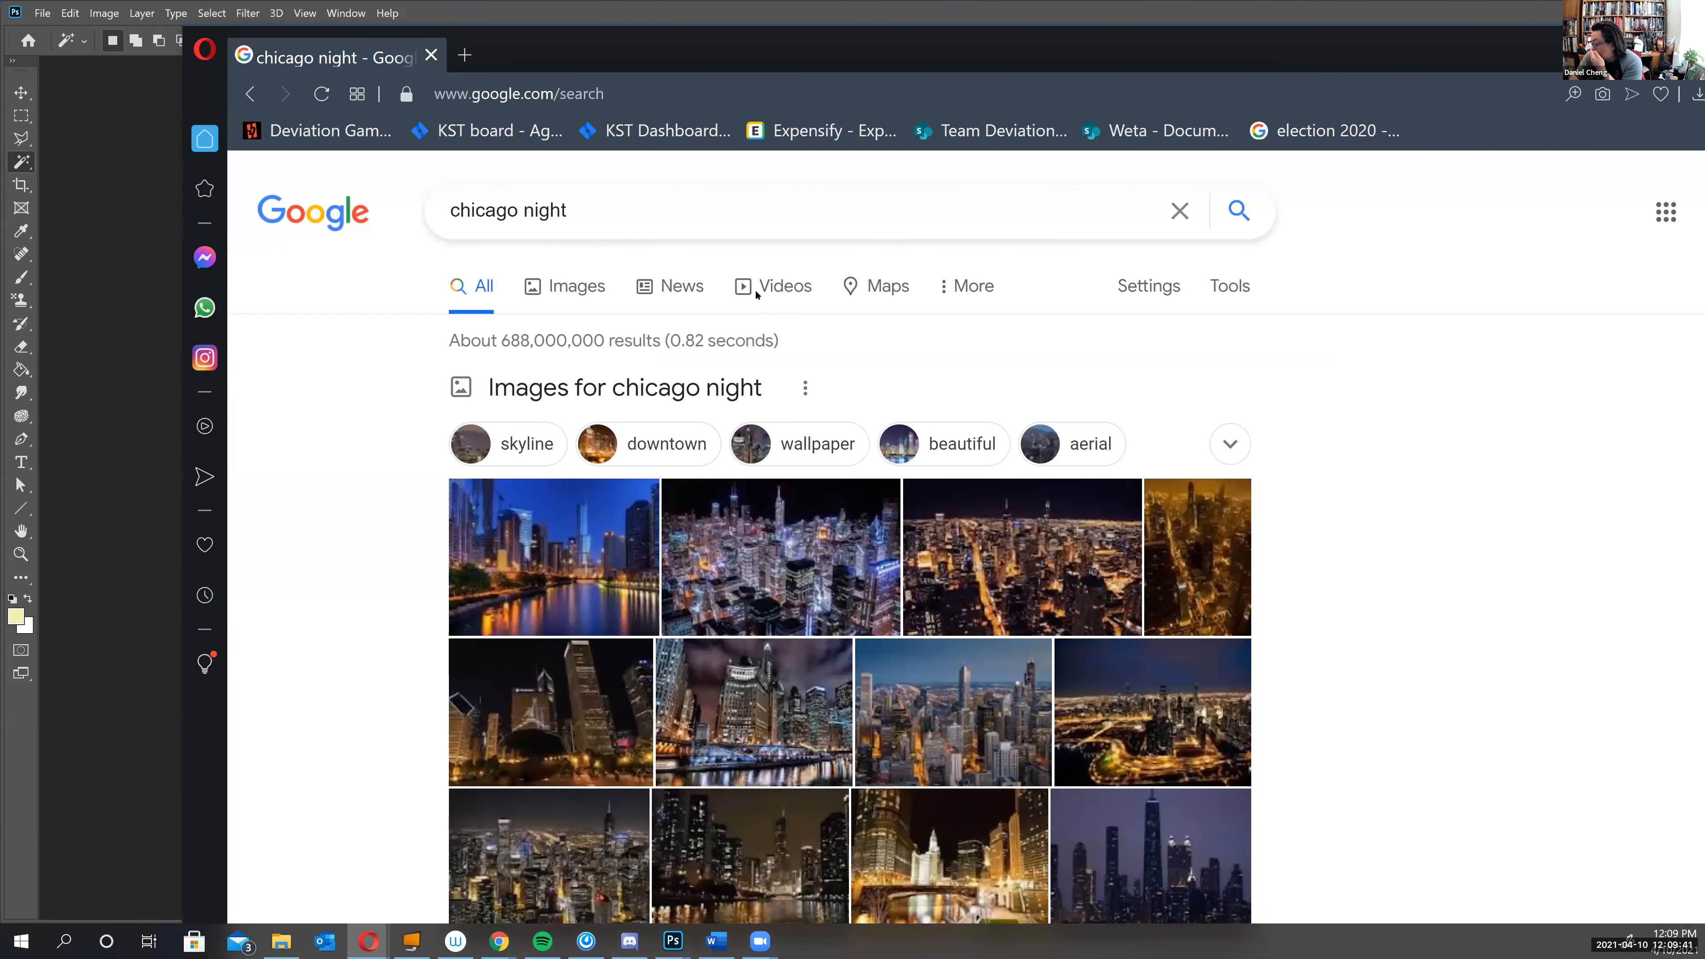
click(566, 285)
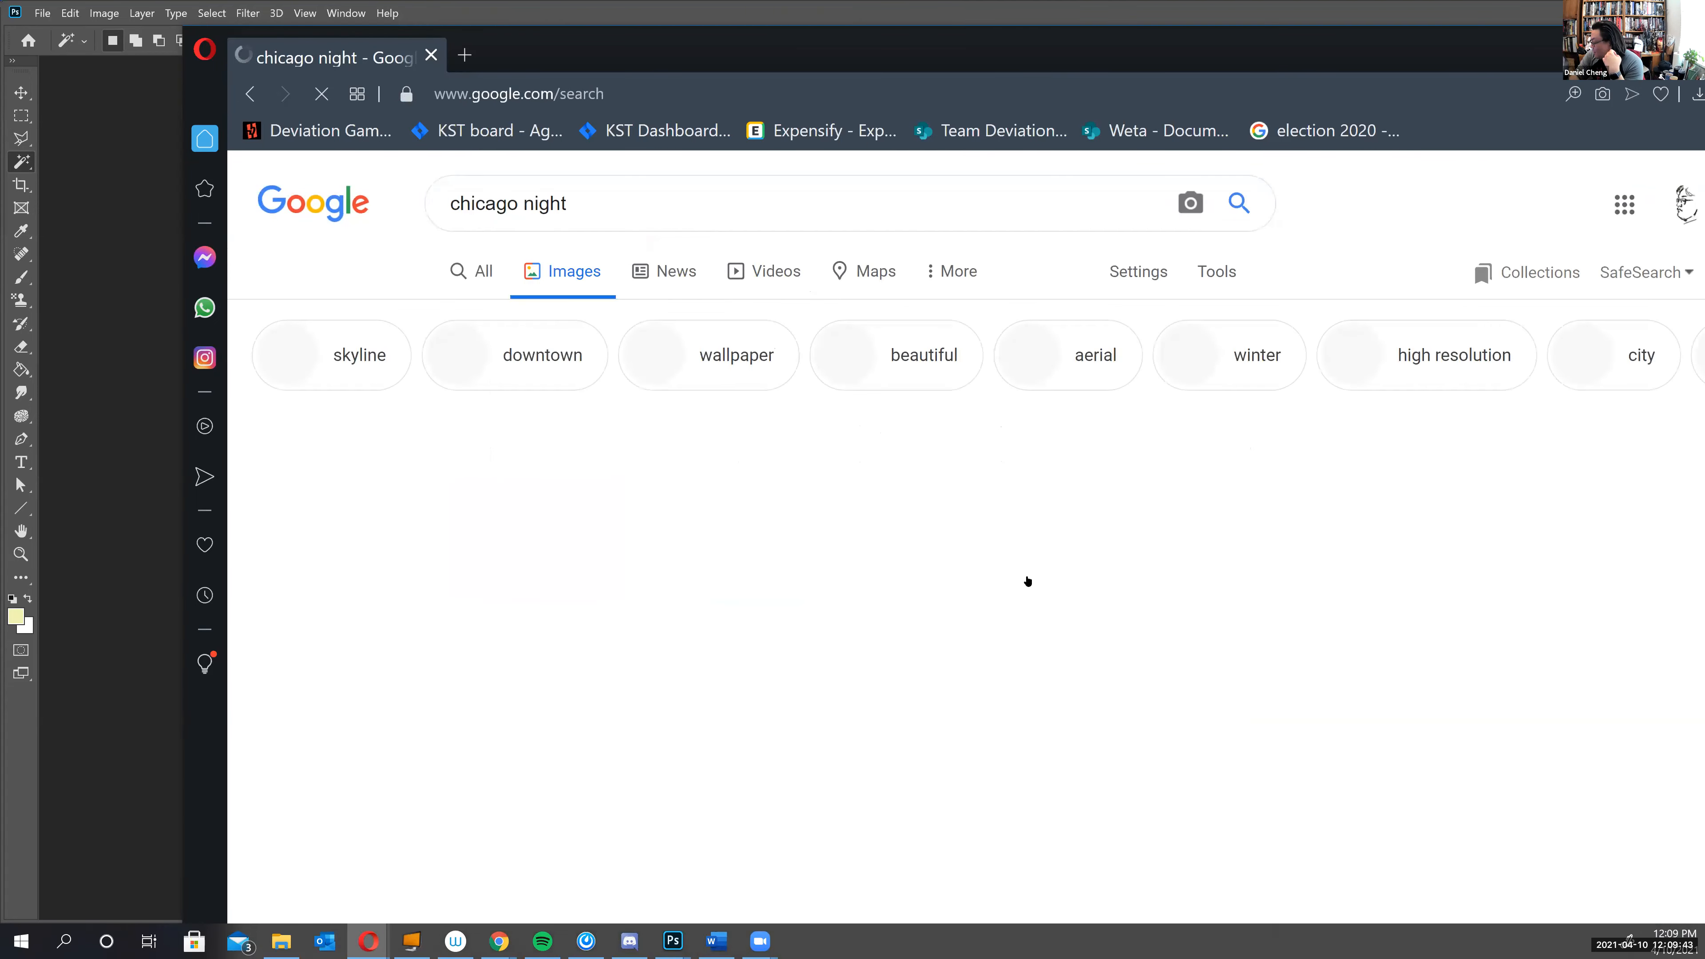
scroll(1032, 571, down, 6)
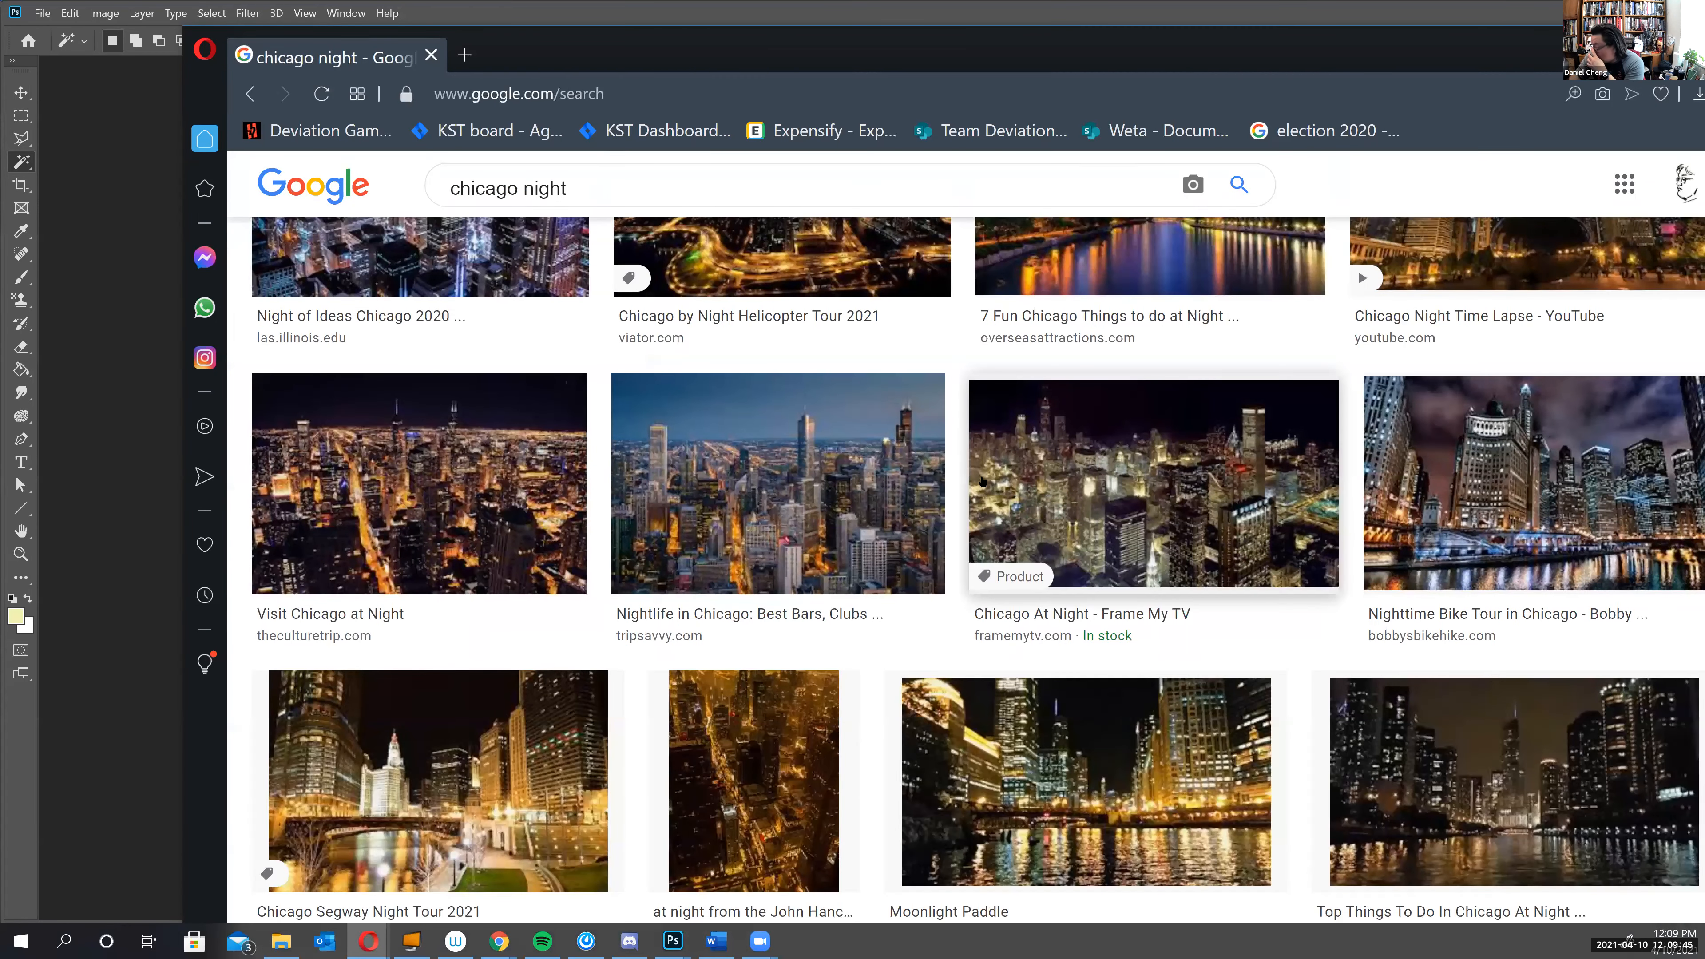
scroll(994, 511, up, 6)
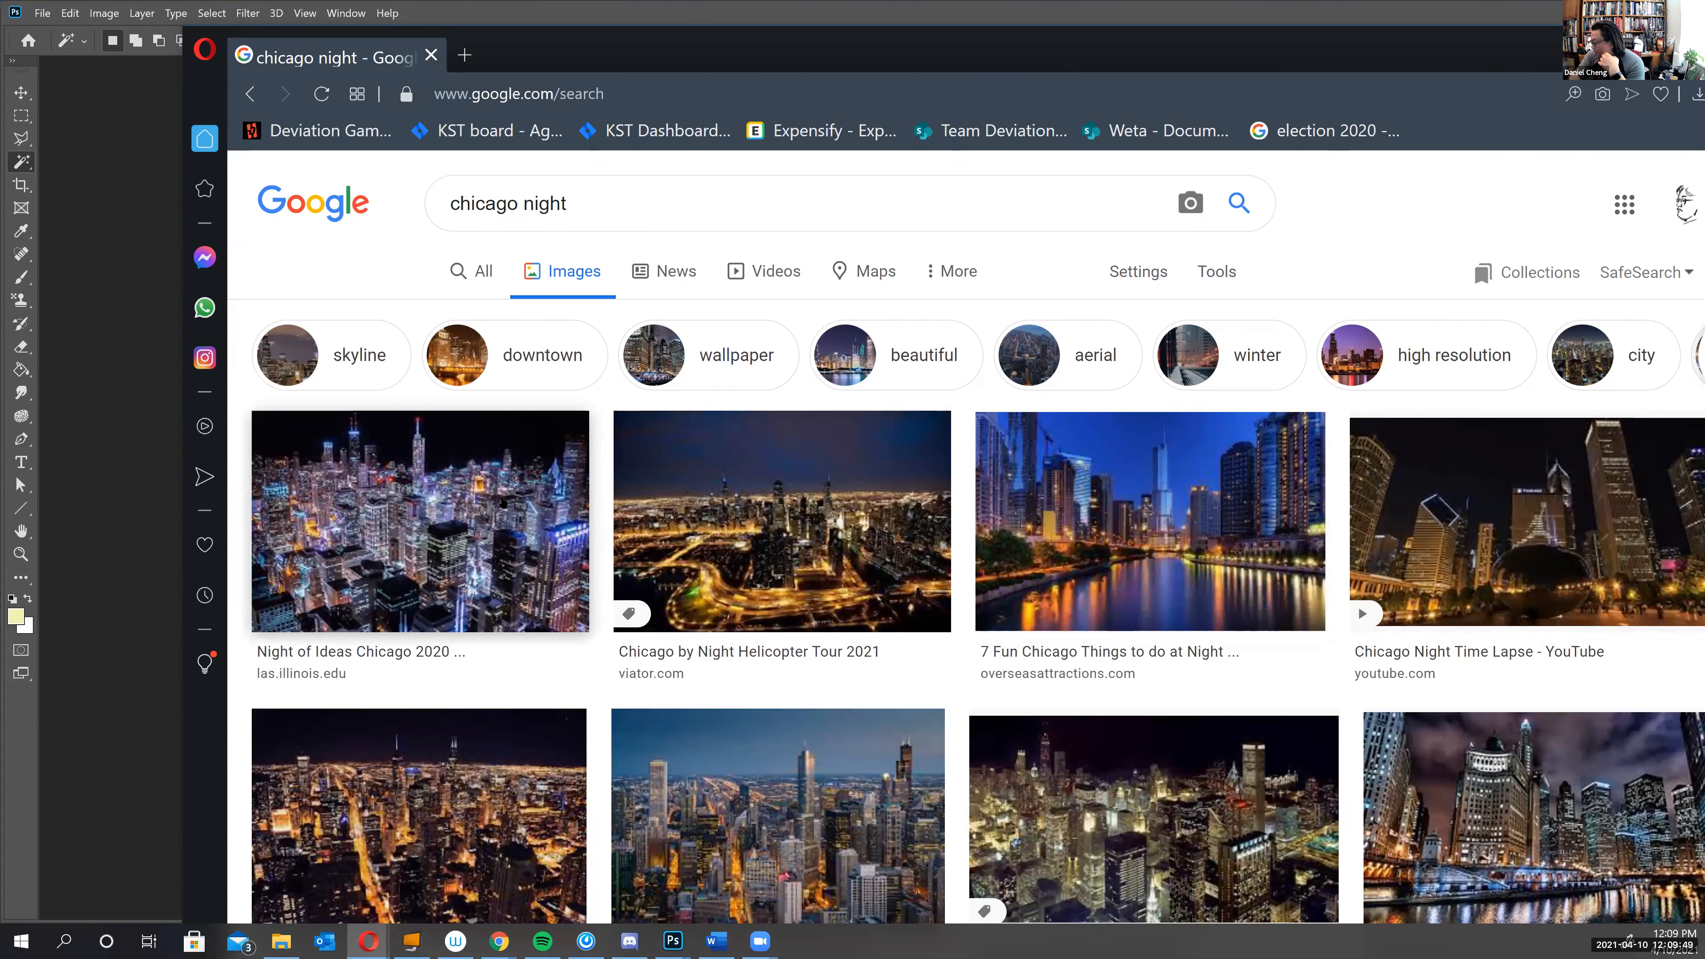
- Browse the "chicago night" image results and copy the dusk skyline picture from Mercury Cruises' "Chicago Night Boat Cruise" result
scroll(816, 702, down, 1)
scroll(818, 701, down, 5)
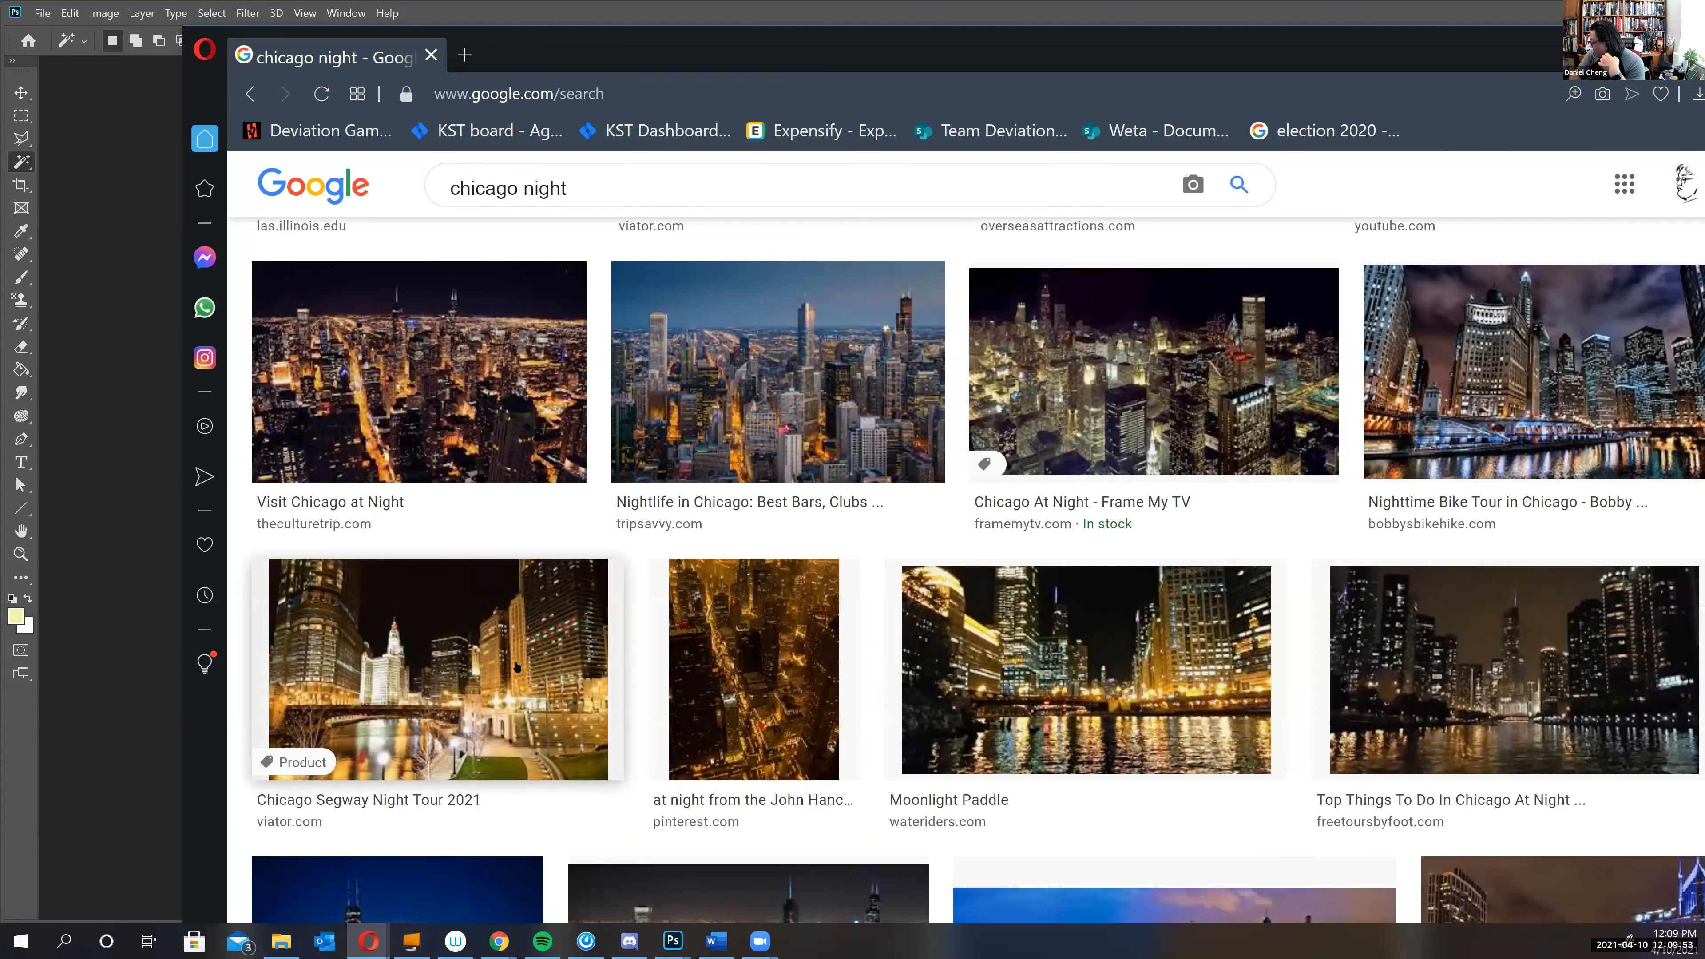
scroll(1002, 677, down, 4)
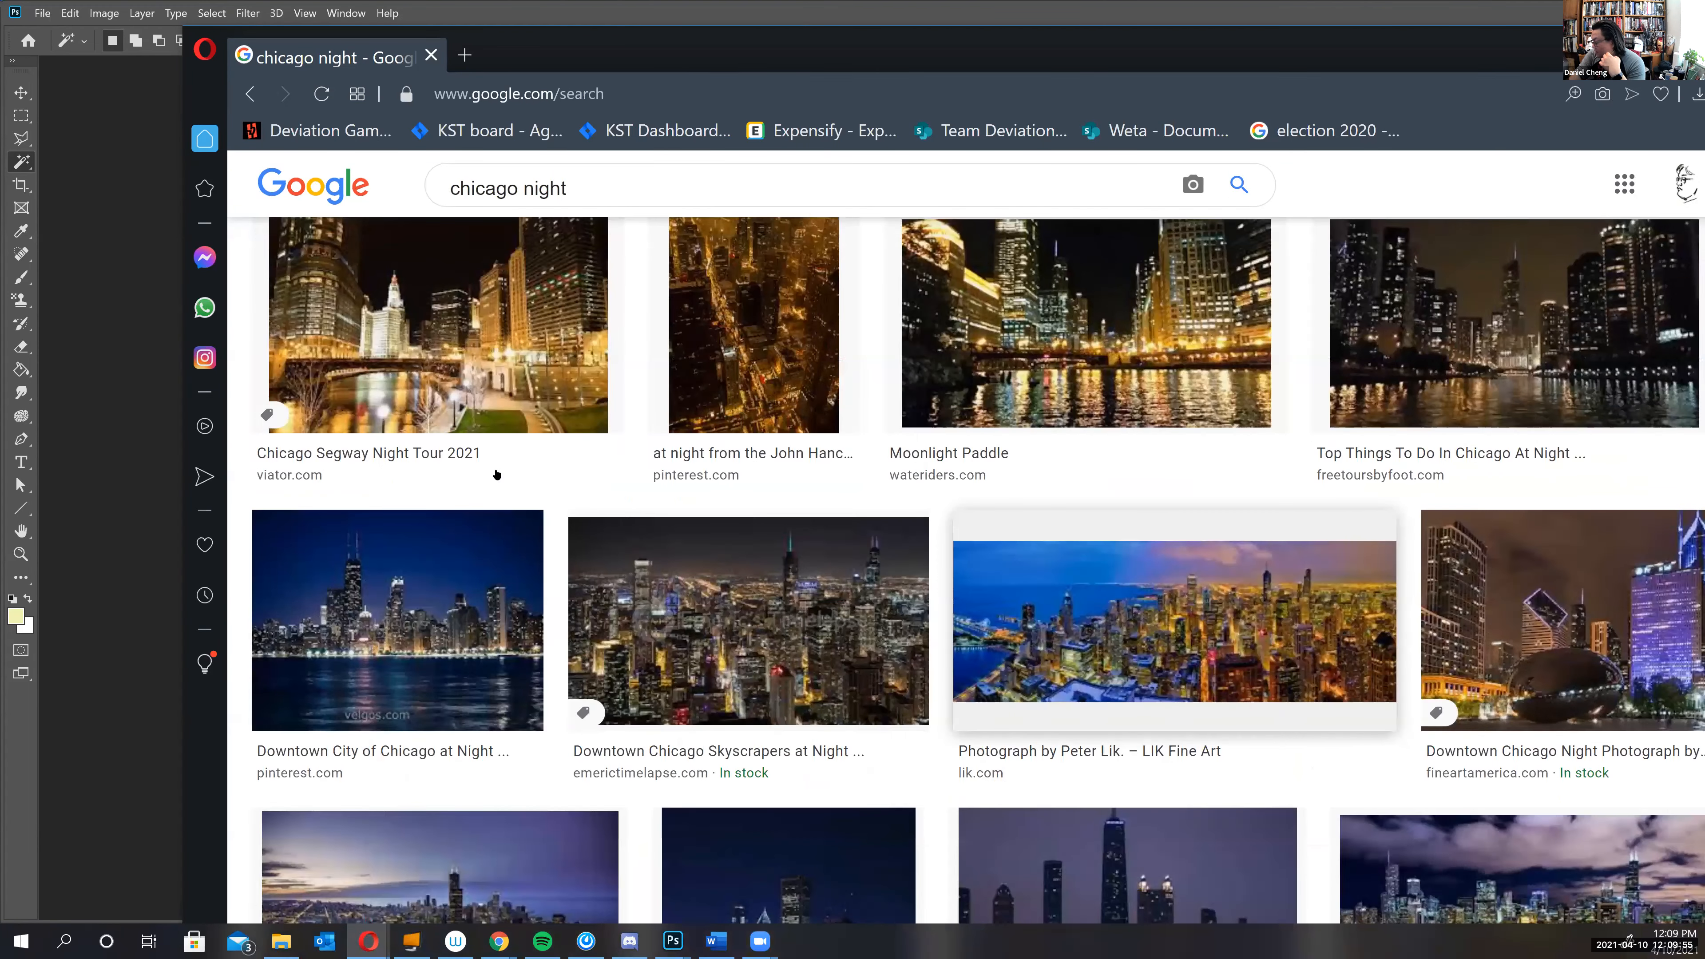
scroll(497, 475, down, 1)
scroll(974, 604, down, 1)
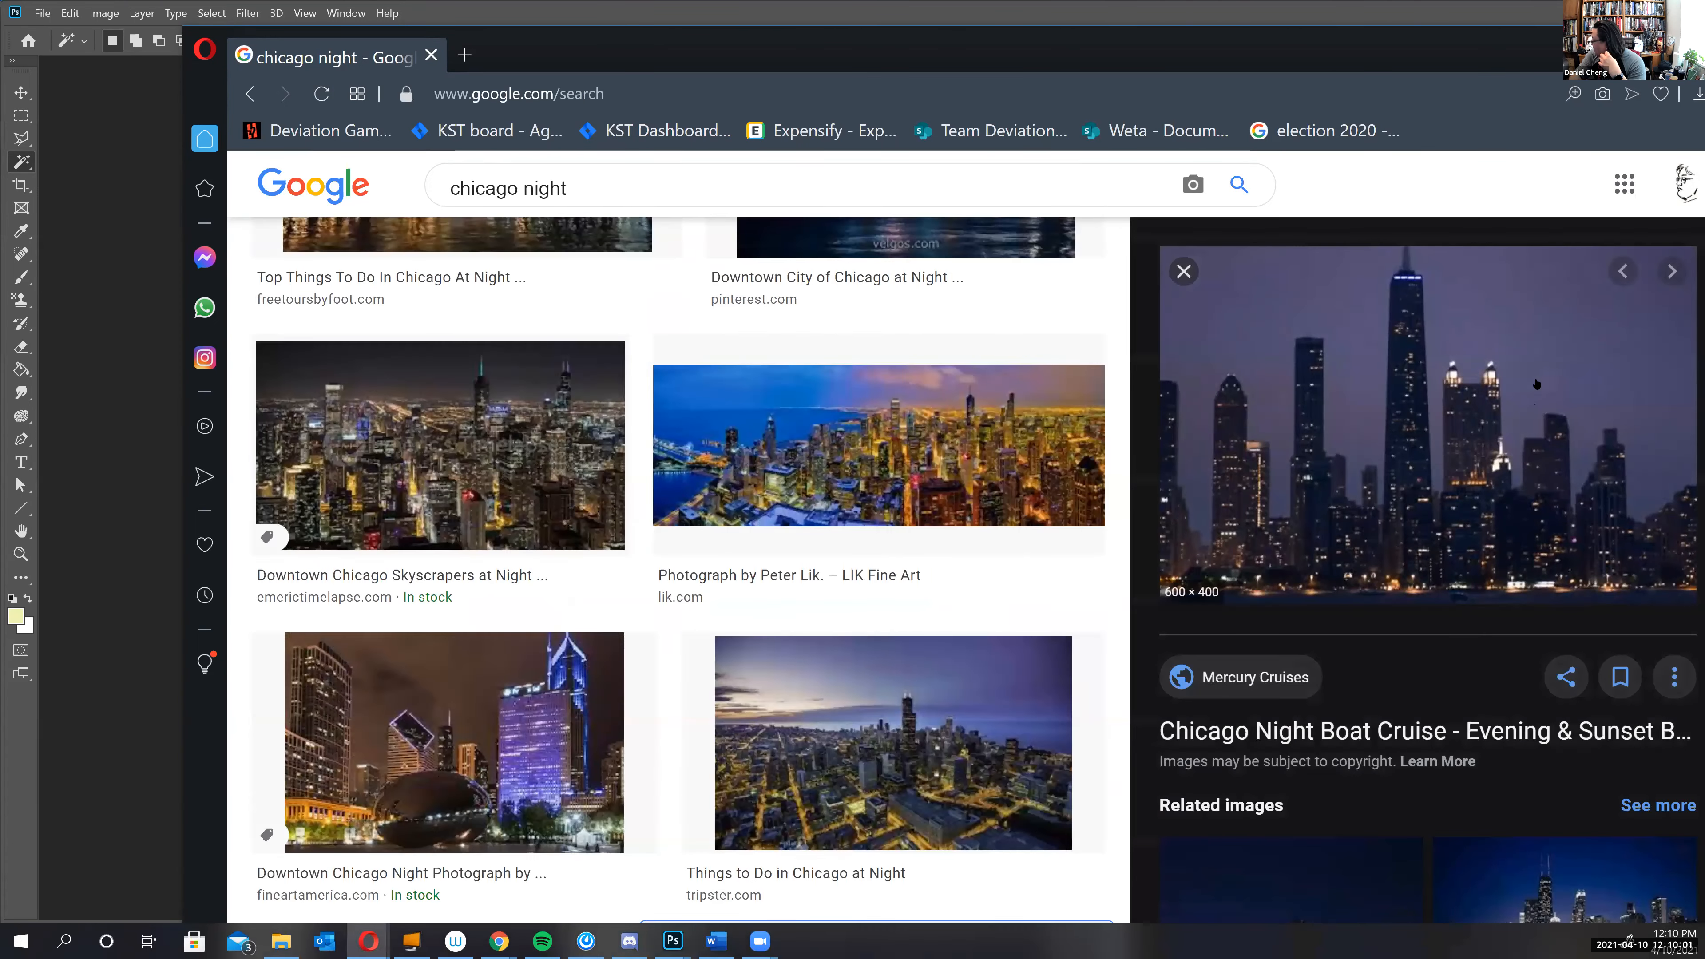
right_click(1420, 474)
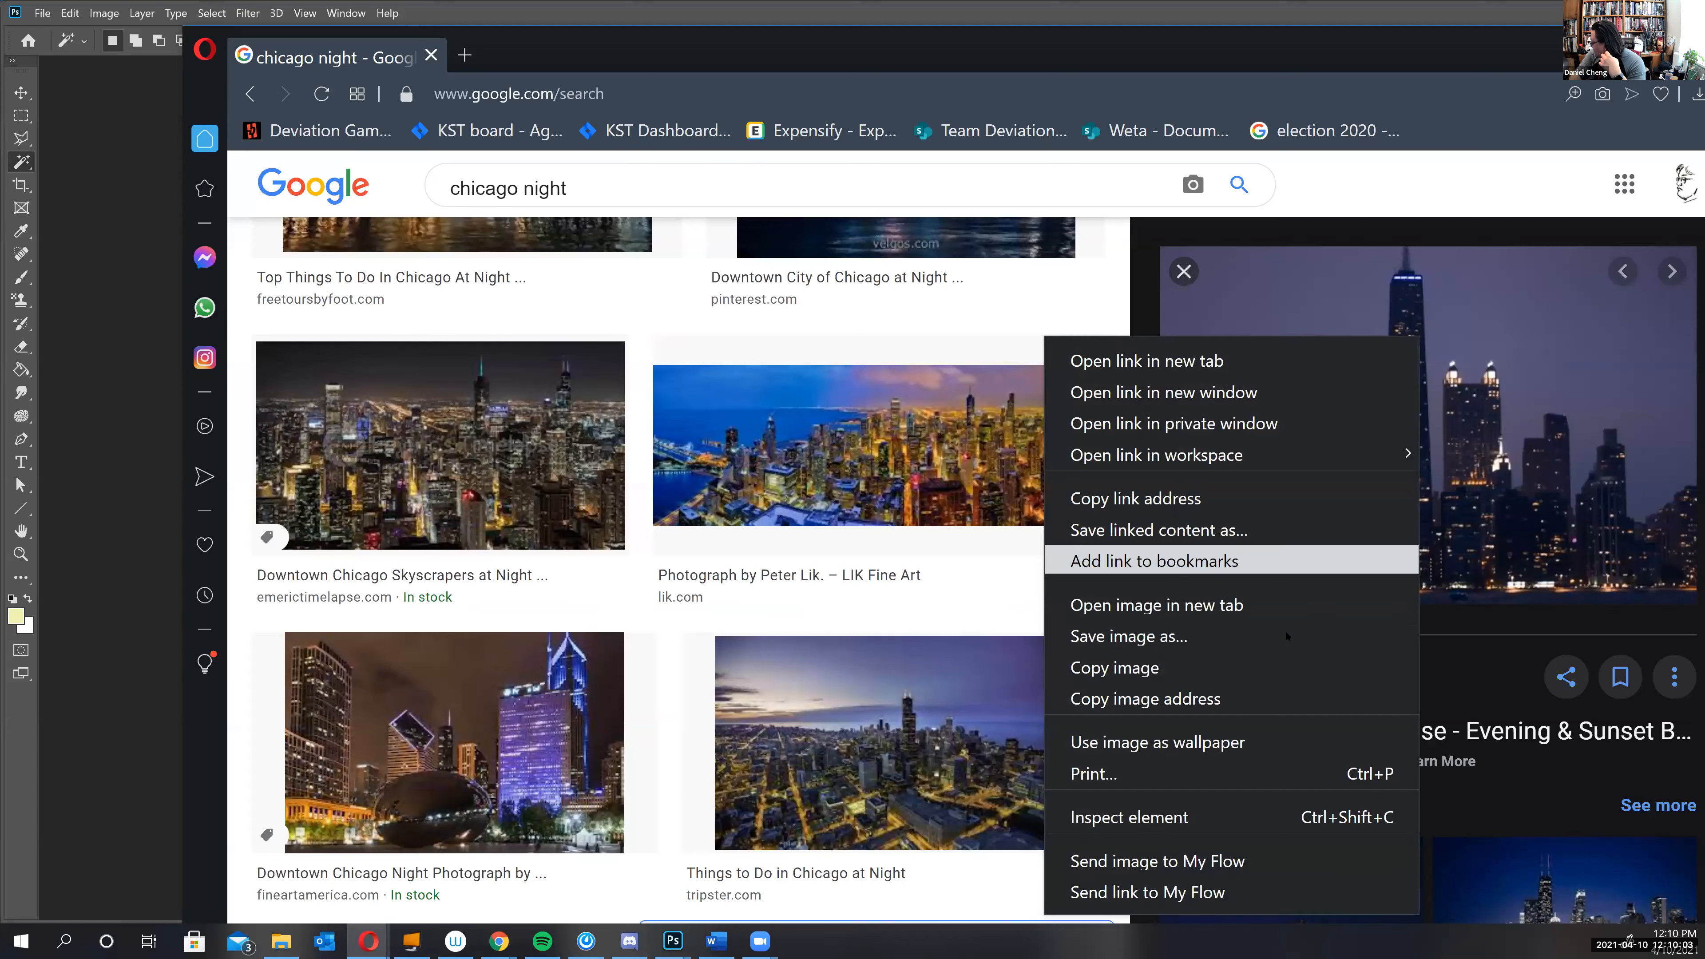
click(1218, 667)
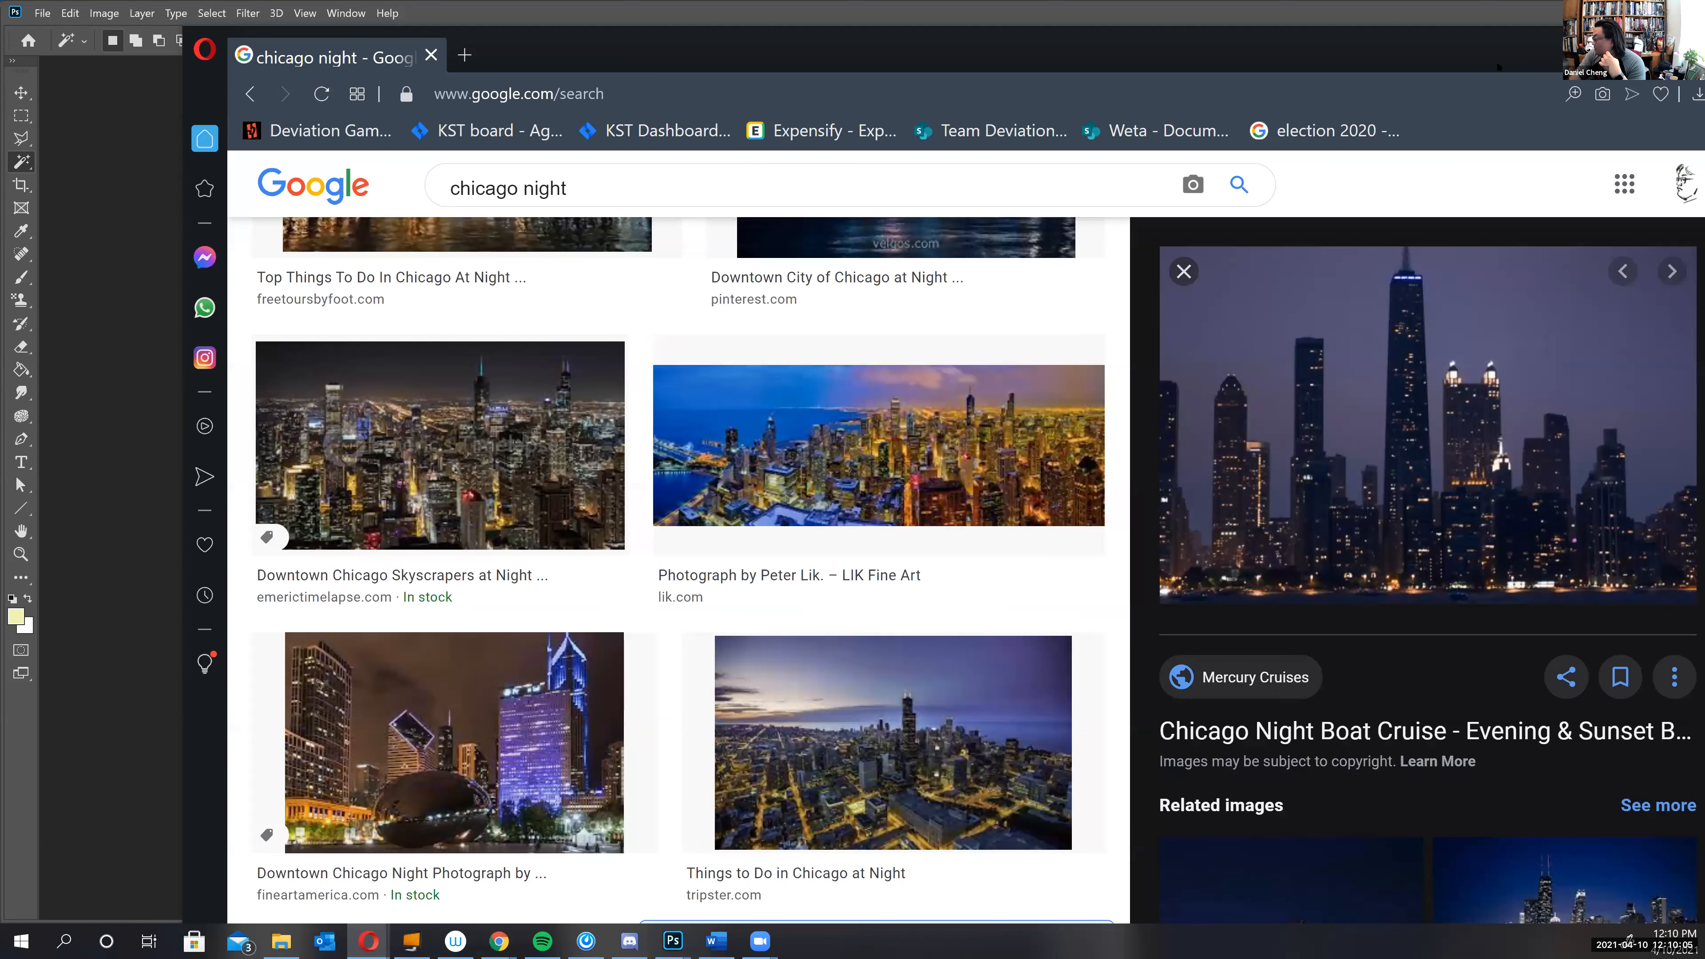
- Switch back to Photoshop, add the enclosed area beside the cape to the background selection, and copy the selection onto a new layer
key(alt+Tab)
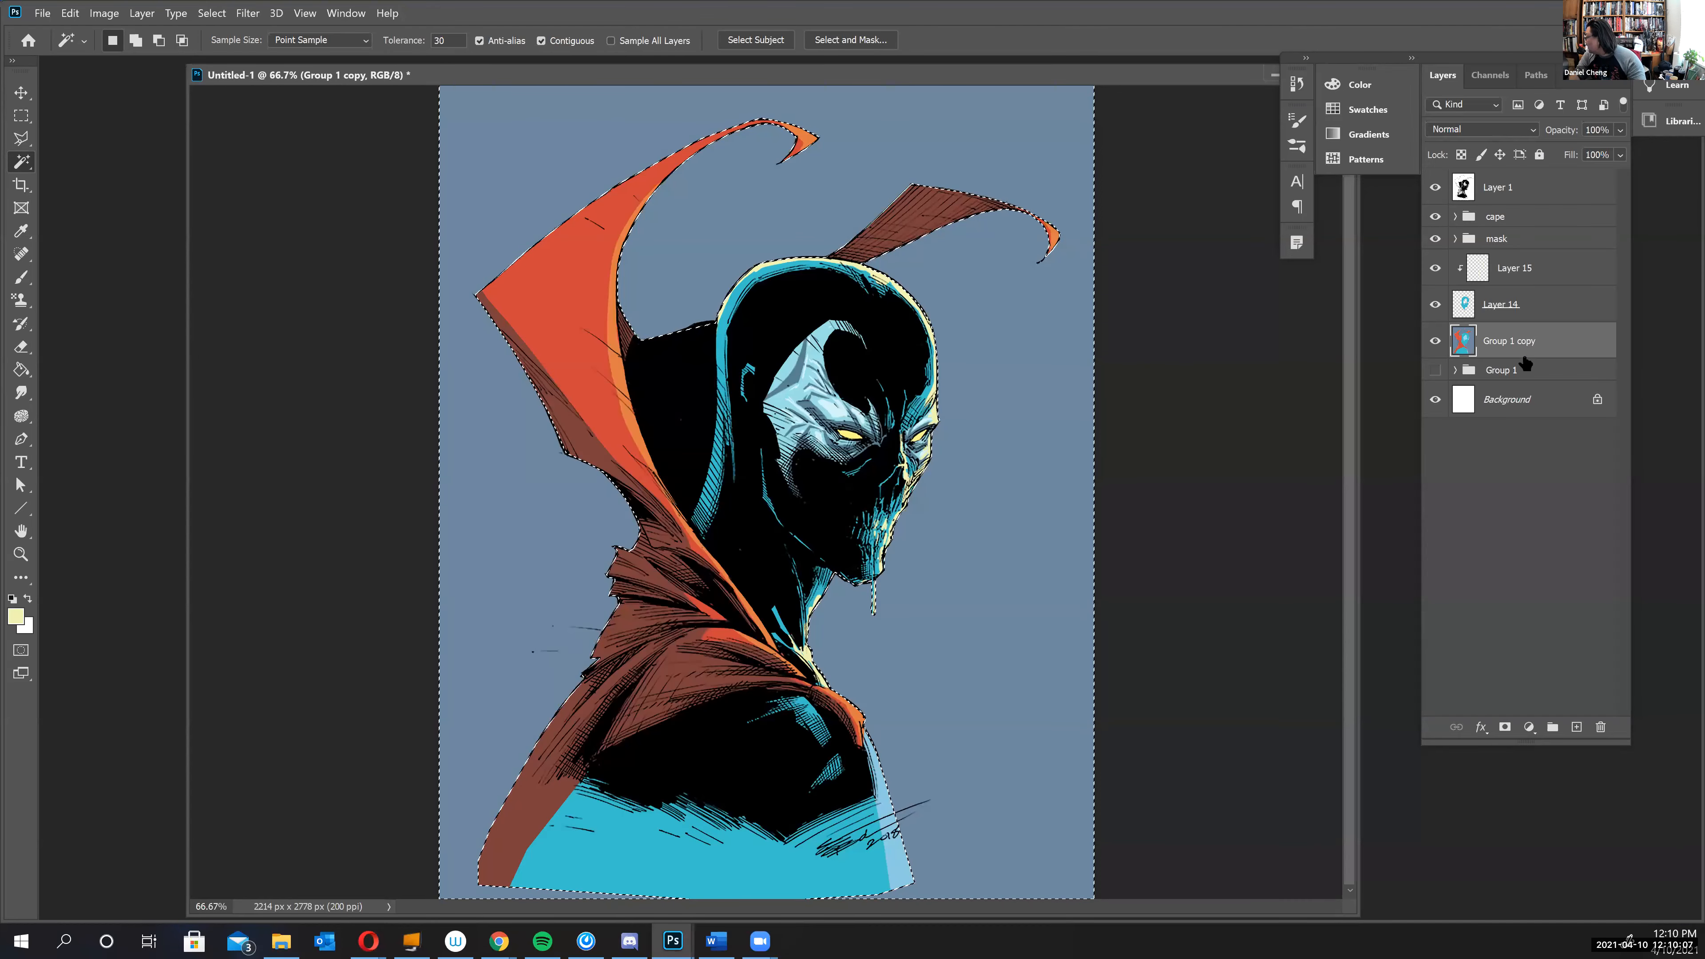
click(579, 597)
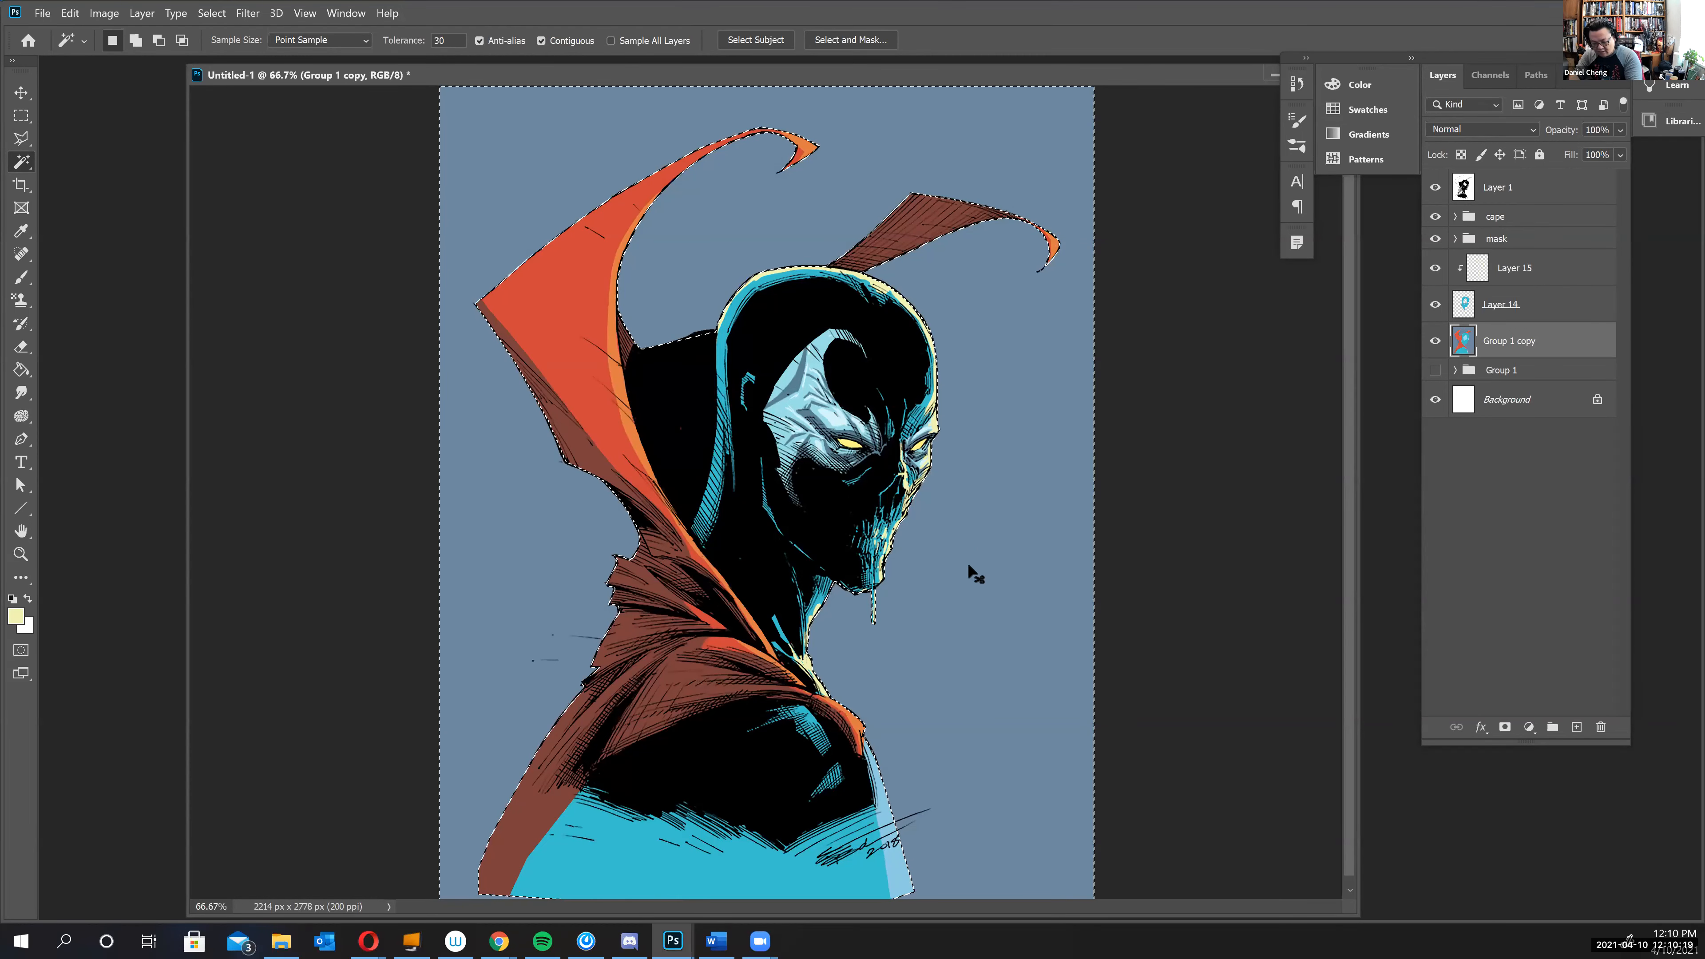
key(ctrl+j)
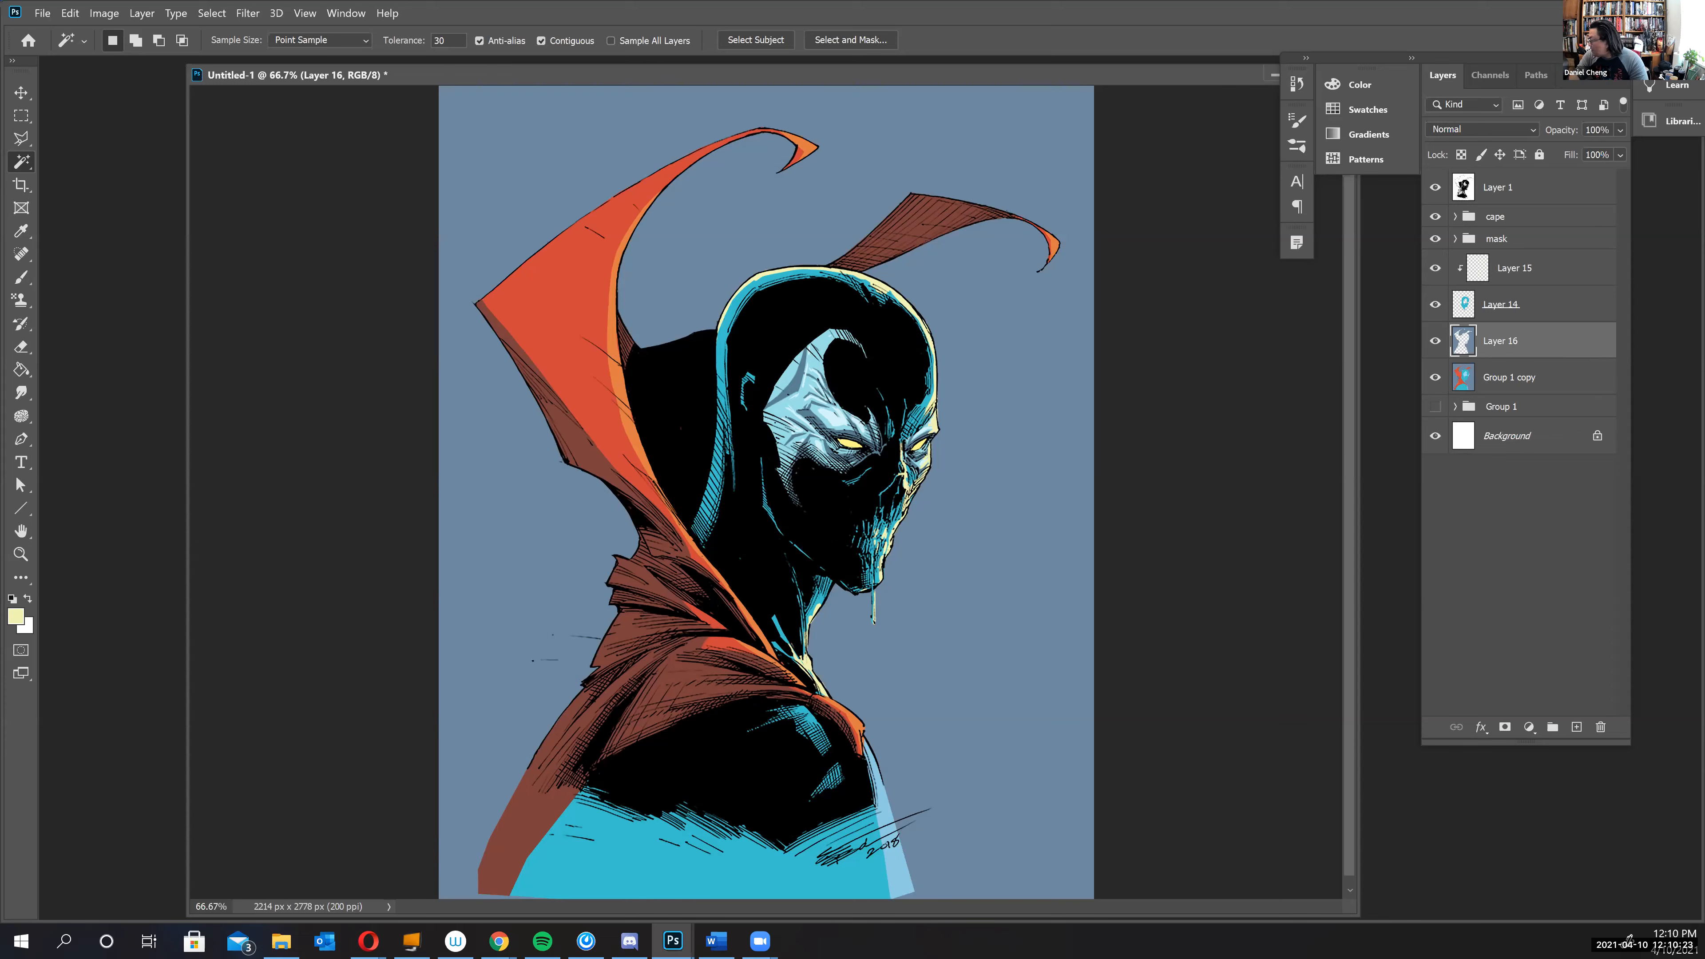
- Paste the skyline image, move it to the canvas's lower right corner, and scale it to about 375% to span the canvas width
key(ctrl+v)
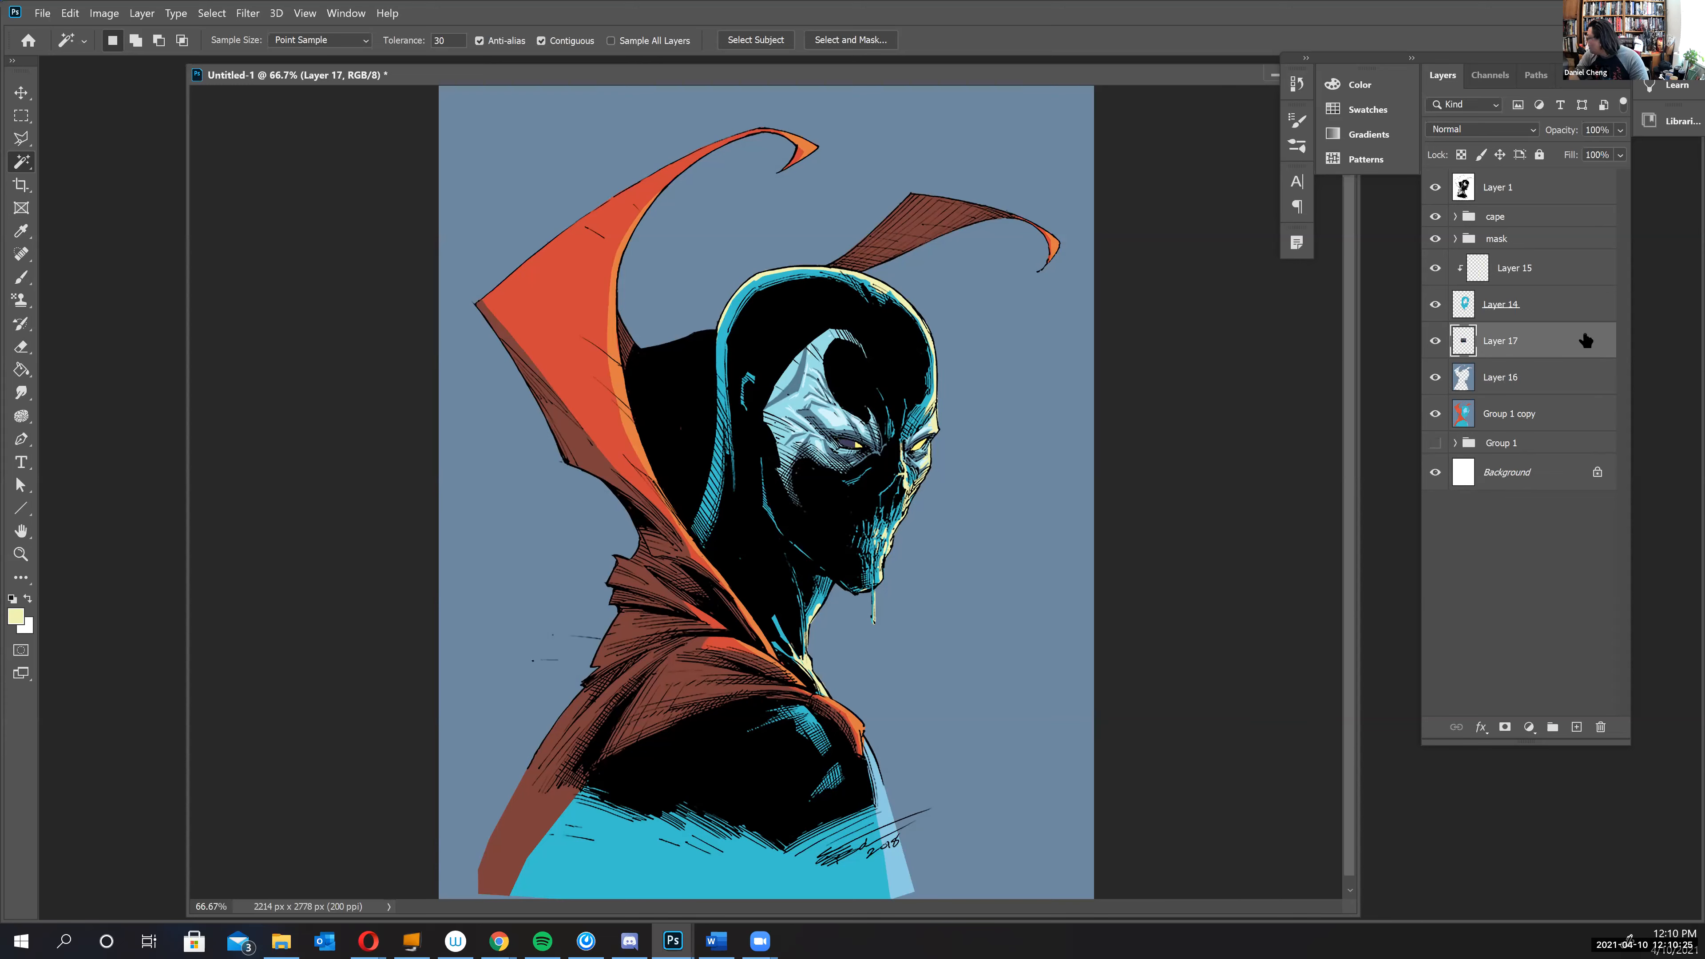
click(21, 92)
drag(995, 515, 995, 748)
key(ctrl+minus)
key(ctrl+t)
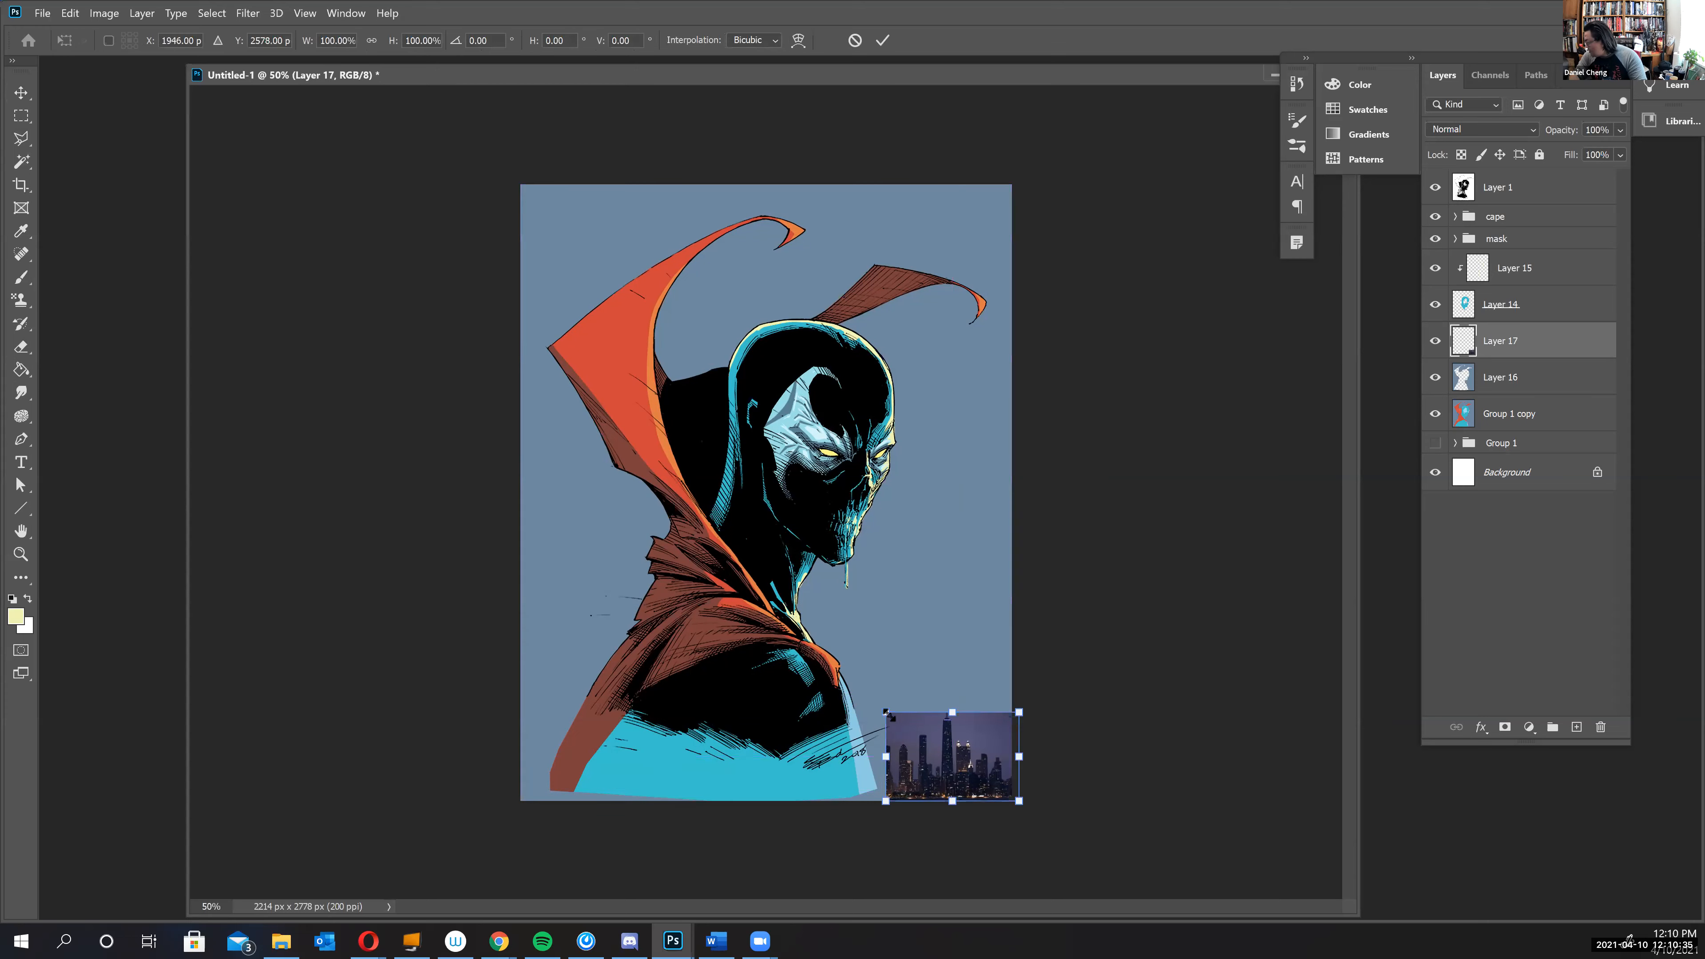
drag(886, 713, 557, 418)
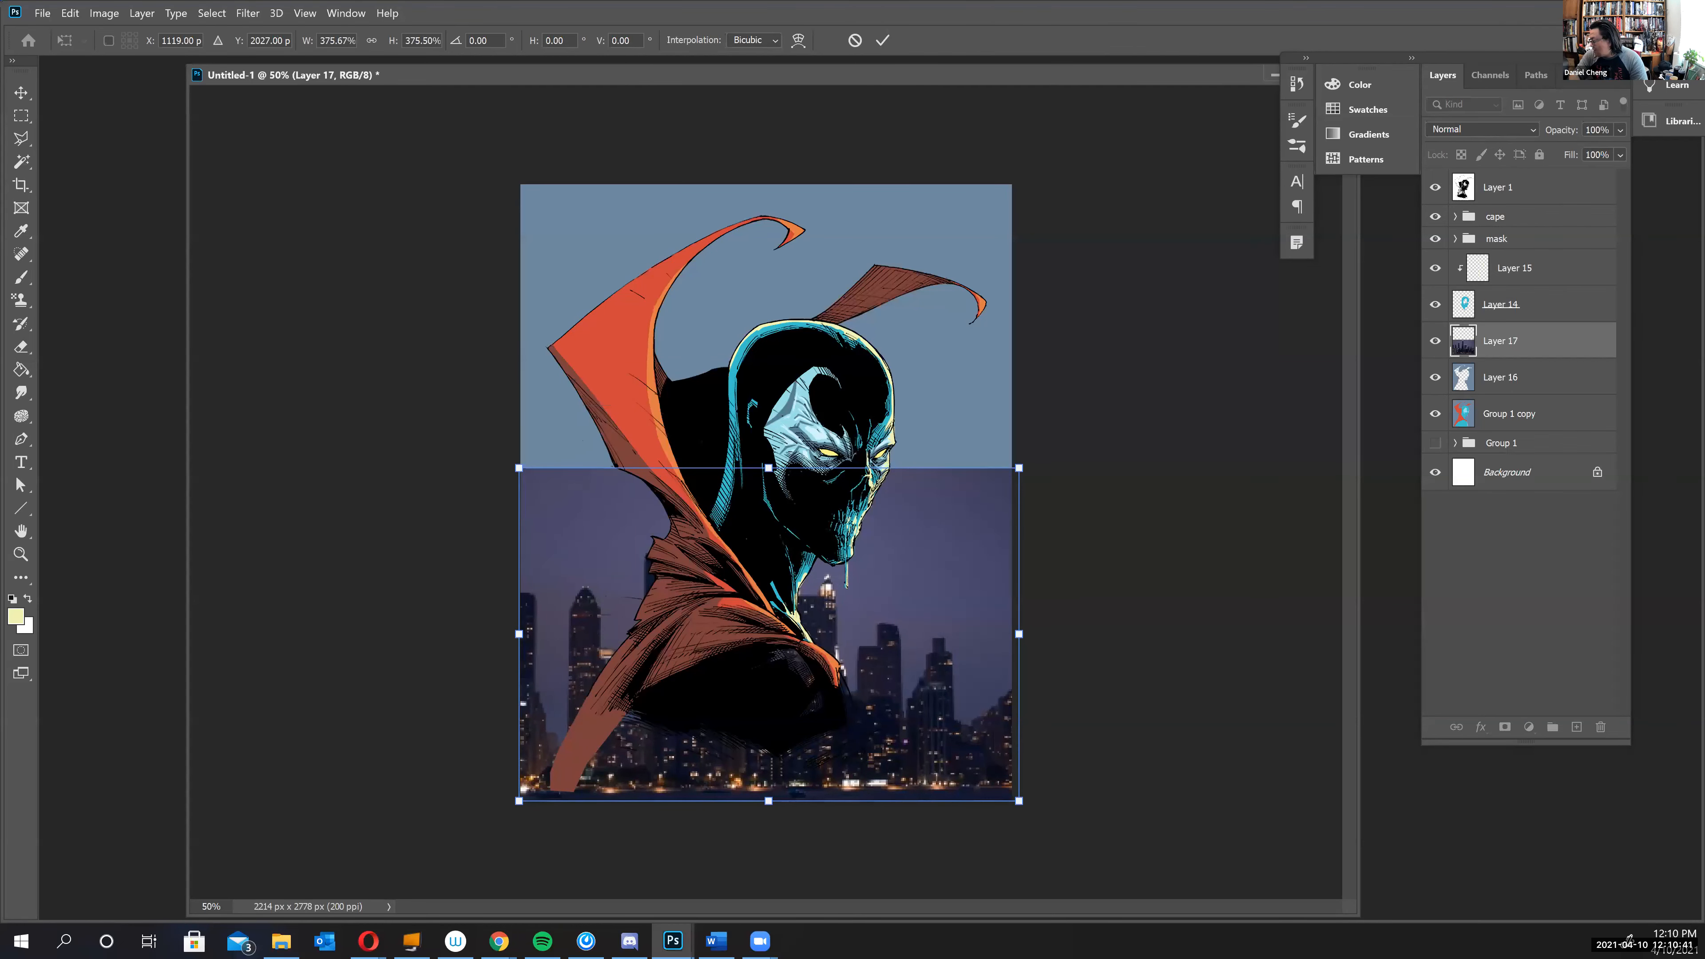
key(Return)
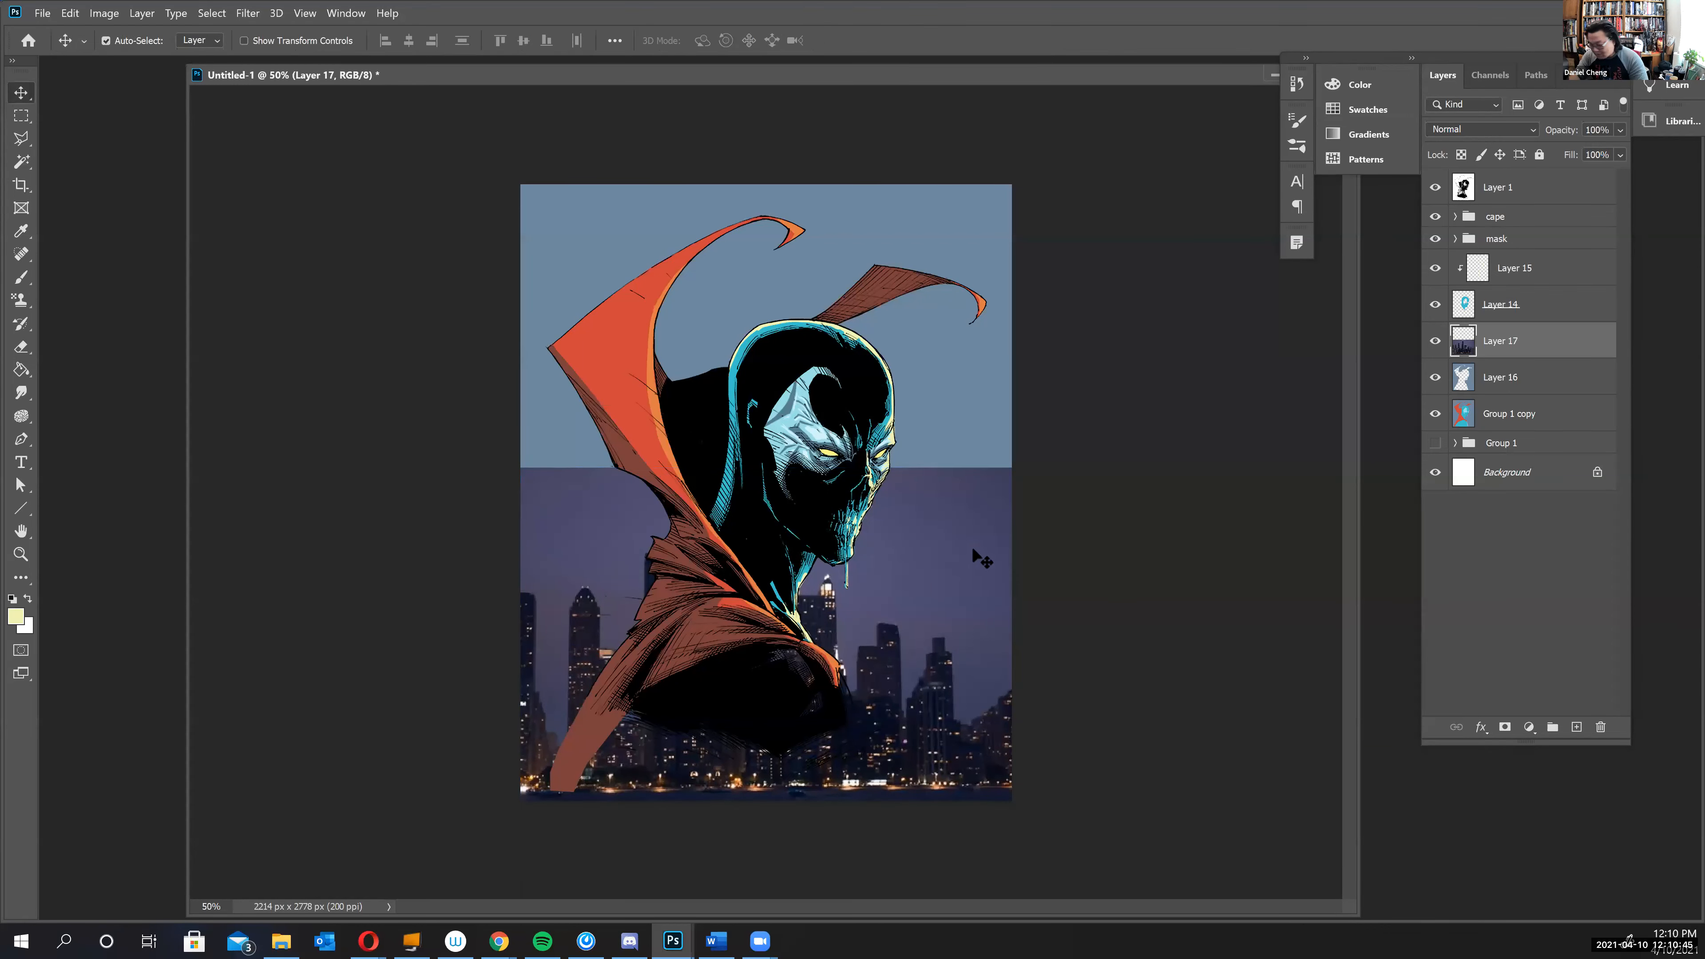
- Try stretching the skyline image taller and wider, and settle on about 91.6% width and 100.8% height
key(ctrl+t)
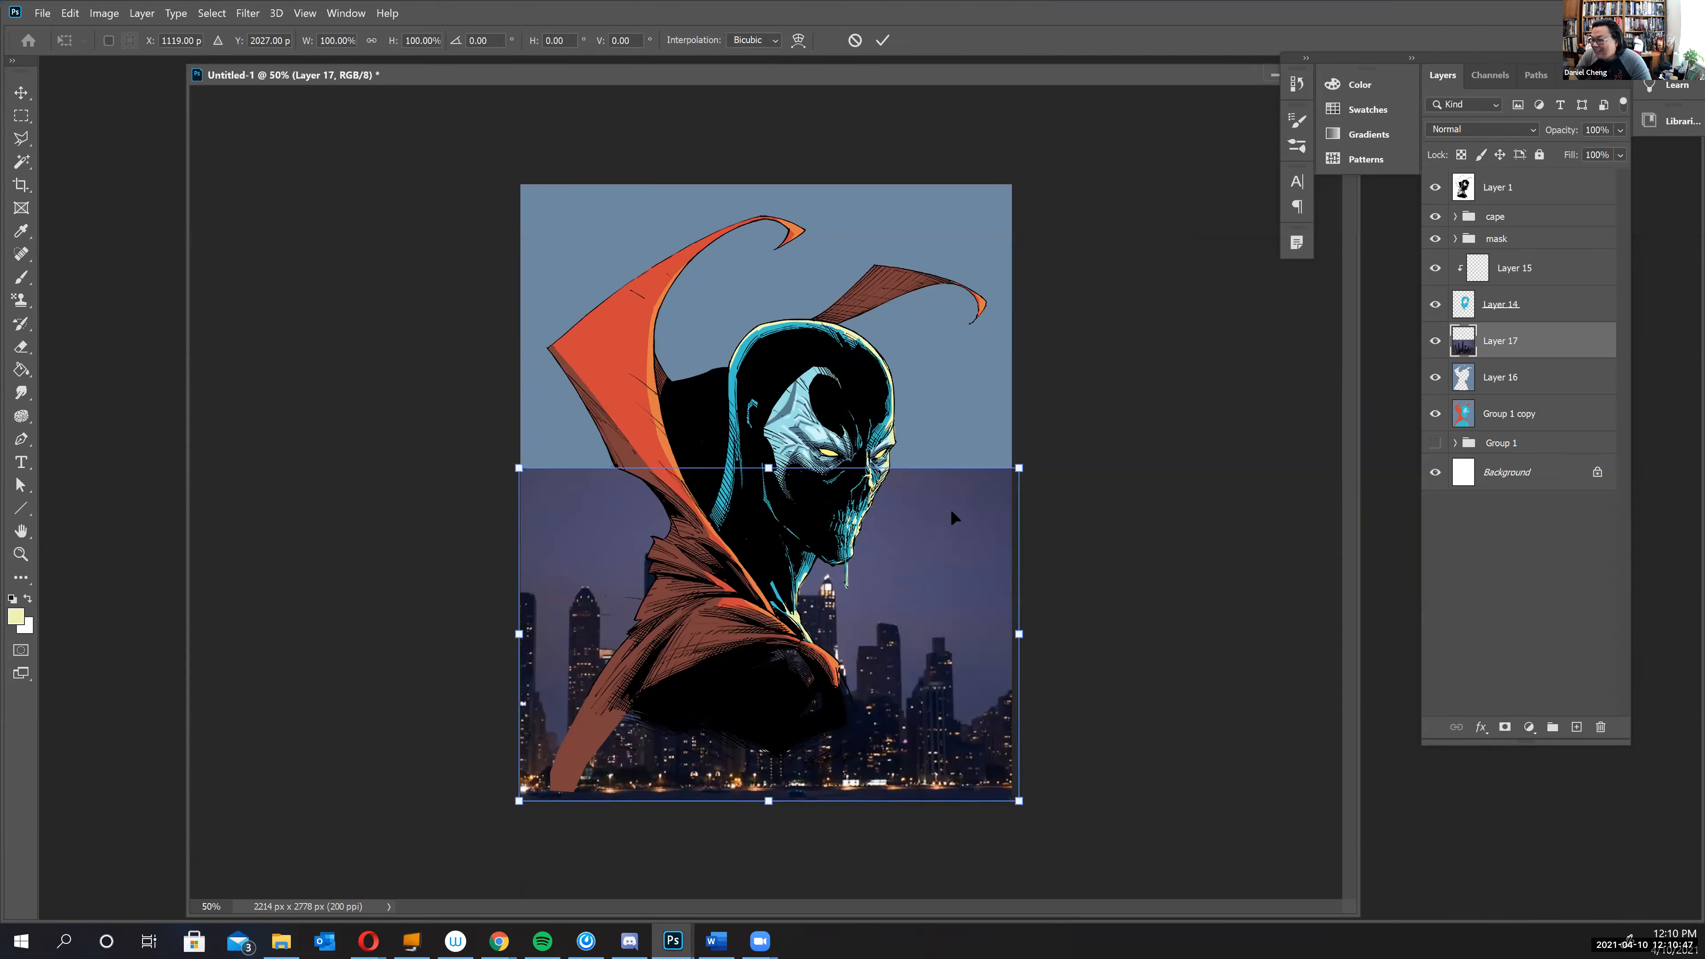
drag(767, 468, 817, 204)
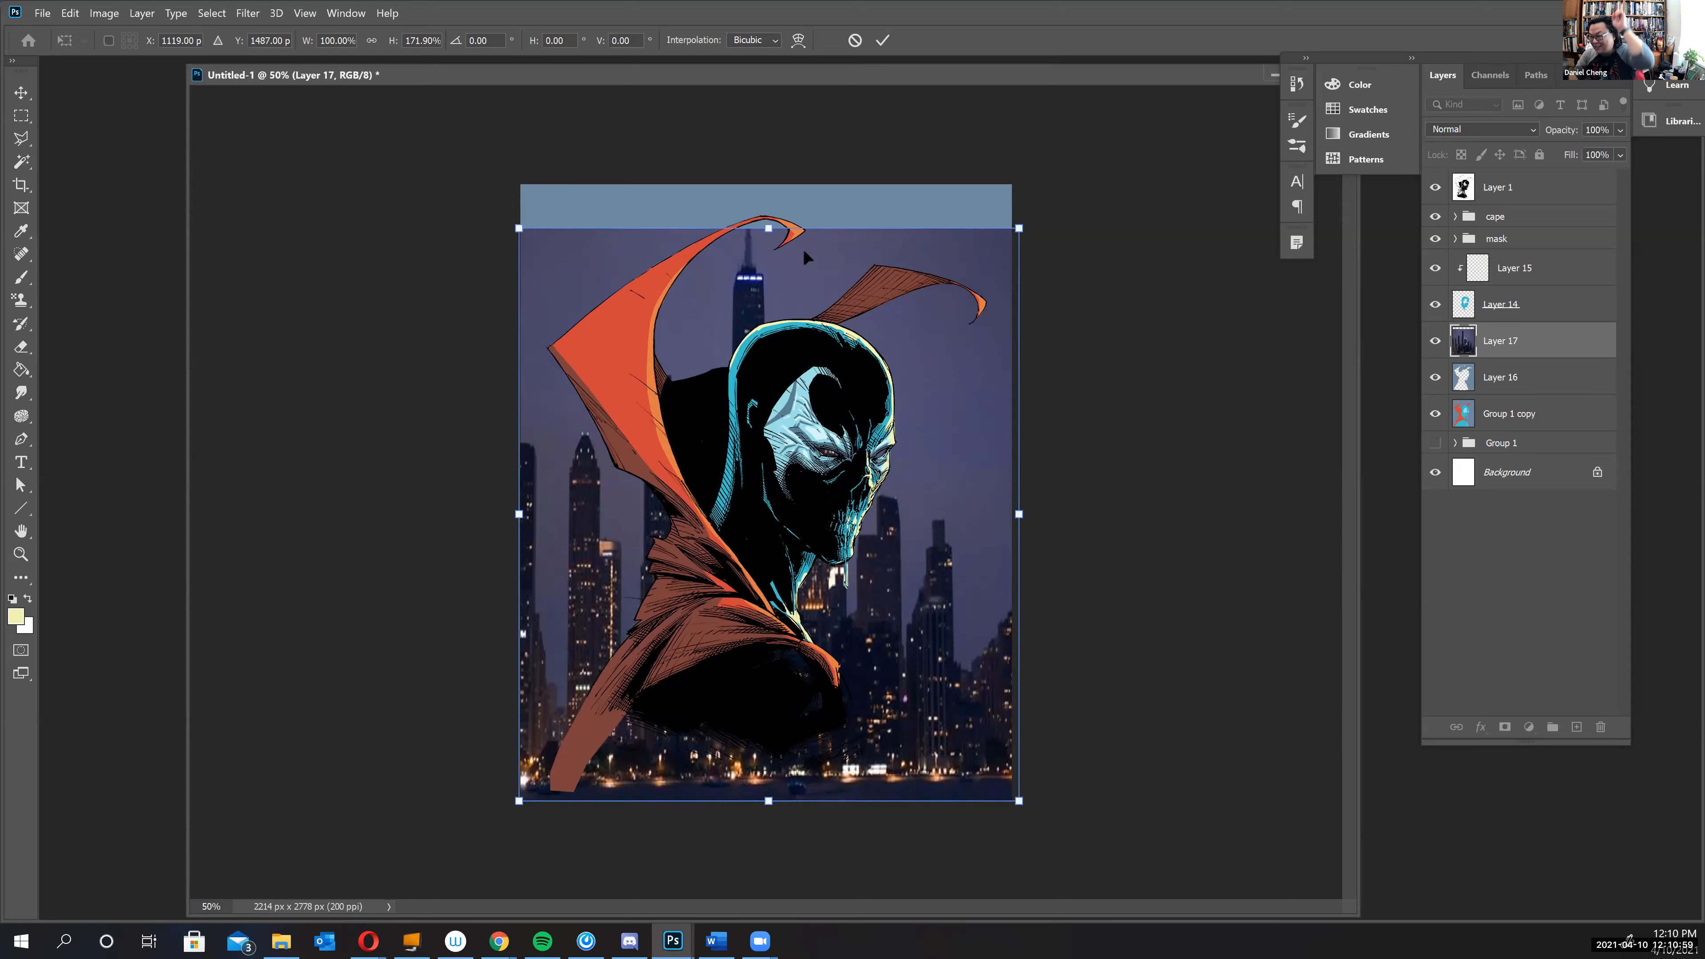
drag(769, 229, 816, 465)
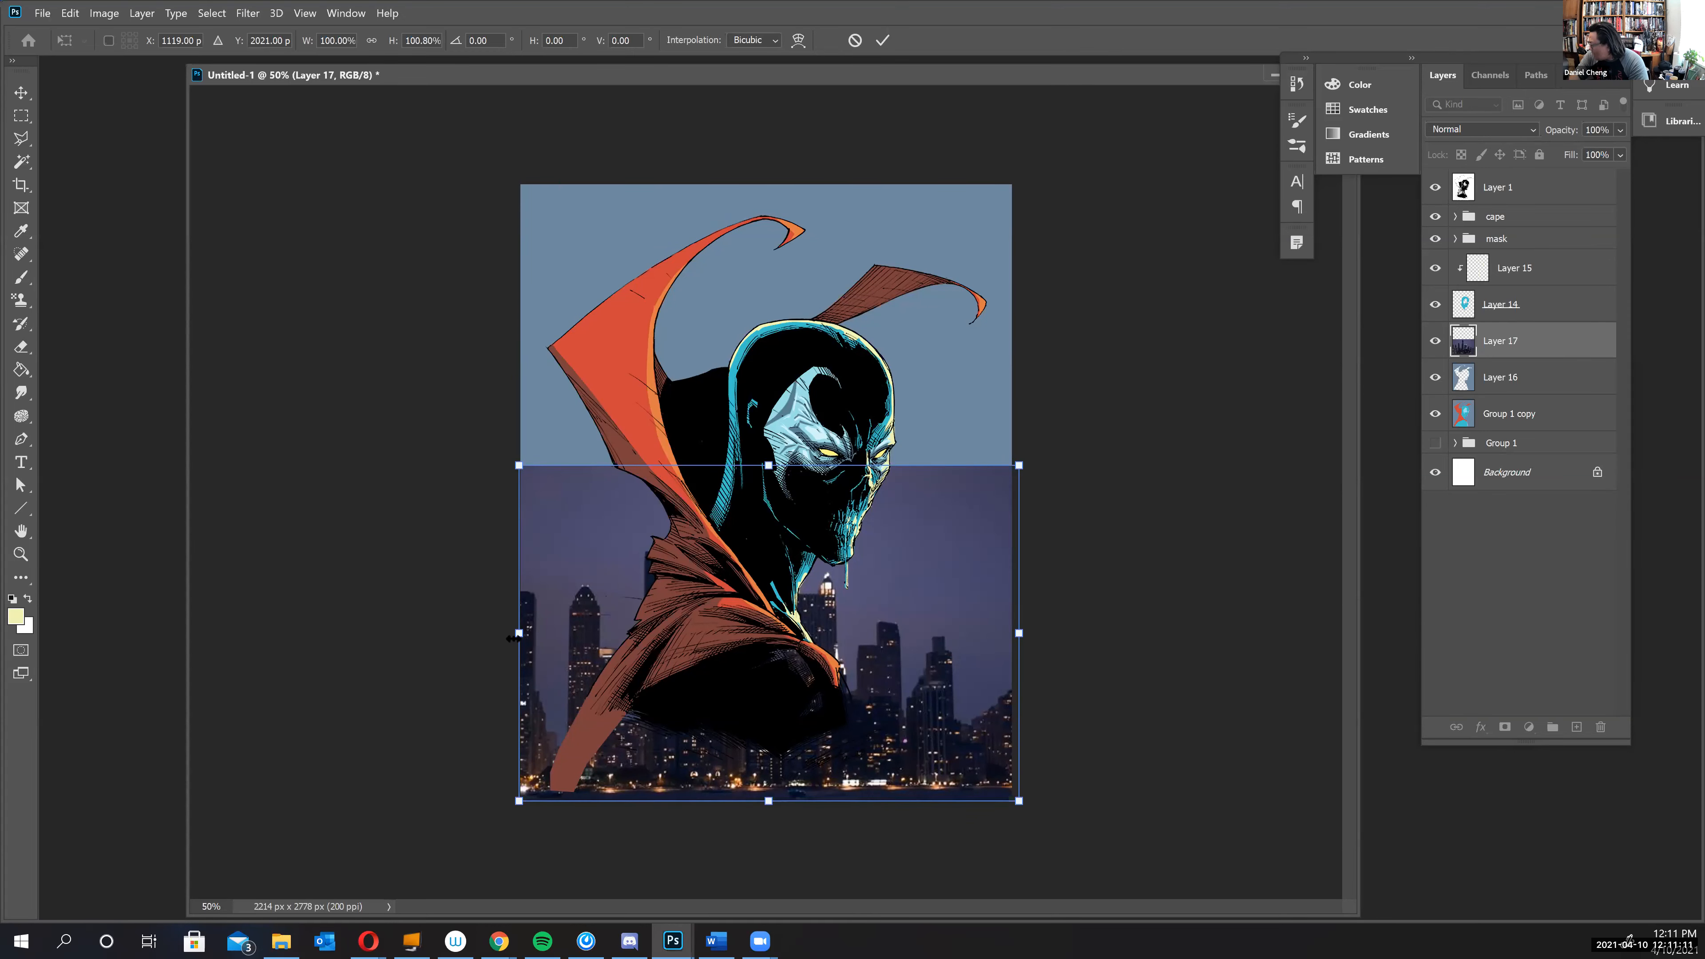
mouse_move(1021, 633)
mouse_down()
mouse_move(1082, 628)
mouse_move(1051, 627)
mouse_up()
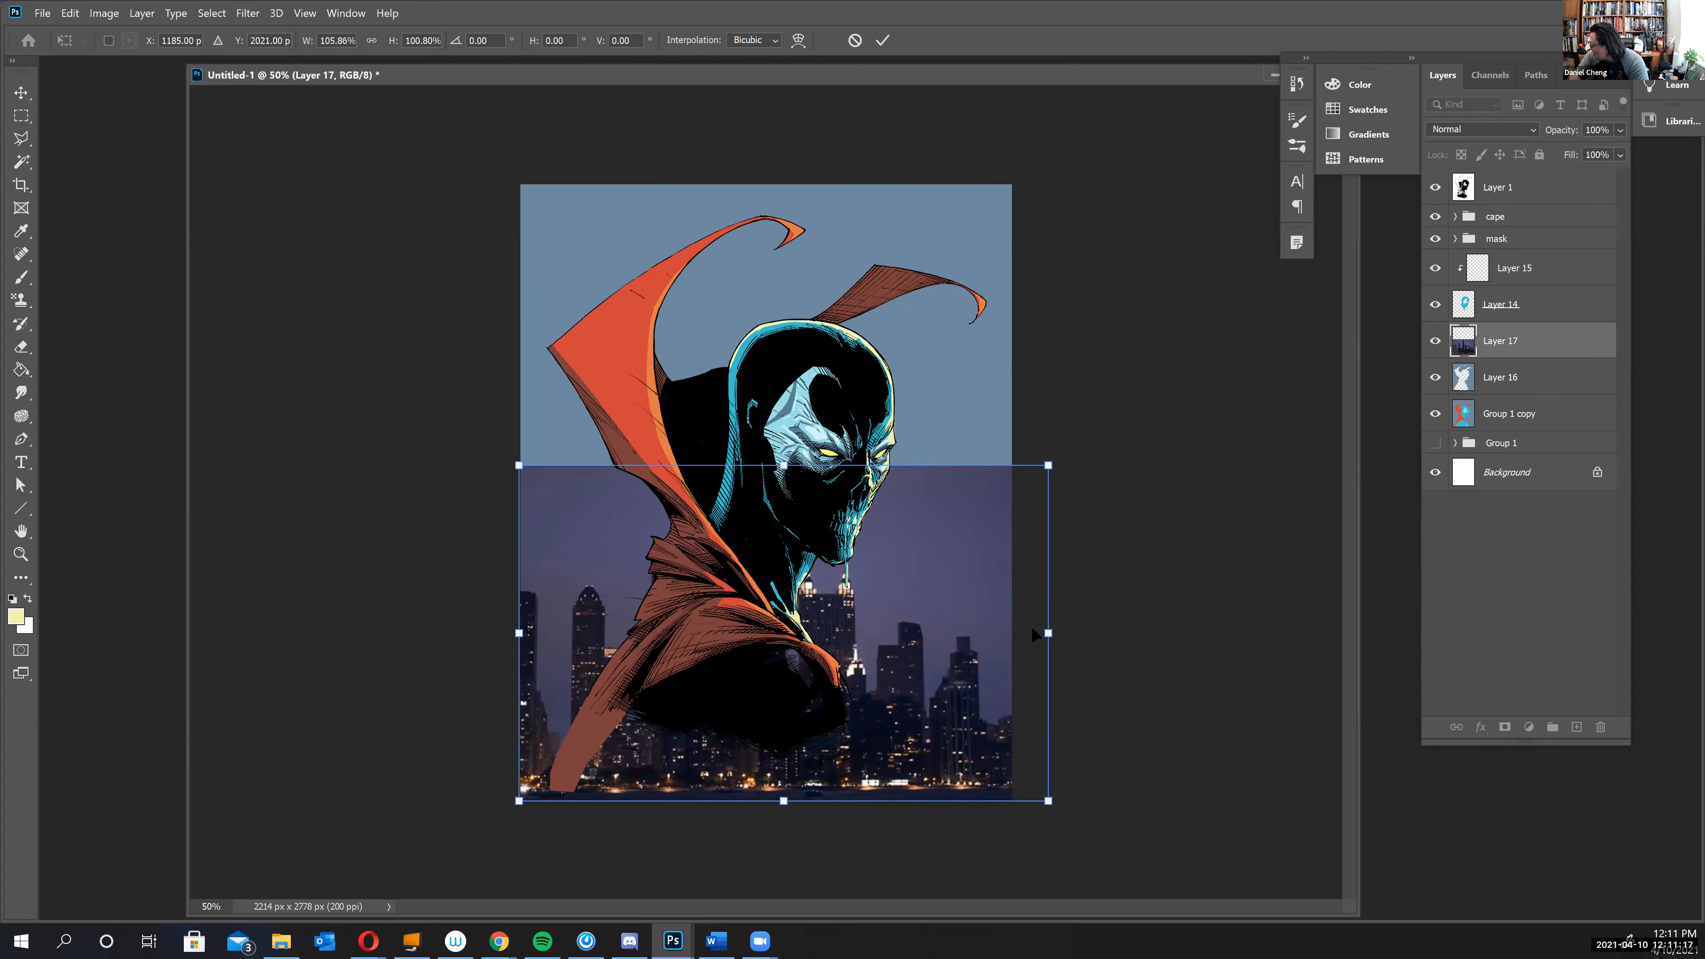
drag(1049, 635, 979, 635)
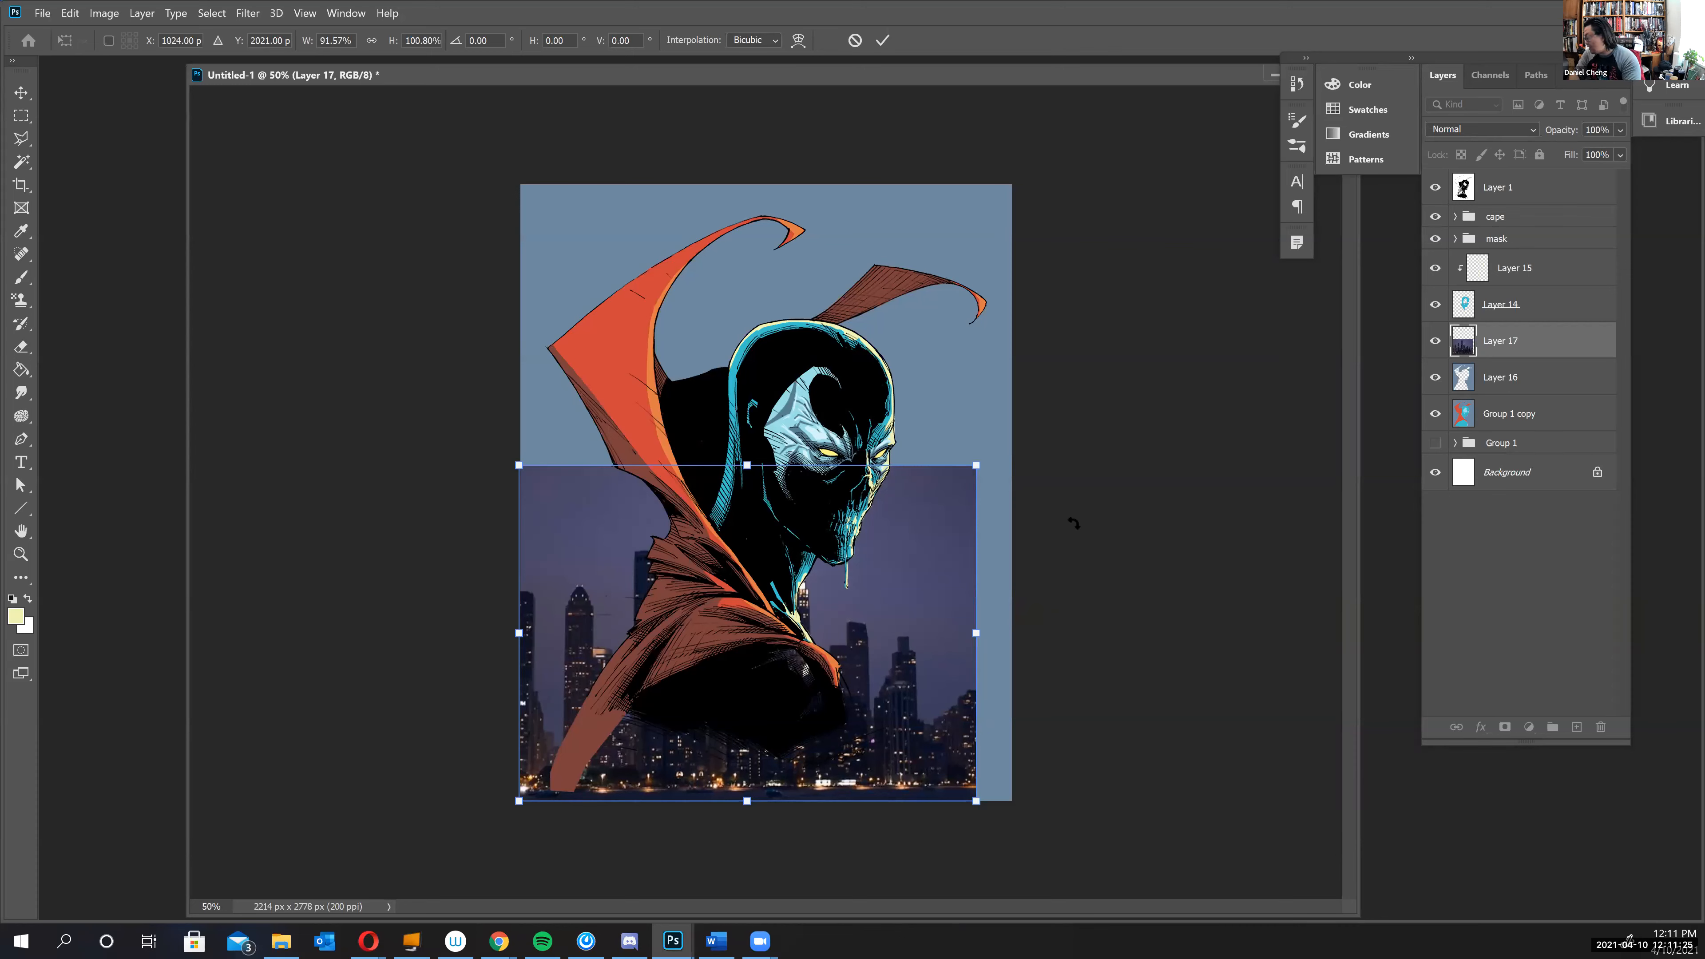
key(Return)
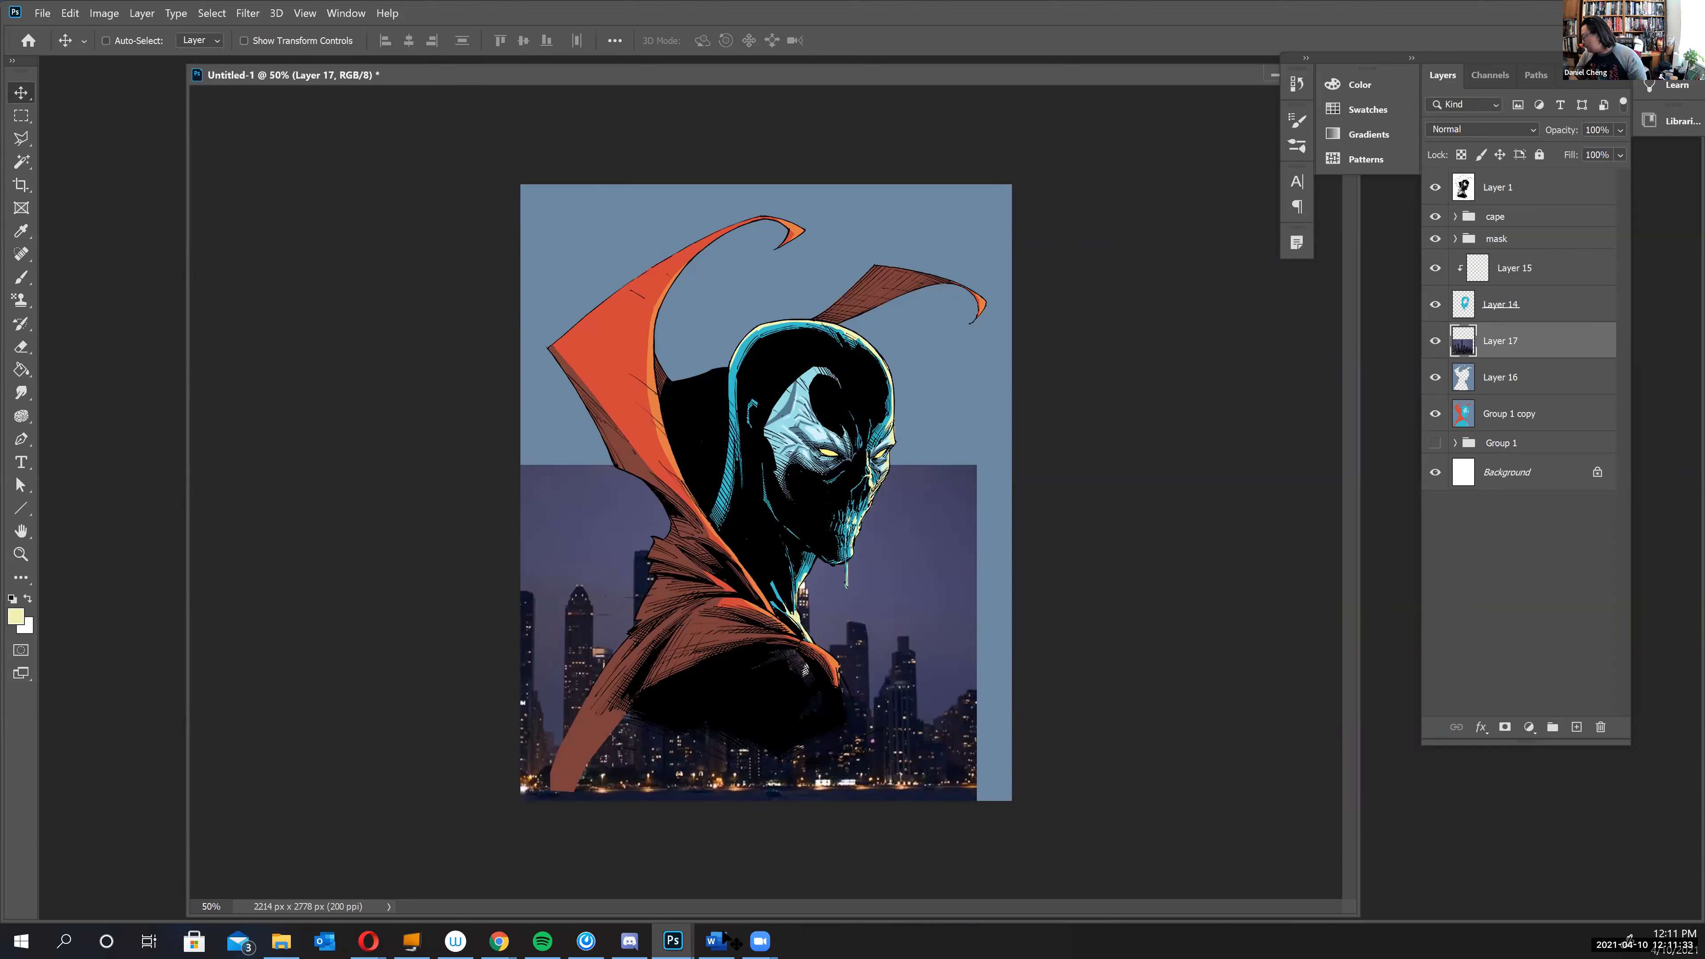
- Apply the Cutout filter to the skyline with Number of Levels 8, Edge Simplicity 5 and Edge Fidelity 1
click(253, 14)
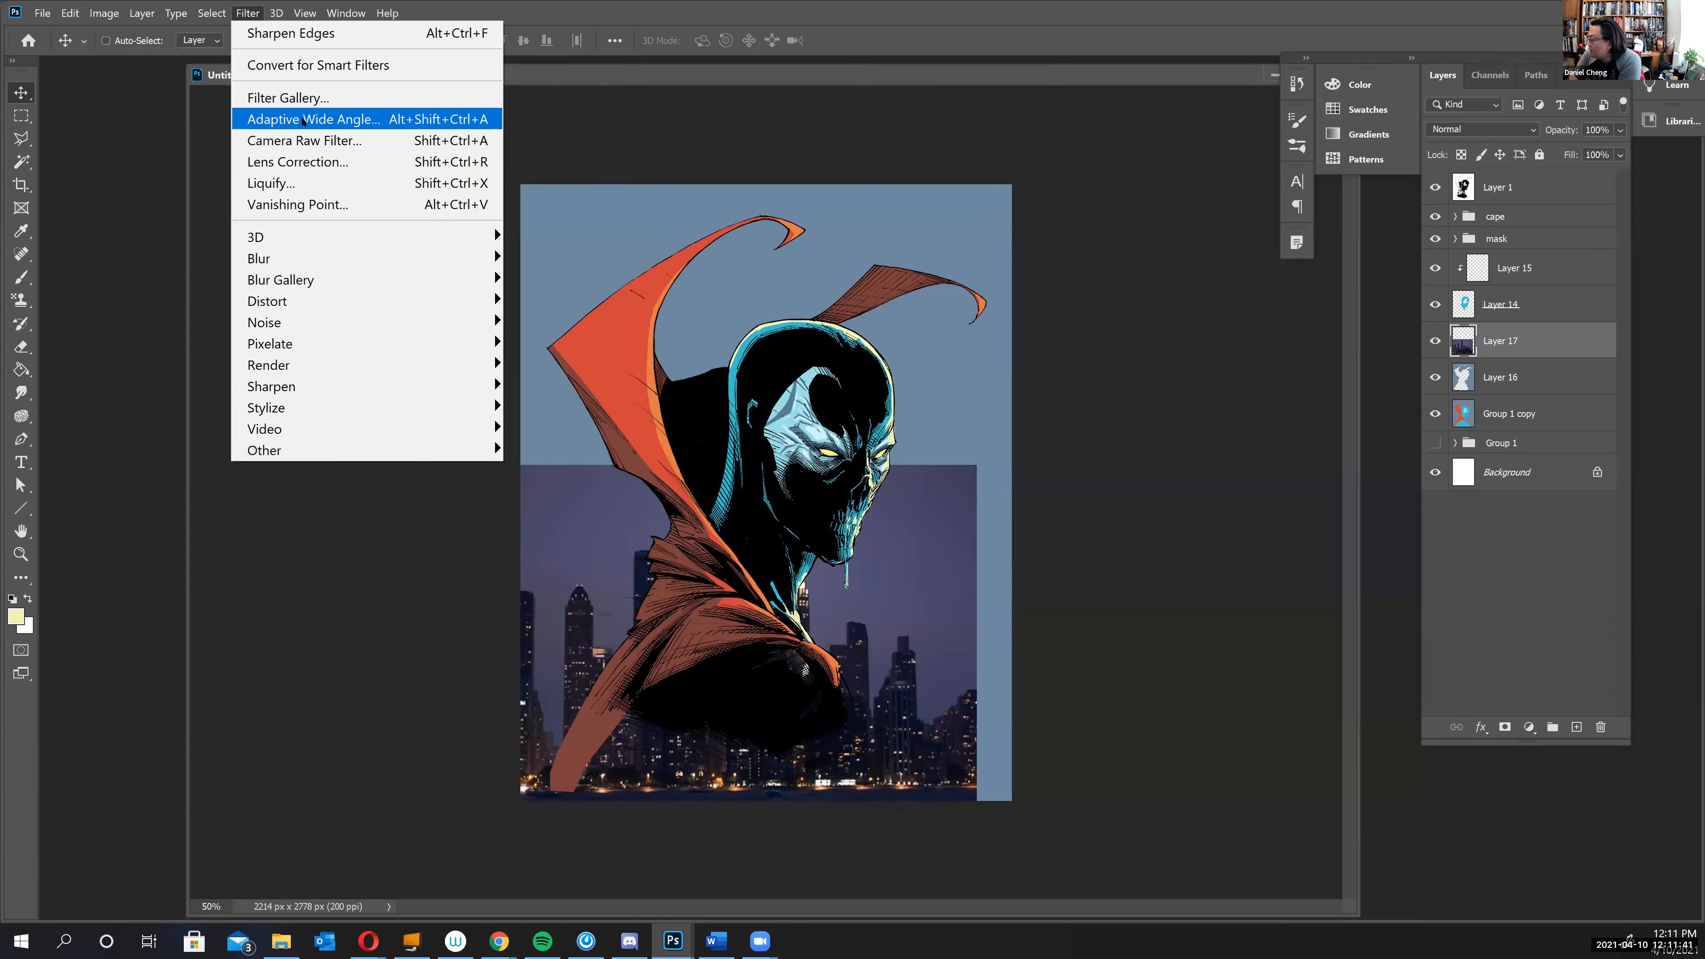
click(308, 101)
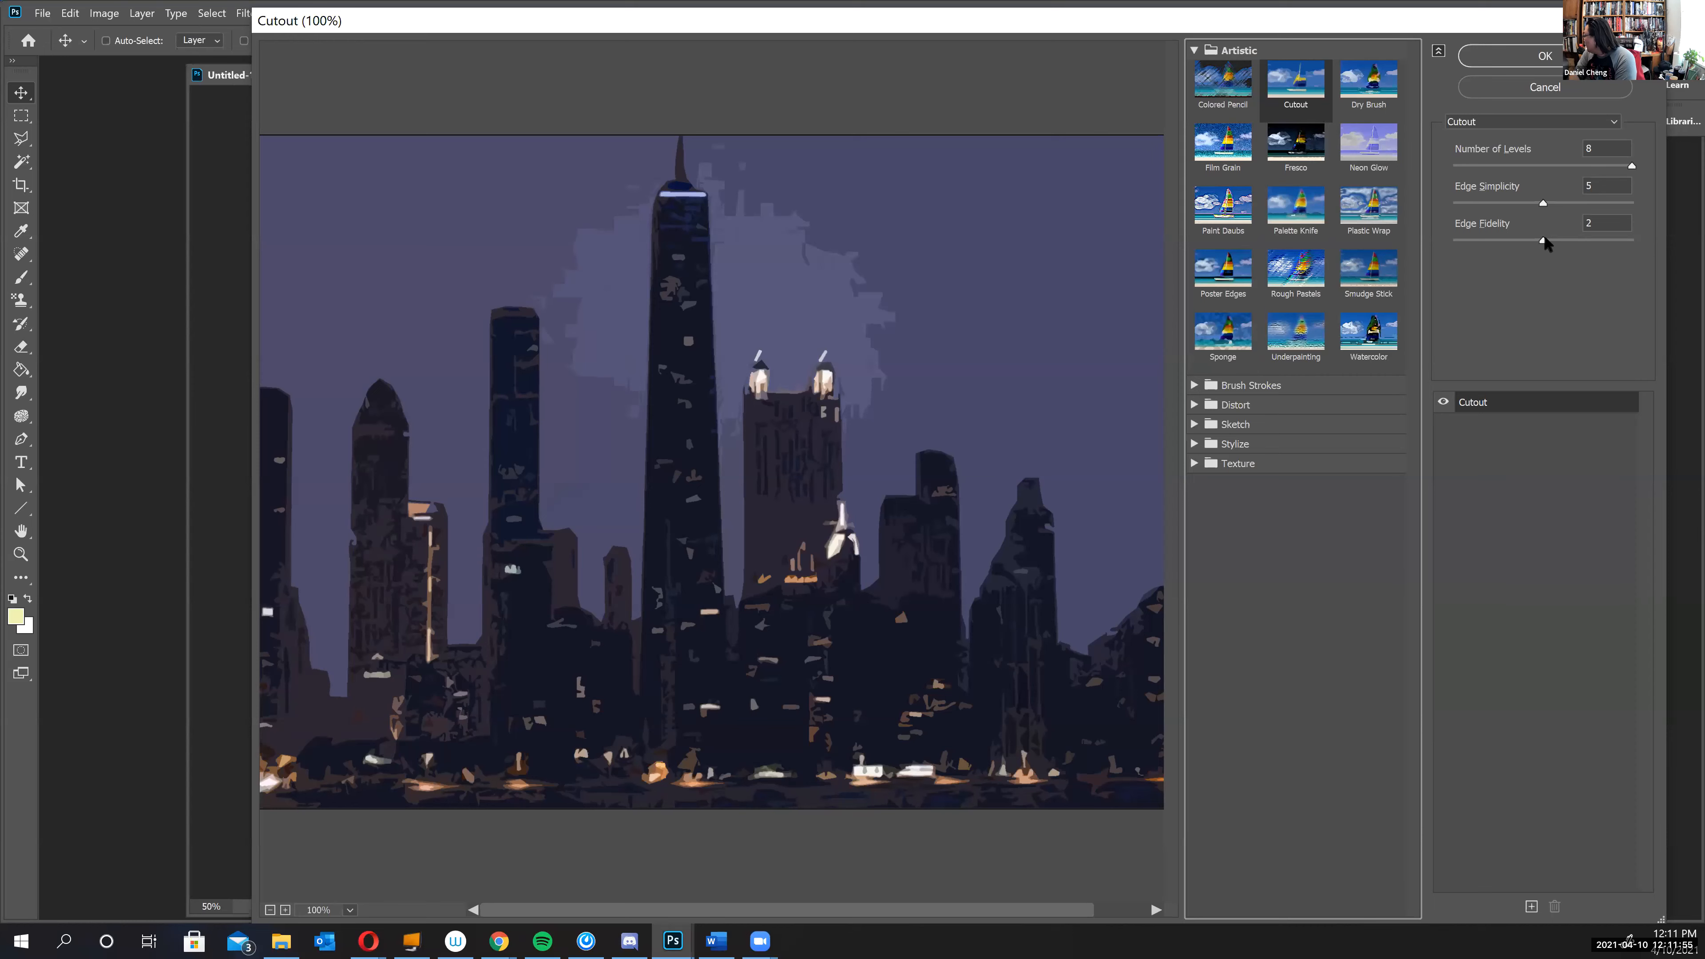
drag(1544, 247, 1489, 247)
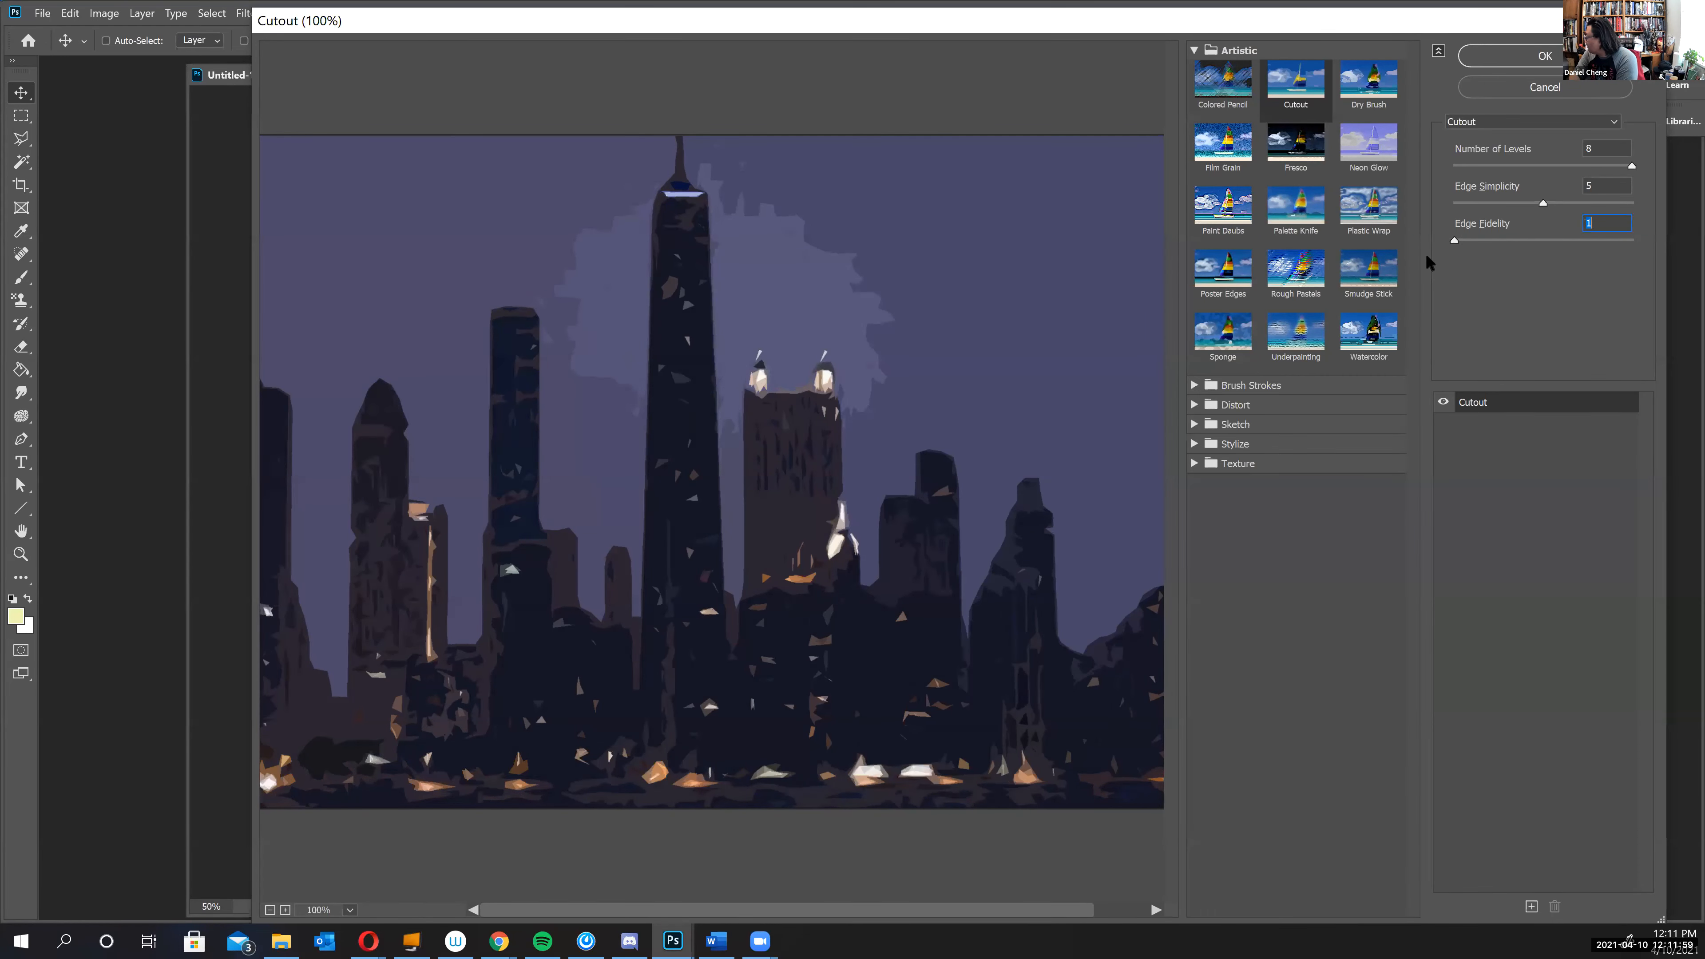
drag(1543, 203, 1599, 203)
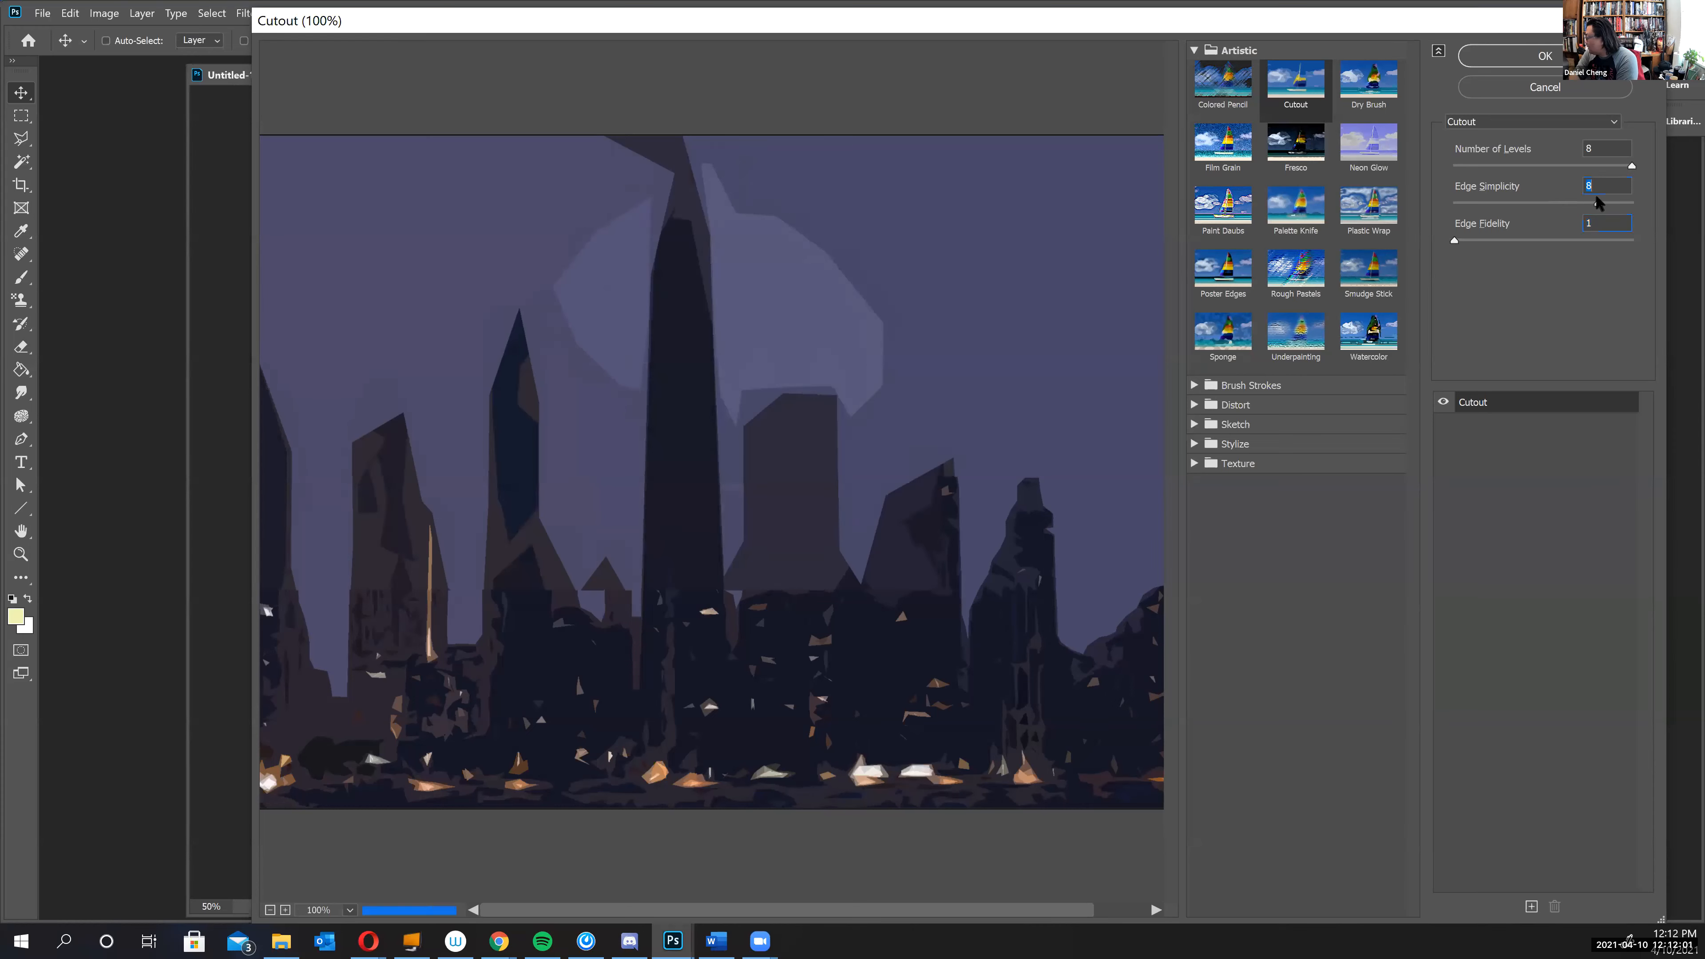
drag(1604, 201, 1551, 201)
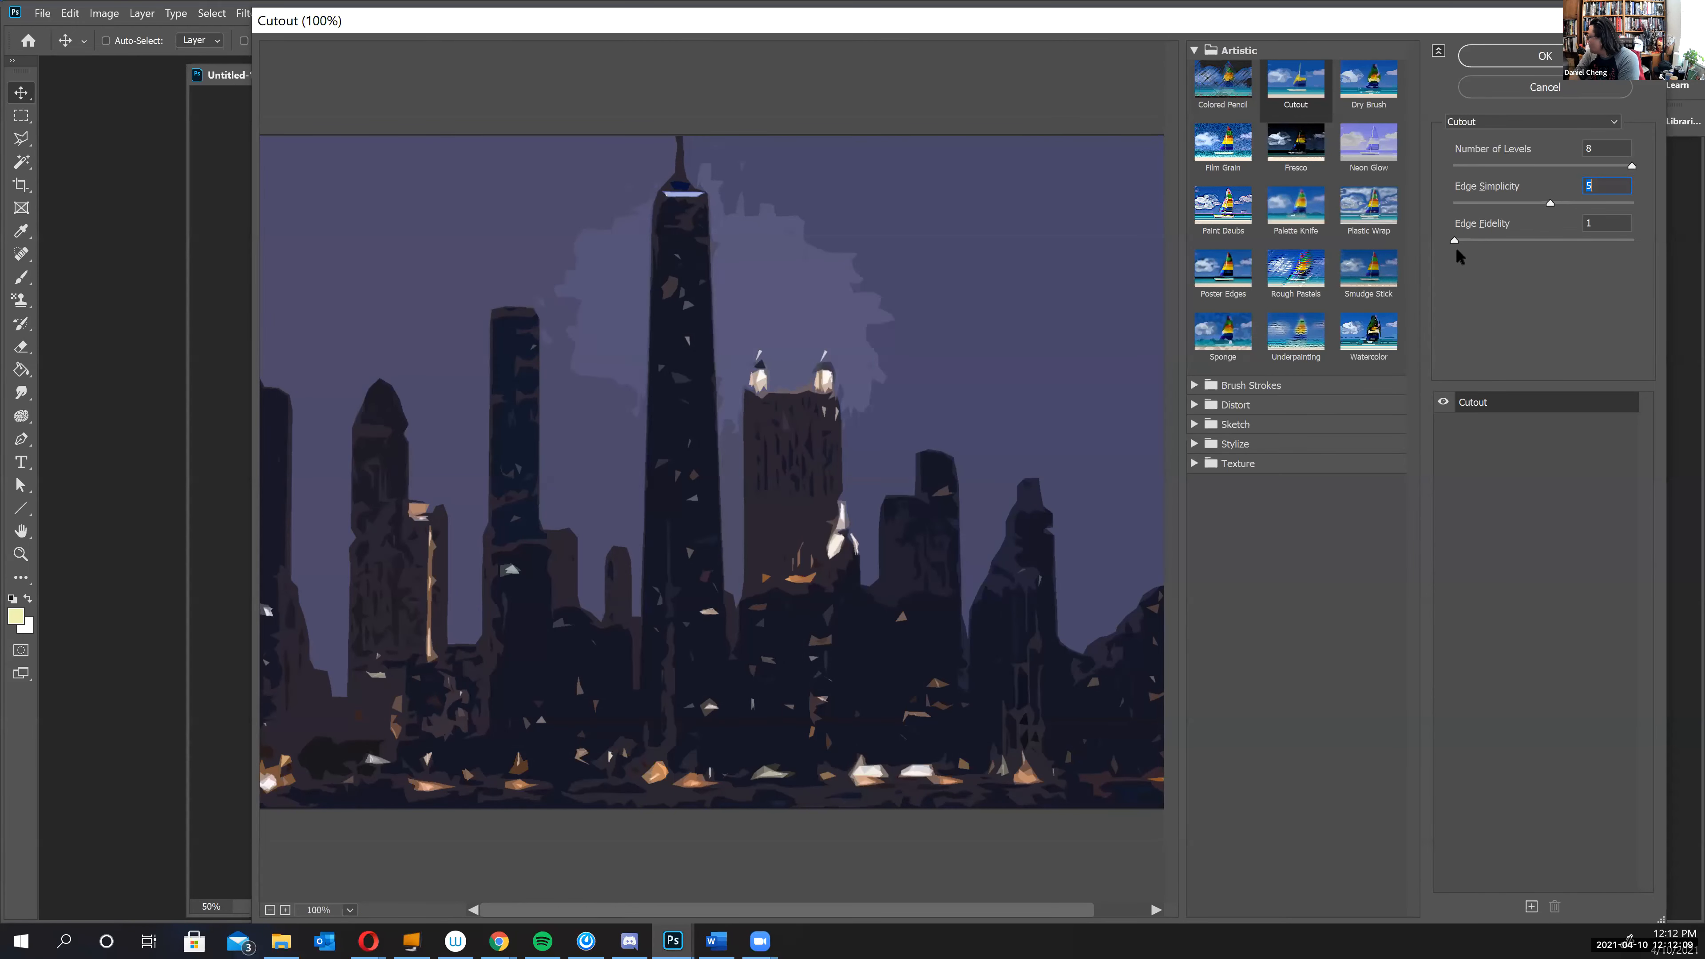
mouse_move(1456, 241)
mouse_down()
mouse_move(1490, 242)
mouse_move(1475, 240)
mouse_up()
drag(1632, 166, 1679, 182)
click(1539, 57)
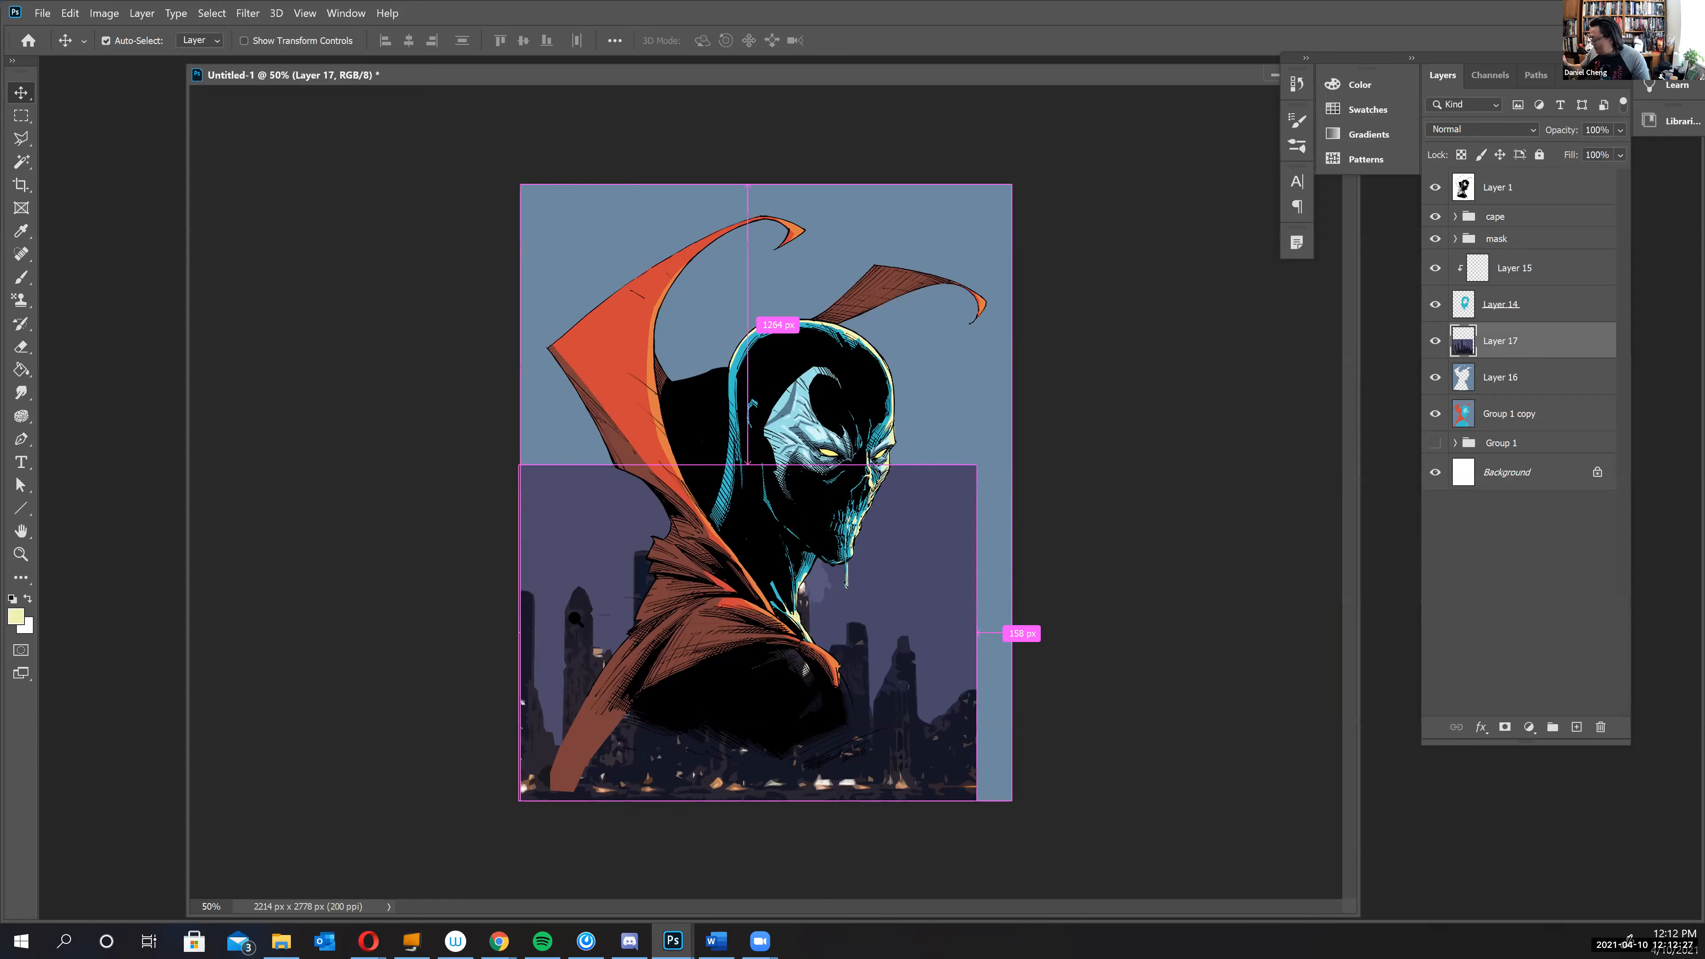
- Brush flat, squared-off tops onto the buildings behind the cape, using dark colours sampled from the skyline
key(ctrl+plus)
key(ctrl+plus)
drag(961, 606, 961, 464)
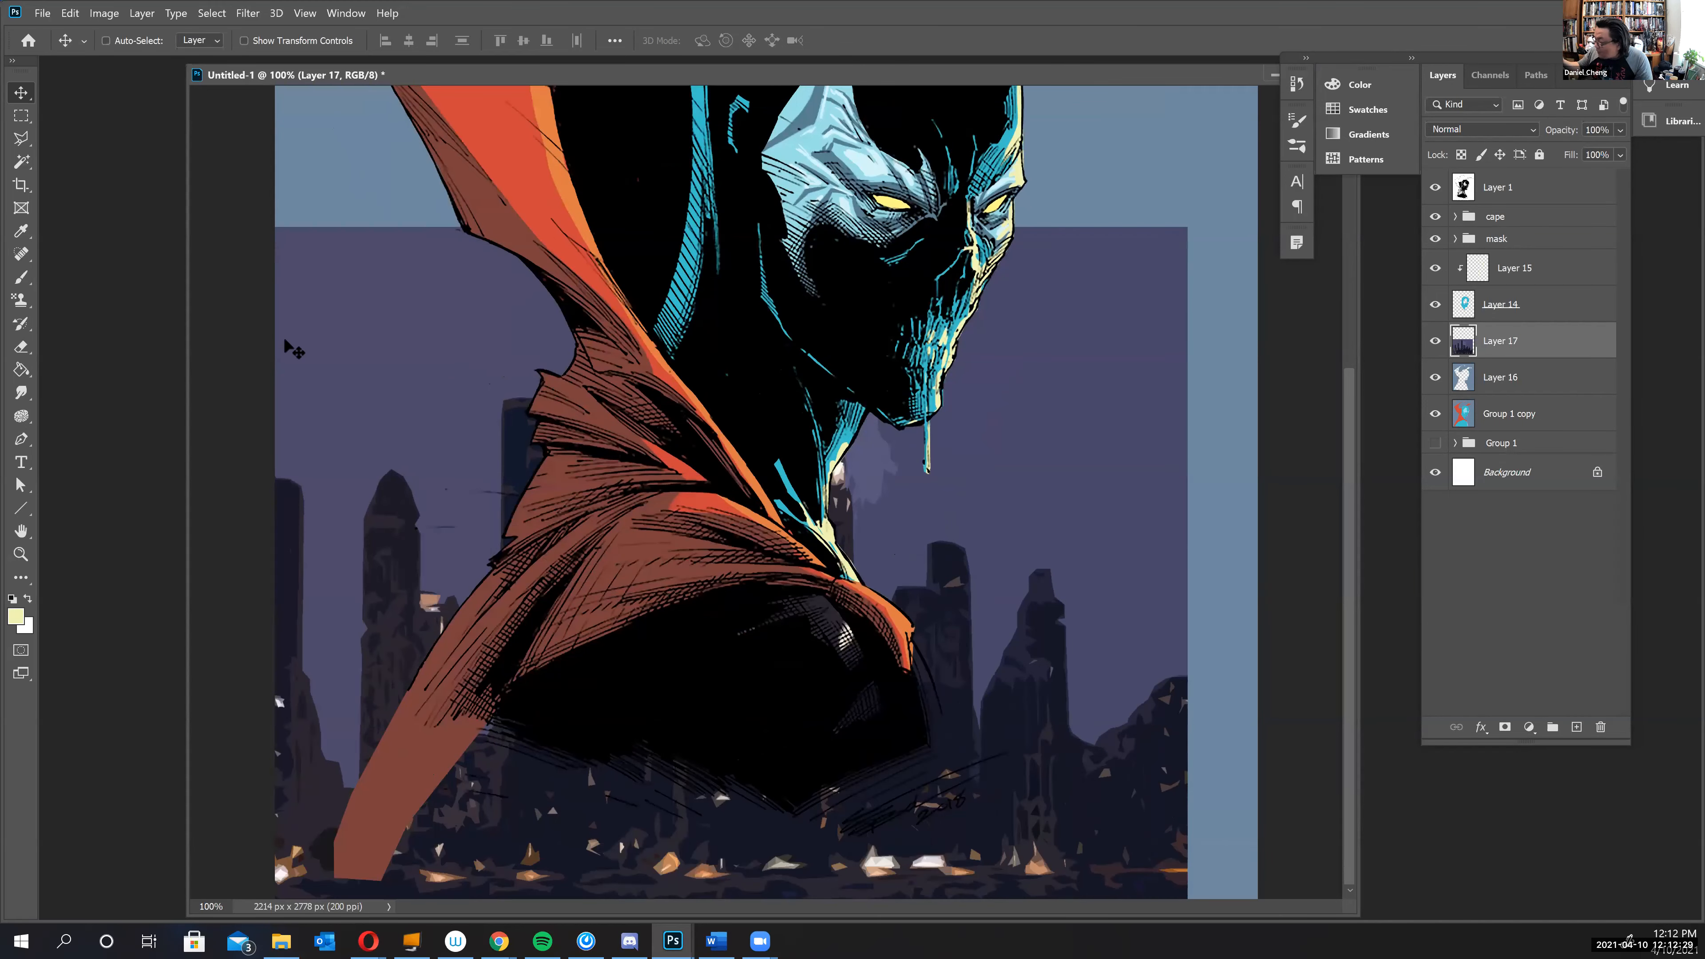
click(21, 276)
alt+click(382, 488)
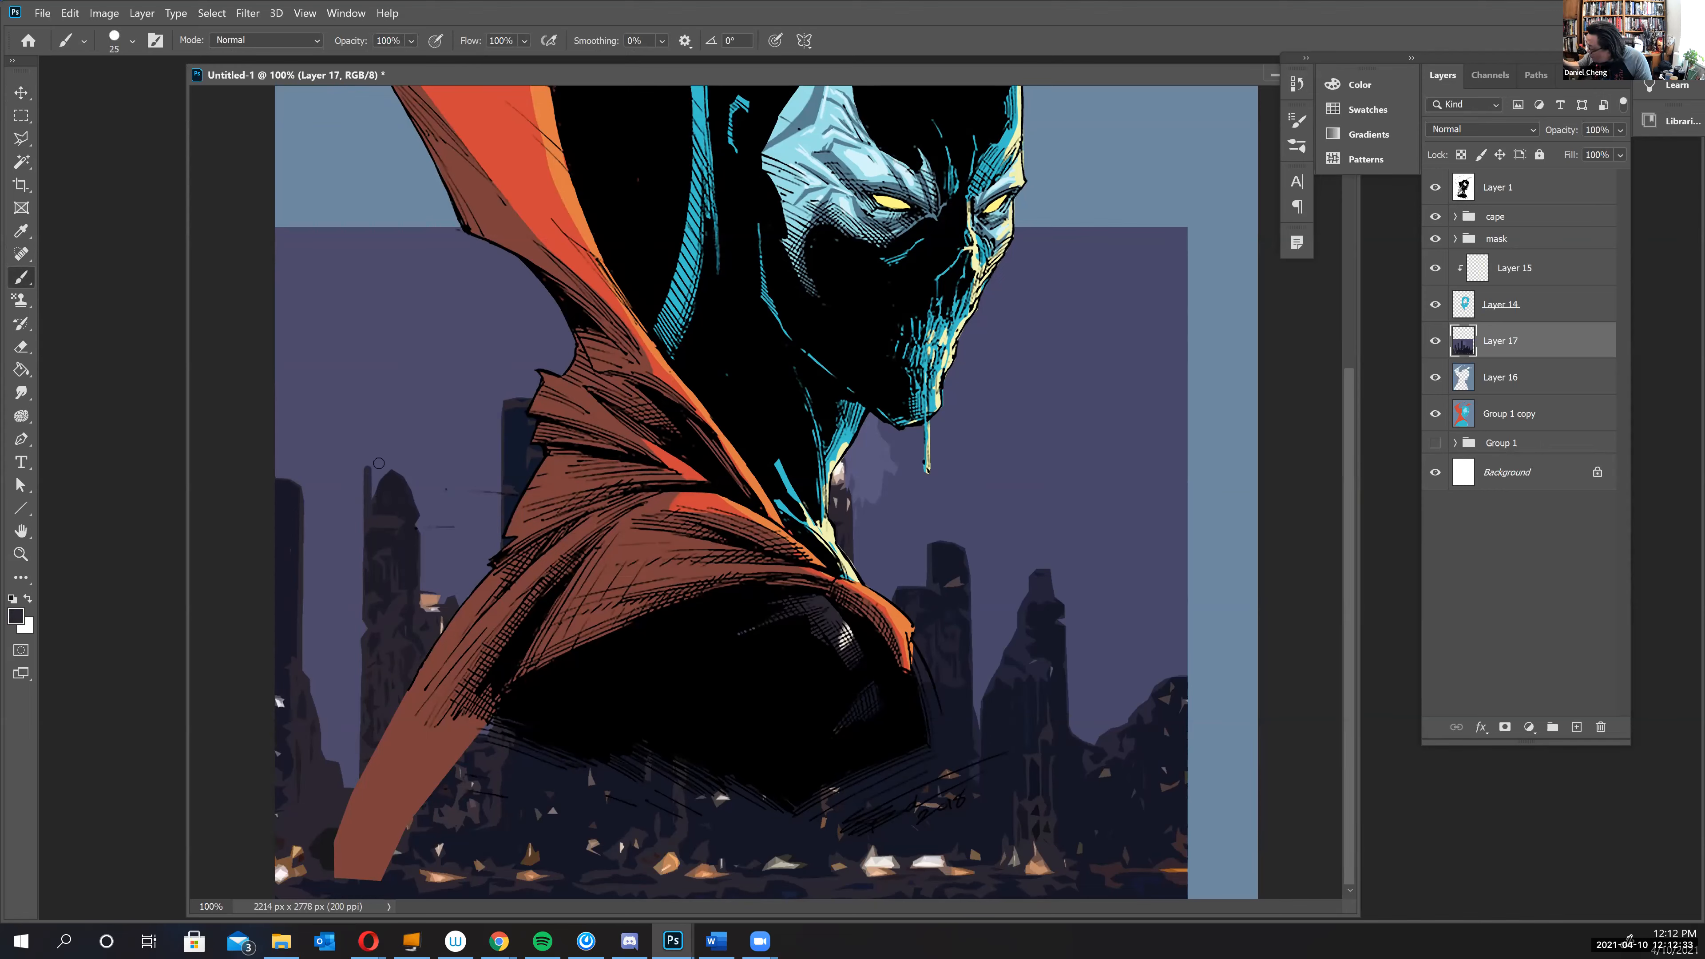
drag(425, 497, 413, 482)
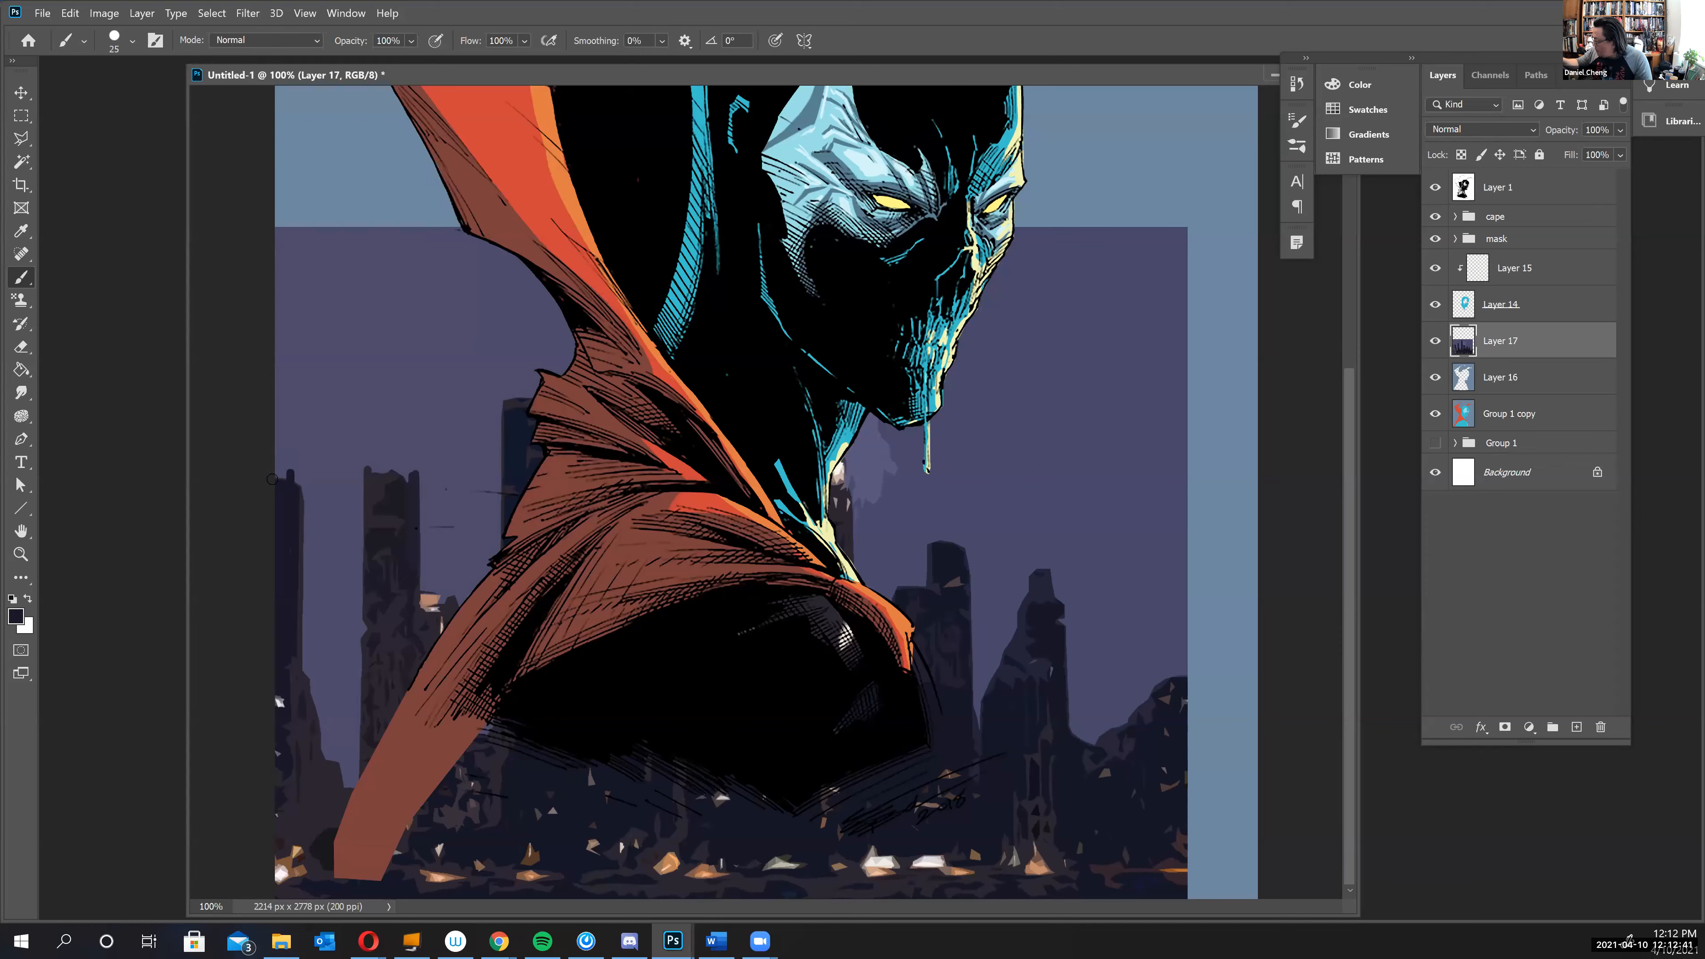
alt+click(505, 409)
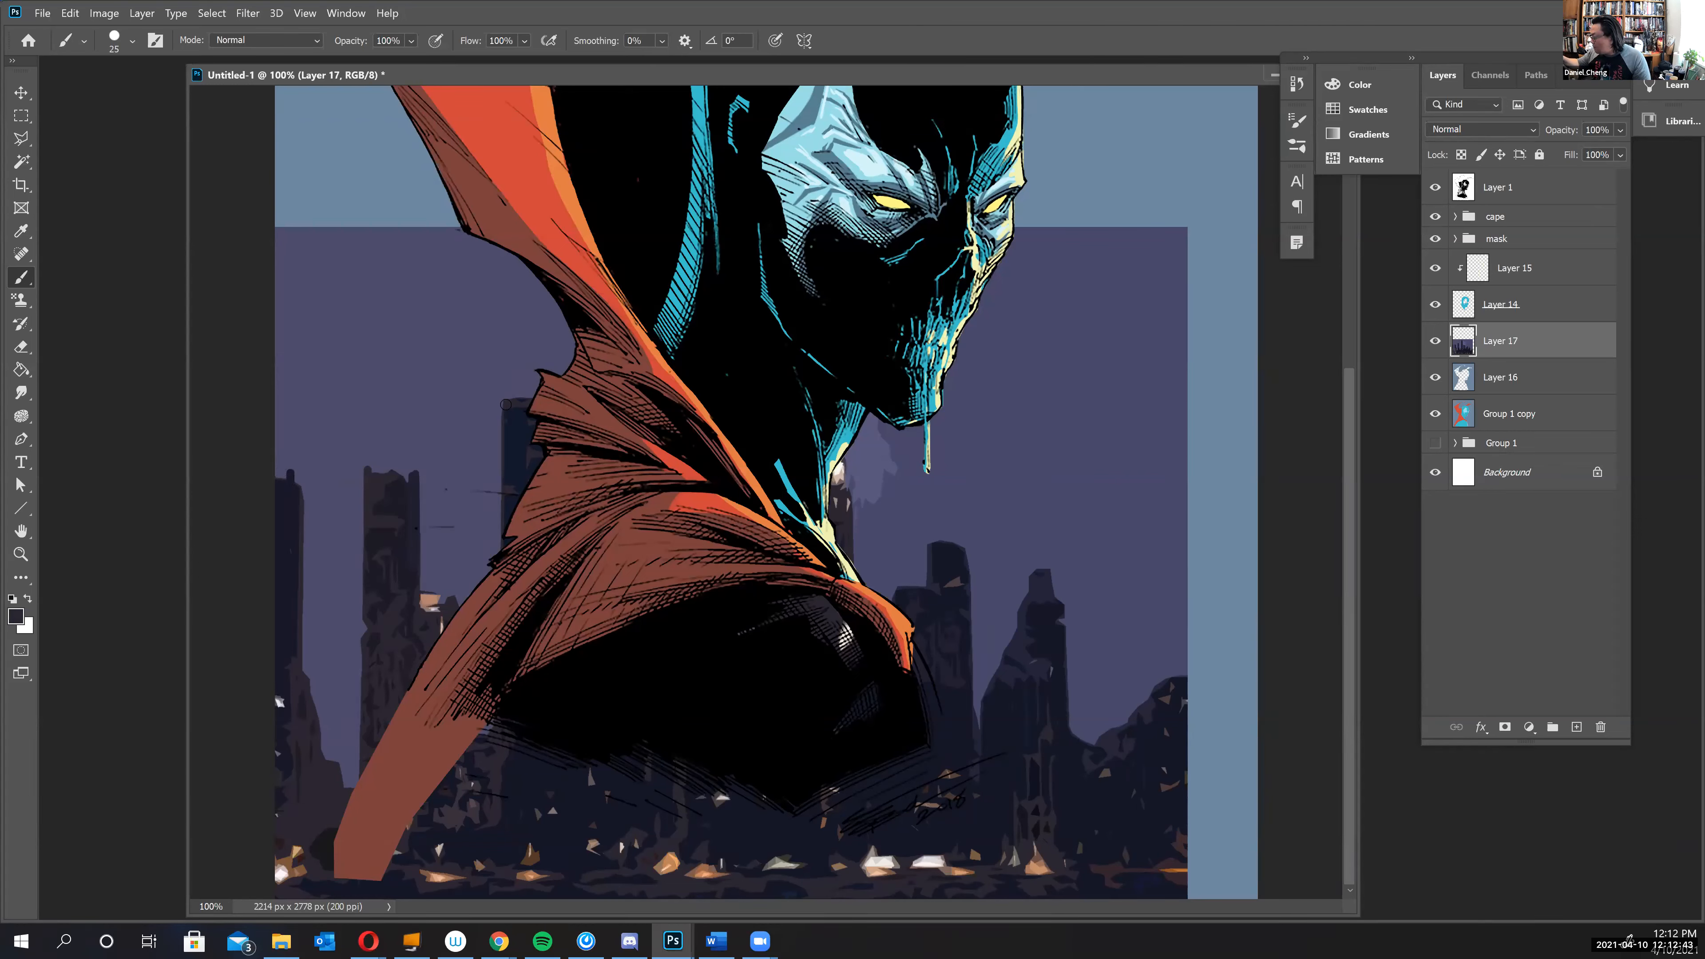
- Paint a squared top, stepped side blocks and thin spires onto the dark towers in front of the figure's chest
drag(1026, 609, 1023, 594)
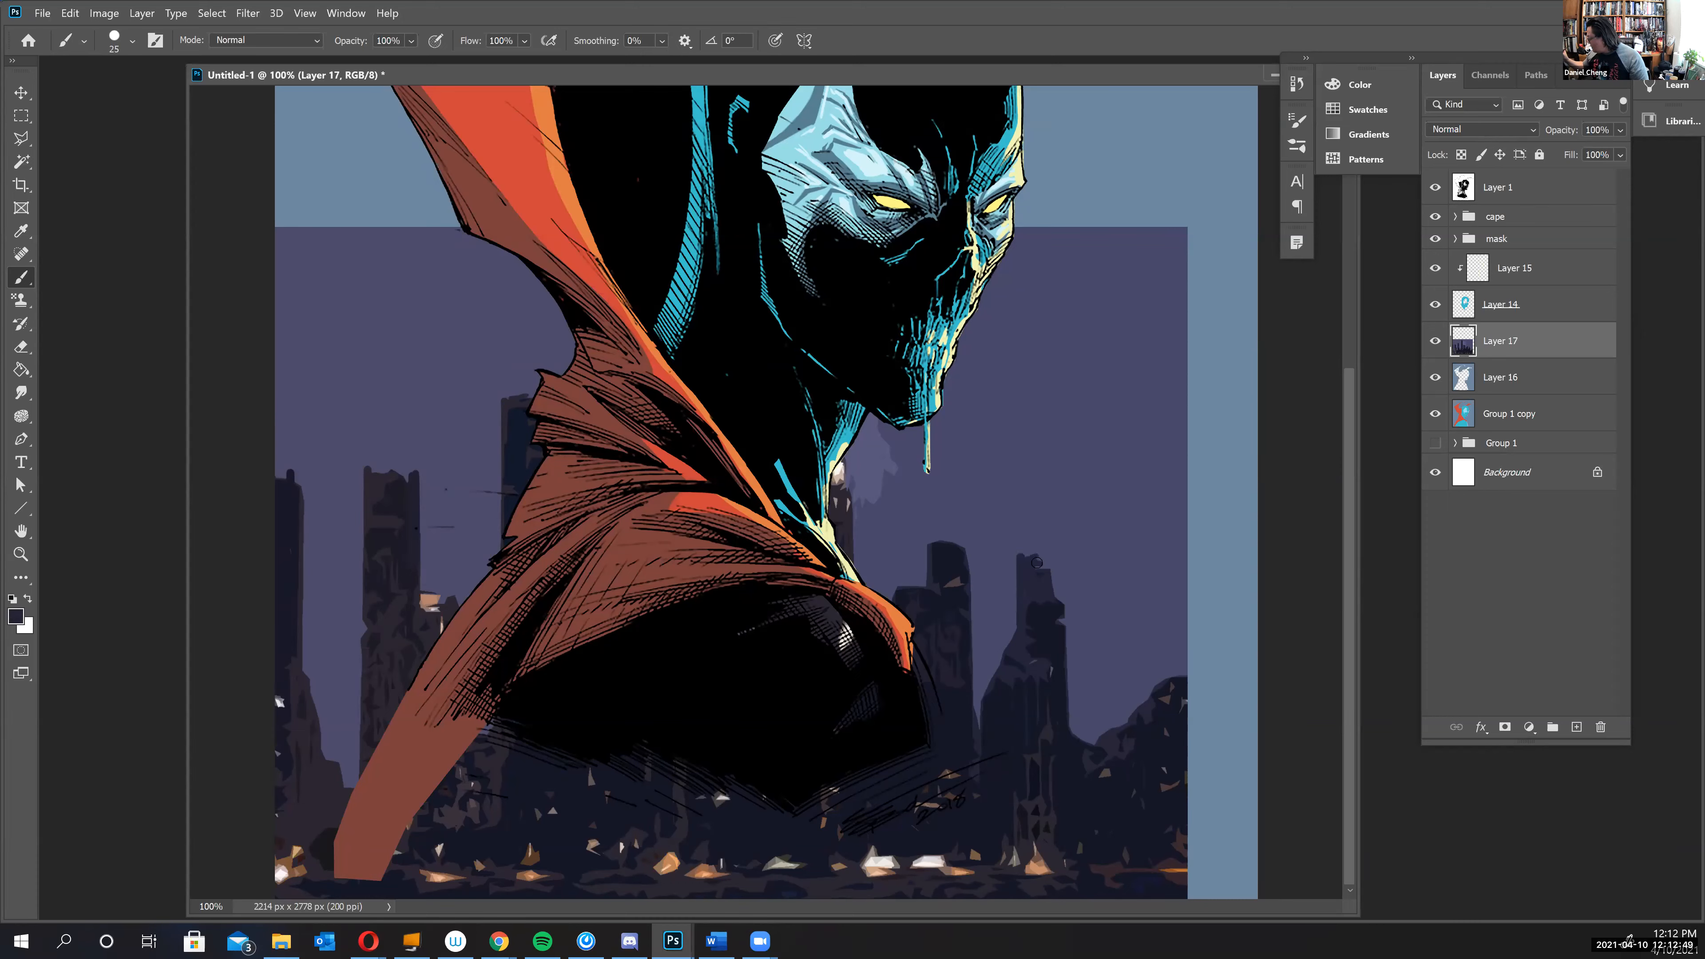
drag(1024, 632, 1034, 620)
drag(985, 669, 985, 691)
drag(999, 667, 999, 631)
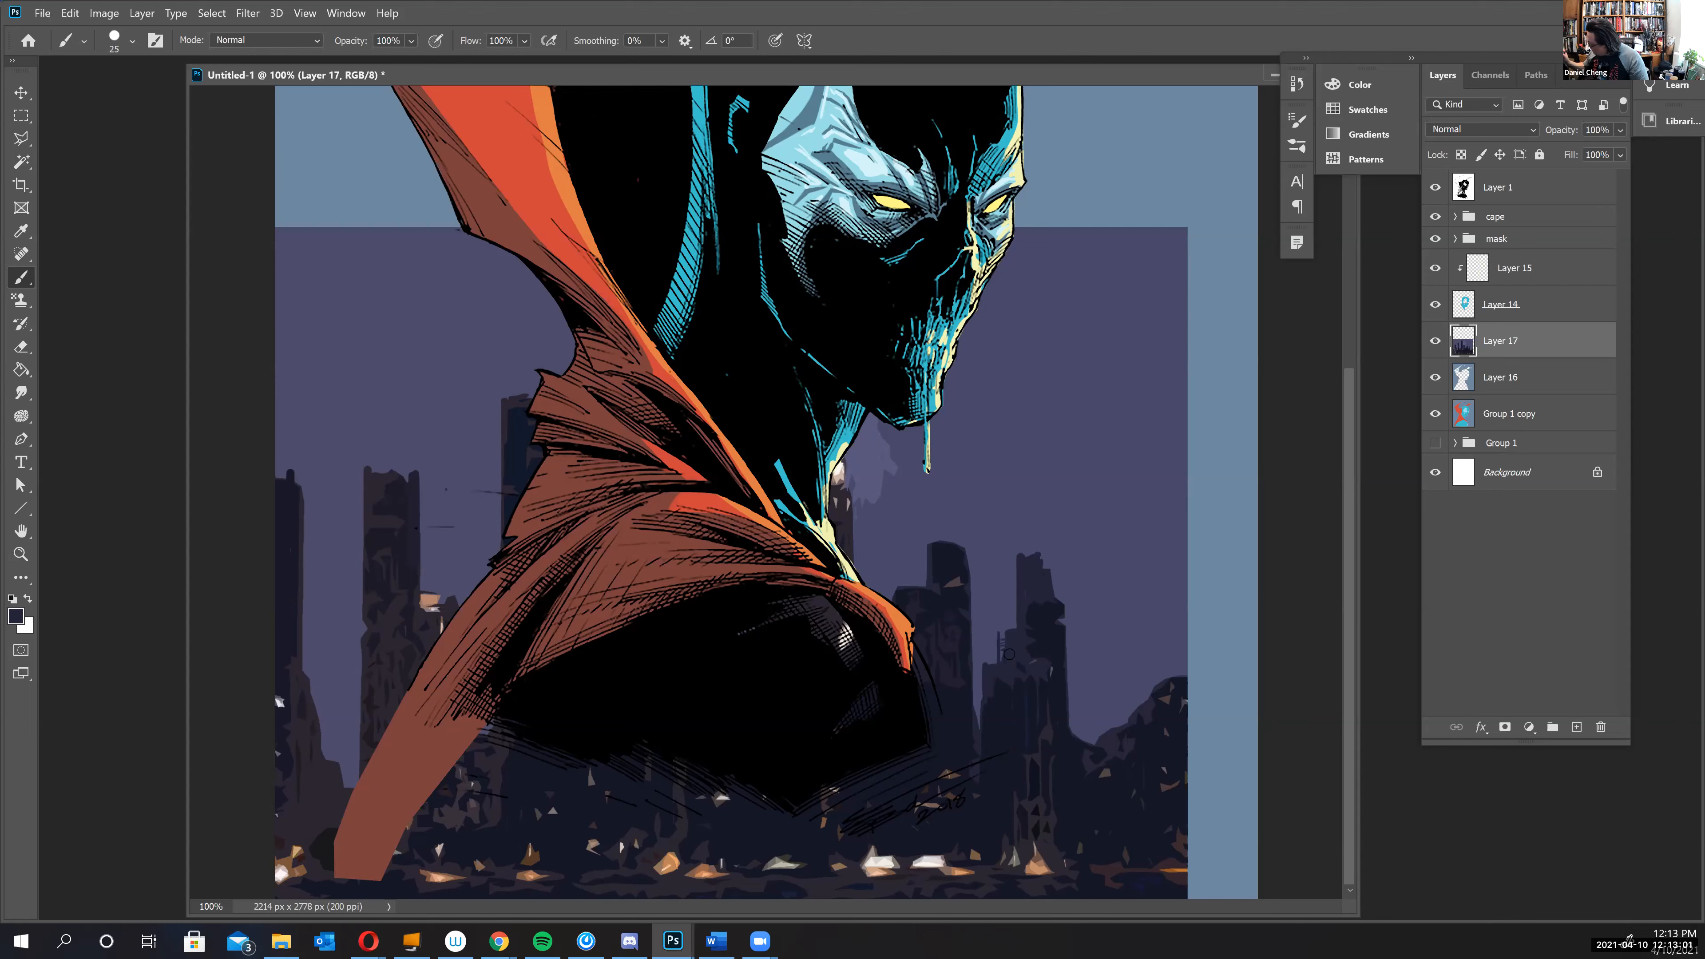
drag(998, 641, 998, 623)
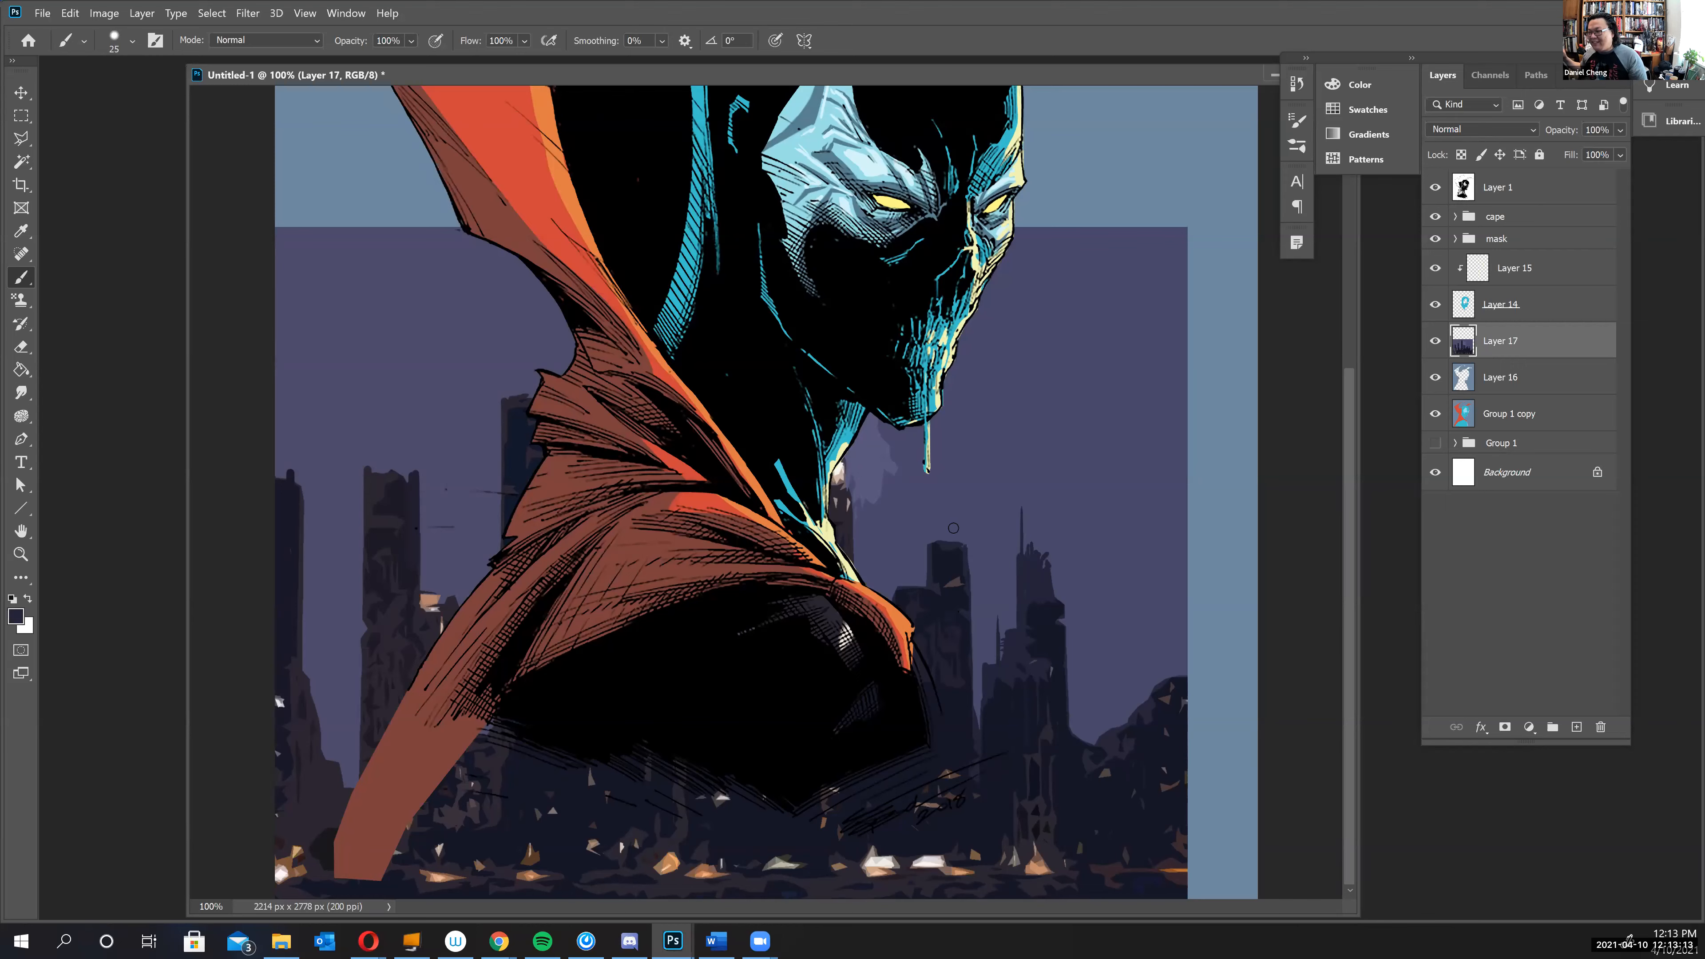
drag(964, 545, 963, 513)
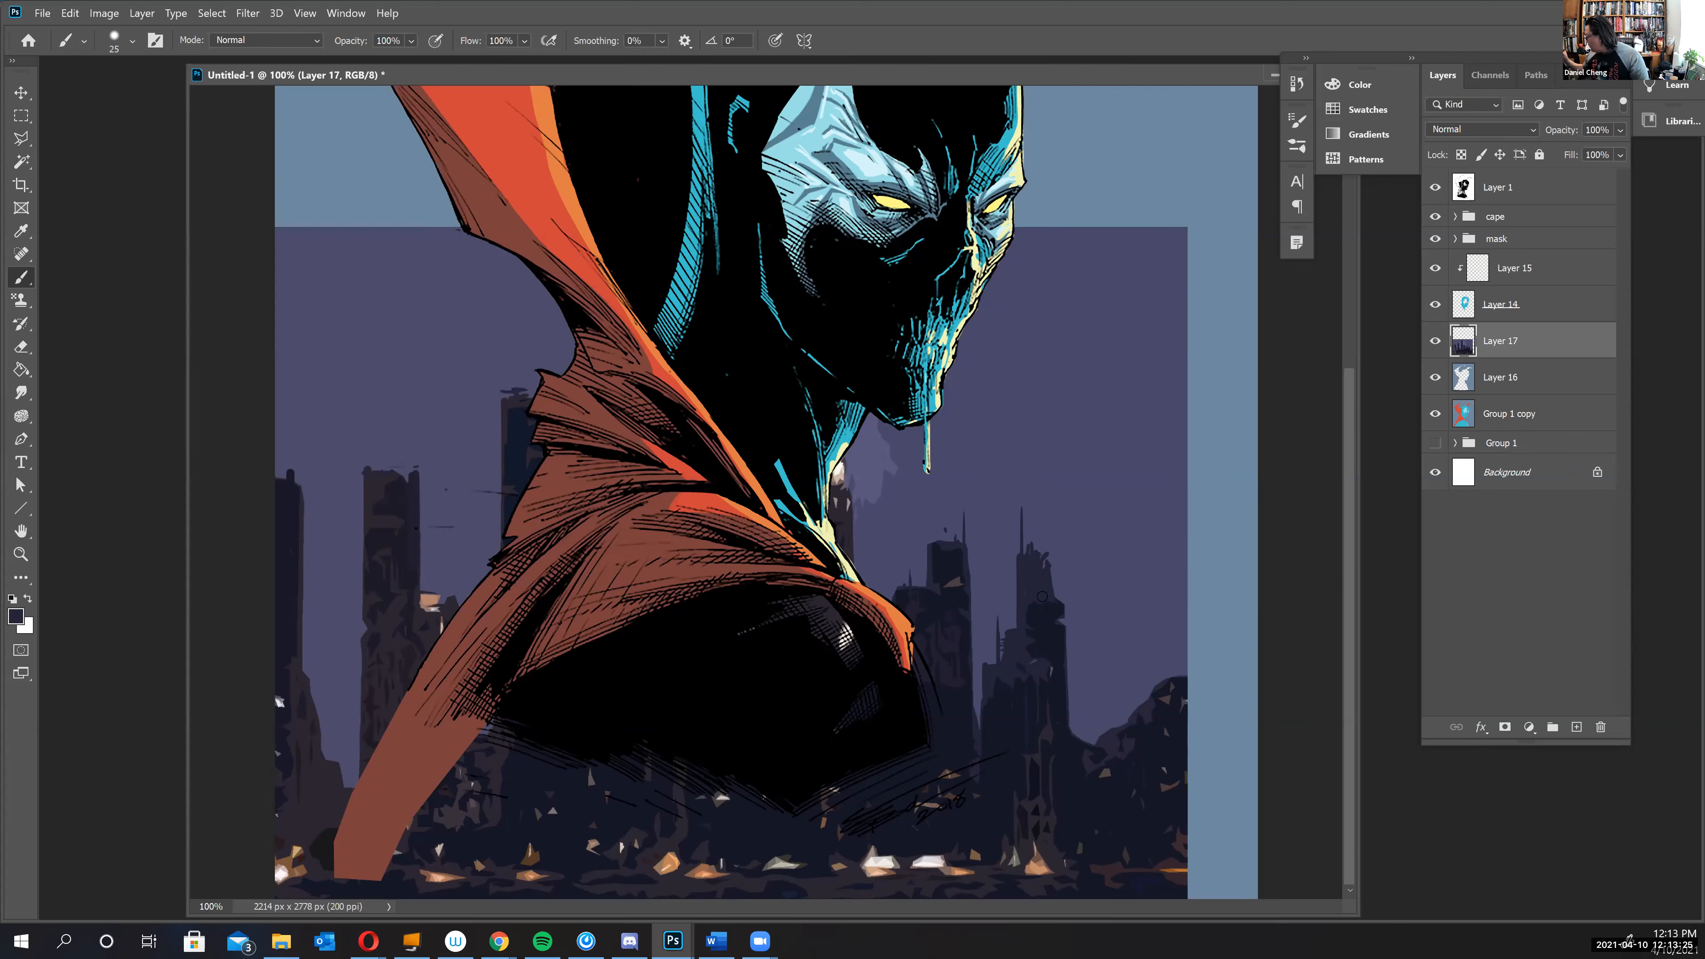
- Paint over the cloudy patch beneath the chin with the sampled sky purple, and brush the same purple into the blue strip beside the skyline
alt+click(901, 503)
mouse_move(860, 438)
mouse_down()
mouse_move(874, 506)
mouse_move(889, 430)
mouse_up()
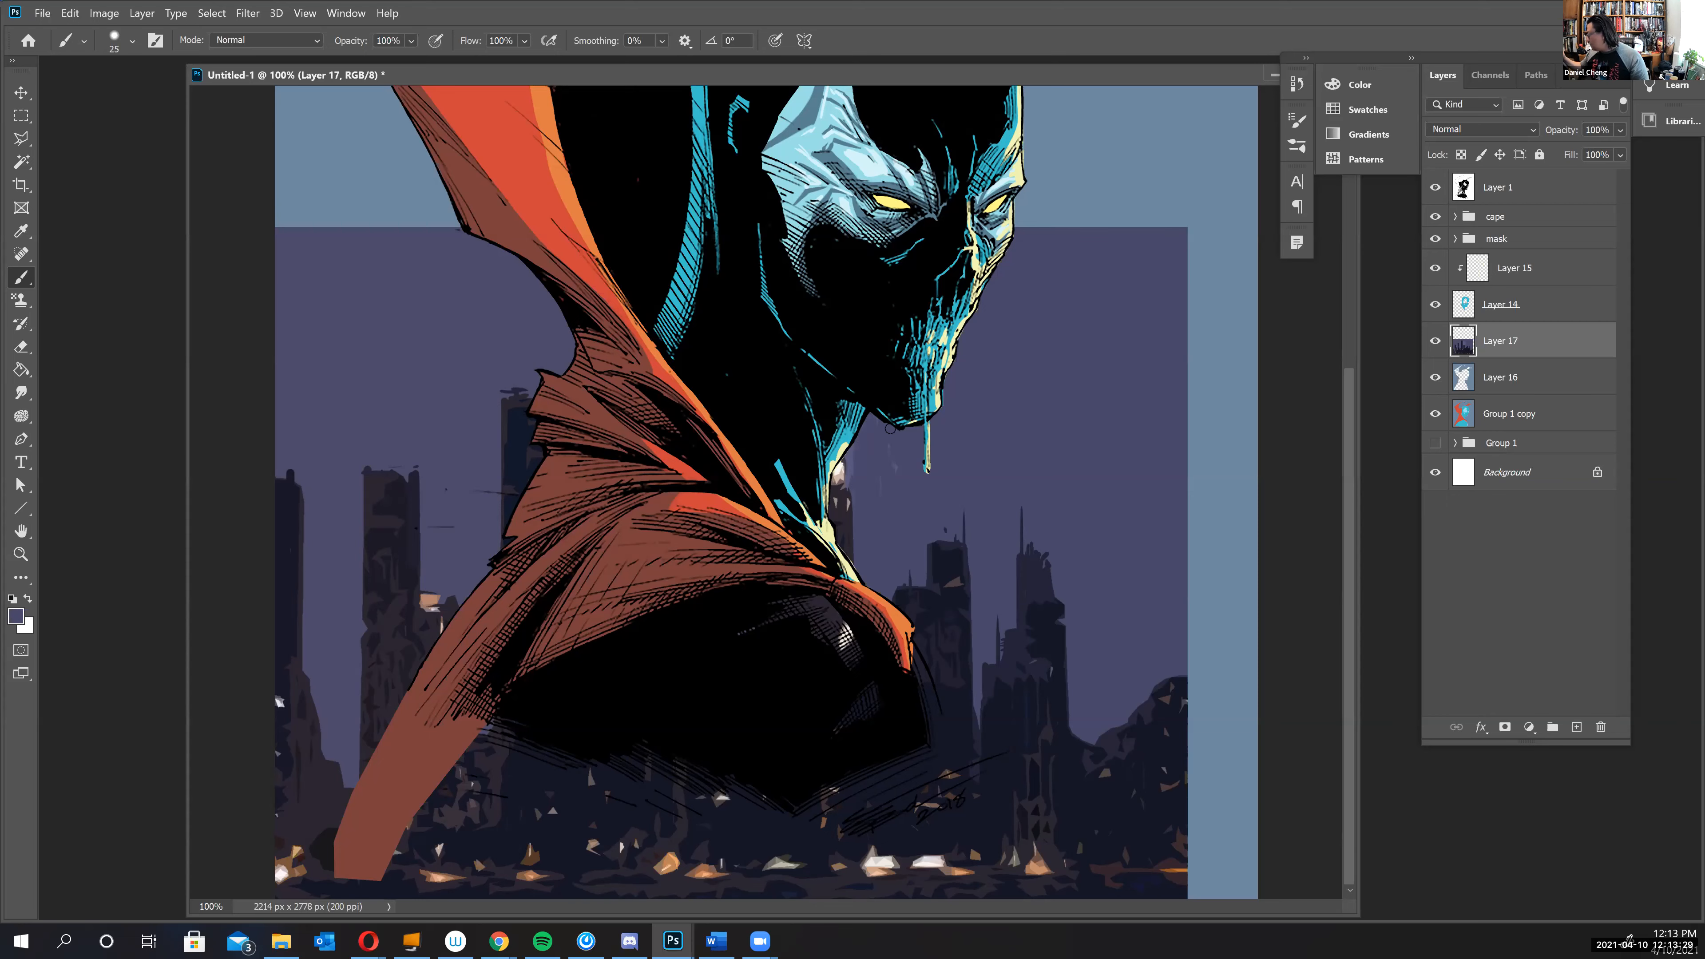
key(ctrl+minus)
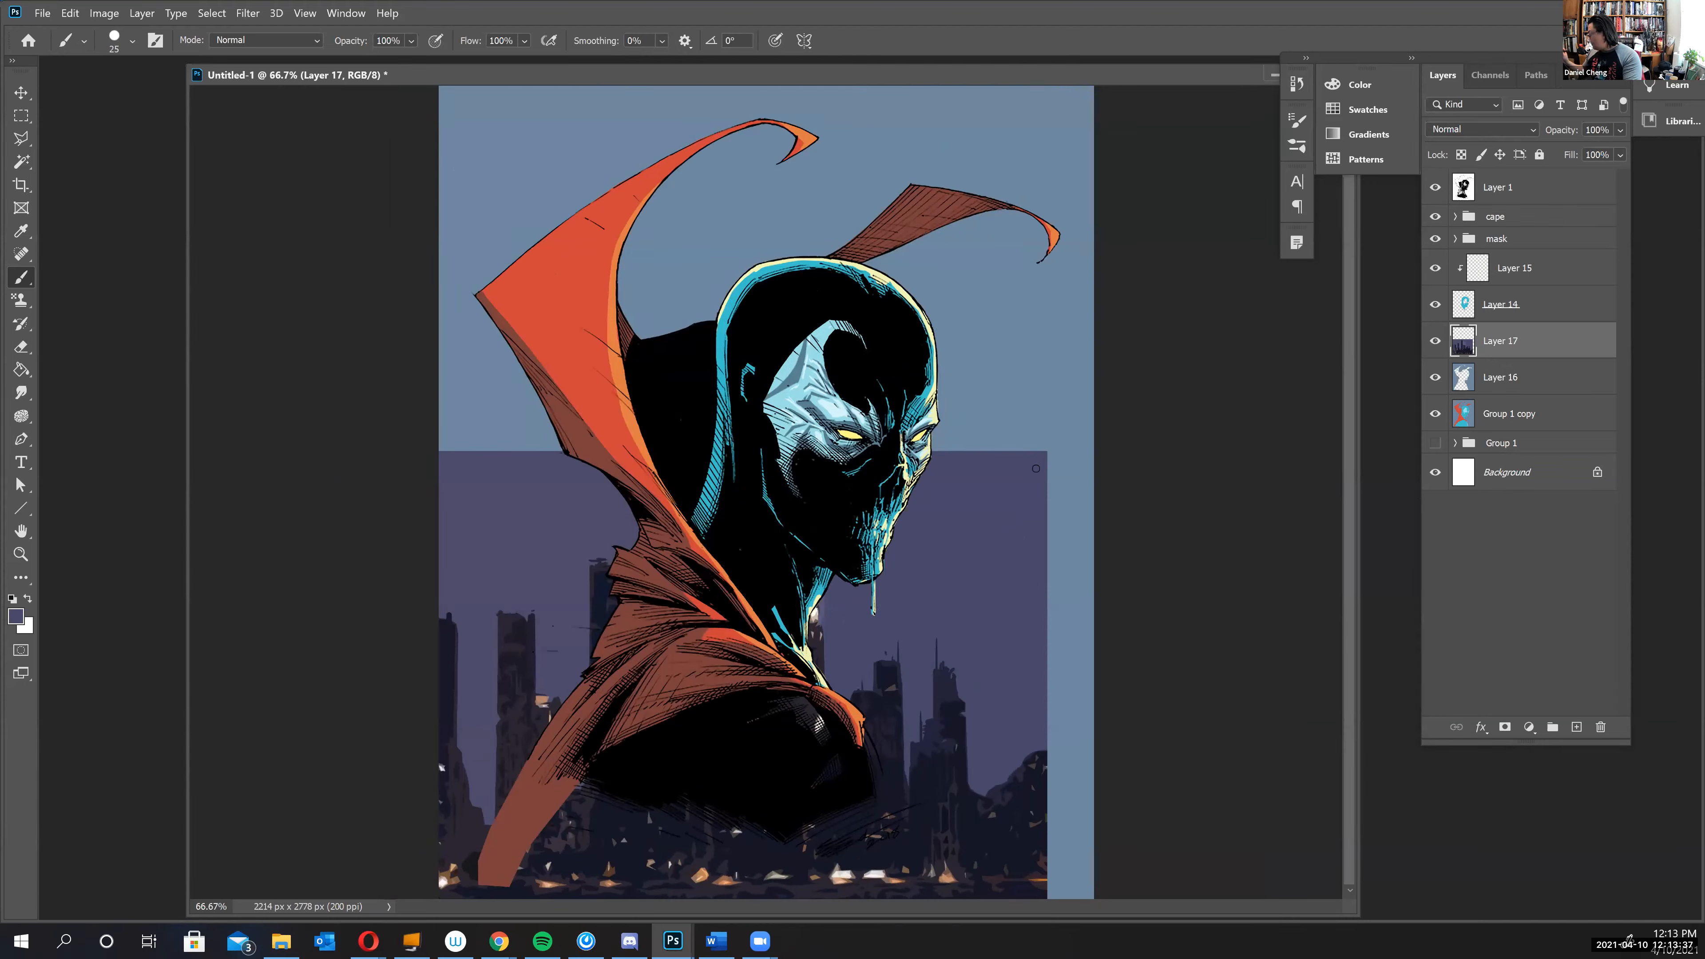
drag(1106, 468, 1047, 460)
drag(1044, 507, 1064, 500)
drag(1047, 536, 1078, 516)
drag(1045, 607, 1093, 529)
drag(1053, 474, 1057, 548)
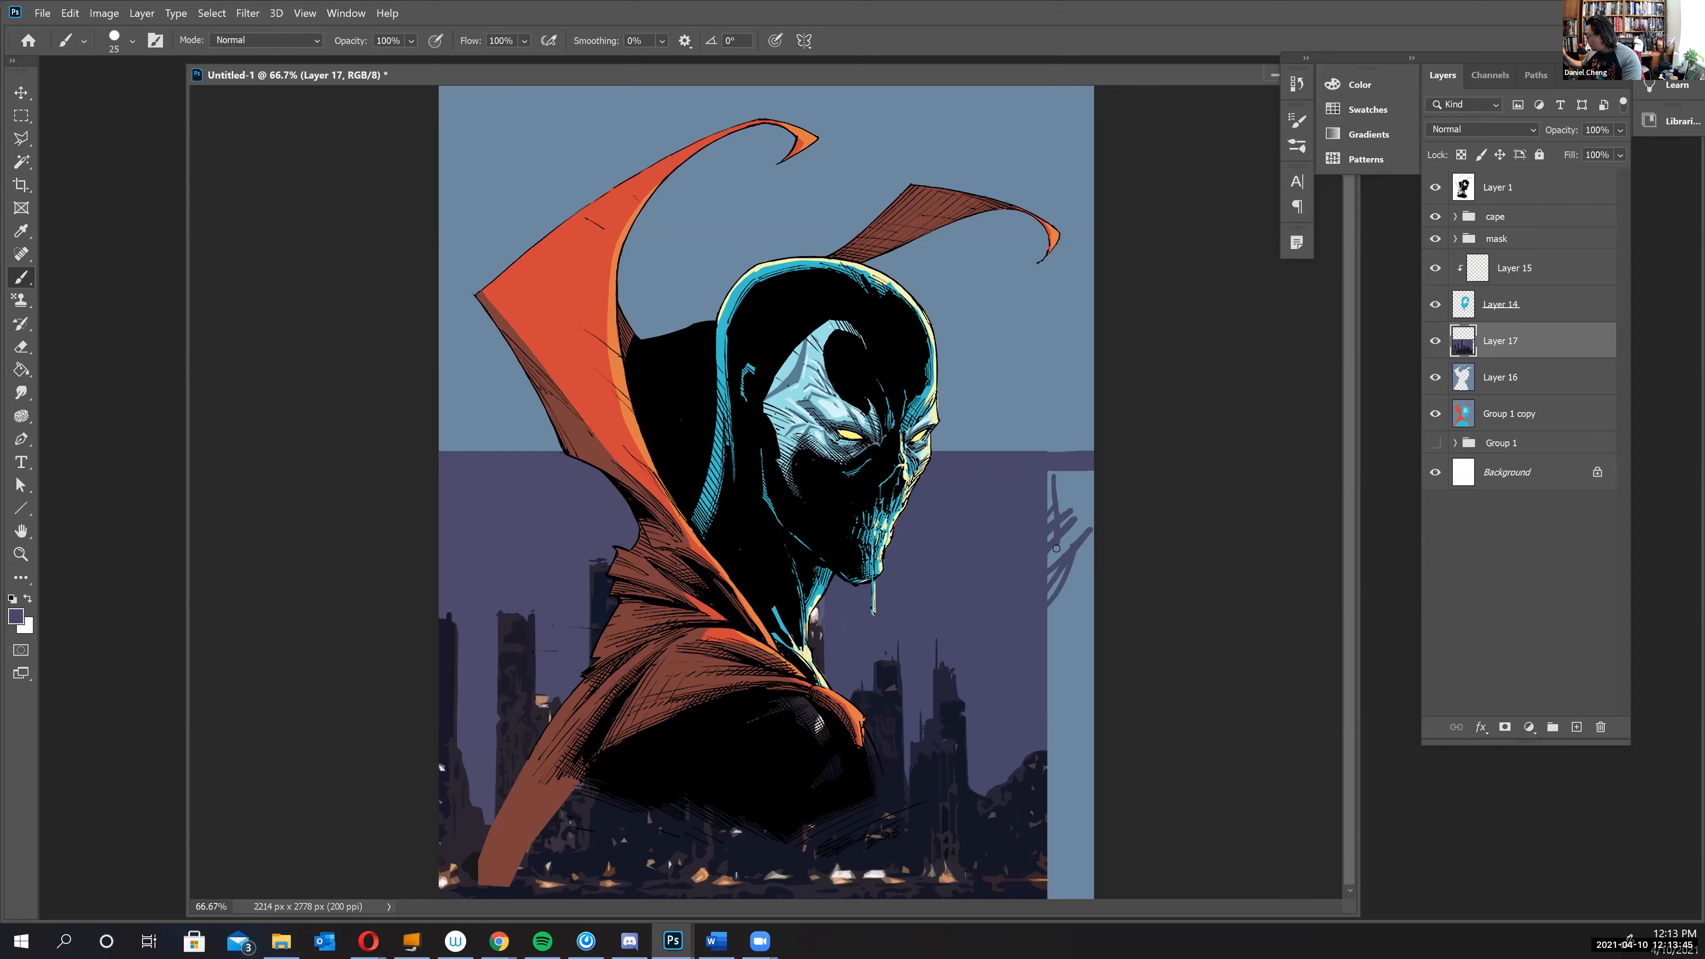
- Outline the sky part of the blue strip beside the skyline with the Polygonal Lasso, fill it with the sky purple and deselect
key(l)
click(1093, 461)
click(1039, 470)
click(1045, 748)
click(1095, 748)
click(1122, 756)
double_click(1156, 586)
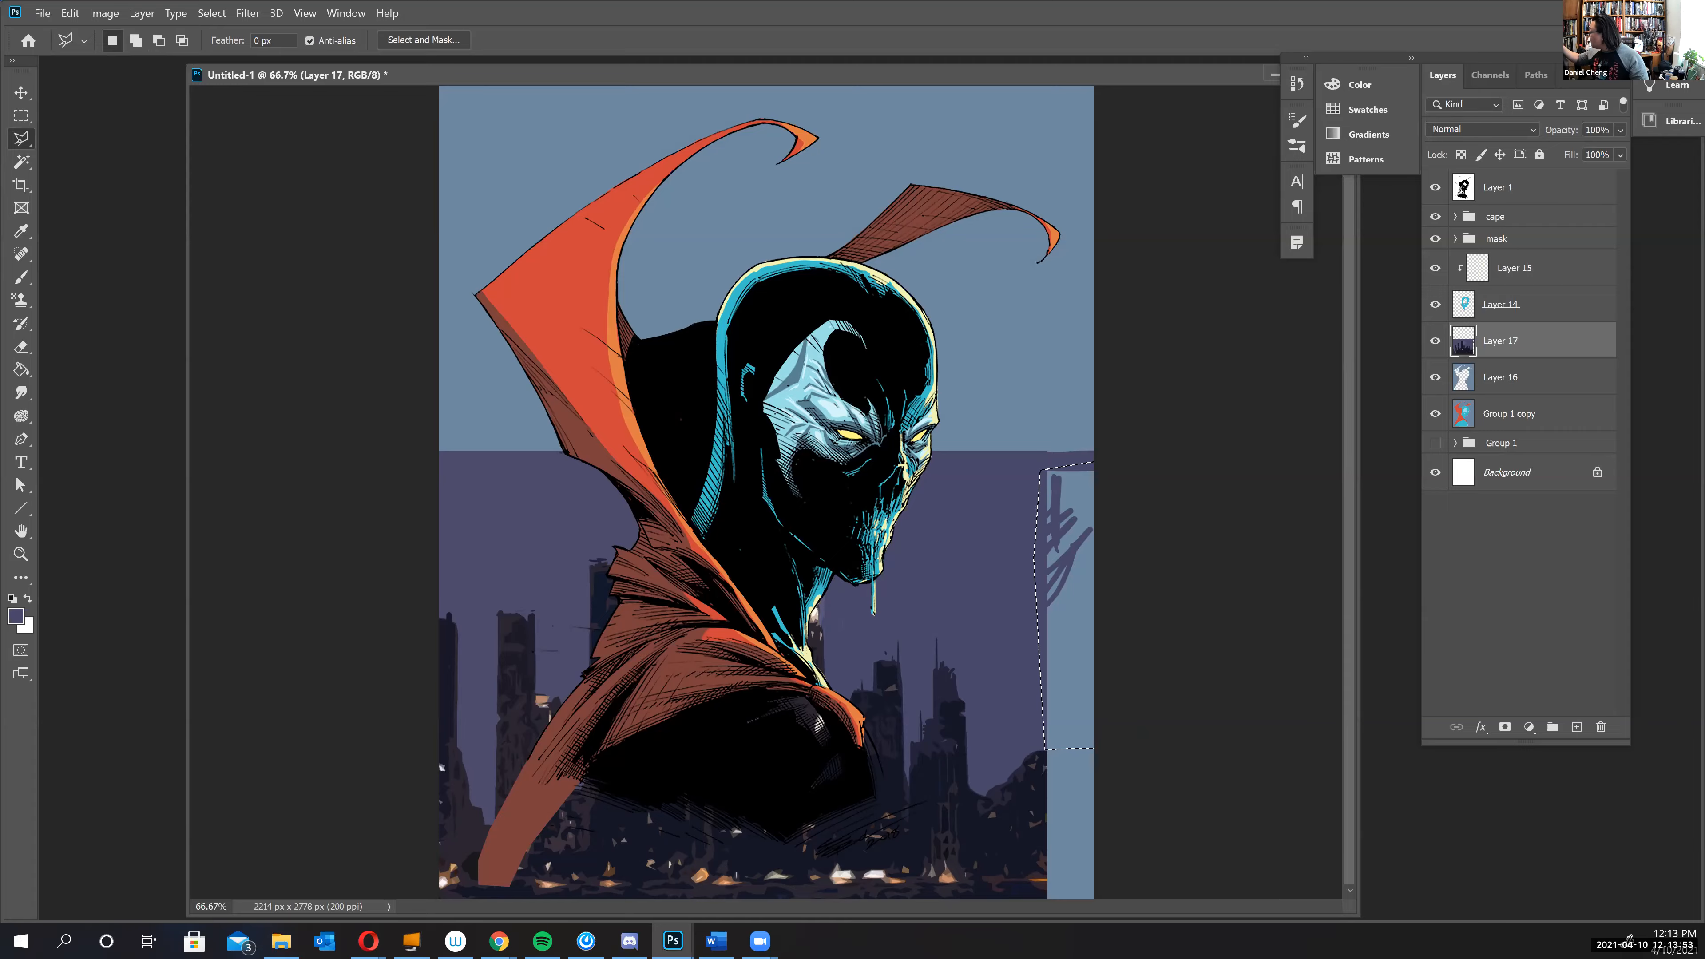
click(1607, 12)
click(670, 938)
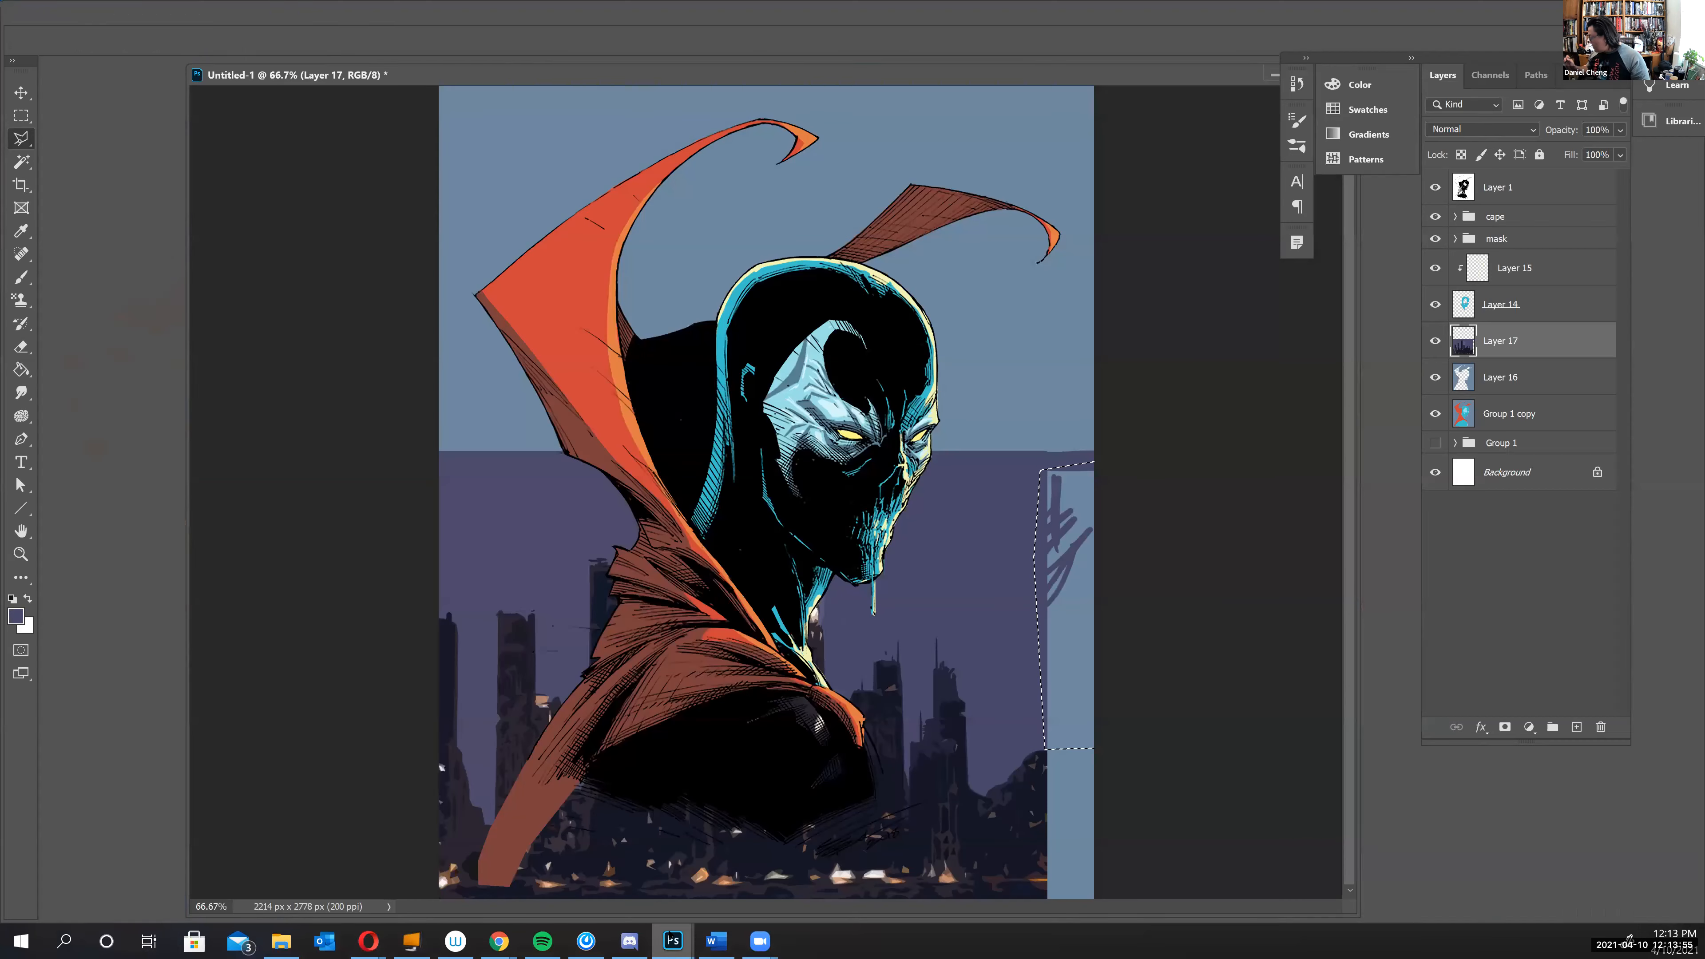
key(alt+BackSpace)
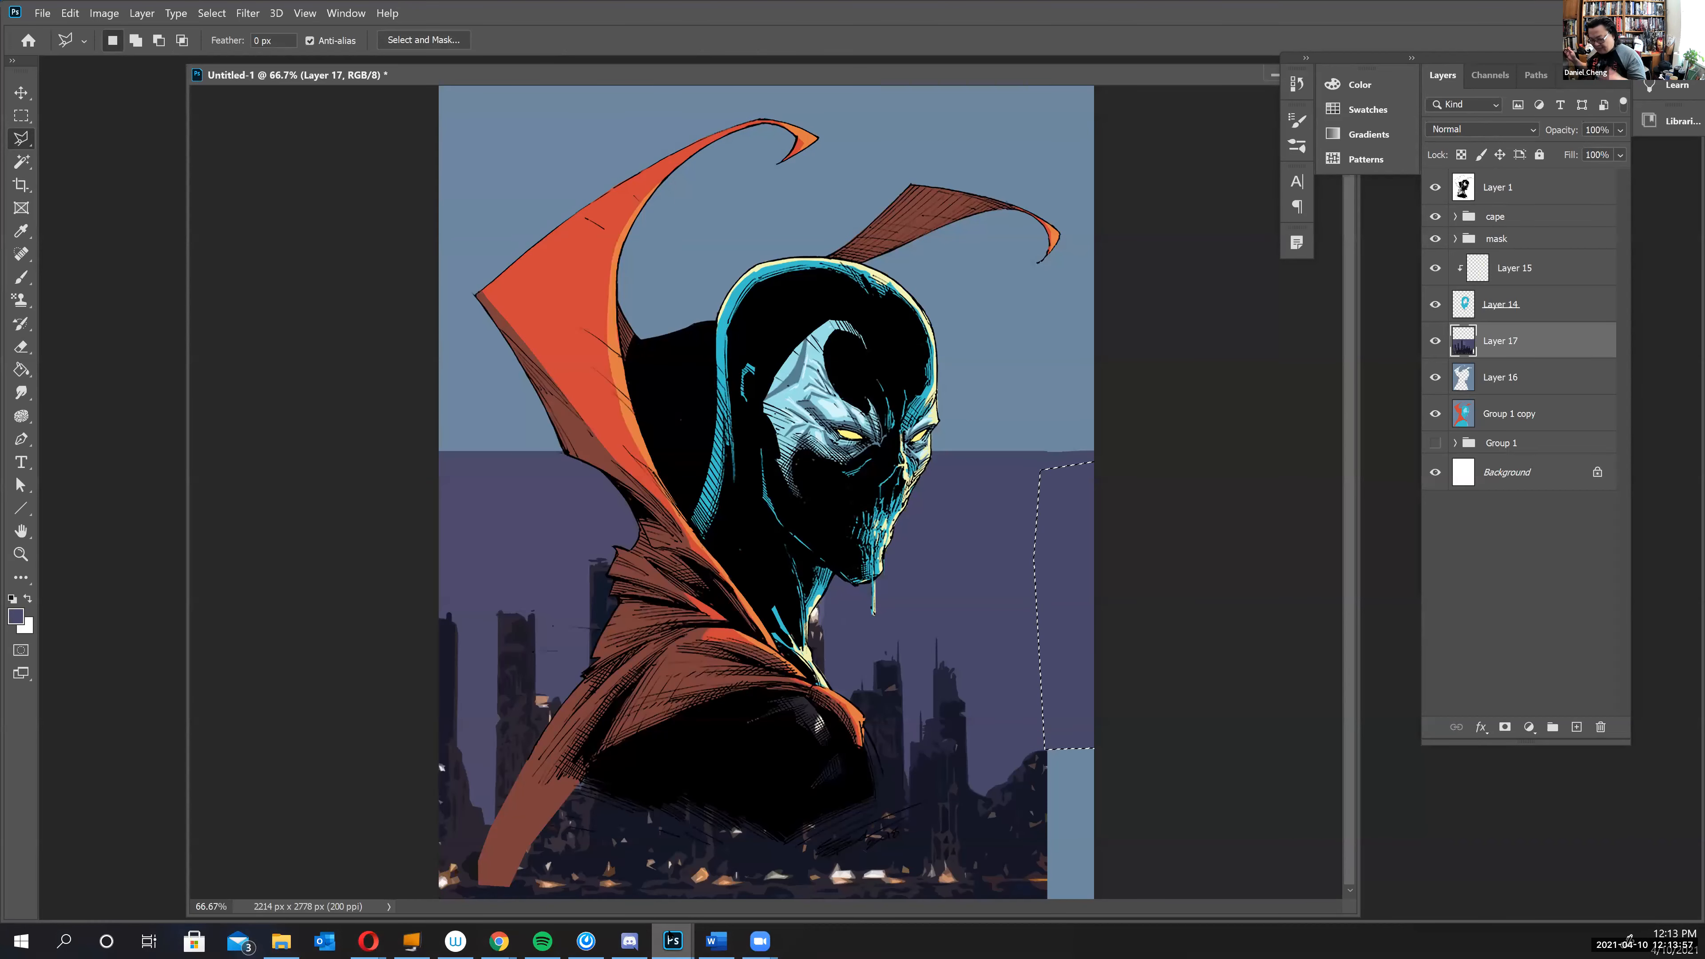
key(ctrl+d)
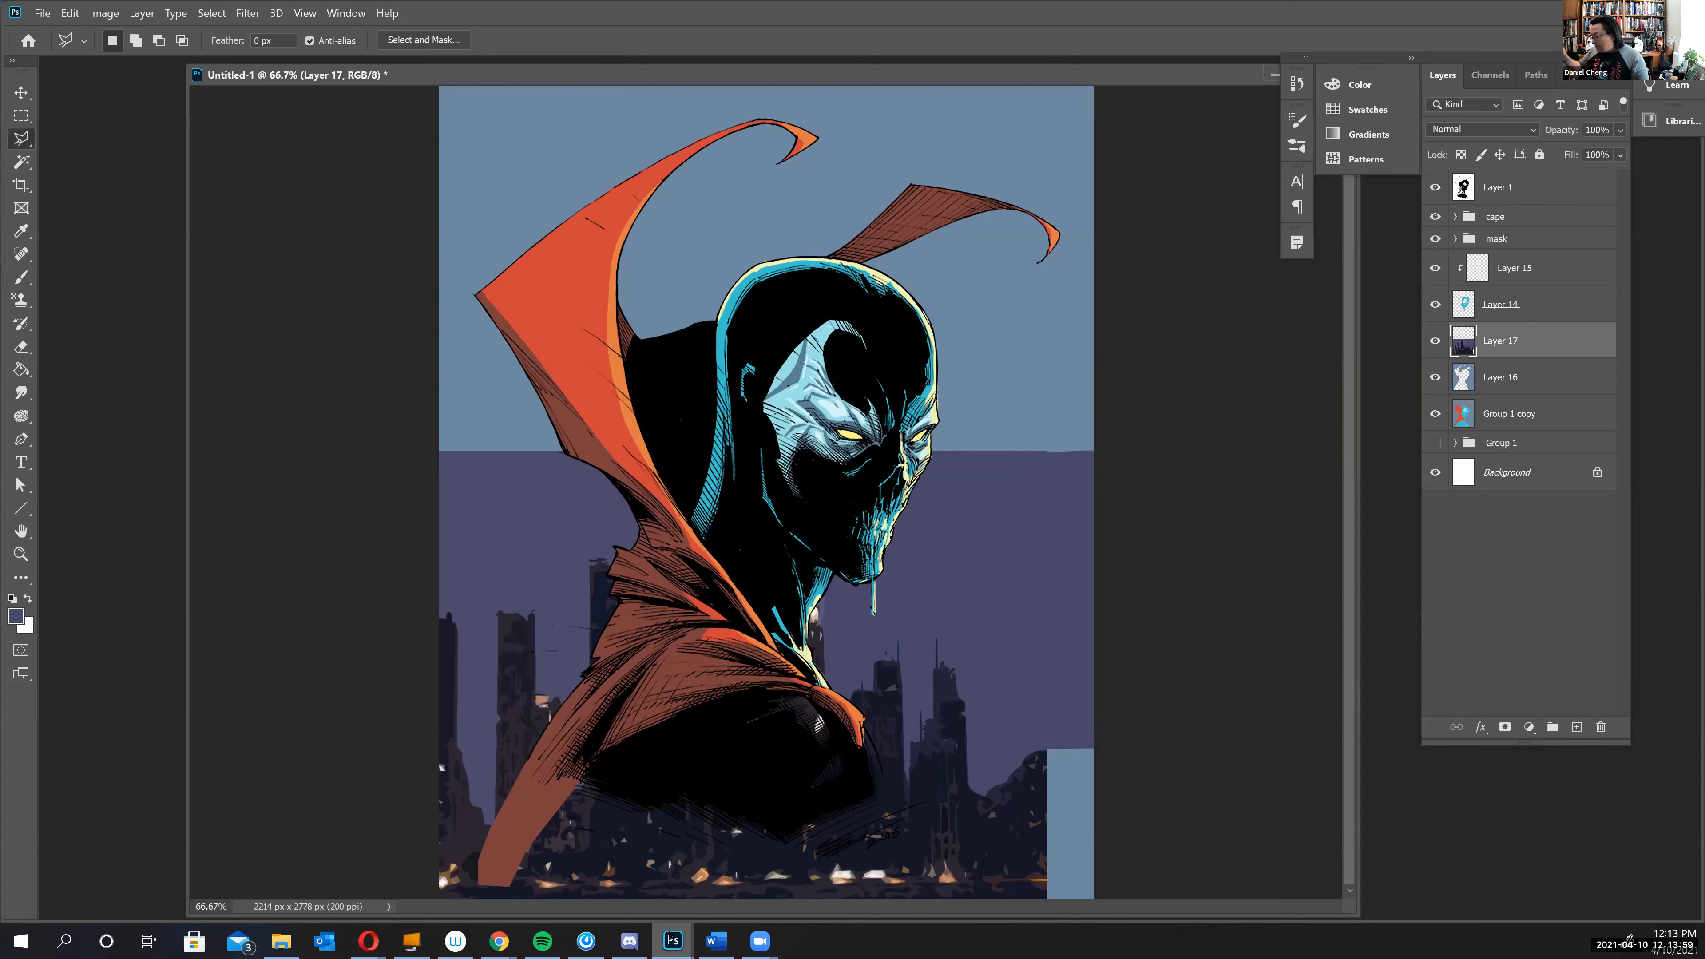
- Cover the remaining blue strip beside the dark trees with dark tones sampled from the skyline, using a 60 px brush
key(b)
alt+click(1055, 768)
mouse_move(1054, 768)
mouse_down()
mouse_move(1106, 735)
mouse_move(1051, 792)
mouse_move(1046, 752)
mouse_move(1093, 738)
mouse_move(1074, 739)
mouse_move(1077, 798)
mouse_move(1053, 838)
mouse_move(1089, 762)
mouse_move(1065, 826)
mouse_move(1076, 853)
mouse_move(1093, 806)
mouse_move(1082, 912)
mouse_move(1056, 877)
mouse_up()
key(bracketright)
key(bracketright)
key(bracketright)
key(bracketright)
key(bracketright)
key(bracketright)
alt+click(1046, 883)
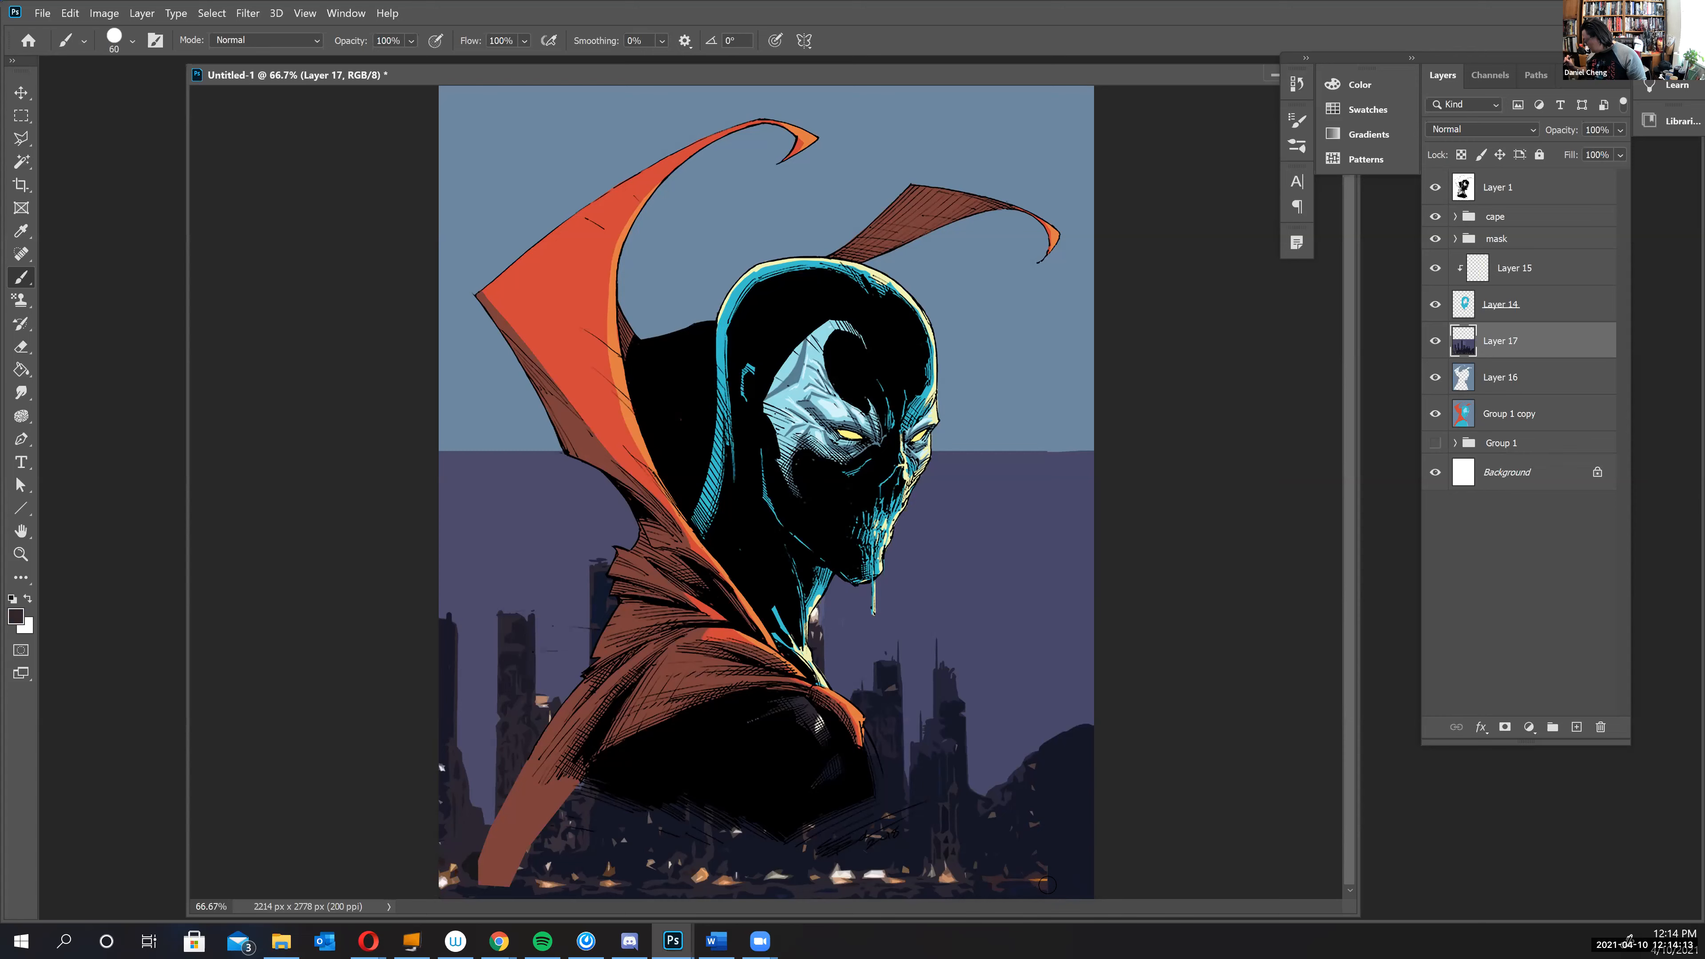
alt+click(1049, 873)
alt+click(1028, 885)
key(ctrl+minus)
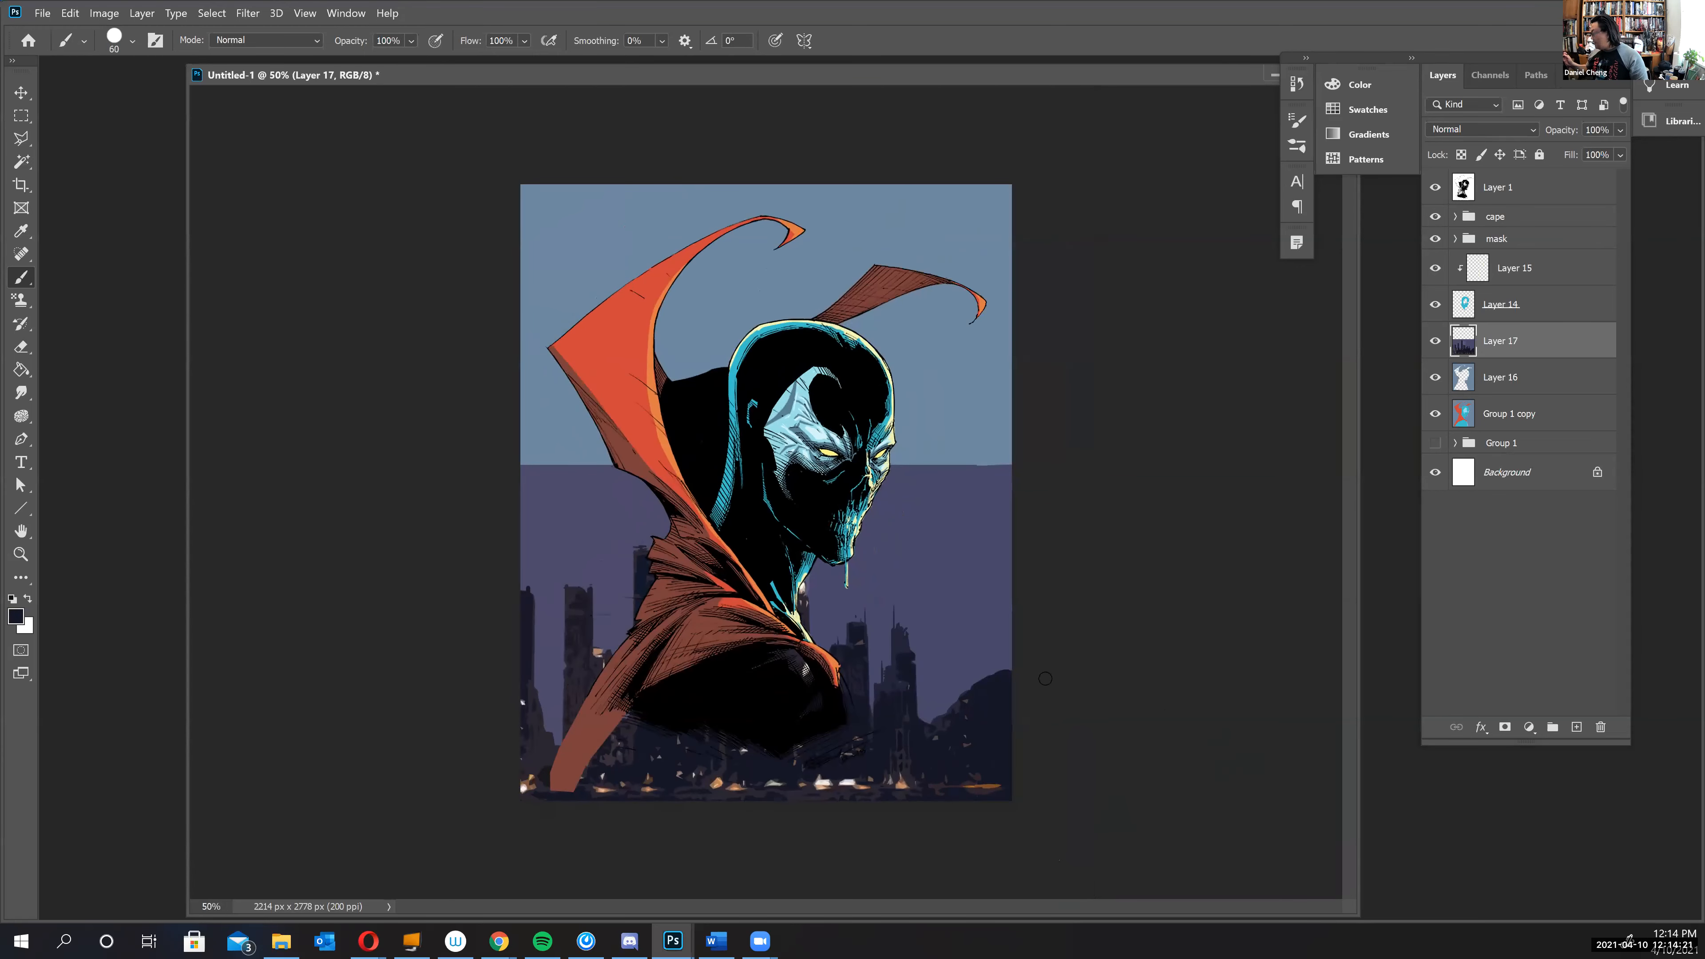
key(ctrl+plus)
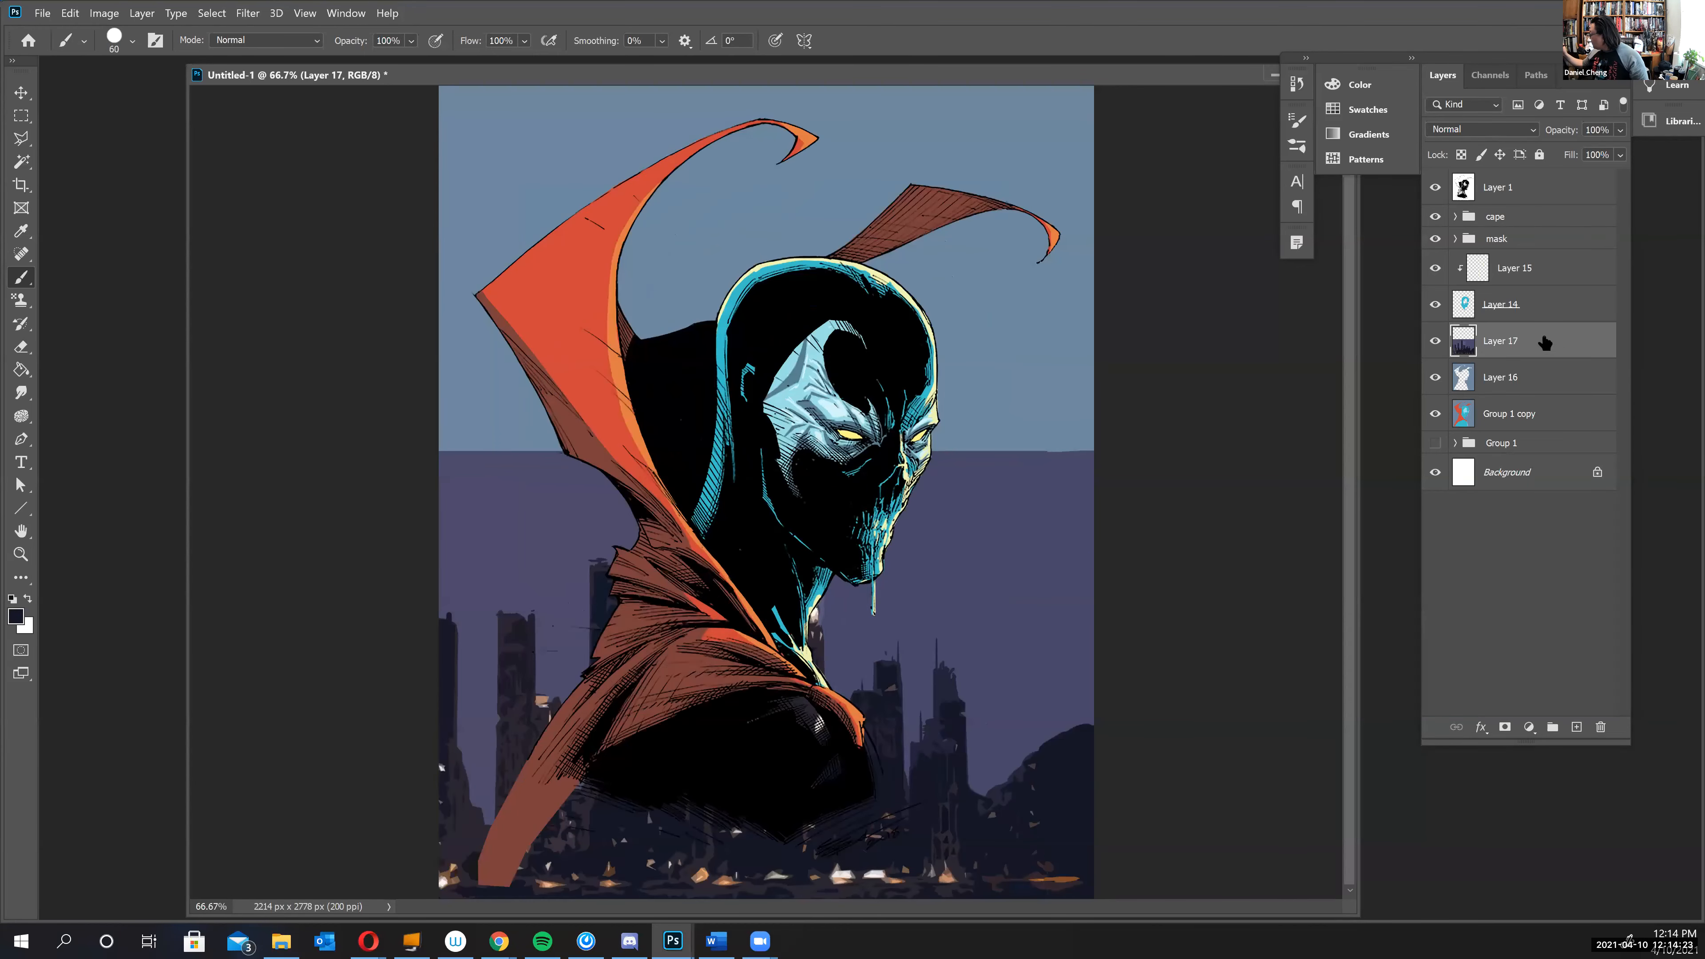
- Compare the picture with Layer 17 hidden and shown, and stretch the sky's upper band upward to above the mask
click(1435, 341)
click(1435, 341)
click(1435, 341)
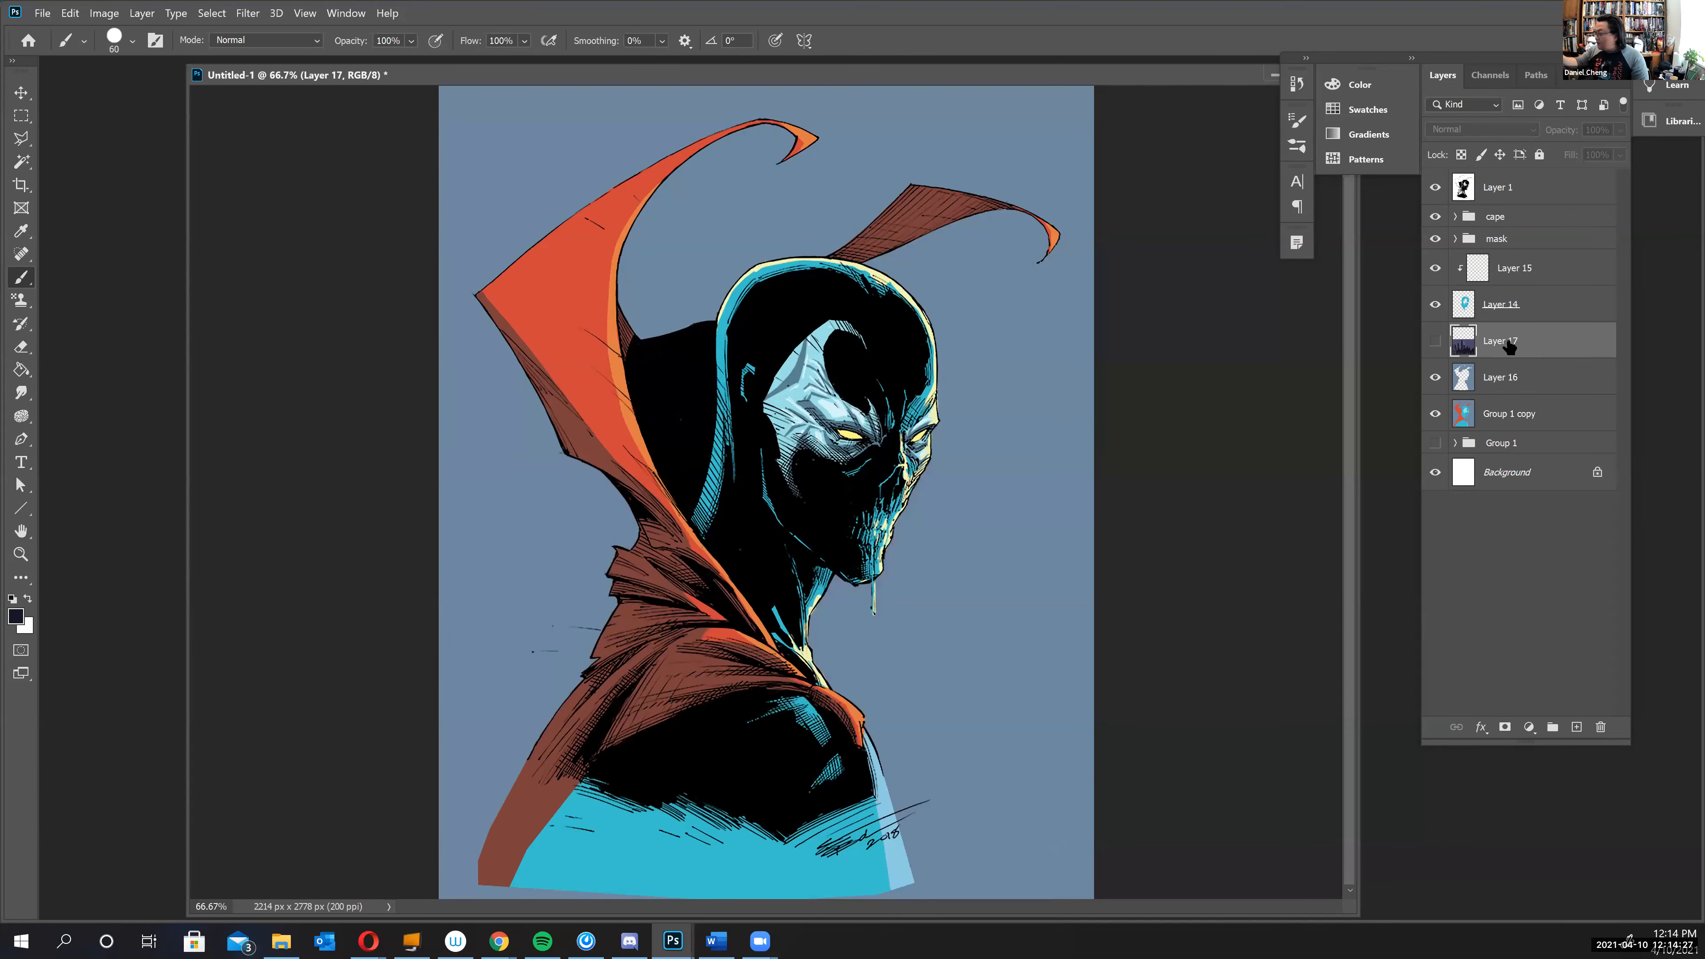
click(1435, 341)
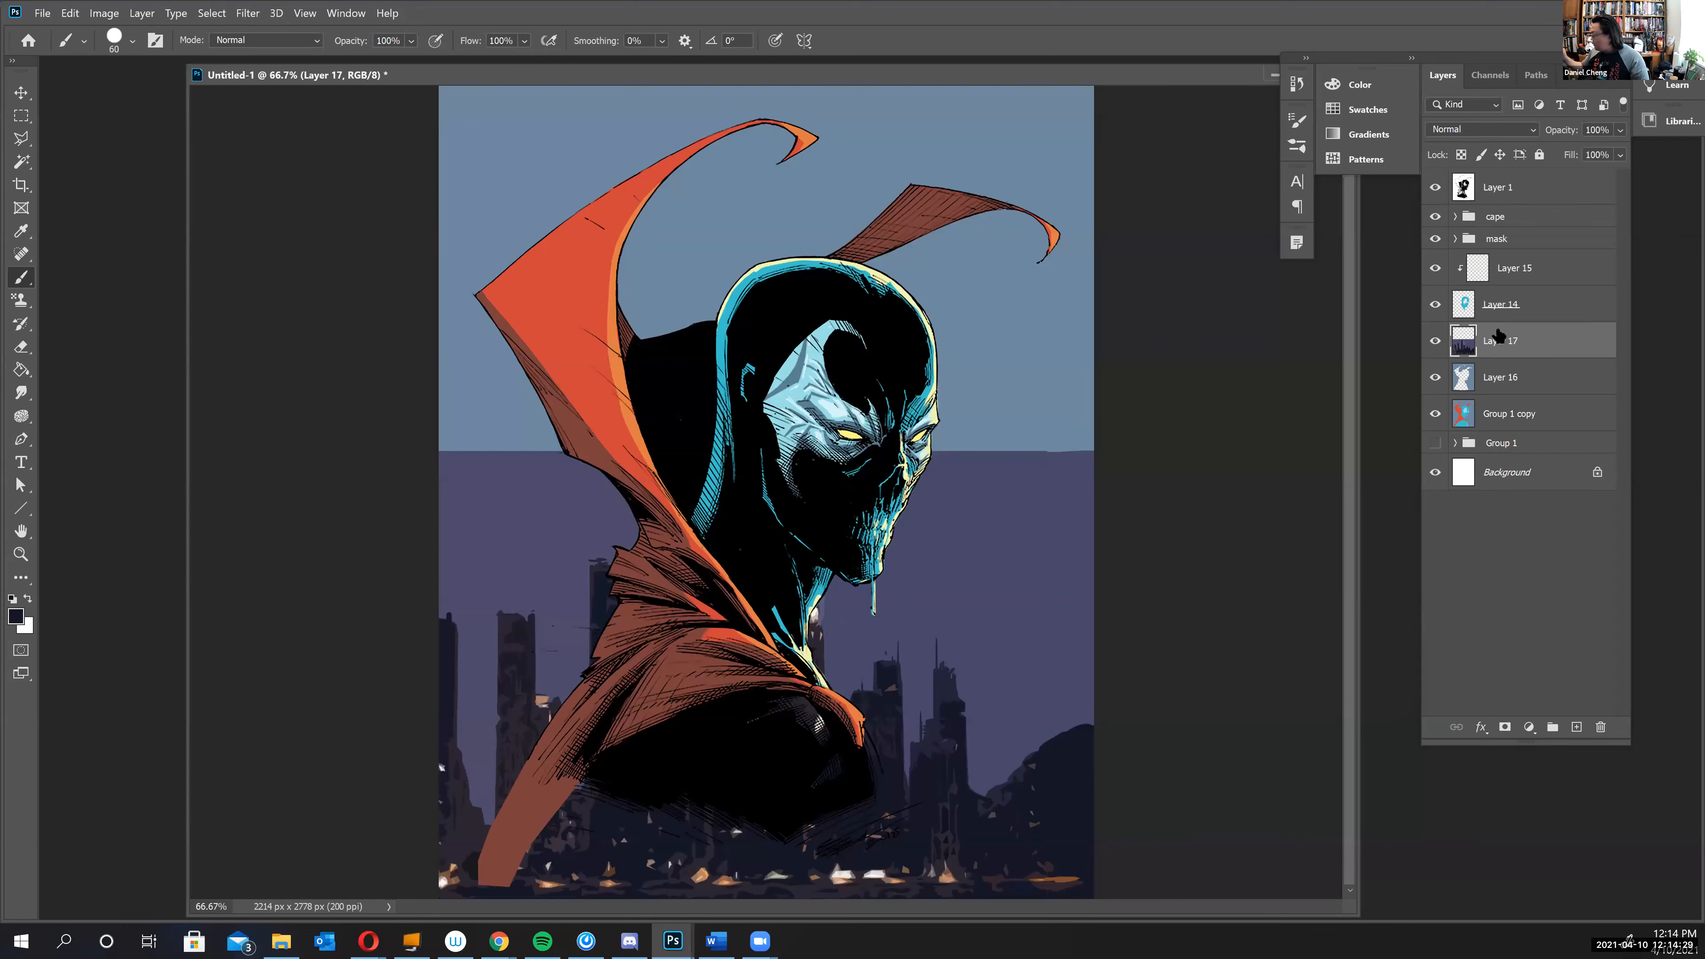
click(23, 116)
drag(437, 441, 1108, 515)
key(ctrl+t)
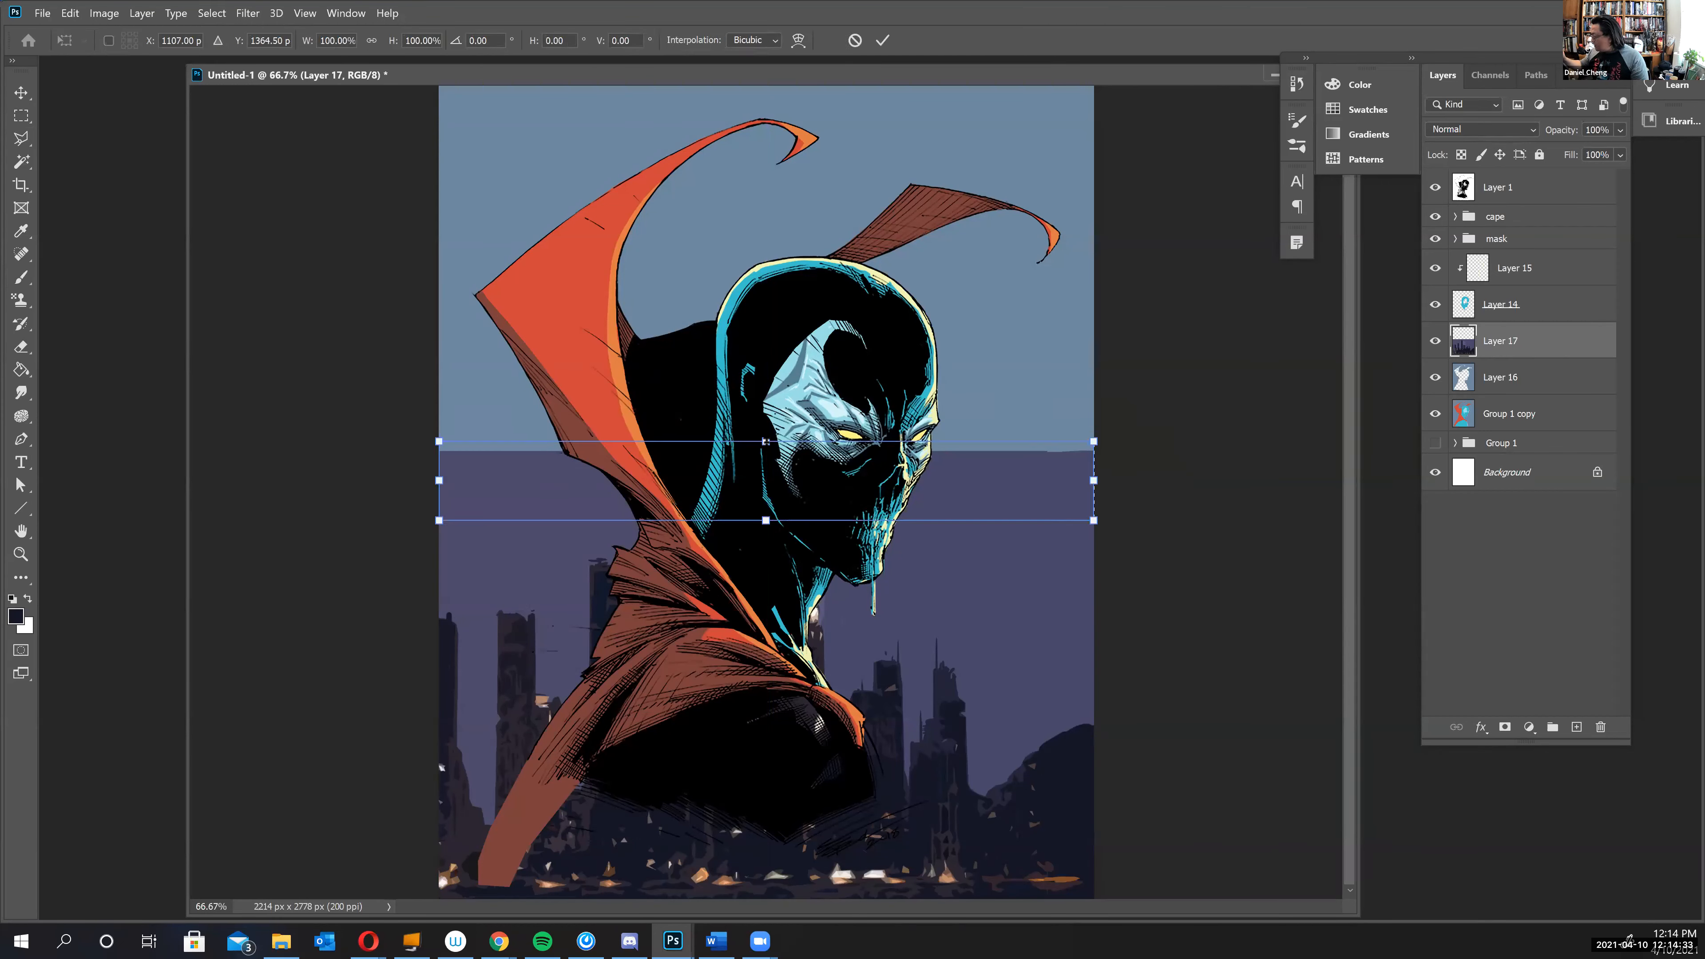
drag(765, 442, 797, 171)
key(Return)
key(ctrl+d)
- Add a layer mask to Layer 17 and fade the purple sky into the blue using radial and linear gradients at 21% opacity
click(1504, 727)
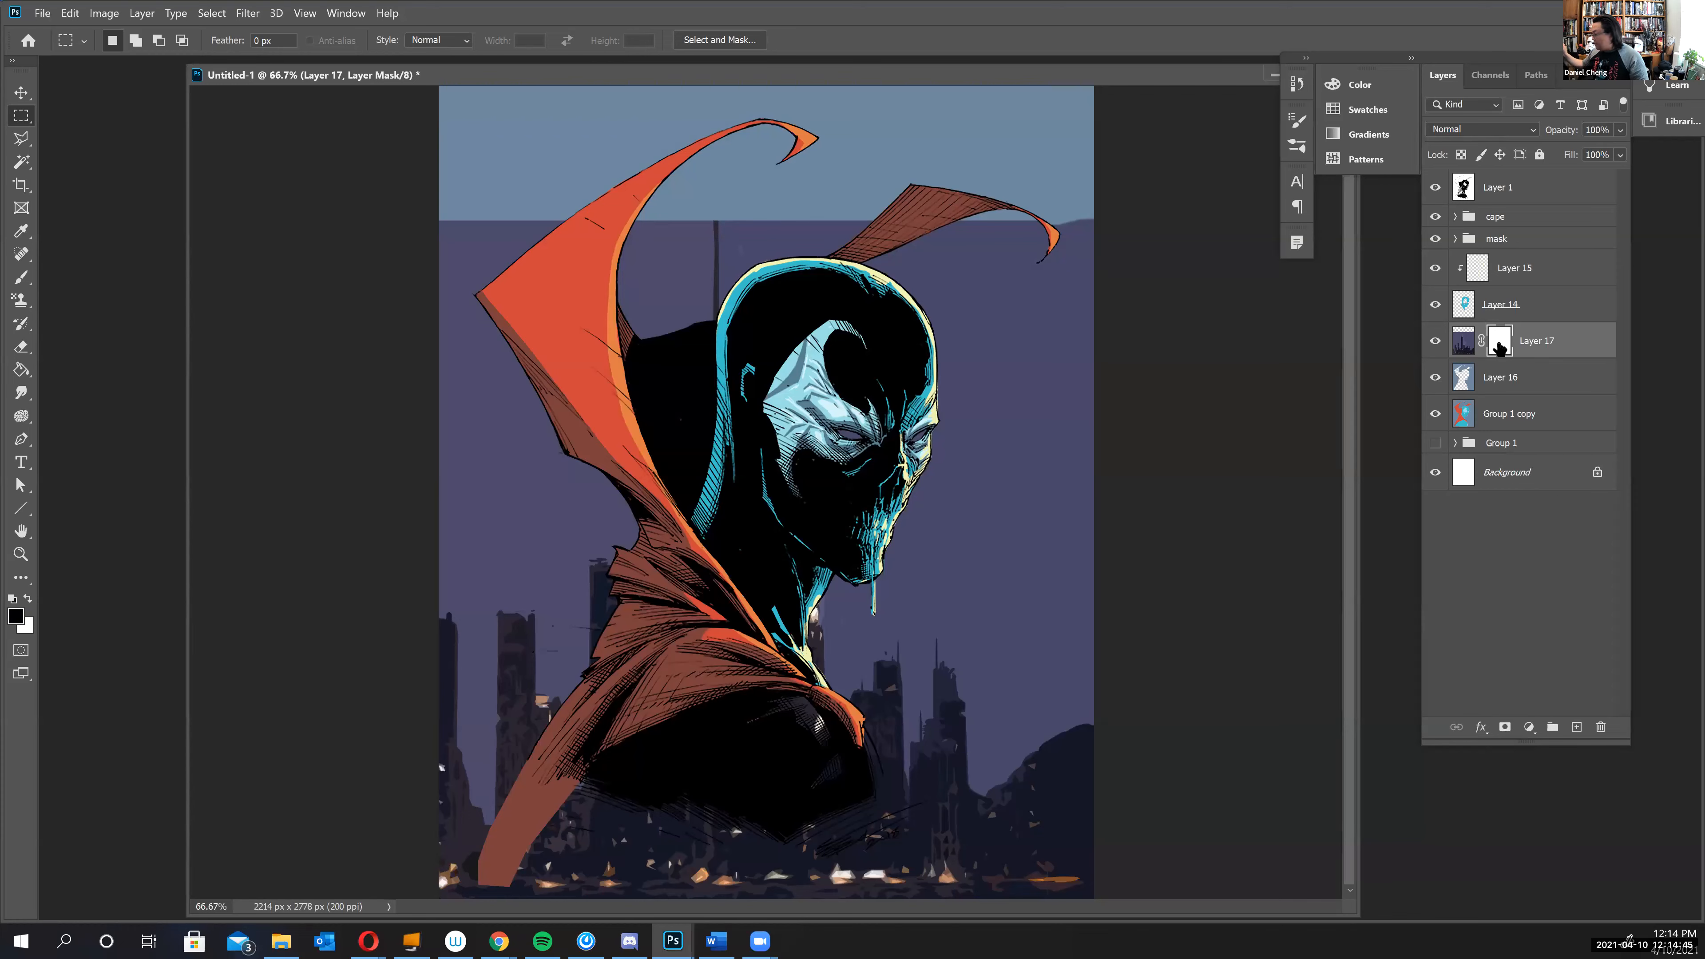
click(21, 370)
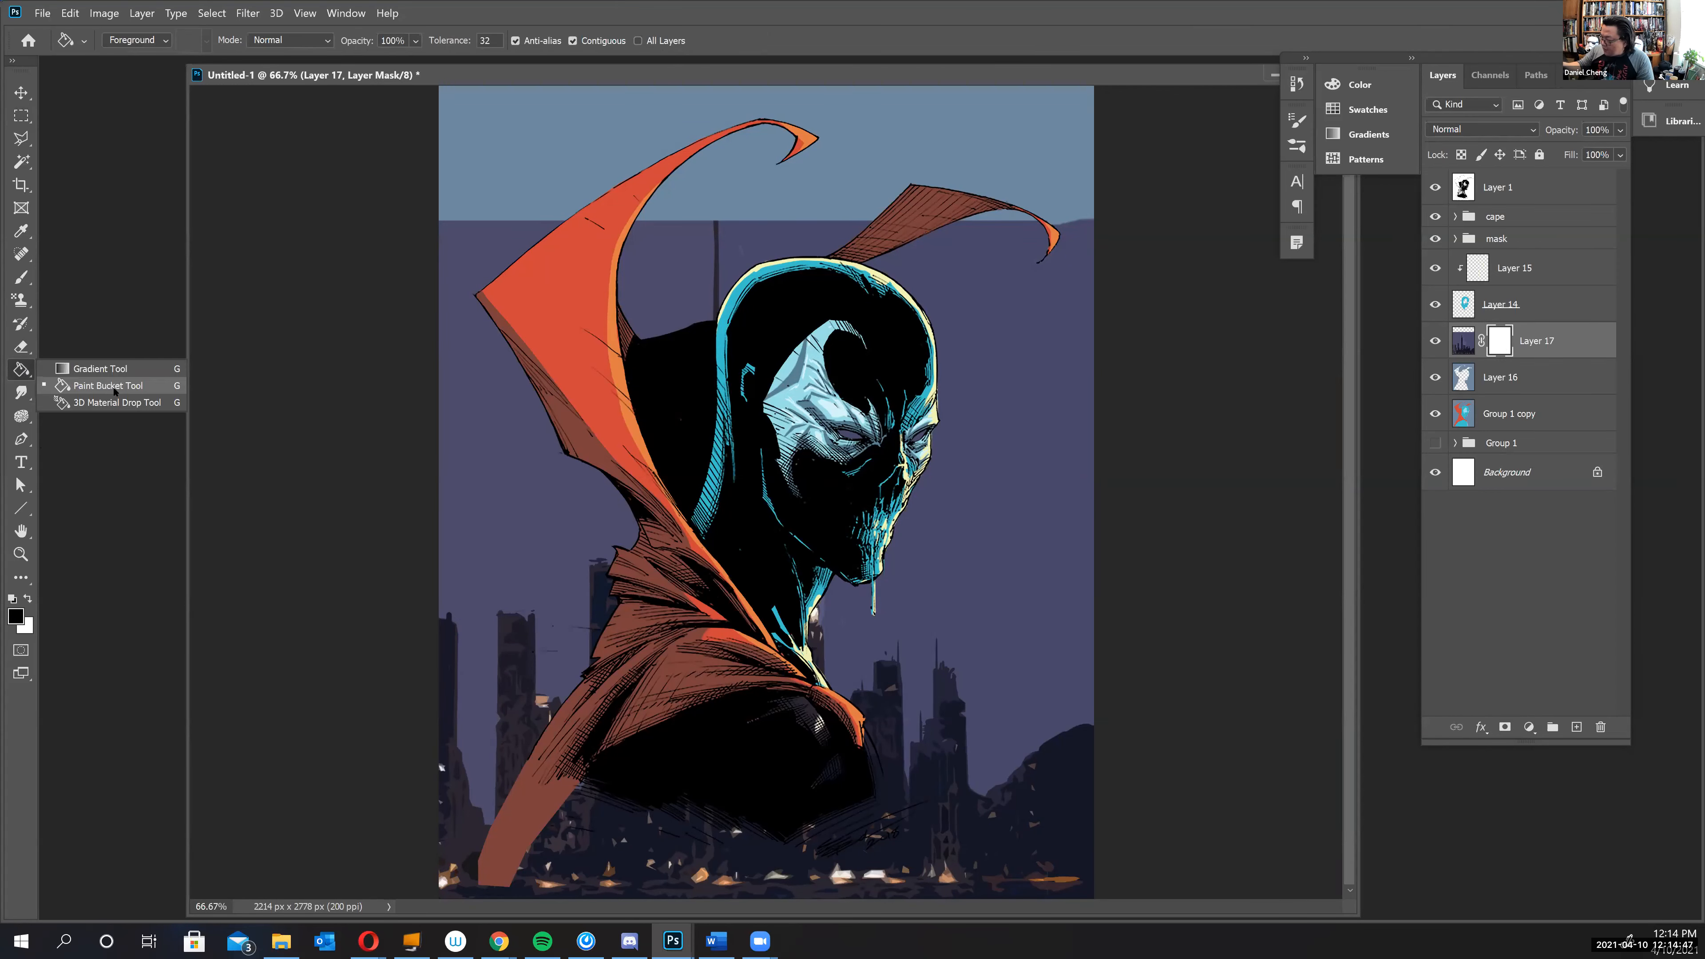
click(117, 369)
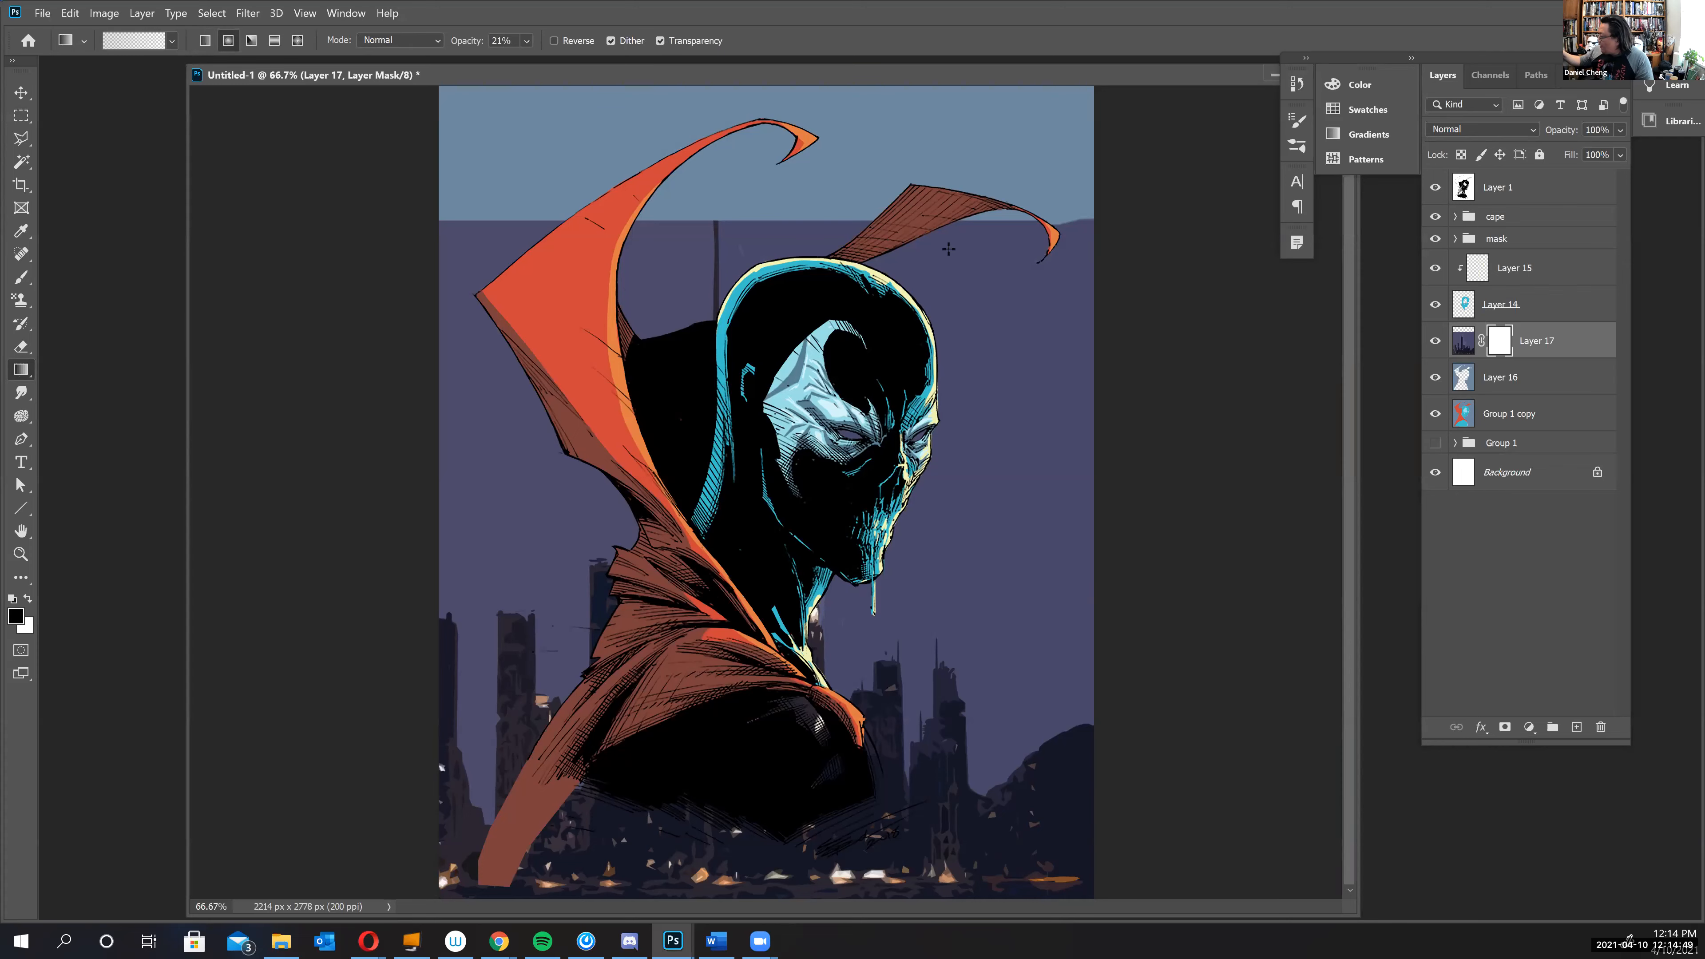
drag(983, 254, 971, 419)
drag(967, 242, 963, 475)
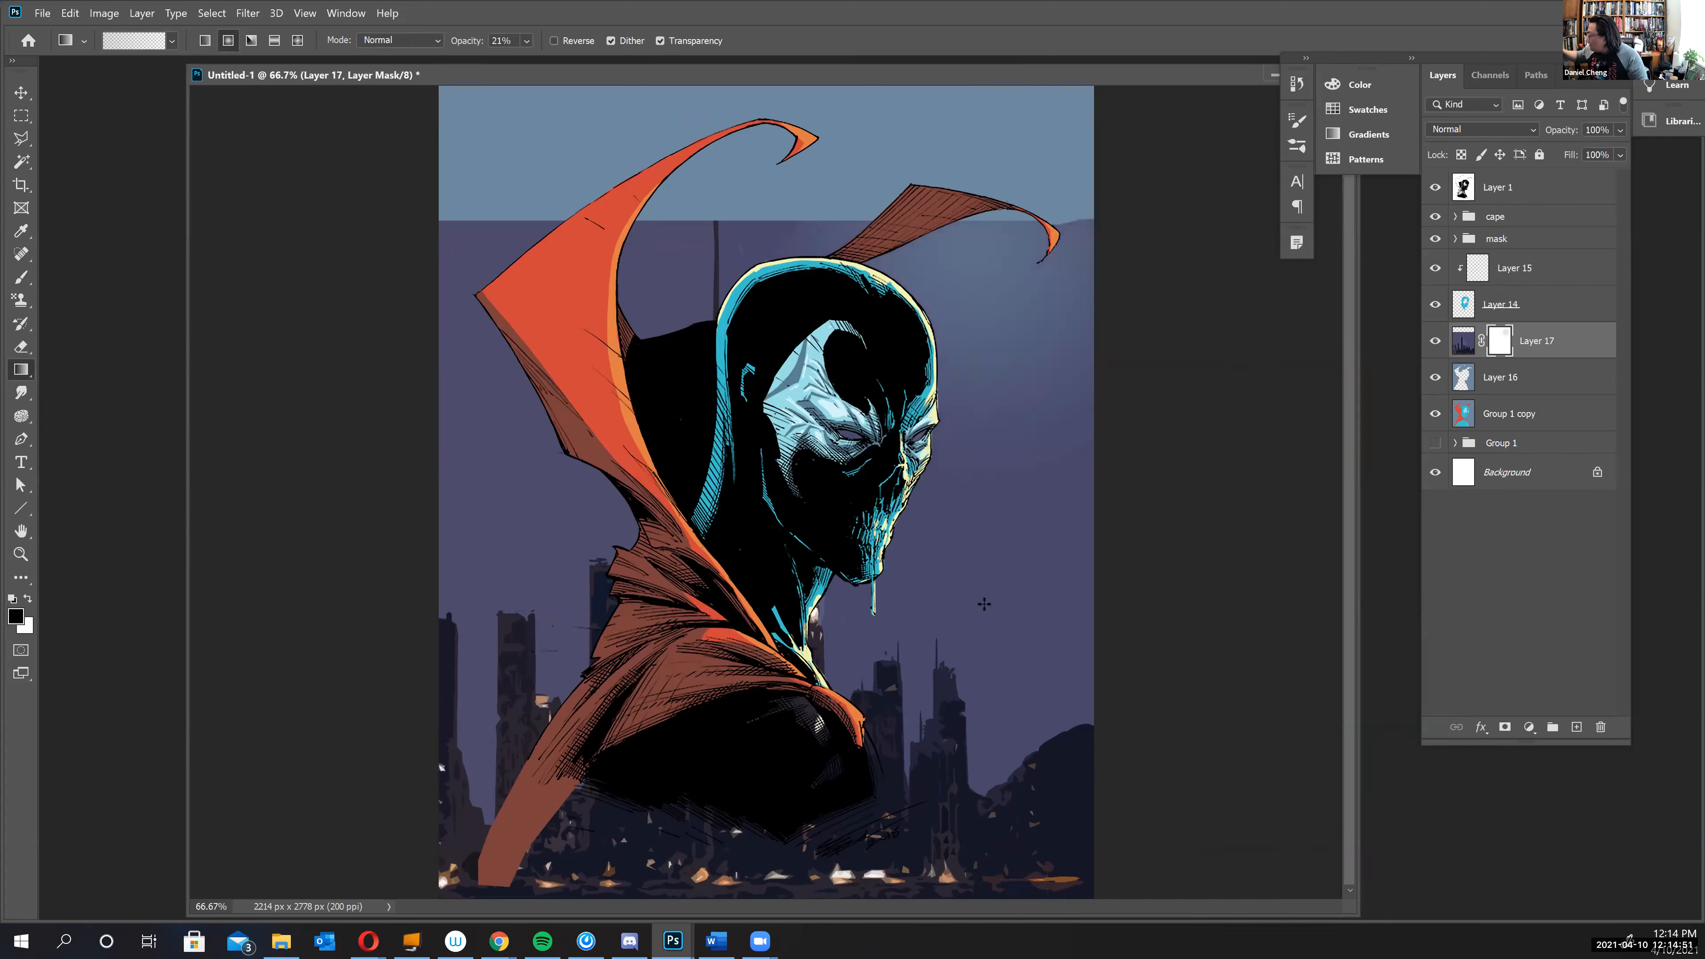
click(205, 40)
drag(929, 245, 929, 310)
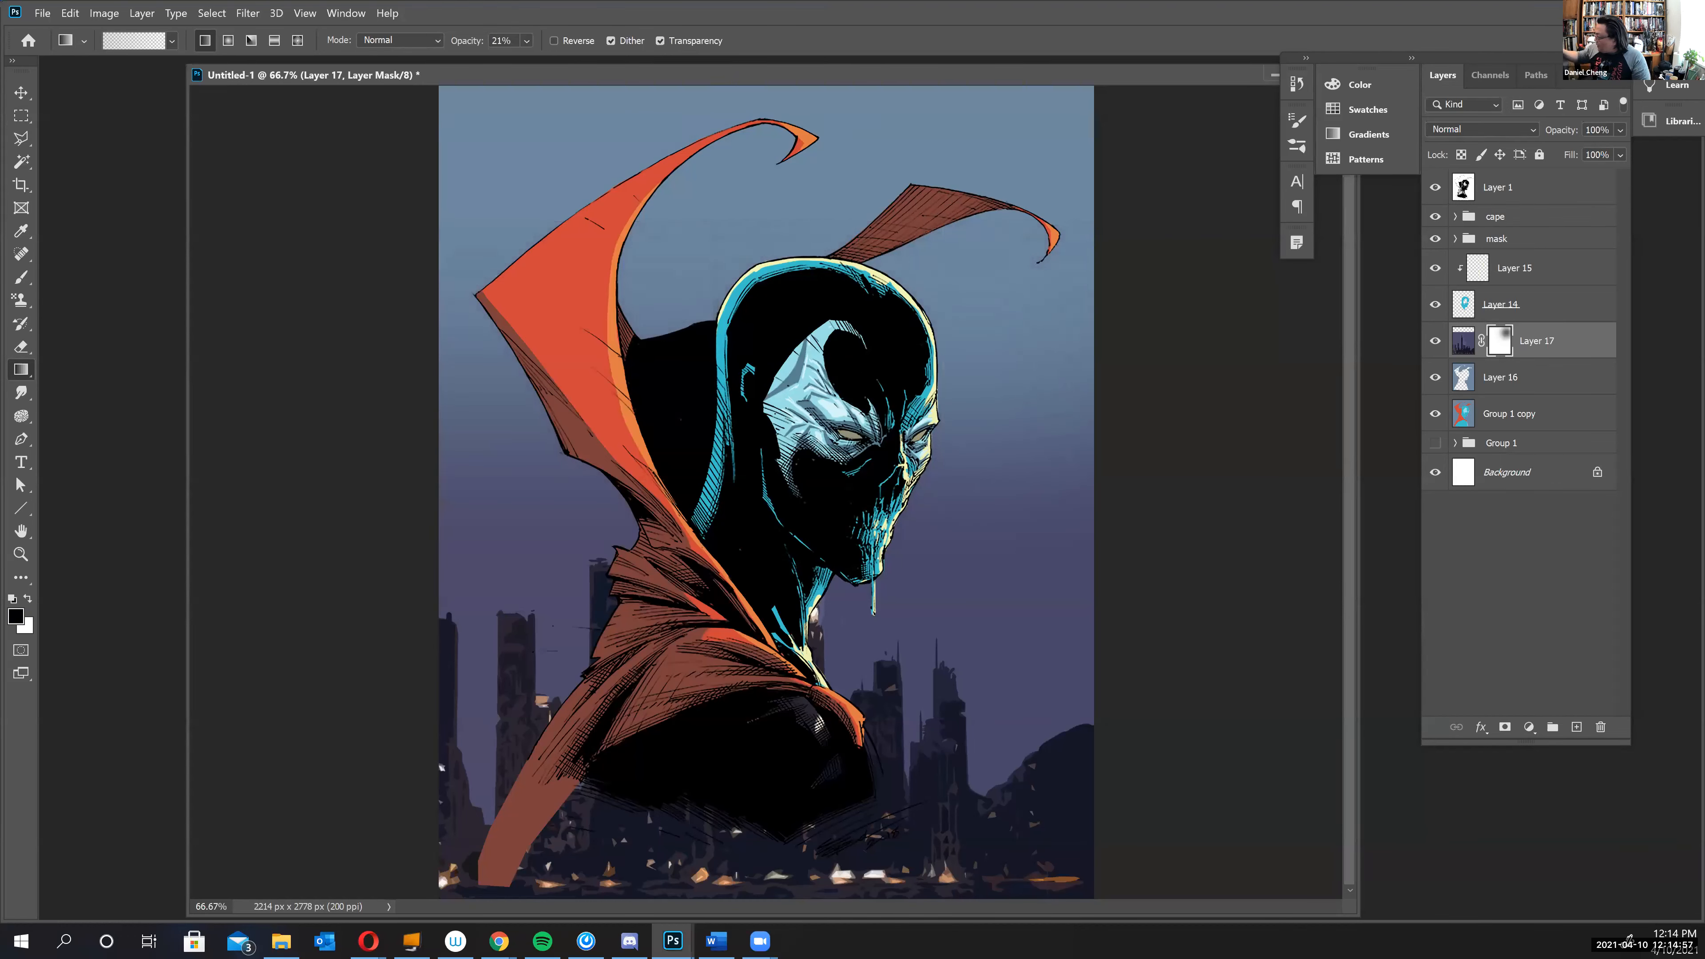
drag(875, 288, 875, 410)
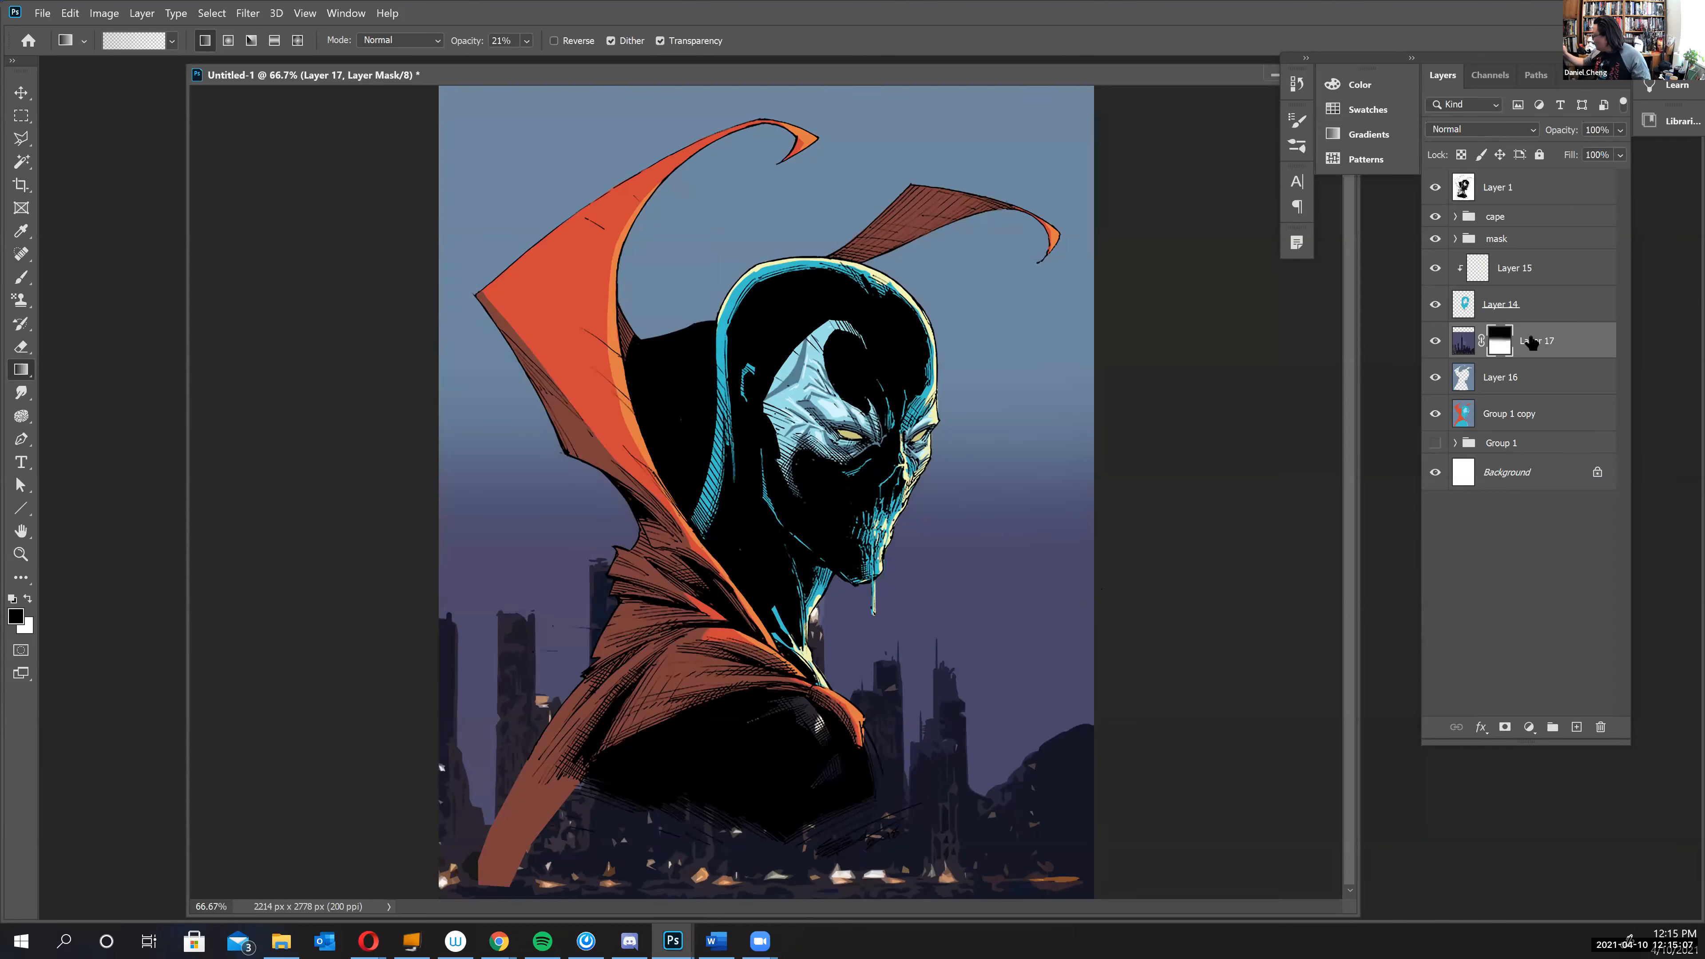
- Add a new layer above Layer 17 and fill in the figure's lower body in solid black with a 175 px brush
click(1464, 340)
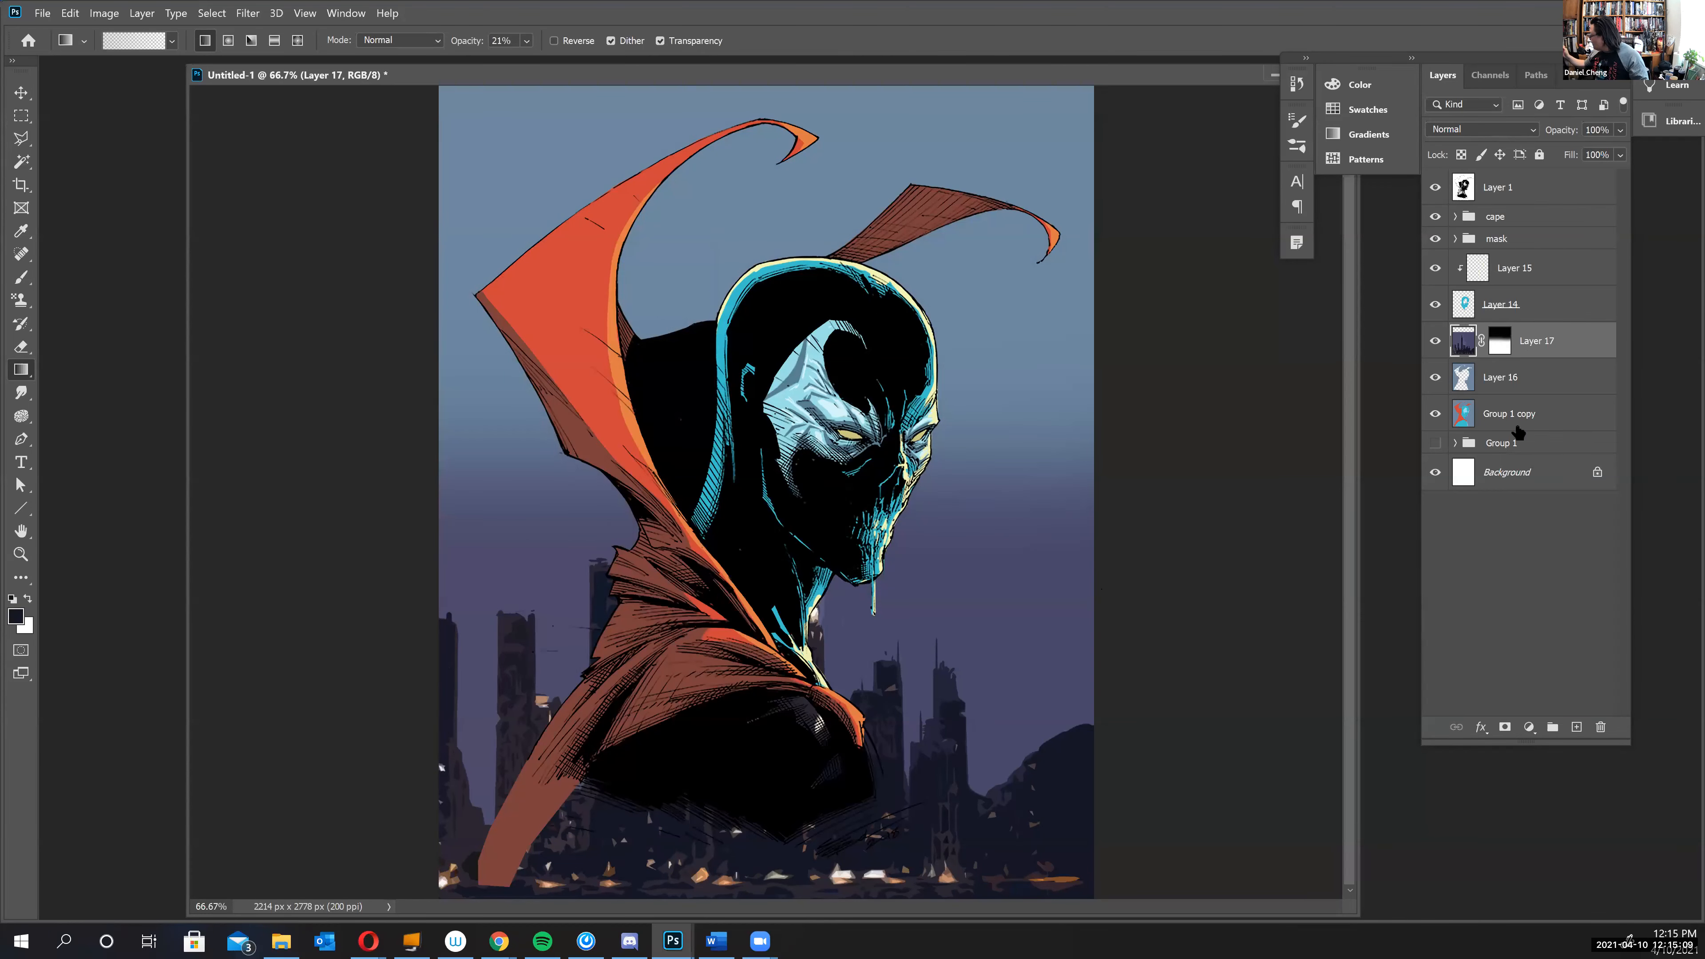
click(1577, 727)
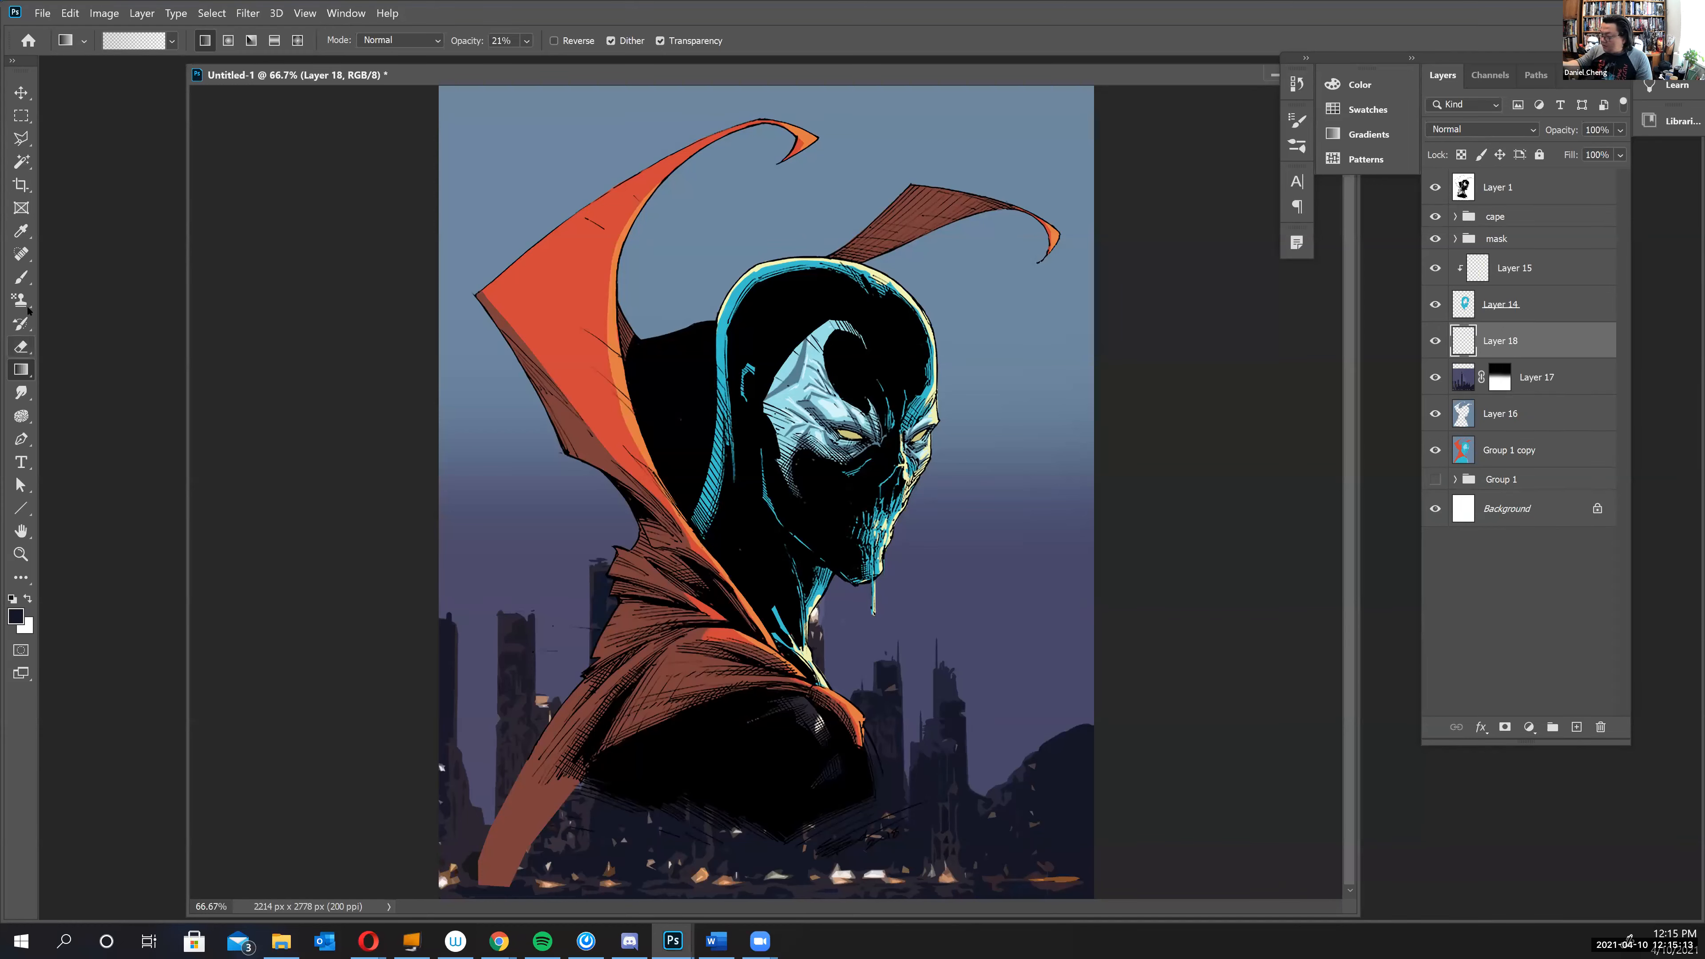
click(28, 283)
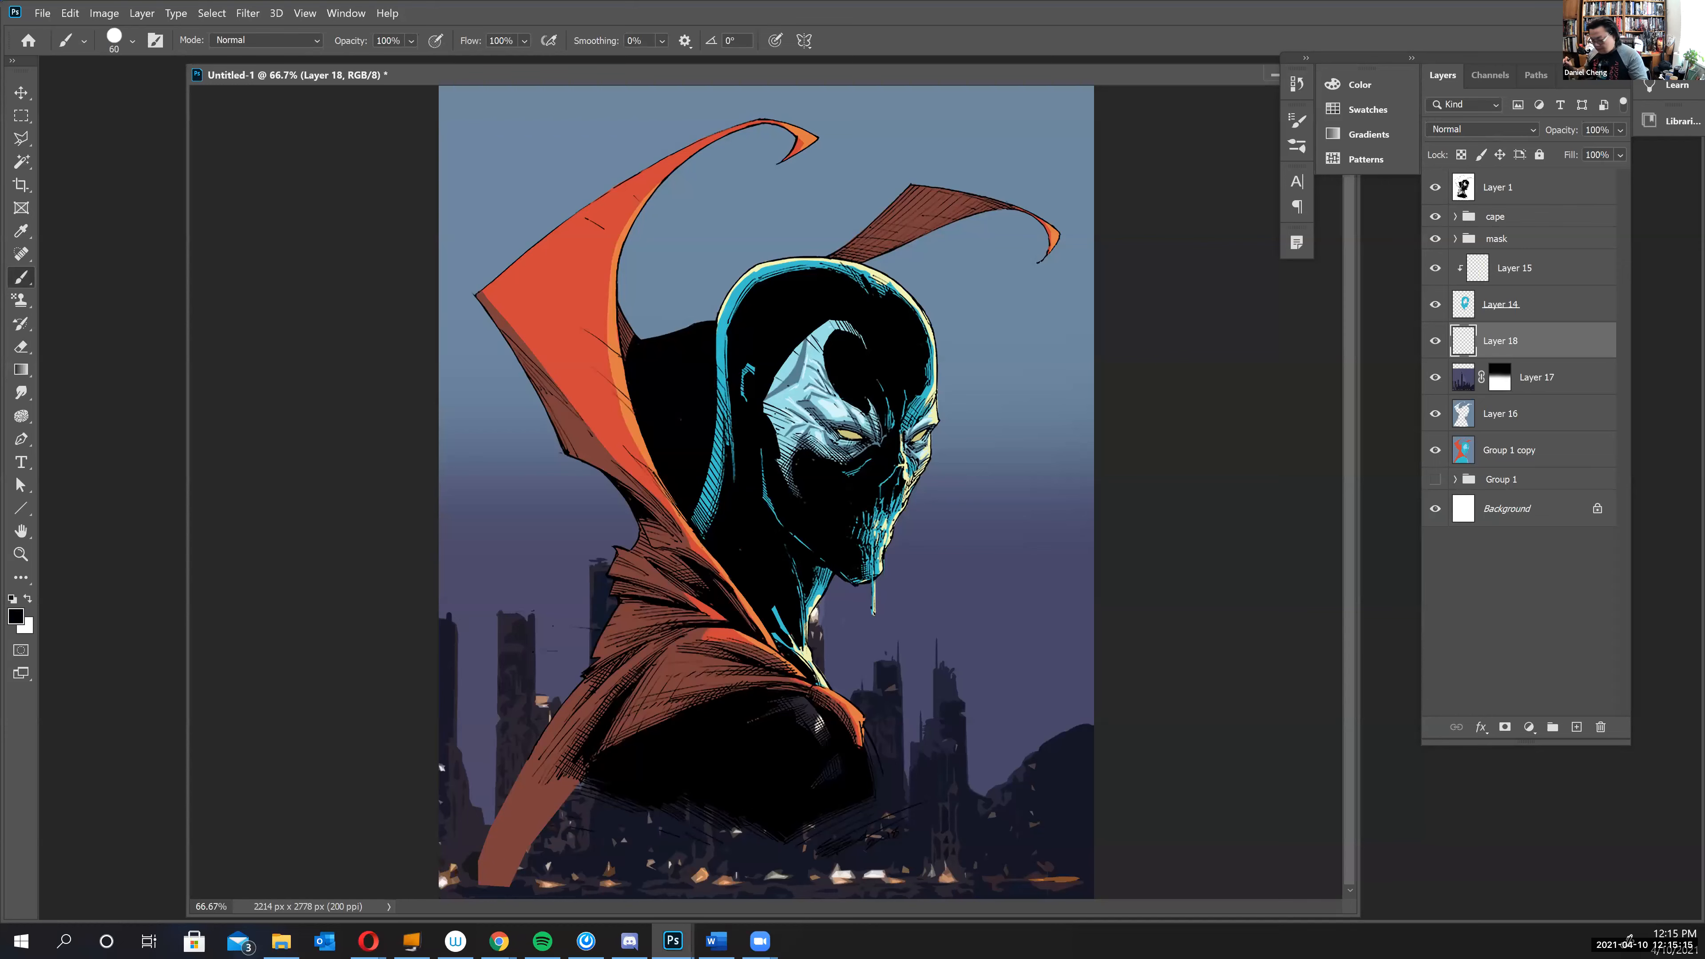
key(])
mouse_move(607, 800)
mouse_down()
mouse_move(537, 885)
mouse_move(567, 807)
mouse_move(604, 804)
mouse_move(567, 825)
mouse_move(620, 800)
mouse_move(557, 909)
mouse_move(724, 782)
mouse_move(769, 788)
mouse_move(714, 895)
mouse_move(824, 831)
mouse_move(812, 917)
mouse_move(849, 846)
mouse_move(864, 866)
mouse_move(879, 852)
mouse_move(876, 783)
mouse_up()
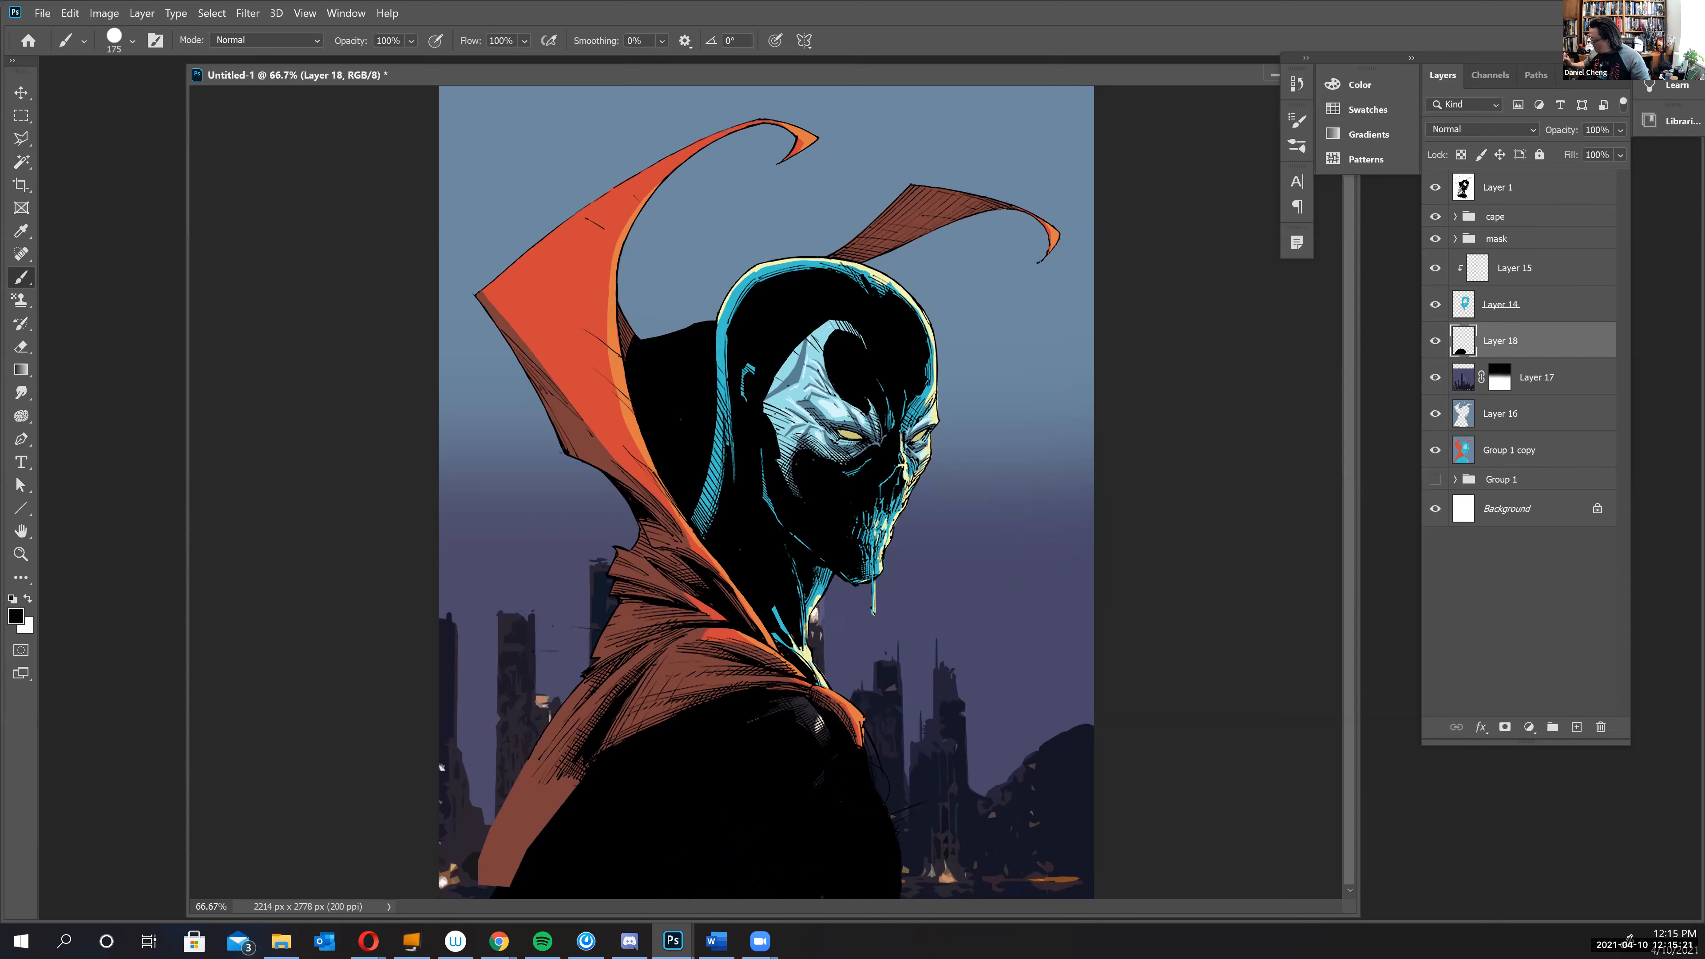
- Extend the cape's lower end down to the canvas edge with the brown sampled from the cape
alt+click(504, 852)
drag(503, 852, 492, 927)
mouse_move(501, 845)
mouse_down()
mouse_move(495, 930)
mouse_move(474, 931)
mouse_up()
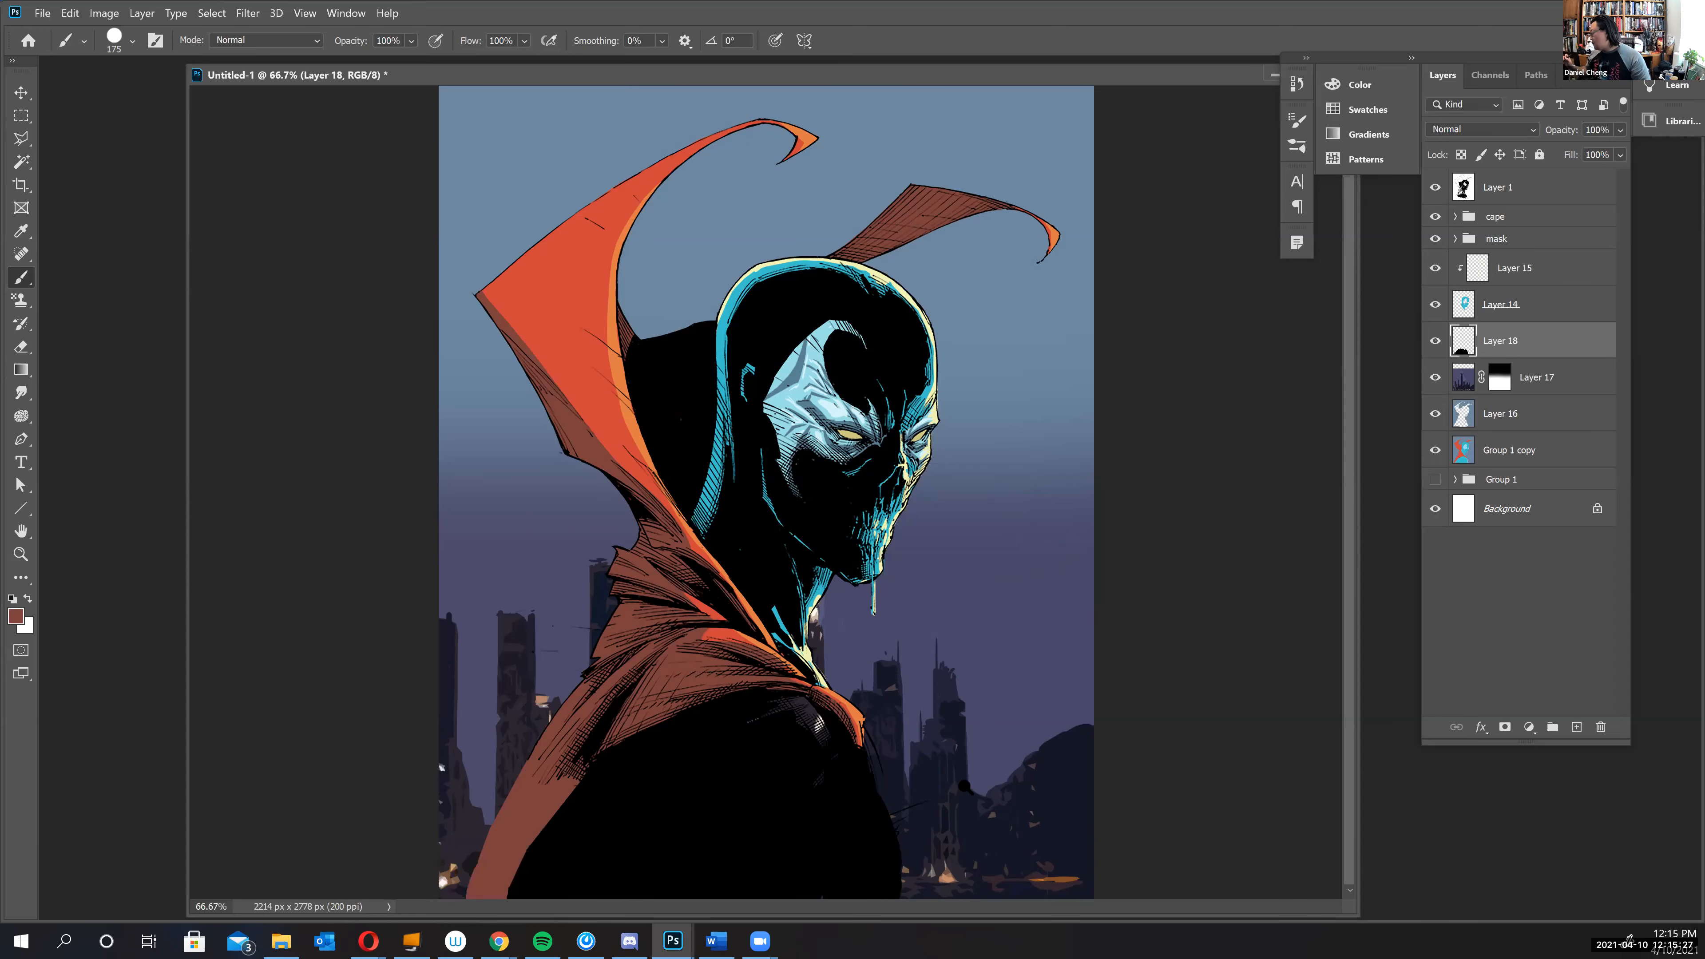
key(ctrl+minus)
key(ctrl+plus)
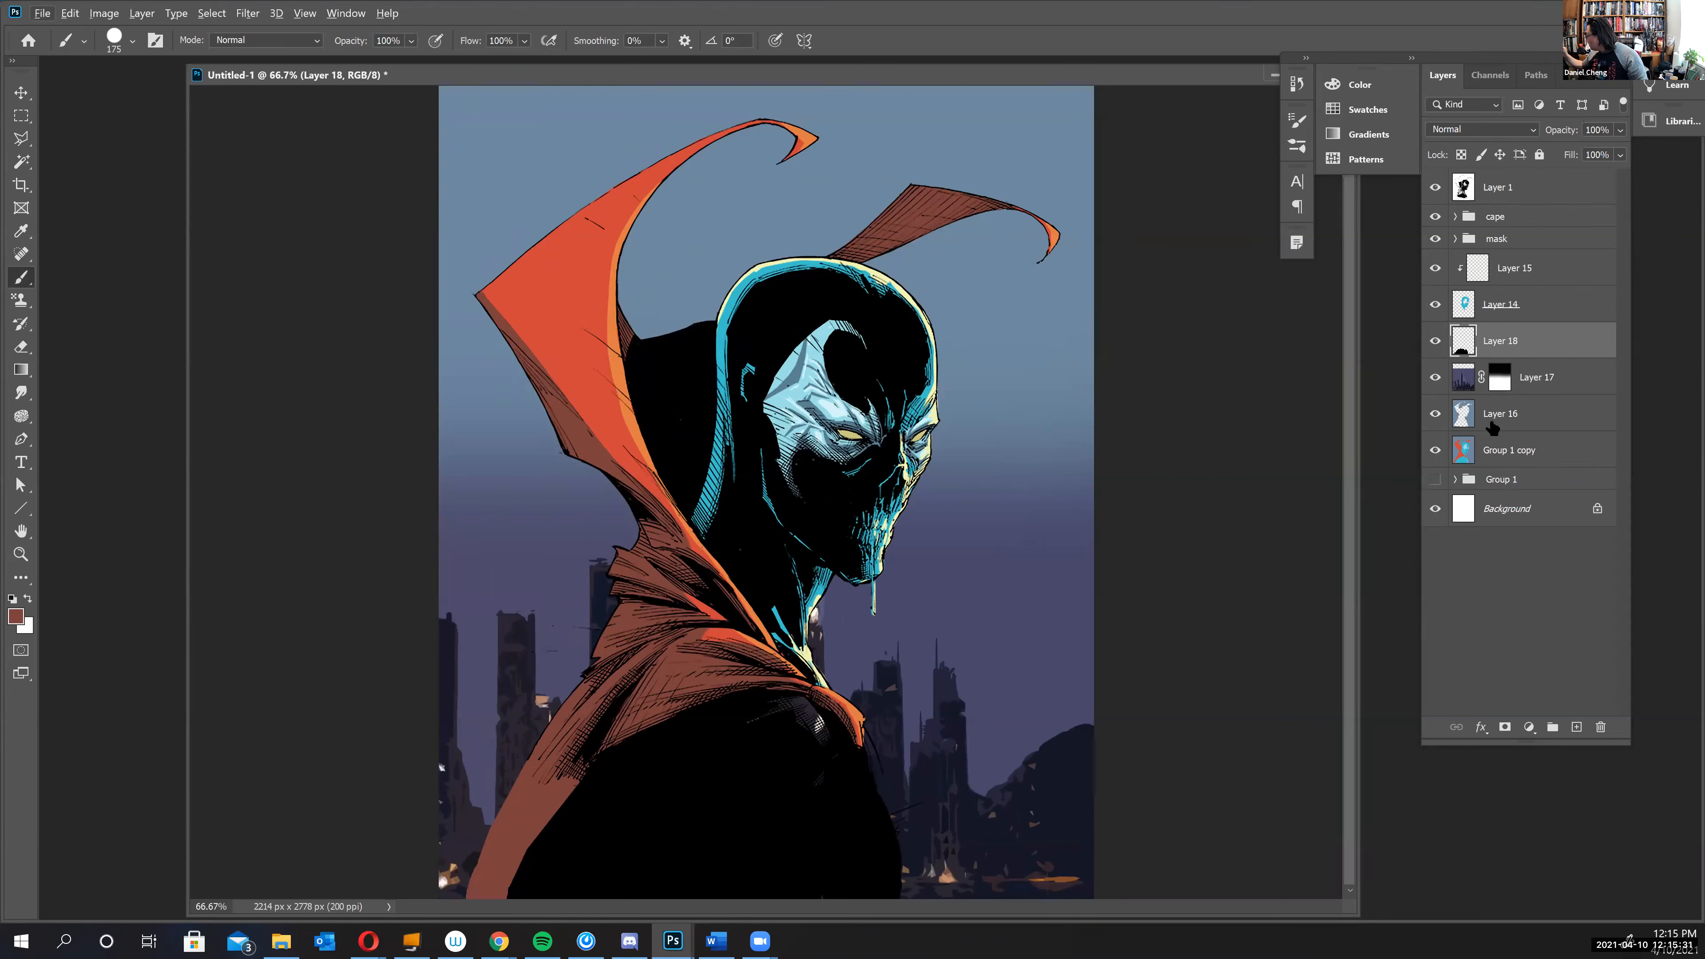
- Magic Wand the narrow rim along the figure's back on Group 1 copy, and paint it on Layer 18 in sampled blue-grey with a pale yellow outer edge
click(1498, 452)
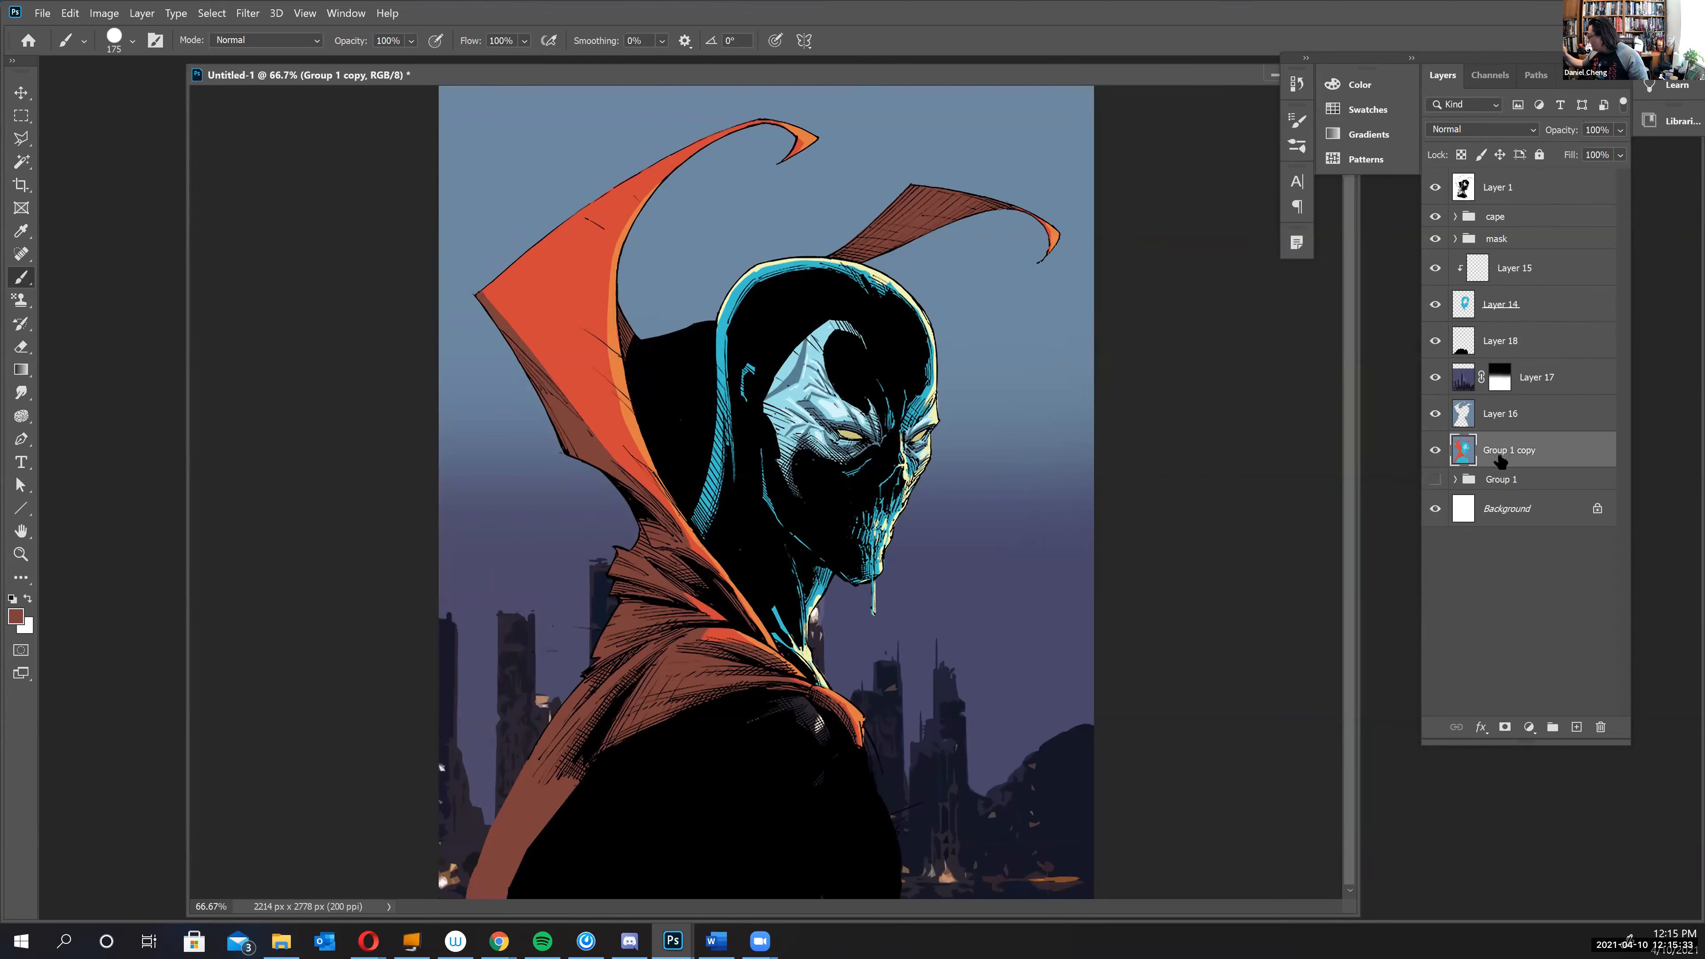
click(30, 163)
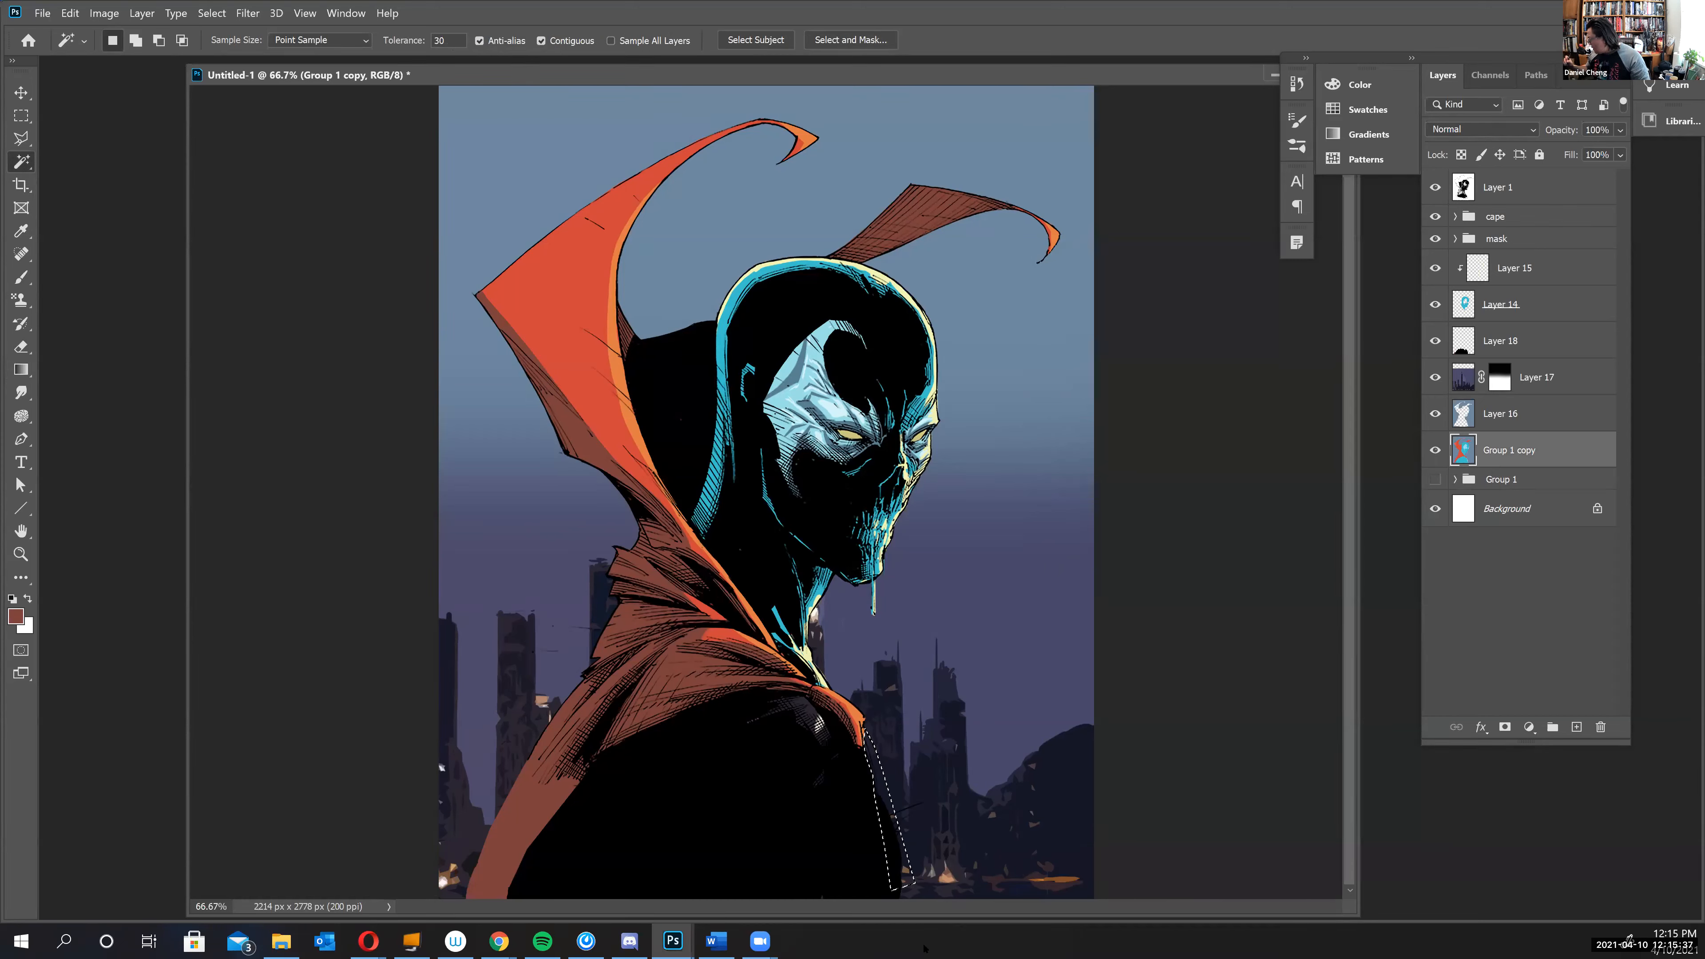
click(1544, 380)
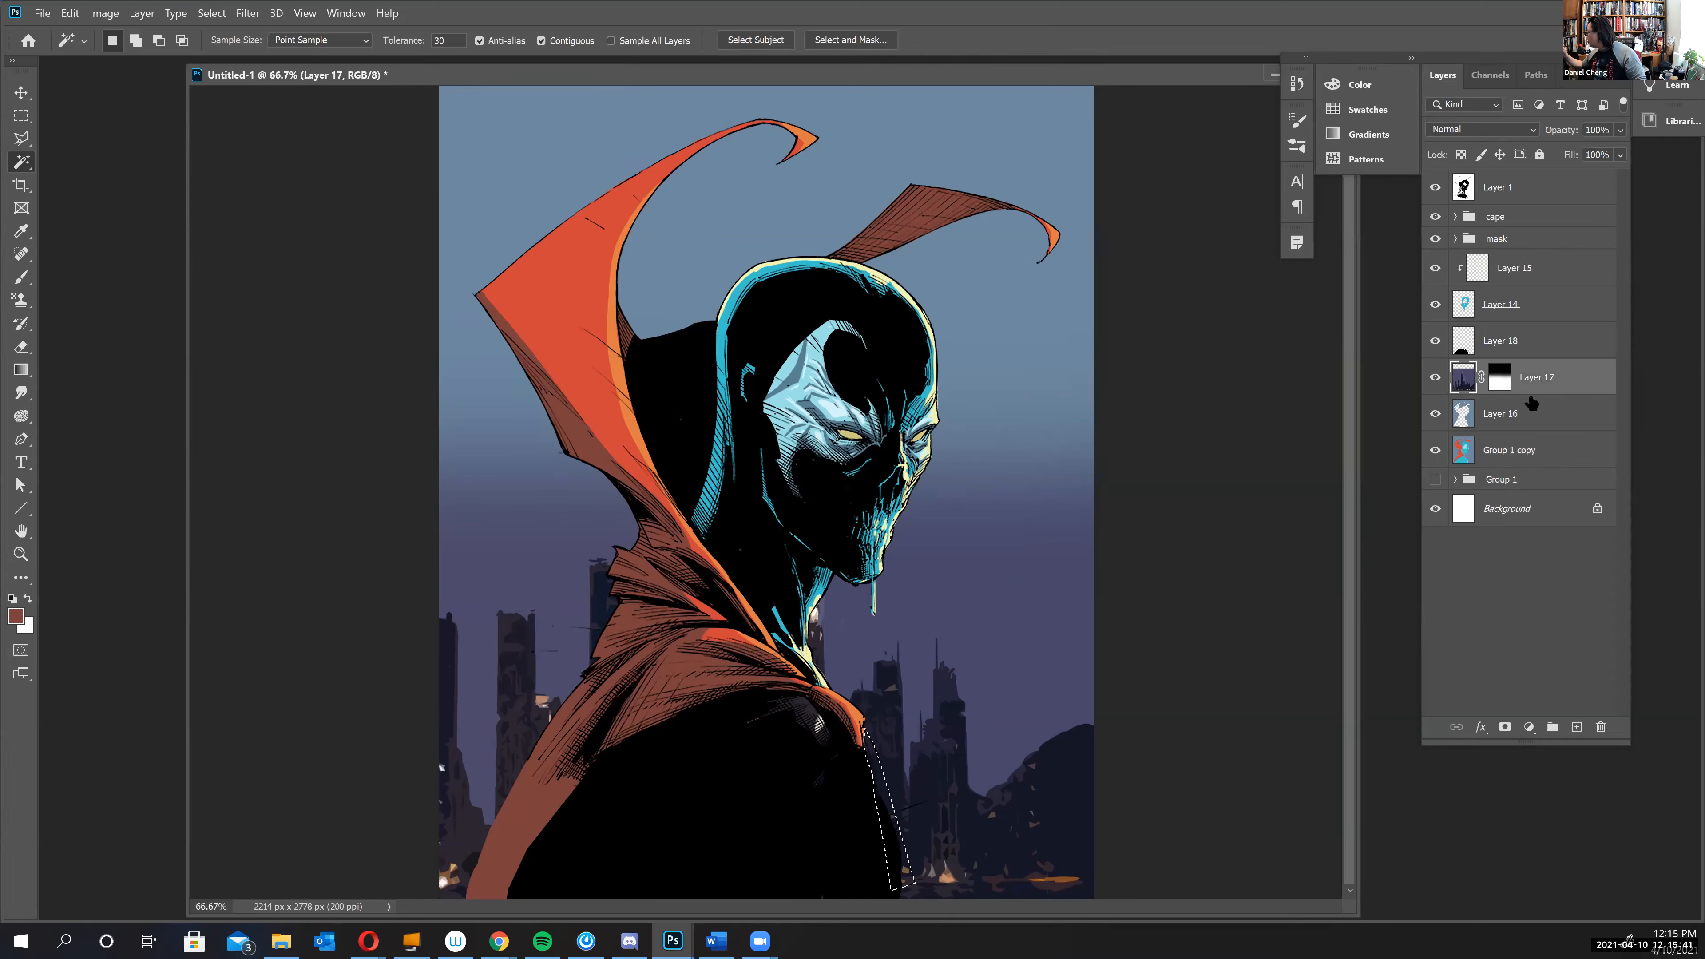
click(1555, 348)
key(b)
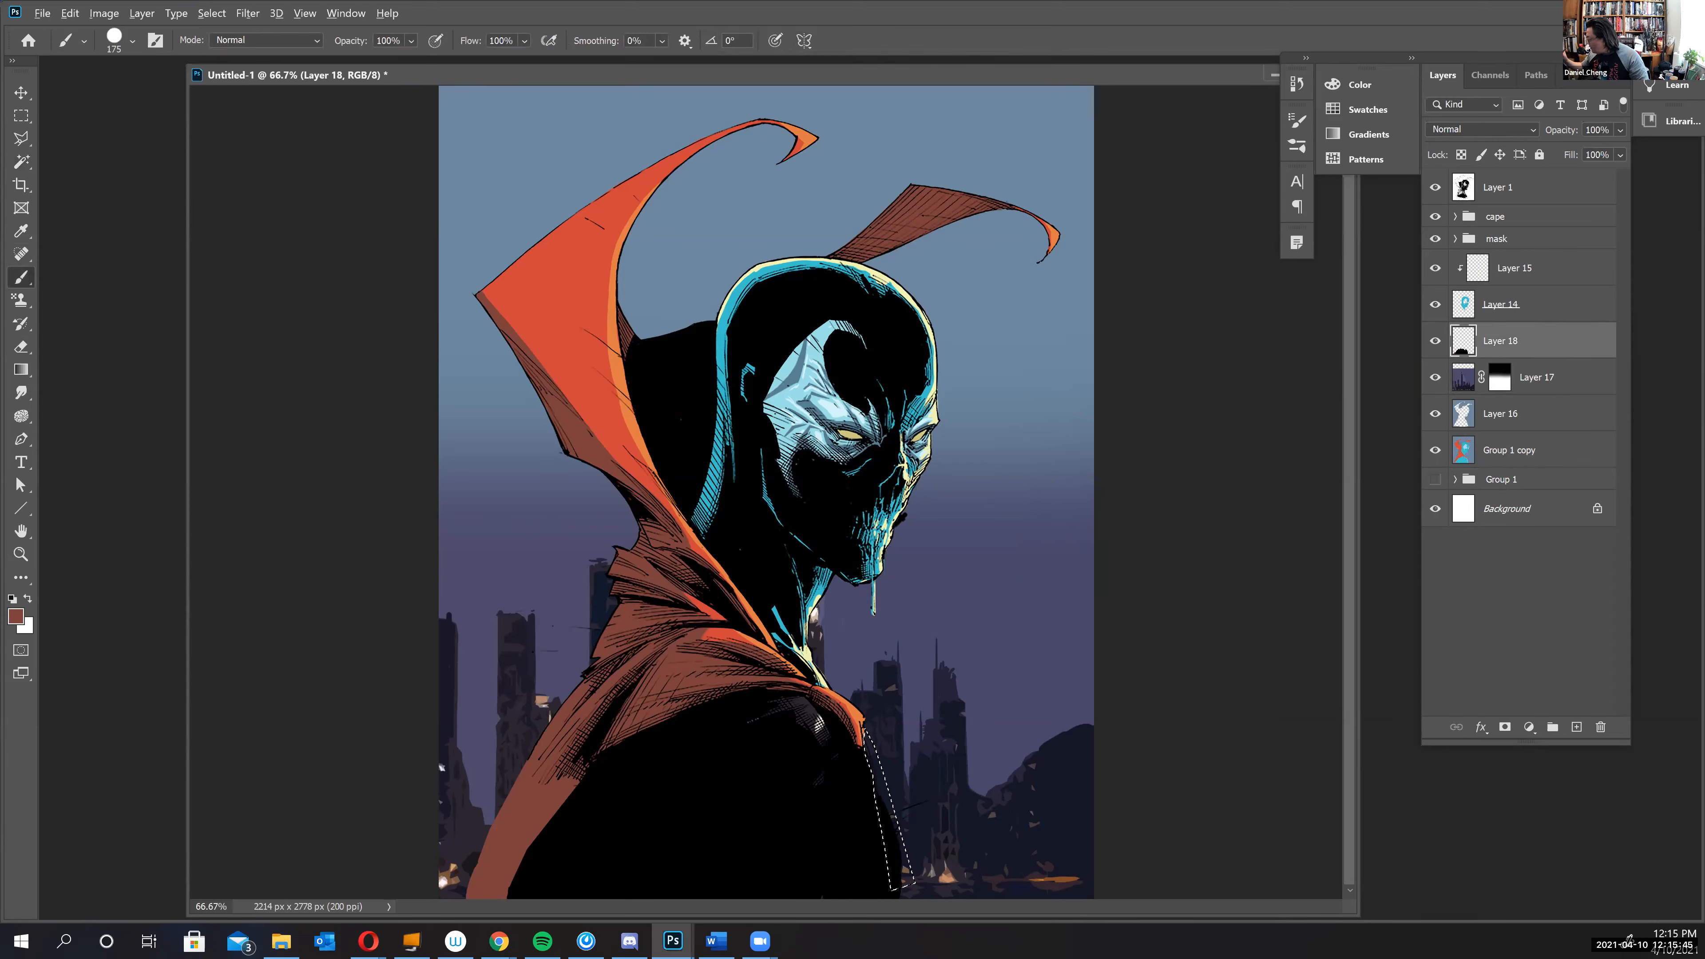
alt+click(826, 410)
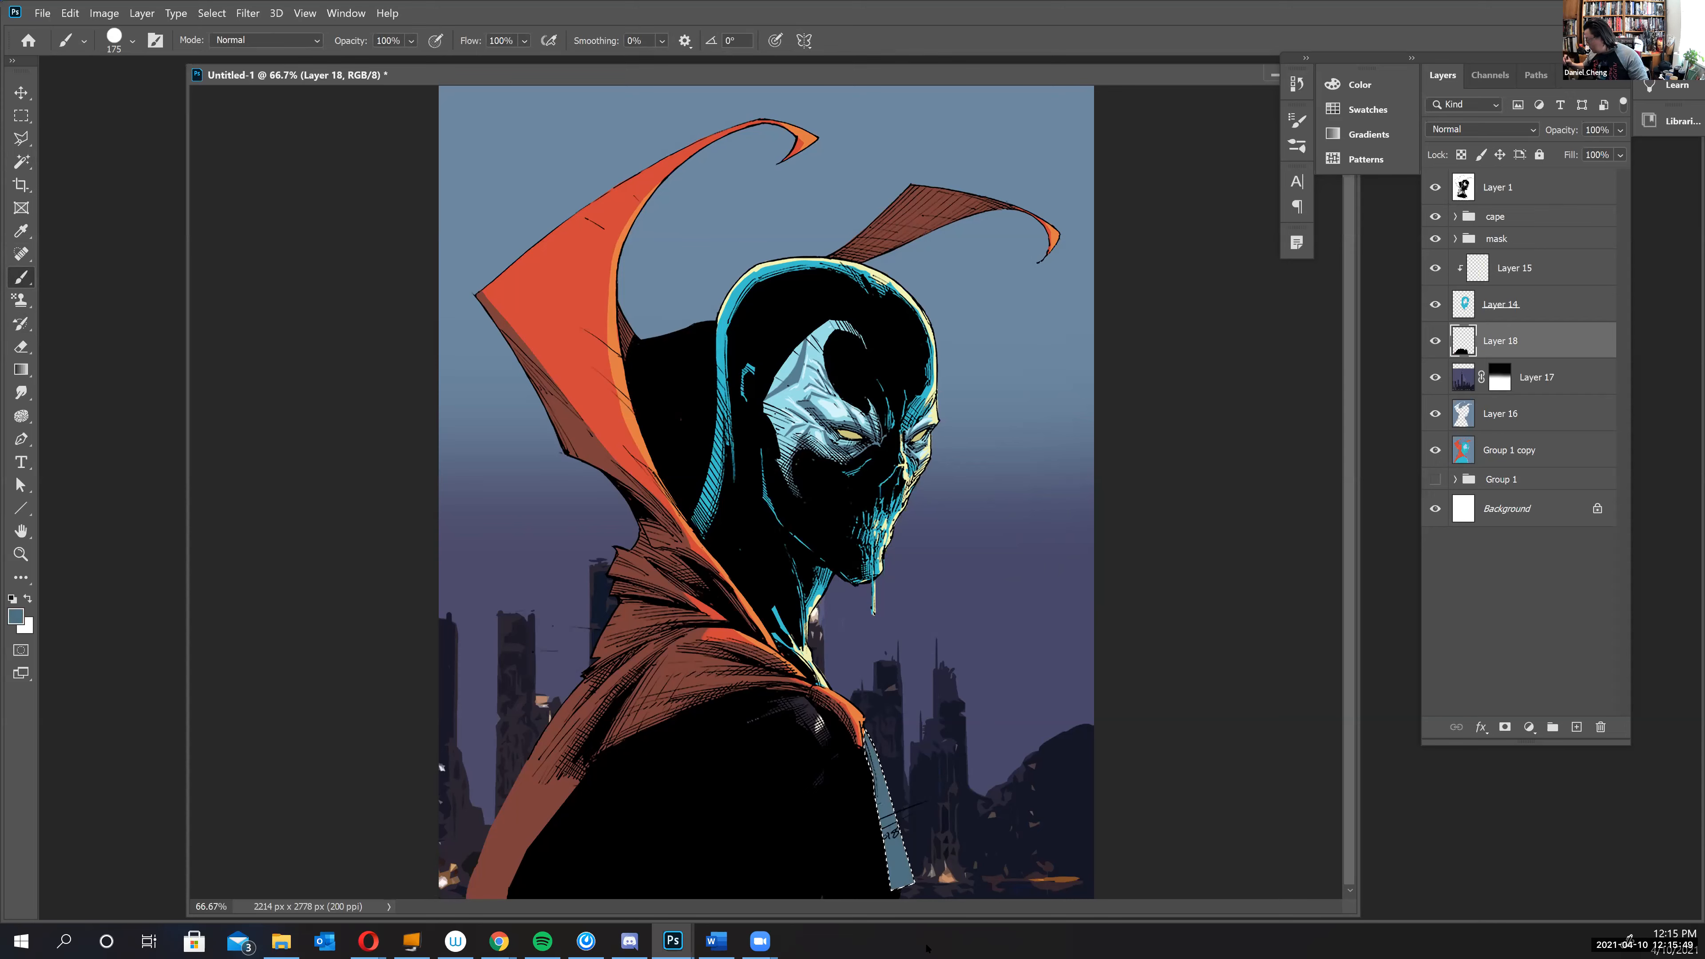
alt+click(912, 464)
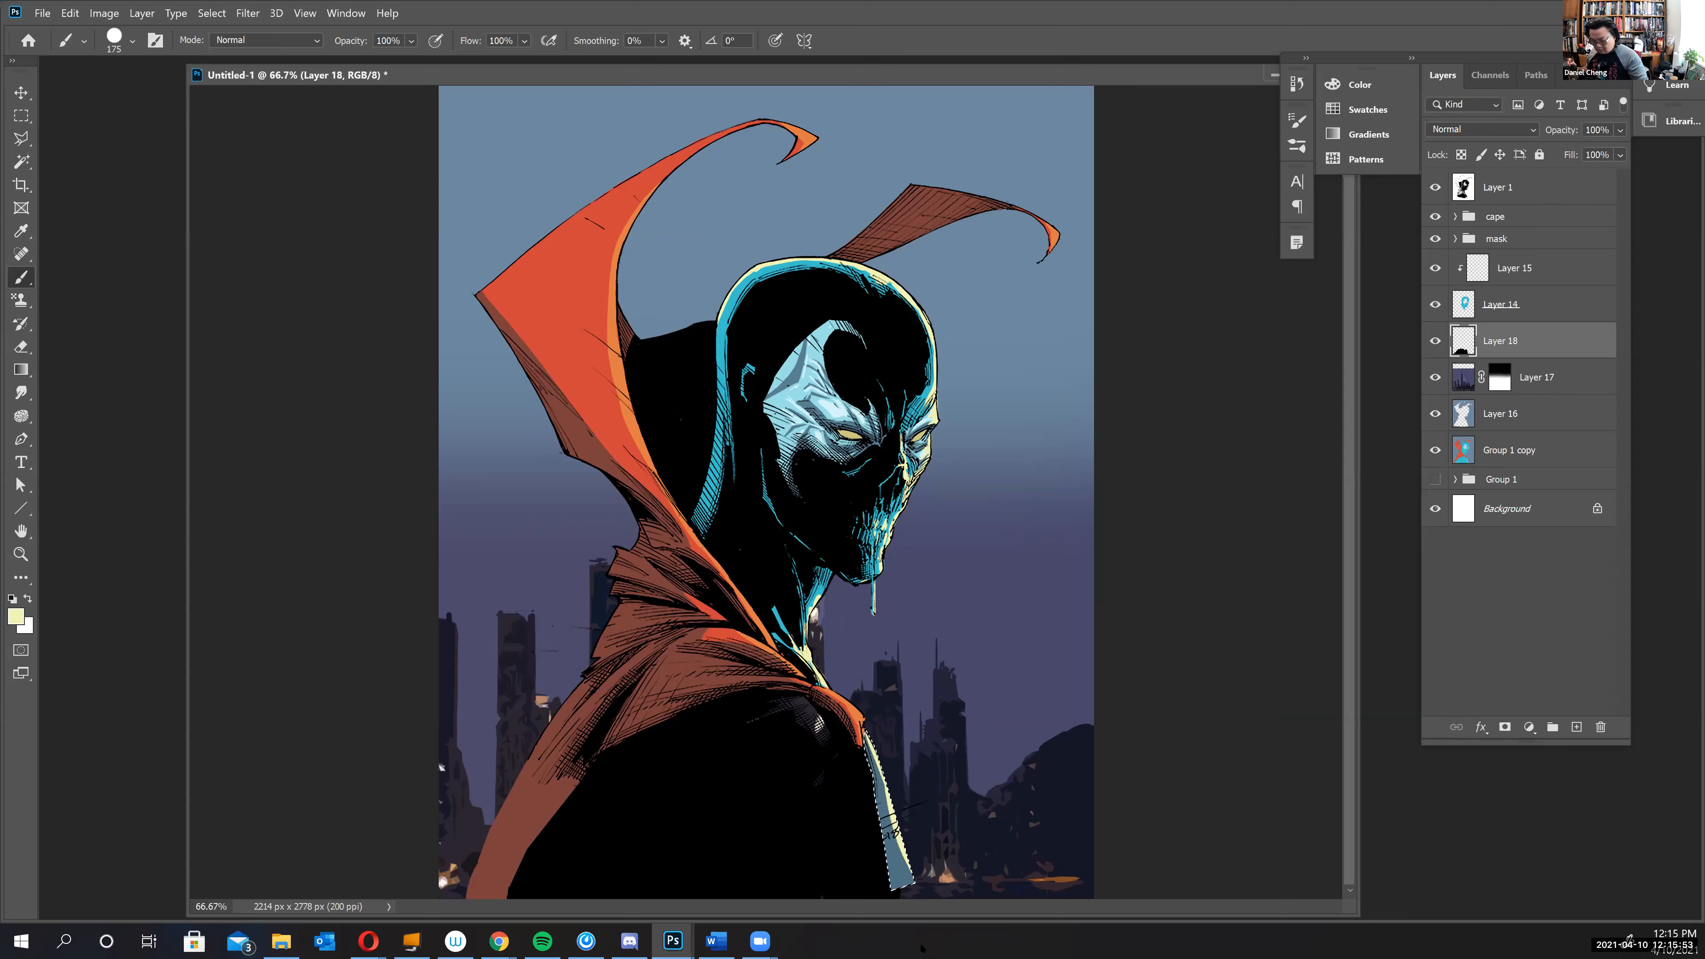
- Extend the rim strip to the canvas's lower edge in the sampled blue-grey and touch up the body beside it in black
alt+click(902, 888)
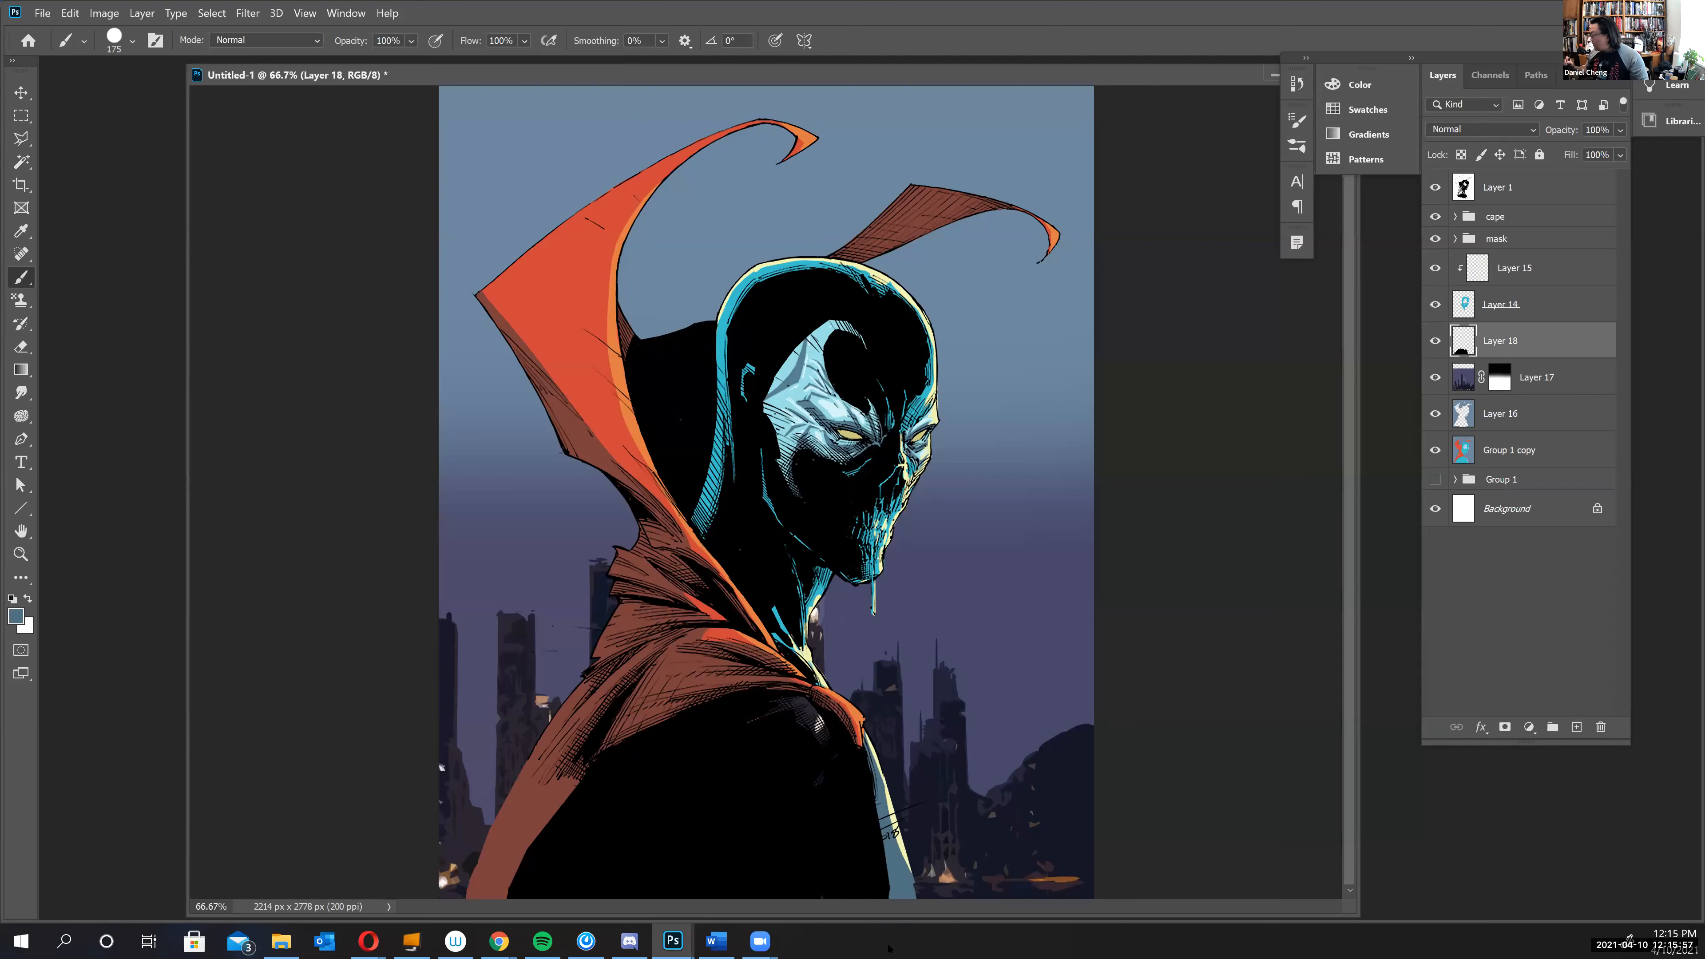
click(894, 892)
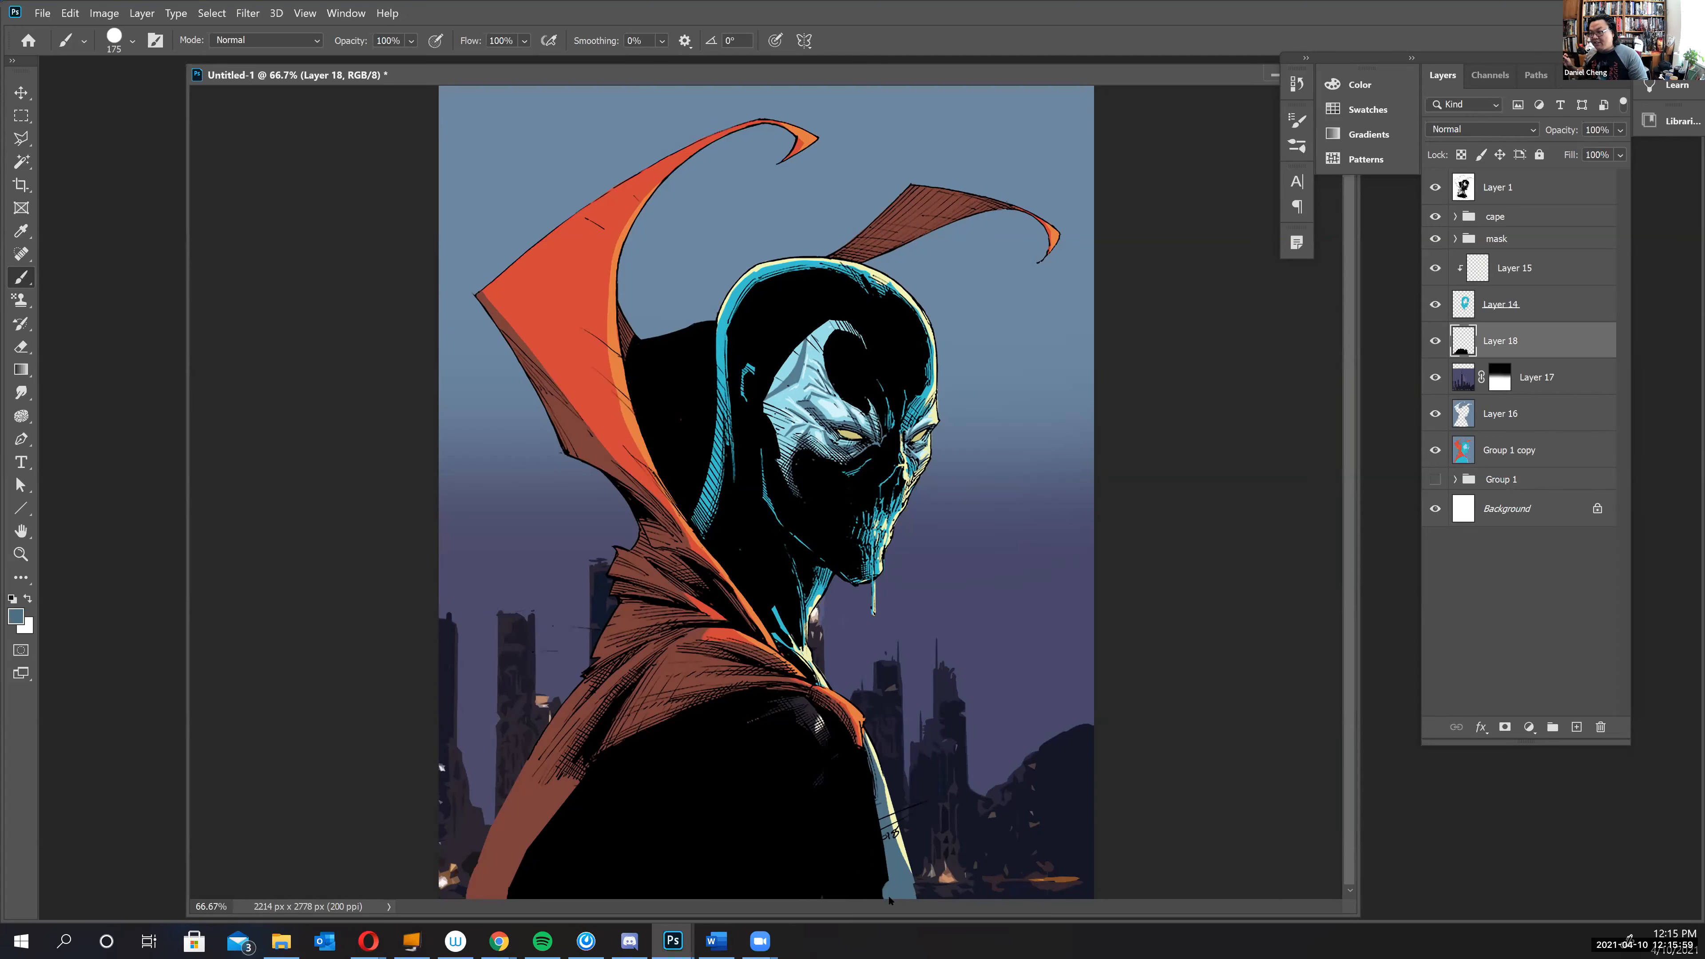
key(ctrl+minus)
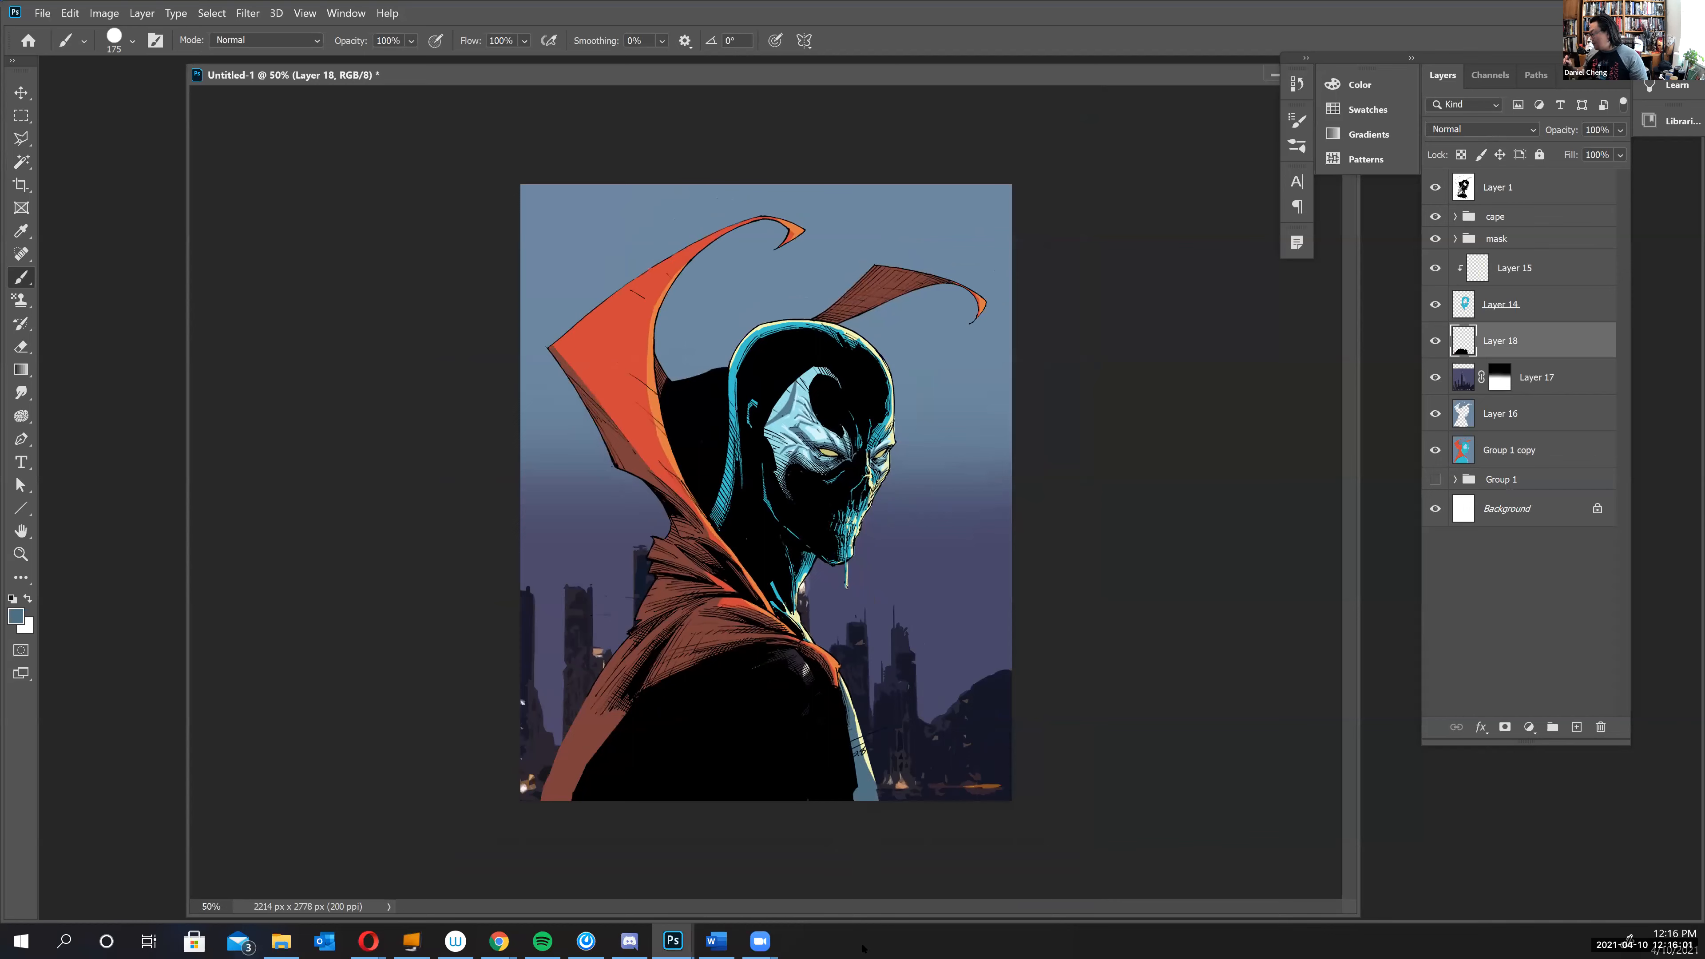
key(d)
drag(835, 759, 848, 821)
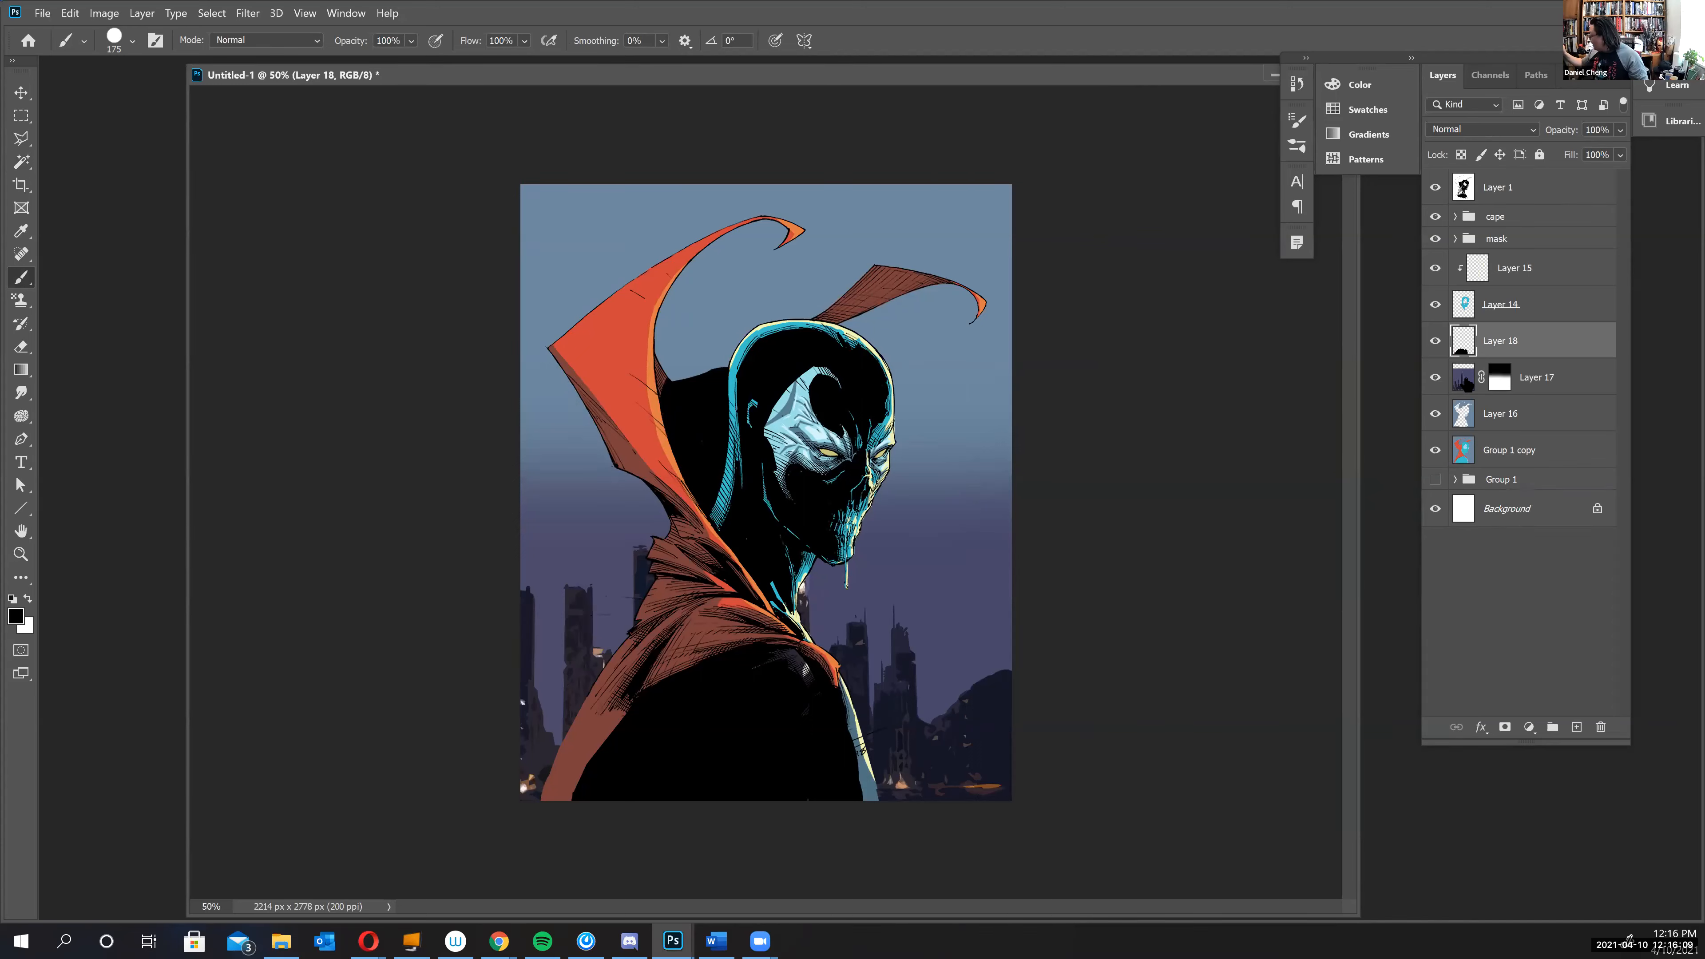
- Compare the artwork with and without Layer 17's skyline and Layer 18's extended body by toggling each layer's visibility
click(1435, 379)
click(1435, 378)
click(1435, 341)
click(1435, 341)
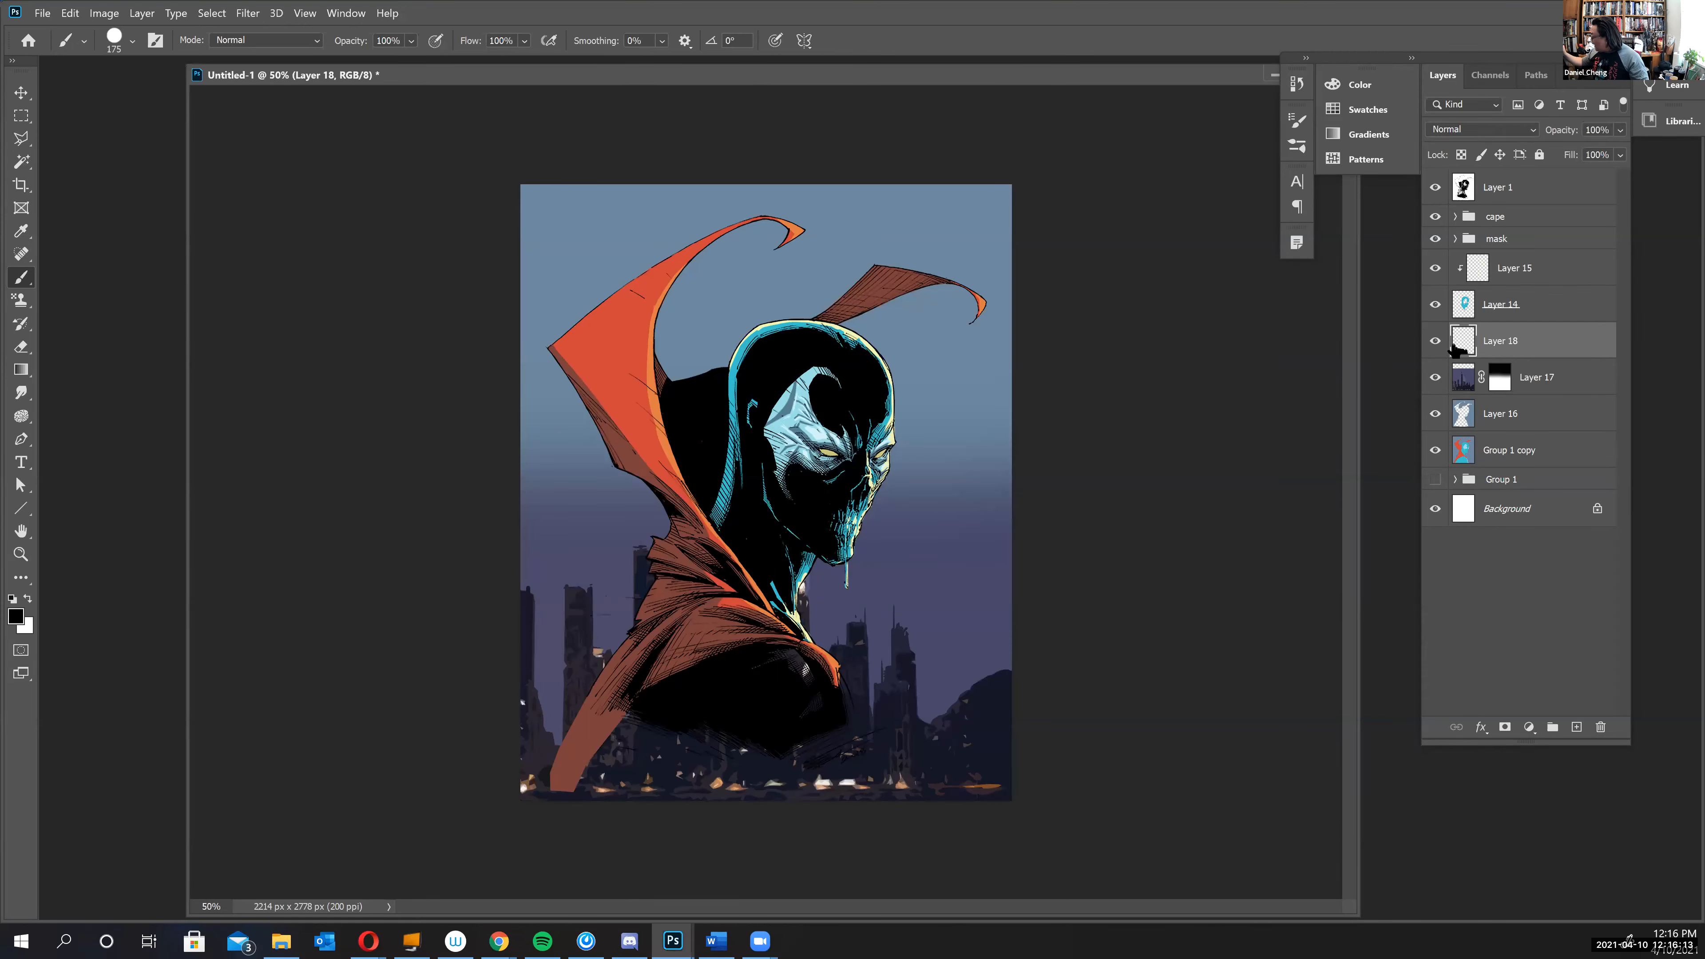
click(1435, 340)
click(1436, 341)
click(1435, 340)
key(ctrl+plus)
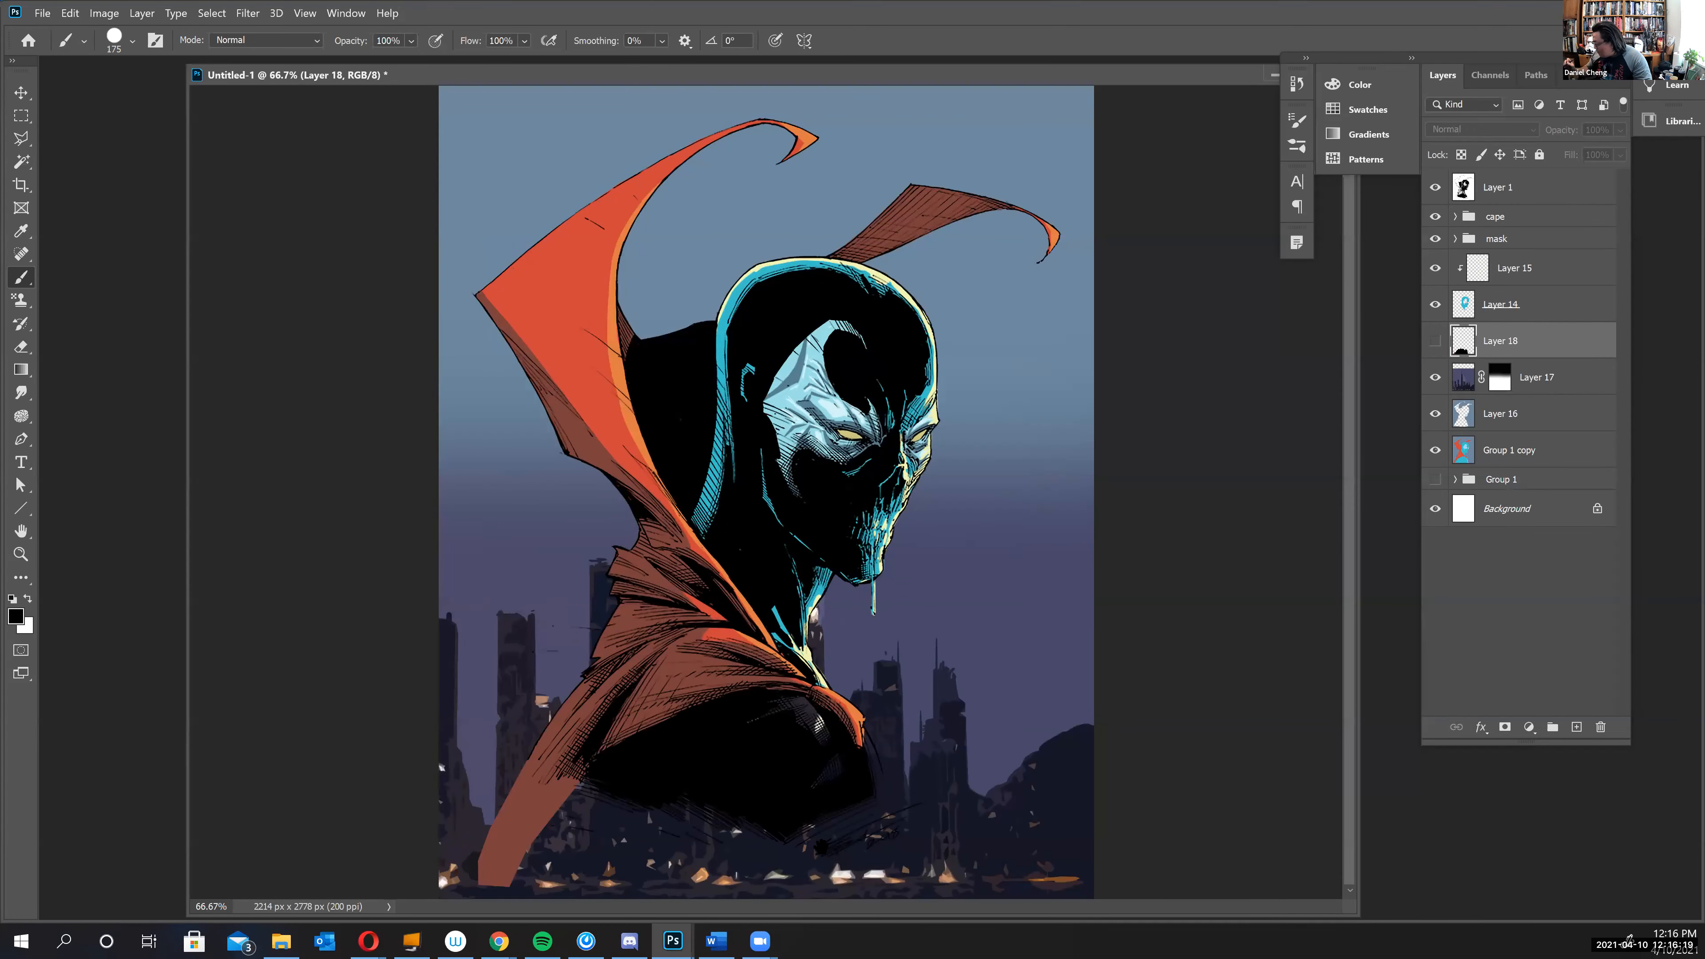
click(1436, 378)
click(1436, 378)
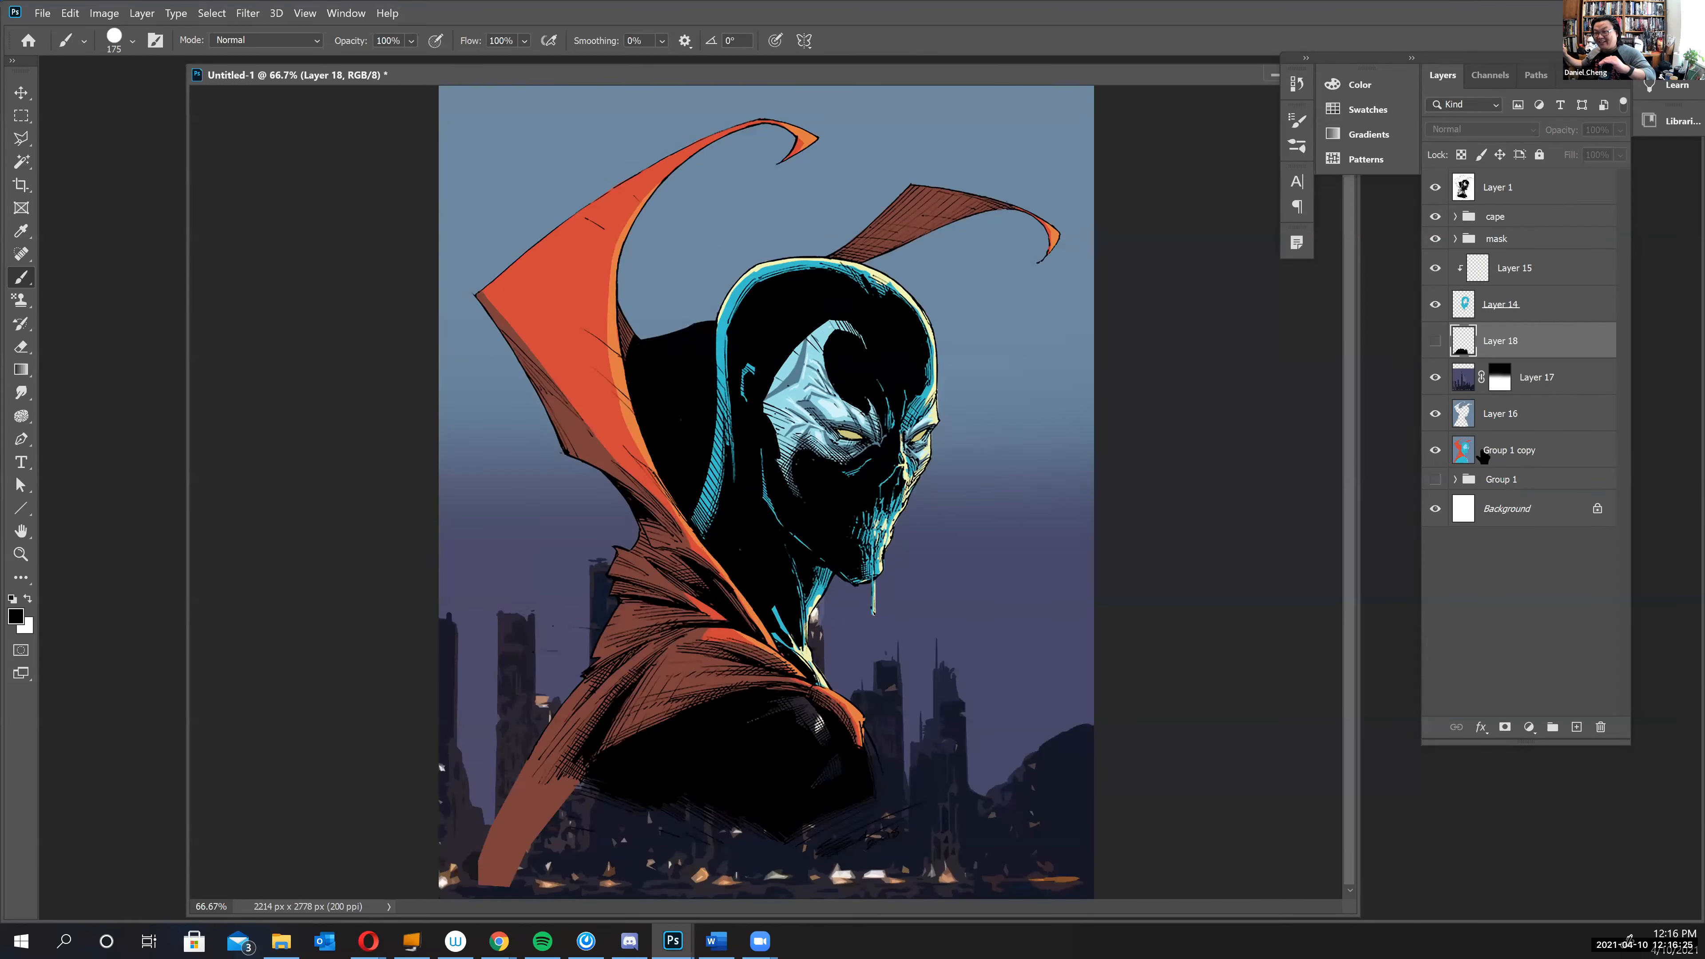
click(1436, 342)
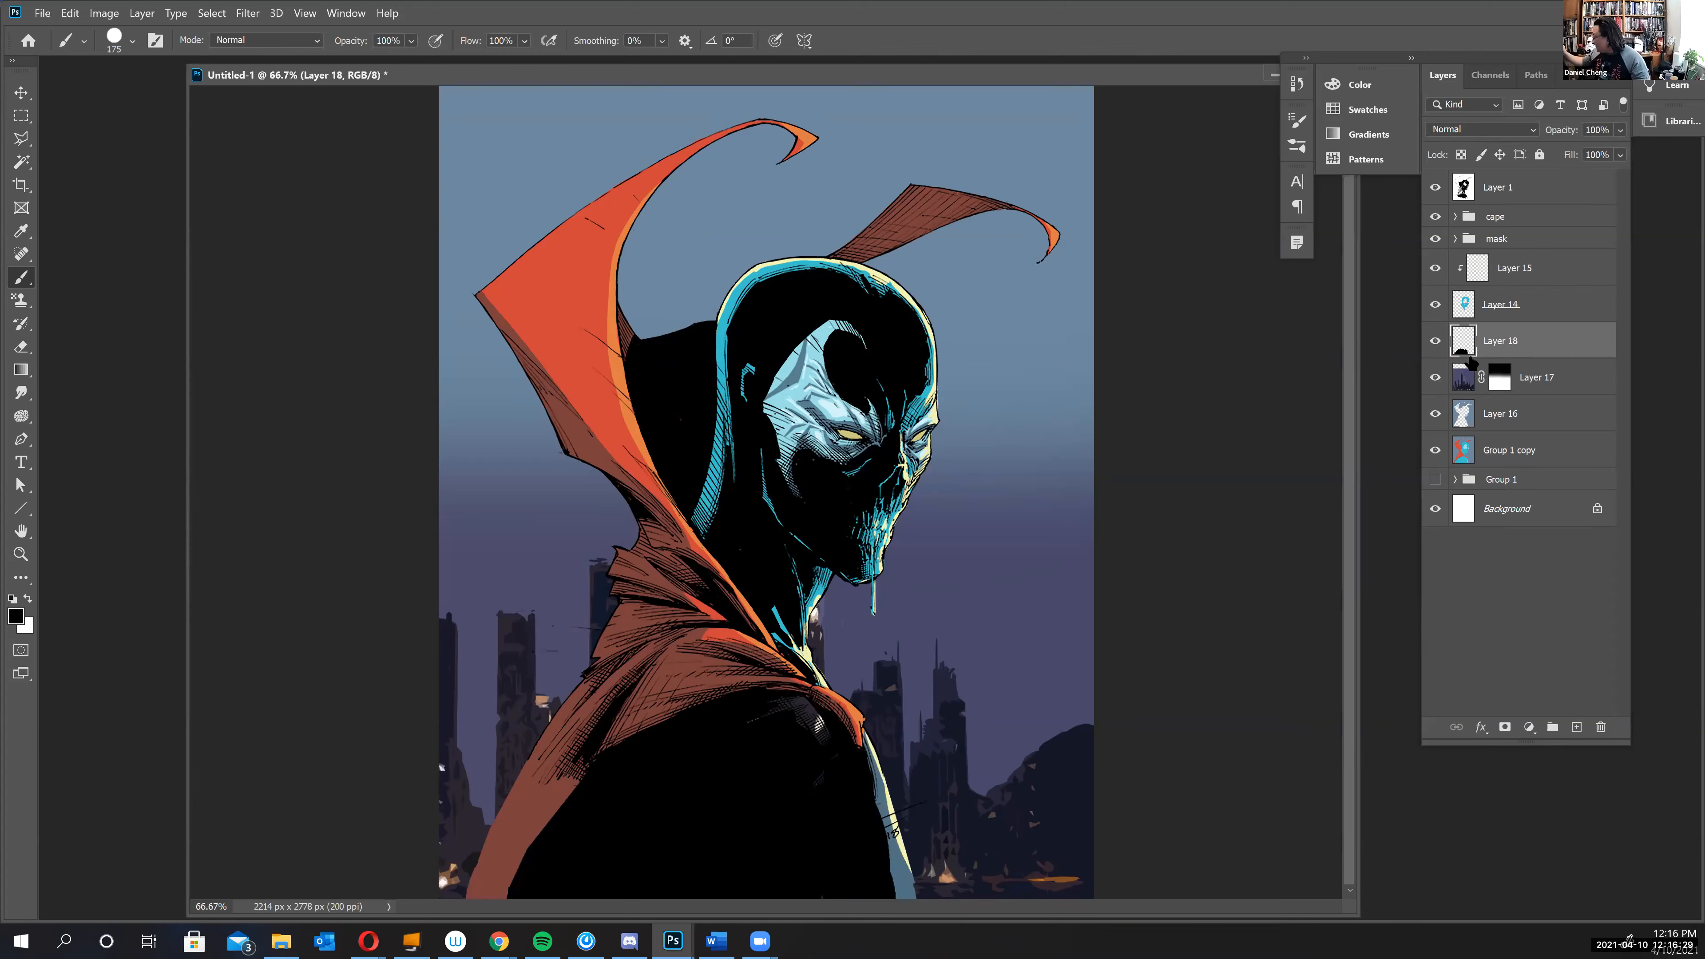
click(1436, 344)
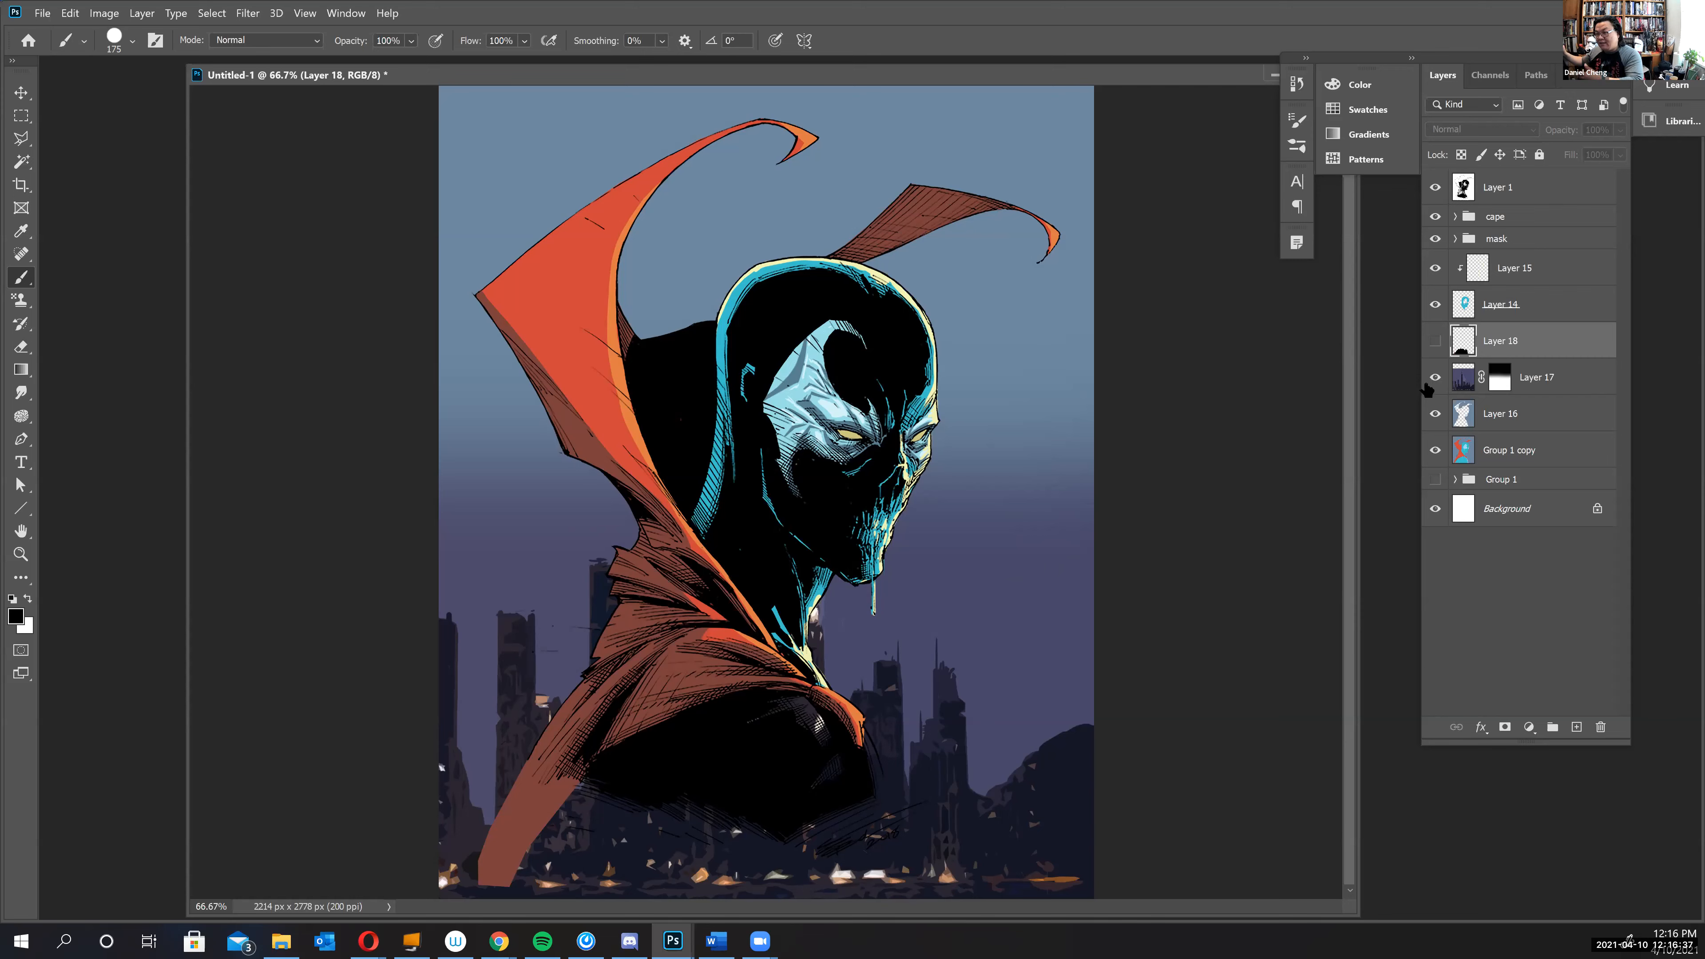
click(1436, 345)
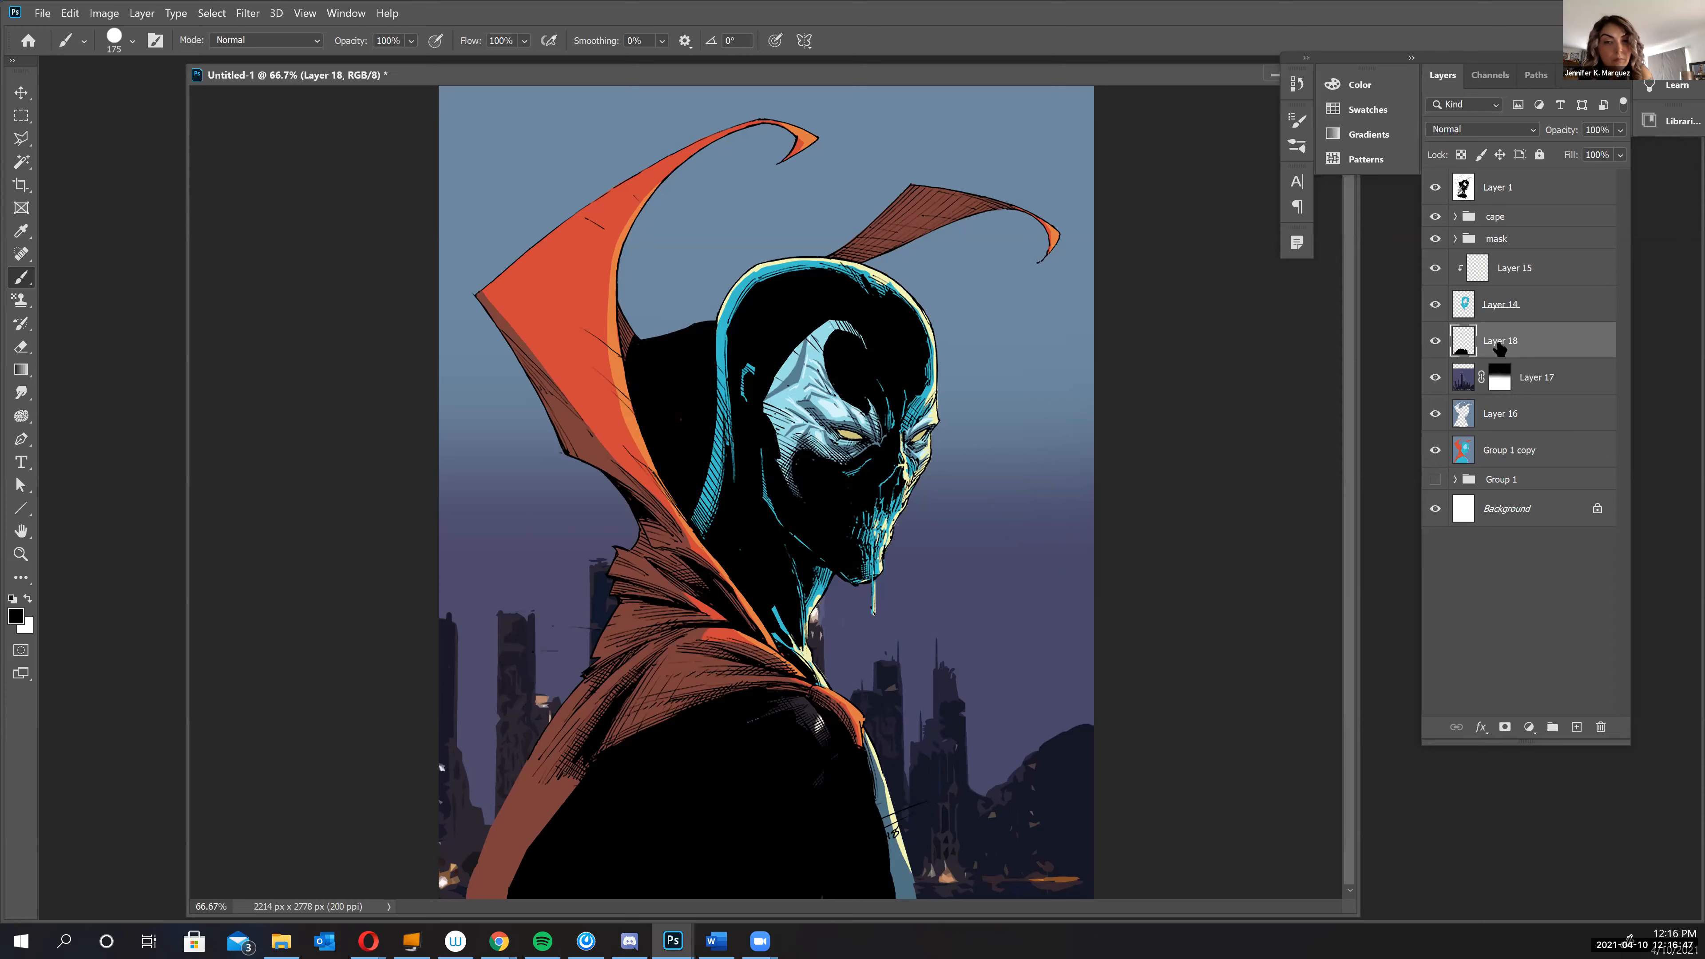
- Add a new layer above the cape group and darken the canvas's lower part with an upward-fading black gradient at 21% opacity
key(ctrl+minus)
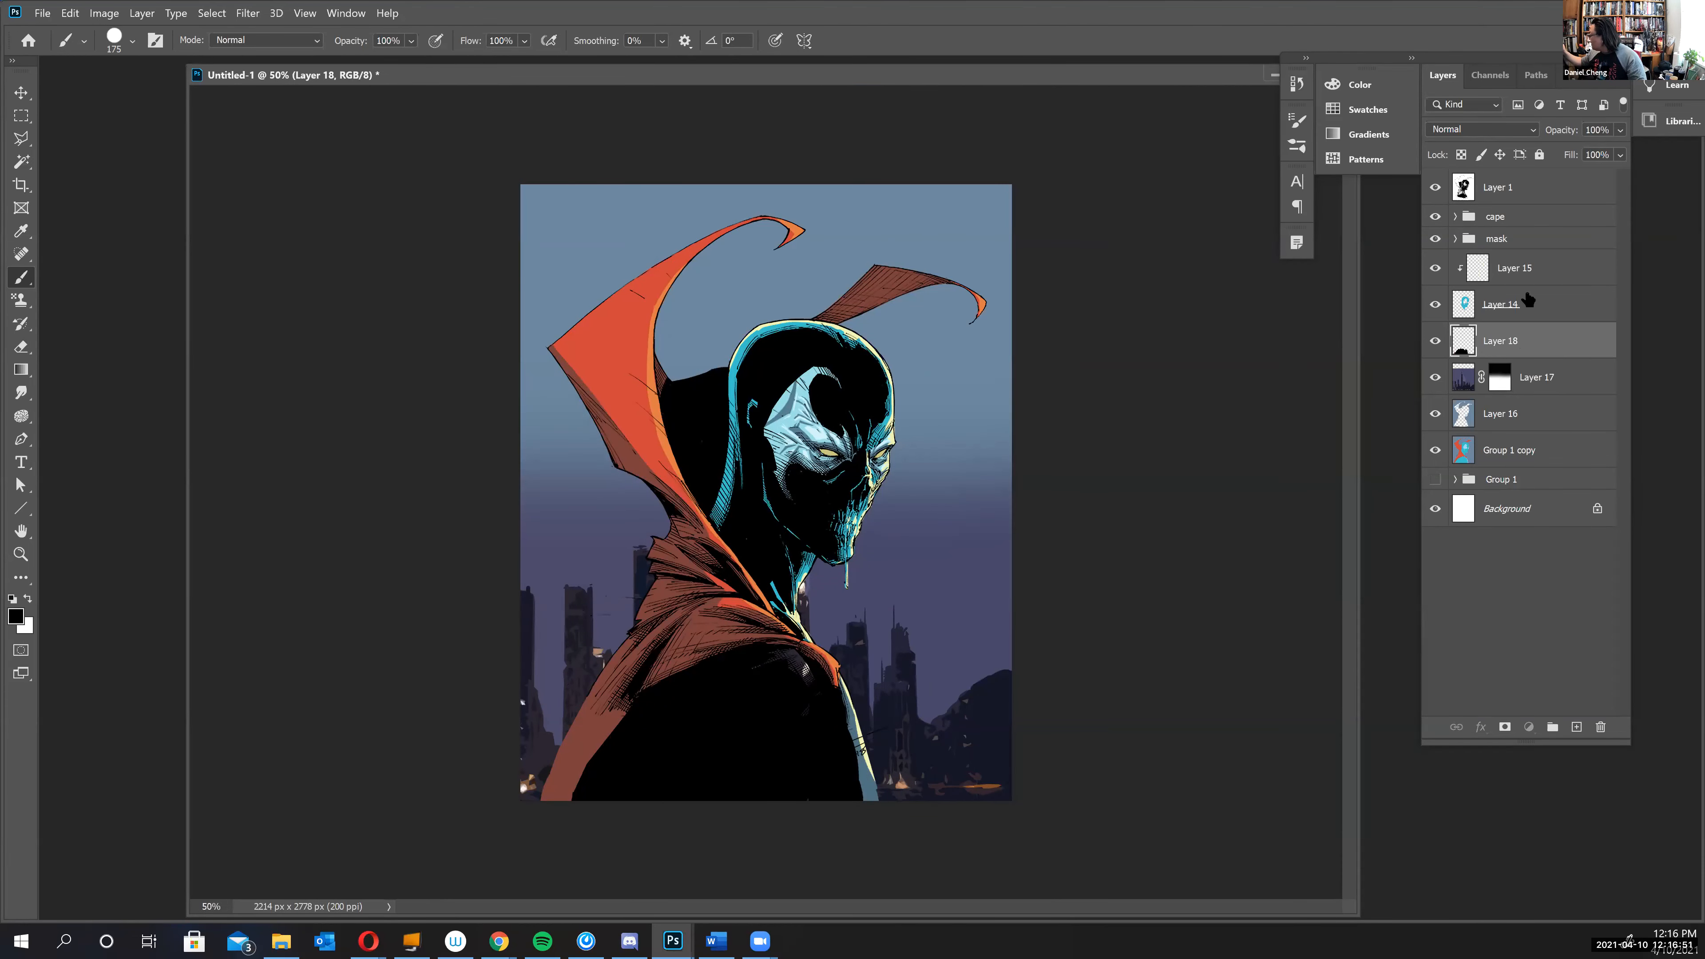
click(1544, 219)
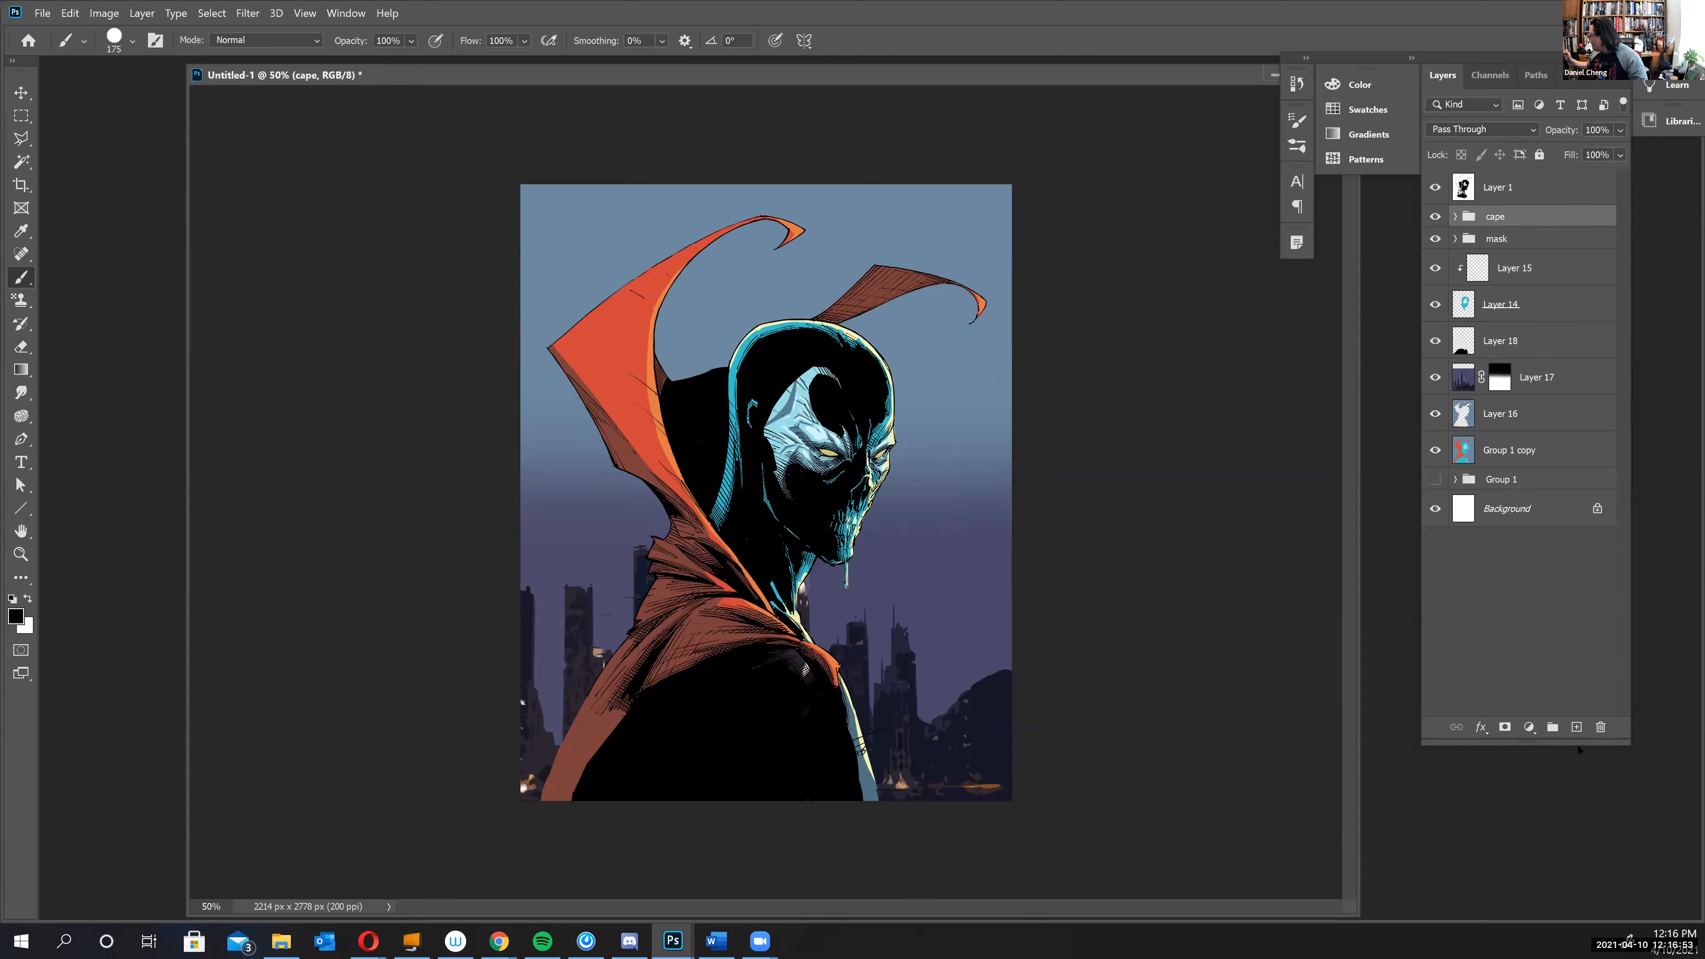
click(1577, 727)
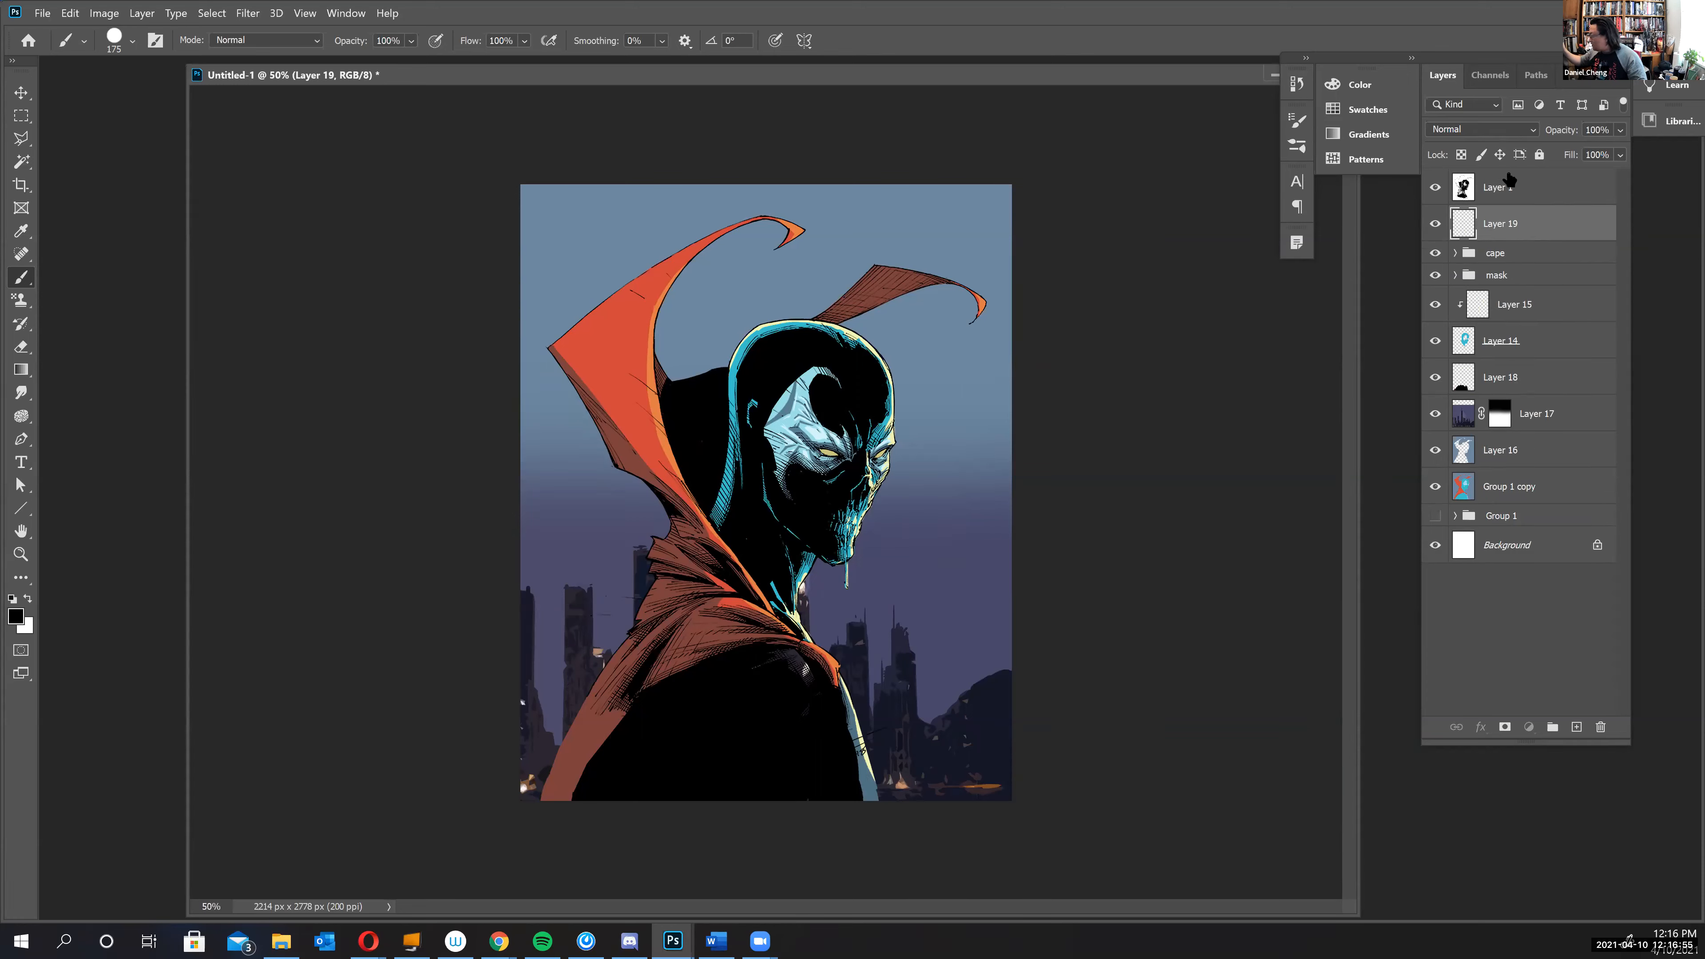
click(21, 370)
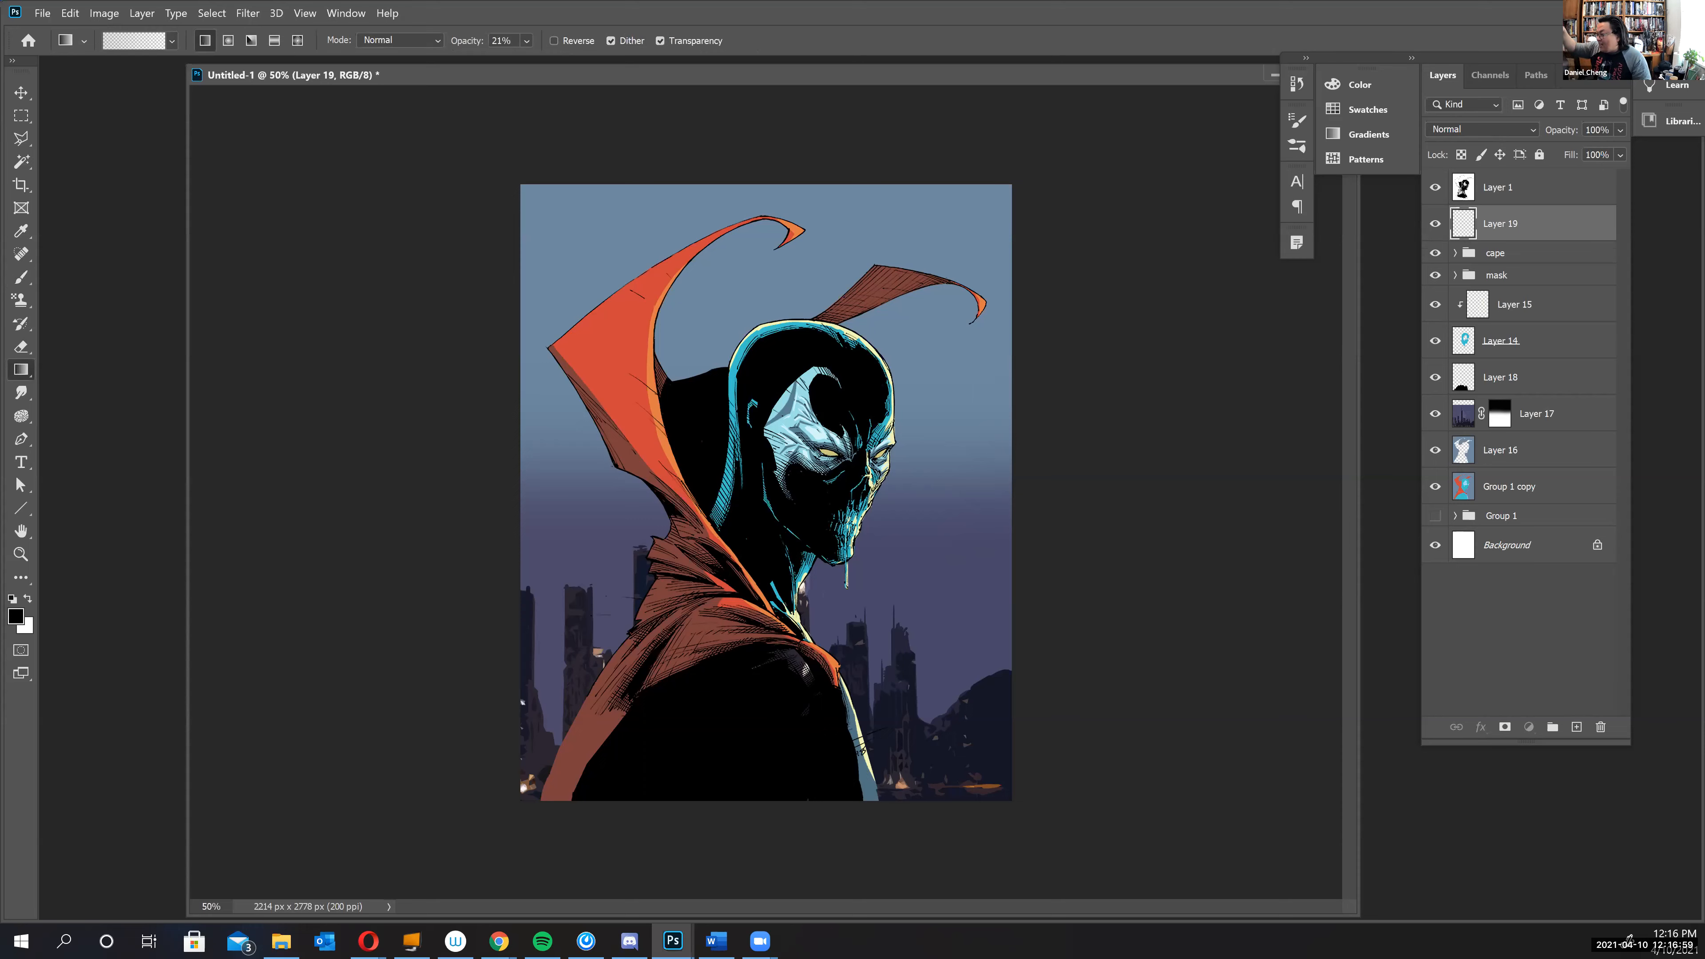
drag(900, 786, 912, 655)
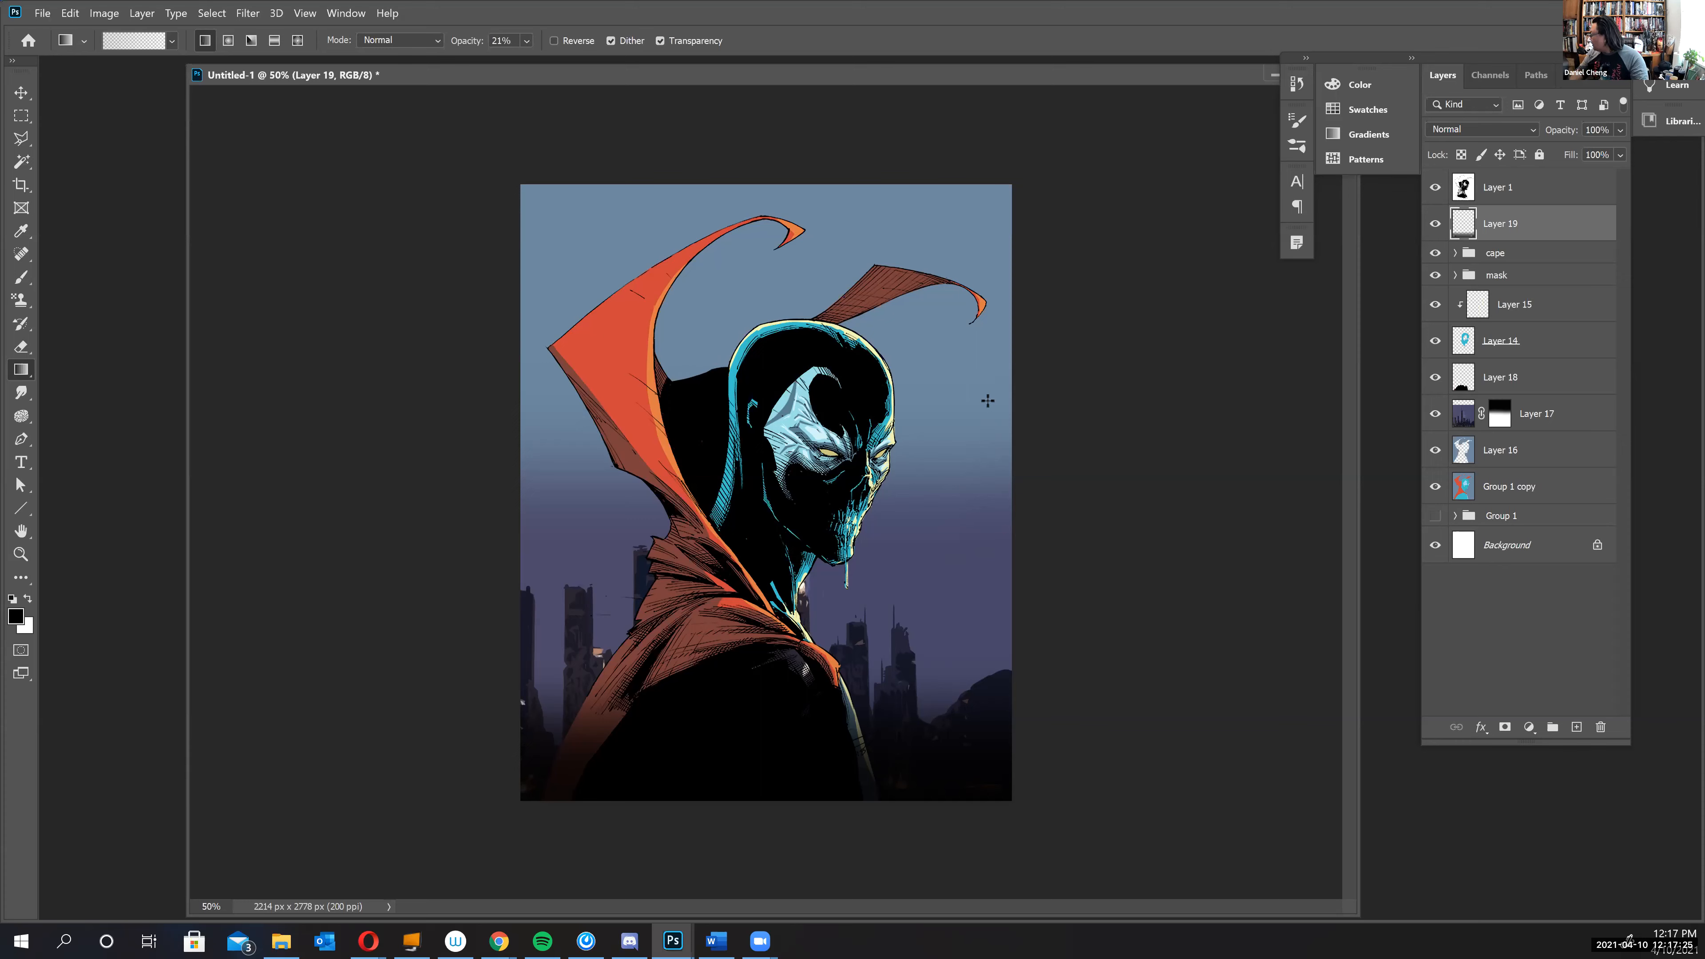
- Group Layer 15 and Layer 14 and name the group "head"
click(1475, 307)
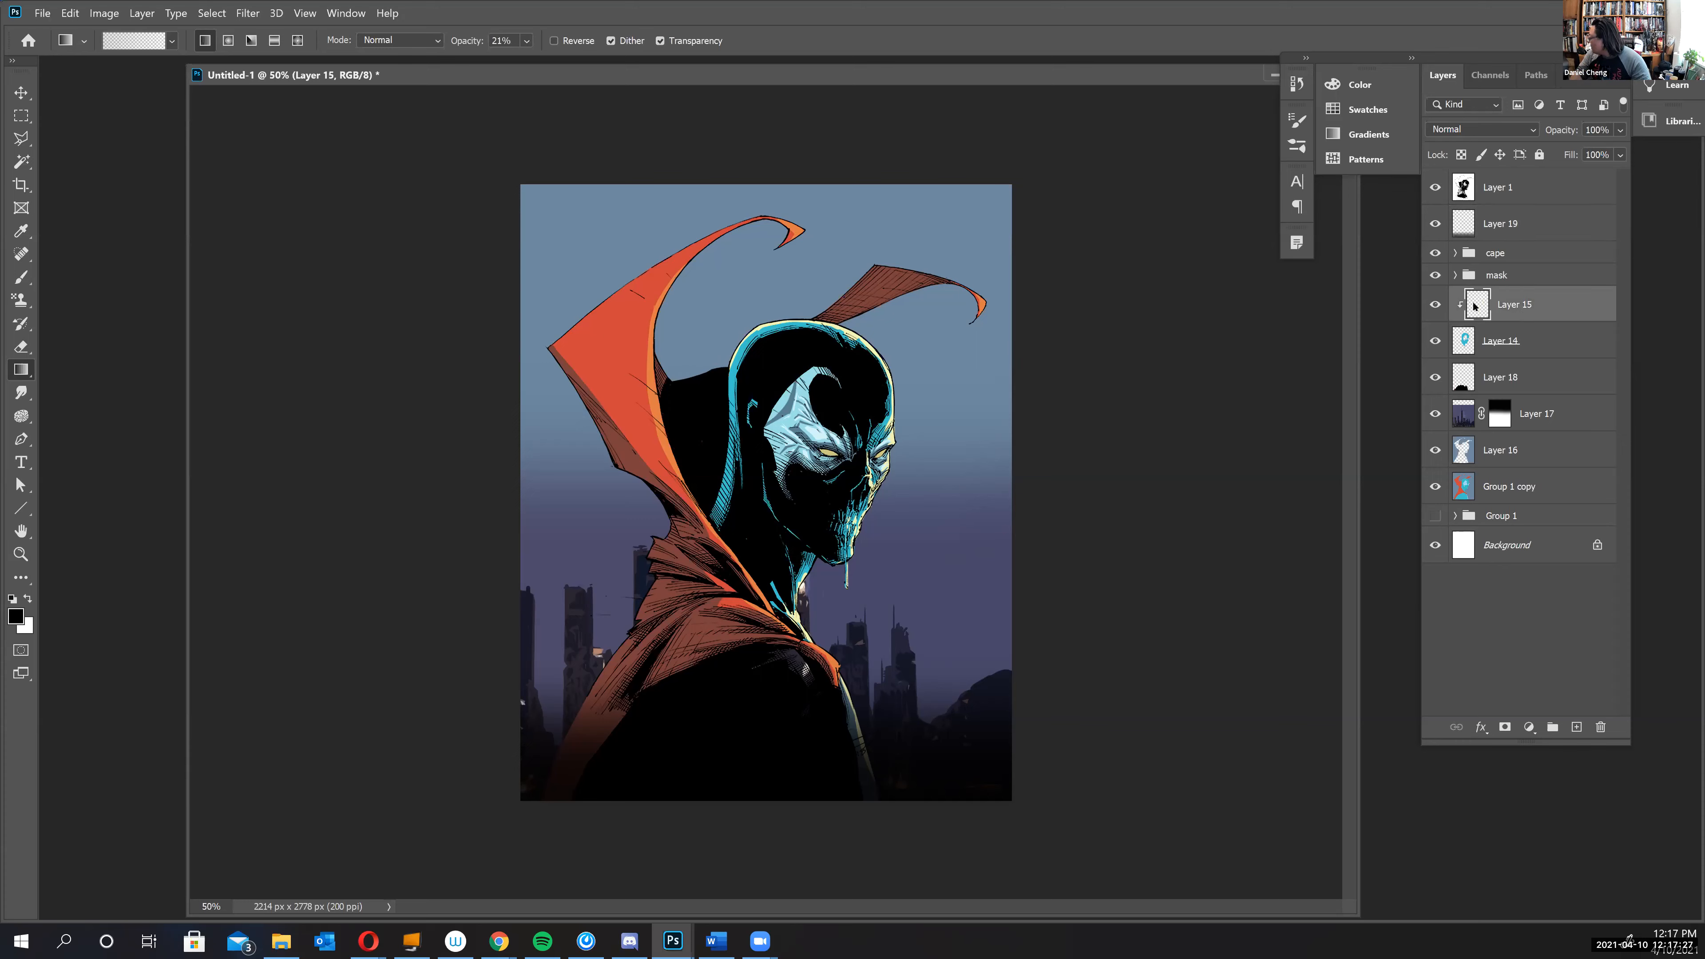
shift+click(1516, 341)
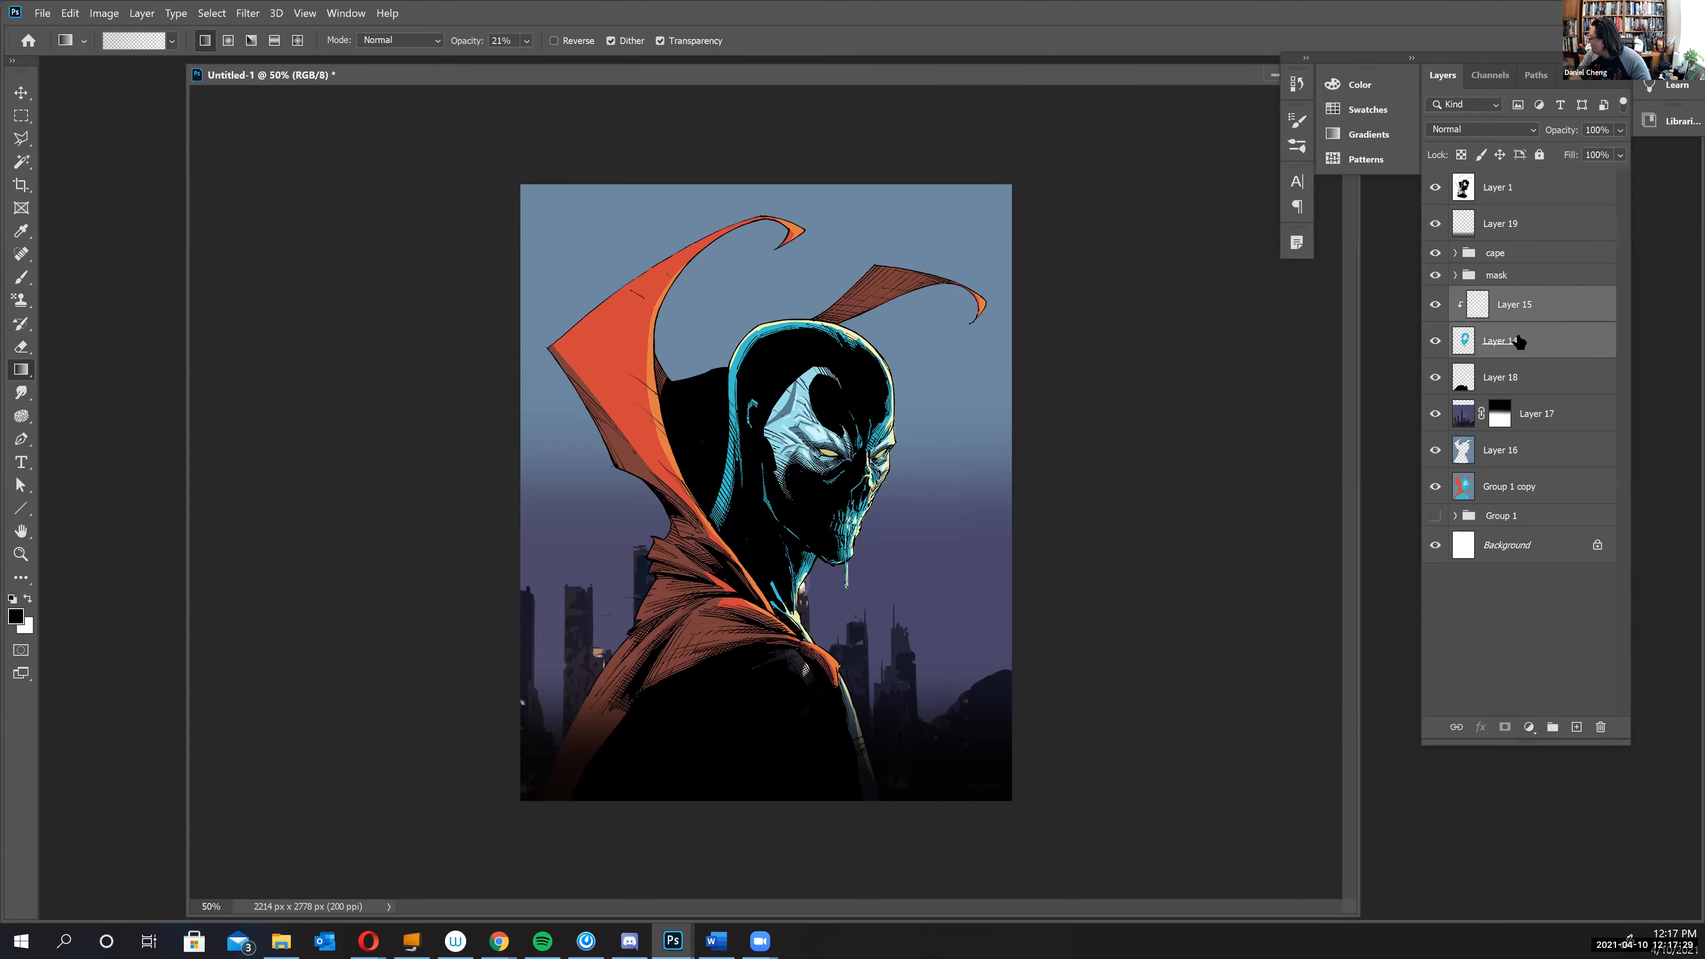
key(ctrl+g)
double_click(1504, 297)
text(head)
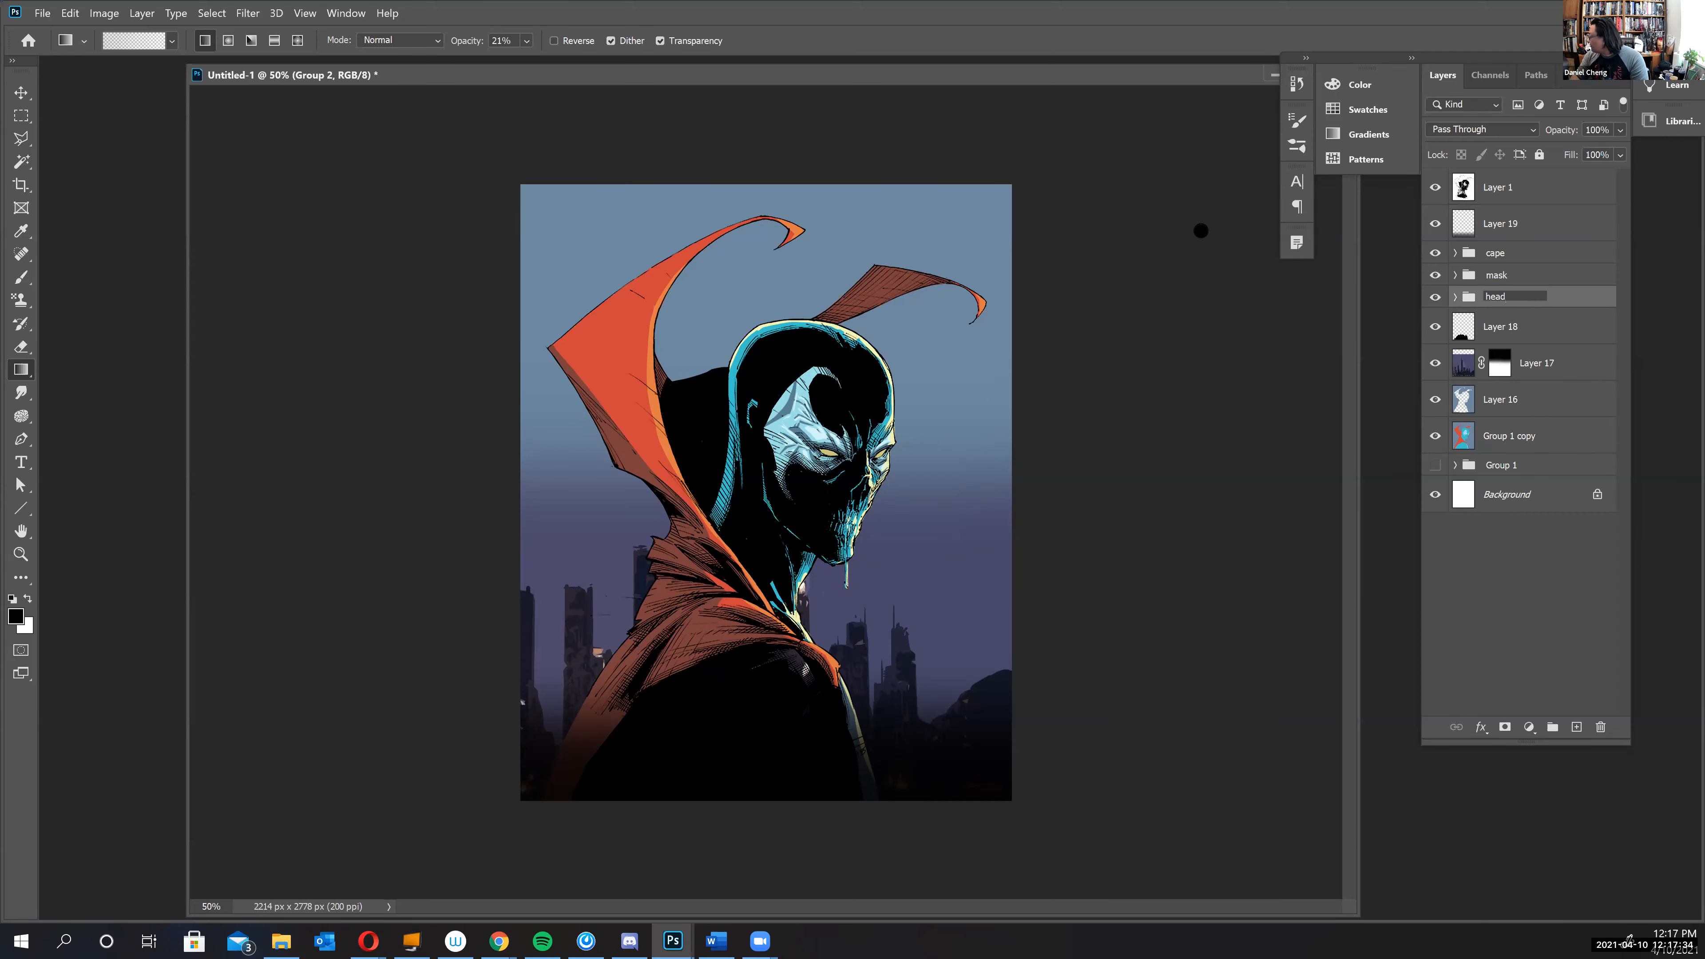
click(1593, 302)
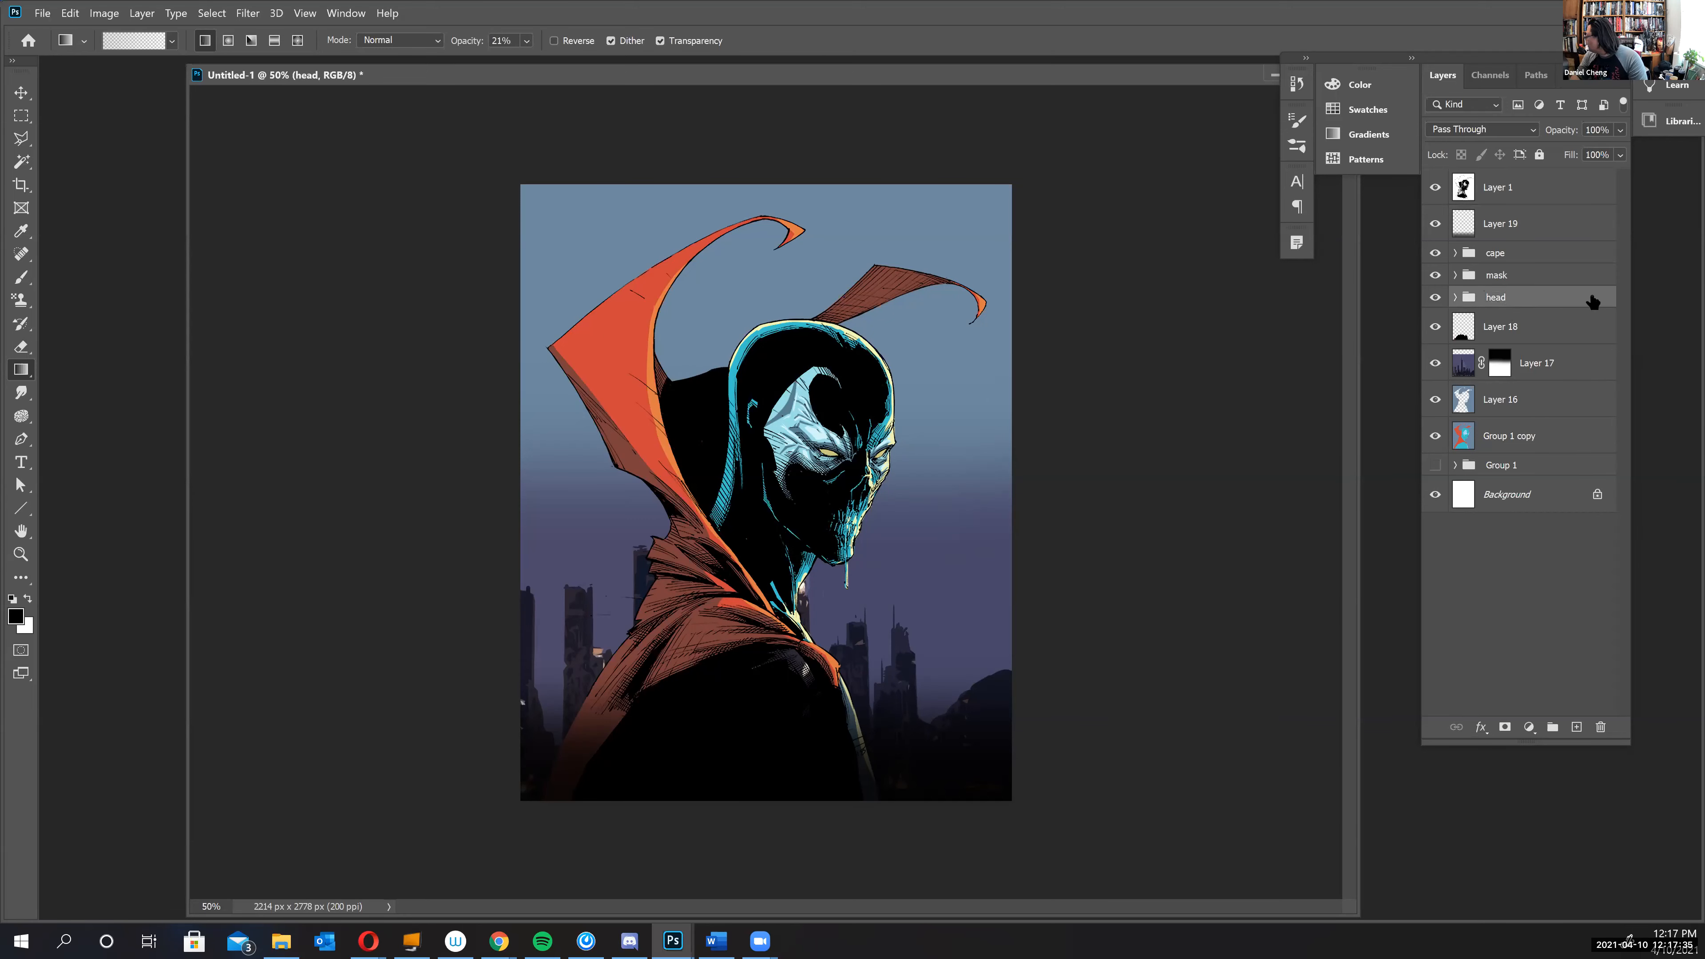
- Check what the head group contributes by toggling its visibility off and on
click(1436, 297)
click(1436, 297)
click(1436, 297)
click(1436, 298)
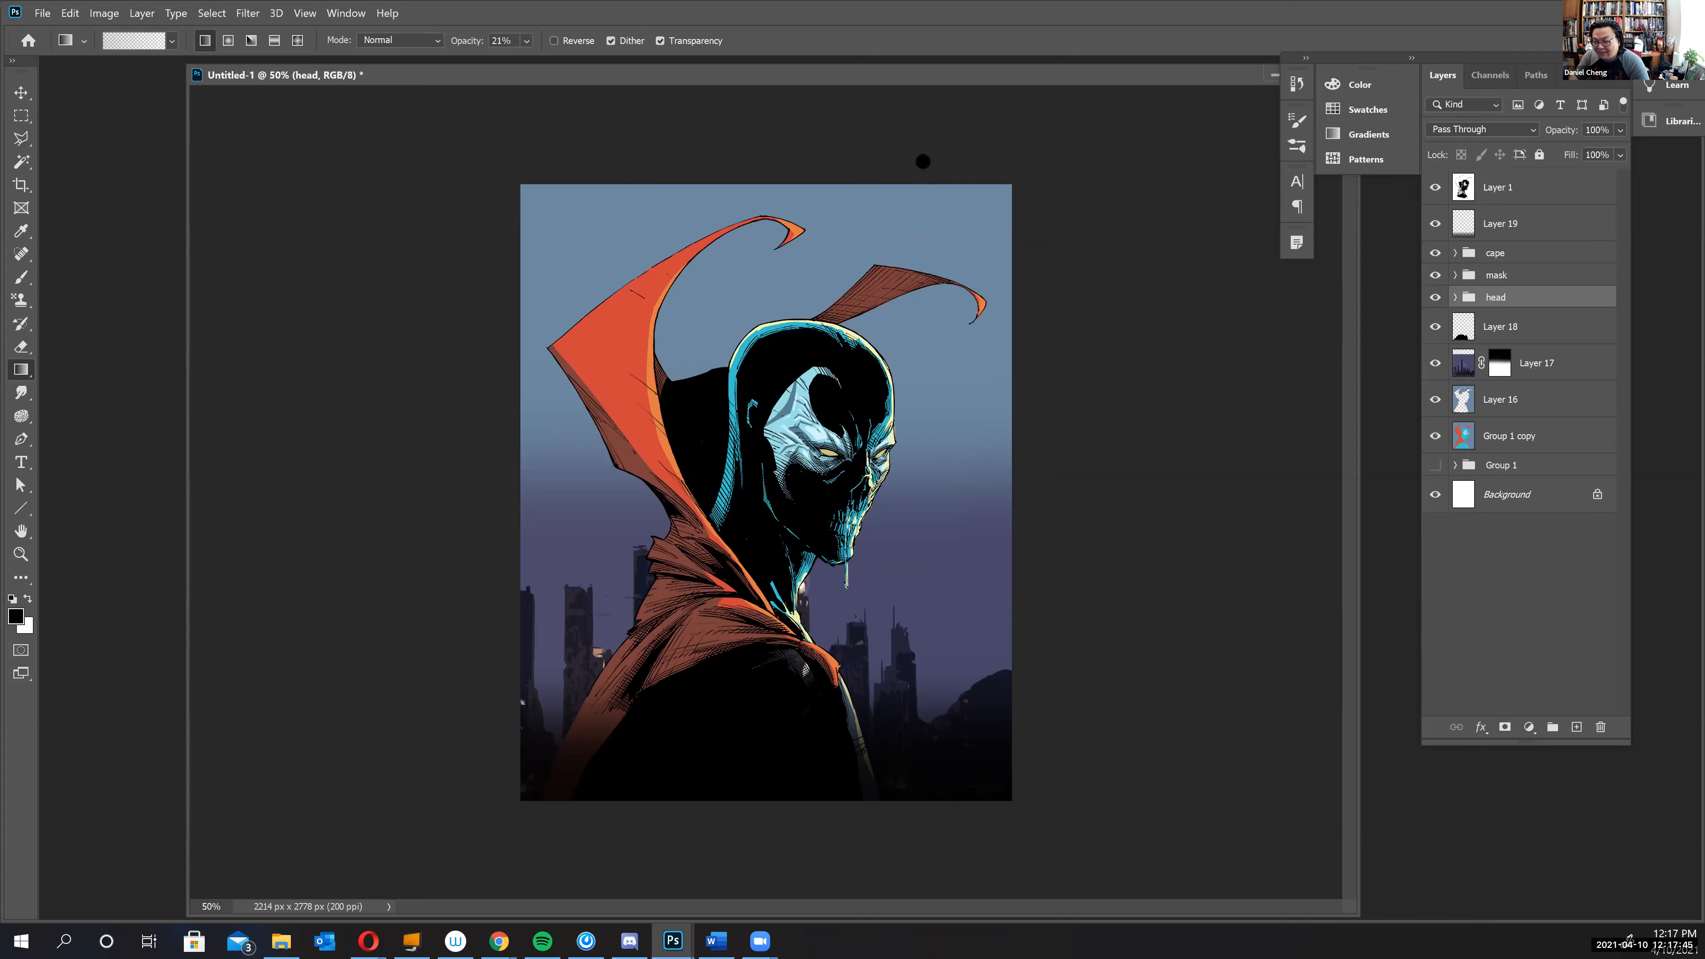
key(alt+Tab)
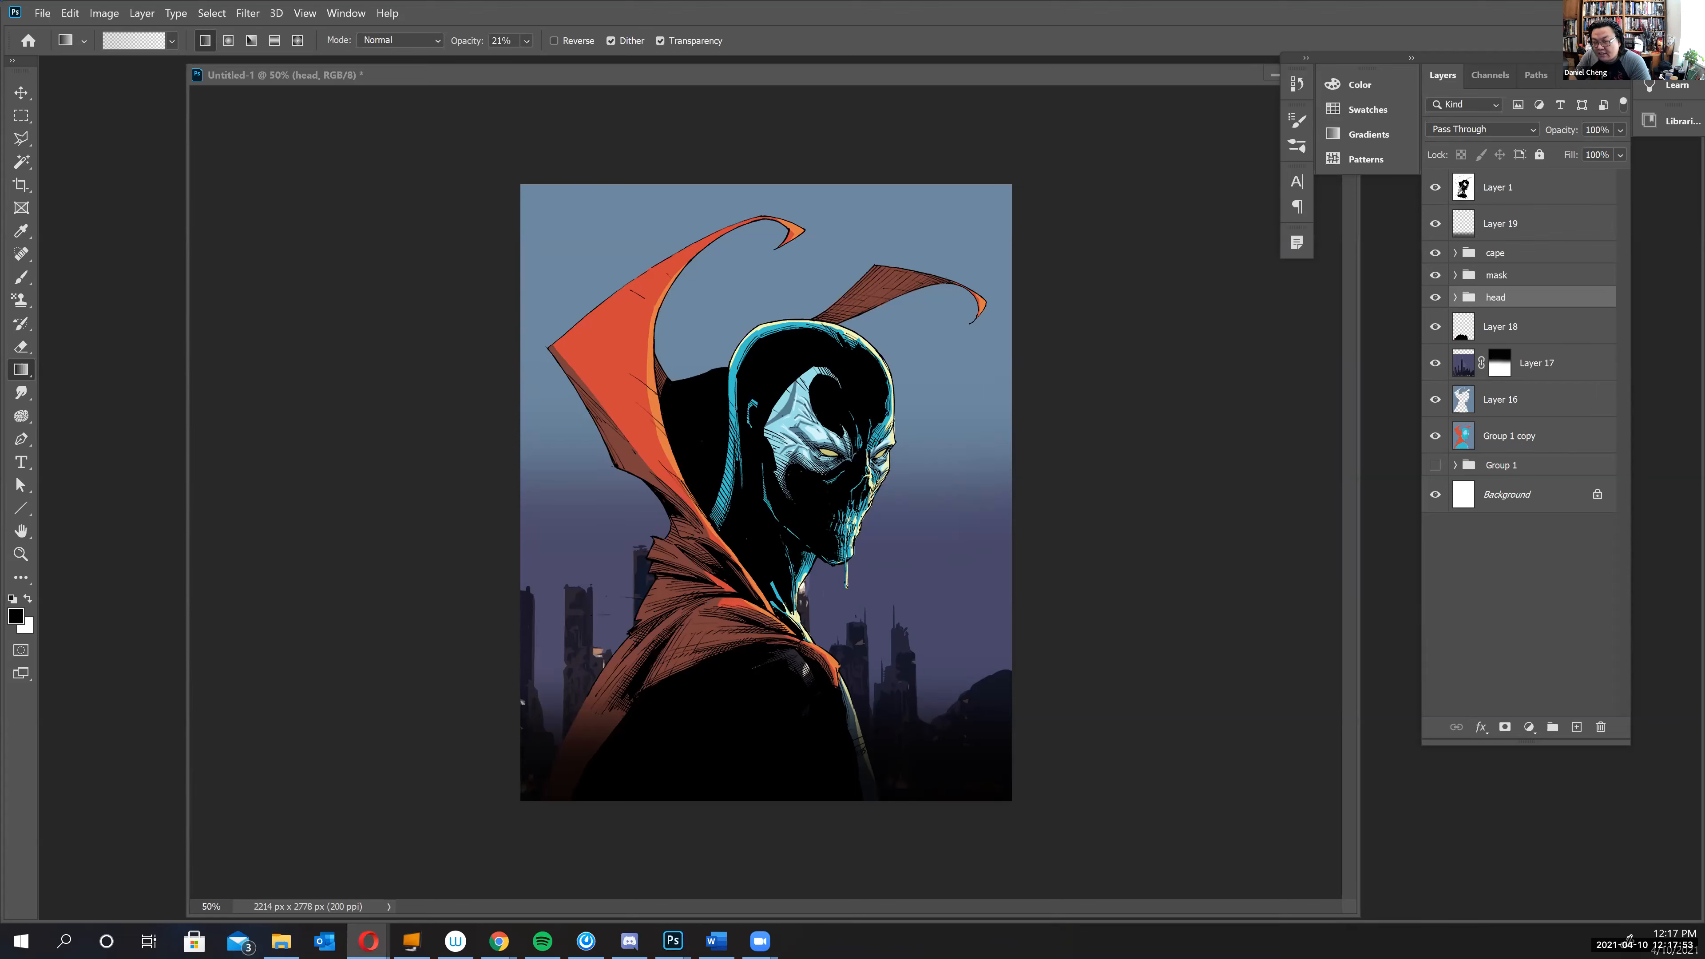
key(alt+Tab)
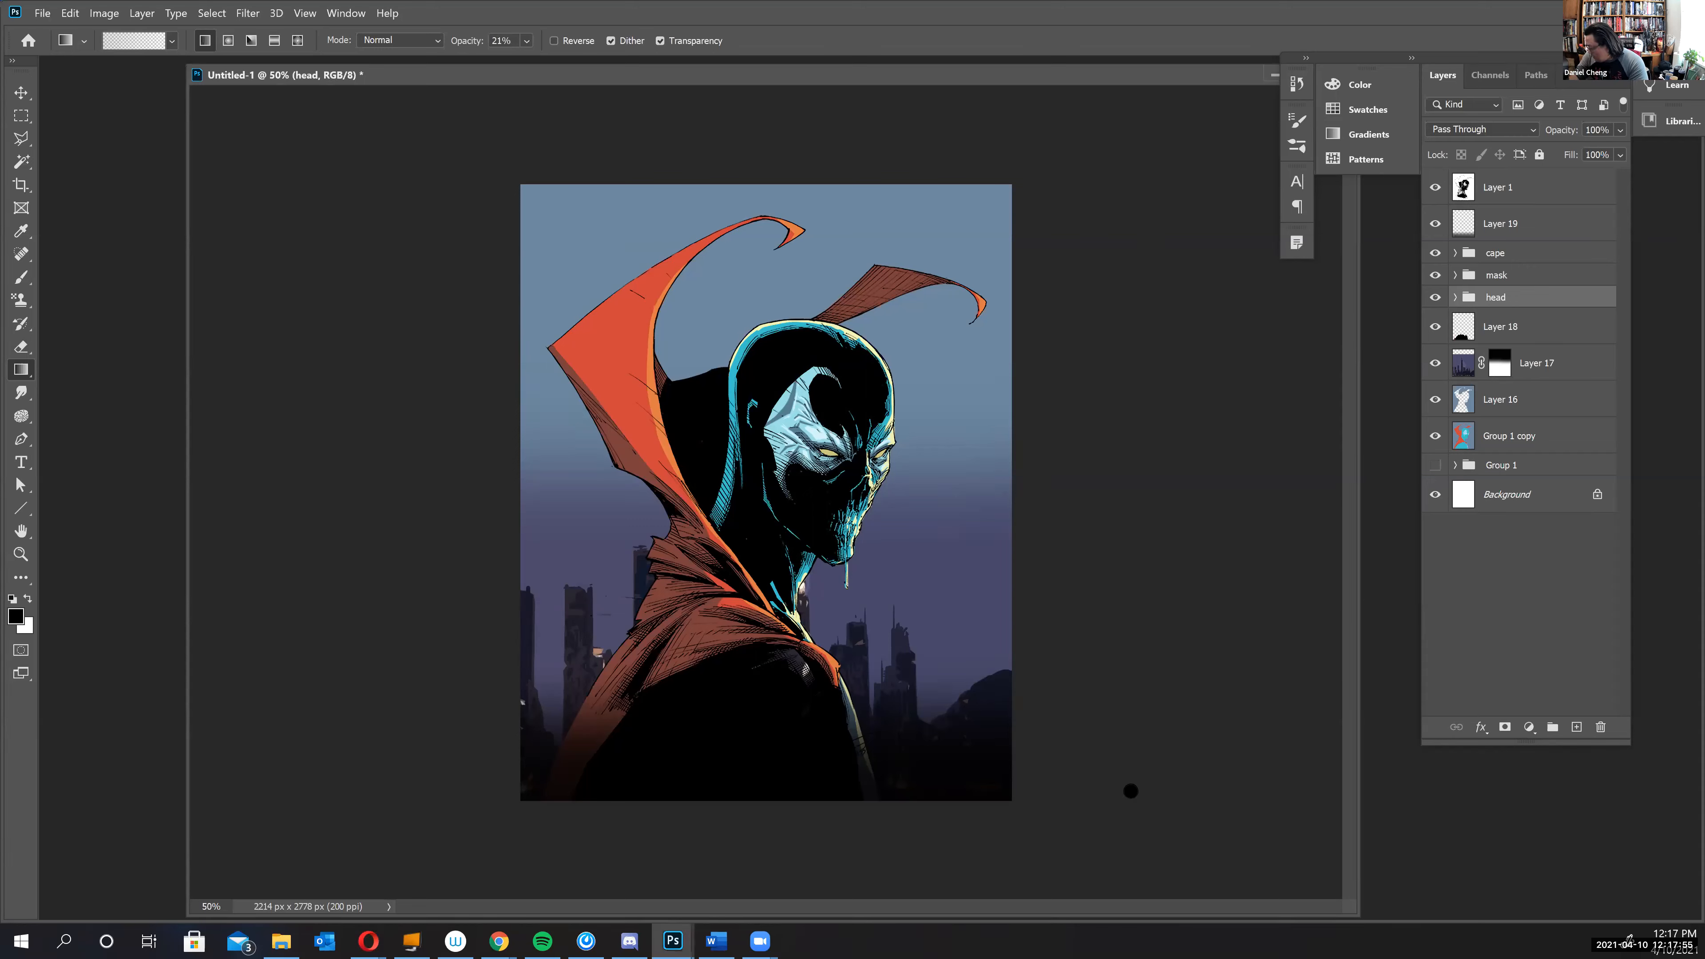
click(360, 946)
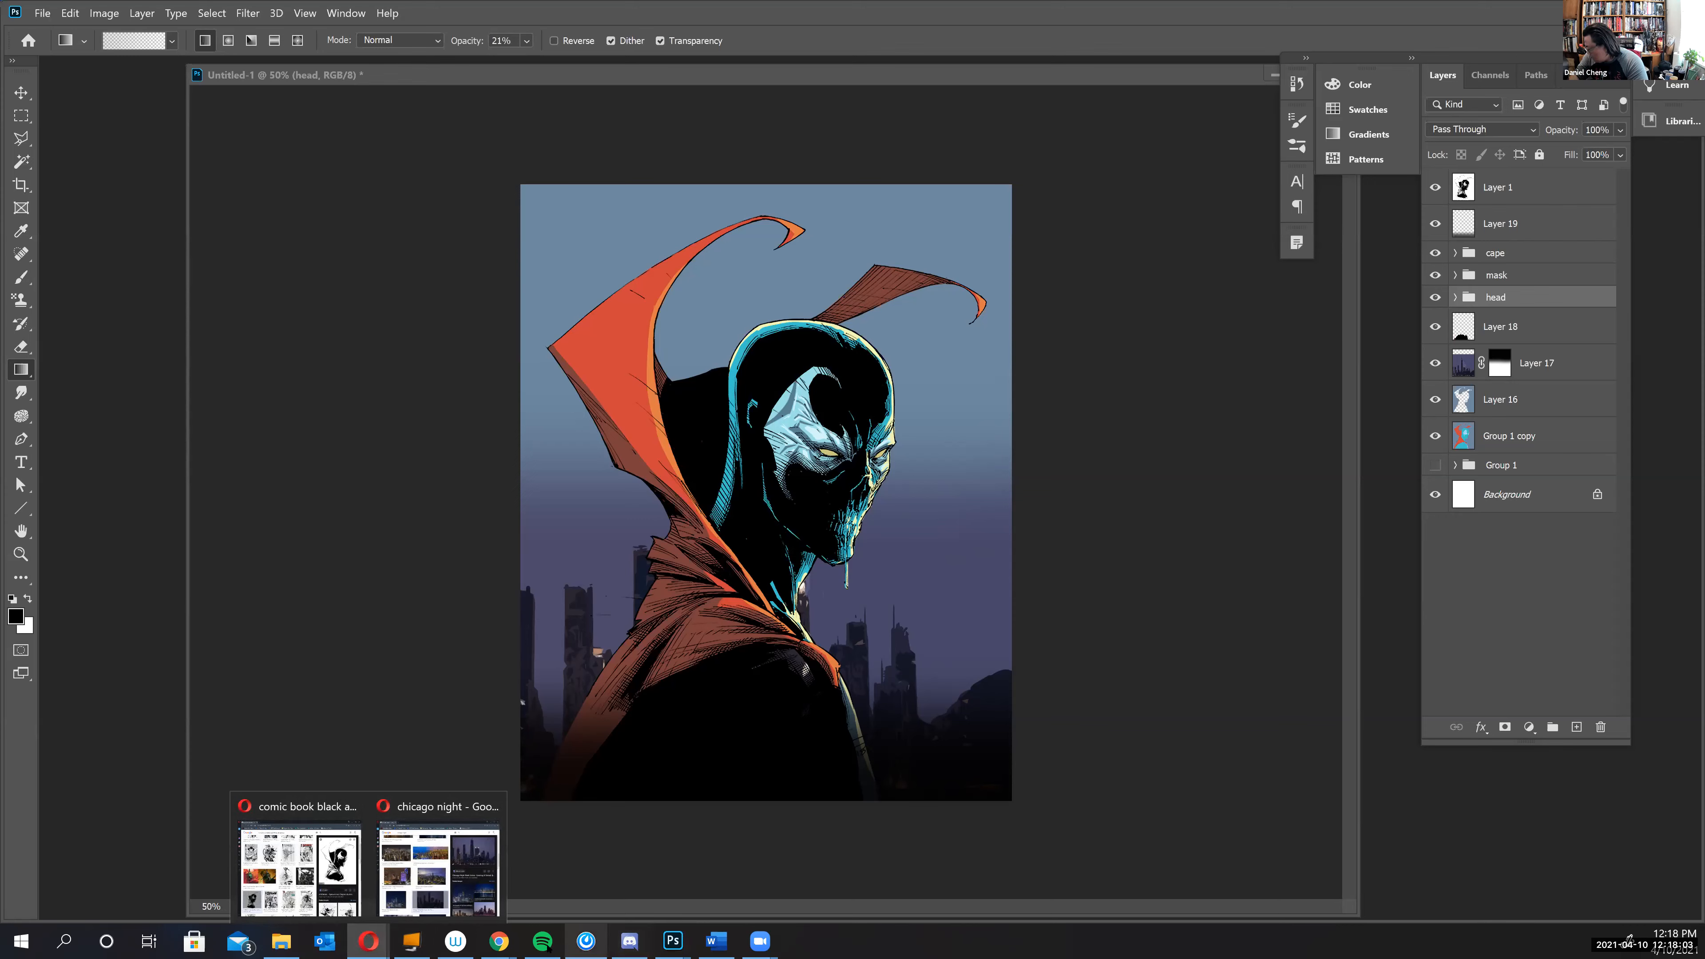
mouse_move(508, 943)
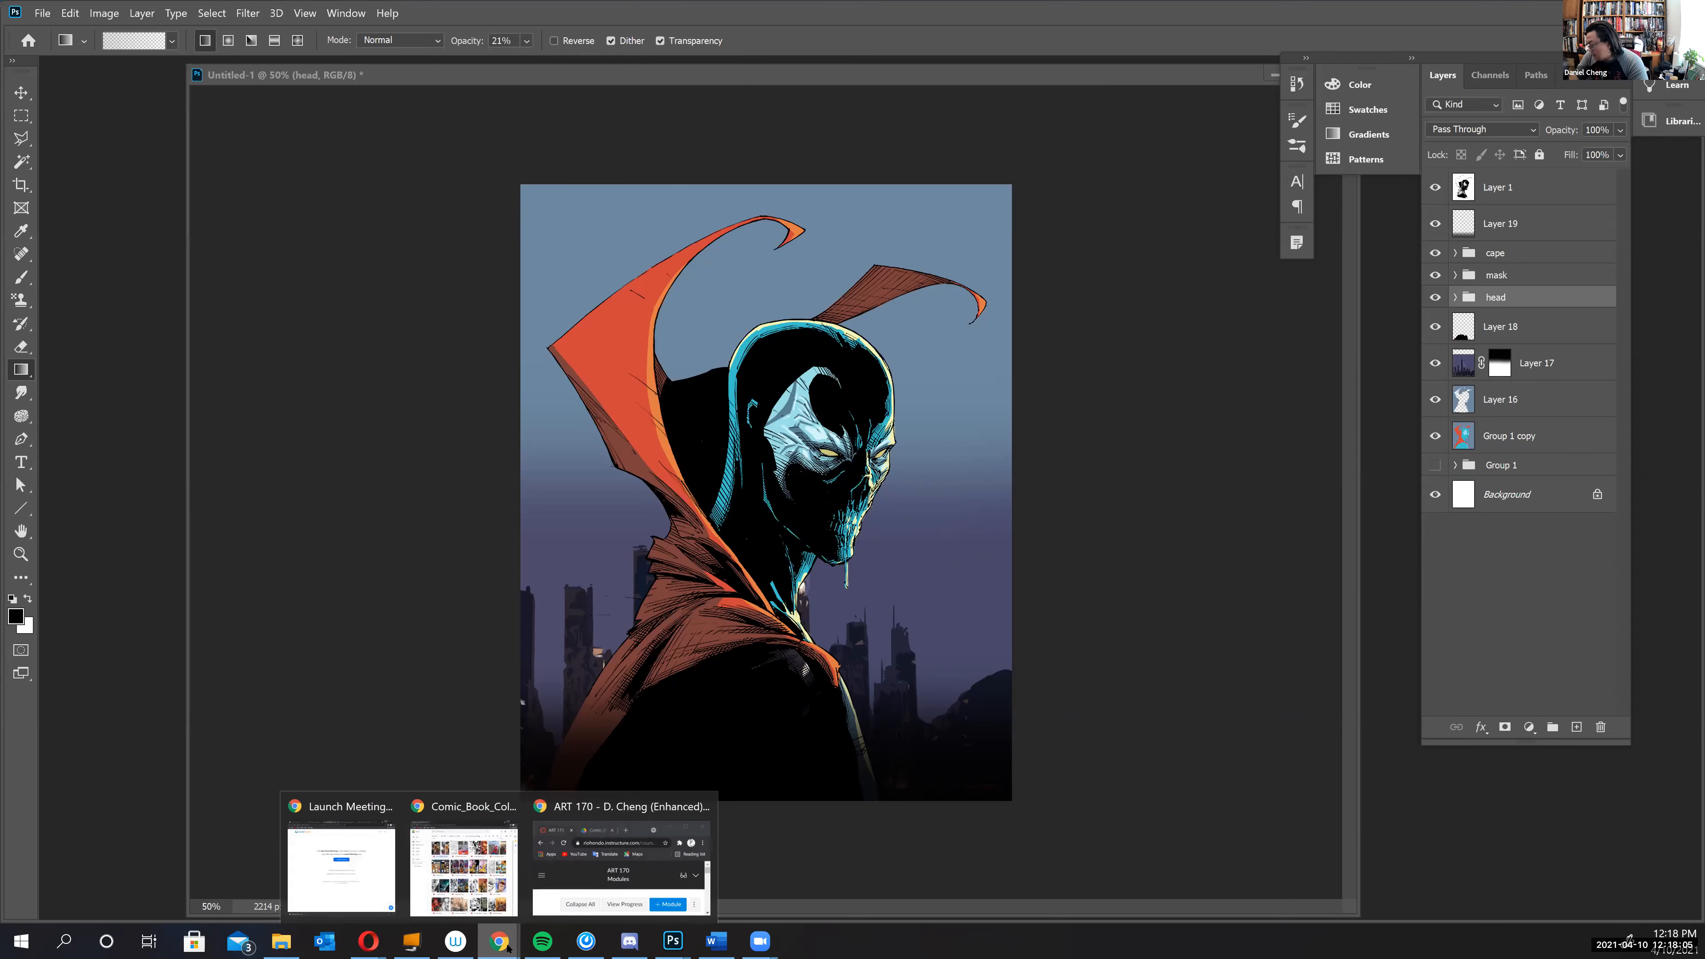
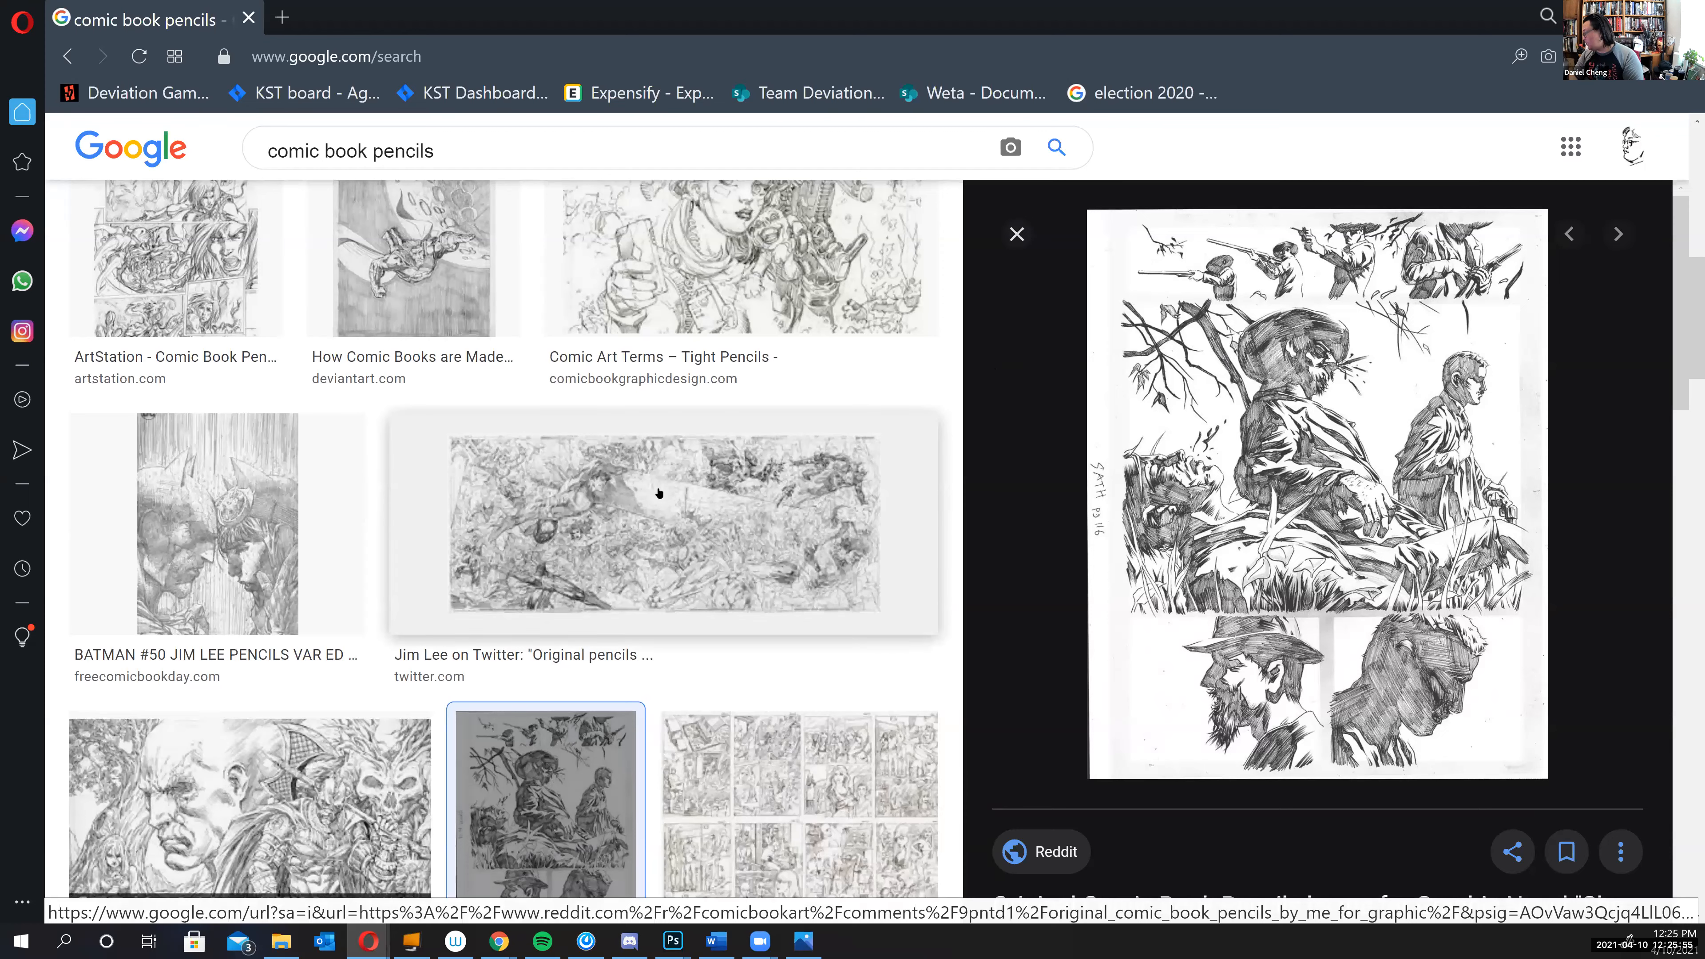
- Browse the "comic book pencils" image results in Opera and preview the Batman #50 pencils to study their shading
scroll(296, 671, up, 2)
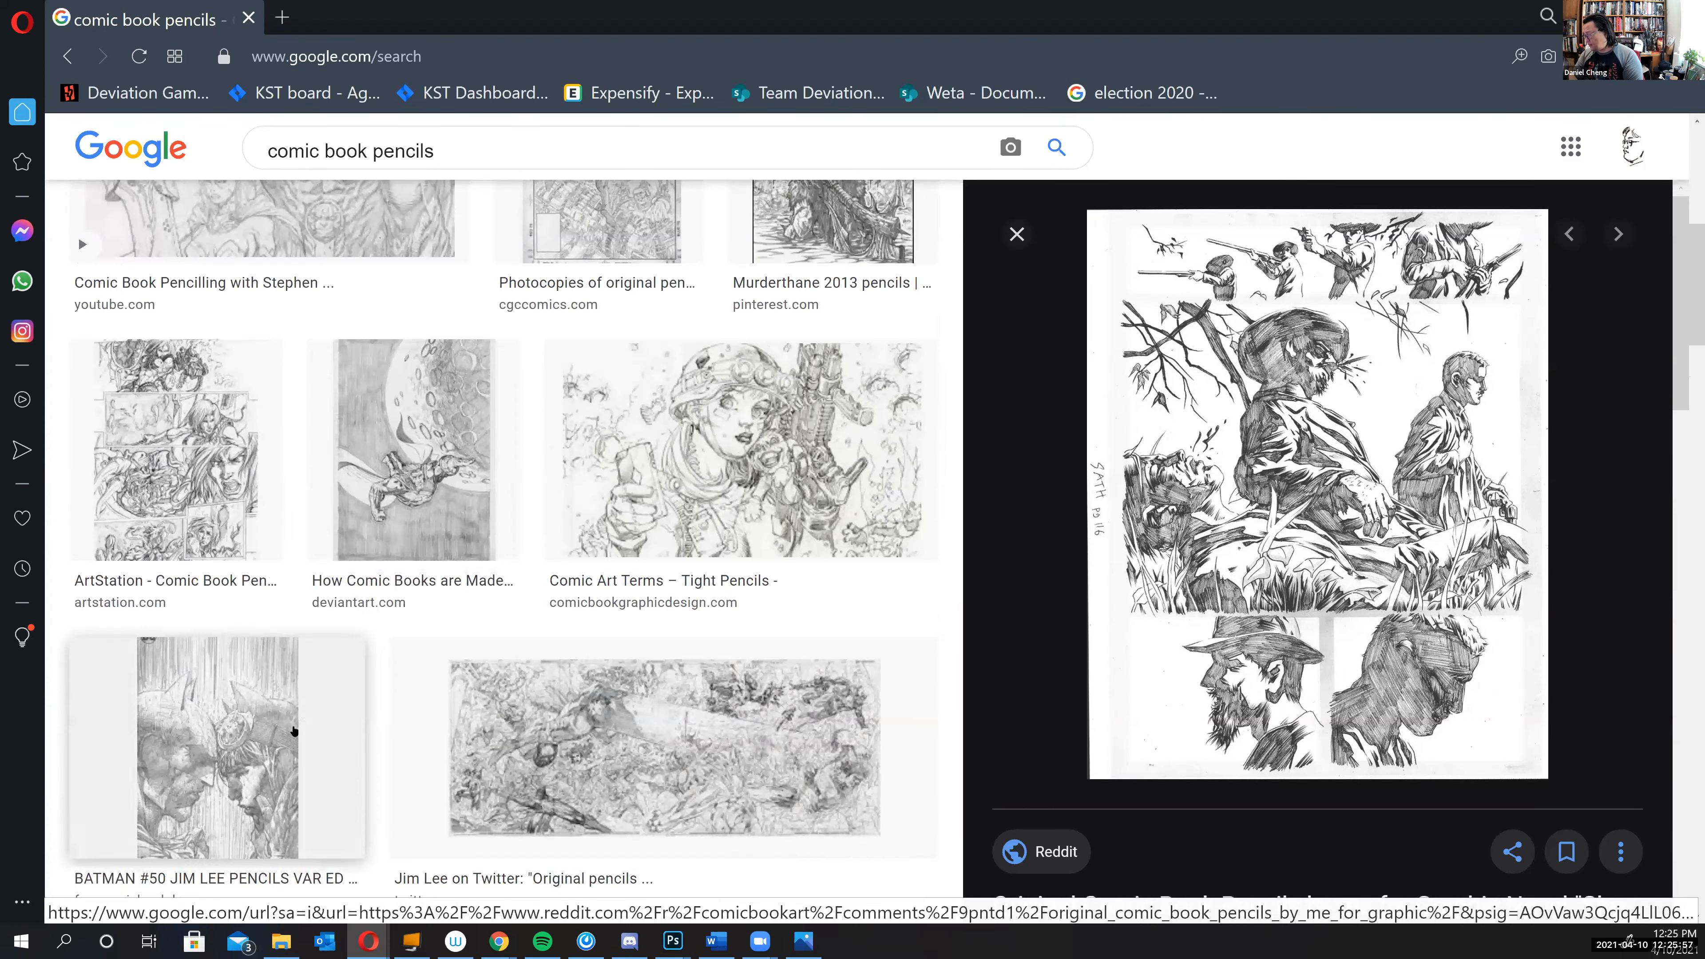
click(161, 711)
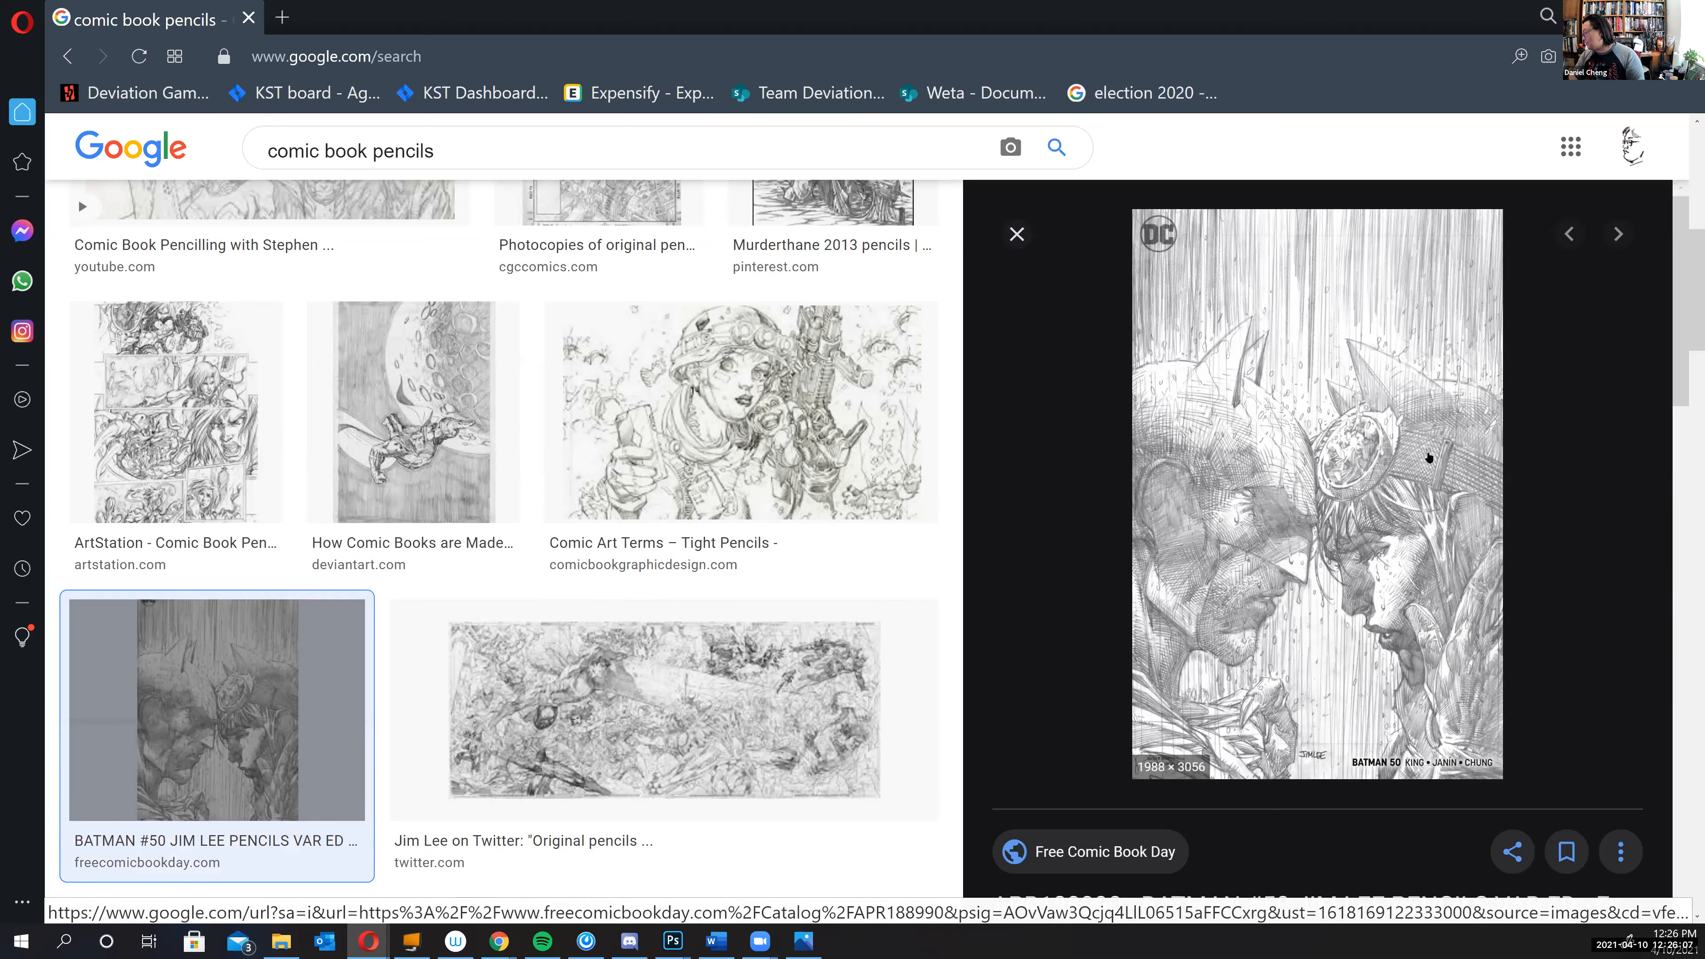
scroll(631, 560, up, 4)
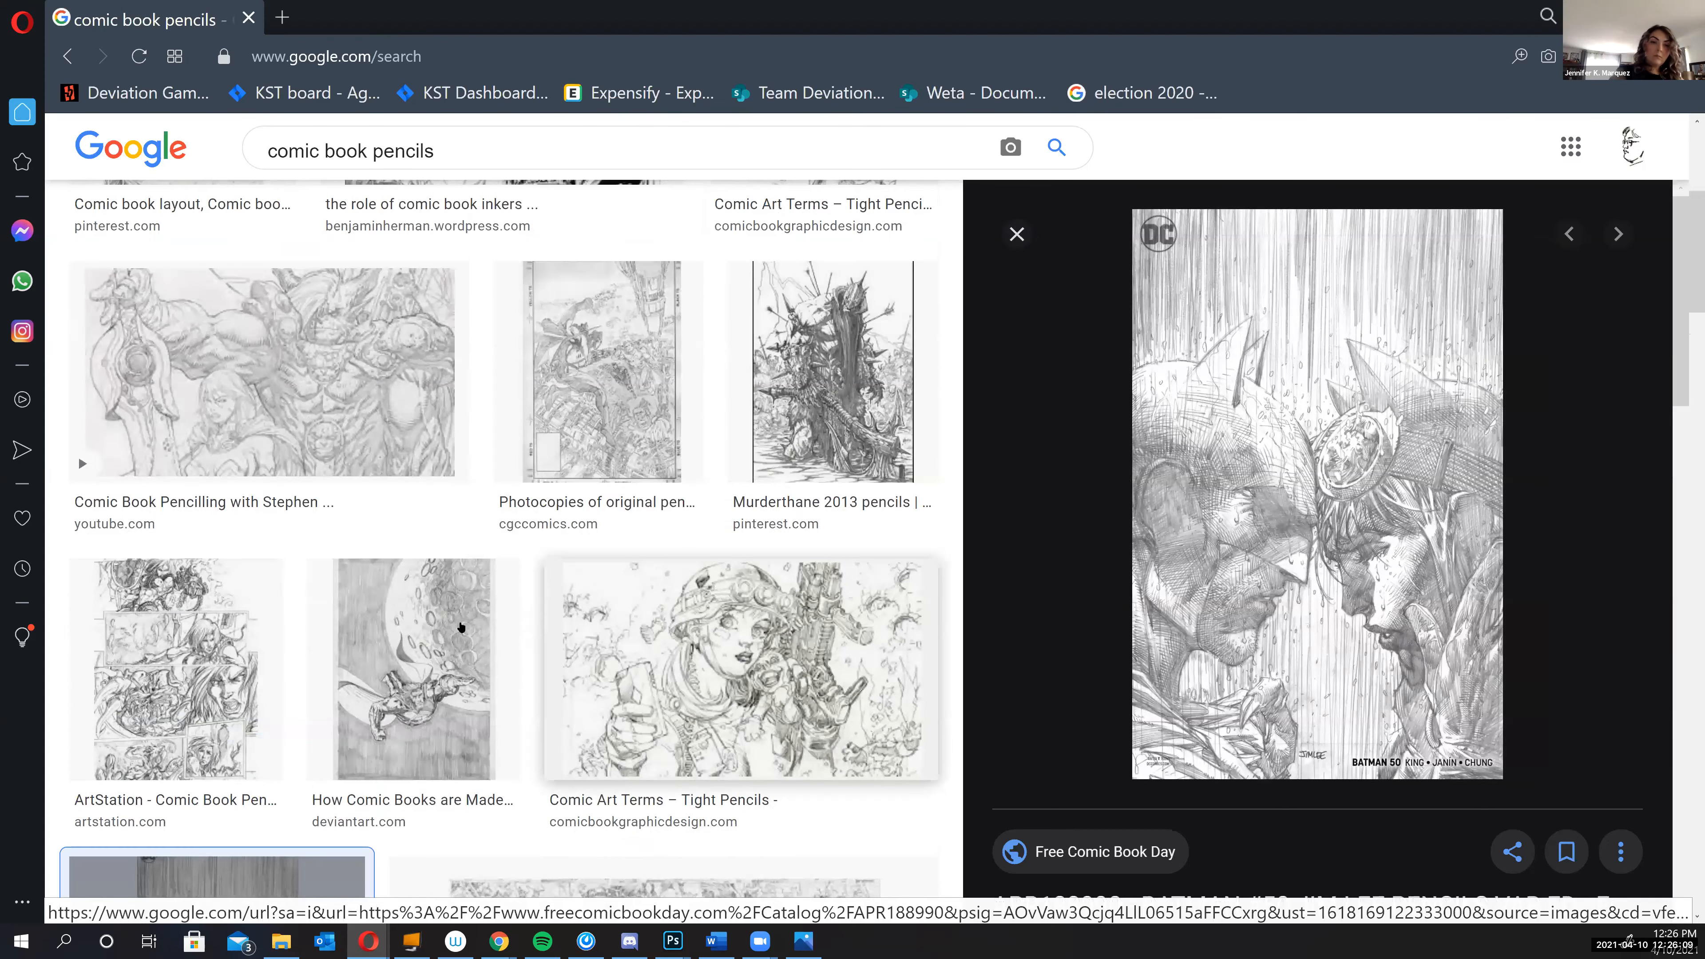
scroll(460, 627, down, 3)
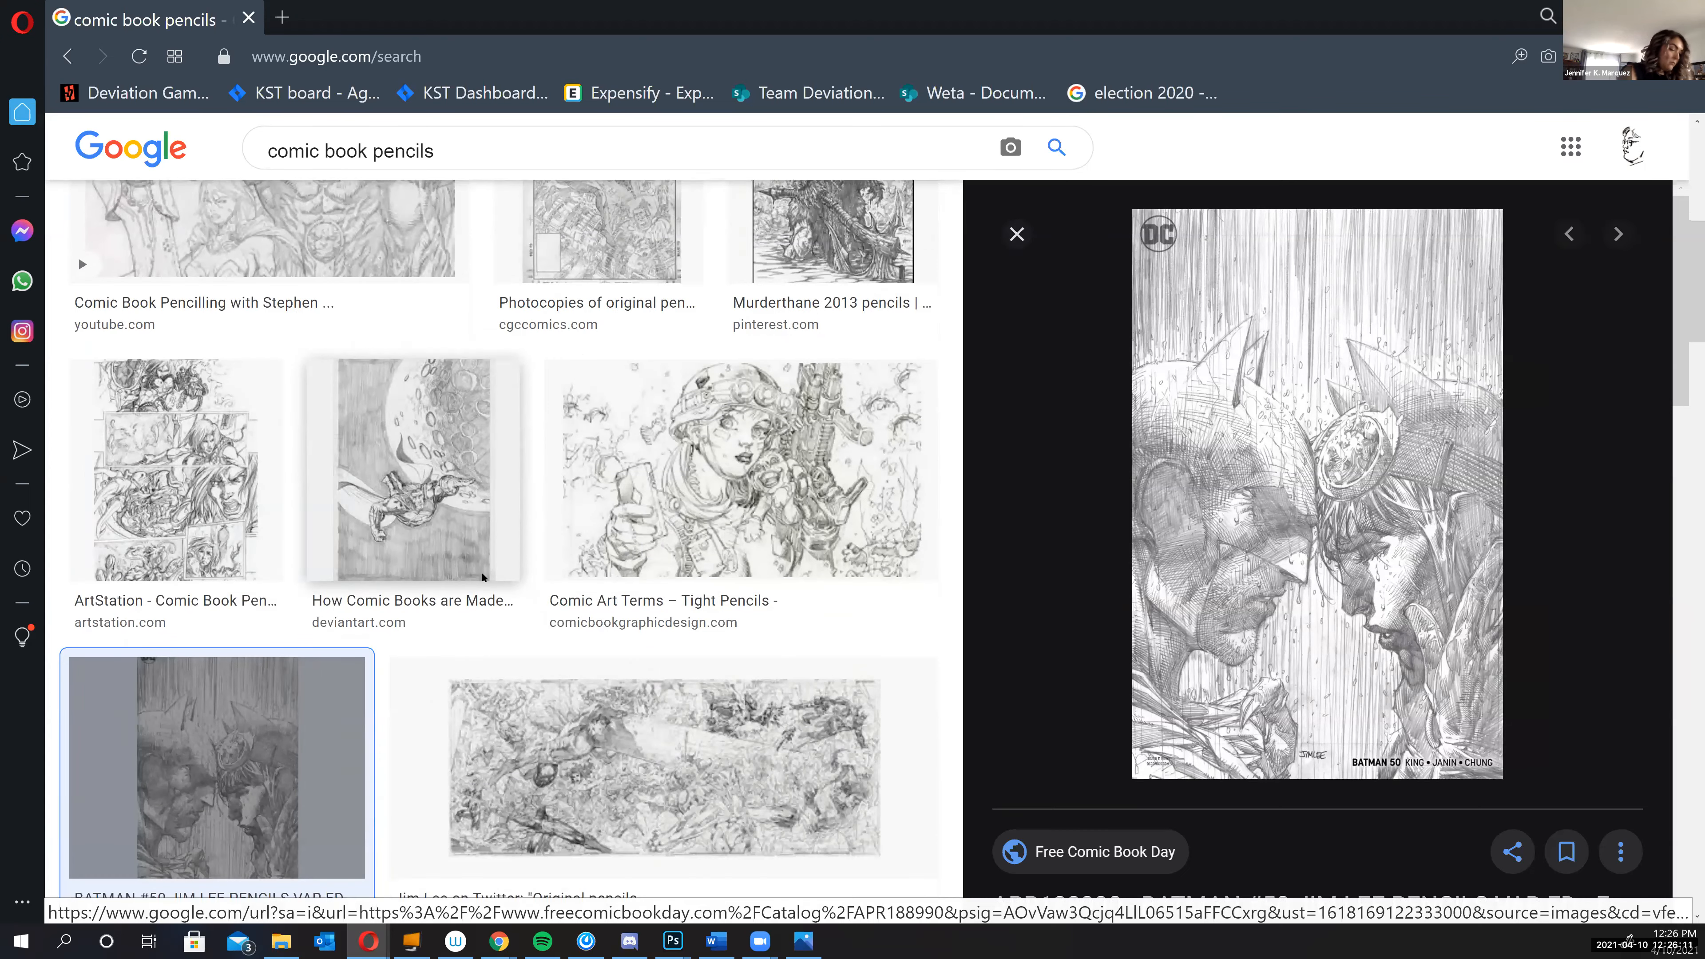
scroll(482, 576, down, 10)
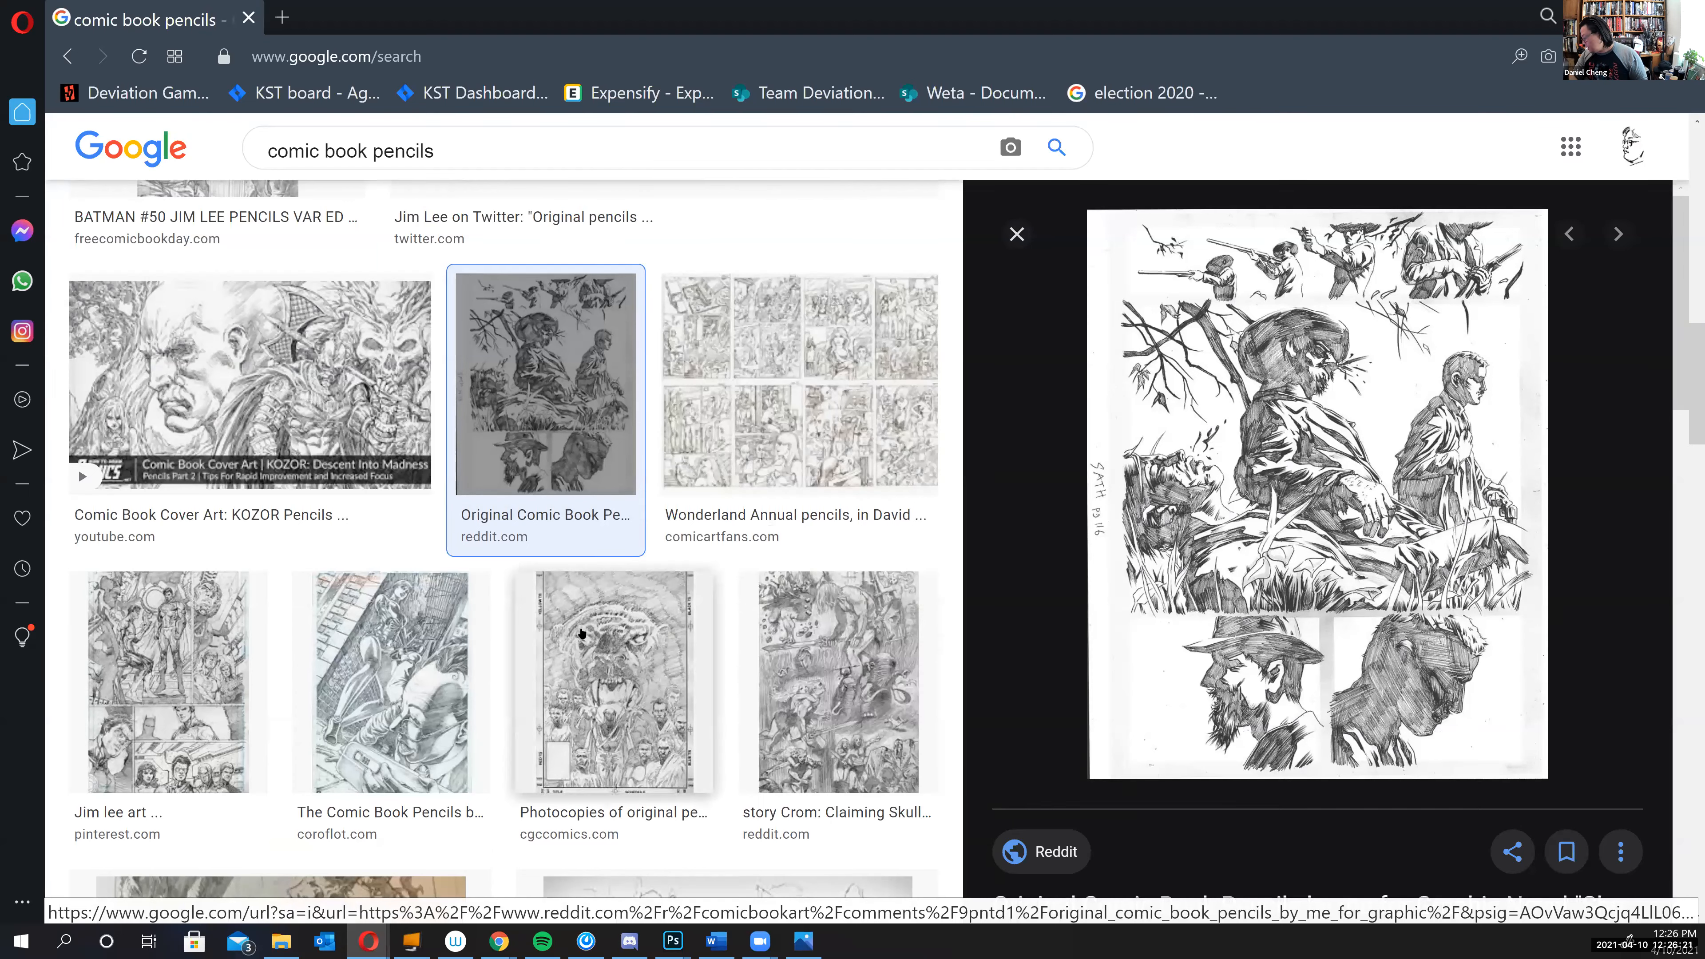
- Preview the Cyber Spectre cover pencils and open the related Comicbook Sequential Pages pencils from Behance
scroll(617, 624, down, 5)
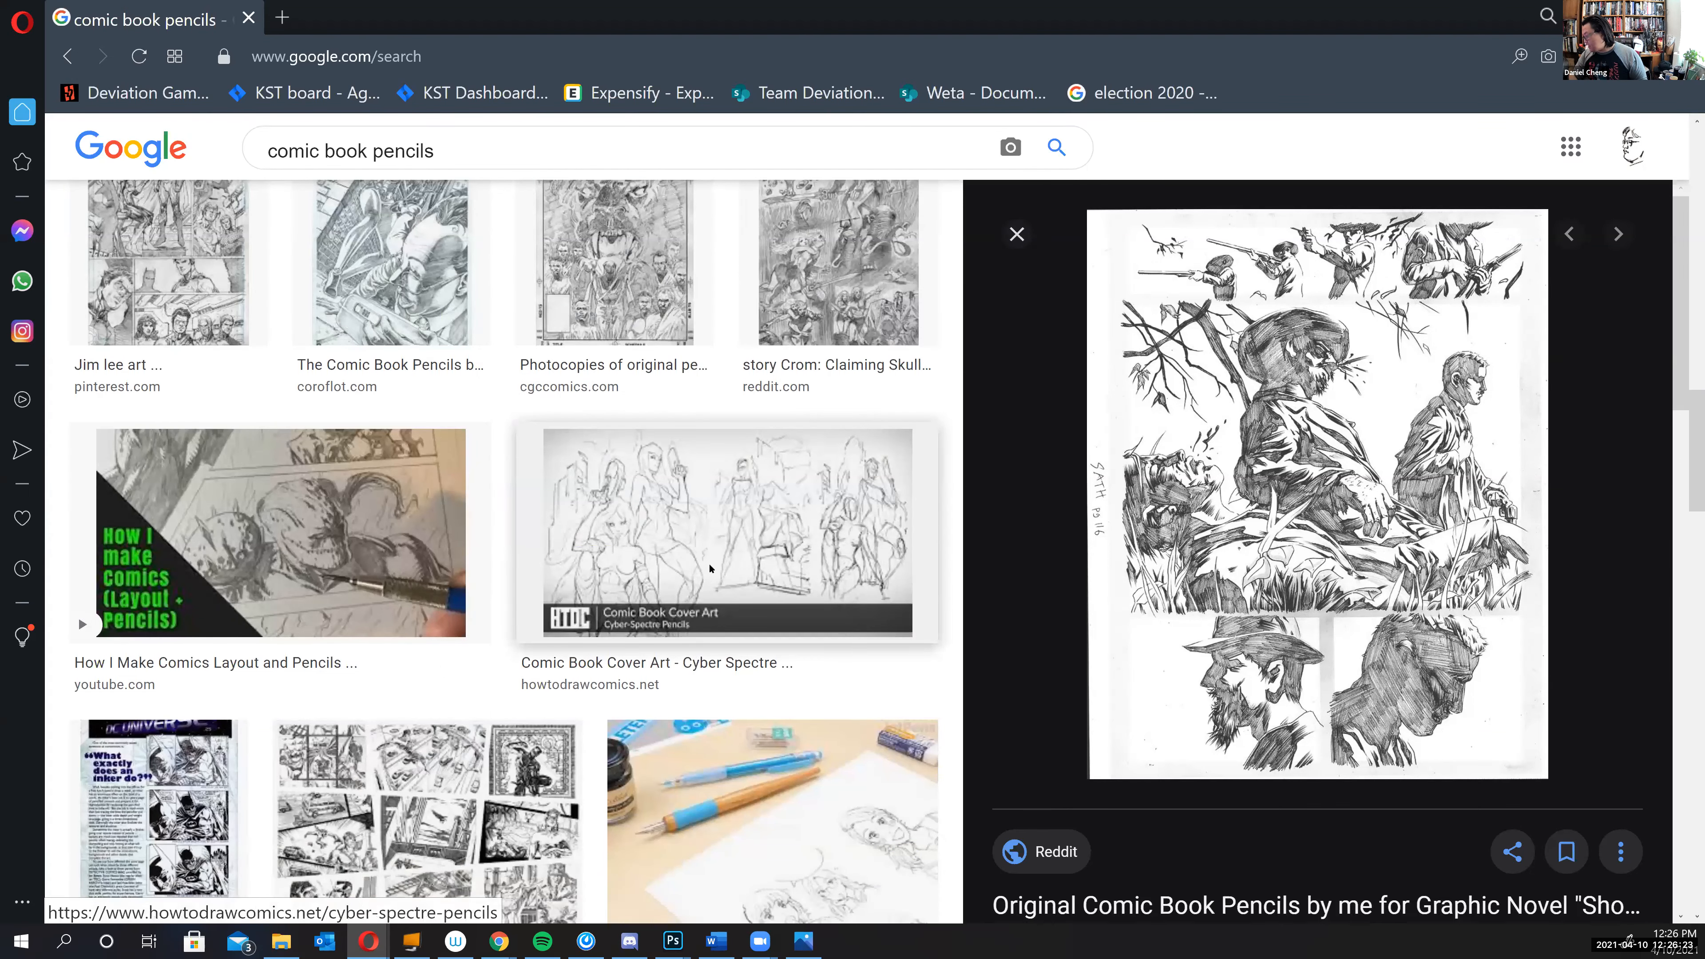
click(695, 640)
scroll(715, 757, down, 1)
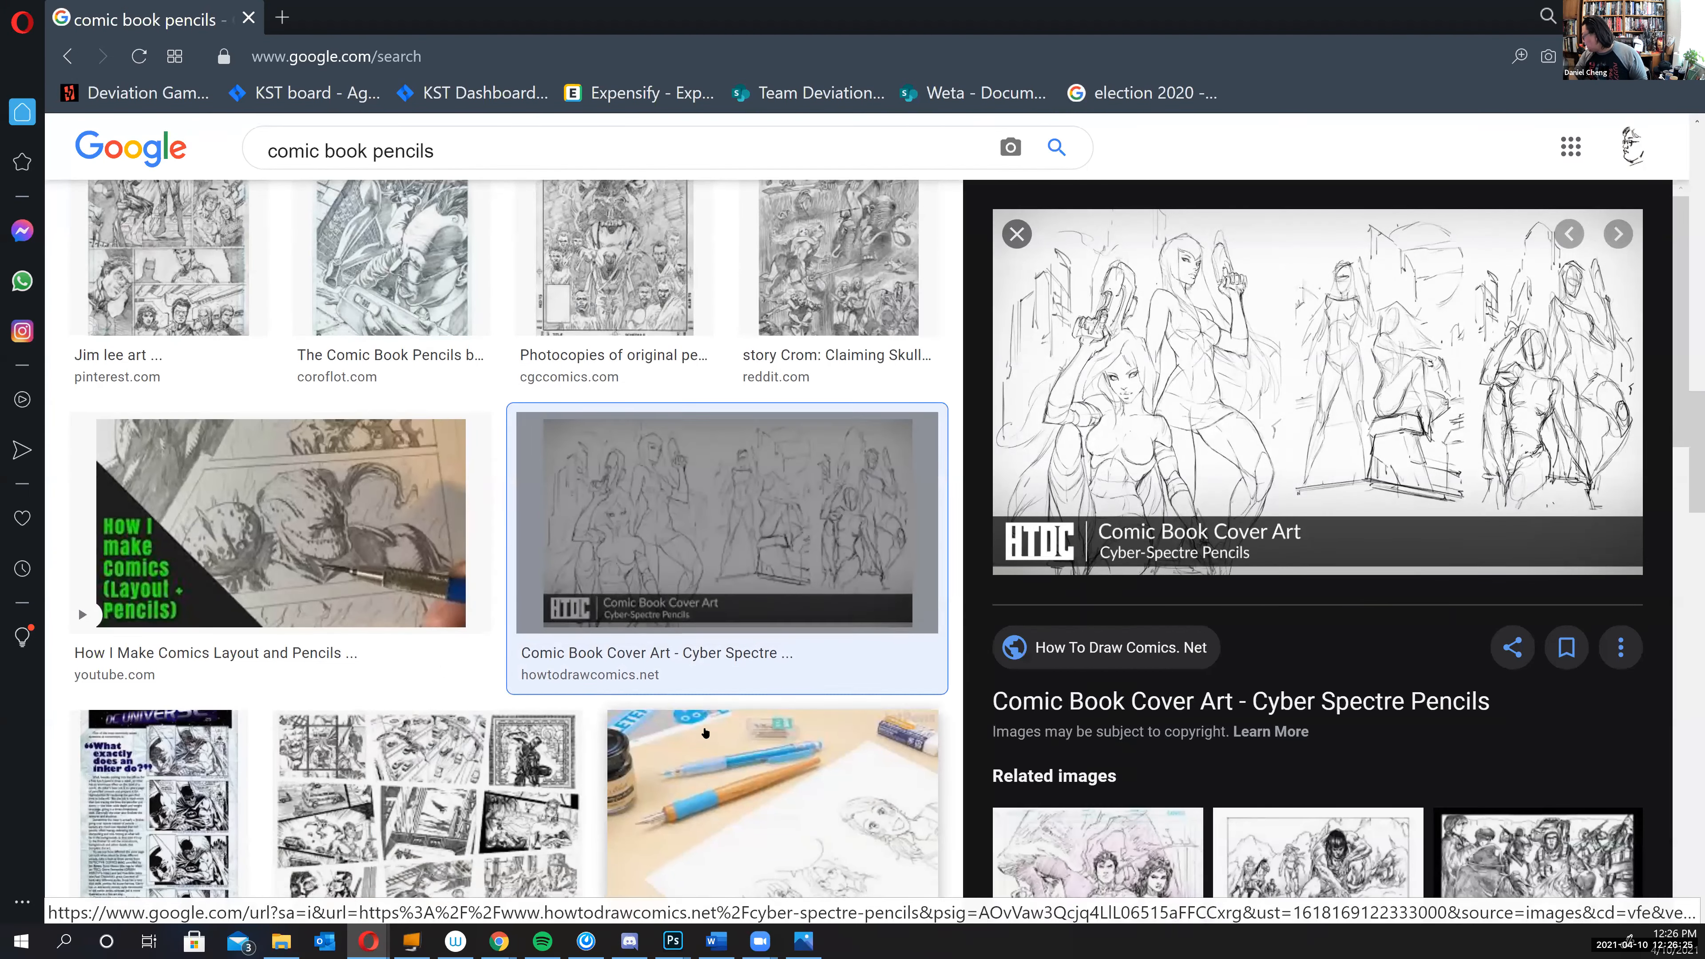
scroll(1302, 482, down, 5)
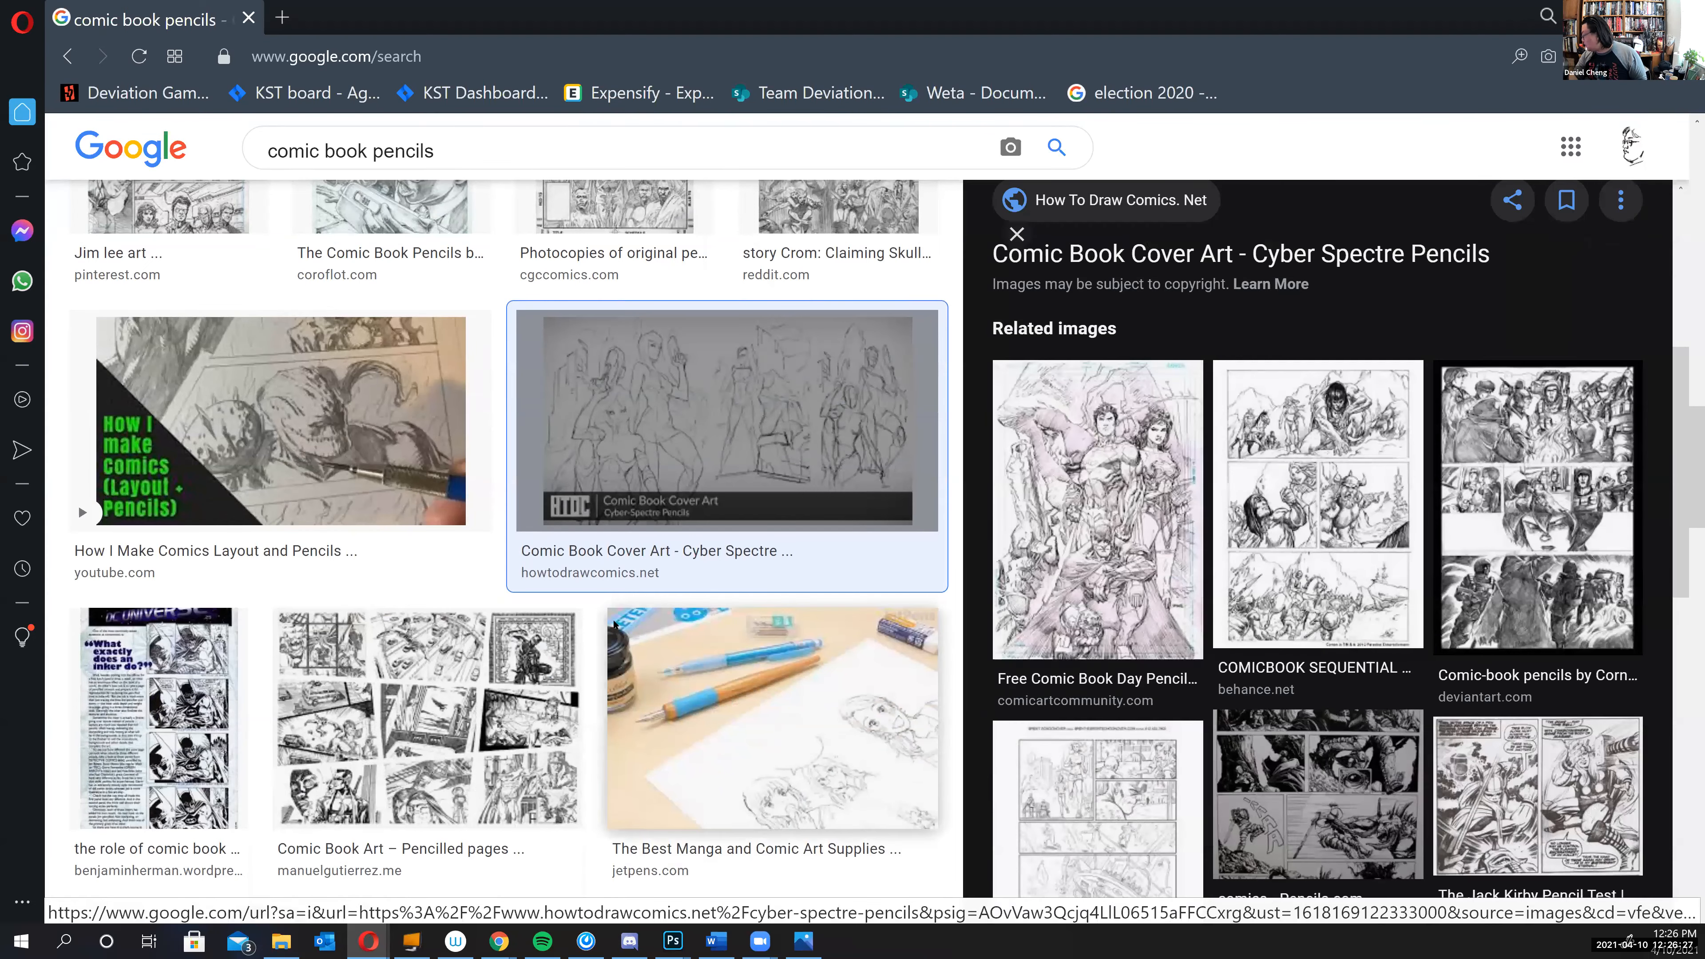
click(1278, 492)
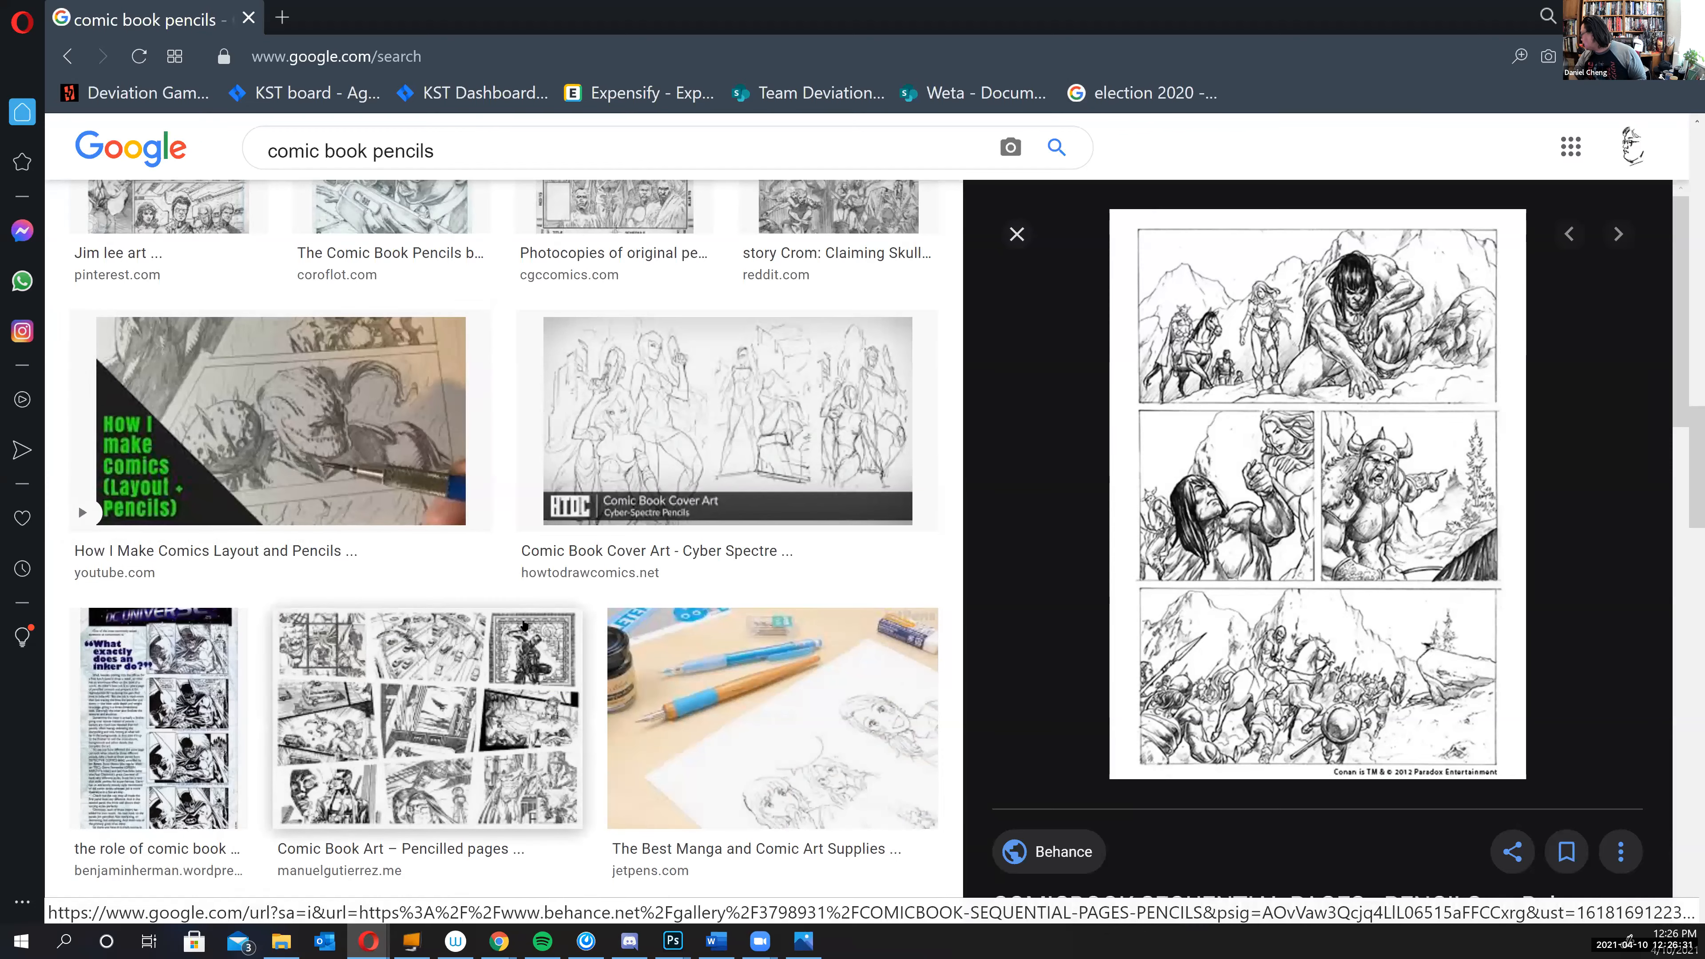
- View the Reddit original comic book pencils again, and open the "Comic Book Art – Pencilled pages" collage
scroll(521, 623, up, 2)
scroll(647, 499, up, 3)
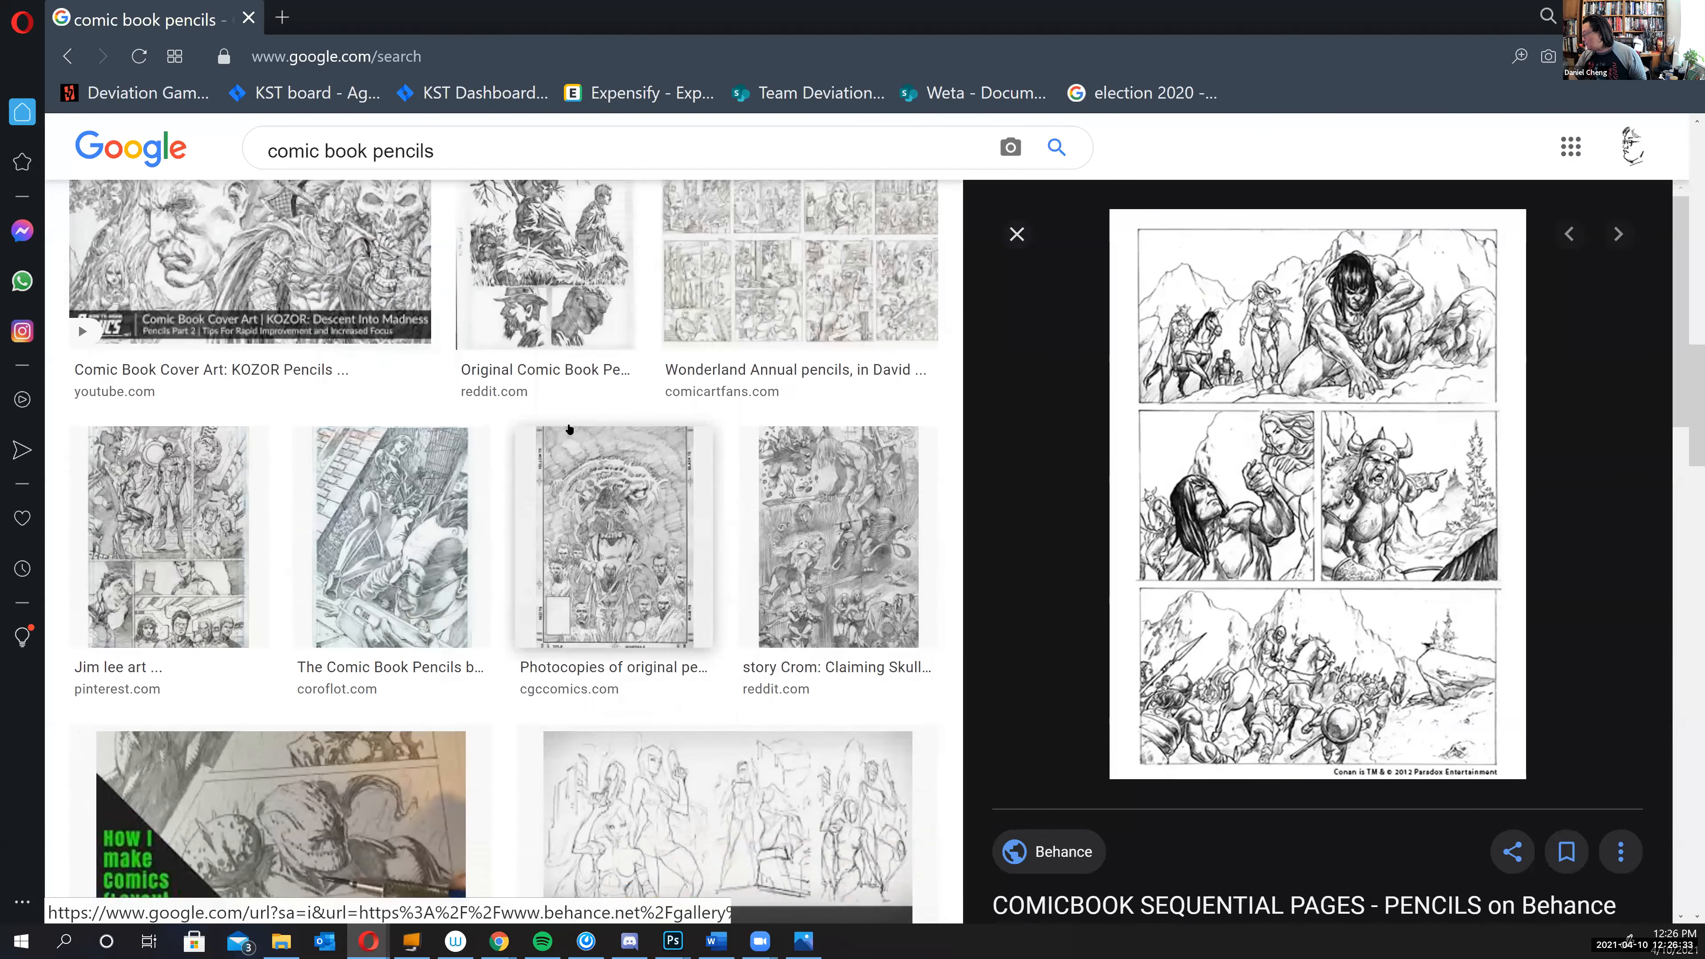
click(592, 499)
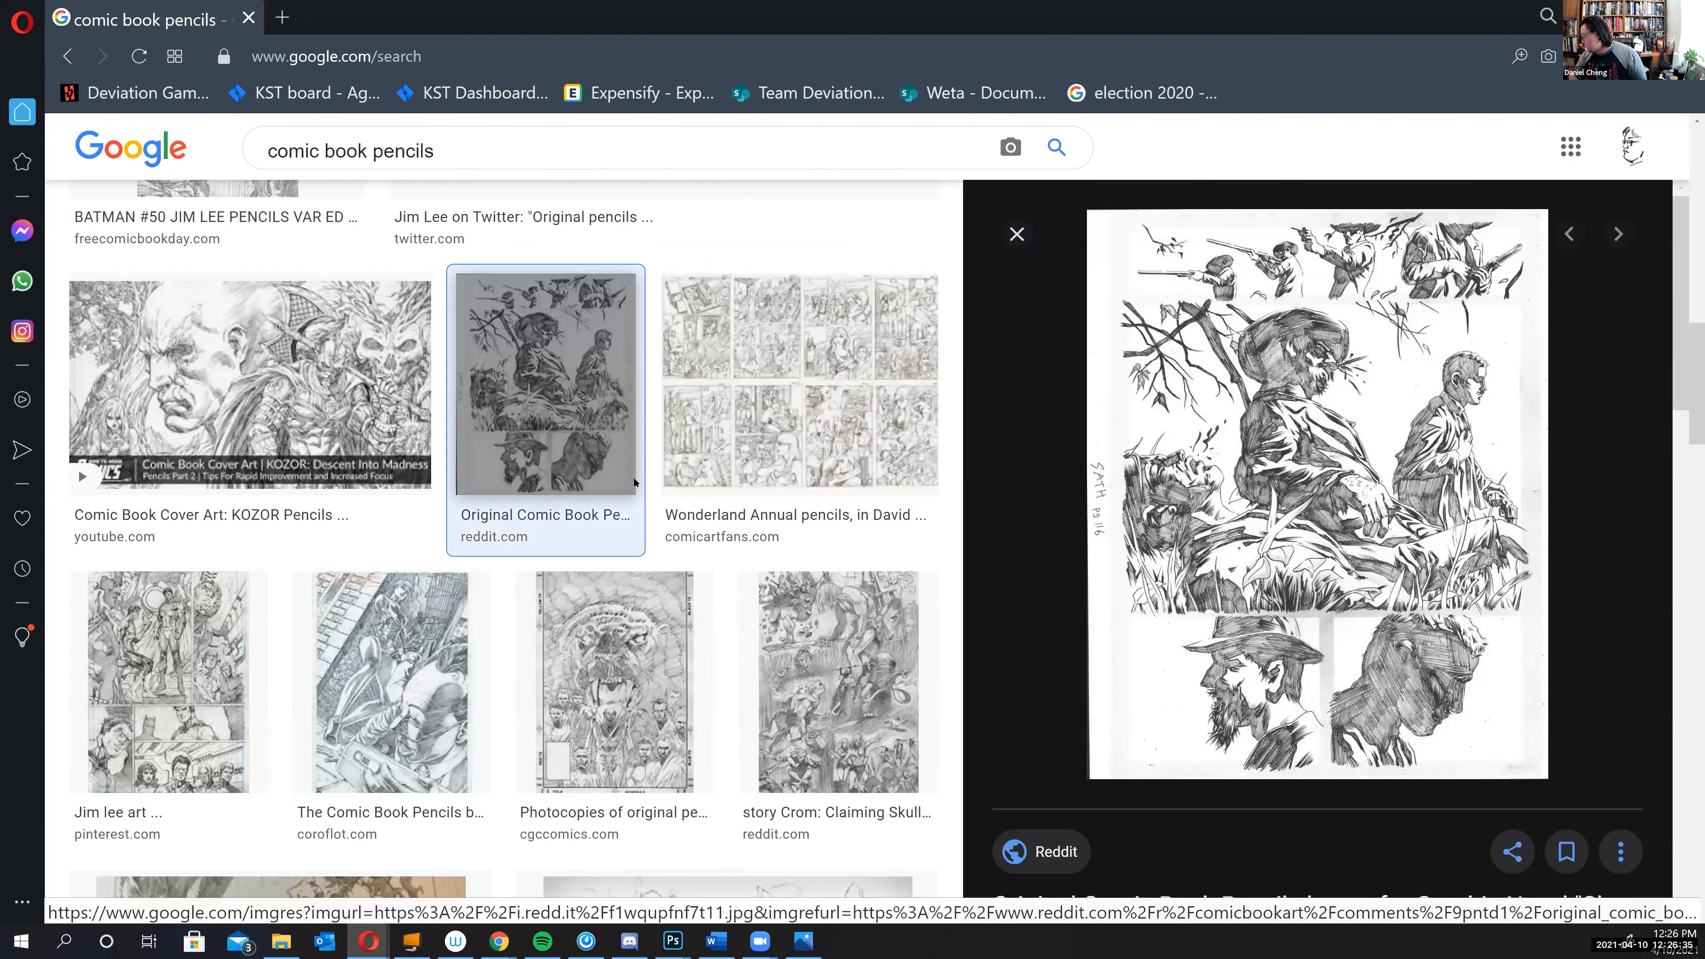
scroll(483, 323, down, 5)
scroll(483, 324, down, 4)
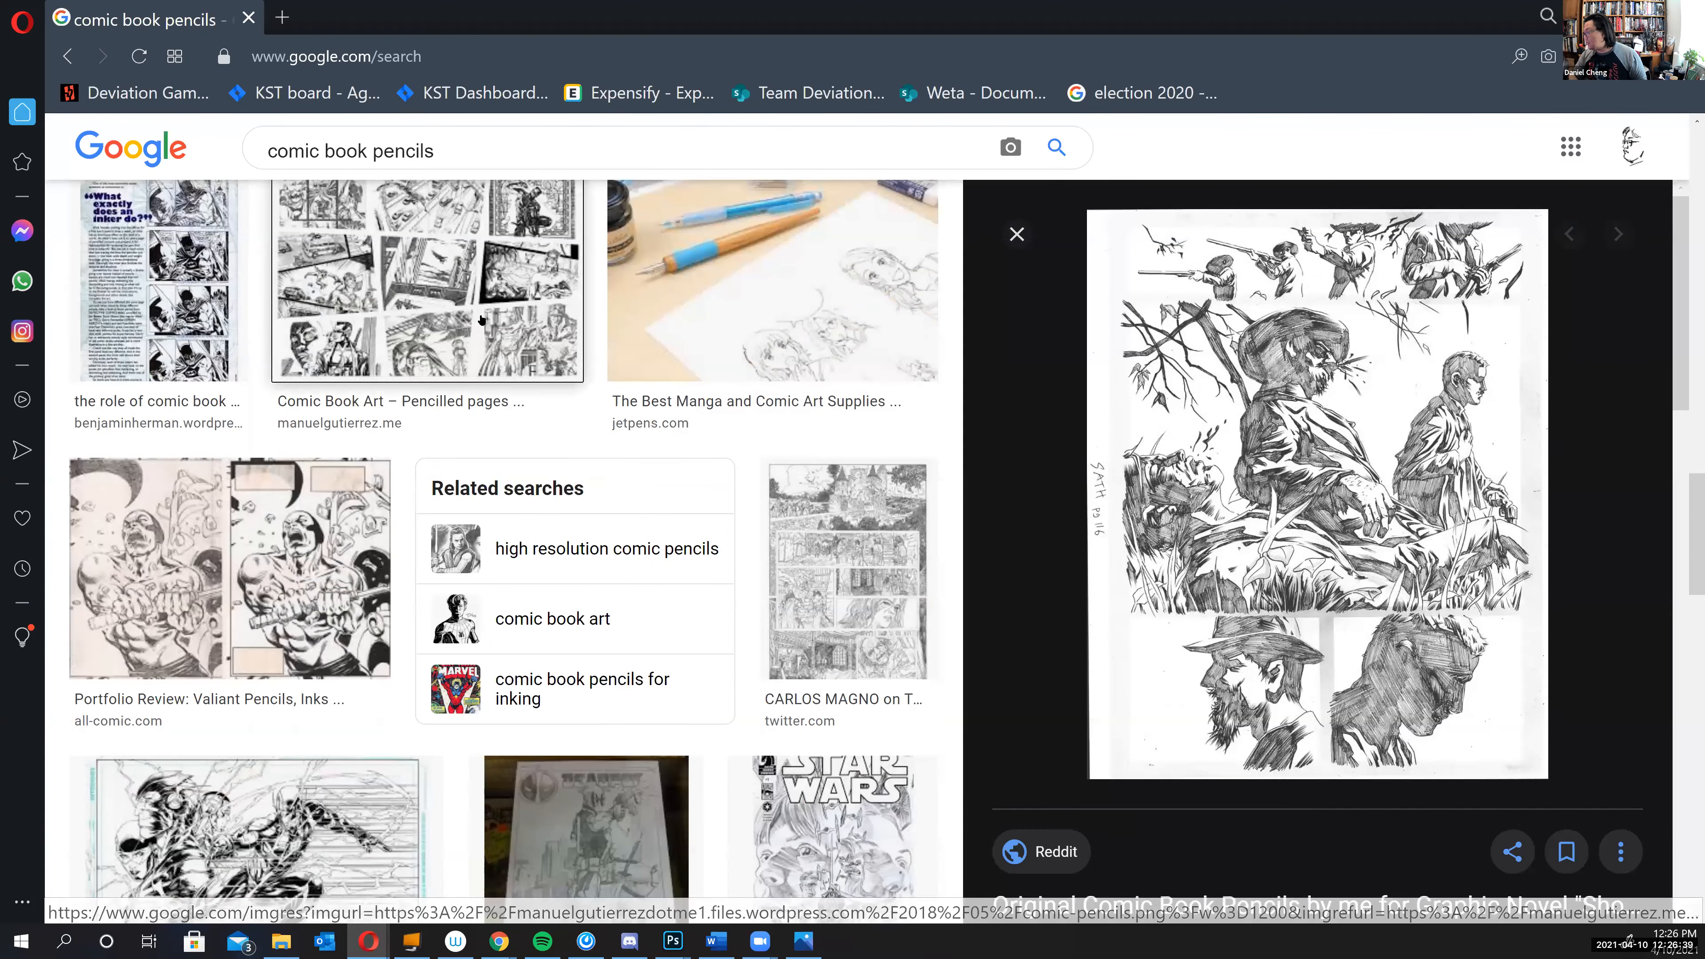
click(478, 326)
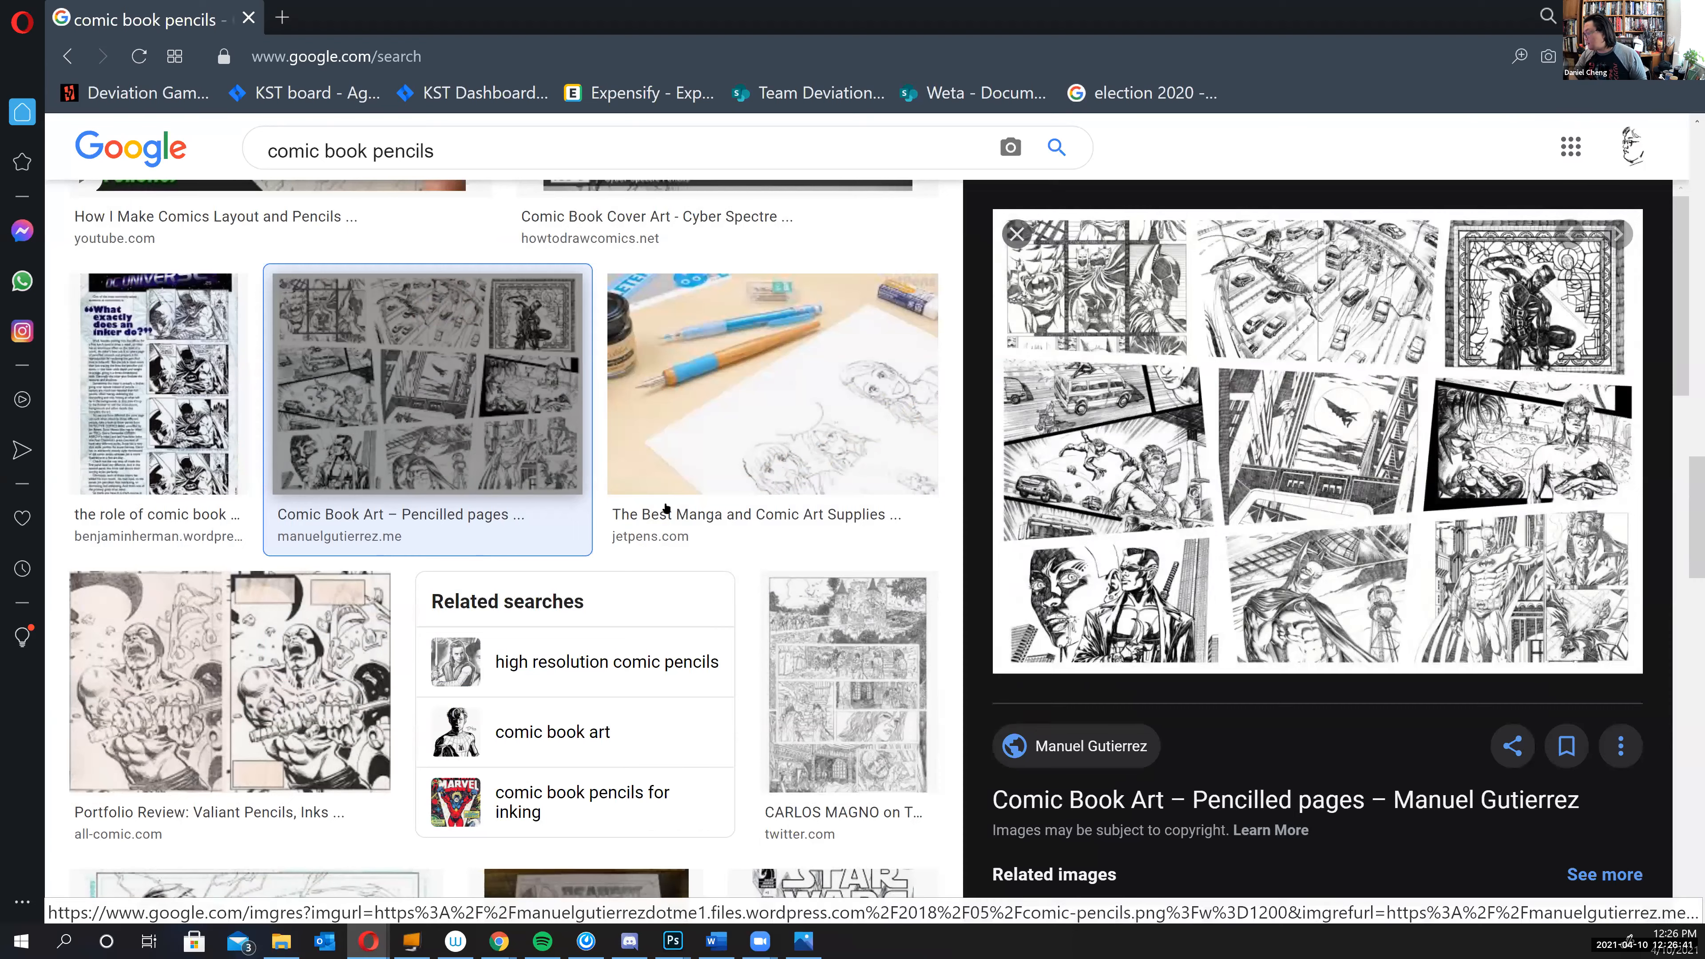
- Reopen the Cyber Spectre cover pencils preview and look through its related images
scroll(667, 509, up, 3)
click(669, 436)
scroll(1331, 591, down, 3)
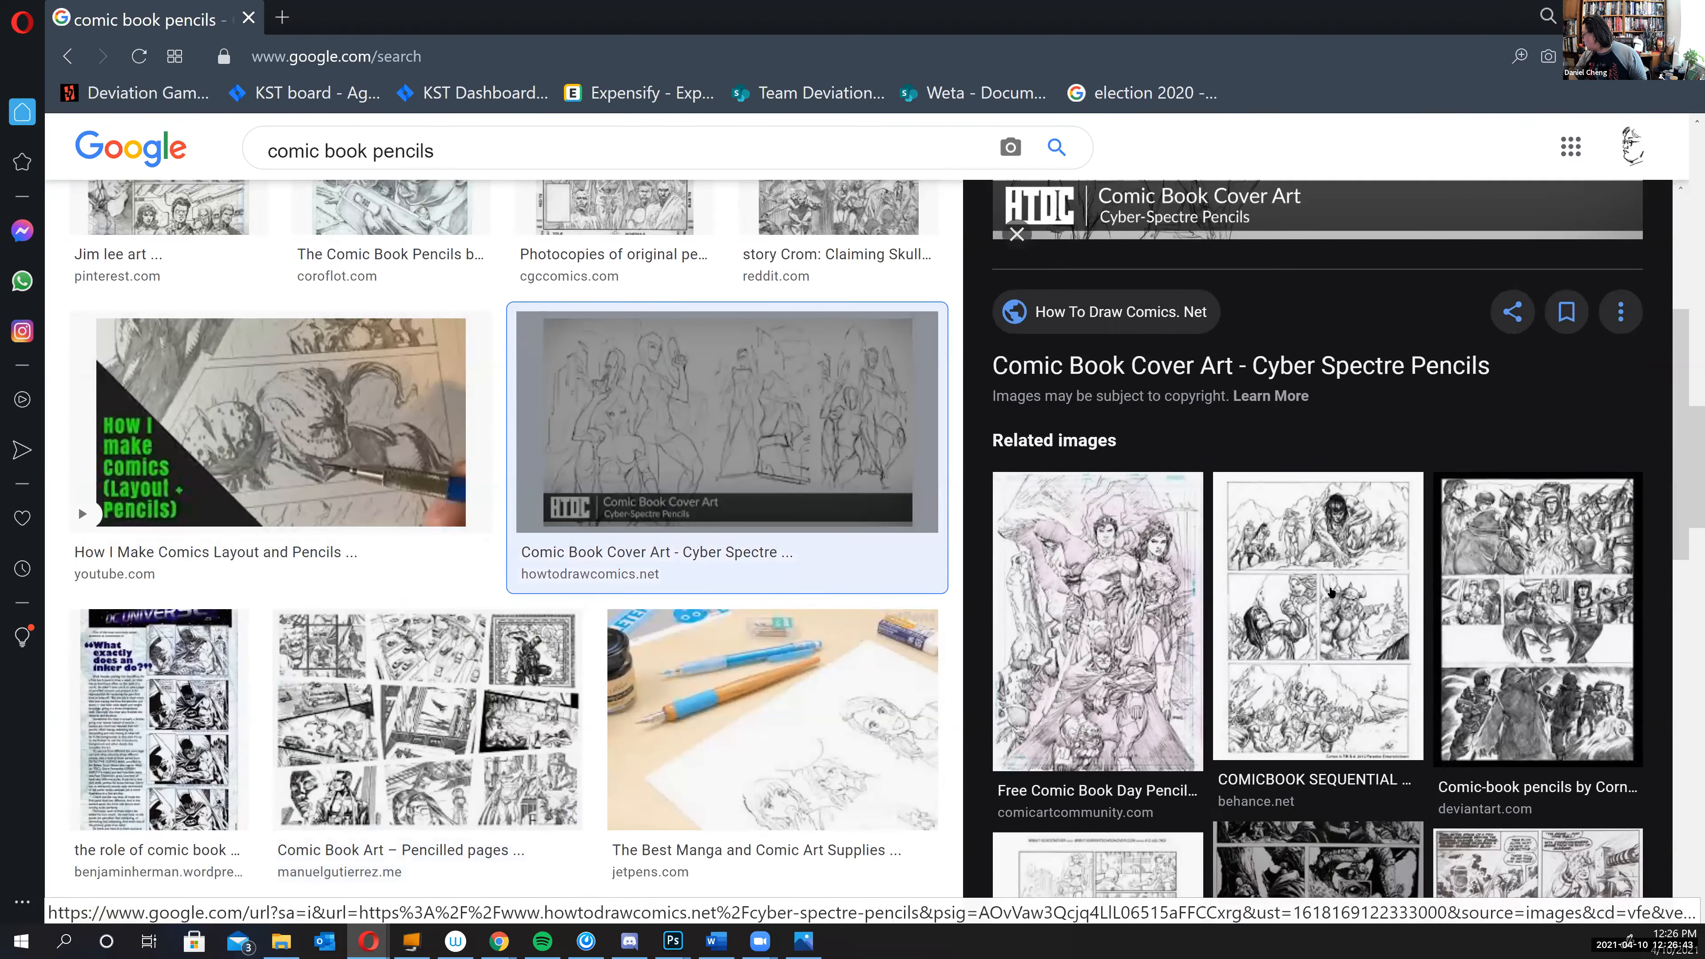
- View the Comicbook Sequential Pages pencils from Behance, open the related Conan page, and look through the surrounding image results
click(1319, 594)
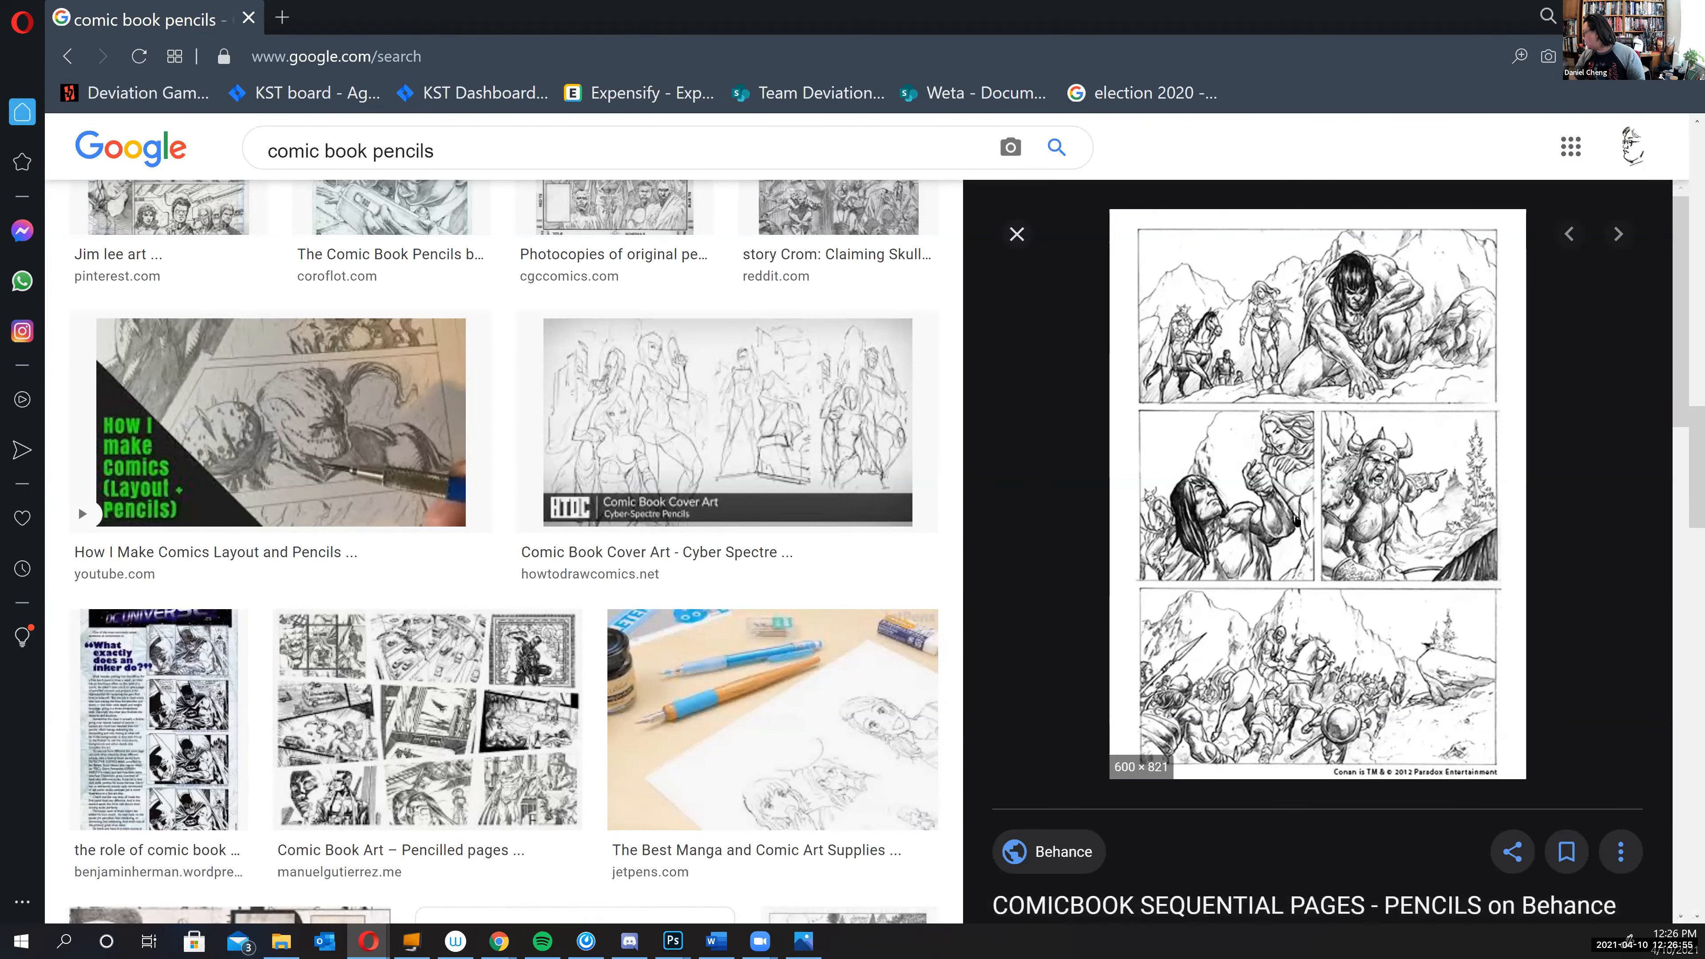
scroll(1331, 599, down, 5)
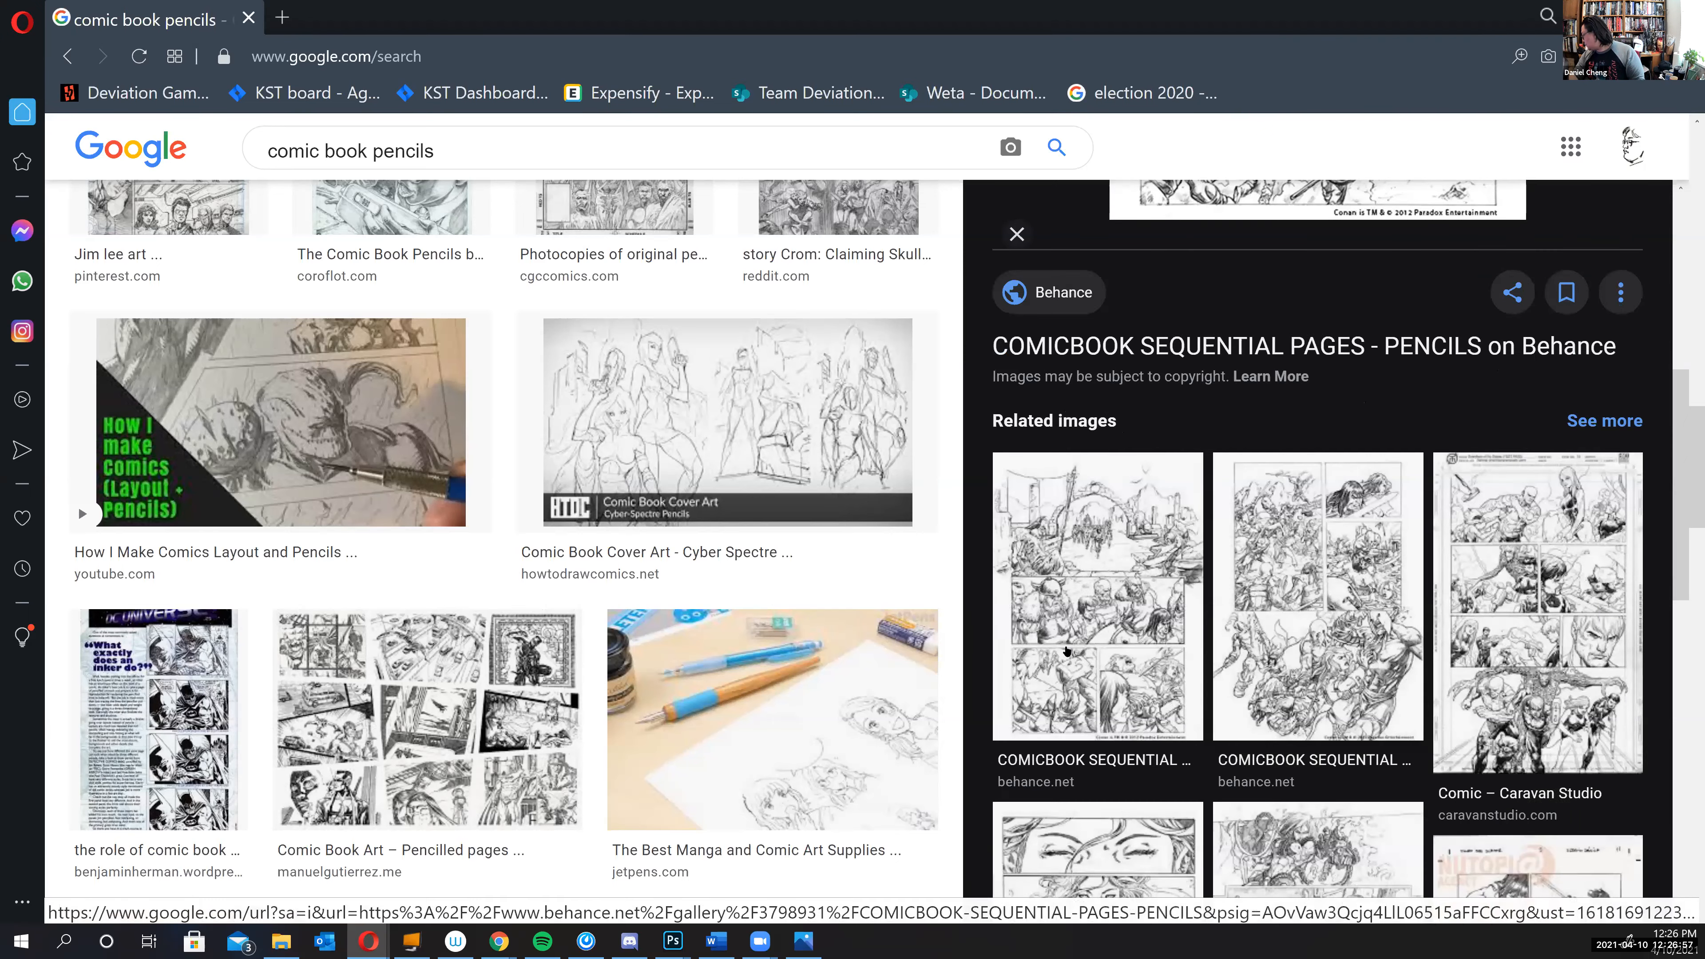
click(1067, 650)
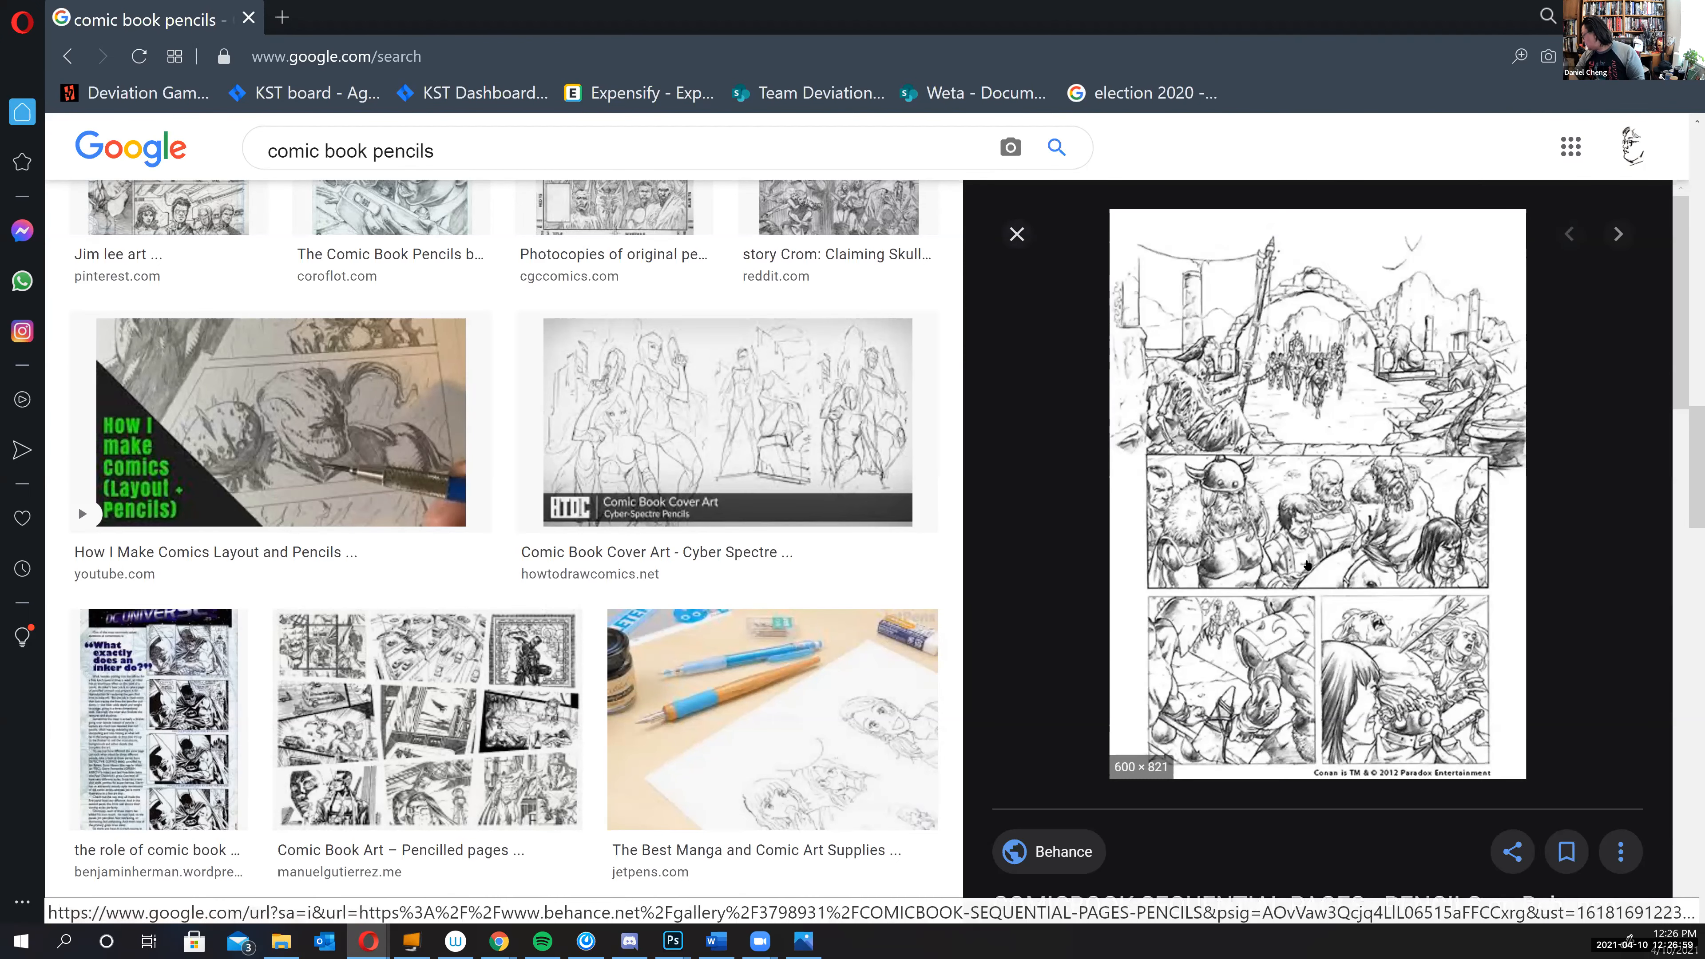
scroll(1315, 595, up, 5)
scroll(1316, 672, down, 5)
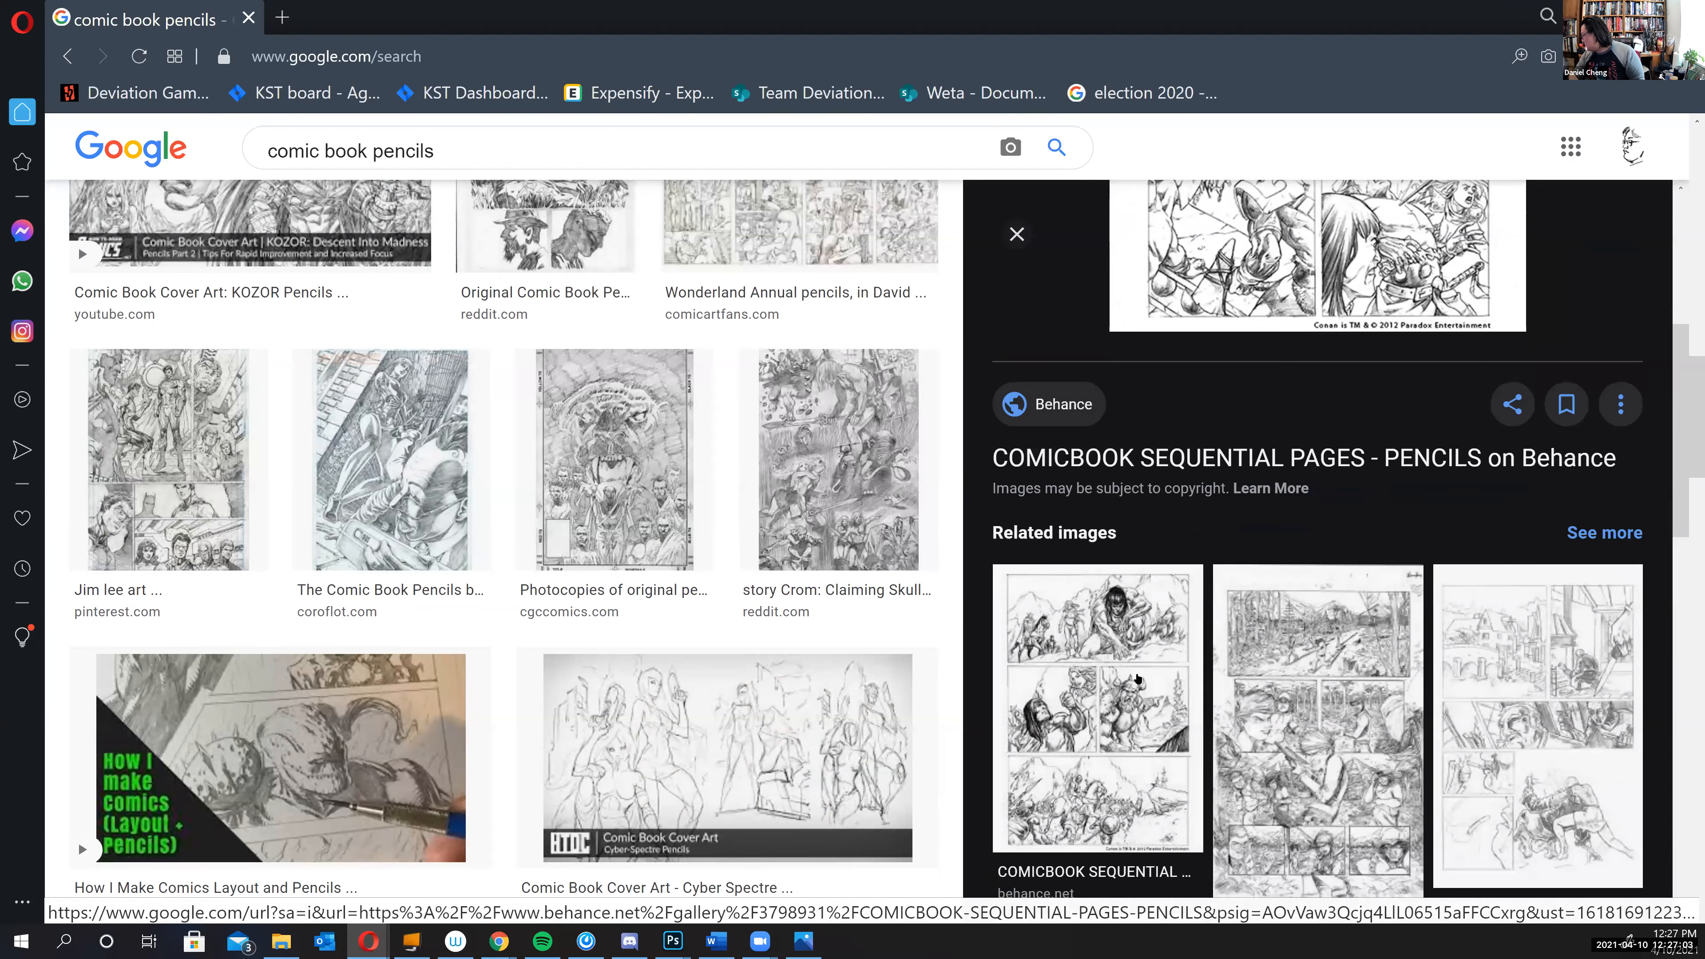
scroll(1193, 365, up, 5)
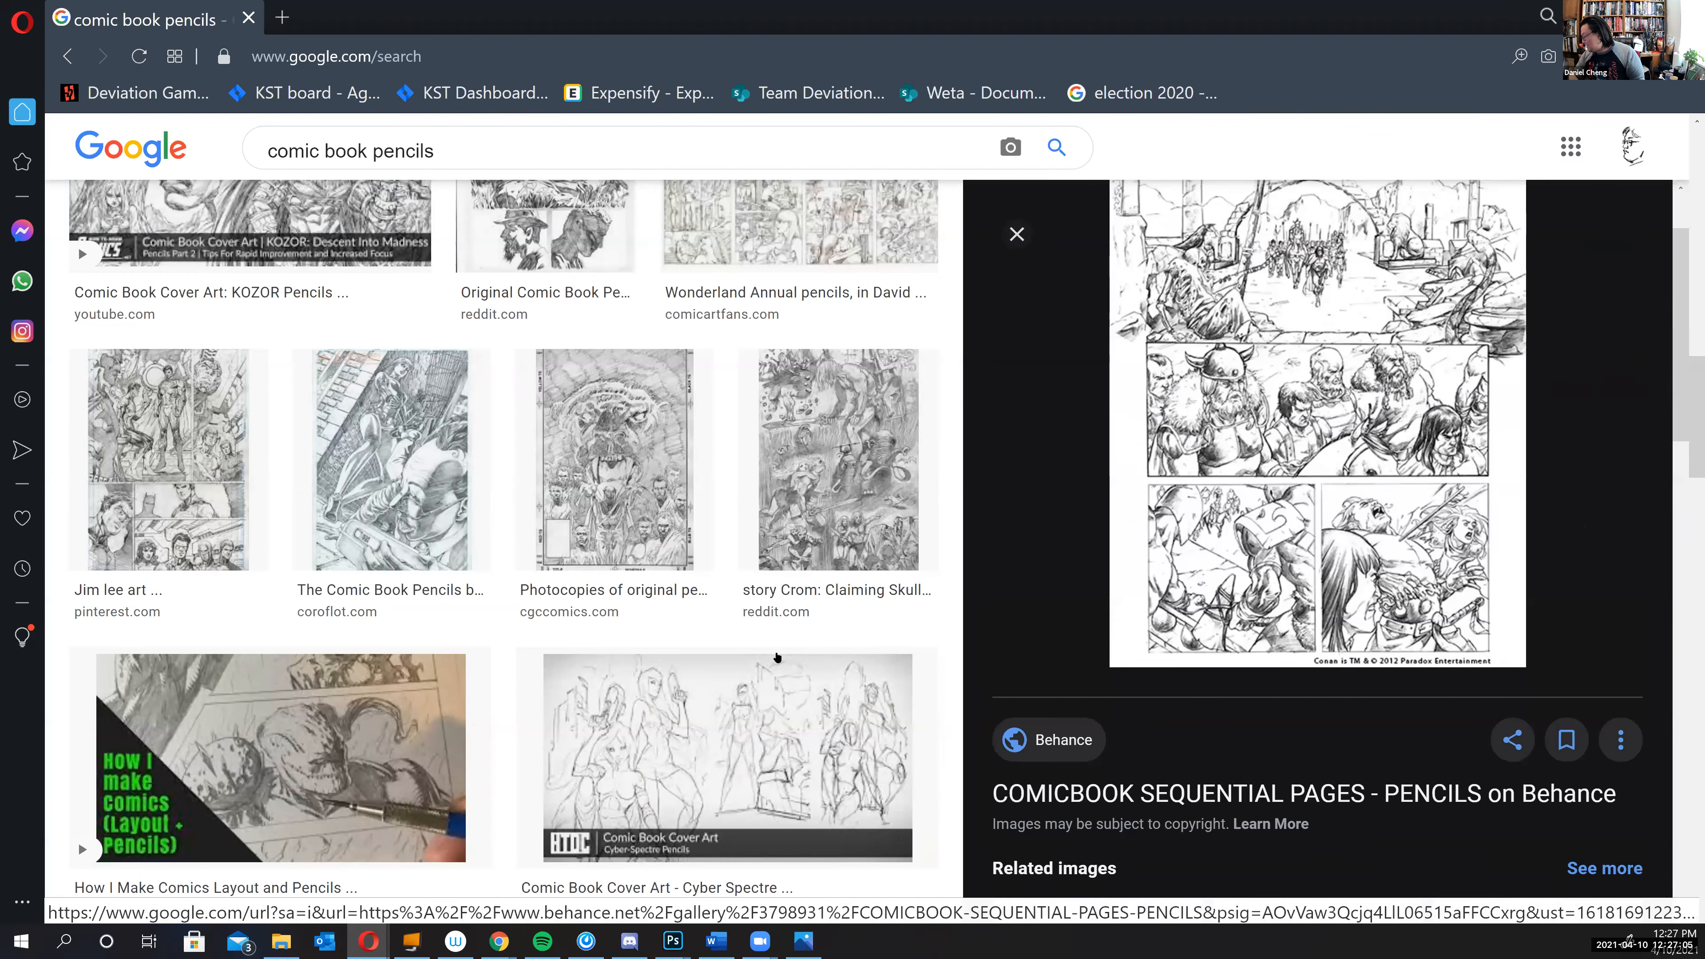
scroll(690, 563, up, 3)
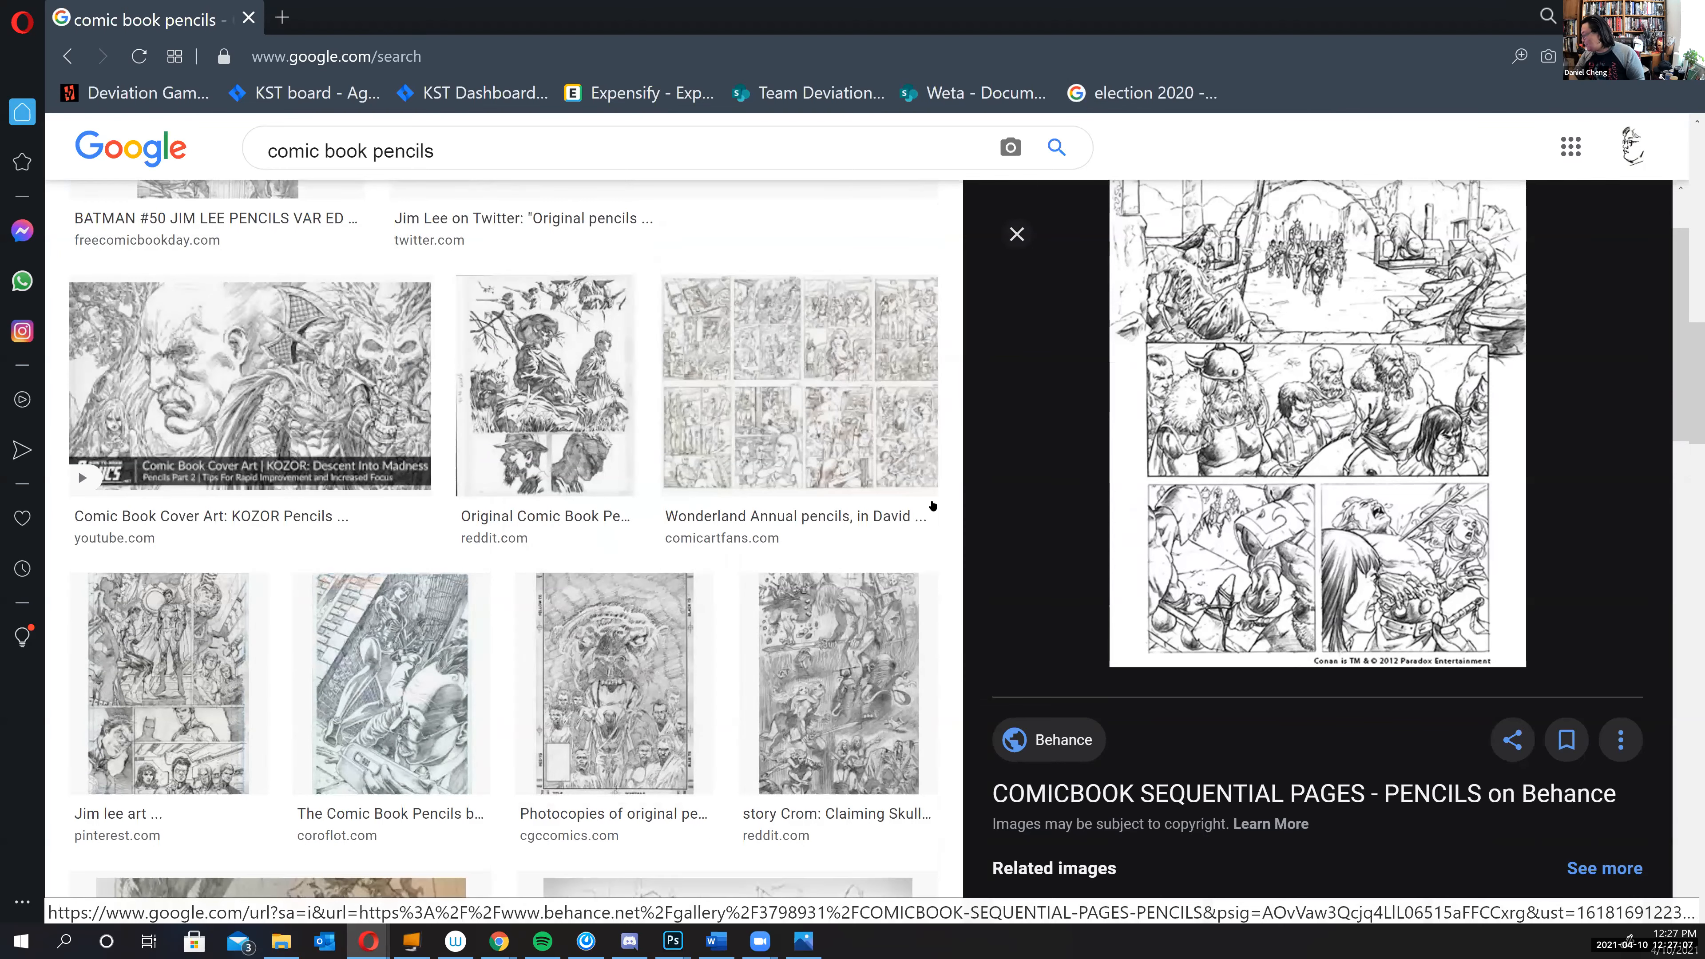
scroll(1111, 336, up, 5)
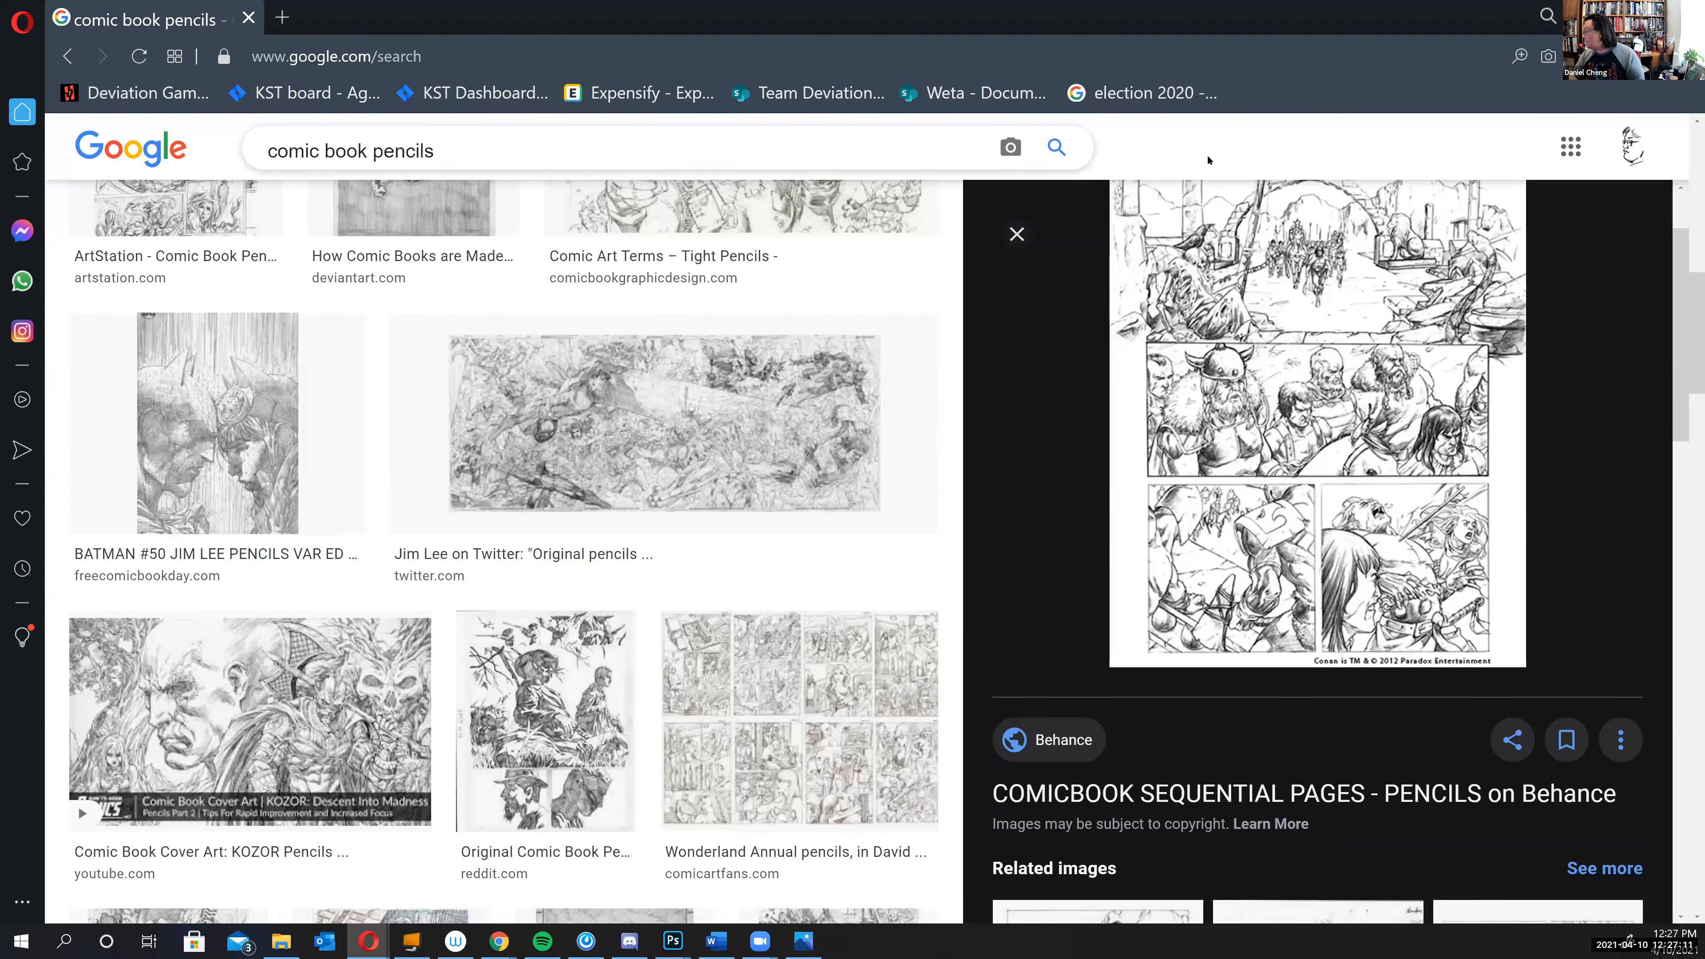
- Open the Comicbook Sequential Pages – Pencils gallery on Behance and enlarge the page with the crouching long-haired warrior
click(1574, 146)
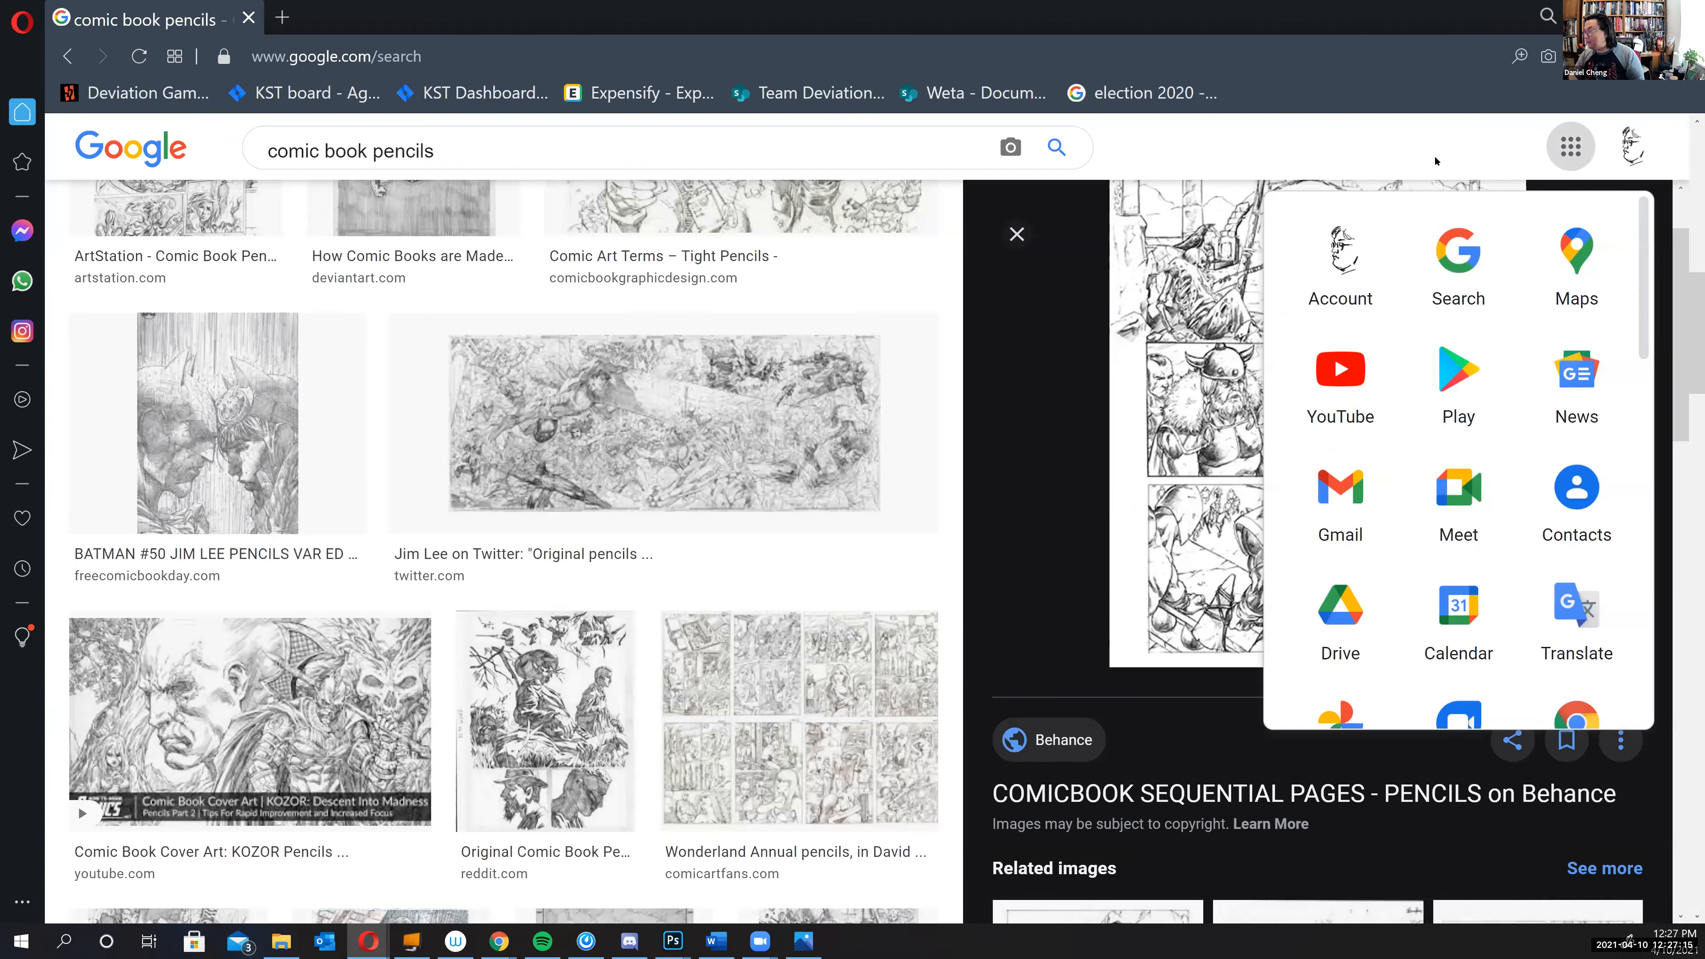
right_click(1209, 430)
click(1157, 449)
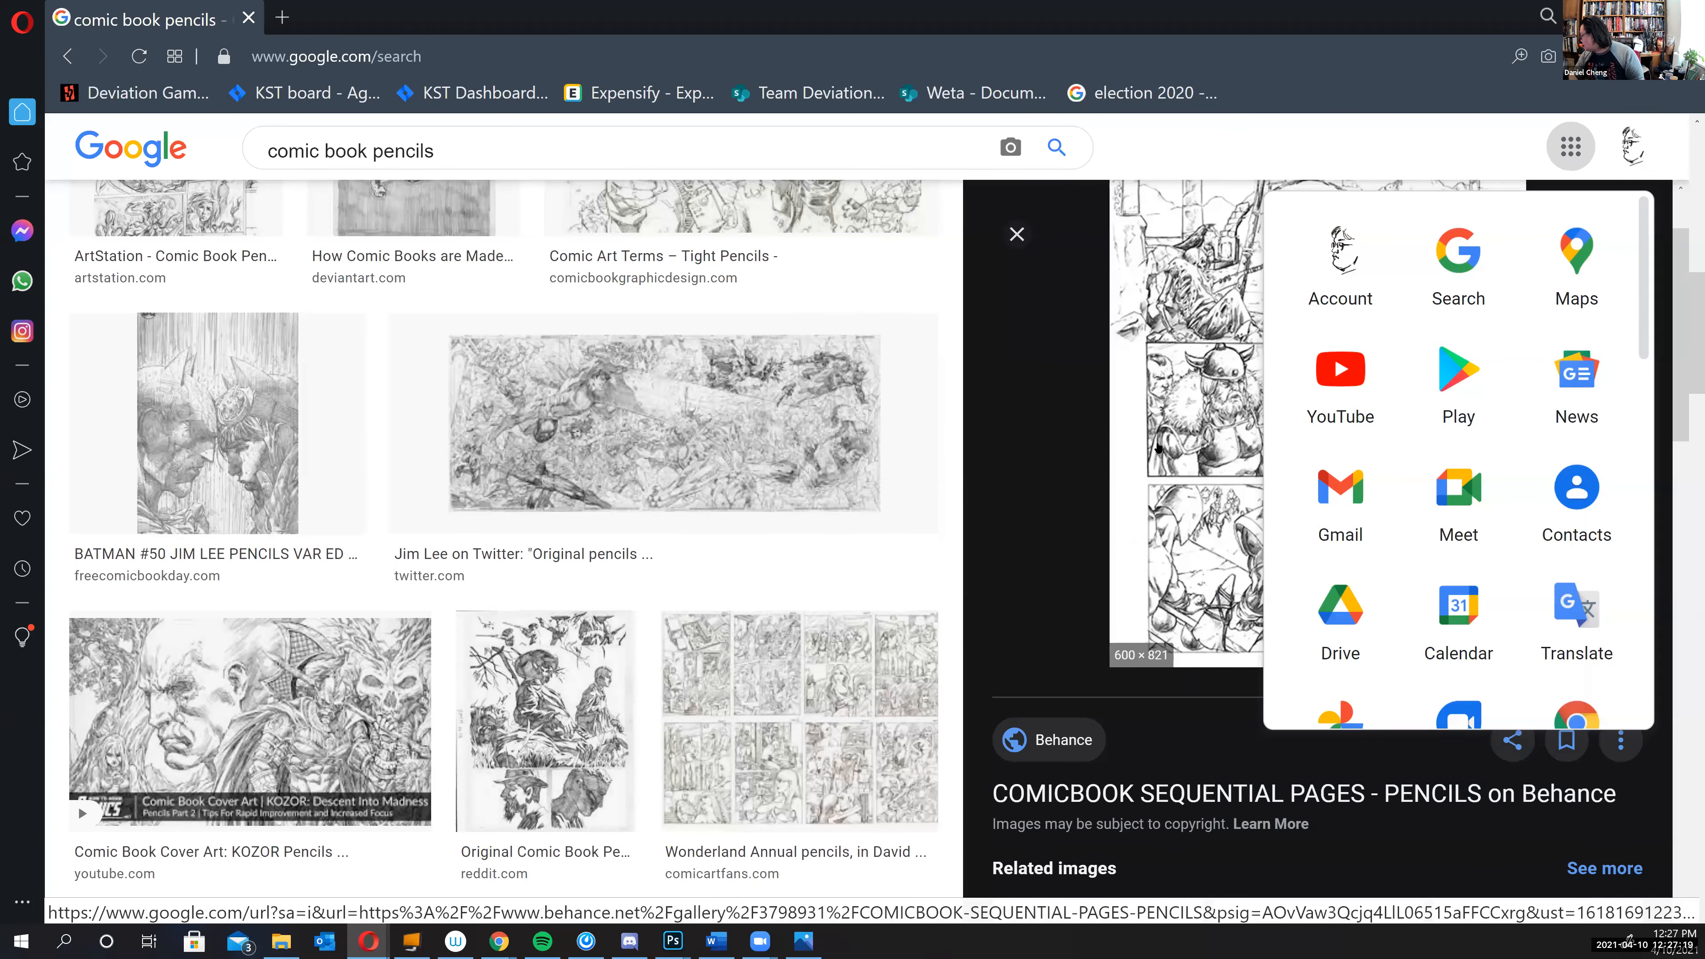
click(1168, 444)
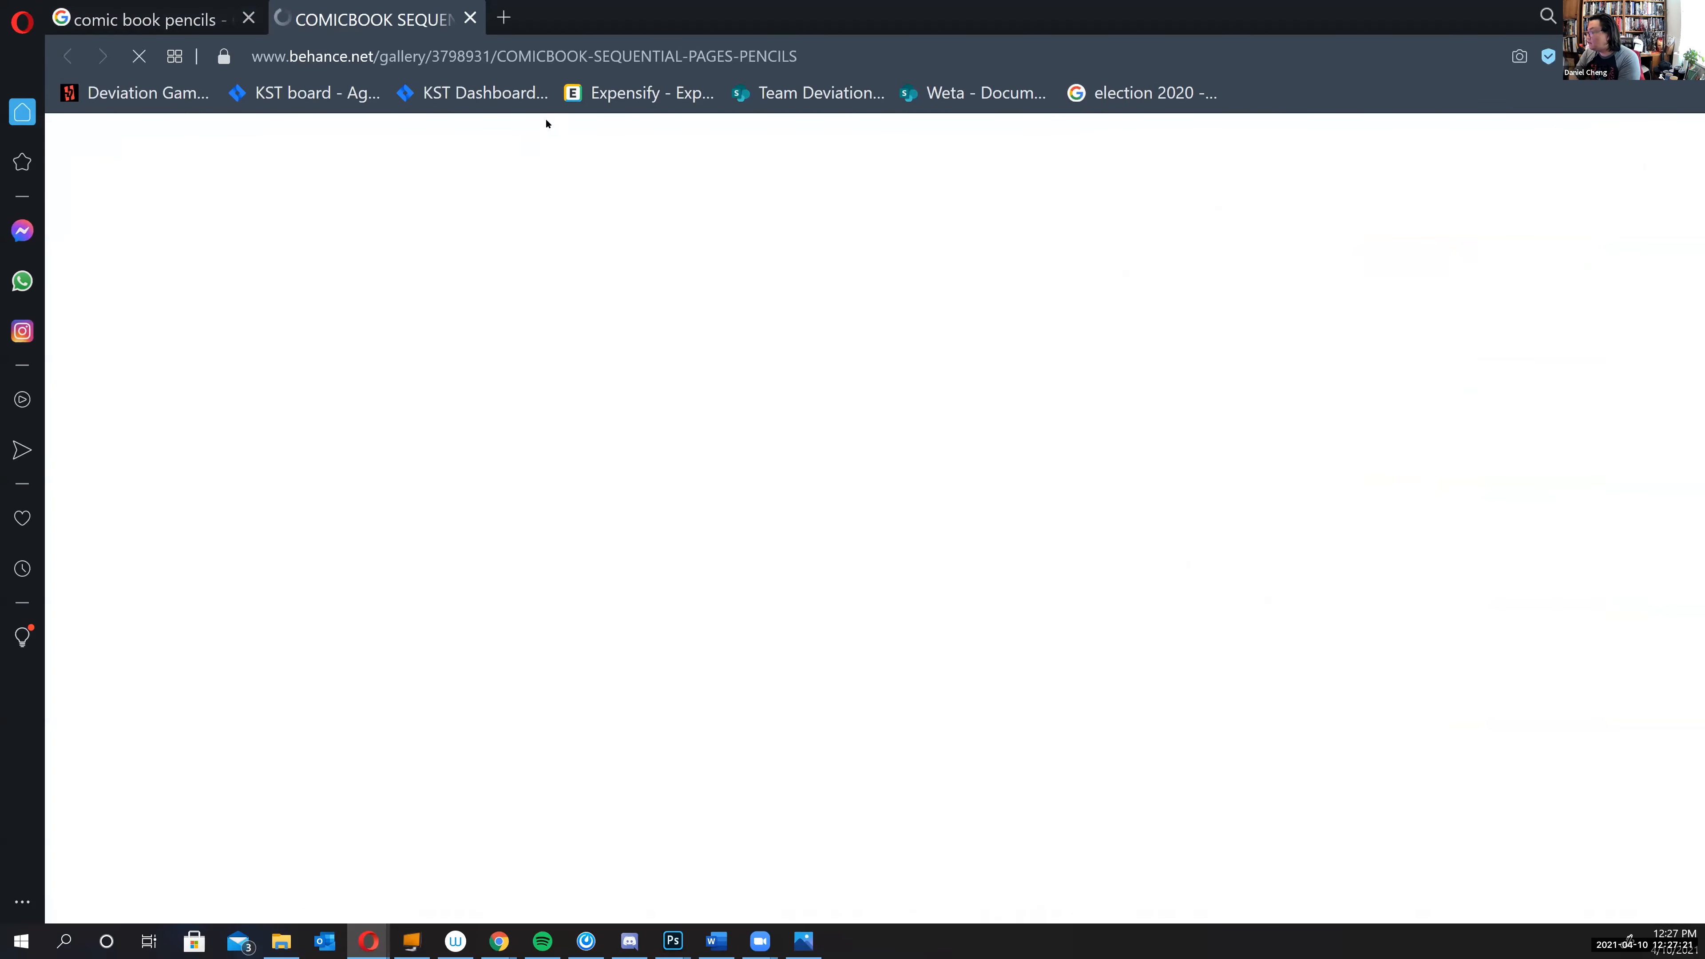
scroll(960, 581, down, 8)
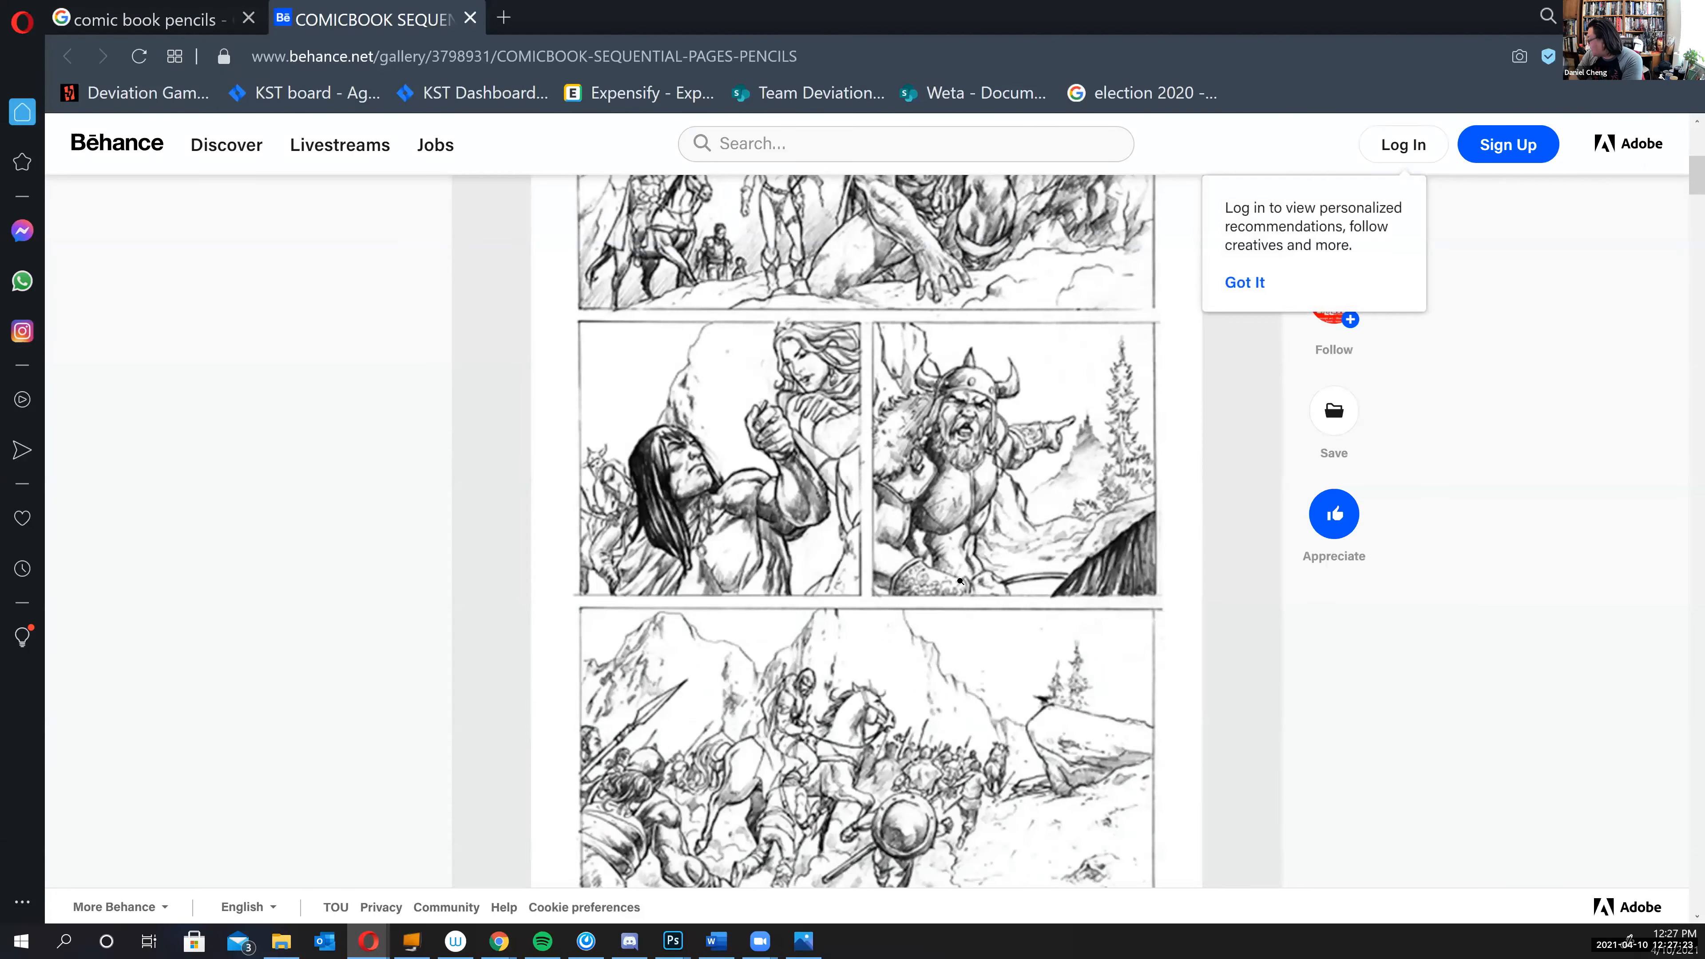
click(960, 583)
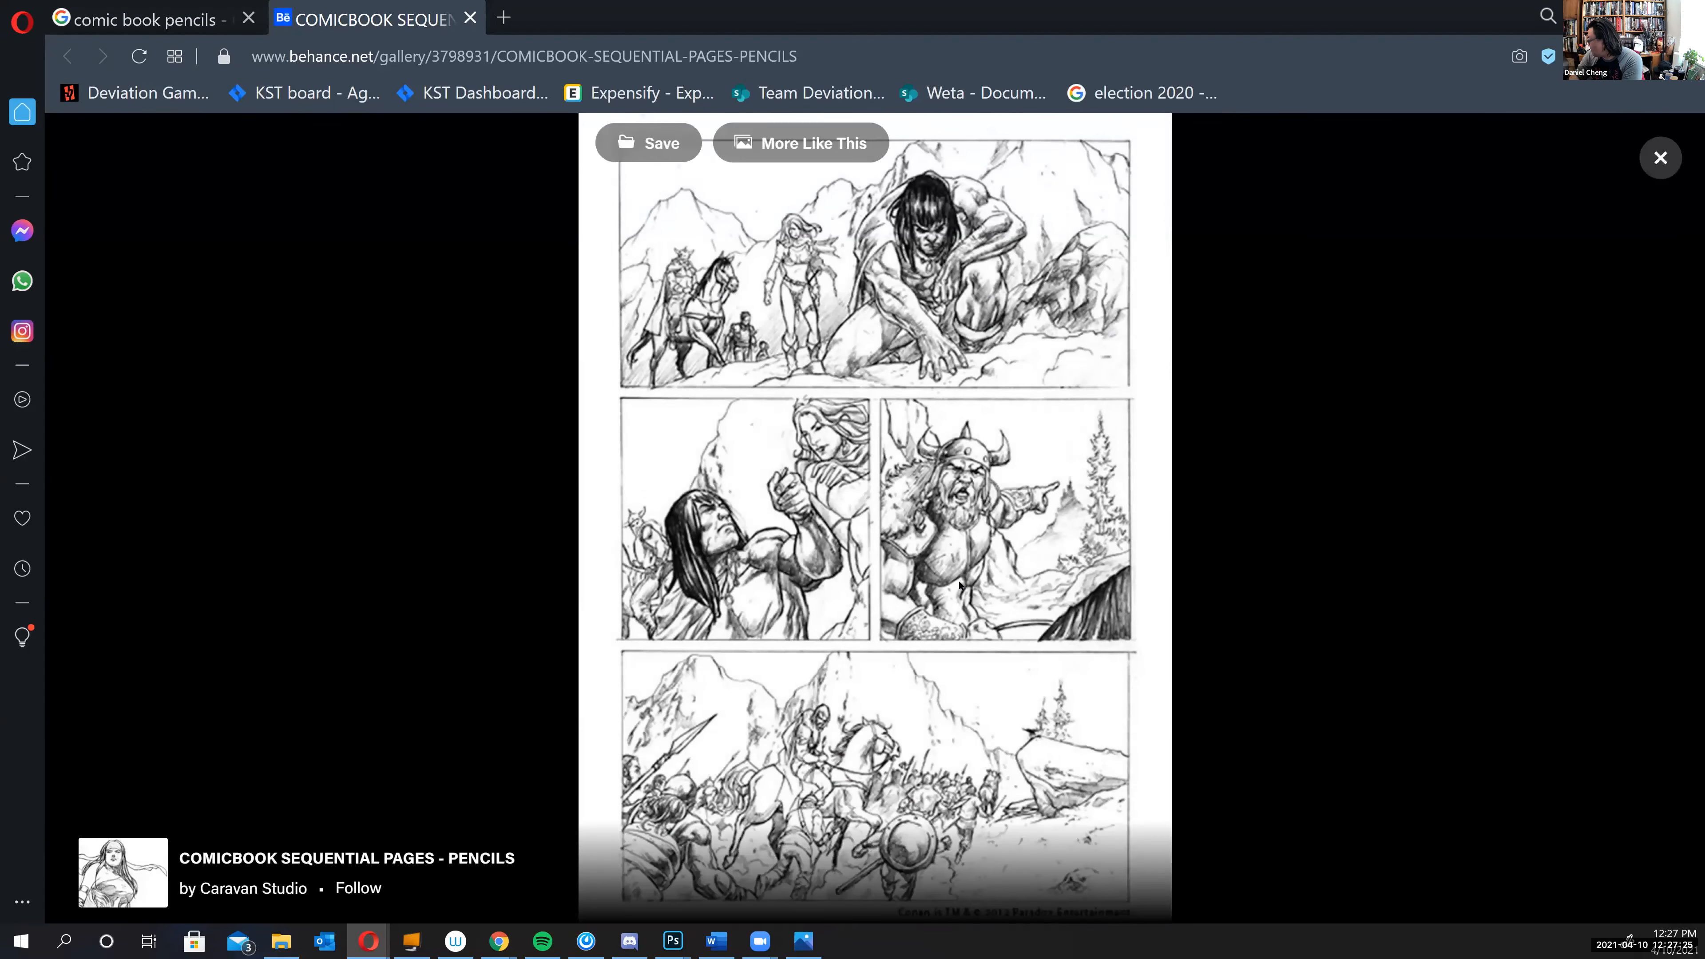
right_click(960, 583)
right_click(839, 574)
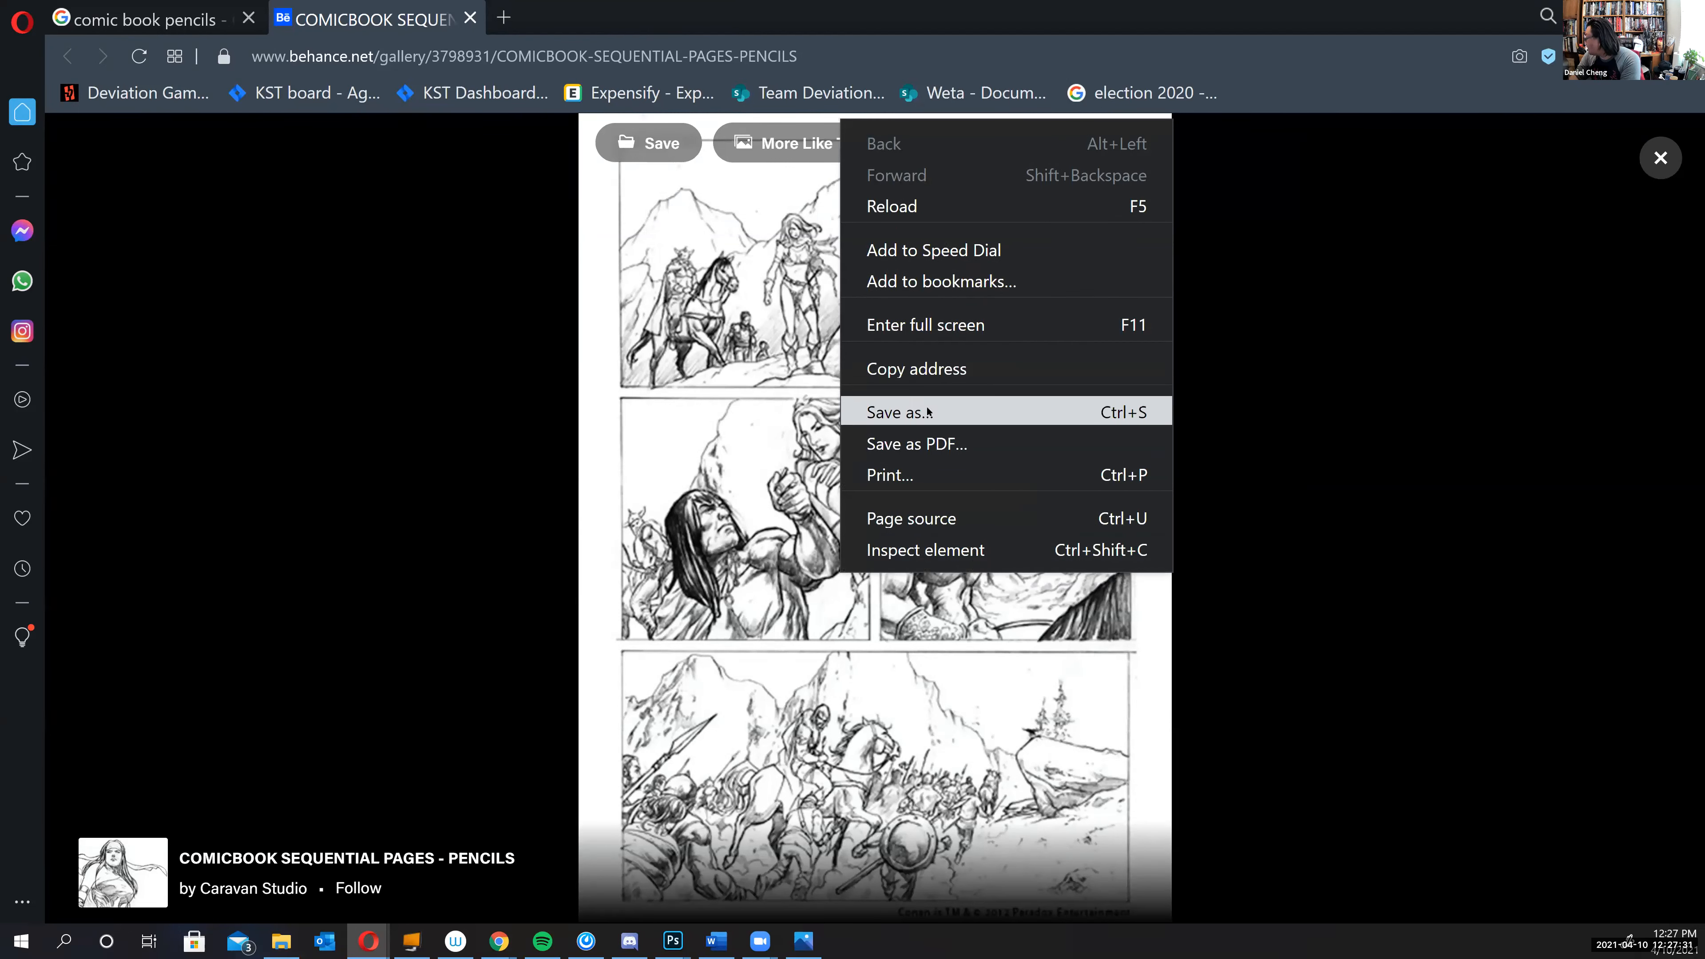
click(756, 386)
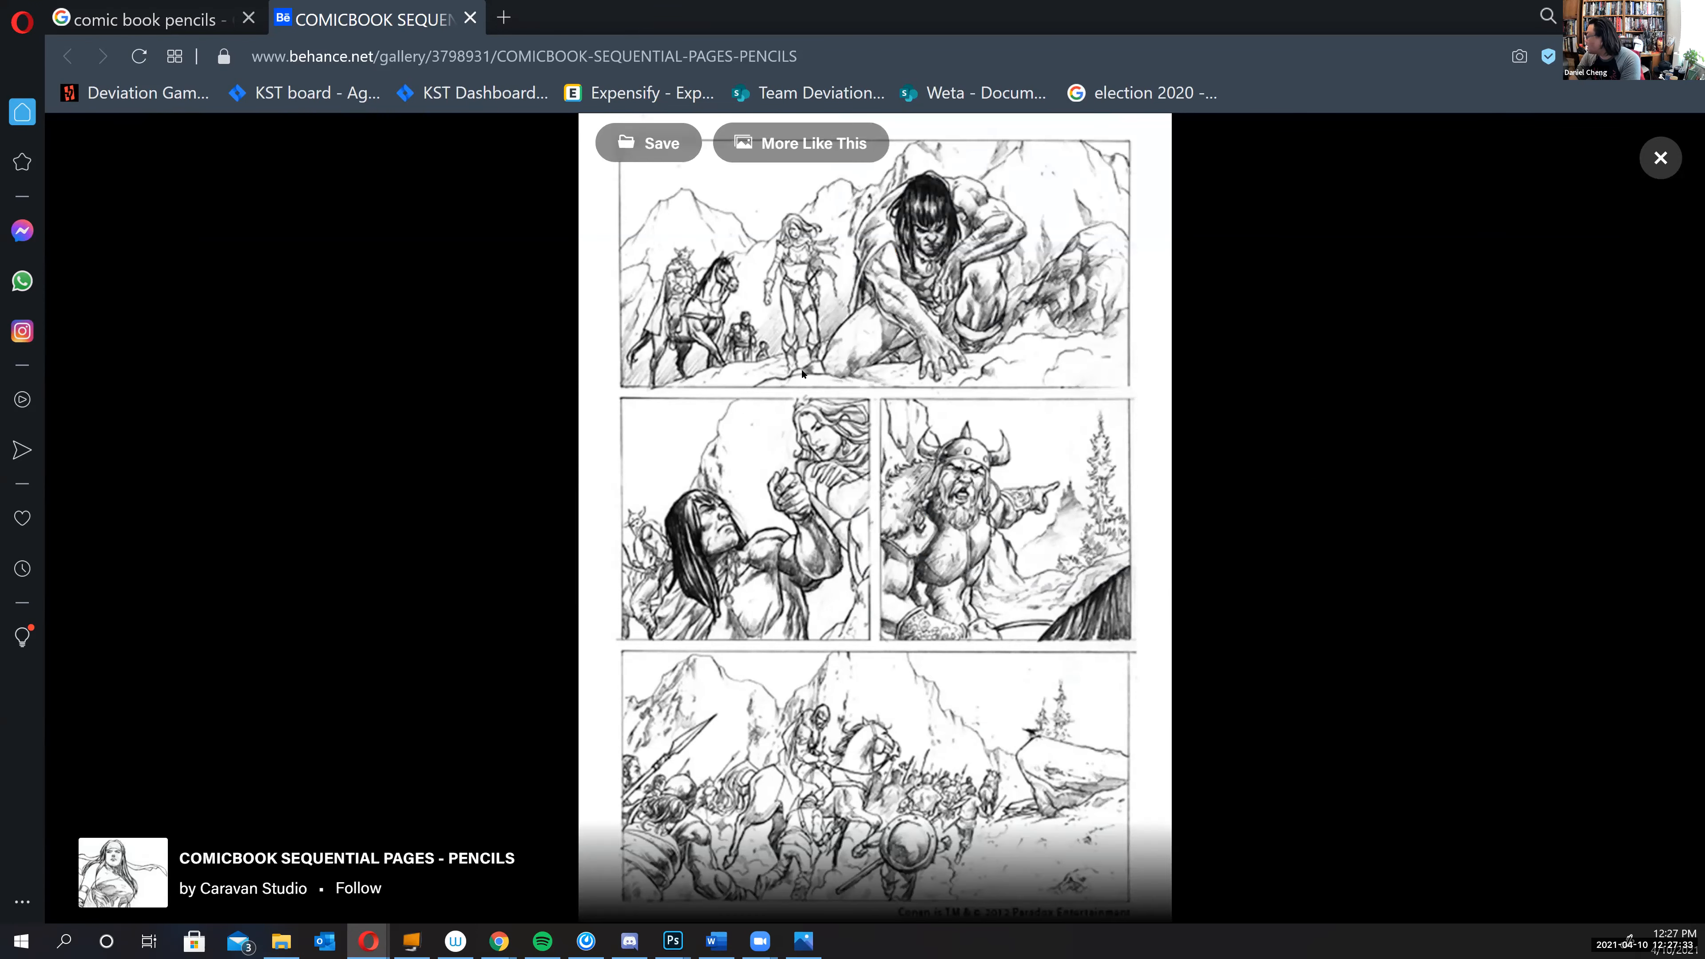
right_click(801, 372)
click(758, 372)
right_click(990, 395)
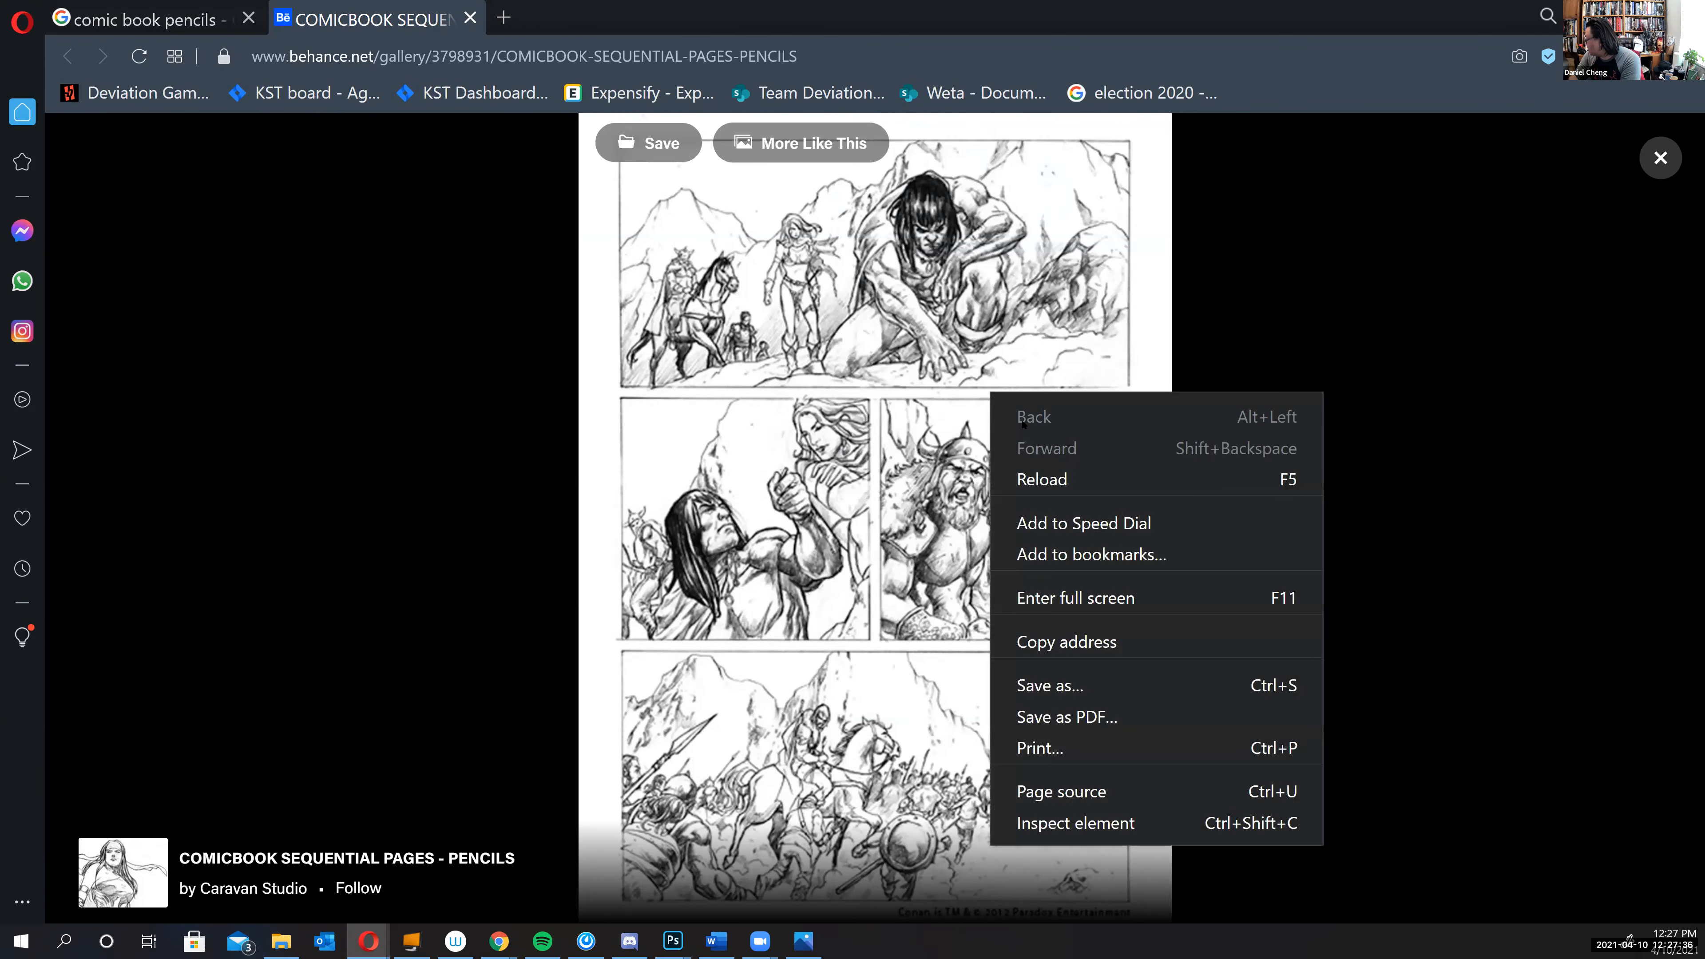
click(1059, 680)
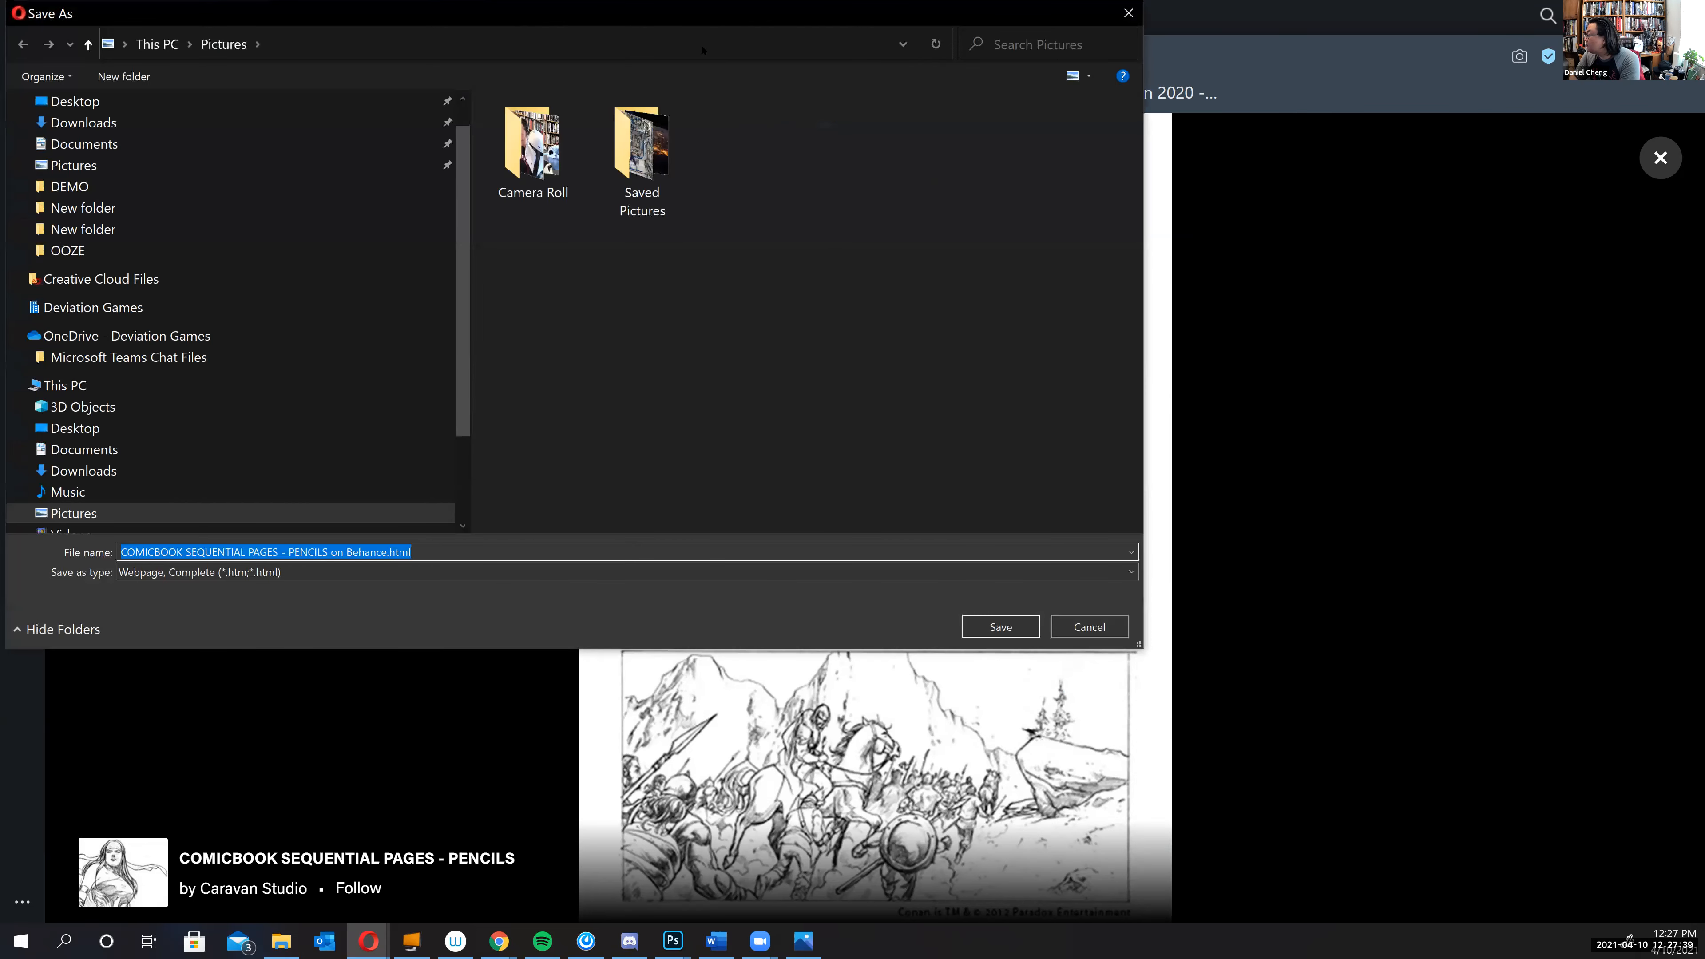
click(697, 45)
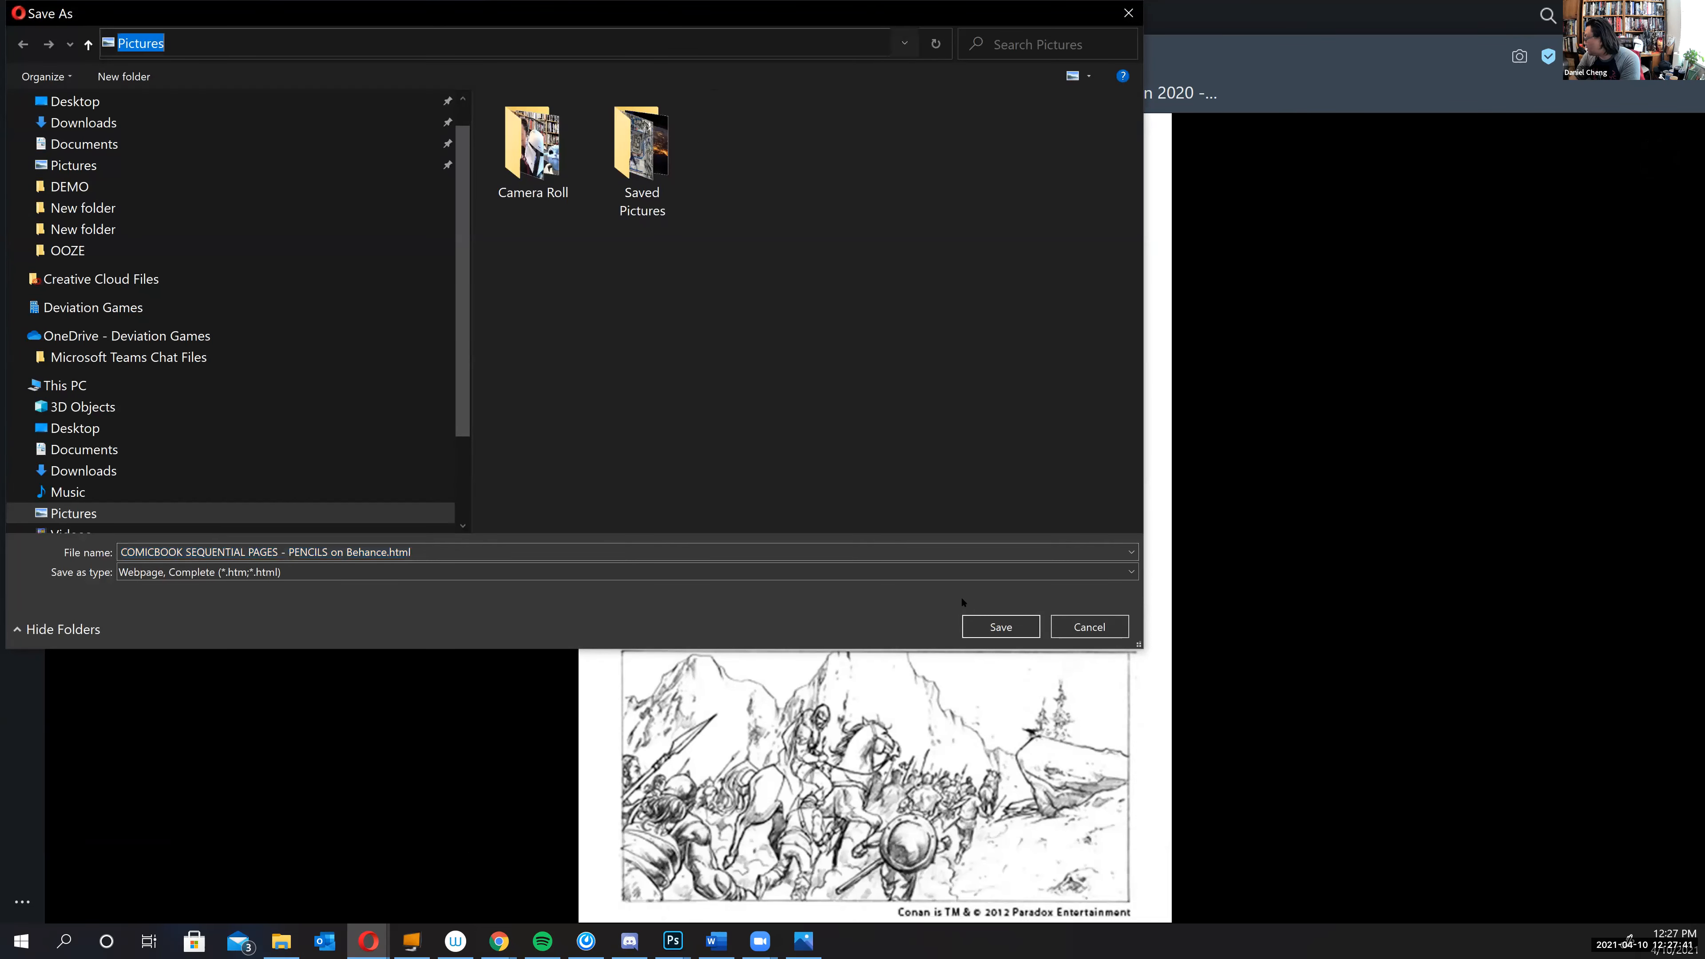
click(938, 576)
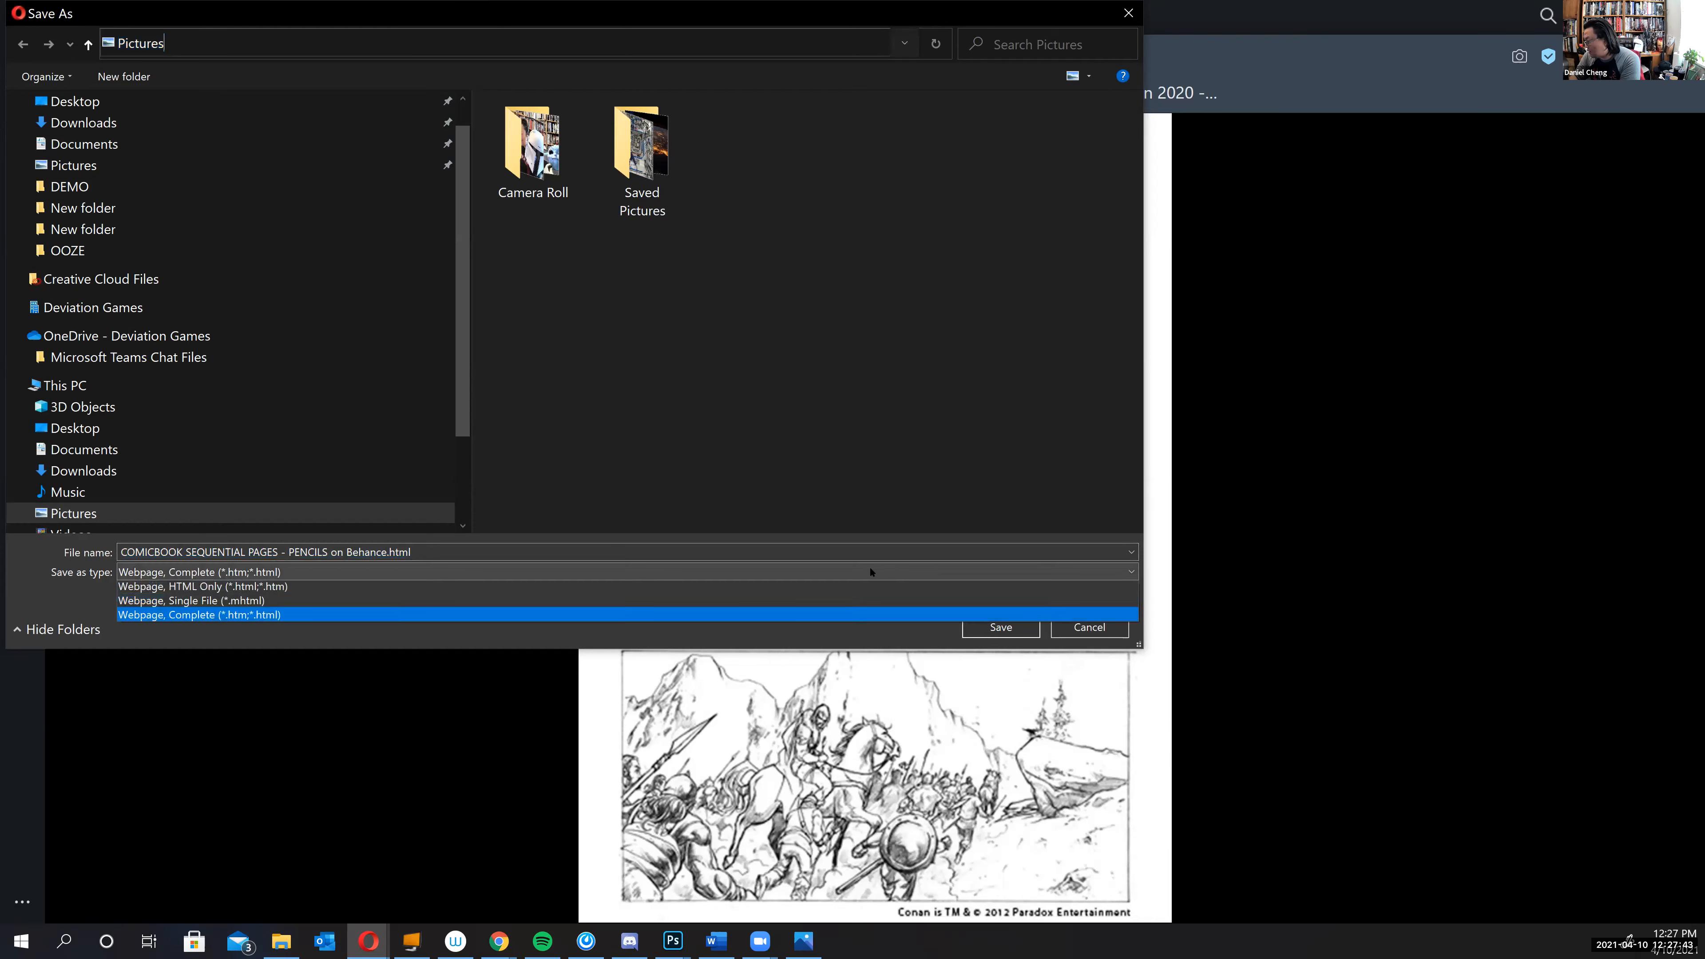
click(938, 576)
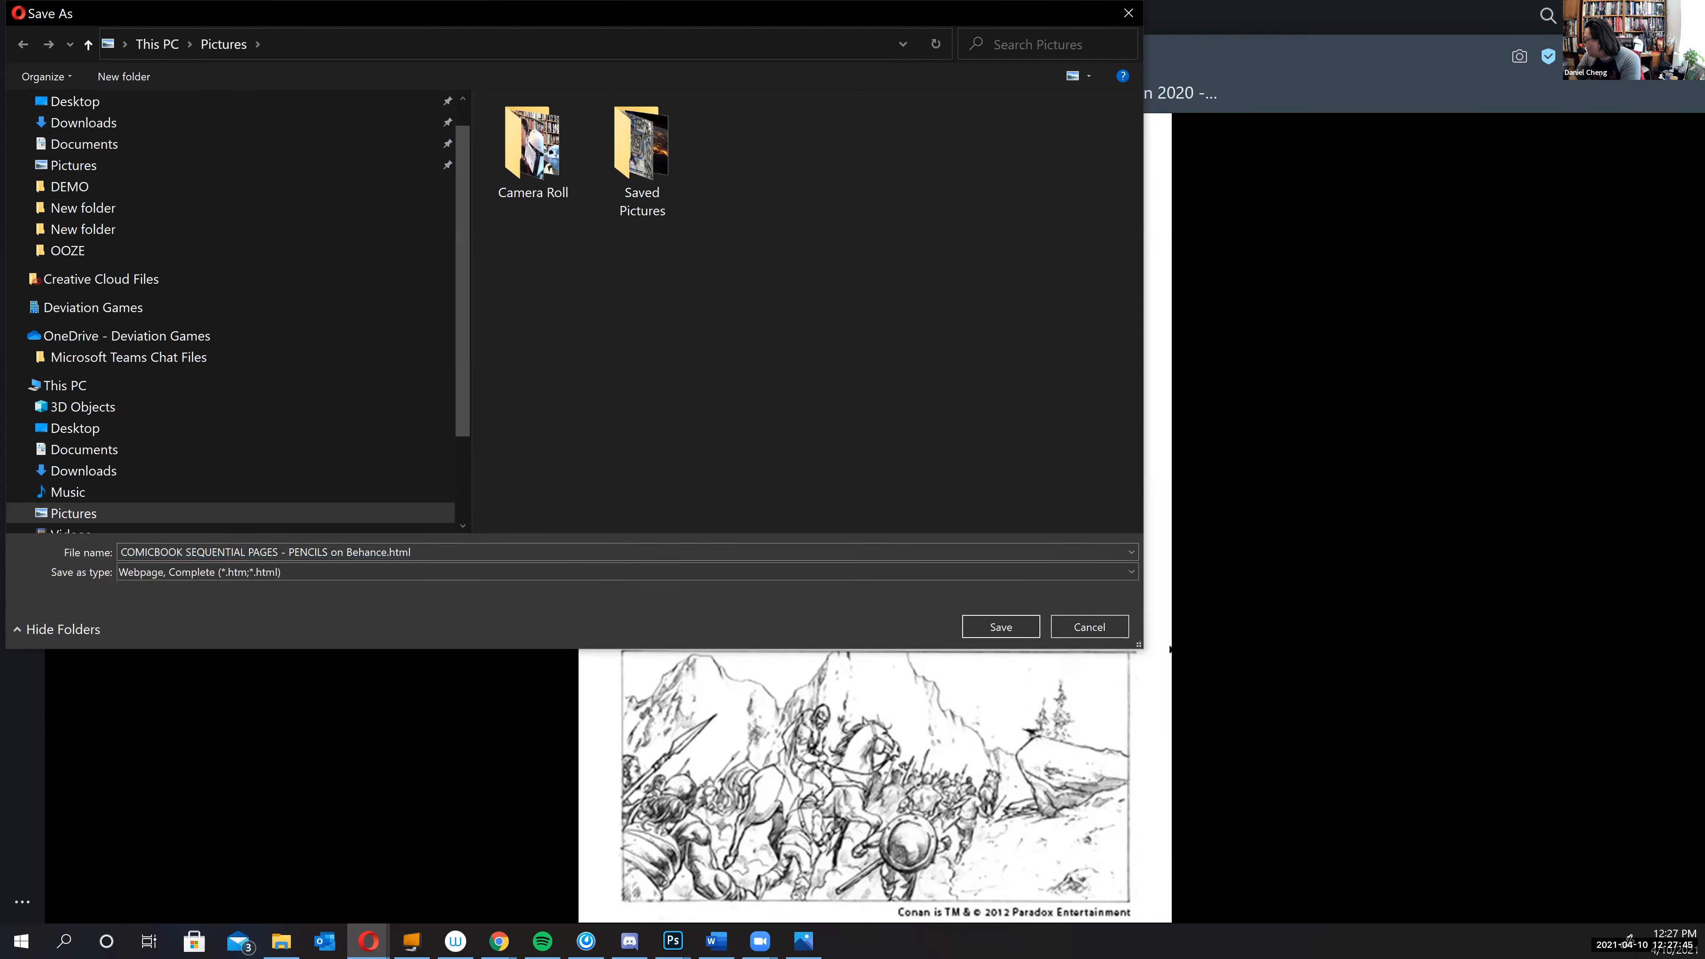
click(1089, 628)
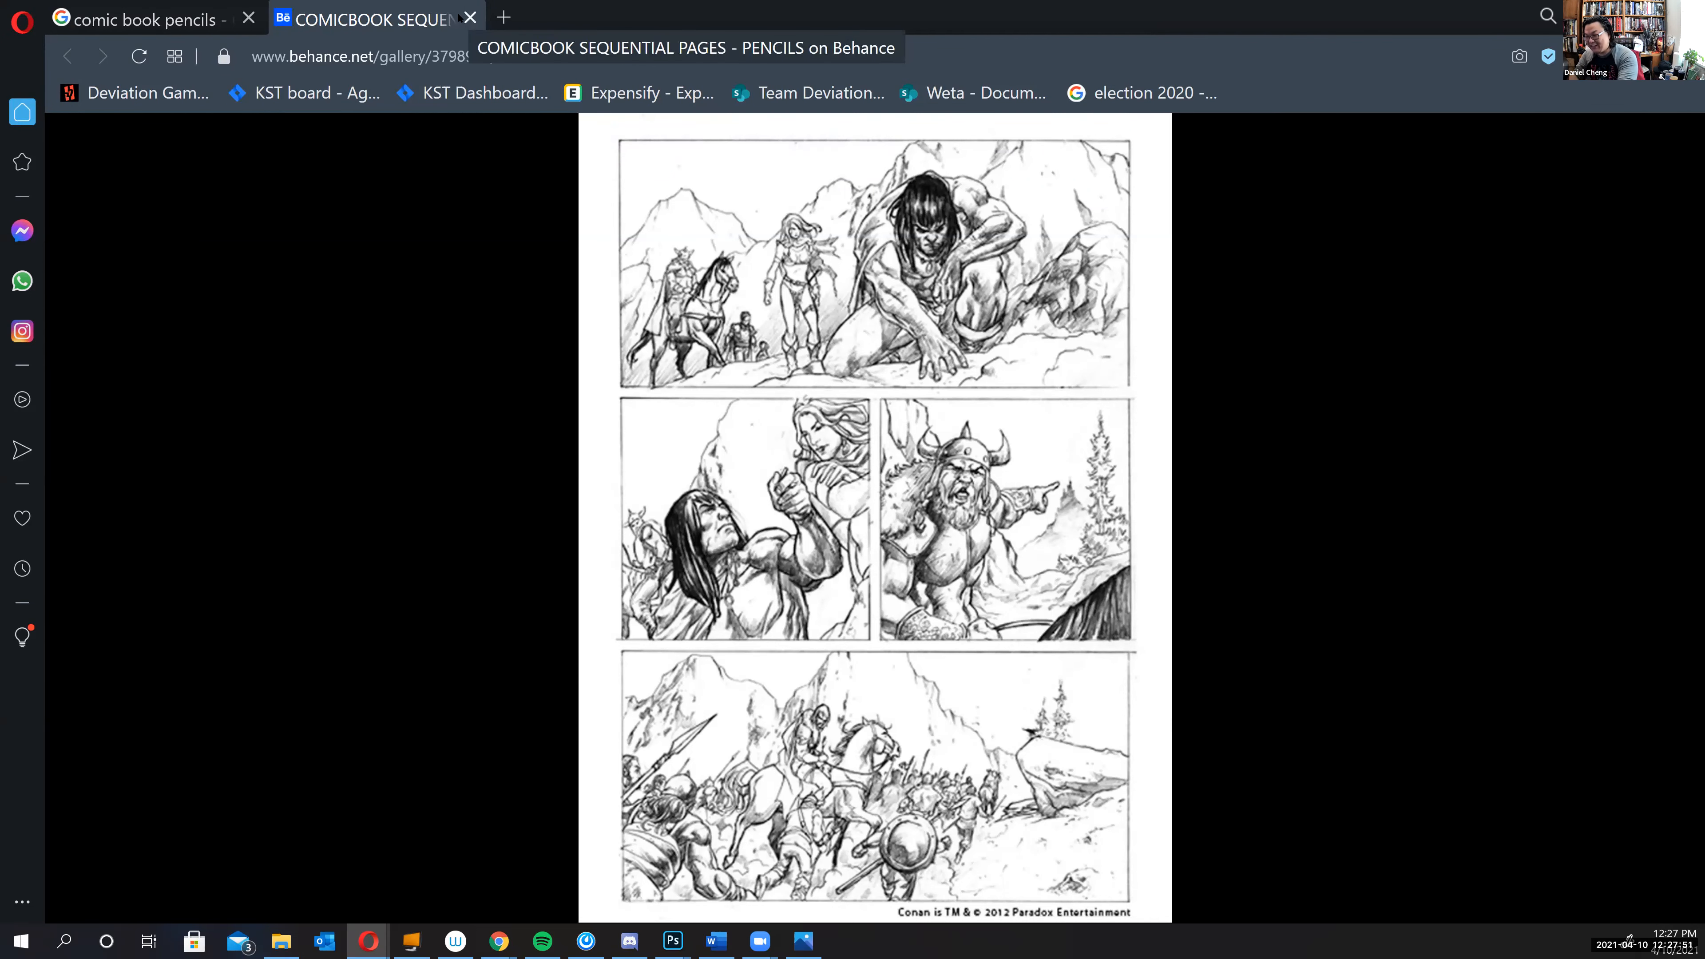
- Capture the whole enlarged comic page as a region screenshot and paste it into a new Photoshop document
key(Print)
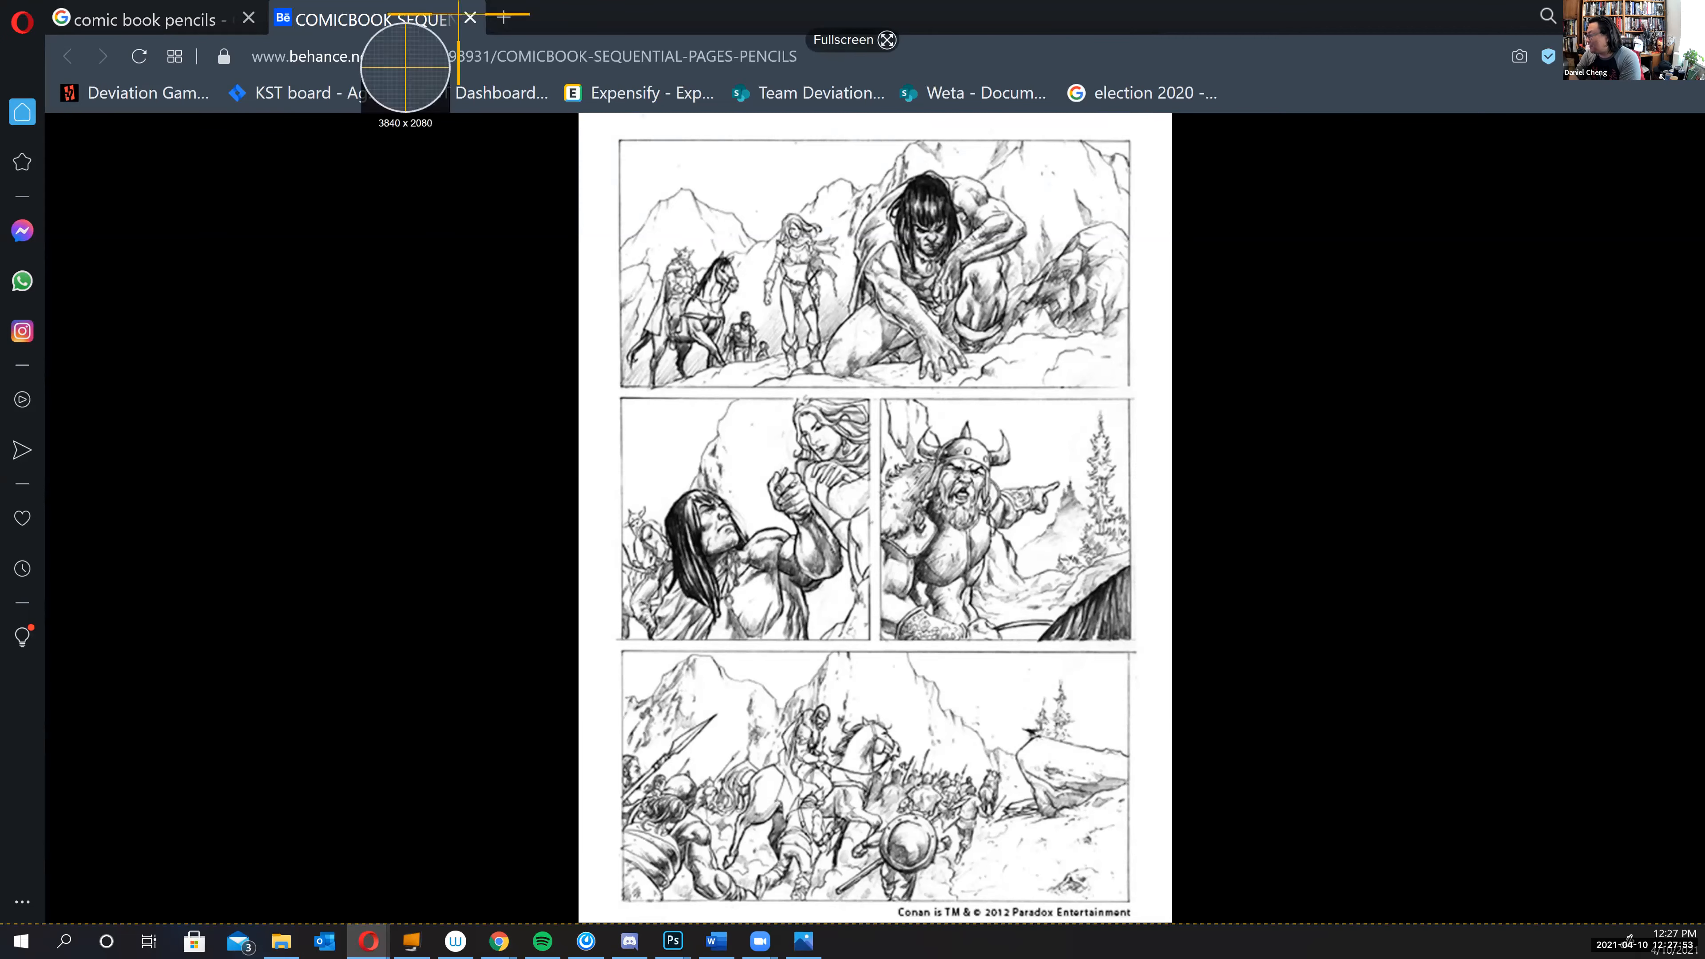
drag(579, 113, 1167, 920)
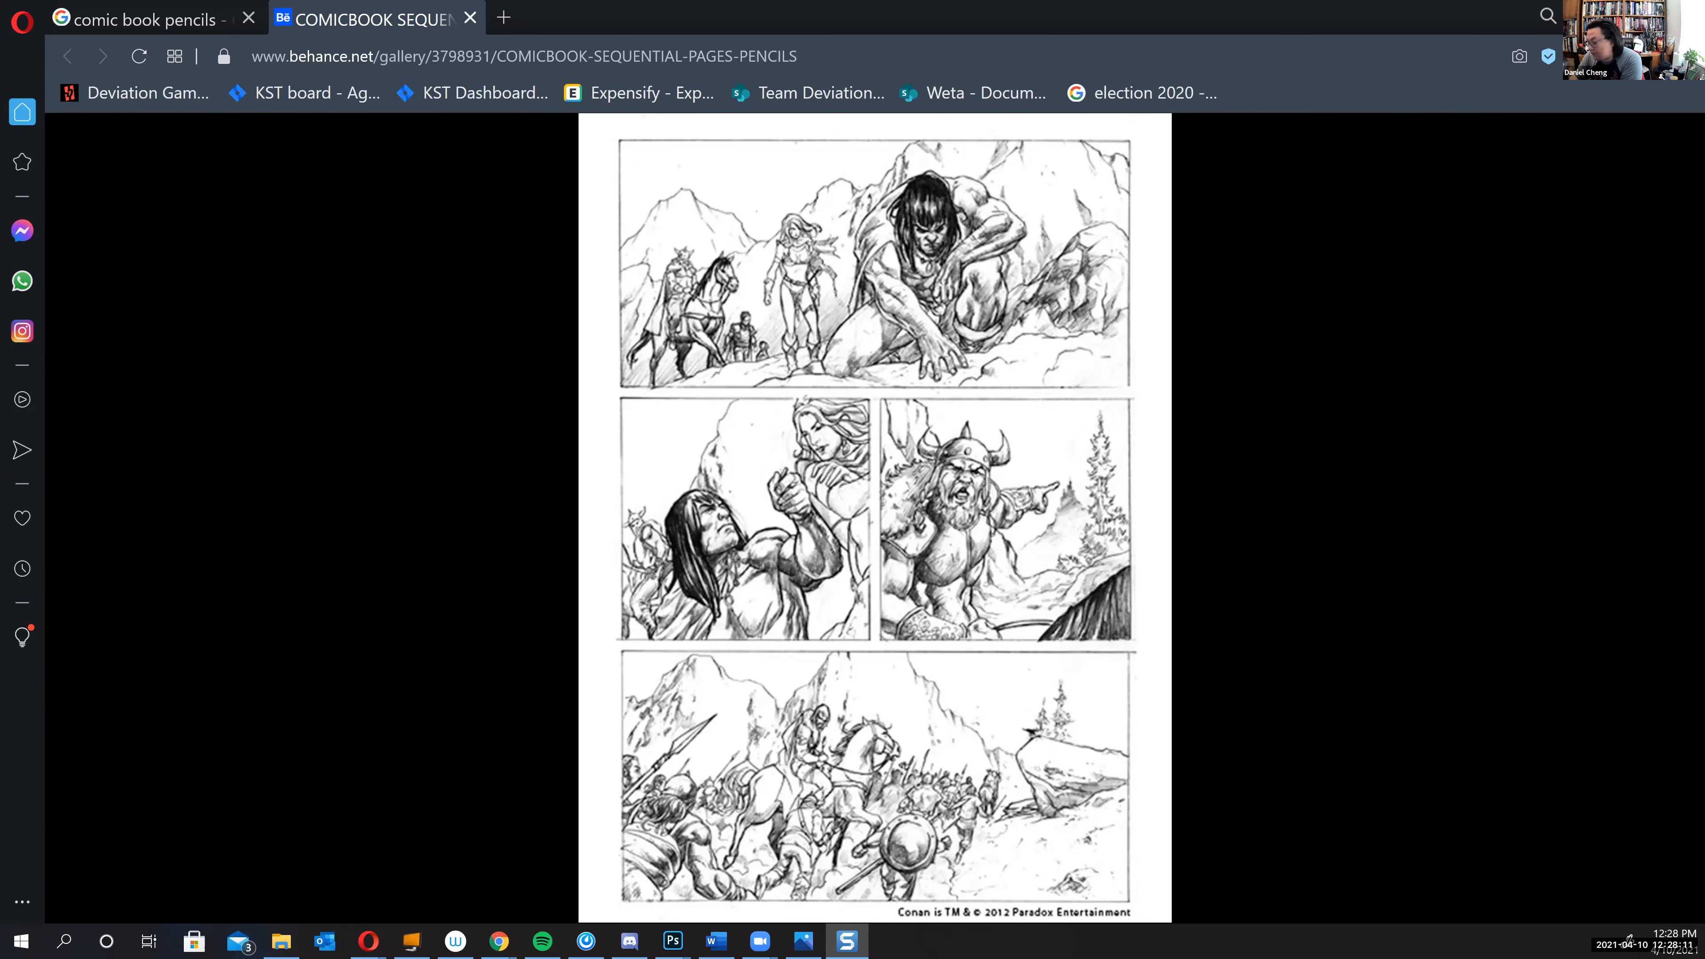
key(alt+Tab)
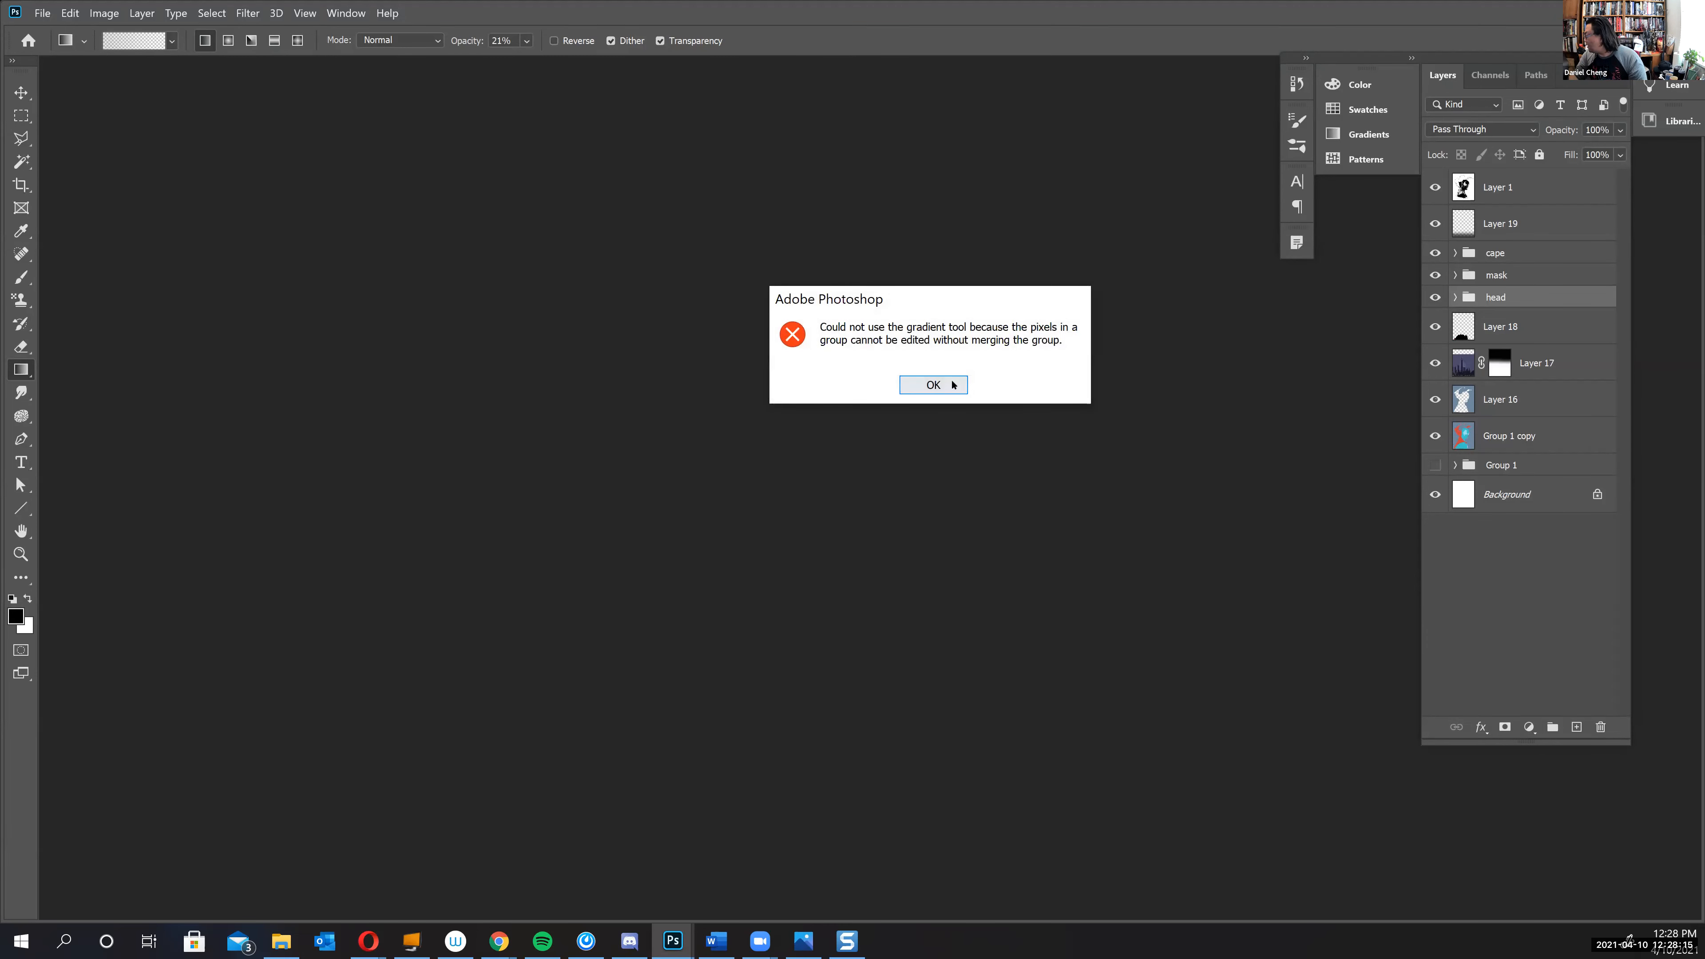
click(954, 385)
key(ctrl+n)
key(Return)
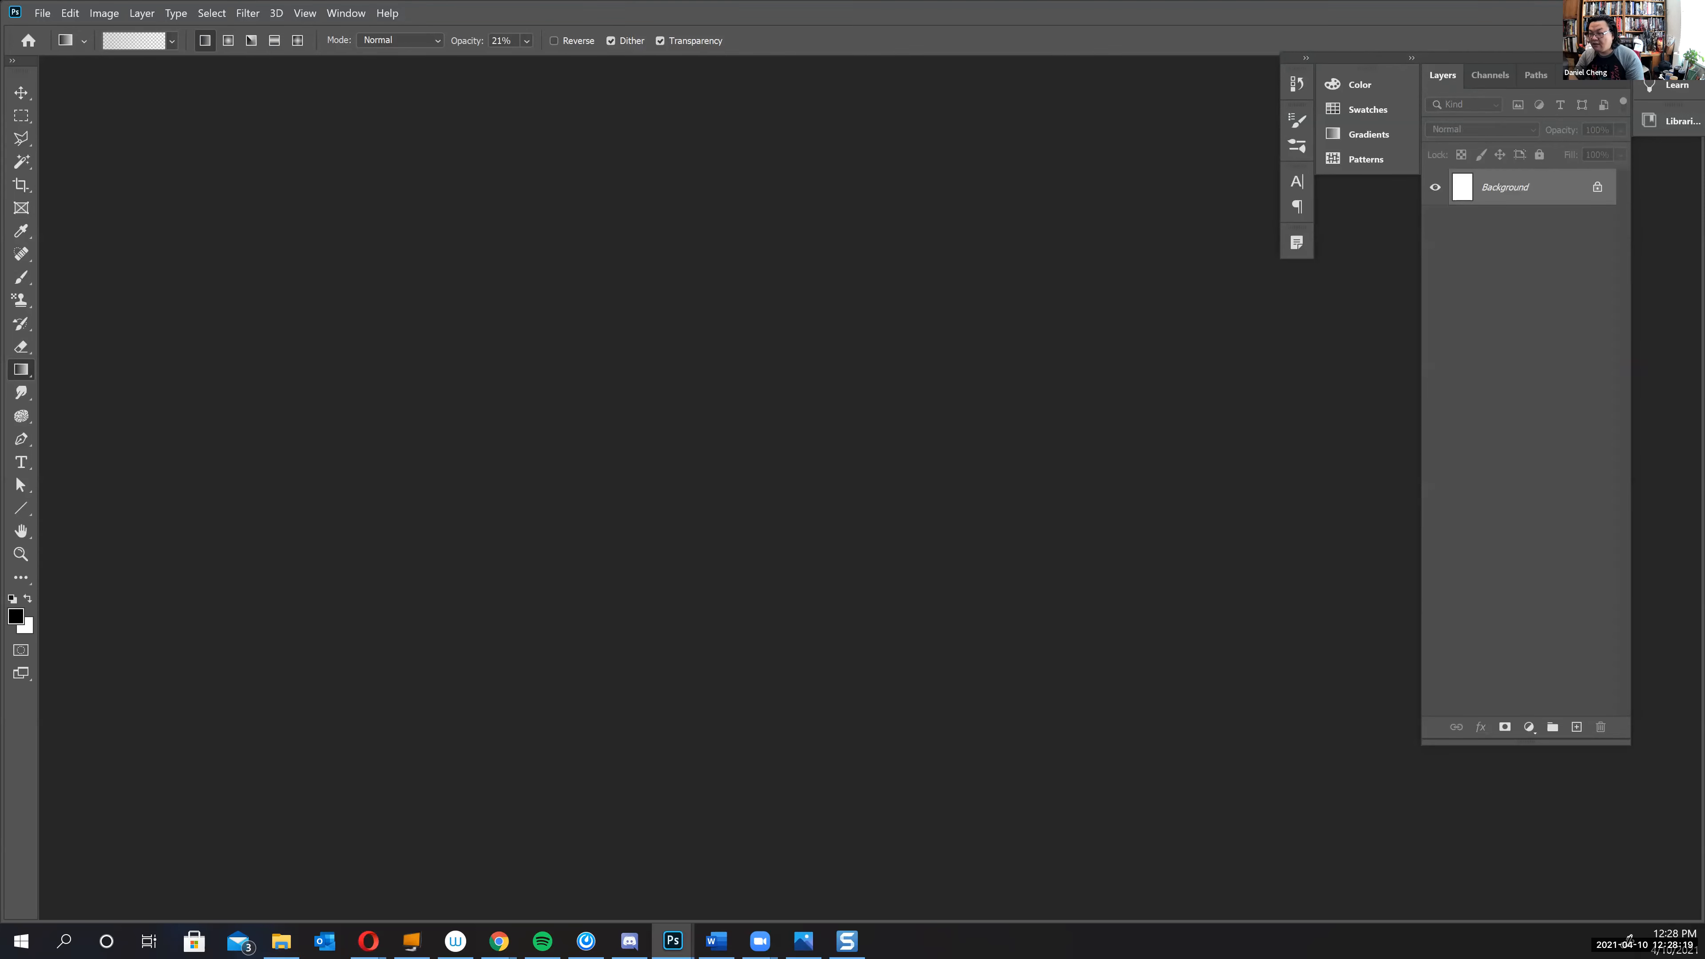
key(ctrl+v)
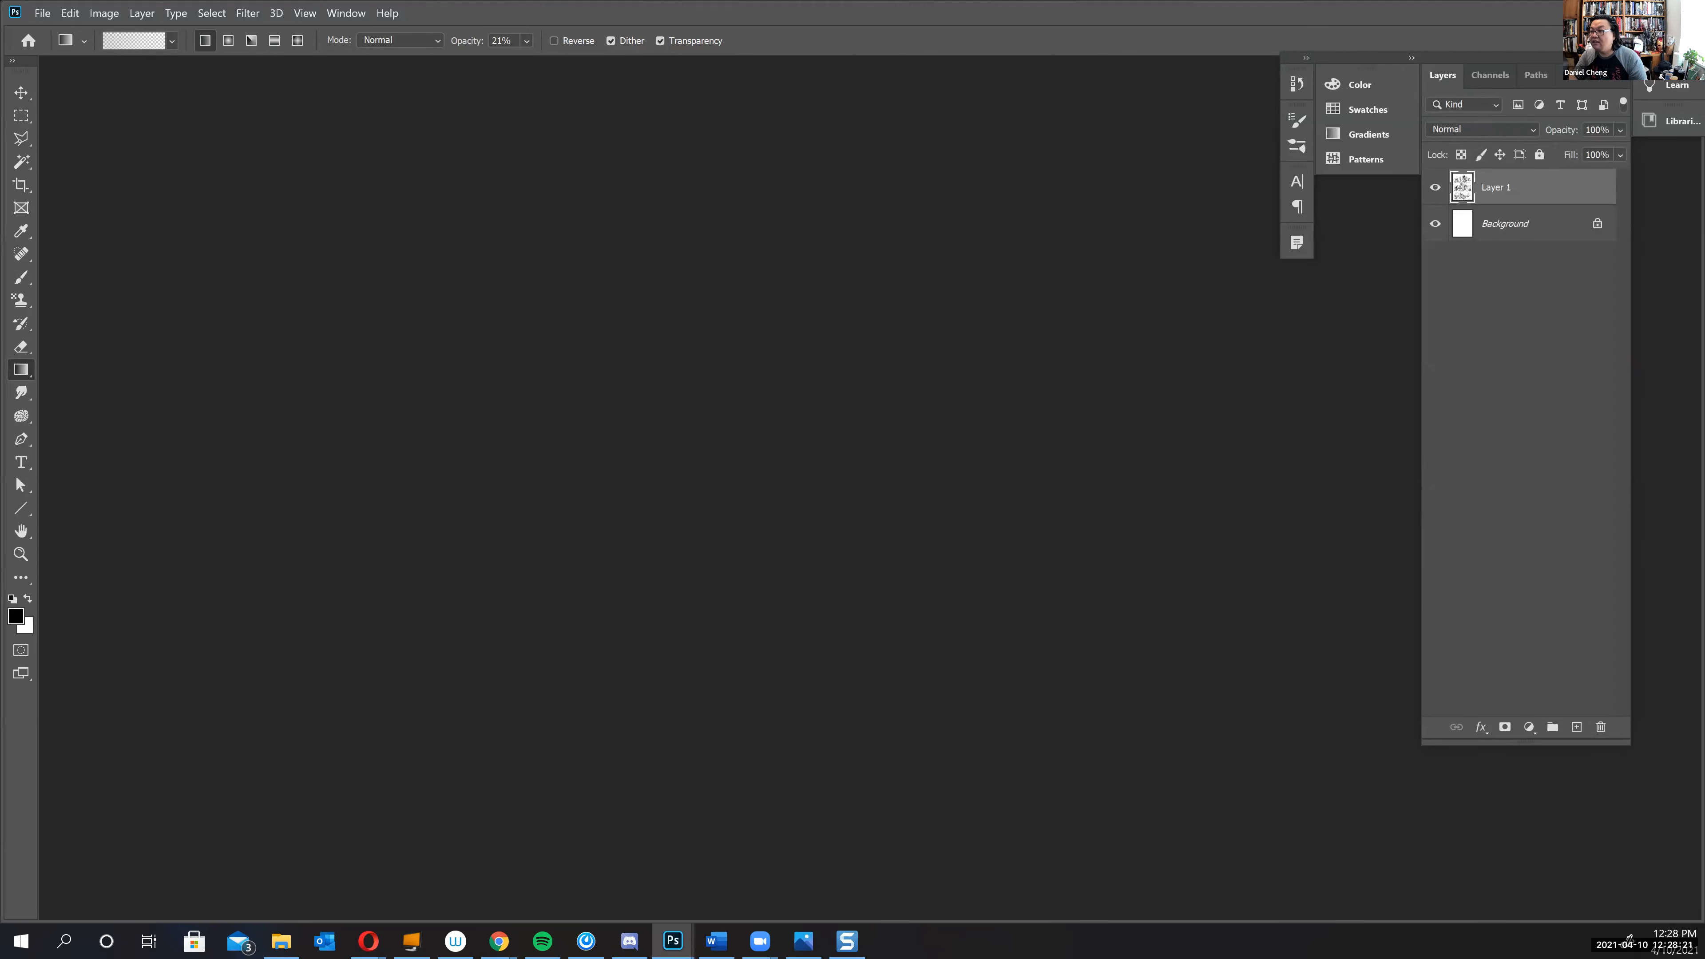
- Float the pasted comic page in its own widened window with the whole page in view, and duplicate Layer 1
drag(0, 111, 807, 100)
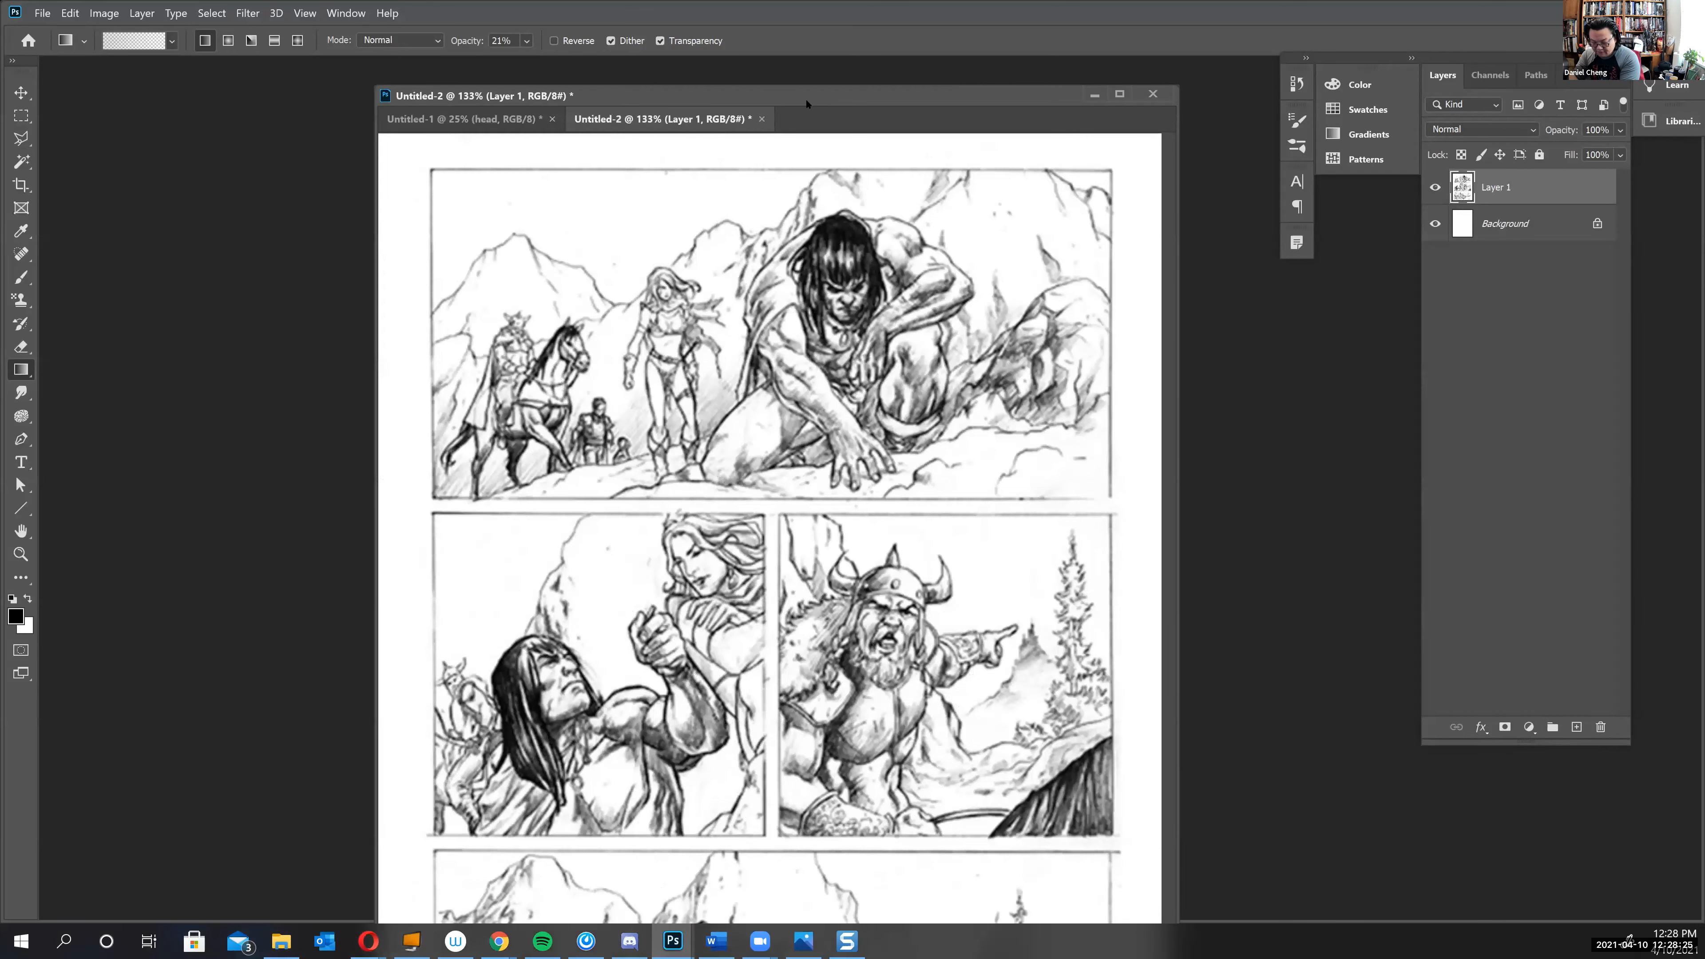
key(ctrl+0)
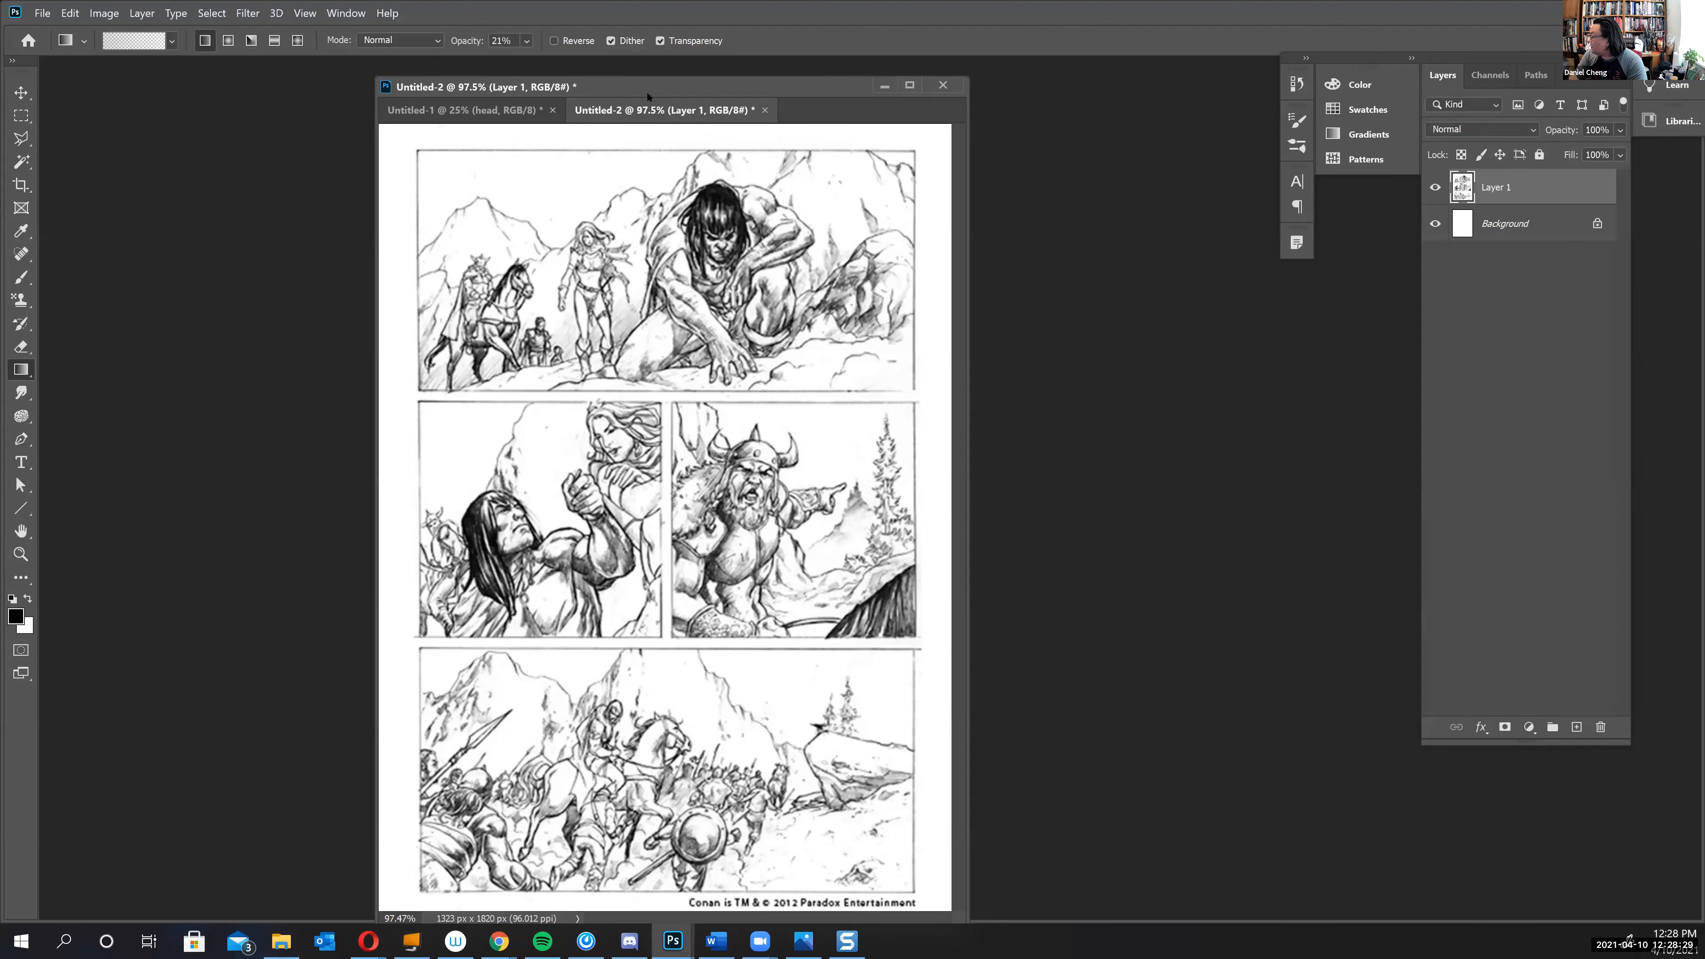
drag(645, 111, 374, 98)
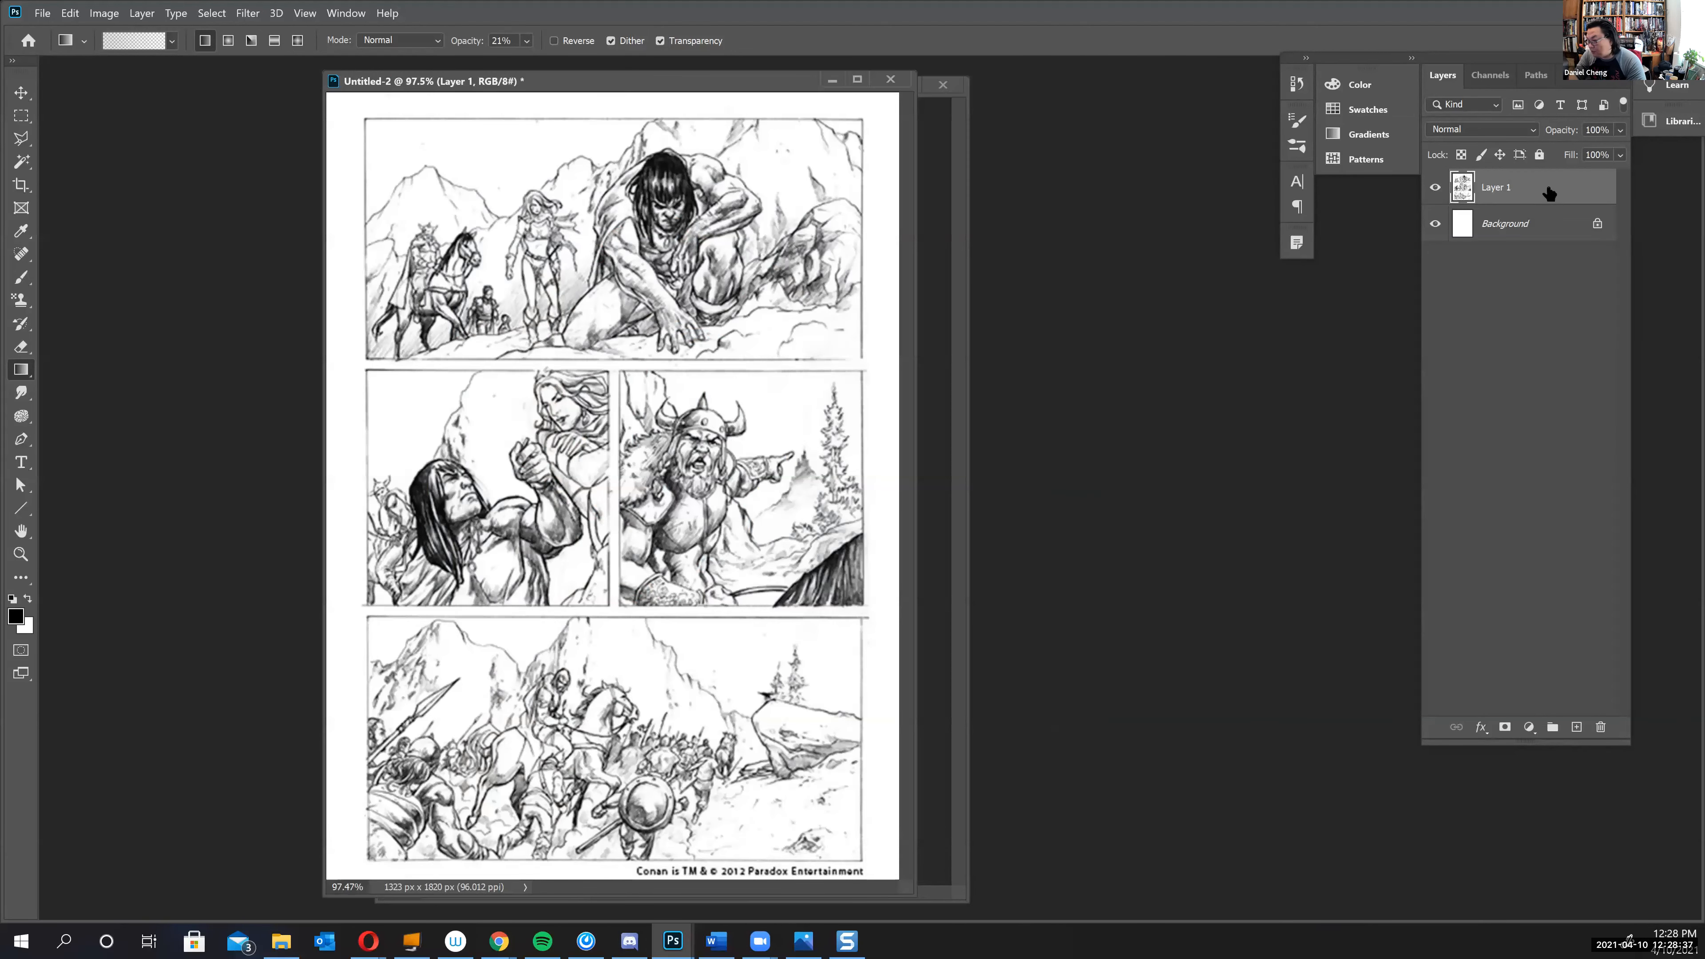
drag(1548, 194, 1579, 725)
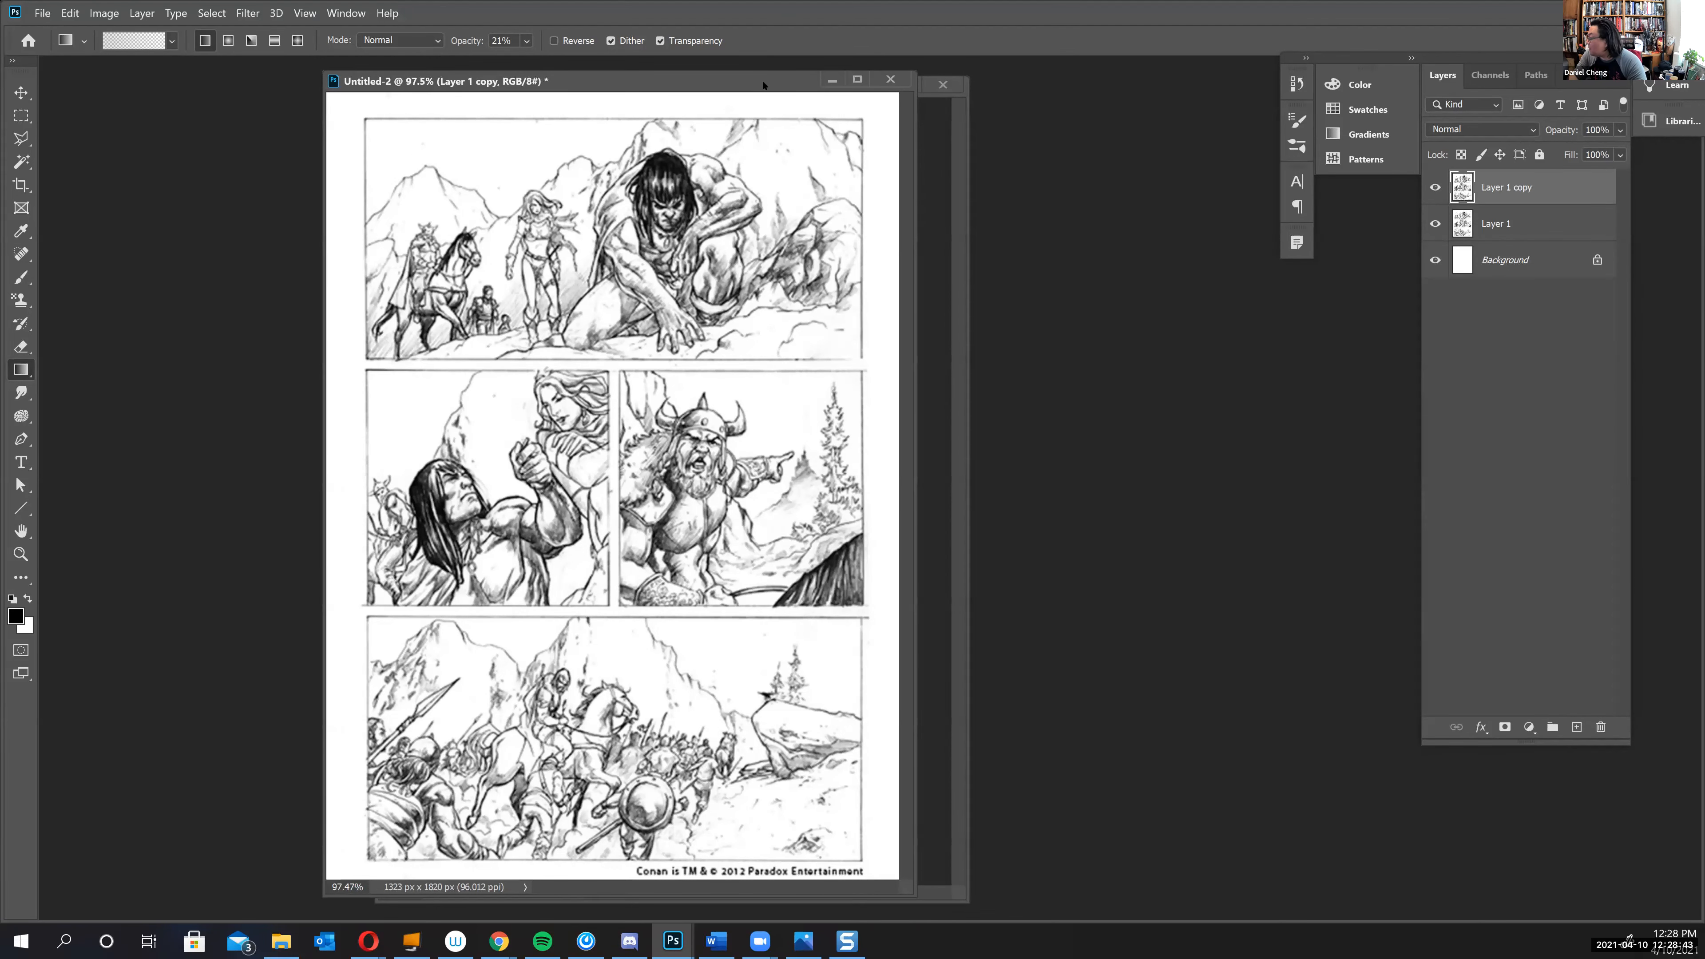
drag(763, 85, 751, 83)
drag(902, 188, 1171, 210)
- Try the Threshold adjustment on the duplicated page layer at levels such as 167 and 208, and cancel it
click(203, 12)
mouse_move(104, 13)
mouse_move(127, 63)
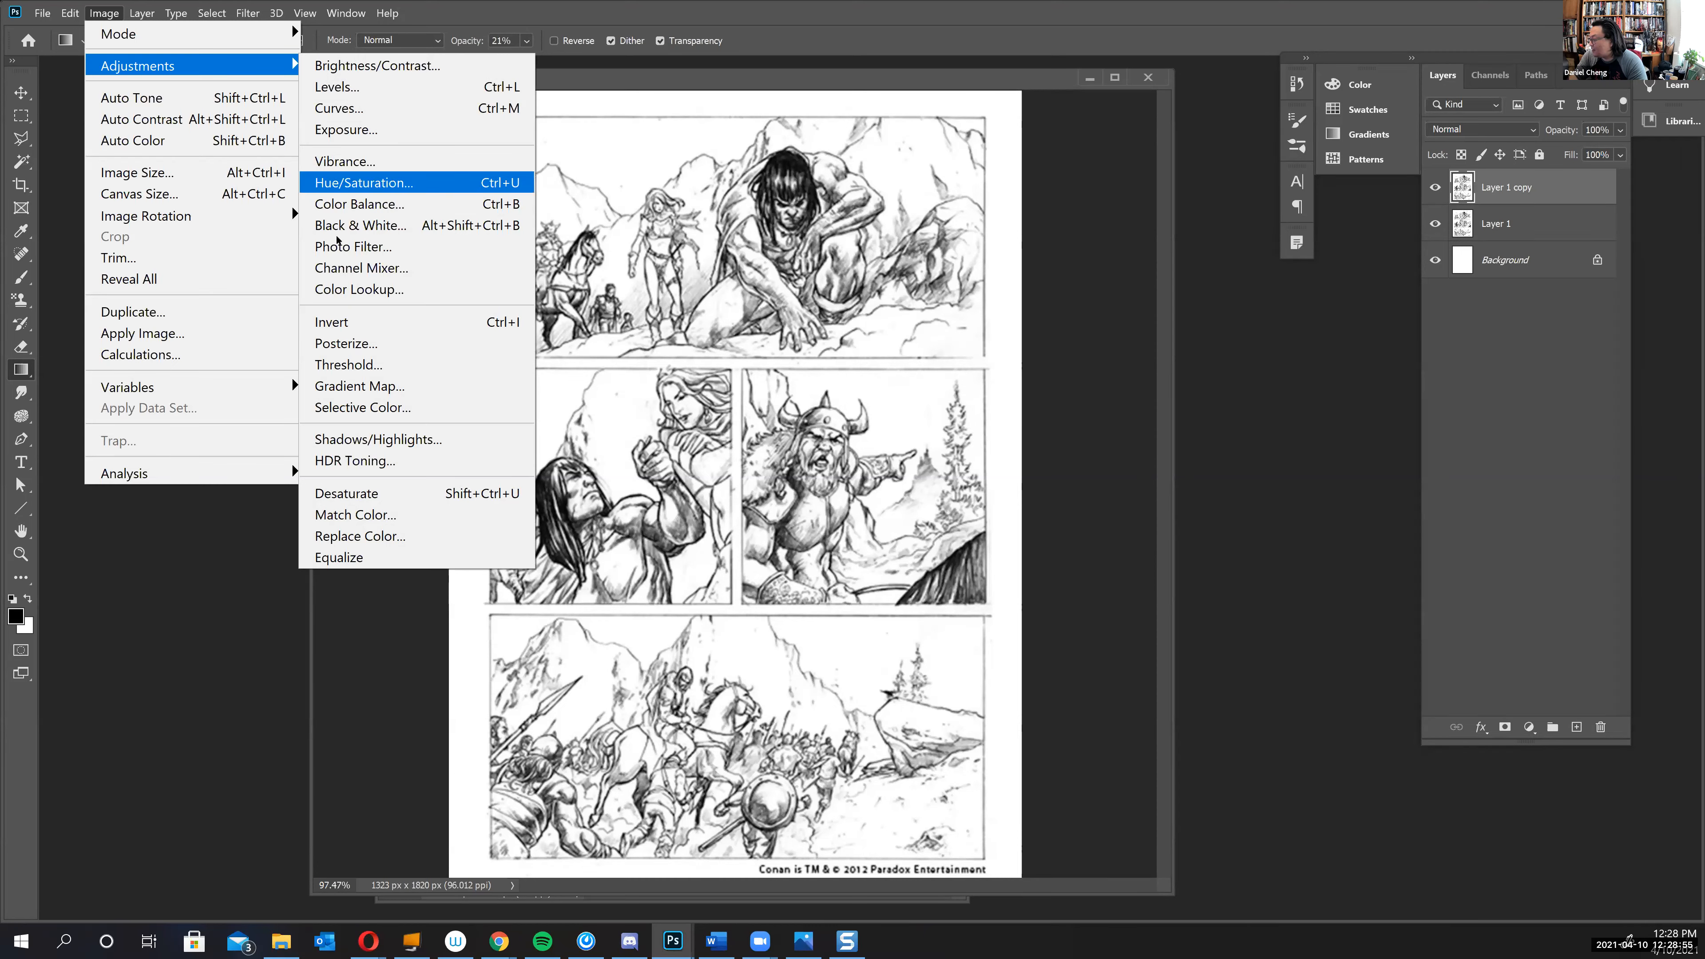
click(380, 363)
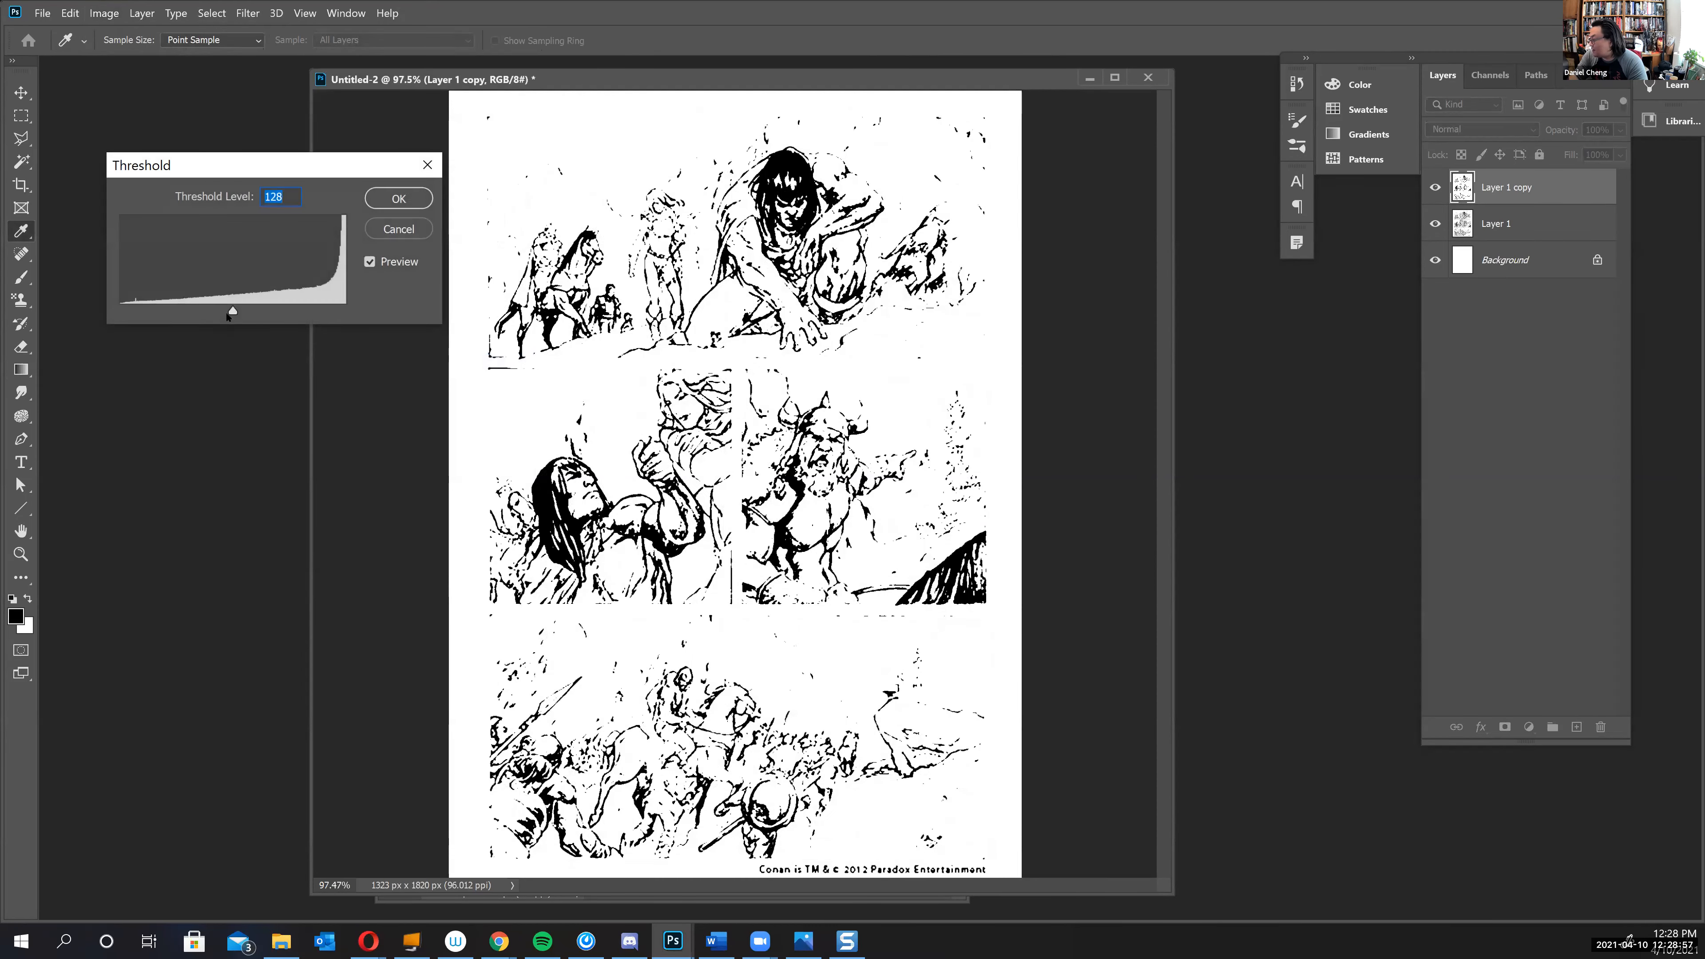
drag(233, 311, 267, 313)
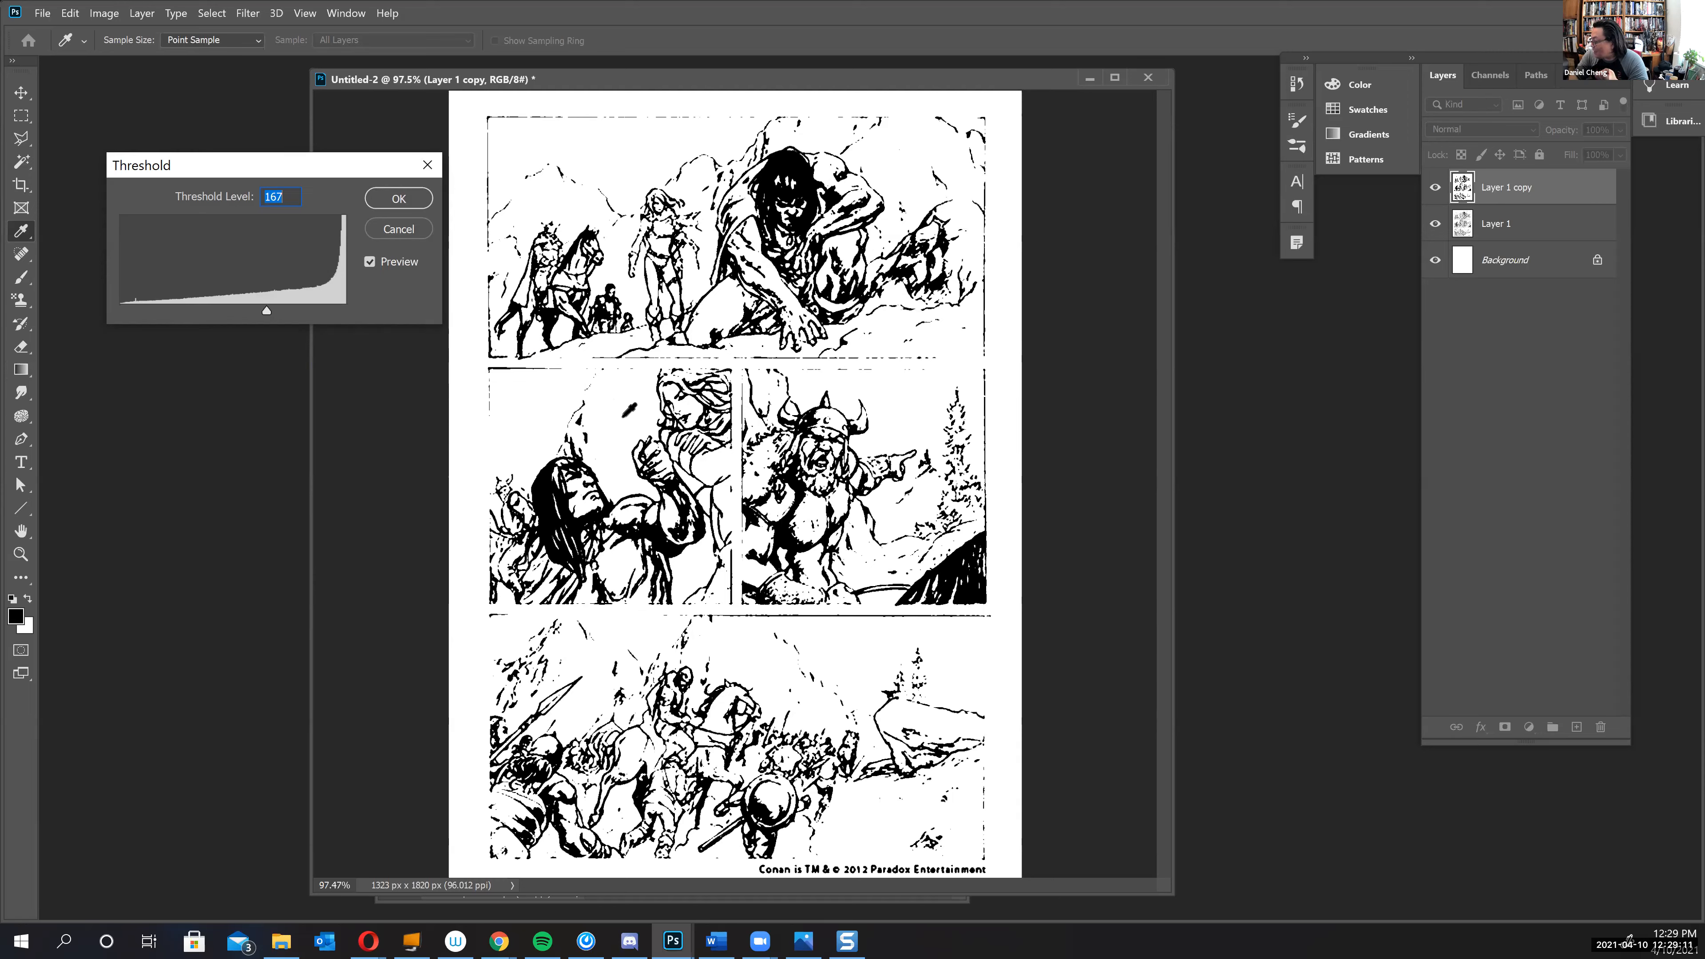
mouse_move(266, 311)
mouse_down()
mouse_move(188, 311)
mouse_move(238, 311)
mouse_up()
drag(363, 331, 299, 311)
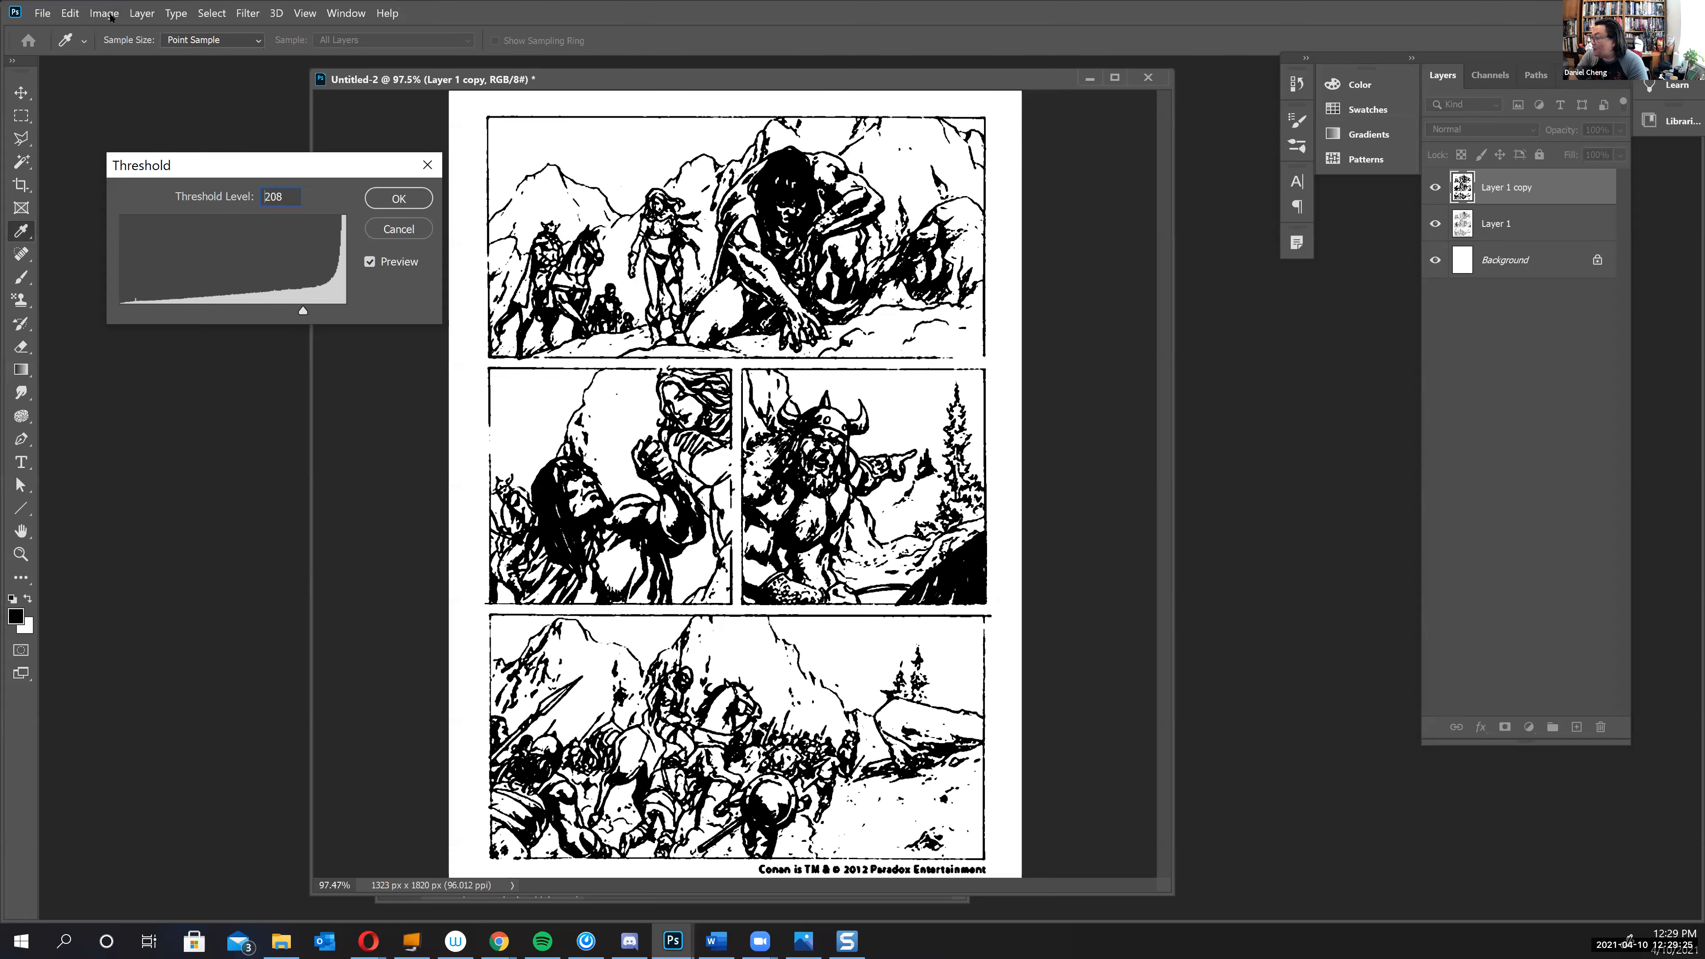
key(Escape)
- Apply a Levels adjustment to Layer 1 copy with black input 73 and white input 216 to darken the pencils
click(105, 13)
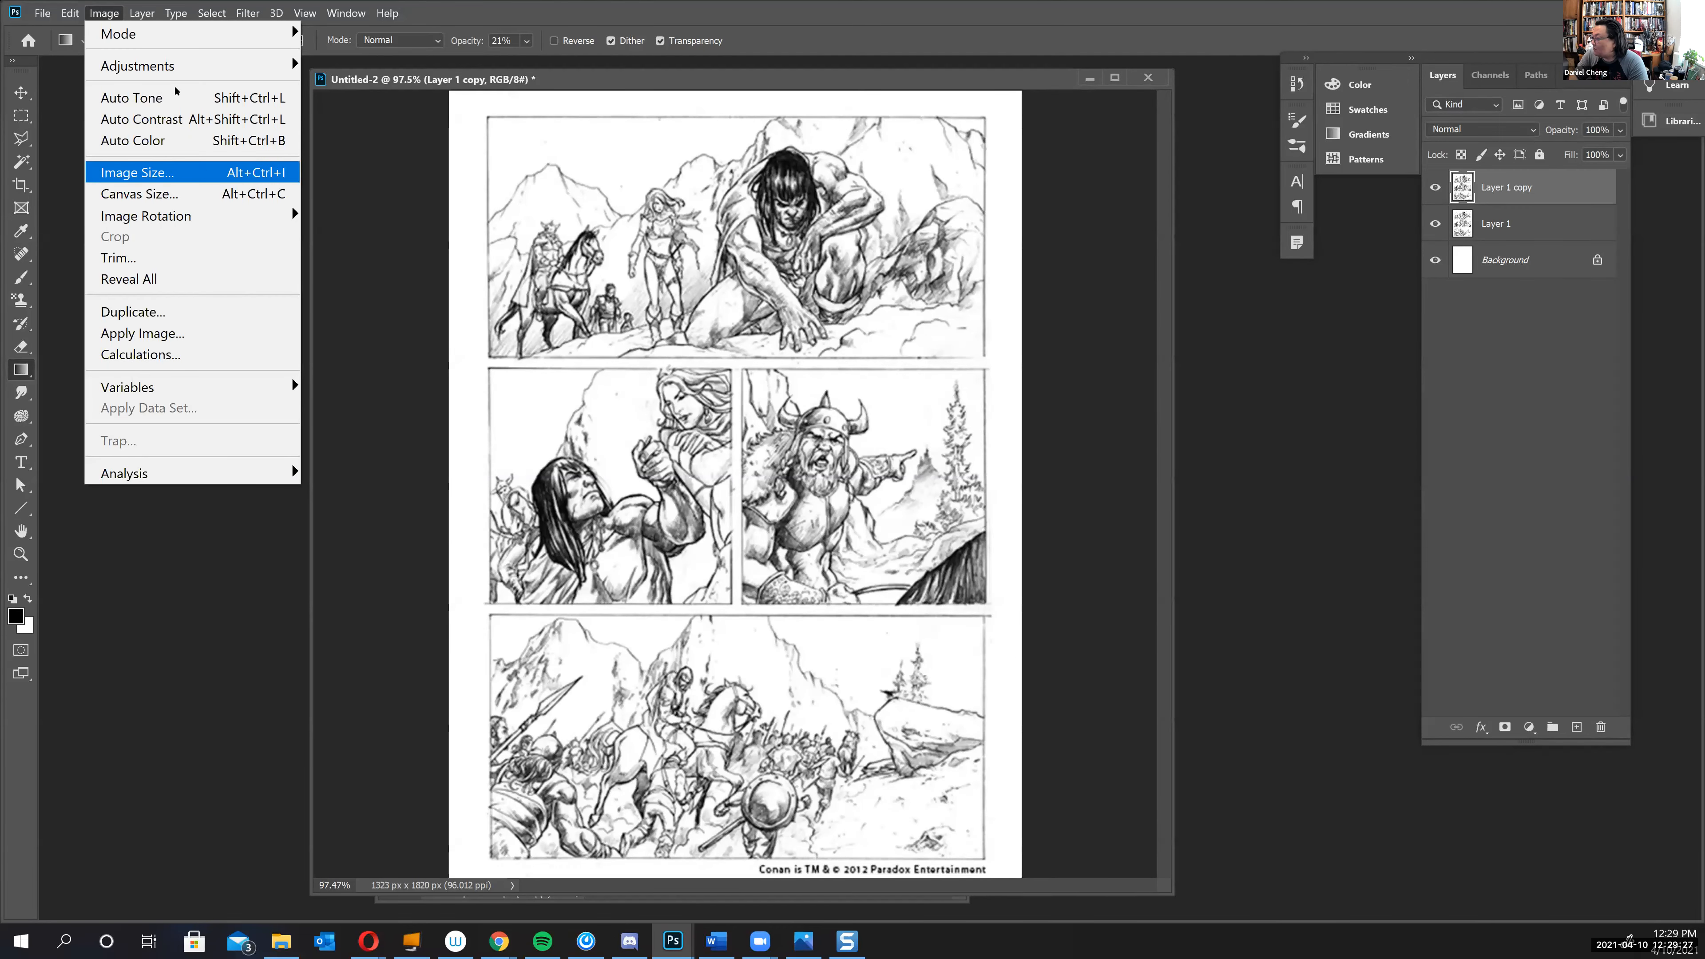
mouse_move(176, 66)
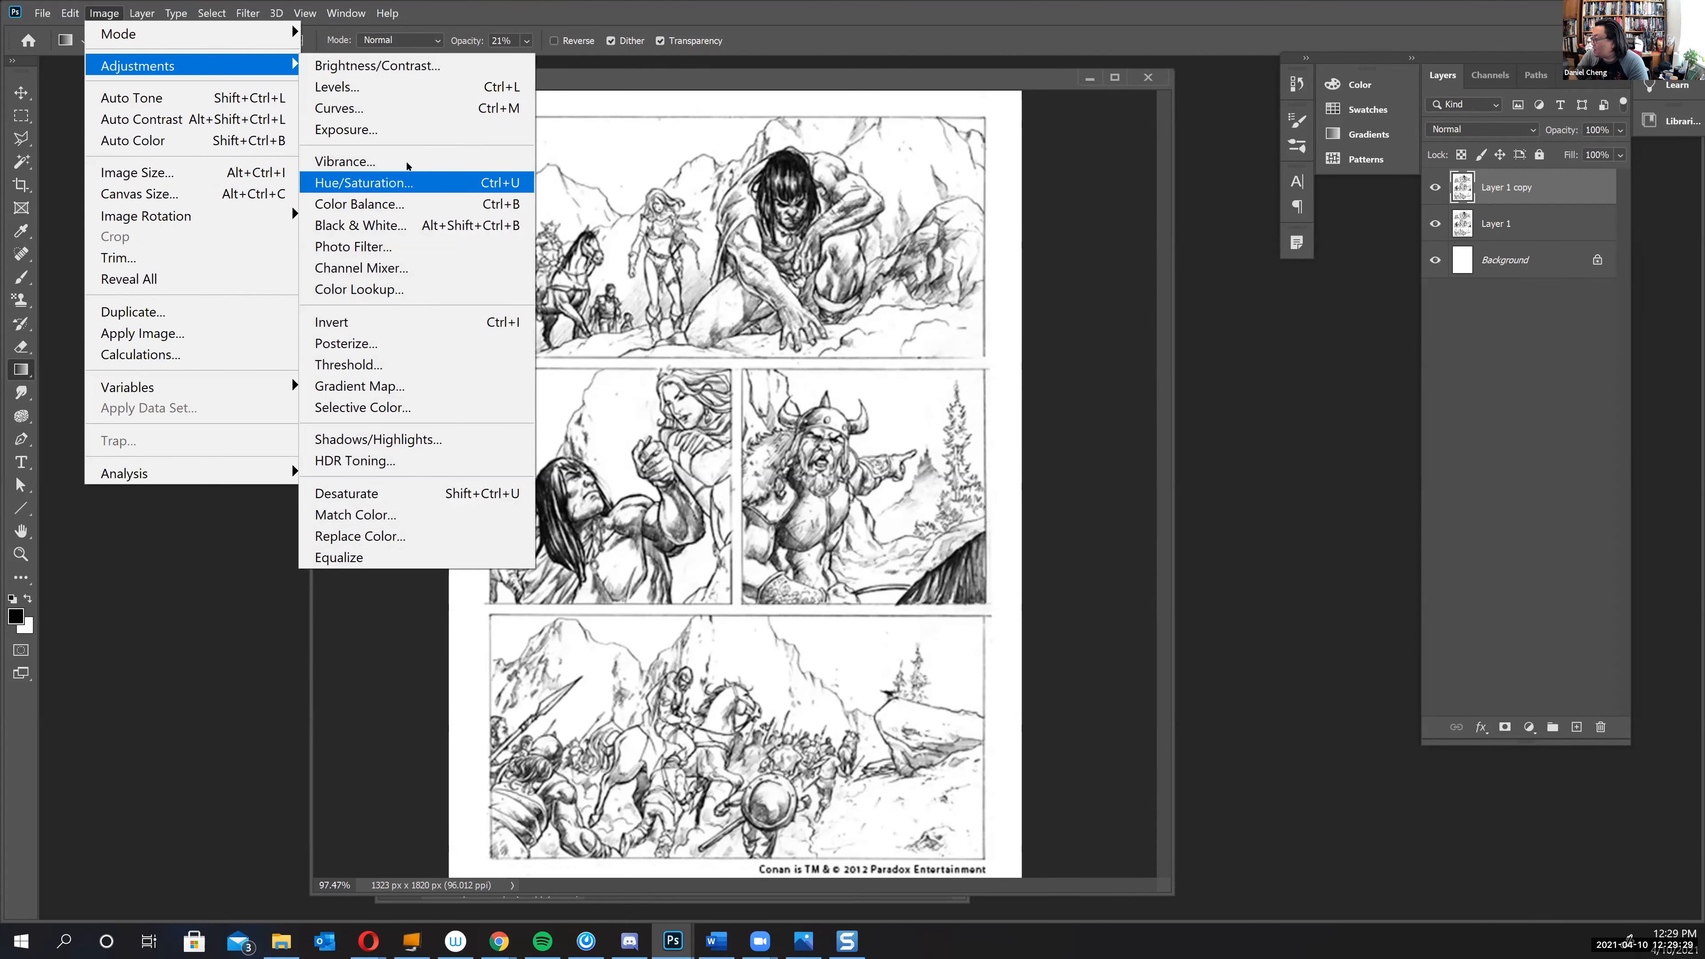
click(389, 84)
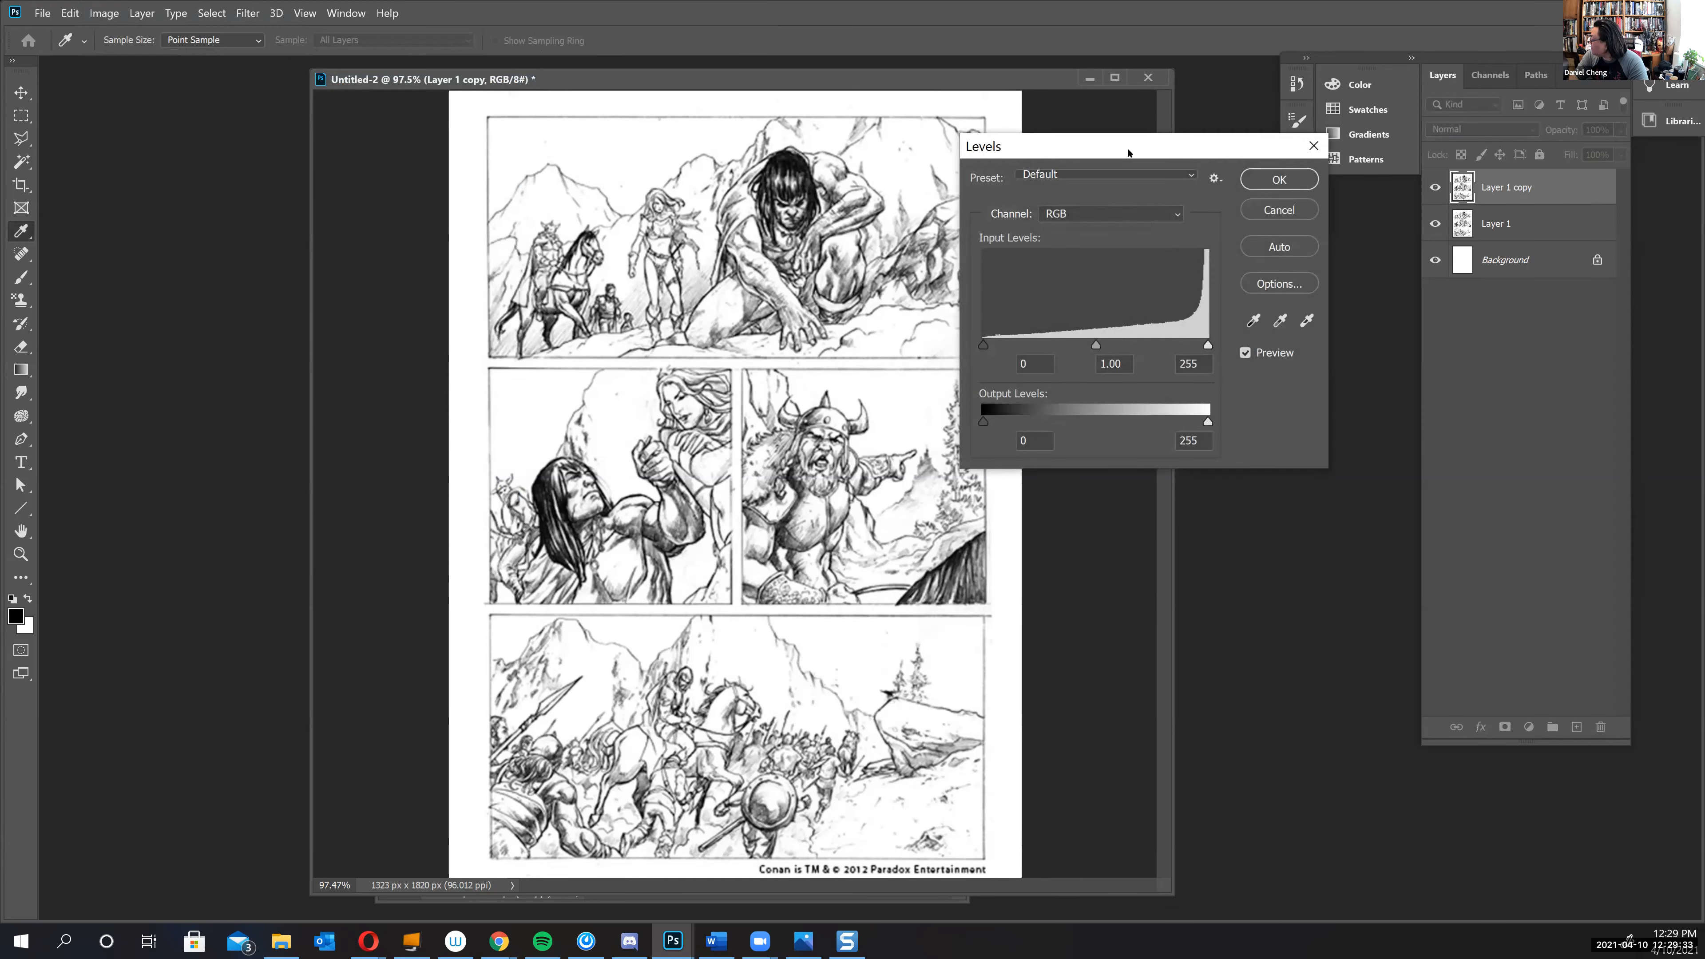
drag(1128, 152, 1179, 248)
drag(1035, 442, 1098, 448)
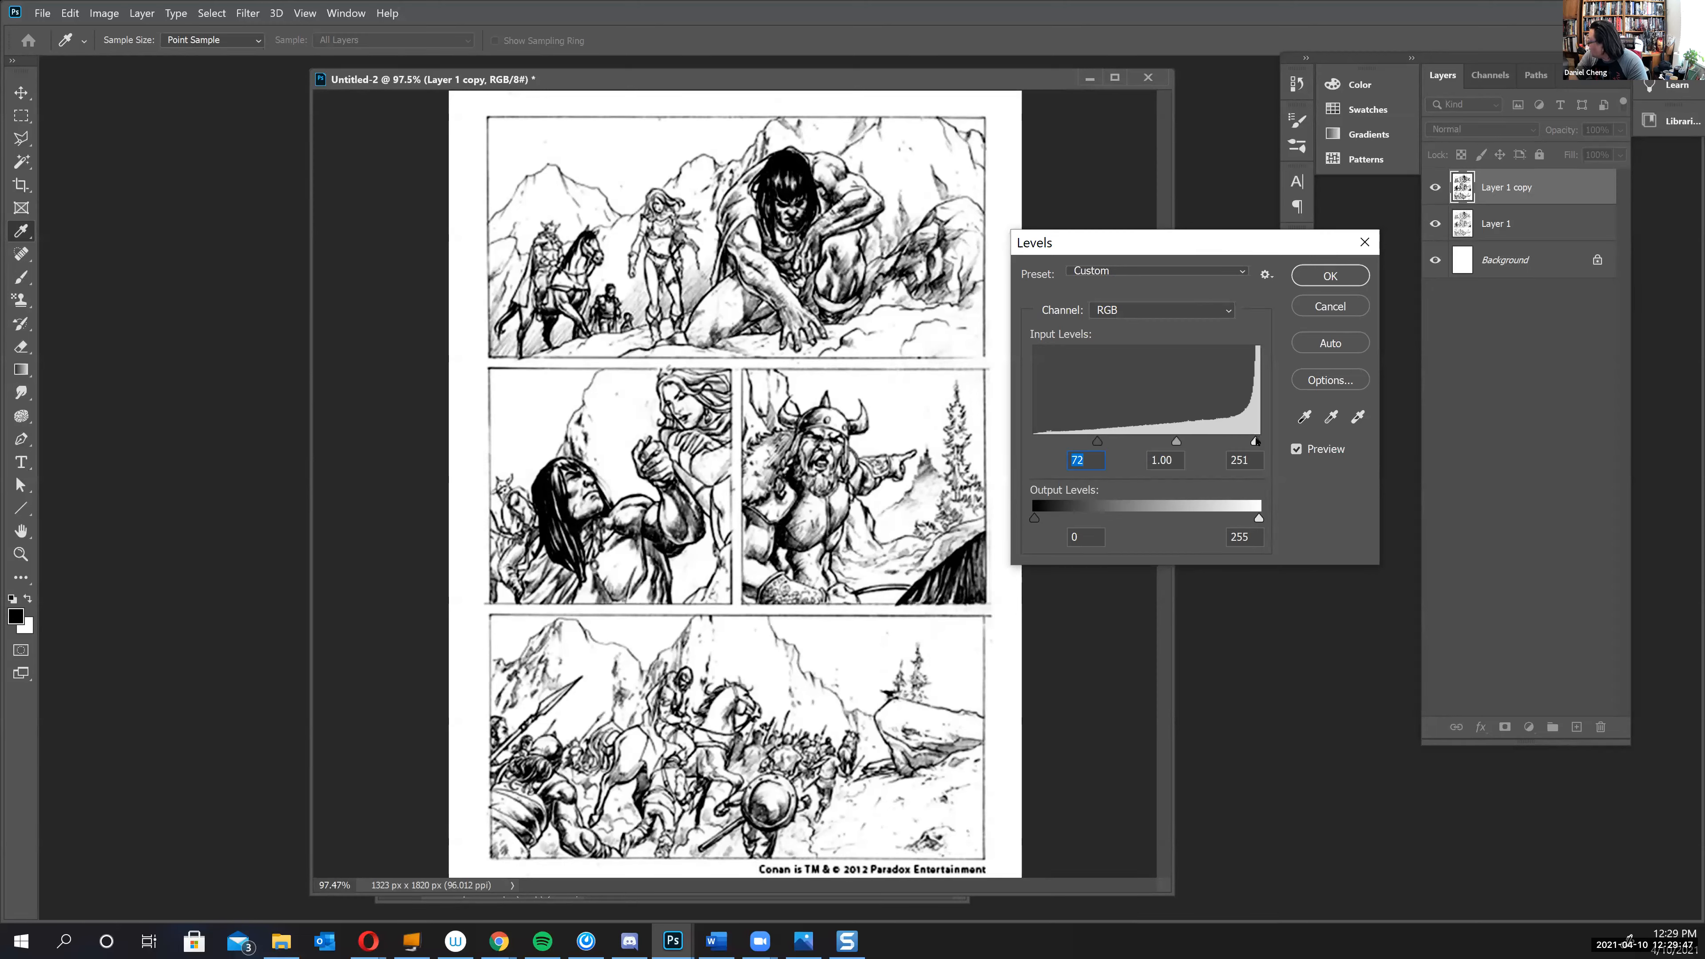
mouse_move(1256, 442)
mouse_down()
mouse_move(1204, 441)
mouse_move(1260, 444)
mouse_move(1228, 443)
mouse_up()
drag(1098, 441, 1098, 443)
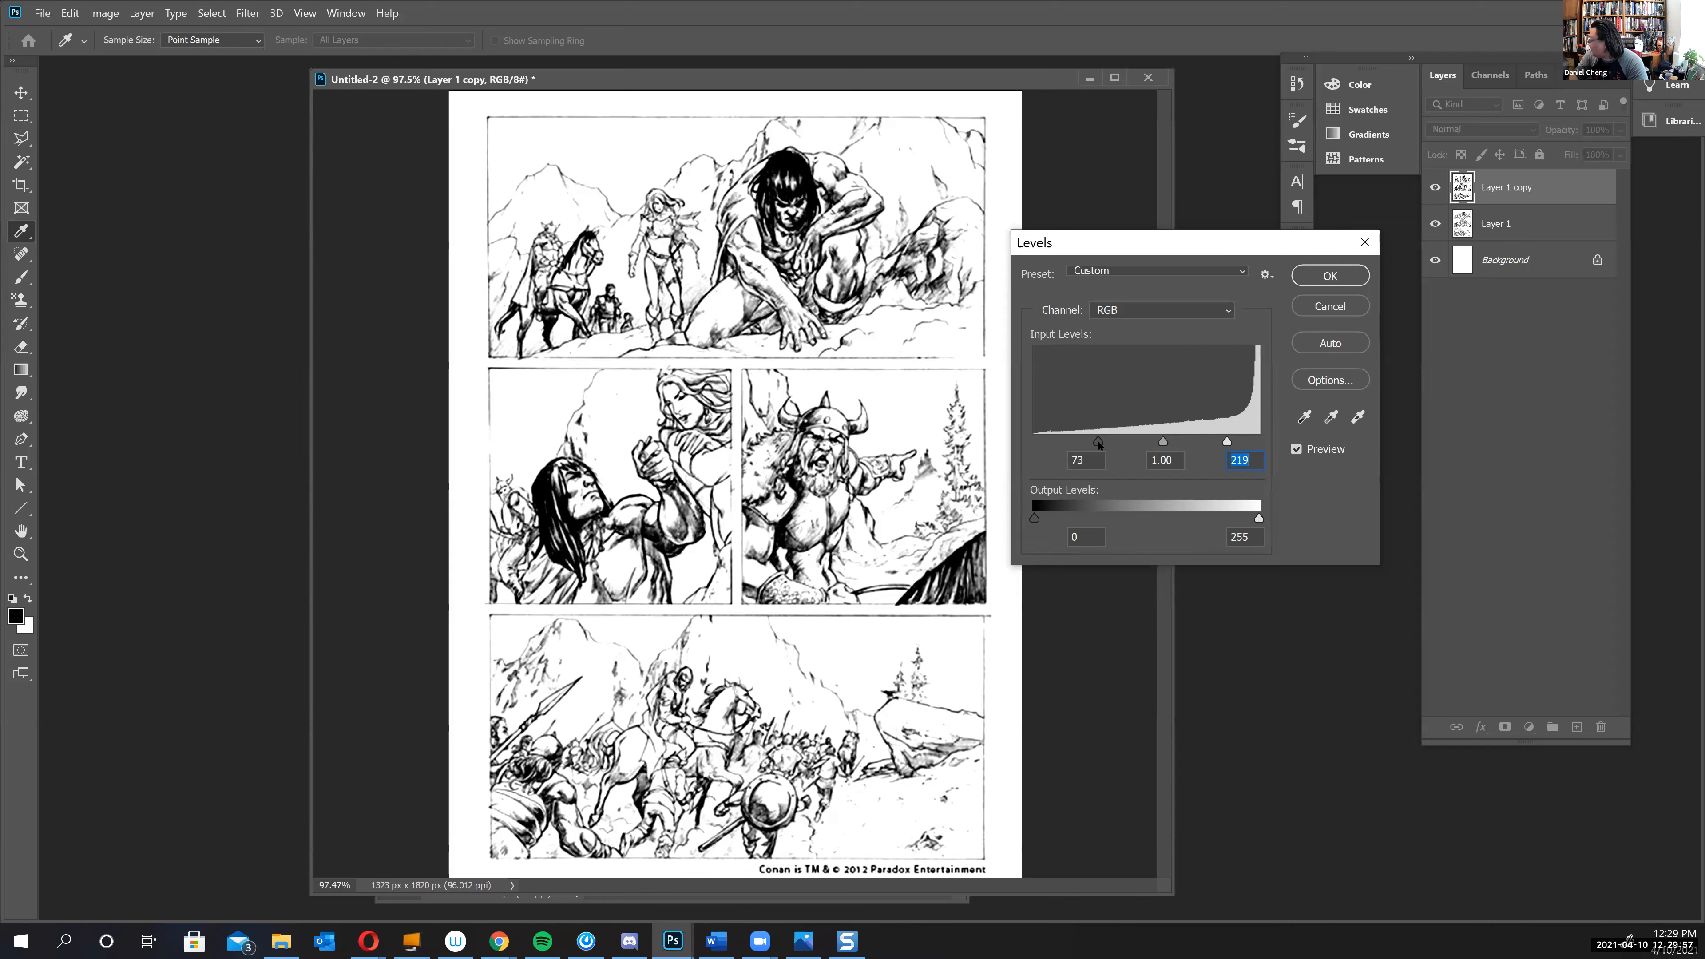
mouse_move(1227, 442)
mouse_down()
mouse_move(1207, 442)
mouse_move(1226, 450)
mouse_up()
click(1226, 450)
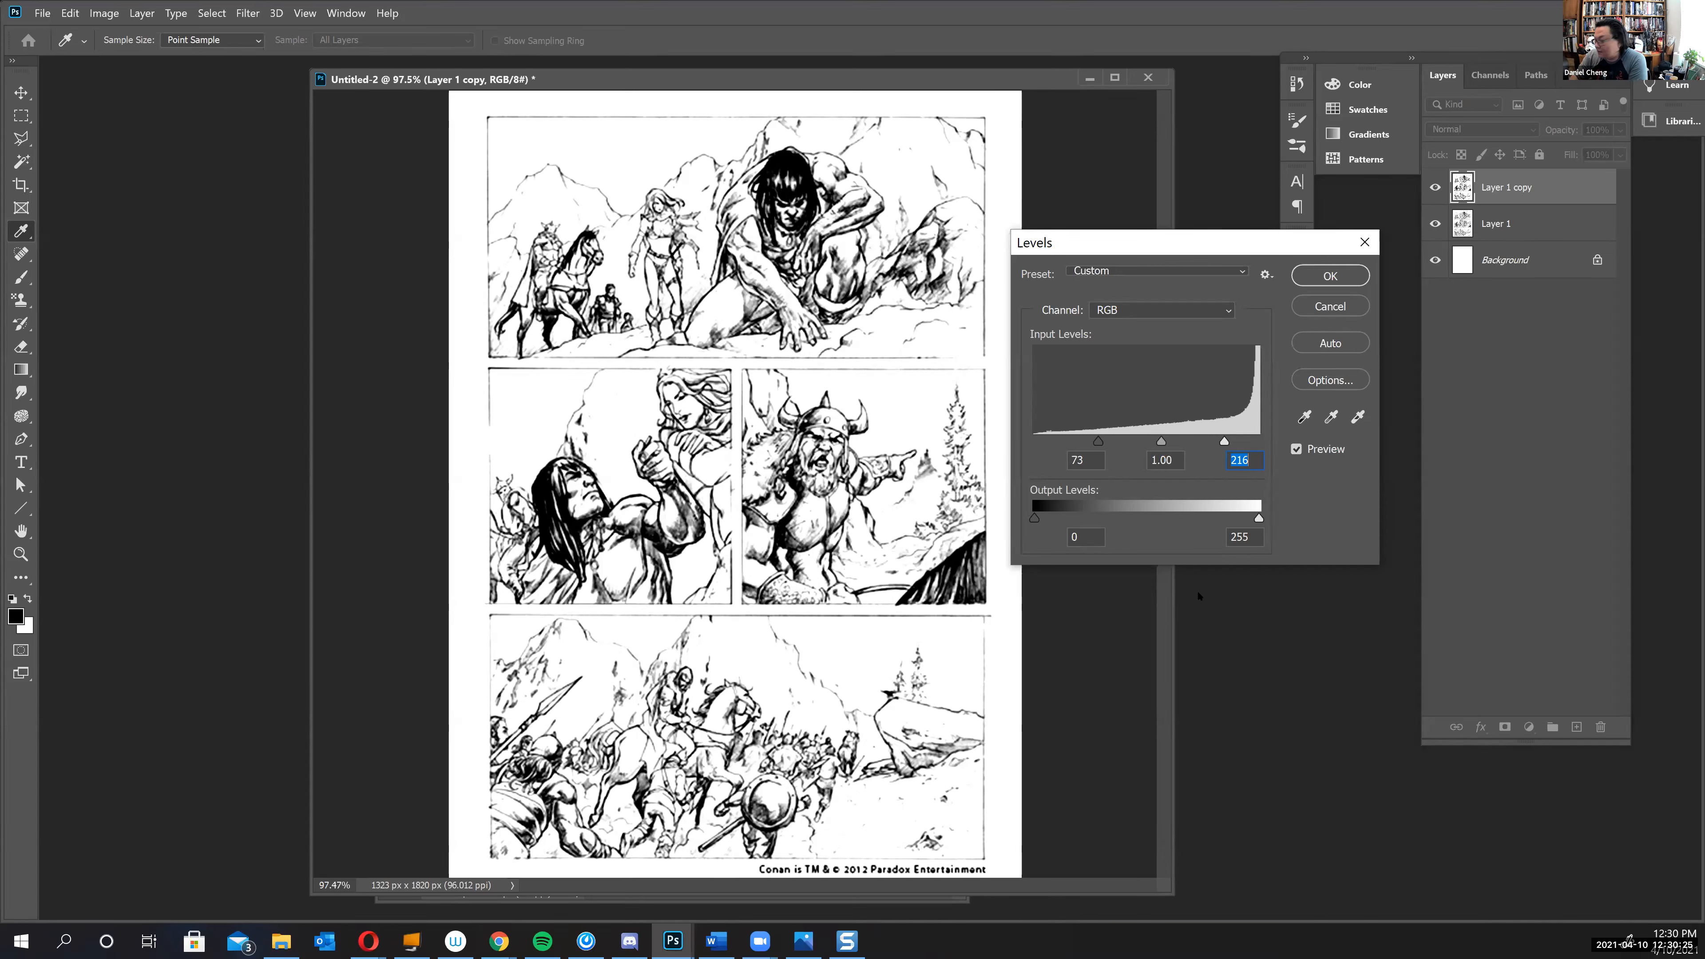
click(1338, 274)
key(g)
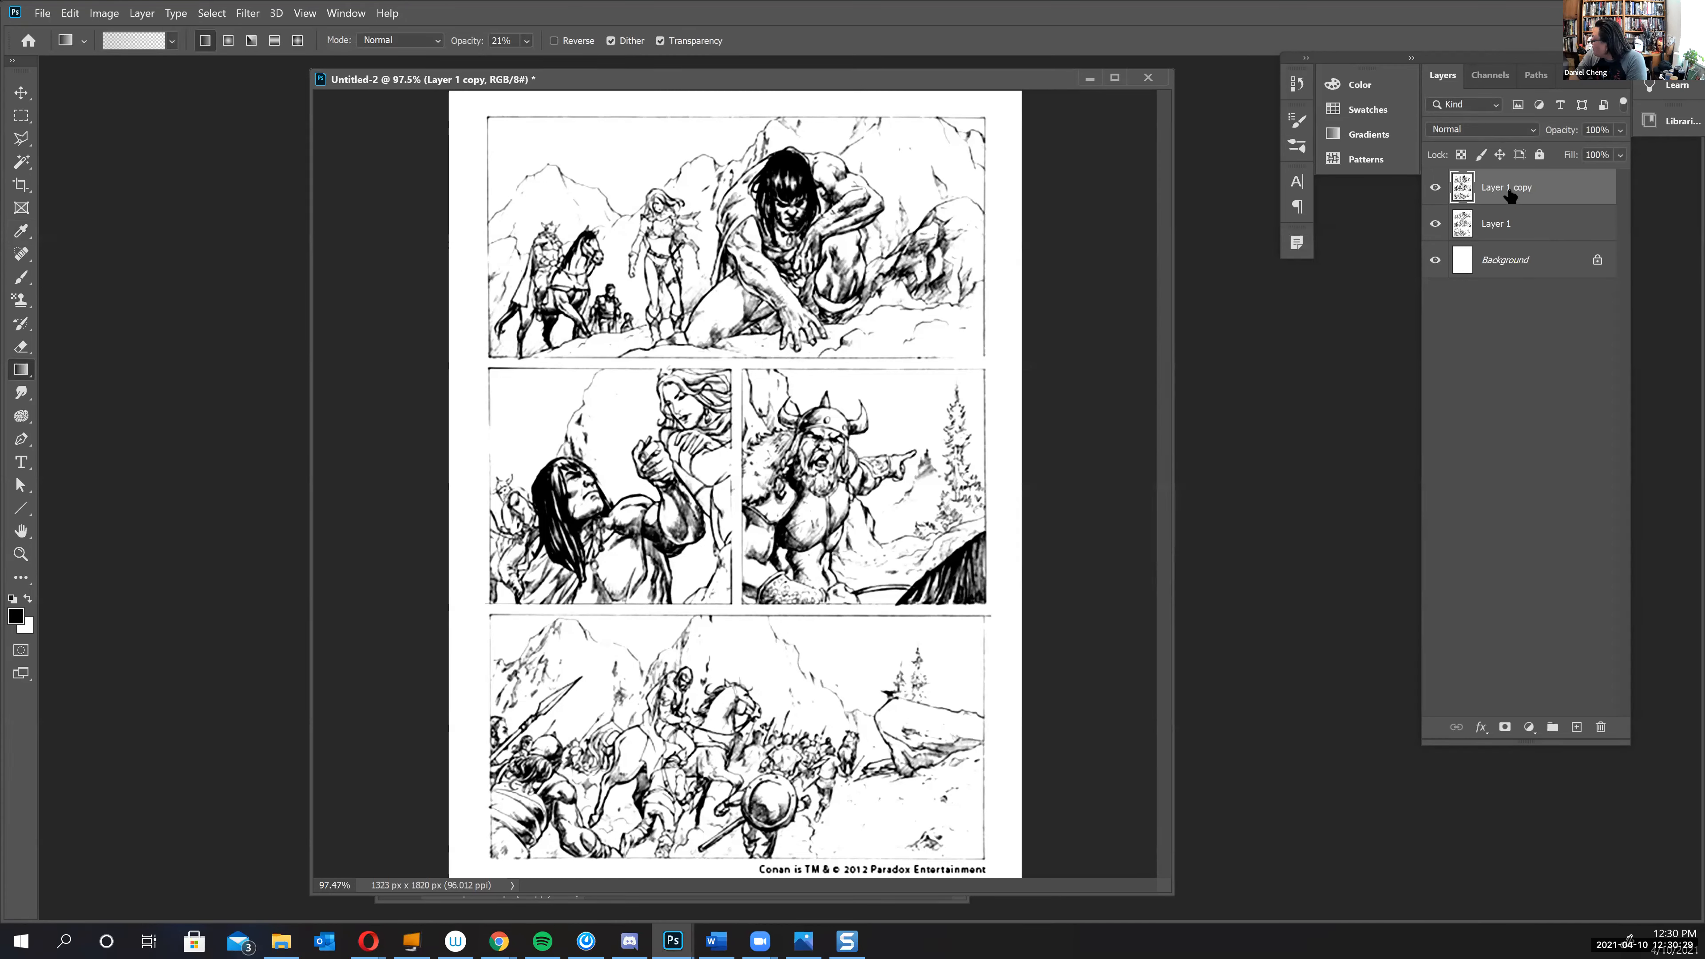
- Hide Layer 1 and set Layer 1 copy's blending mode to Multiply
click(1436, 224)
click(1474, 130)
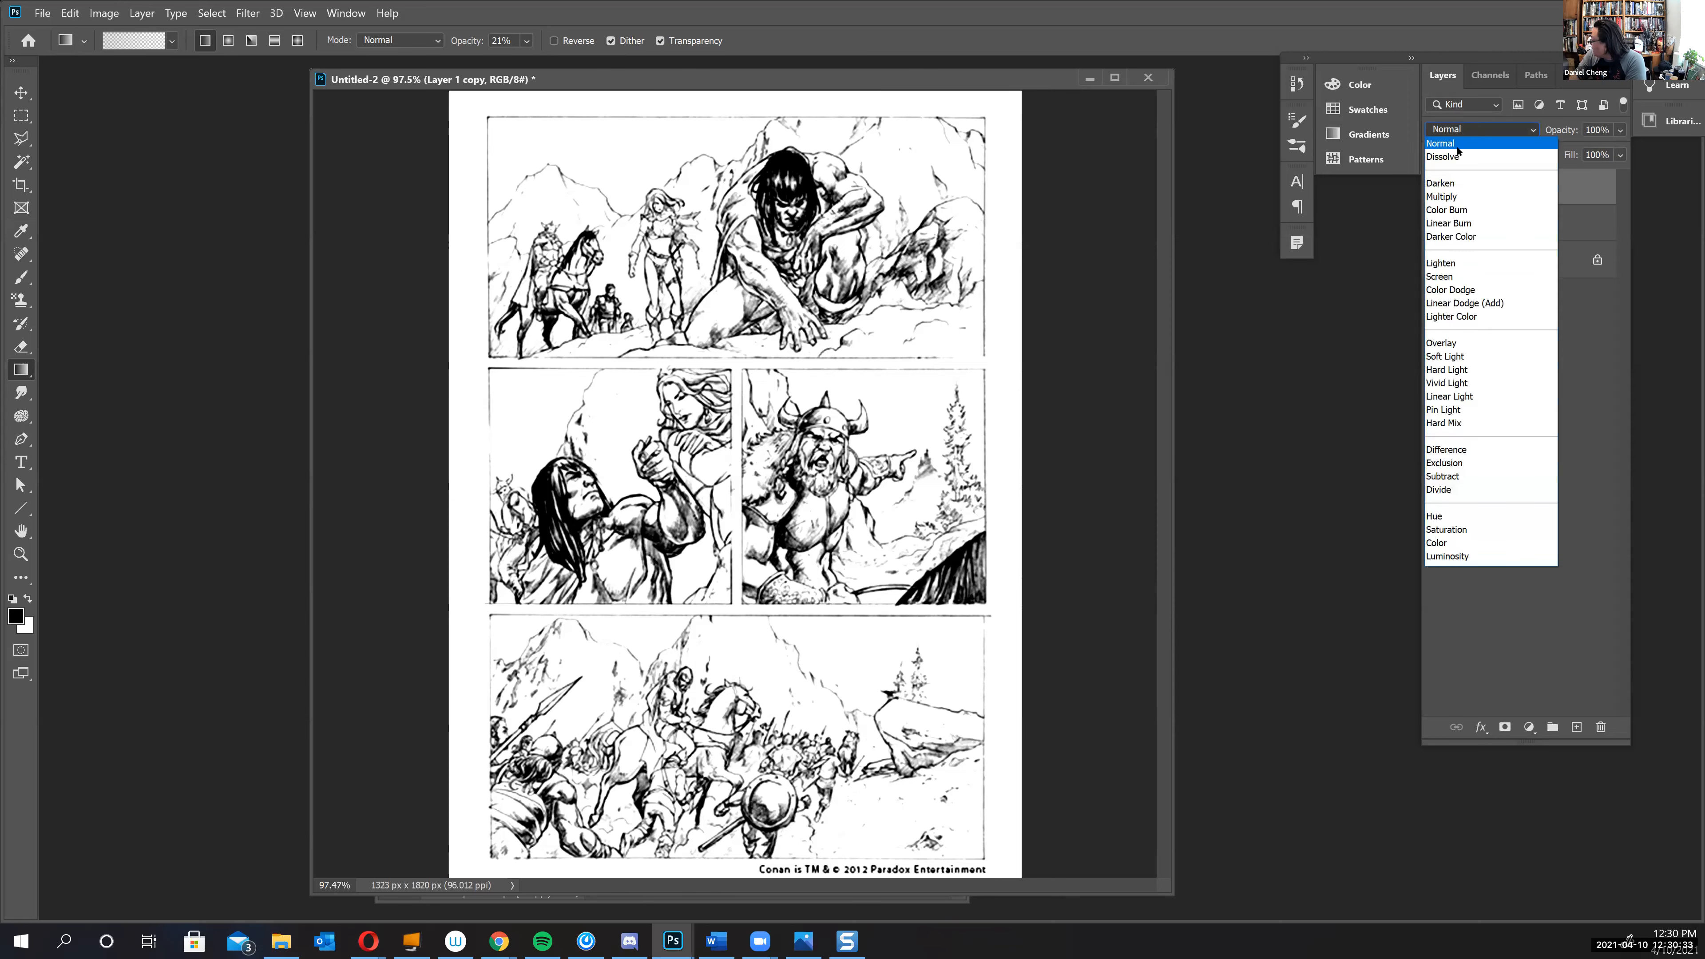
click(1454, 197)
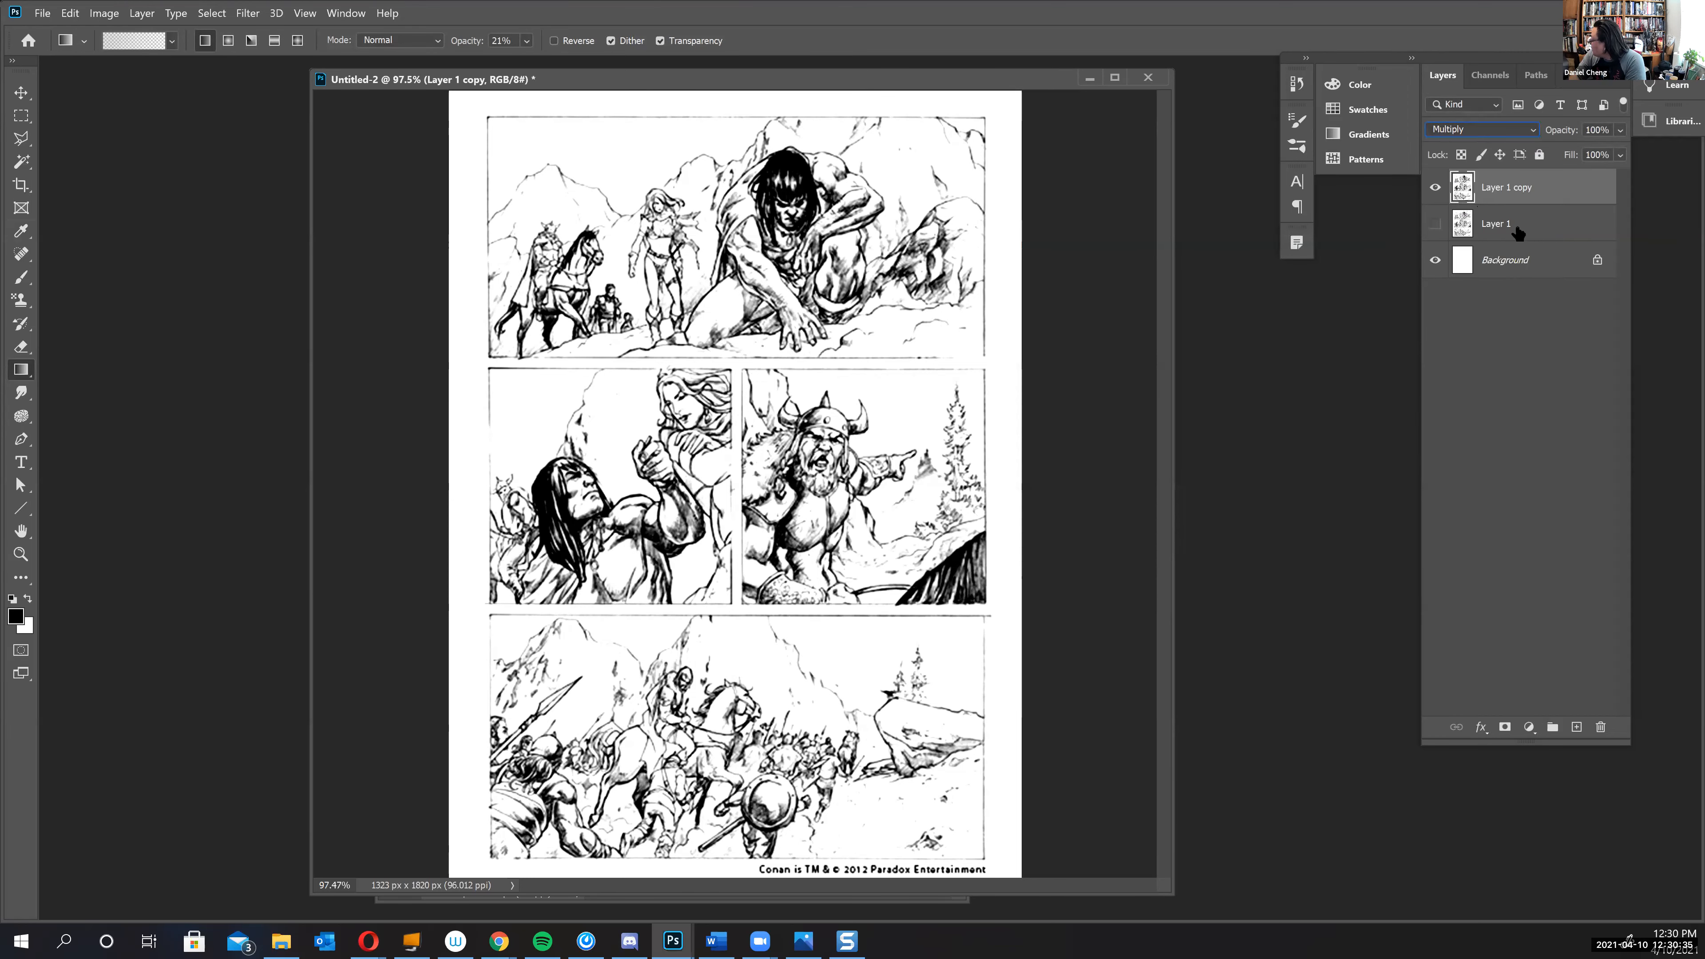
- Add a new layer between Layer 1 and Layer 1 copy and fill it with a golden tan foreground color
click(1511, 223)
click(1577, 727)
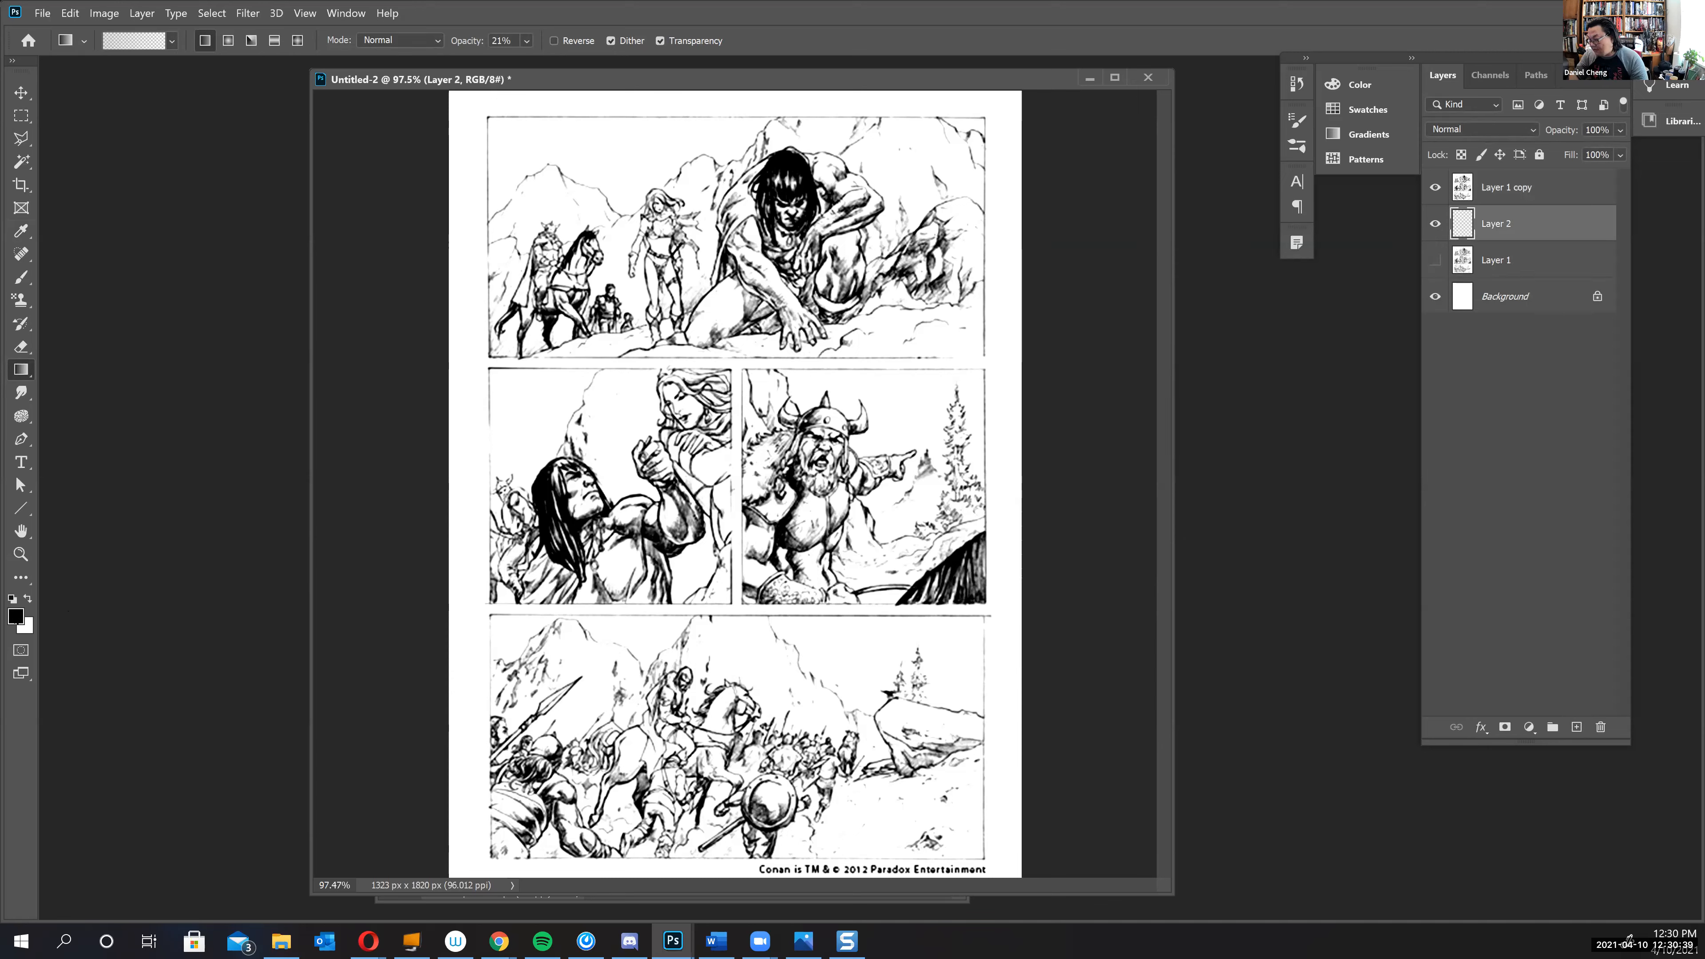
click(14, 615)
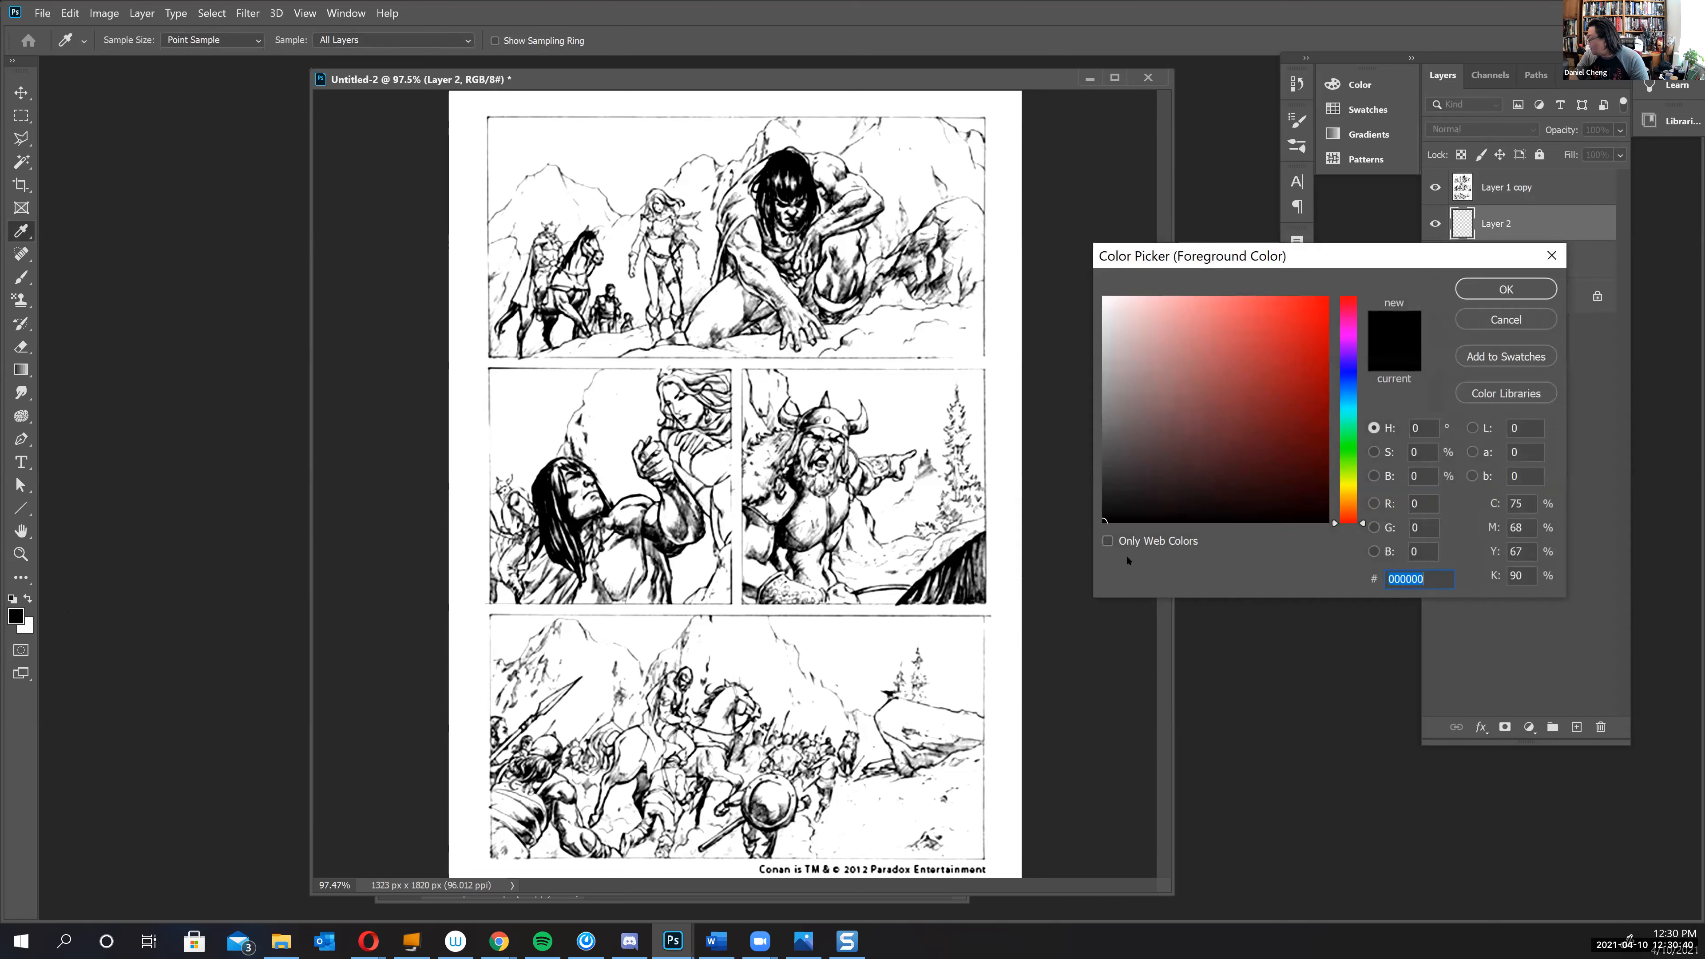
click(1351, 495)
click(1182, 370)
click(1212, 369)
click(1497, 289)
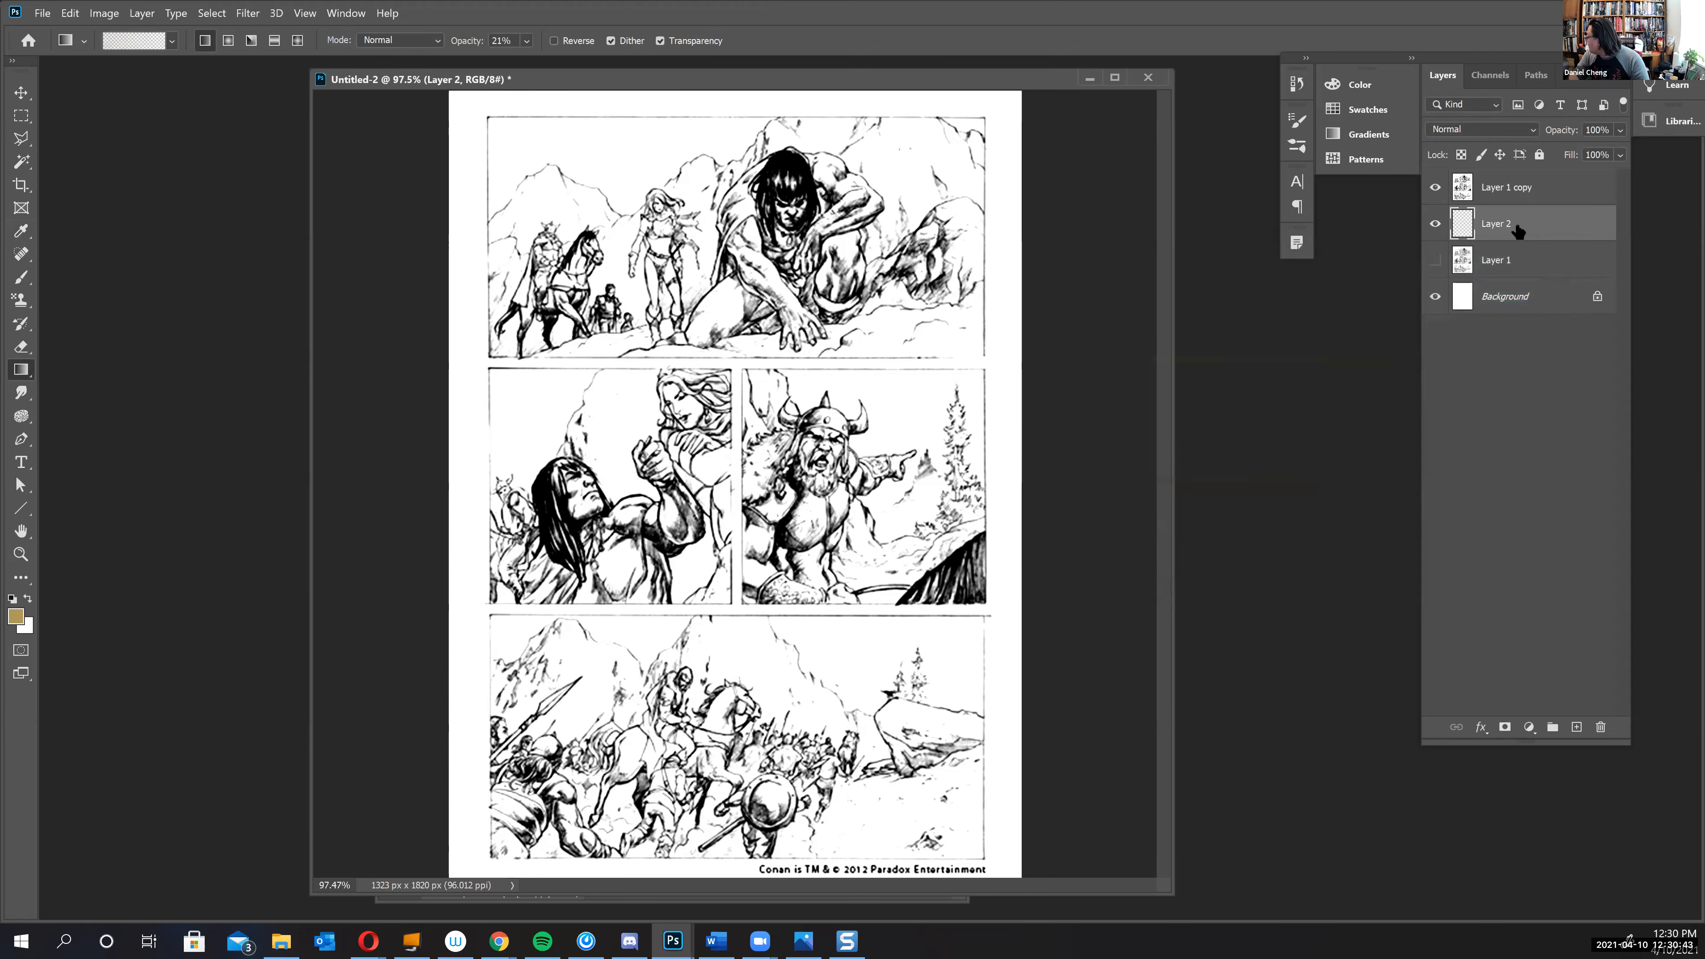
key(alt+BackSpace)
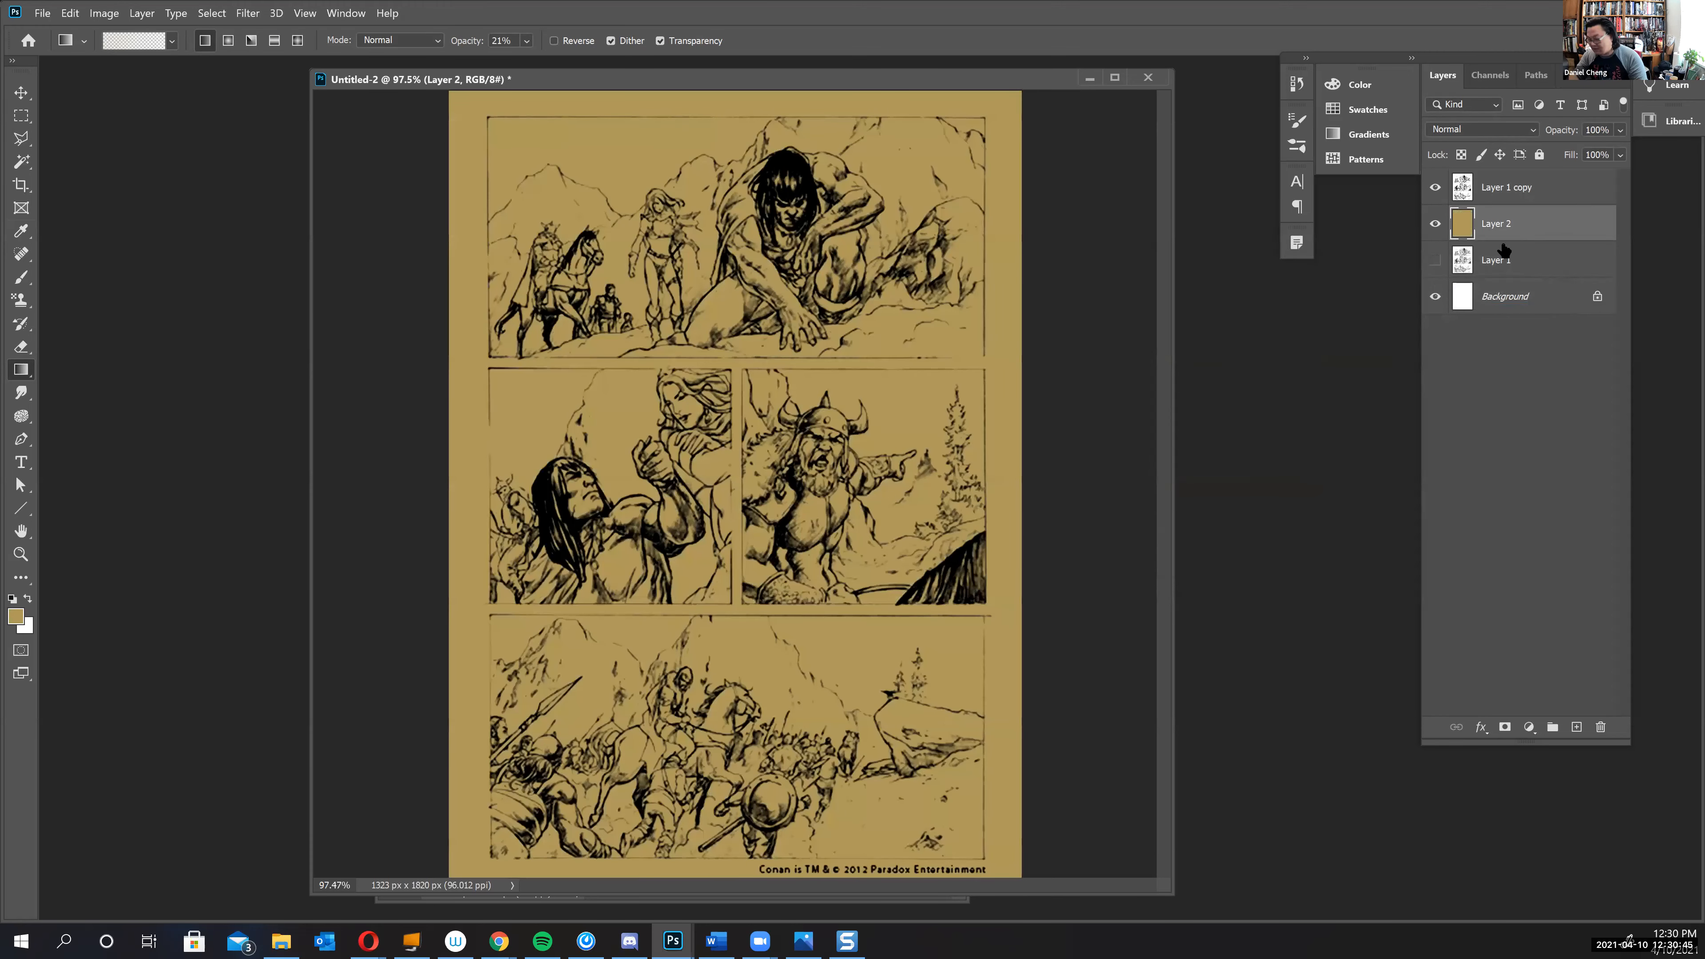
- Lighten the tan layer using Hue/Saturation with saturation +12 and lightness +40, and add an empty layer above it
key(ctrl+u)
drag(1331, 546, 1351, 541)
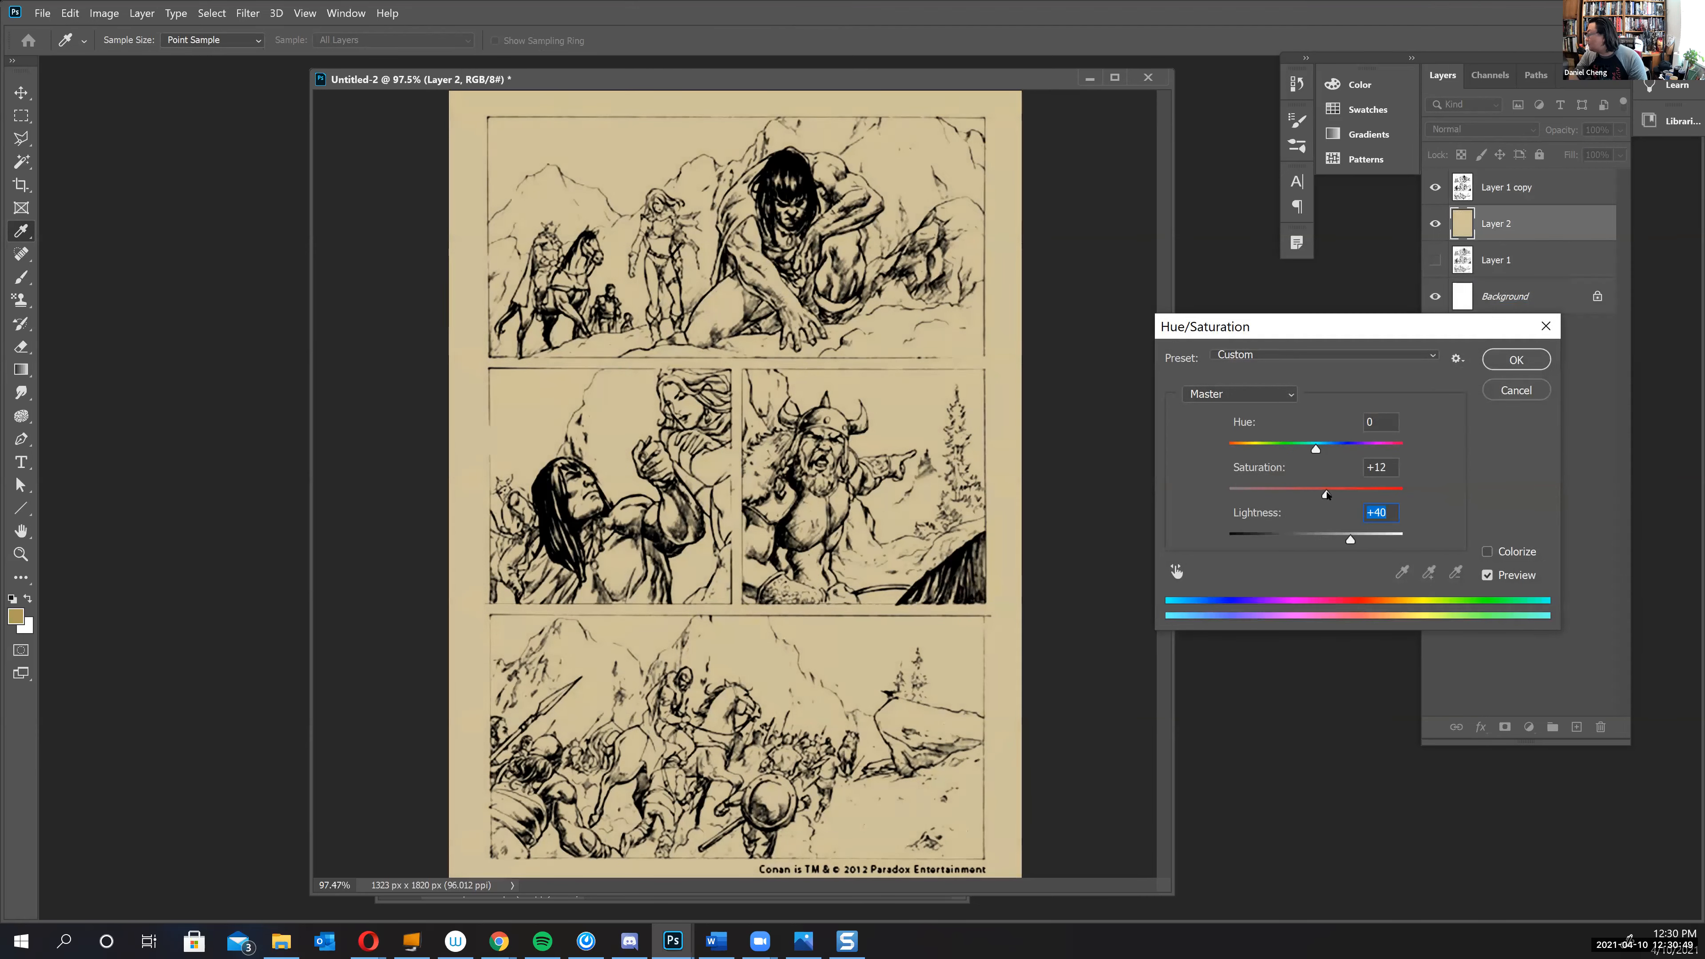
click(1516, 359)
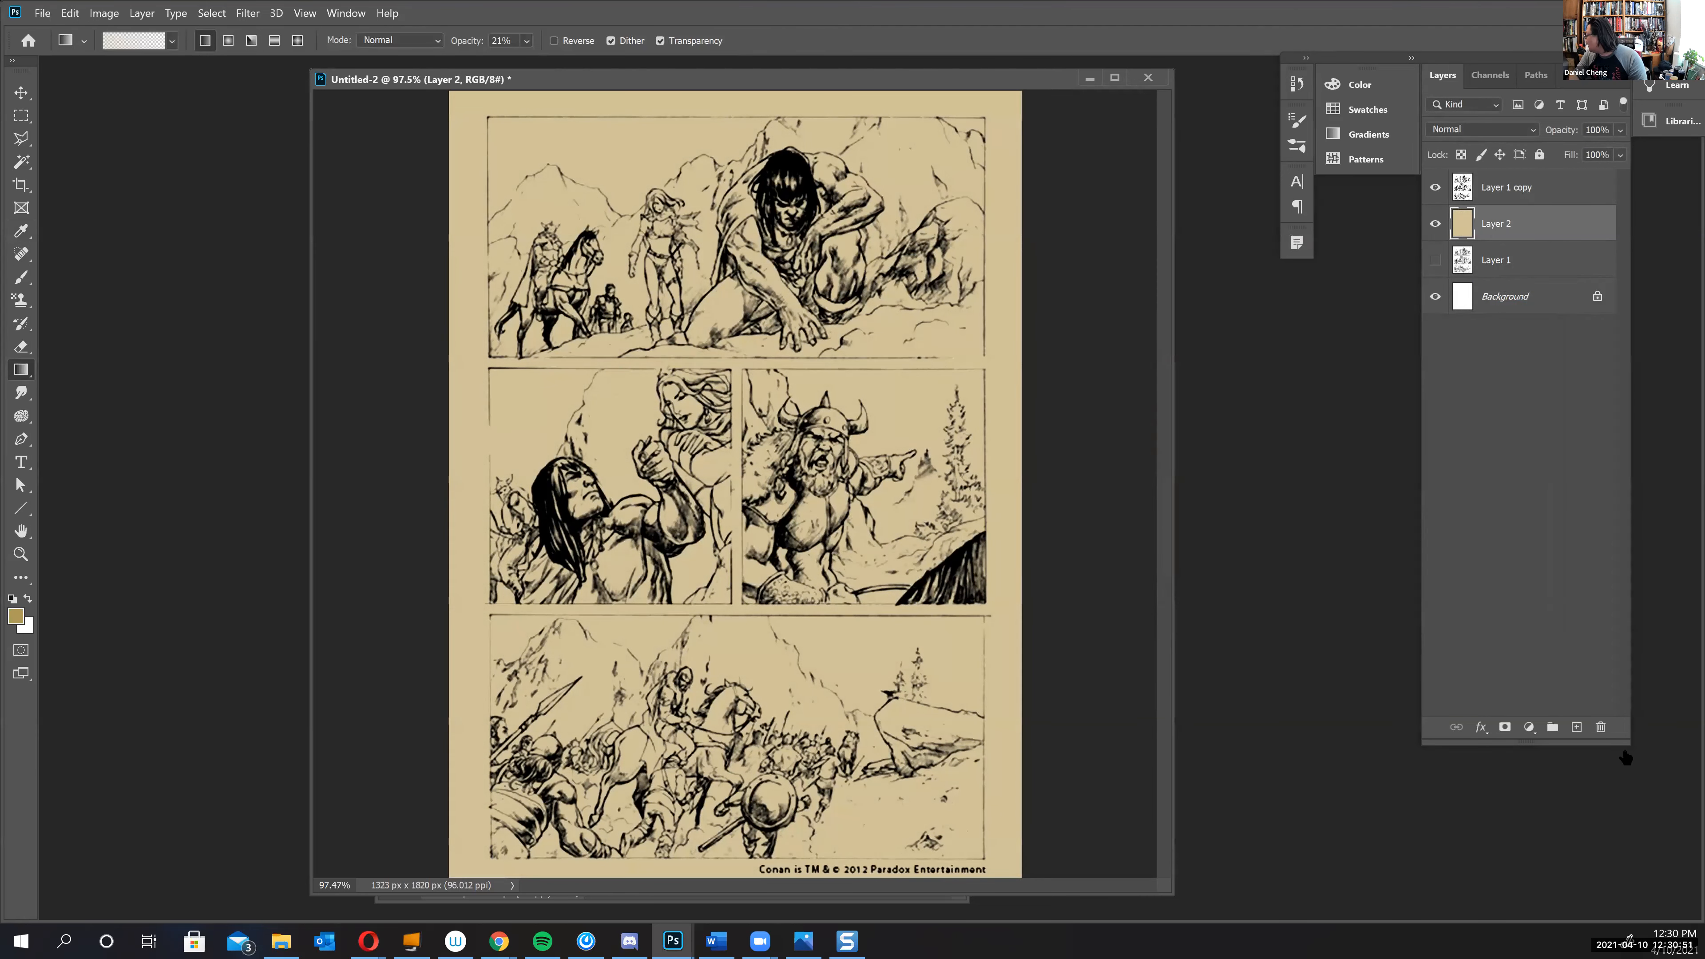
click(1578, 729)
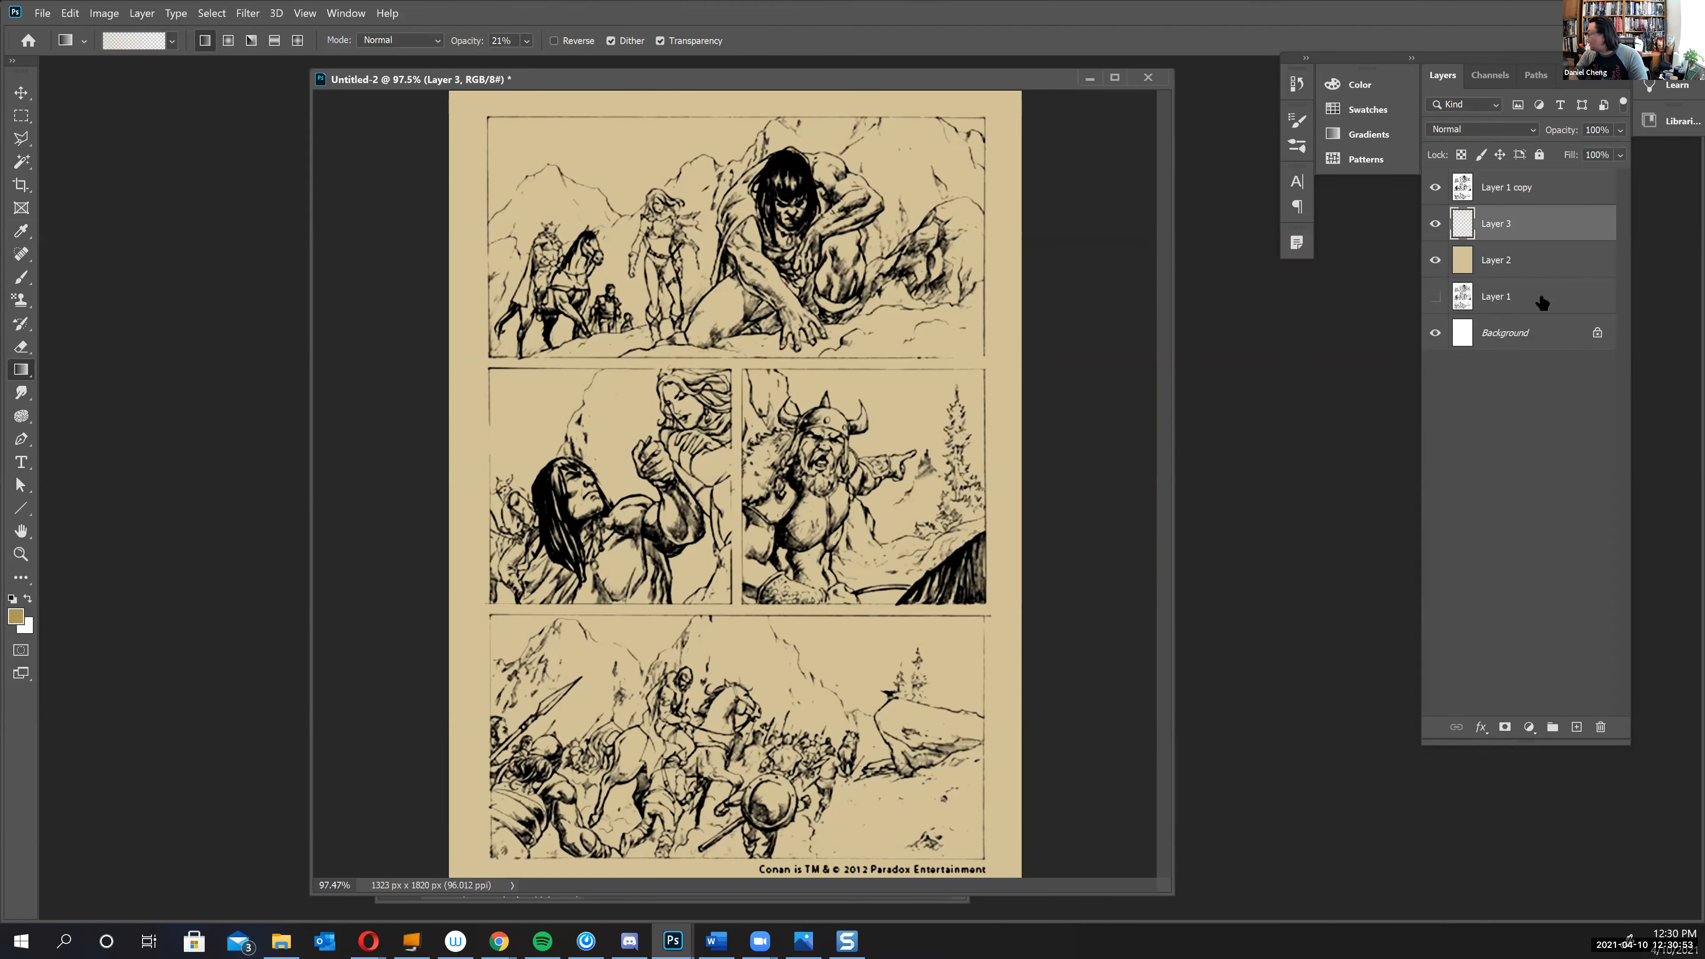
- Clear the tan fill on Layer 2 from the page's four outer margins using rectangular selections
click(1515, 261)
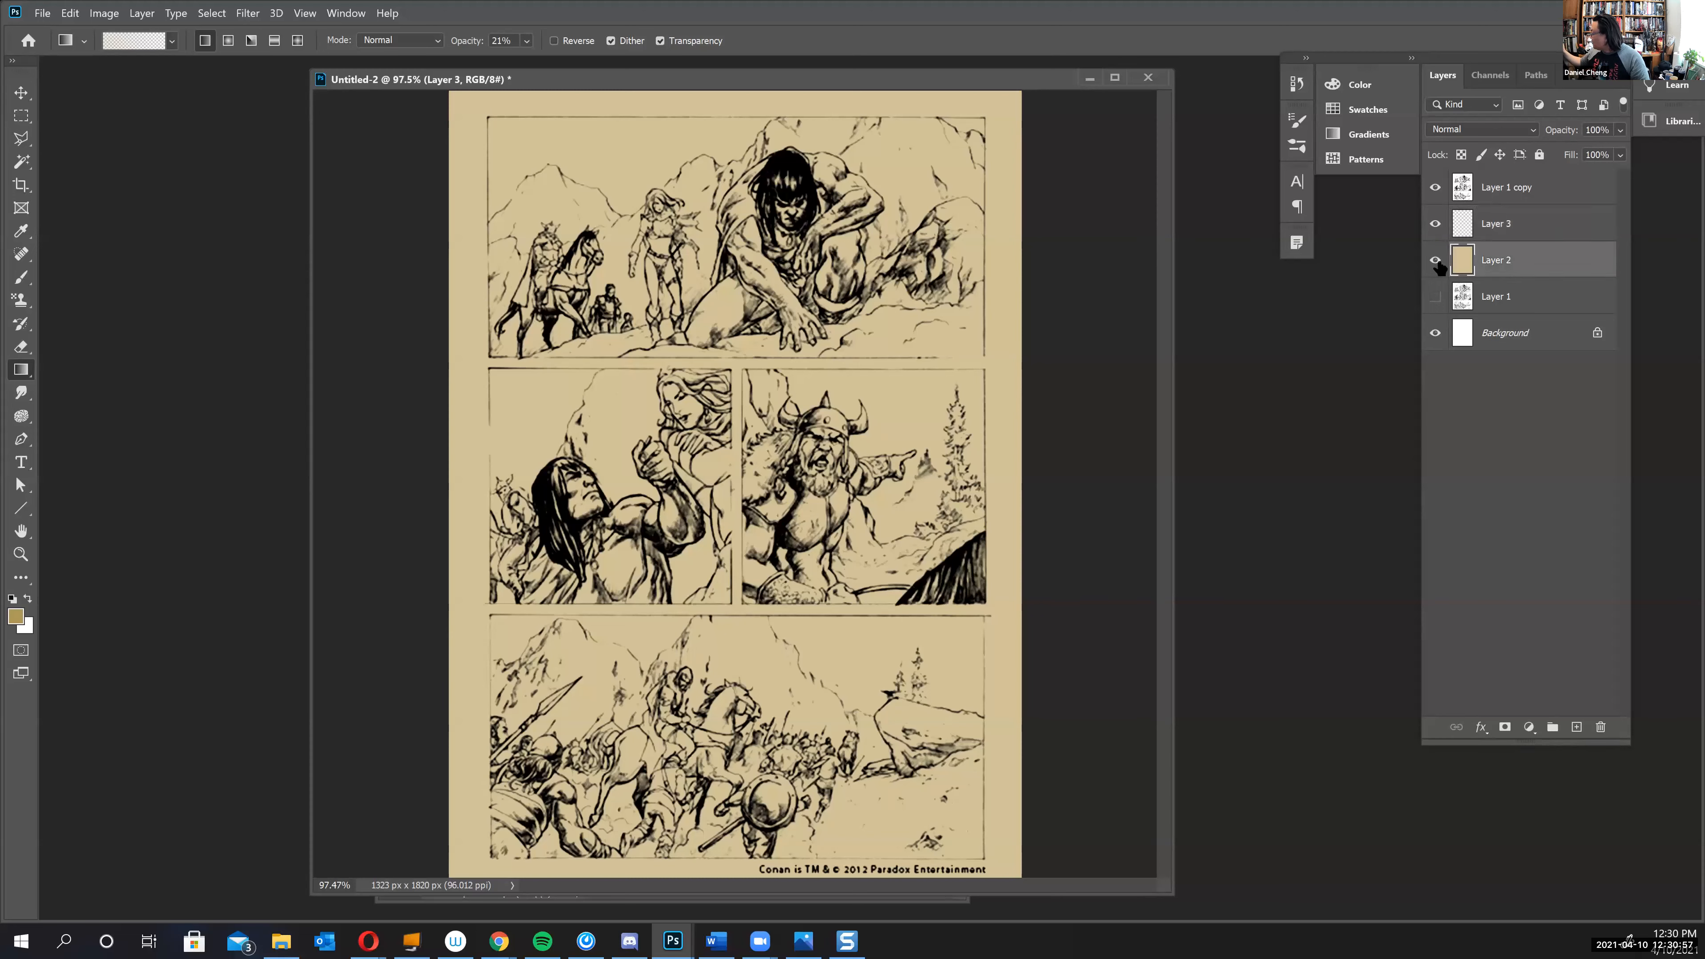
drag(476, 152, 906, 833)
click(21, 115)
key(Delete)
click(979, 186)
key(Delete)
drag(1001, 794, 445, 741)
key(Delete)
drag(489, 194, 565, 812)
key(Delete)
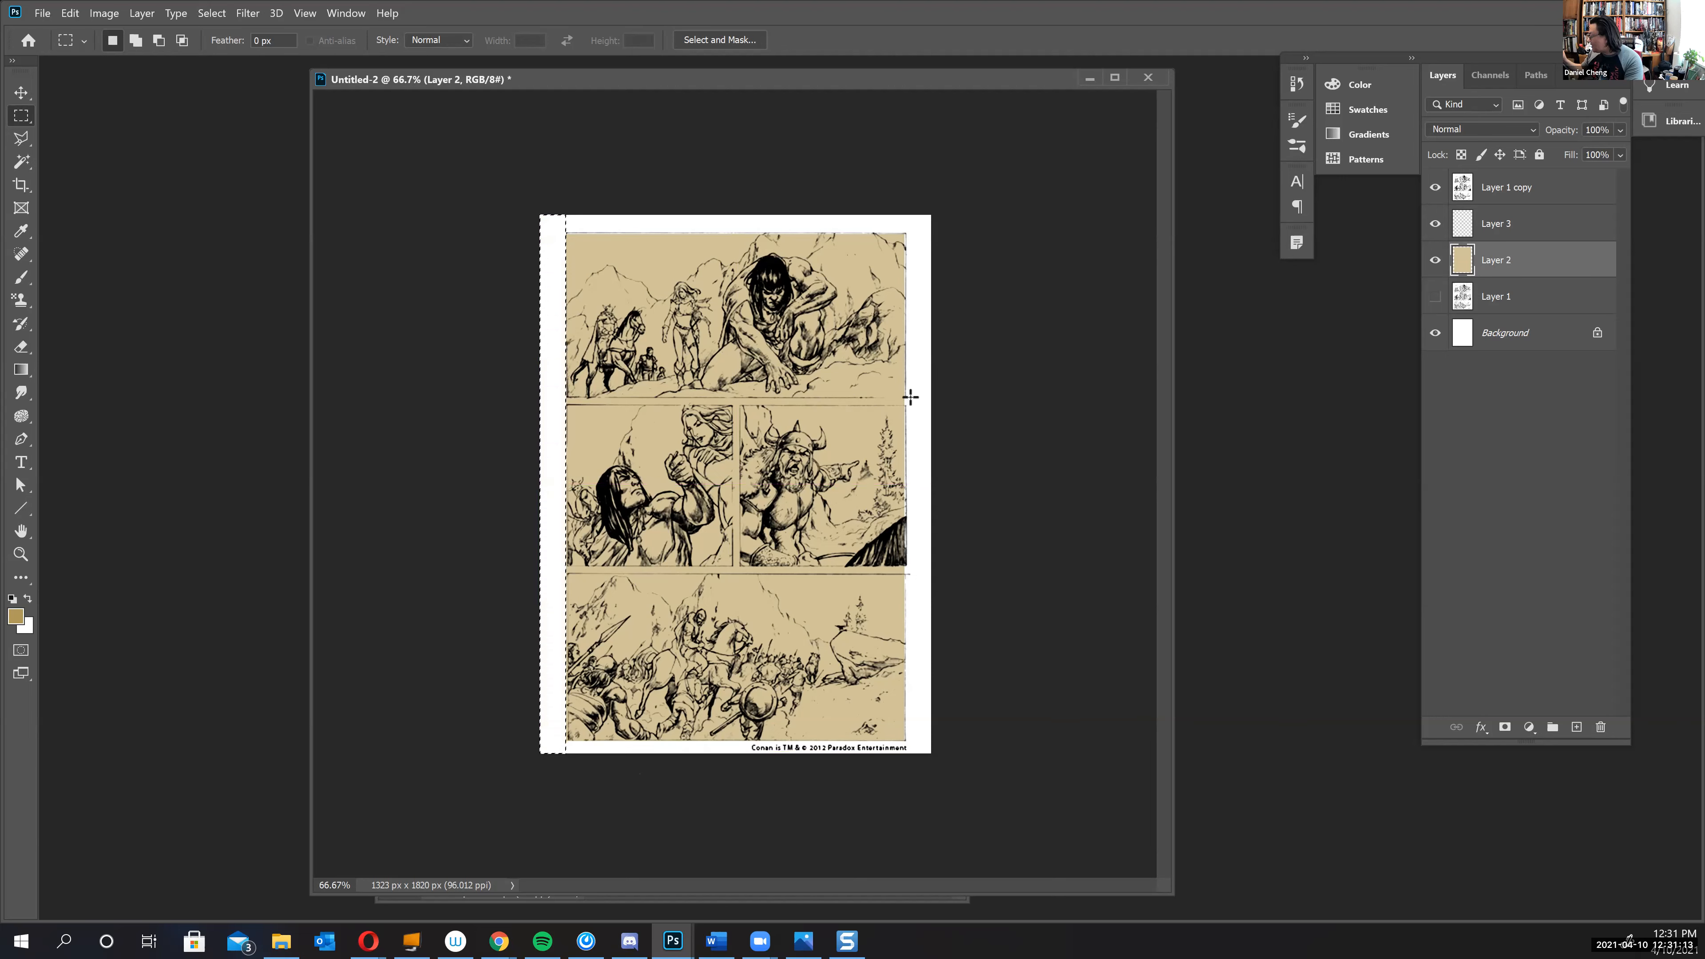
- Clear the tan fill on Layer 2 from the two horizontal gutters and the vertical gutter between panels, and deselect
drag(912, 398, 530, 406)
key(Delete)
drag(911, 565, 494, 570)
key(Delete)
click(741, 401)
drag(742, 401, 734, 571)
key(Delete)
key(ctrl+d)
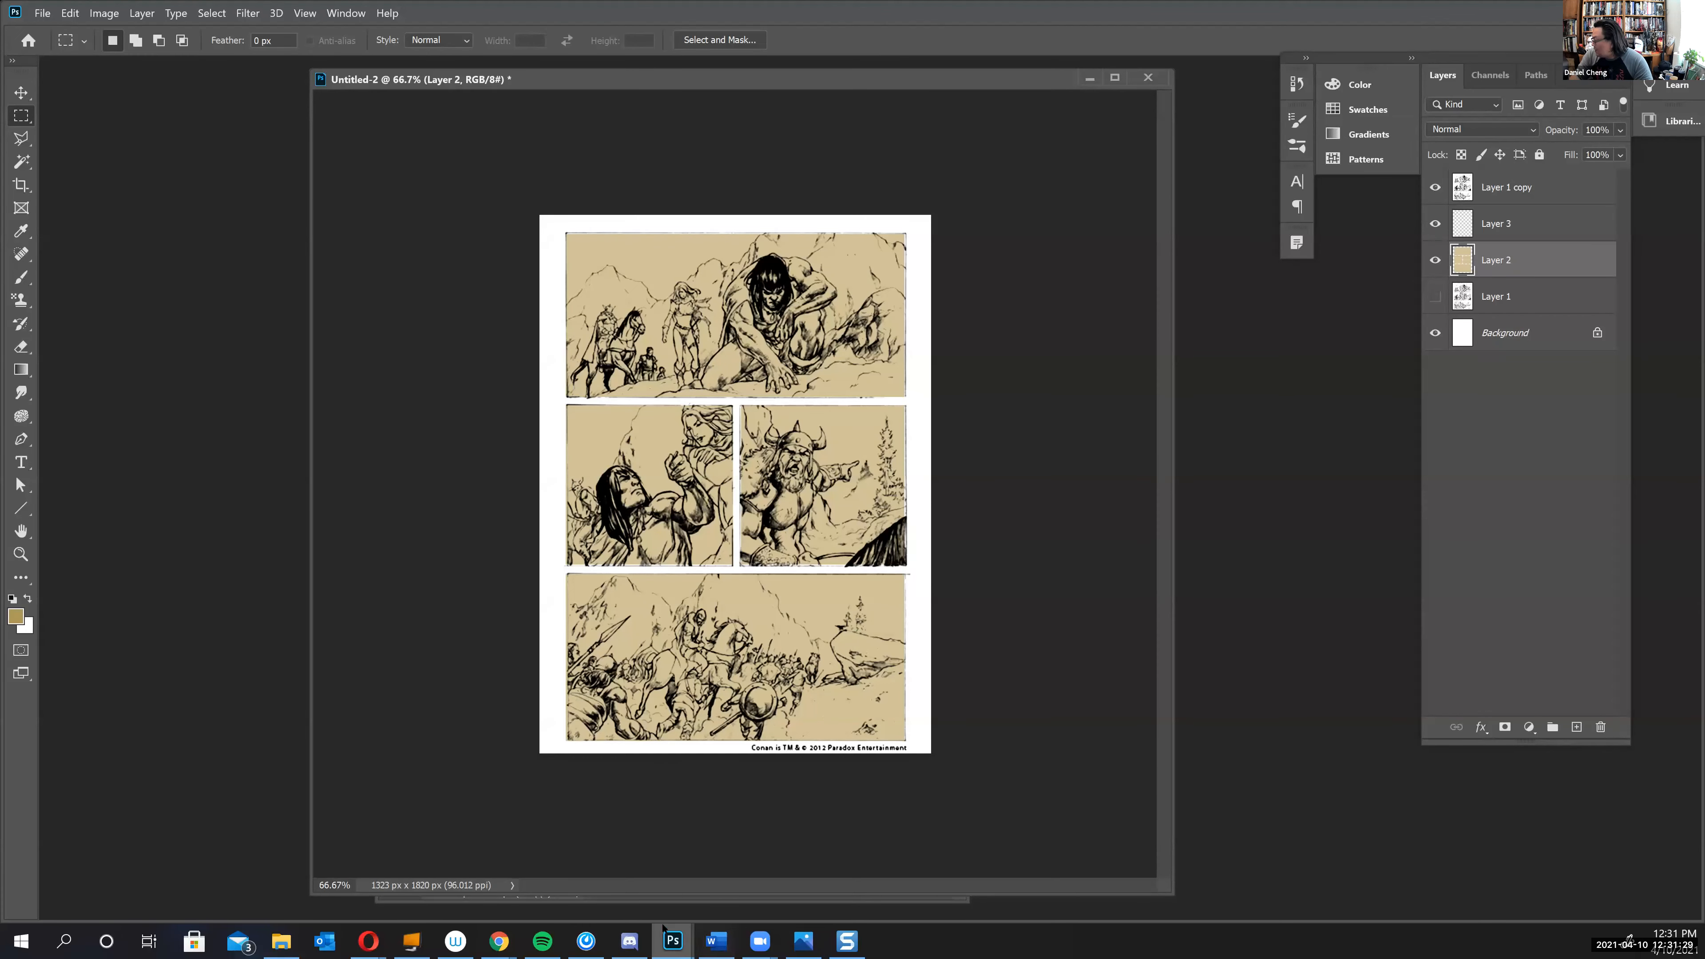
- Examine the inked lines over the tan panels up close around the middle row, and check the whole page
drag(811, 561, 816, 559)
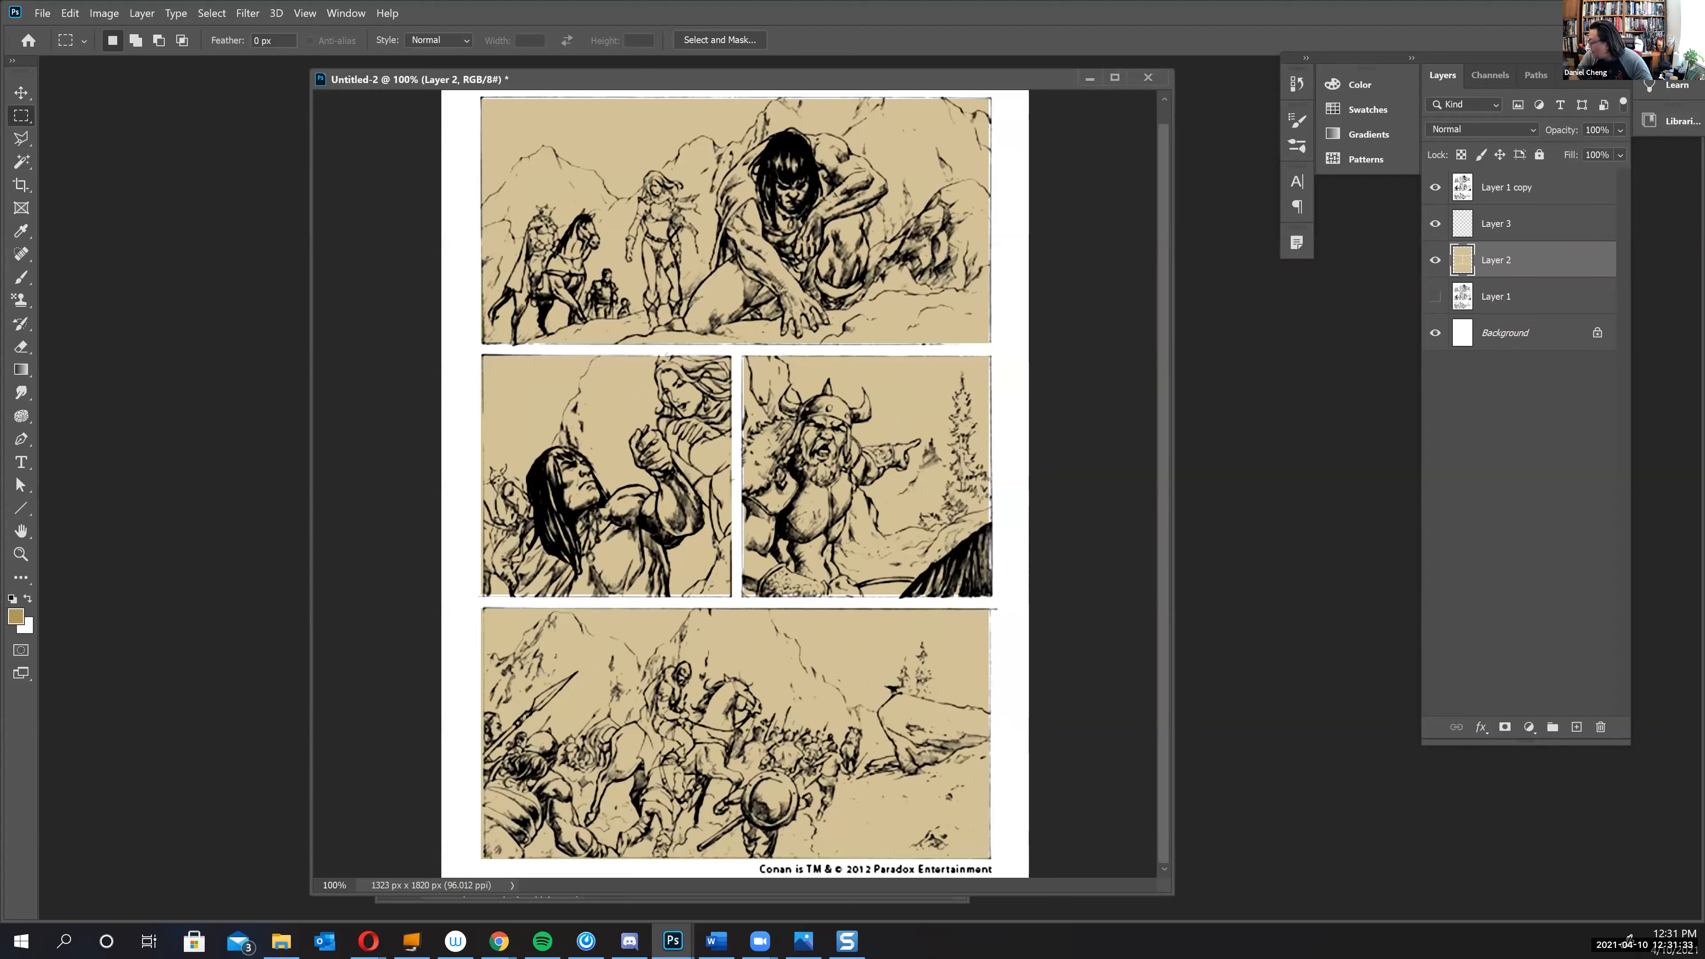
ctrl+click(604, 518)
ctrl+click(603, 514)
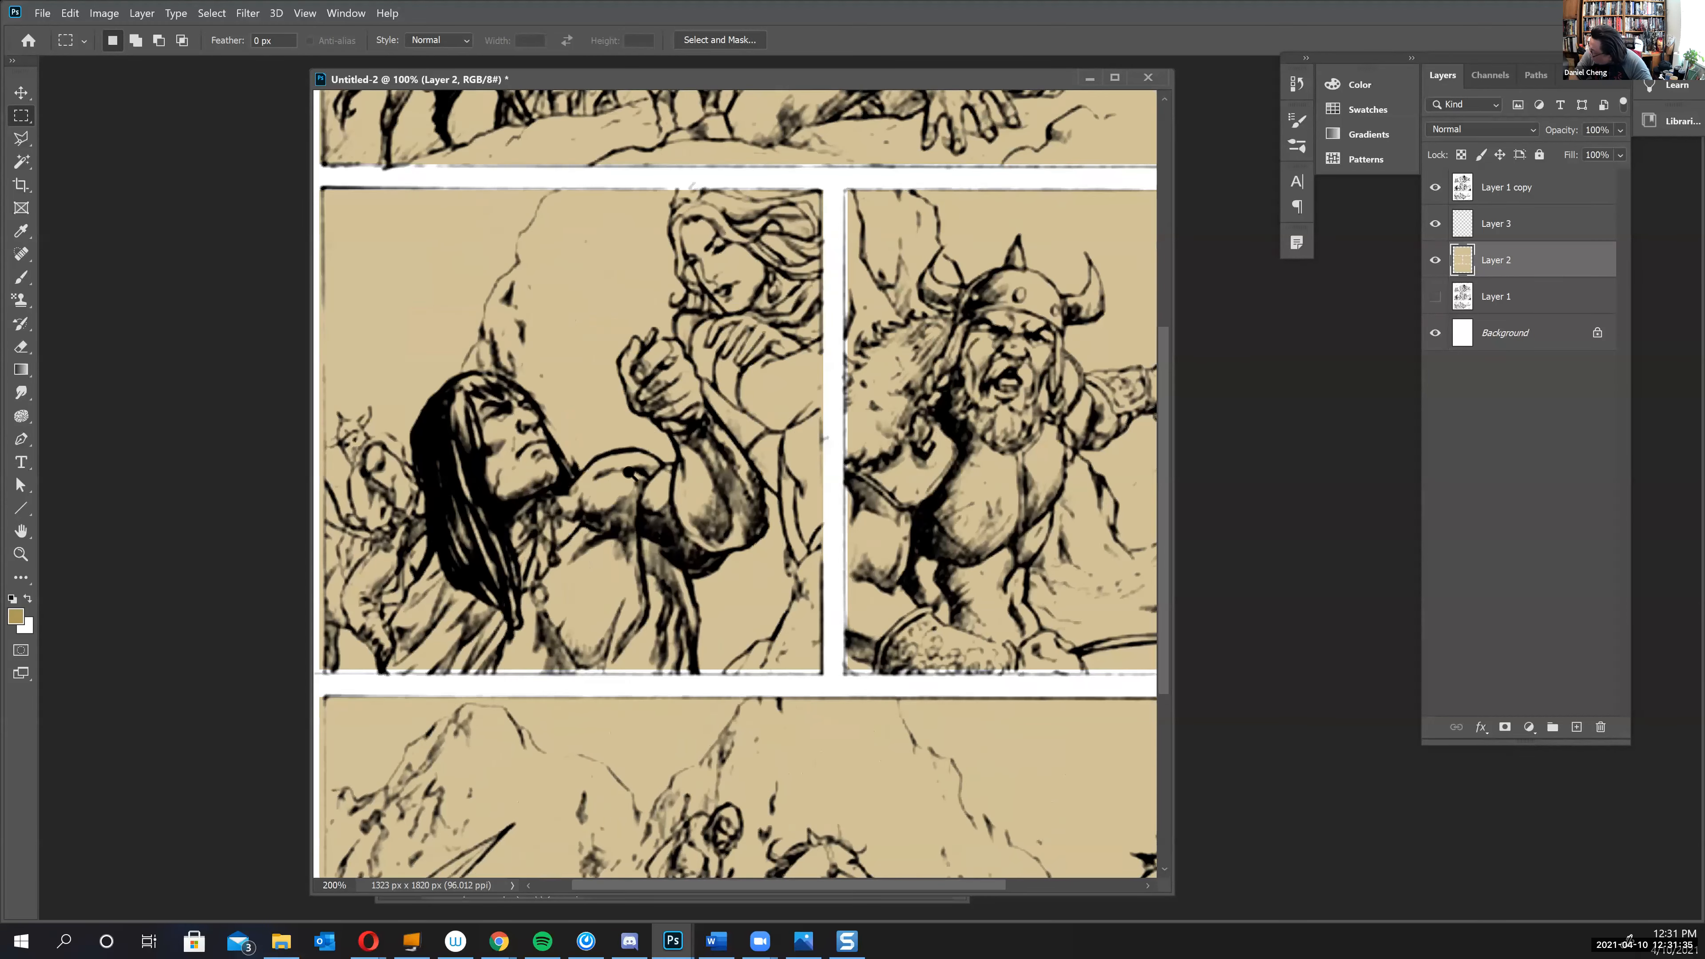
ctrl+click(631, 472)
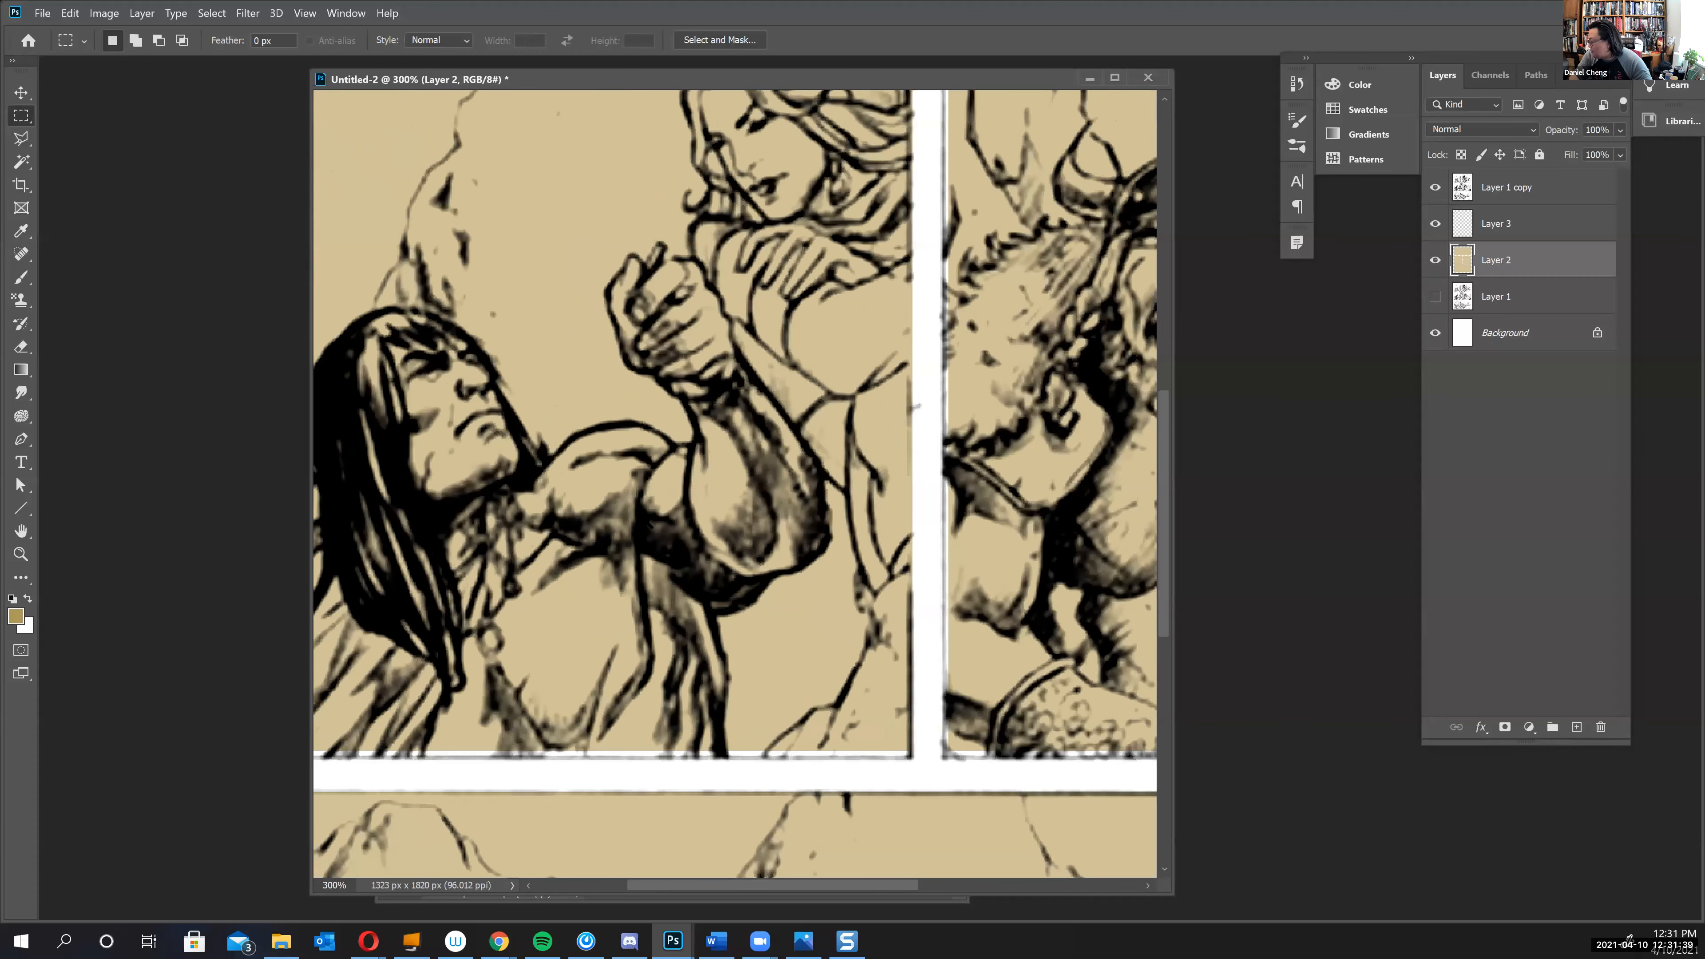
key(ctrl+1)
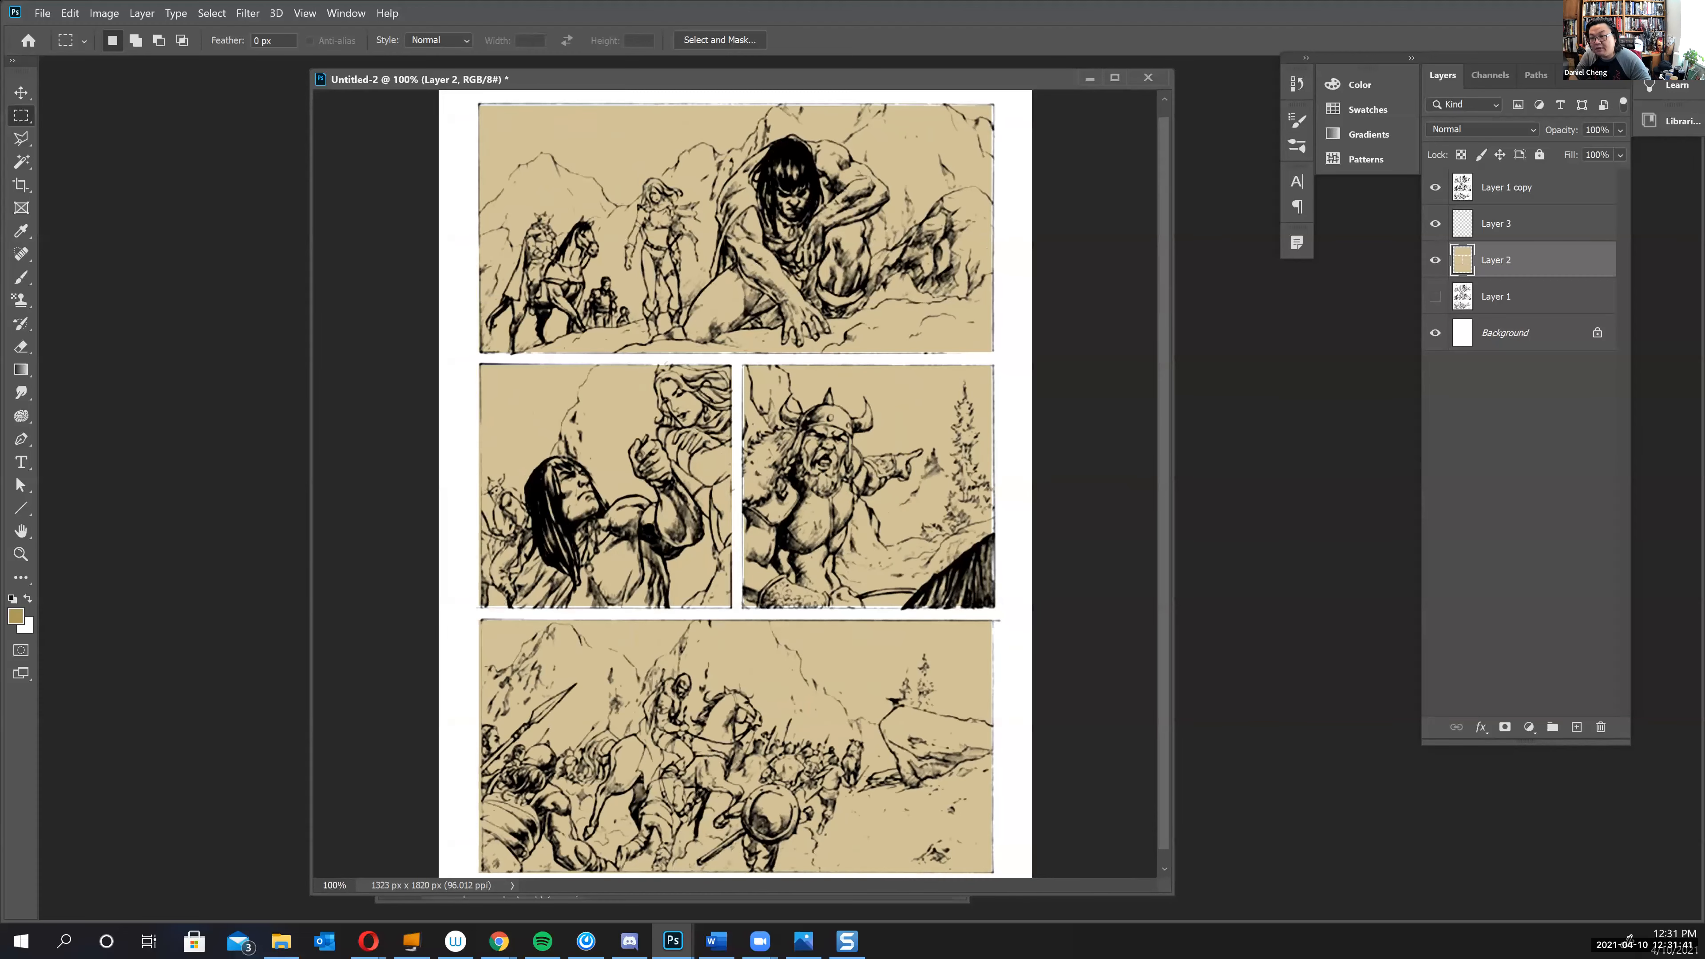
ctrl+click(648, 528)
key(ctrl+0)
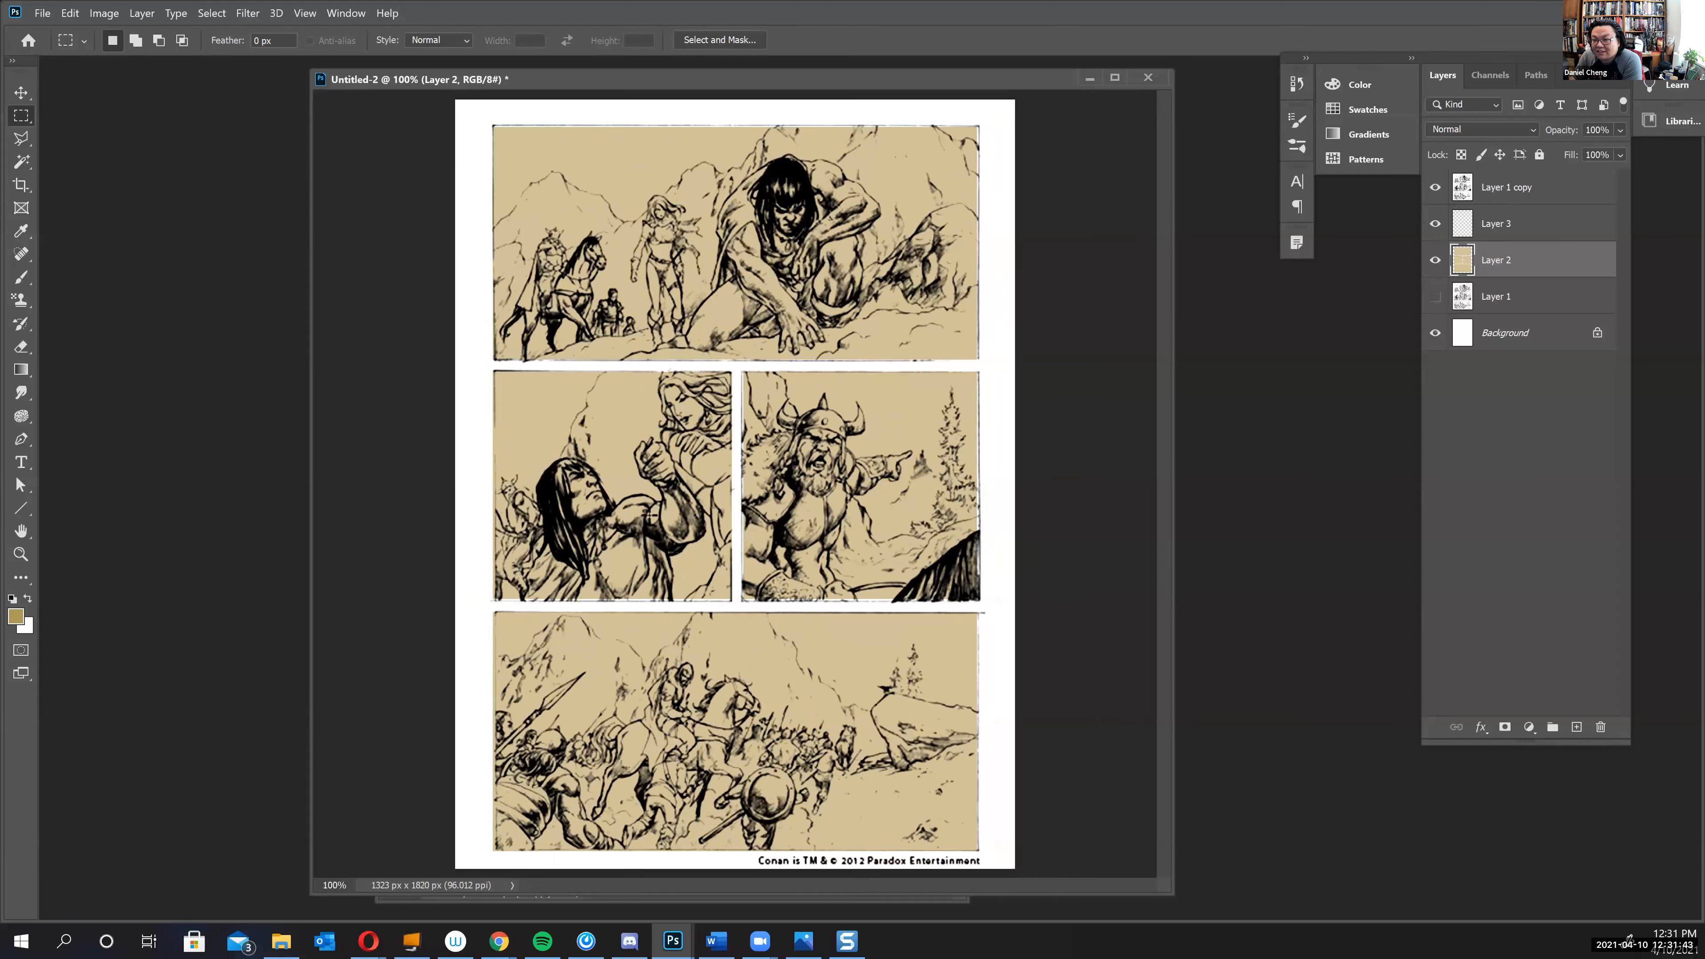
key(ctrl+minus)
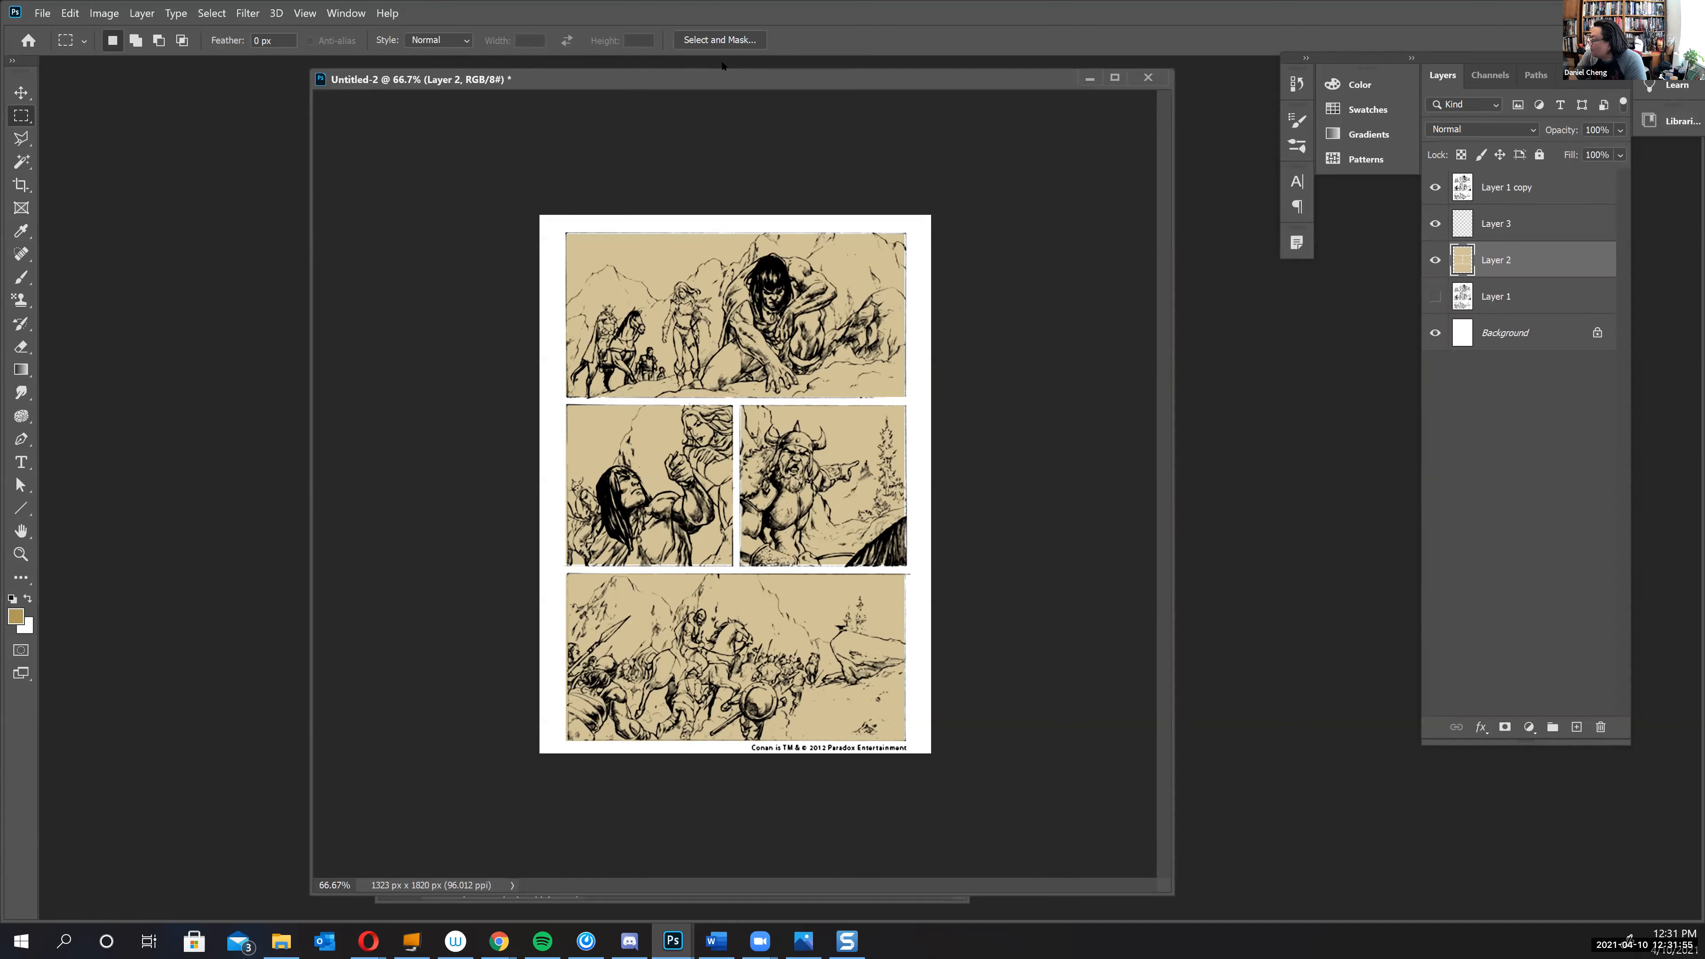
drag(716, 88, 713, 88)
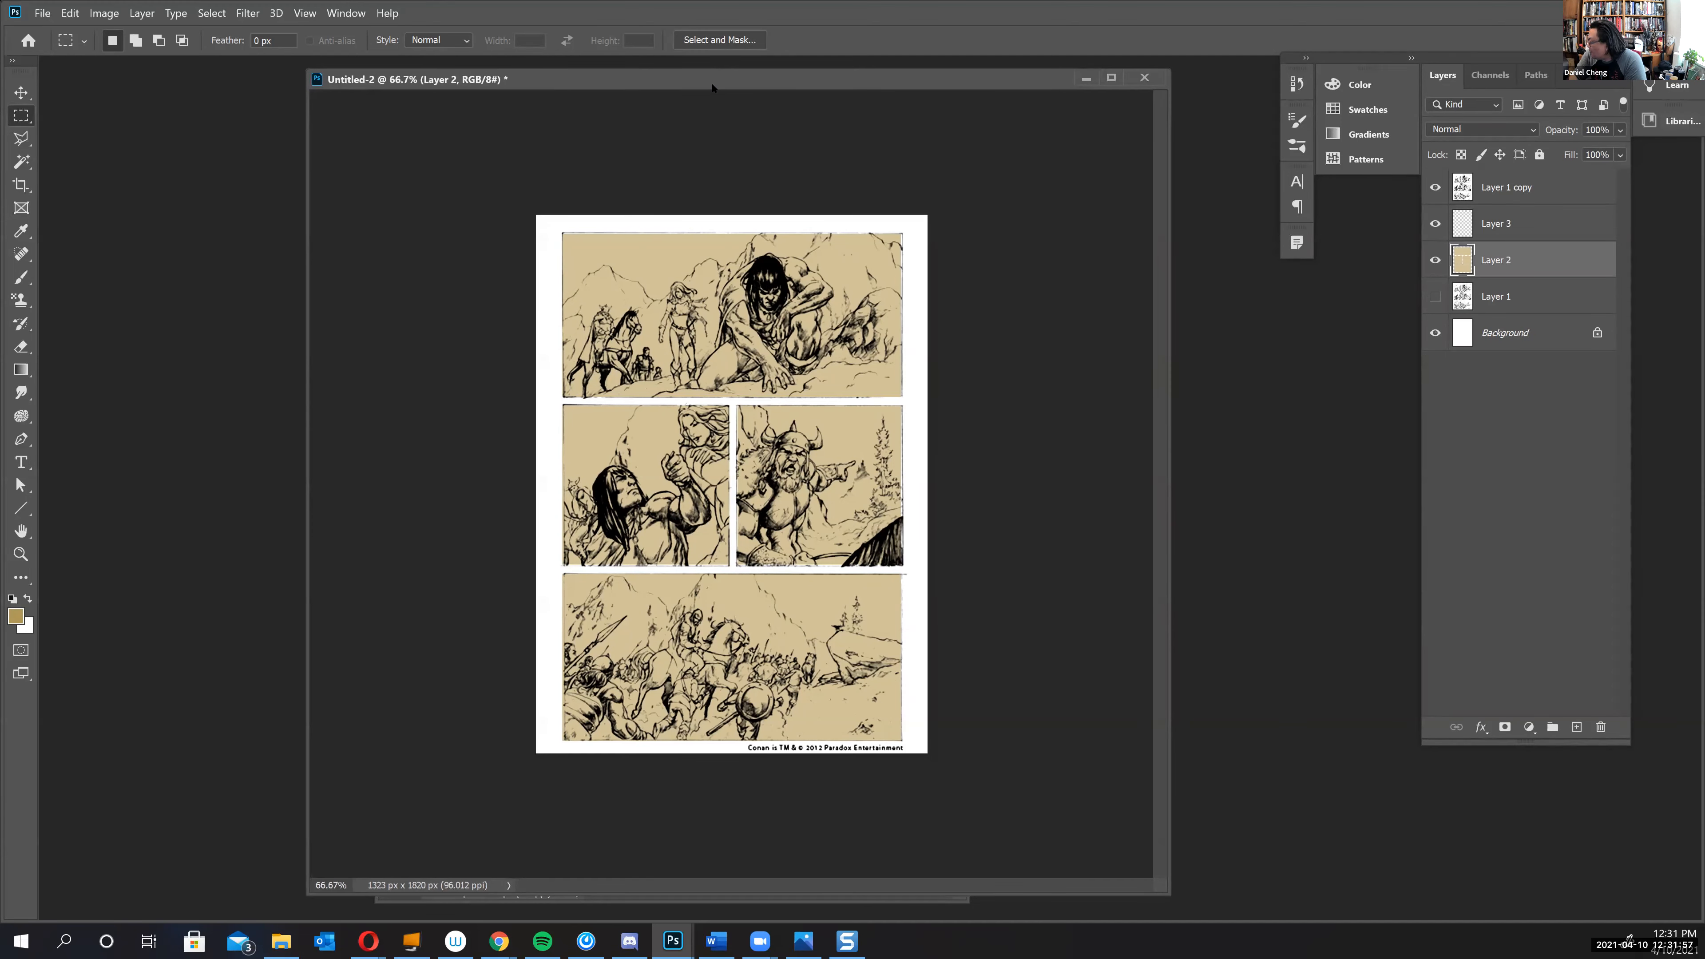